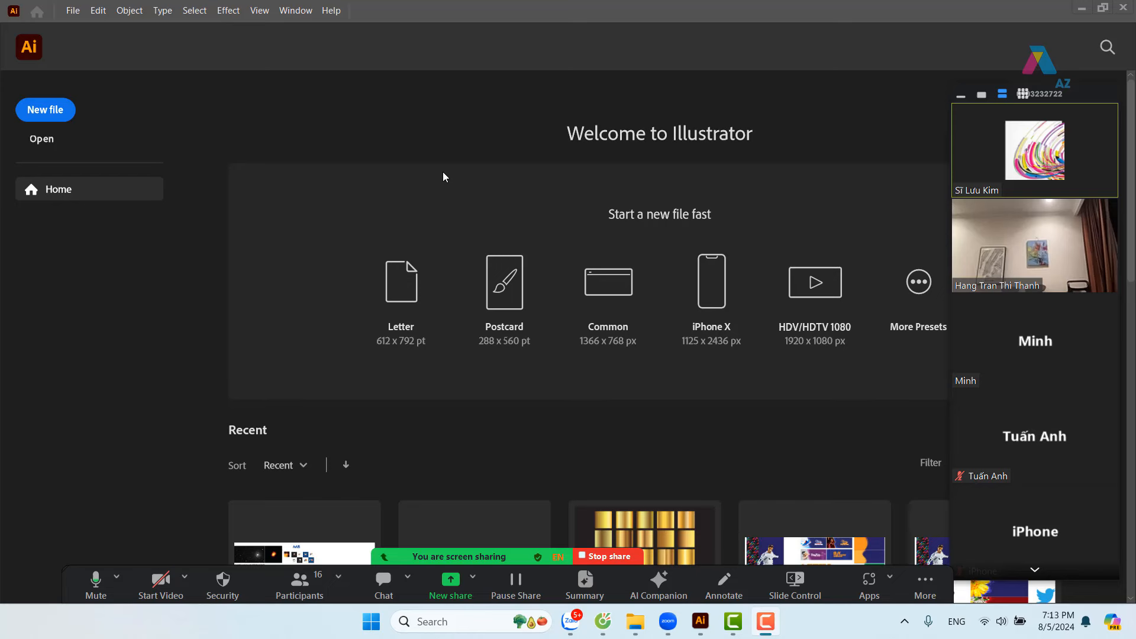
# - Create a new portrait A4 document, 21 x 29.7 cm, in CMYK Color with High (300 ppi) raster effects
pyautogui.click(62, 116)
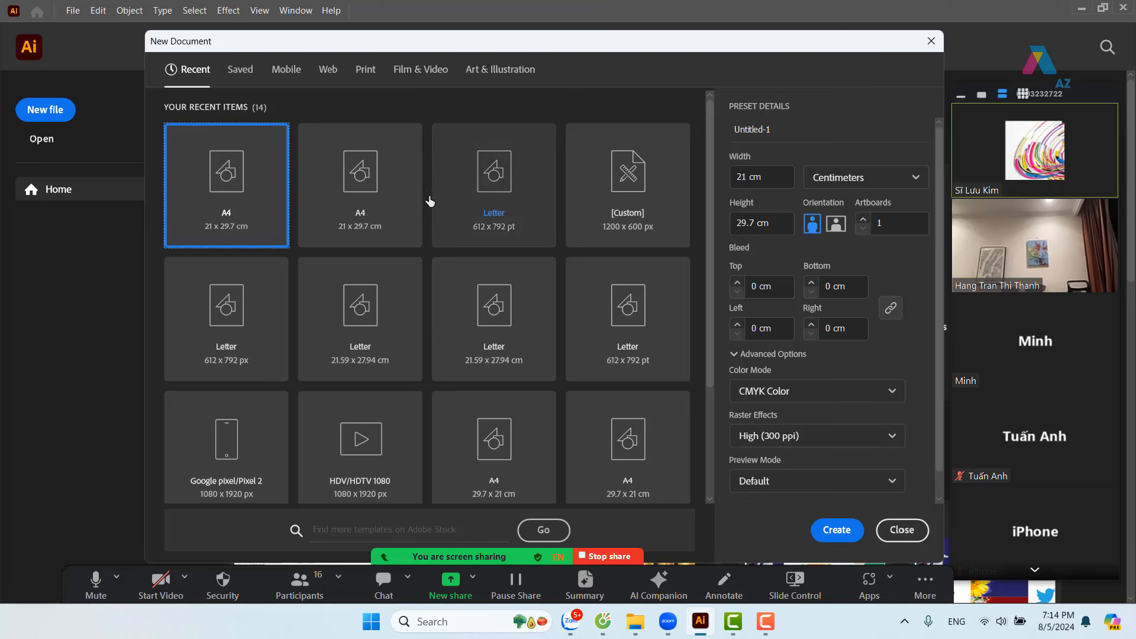
pyautogui.moveTo(596, 49)
pyautogui.mouseDown()
pyautogui.moveTo(651, 36)
pyautogui.moveTo(579, 34)
pyautogui.mouseUp()
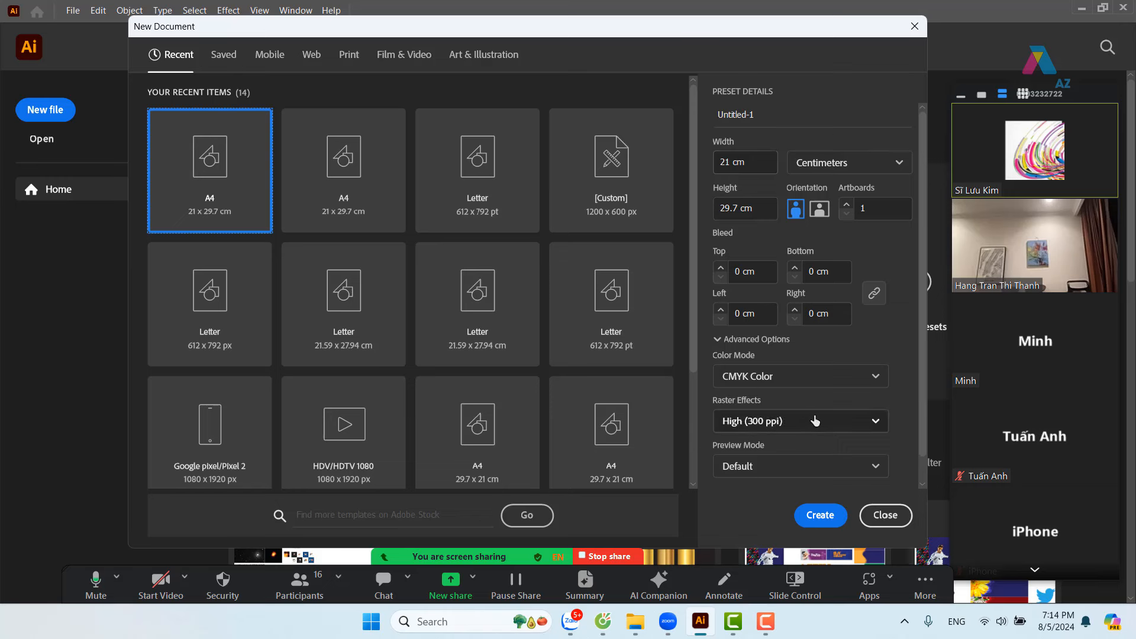
pyautogui.click(827, 525)
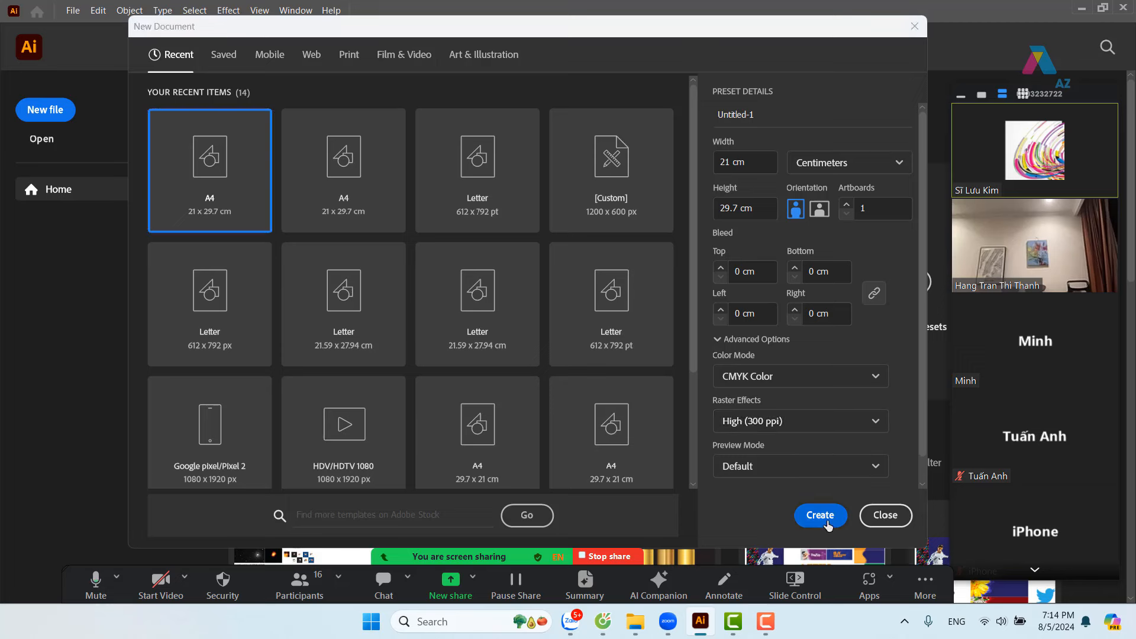
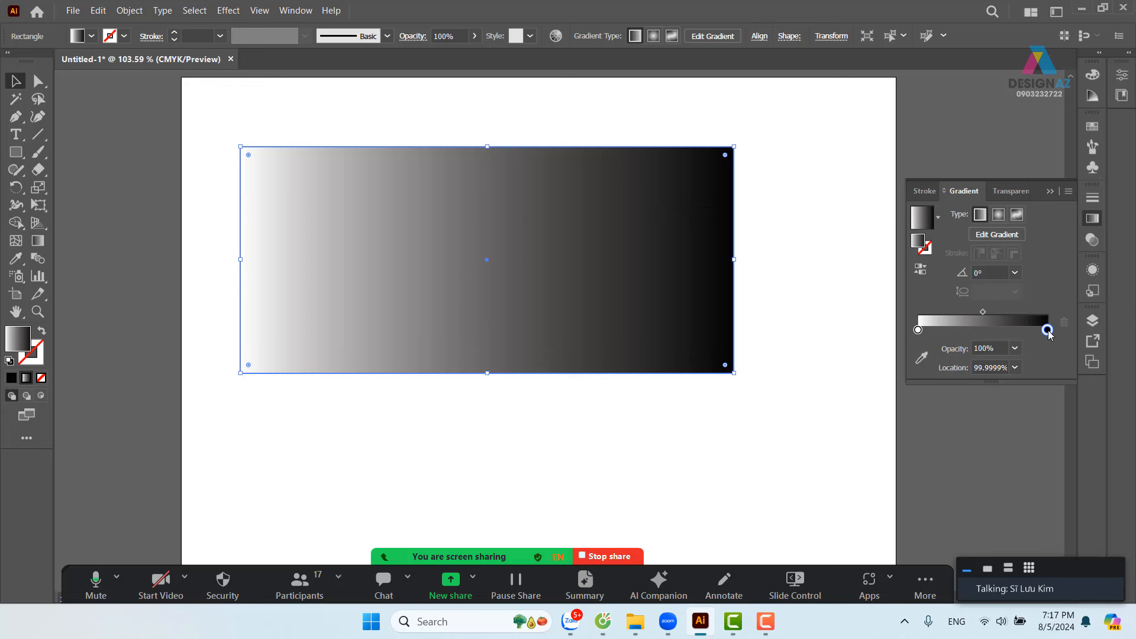
# - Recolor the black end stop of the rectangle's gradient with a dark purple swatch
pyautogui.doubleClick(1048, 330)
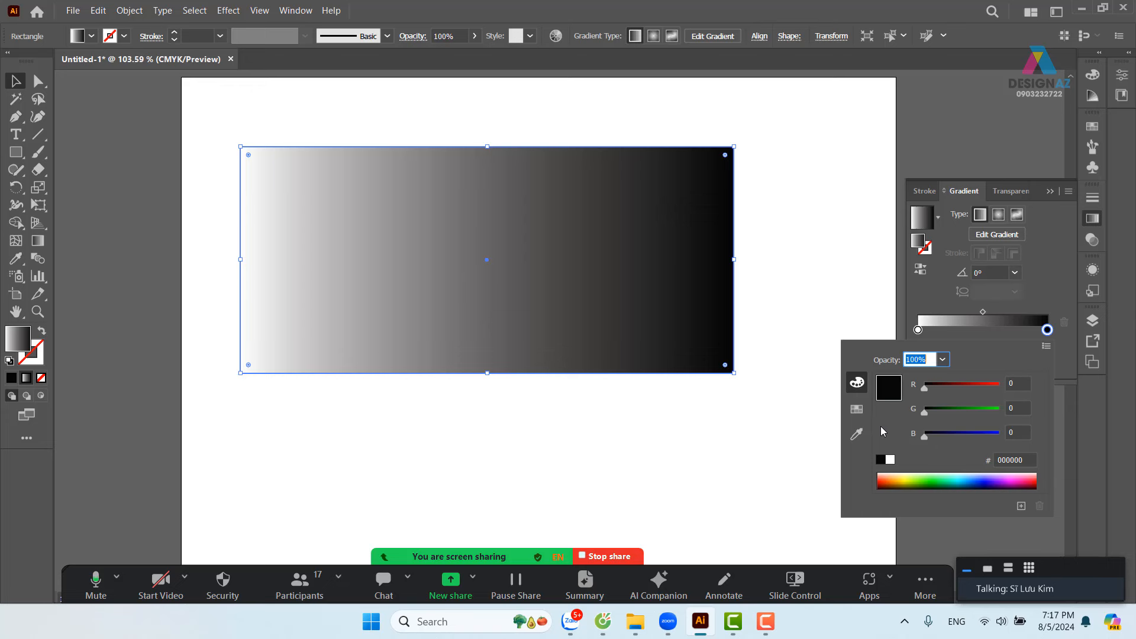
pyautogui.click(857, 410)
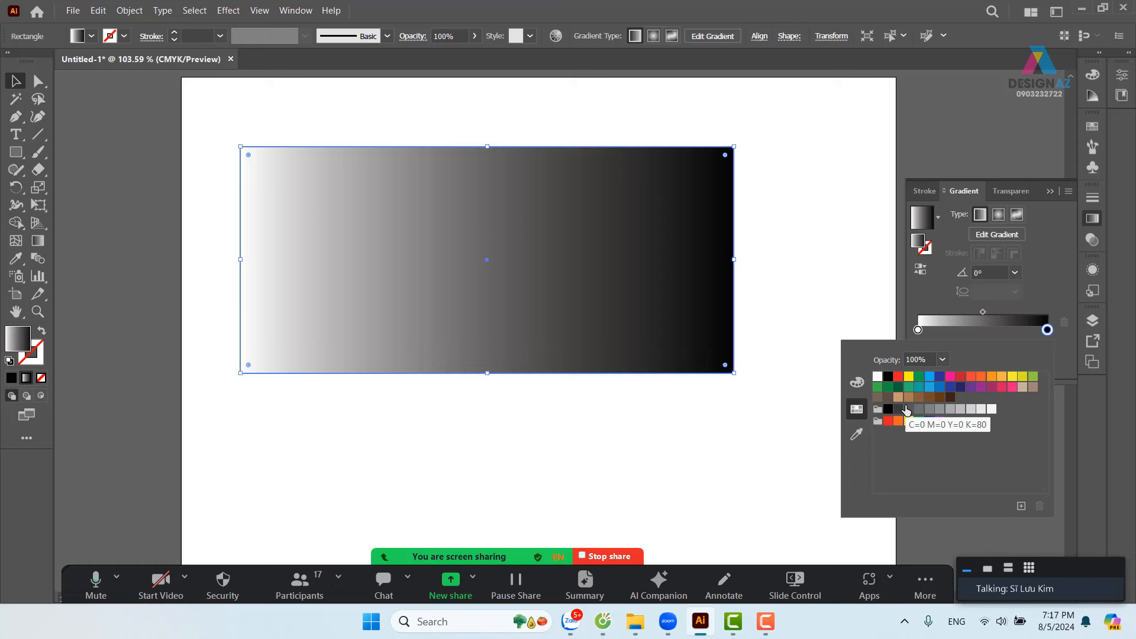
pyautogui.click(982, 389)
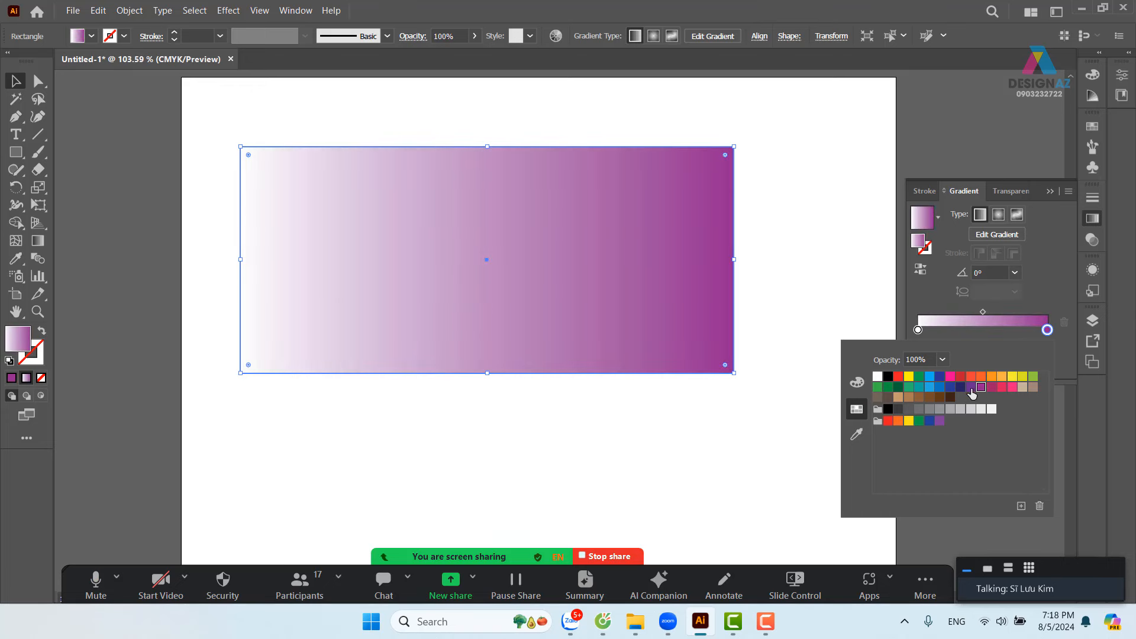
pyautogui.click(972, 387)
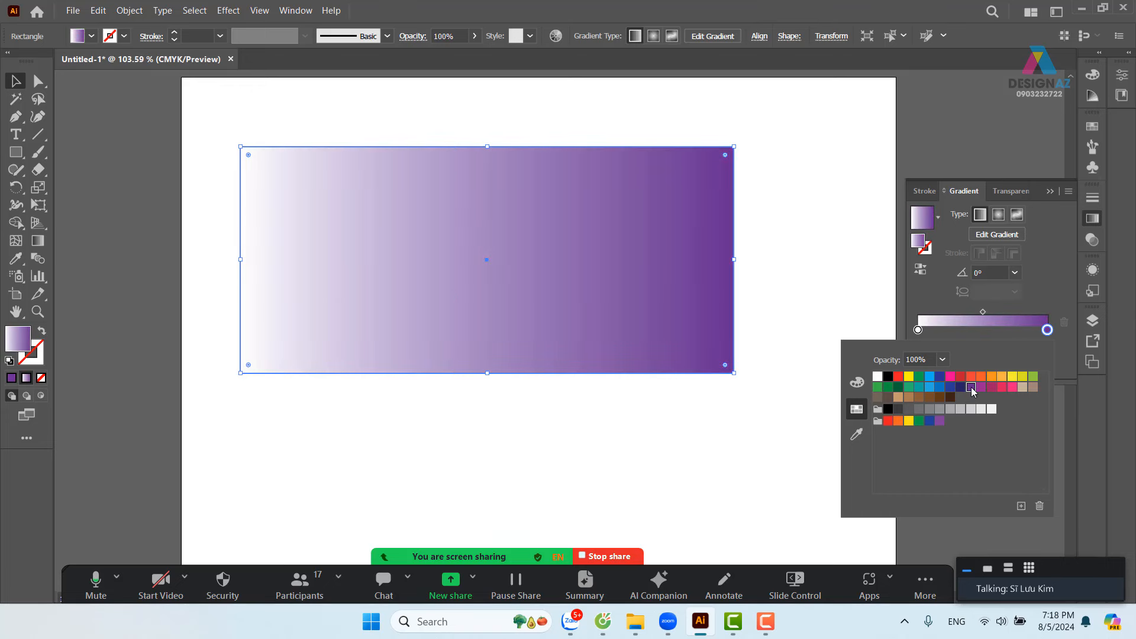
# - Recolor the white start stop of the rectangle's gradient with the bright pink swatch and deselect the rectangle
pyautogui.click(918, 331)
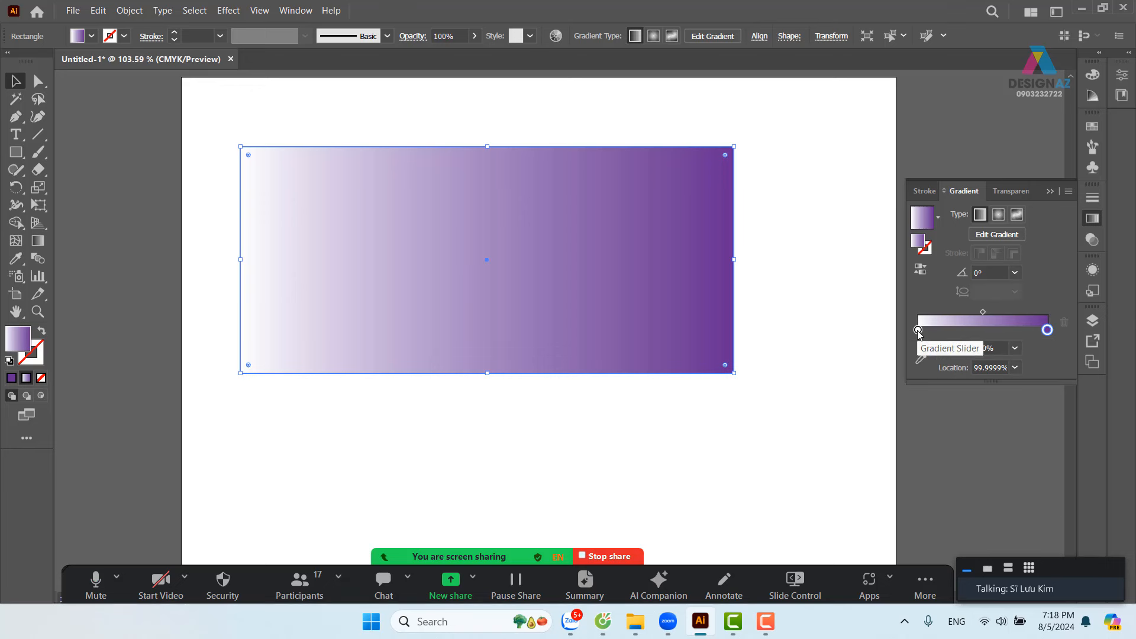
pyautogui.doubleClick(918, 331)
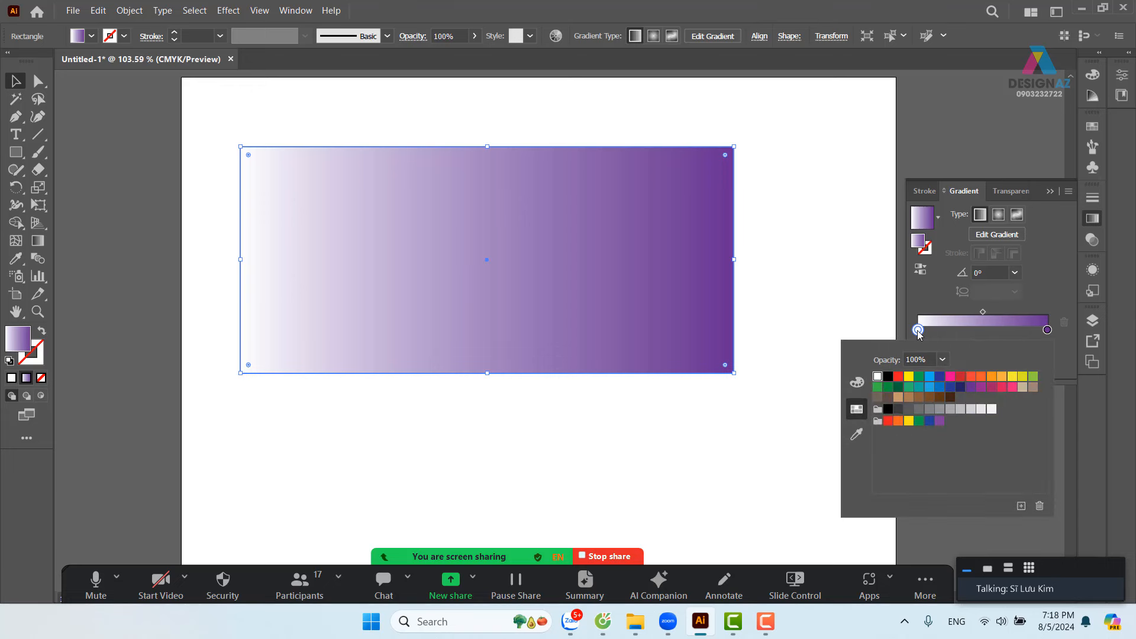
pyautogui.click(949, 378)
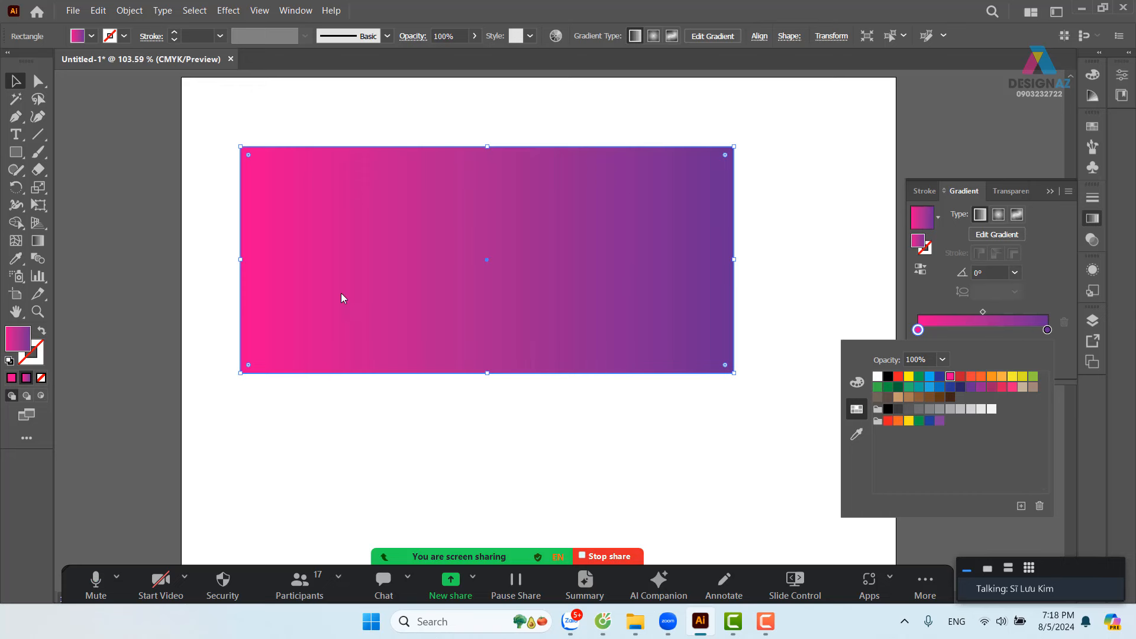
pyautogui.click(780, 241)
pyautogui.click(810, 212)
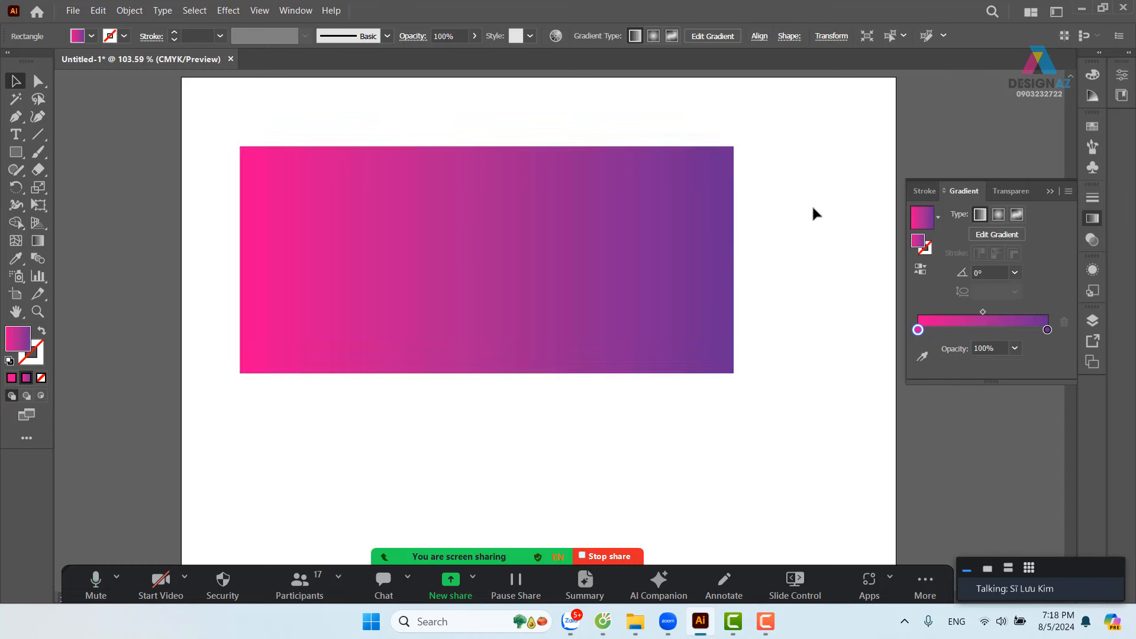
# - Move the rectangle's gradient midpoint to about 24%, and then to about 58%
pyautogui.click(594, 208)
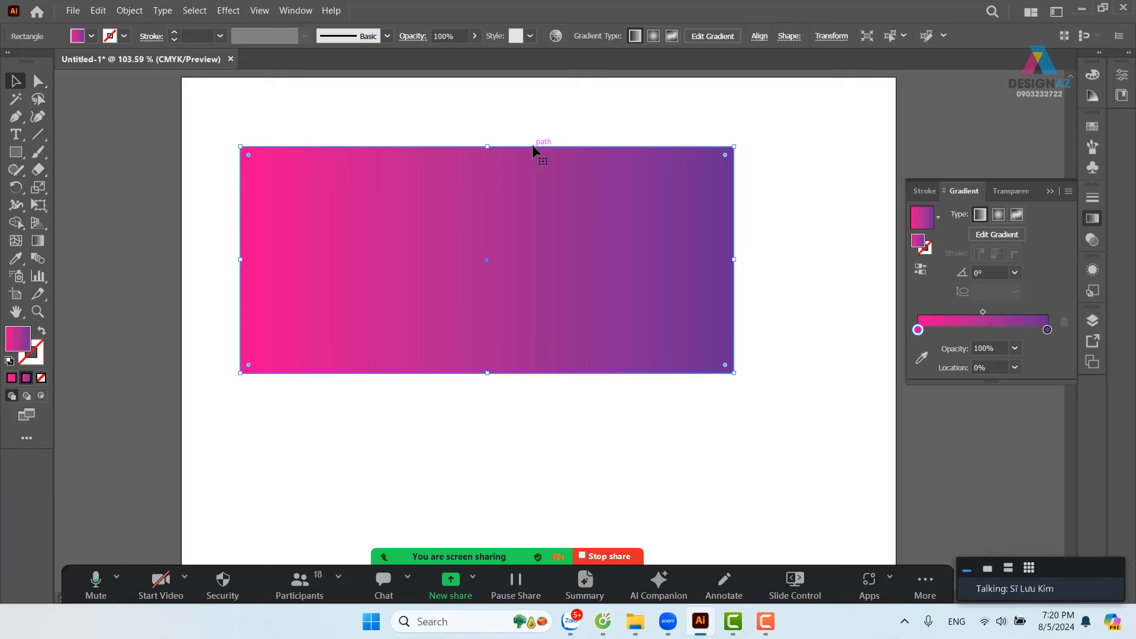
pyautogui.click(767, 227)
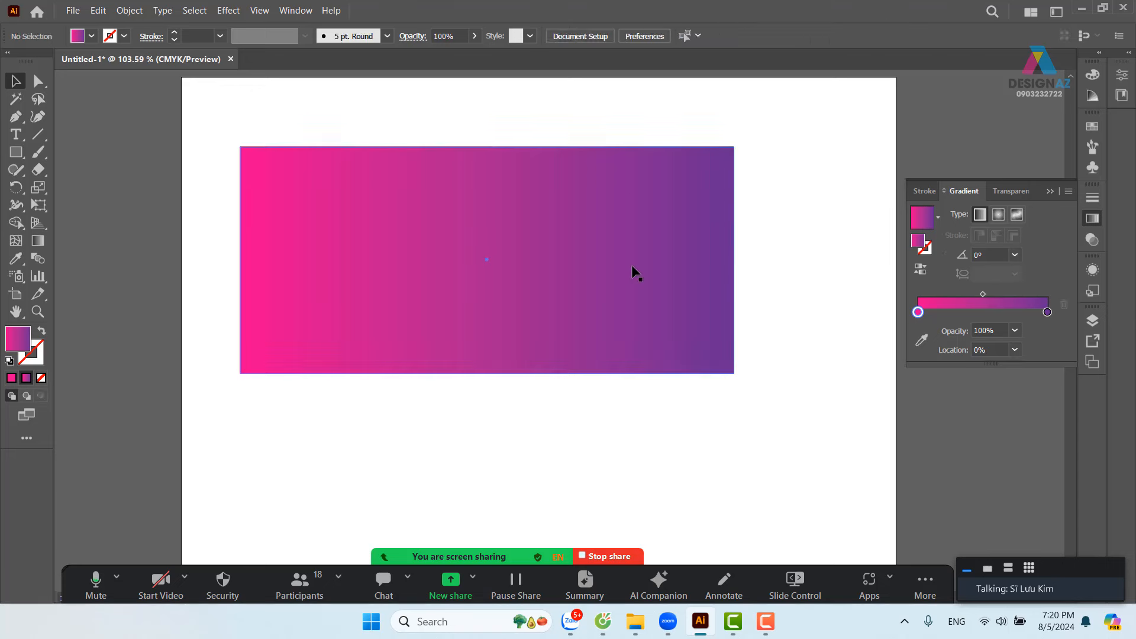
pyautogui.click(634, 272)
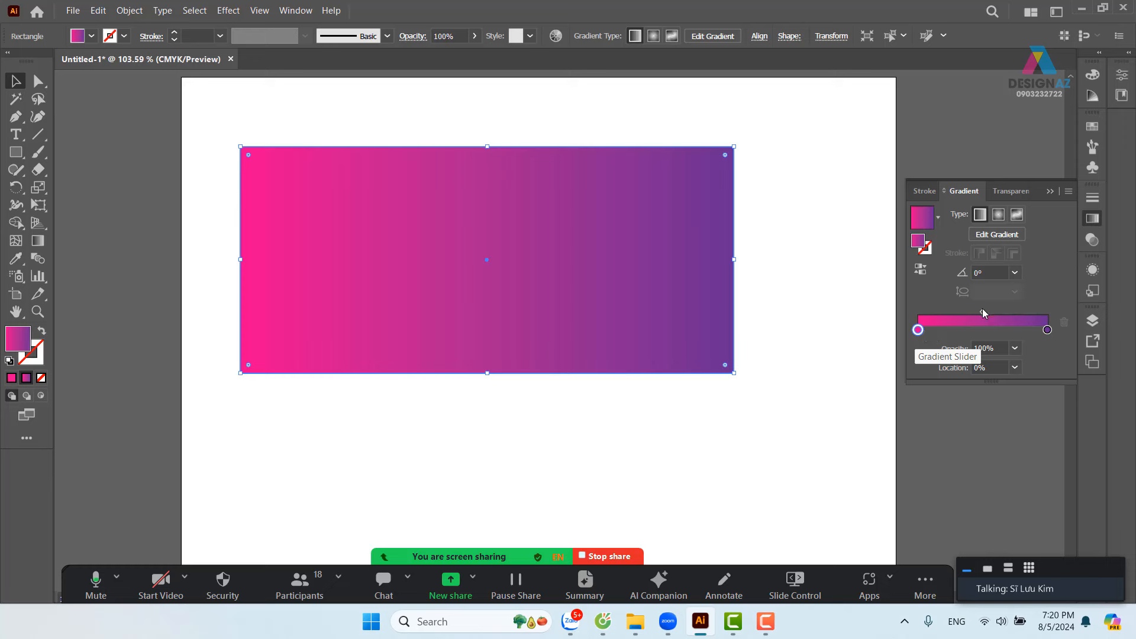
pyautogui.moveTo(983, 312); pyautogui.dragTo(947, 319)
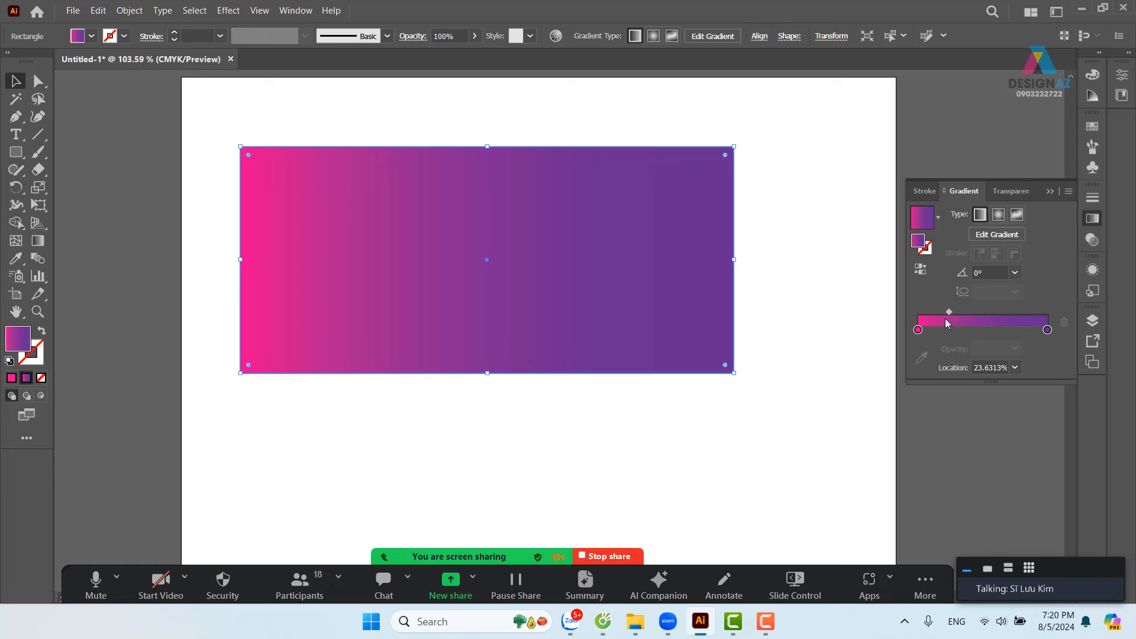
pyautogui.moveTo(950, 310); pyautogui.dragTo(995, 308)
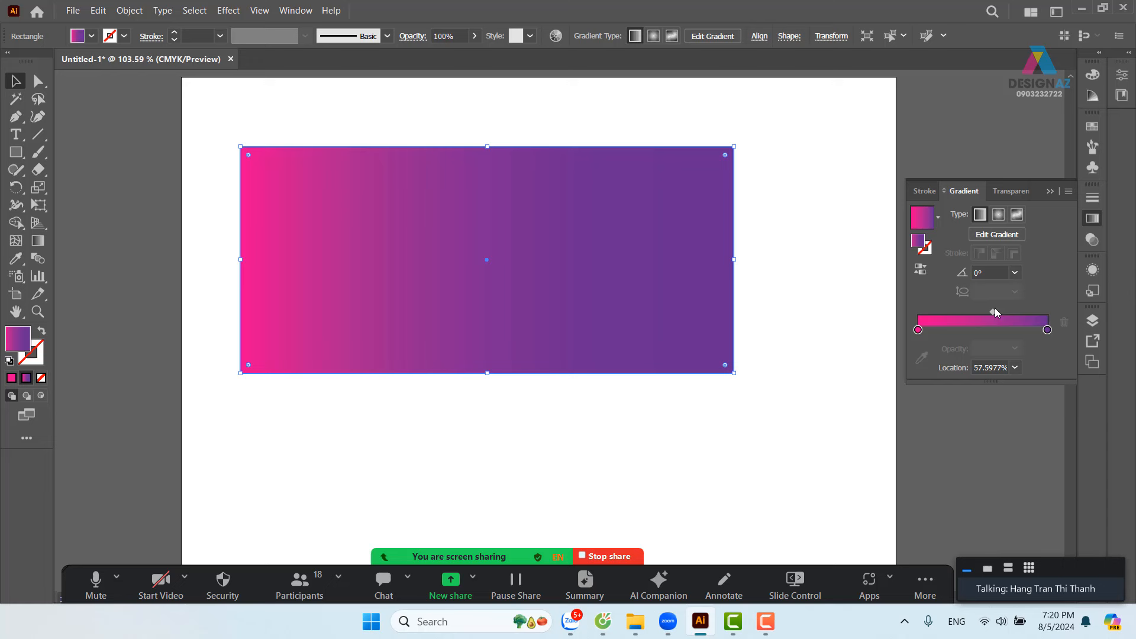
# - Set the gradient midpoint's location to 50% and deselect the rectangle
pyautogui.click(996, 367)
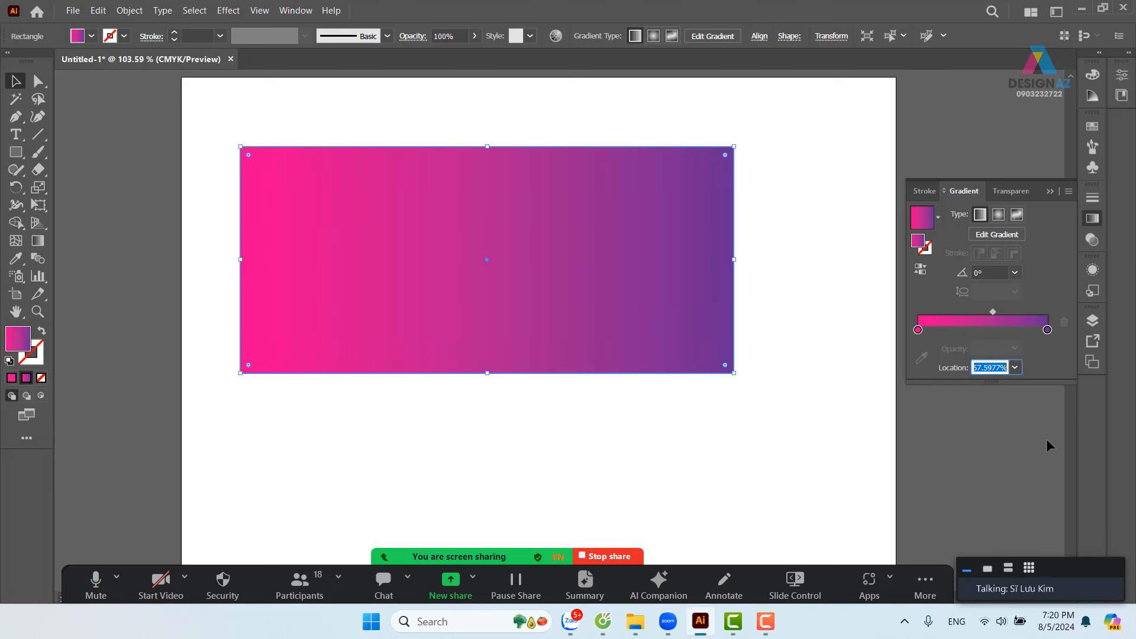
pyautogui.write('50')
pyautogui.press('Return')
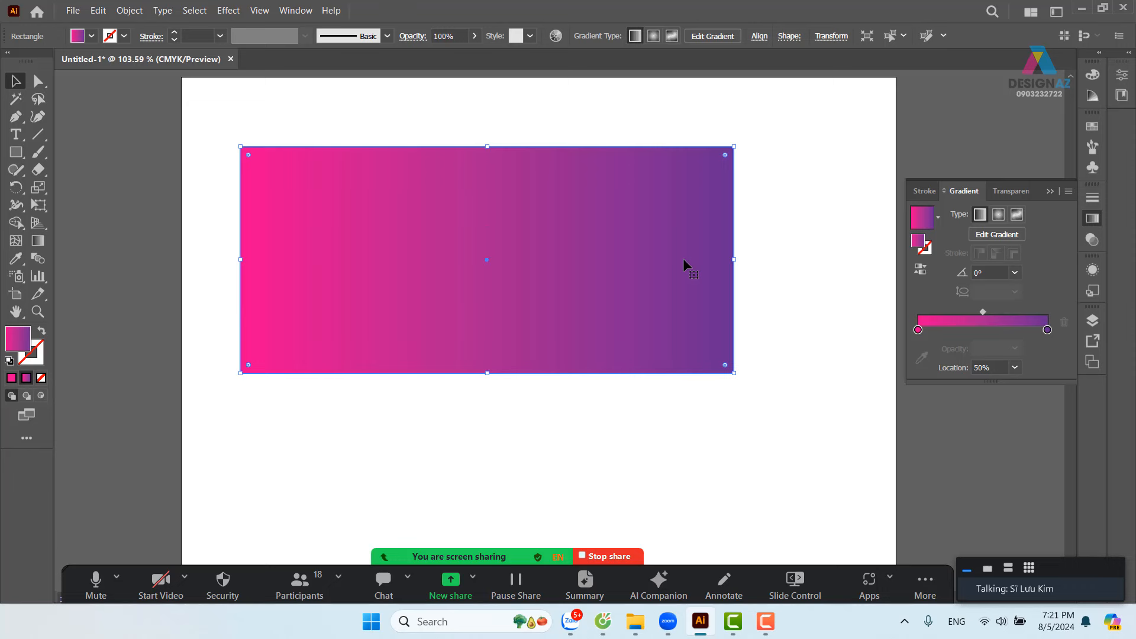
pyautogui.click(569, 117)
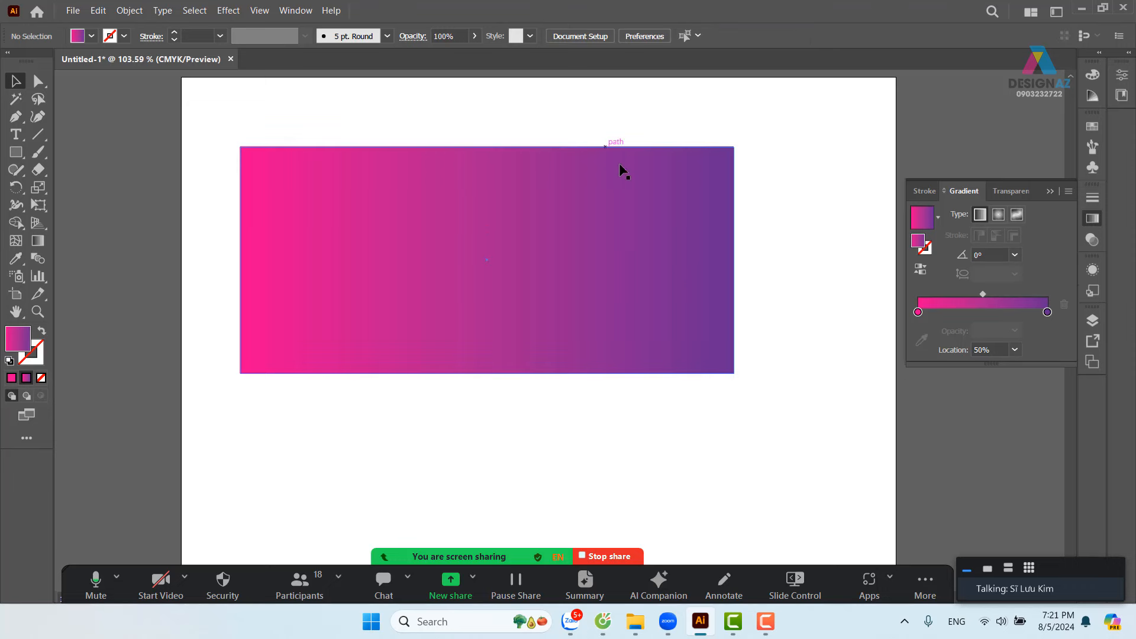
# - Duplicate the pink-to-purple rectangle directly below the original, leaving a narrow gap between them
pyautogui.scroll(-2, 584, 290)
pyautogui.hscroll(-1, 583, 290)
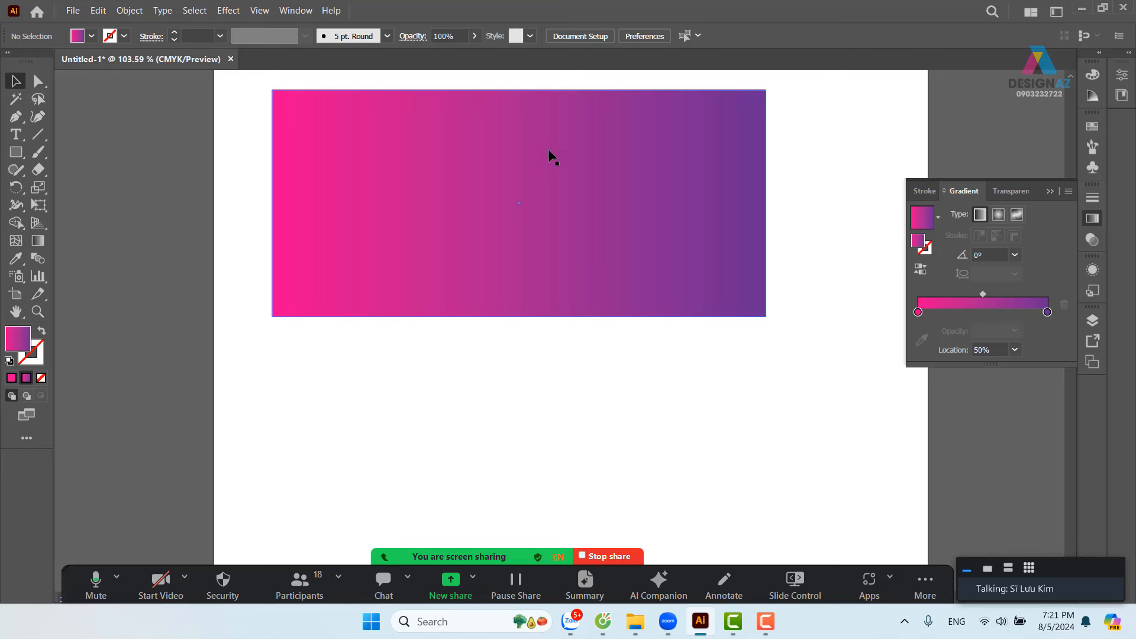
pyautogui.click(549, 151)
pyautogui.moveTo(540, 119); pyautogui.dragTo(555, 352)
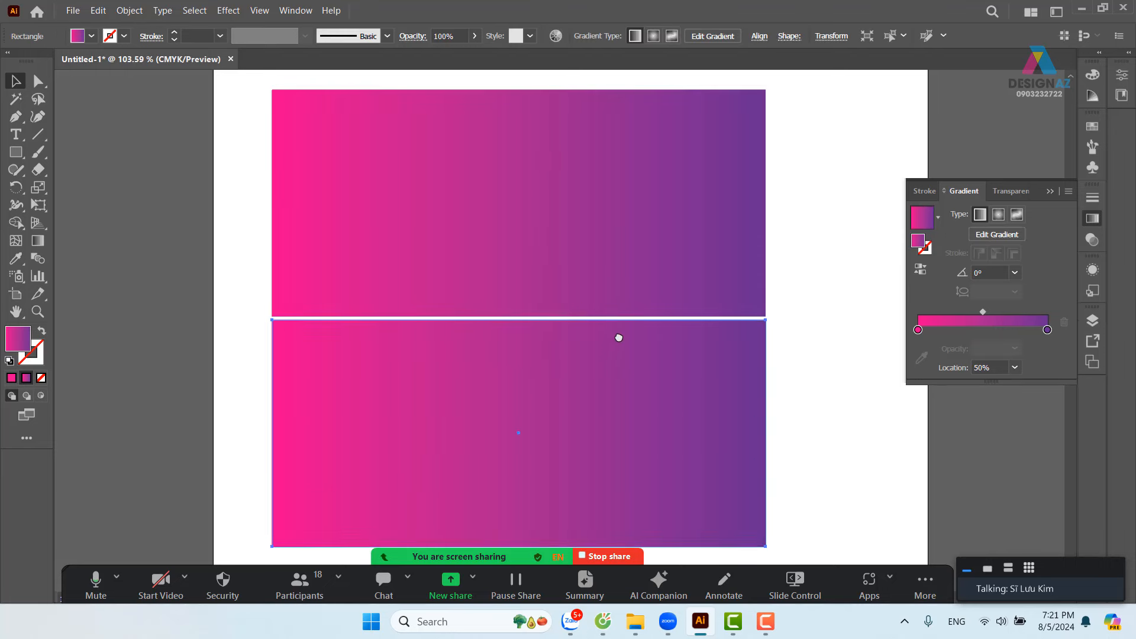
# - Recolor the lower rectangle's gradient with swatches, using dark navy for the purple stop and light blue for the pink stop
pyautogui.scroll(-2, 619, 337)
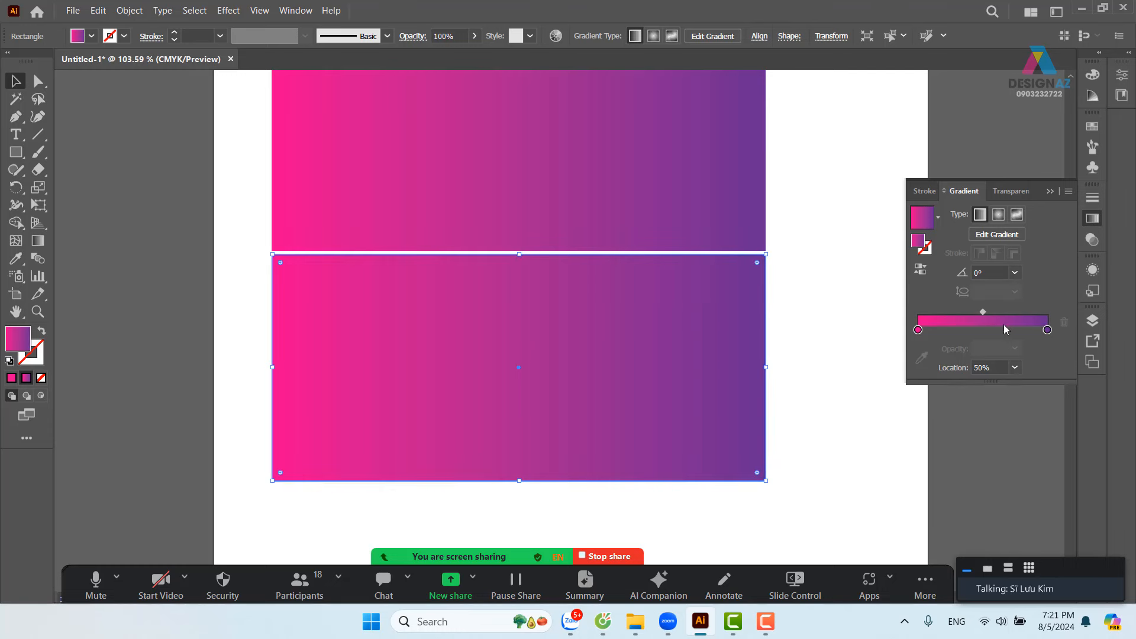
pyautogui.doubleClick(1047, 329)
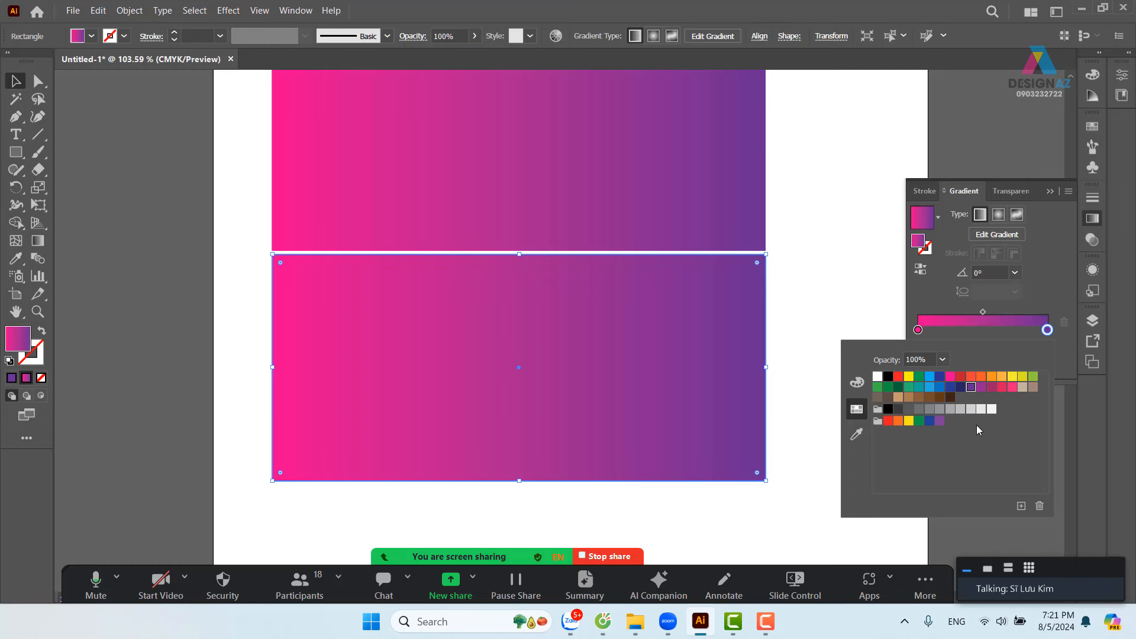
pyautogui.click(961, 388)
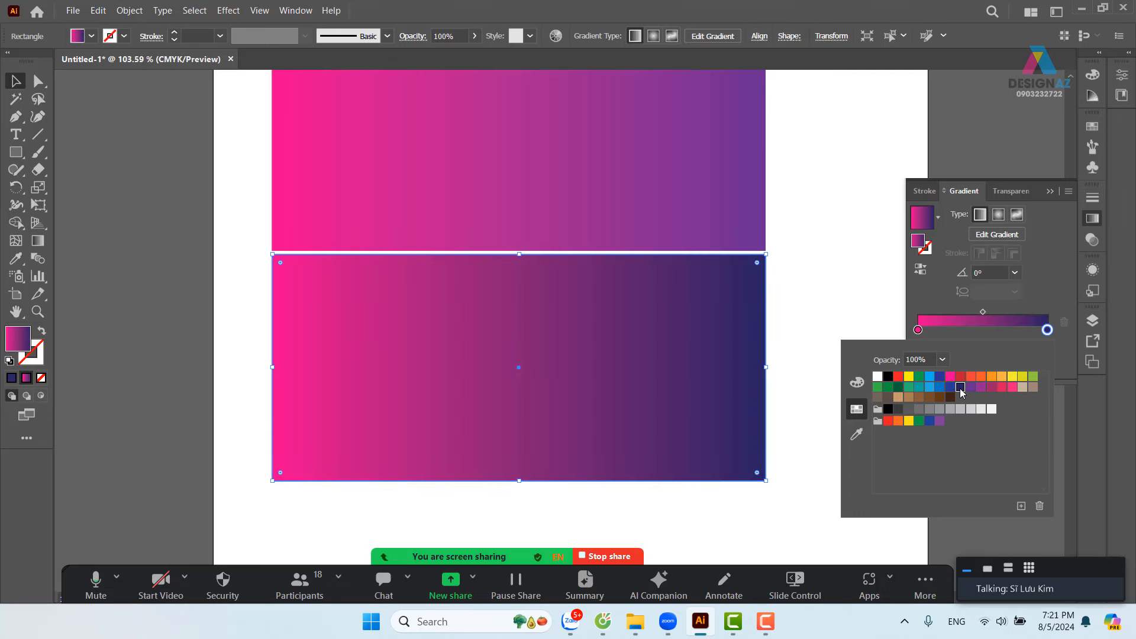
pyautogui.click(919, 330)
pyautogui.doubleClick(919, 330)
pyautogui.click(930, 387)
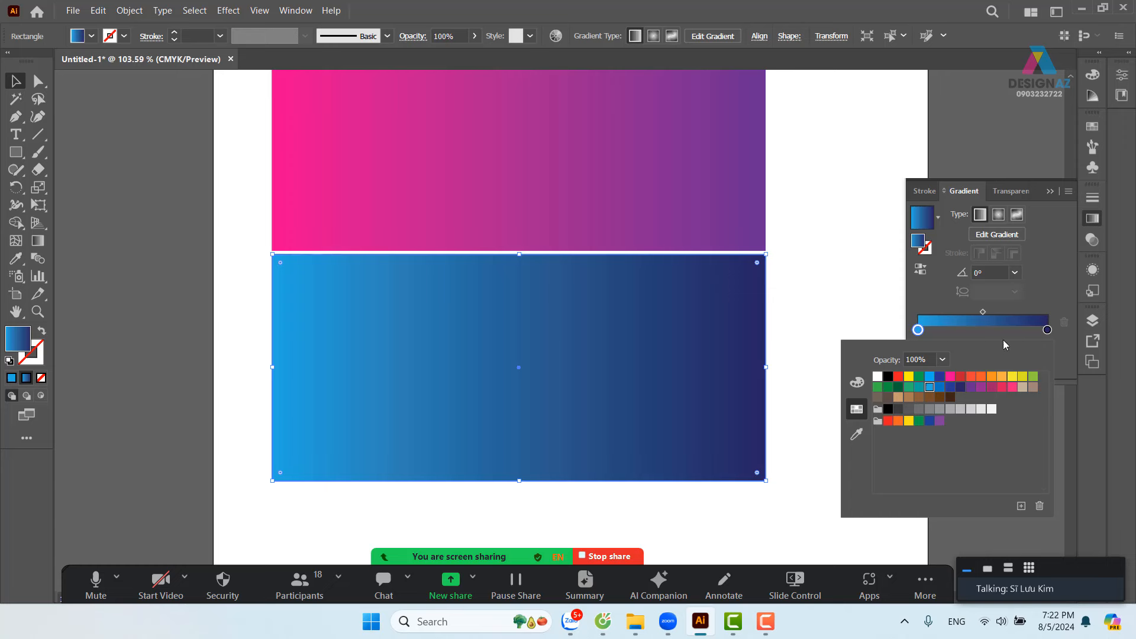
pyautogui.press('Escape')
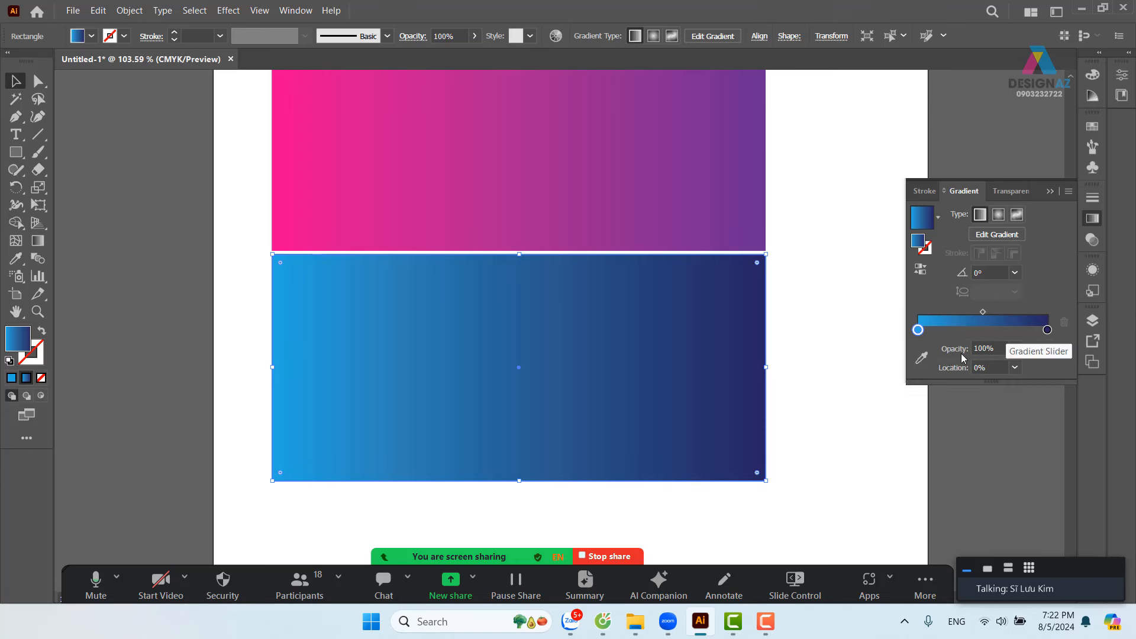
# - Switch the light blue stop's color sliders to CMYK and set its K value to 20%
pyautogui.doubleClick(919, 330)
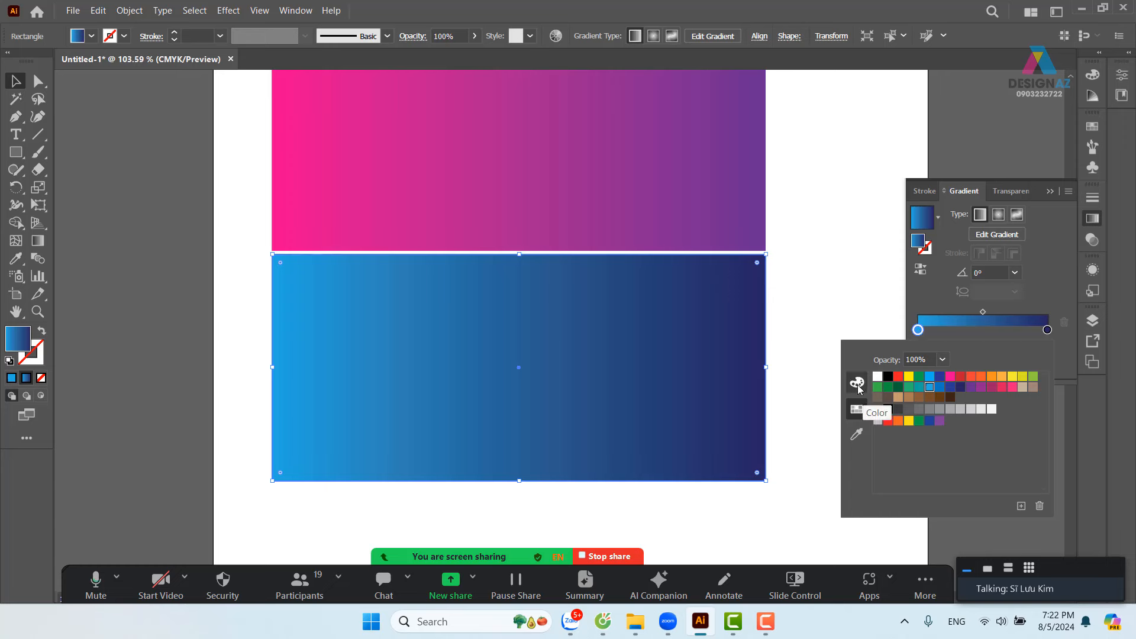
pyautogui.click(858, 383)
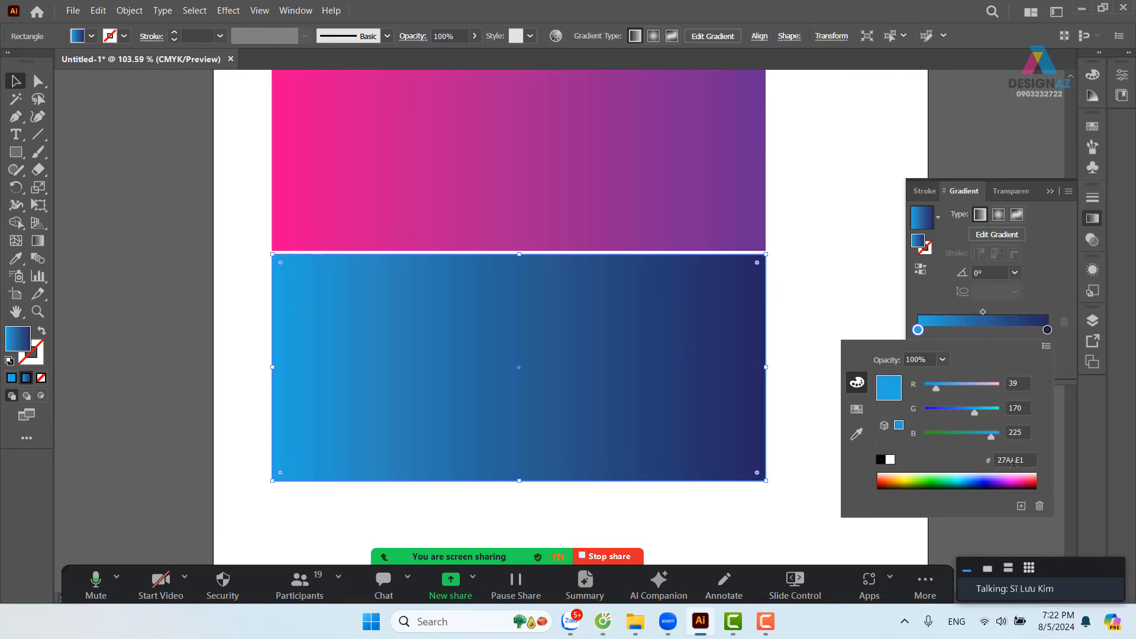
pyautogui.click(1046, 348)
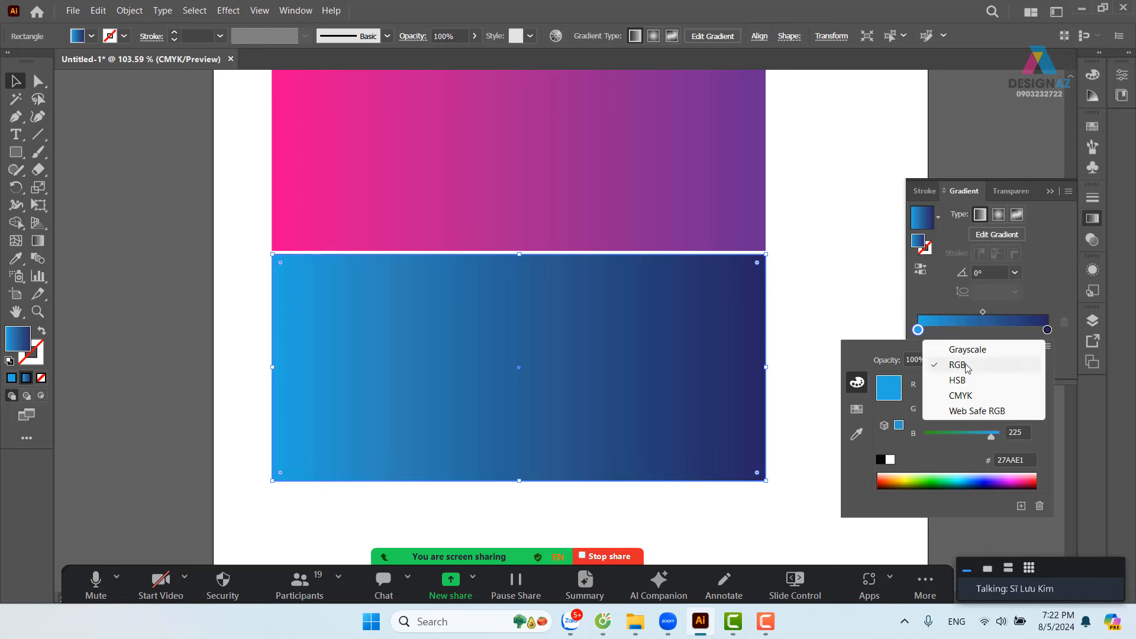
pyautogui.click(975, 396)
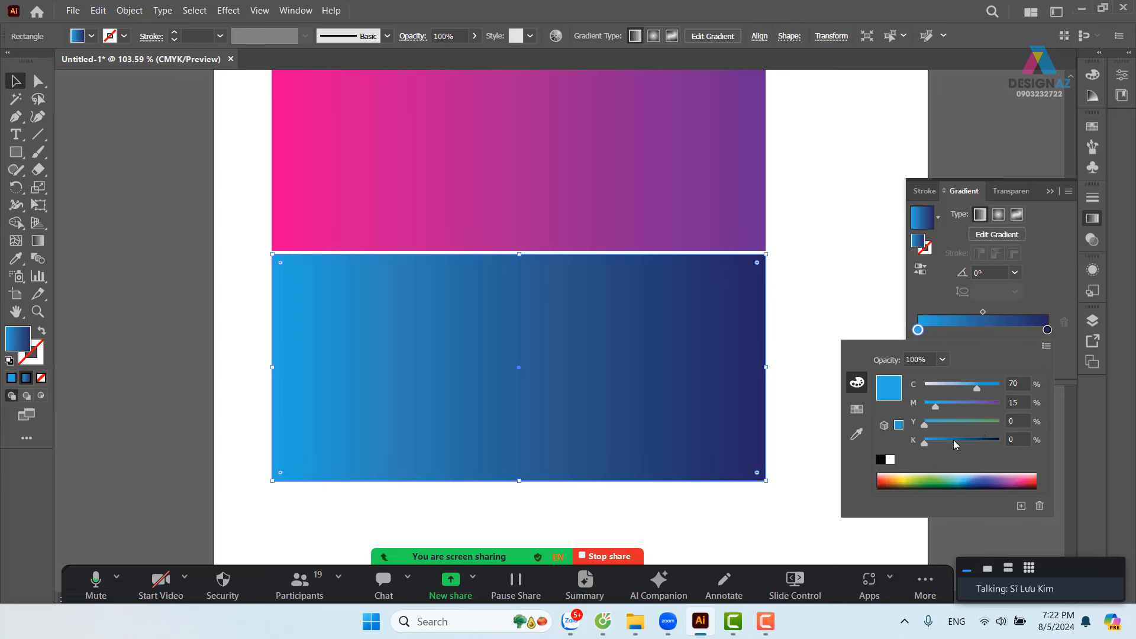
pyautogui.click(1021, 440)
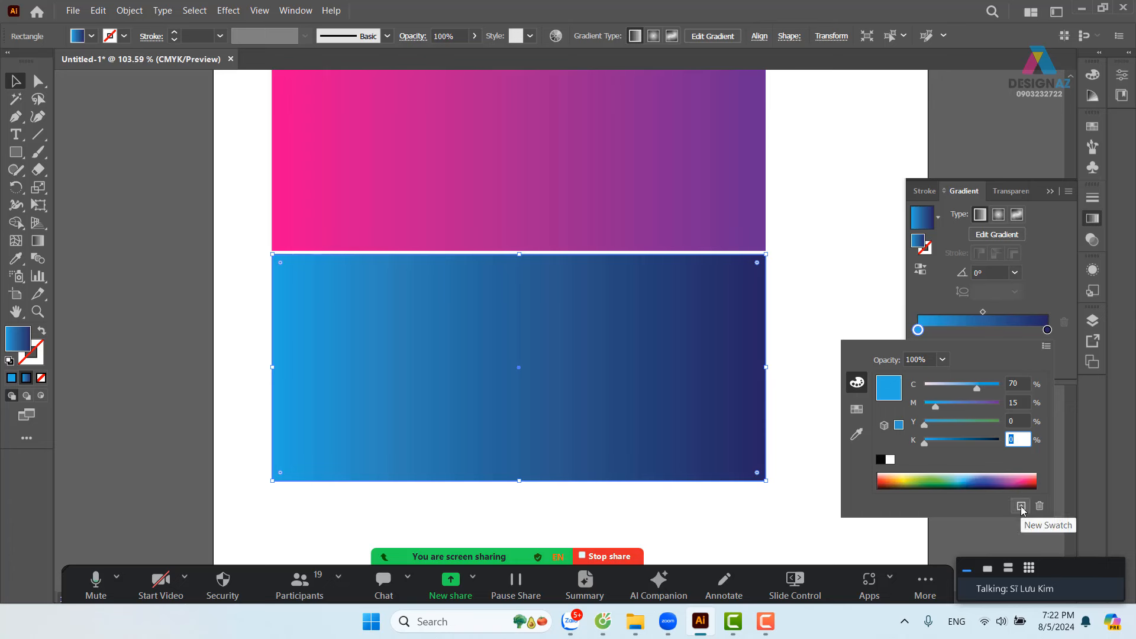
pyautogui.write('20')
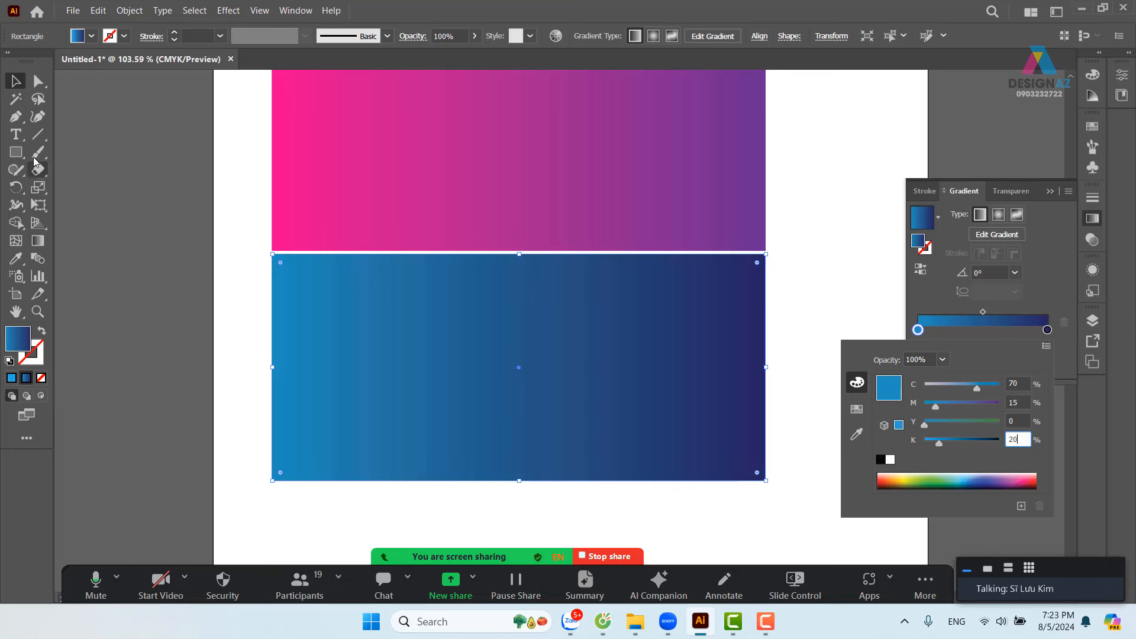
pyautogui.press('Return')
# - Duplicate the blue gradient rectangle beside the pink-to-purple one, aligned with its top edge and separated by a narrow gap
pyautogui.moveTo(774, 324); pyautogui.dragTo(599, 390)
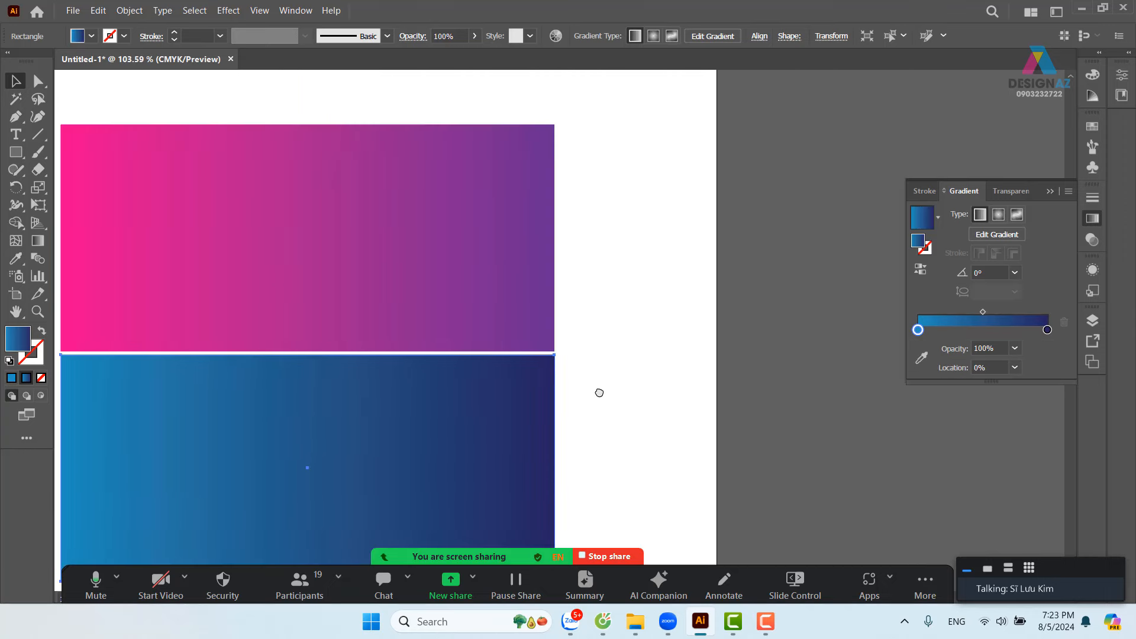
pyautogui.click(677, 292)
pyautogui.moveTo(266, 442); pyautogui.dragTo(760, 213)
pyautogui.moveTo(632, 271); pyautogui.dragTo(521, 223)
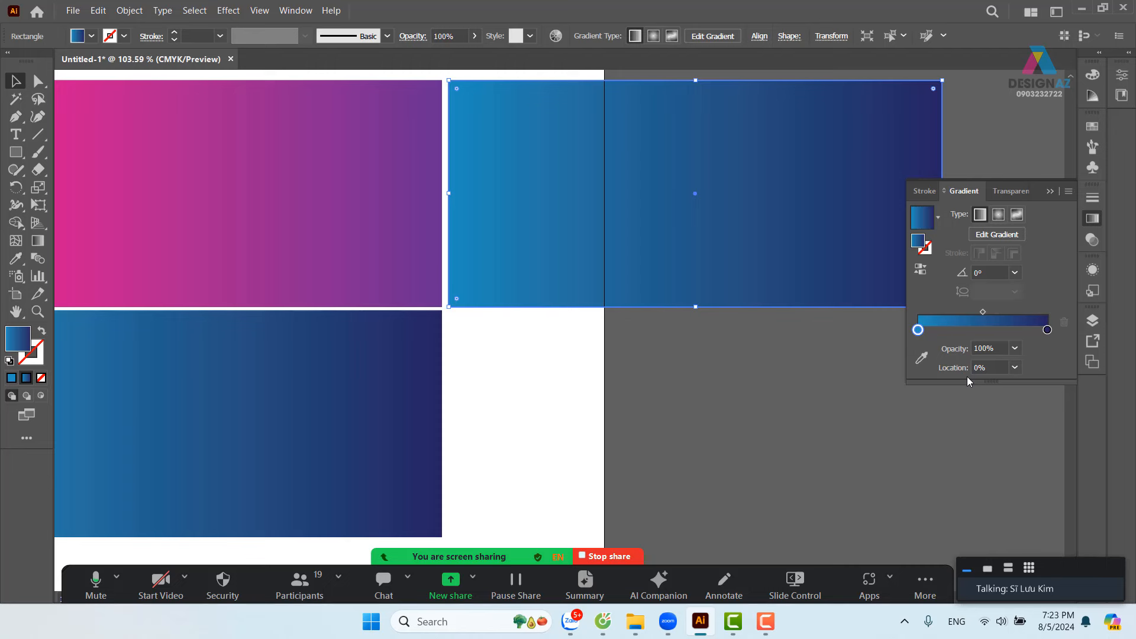
# - Try to recolor the navy stop of the upper blue rectangle's gradient with 000851 using the fill Color Picker, and restore the gradient fill
pyautogui.doubleClick(18, 339)
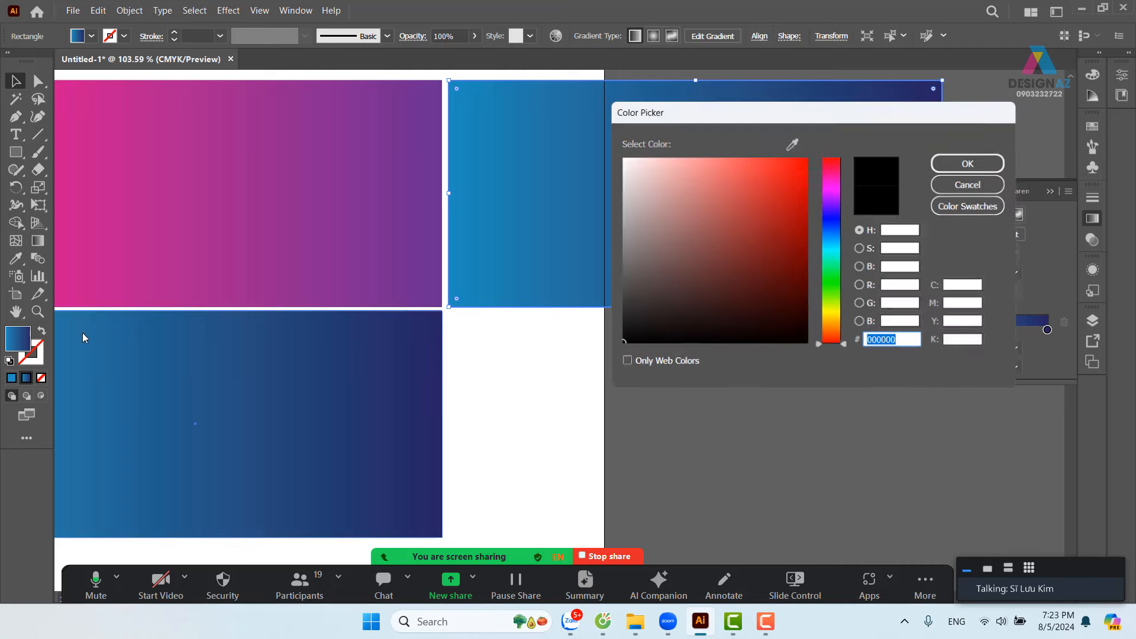
pyautogui.click(1006, 161)
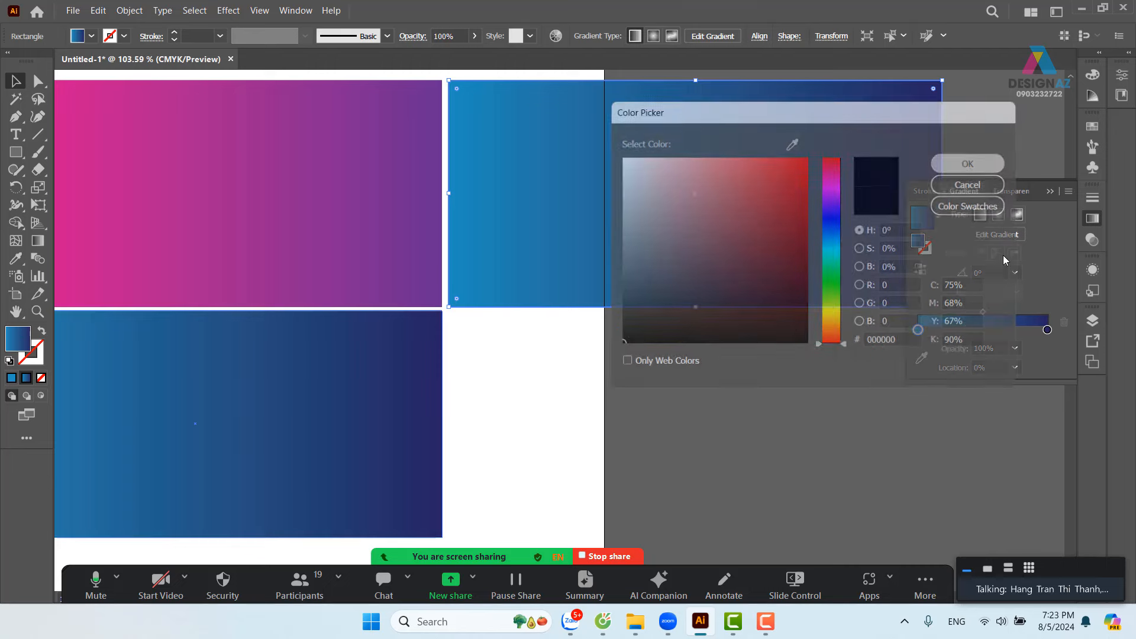
pyautogui.click(1012, 307)
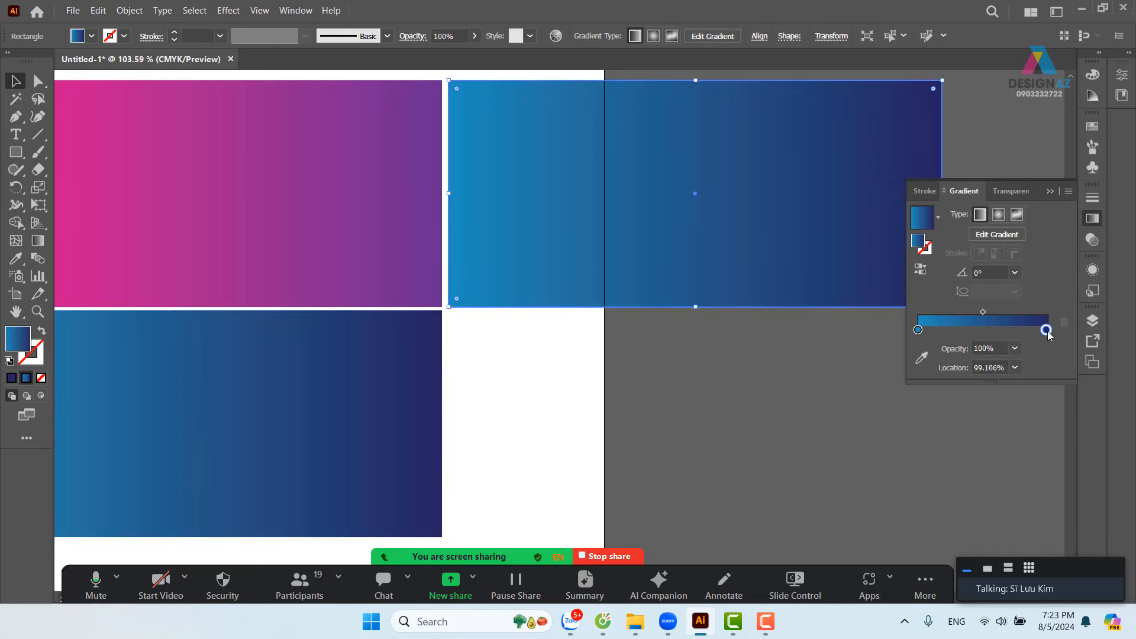
pyautogui.moveTo(1049, 334); pyautogui.dragTo(1052, 333)
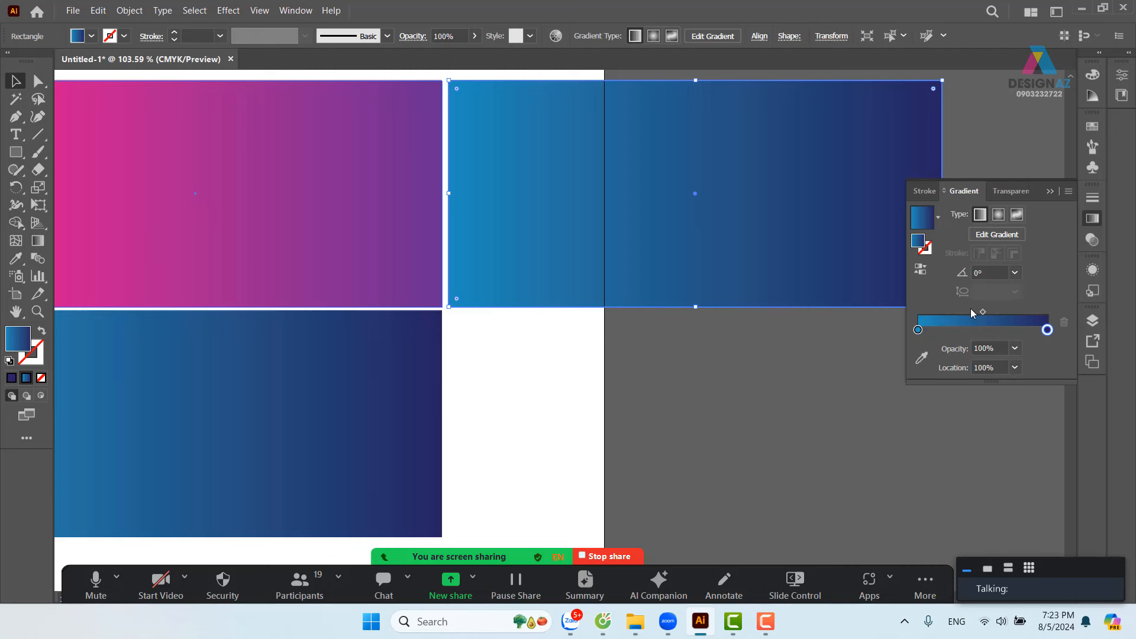
pyautogui.doubleClick(28, 342)
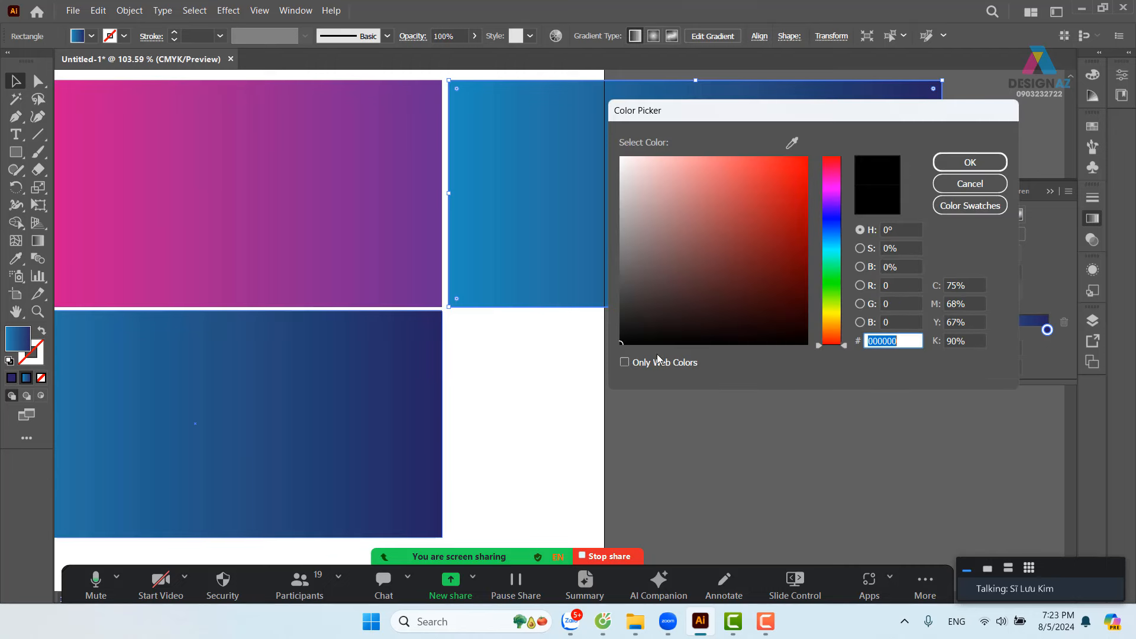
pyautogui.click(832, 222)
pyautogui.click(807, 283)
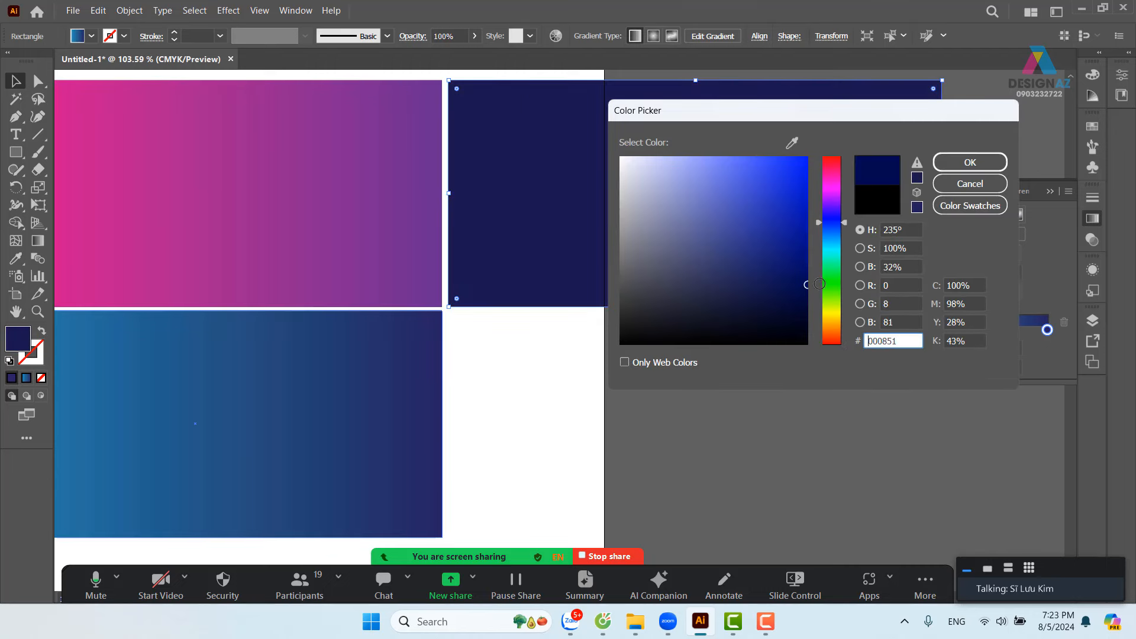
pyautogui.click(970, 162)
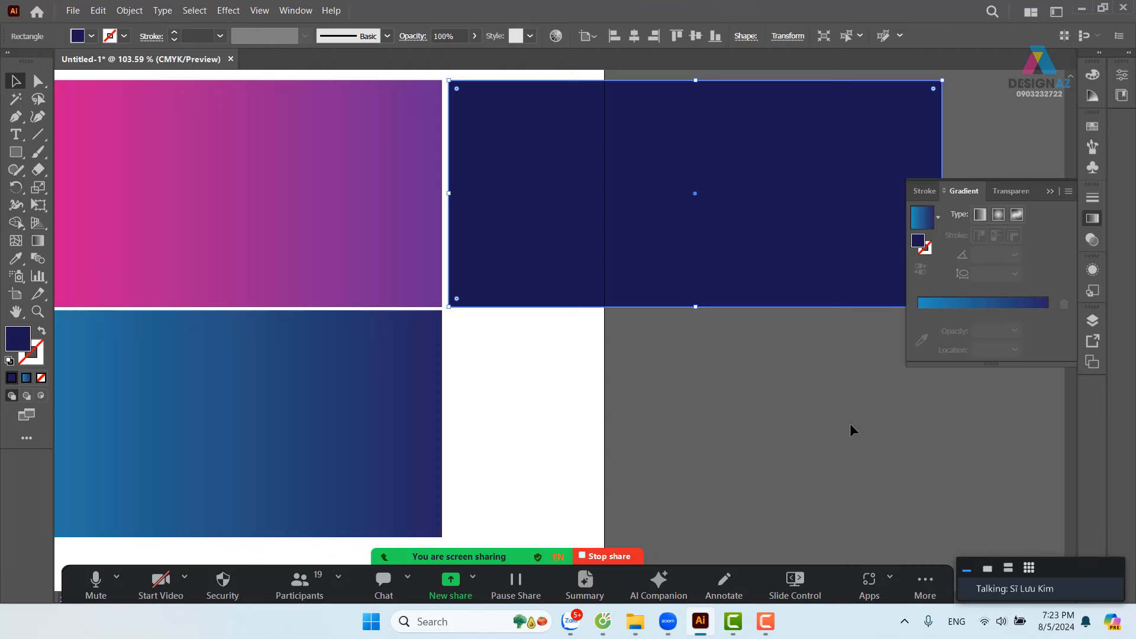
pyautogui.press('.')
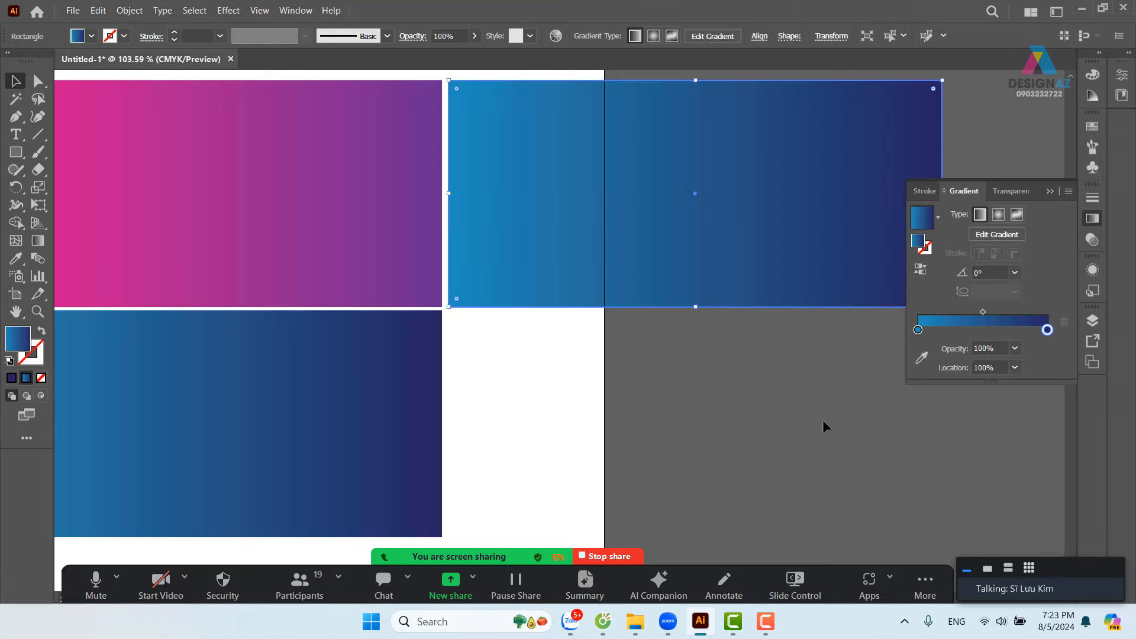
# - Activate the gradient's color sampling mode for the navy stop and set that stop's color to 0A0A33
pyautogui.hscroll(3, 823, 421)
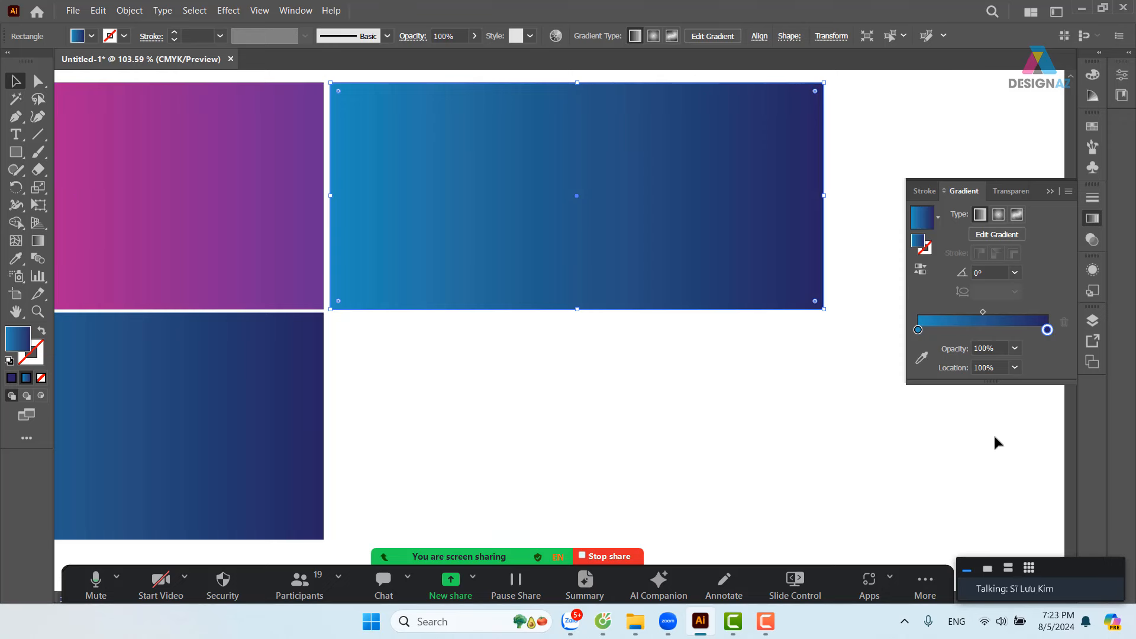
pyautogui.click(921, 359)
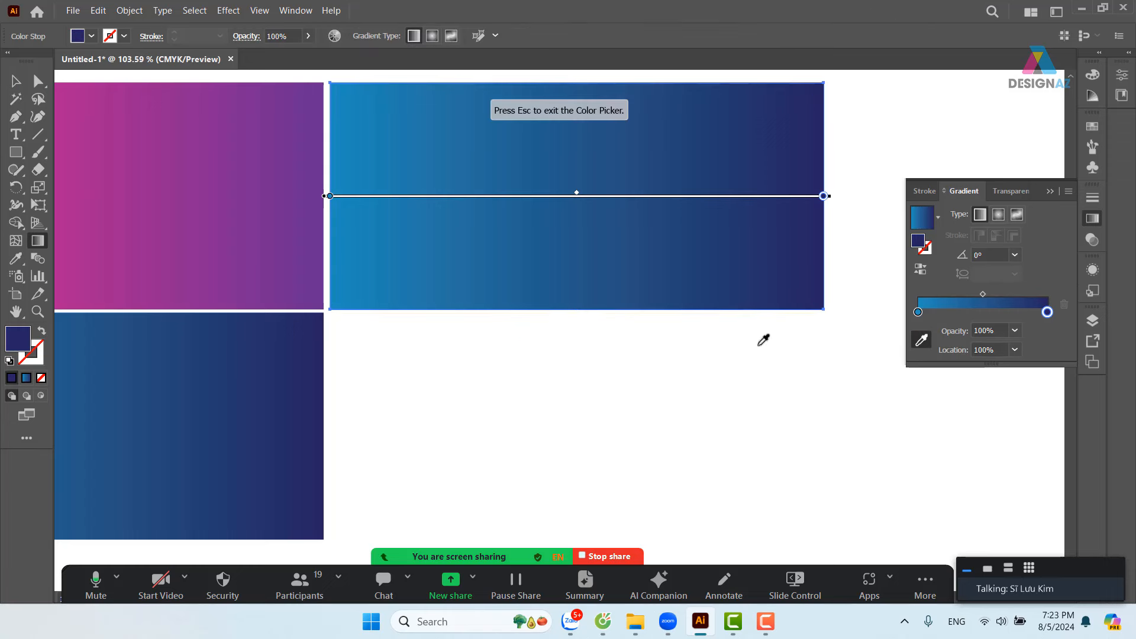
pyautogui.press('Escape')
pyautogui.doubleClick(17, 339)
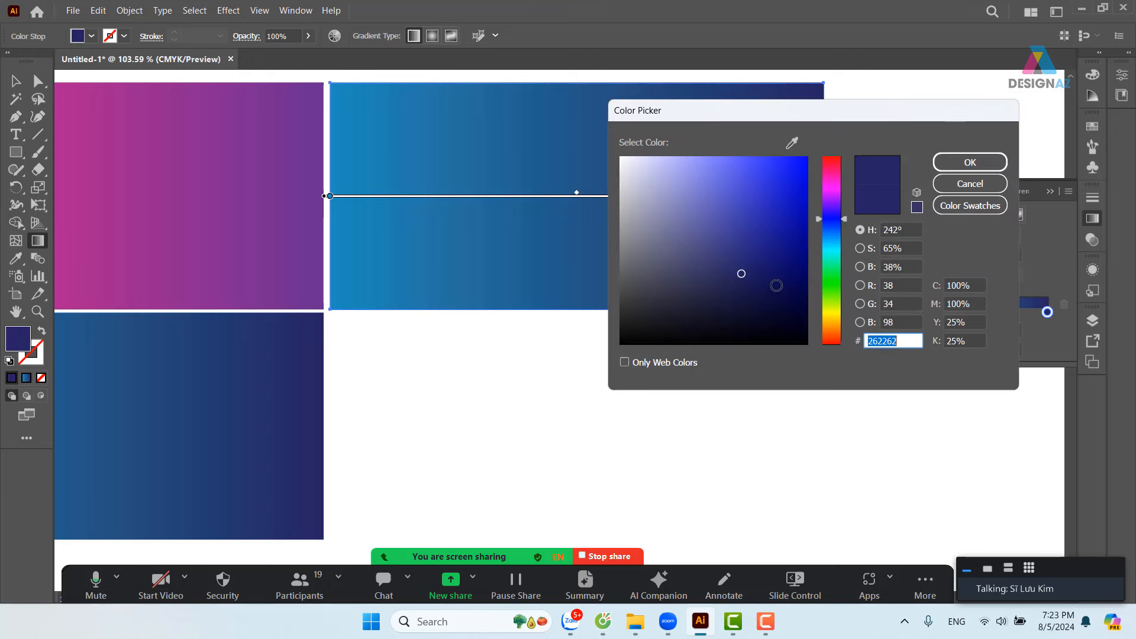
pyautogui.moveTo(770, 280)
pyautogui.mouseDown()
pyautogui.moveTo(754, 284)
pyautogui.moveTo(772, 307)
pyautogui.mouseUp()
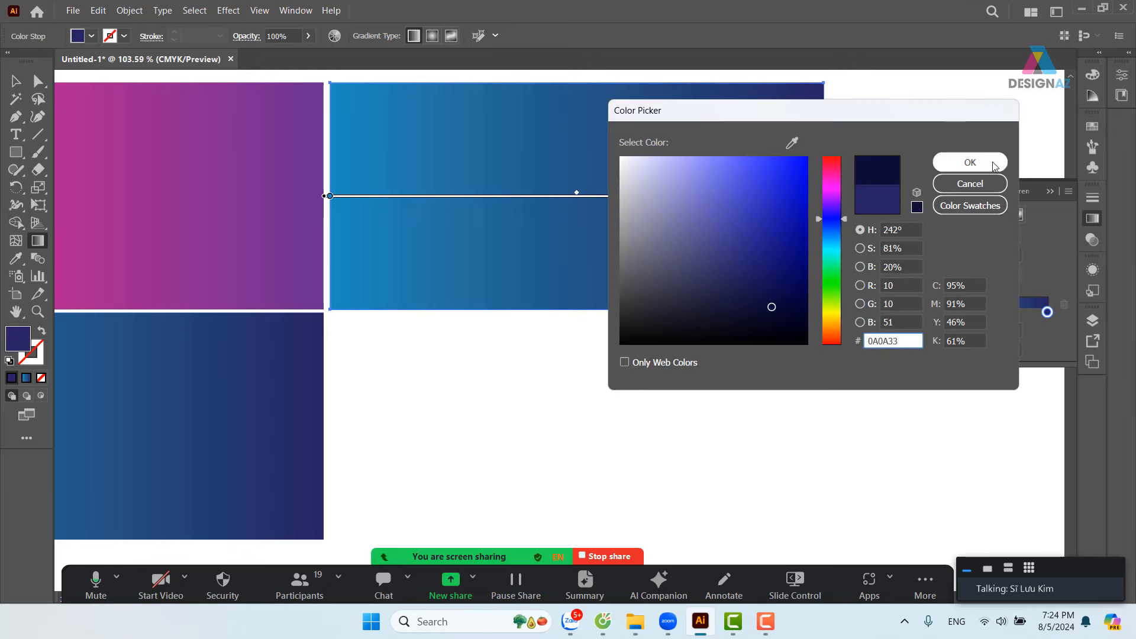
pyautogui.click(973, 163)
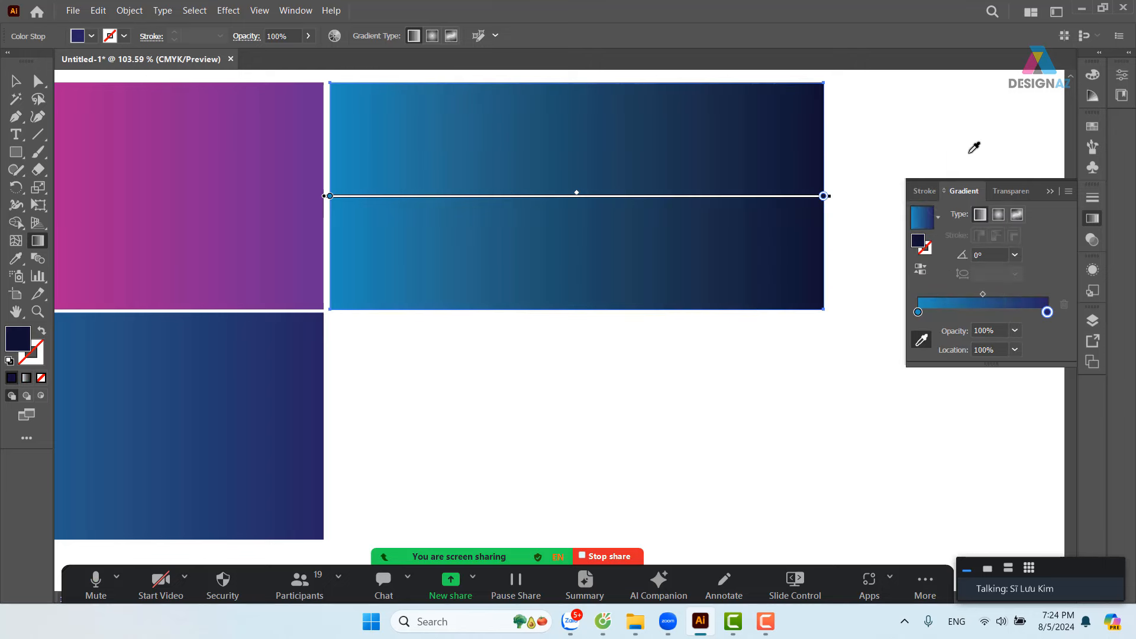
# - Set the light blue stop of the same gradient to 146E8E and deselect the rectangle
pyautogui.click(918, 313)
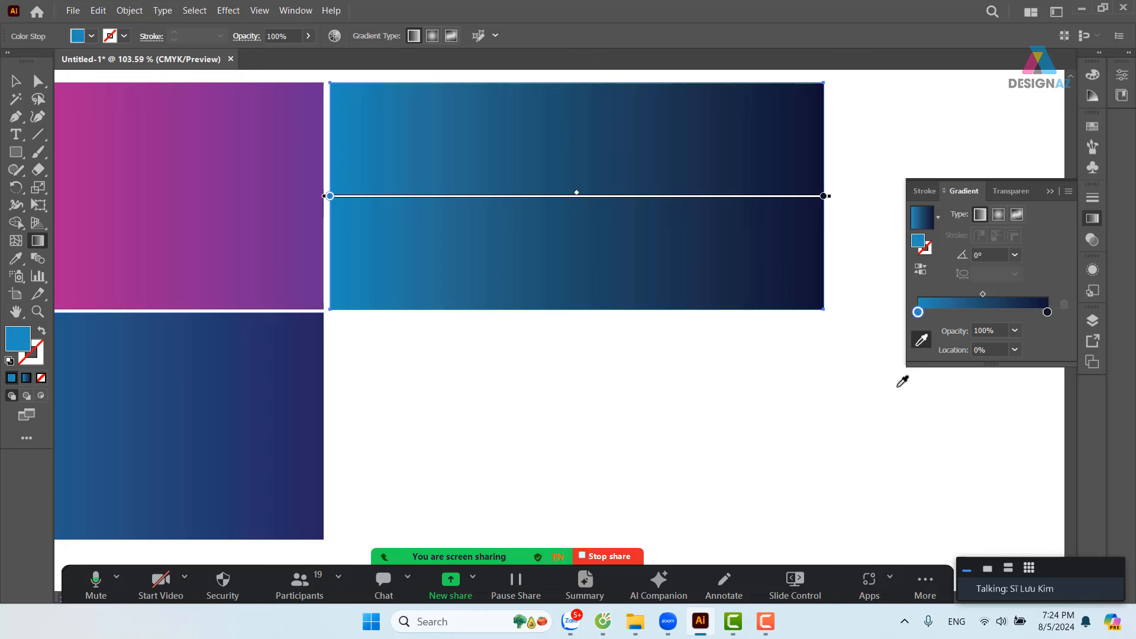
pyautogui.doubleClick(17, 345)
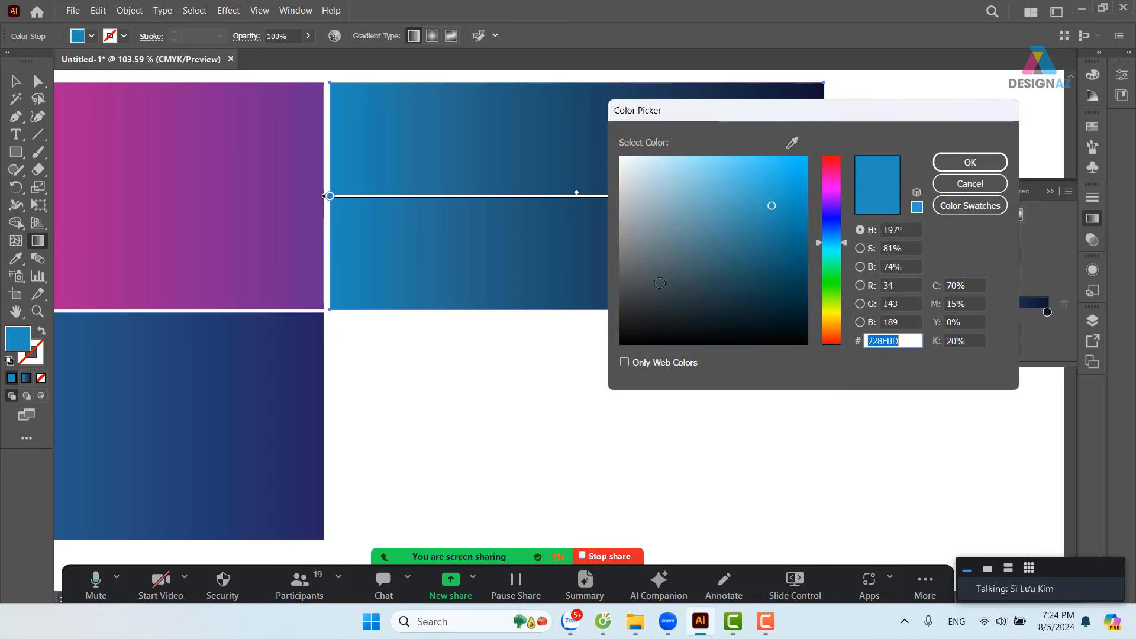
pyautogui.write('146E8E')
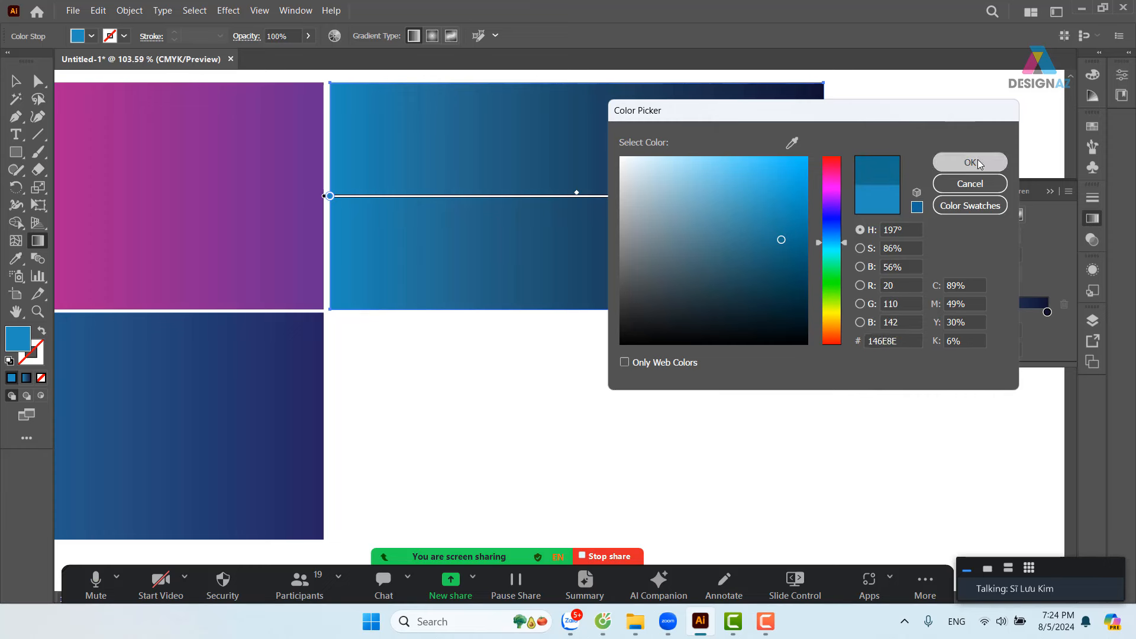
pyautogui.click(970, 162)
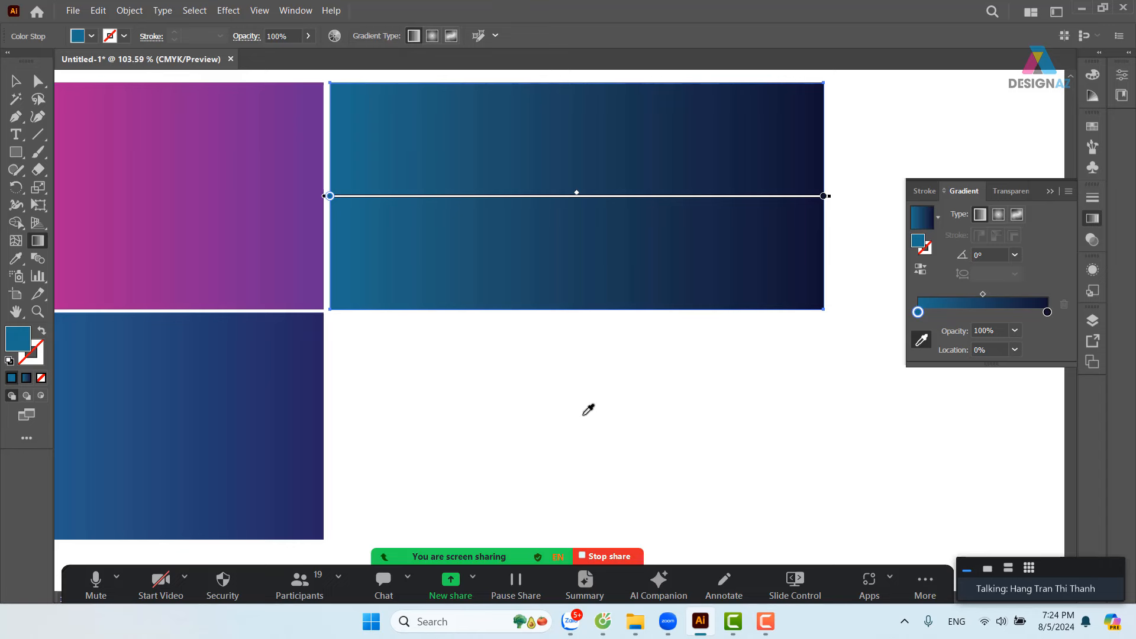
pyautogui.click(16, 80)
pyautogui.click(631, 388)
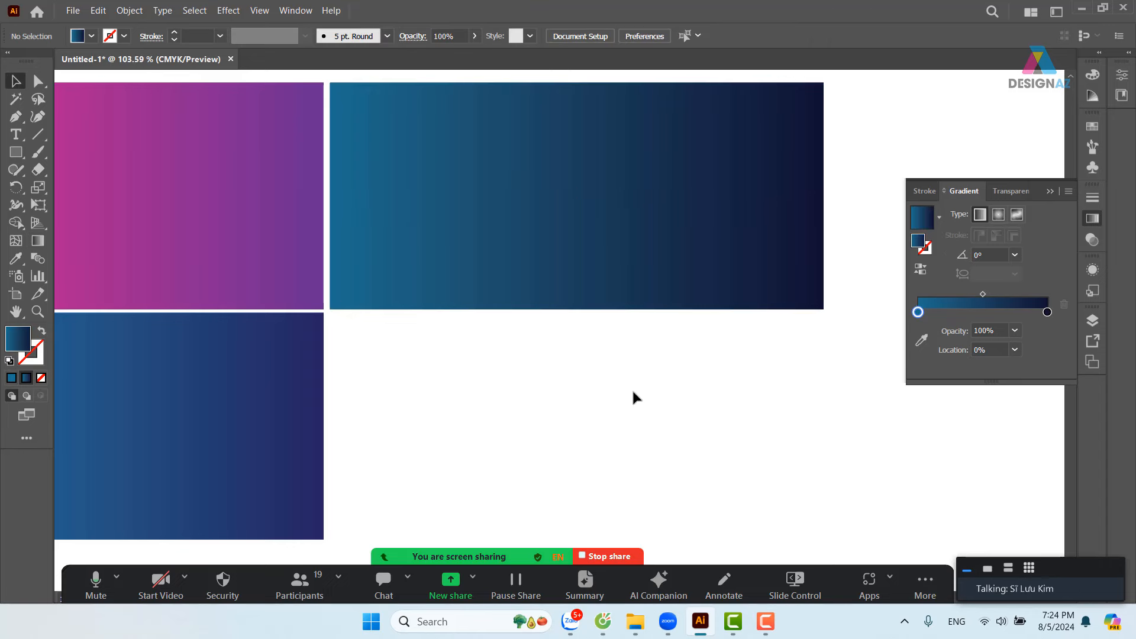
# - Duplicate the darkened blue rectangle directly below itself, leaving a narrow gap beside the lower blue rectangle
pyautogui.moveTo(461, 445); pyautogui.dragTo(564, 367)
pyautogui.click(638, 170)
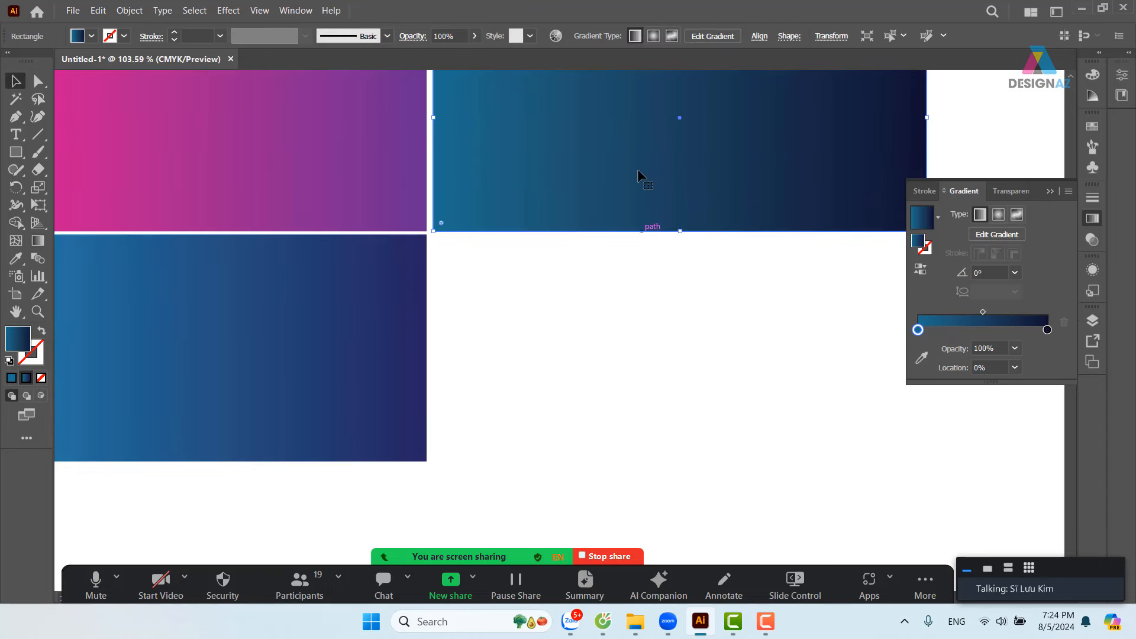
pyautogui.moveTo(639, 172); pyautogui.dragTo(658, 360)
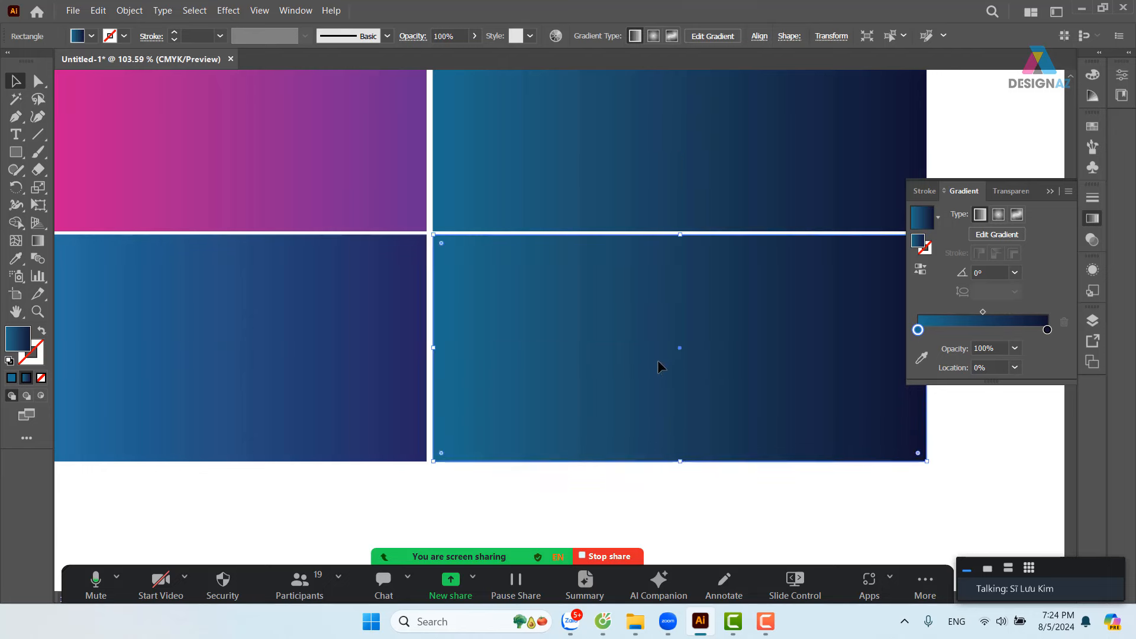
pyautogui.moveTo(755, 367); pyautogui.dragTo(644, 337)
pyautogui.click(675, 499)
# - Add a gradient stop at about 31% on the new lower copy and color it with the orange swatch
pyautogui.click(665, 373)
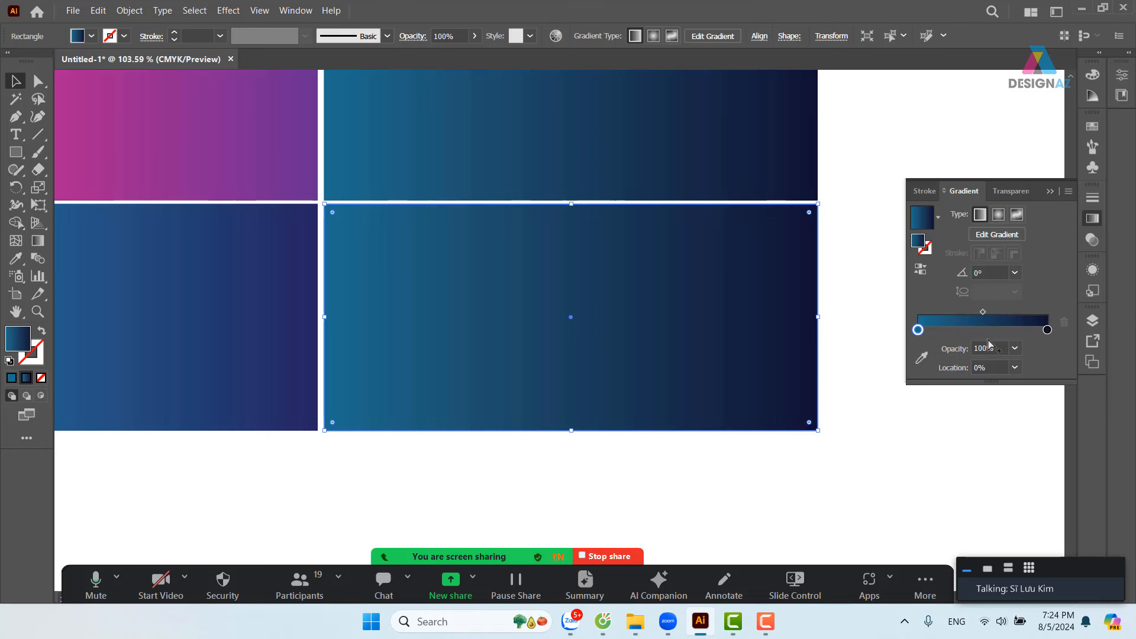
pyautogui.click(959, 331)
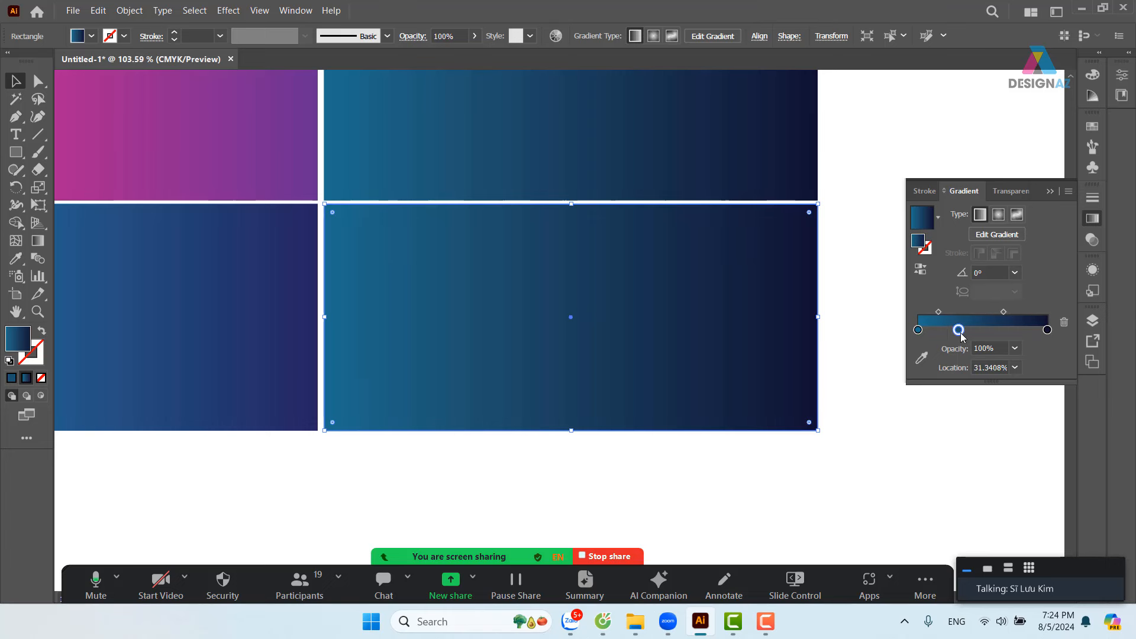
pyautogui.doubleClick(959, 331)
pyautogui.click(857, 409)
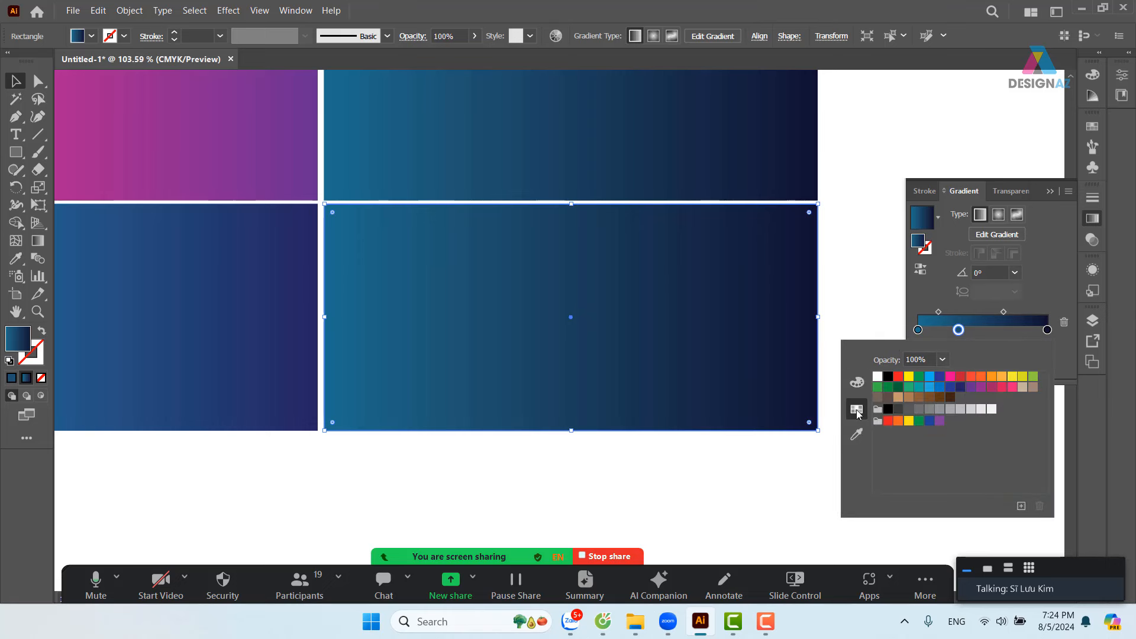
pyautogui.click(1004, 379)
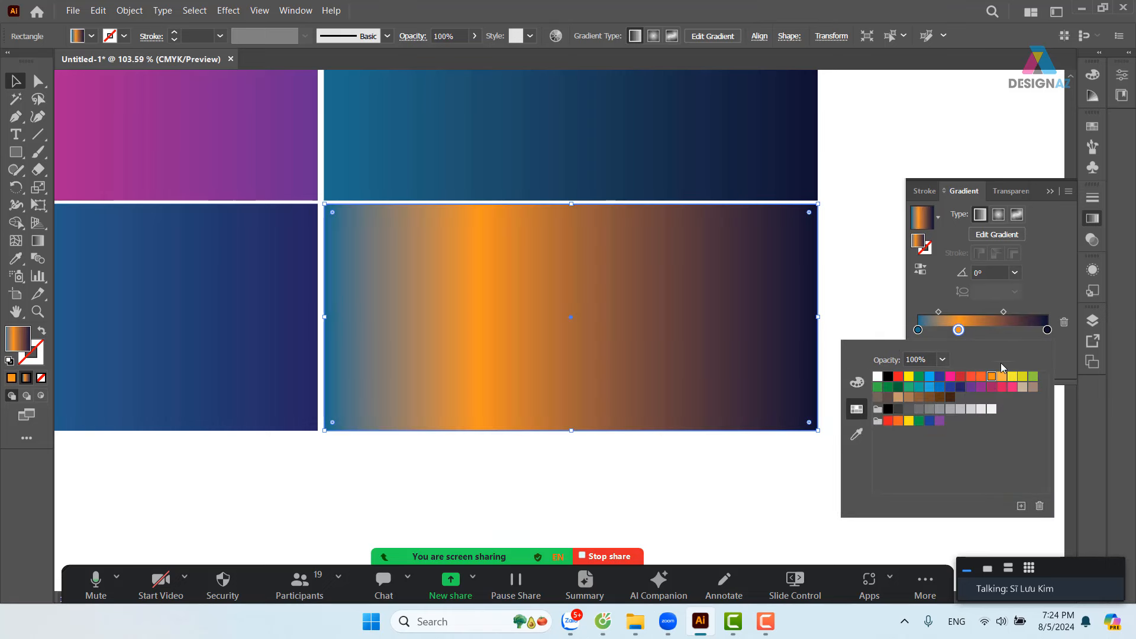
# - Add a green stop and a blue stop between the orange stop and the dark end stop
pyautogui.doubleClick(996, 332)
pyautogui.click(1034, 376)
pyautogui.doubleClick(1025, 330)
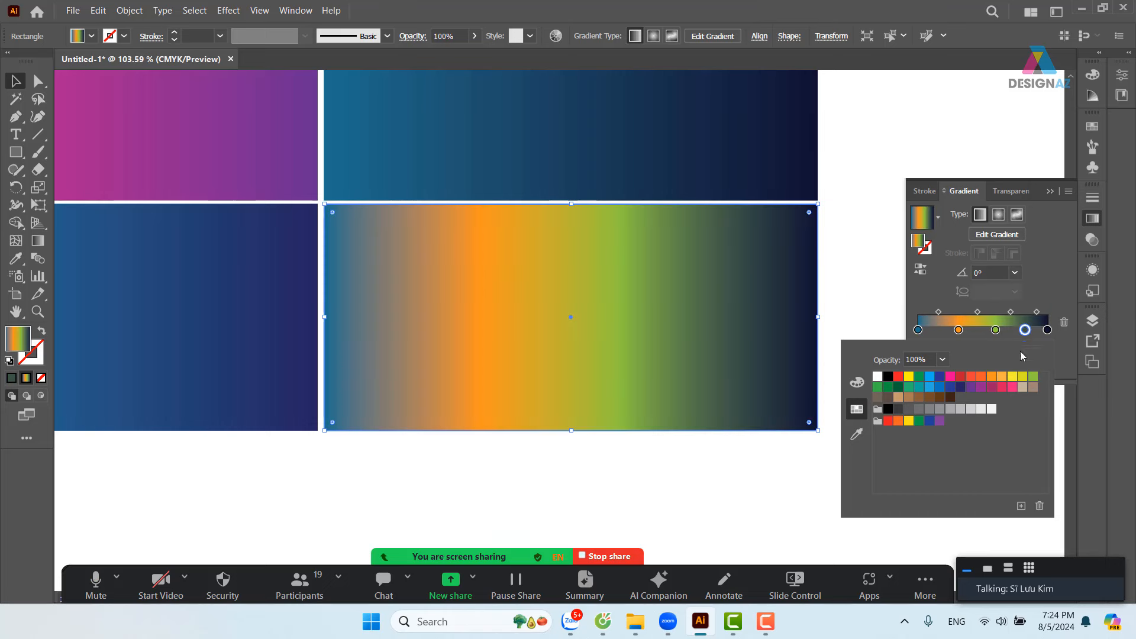
pyautogui.click(940, 387)
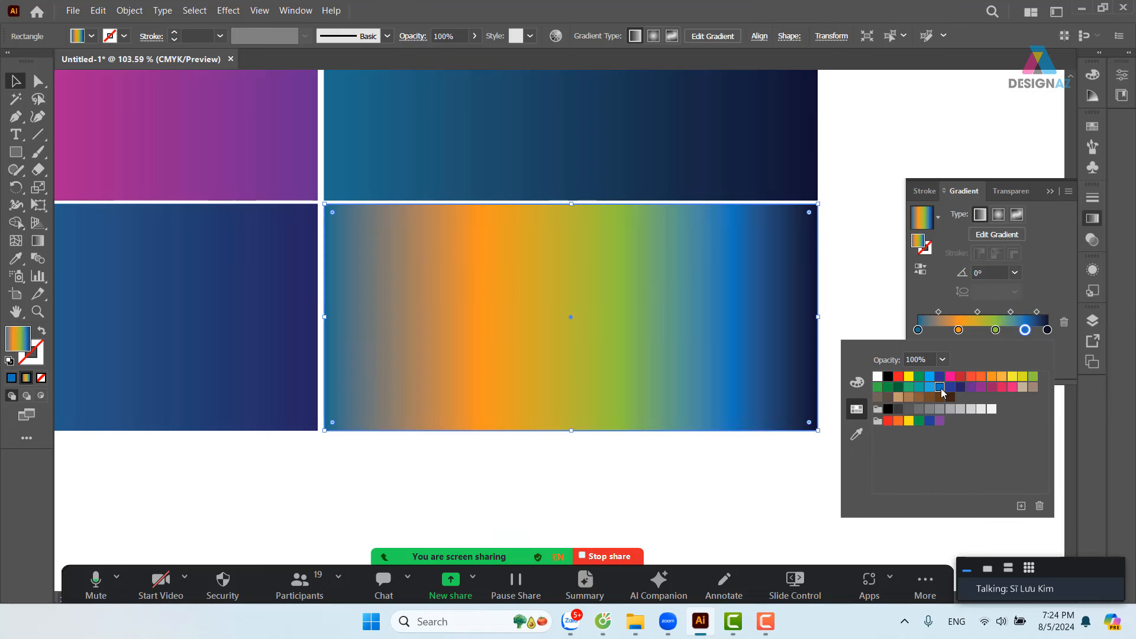
# - Recolor the dark end stop of the multicolor gradient with the purple swatch
pyautogui.click(1048, 329)
pyautogui.doubleClick(1047, 330)
pyautogui.click(973, 387)
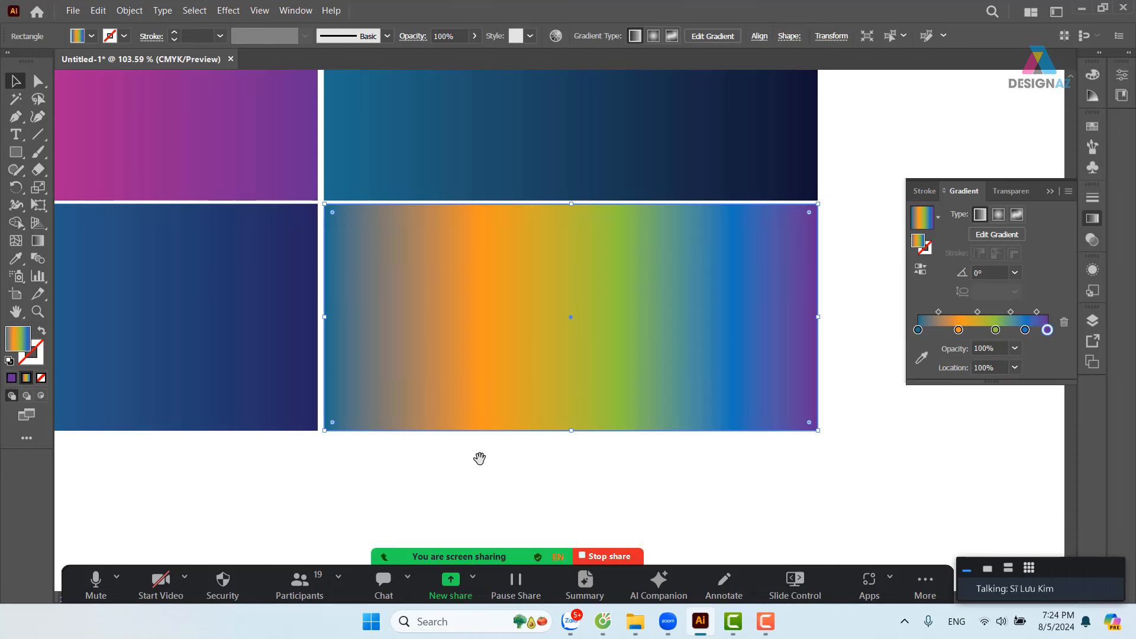
# - Reverse the gradient of the blue rectangle beside the multicolor one, reverse it back, and deselect the rectangle
pyautogui.moveTo(365, 418); pyautogui.dragTo(608, 214)
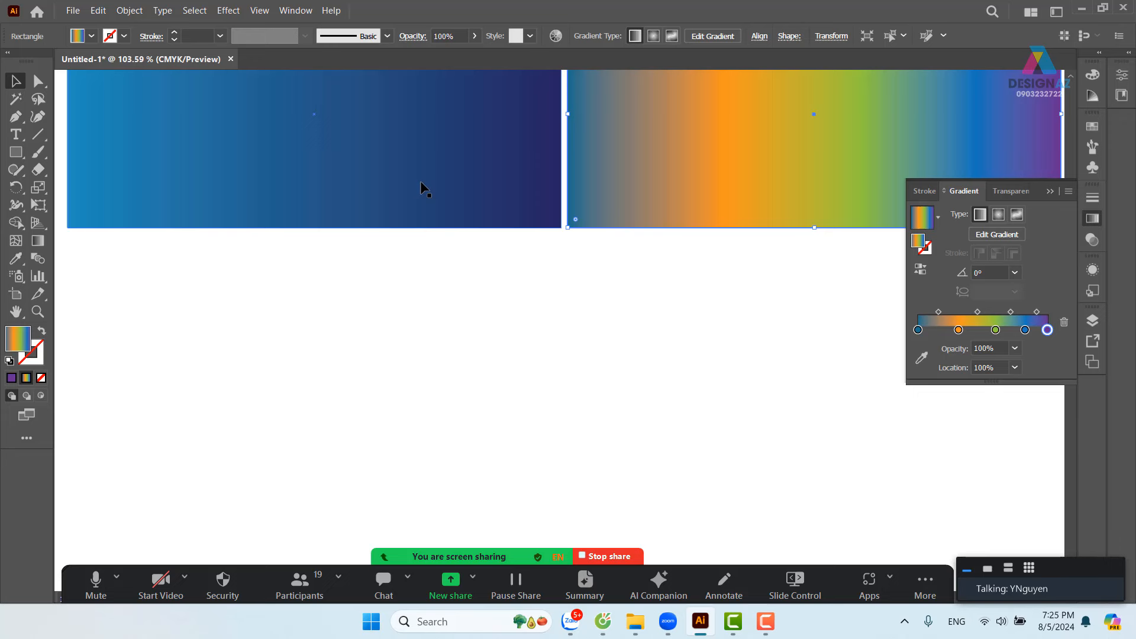
pyautogui.moveTo(437, 239); pyautogui.dragTo(500, 294)
pyautogui.click(447, 411)
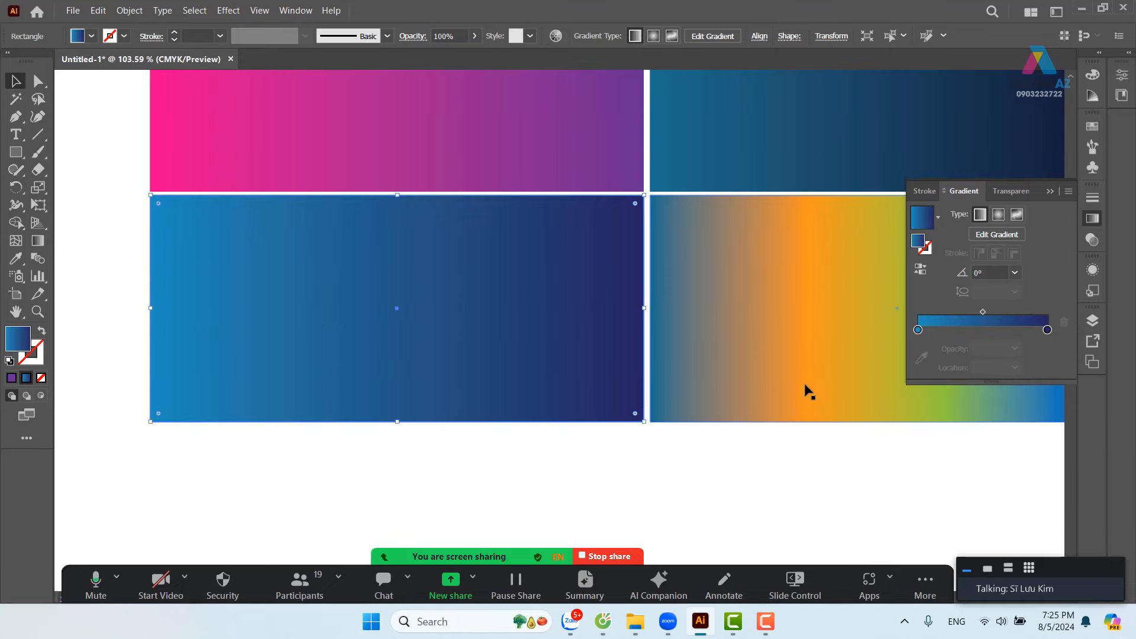
pyautogui.click(921, 270)
pyautogui.click(921, 270)
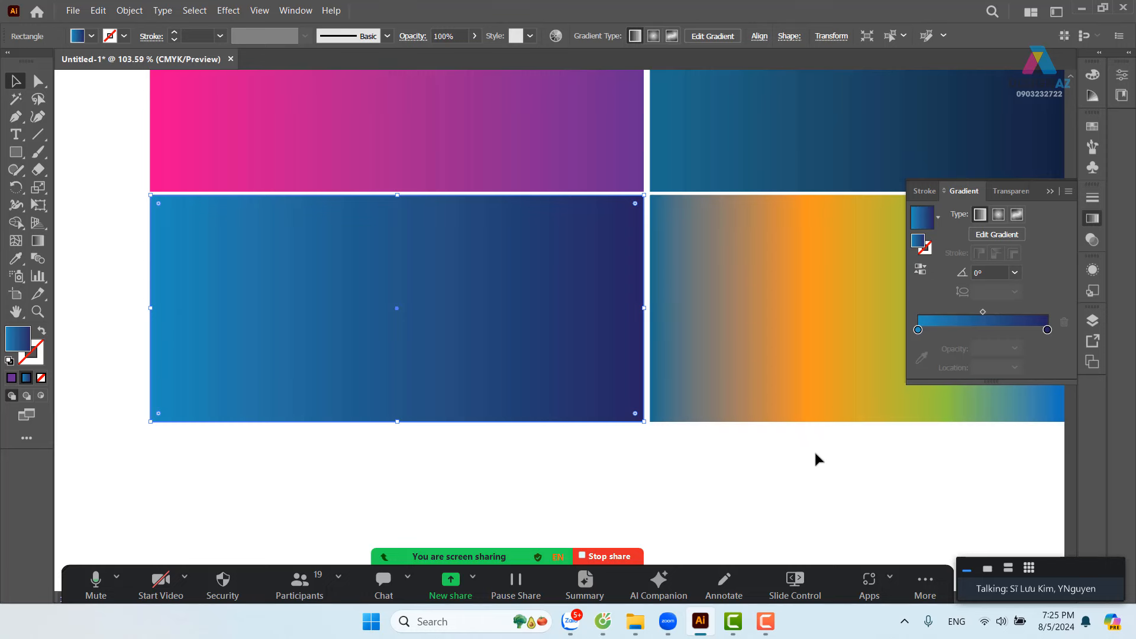
pyautogui.click(797, 472)
# - Duplicate the blue gradient rectangle directly below itself to start a third row, leaving a narrow gap
pyautogui.hotkey('ctrl', '-')
pyautogui.hotkey('ctrl', '-')
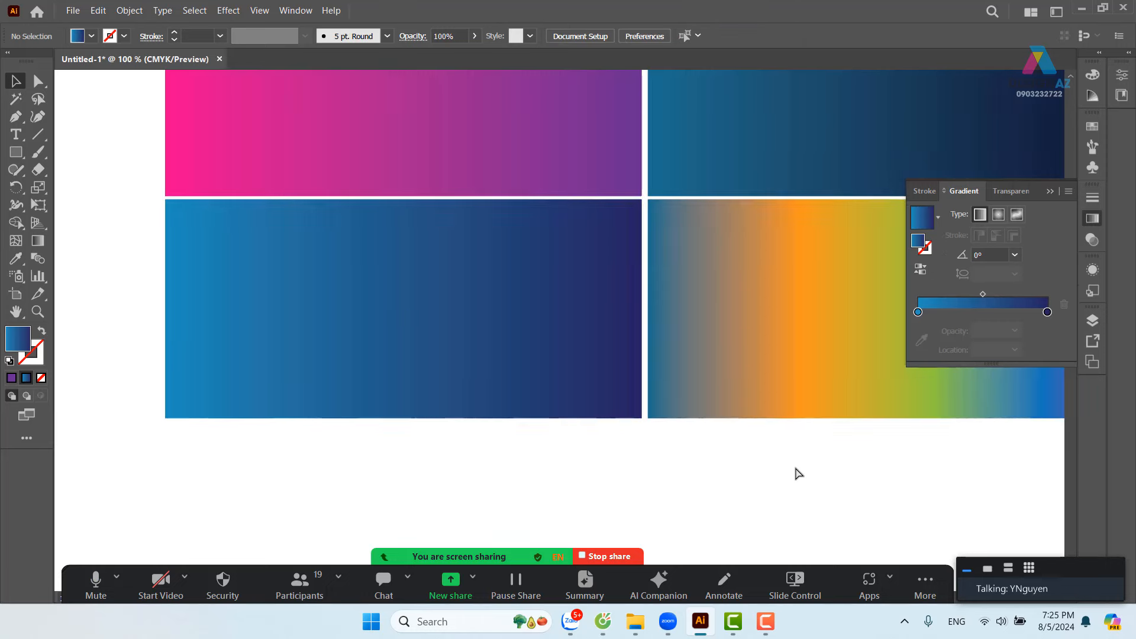
pyautogui.moveTo(657, 419); pyautogui.dragTo(570, 328)
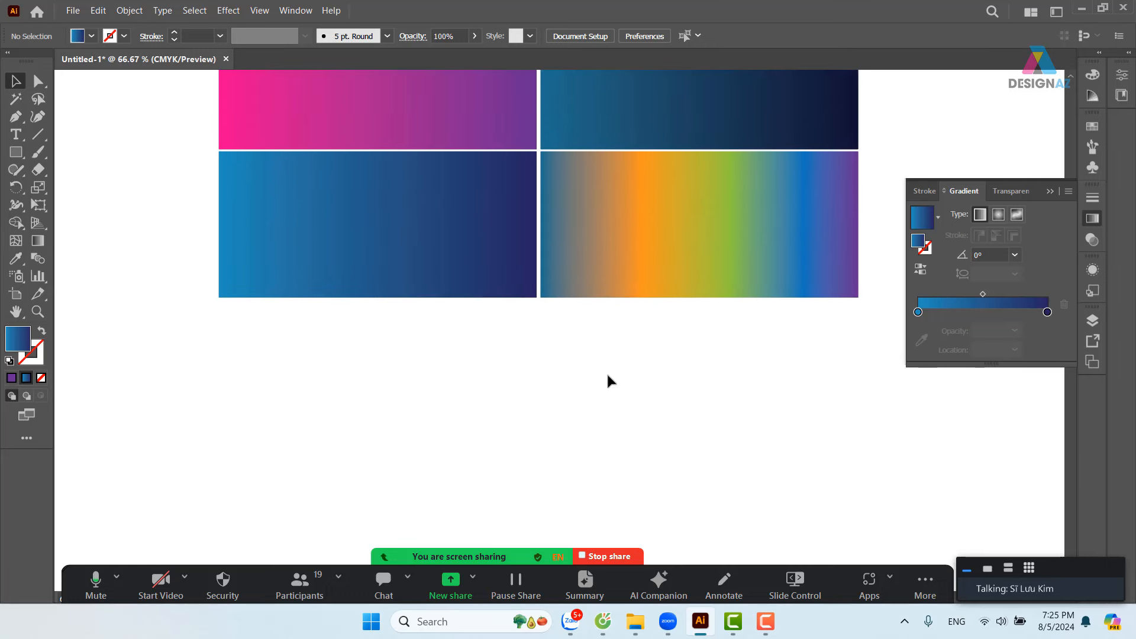
pyautogui.click(422, 236)
pyautogui.moveTo(424, 196); pyautogui.dragTo(455, 343)
pyautogui.click(699, 389)
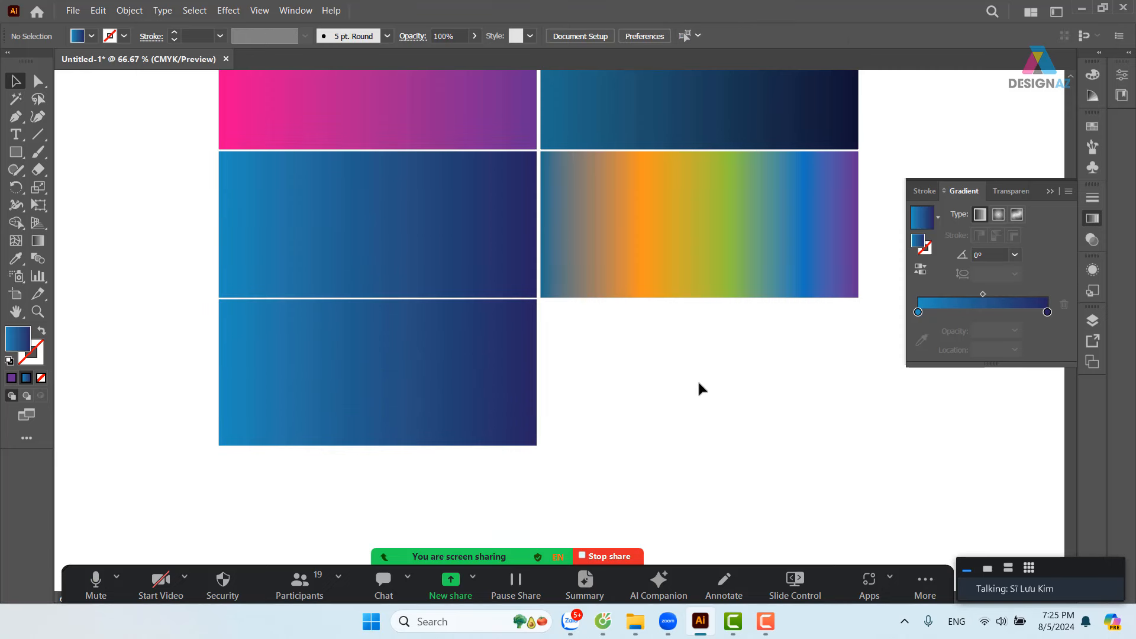
# - Start placing a file and browse to the "sp tốt nghiệp" folder inside "đề thi" on New Volume (E:)
pyautogui.hotkey('ctrl', '+')
pyautogui.moveTo(459, 358); pyautogui.dragTo(673, 318)
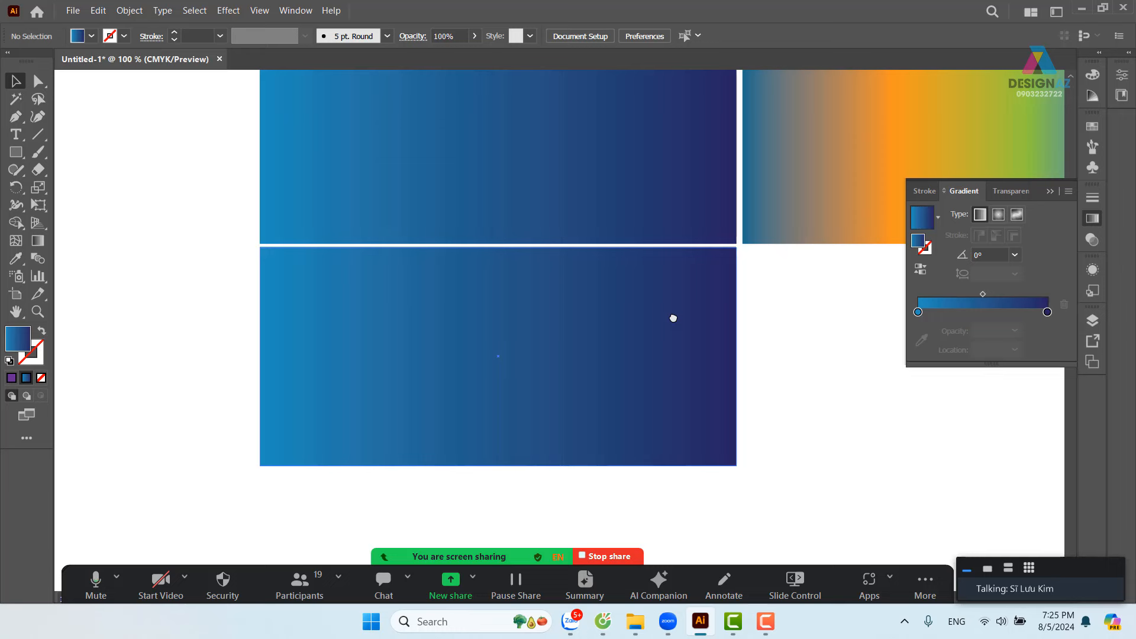
pyautogui.click(646, 332)
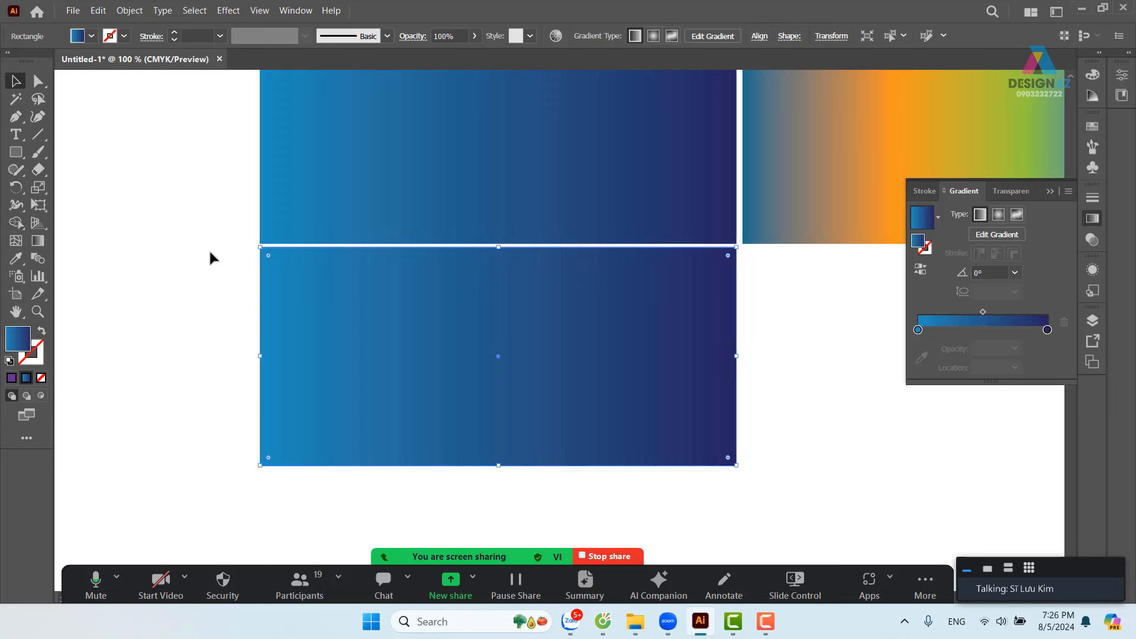
pyautogui.click(72, 11)
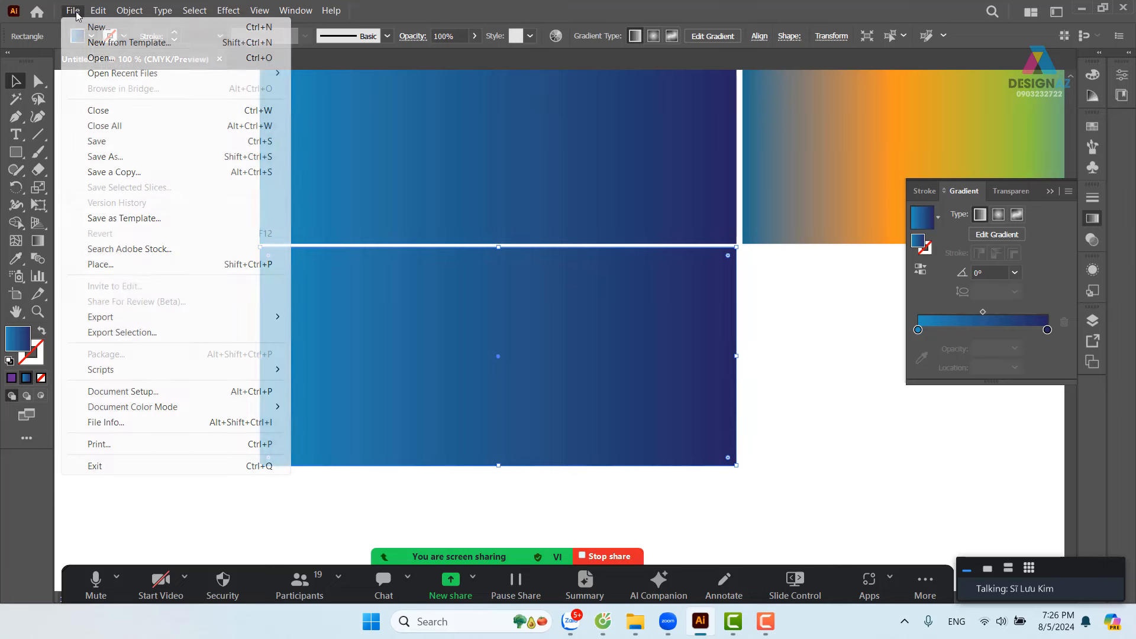
pyautogui.click(152, 272)
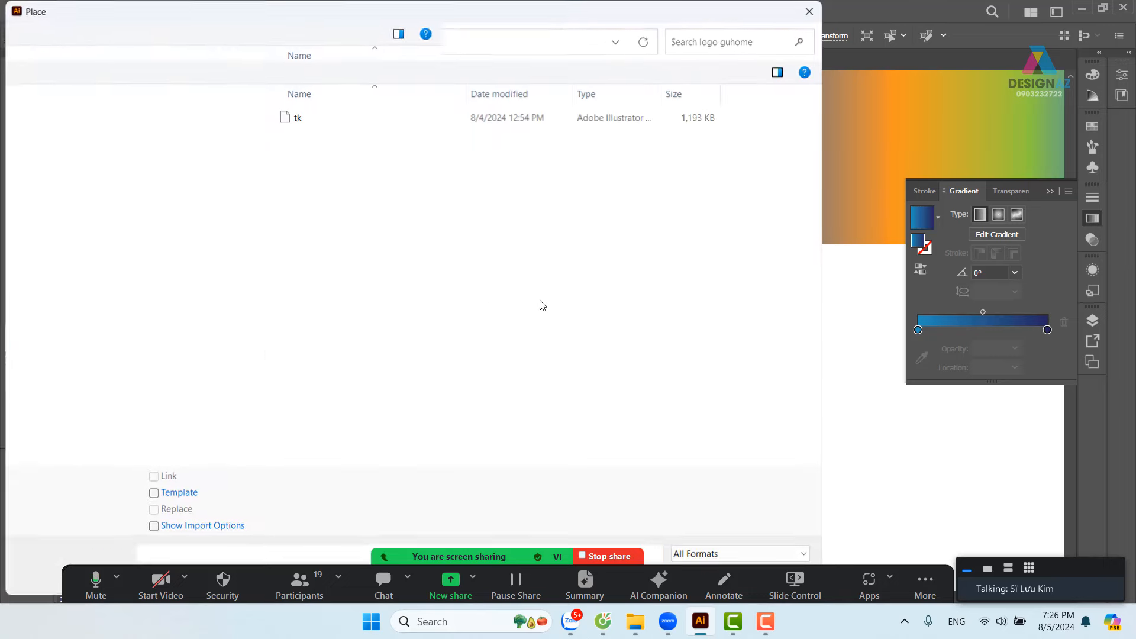
pyautogui.scroll(-1, 148, 419)
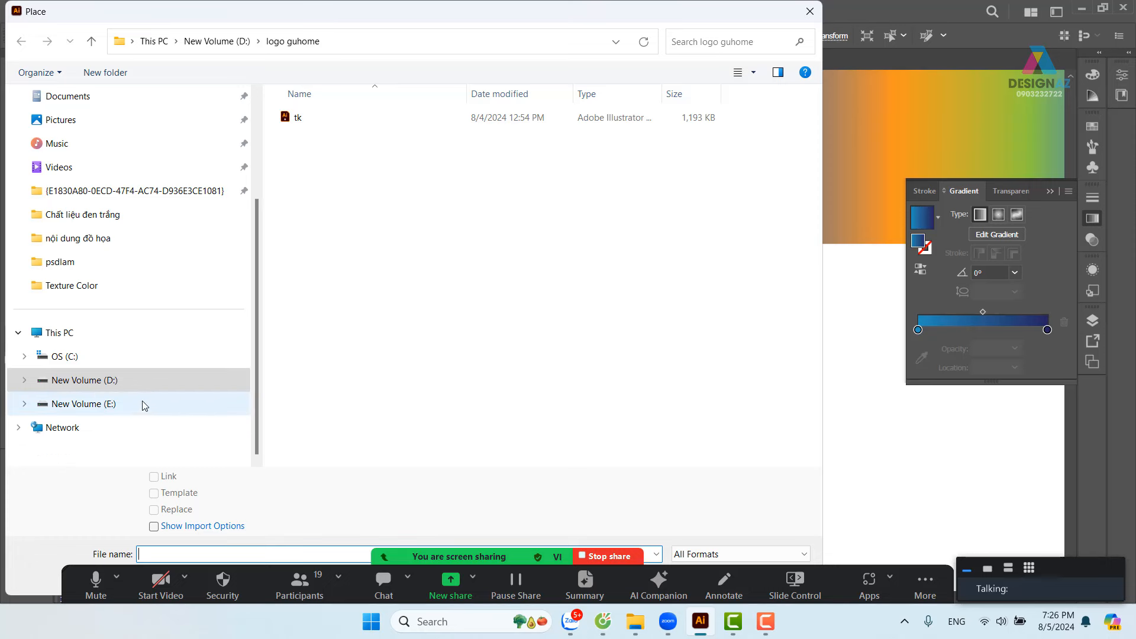
pyautogui.click(104, 408)
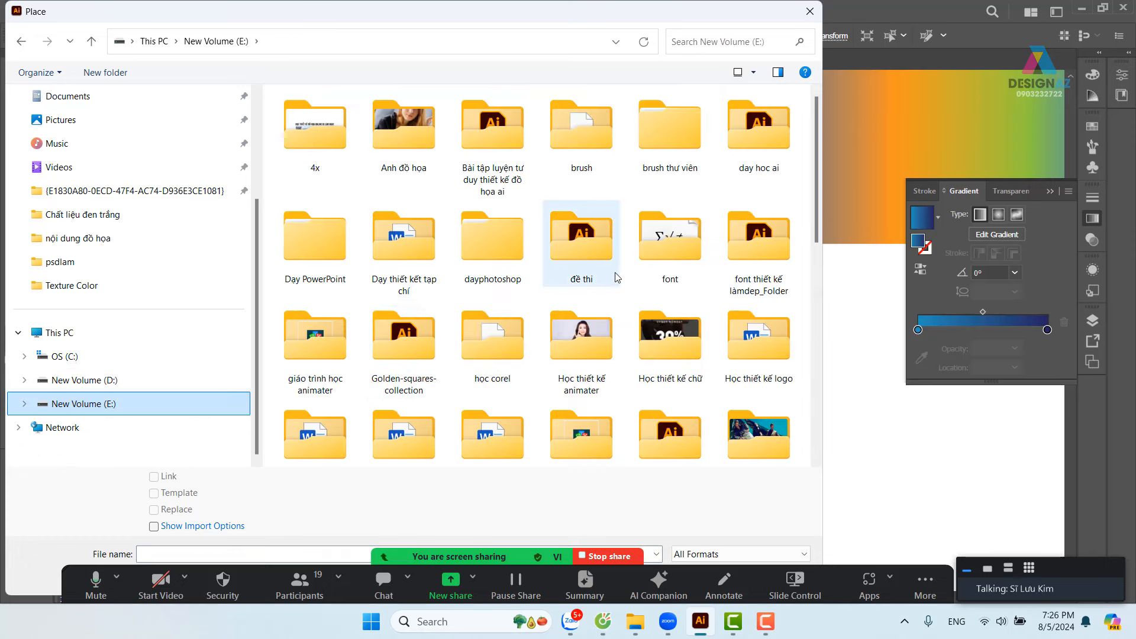
pyautogui.doubleClick(583, 242)
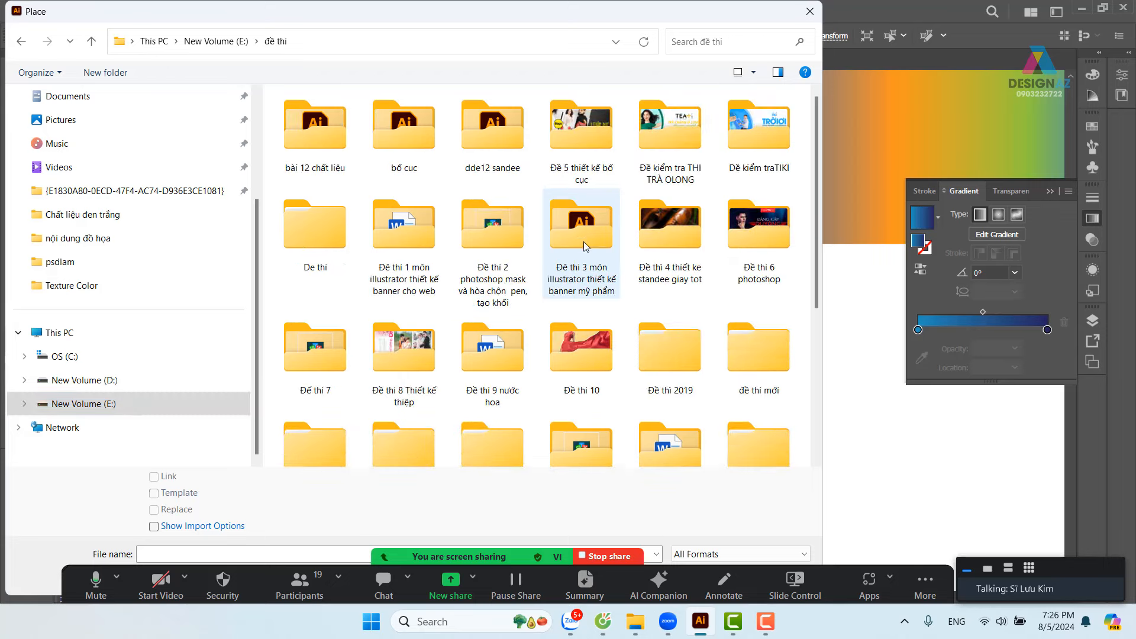
pyautogui.scroll(-2, 591, 249)
pyautogui.doubleClick(583, 327)
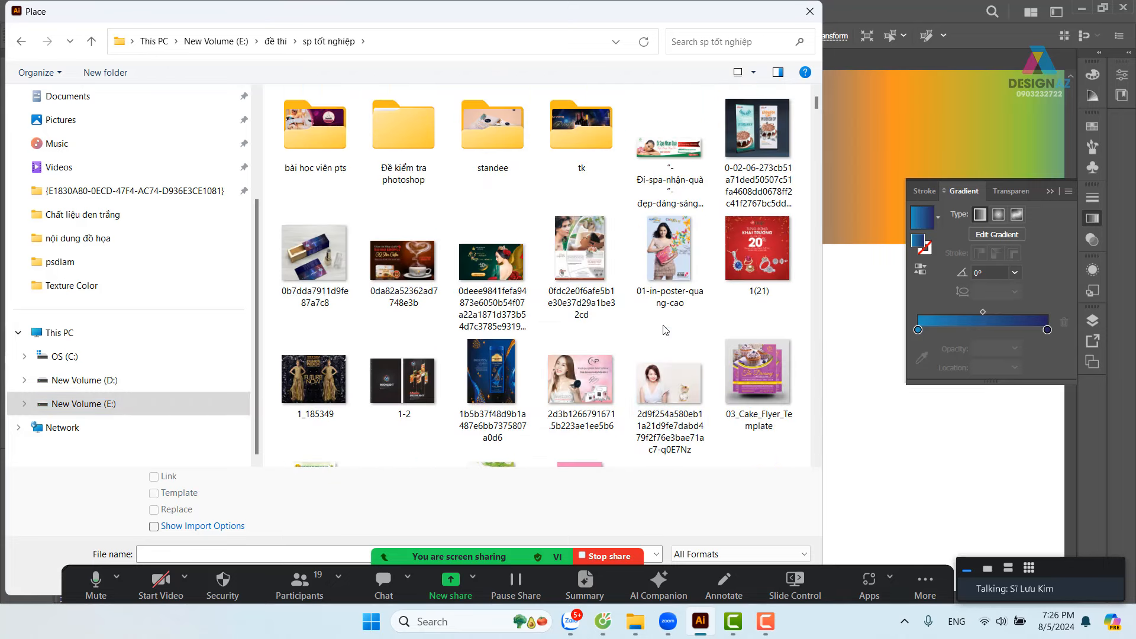
# - Place the linked image 1(21) as a small square on the blank area beside the third-row blue rectangle
pyautogui.click(507, 274)
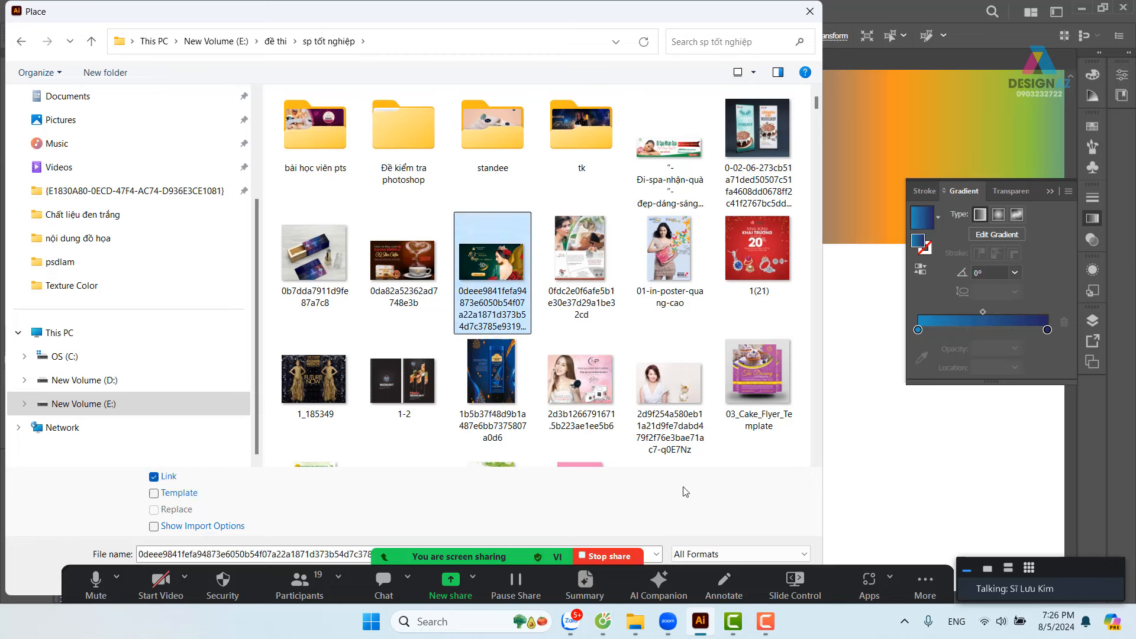
pyautogui.click(759, 260)
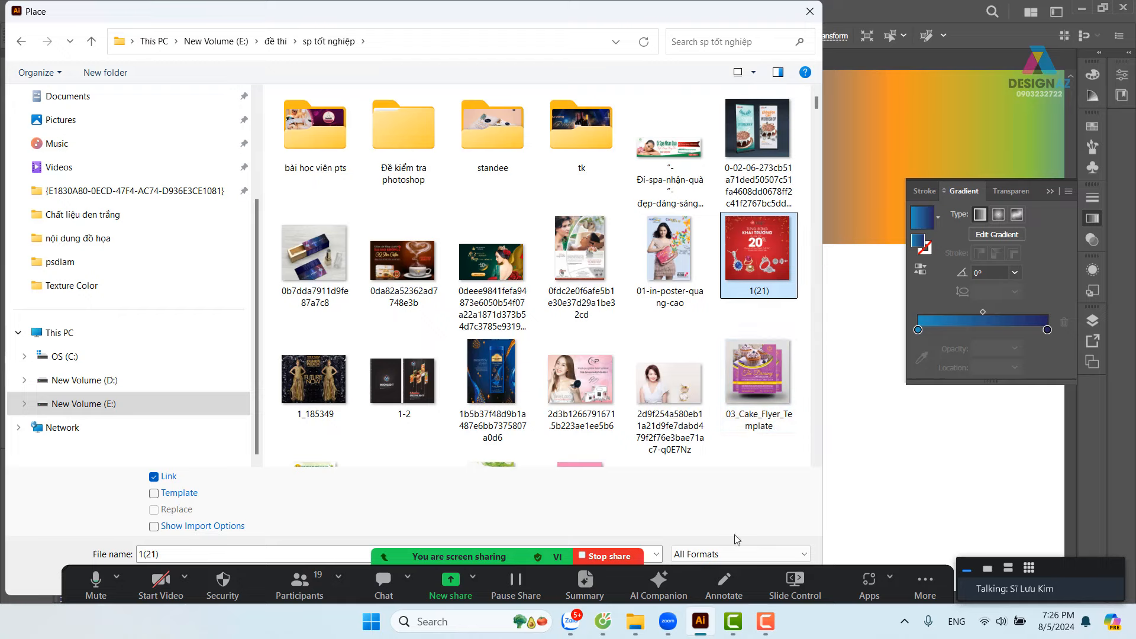
pyautogui.press('Return')
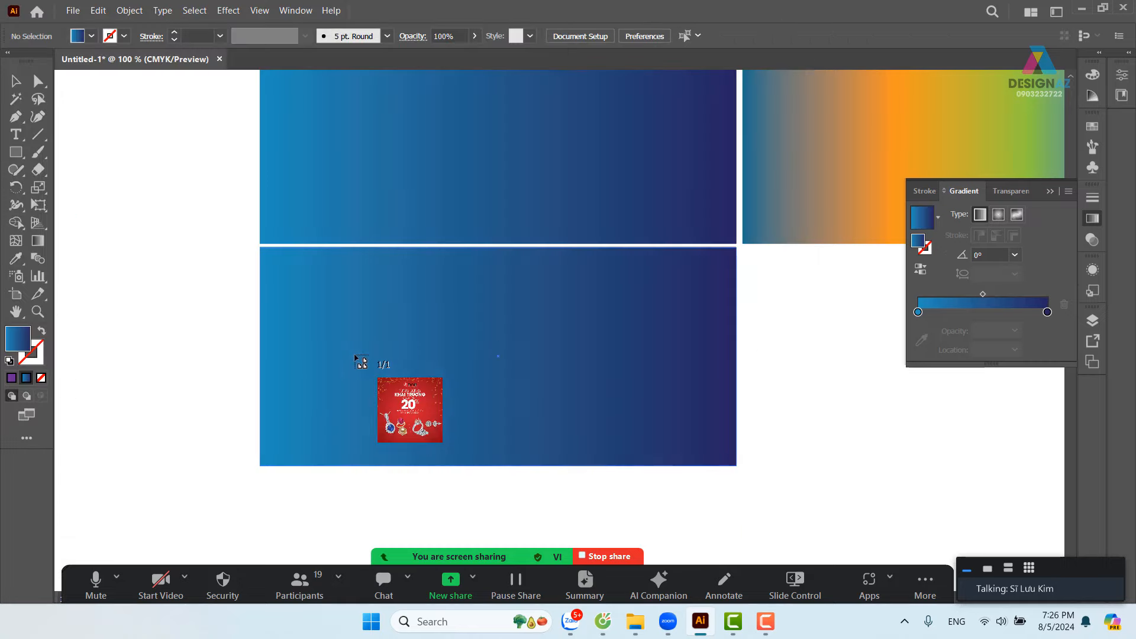
pyautogui.moveTo(100, 244); pyautogui.dragTo(388, 459)
pyautogui.moveTo(254, 354); pyautogui.dragTo(195, 366)
pyautogui.moveTo(300, 386); pyautogui.dragTo(497, 378)
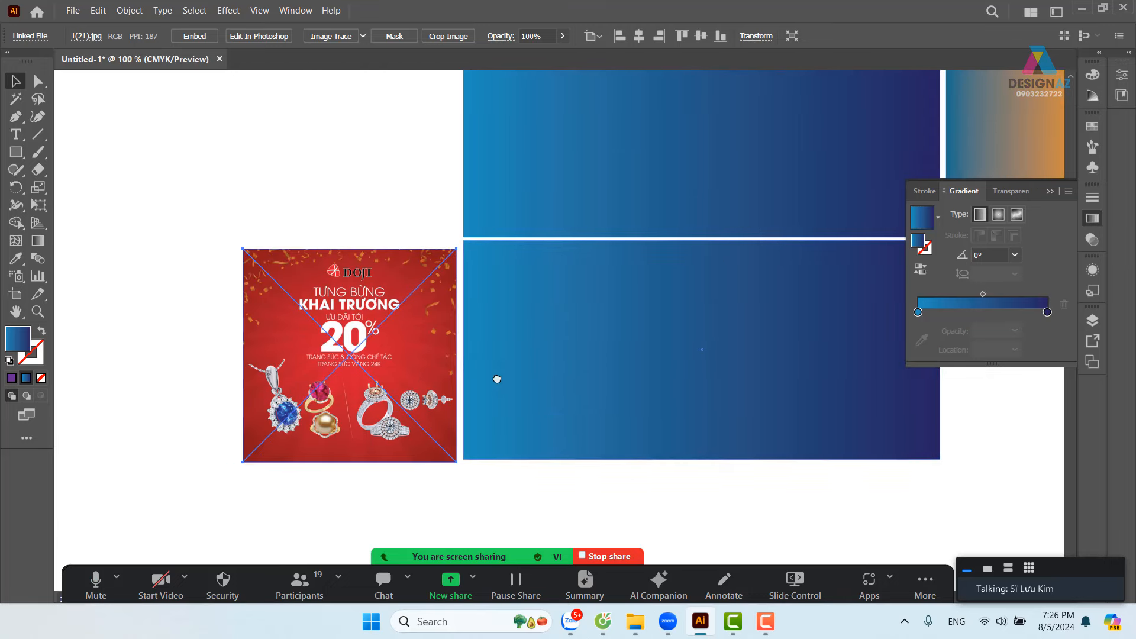
# - Try to recolor the gradient's dark end stop with the dark red sampled from the placed image's edge
pyautogui.hotkey('ctrl', '+')
pyautogui.hotkey('ctrl', '+')
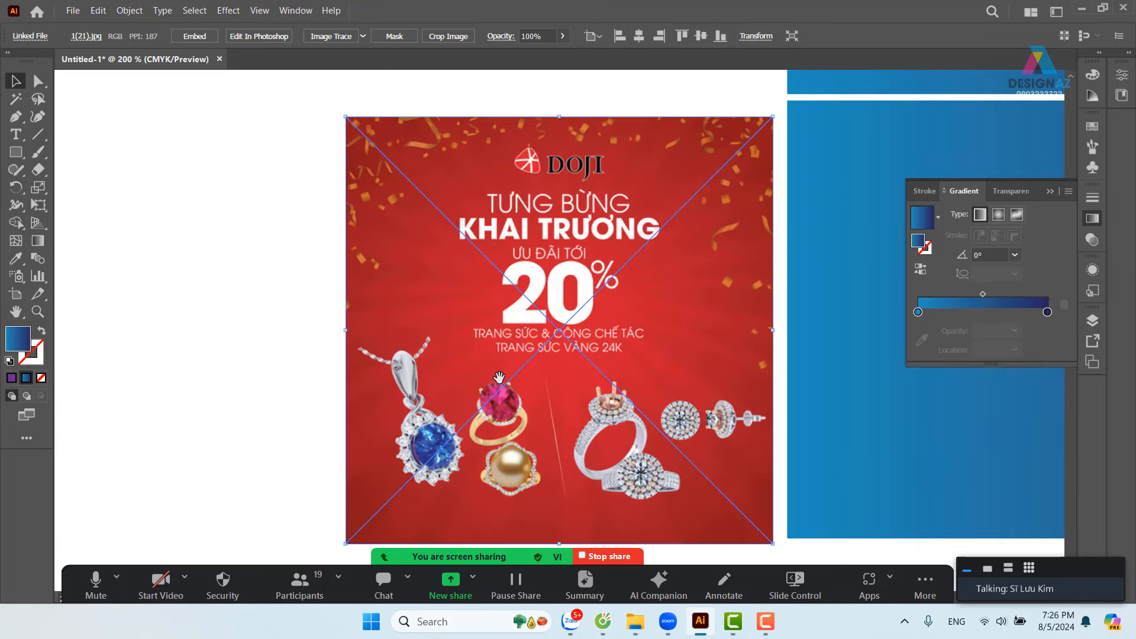
pyautogui.moveTo(794, 407); pyautogui.dragTo(497, 375)
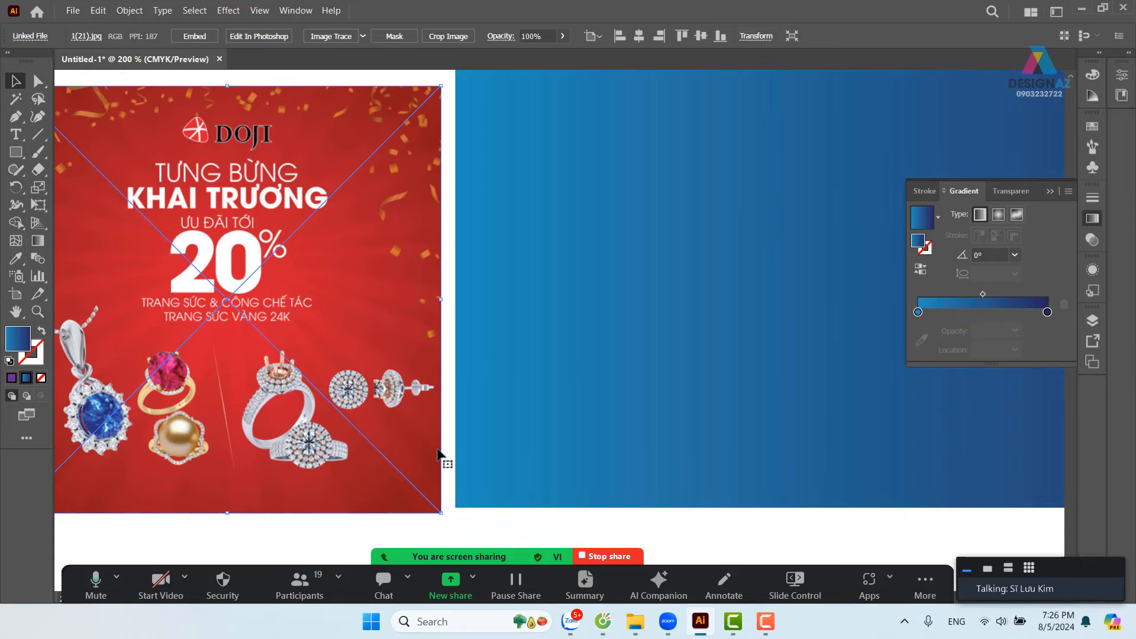
pyautogui.click(1048, 312)
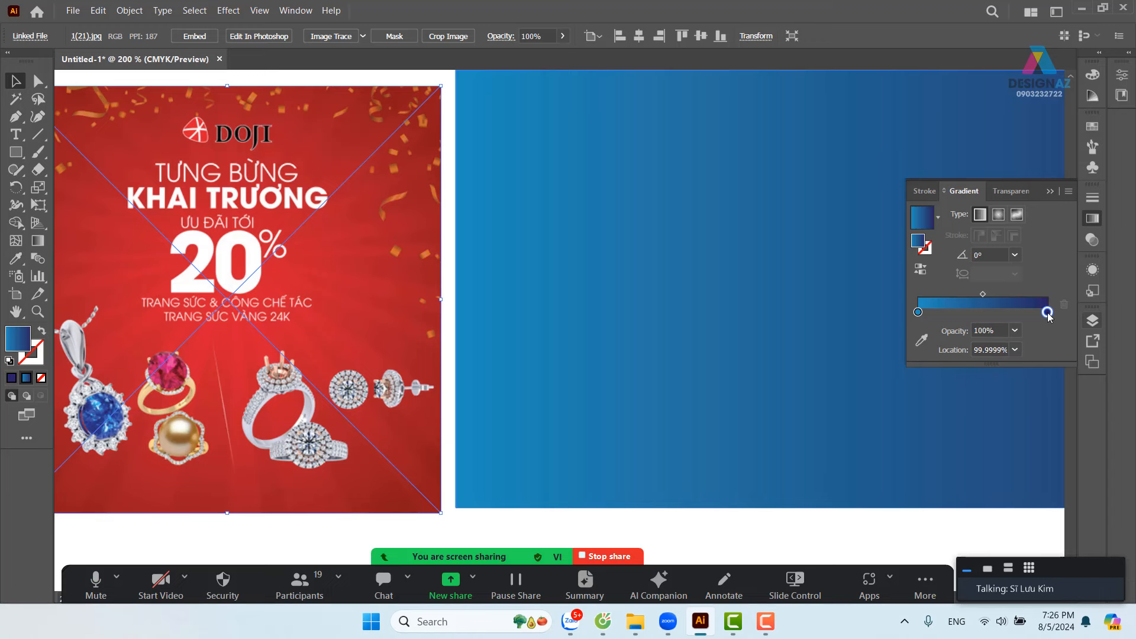
pyautogui.moveTo(741, 426)
pyautogui.mouseDown()
pyautogui.moveTo(723, 399)
pyautogui.moveTo(726, 408)
pyautogui.mouseUp()
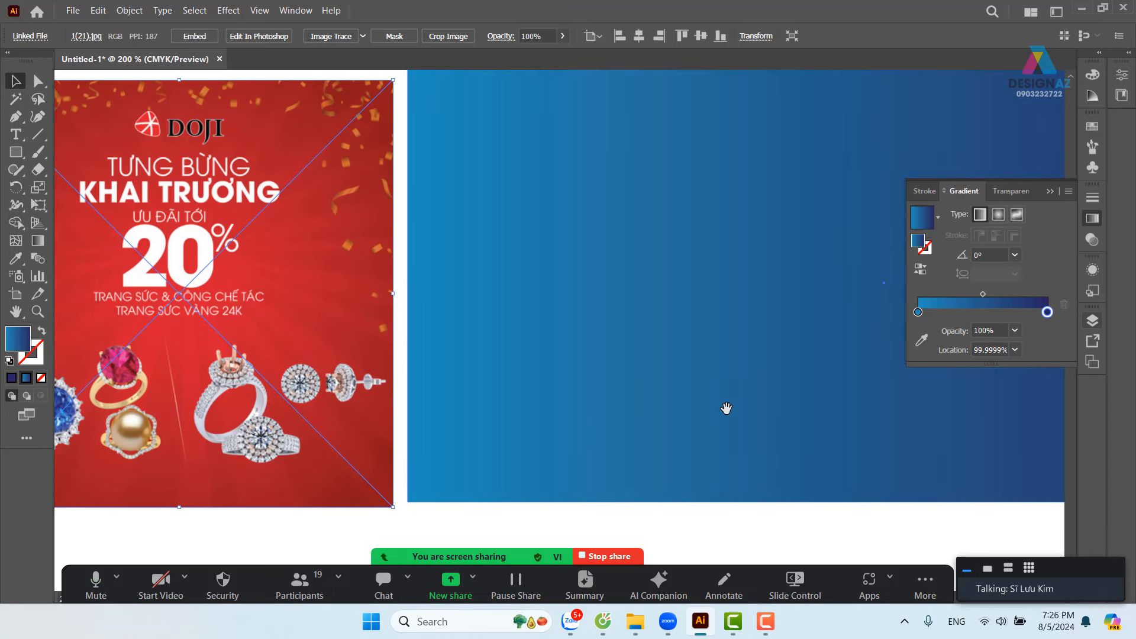
pyautogui.click(922, 342)
pyautogui.click(394, 454)
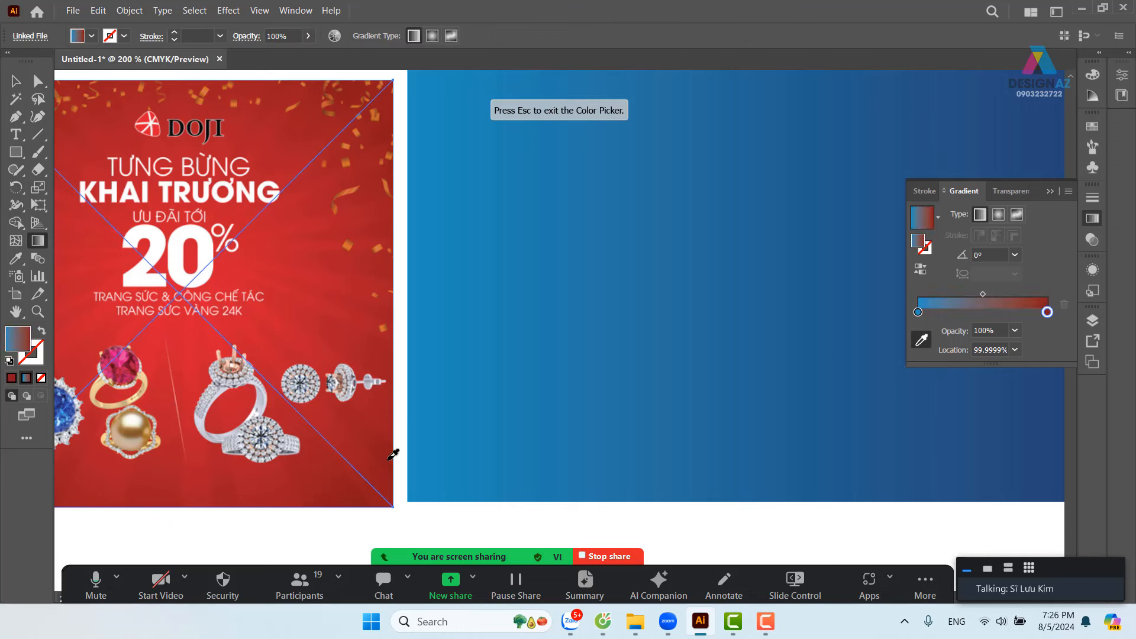
pyautogui.hotkey('ctrl', '-')
pyautogui.hotkey('ctrl', '-')
pyautogui.hotkey('ctrl', '-')
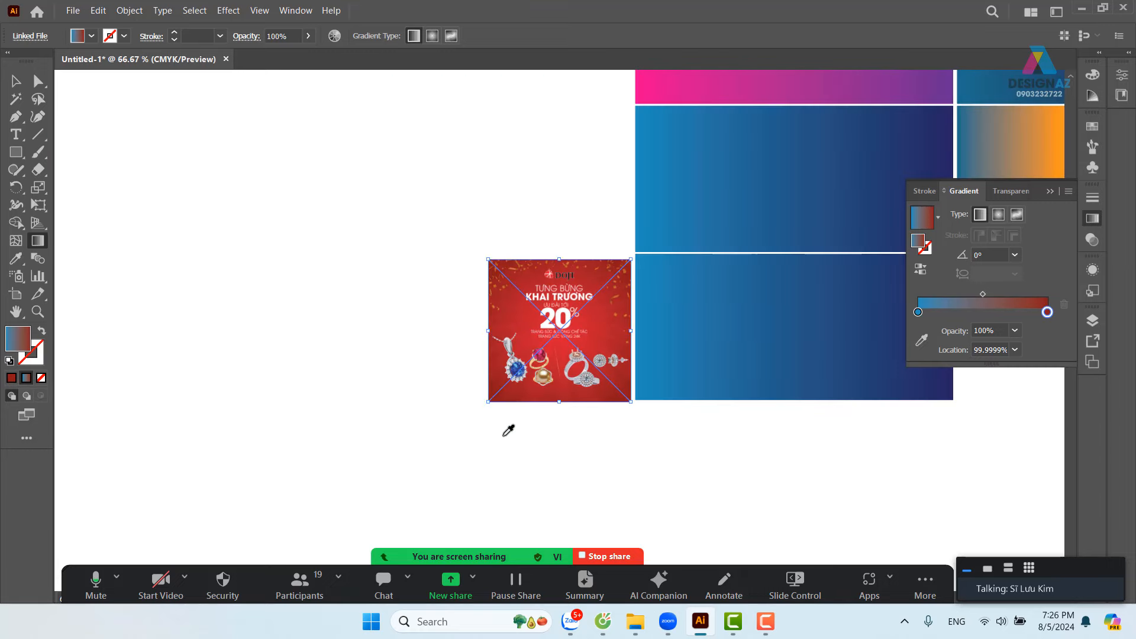
pyautogui.hscroll(5, 608, 391)
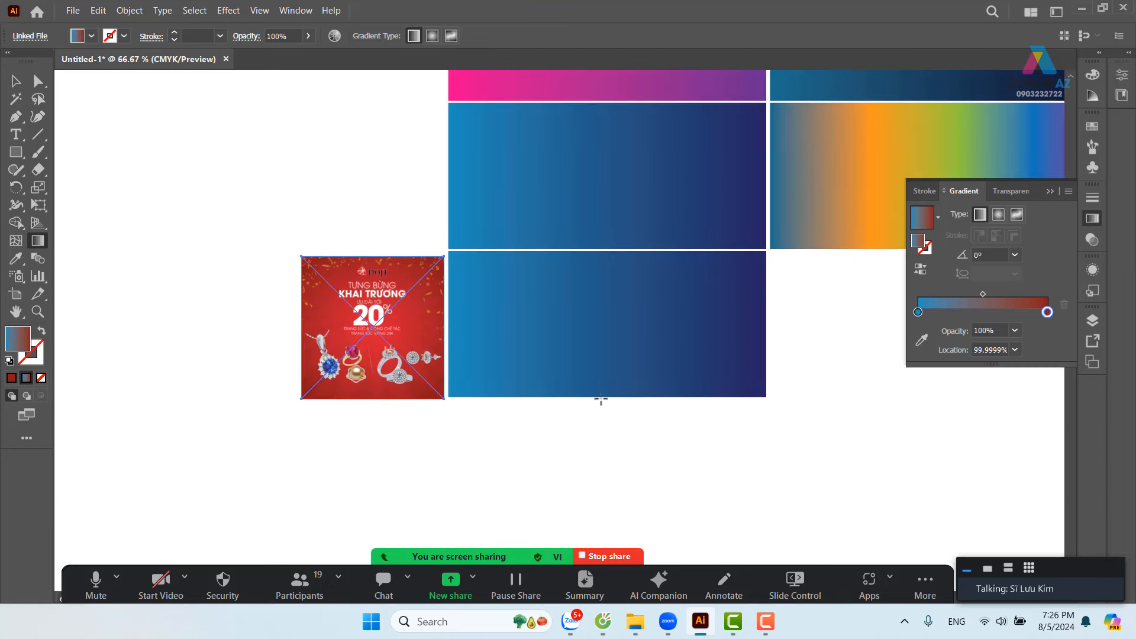
# - Recolor the end stop of the third-row rectangle's gradient with the dark red sampled from the image's edge
pyautogui.click(16, 81)
pyautogui.click(332, 178)
pyautogui.click(613, 298)
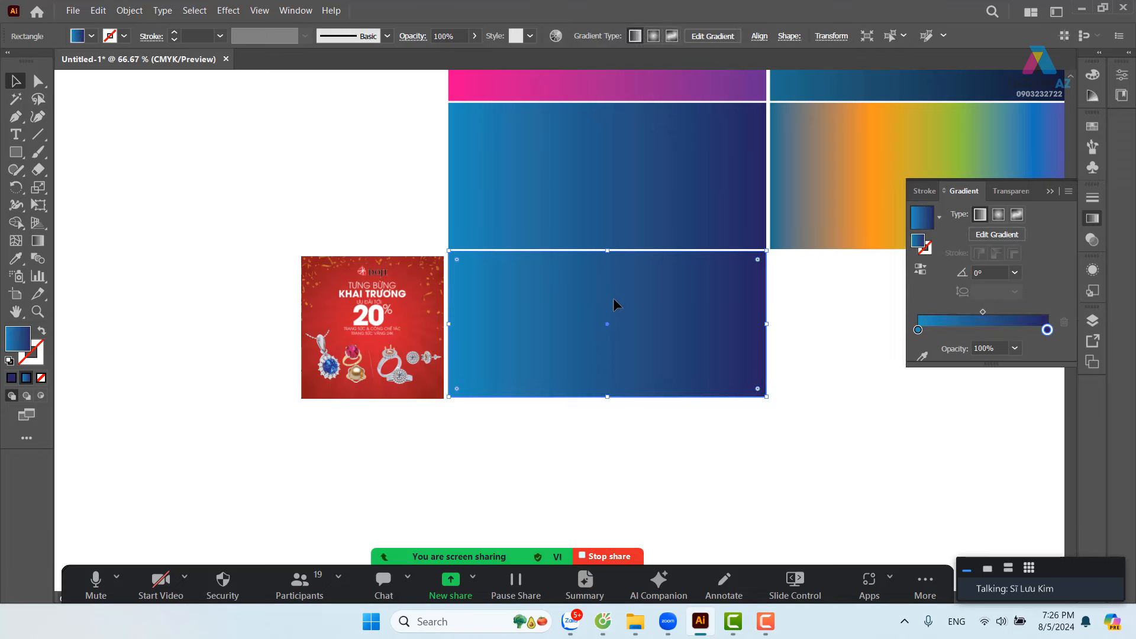
pyautogui.moveTo(1045, 333); pyautogui.dragTo(1046, 388)
pyautogui.click(1049, 331)
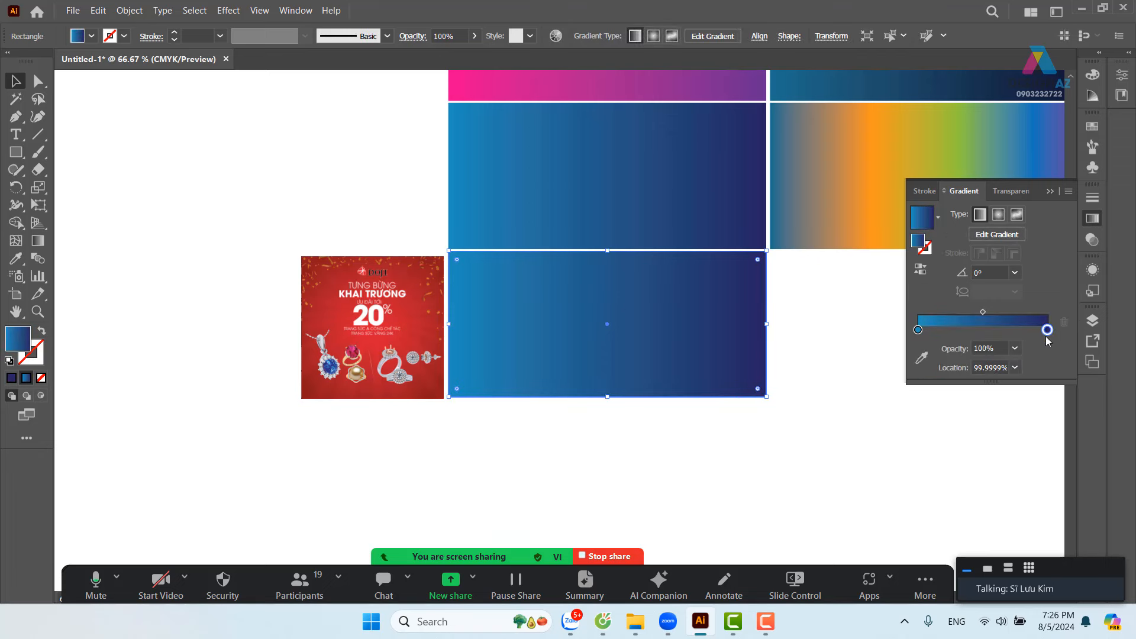
pyautogui.click(922, 358)
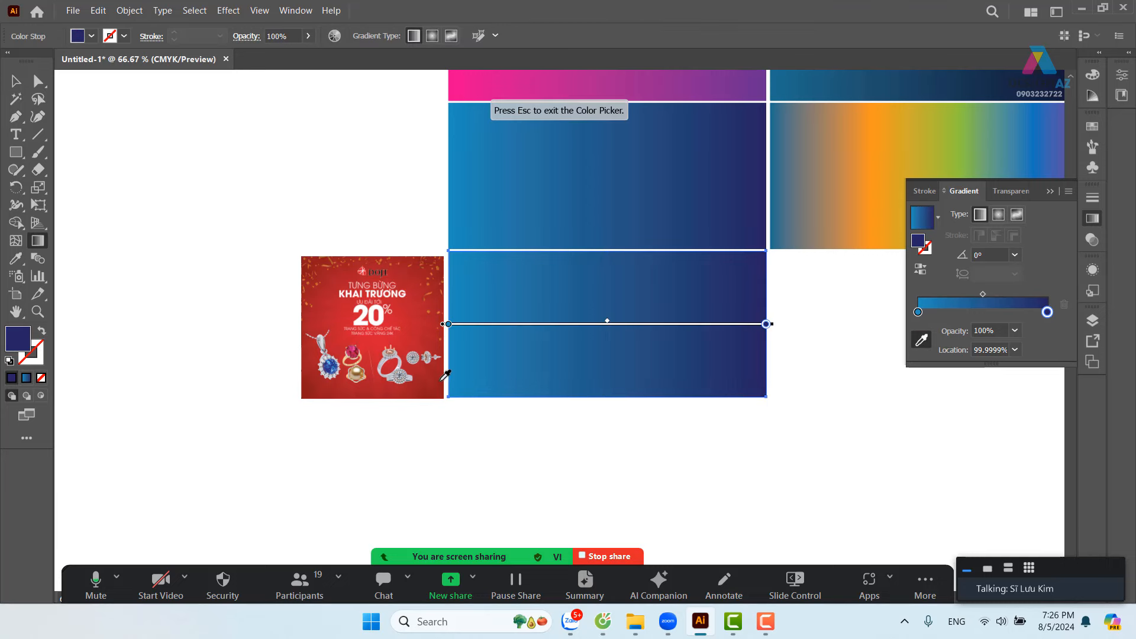
pyautogui.click(441, 381)
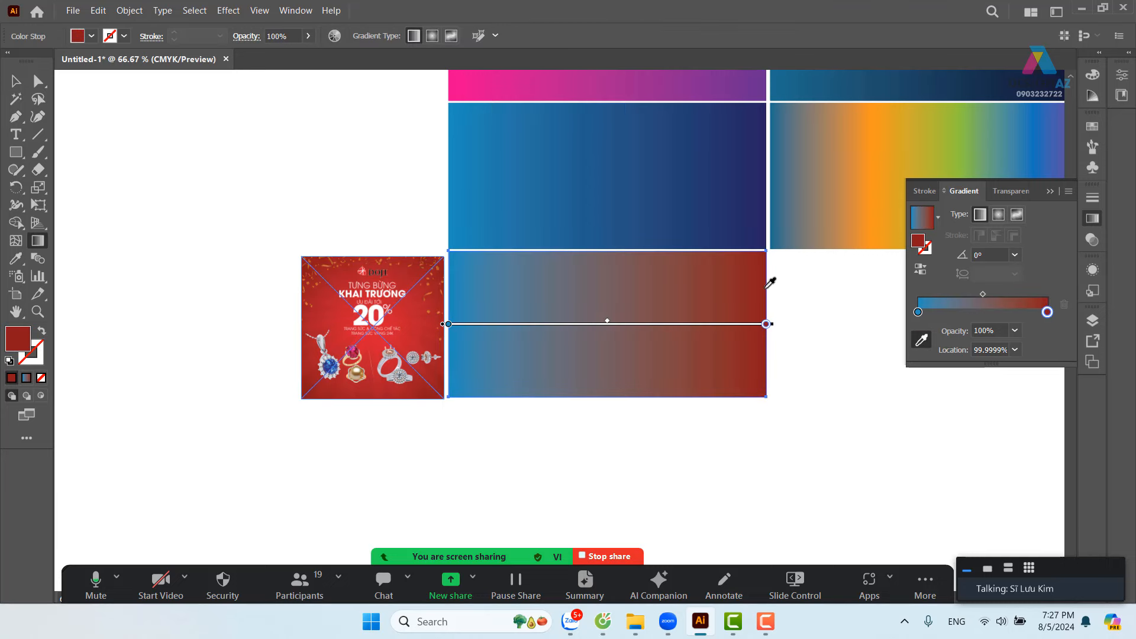
# - Recolor the start stop of the same gradient with the bright red sampled near the middle of the image
pyautogui.click(918, 312)
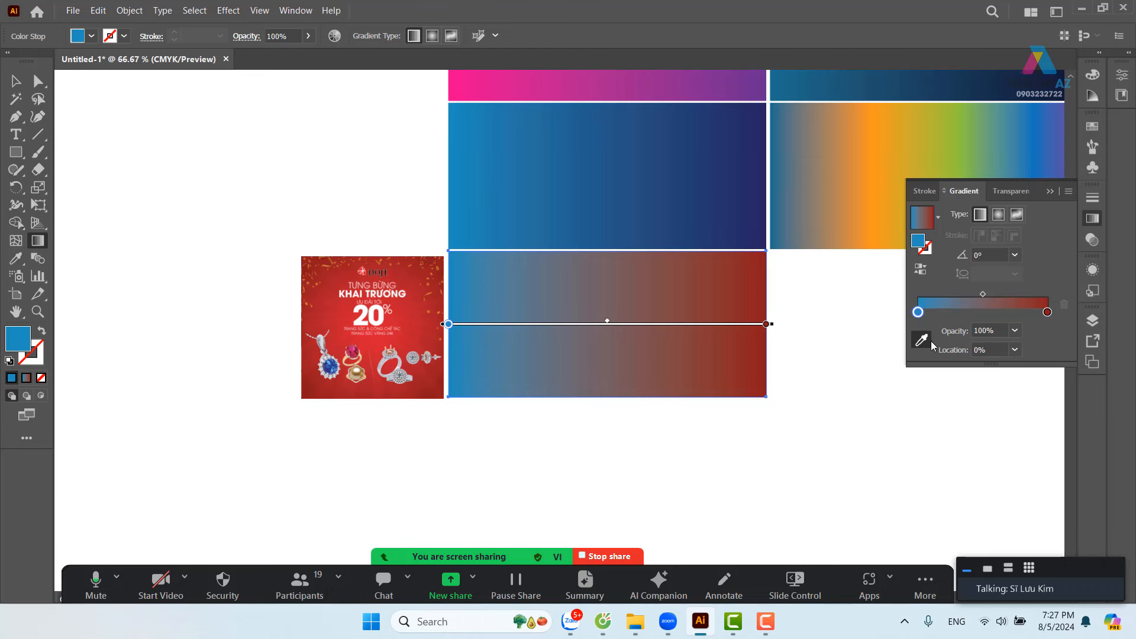
pyautogui.click(924, 341)
pyautogui.hotkey('ctrl', '=')
pyautogui.hotkey('ctrl', '=')
pyautogui.press('space')
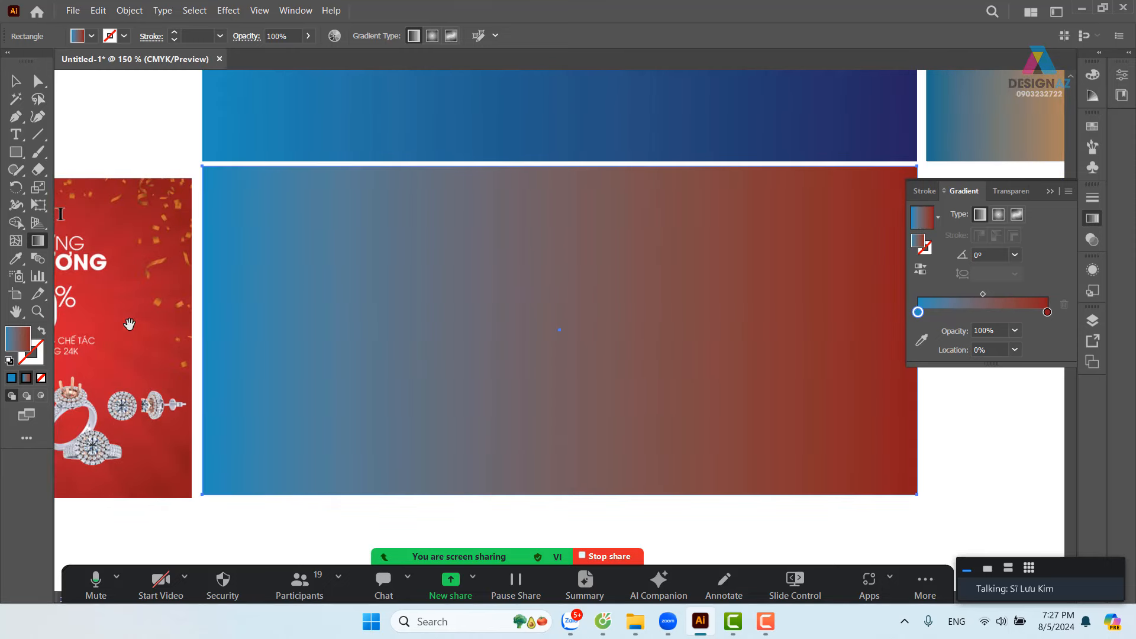
pyautogui.moveTo(129, 325); pyautogui.dragTo(321, 325)
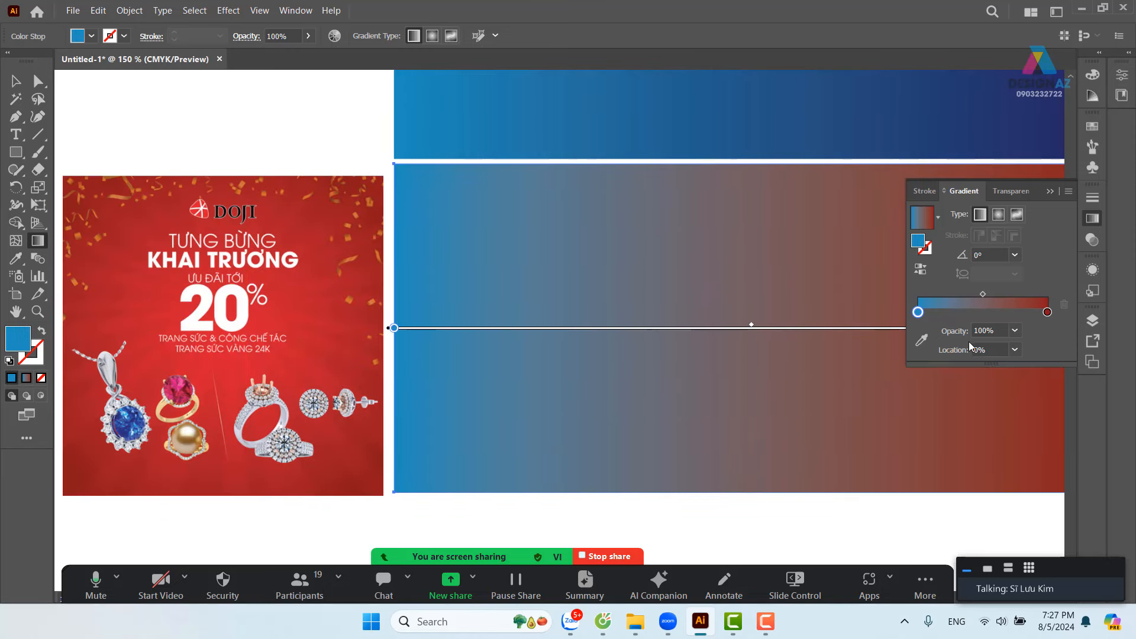
pyautogui.click(923, 339)
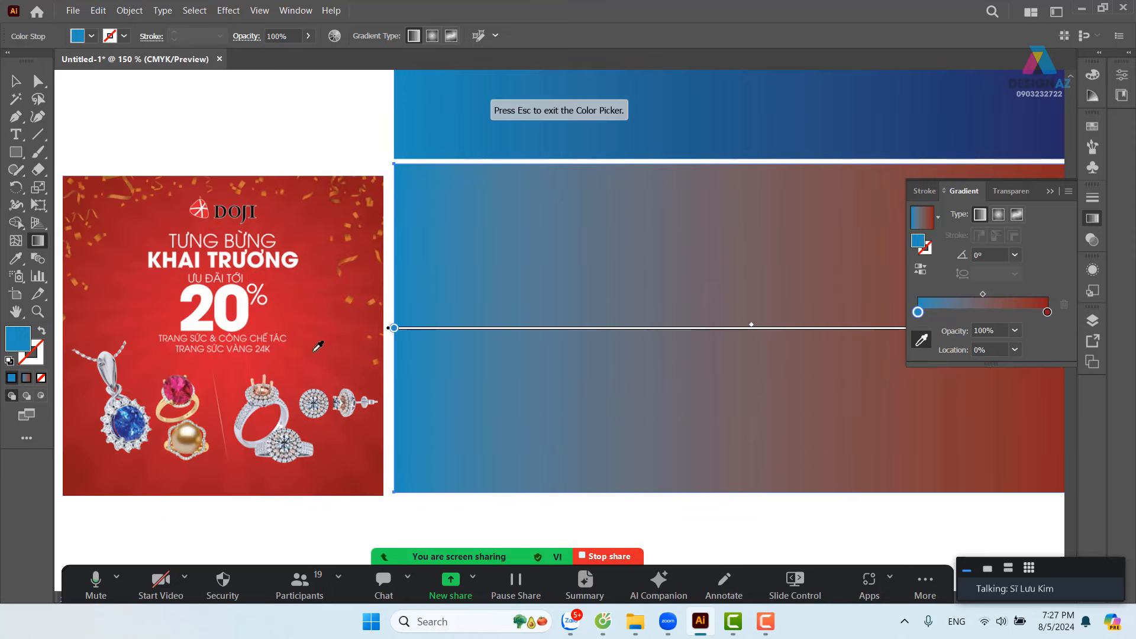
pyautogui.click(268, 326)
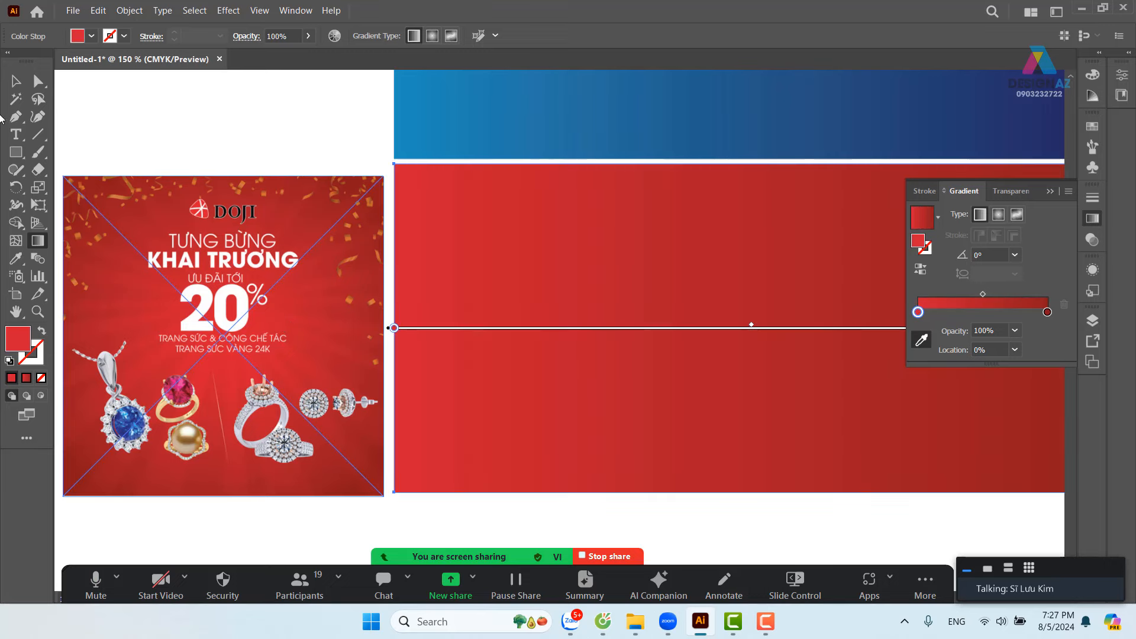
pyautogui.click(16, 81)
# - Duplicate the red gradient rectangle beside itself, directly below the multicolor rectangle, leaving a narrow gap
pyautogui.hotkey('ctrl', '-')
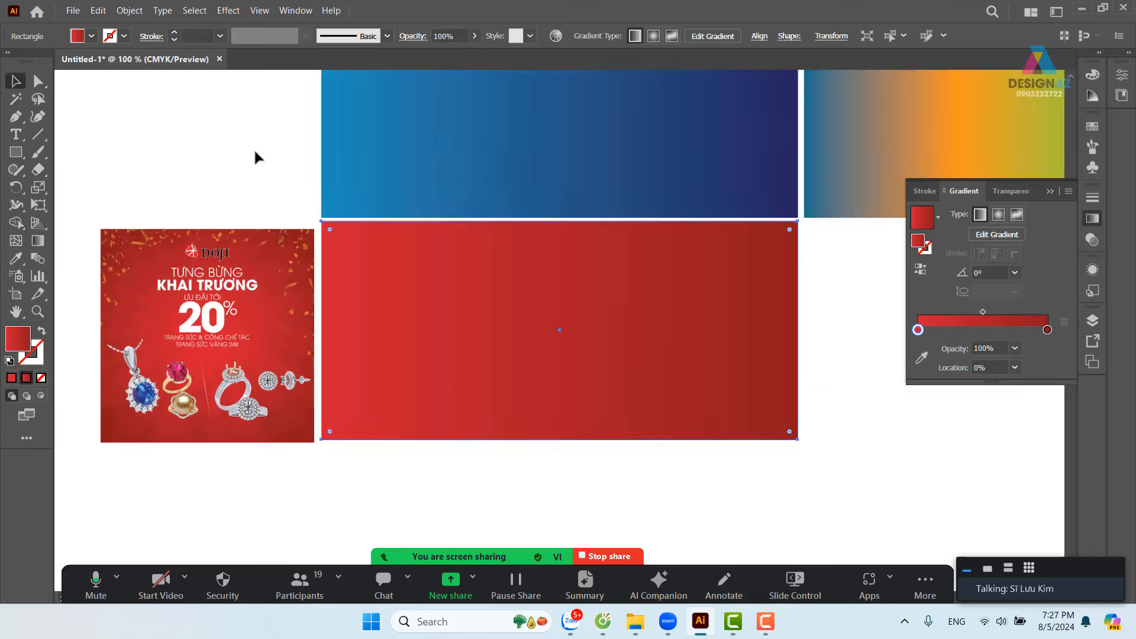
pyautogui.hotkey('ctrl', '-')
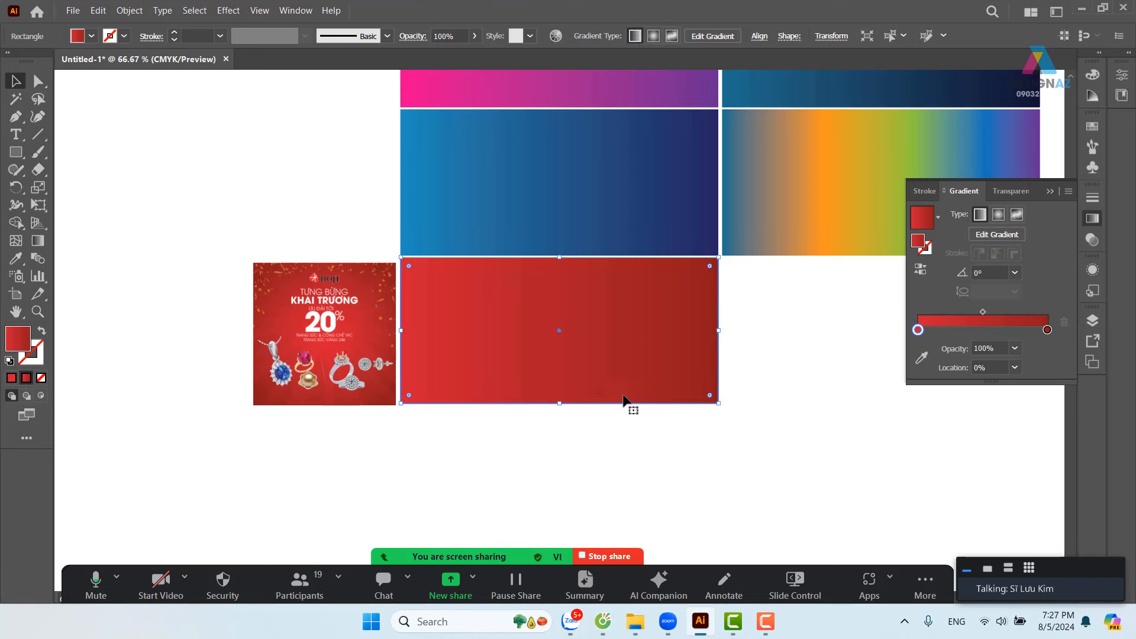
pyautogui.hscroll(5, 629, 402)
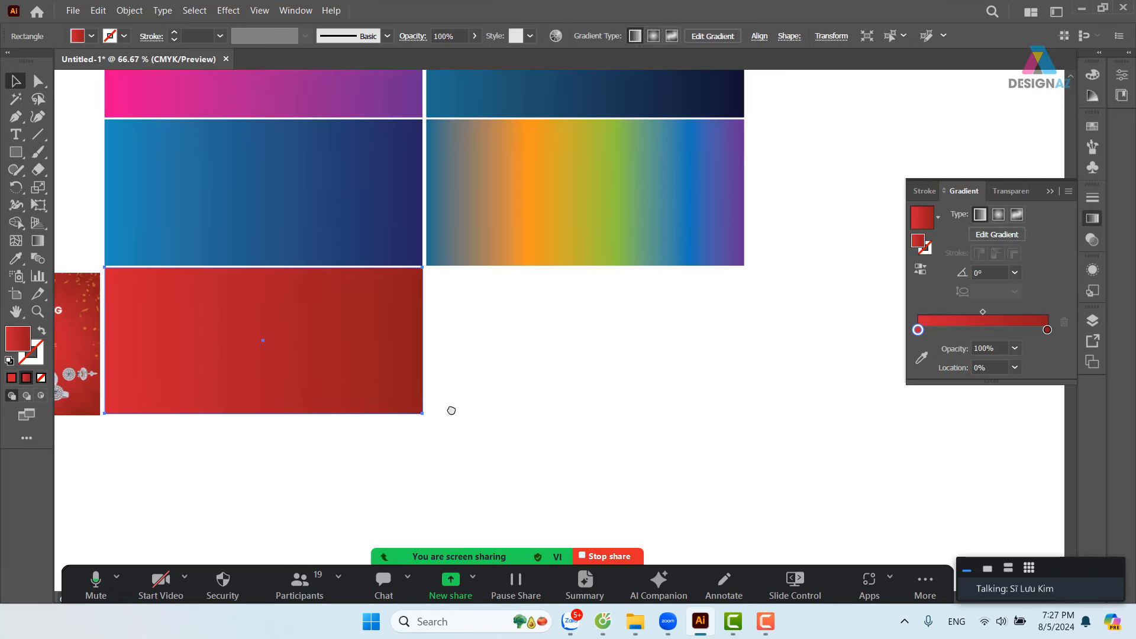
pyautogui.click(579, 355)
pyautogui.moveTo(208, 347); pyautogui.dragTo(519, 359)
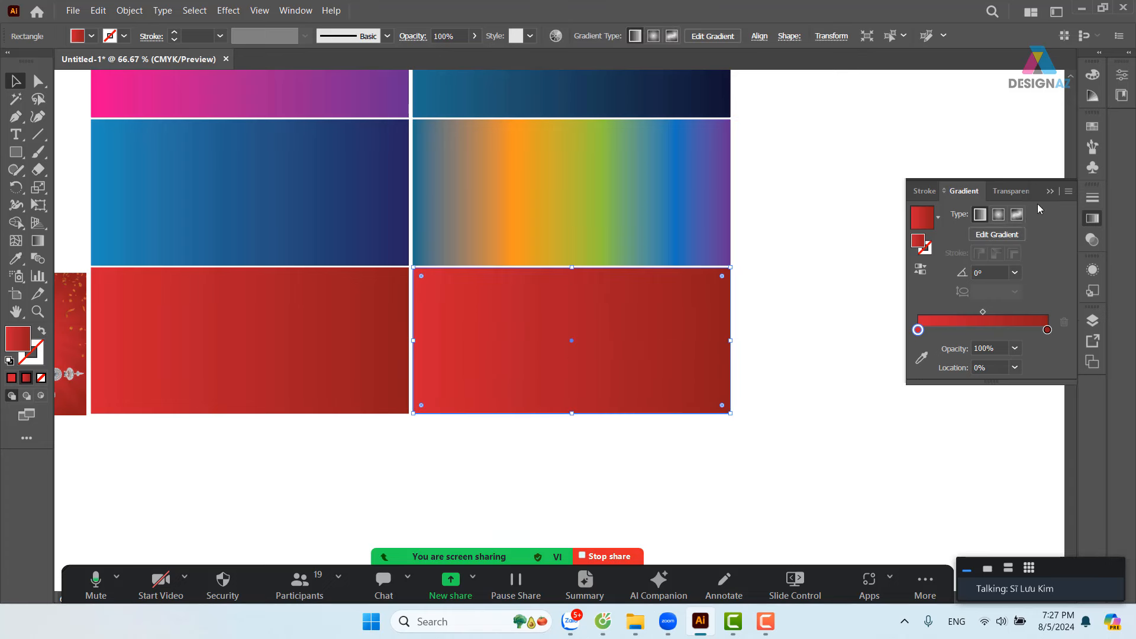
# - Change the duplicated red rectangle's gradient type to radial
pyautogui.click(999, 215)
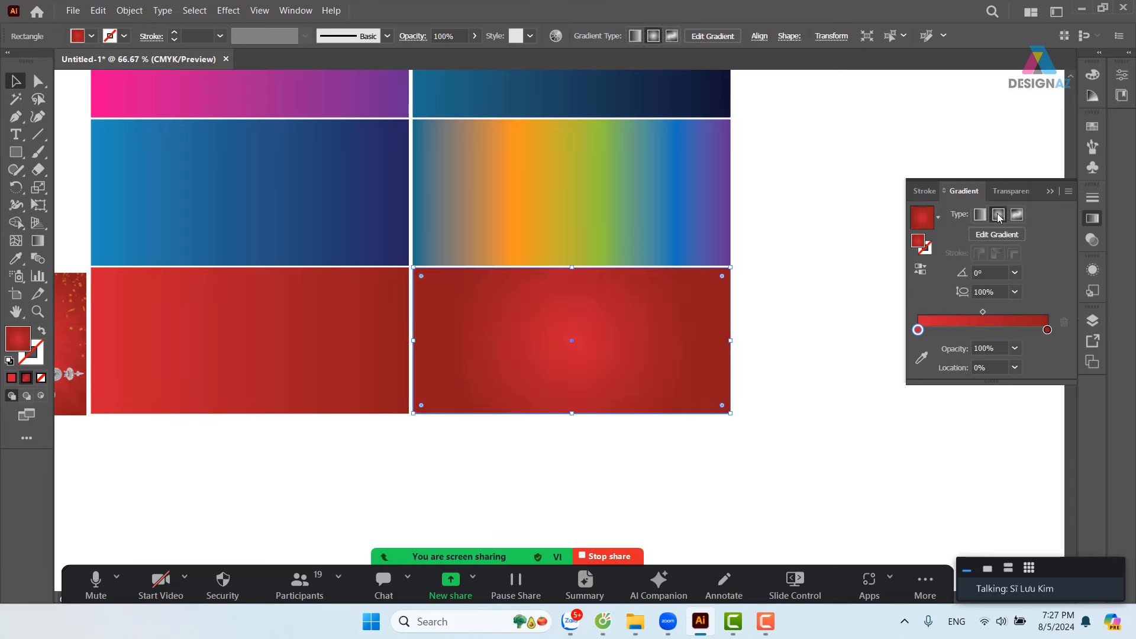
pyautogui.moveTo(456, 350); pyautogui.dragTo(612, 332)
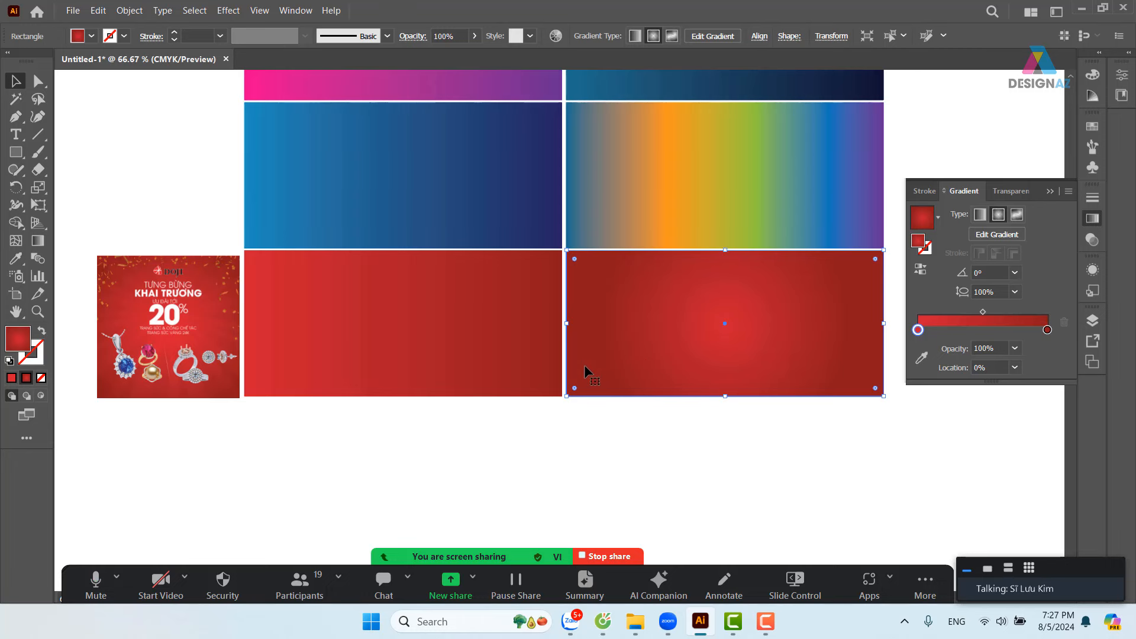
pyautogui.click(553, 385)
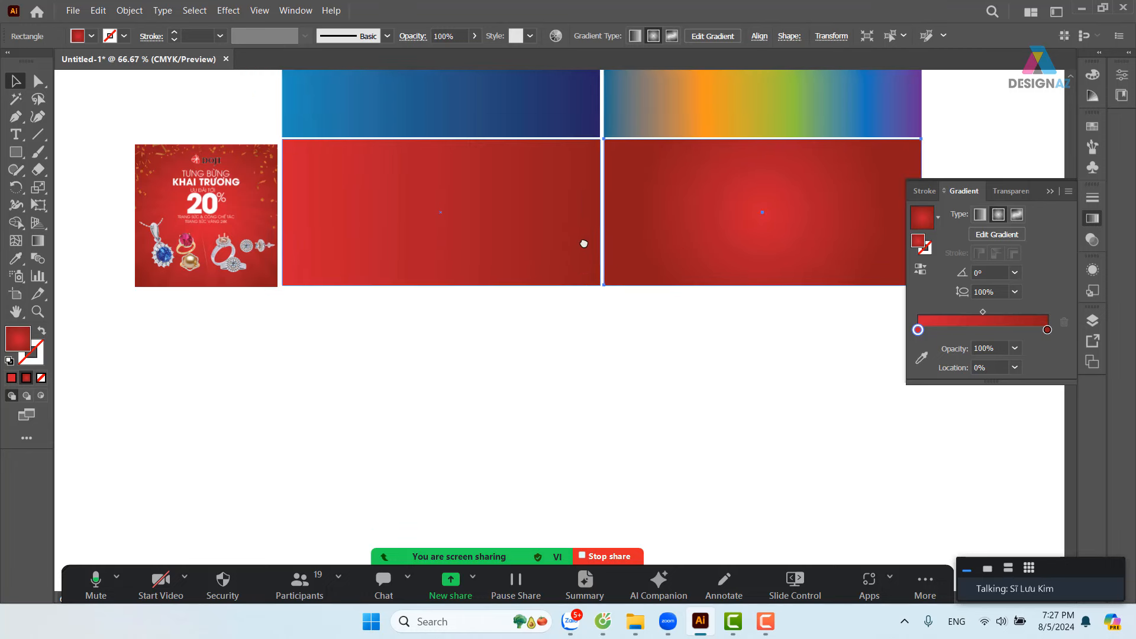
# - Duplicate the linear red rectangle directly below itself and place the dark green 8/3 promotional banner image at the start of that row
pyautogui.scroll(-5, 568, 355)
pyautogui.moveTo(494, 166); pyautogui.dragTo(498, 314)
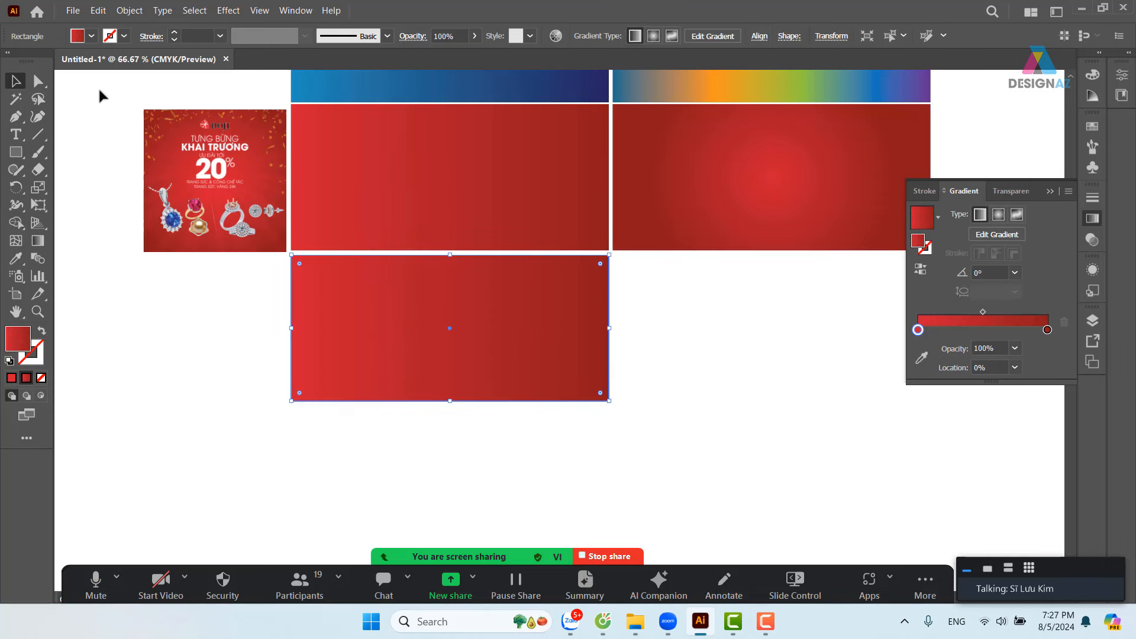
pyautogui.click(73, 11)
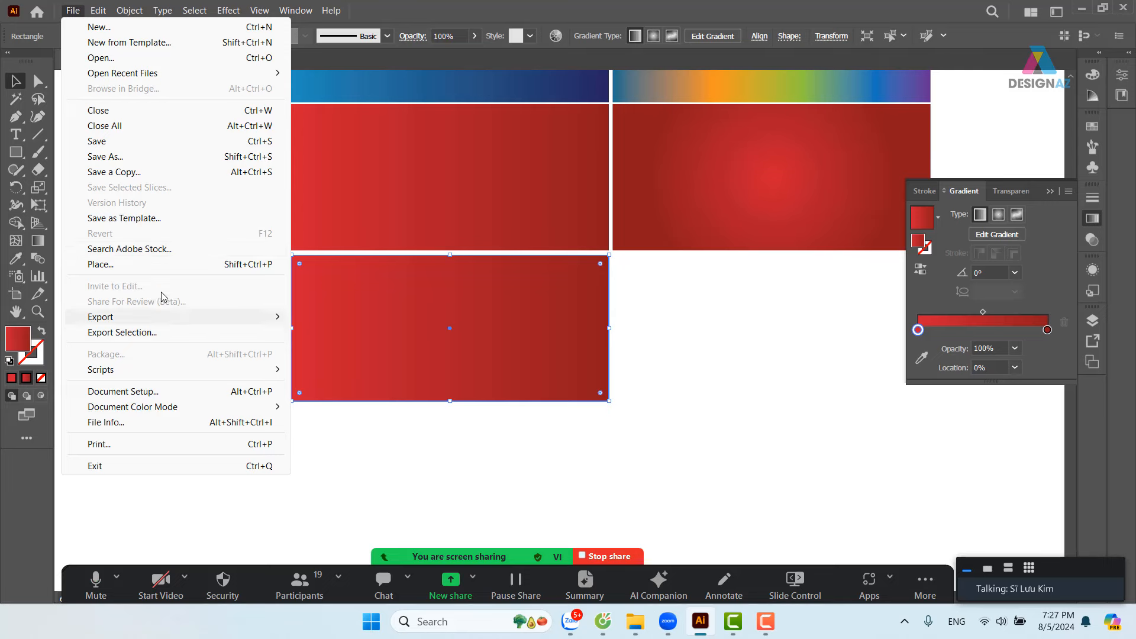
pyautogui.click(168, 272)
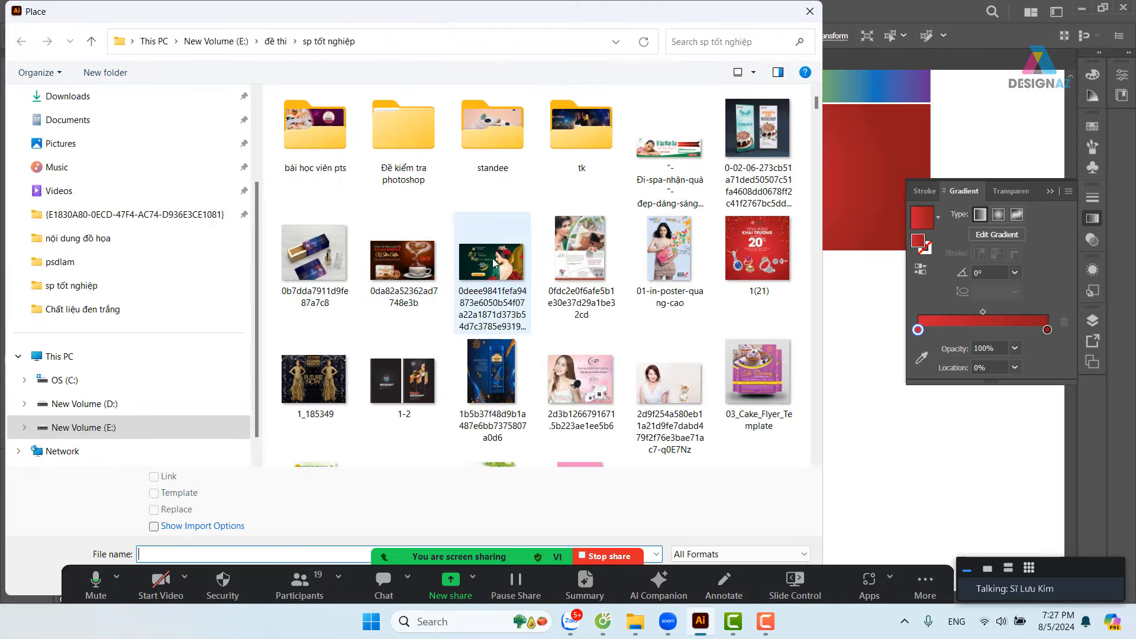
pyautogui.click(524, 287)
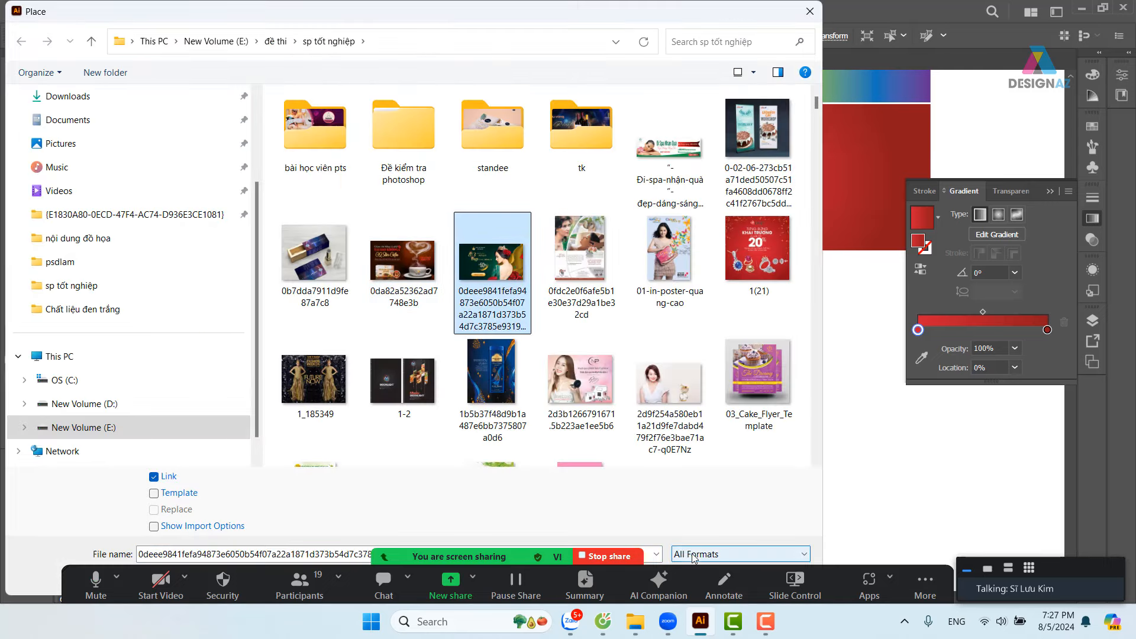
pyautogui.press('Return')
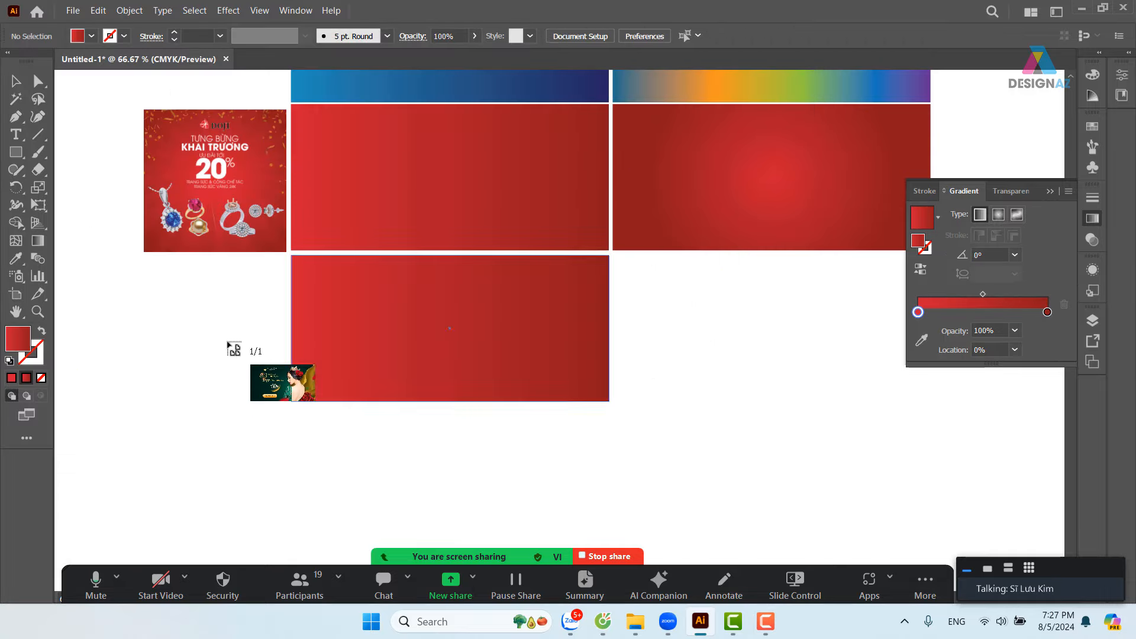
pyautogui.moveTo(144, 262); pyautogui.dragTo(395, 460)
# - Move the new red rectangle beside the green banner and scale it down to match the banner's height
pyautogui.moveTo(522, 356); pyautogui.dragTo(634, 353)
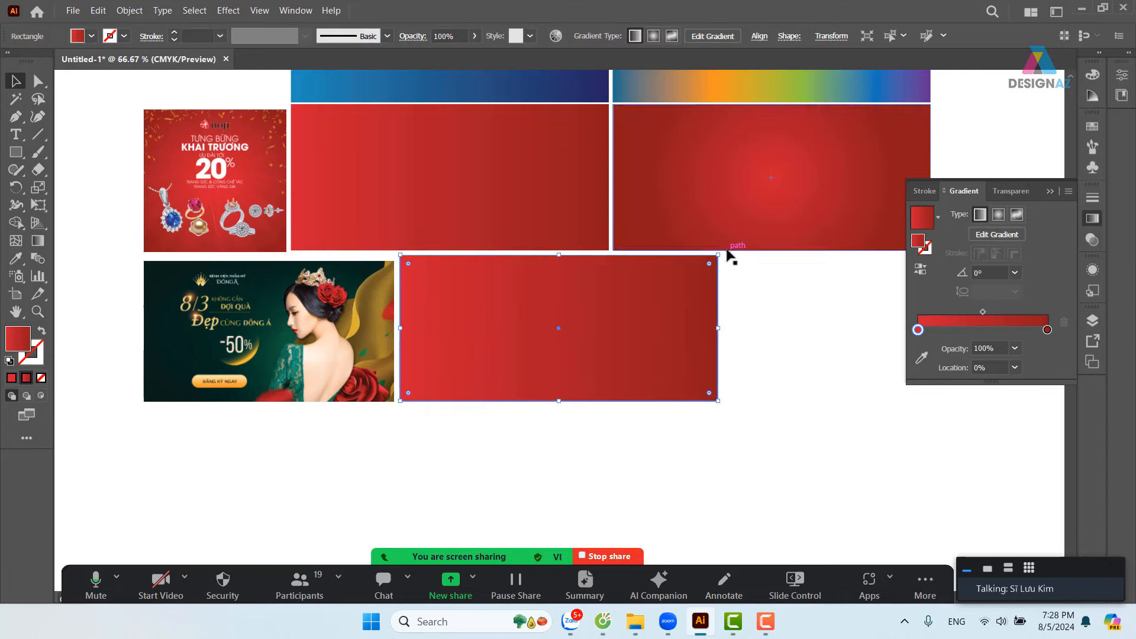
pyautogui.moveTo(718, 255); pyautogui.dragTo(706, 261)
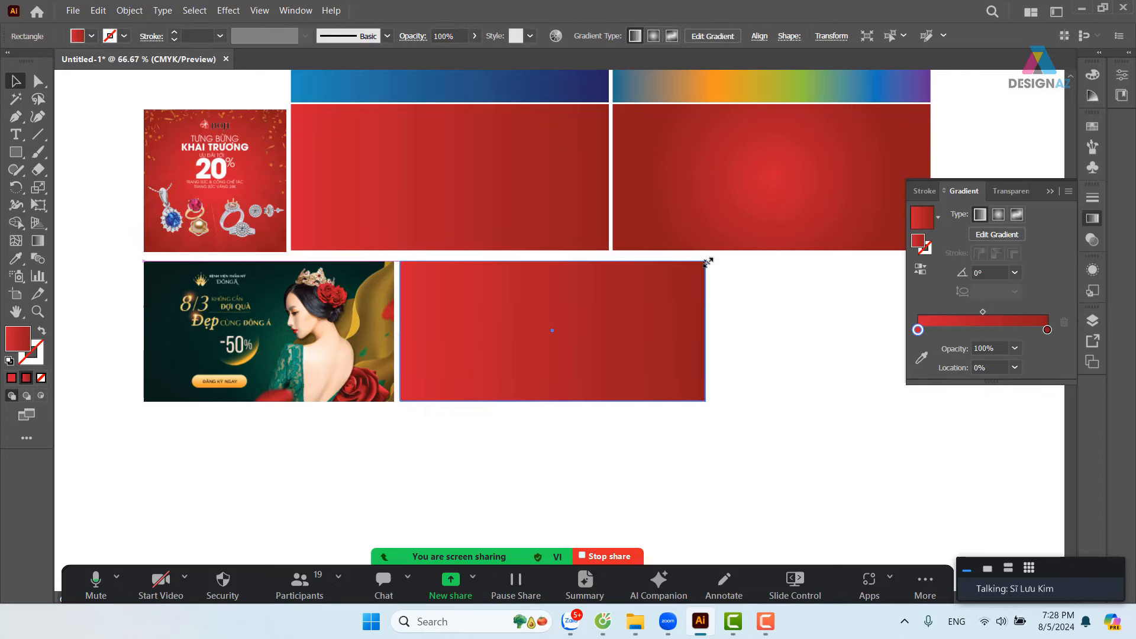
pyautogui.click(750, 341)
# - Recolor the rectangle's gradient with colors sampled from the banner: very dark green for the end stop, deep green for the start stop
pyautogui.press('z')
pyautogui.moveTo(159, 330); pyautogui.dragTo(500, 311)
pyautogui.click(18, 79)
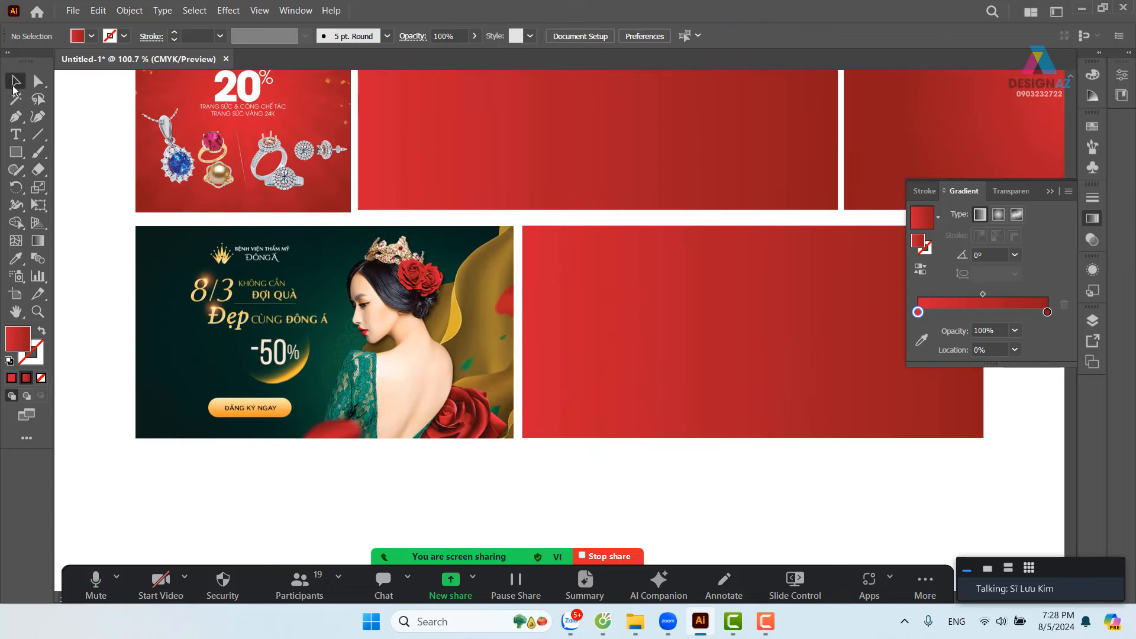
pyautogui.click(891, 366)
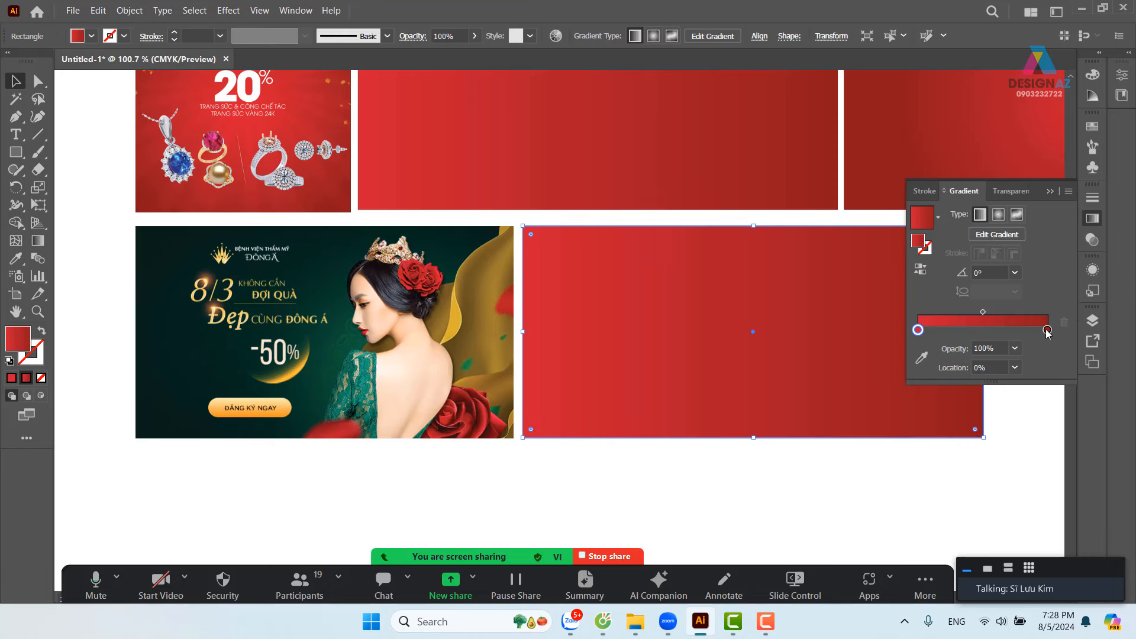
pyautogui.click(1048, 330)
pyautogui.click(927, 361)
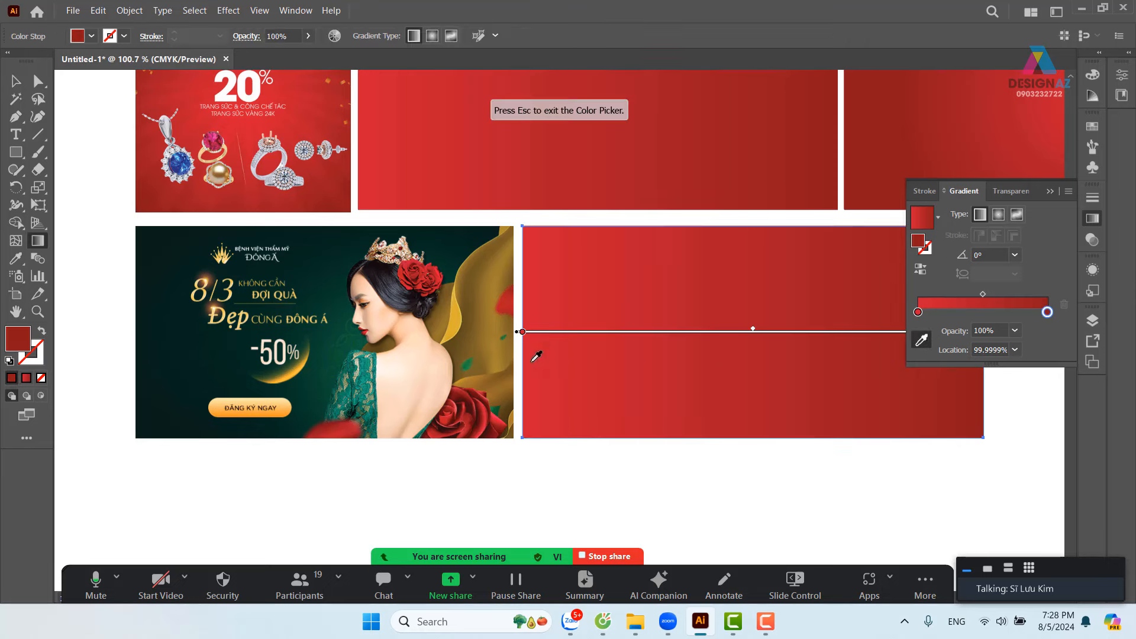
pyautogui.click(487, 238)
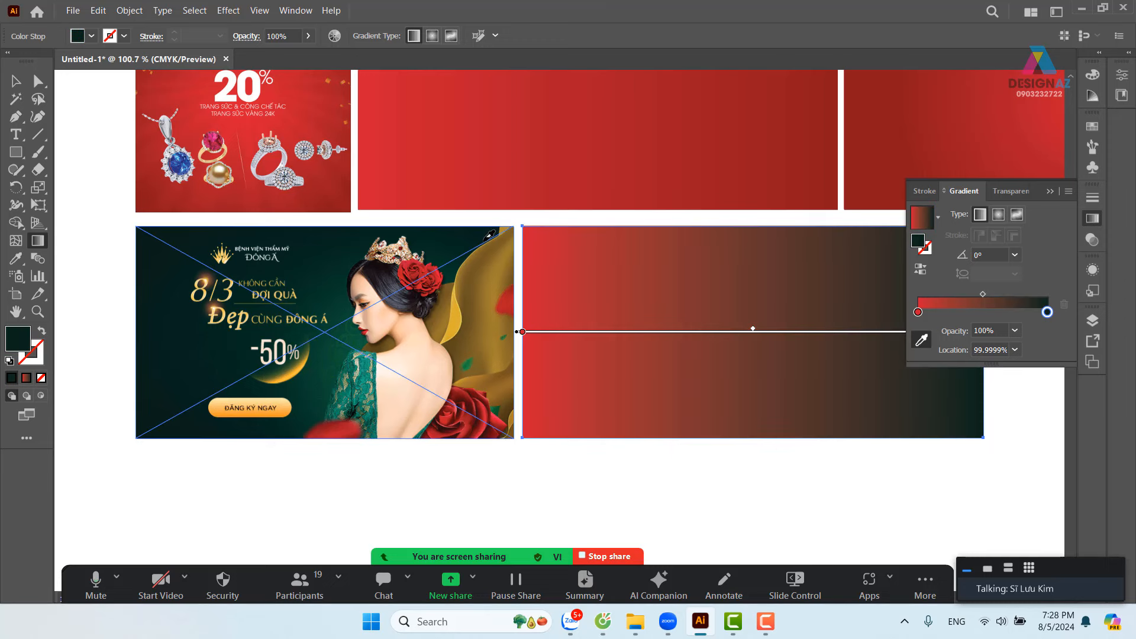
pyautogui.click(918, 313)
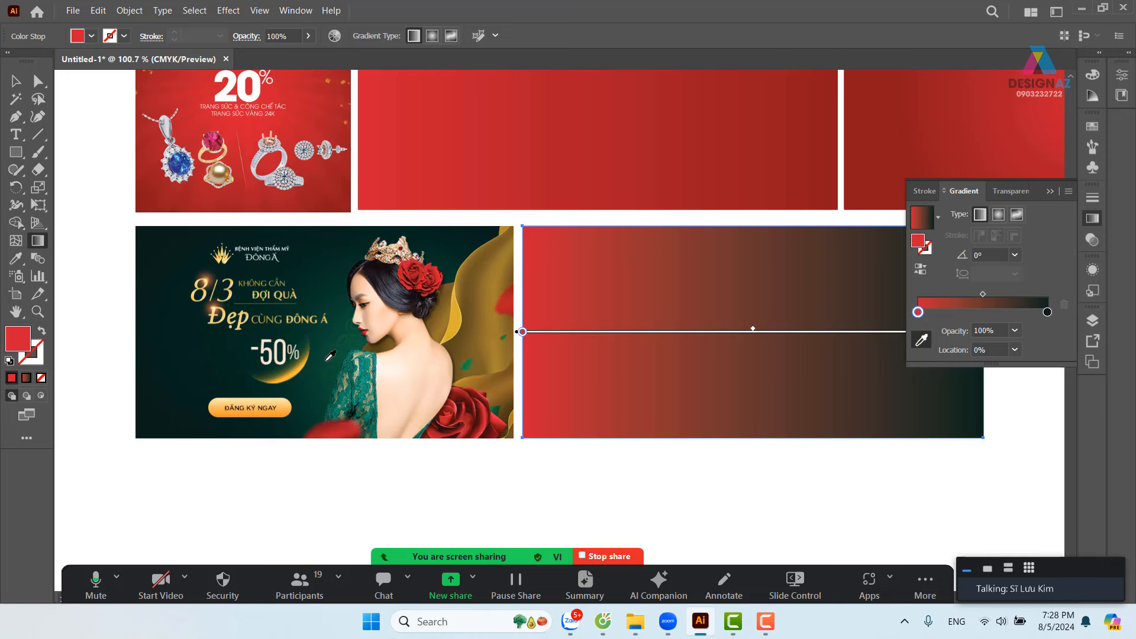
pyautogui.click(325, 339)
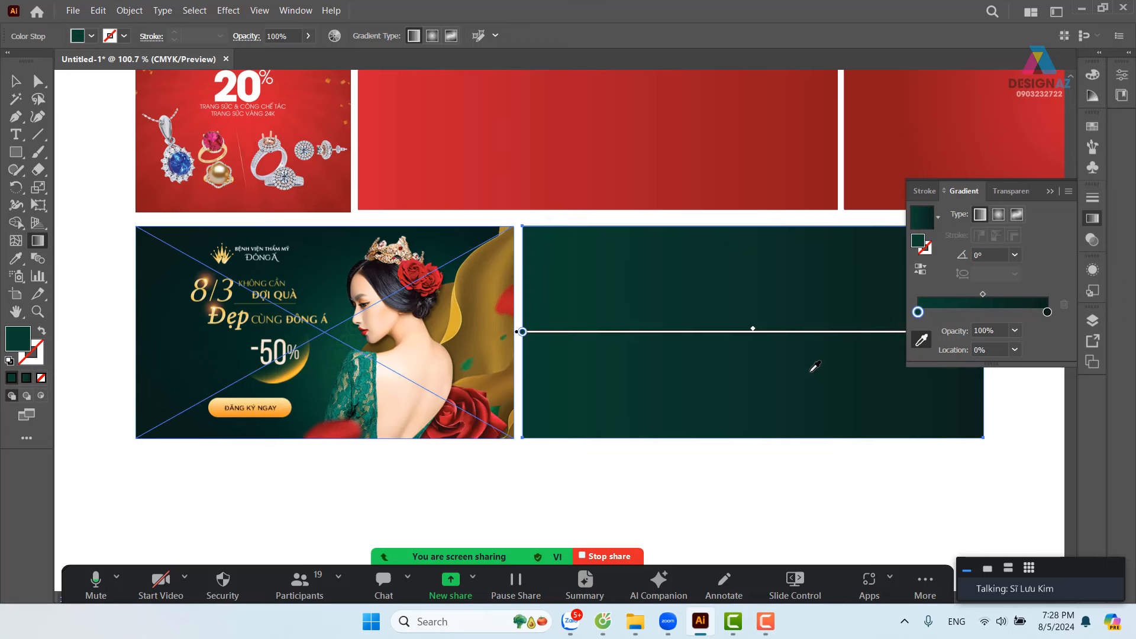
# - Change the green rectangle's gradient type to radial and deselect it
pyautogui.click(999, 214)
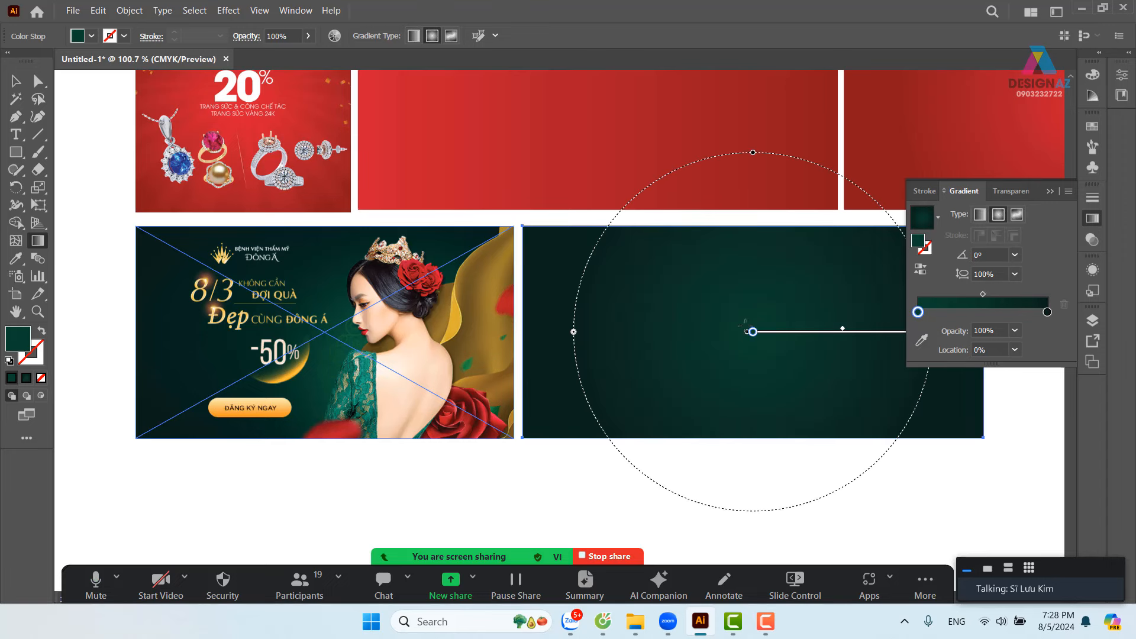
pyautogui.moveTo(775, 379); pyautogui.dragTo(648, 375)
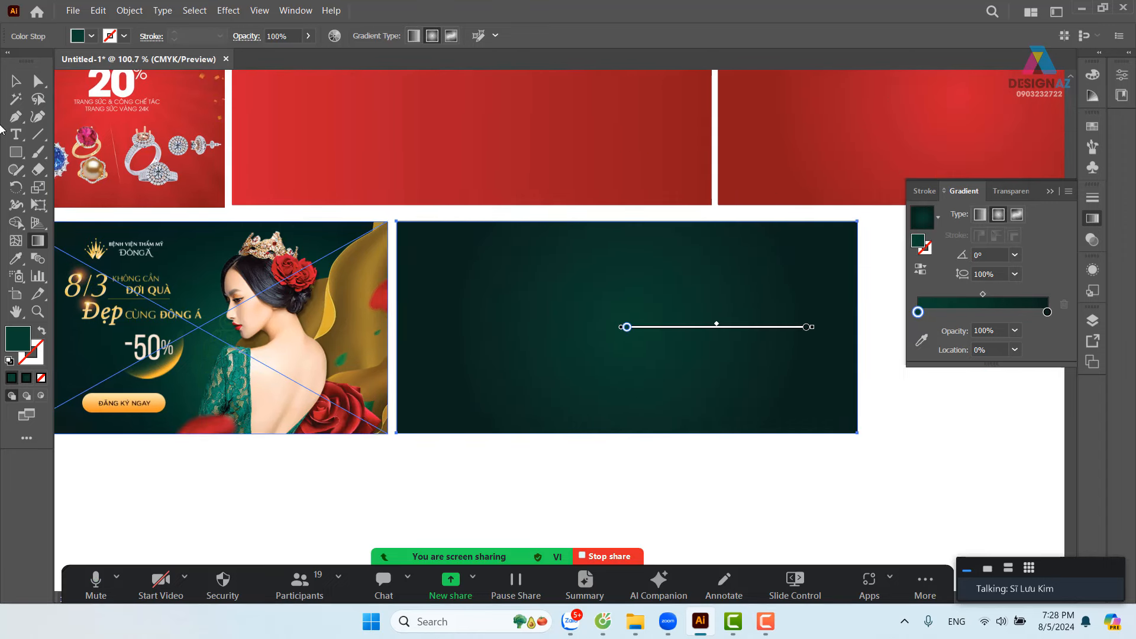
pyautogui.click(16, 81)
pyautogui.click(965, 450)
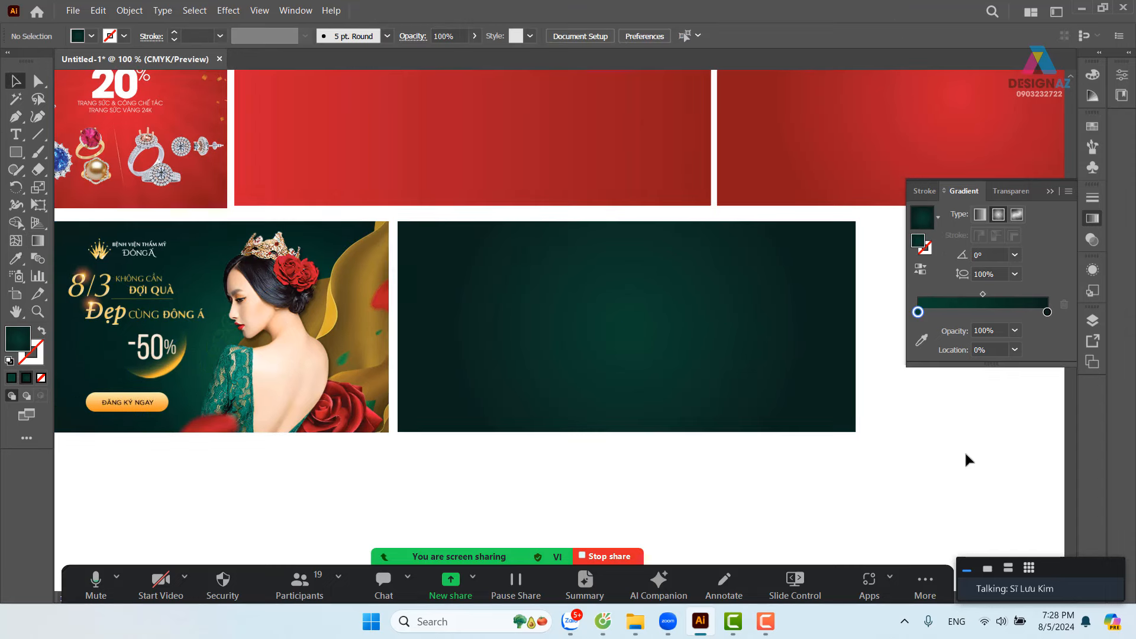
# - Duplicate the dark blue gradient rectangle beside itself to start a third column in the first row
pyautogui.hotkey('ctrl', '-')
pyautogui.hotkey('ctrl', '-')
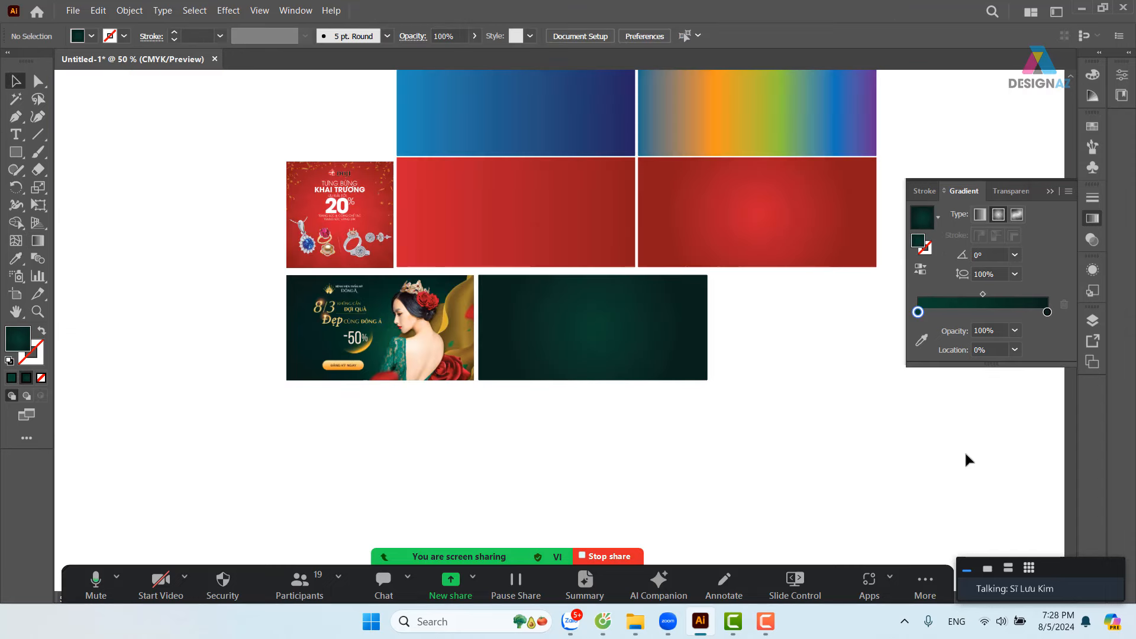
pyautogui.moveTo(753, 408); pyautogui.dragTo(586, 509)
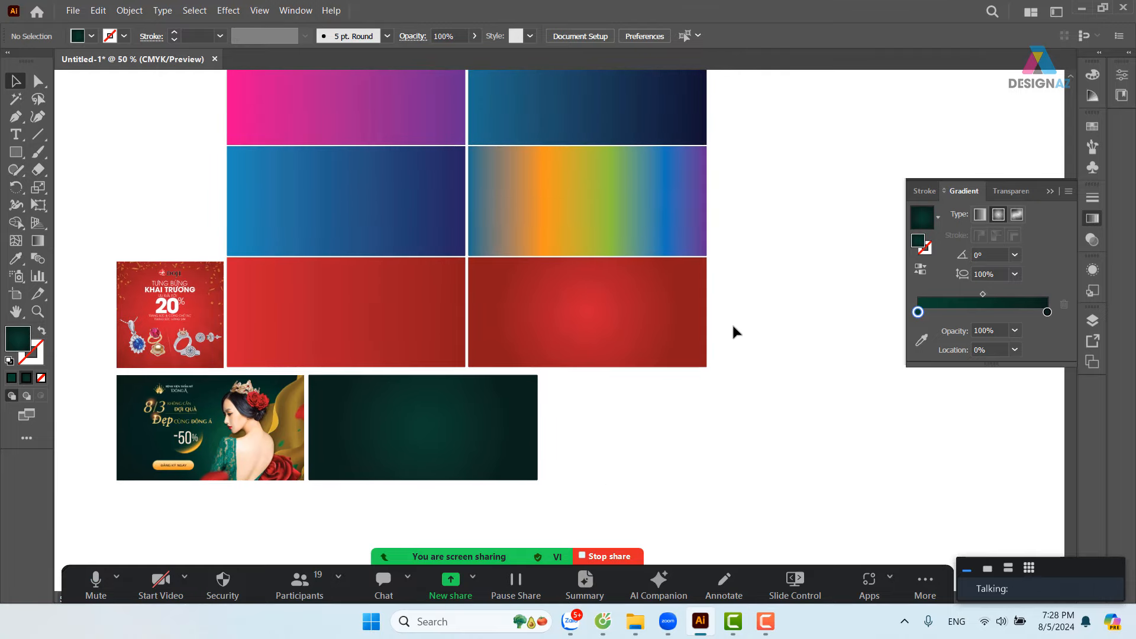
pyautogui.moveTo(679, 185); pyautogui.dragTo(643, 265)
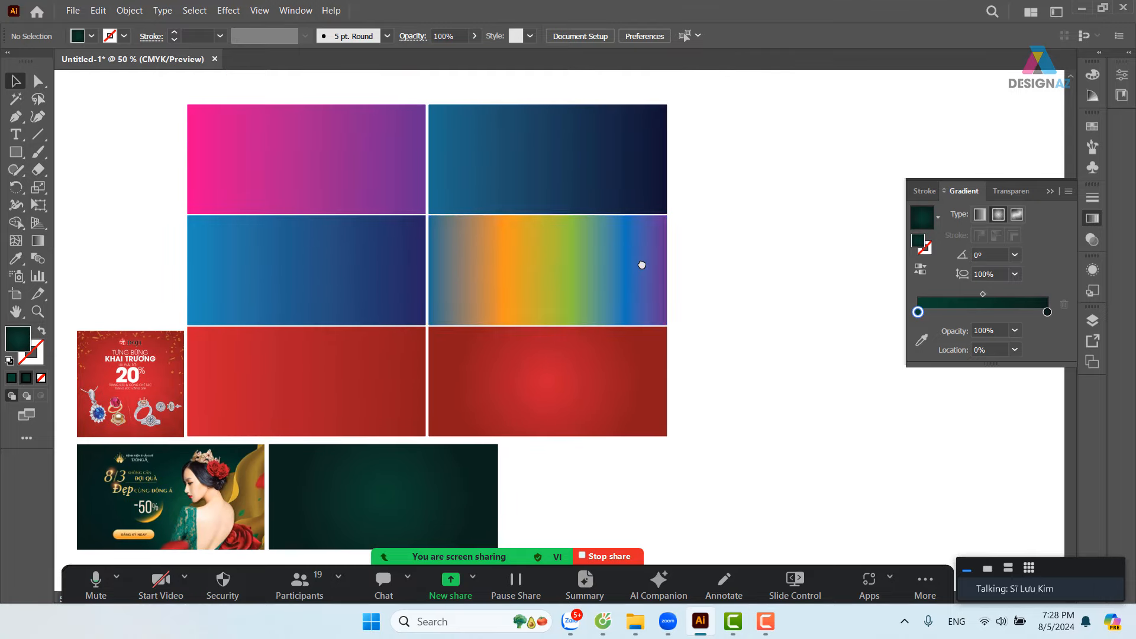
pyautogui.click(555, 188)
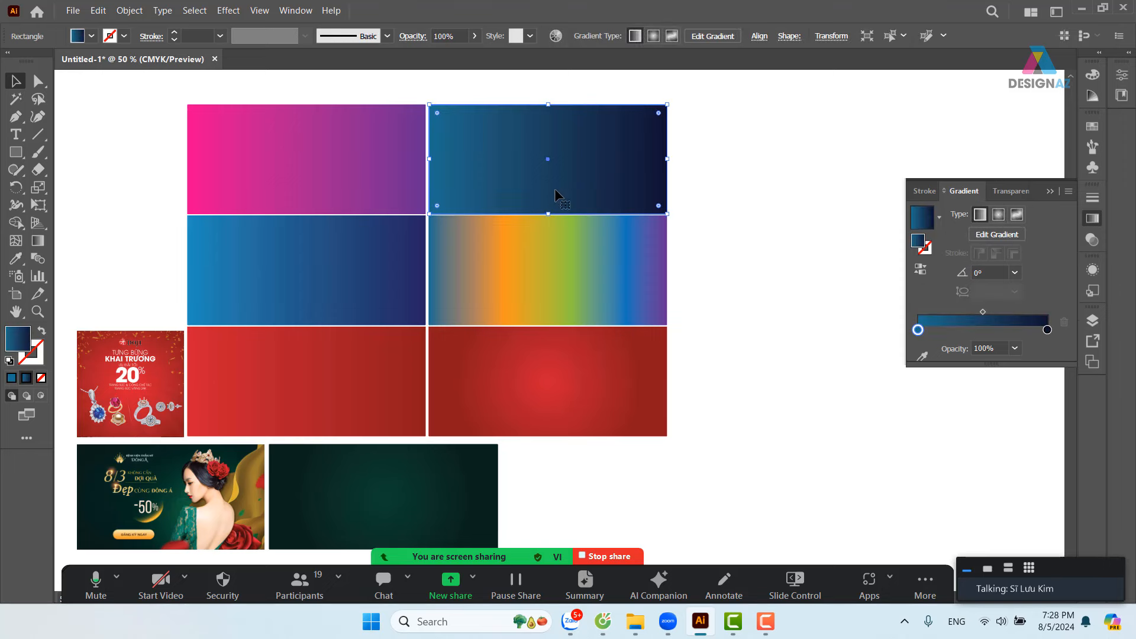
pyautogui.moveTo(488, 186); pyautogui.dragTo(732, 195)
pyautogui.hscroll(3, 634, 256)
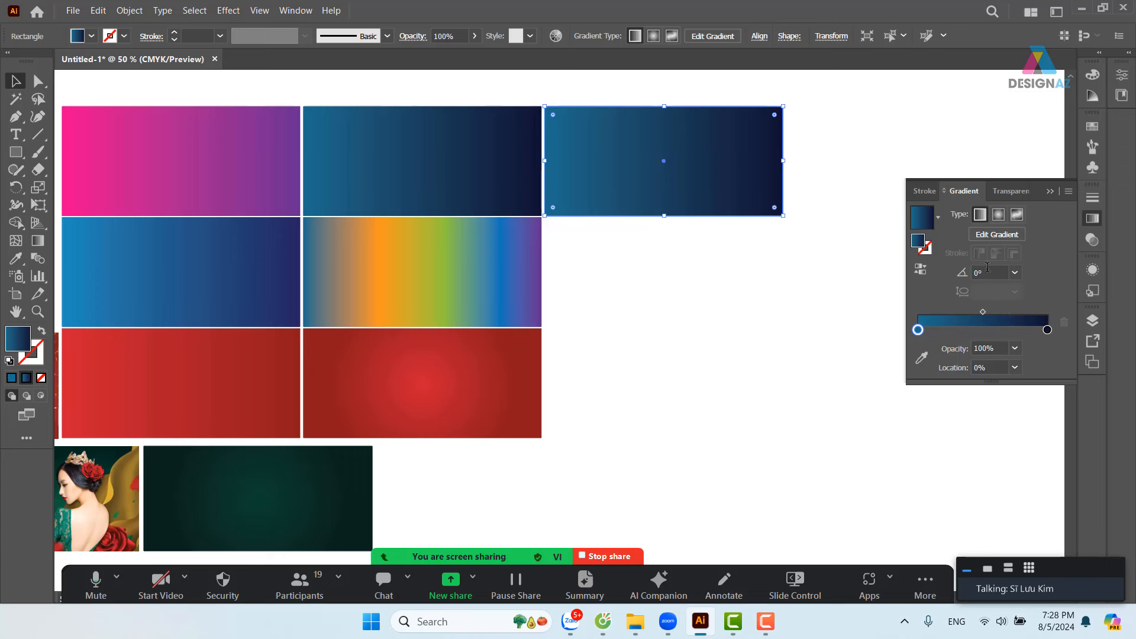
# - Load the Brights gradient swatch library and enlarge its panel so all its swatches show
pyautogui.click(1093, 126)
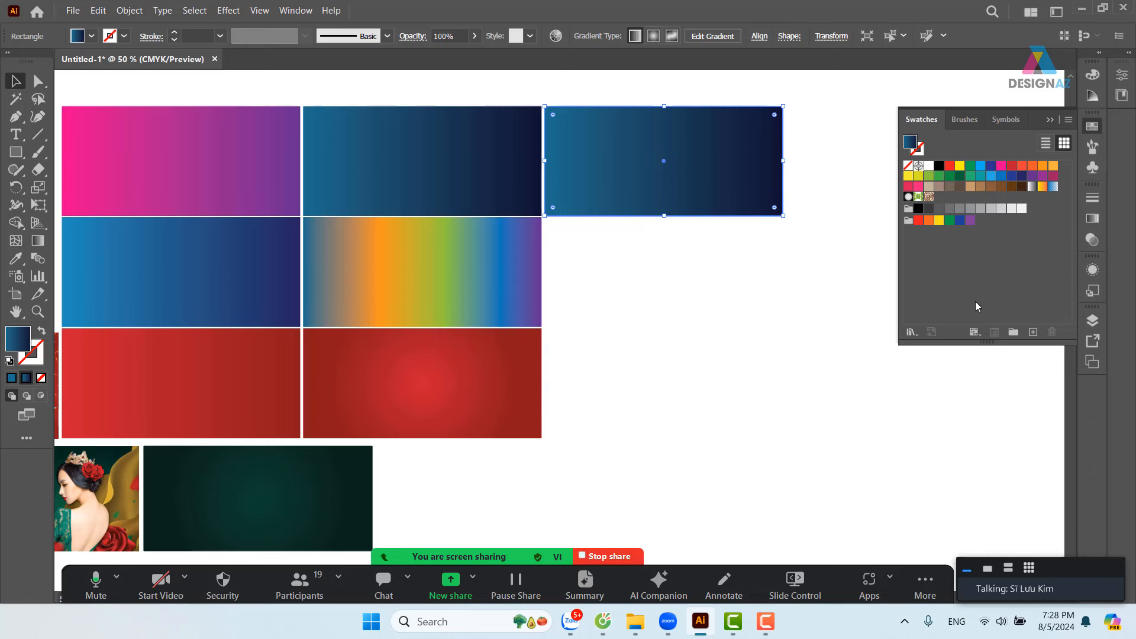
pyautogui.click(793, 157)
pyautogui.click(761, 171)
pyautogui.click(918, 334)
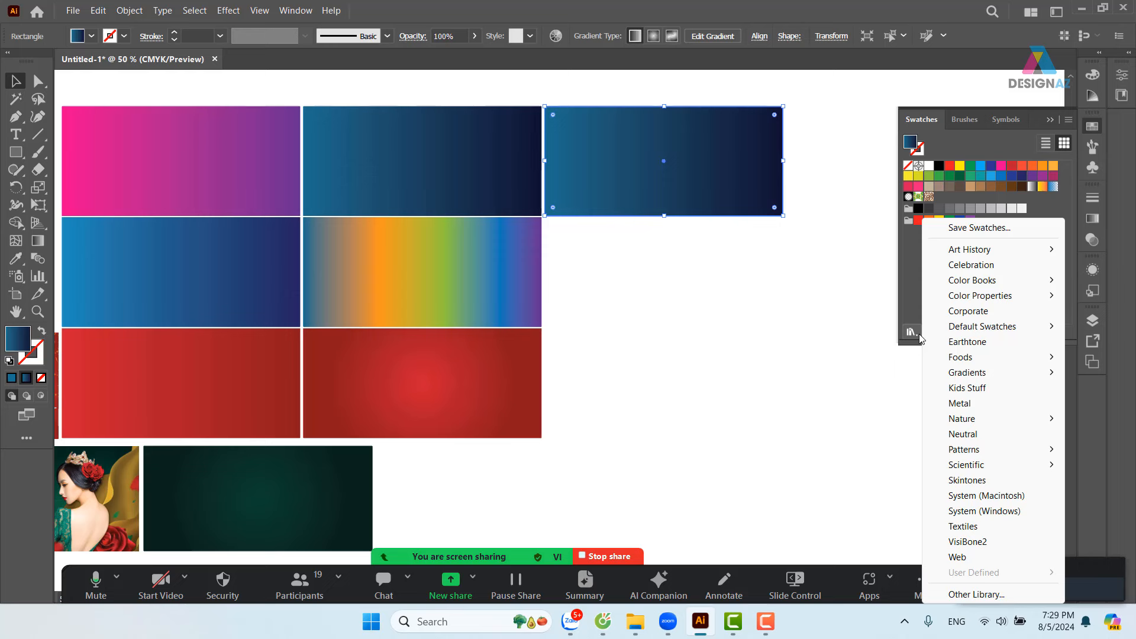
pyautogui.moveTo(991, 380)
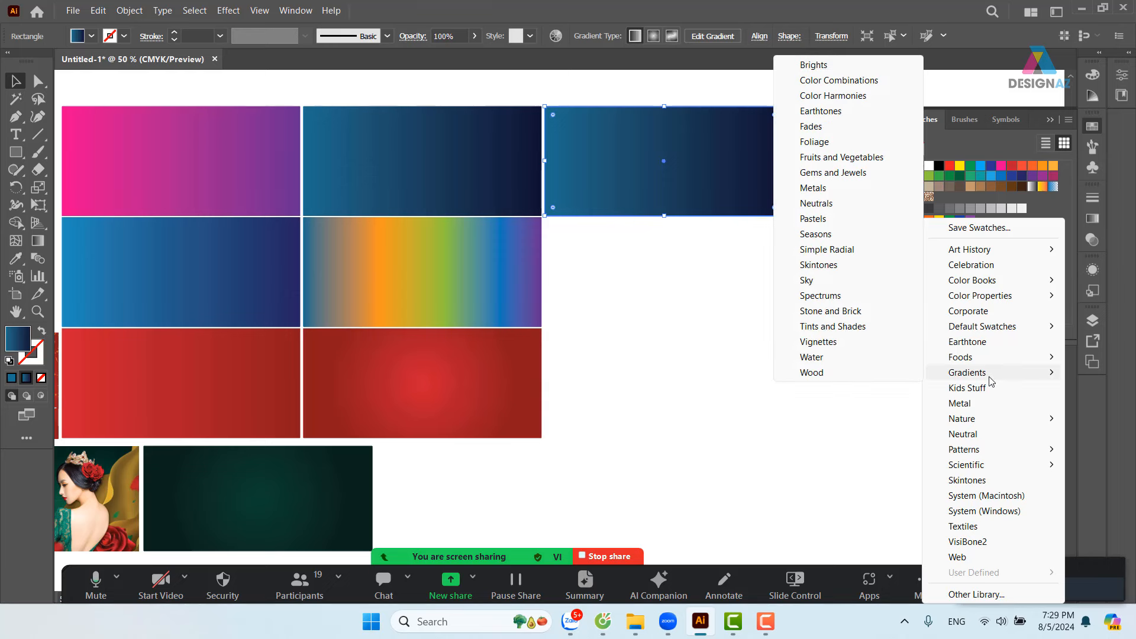
pyautogui.click(813, 65)
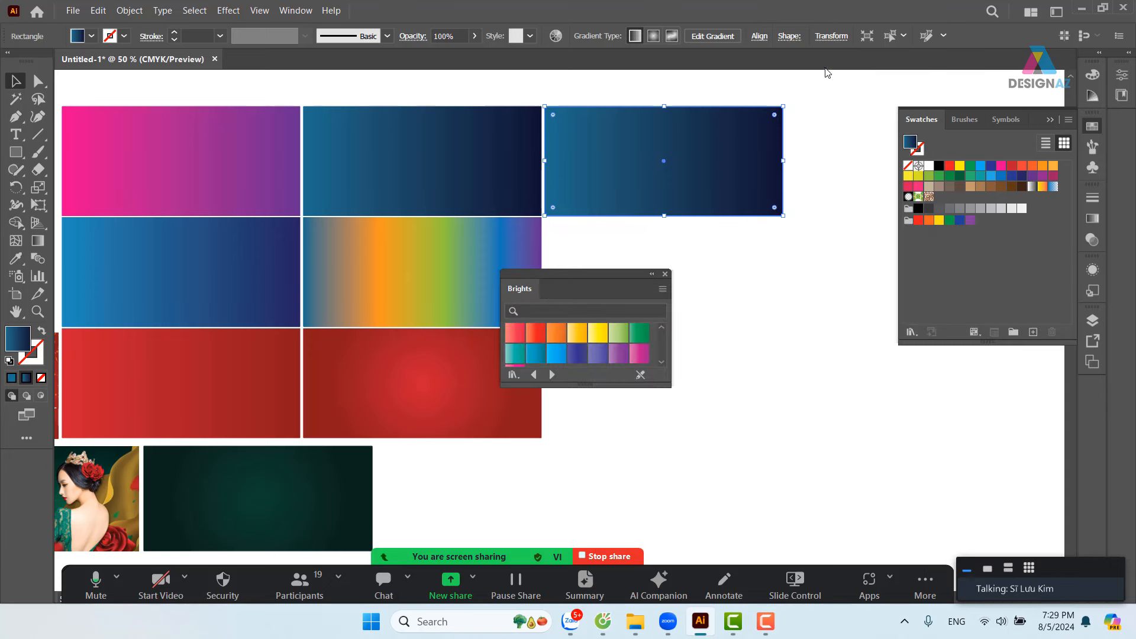
pyautogui.moveTo(670, 385); pyautogui.dragTo(855, 466)
pyautogui.moveTo(717, 278); pyautogui.dragTo(777, 280)
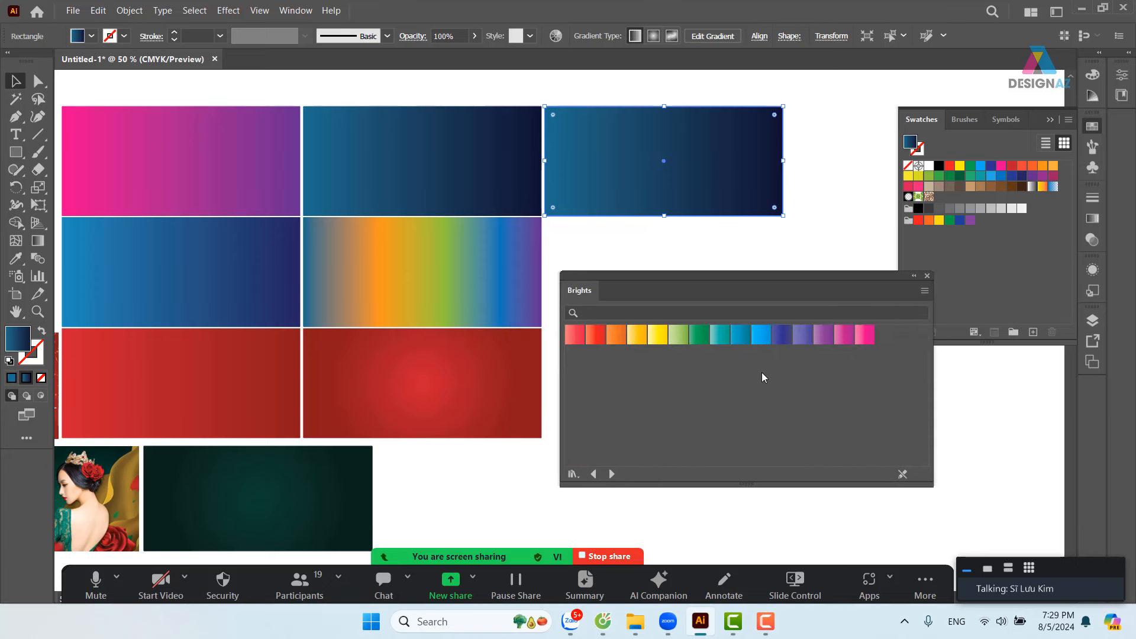
# - Try several Brights gradients on the duplicated rectangle, finishing with the cyan-to-teal blue one
pyautogui.click(597, 336)
pyautogui.click(617, 336)
pyautogui.click(638, 336)
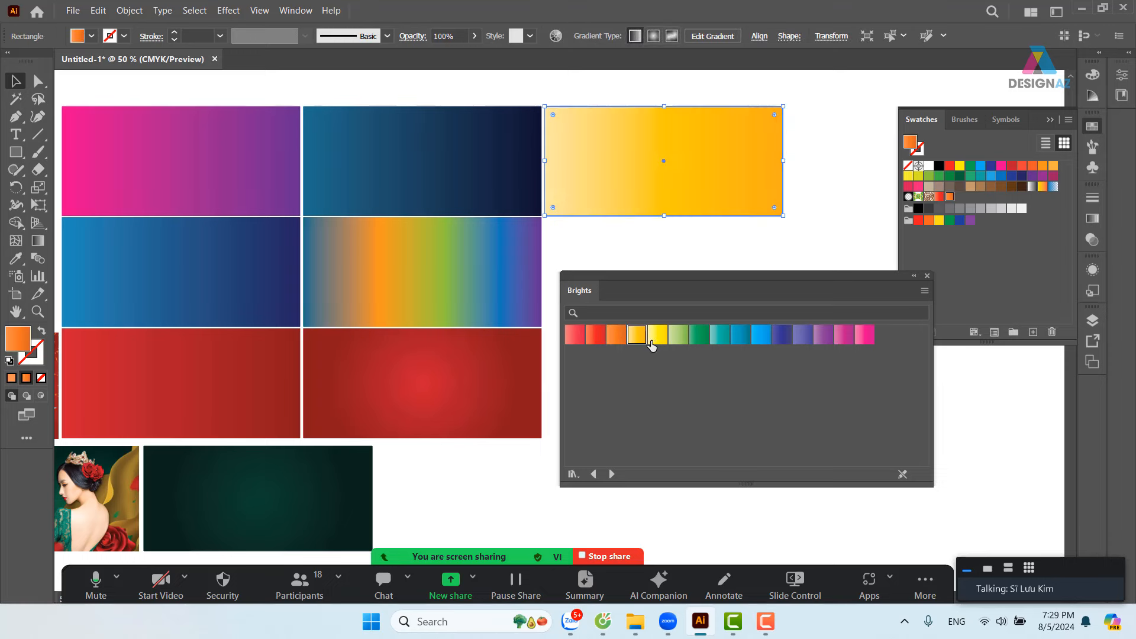
pyautogui.click(657, 336)
pyautogui.click(699, 336)
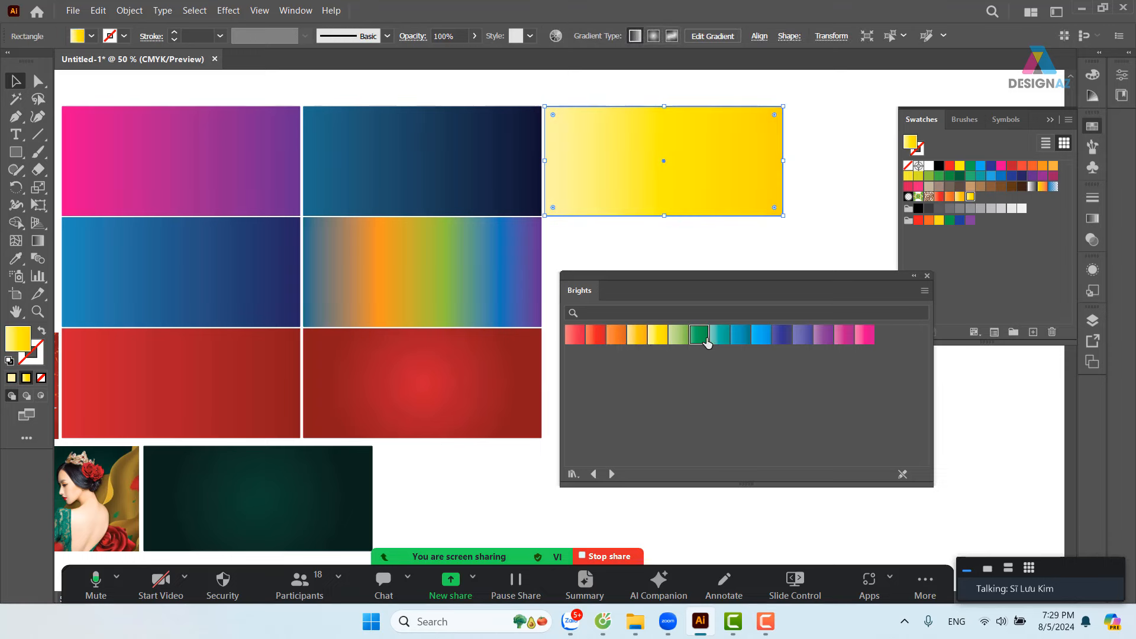
pyautogui.click(737, 344)
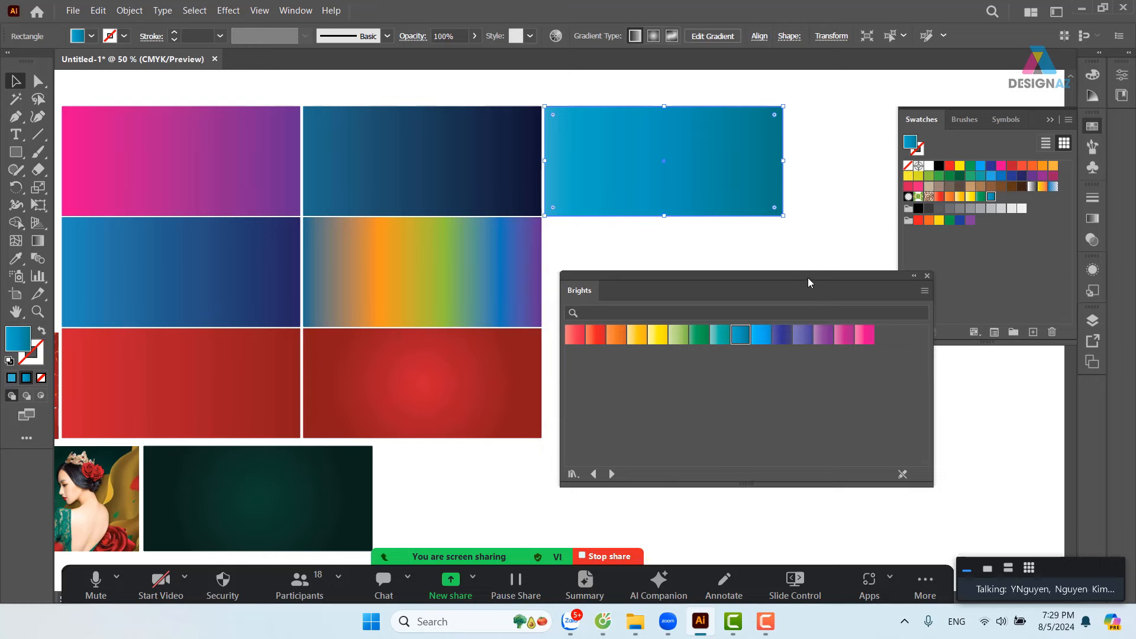
# - Duplicate the bright blue gradient rectangle directly below itself, next to the multicolor rectangle
pyautogui.moveTo(808, 278); pyautogui.dragTo(808, 345)
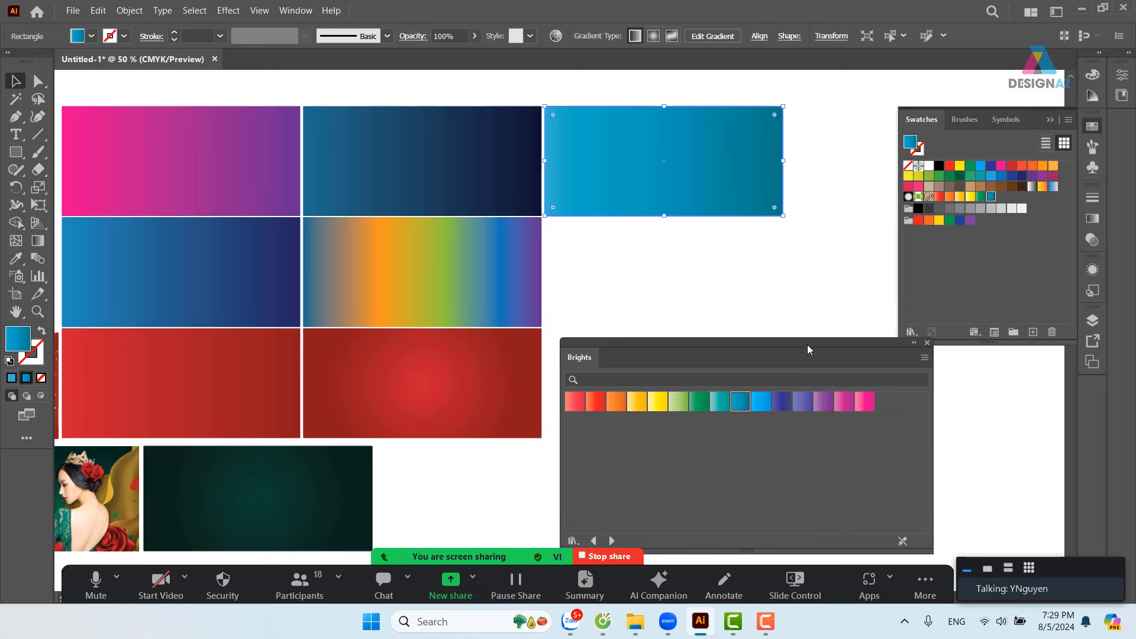
pyautogui.click(882, 278)
pyautogui.click(681, 183)
pyautogui.moveTo(676, 163); pyautogui.dragTo(677, 270)
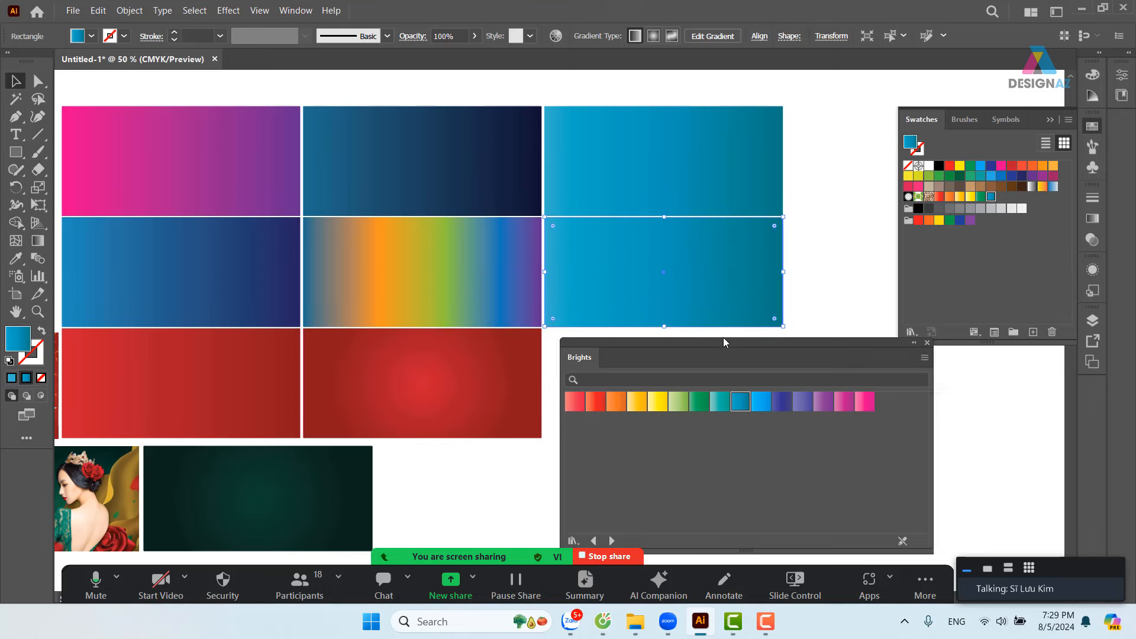
# - Switch to the Color Combinations gradient library and fill the new rectangle with the green, yellow, gold and teal gradient
pyautogui.moveTo(723, 341); pyautogui.dragTo(254, 150)
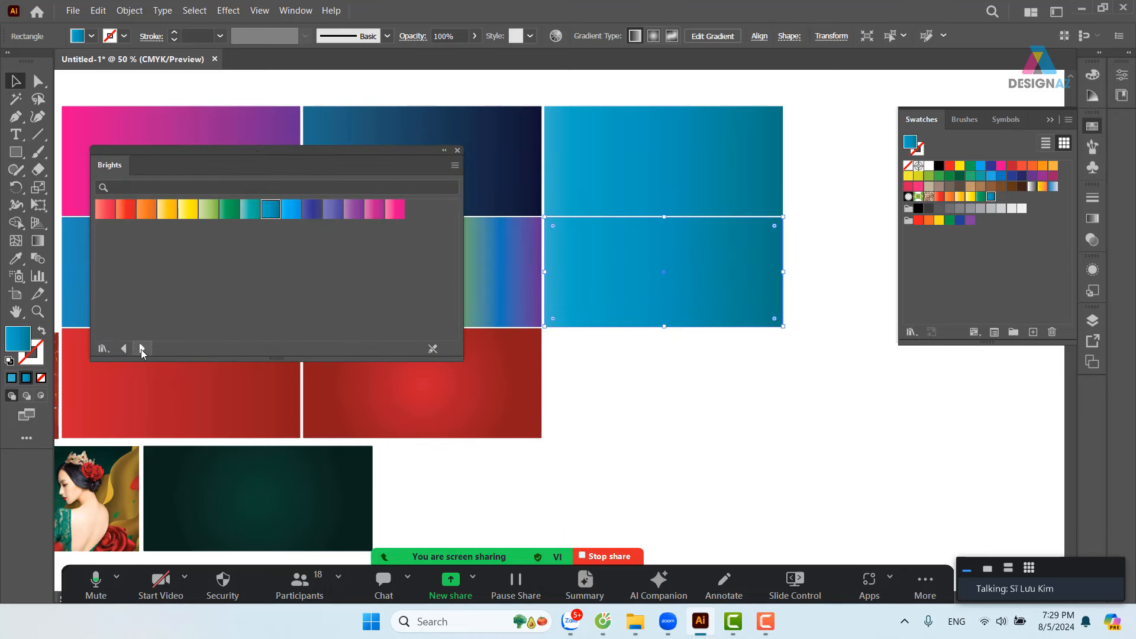
pyautogui.click(142, 349)
pyautogui.click(125, 210)
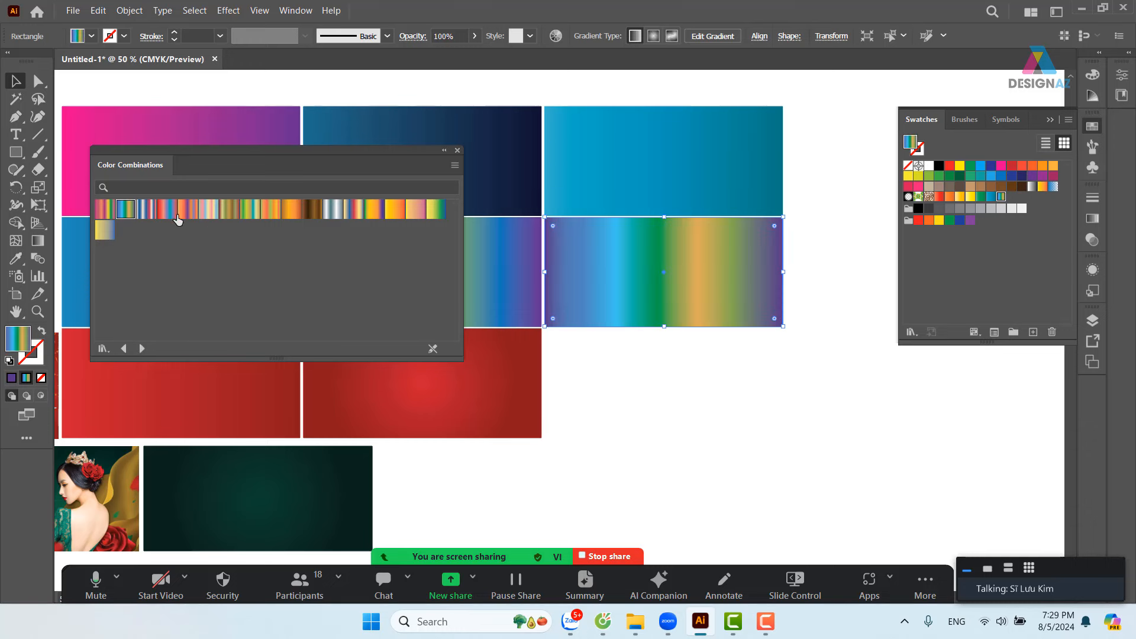
pyautogui.click(250, 210)
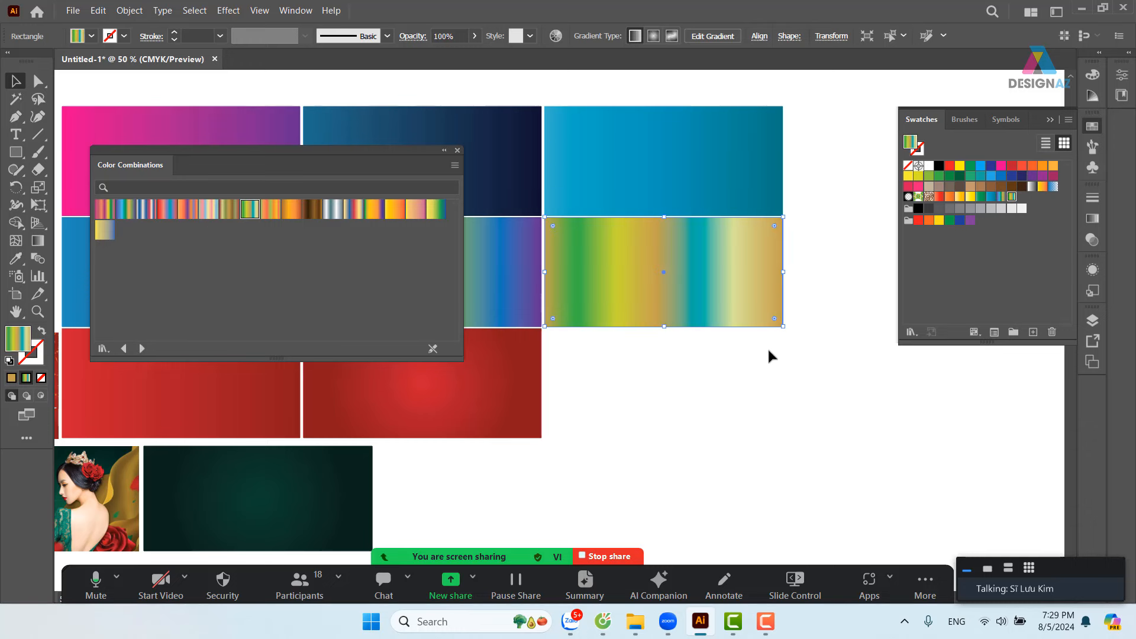
# - Duplicate the green, gold and teal rectangle directly below itself and fill the copy with the dark red radial gradient from the Earthtones library
pyautogui.moveTo(713, 288); pyautogui.dragTo(704, 386)
pyautogui.click(142, 349)
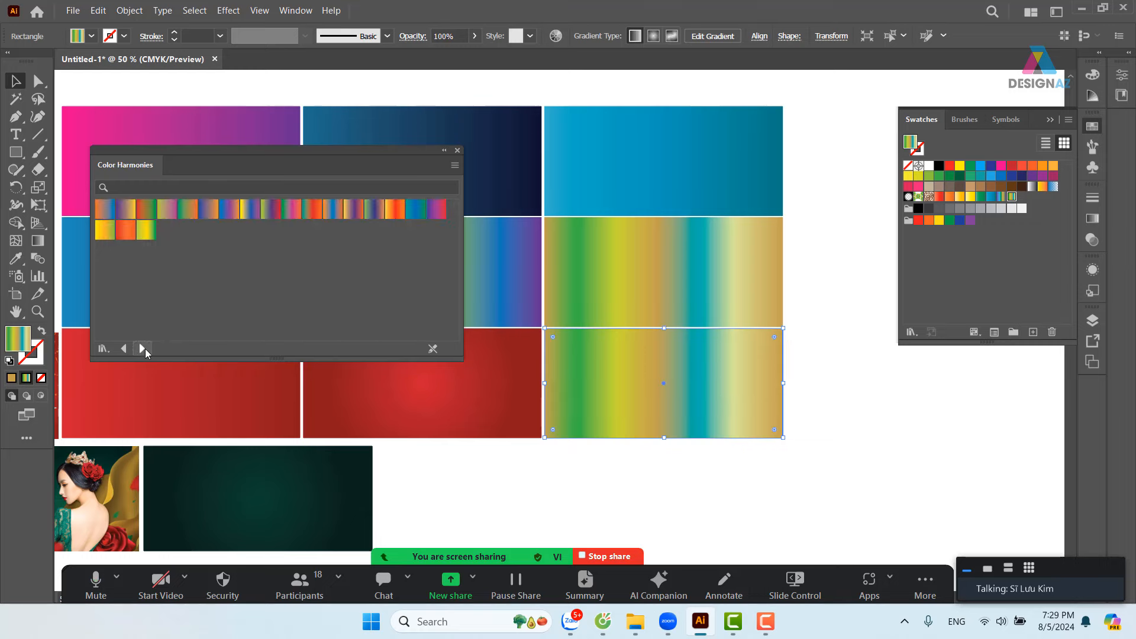
pyautogui.click(142, 349)
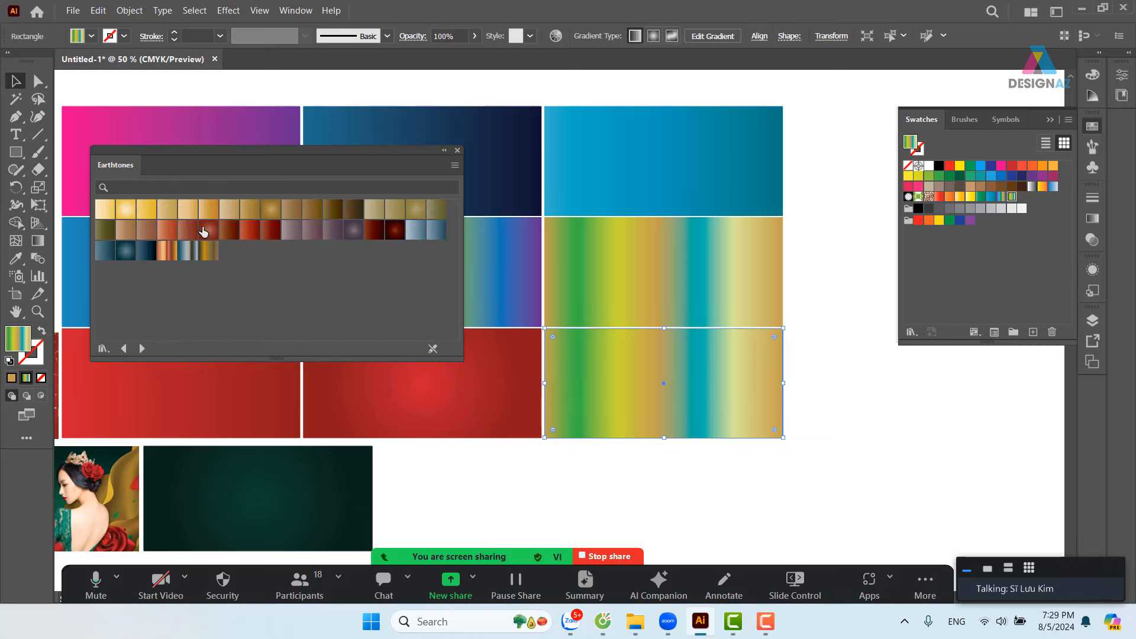
pyautogui.click(395, 231)
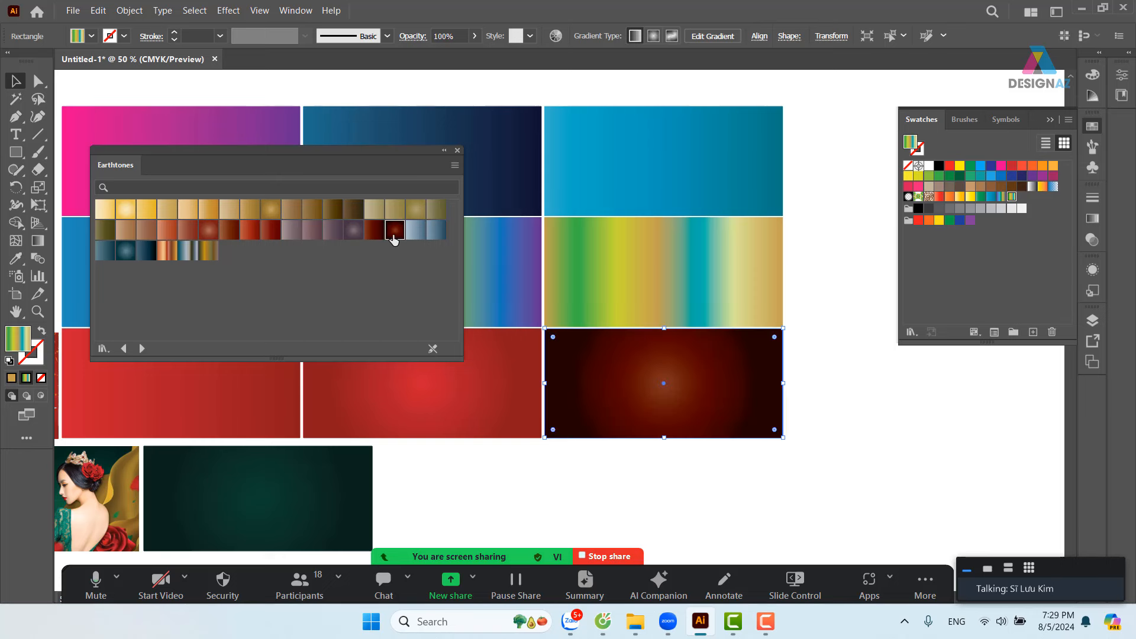
pyautogui.click(831, 403)
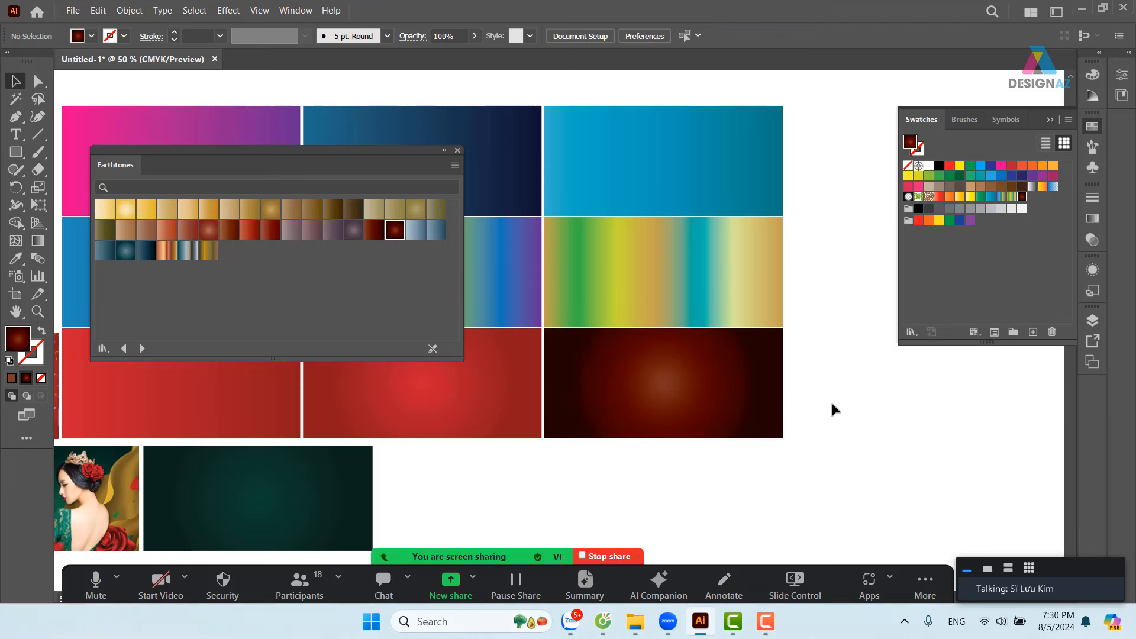
# - Try several Earthtones gradients on the new rectangle, finishing with the pale-to-golden yellow linear one, and close the gradient library
pyautogui.click(685, 375)
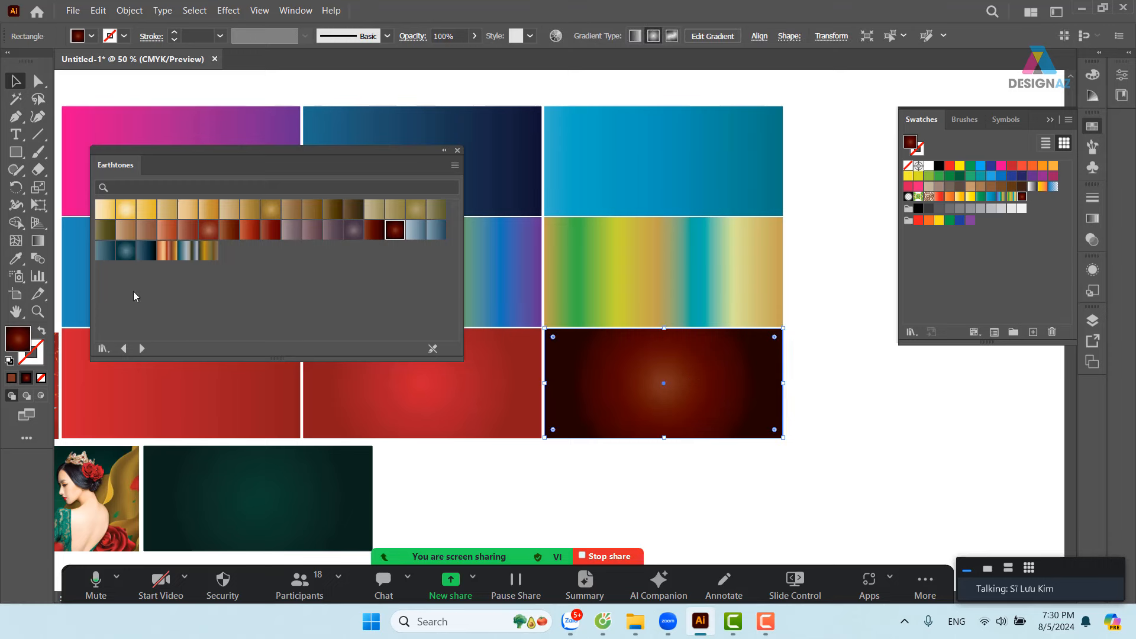
pyautogui.click(127, 253)
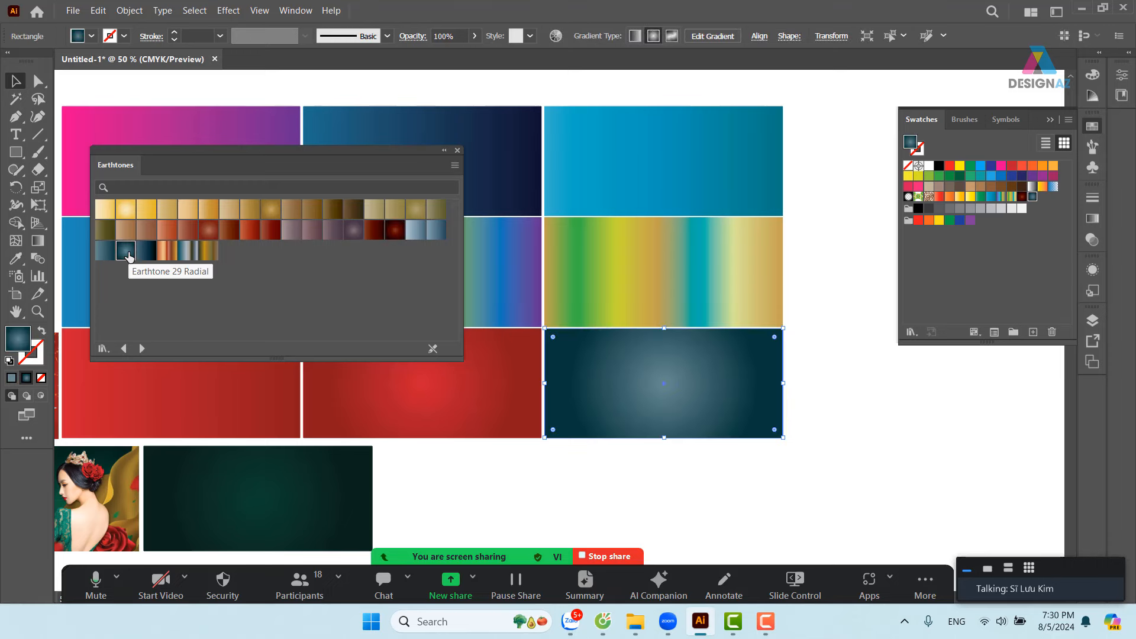
pyautogui.click(104, 251)
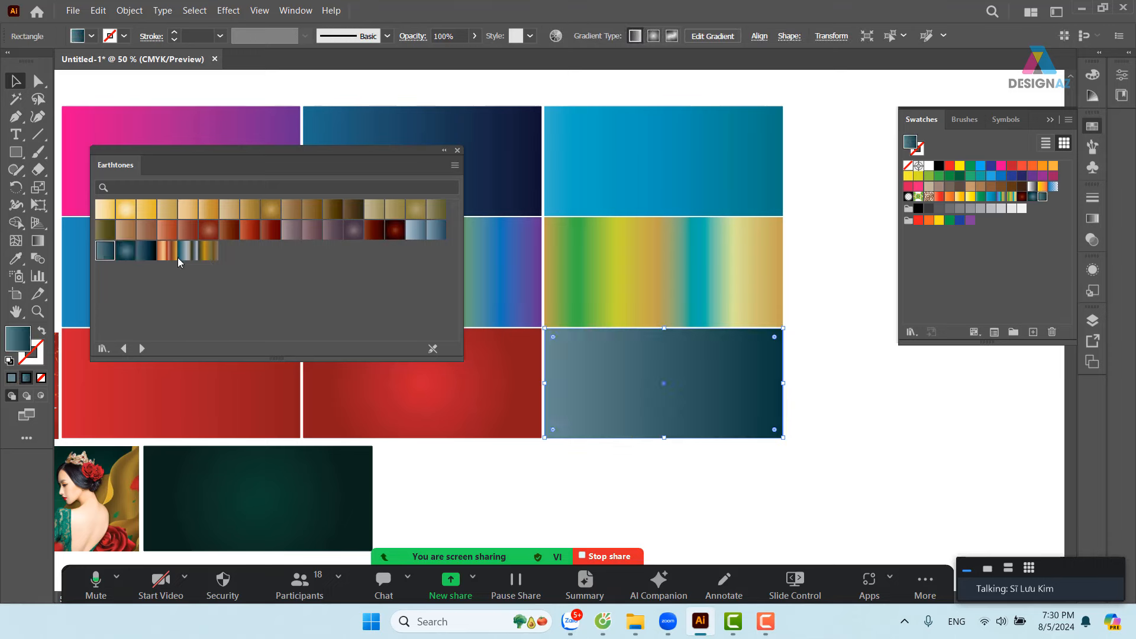
pyautogui.click(209, 253)
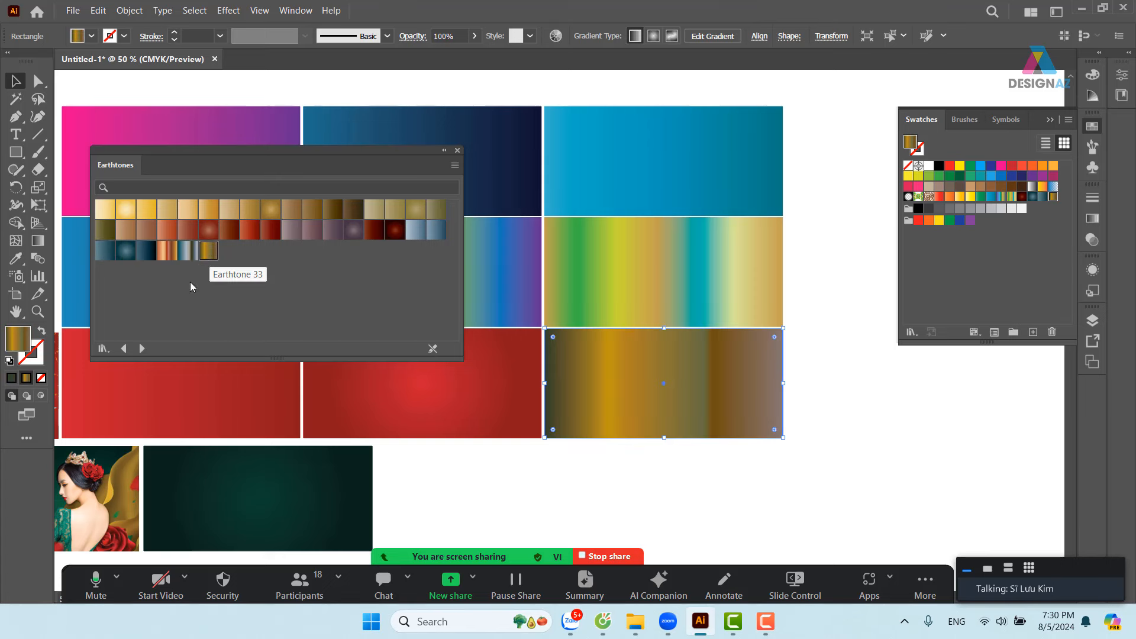
pyautogui.click(141, 349)
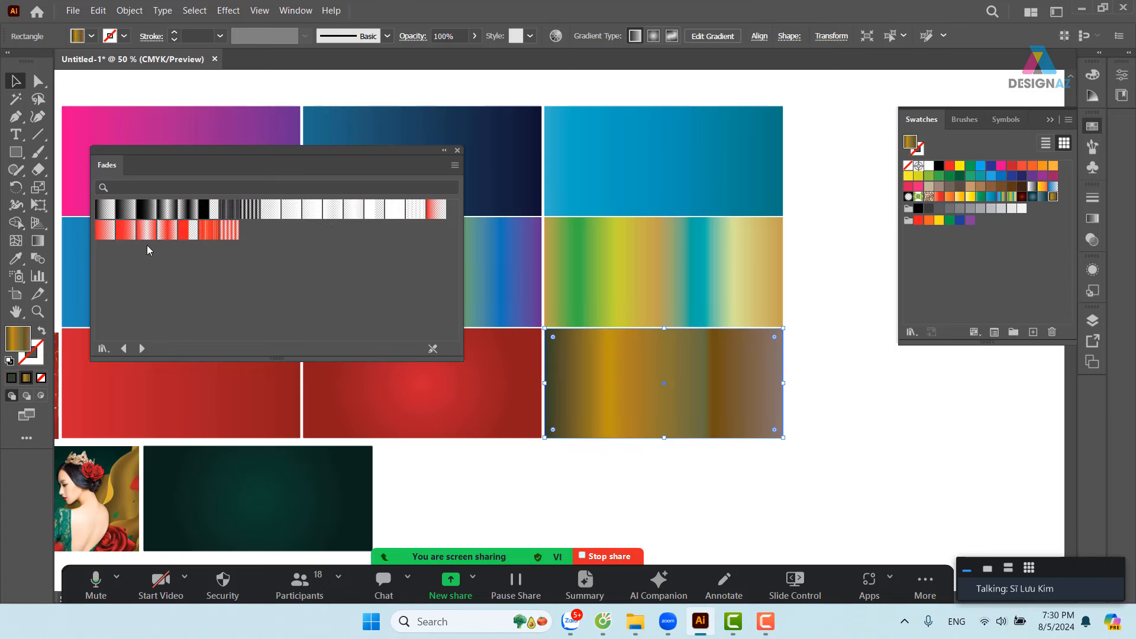
pyautogui.click(123, 349)
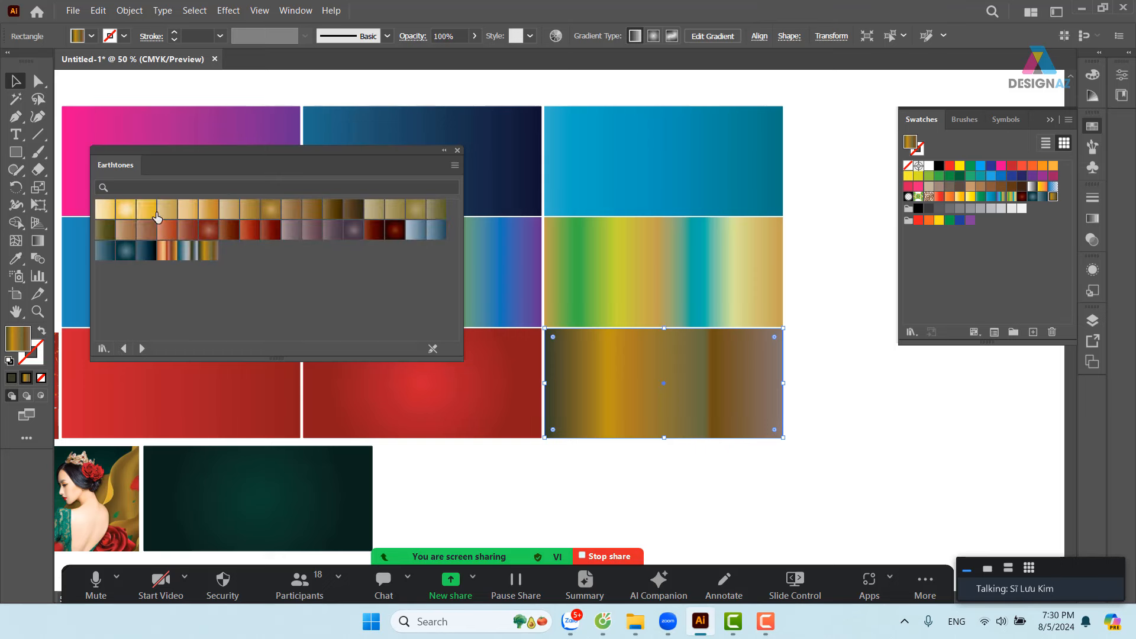
pyautogui.click(146, 209)
pyautogui.click(831, 382)
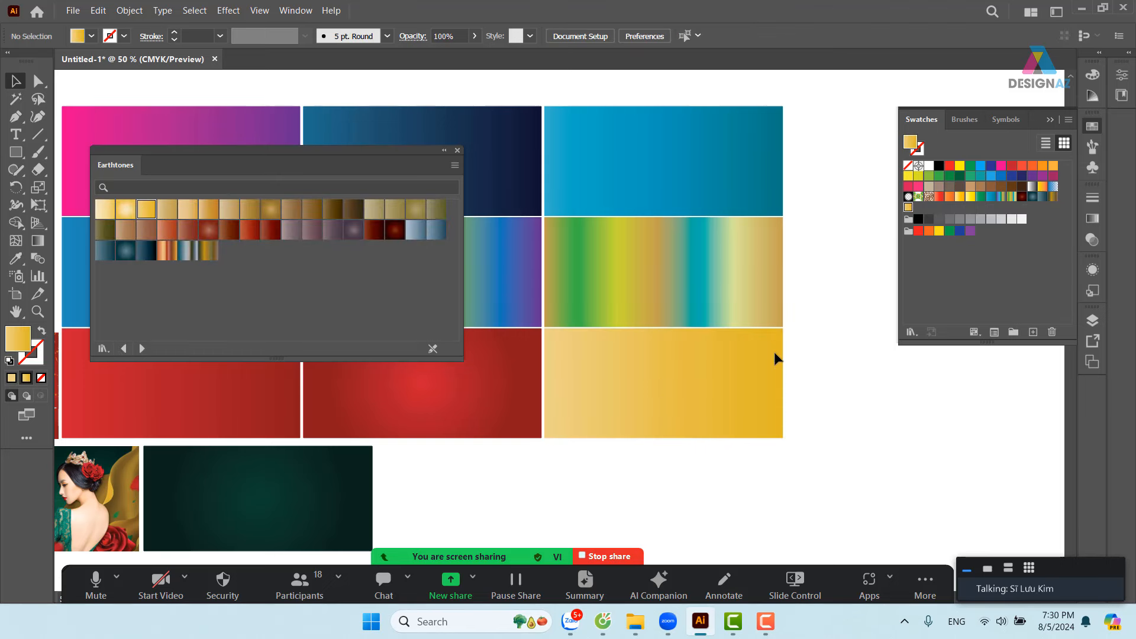
pyautogui.click(459, 151)
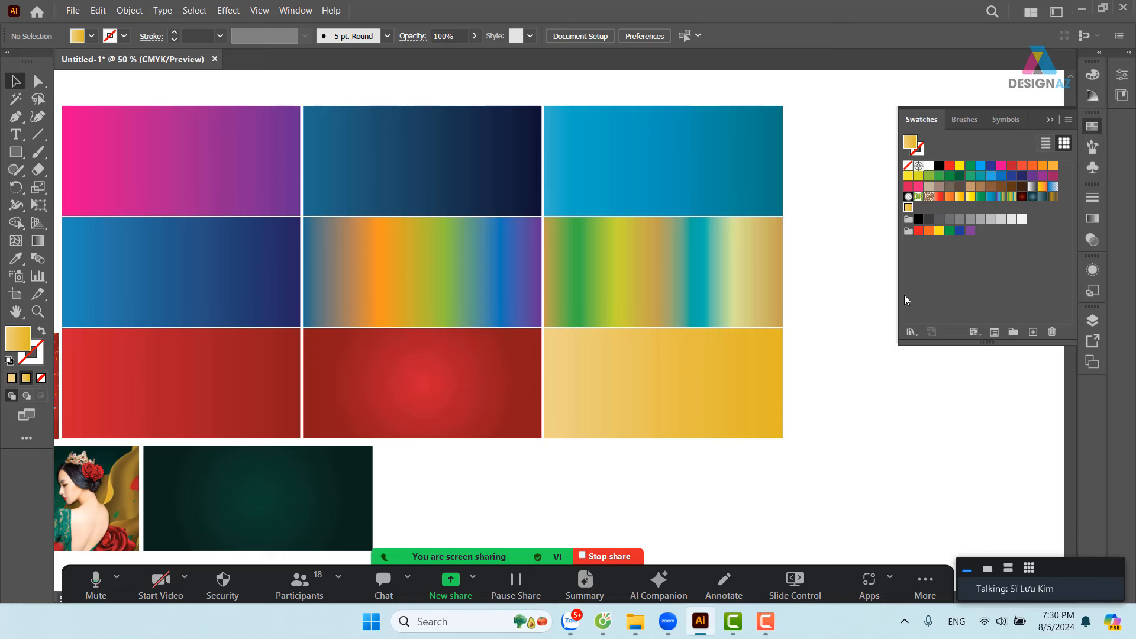
# - Switch to the Cốc Cốc browser and open google.com.vn in a new tab
pyautogui.click(607, 625)
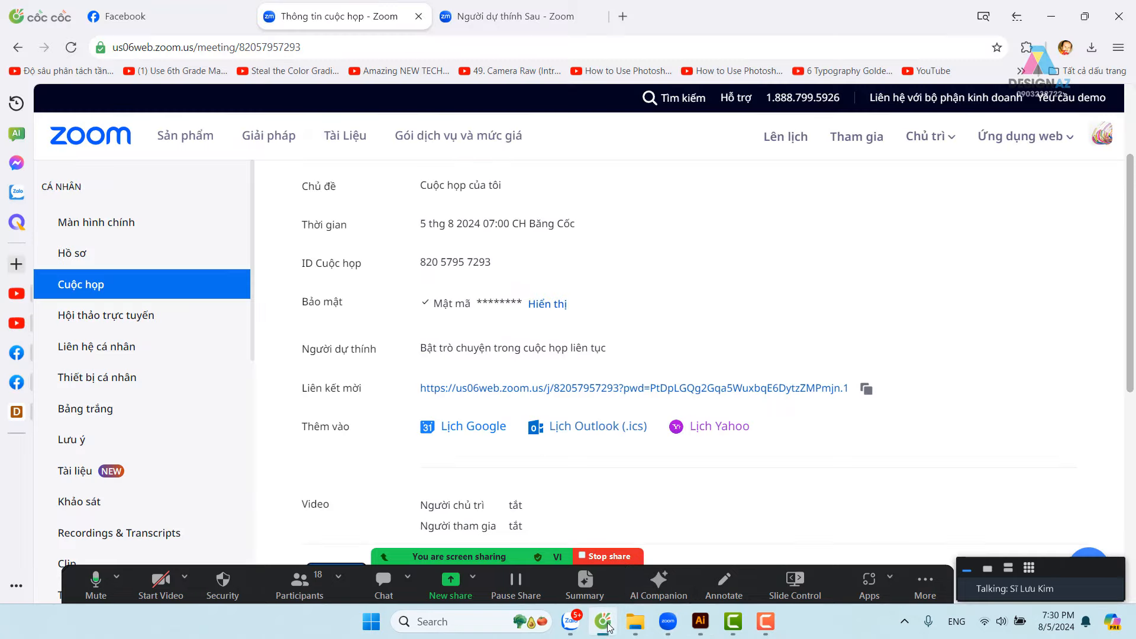
pyautogui.click(623, 16)
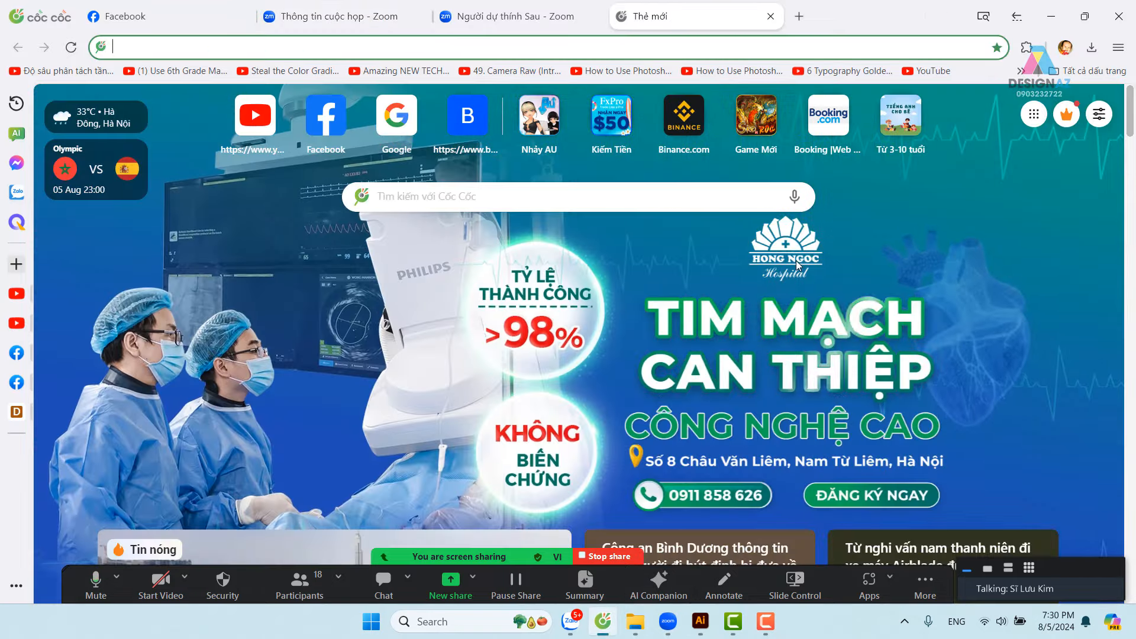
pyautogui.write('google.com.vn')
pyautogui.press('Return')
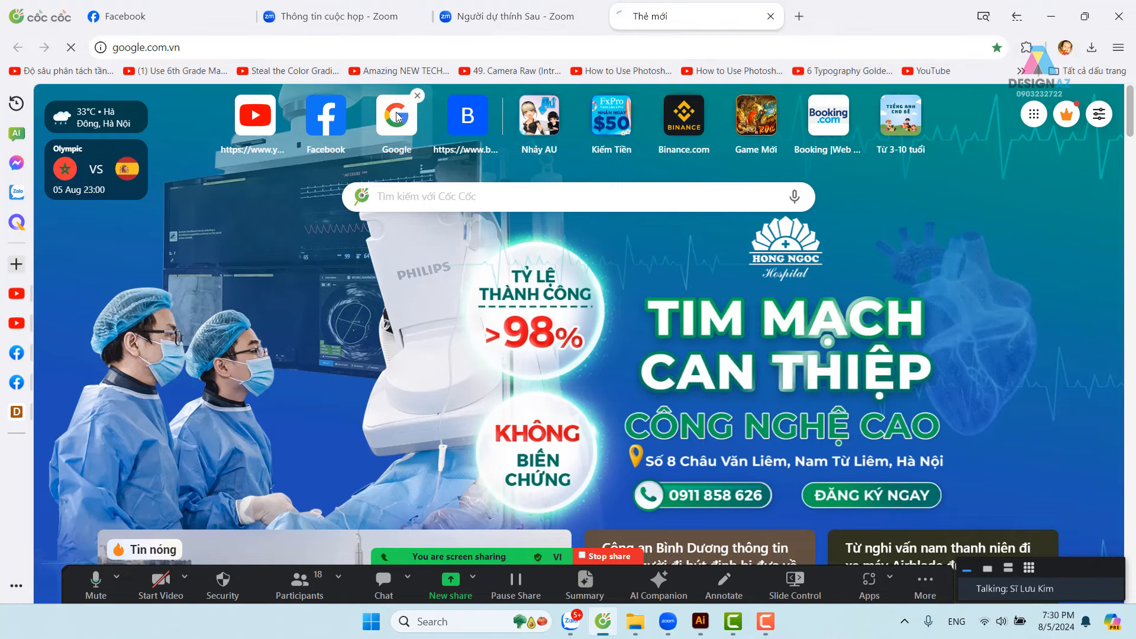
# - Search Google for "gradient vector"
pyautogui.click(479, 288)
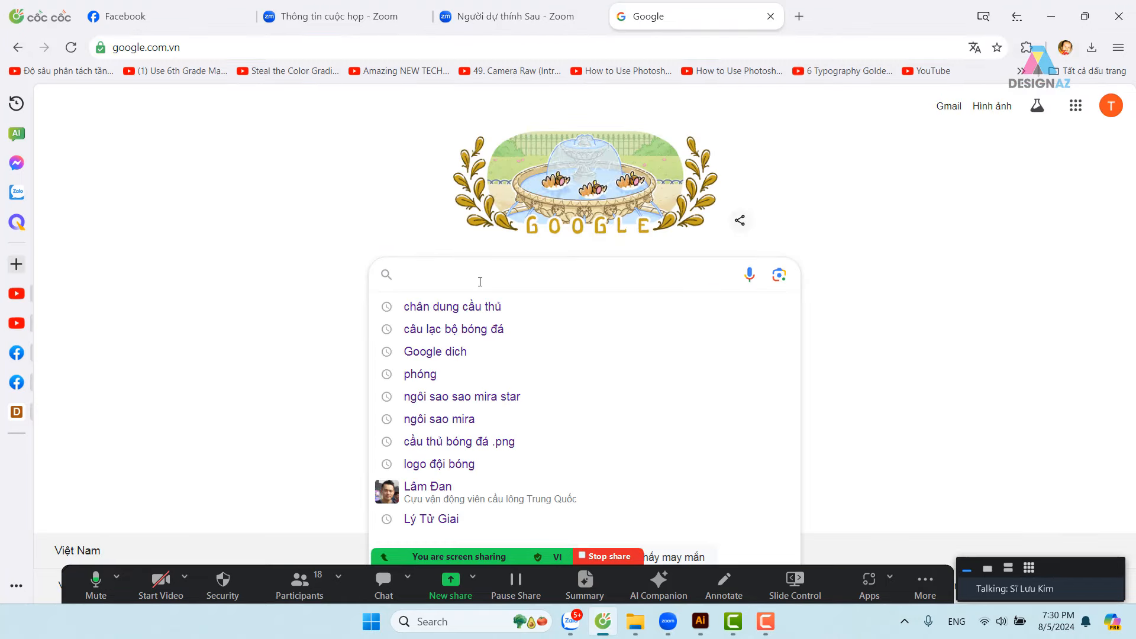
pyautogui.write('g')
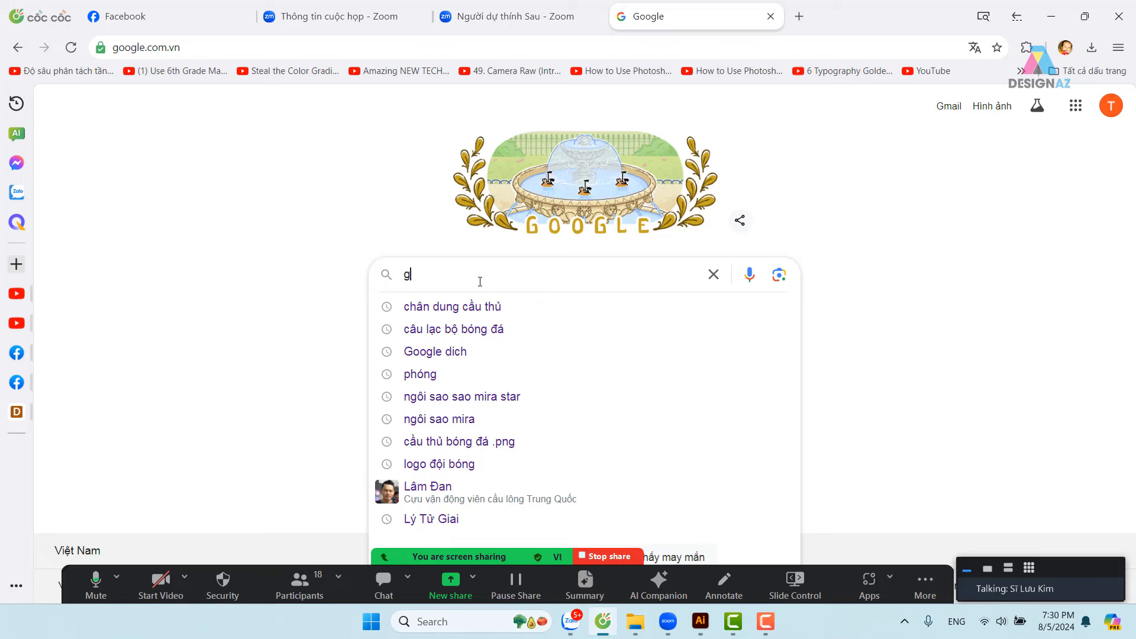
pyautogui.write('radi')
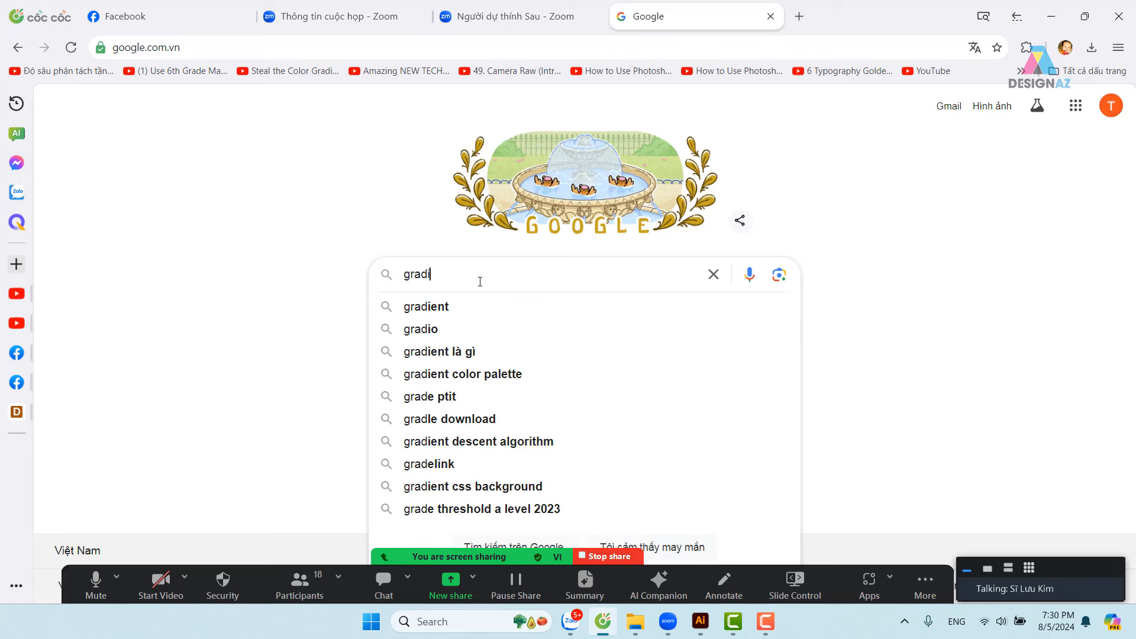
pyautogui.write('en v')
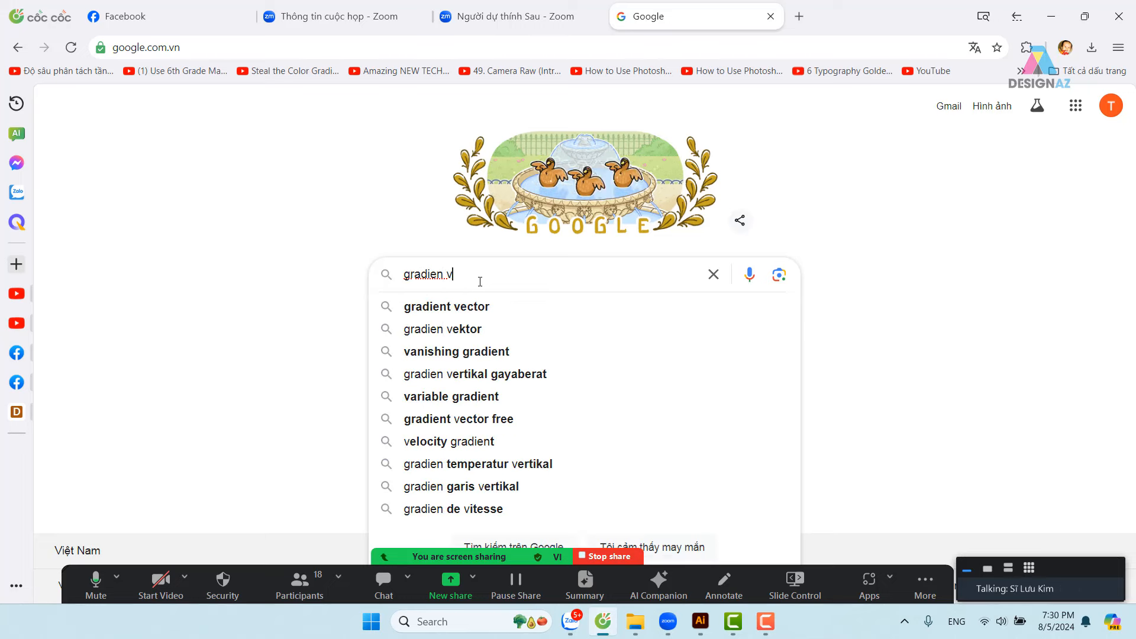
pyautogui.click(466, 308)
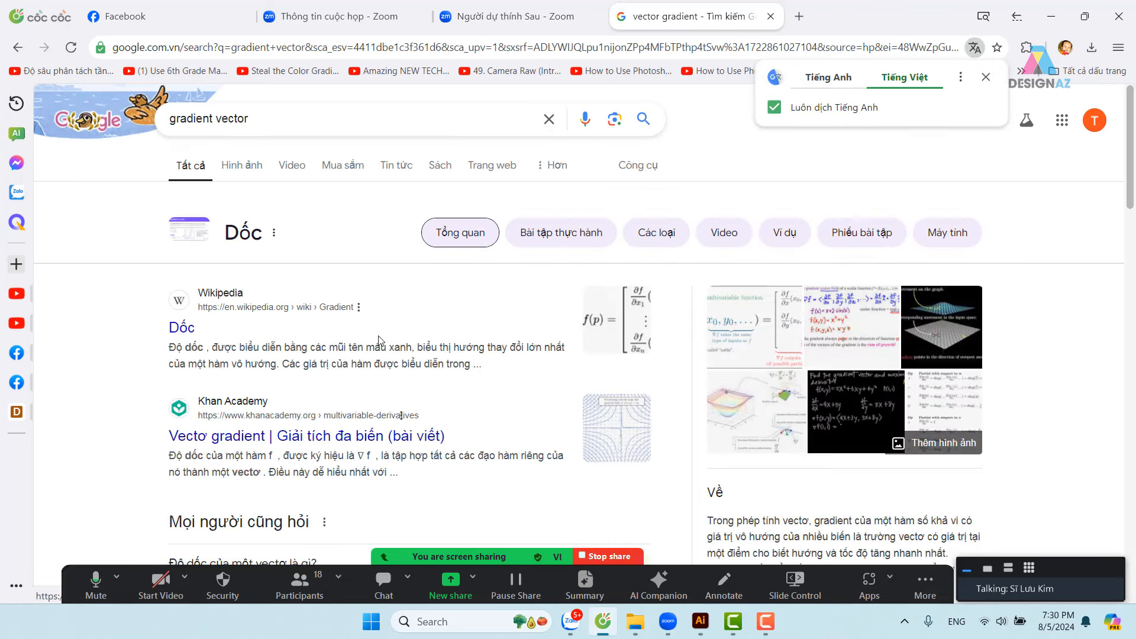
# - Open the Freepik gradient images page from the search results
pyautogui.scroll(-6, 380, 343)
pyautogui.scroll(-3, 381, 343)
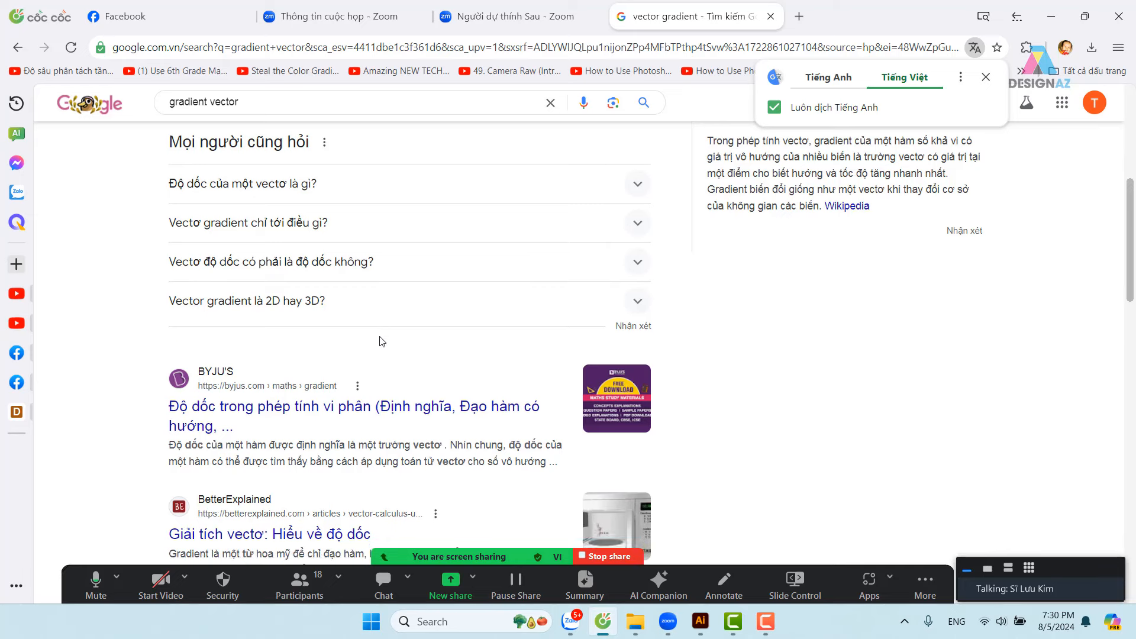
pyautogui.scroll(-3, 382, 342)
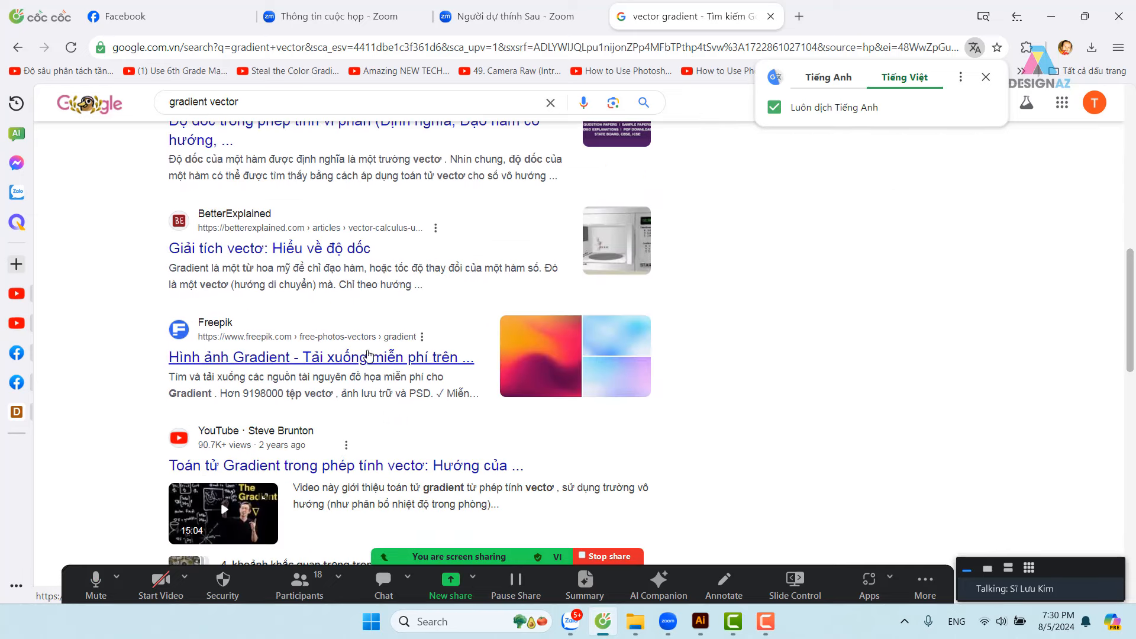
pyautogui.click(364, 366)
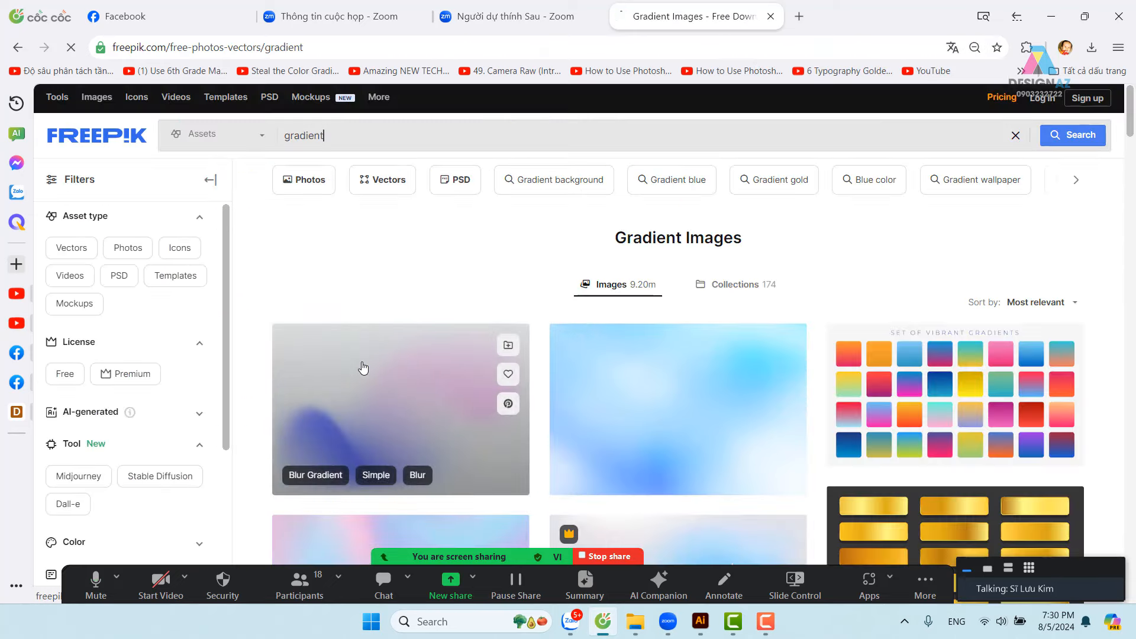
# - Browse the Freepik gradient images, open the "Set of Vibrant Gradients" vector and download it for free
pyautogui.scroll(-5, 647, 368)
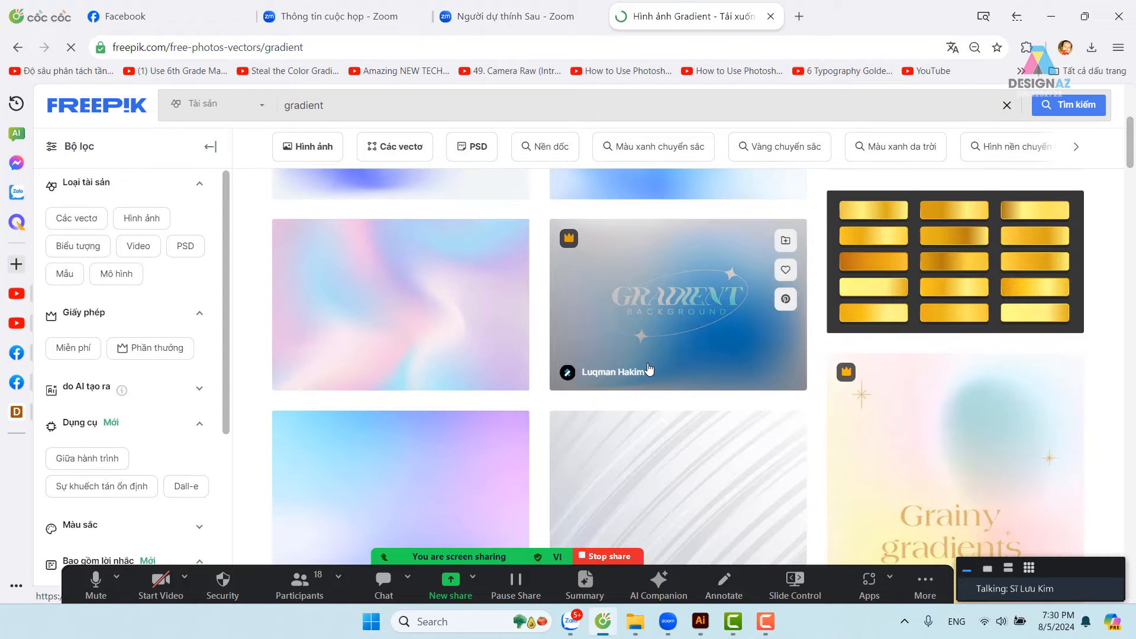
pyautogui.scroll(-10, 650, 369)
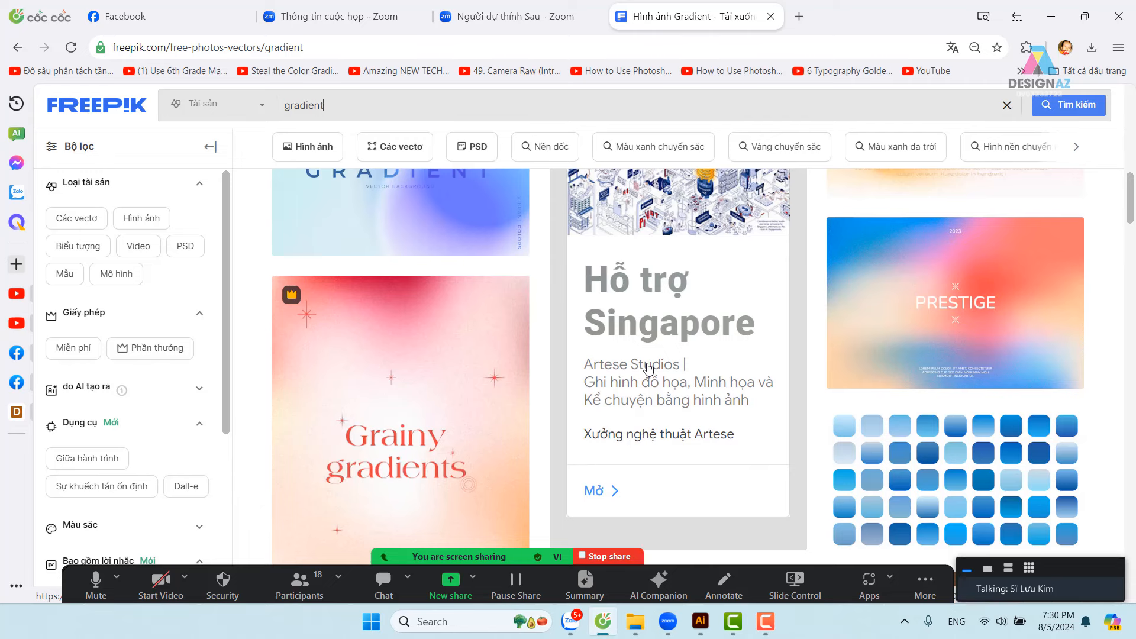
pyautogui.scroll(-9, 648, 368)
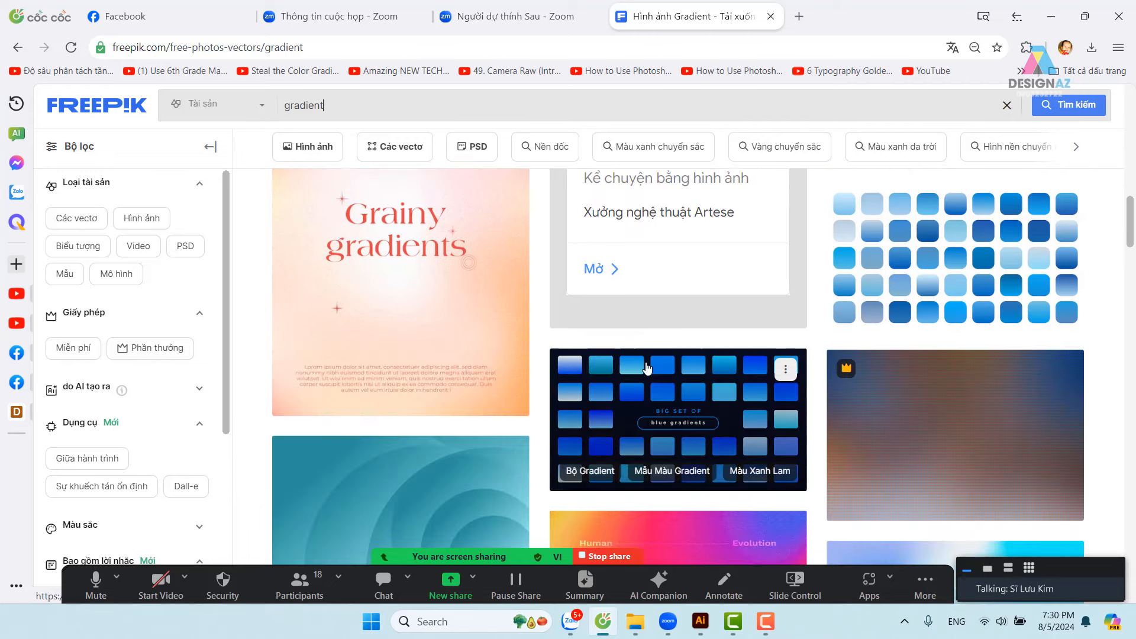
pyautogui.scroll(9, 643, 371)
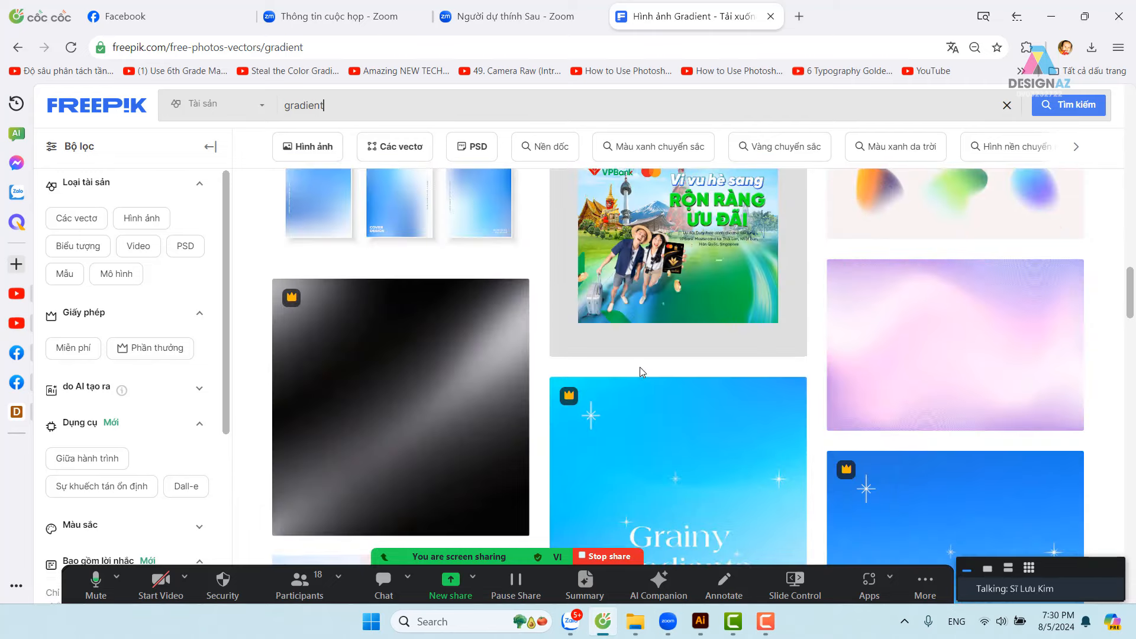
pyautogui.scroll(-8, 642, 371)
pyautogui.scroll(15, 640, 371)
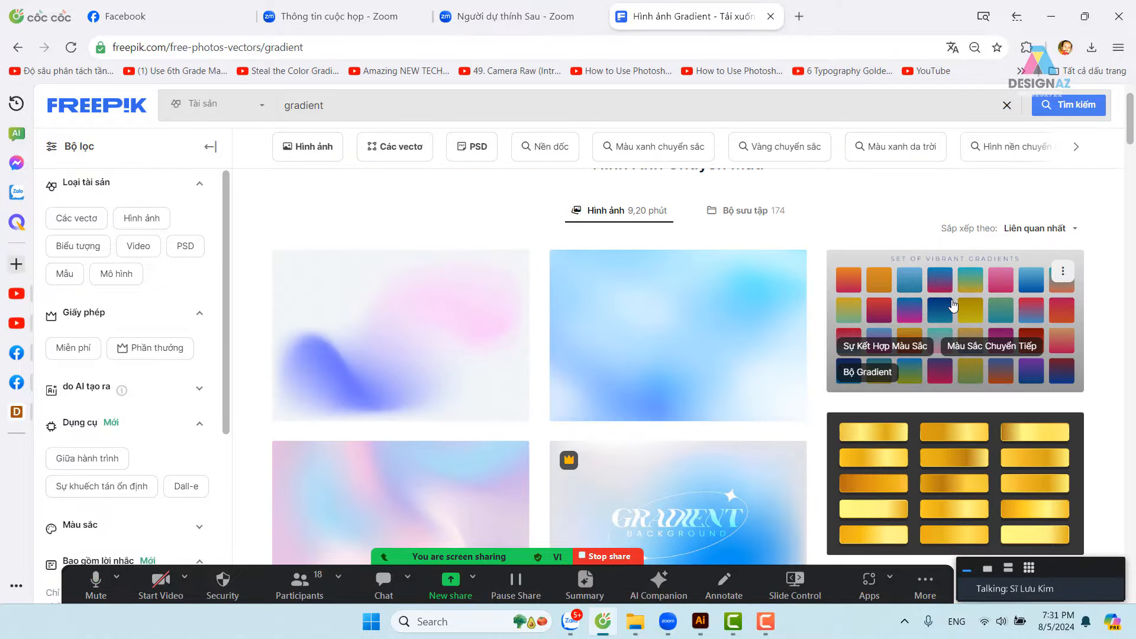
pyautogui.click(953, 305)
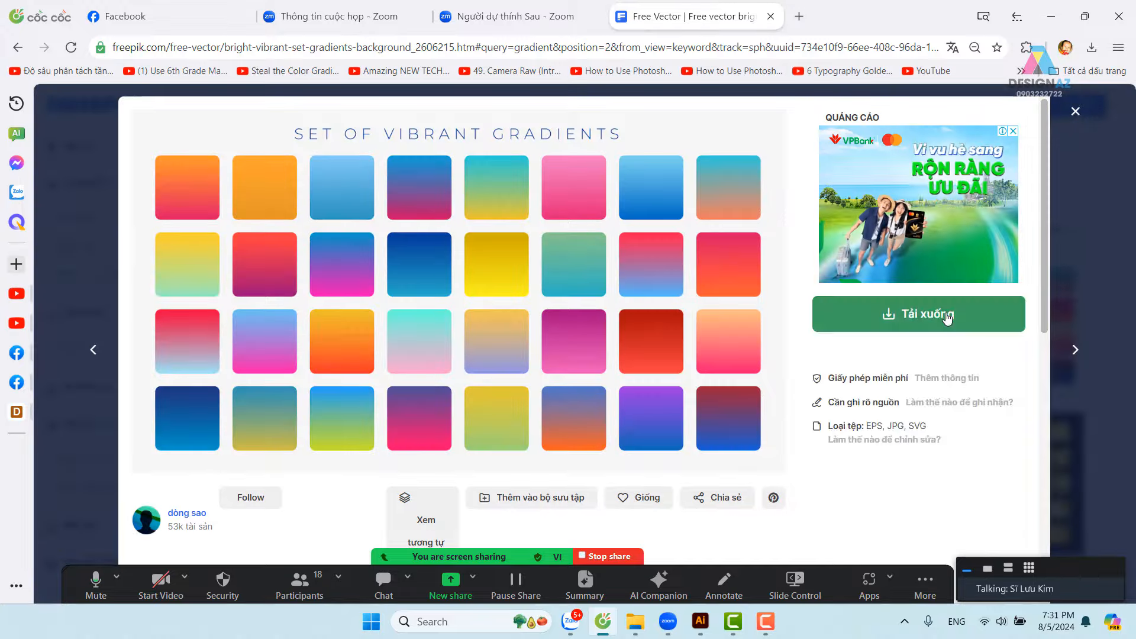
pyautogui.click(945, 314)
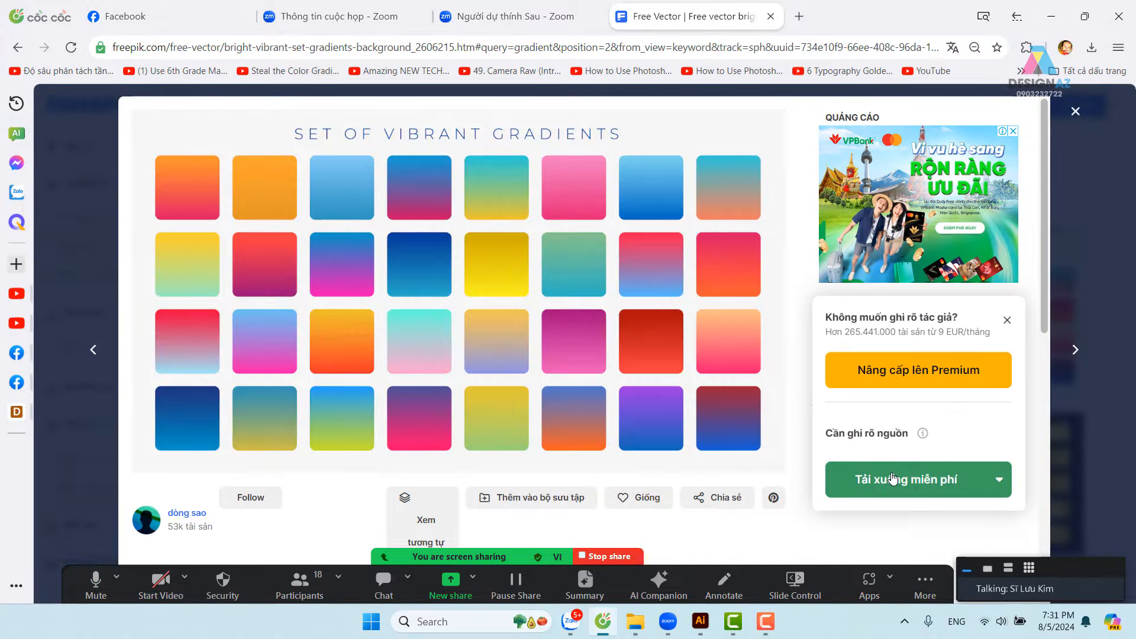
pyautogui.click(894, 478)
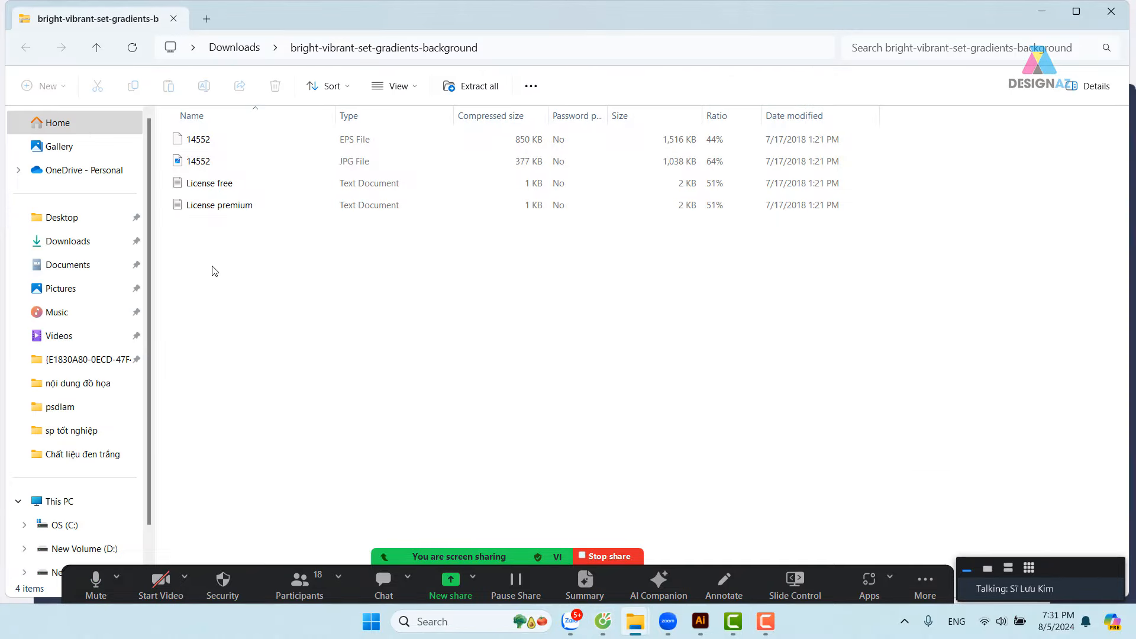
# - Try to open the EPS file 14552 directly from inside the downloaded archive
pyautogui.doubleClick(183, 140)
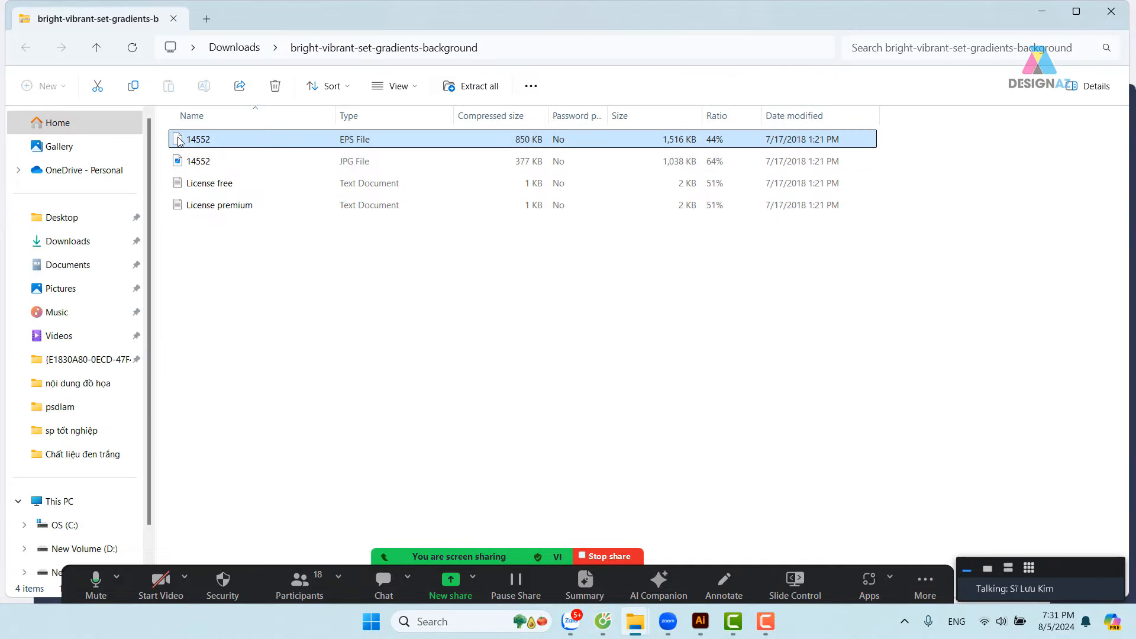
pyautogui.click(757, 239)
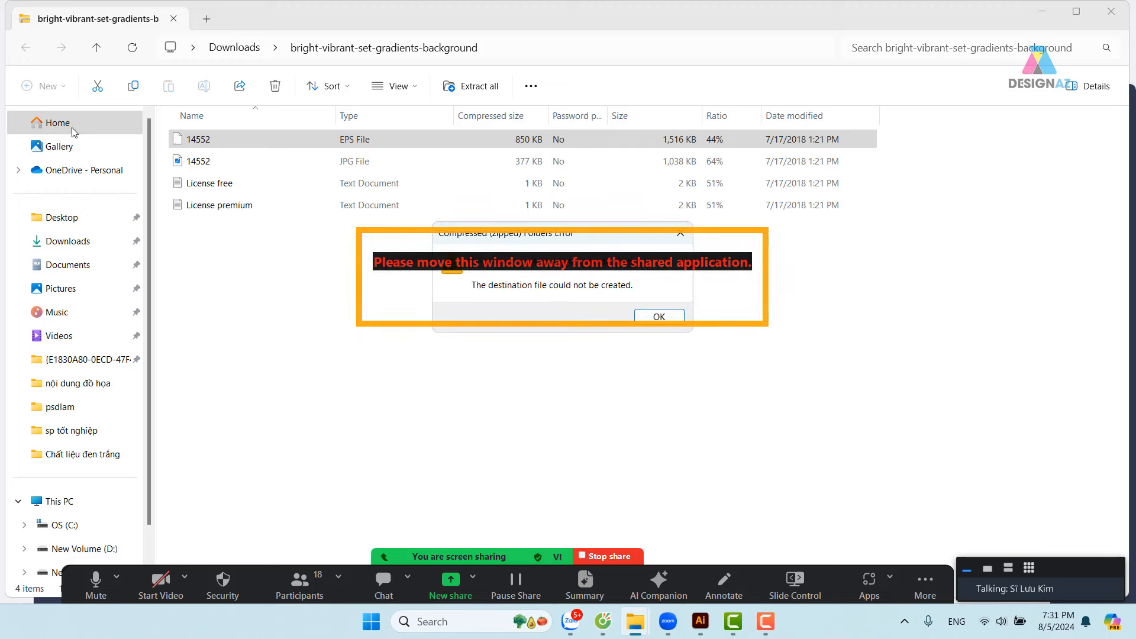
pyautogui.click(658, 316)
# - Extract the bright-vibrant-set-gradients-background archive into a folder of the same name in Downloads
pyautogui.click(249, 49)
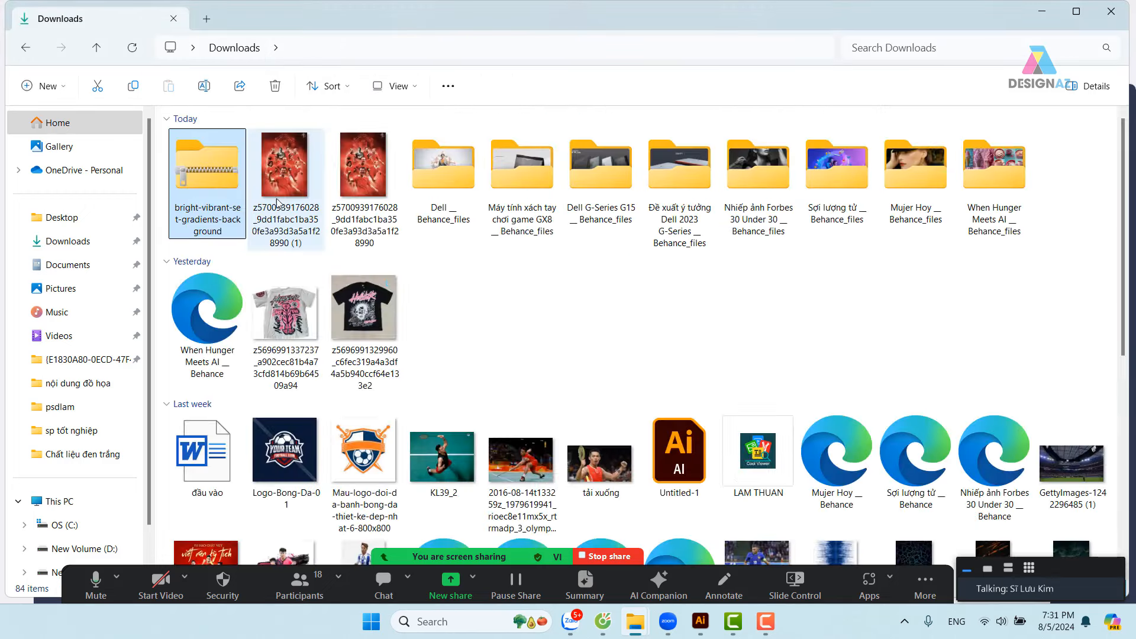
pyautogui.rightClick(229, 185)
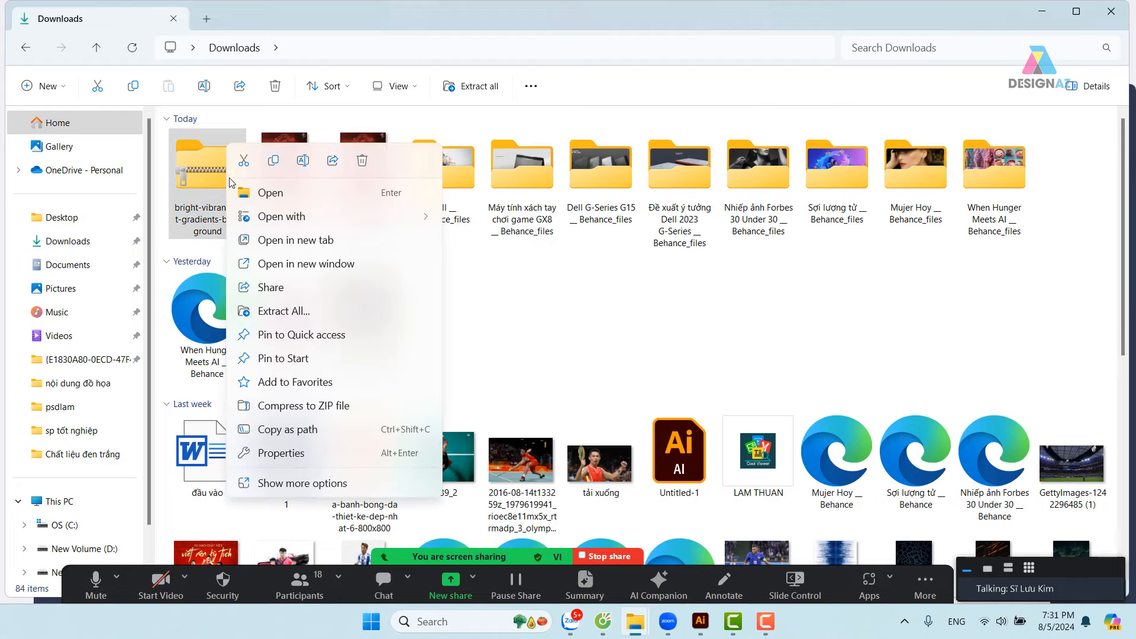
pyautogui.click(305, 483)
pyautogui.click(313, 317)
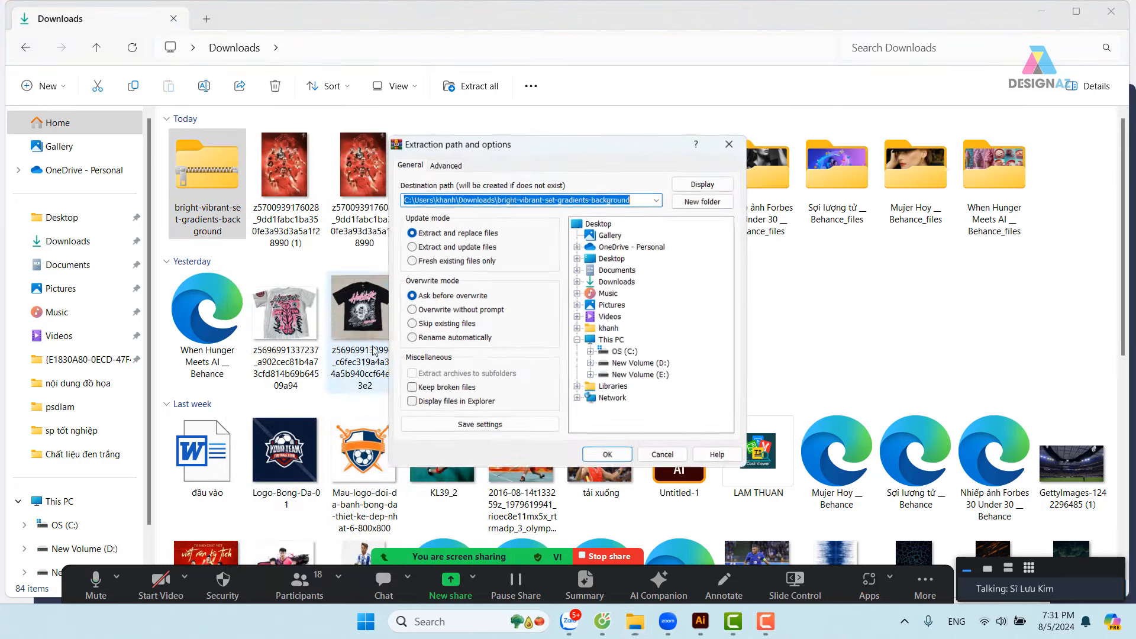
pyautogui.click(619, 454)
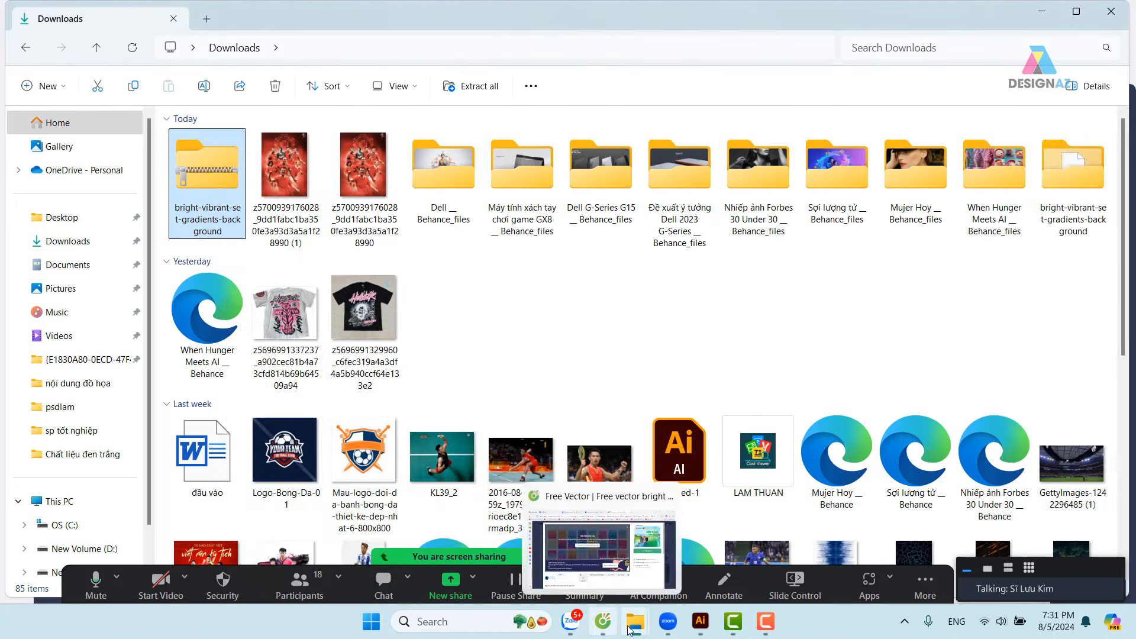
# - Switch to Illustrator and open the EPS file 14552 from the extracted bright-vibrant-set-gradients-background folder in Downloads
pyautogui.click(699, 627)
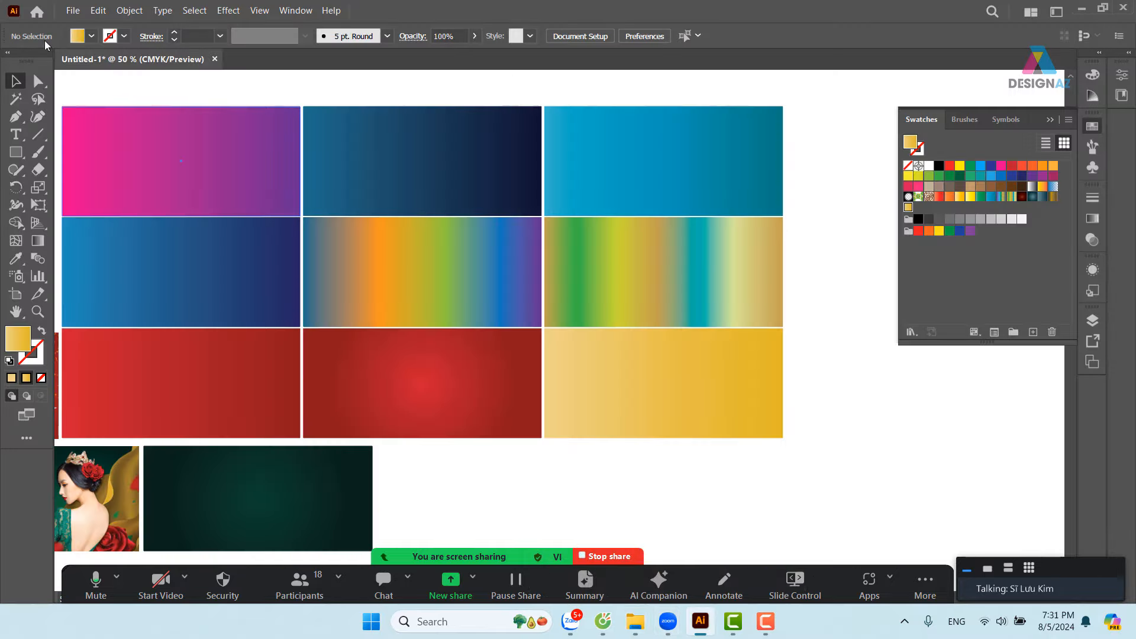
pyautogui.click(70, 11)
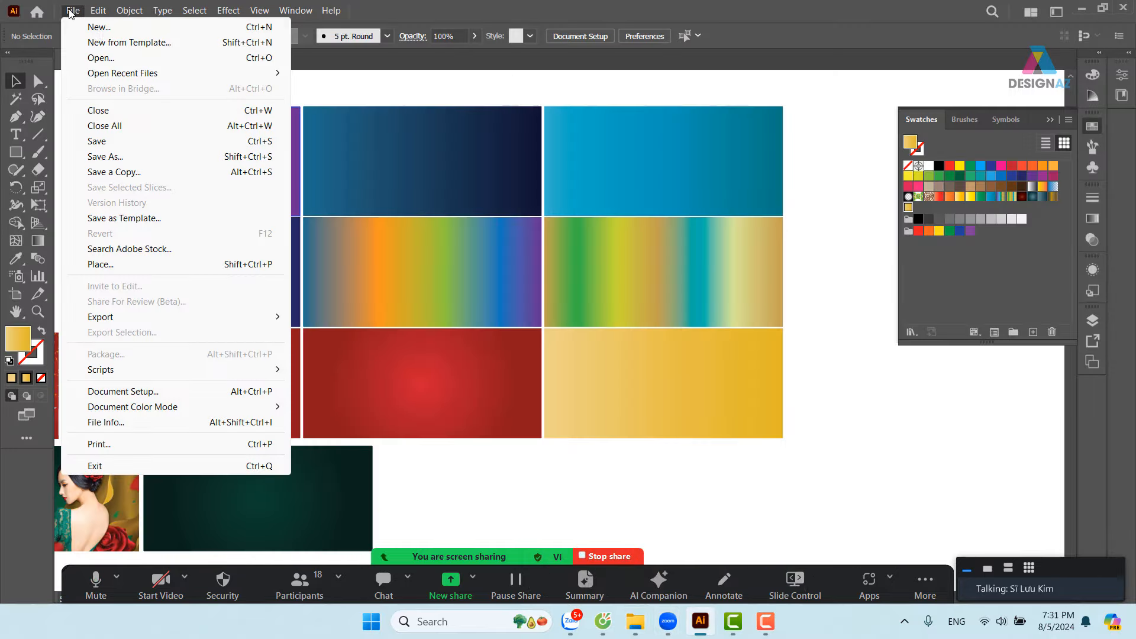
pyautogui.click(134, 58)
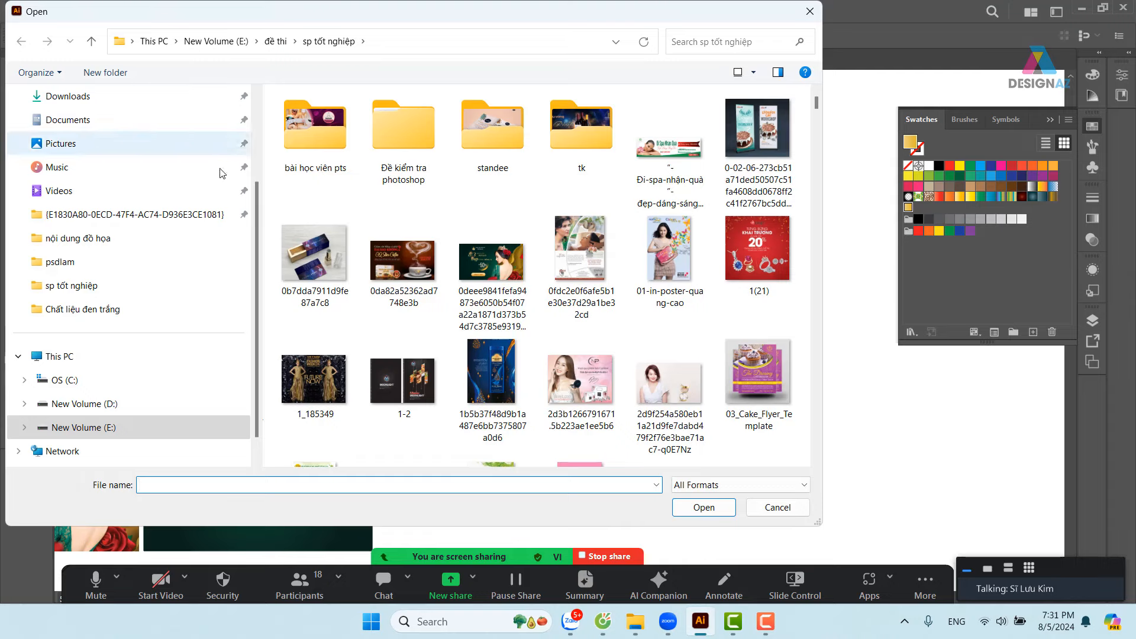
pyautogui.scroll(2, 166, 221)
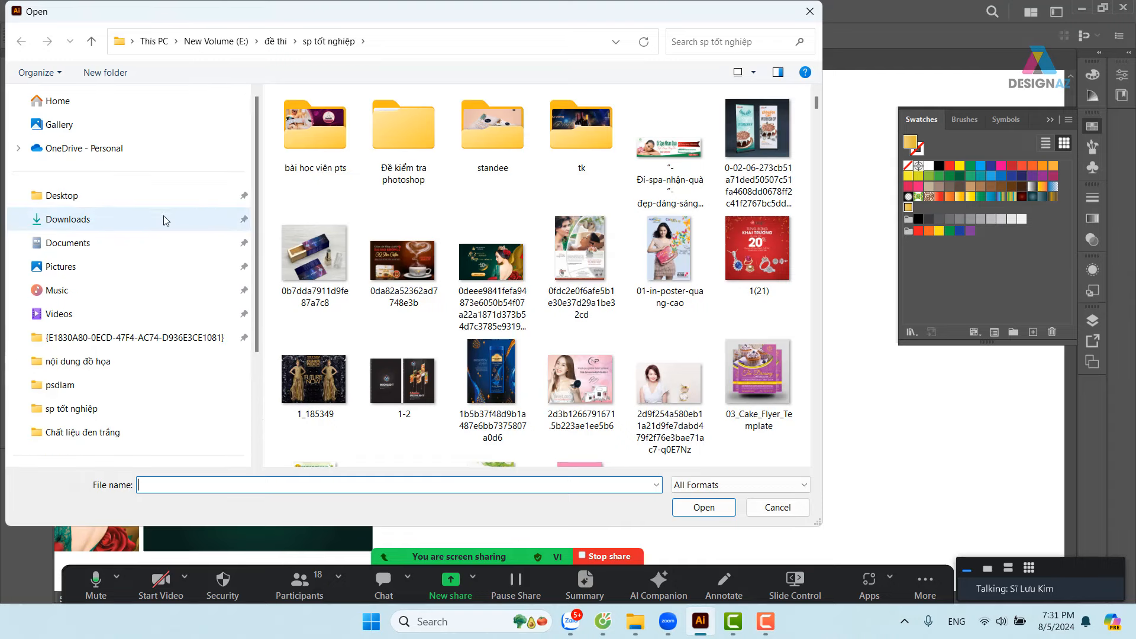
pyautogui.click(115, 228)
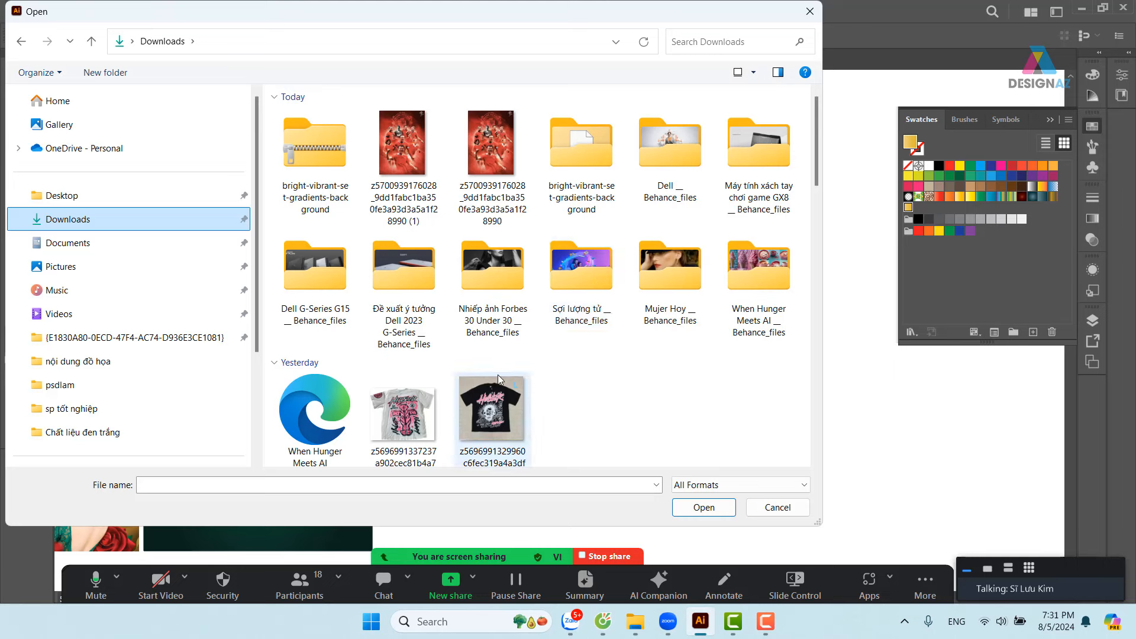
pyautogui.click(582, 154)
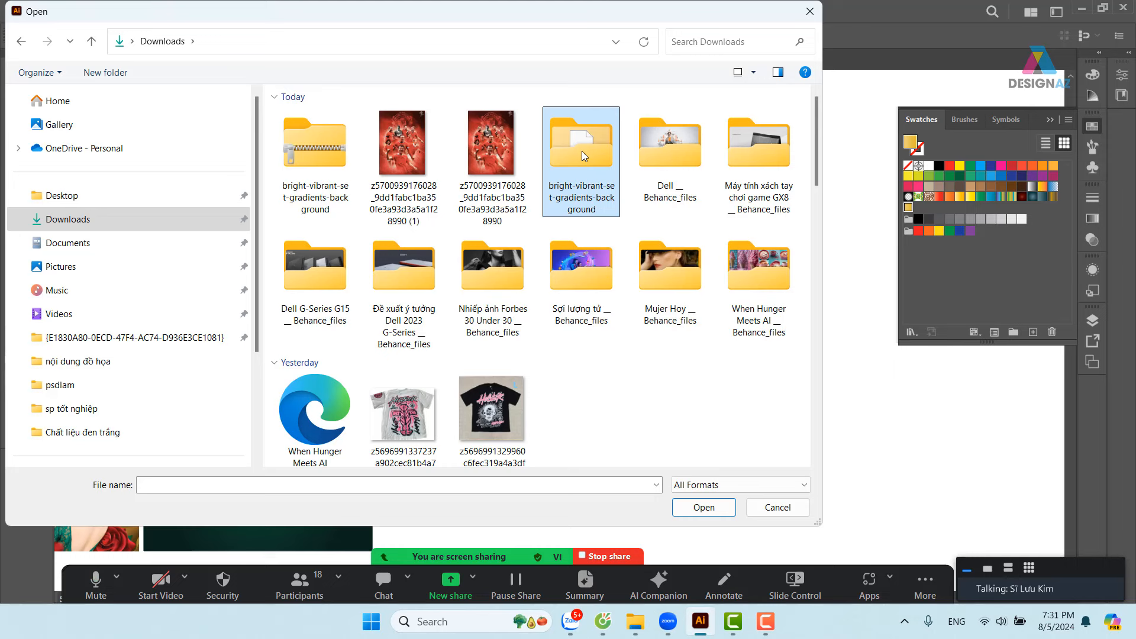
pyautogui.doubleClick(581, 152)
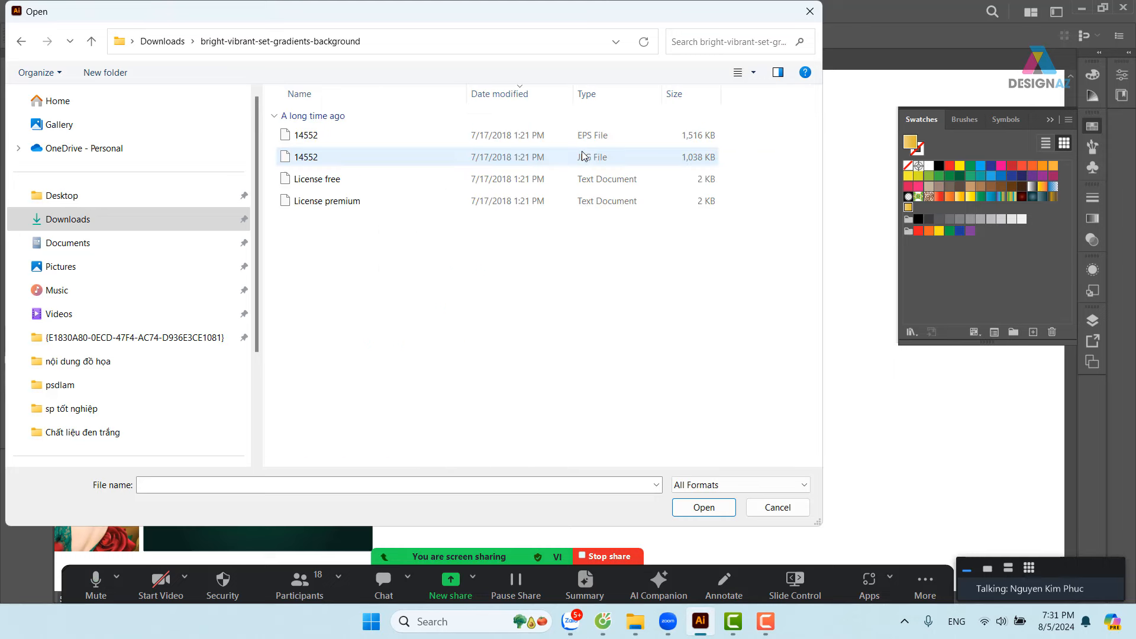
pyautogui.click(315, 137)
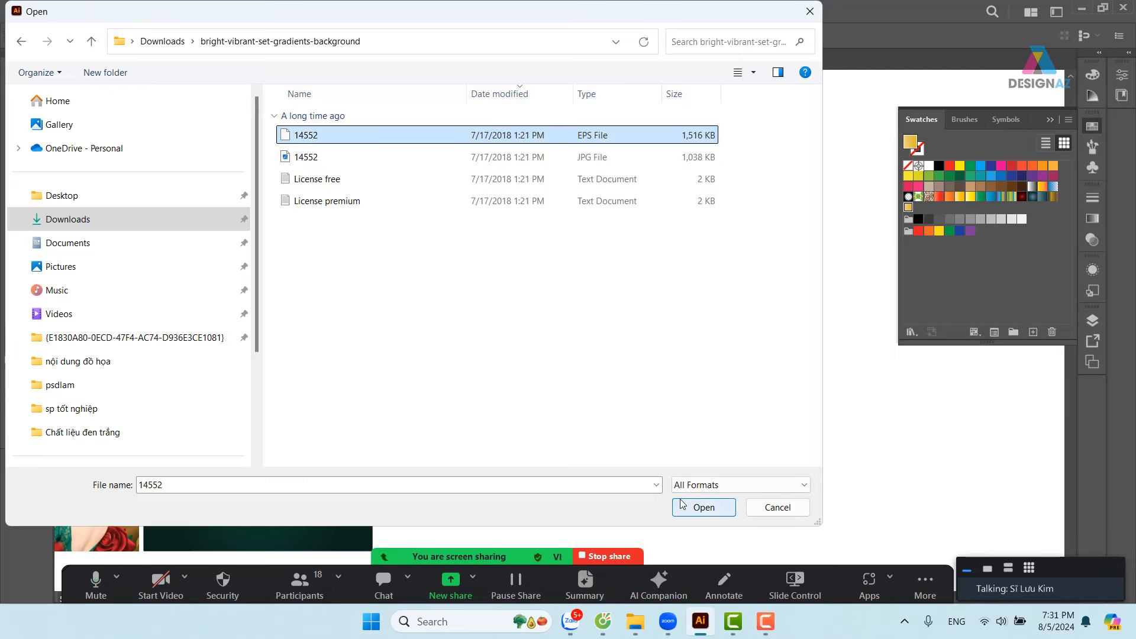
pyautogui.click(711, 510)
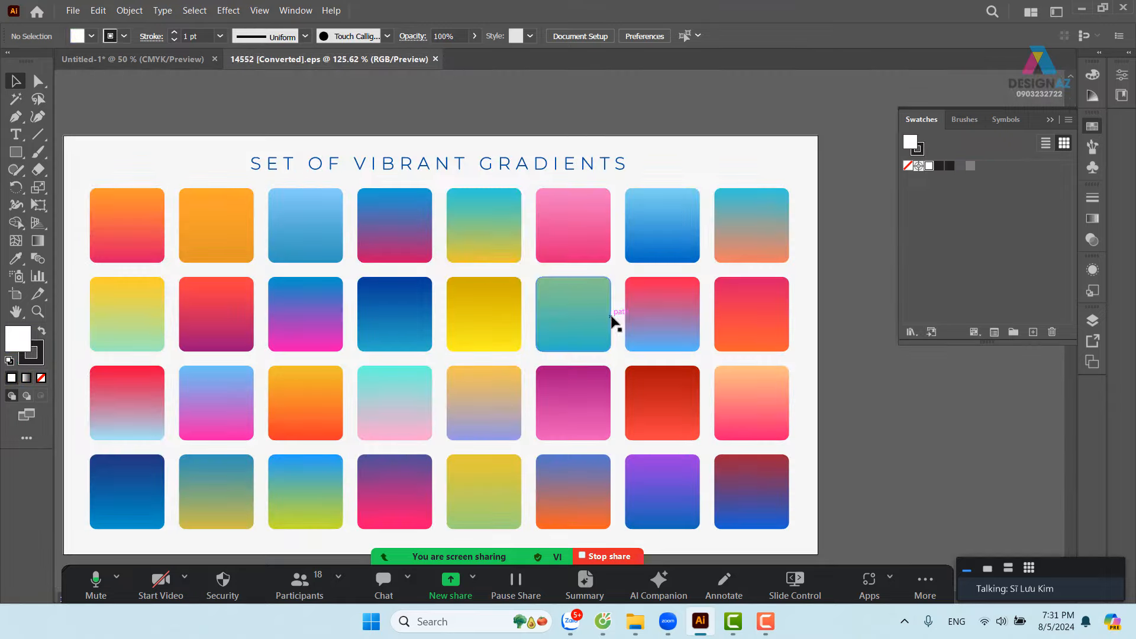
# - Ungroup the Set of Vibrant Gradients artwork and deselect it
pyautogui.click(499, 226)
pyautogui.rightClick(723, 225)
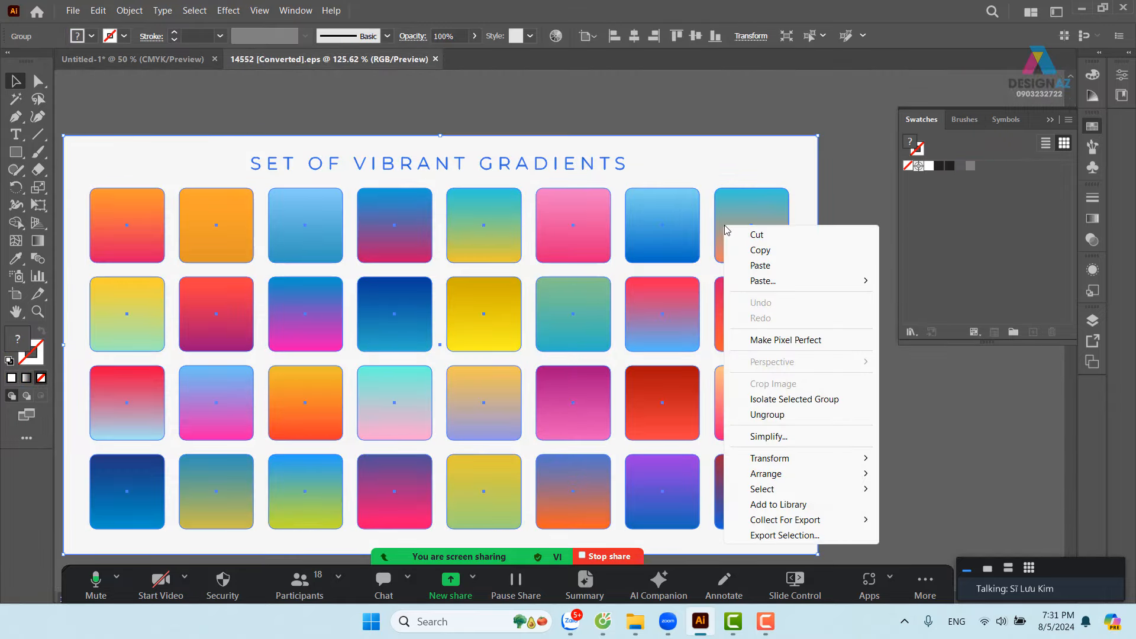
pyautogui.click(769, 418)
pyautogui.click(959, 462)
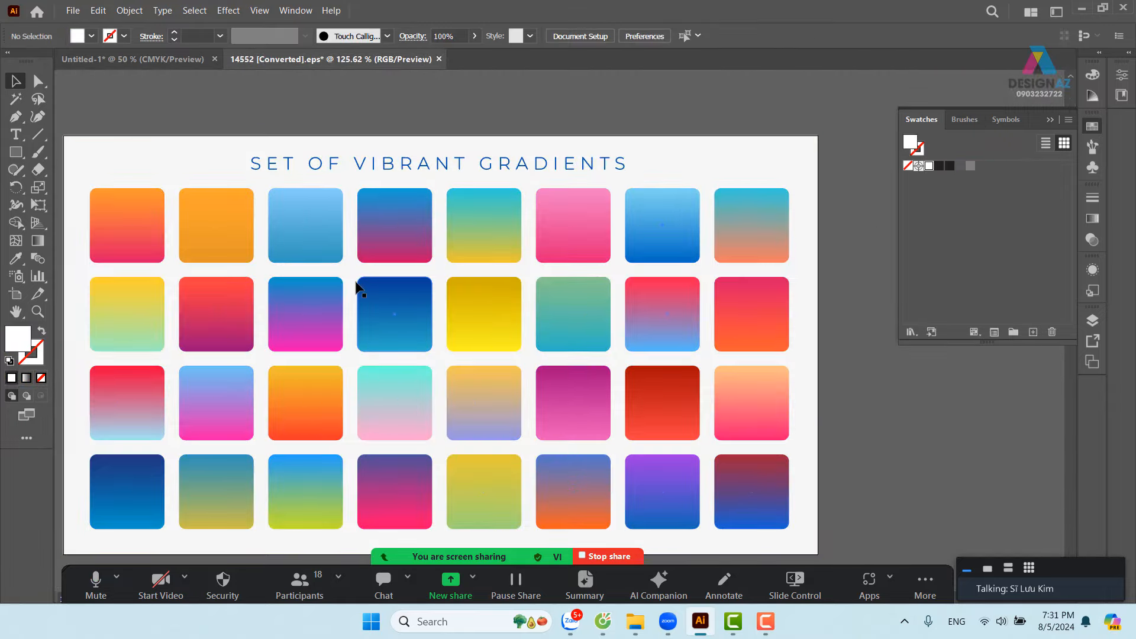
# - Copy the first orange-to-pink rounded square into the Untitled-1 document and place it just right of the yellow gradient rectangle
pyautogui.hscroll(-3, 296, 305)
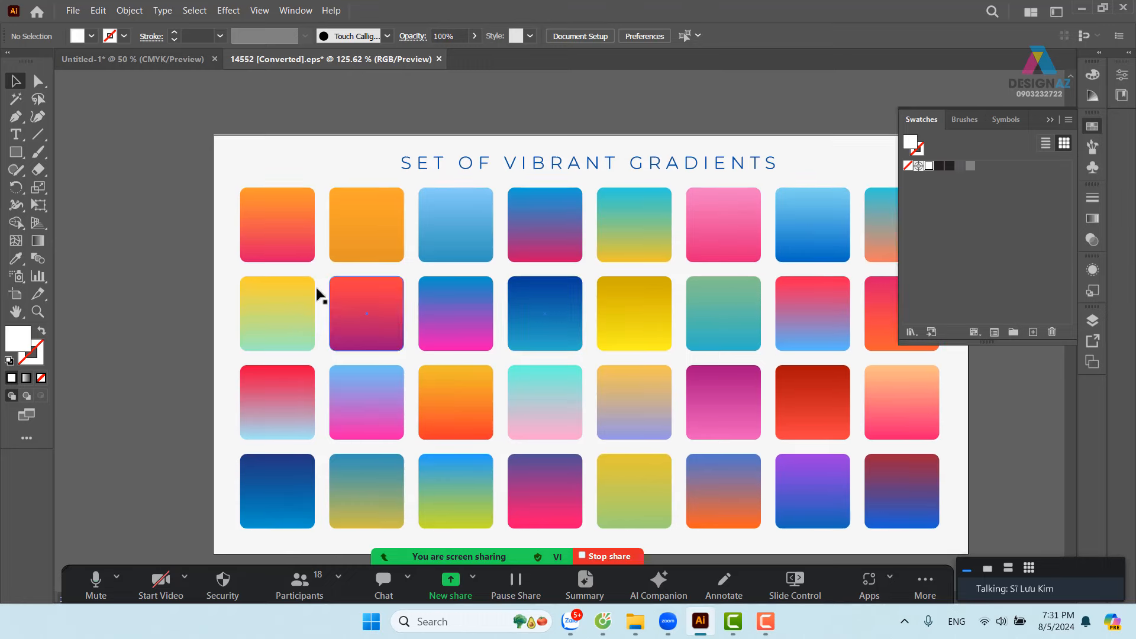
pyautogui.click(267, 233)
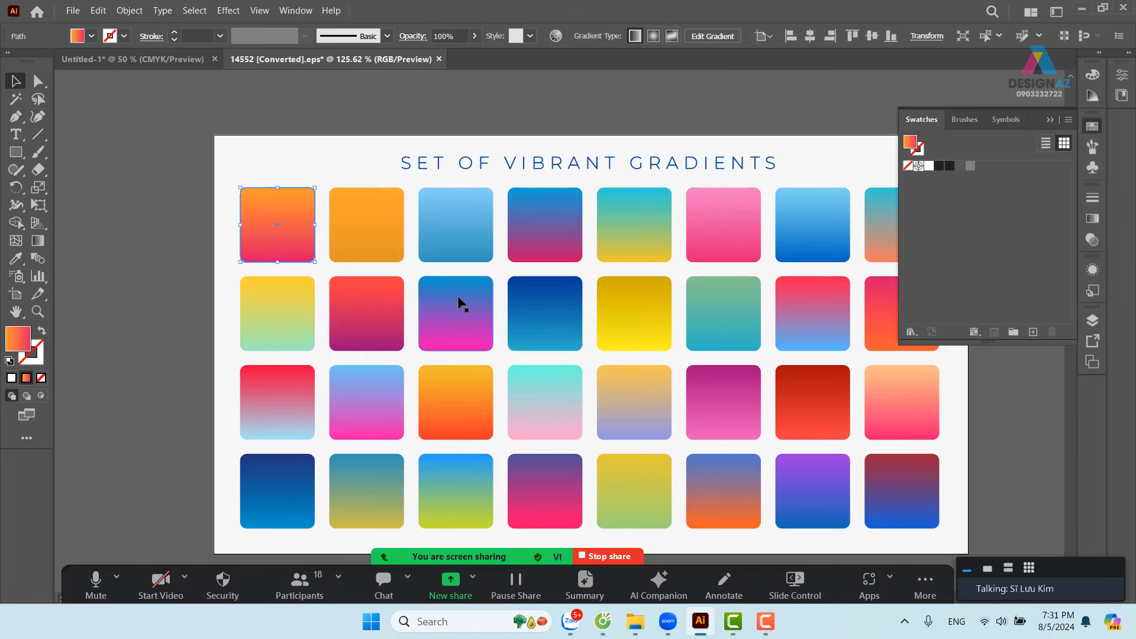
pyautogui.click(202, 60)
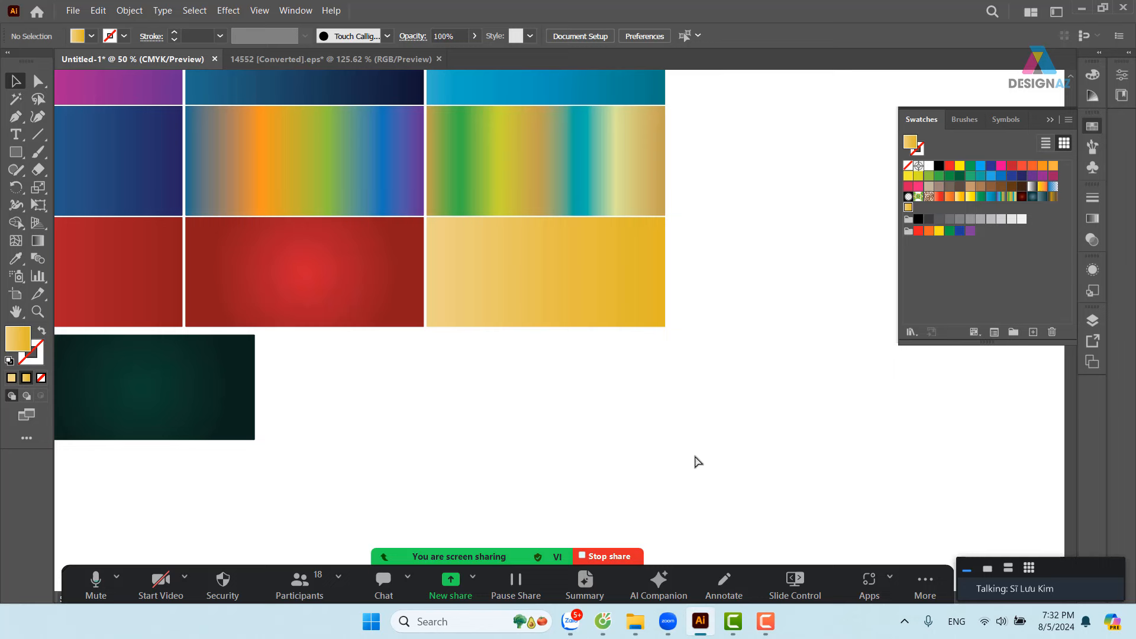
pyautogui.hotkey('ctrl', 'v')
pyautogui.moveTo(568, 336); pyautogui.dragTo(802, 340)
pyautogui.scroll(-1, 674, 347)
pyautogui.click(342, 430)
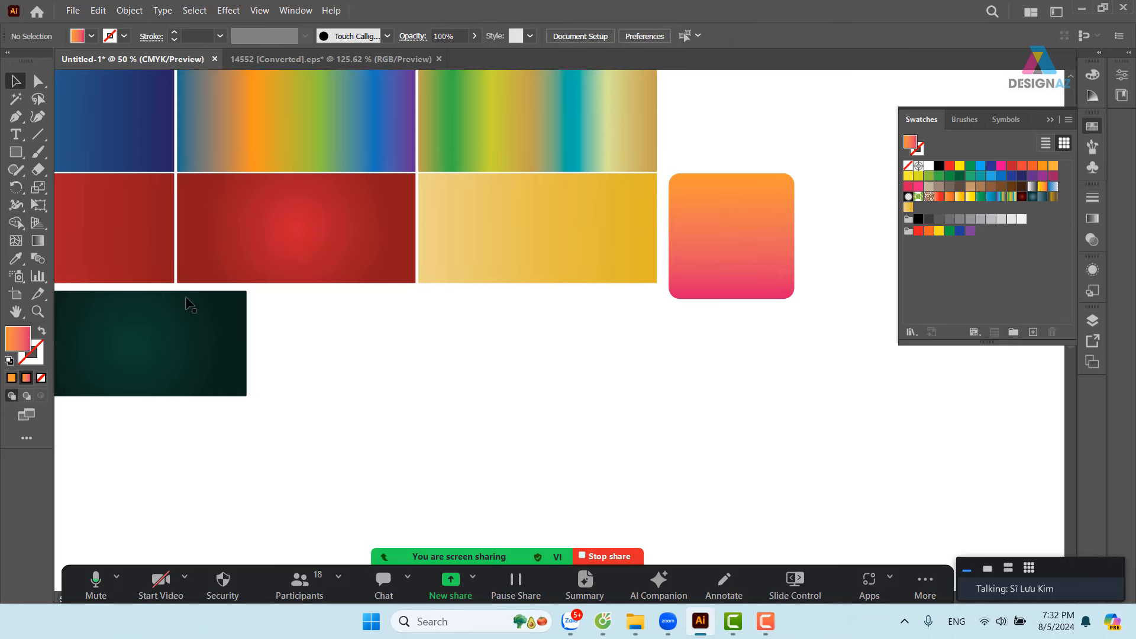
# - Duplicate the dark green radial gradient rectangle to its right on the same row
pyautogui.moveTo(187, 339); pyautogui.dragTo(496, 384)
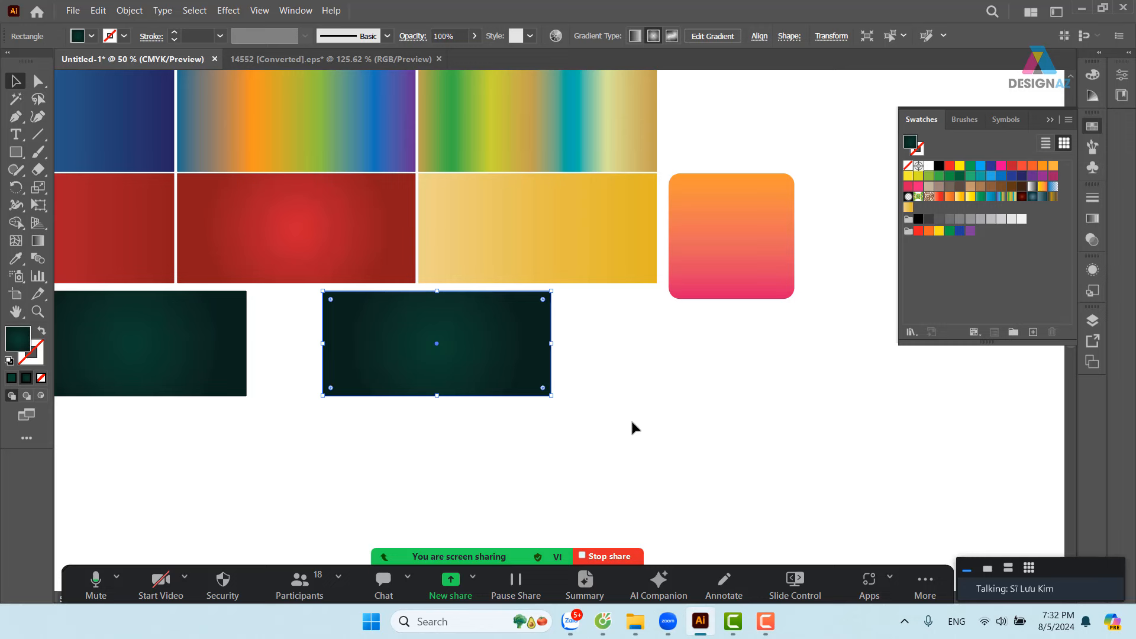
pyautogui.click(16, 152)
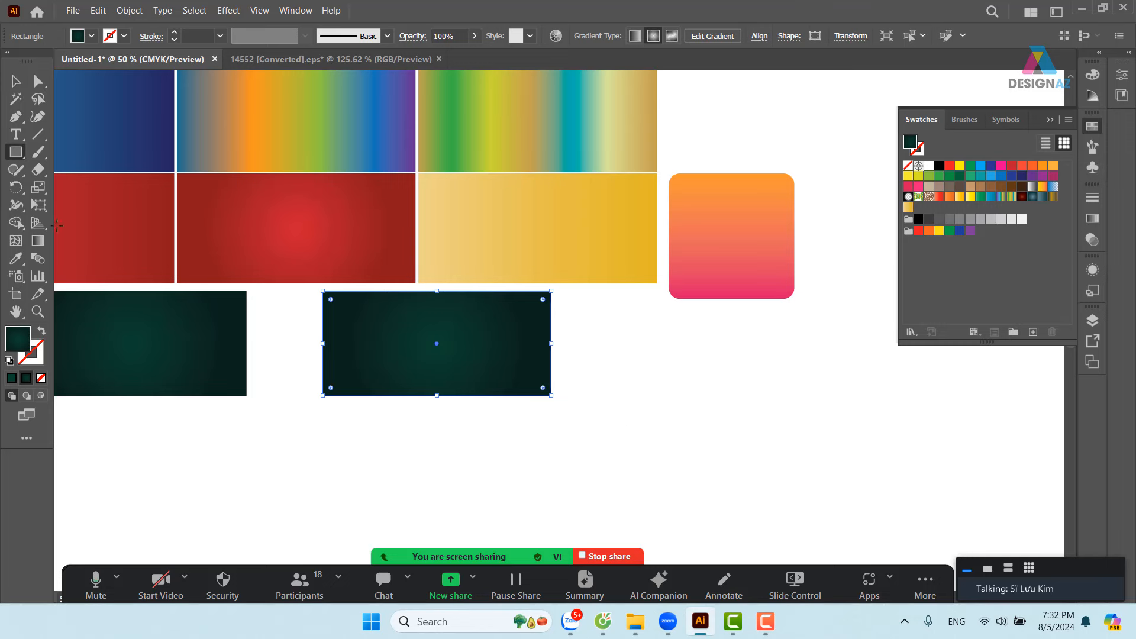
pyautogui.click(16, 81)
pyautogui.click(690, 408)
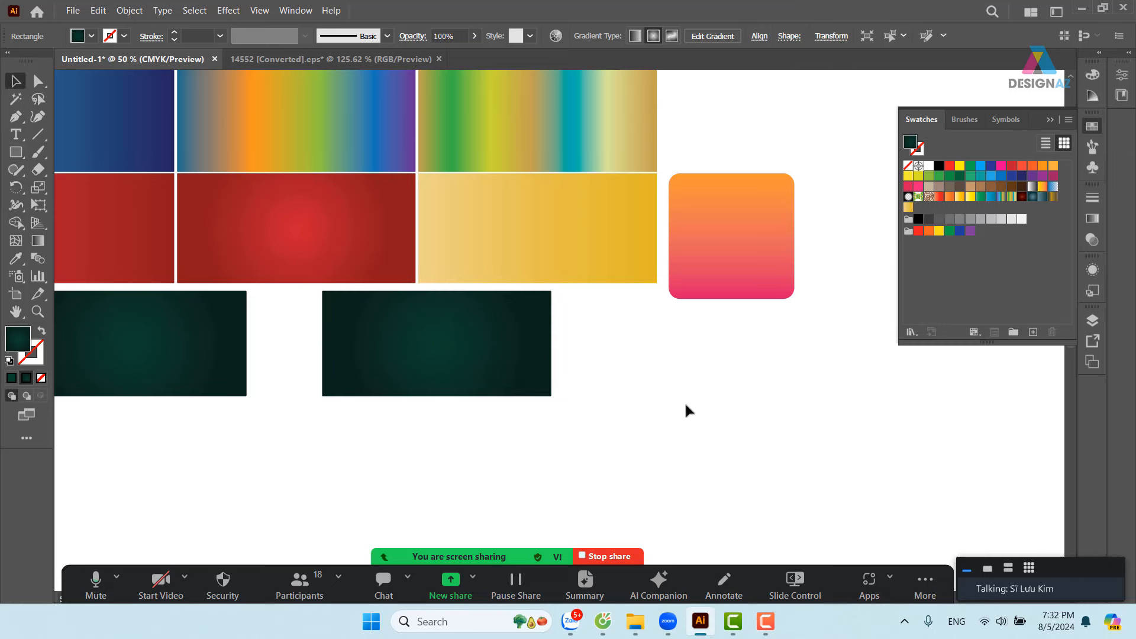
# - Fill the duplicated dark green rectangle with the orange-to-pink gradient sampled from the rounded square using the Eyedropper
pyautogui.click(516, 355)
pyautogui.press('i')
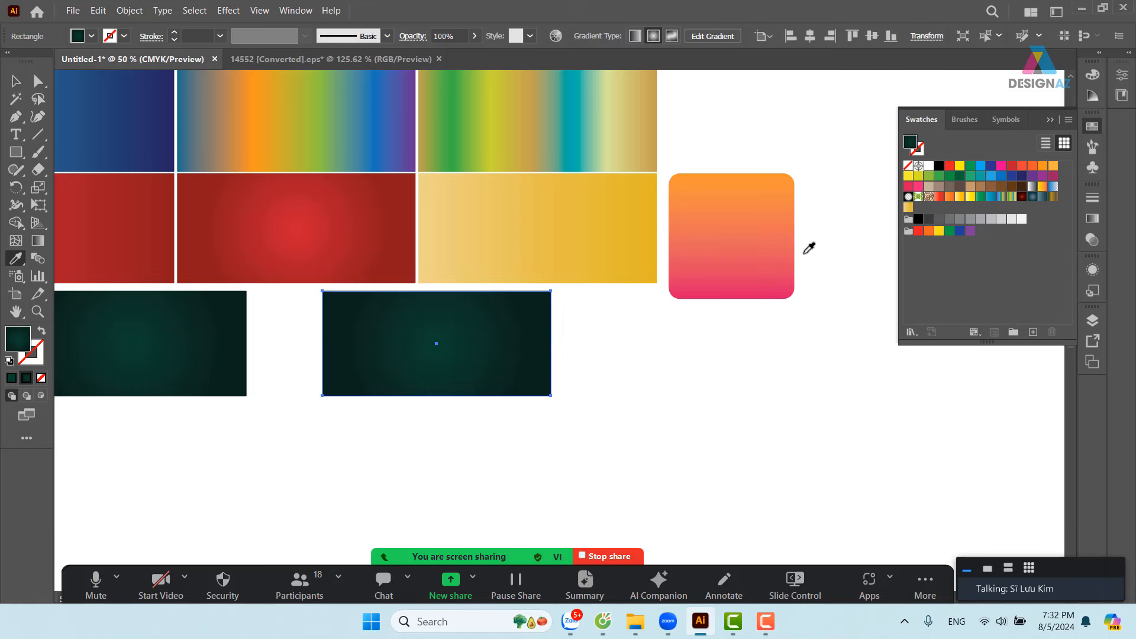
pyautogui.click(773, 244)
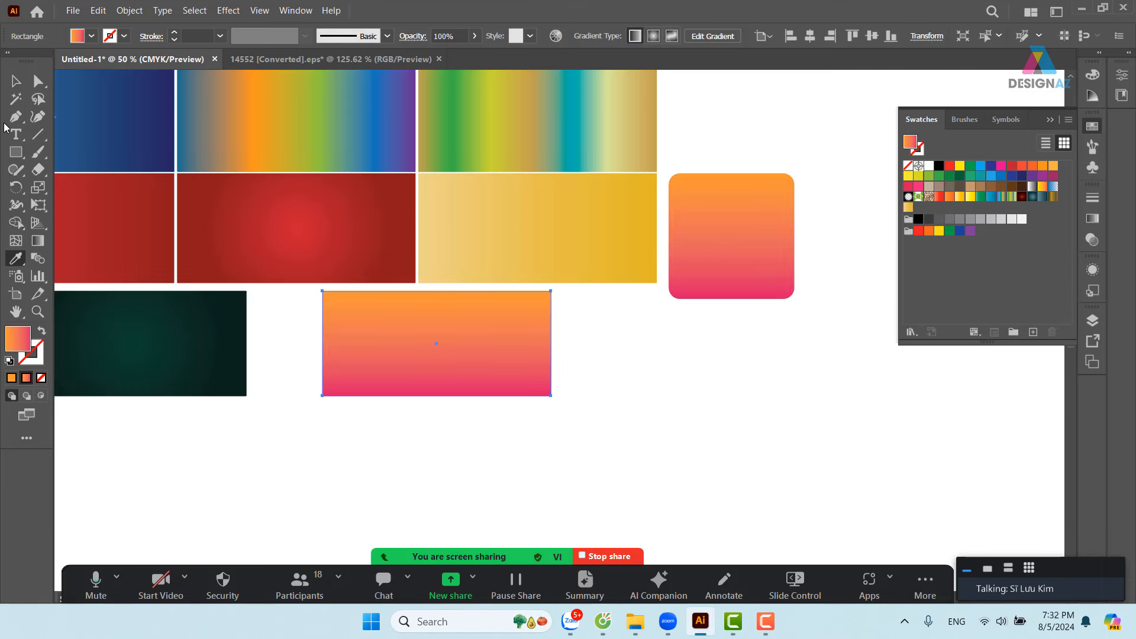
pyautogui.click(16, 81)
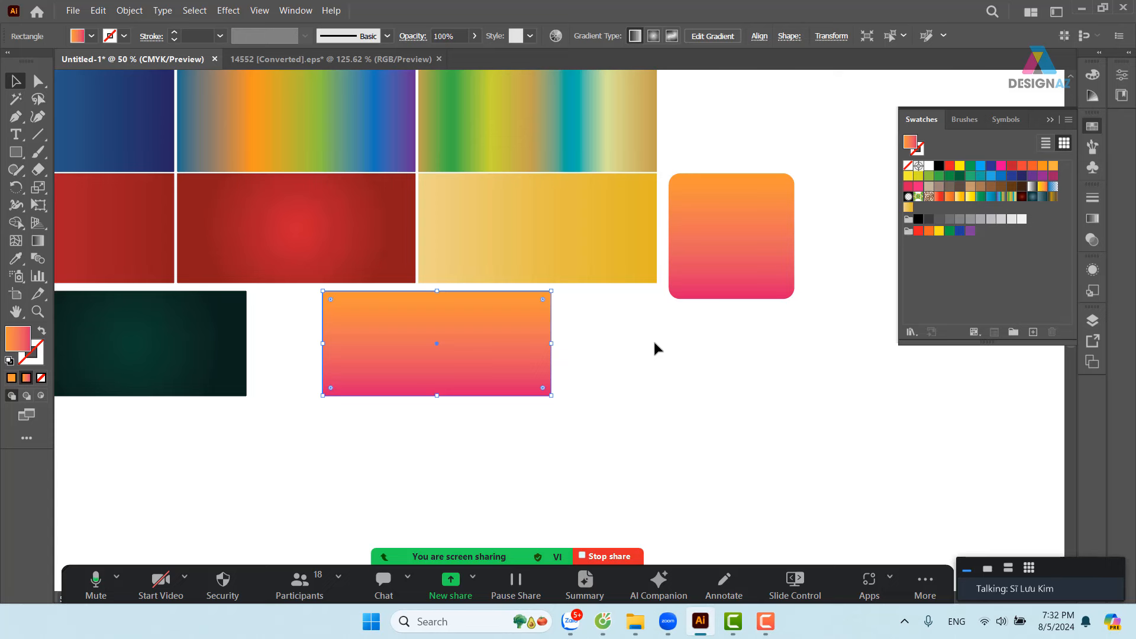
pyautogui.click(580, 344)
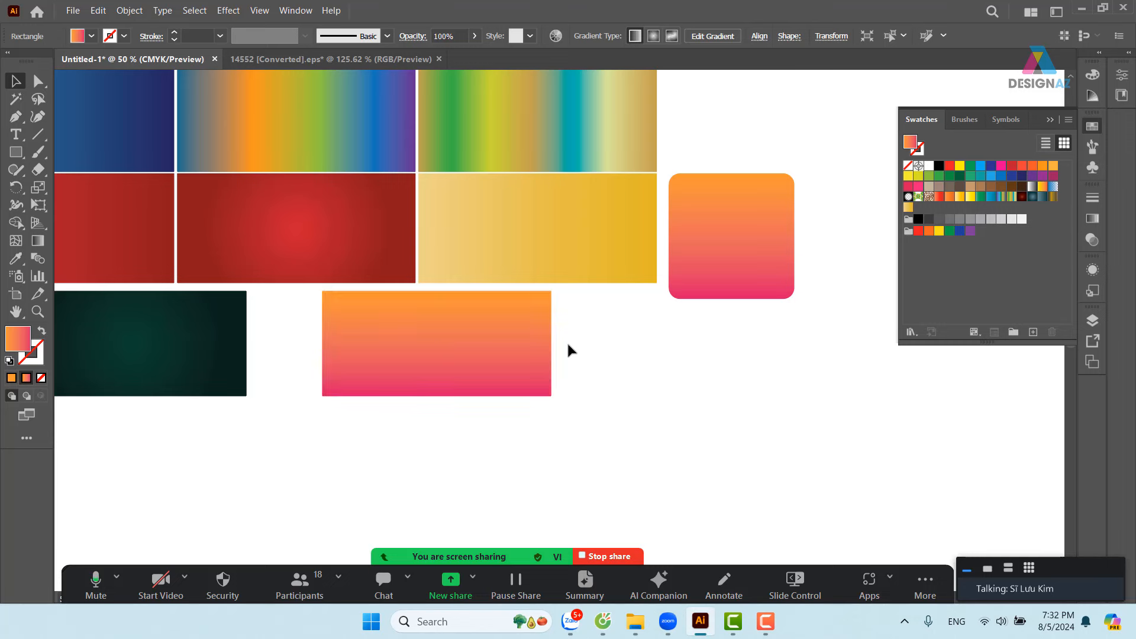
# - Move the orange-to-pink rectangle left so it sits close beside the dark green rectangle, and deselect it
pyautogui.moveTo(500, 341); pyautogui.dragTo(428, 330)
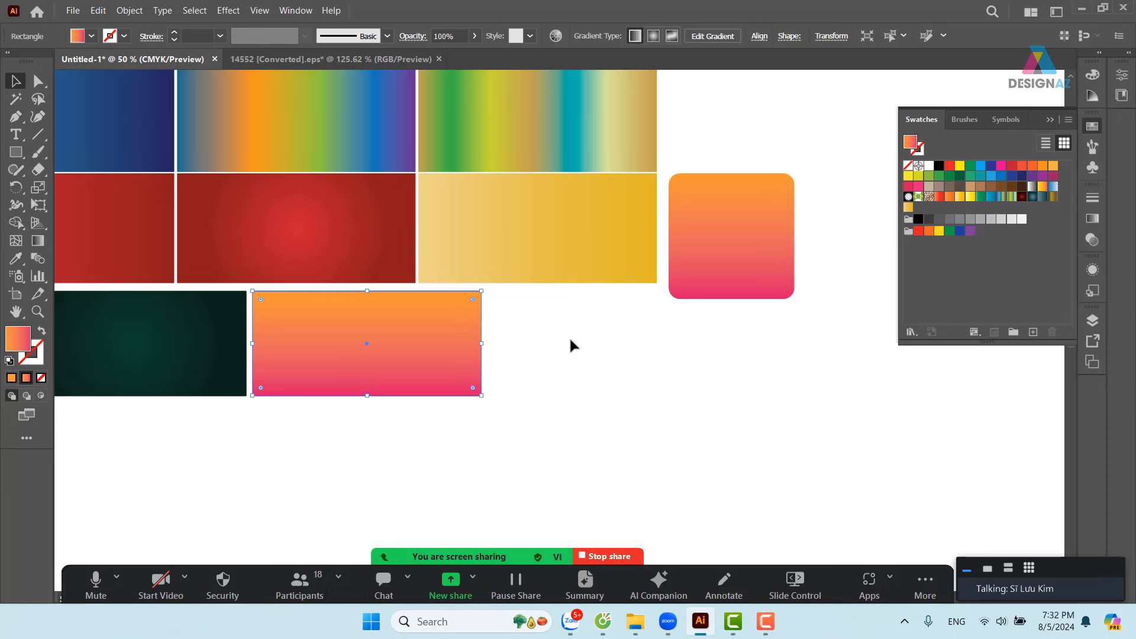
pyautogui.hotkey('ctrl', '-')
pyautogui.hotkey('ctrl', '-')
pyautogui.hotkey('ctrl', '-')
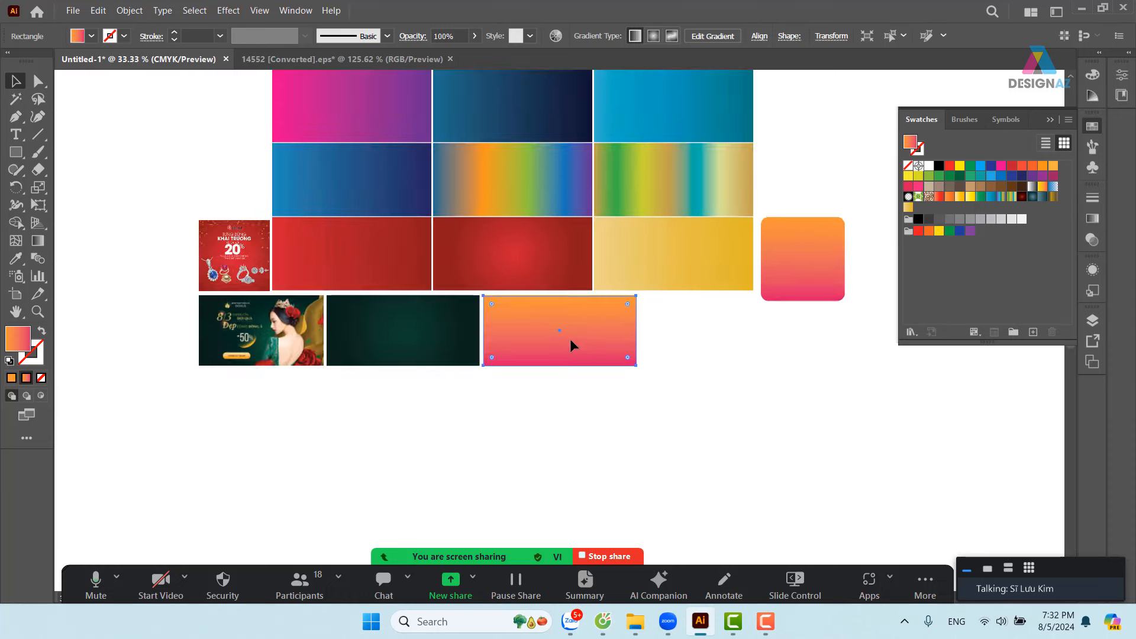
pyautogui.click(707, 319)
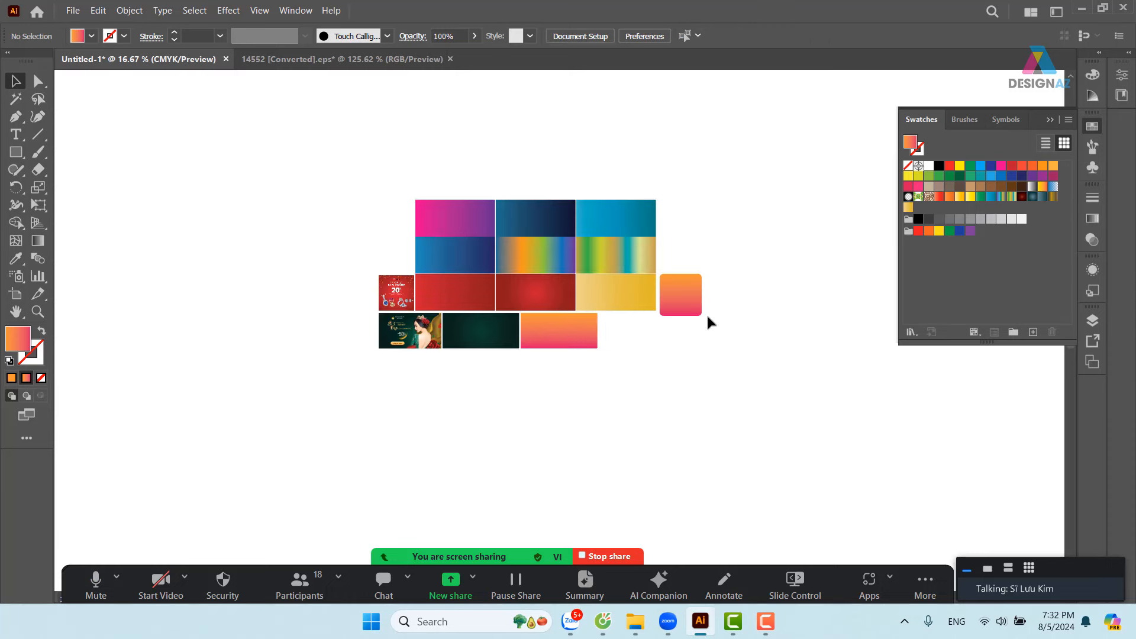
# - Move the rounded gradient square beside the orange-to-pink rectangle and scale it down to match the rectangle's height
pyautogui.moveTo(689, 302); pyautogui.dragTo(589, 364)
pyautogui.press('z')
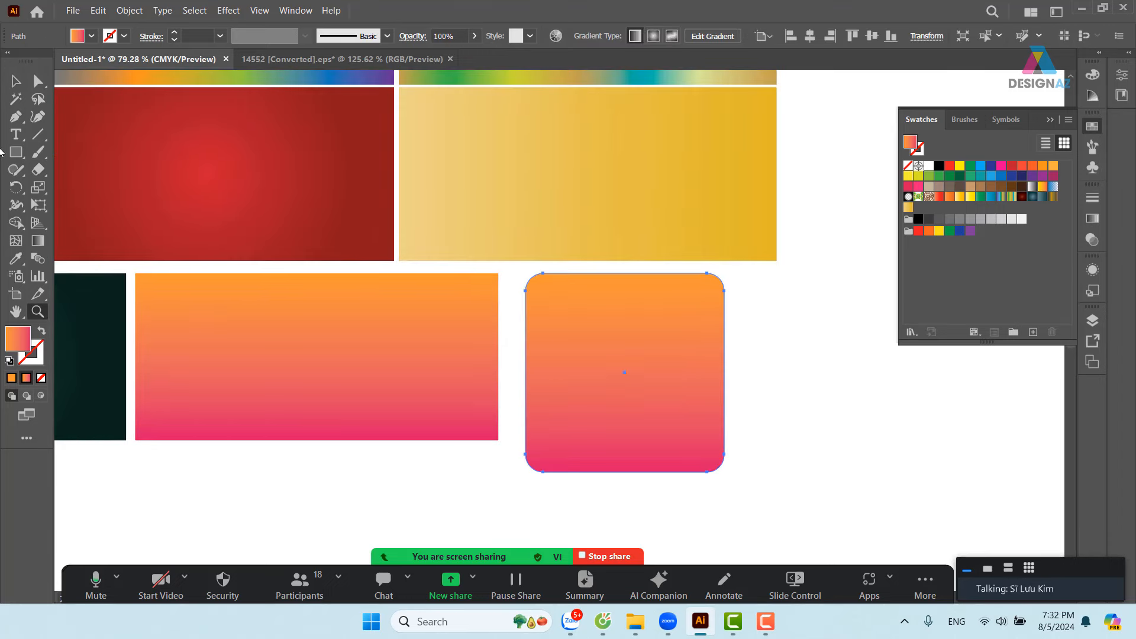
pyautogui.press('v')
pyautogui.moveTo(587, 308); pyautogui.dragTo(567, 308)
pyautogui.moveTo(708, 474); pyautogui.dragTo(678, 441)
# - Duplicate the dark blue gradient rectangle from the grid's top row into the empty space right of the grid
pyautogui.moveTo(780, 328); pyautogui.dragTo(740, 377)
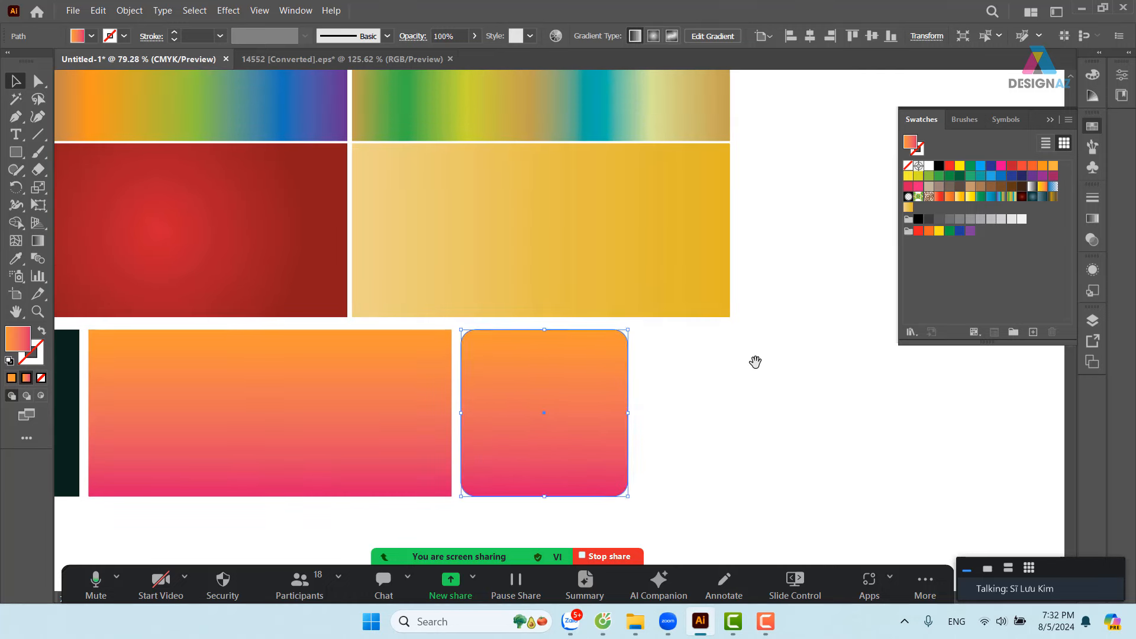
pyautogui.hotkey('ctrl', '-')
pyautogui.hotkey('ctrl', '-')
pyautogui.hotkey('ctrl', '-')
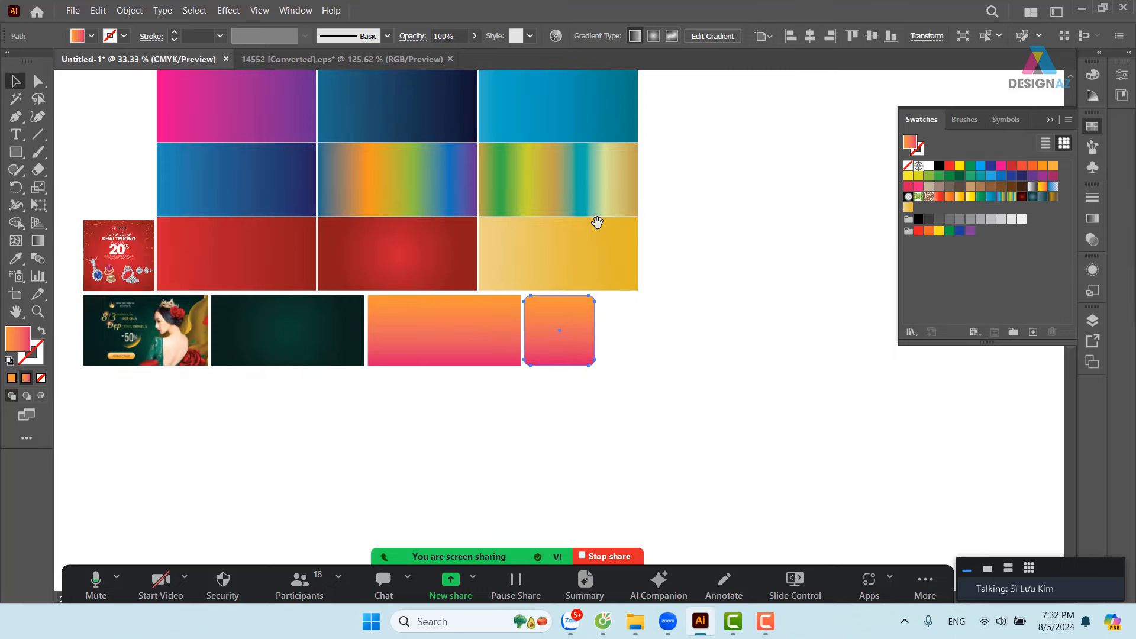
pyautogui.moveTo(597, 223); pyautogui.dragTo(532, 376)
pyautogui.click(365, 254)
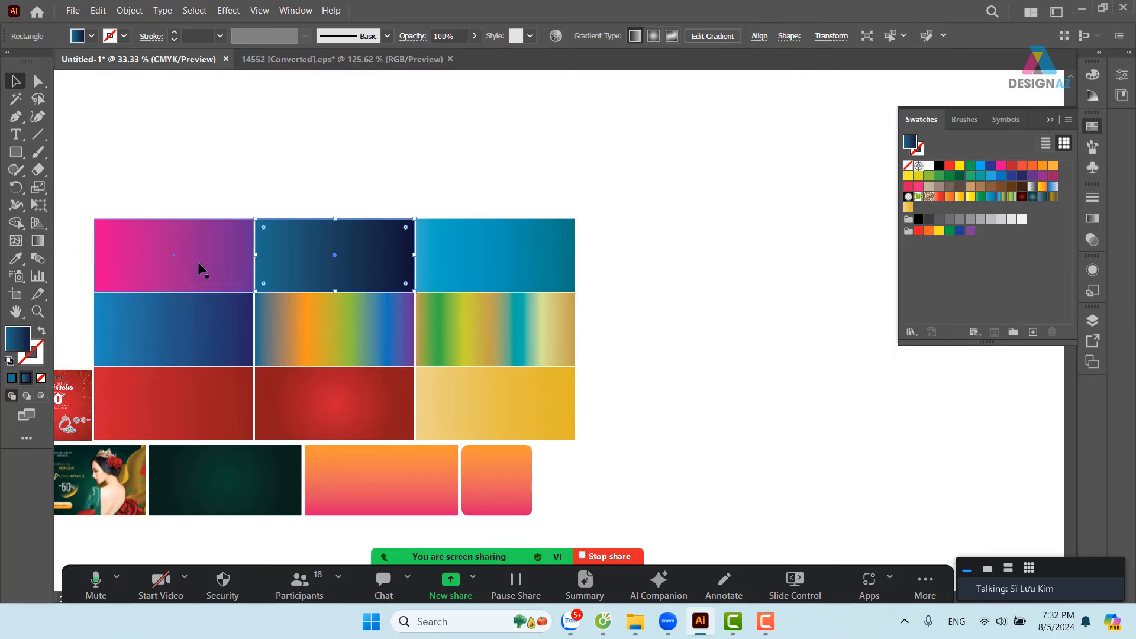
pyautogui.moveTo(335, 259); pyautogui.dragTo(750, 261)
pyautogui.hotkey('alt', 'shift')
pyautogui.moveTo(826, 353); pyautogui.dragTo(459, 332)
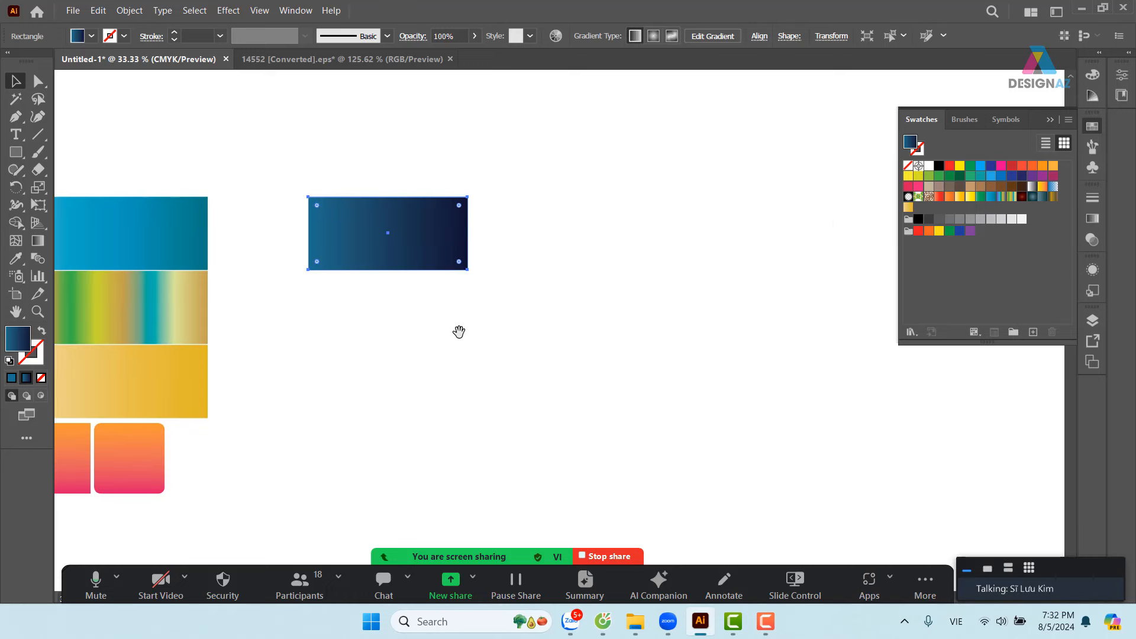
pyautogui.press('space')
pyautogui.hotkey('ctrl', '-')
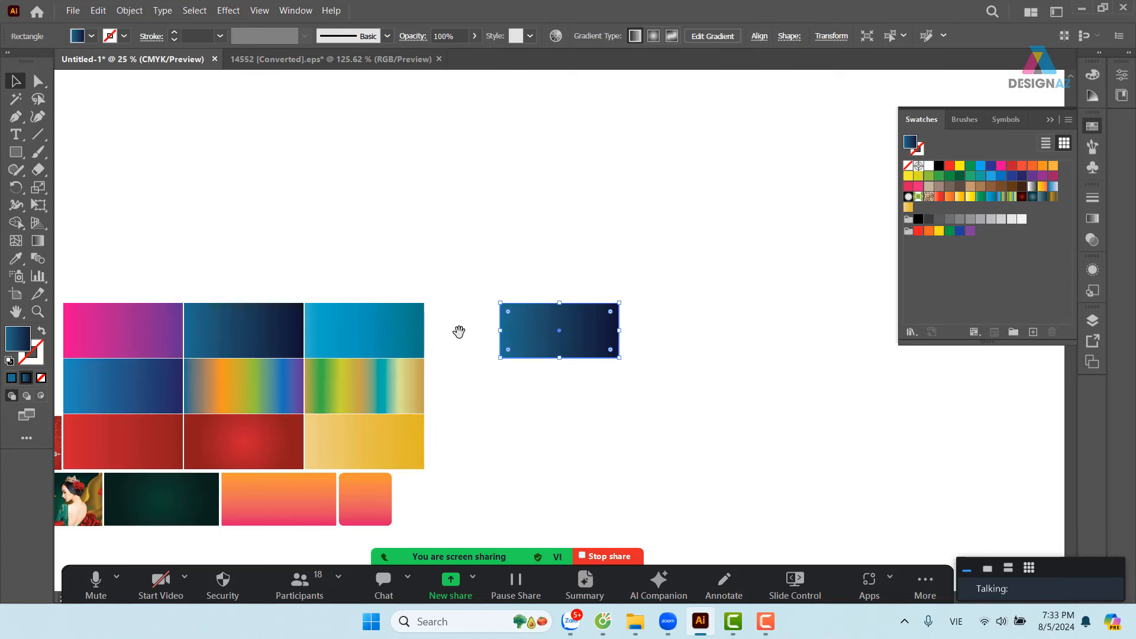
# - Select the duplicated dark blue gradient rectangle beside the grid and open its gradient settings
pyautogui.press('space')
pyautogui.press('space')
pyautogui.hotkey('ctrl', '-')
pyautogui.hotkey('ctrl', '-')
pyautogui.hotkey('ctrl', '-')
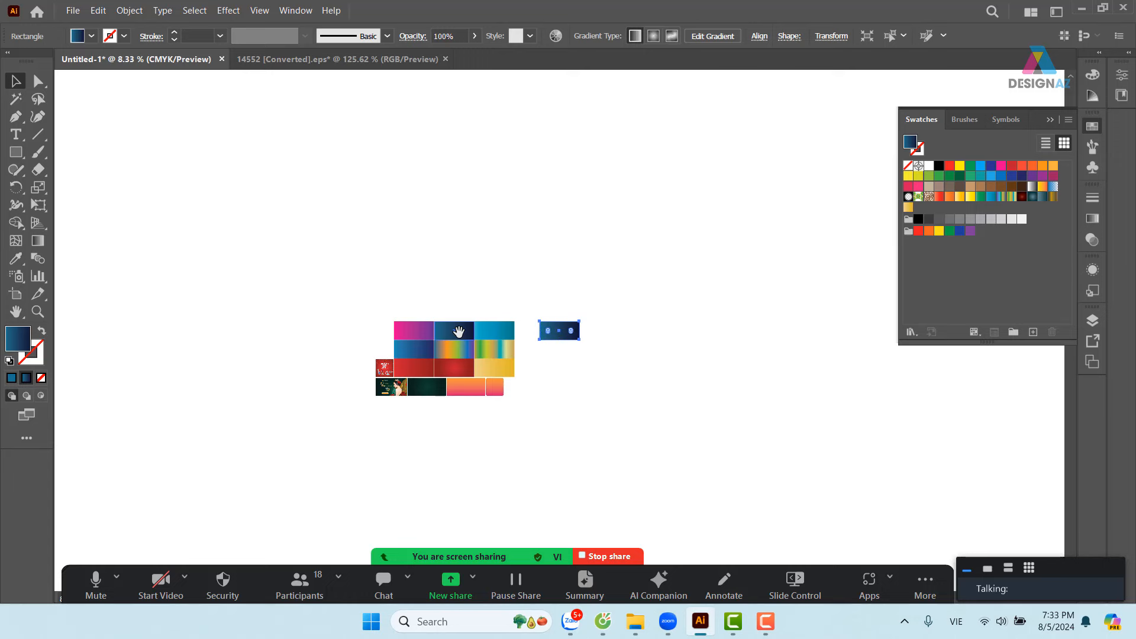
pyautogui.click(611, 363)
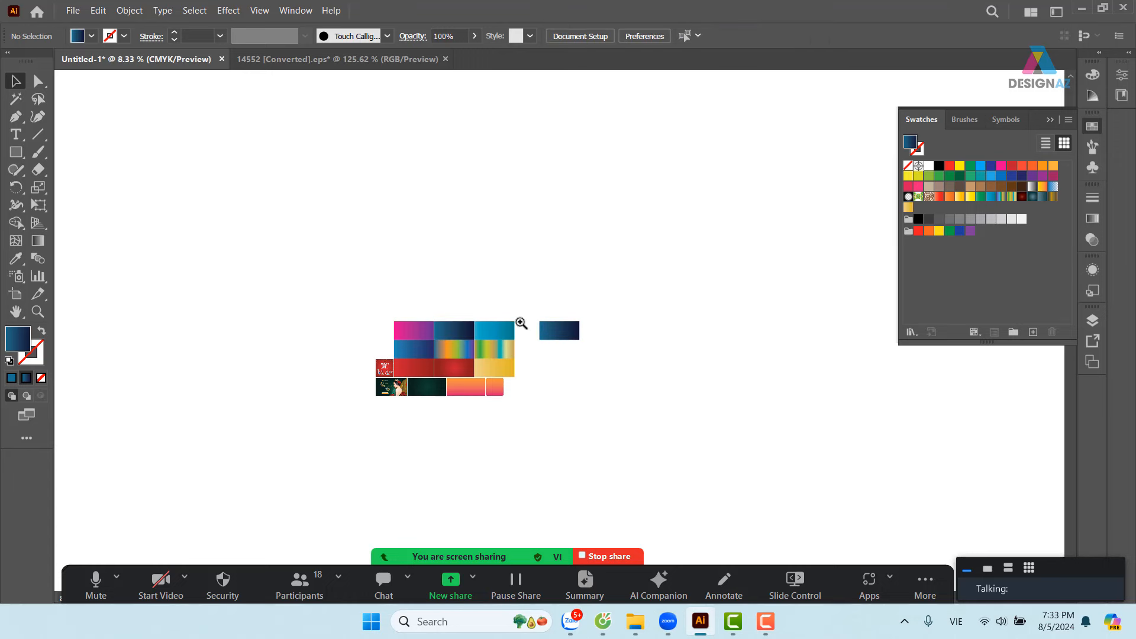
pyautogui.press('z')
pyautogui.moveTo(520, 322); pyautogui.dragTo(476, 242)
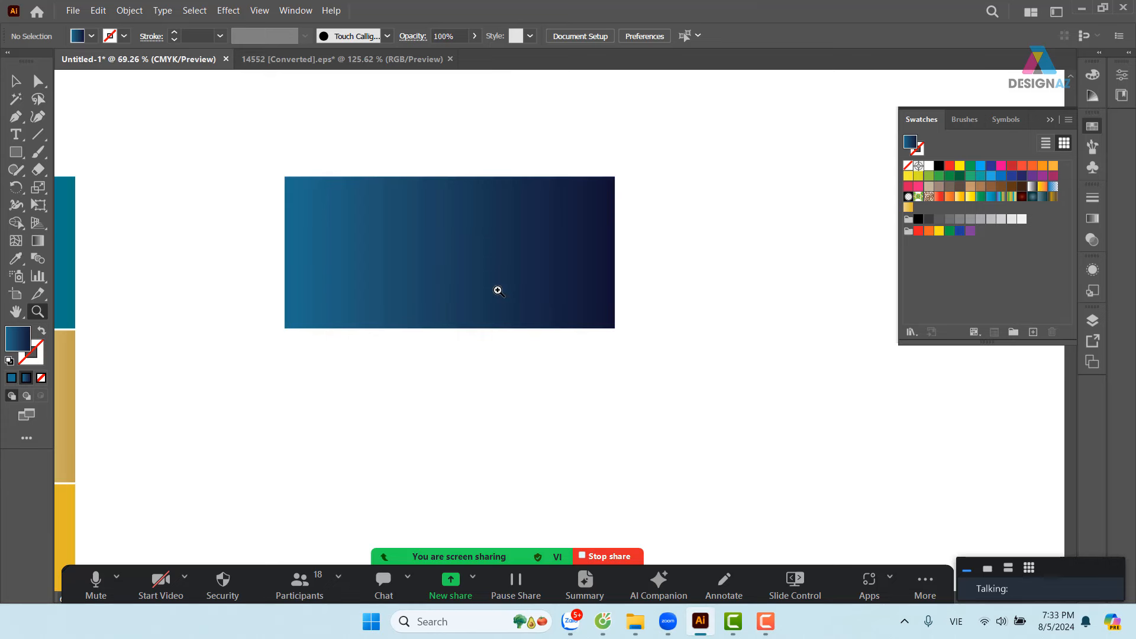
pyautogui.moveTo(221, 150); pyautogui.dragTo(353, 196)
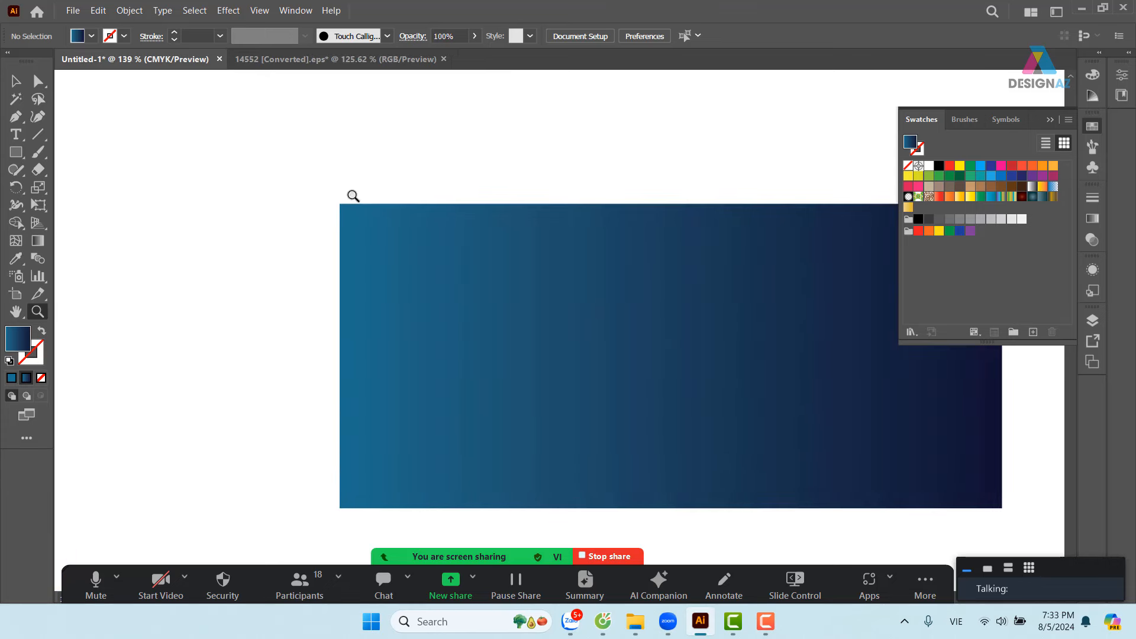
pyautogui.moveTo(675, 341); pyautogui.dragTo(462, 278)
pyautogui.click(16, 82)
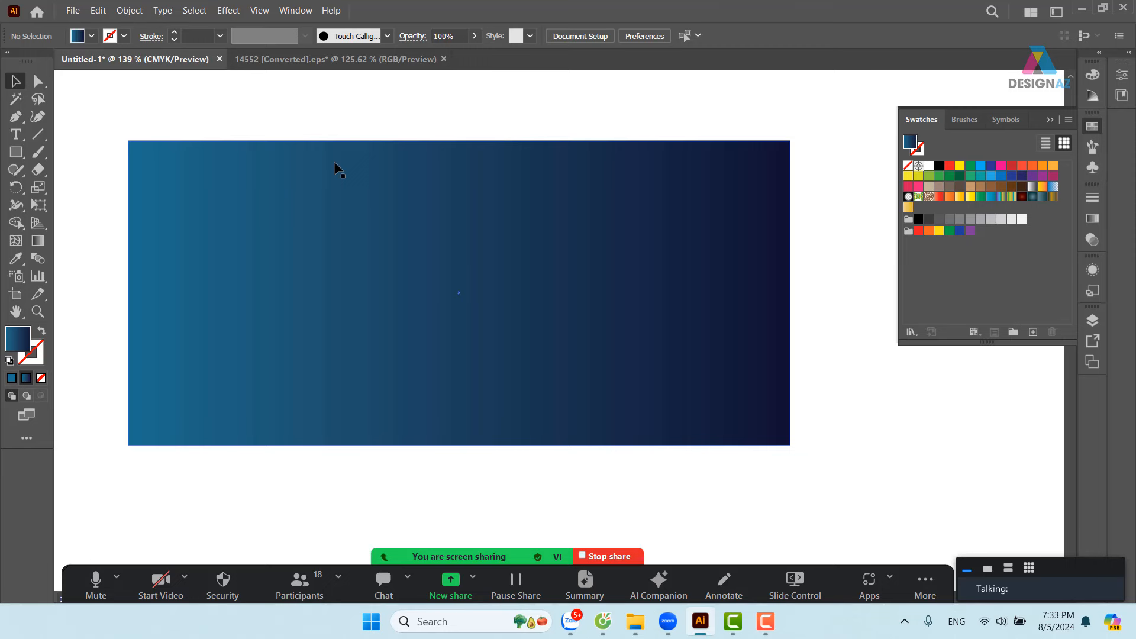
pyautogui.hotkey('ctrl', '+')
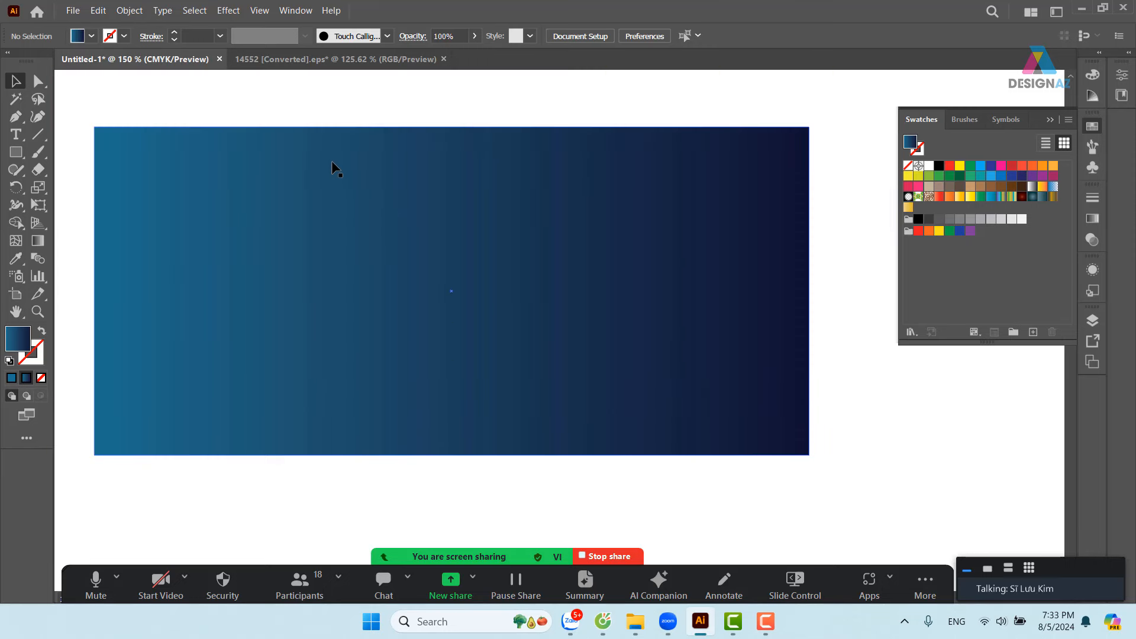
pyautogui.click(395, 222)
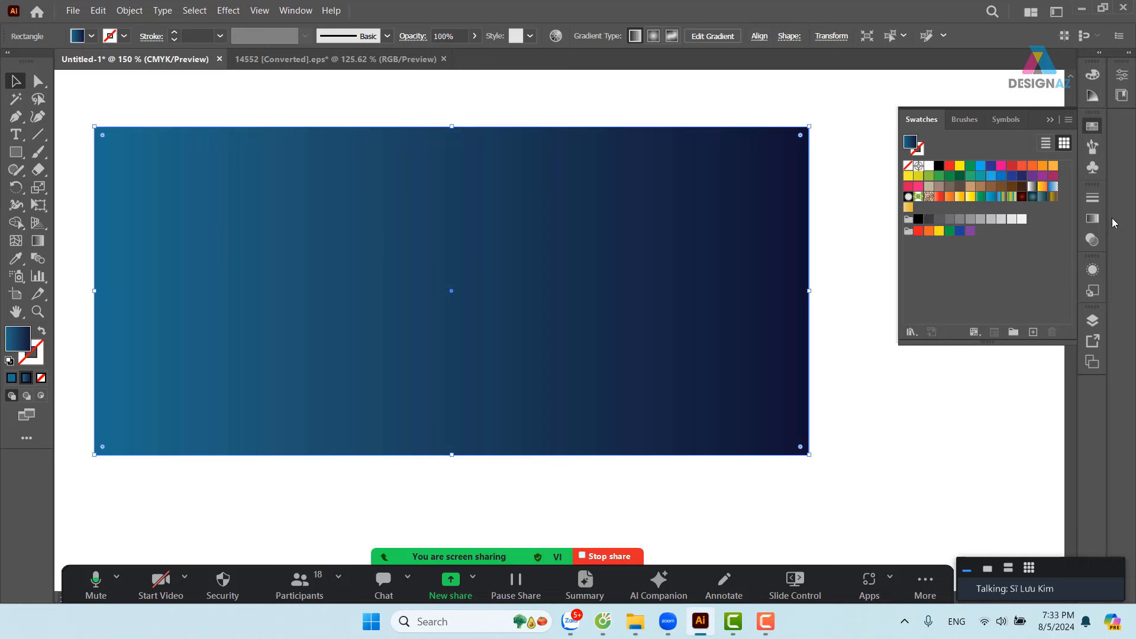
pyautogui.click(1093, 218)
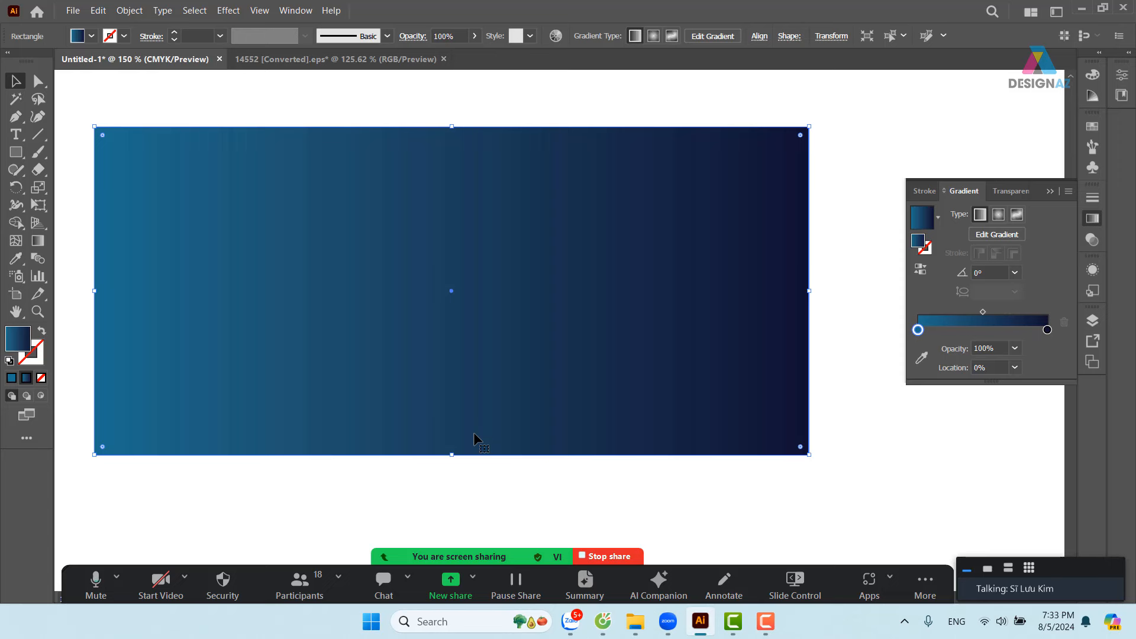
# - Reverse the rectangle's gradient colors back and forth four times
pyautogui.click(921, 271)
pyautogui.click(921, 273)
pyautogui.click(920, 271)
pyautogui.click(920, 271)
# - Redraw the rectangle's linear gradient with the Gradient tool in several directions: horizontal, vertical and diagonal, each way across the shape
pyautogui.press('g')
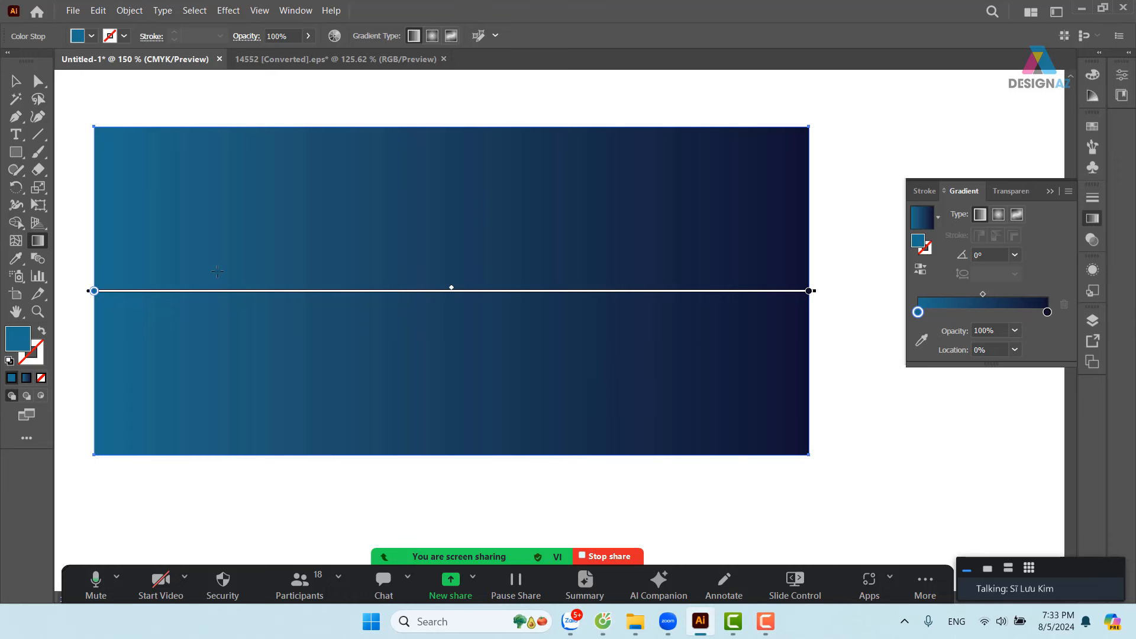
pyautogui.moveTo(182, 257); pyautogui.dragTo(762, 257)
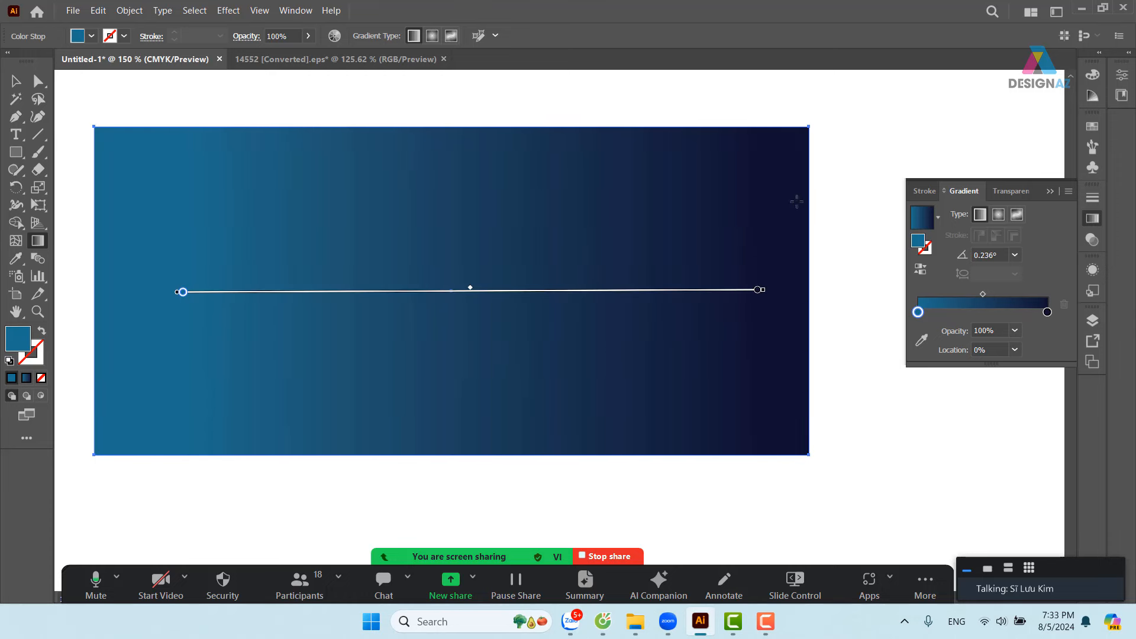
pyautogui.moveTo(787, 202); pyautogui.dragTo(305, 228)
pyautogui.moveTo(208, 302); pyautogui.dragTo(791, 274)
pyautogui.moveTo(375, 145); pyautogui.dragTo(375, 424)
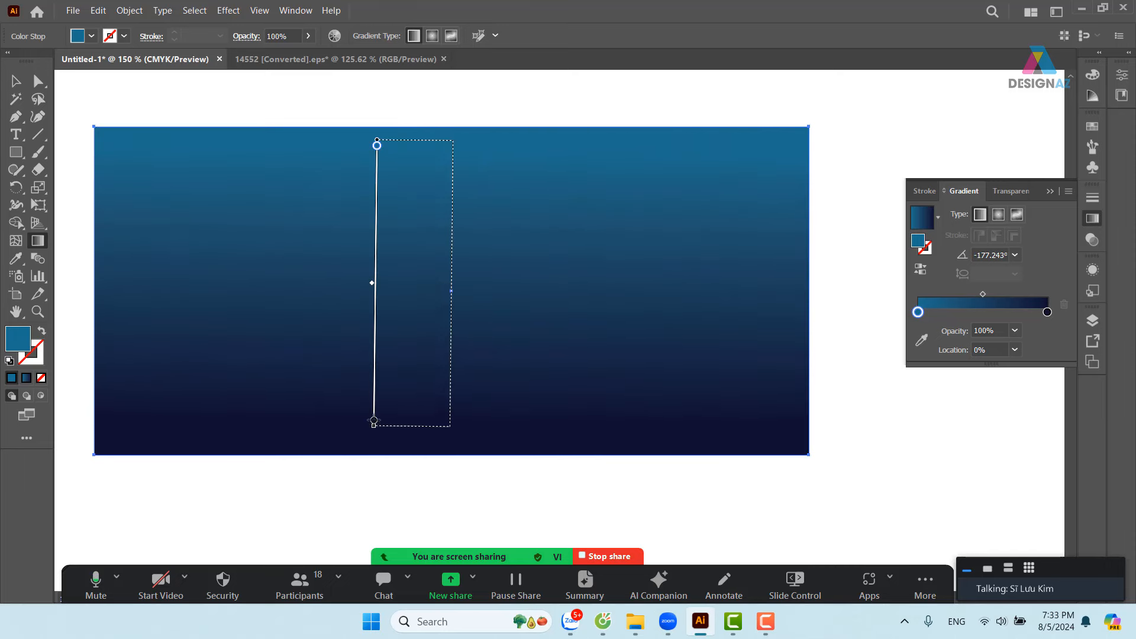
pyautogui.moveTo(181, 407); pyautogui.dragTo(769, 170)
pyautogui.moveTo(211, 177); pyautogui.dragTo(748, 424)
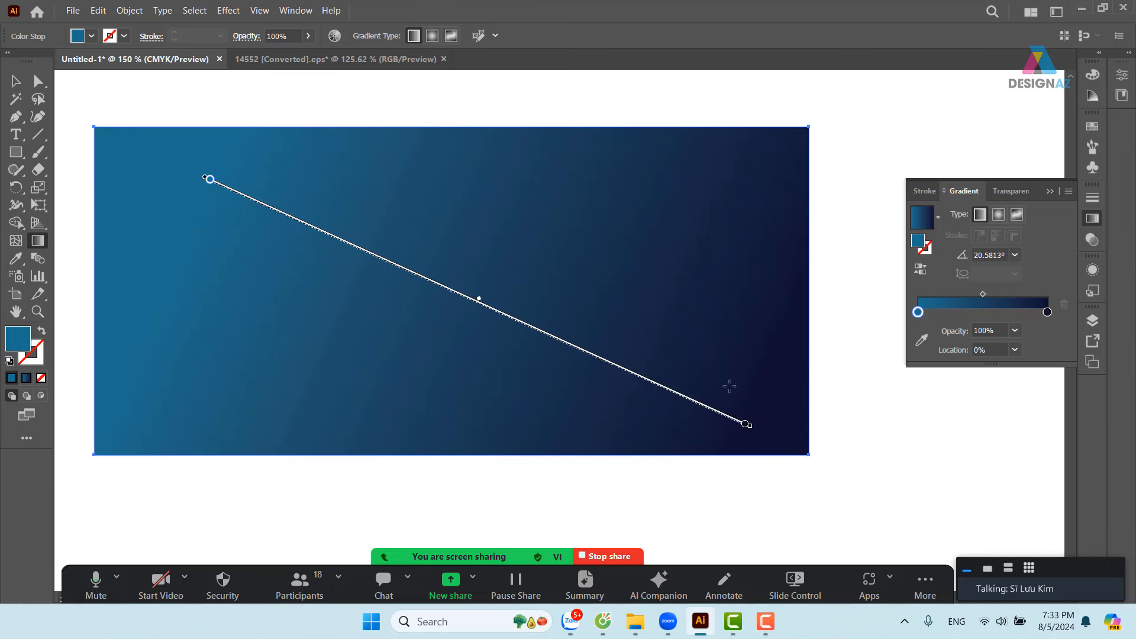
pyautogui.moveTo(743, 249); pyautogui.dragTo(267, 352)
pyautogui.moveTo(739, 227); pyautogui.dragTo(144, 360)
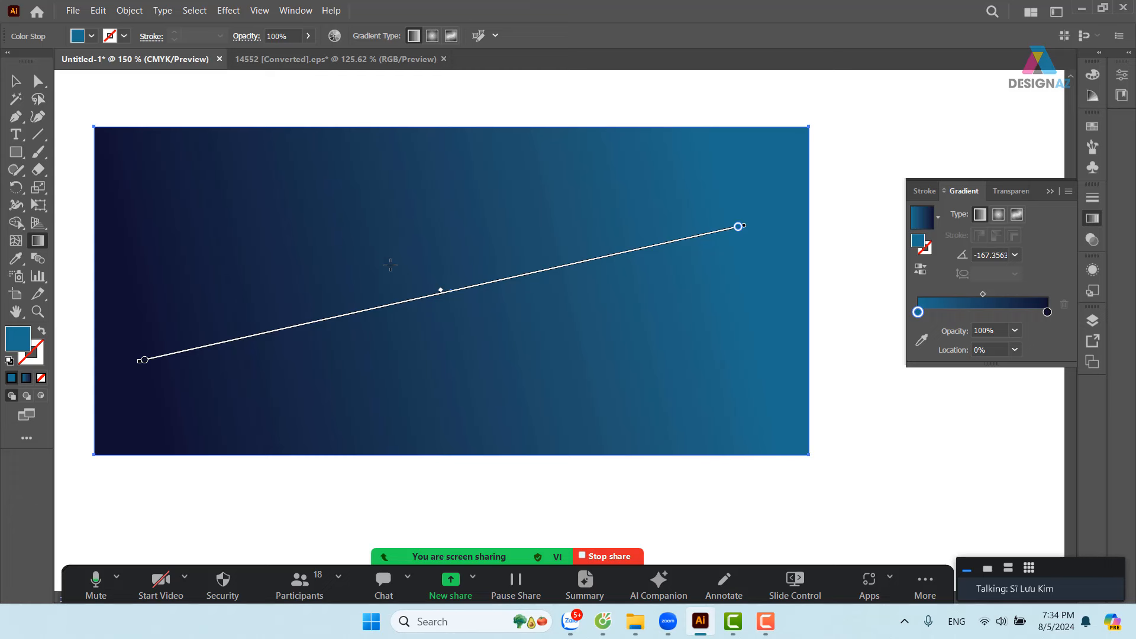
# - Try a very short horizontal gradient line at the rectangle's middle, then restore the long diagonal gradient running from upper right to lower left
pyautogui.moveTo(402, 291); pyautogui.dragTo(474, 291)
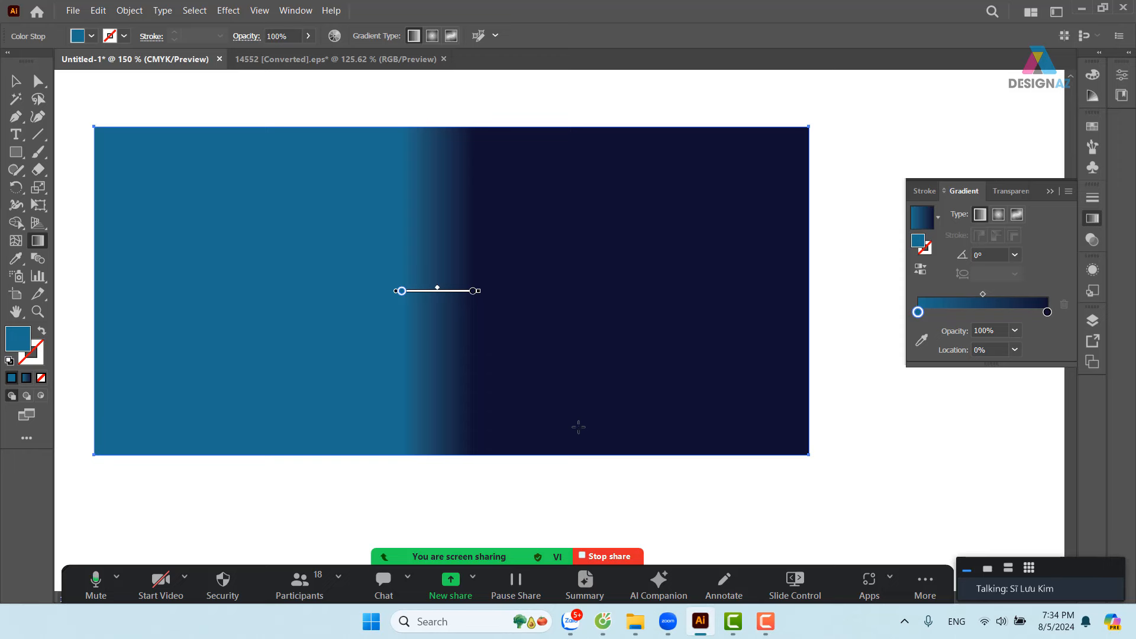
pyautogui.press('ctrl')
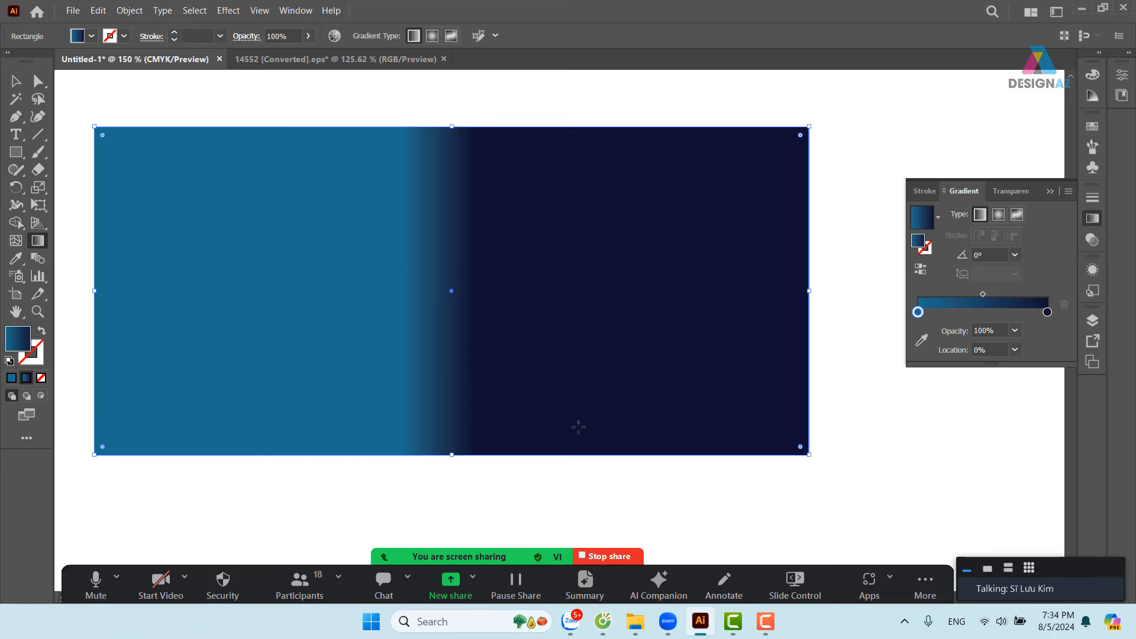
pyautogui.moveTo(739, 227); pyautogui.dragTo(144, 360)
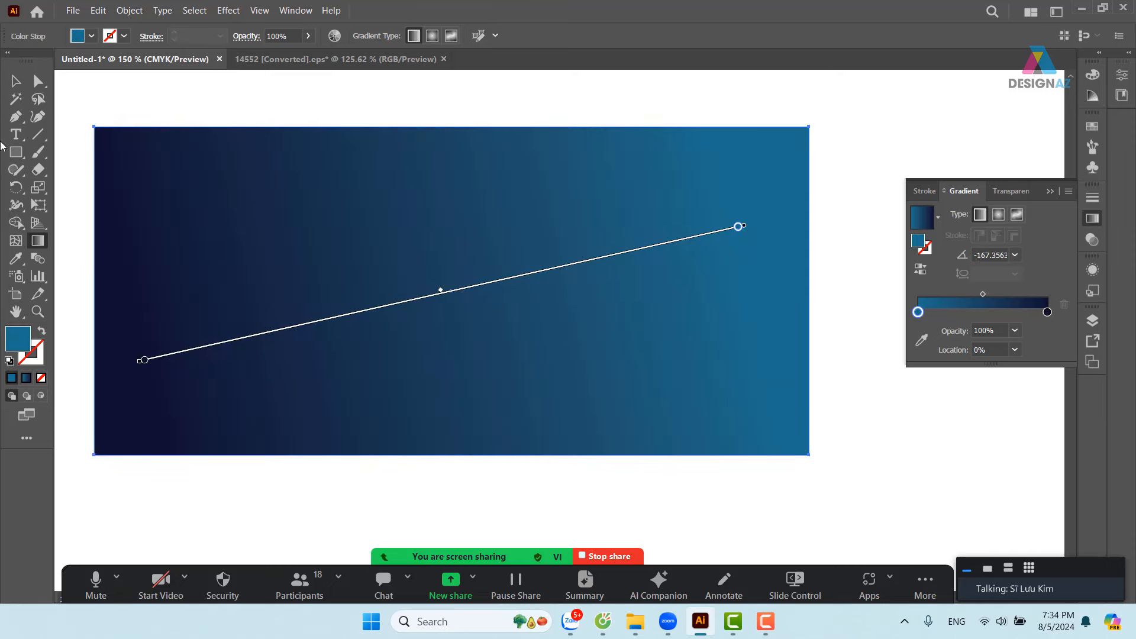
pyautogui.click(15, 81)
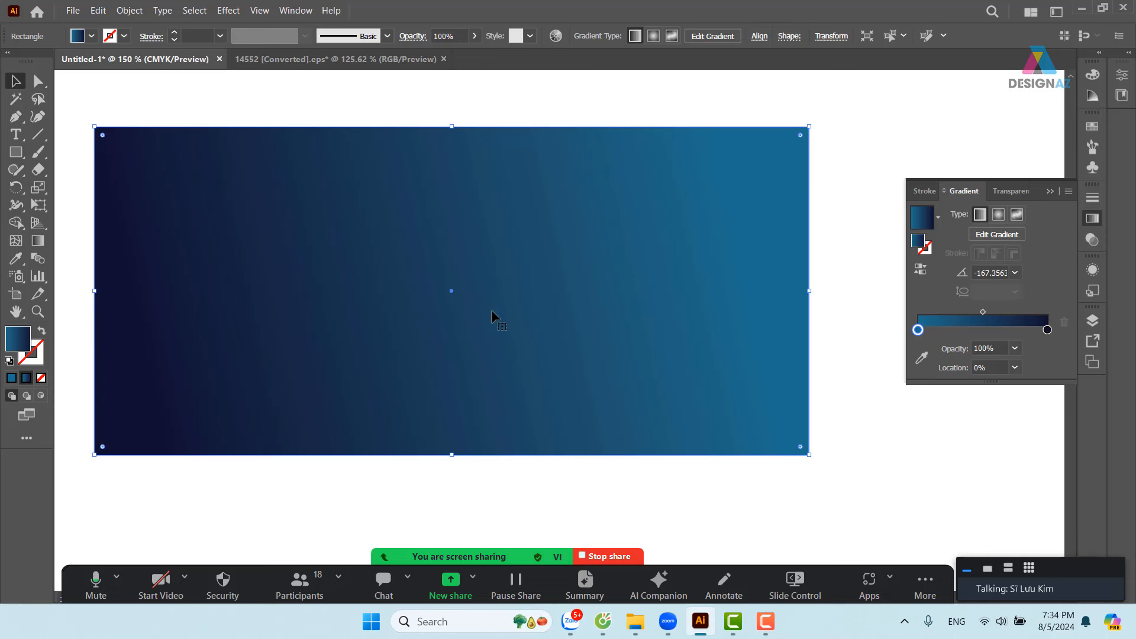
# - Redraw the linear gradient edge to edge from right to left, then top to bottom, then left to right at 0°
pyautogui.press('g')
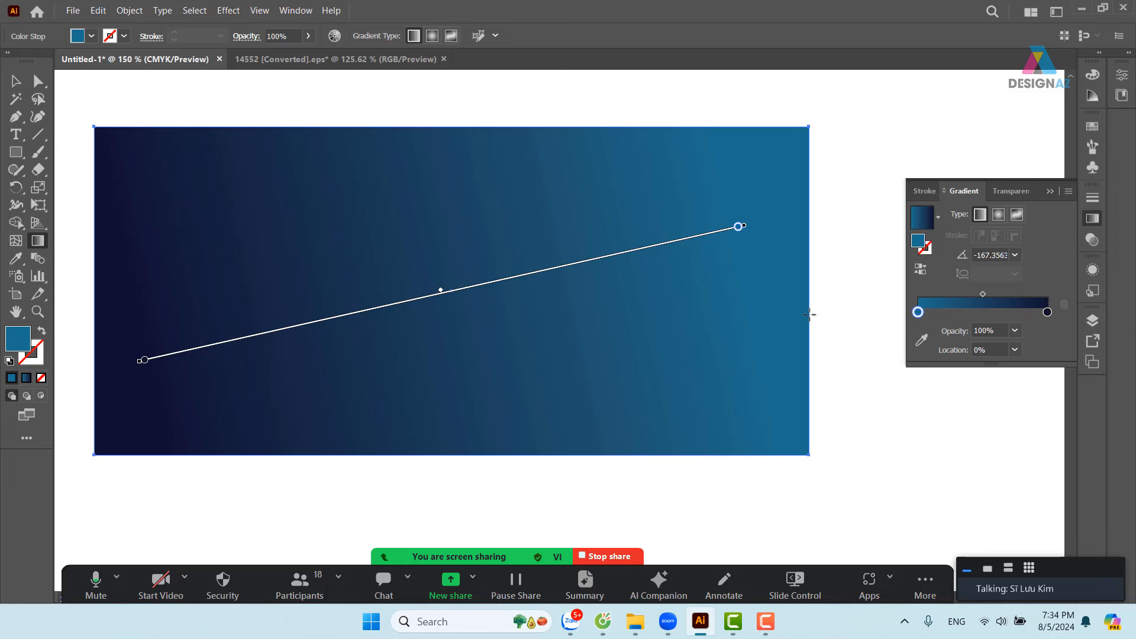
pyautogui.moveTo(810, 315); pyautogui.dragTo(96, 313)
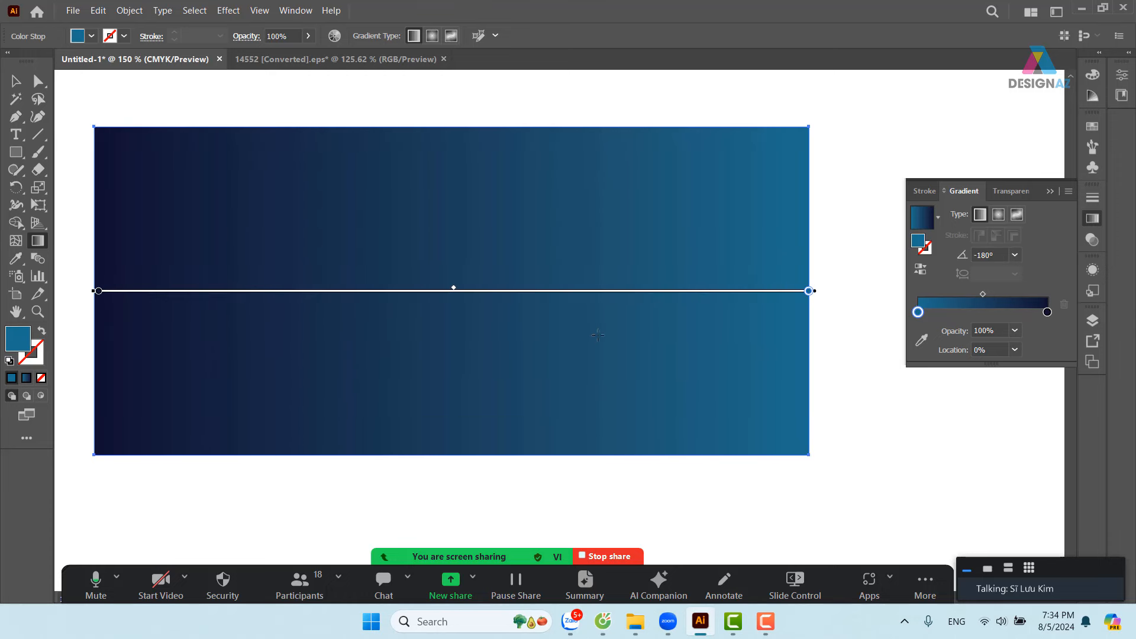
pyautogui.moveTo(451, 146); pyautogui.dragTo(452, 445)
pyautogui.moveTo(108, 290); pyautogui.dragTo(796, 290)
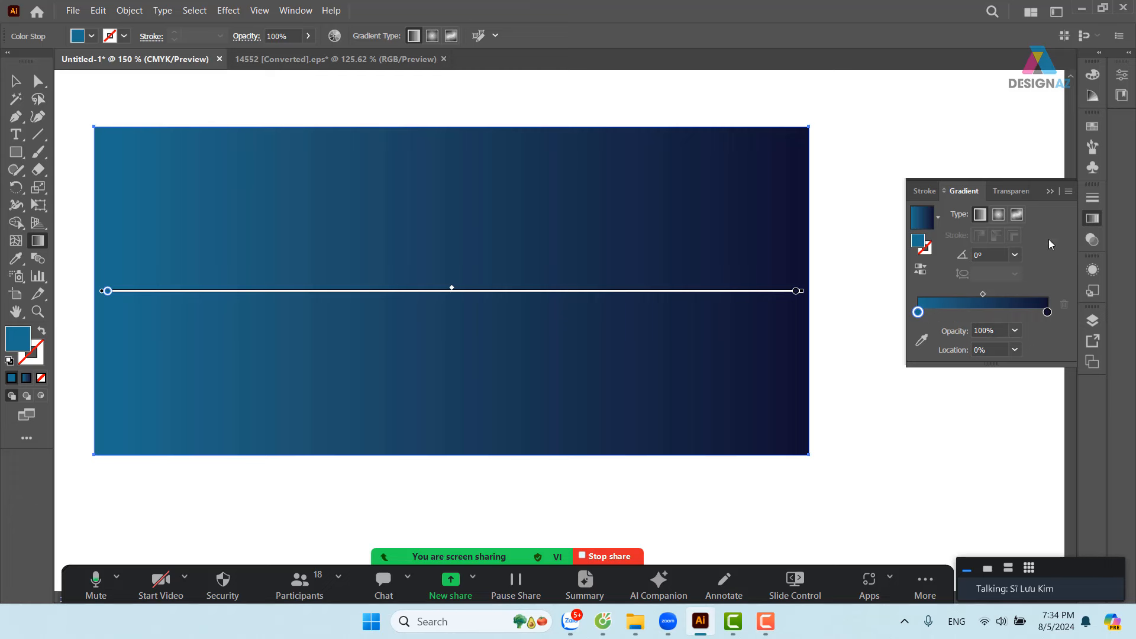
# - Change the rectangle's gradient to radial, center the light blue at its left-middle area, spread it past the lower right corner, and deselect
pyautogui.click(999, 214)
pyautogui.moveTo(480, 303)
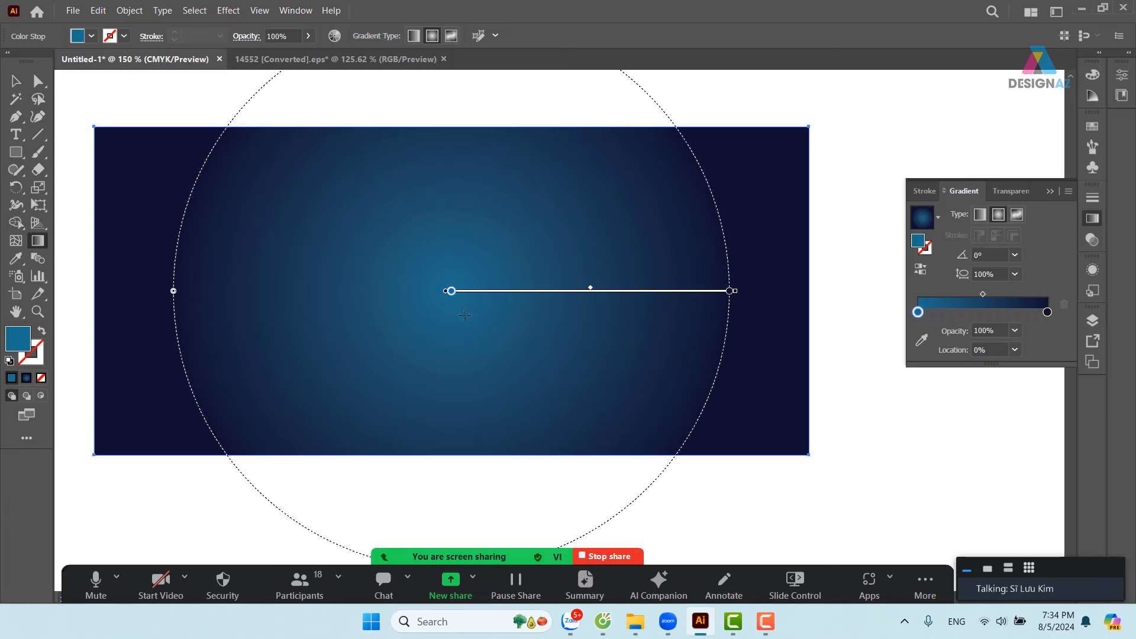
pyautogui.moveTo(273, 233); pyautogui.dragTo(828, 387)
pyautogui.moveTo(265, 258); pyautogui.dragTo(294, 284)
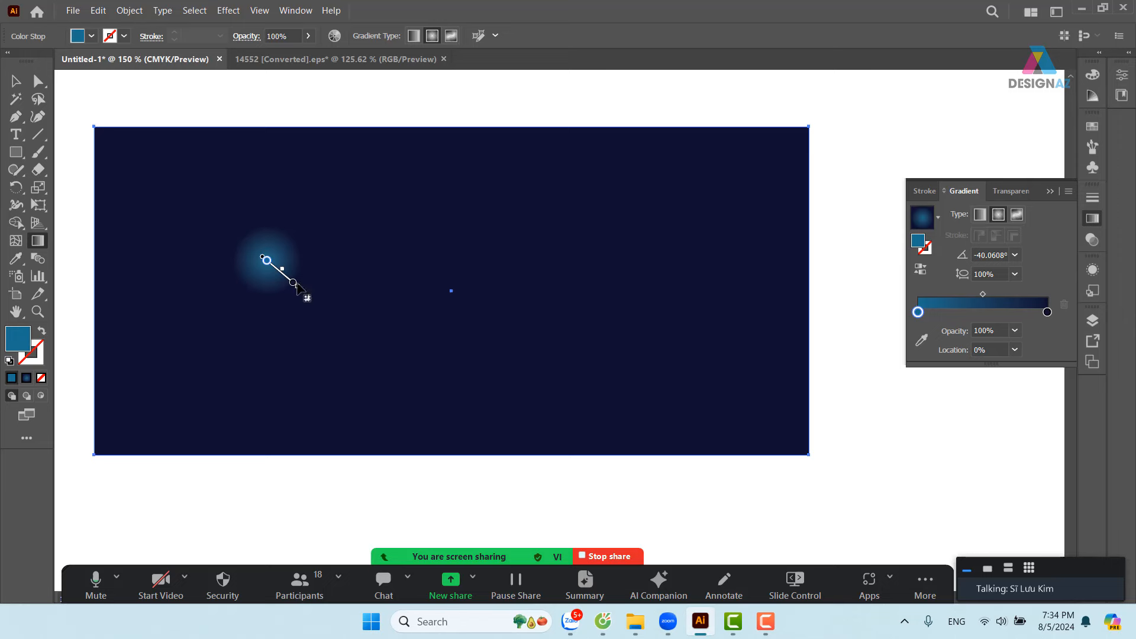
pyautogui.moveTo(281, 264)
pyautogui.moveTo(293, 283); pyautogui.dragTo(842, 434)
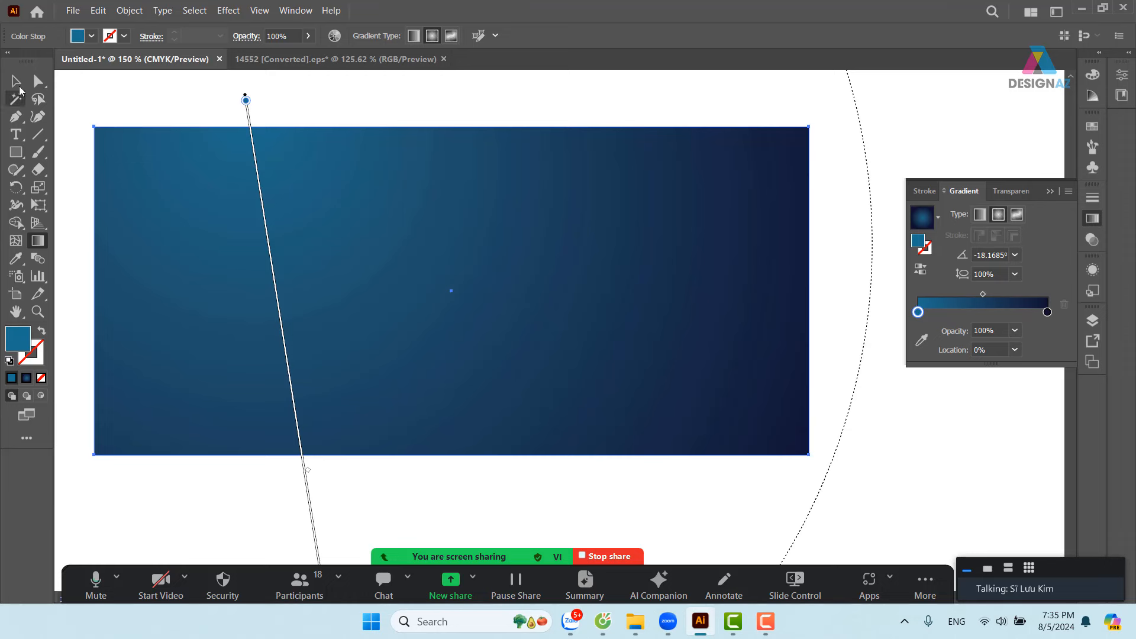
pyautogui.click(16, 81)
pyautogui.click(823, 318)
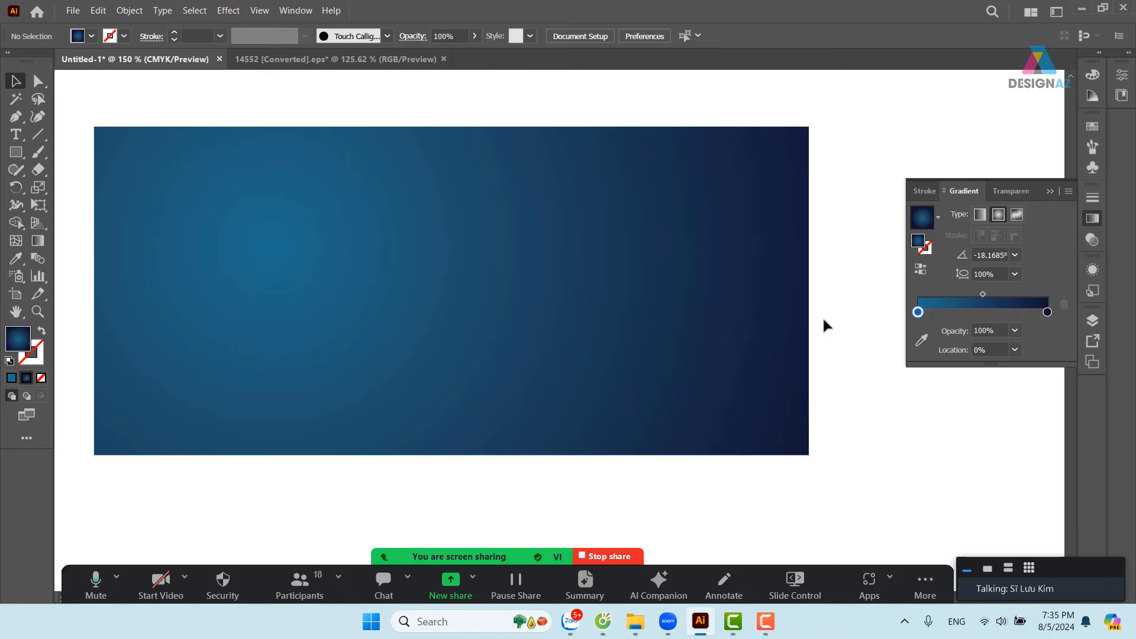
# - Draw a circle with the Ellipse tool over the middle of the gradient rectangle
pyautogui.moveTo(584, 316); pyautogui.dragTo(592, 277)
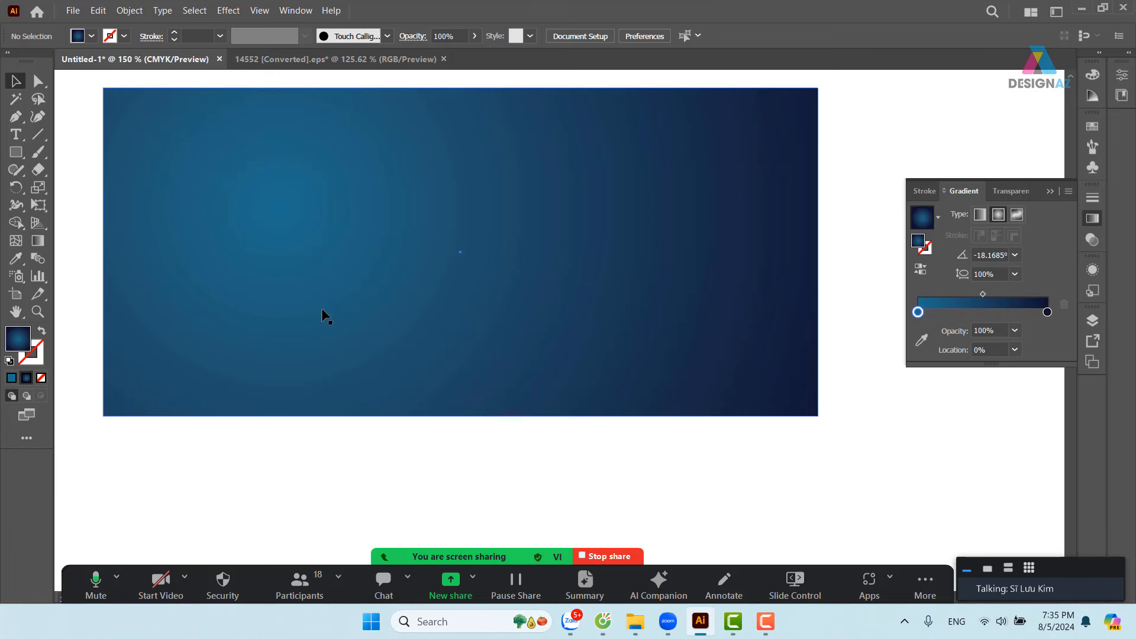
pyautogui.click(16, 152)
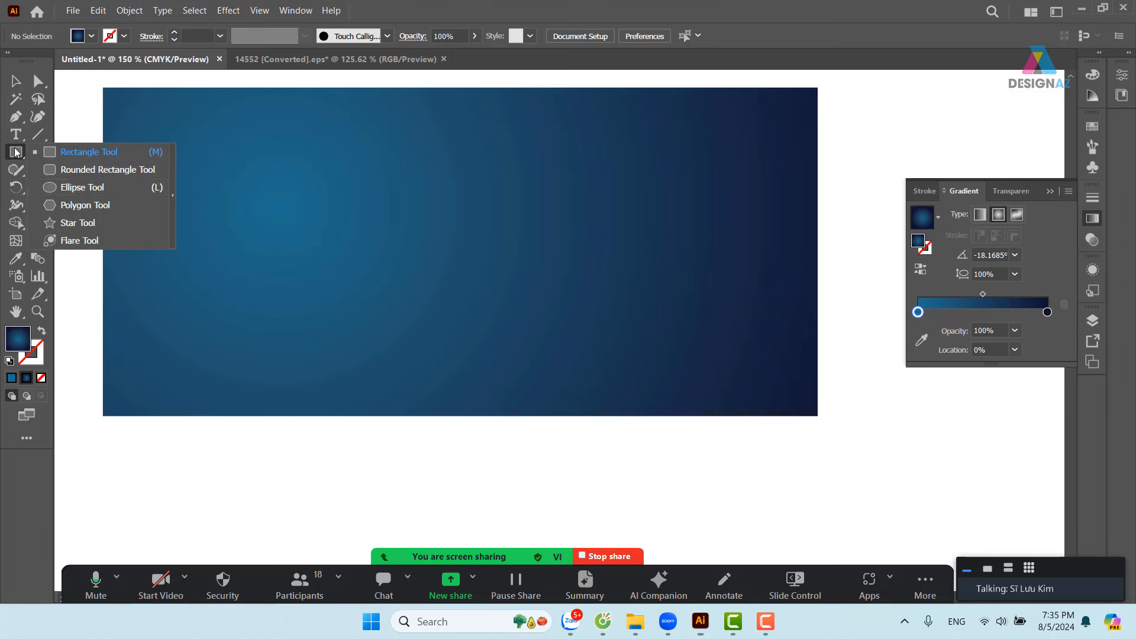
pyautogui.click(80, 188)
pyautogui.moveTo(349, 161); pyautogui.dragTo(544, 332)
# - Set both color stops of the circle's radial gradient to white
pyautogui.doubleClick(1046, 330)
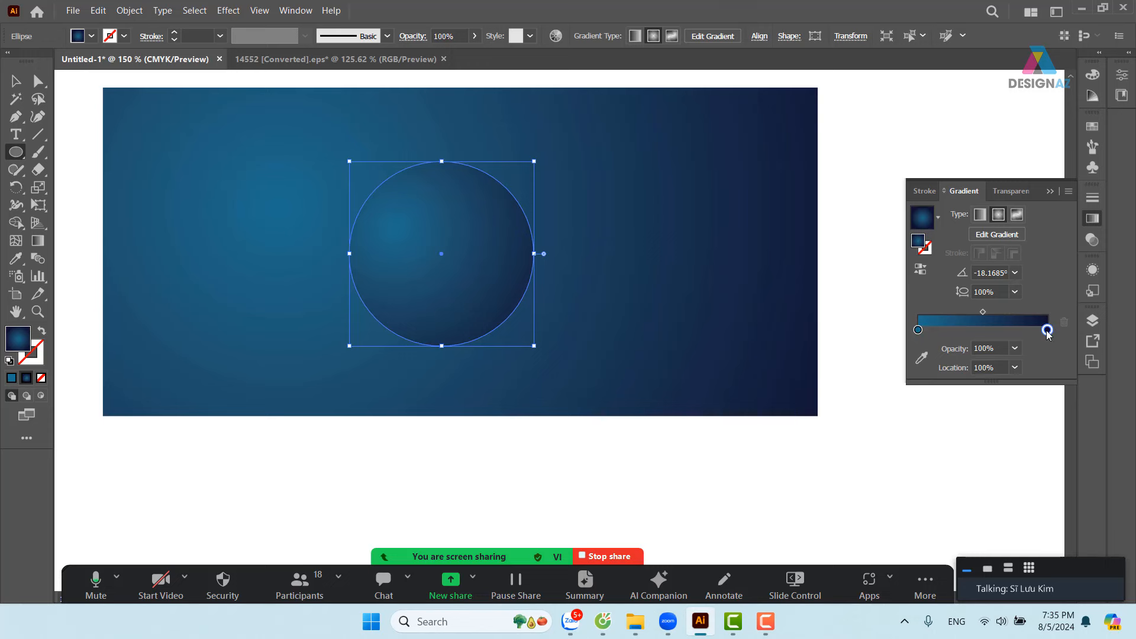
pyautogui.click(877, 376)
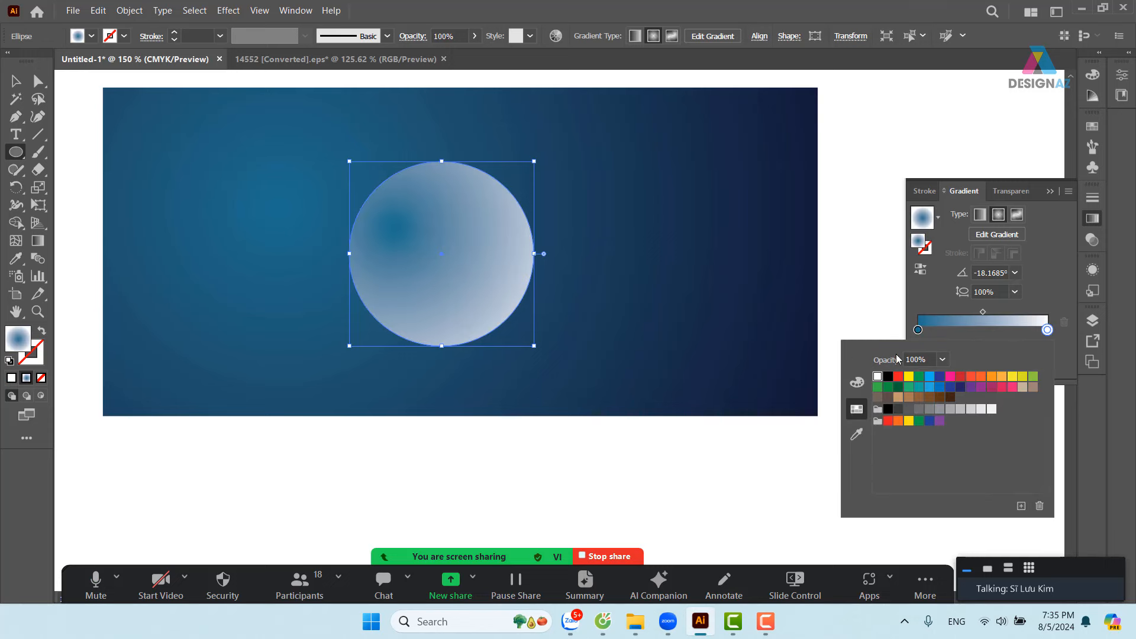
pyautogui.click(918, 330)
pyautogui.doubleClick(918, 329)
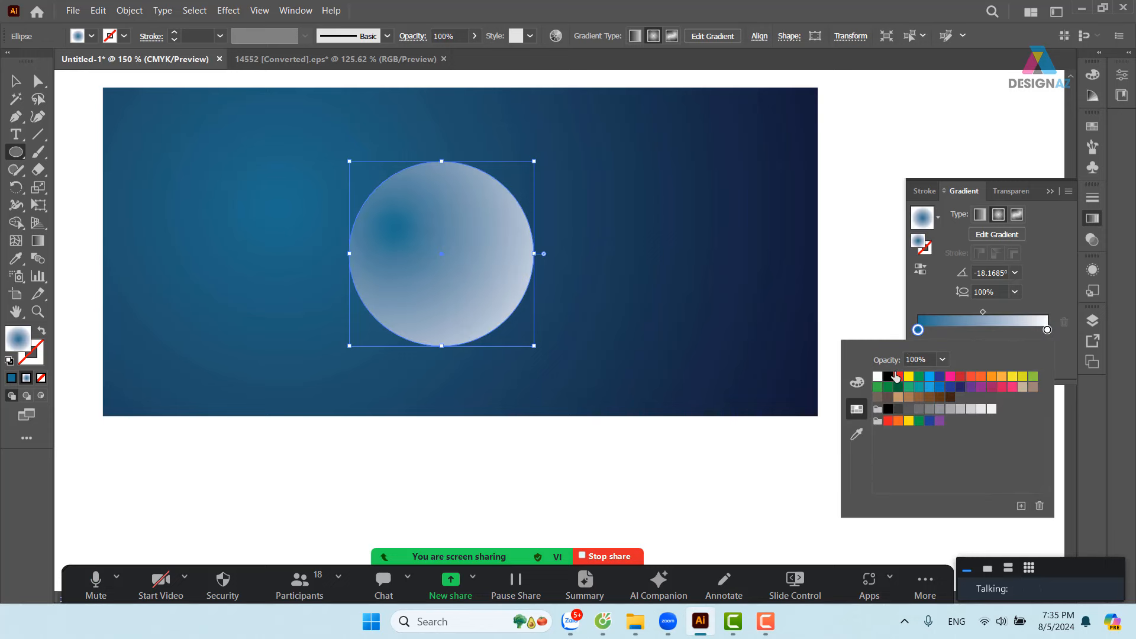
pyautogui.click(878, 377)
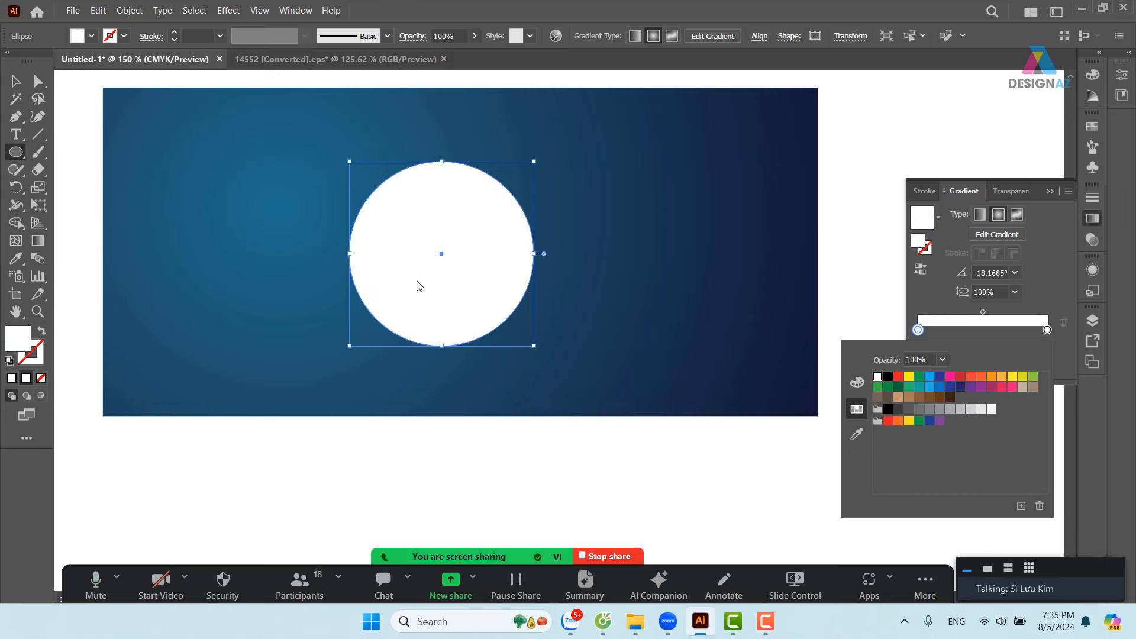
pyautogui.click(498, 266)
# - Redraw the circle's radial gradient from its center to near its lower edge and set the center stop's opacity to 0%
pyautogui.press('g')
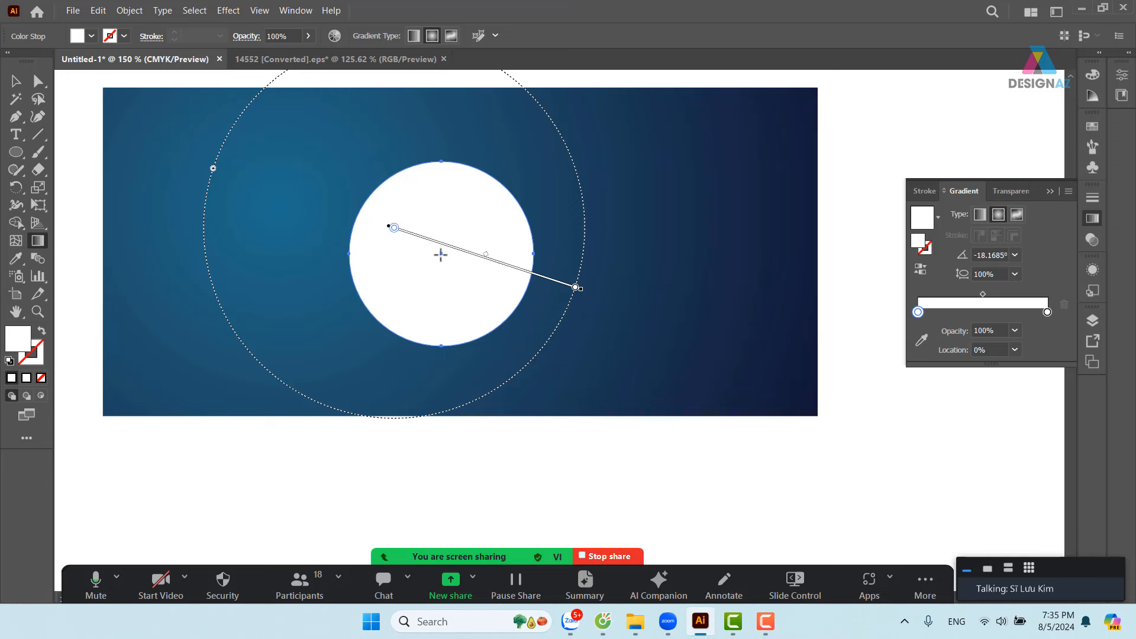
pyautogui.moveTo(441, 255); pyautogui.dragTo(471, 333)
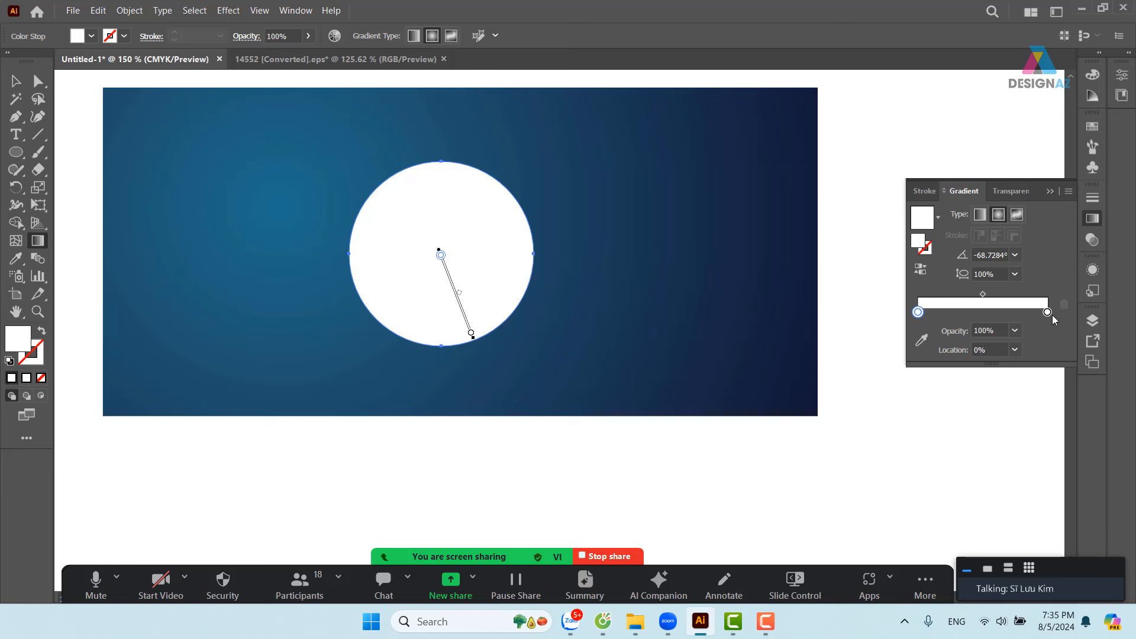
pyautogui.click(1002, 331)
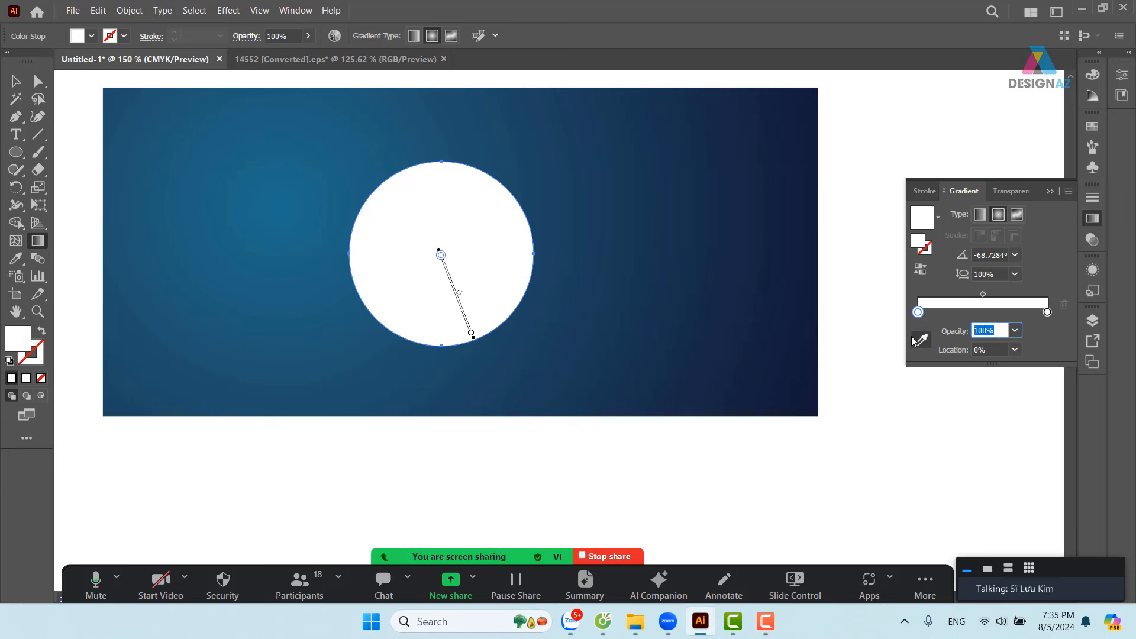
pyautogui.write('0')
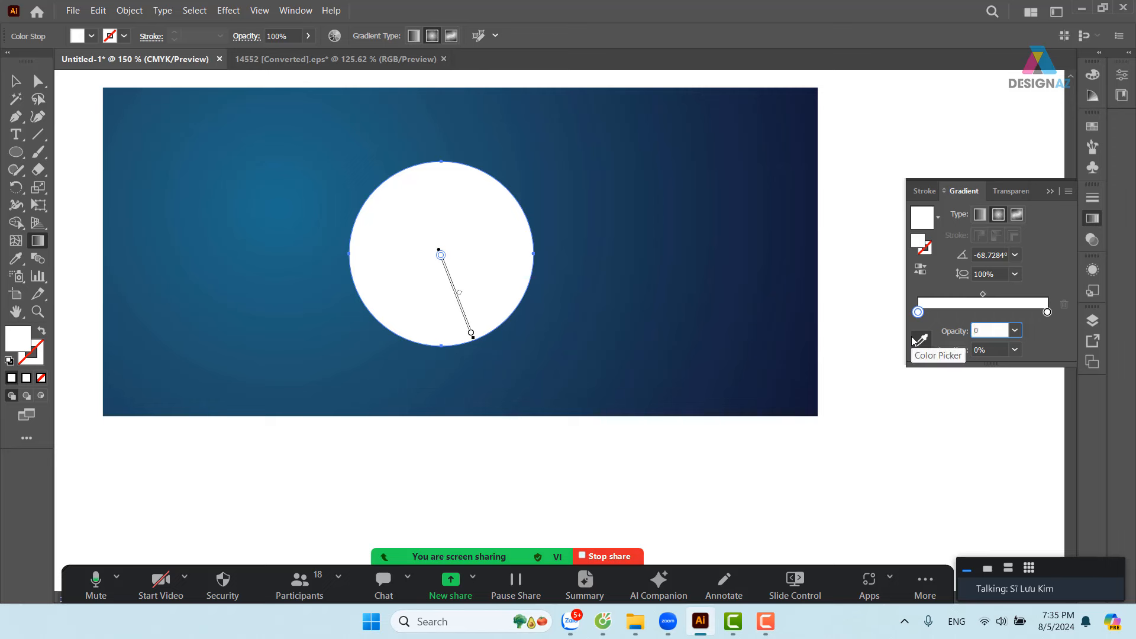
pyautogui.press('Return')
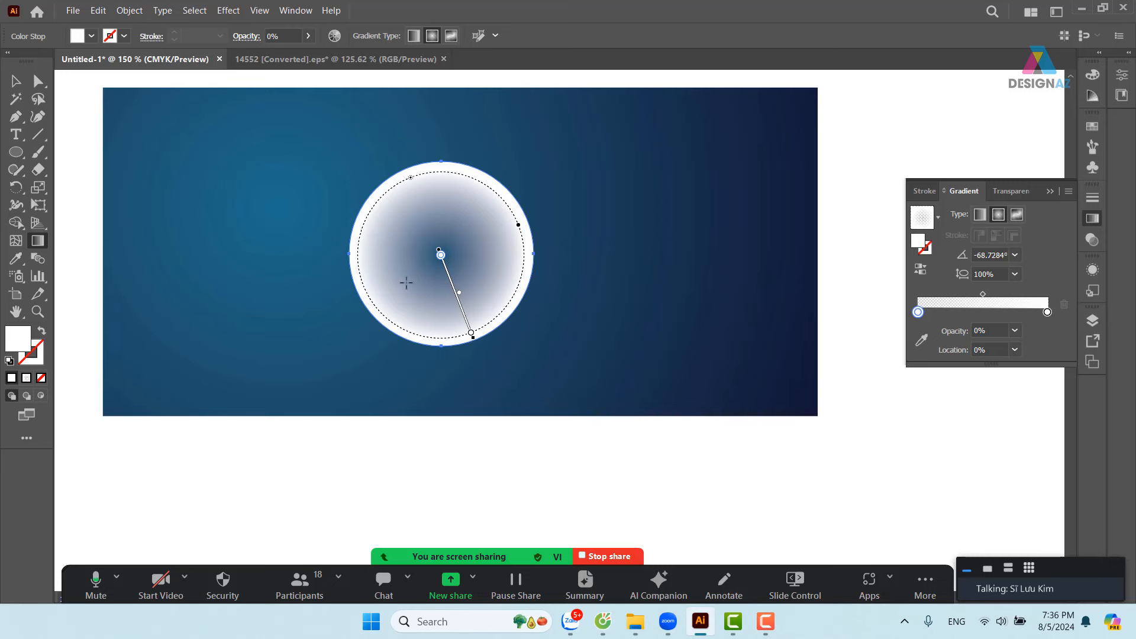
# - Move the midpoint of the circle's radial gradient outward to about 74% and deselect the circle
pyautogui.moveTo(986, 296)
pyautogui.mouseDown()
pyautogui.moveTo(1030, 296)
pyautogui.moveTo(982, 296)
pyautogui.mouseUp()
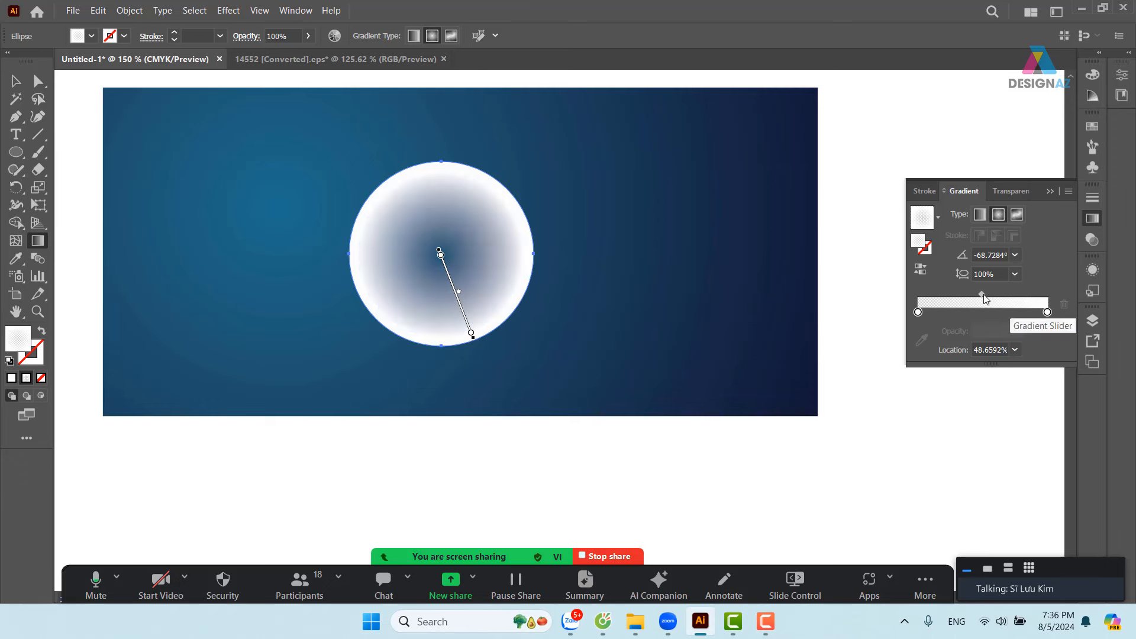
pyautogui.moveTo(983, 296); pyautogui.dragTo(1002, 296)
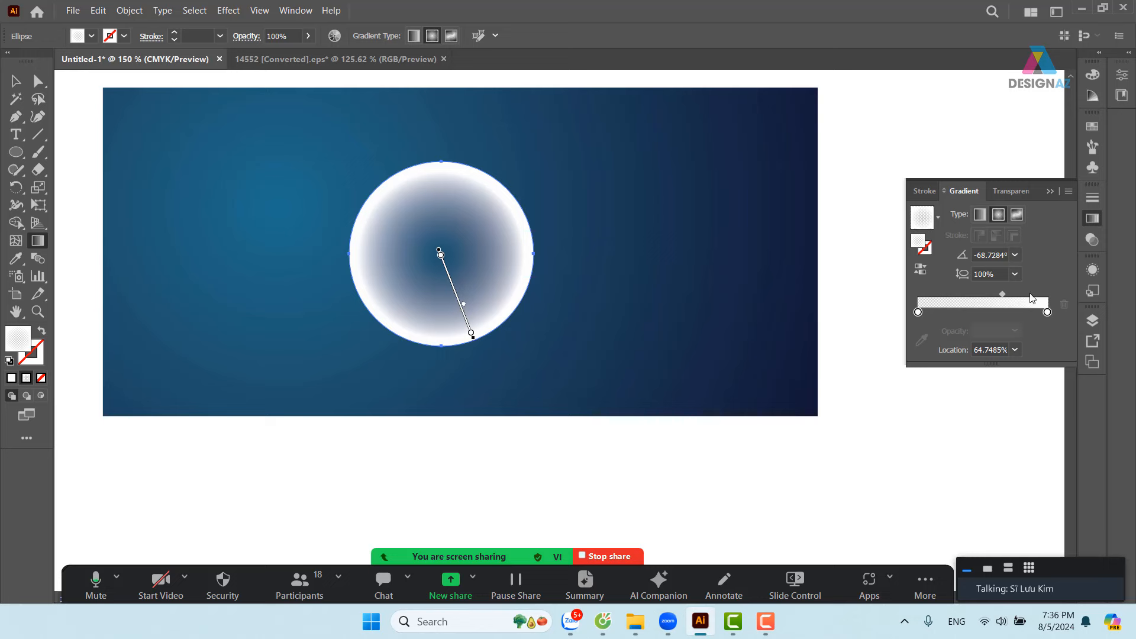
pyautogui.moveTo(1002, 296); pyautogui.dragTo(1015, 295)
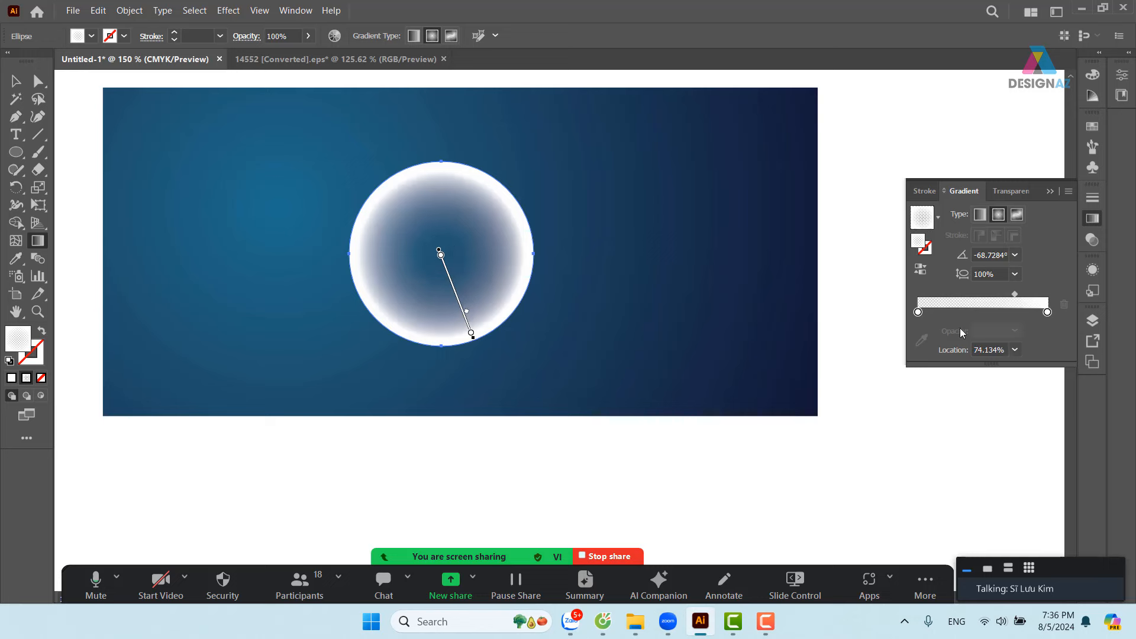
pyautogui.click(15, 81)
pyautogui.click(589, 270)
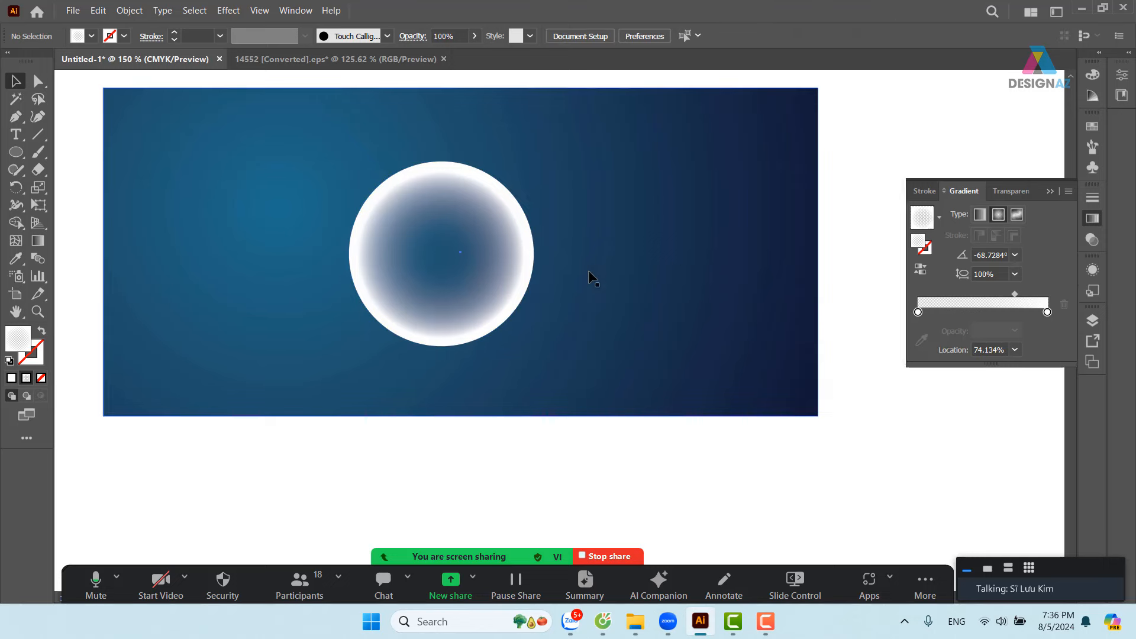
# - Duplicate the transparent white bubble horizontally to its right so the two circles overlap by about half
pyautogui.click(495, 311)
pyautogui.moveTo(495, 311); pyautogui.dragTo(606, 288)
pyautogui.click(836, 293)
pyautogui.moveTo(557, 257); pyautogui.dragTo(578, 309)
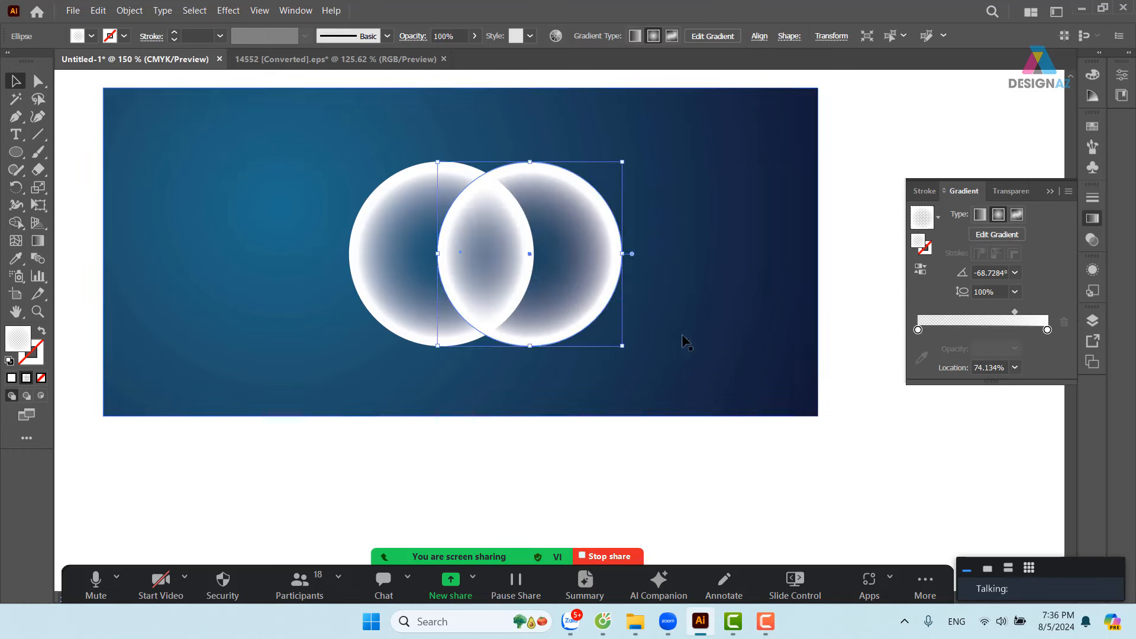
pyautogui.hscroll(1, 681, 339)
pyautogui.click(805, 310)
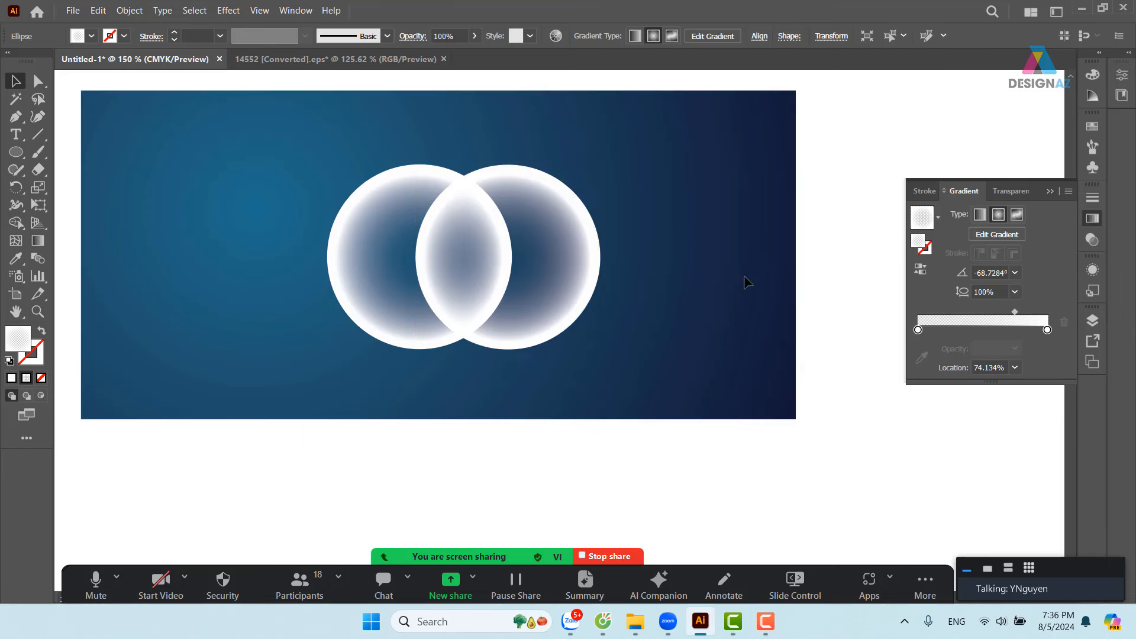
pyautogui.click(587, 296)
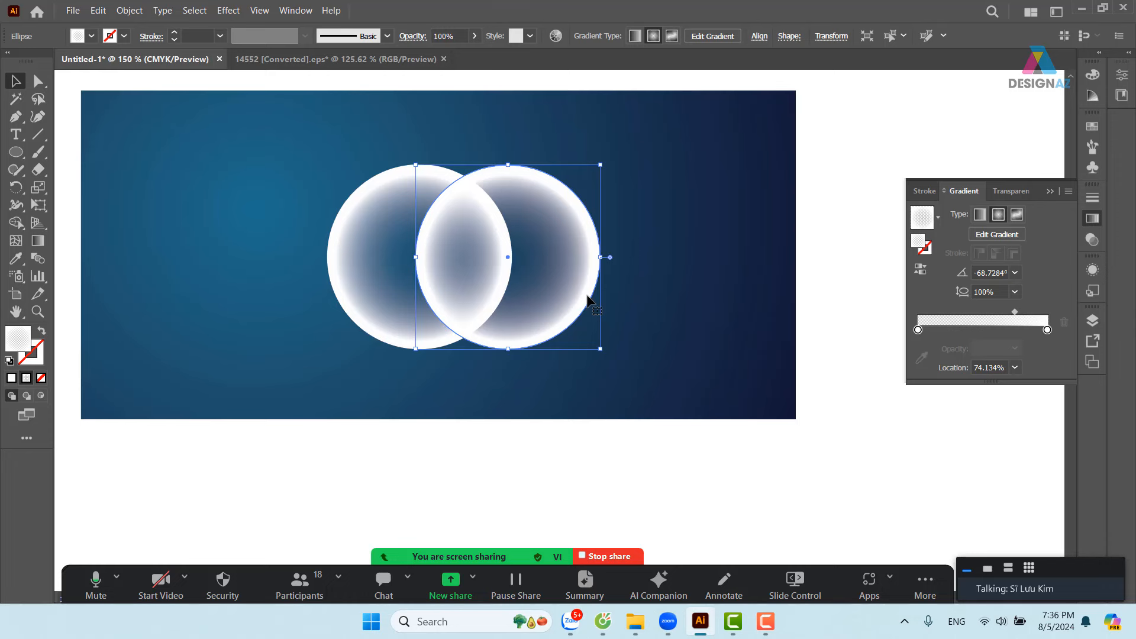
pyautogui.moveTo(398, 302); pyautogui.dragTo(448, 208)
# - Duplicate the plain gradient rectangle below the original and add a vertically squashed copy as a strip along its lower edge
pyautogui.click(731, 138)
pyautogui.moveTo(731, 137); pyautogui.dragTo(694, 237)
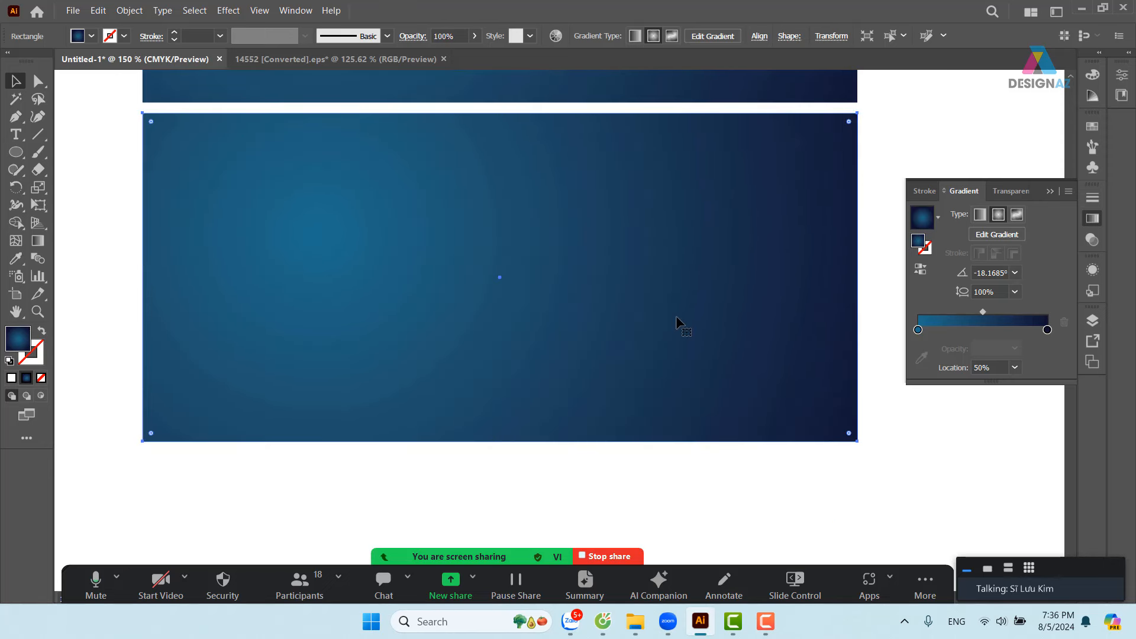
pyautogui.moveTo(500, 112); pyautogui.dragTo(547, 362)
pyautogui.moveTo(500, 441); pyautogui.dragTo(523, 421)
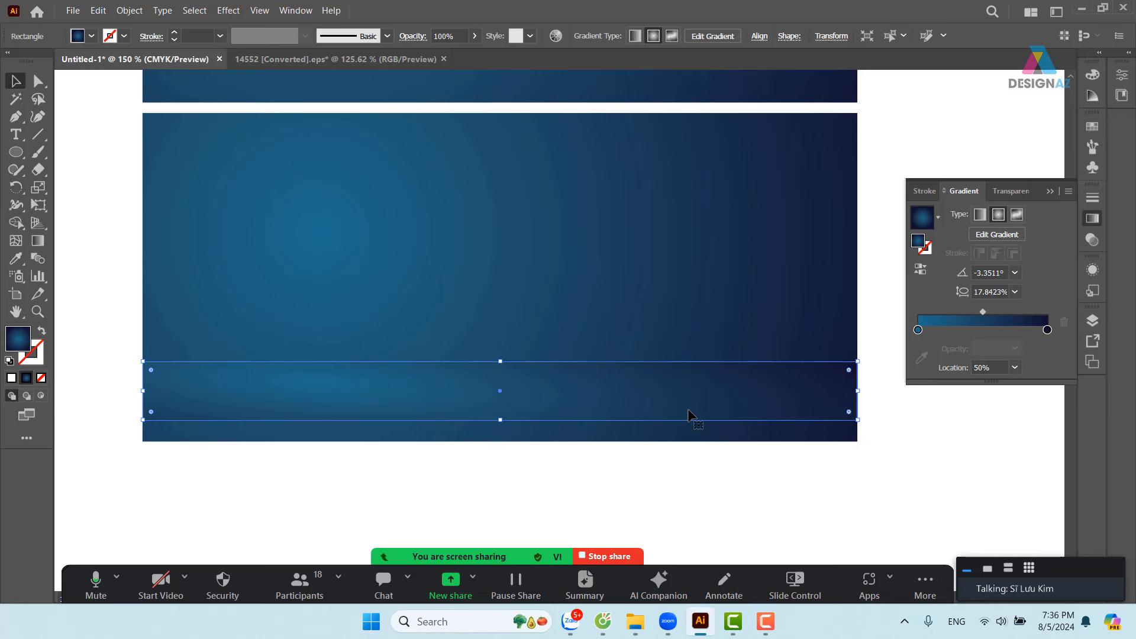
pyautogui.moveTo(692, 416); pyautogui.dragTo(691, 438)
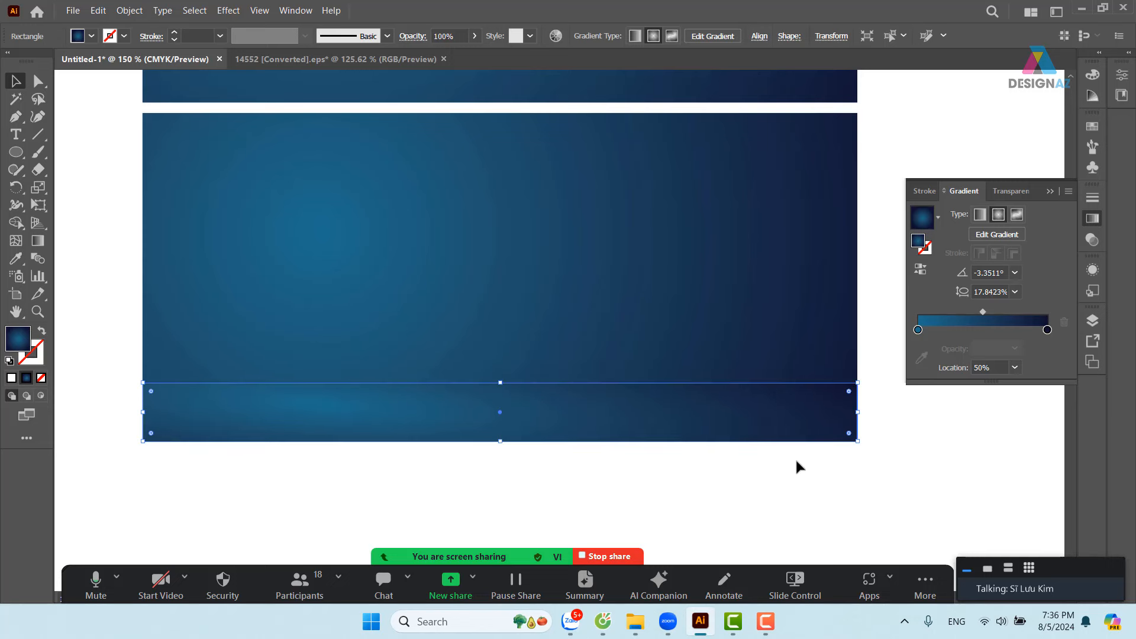
# - Set both color stops of the strip's gradient to the light blue swatch
pyautogui.doubleClick(1048, 329)
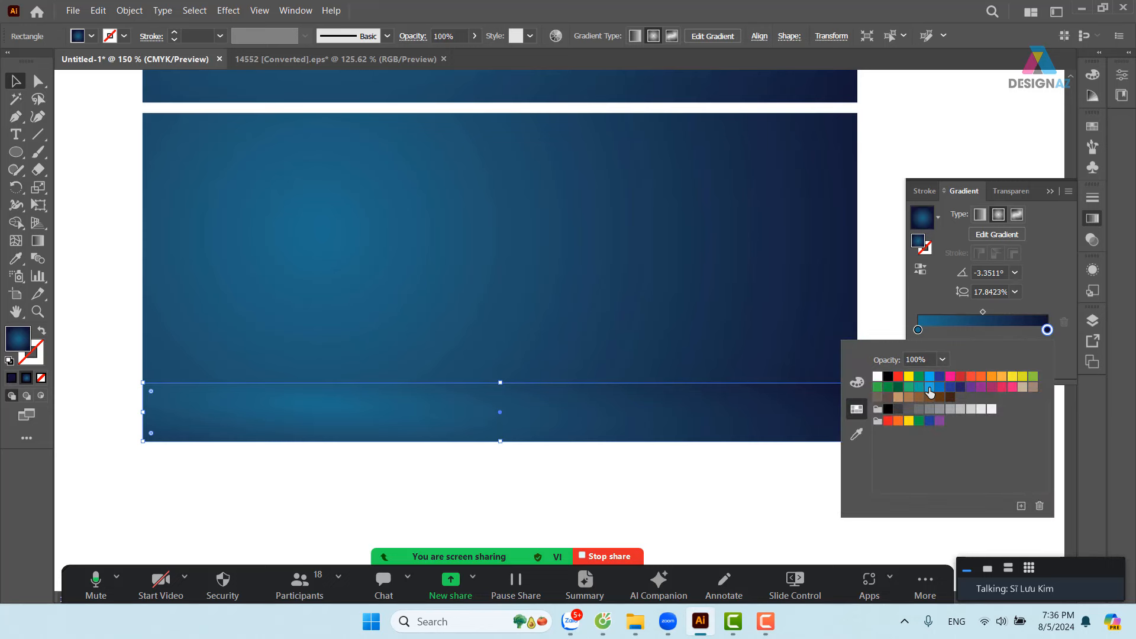
pyautogui.click(929, 388)
pyautogui.doubleClick(919, 330)
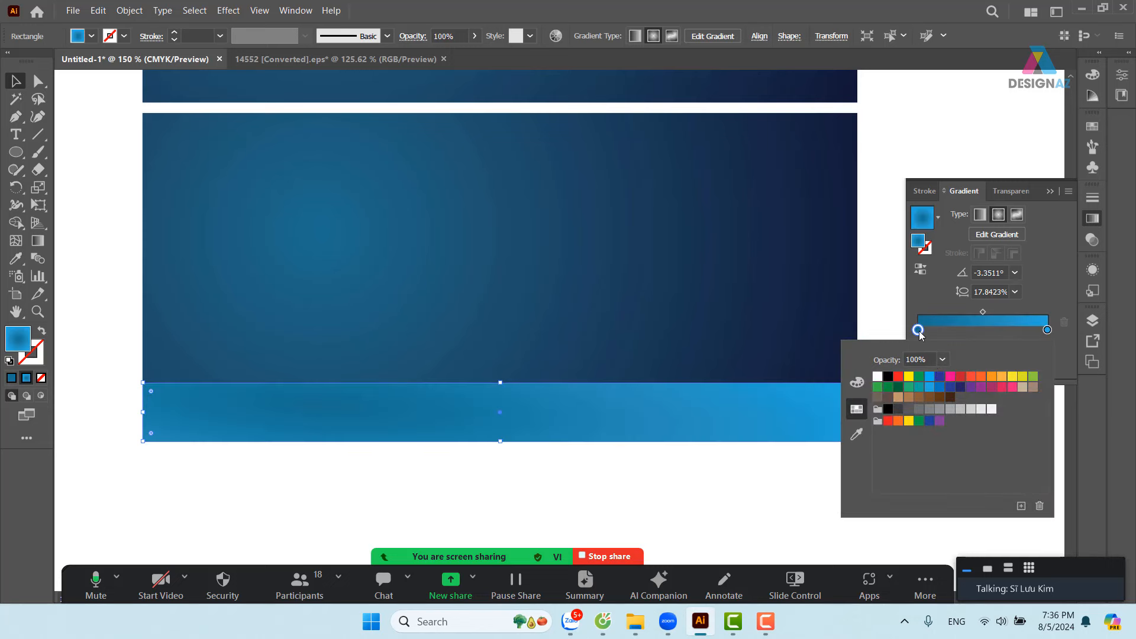
pyautogui.click(930, 388)
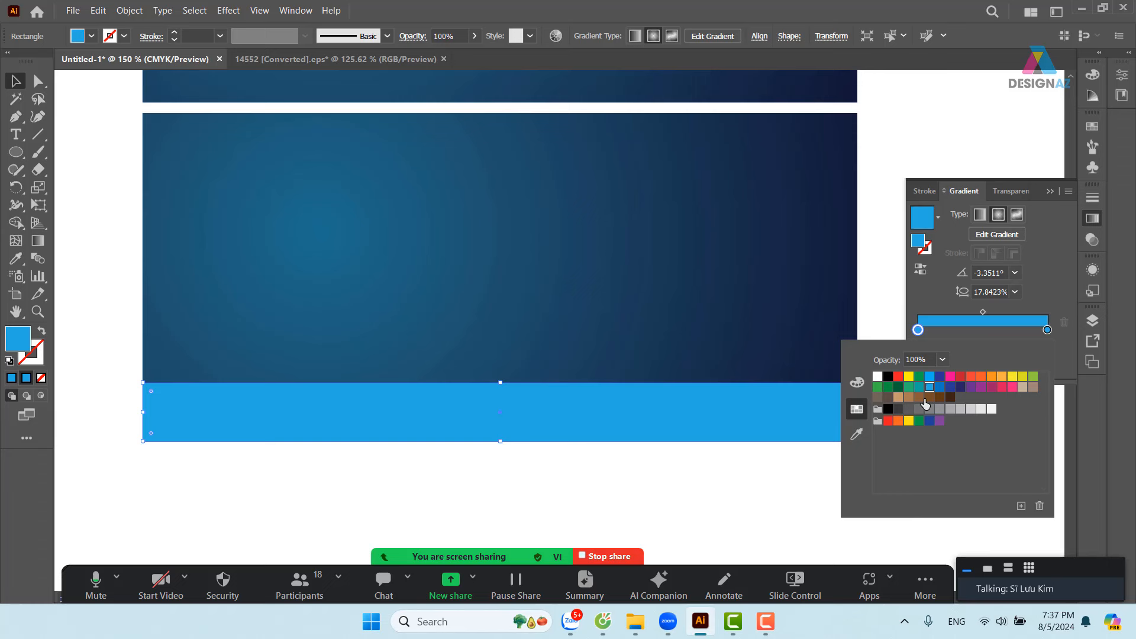
pyautogui.click(920, 332)
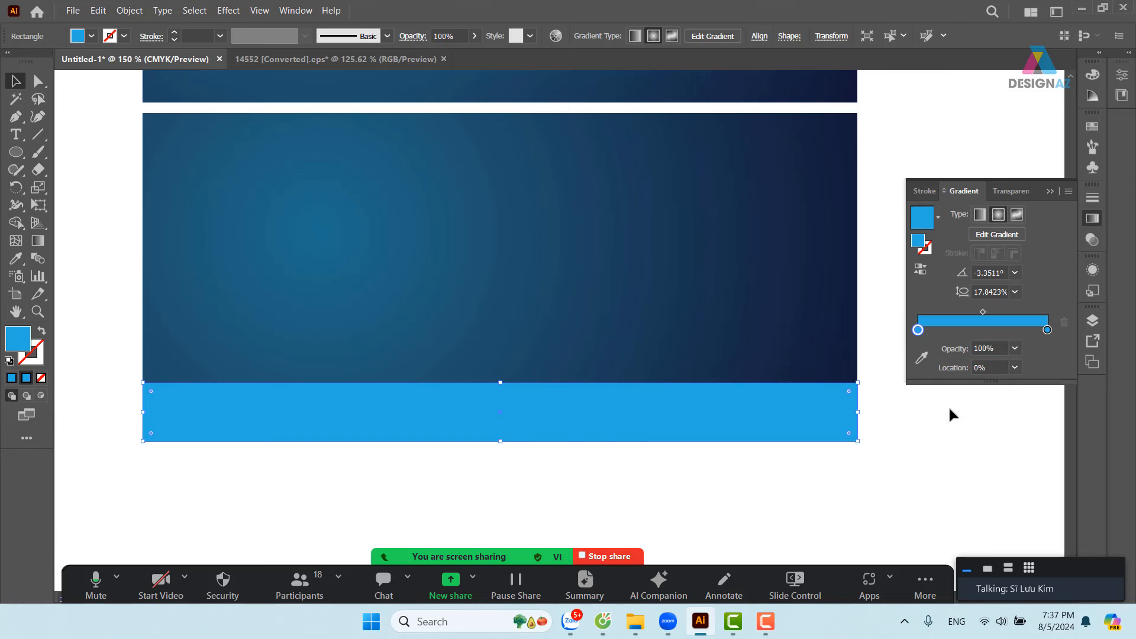
# - Change the strip's gradient to linear and set the starting stop's opacity to 0%
pyautogui.click(980, 214)
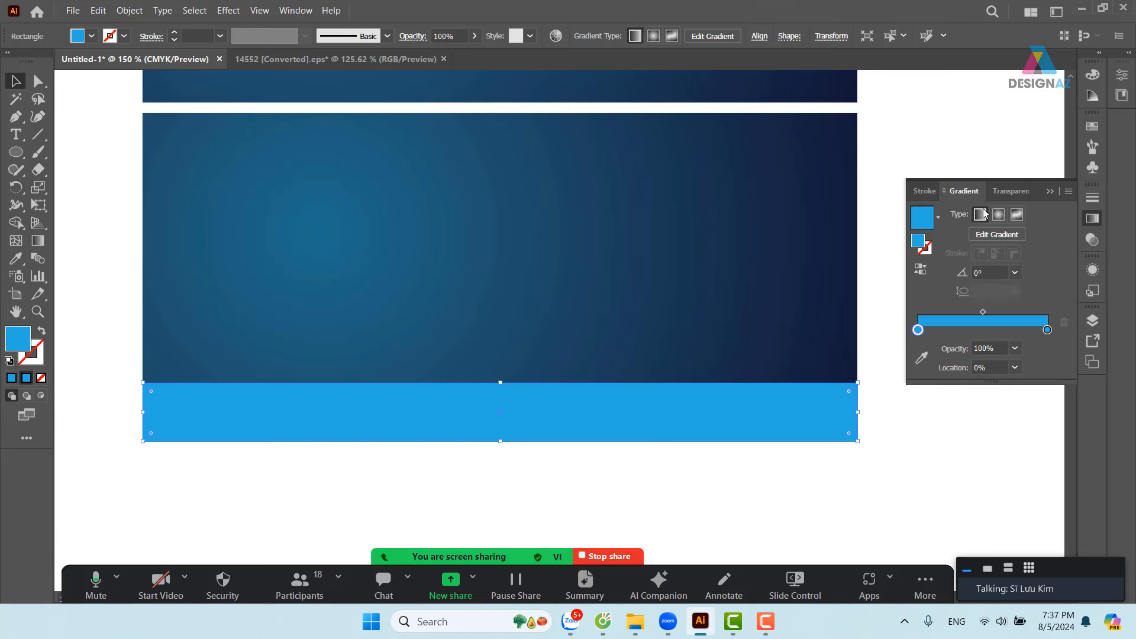
pyautogui.click(995, 348)
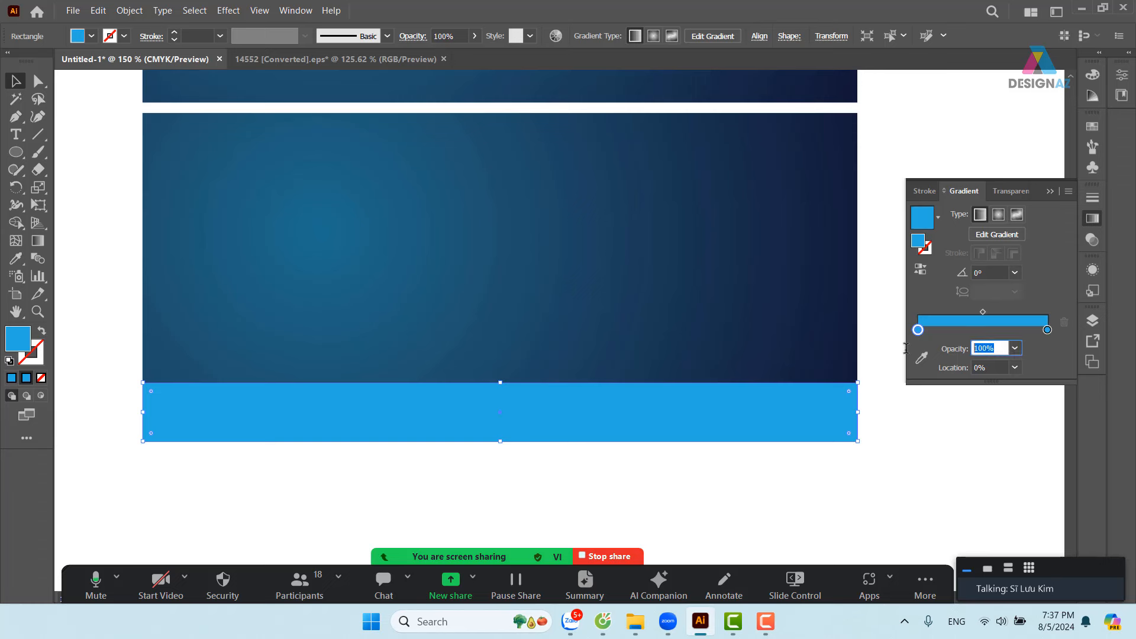
pyautogui.write('0')
pyautogui.press('Return')
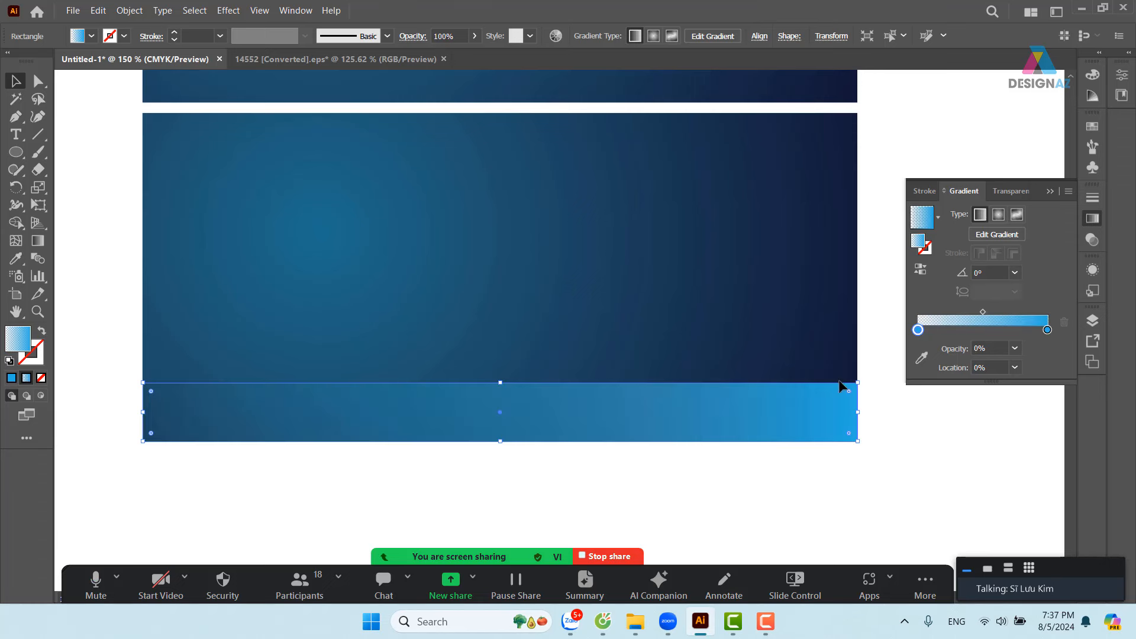
# - Redraw the strip's linear gradient horizontally, transparent near the left end and solid blue near the right end, and deselect
pyautogui.press('g')
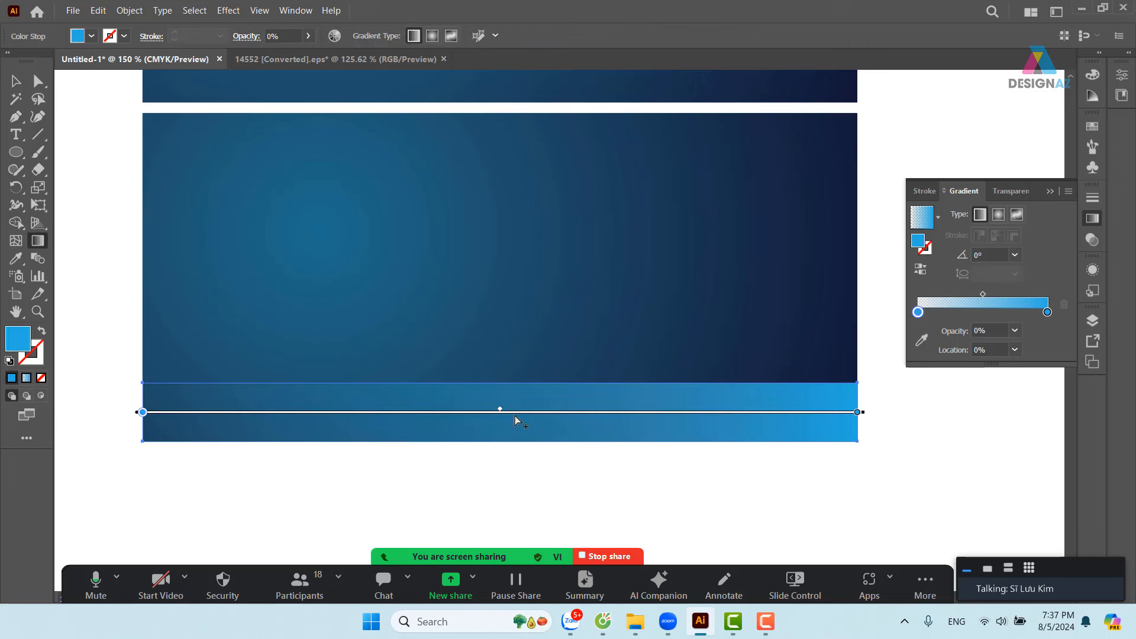
pyautogui.moveTo(850, 433)
pyautogui.mouseDown()
pyautogui.moveTo(373, 431)
pyautogui.moveTo(334, 412)
pyautogui.mouseUp()
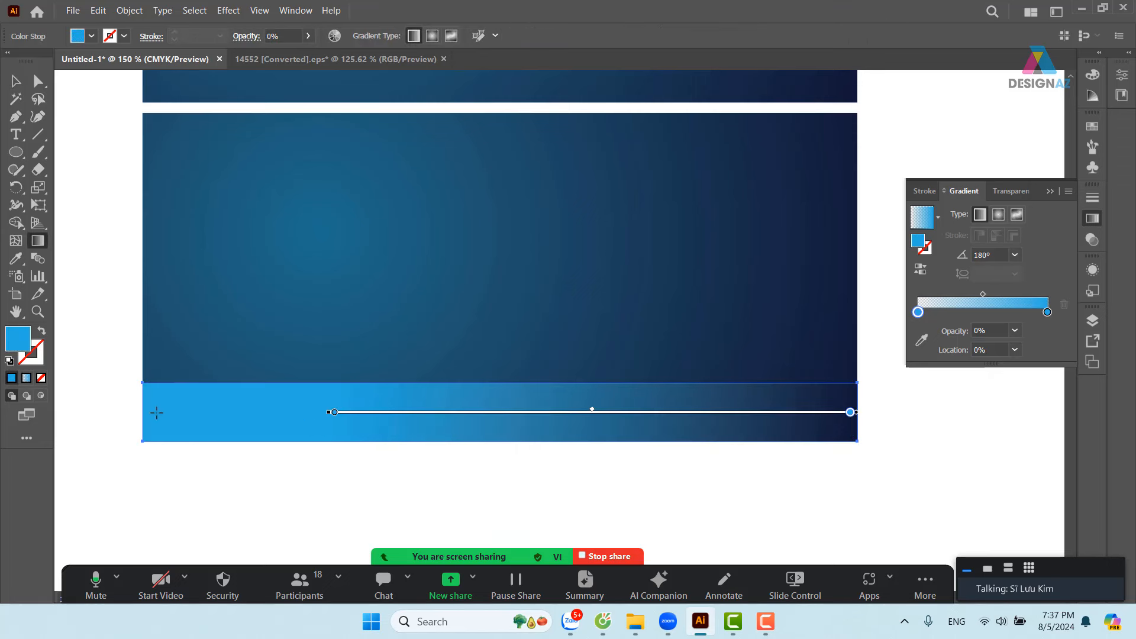
pyautogui.moveTo(156, 413)
pyautogui.mouseDown()
pyautogui.moveTo(863, 414)
pyautogui.moveTo(798, 412)
pyautogui.mouseUp()
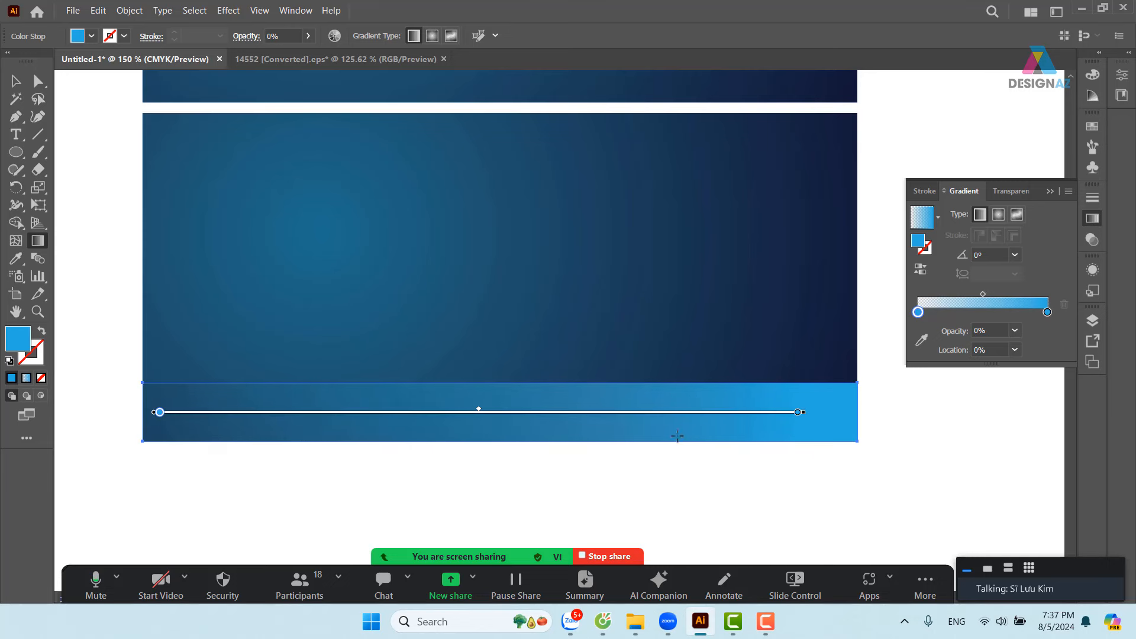
pyautogui.click(16, 81)
pyautogui.click(89, 201)
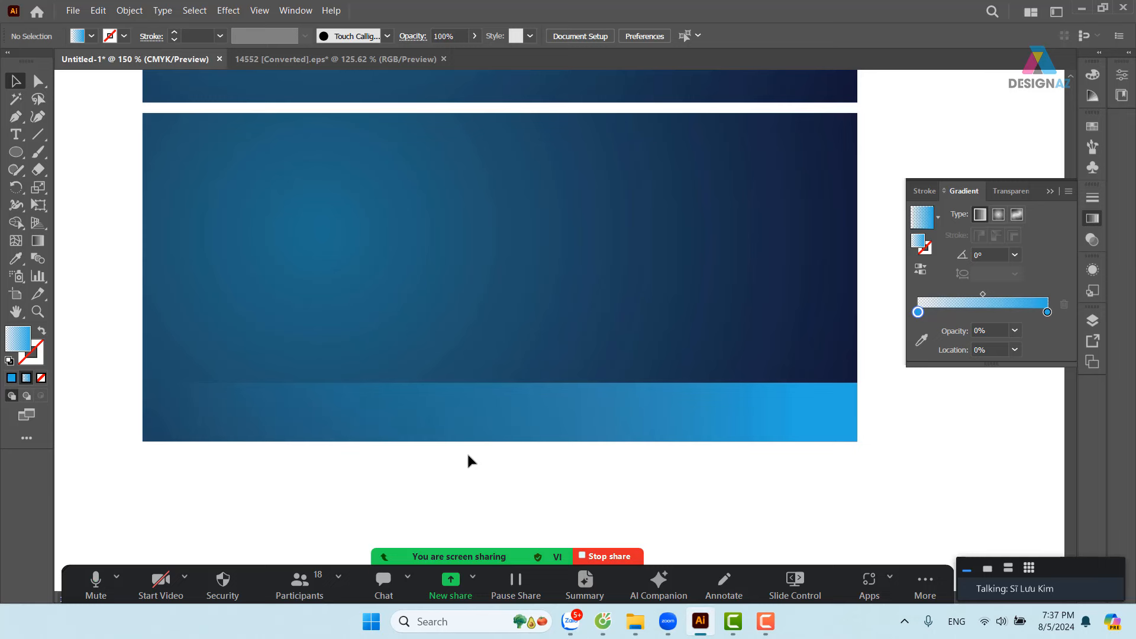
# - Create a flattened copy of the light blue strip as a thin line just above it, and deselect
pyautogui.click(558, 386)
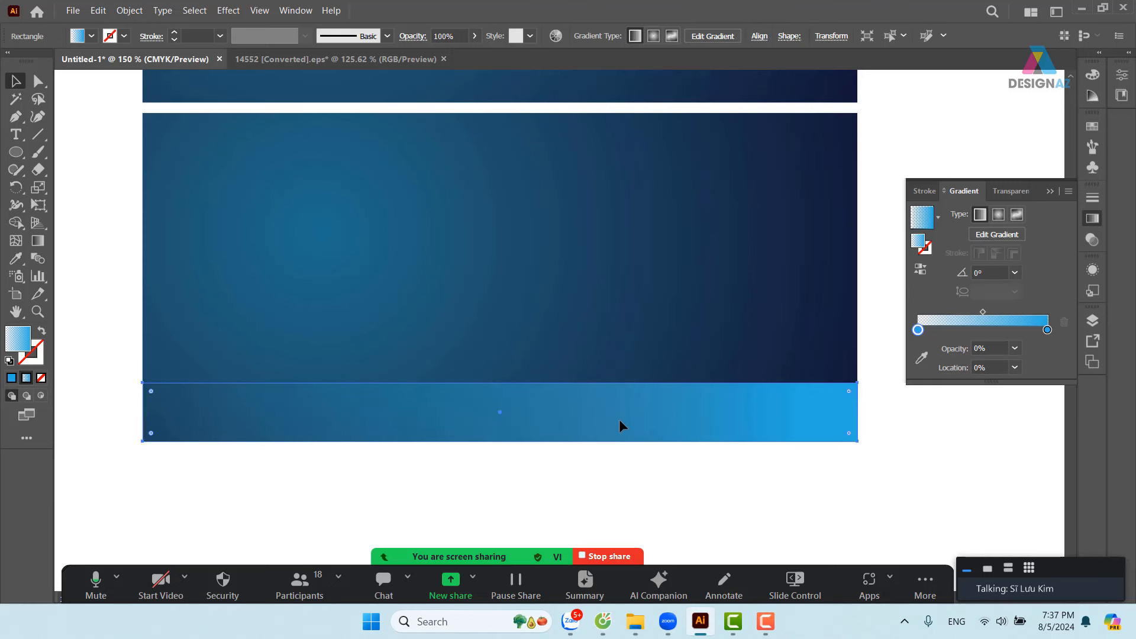
pyautogui.moveTo(502, 442); pyautogui.dragTo(604, 370)
pyautogui.click(562, 495)
pyautogui.click(558, 475)
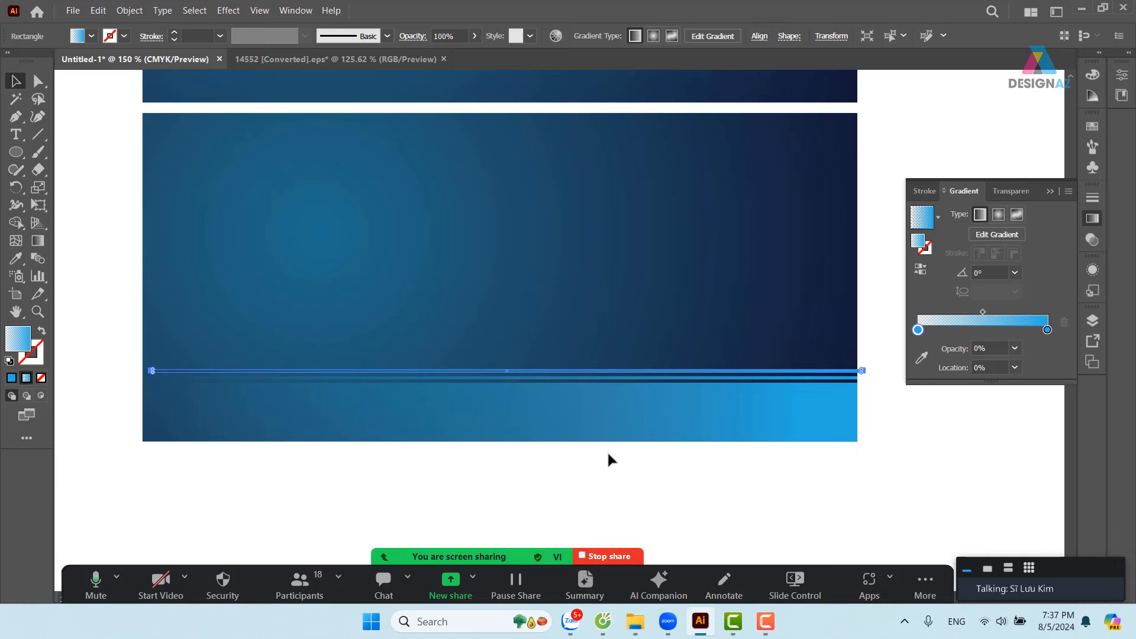
pyautogui.press('Down')
pyautogui.press('Down')
pyautogui.press('Down')
pyautogui.press('Down')
pyautogui.press('Down')
pyautogui.press('Down')
pyautogui.press('Down')
pyautogui.press('Down')
pyautogui.click(608, 489)
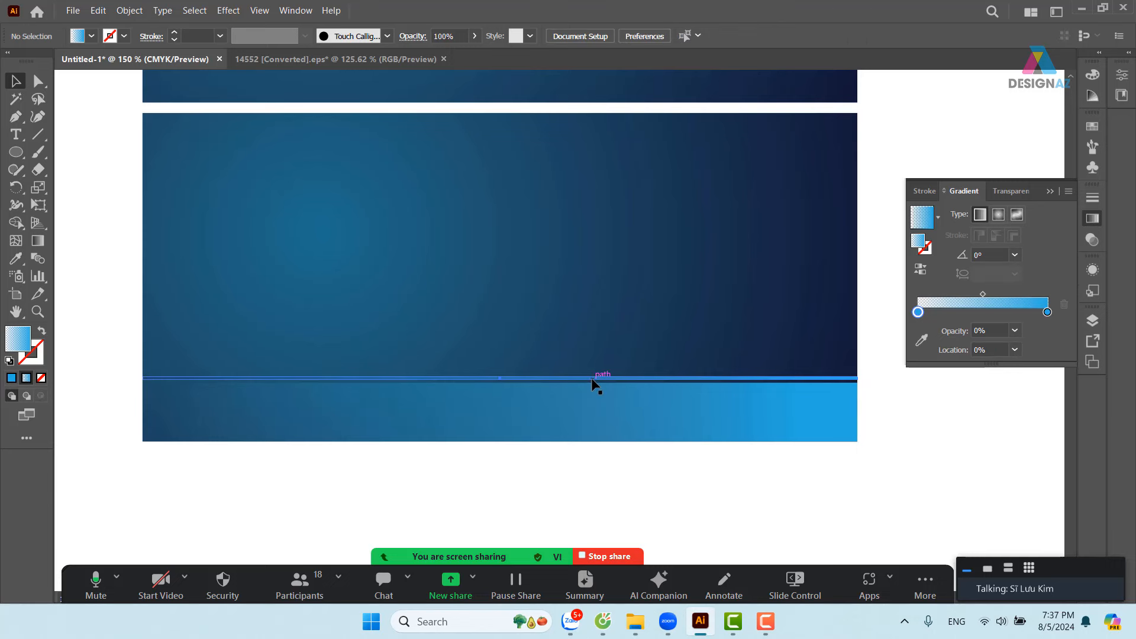
# - Copy the thin line slightly upward and repeat the transformation to build a stack of evenly spaced lines above the strip
pyautogui.moveTo(592, 378); pyautogui.dragTo(599, 375)
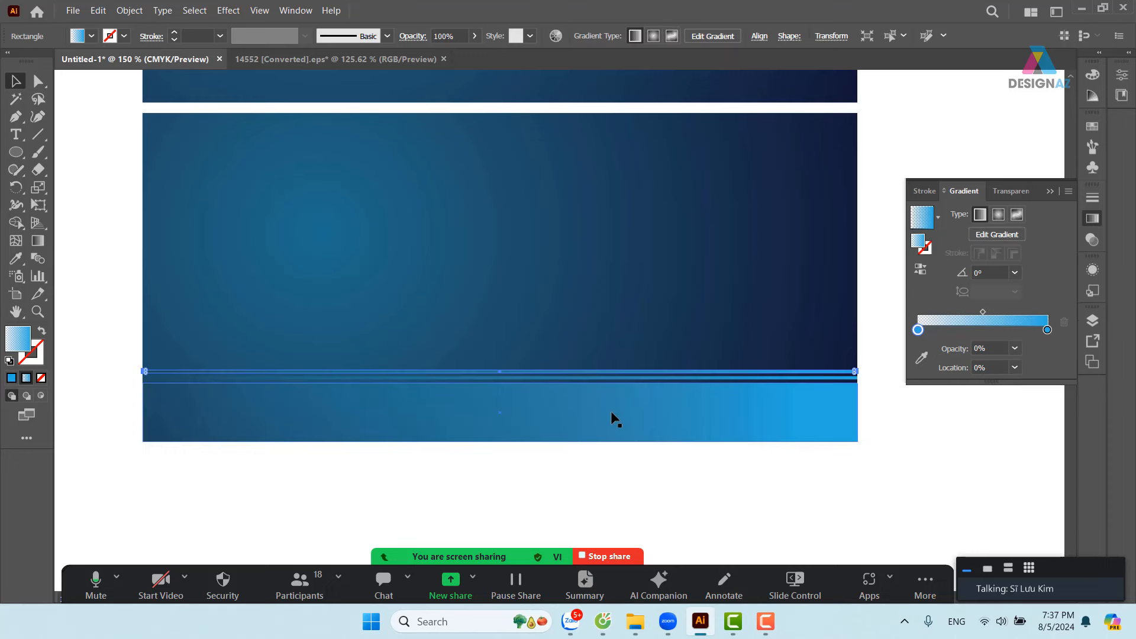
pyautogui.hotkey('ctrl', 'd')
pyautogui.hotkey('ctrl', 'd')
pyautogui.hotkey('ctrl', 'd')
pyautogui.hotkey('ctrl', 'd')
pyautogui.hotkey('ctrl', 'd')
pyautogui.hotkey('ctrl', 'd')
pyautogui.hotkey('ctrl', 'd')
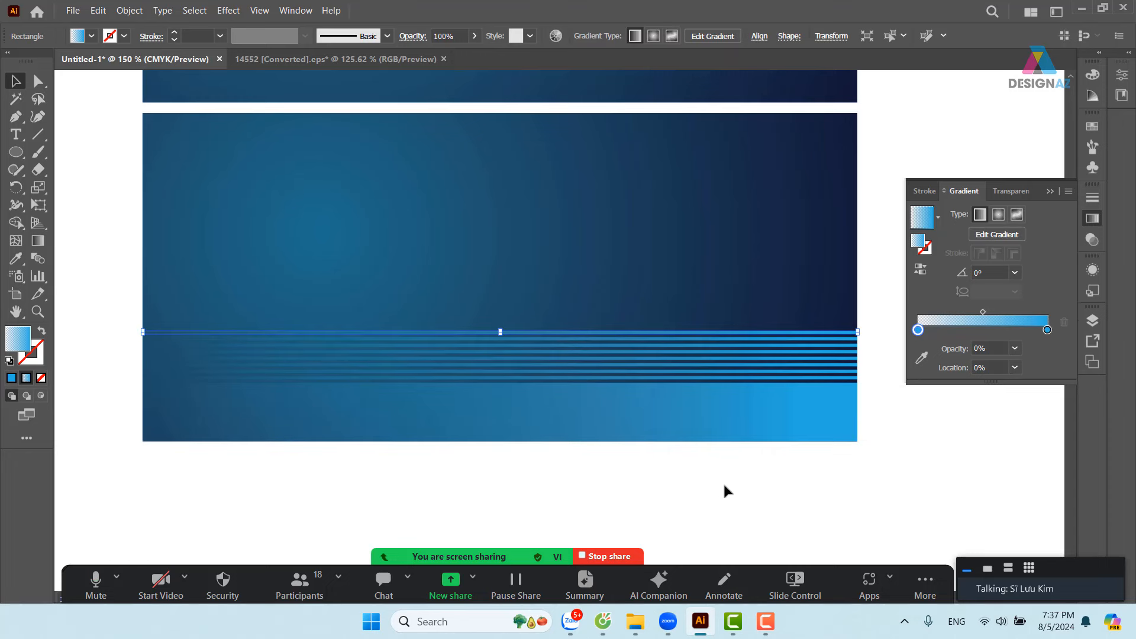
pyautogui.click(724, 486)
# - Duplicate the large radial gradient rectangle directly below the striped banner and deselect it
pyautogui.scroll(-5, 710, 414)
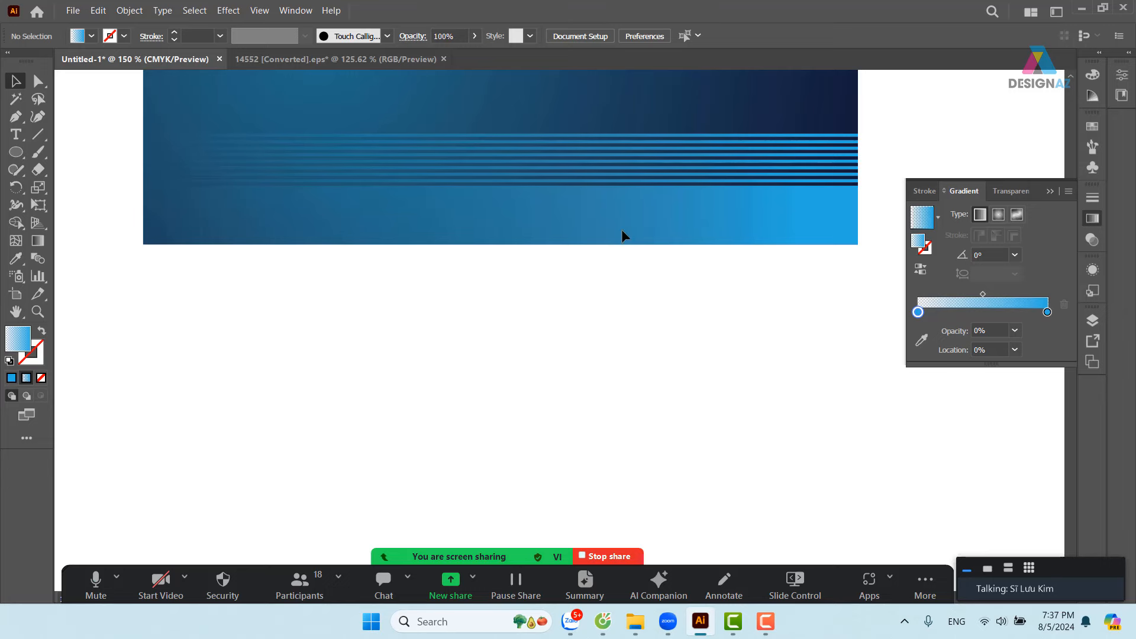
pyautogui.moveTo(551, 94); pyautogui.dragTo(615, 415)
pyautogui.scroll(-3, 693, 329)
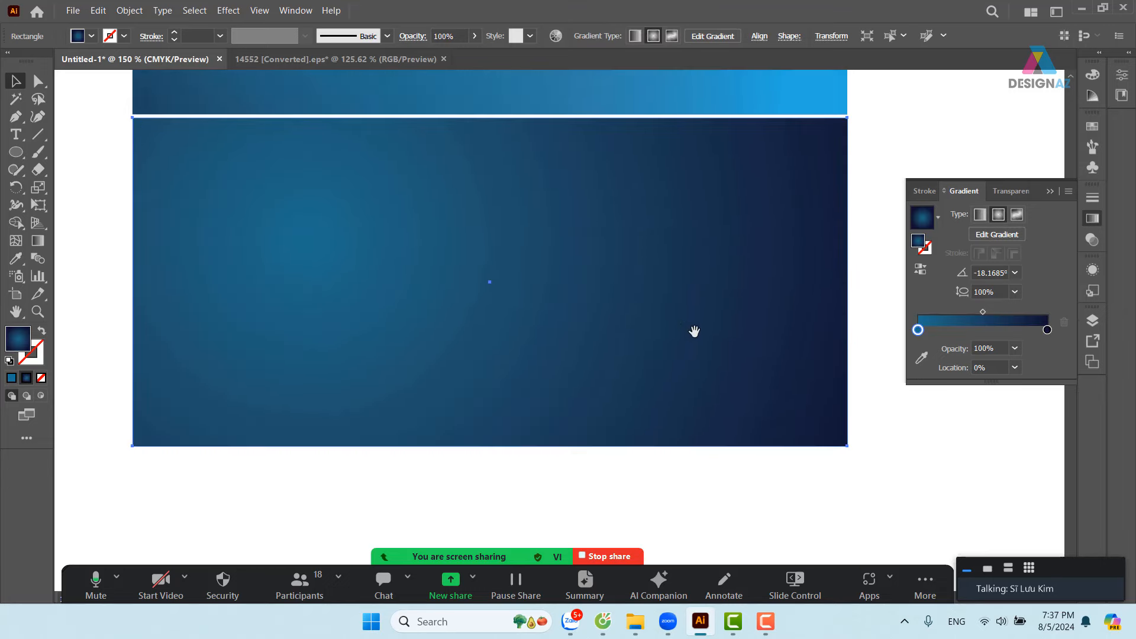
pyautogui.click(827, 496)
# - Add a vertically squashed copy of the new gradient rectangle as a band along its lower edge
pyautogui.click(581, 311)
pyautogui.moveTo(492, 120); pyautogui.dragTo(527, 391)
pyautogui.click(529, 461)
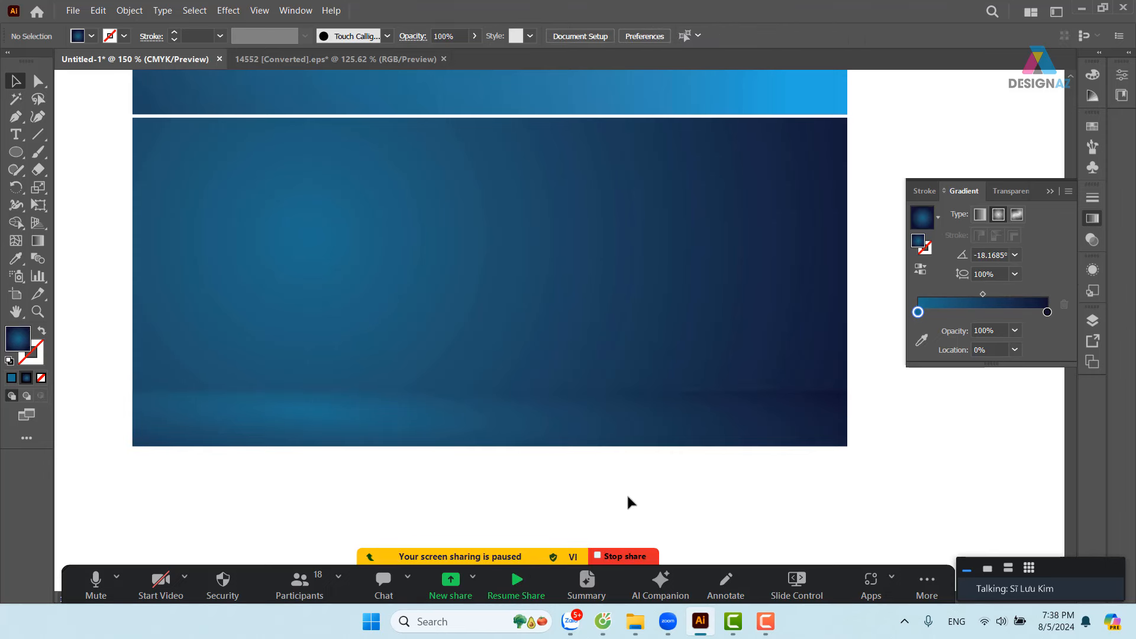
pyautogui.scroll(-1, 627, 492)
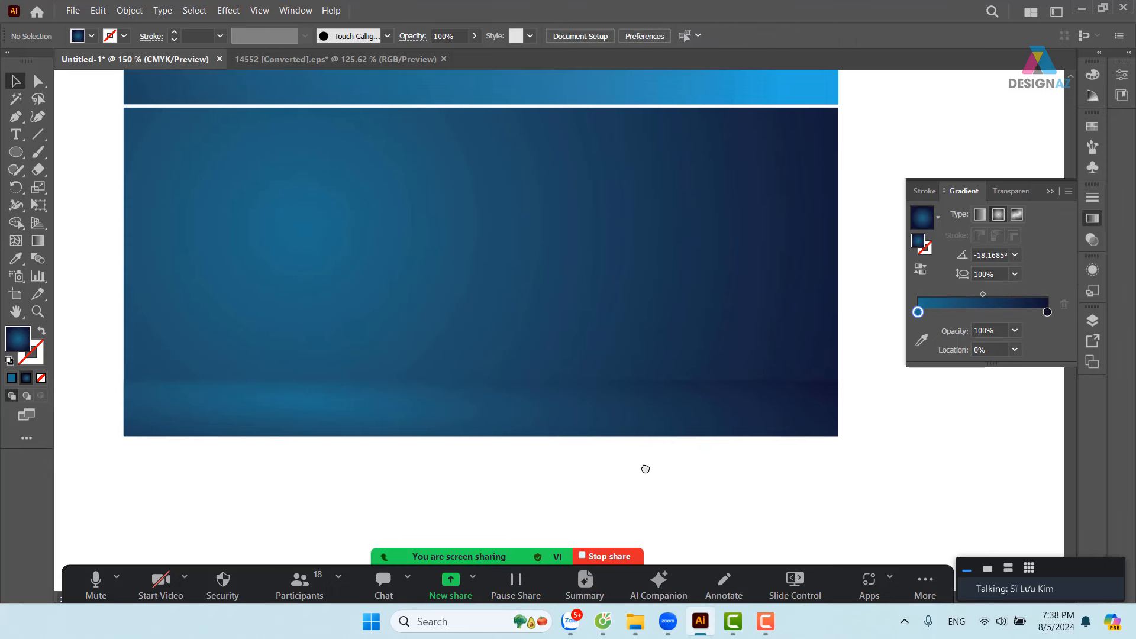
# - Create a flattened copy of the lower band as a thin line just above its upper edge
pyautogui.click(612, 393)
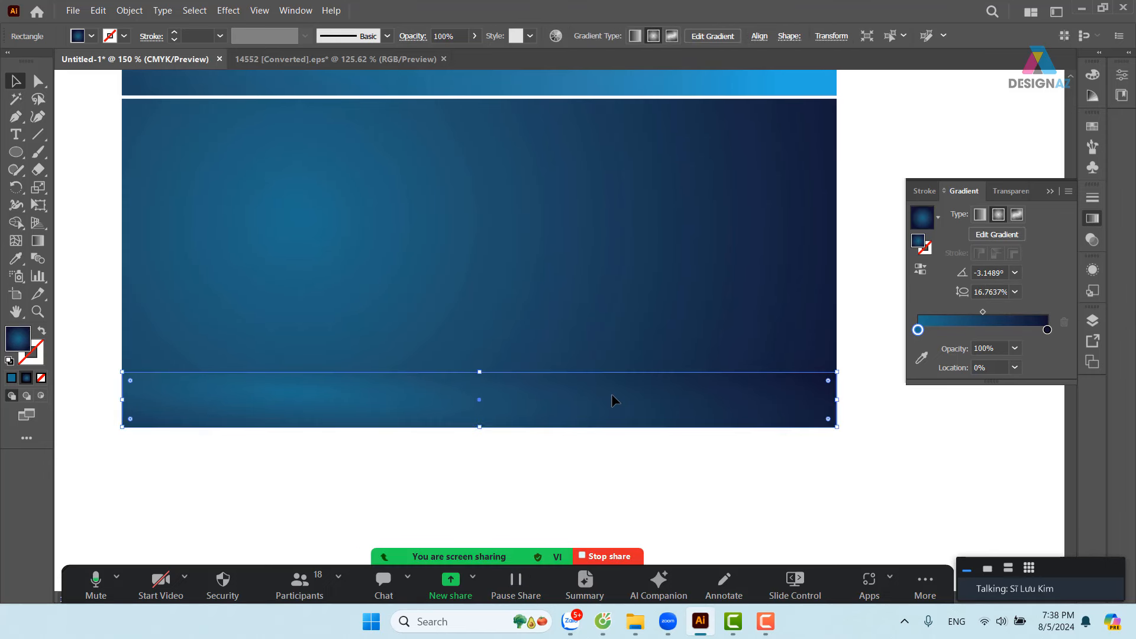
pyautogui.moveTo(481, 427); pyautogui.dragTo(521, 361)
pyautogui.click(469, 460)
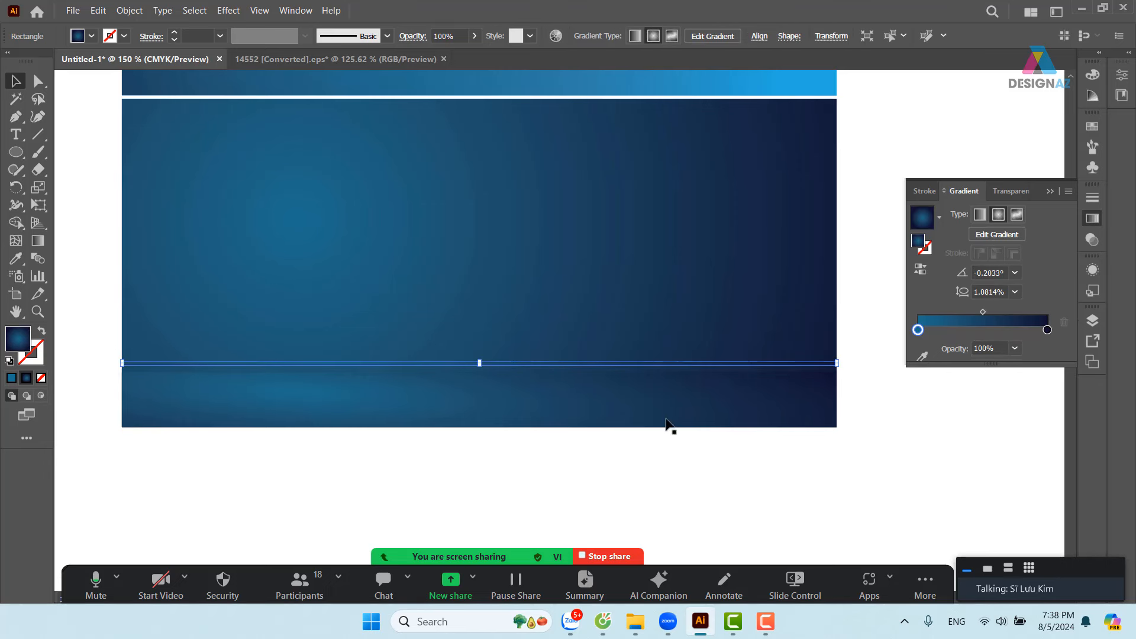
# - Set both color stops of the thin line's radial gradient to light blue and add a middle stop at about 50%
pyautogui.doubleClick(920, 330)
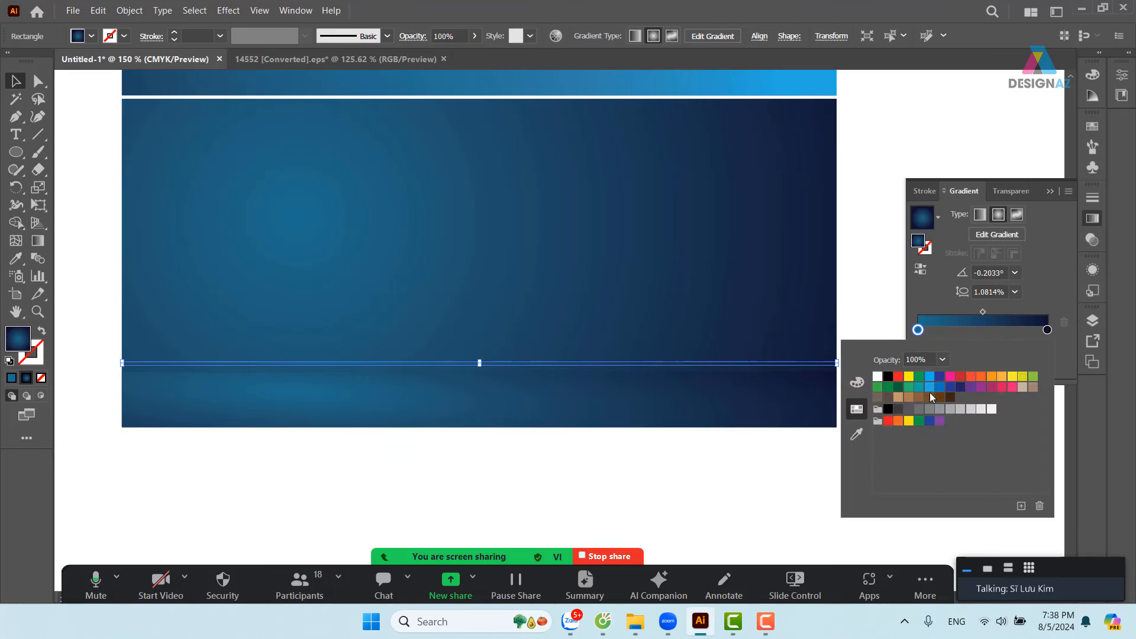
pyautogui.click(930, 388)
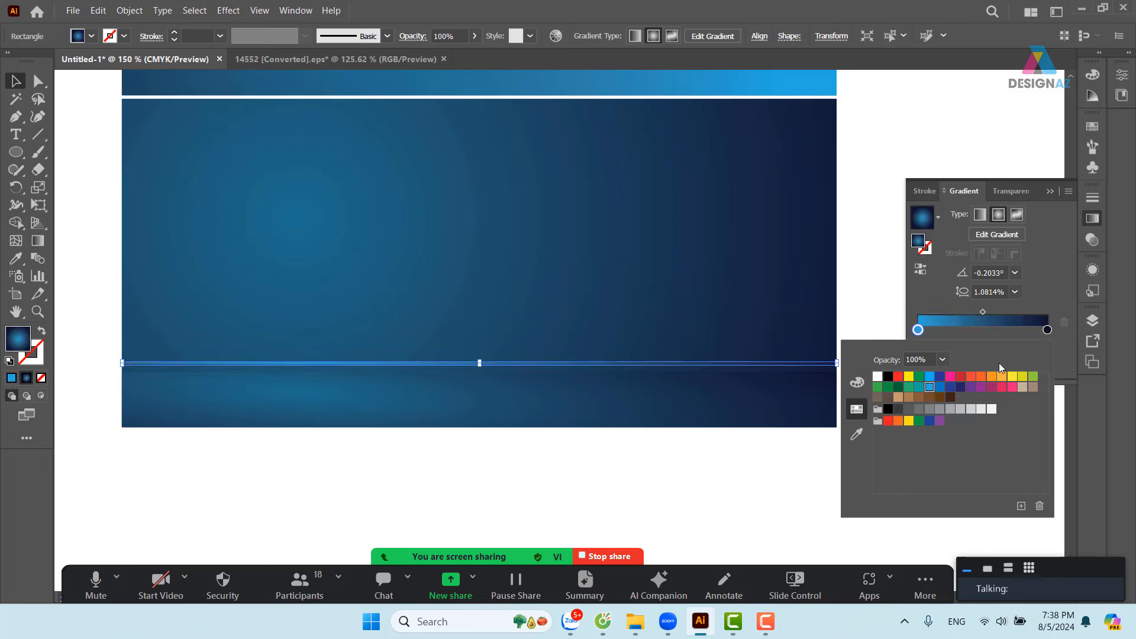
pyautogui.click(1047, 329)
pyautogui.doubleClick(1047, 329)
pyautogui.click(929, 387)
pyautogui.click(984, 331)
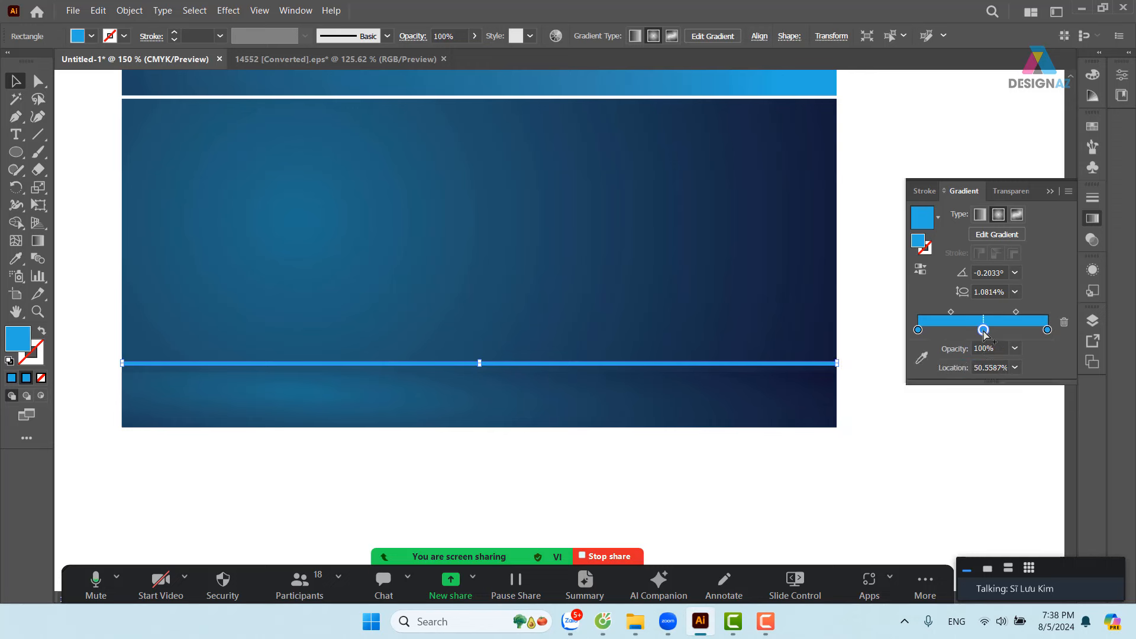
# - Set the opacity of the thin line's two outer gradient stops to 0% and deselect the line
pyautogui.doubleClick(983, 330)
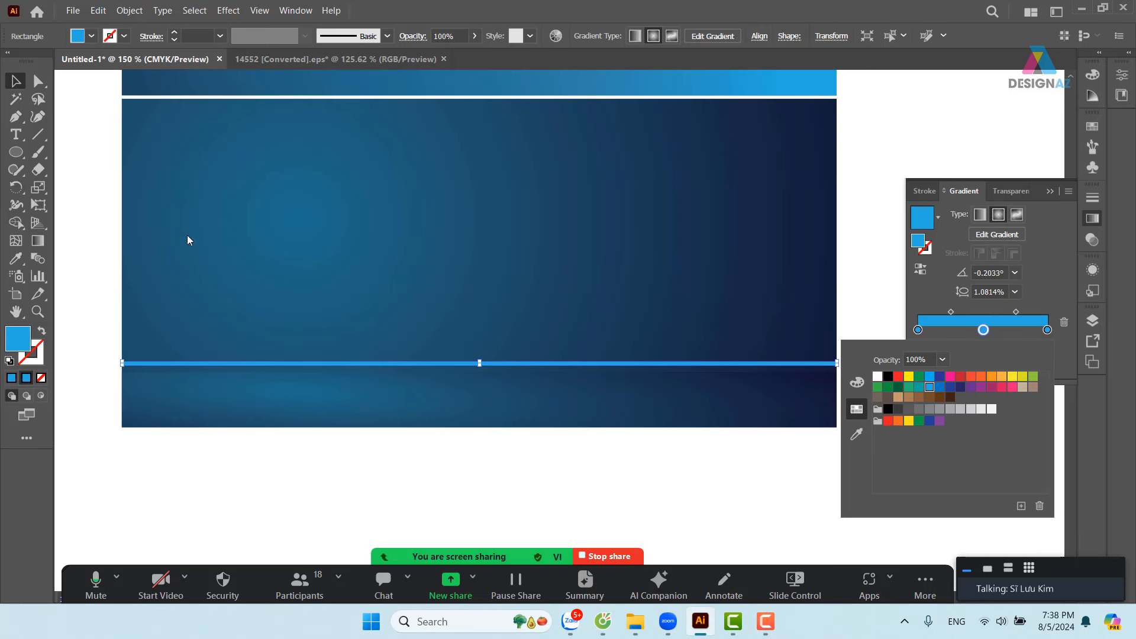
pyautogui.click(254, 214)
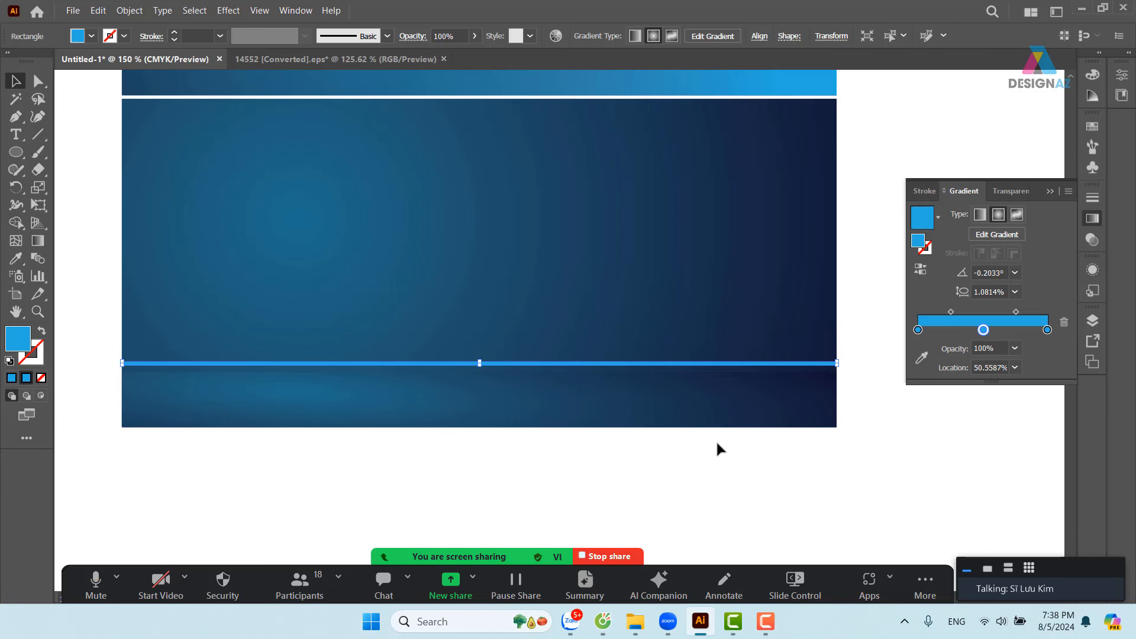
pyautogui.click(1047, 330)
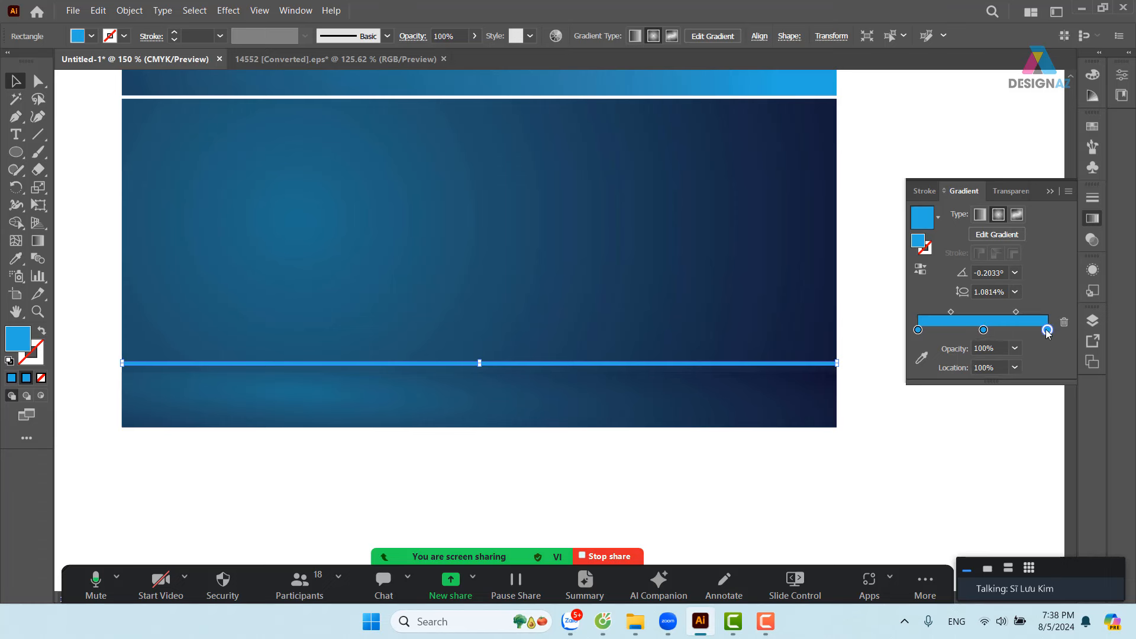
pyautogui.click(990, 349)
pyautogui.write('0')
pyautogui.press('Return')
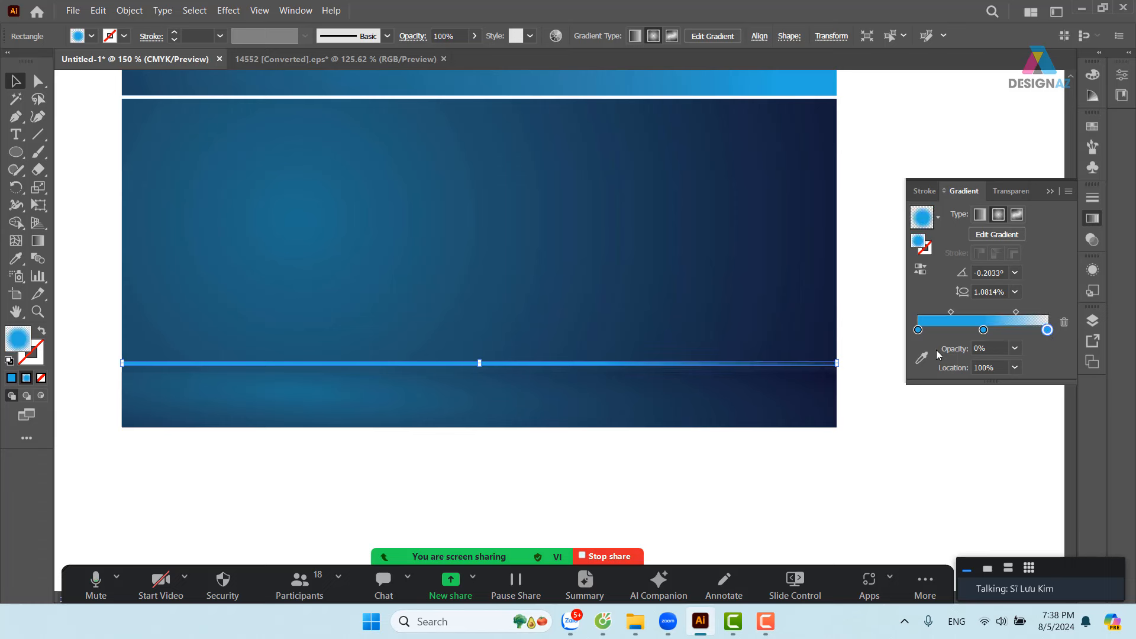
pyautogui.doubleClick(918, 331)
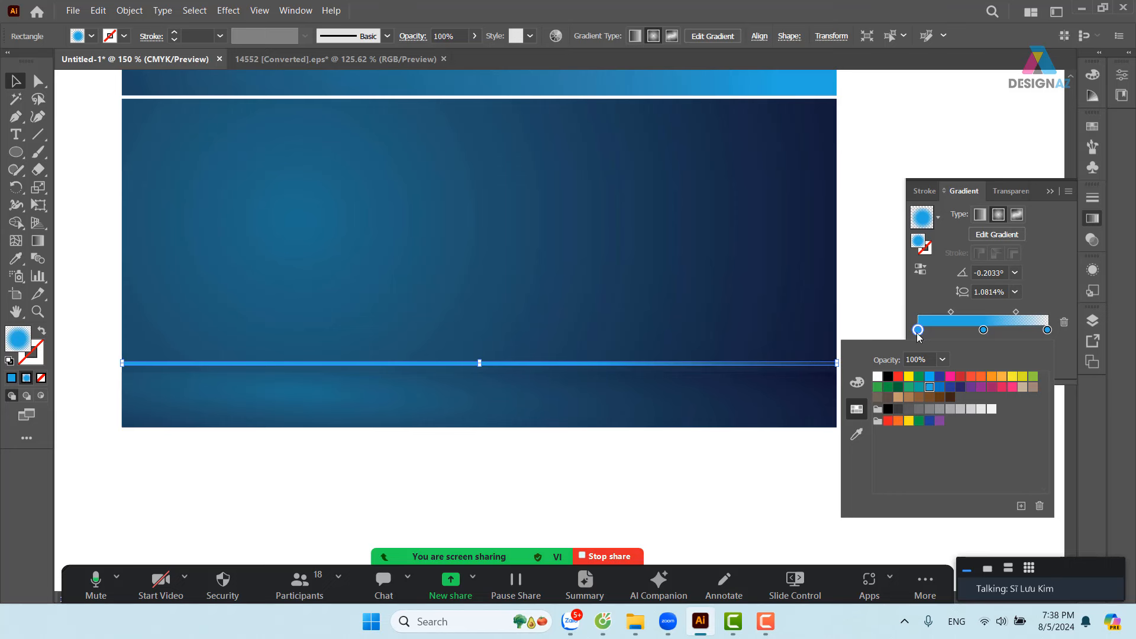
pyautogui.click(918, 330)
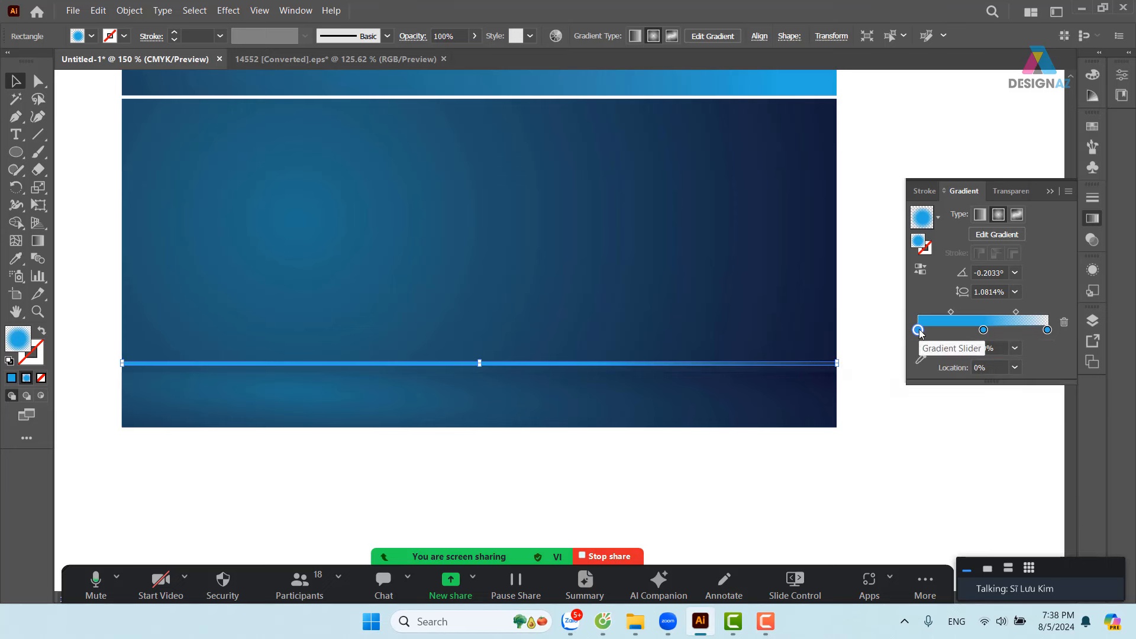
pyautogui.doubleClick(998, 348)
pyautogui.write('0')
pyautogui.press('Return')
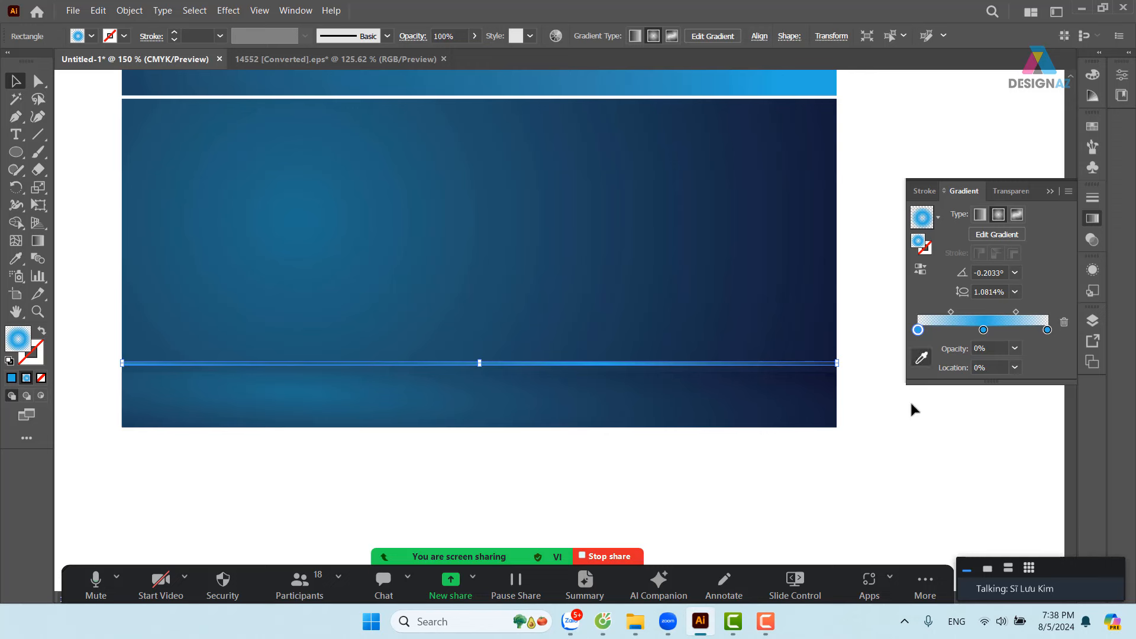
pyautogui.click(666, 493)
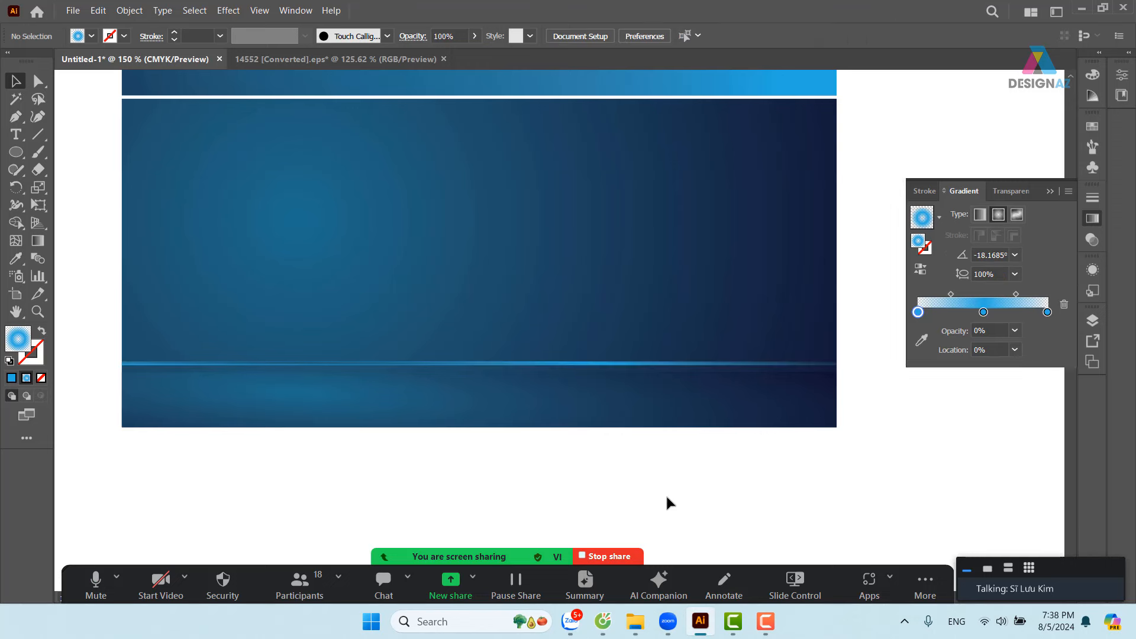
# - Change the thin line's gradient to linear and redraw it horizontally across almost the full banner width
pyautogui.click(651, 365)
pyautogui.press('g')
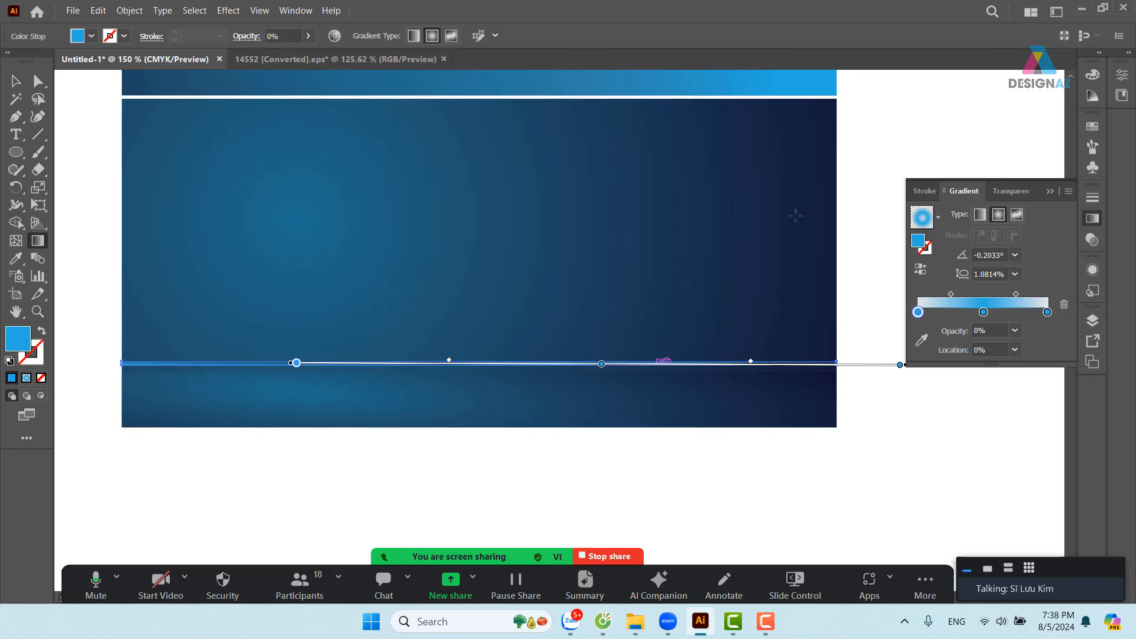
pyautogui.click(980, 214)
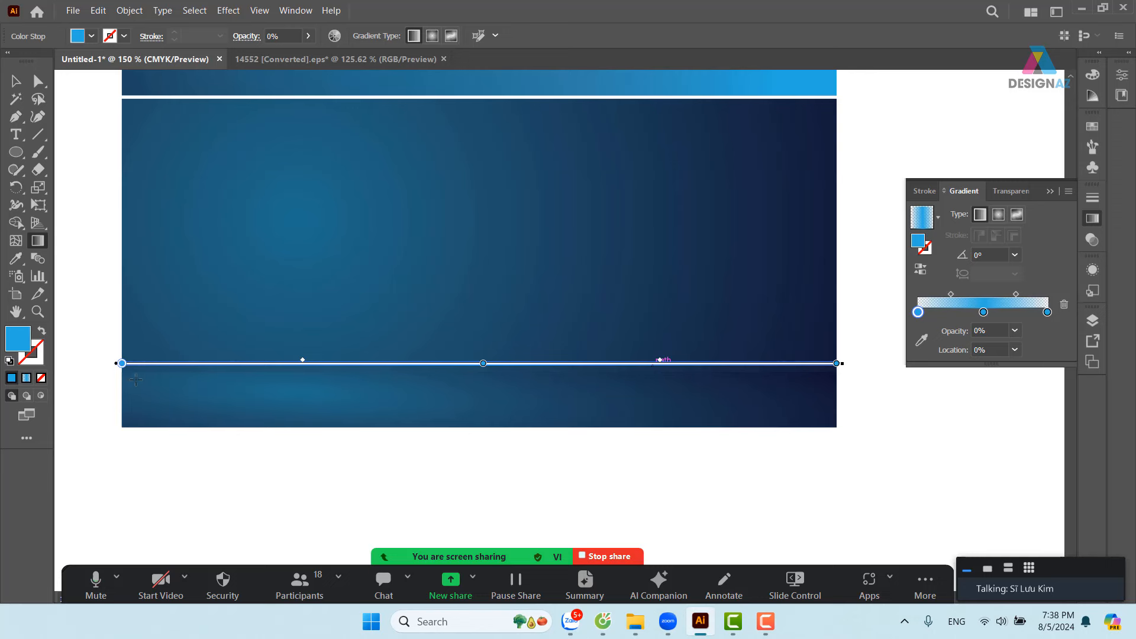
pyautogui.moveTo(131, 379); pyautogui.dragTo(830, 380)
pyautogui.click(16, 81)
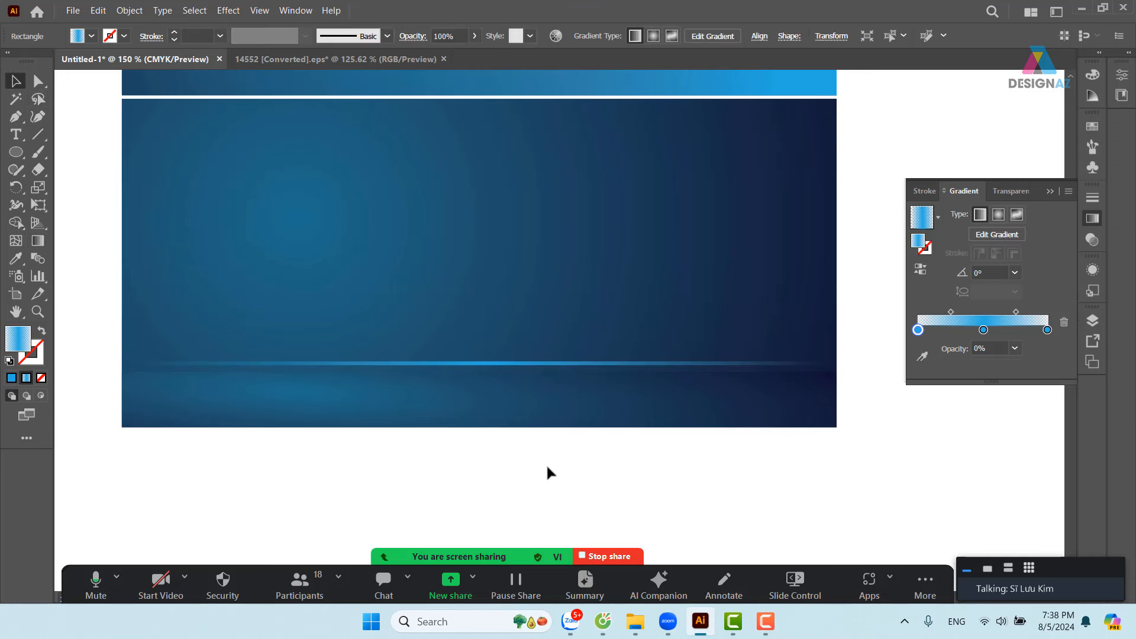
pyautogui.click(547, 468)
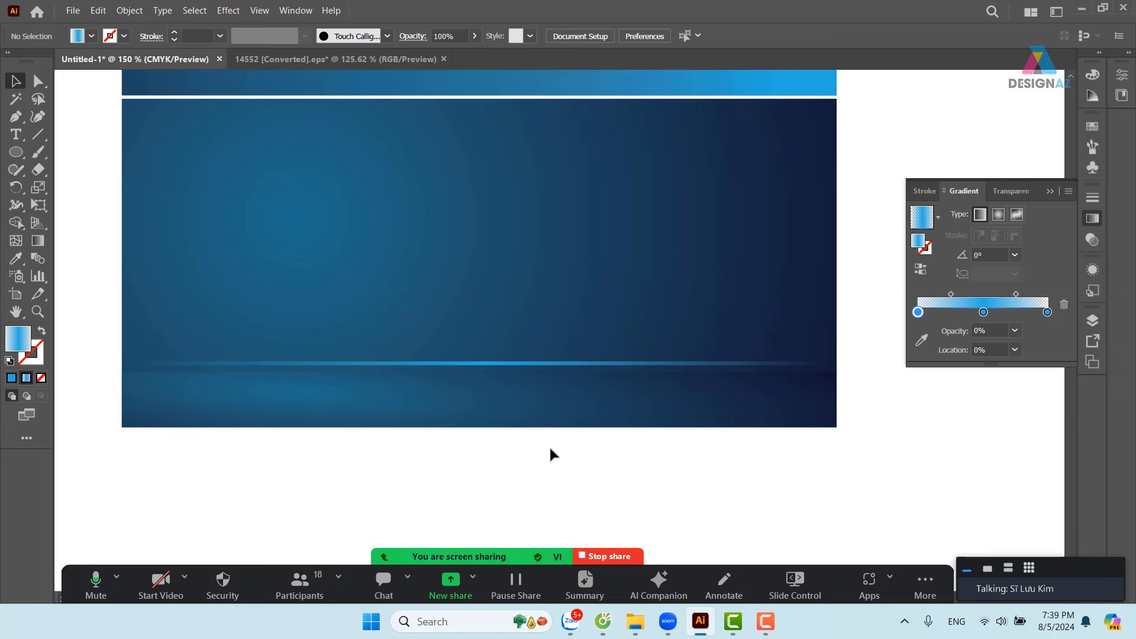
# - Move the three stacked dark blue banners directly beside the grid of gradient samples
pyautogui.hotkey('ctrl', '-')
pyautogui.hotkey('ctrl', '-')
pyautogui.hotkey('ctrl', '-')
pyautogui.hotkey('ctrl', '-')
pyautogui.hotkey('ctrl', '-')
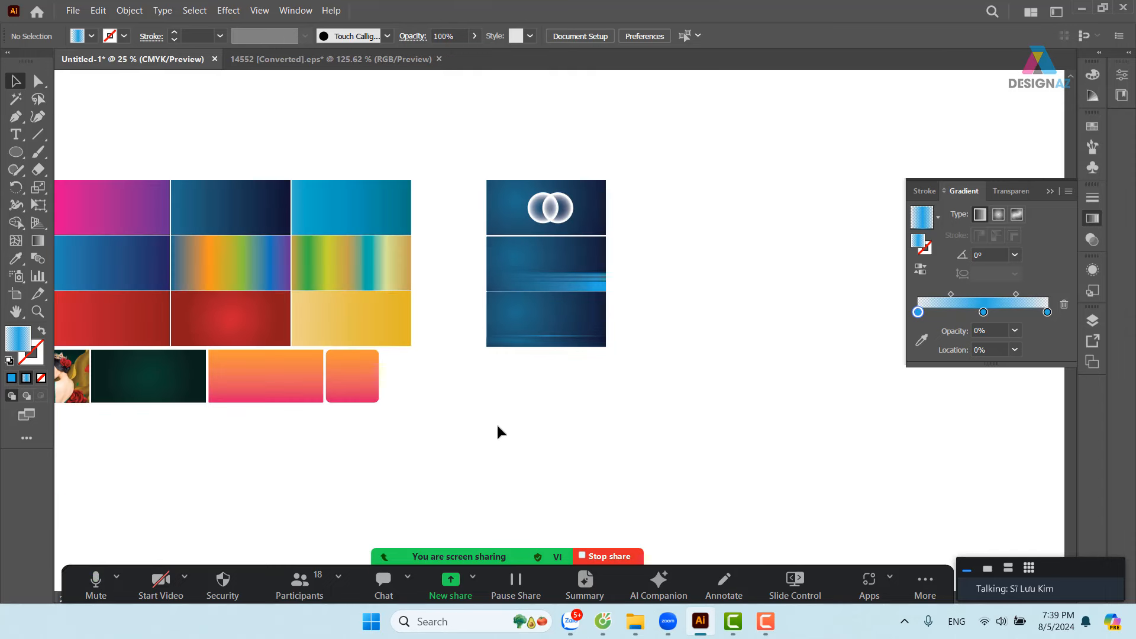
pyautogui.moveTo(496, 422); pyautogui.dragTo(622, 373)
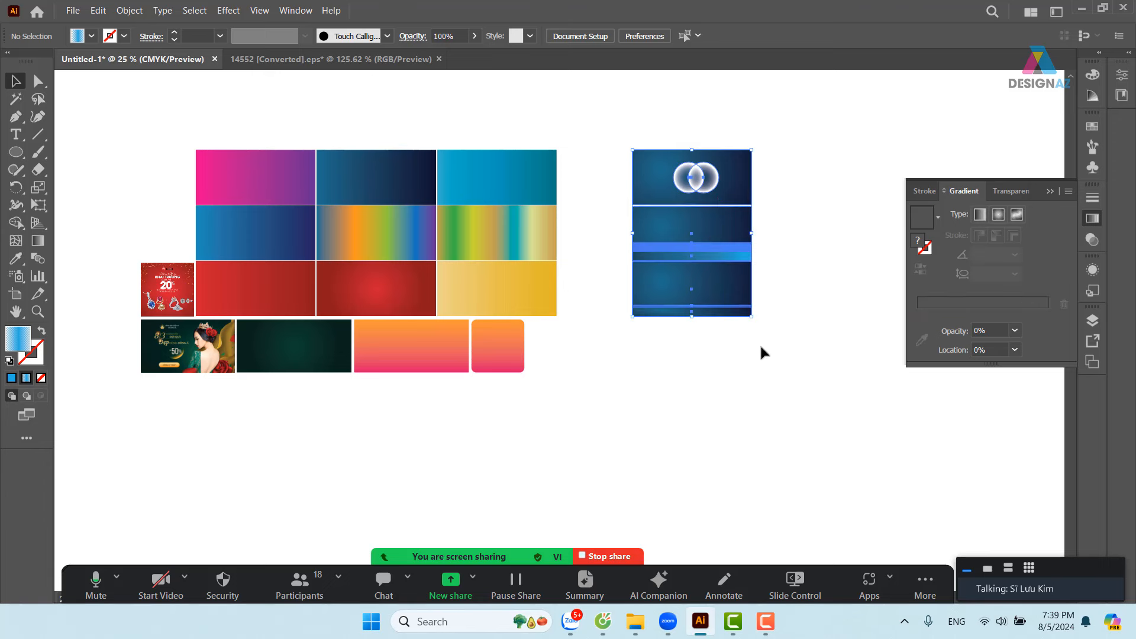
pyautogui.moveTo(708, 261); pyautogui.dragTo(637, 199)
pyautogui.click(775, 339)
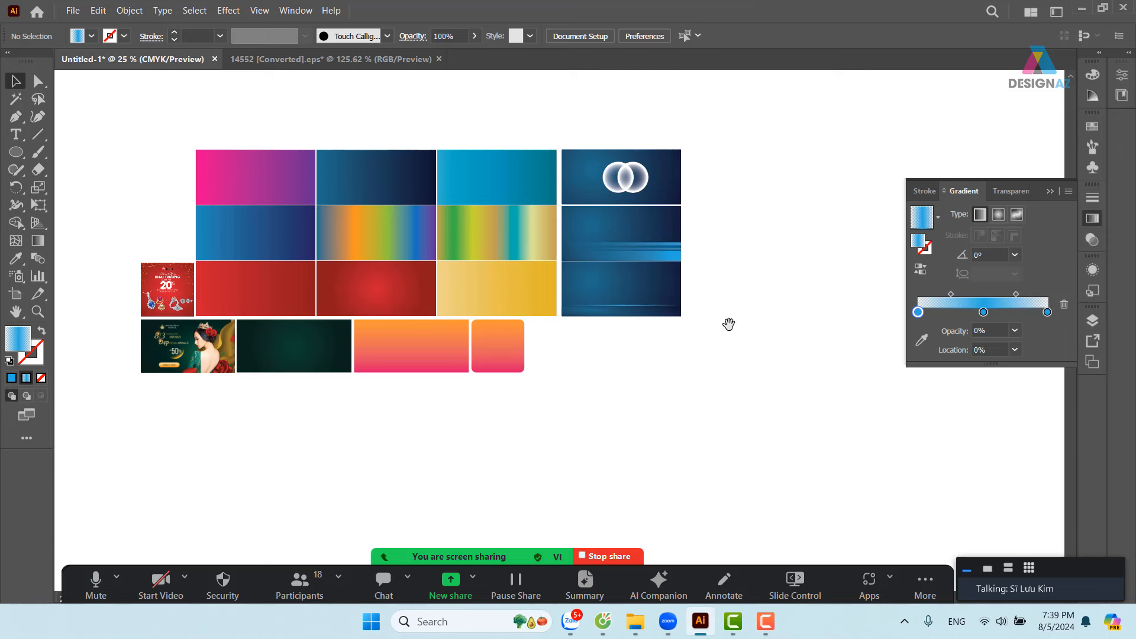
# - Duplicate the dark blue linear gradient rectangle to the right of the bubble banner and collapse the gradient settings
pyautogui.moveTo(729, 324); pyautogui.dragTo(574, 329)
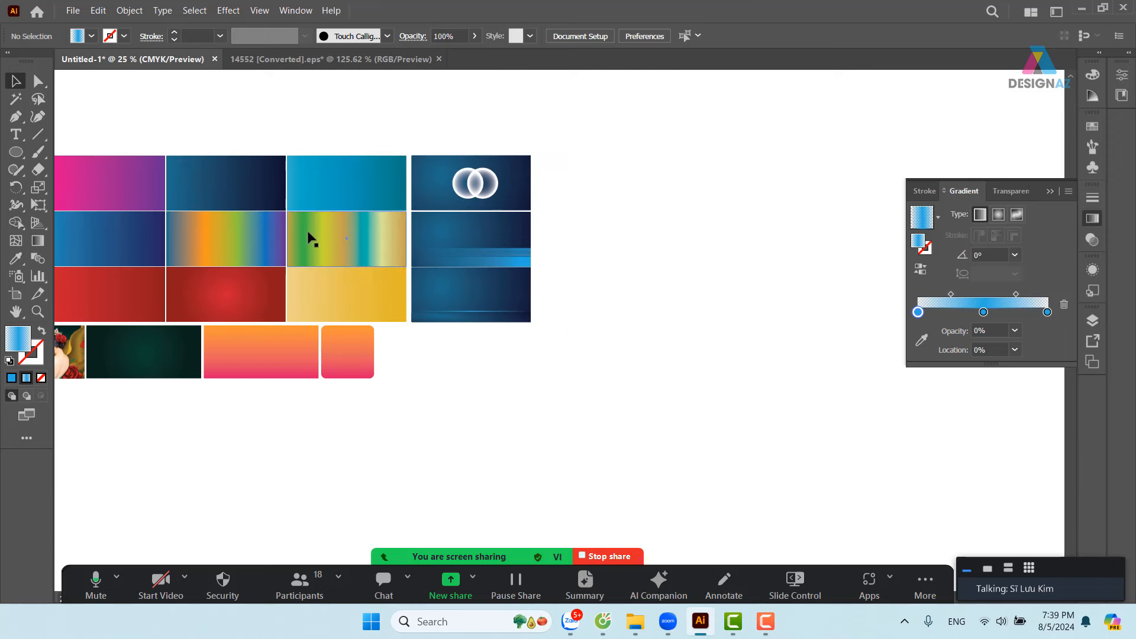
pyautogui.moveTo(213, 187); pyautogui.dragTo(589, 195)
pyautogui.press('z')
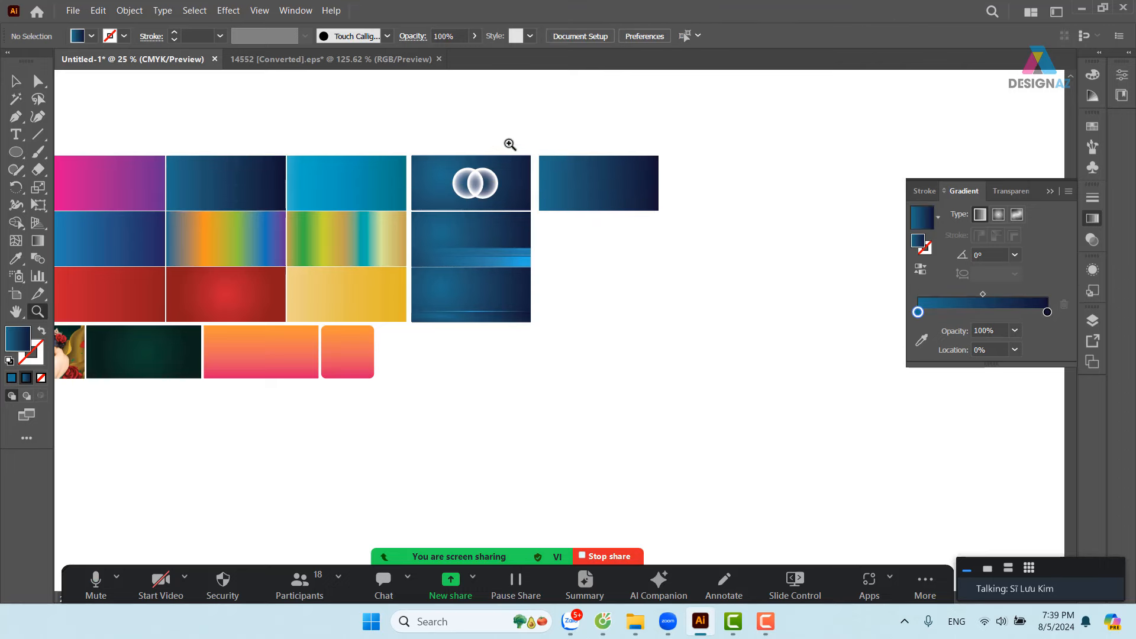
pyautogui.moveTo(509, 145); pyautogui.dragTo(741, 257)
pyautogui.moveTo(782, 312); pyautogui.dragTo(448, 307)
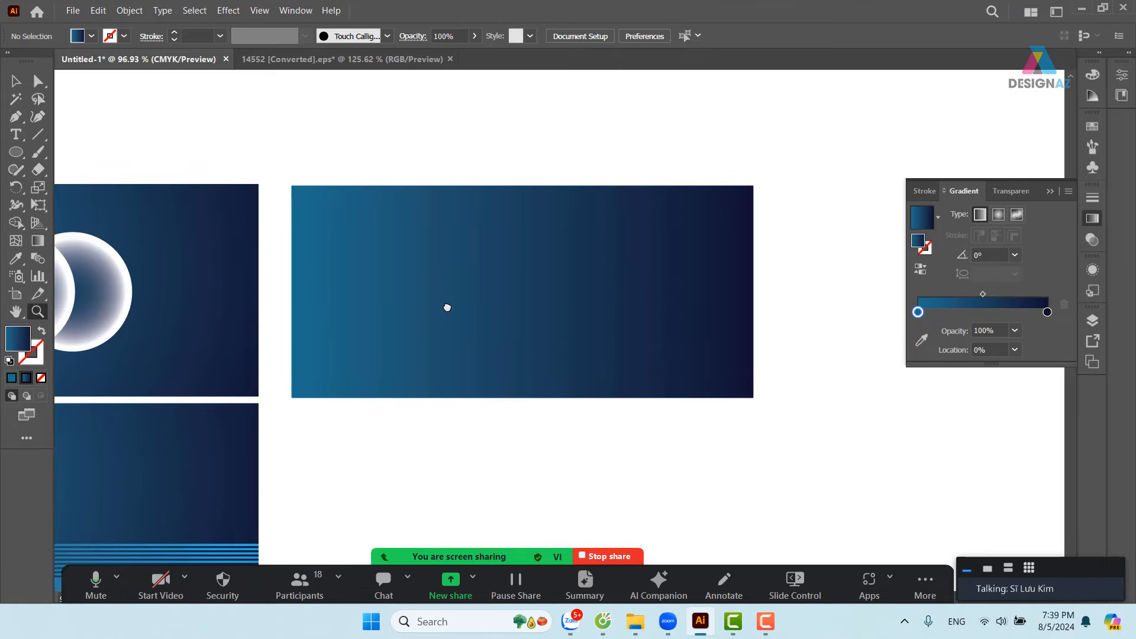
pyautogui.click(1051, 191)
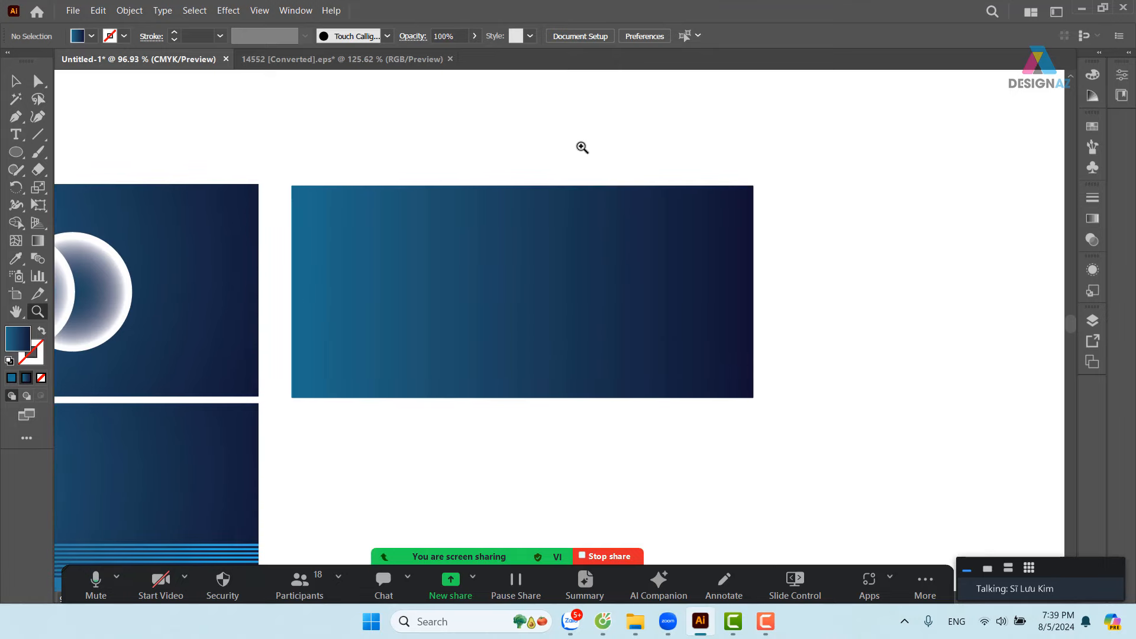
pyautogui.click(13, 83)
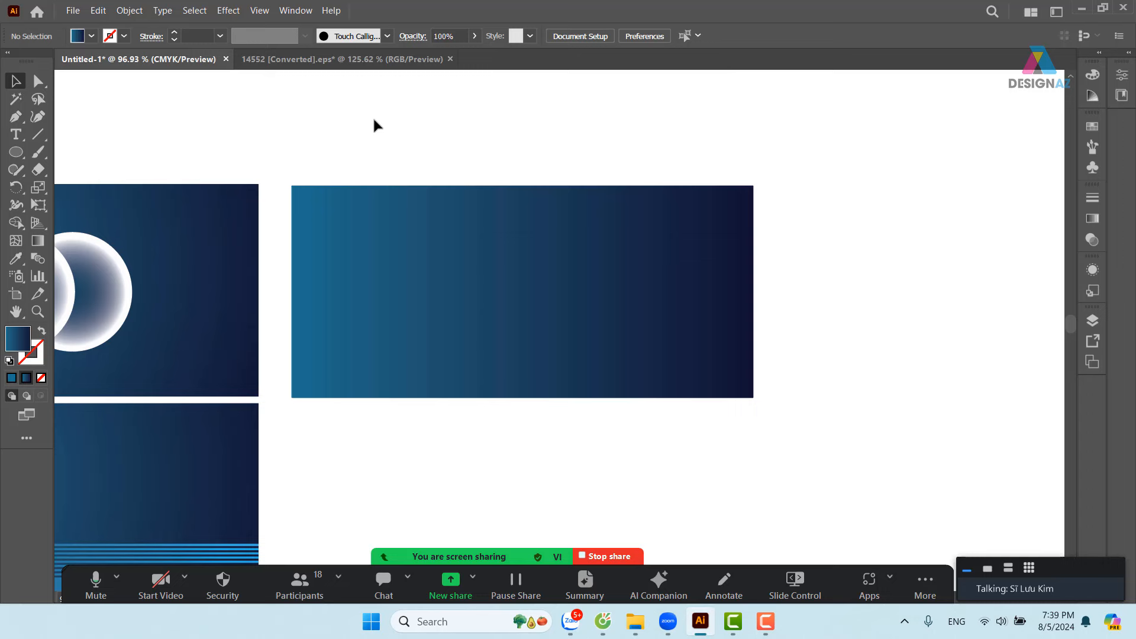
# - Start placing an image file and open the folder "ảnh mới tư liệu" on New Volume (D:)
pyautogui.click(73, 11)
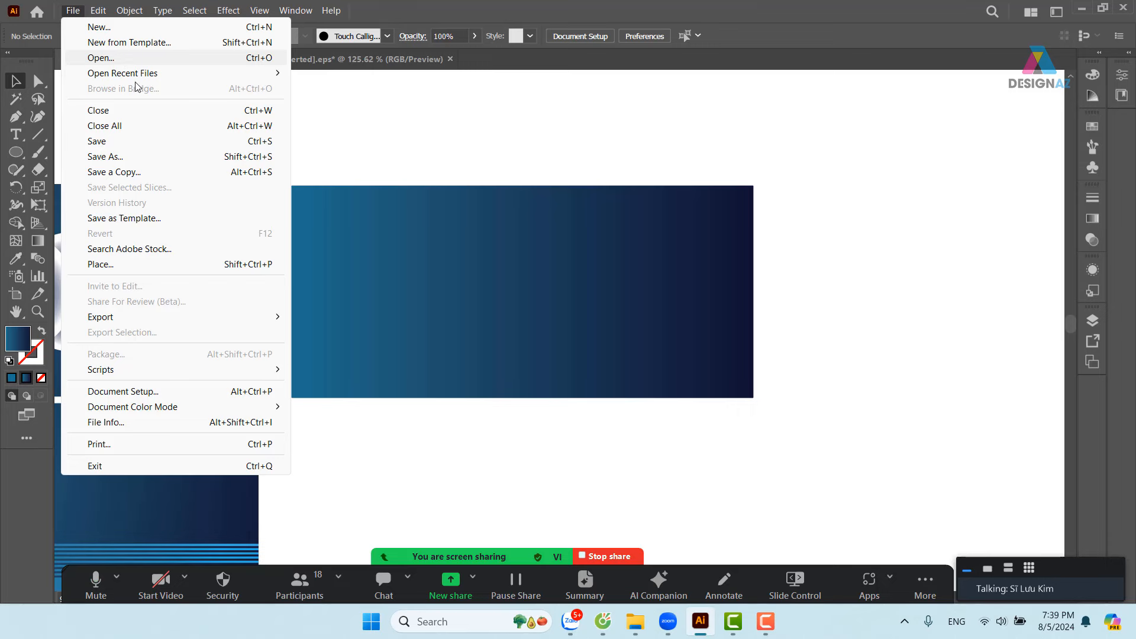
pyautogui.click(158, 264)
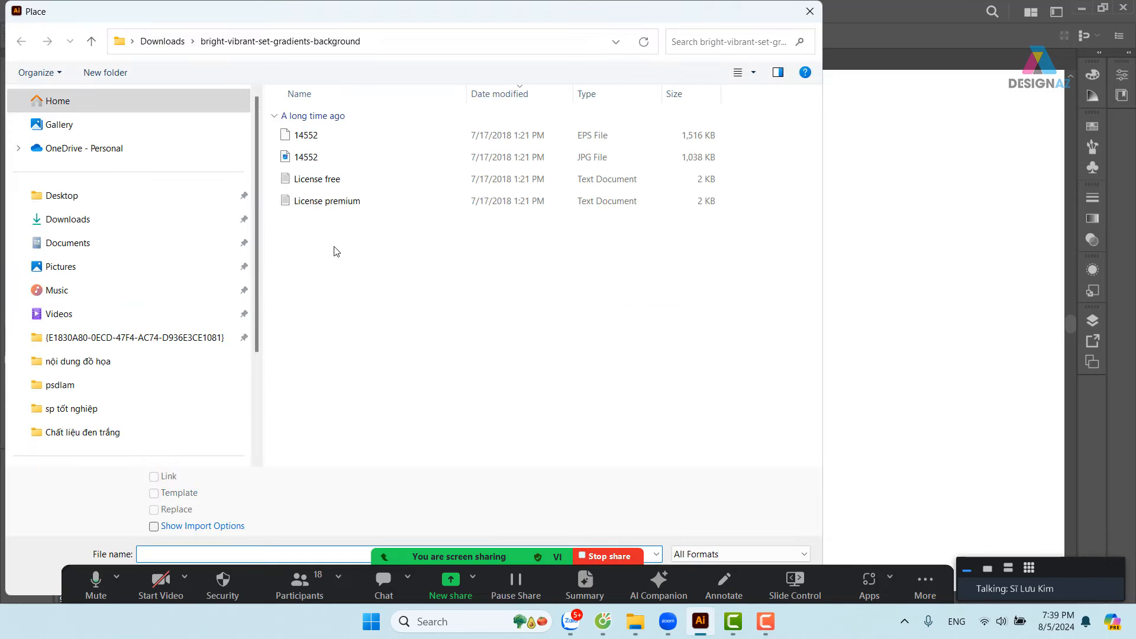
pyautogui.scroll(-3, 145, 381)
pyautogui.click(121, 389)
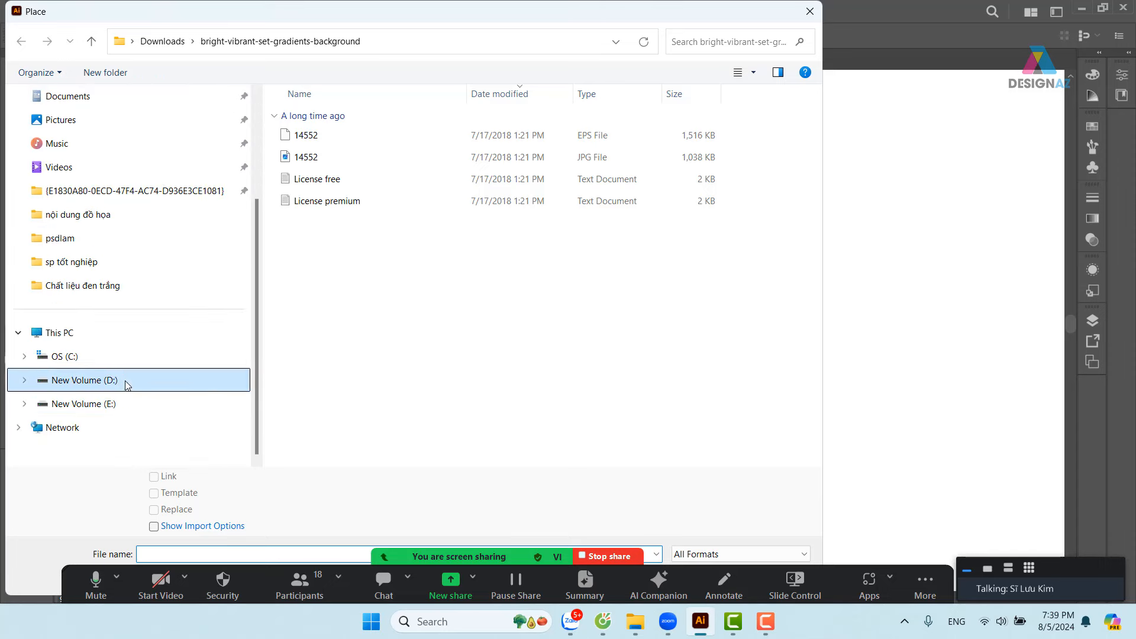
pyautogui.click(321, 136)
pyautogui.doubleClick(321, 136)
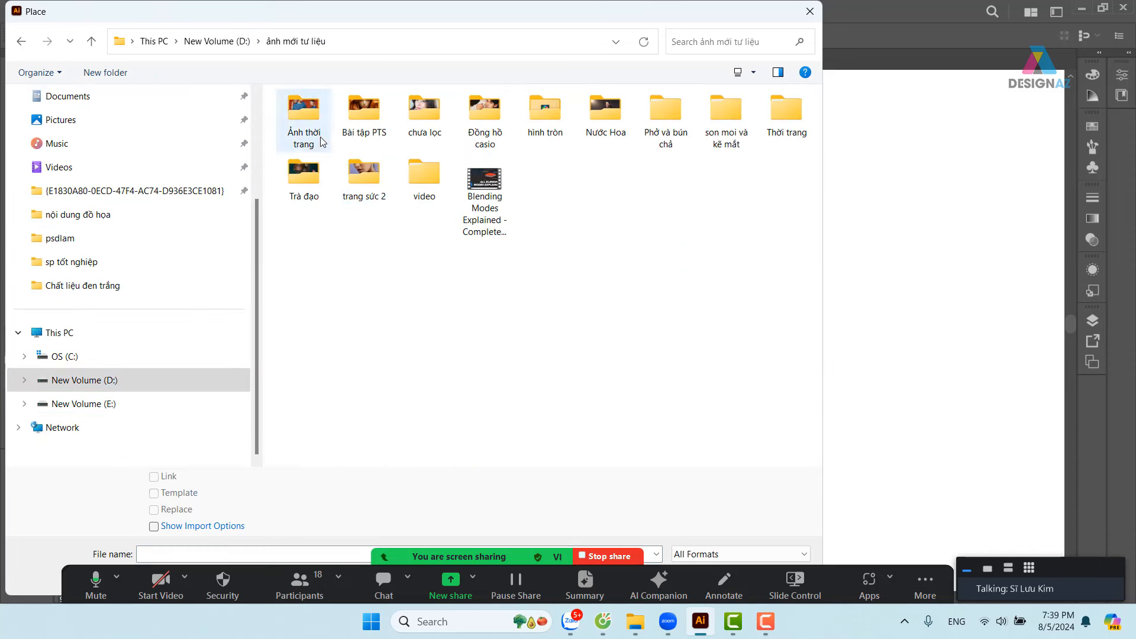
# - Look through the fascia gun and Cartier Love photo folders inside "hình tròn" for a suitable portrait
pyautogui.click(562, 116)
pyautogui.doubleClick(561, 116)
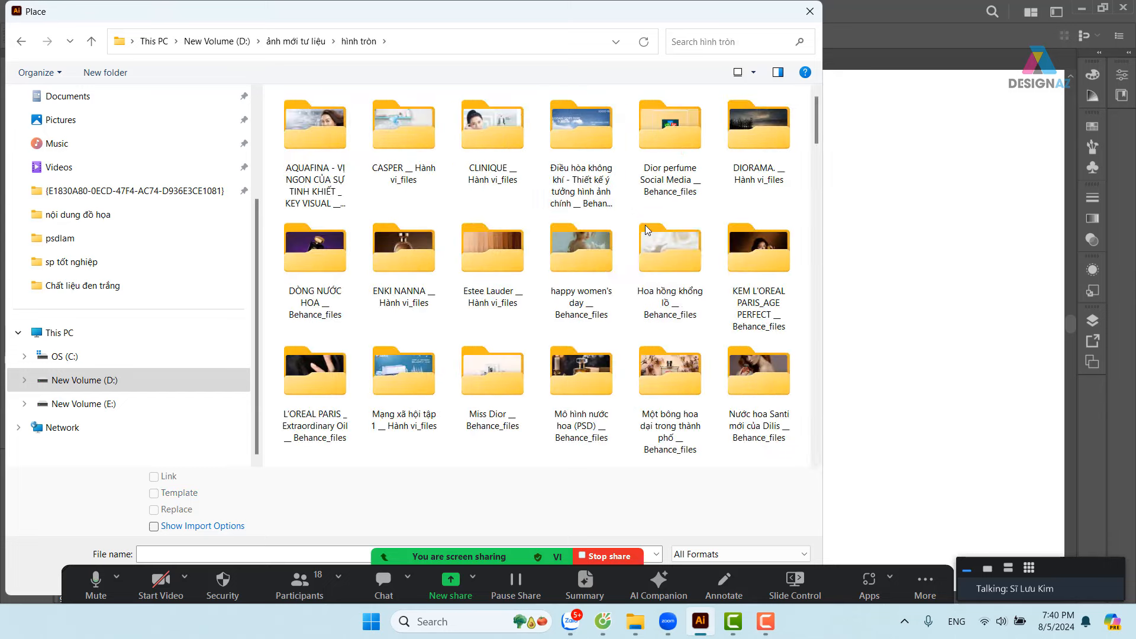
pyautogui.scroll(-3, 676, 268)
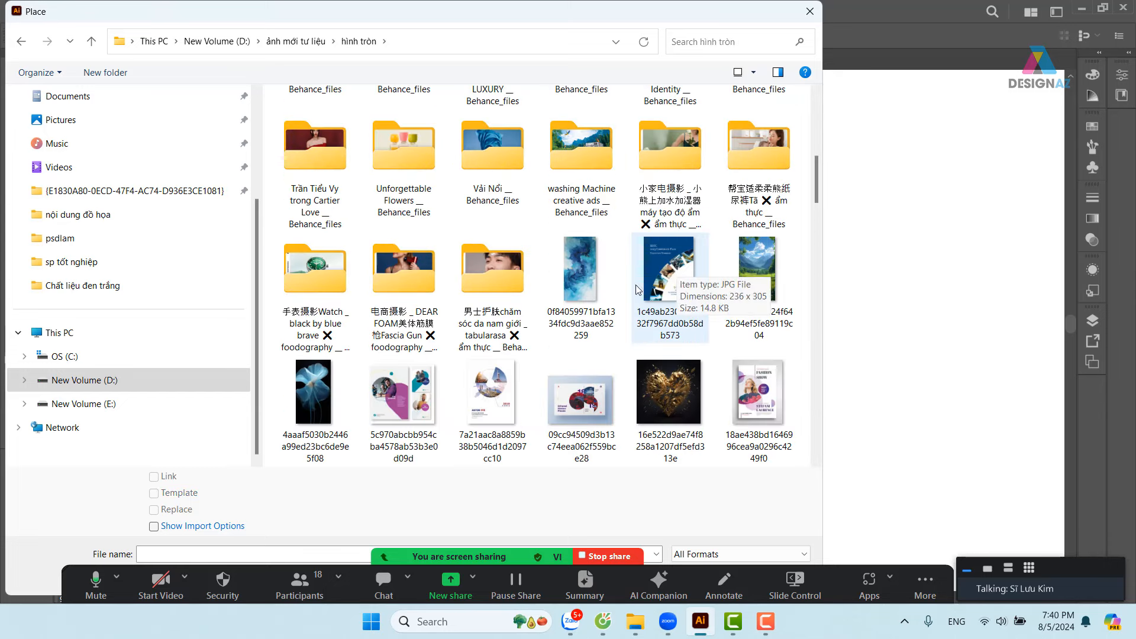
pyautogui.click(404, 272)
pyautogui.doubleClick(403, 269)
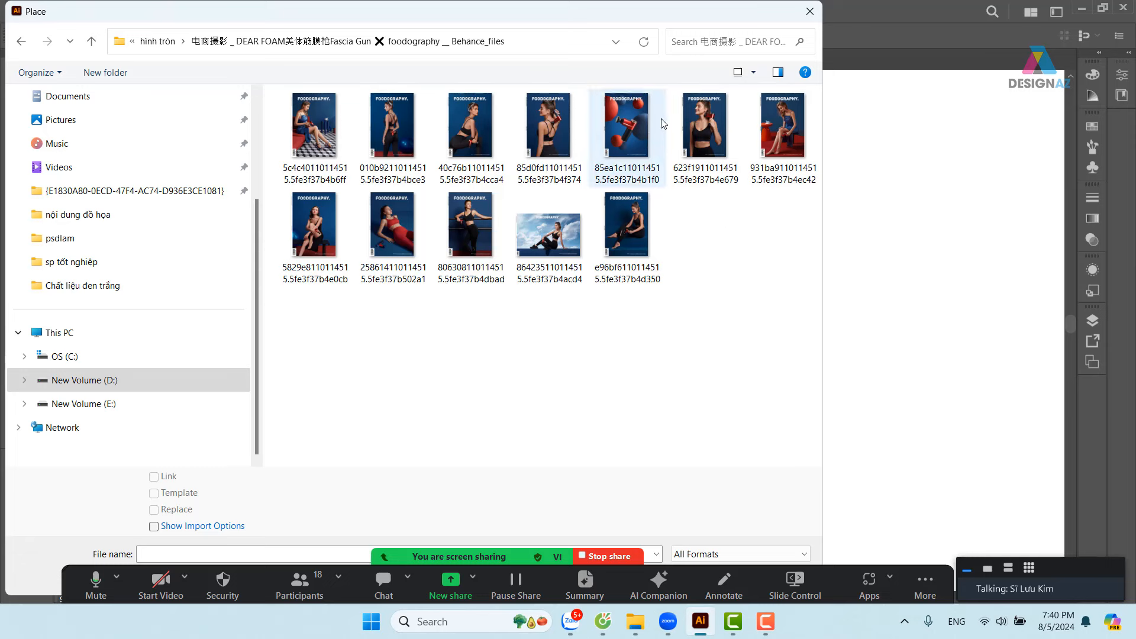
pyautogui.hotkey('alt', 'Left')
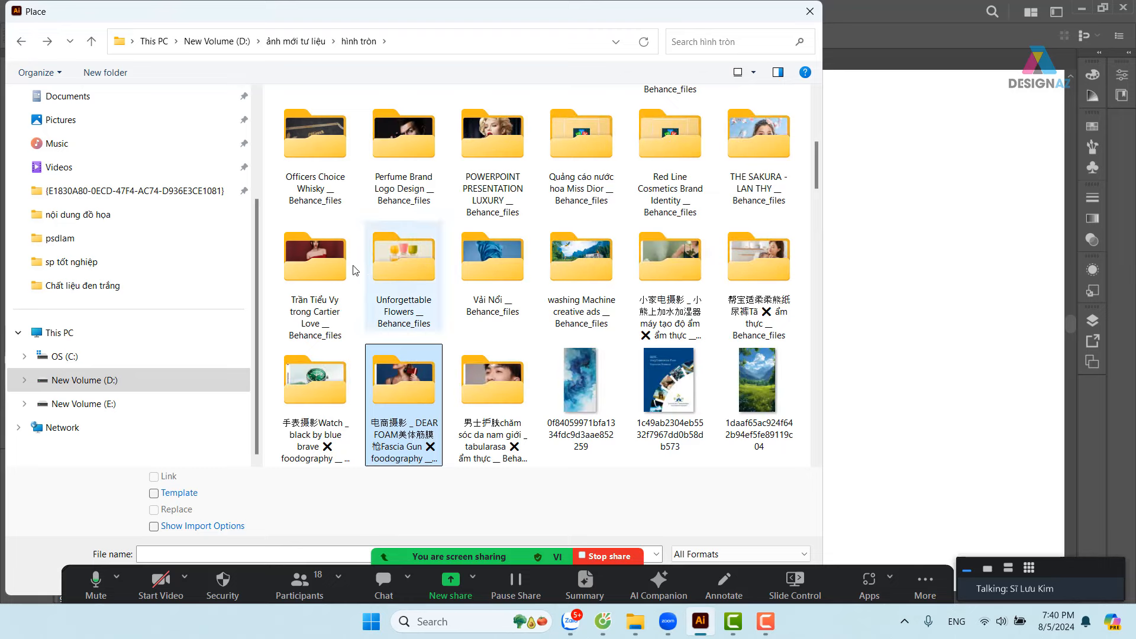
pyautogui.click(309, 255)
pyautogui.doubleClick(308, 254)
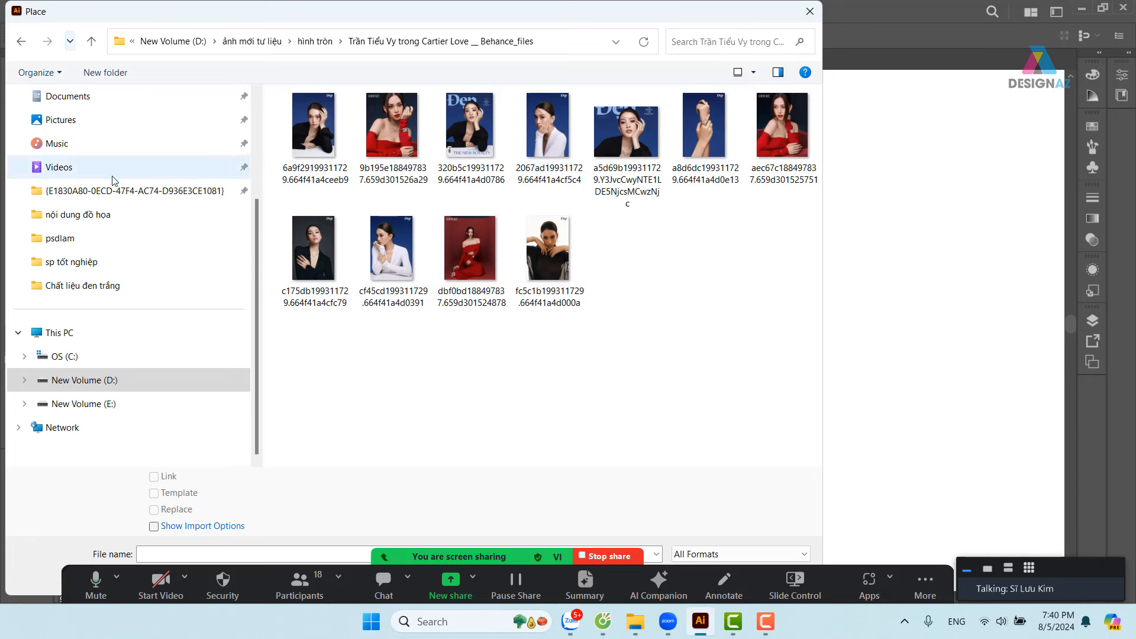
# - Open the "Mujer Hoy __ Behance_files" folder in Downloads and show its files as large icons
pyautogui.scroll(3, 112, 180)
pyautogui.click(101, 218)
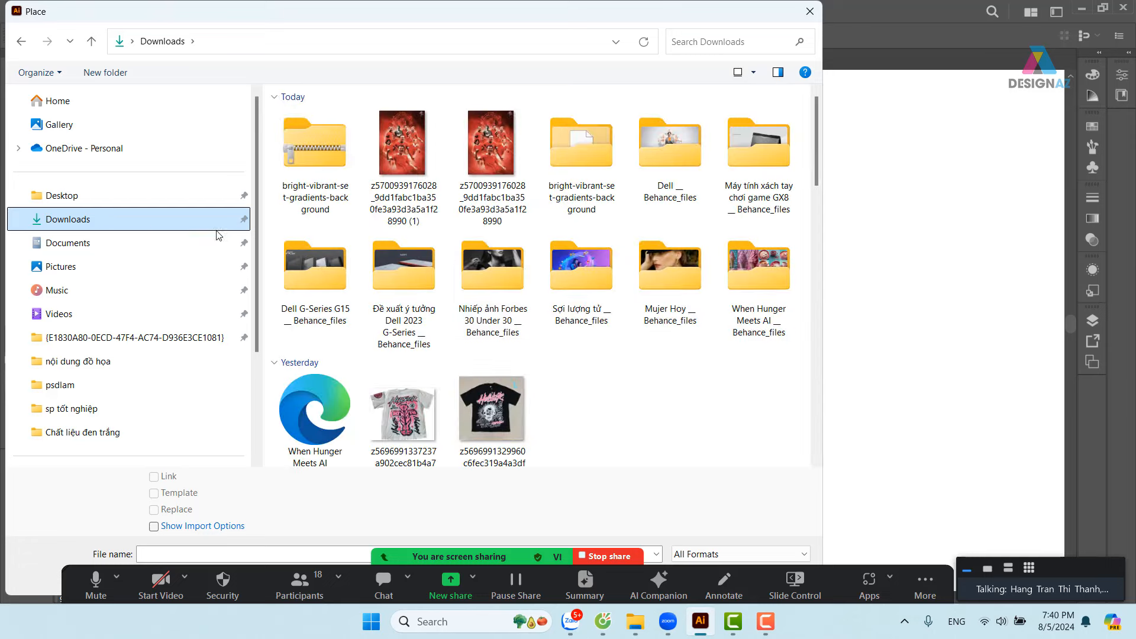
pyautogui.doubleClick(657, 269)
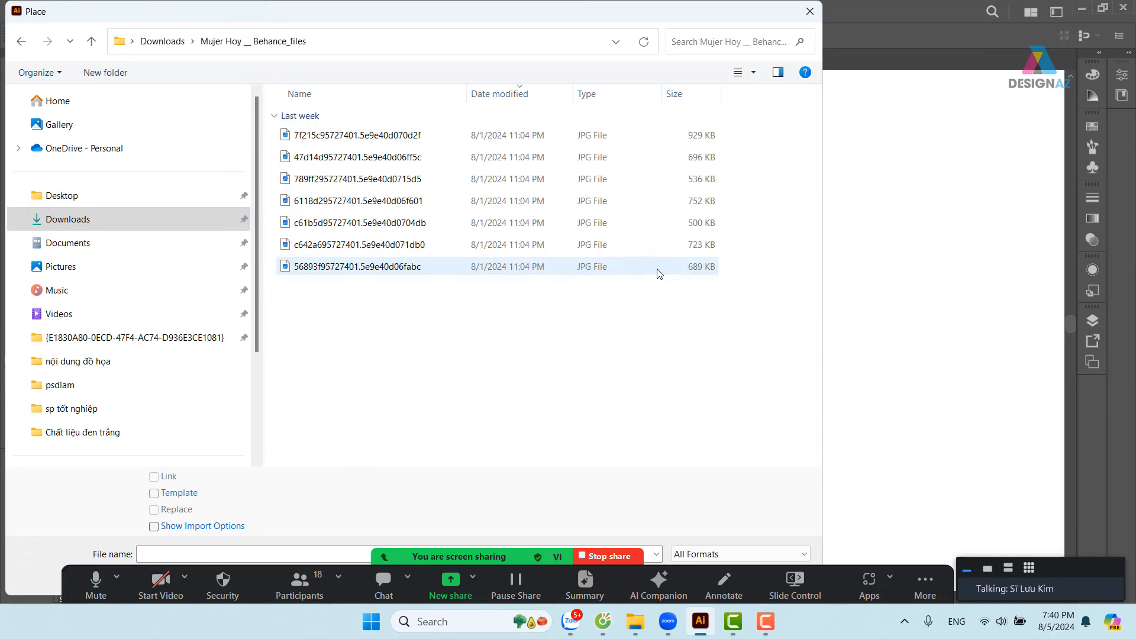
pyautogui.click(753, 73)
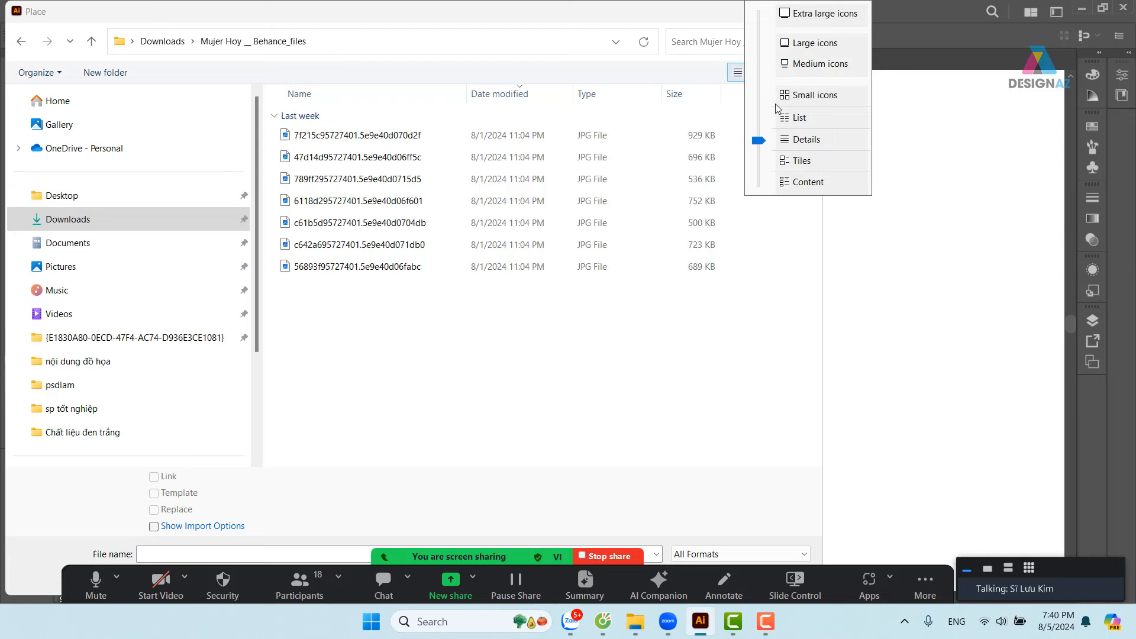
pyautogui.click(815, 43)
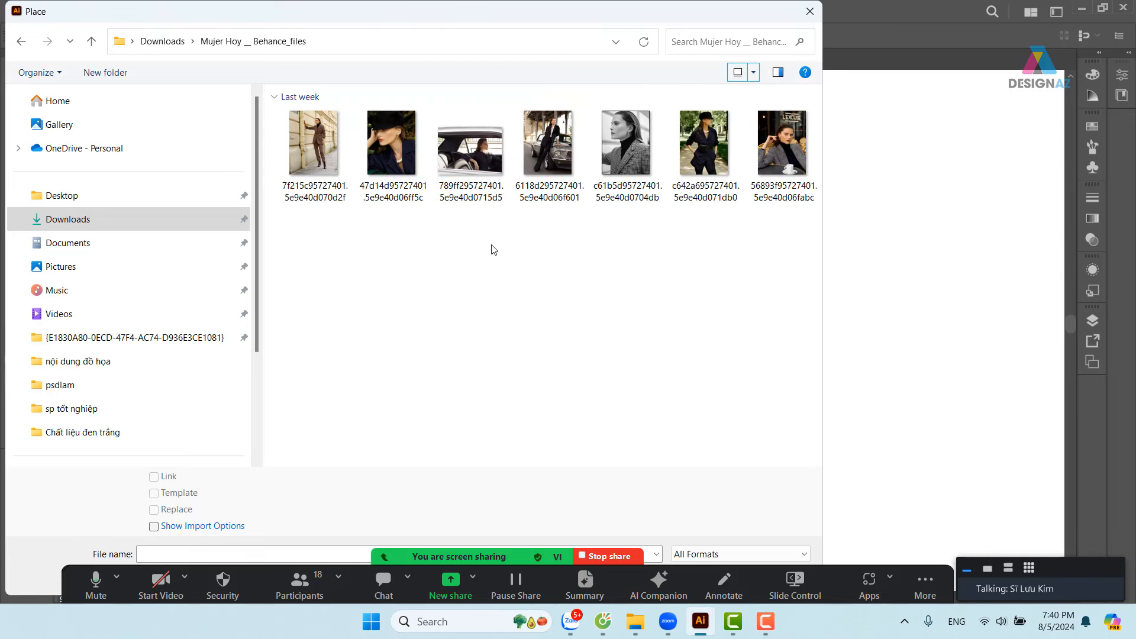
# - Place the linked portrait 47d14d95727401.5e9e40d06ff5c over the gradient rectangle, scaled to the rectangle's full height
pyautogui.click(388, 160)
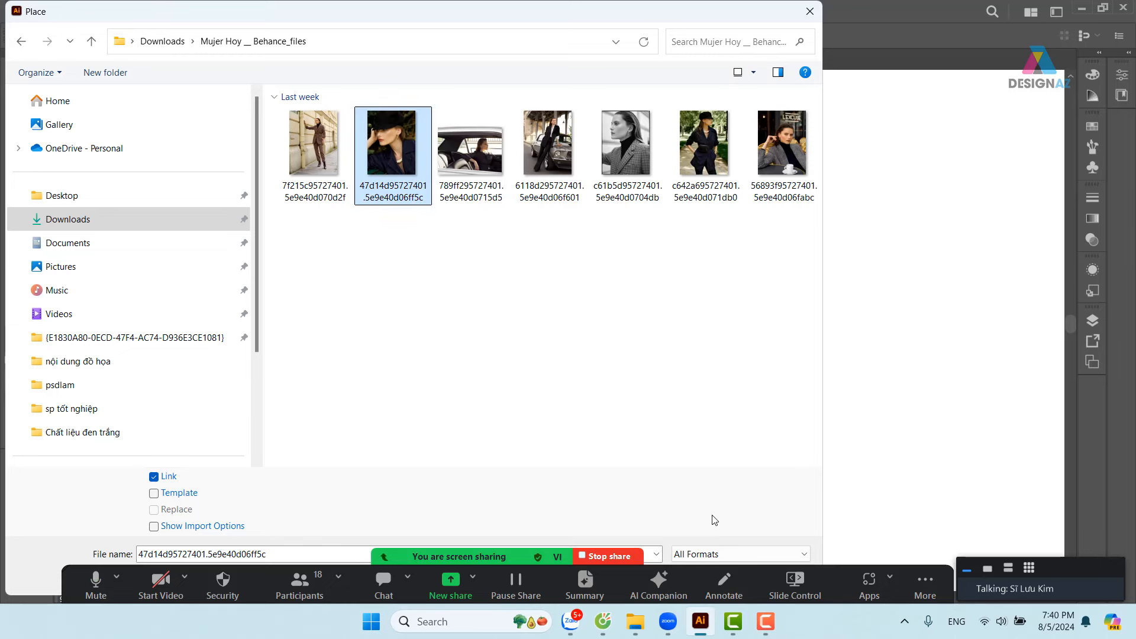
pyautogui.press('Return')
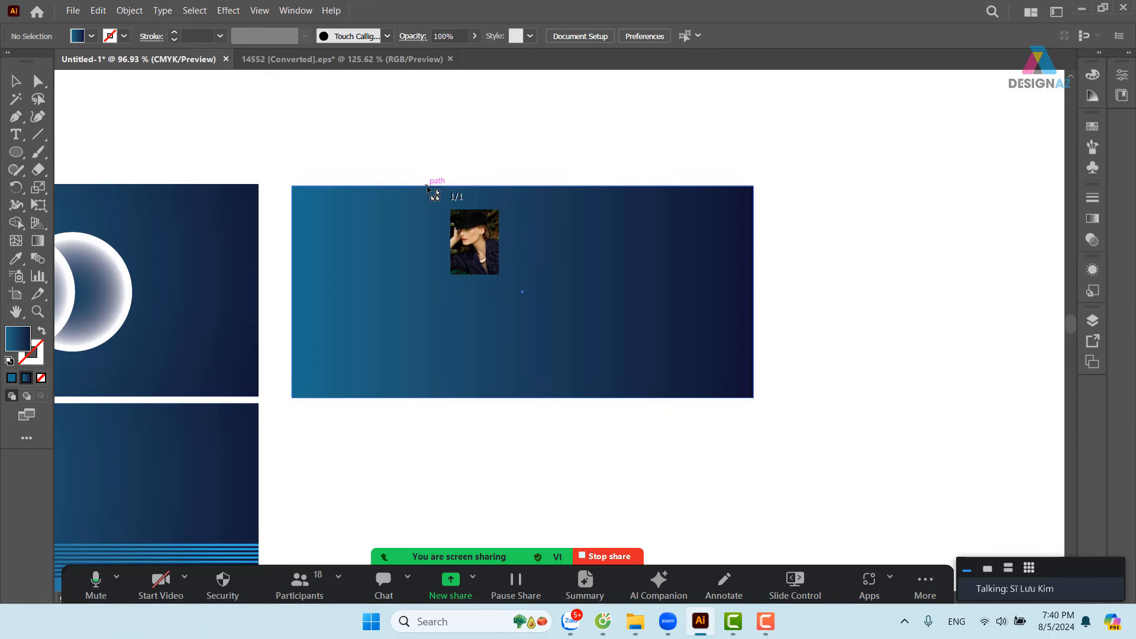
pyautogui.moveTo(426, 186); pyautogui.dragTo(763, 398)
pyautogui.click(906, 316)
# - Move the placed portrait onto the dark right end of the gradient rectangle
pyautogui.moveTo(456, 320); pyautogui.dragTo(367, 319)
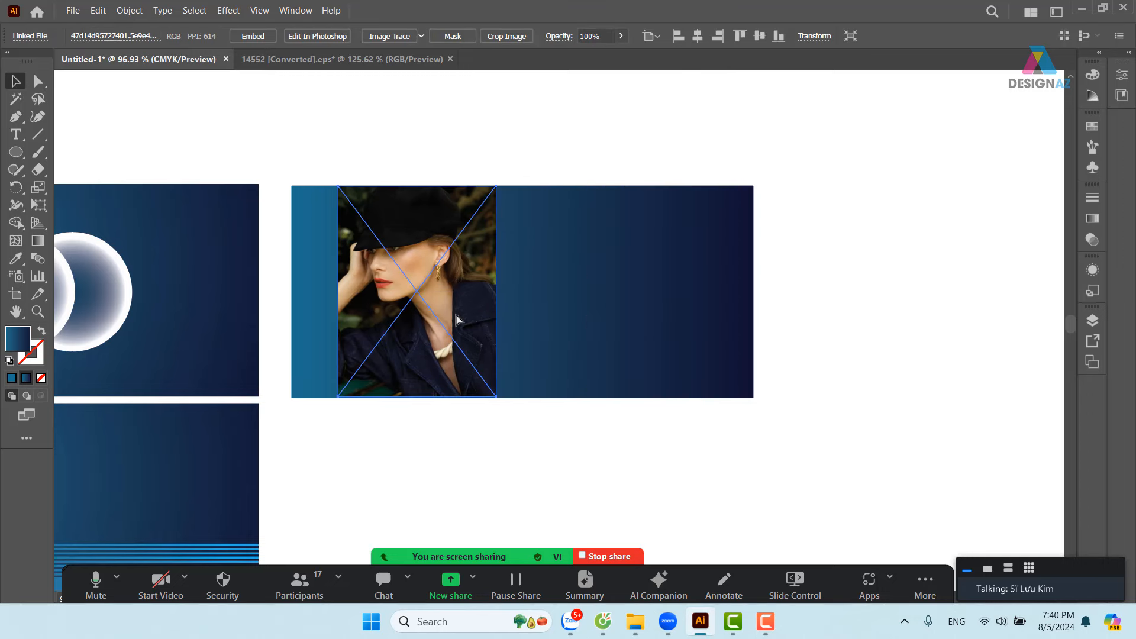
pyautogui.hotkey('ctrl', 'z')
pyautogui.moveTo(552, 292); pyautogui.dragTo(728, 289)
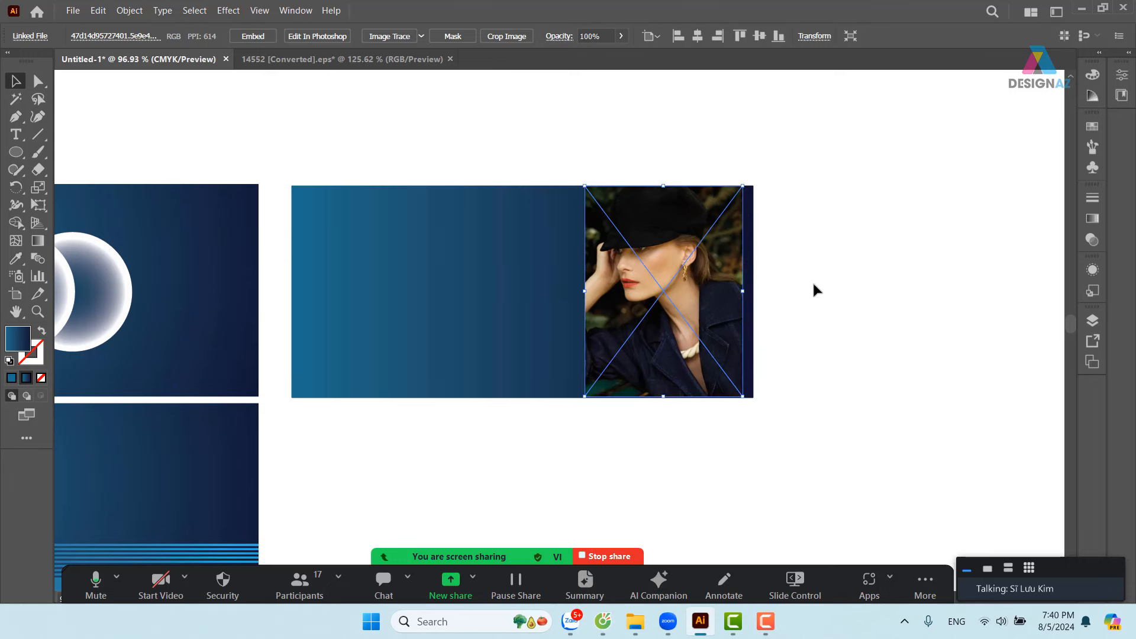
pyautogui.click(814, 290)
# - Nudge the portrait rightwards until it sits flush with the gradient rectangle's right edge
pyautogui.press('z')
pyautogui.click(737, 256)
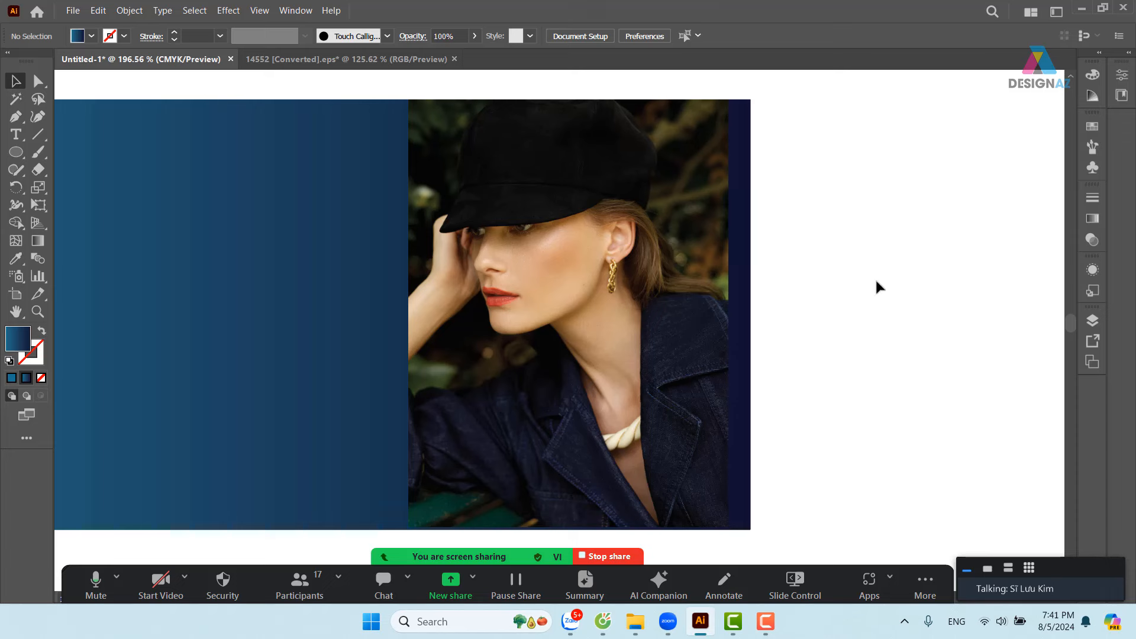
pyautogui.moveTo(711, 323); pyautogui.dragTo(723, 323)
pyautogui.click(946, 330)
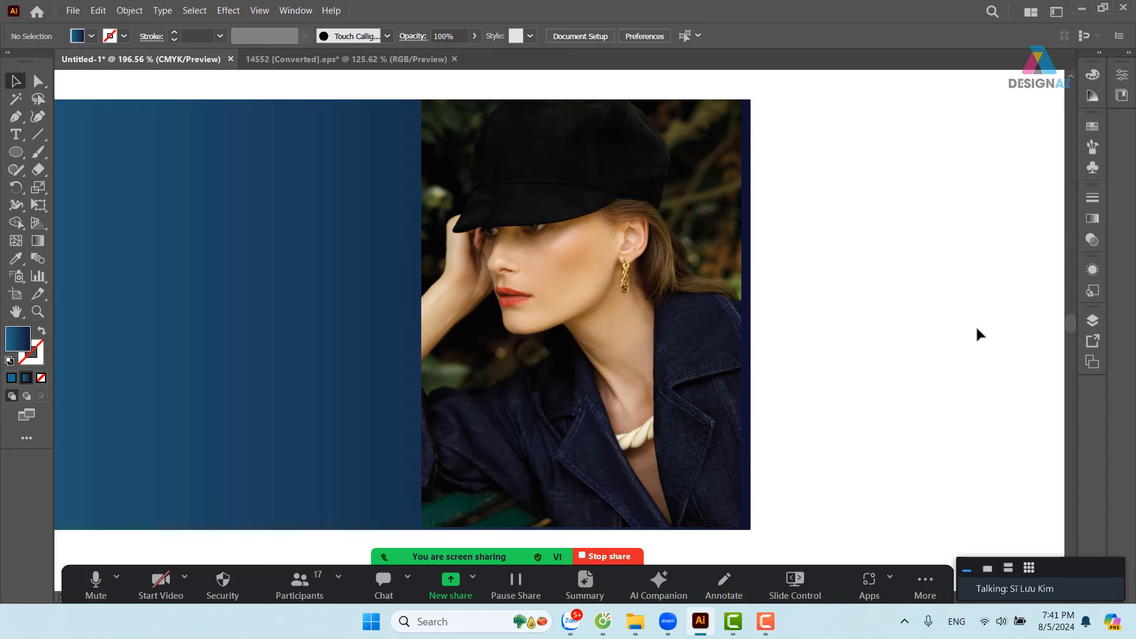
pyautogui.moveTo(701, 289); pyautogui.dragTo(708, 290)
pyautogui.click(944, 303)
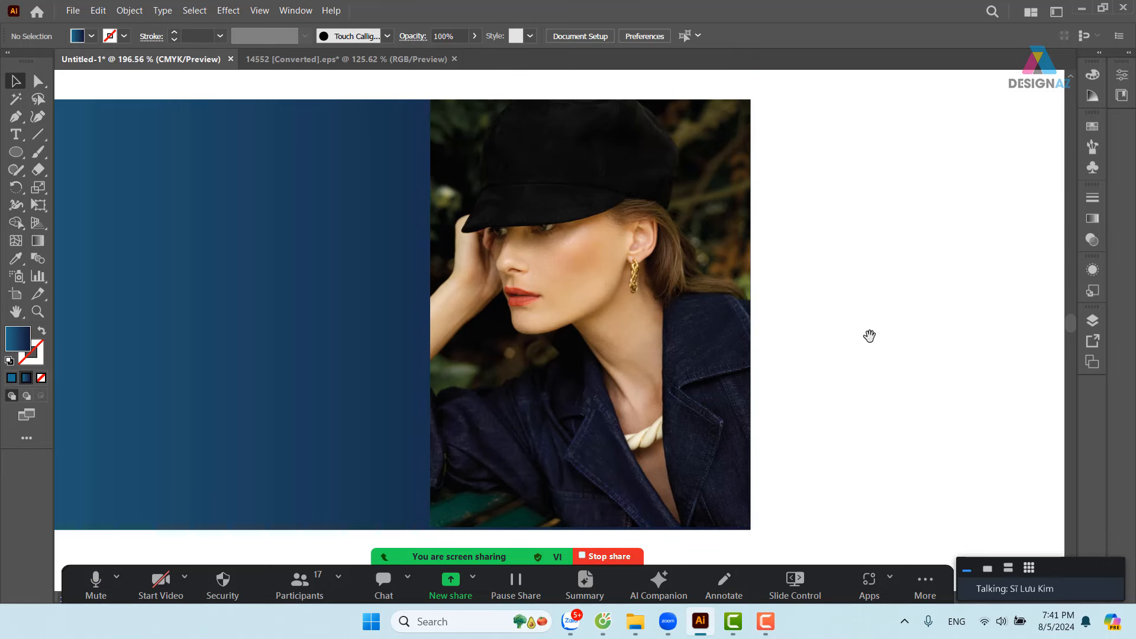
pyautogui.moveTo(868, 332); pyautogui.dragTo(888, 301)
pyautogui.scroll(2, 880, 304)
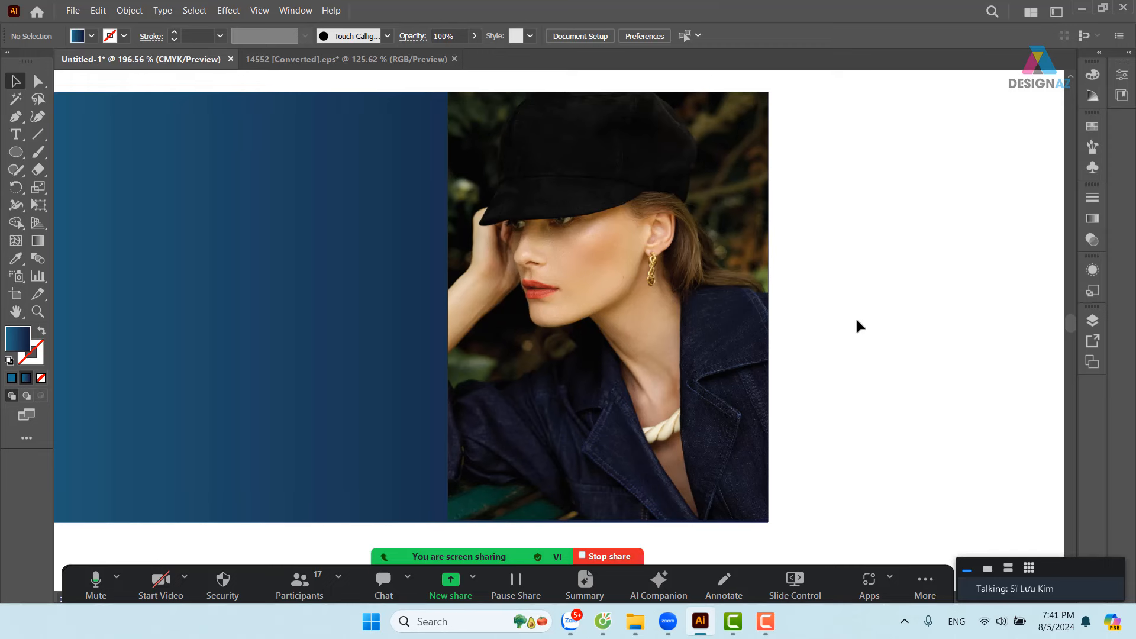
# - Right-align the portrait to the gradient rectangle, using the rectangle as the key object
pyautogui.click(655, 347)
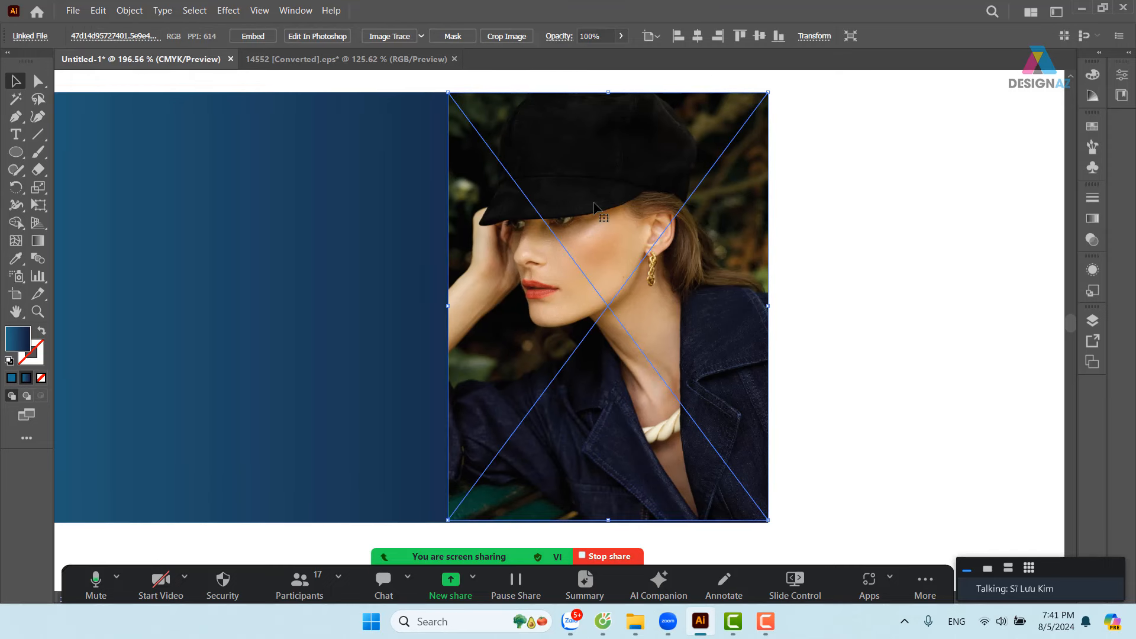
pyautogui.keyDown('shift'); pyautogui.click(354, 206); pyautogui.keyUp('shift')
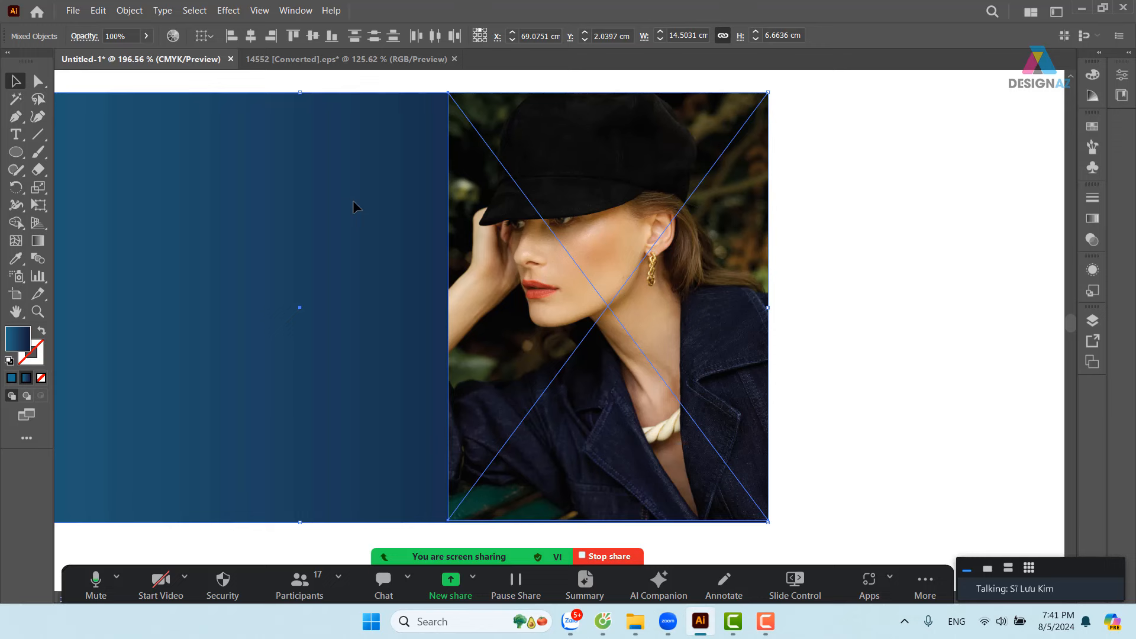
pyautogui.click(353, 206)
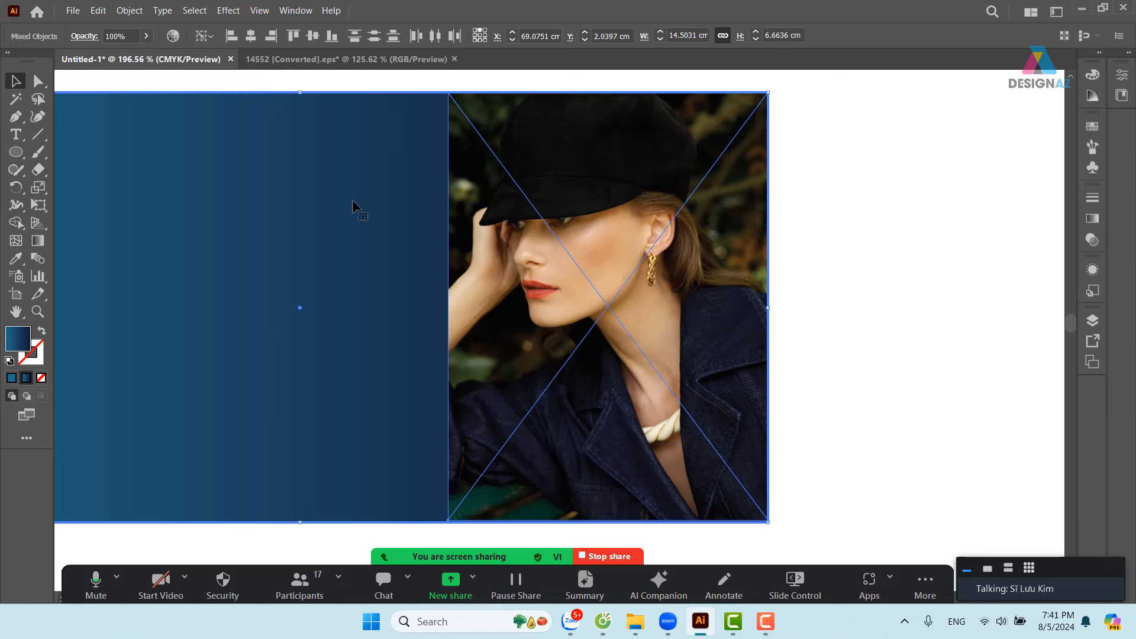
pyautogui.click(272, 38)
pyautogui.click(913, 271)
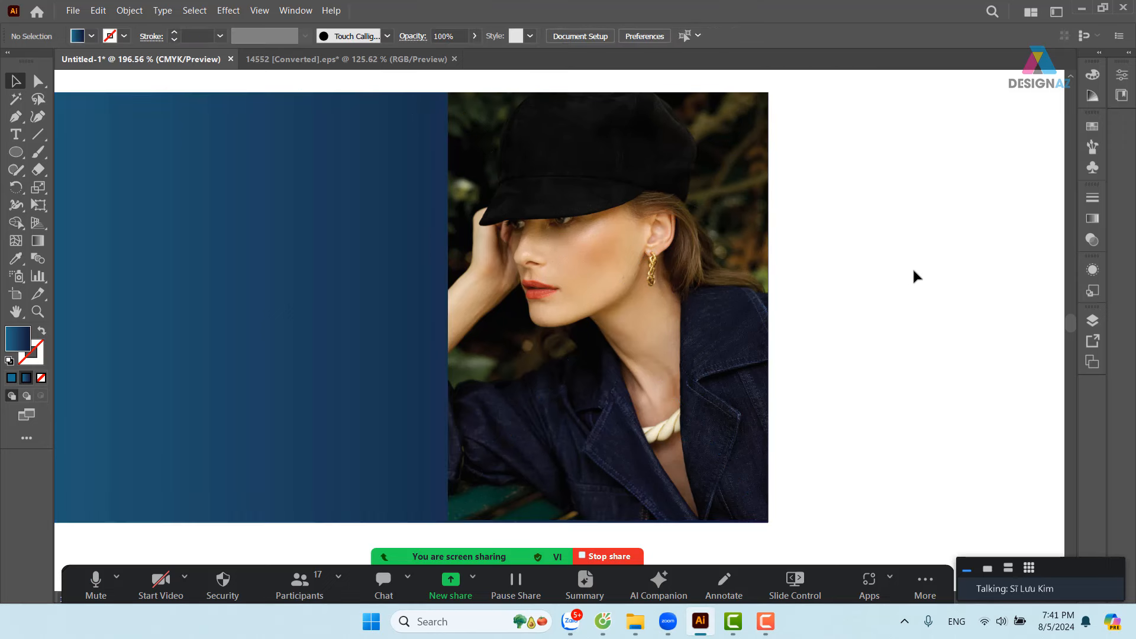
# - Select the aligned portrait and display its transparency settings
pyautogui.scroll(-2, 863, 314)
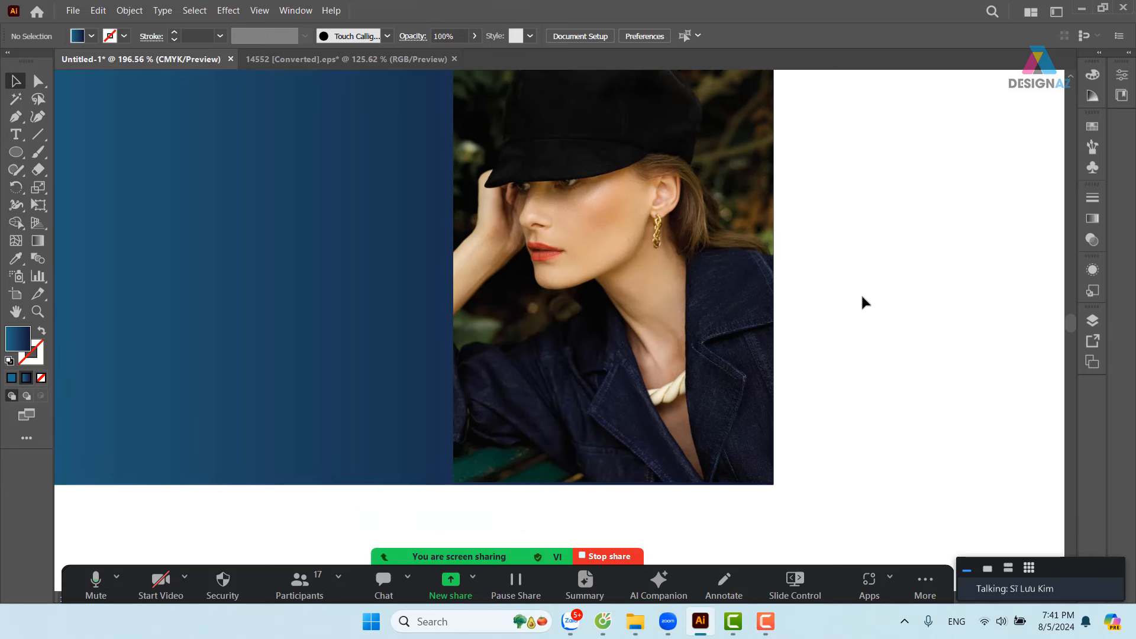
pyautogui.hotkey('ctrl', '-')
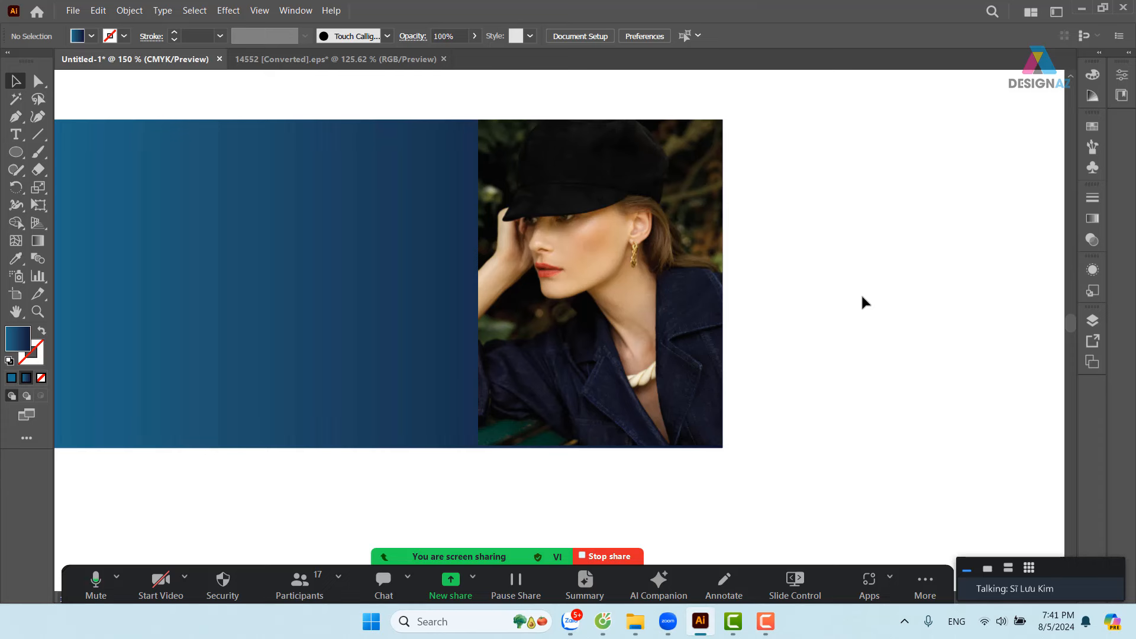
pyautogui.moveTo(789, 367); pyautogui.dragTo(832, 360)
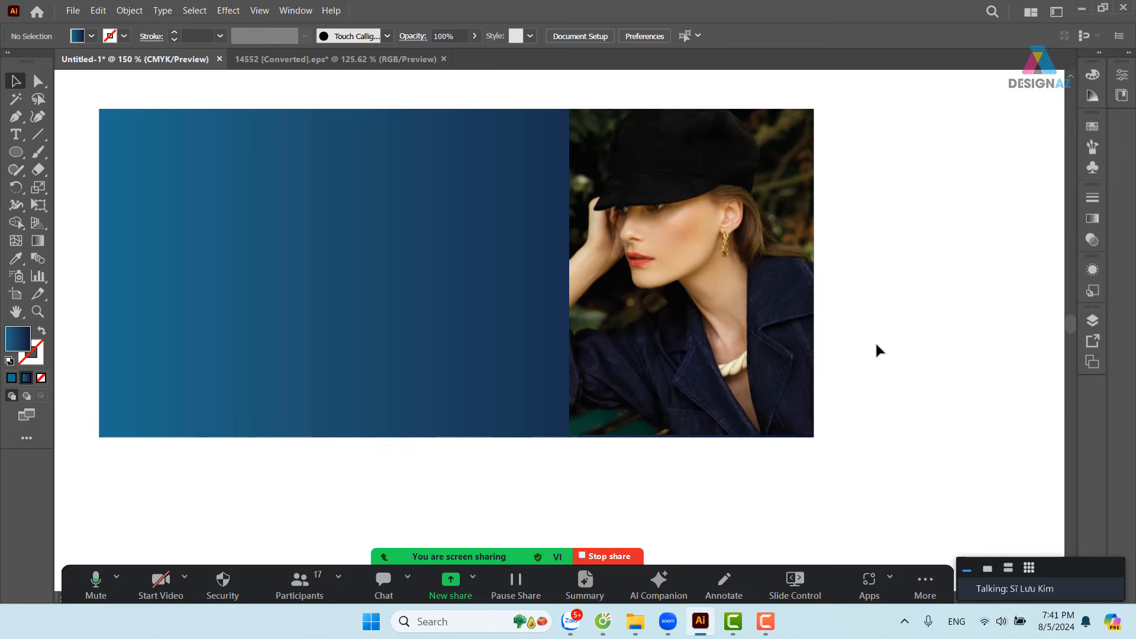
pyautogui.click(650, 294)
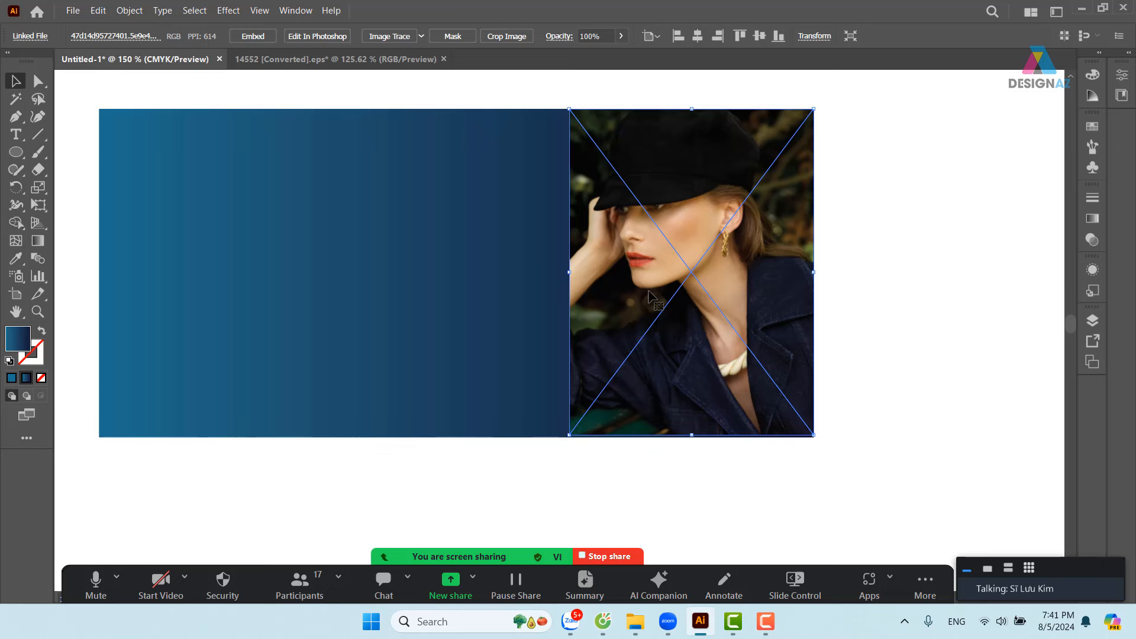
pyautogui.click(1092, 240)
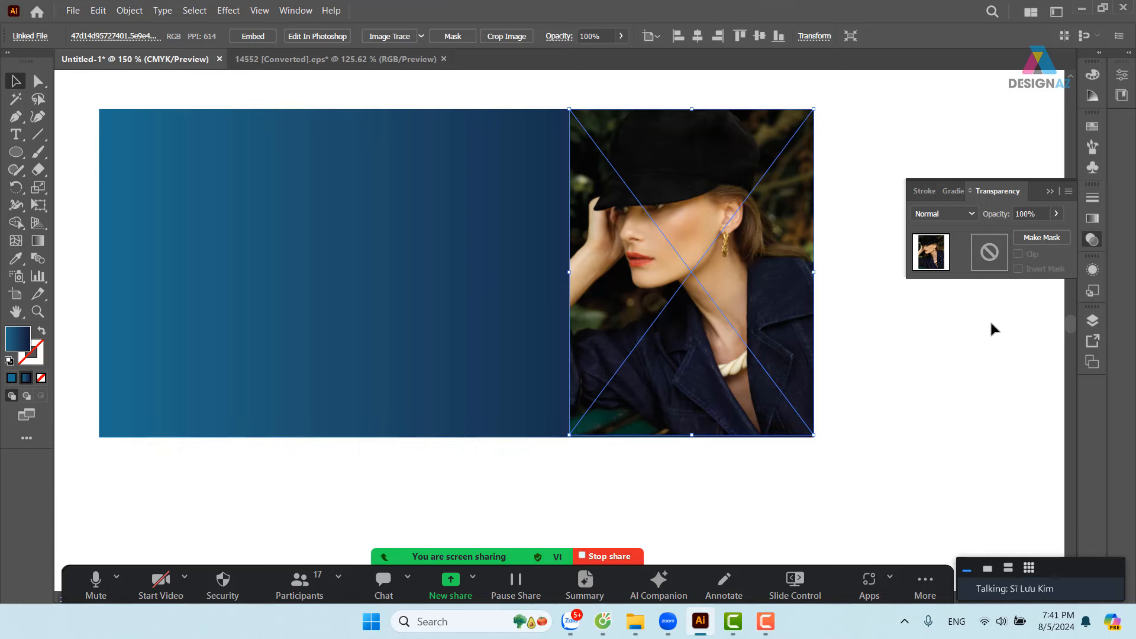
# - Add an opacity mask with Clip off to the photo of the woman in the cap and draw a mask rectangle covering the photo
pyautogui.doubleClick(989, 258)
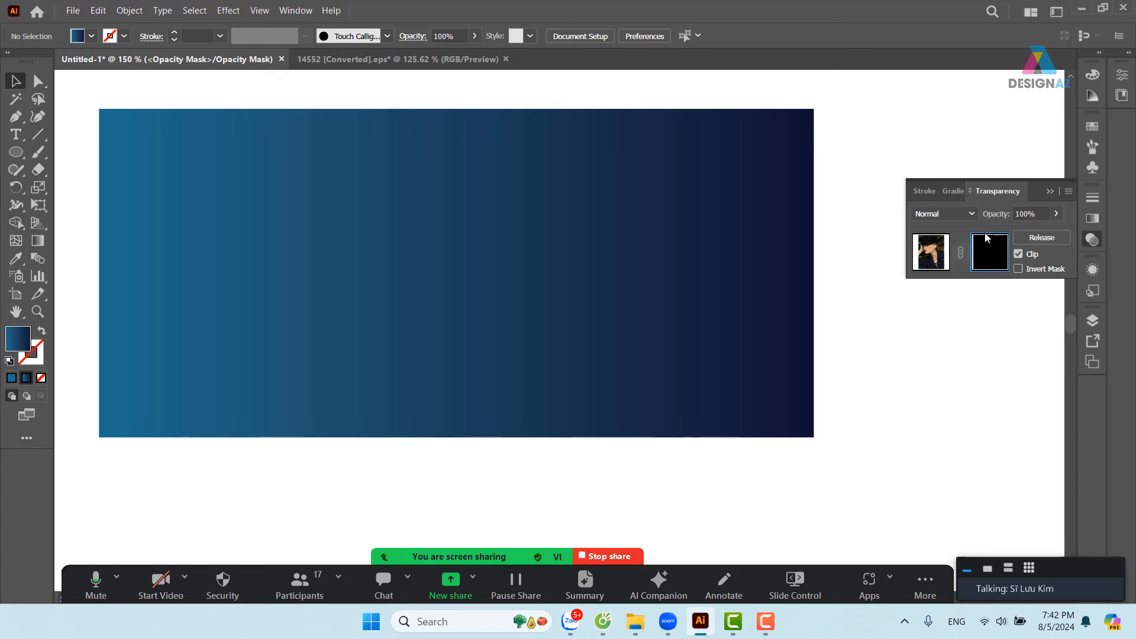
pyautogui.click(1018, 254)
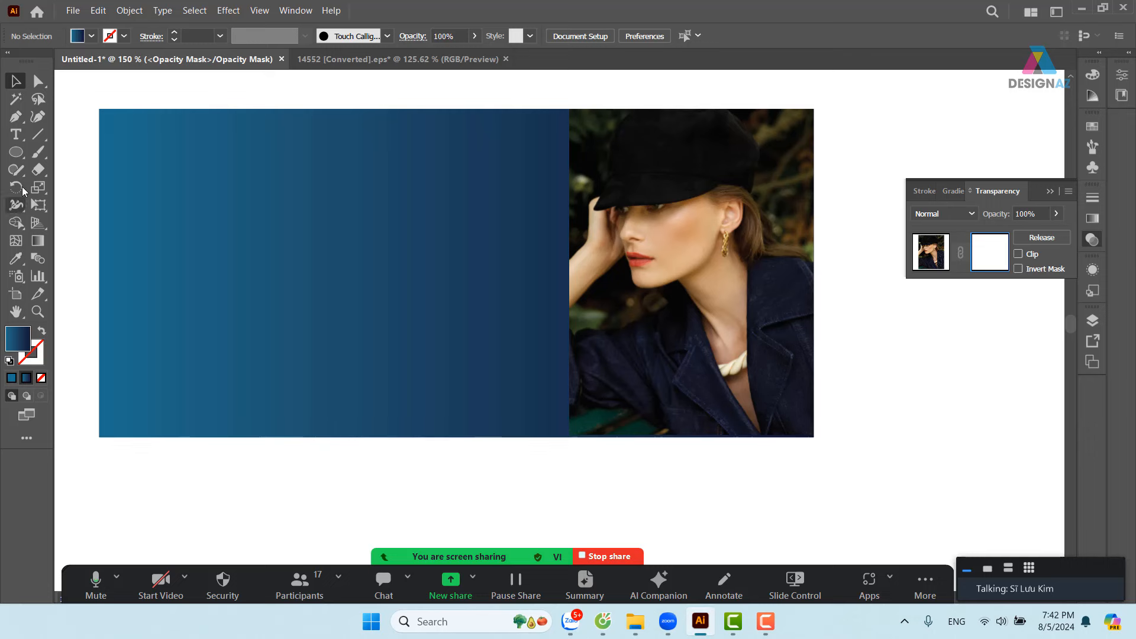
pyautogui.click(16, 154)
pyautogui.click(89, 152)
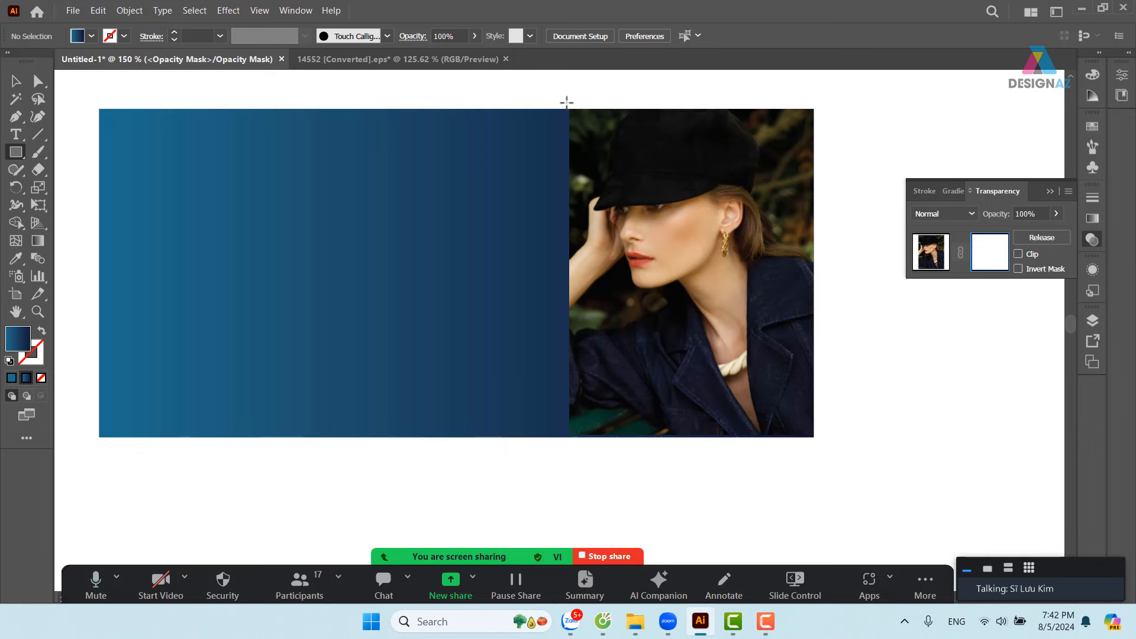
pyautogui.moveTo(568, 104); pyautogui.dragTo(817, 443)
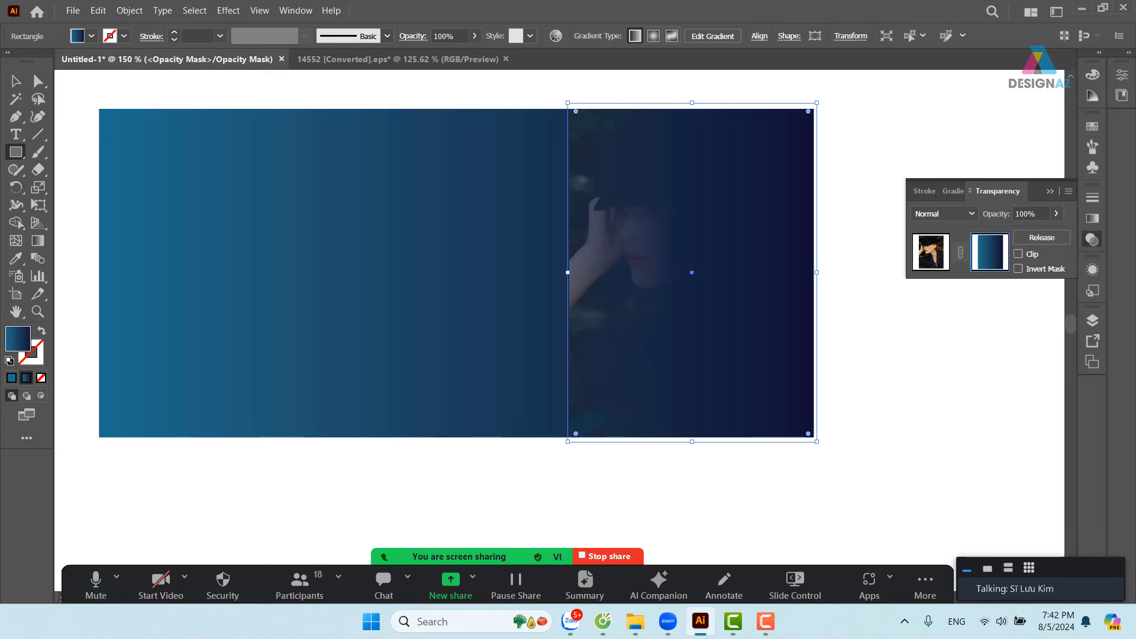
# - Fill the mask rectangle with the white-to-black gradient swatch and reverse the gradient direction
pyautogui.click(1094, 128)
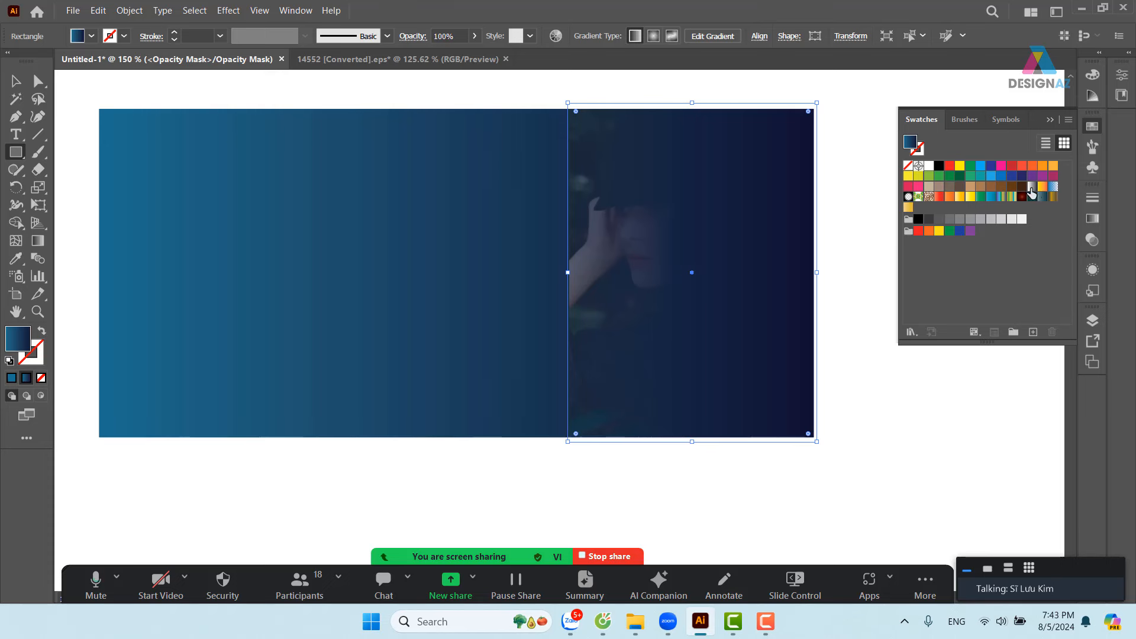
pyautogui.click(1033, 188)
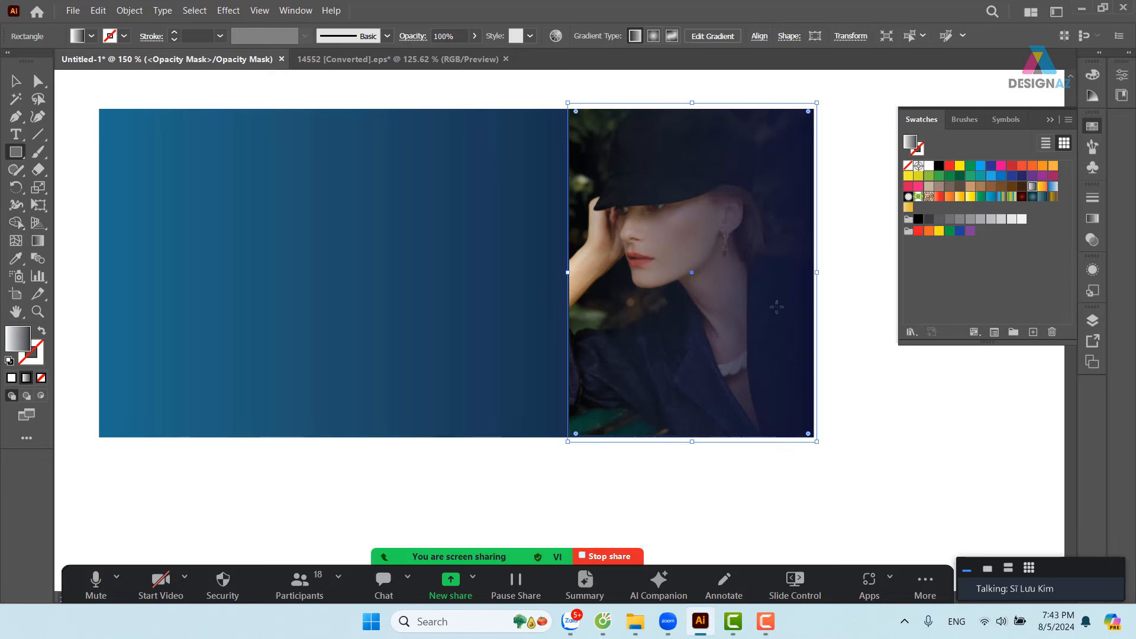
pyautogui.click(1093, 218)
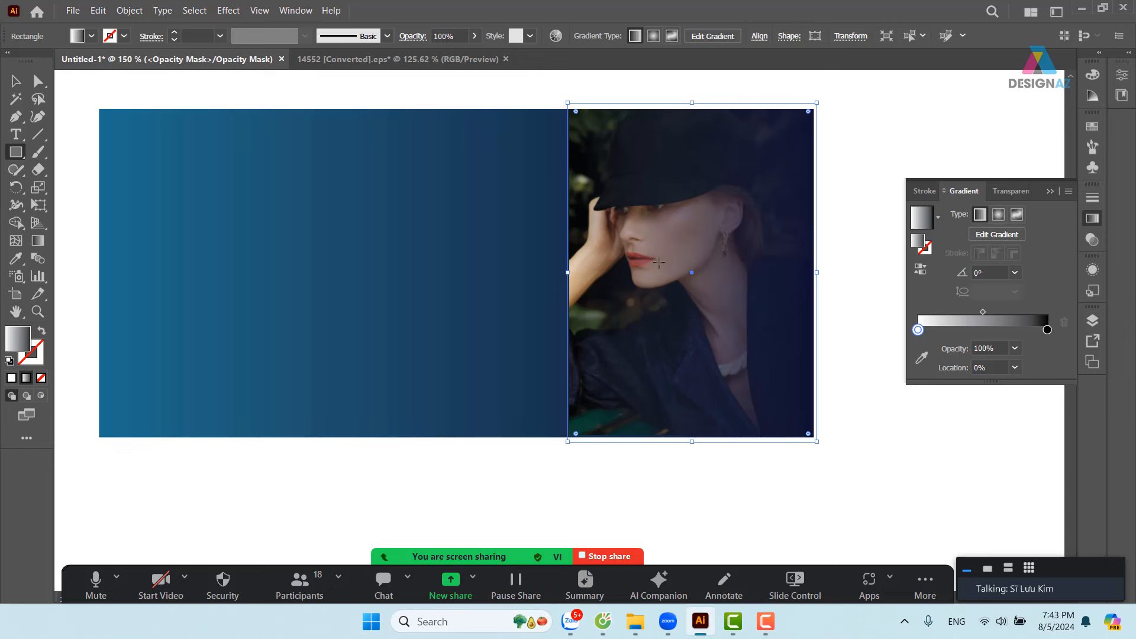
pyautogui.click(921, 270)
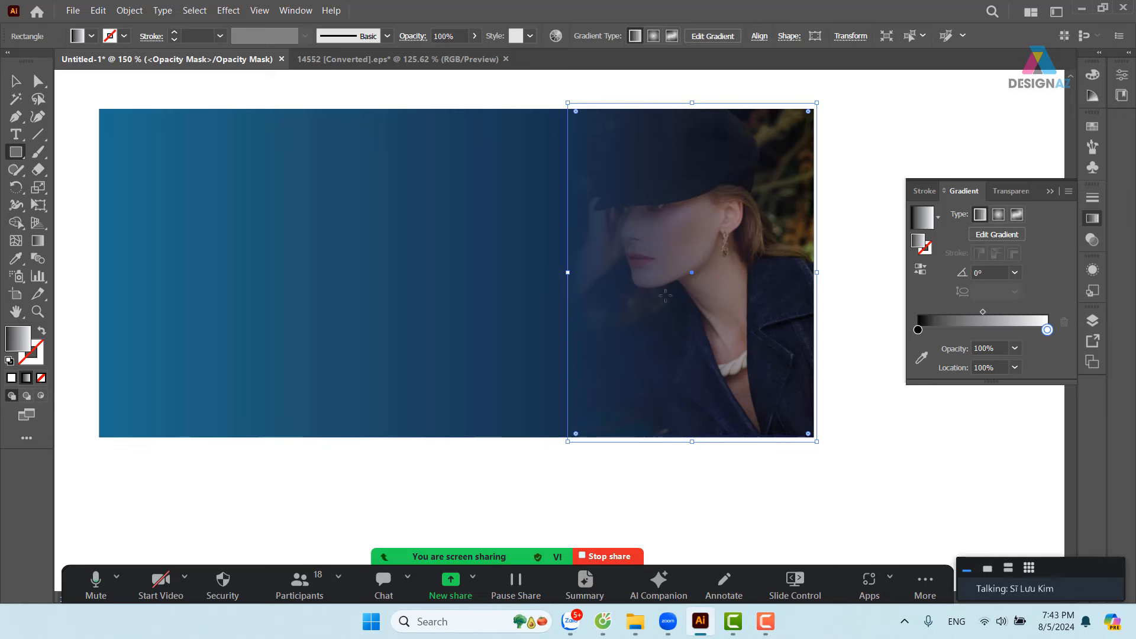
# - Redraw the mask gradient horizontally from the photo's left edge to the woman's chin so the photo fades into the blue banner, and deselect
pyautogui.press('g')
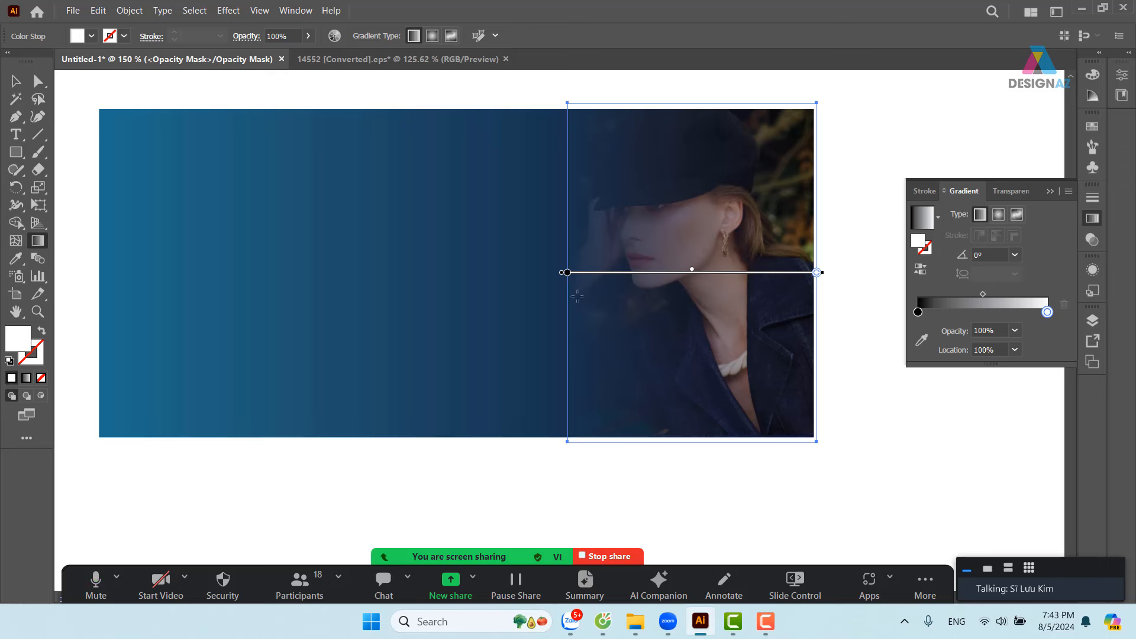
pyautogui.moveTo(487, 300)
pyautogui.mouseDown()
pyautogui.moveTo(651, 300)
pyautogui.moveTo(668, 311)
pyautogui.moveTo(676, 300)
pyautogui.mouseUp()
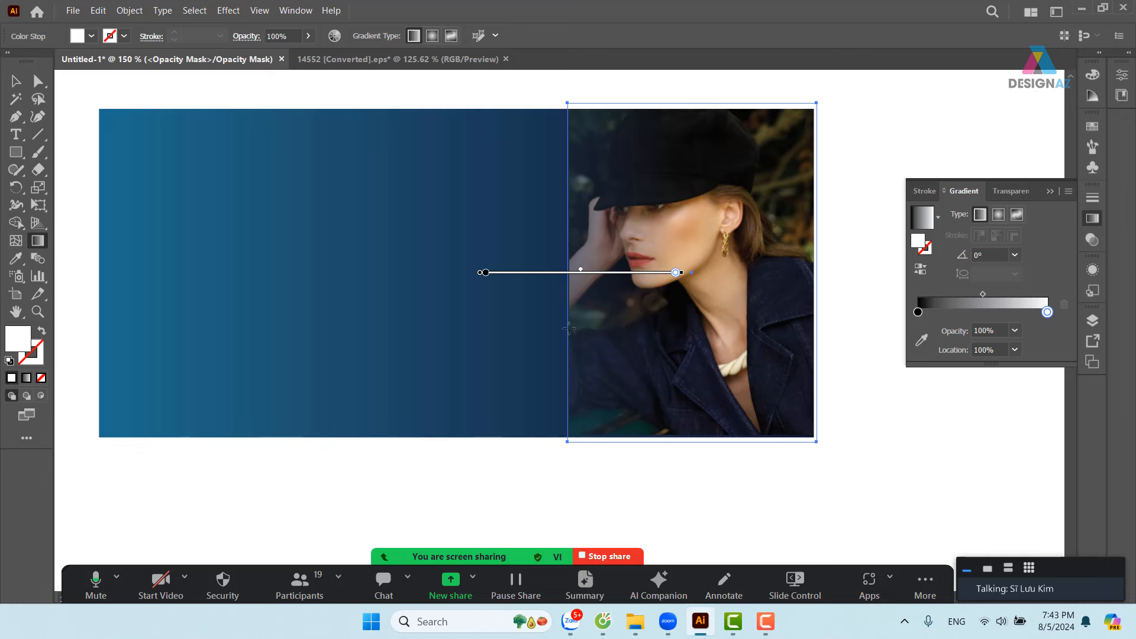
pyautogui.moveTo(569, 328)
pyautogui.mouseDown()
pyautogui.moveTo(663, 327)
pyautogui.moveTo(653, 327)
pyautogui.mouseUp()
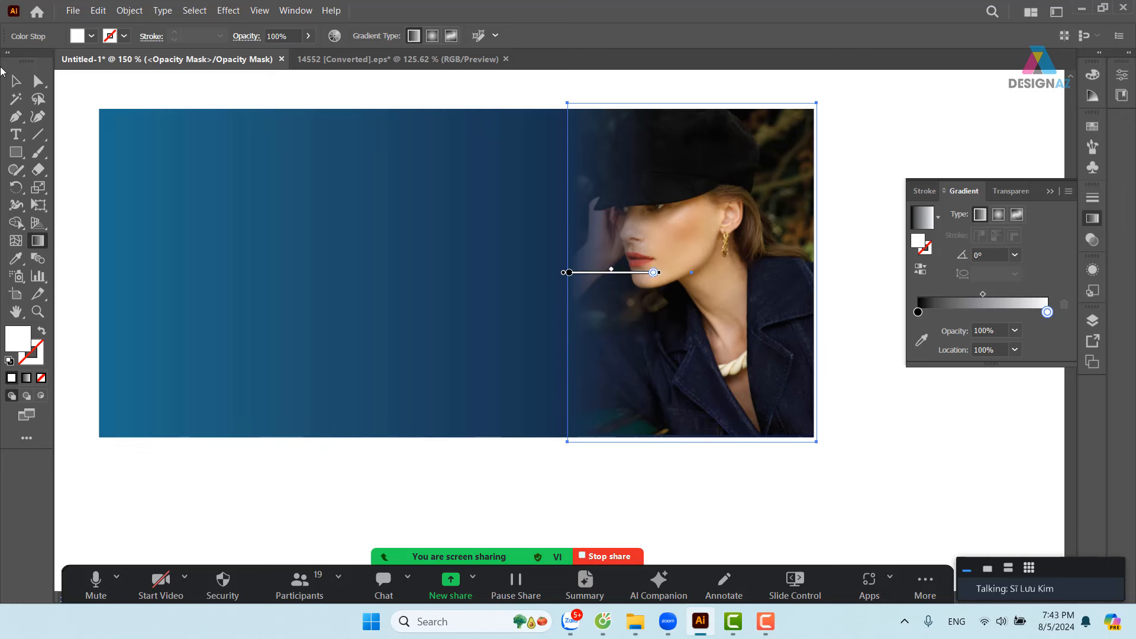
pyautogui.click(16, 81)
pyautogui.click(847, 386)
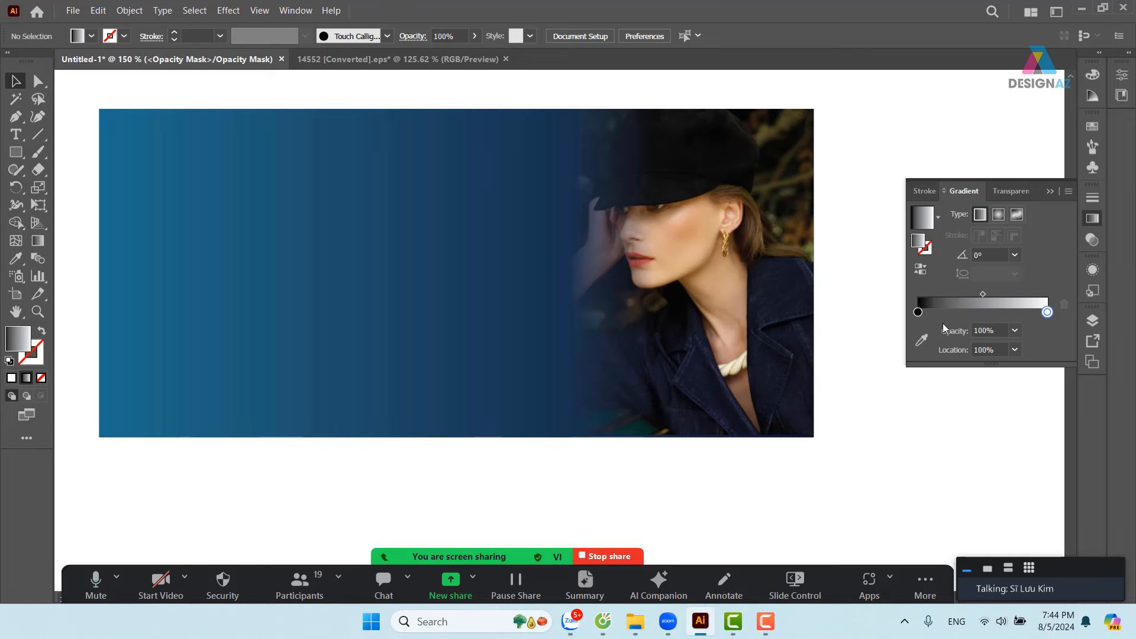
# - Exit opacity mask editing by returning to the photo artwork, and deselect everything
pyautogui.click(709, 283)
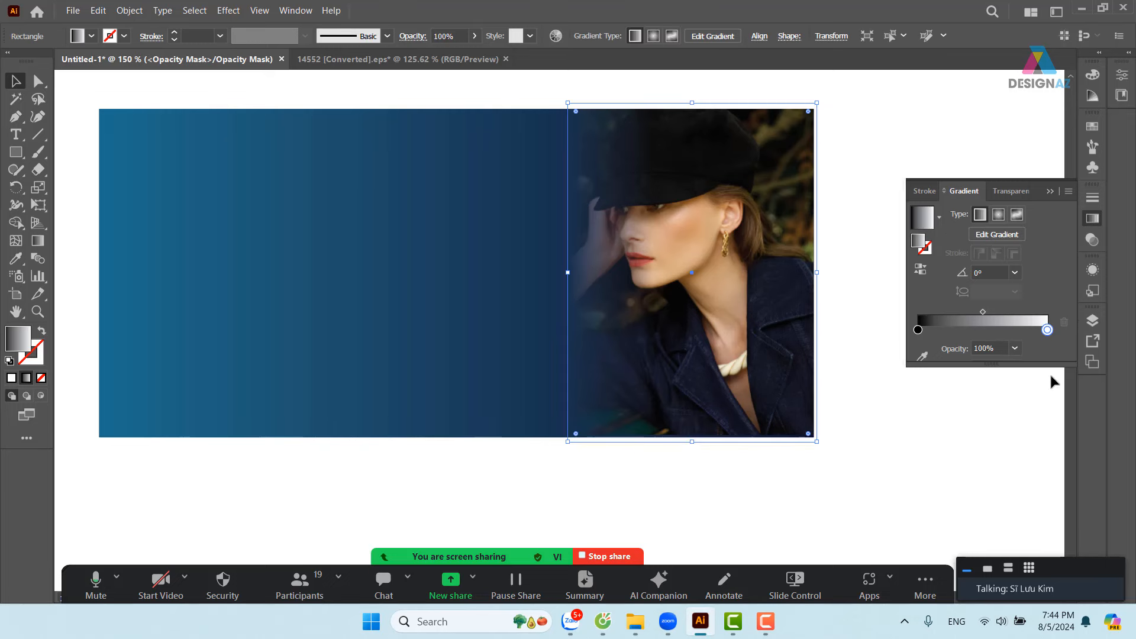
pyautogui.click(1092, 240)
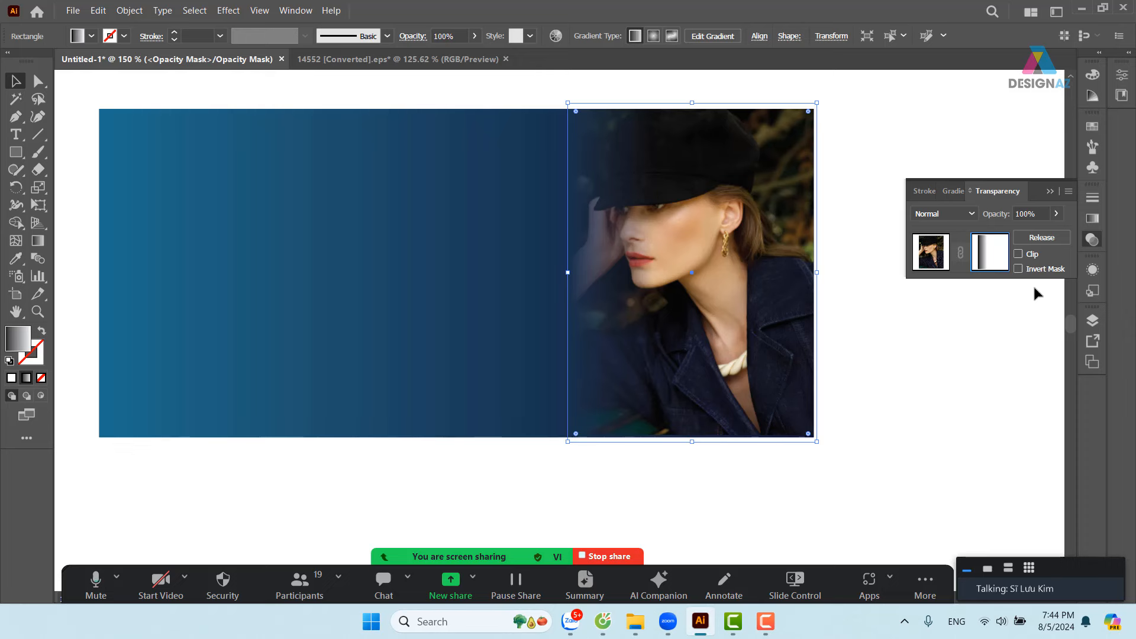
pyautogui.click(927, 257)
pyautogui.click(886, 370)
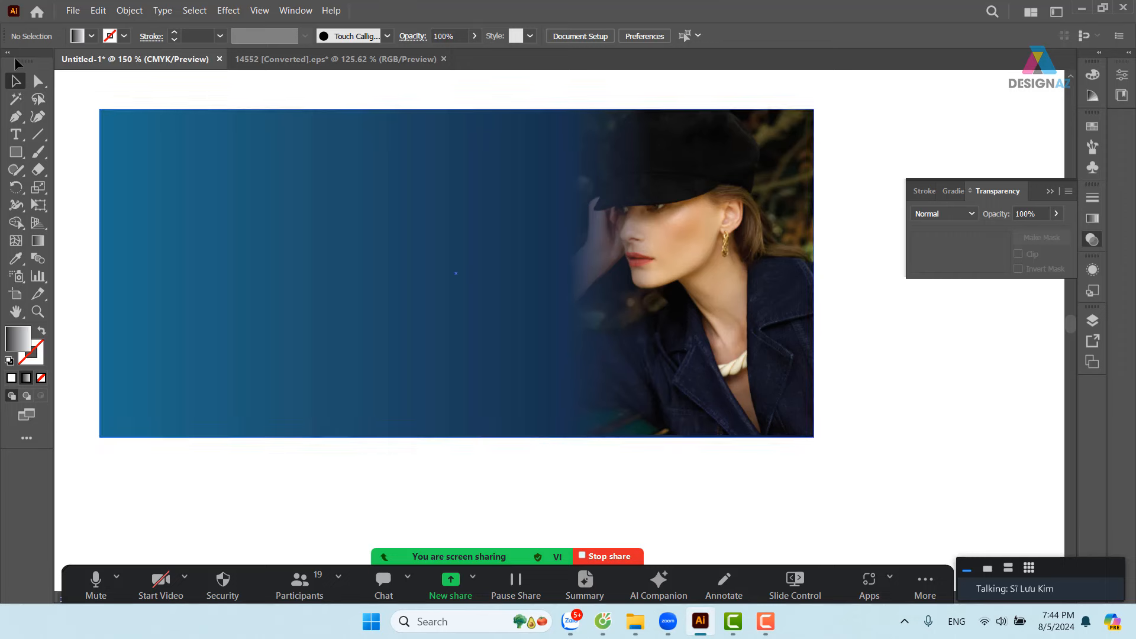
pyautogui.click(65, 11)
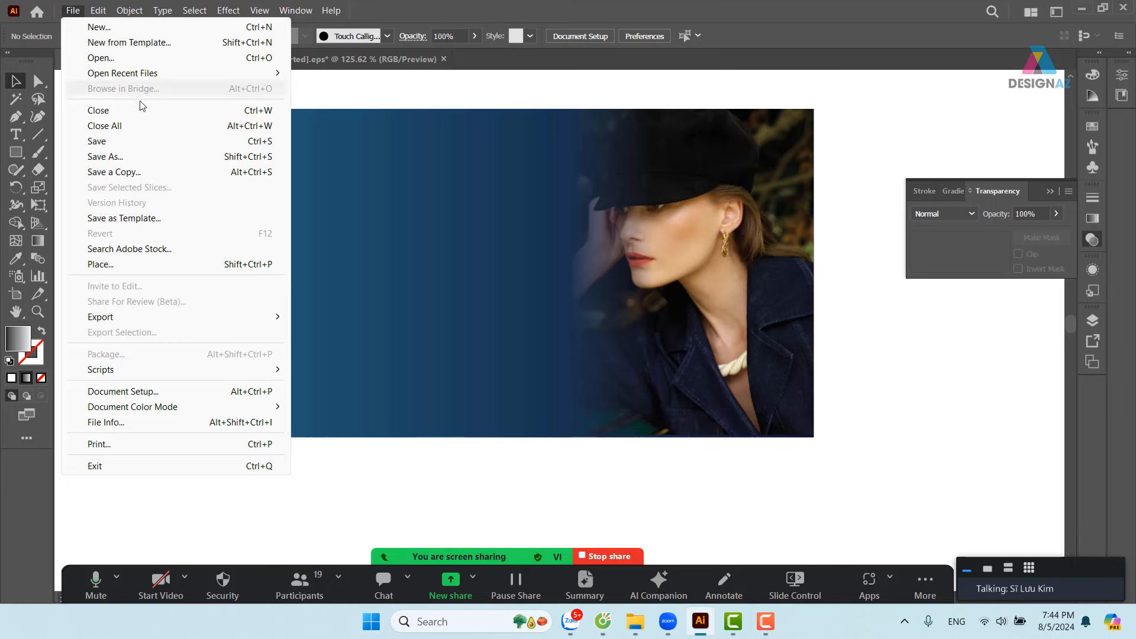
pyautogui.click(195, 264)
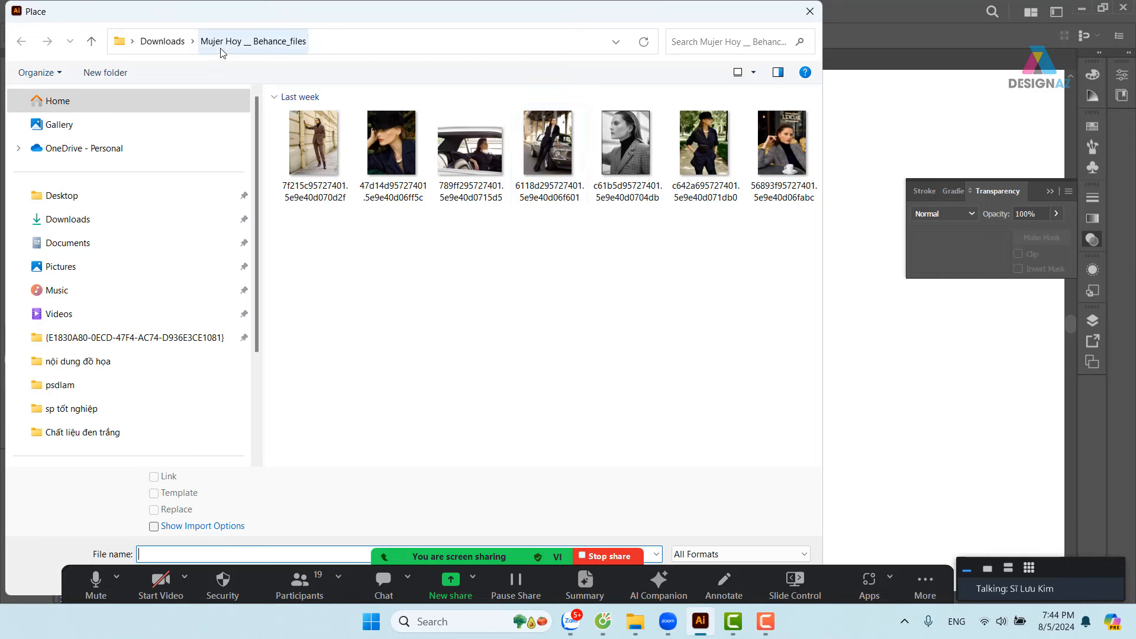
pyautogui.click(174, 43)
pyautogui.click(518, 270)
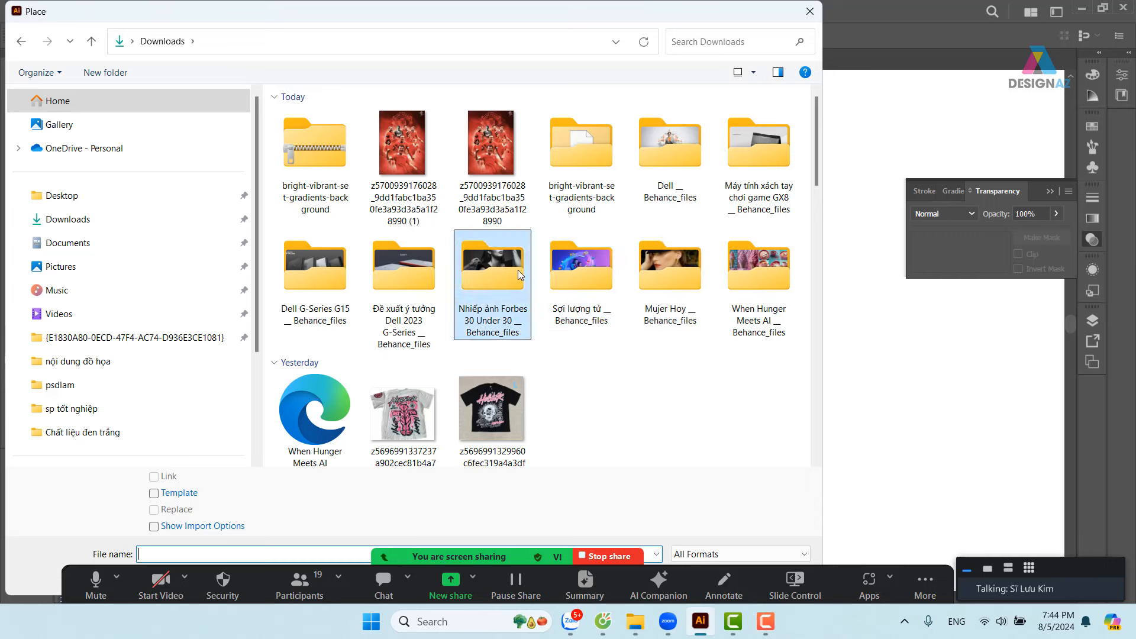
pyautogui.doubleClick(517, 270)
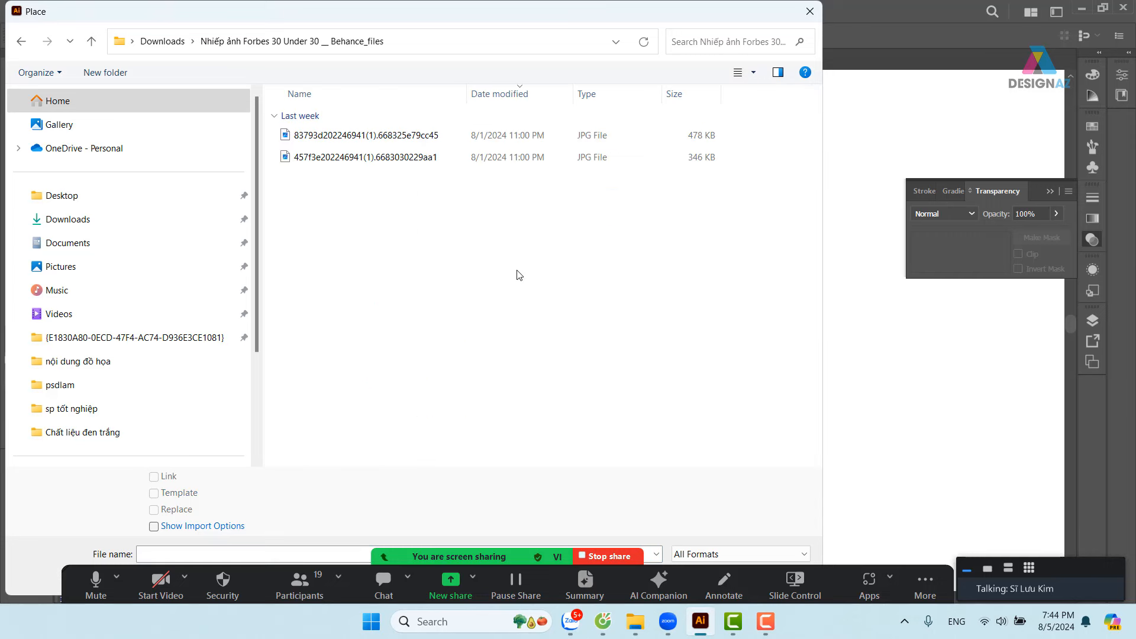
pyautogui.click(752, 75)
pyautogui.click(805, 48)
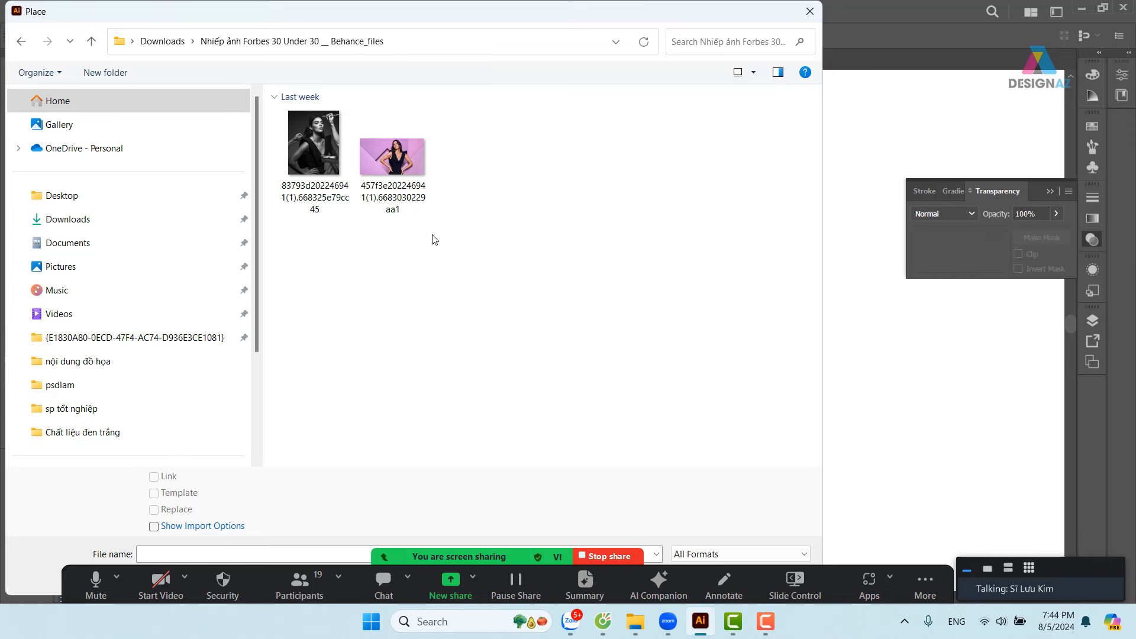
pyautogui.click(322, 148)
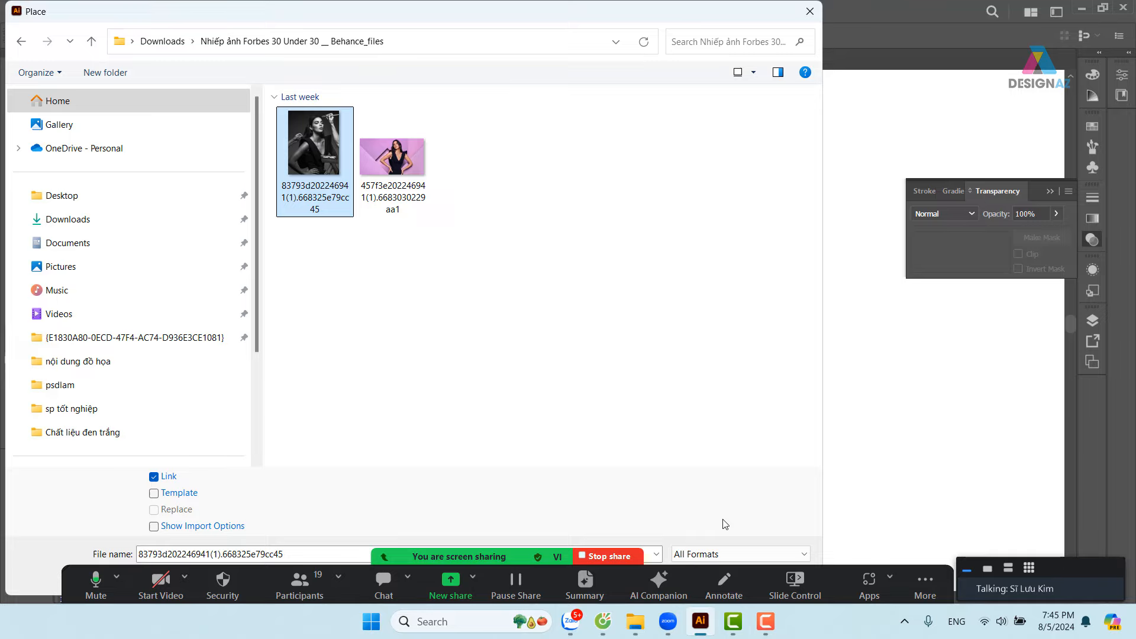
pyautogui.press('Return')
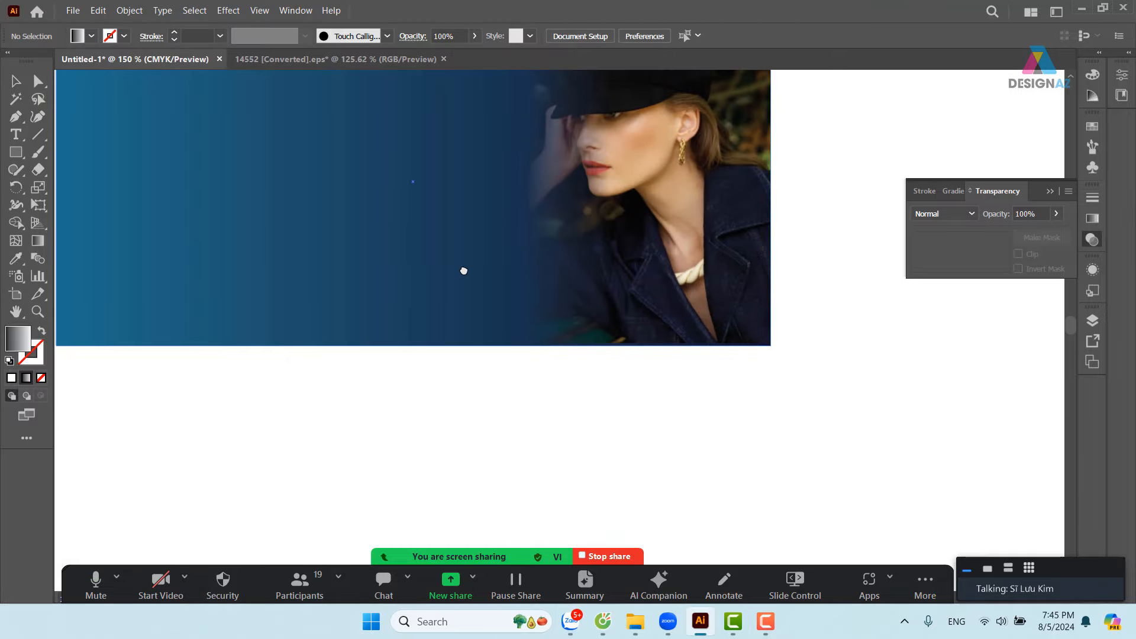
# - Place the black-and-white photo just below the blue banner with the faded portrait, slightly wider than half the banner
pyautogui.hotkey('ctrl', '-')
pyautogui.hotkey('ctrl', '-')
pyautogui.hotkey('ctrl', '-')
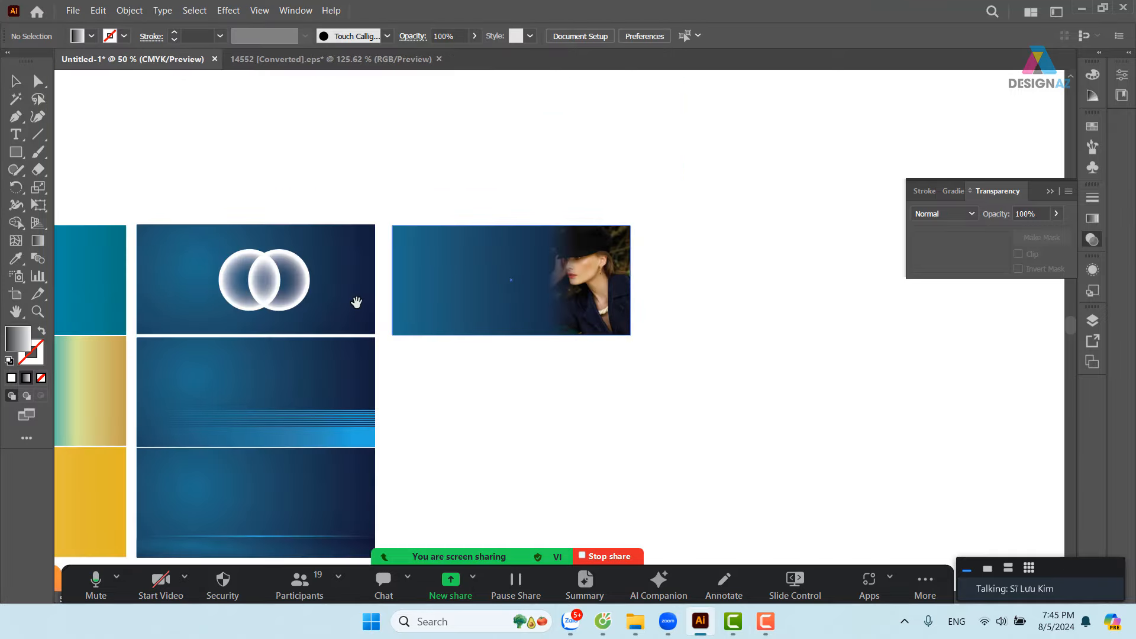
pyautogui.moveTo(356, 303); pyautogui.dragTo(562, 180)
pyautogui.moveTo(603, 221); pyautogui.dragTo(740, 391)
pyautogui.click(832, 355)
# - Position a vertical pink-to-purple gradient rectangle behind the black-and-white photo, matching its width and extending below it
pyautogui.hscroll(-5, 747, 300)
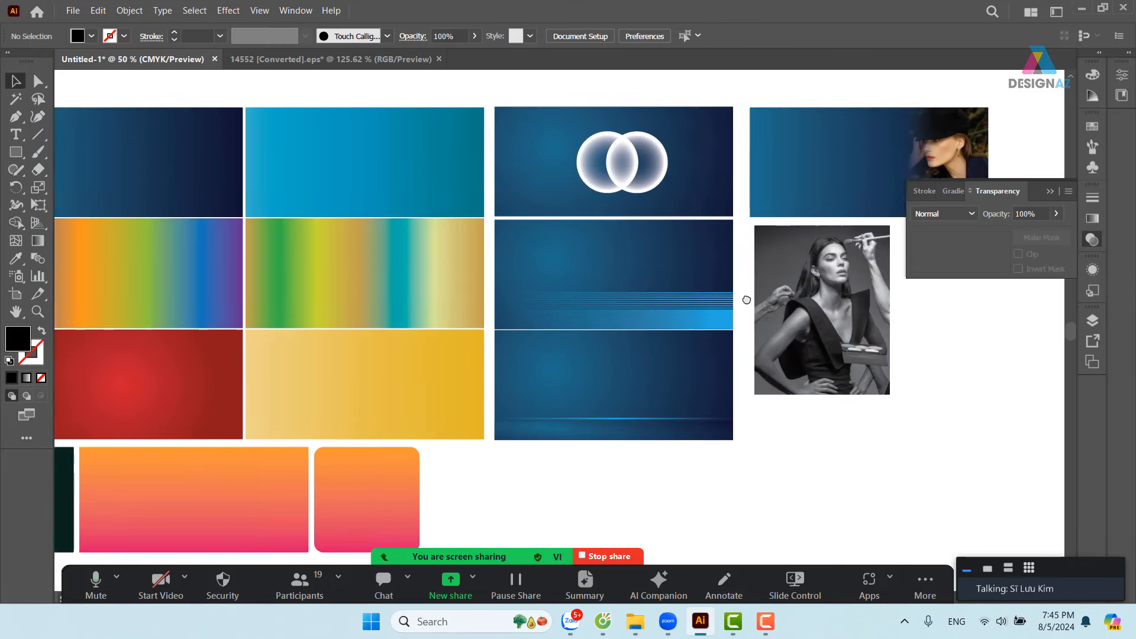
pyautogui.hscroll(-5, 747, 300)
pyautogui.moveTo(110, 168); pyautogui.dragTo(1041, 429)
pyautogui.hscroll(15, 924, 428)
pyautogui.scroll(-3, 399, 338)
pyautogui.moveTo(399, 339); pyautogui.dragTo(716, 277)
pyautogui.moveTo(811, 193); pyautogui.dragTo(706, 351)
pyautogui.moveTo(708, 289); pyautogui.dragTo(507, 253)
pyautogui.keyDown('shift'); pyautogui.click(489, 286); pyautogui.keyUp('shift')
pyautogui.click(552, 264)
# - Add an opacity mask to the black-and-white photo and turn off Clip
pyautogui.press('z')
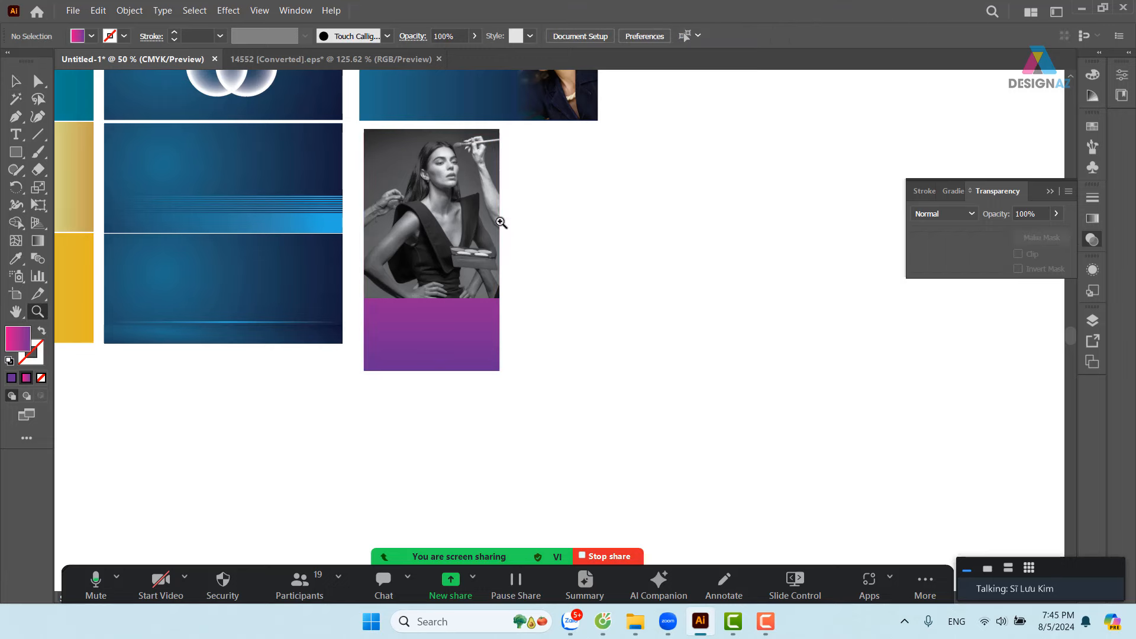
pyautogui.moveTo(422, 170); pyautogui.dragTo(548, 243)
pyautogui.moveTo(551, 296); pyautogui.dragTo(577, 299)
pyautogui.click(16, 81)
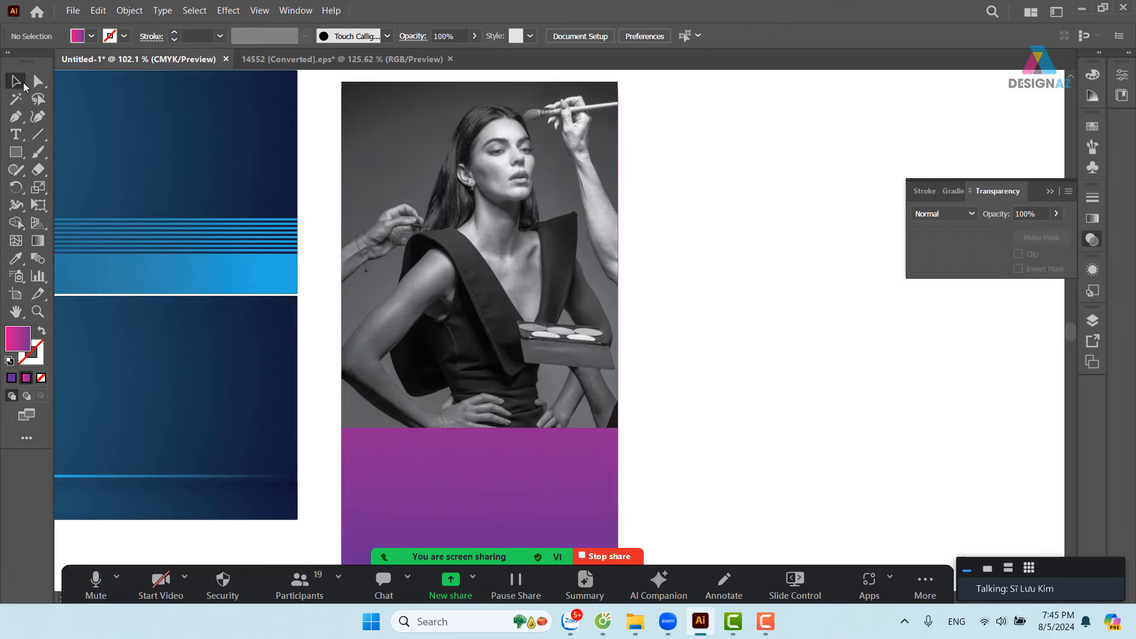
pyautogui.click(586, 243)
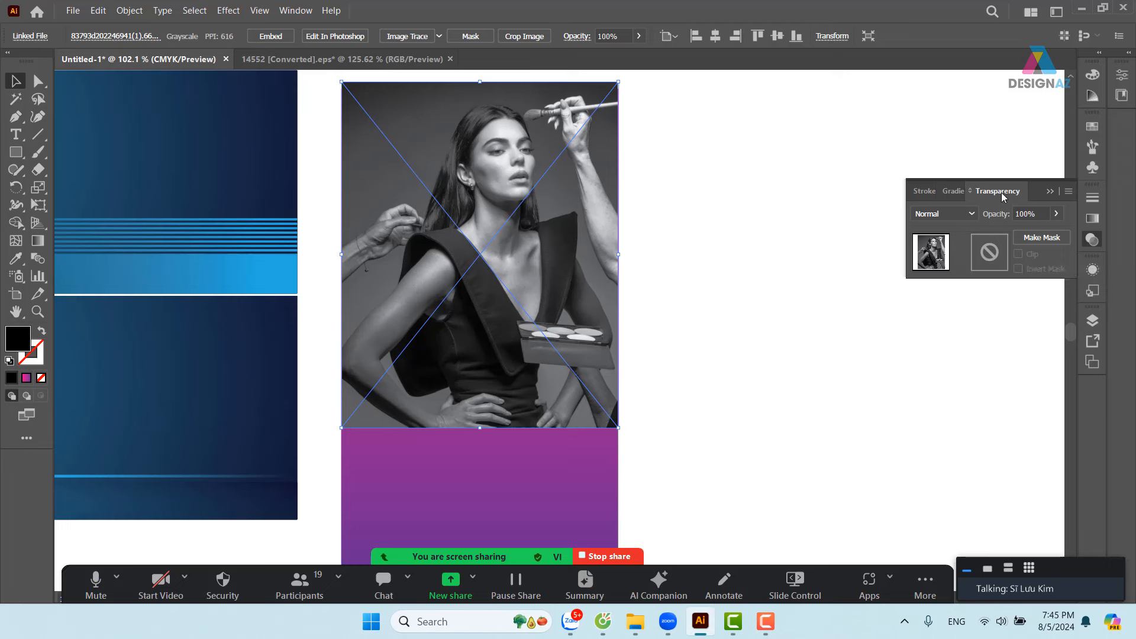
pyautogui.doubleClick(991, 253)
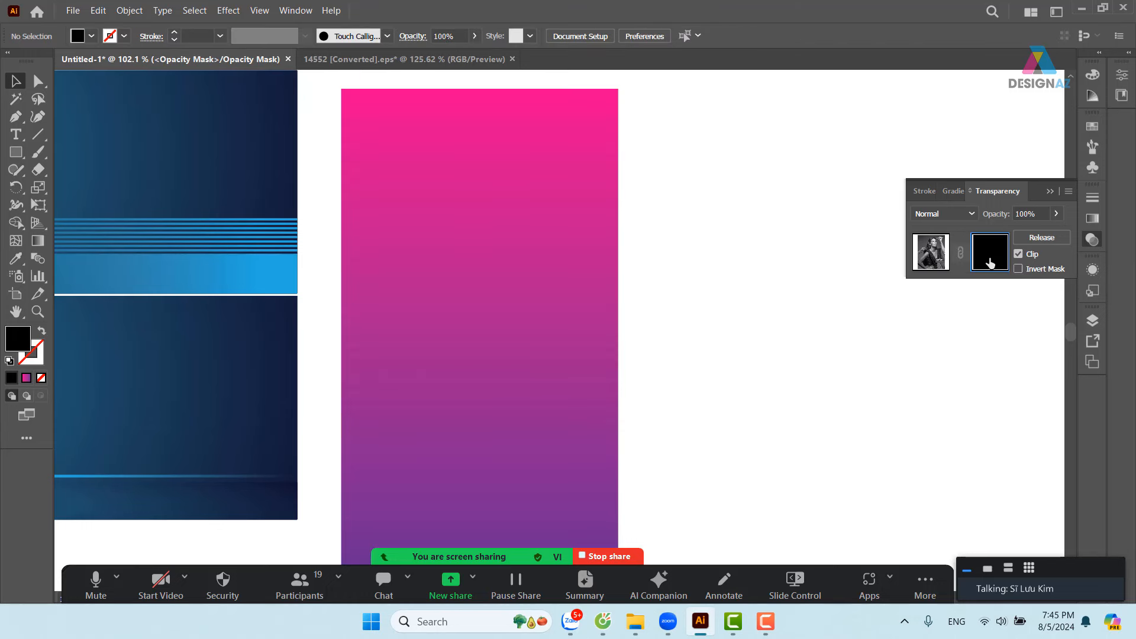
pyautogui.click(1019, 255)
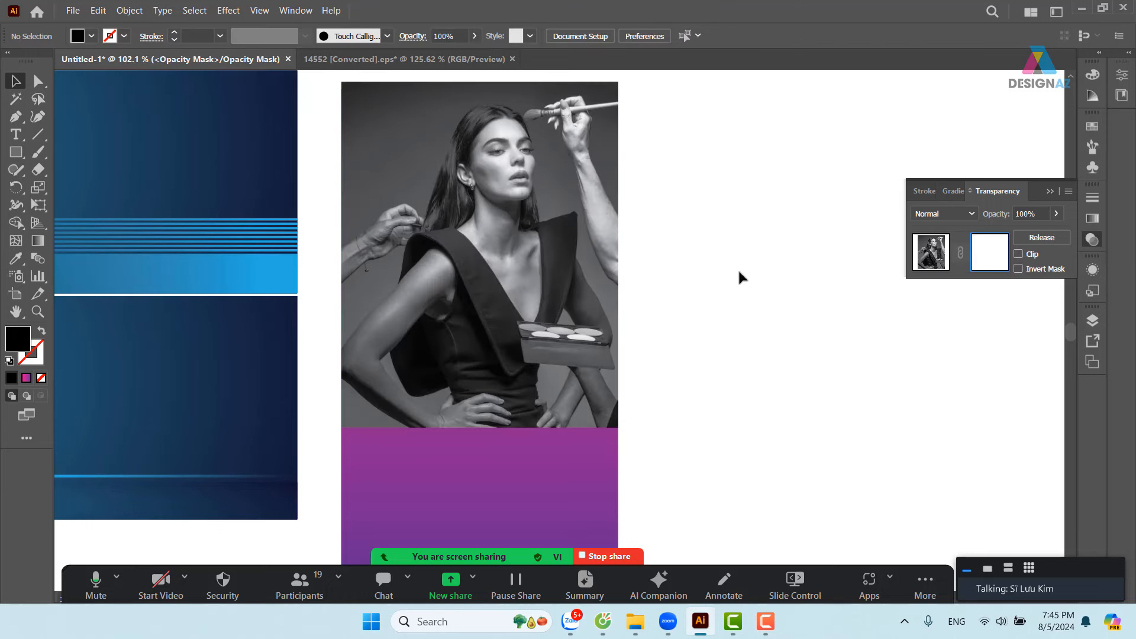
# - Draw a rectangle in the opacity mask that covers the whole black-and-white photo
pyautogui.moveTo(740, 272); pyautogui.dragTo(718, 275)
pyautogui.click(16, 152)
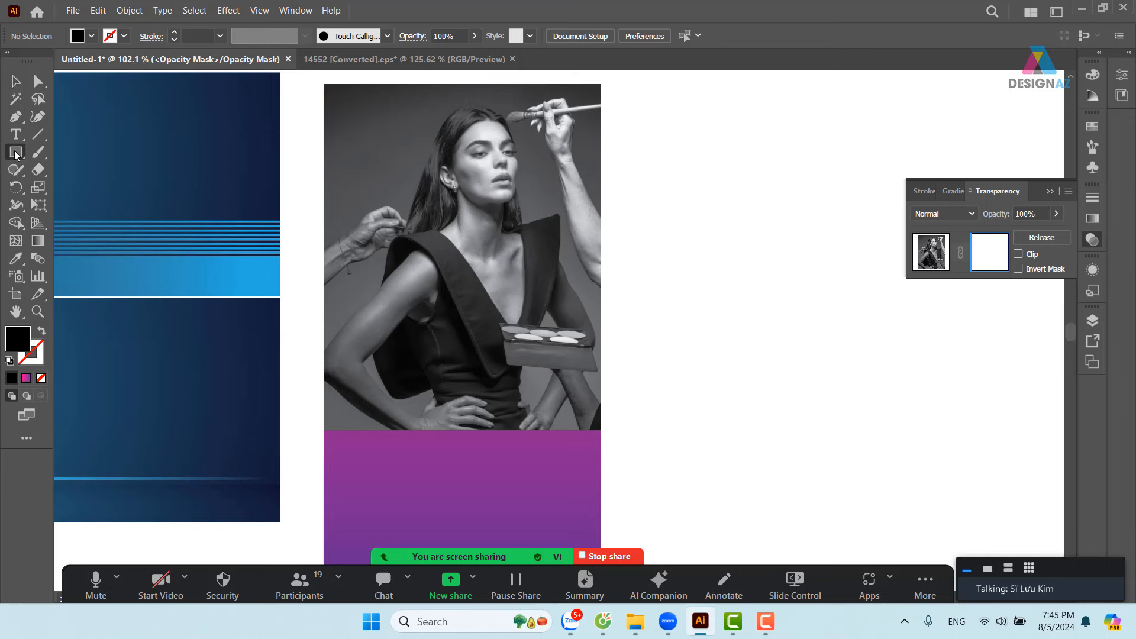
pyautogui.click(55, 155)
pyautogui.moveTo(323, 78); pyautogui.dragTo(603, 438)
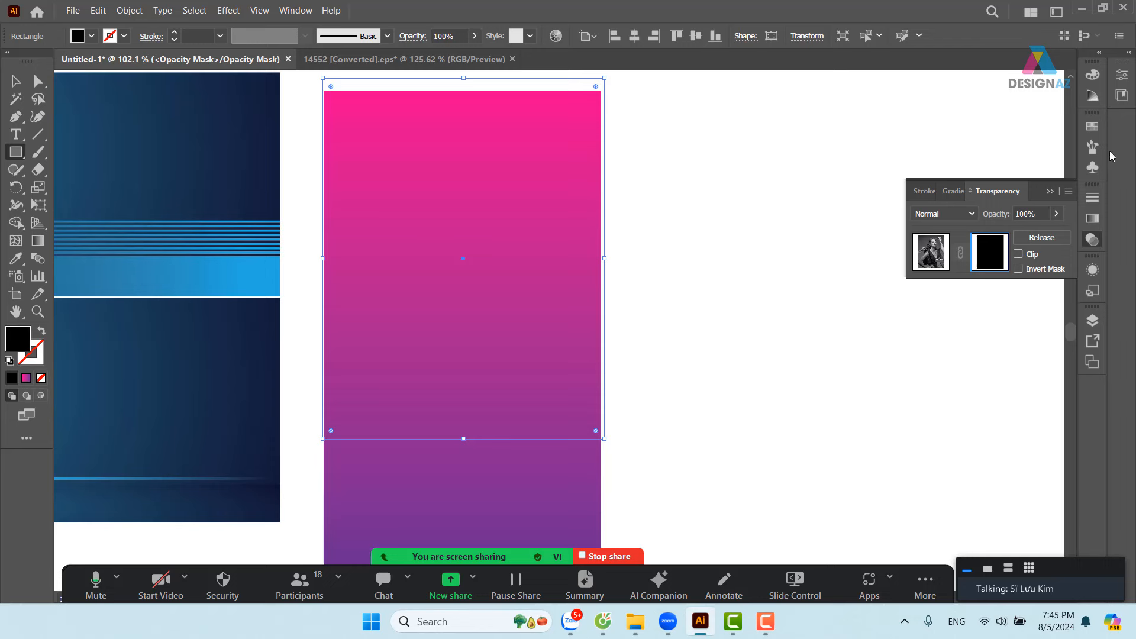
# - Fill the opacity mask's rectangle with the white-to-black linear gradient swatch
pyautogui.click(1093, 127)
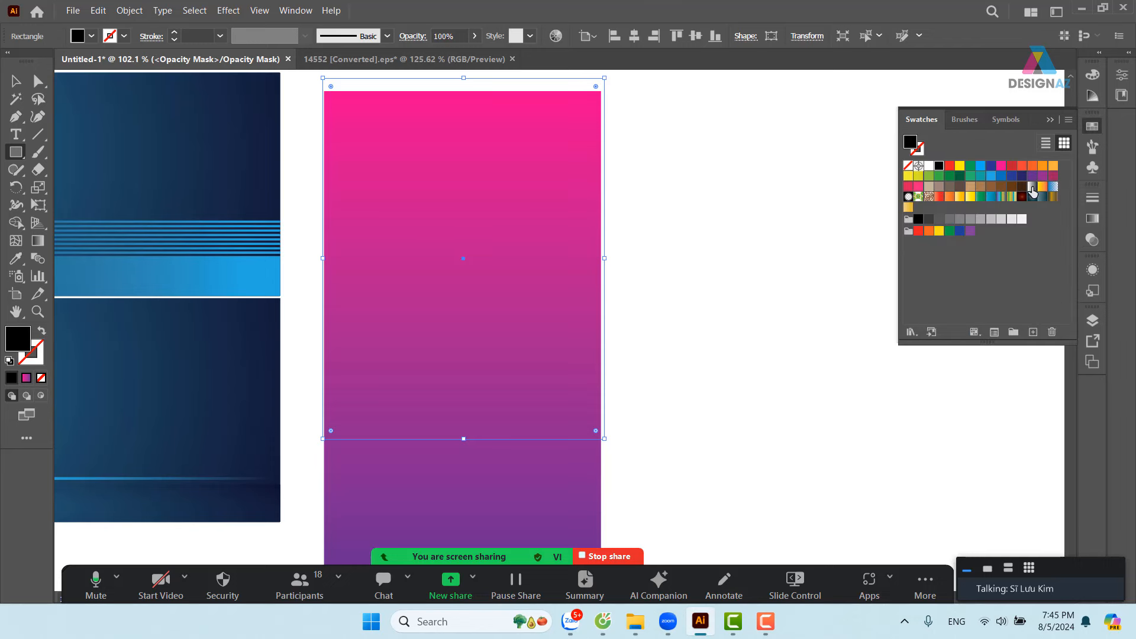
pyautogui.click(1033, 187)
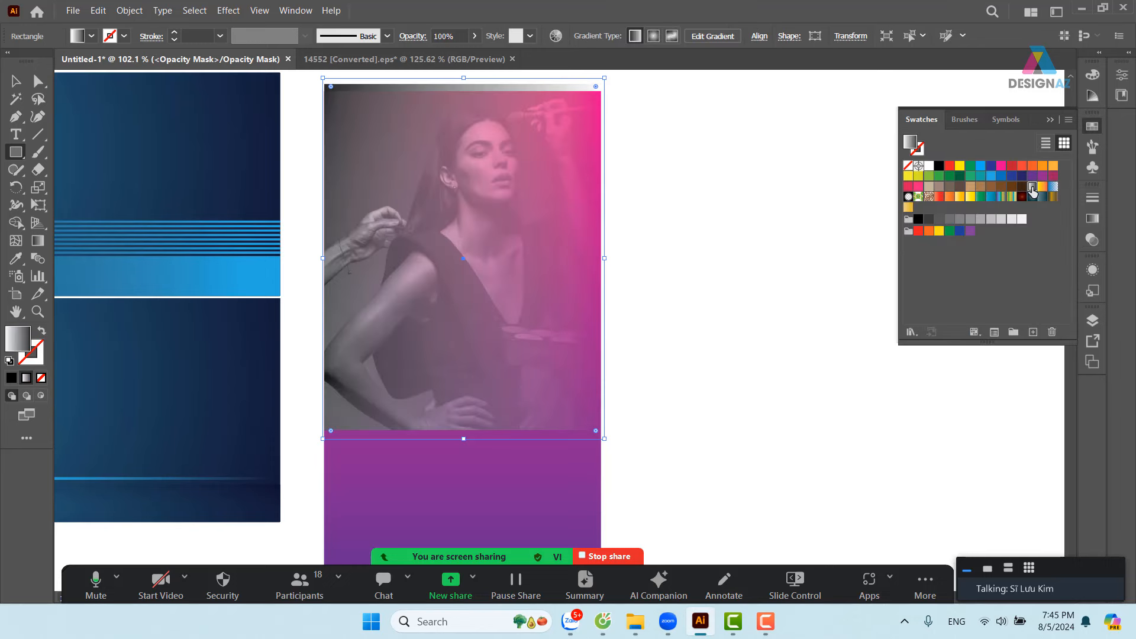
pyautogui.click(1096, 219)
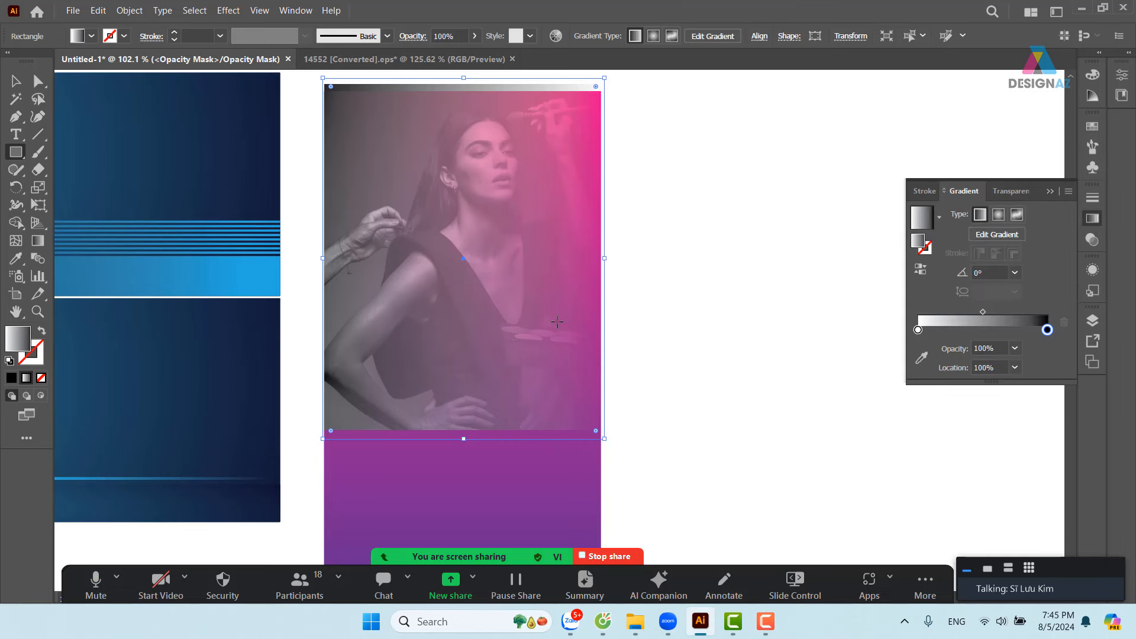
# - Run the mask gradient vertically at -90° from the woman's chest to near the photo's lower edge, and return to editing the artwork
pyautogui.press('g')
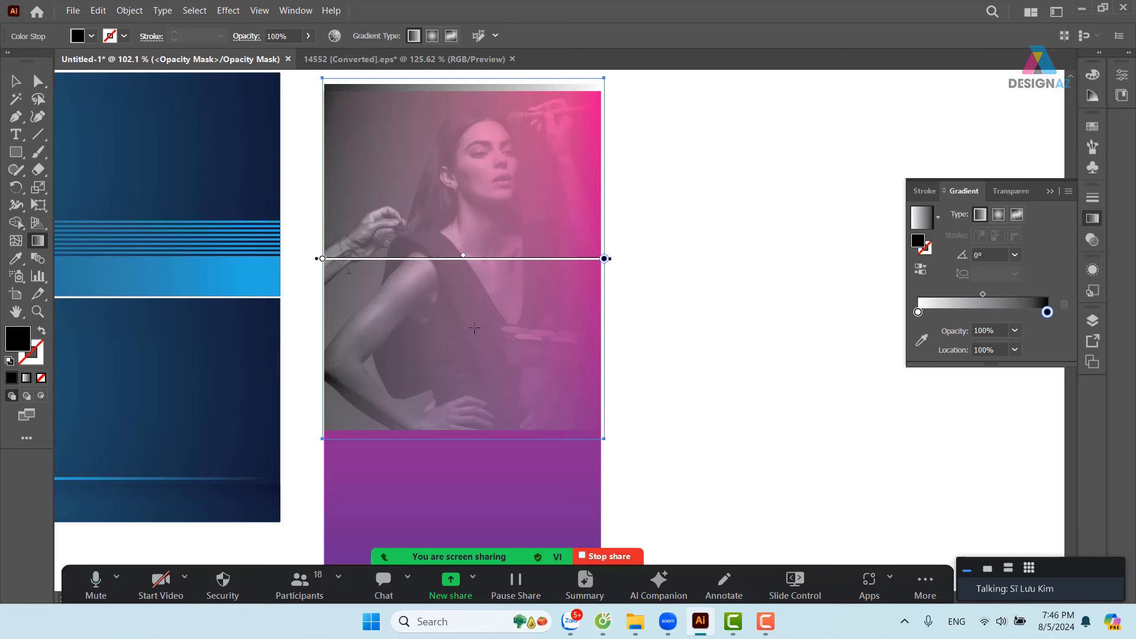
pyautogui.moveTo(463, 284); pyautogui.dragTo(463, 434)
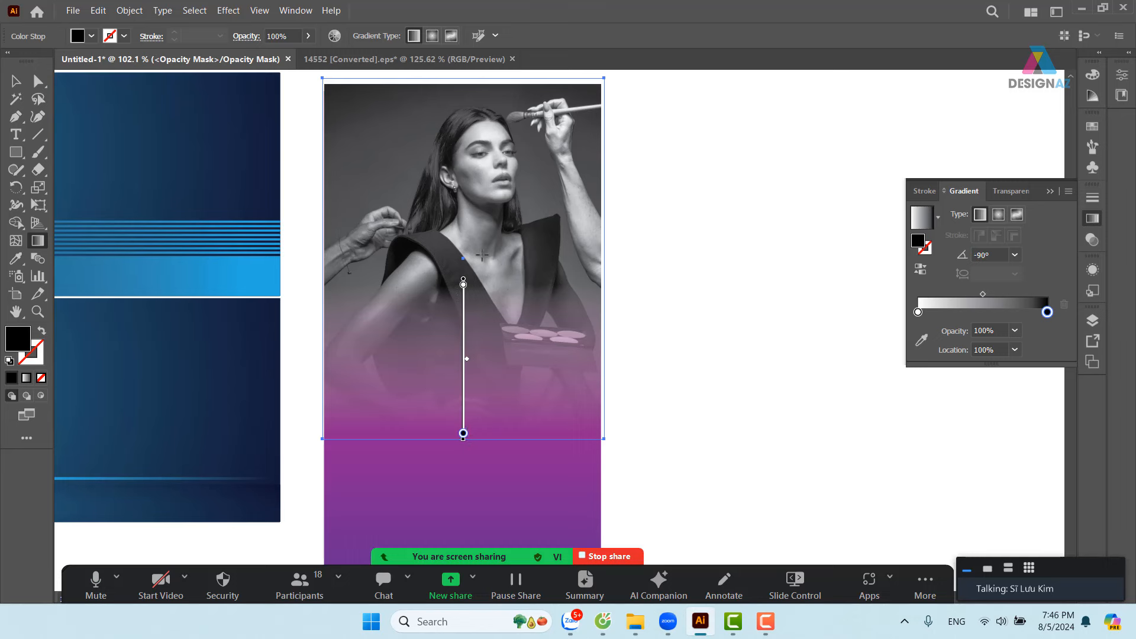
pyautogui.moveTo(483, 256); pyautogui.dragTo(483, 421)
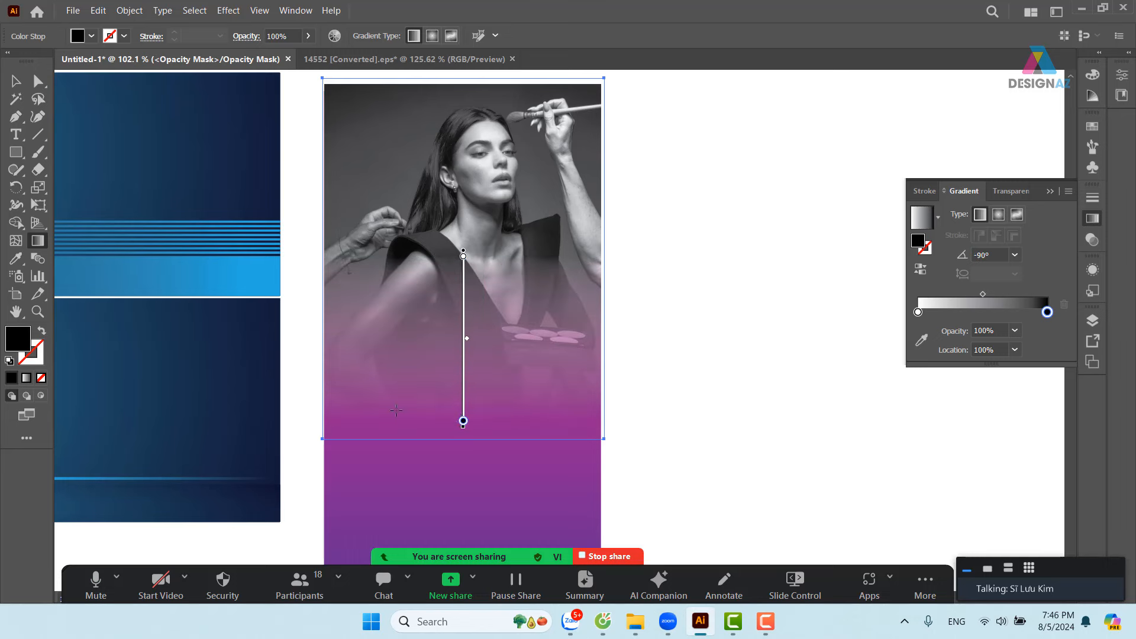
pyautogui.click(16, 98)
pyautogui.click(675, 297)
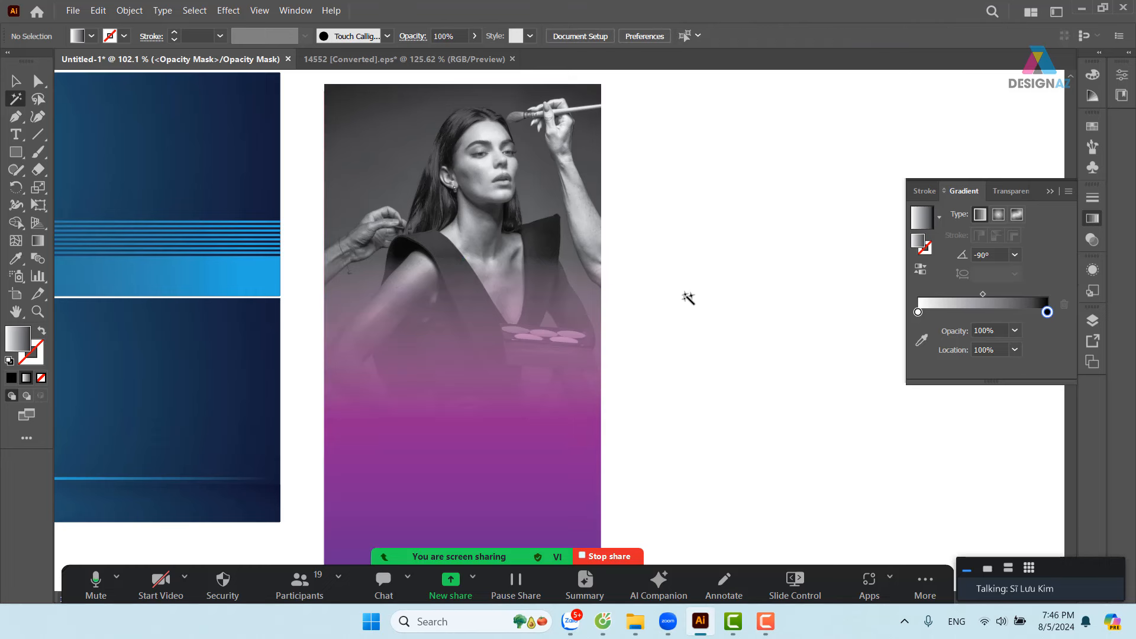
pyautogui.moveTo(659, 300); pyautogui.dragTo(661, 245)
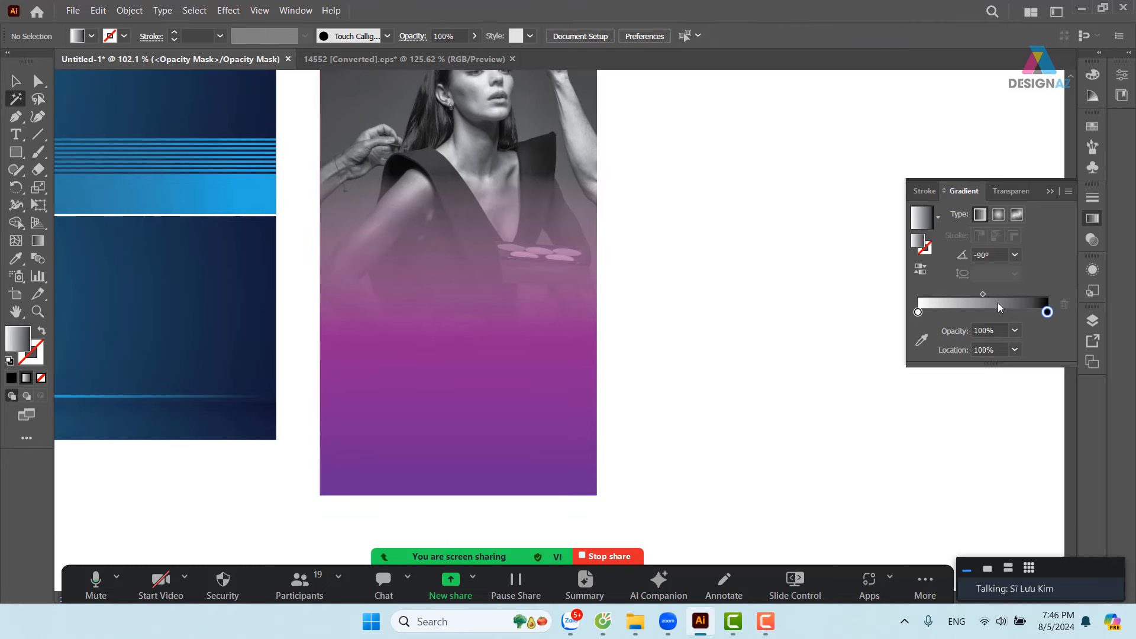
pyautogui.moveTo(639, 263); pyautogui.dragTo(612, 322)
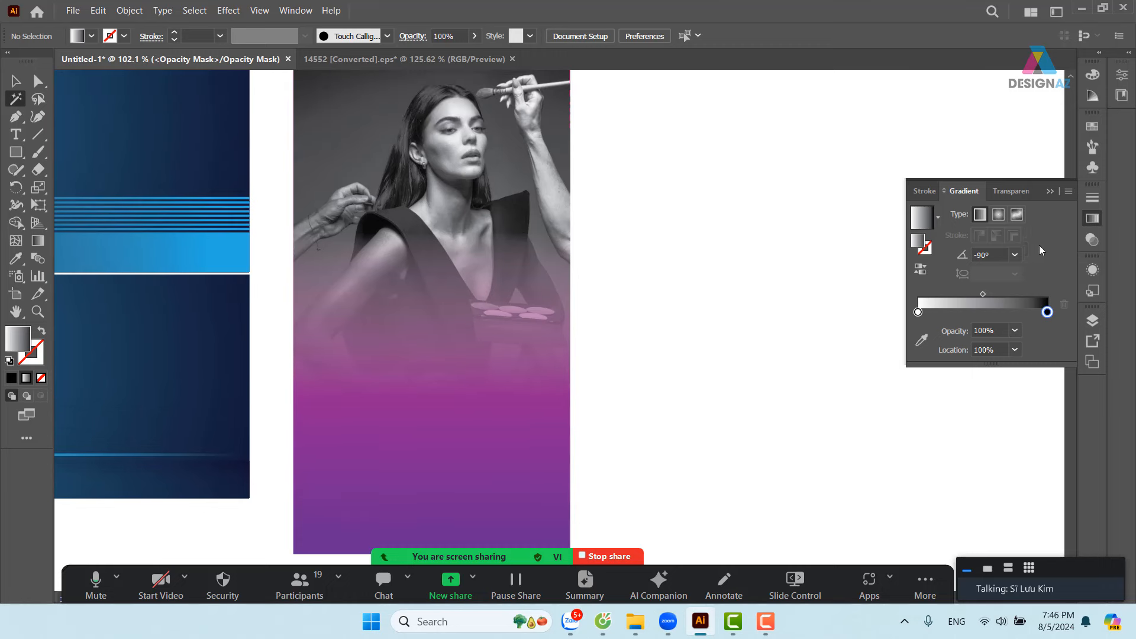
pyautogui.click(1090, 240)
pyautogui.click(935, 264)
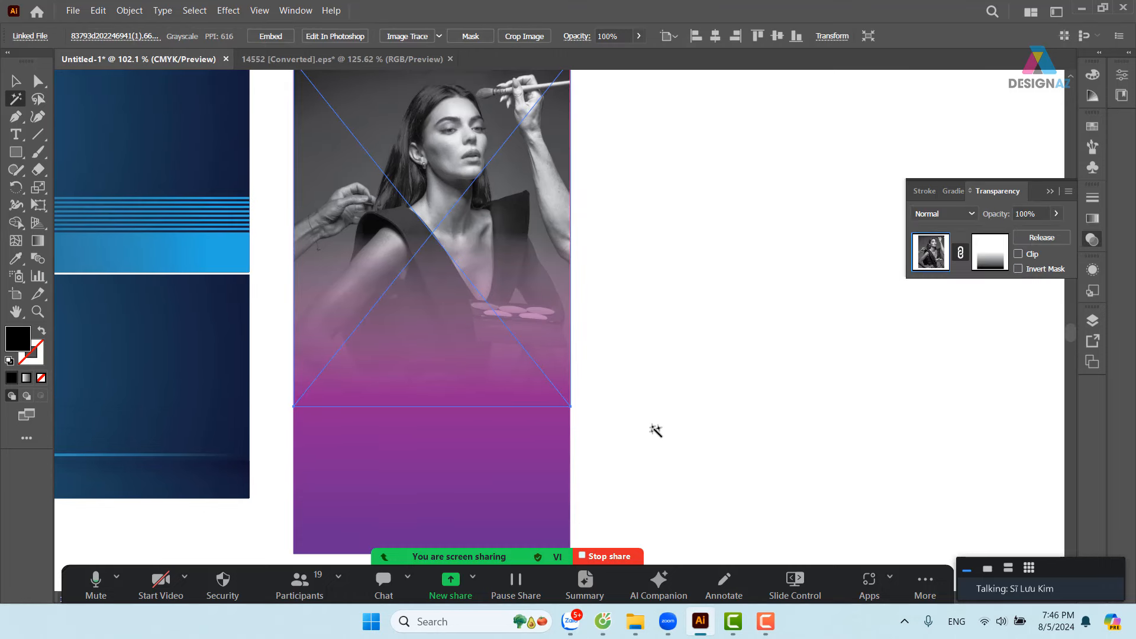
# - Darken the purple end stop of the background rectangle's gradient by setting its black (K) value to 71%
pyautogui.click(520, 469)
pyautogui.click(26, 87)
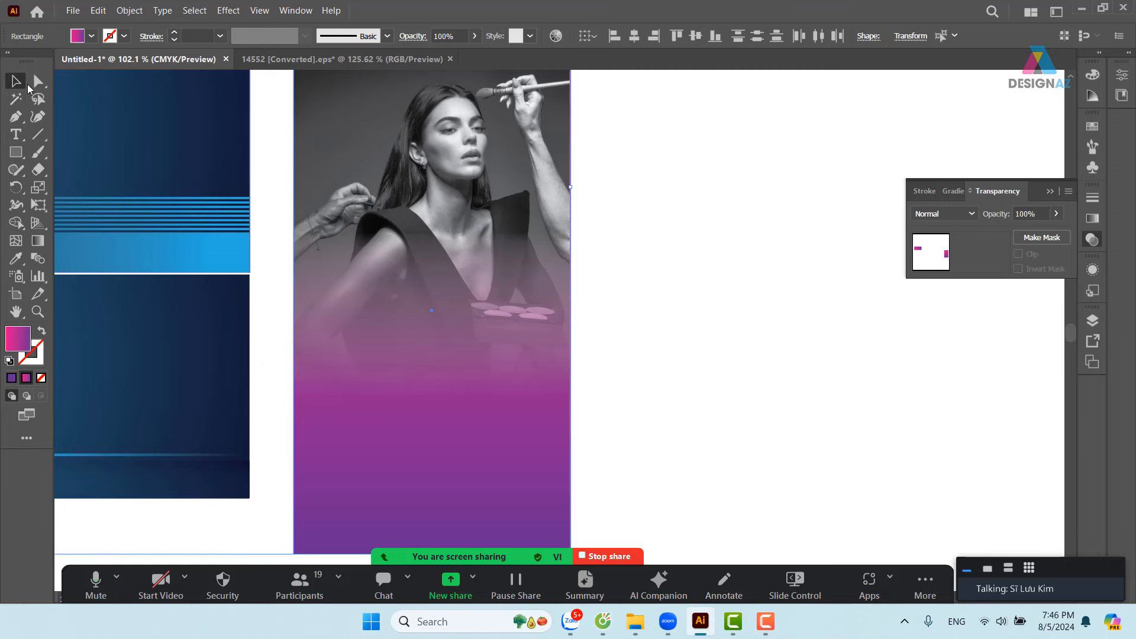
pyautogui.click(528, 421)
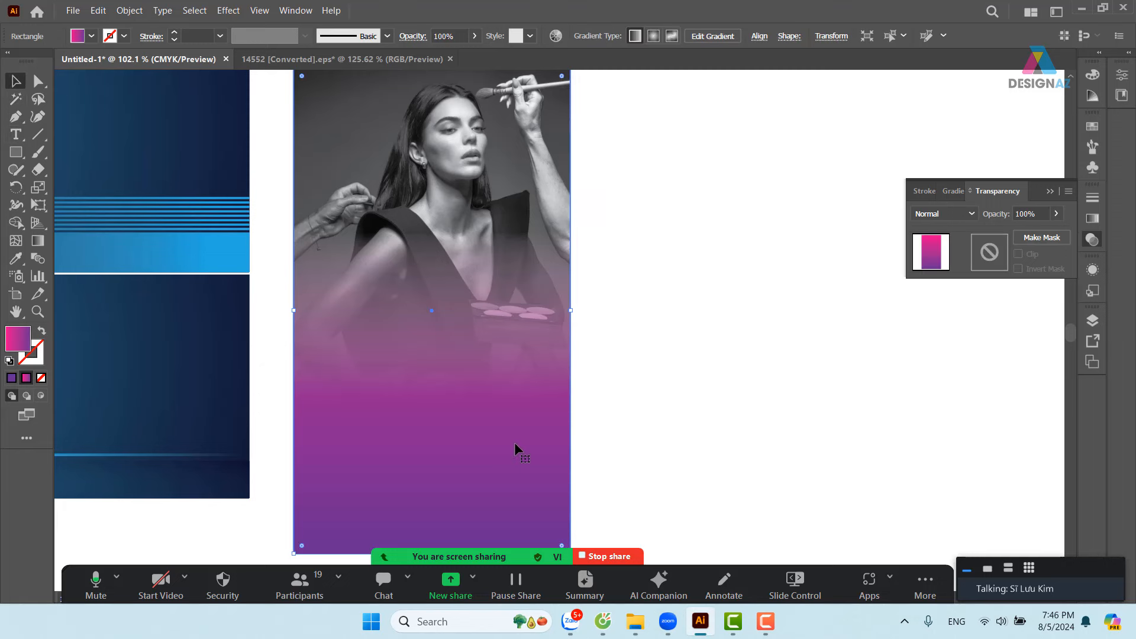
pyautogui.click(1093, 219)
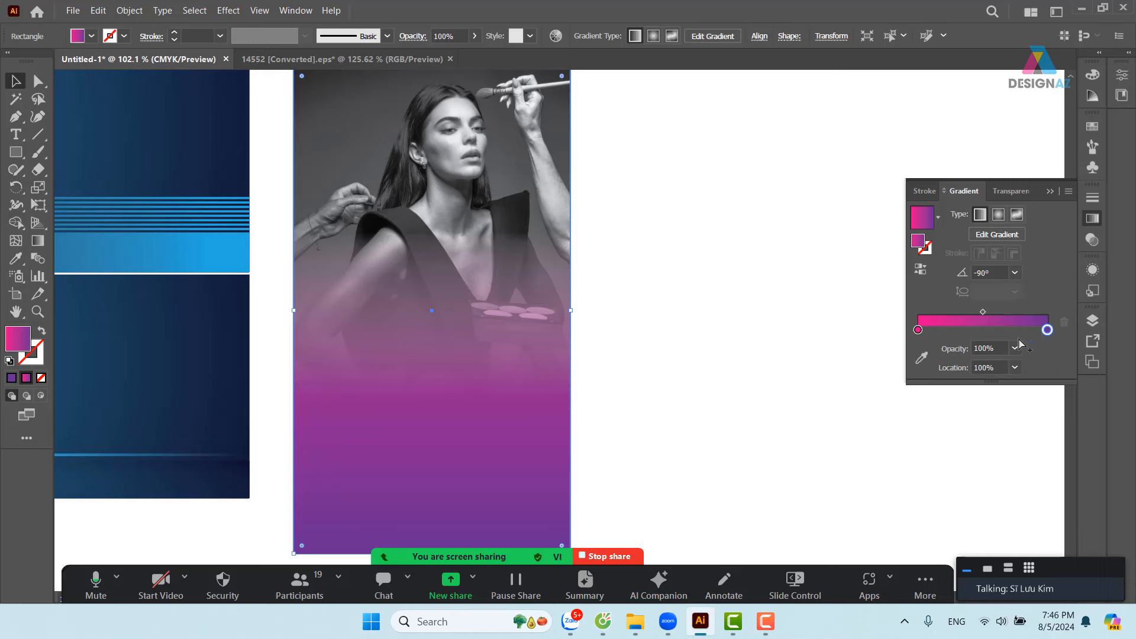
pyautogui.click(922, 357)
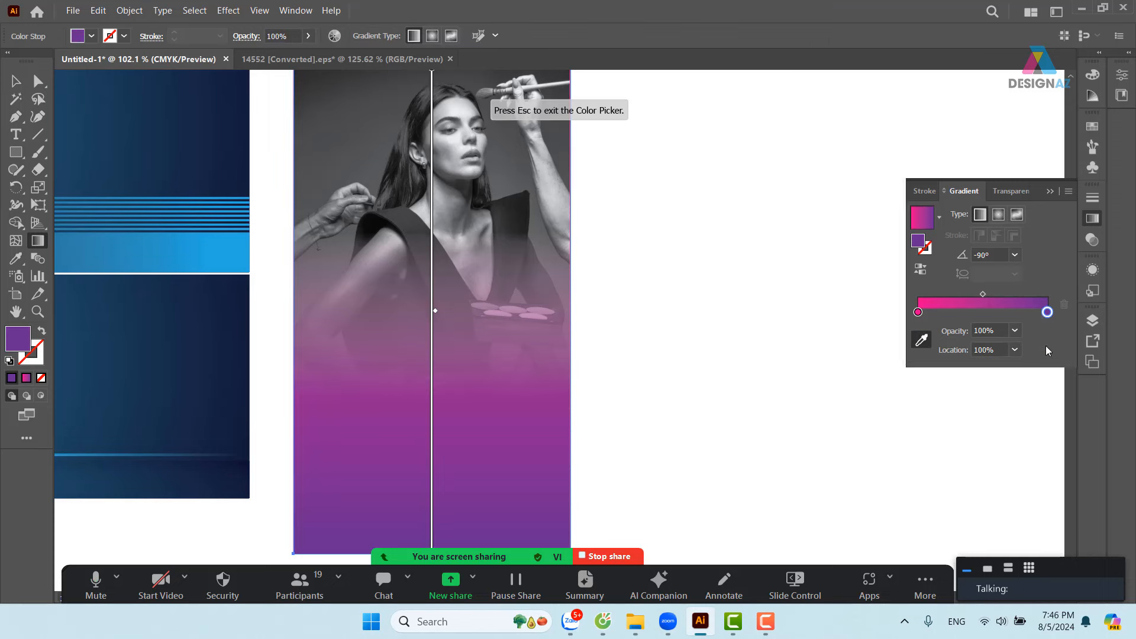
pyautogui.click(1049, 314)
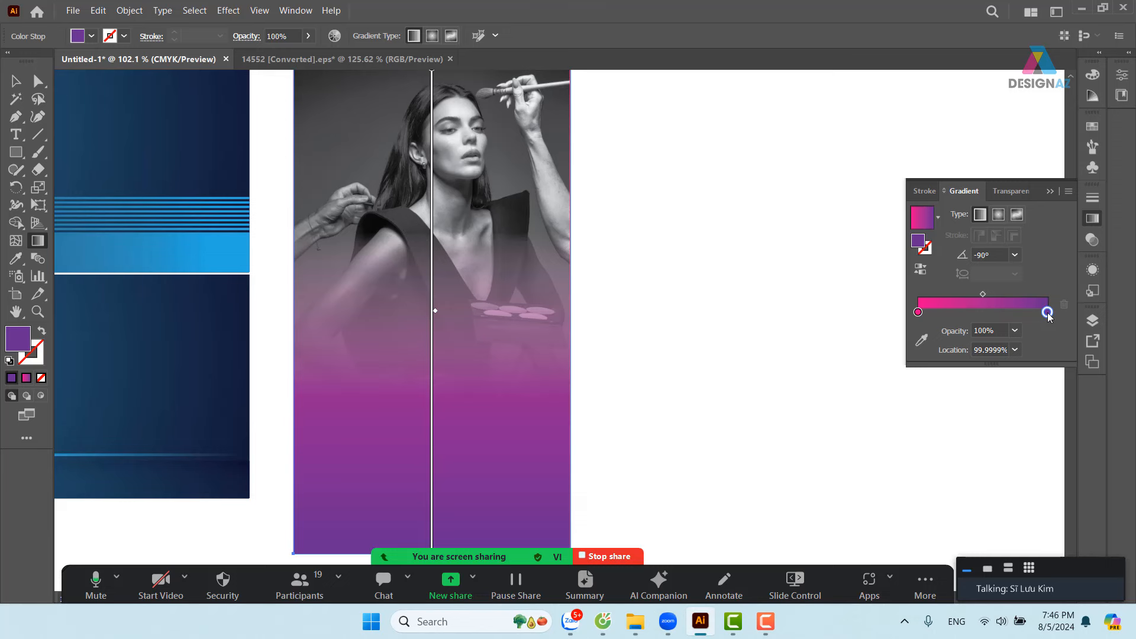
pyautogui.doubleClick(1048, 314)
pyautogui.click(857, 364)
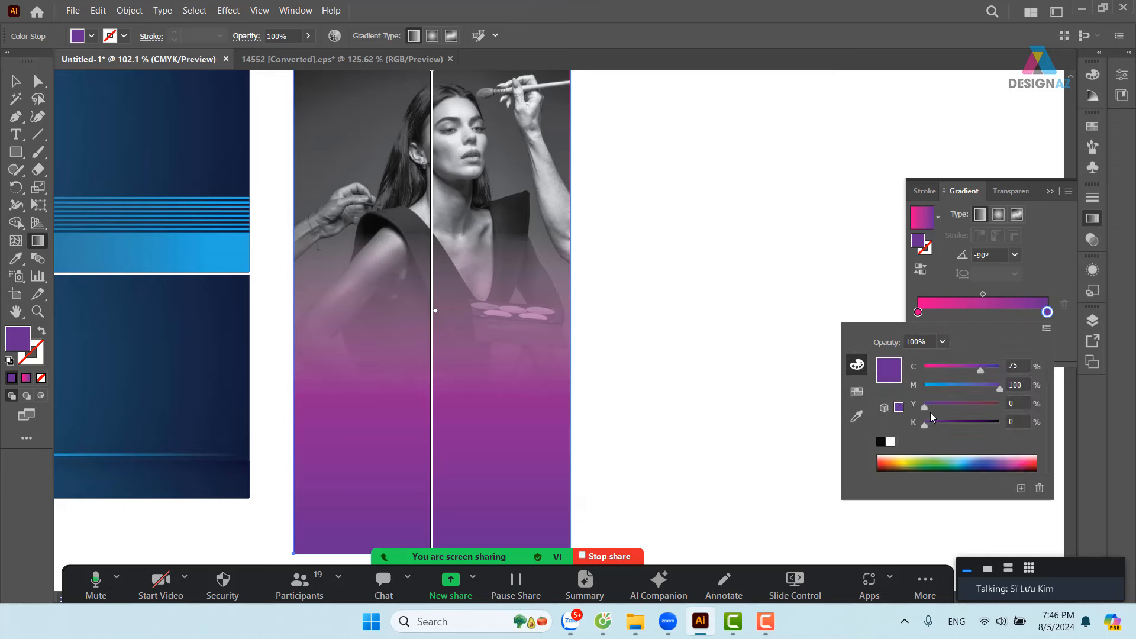
pyautogui.moveTo(925, 425); pyautogui.dragTo(977, 422)
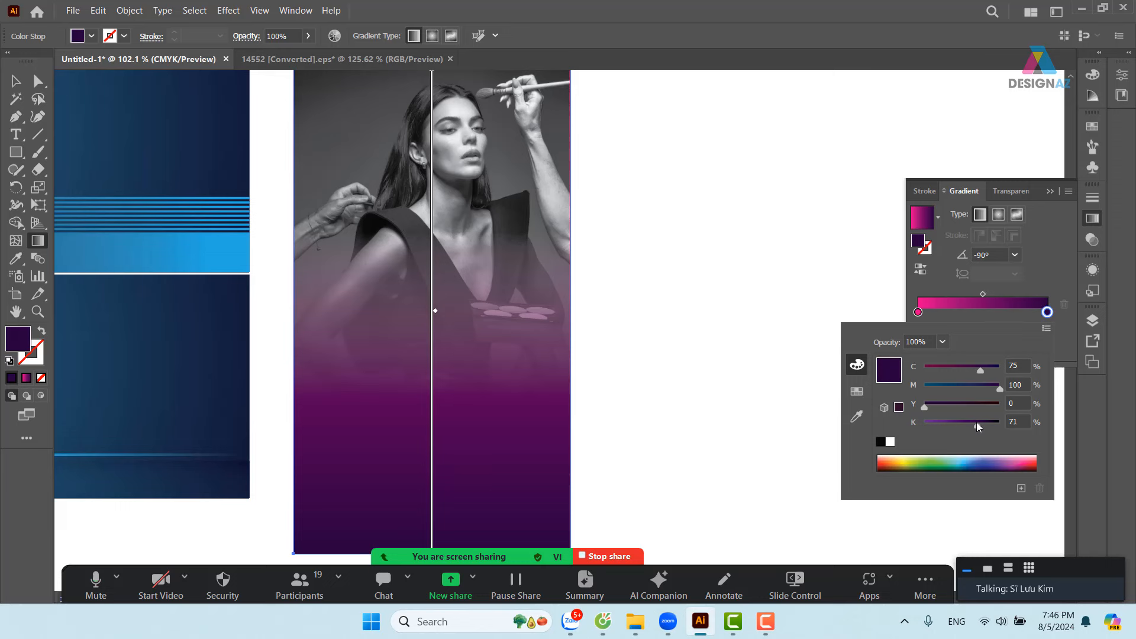
pyautogui.click(18, 81)
pyautogui.click(1090, 238)
pyautogui.click(769, 313)
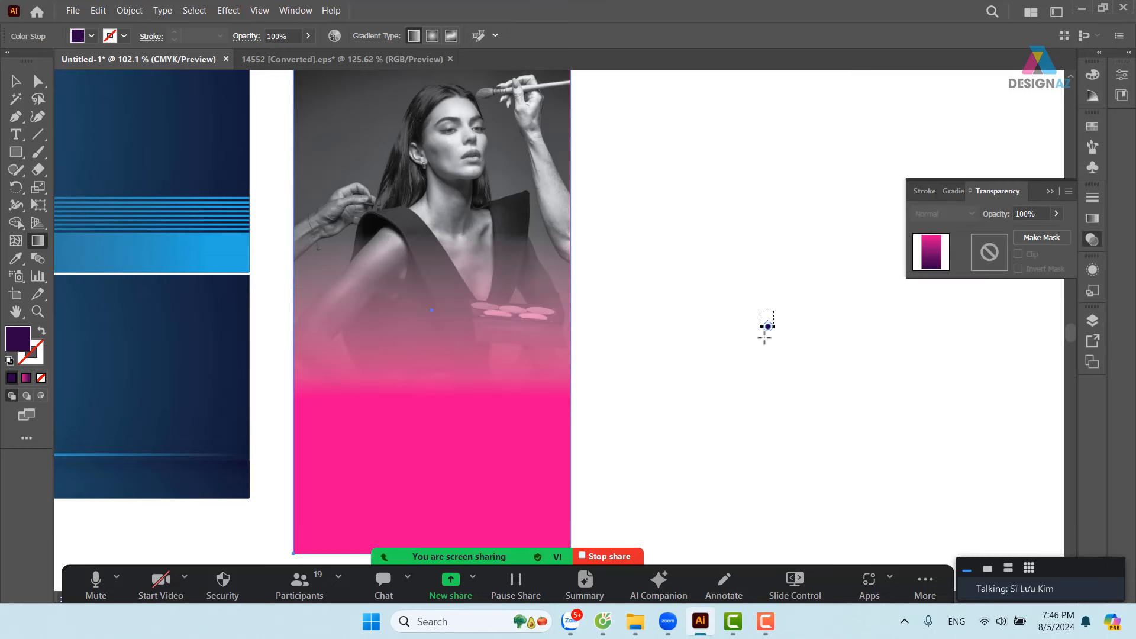
pyautogui.hotkey('ctrl', 'z')
# - Duplicate the blue radial-gradient rectangle behind the overlapping circles and place the copy just right of the black-and-white portrait
pyautogui.click(16, 82)
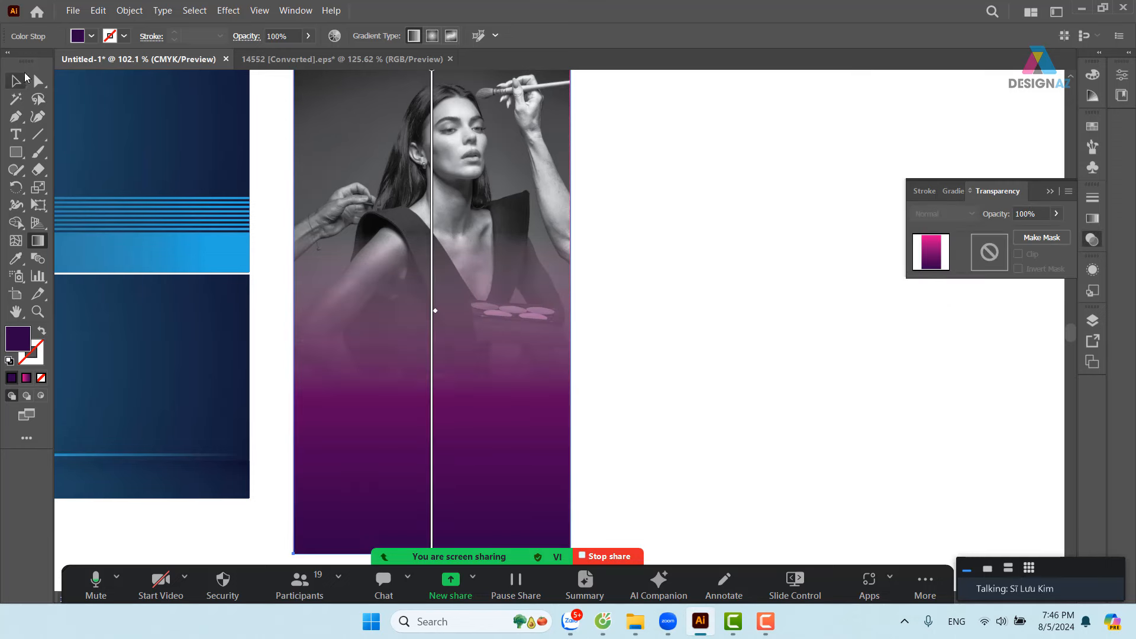
pyautogui.click(722, 252)
pyautogui.hotkey('ctrl', '-')
pyautogui.hotkey('ctrl', '-')
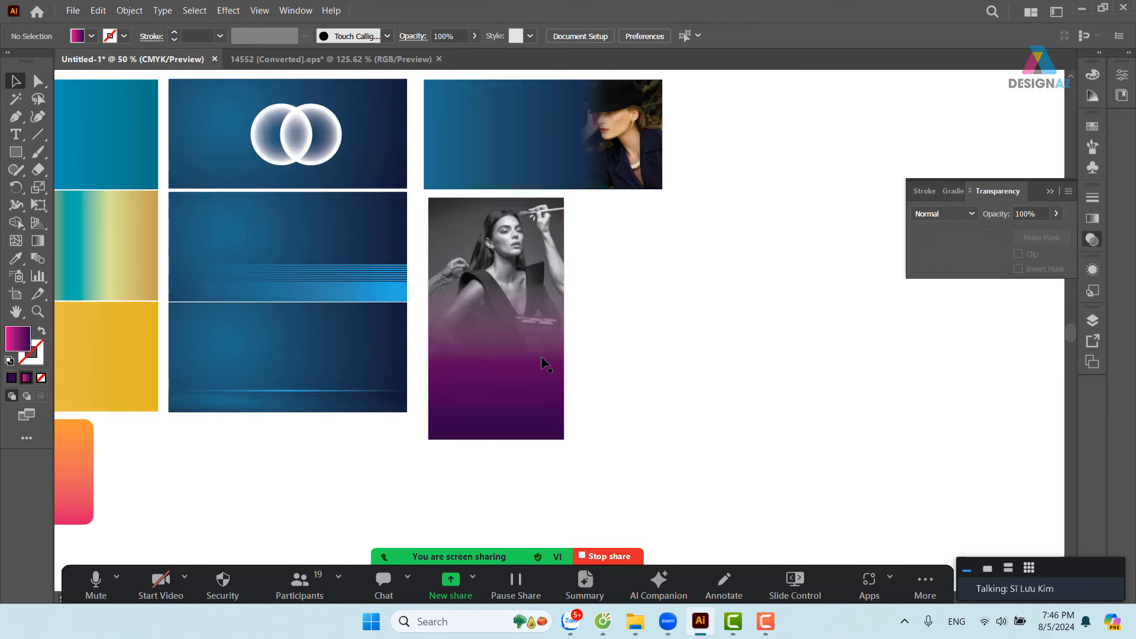
pyautogui.moveTo(235, 149); pyautogui.dragTo(623, 255)
pyautogui.hotkey('alt', 'shift')
pyautogui.click(698, 177)
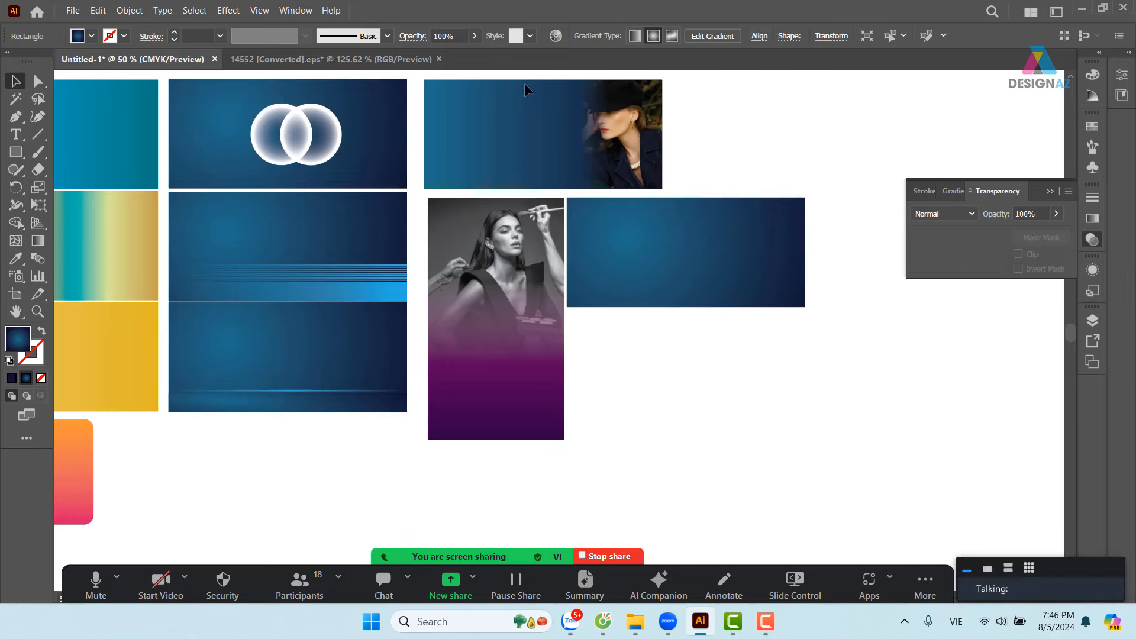
pyautogui.click(73, 10)
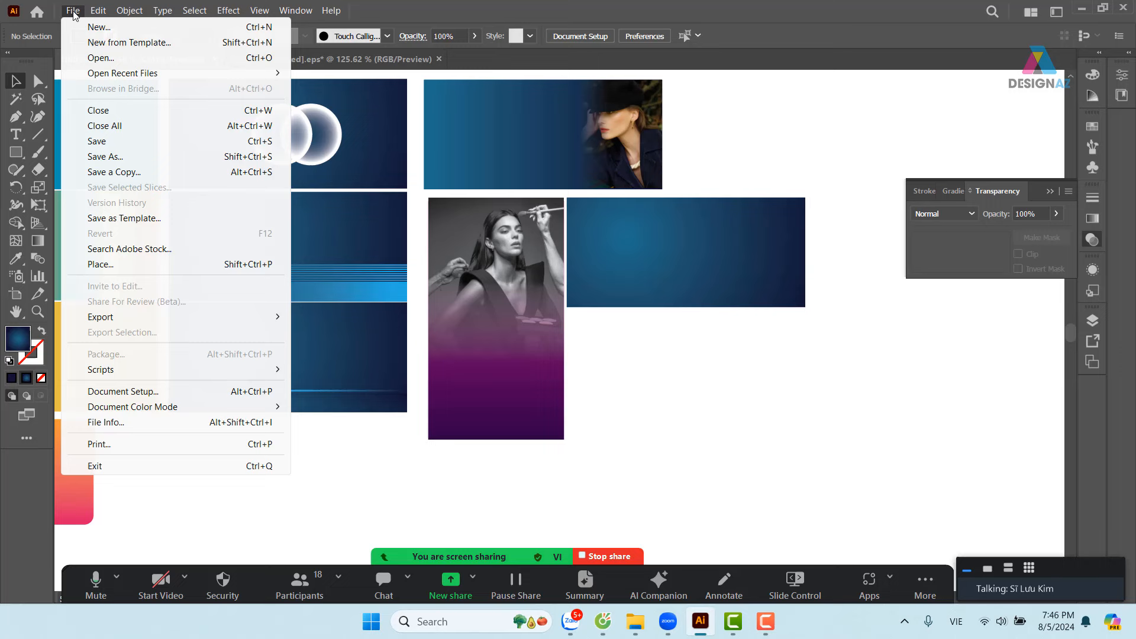
pyautogui.click(141, 264)
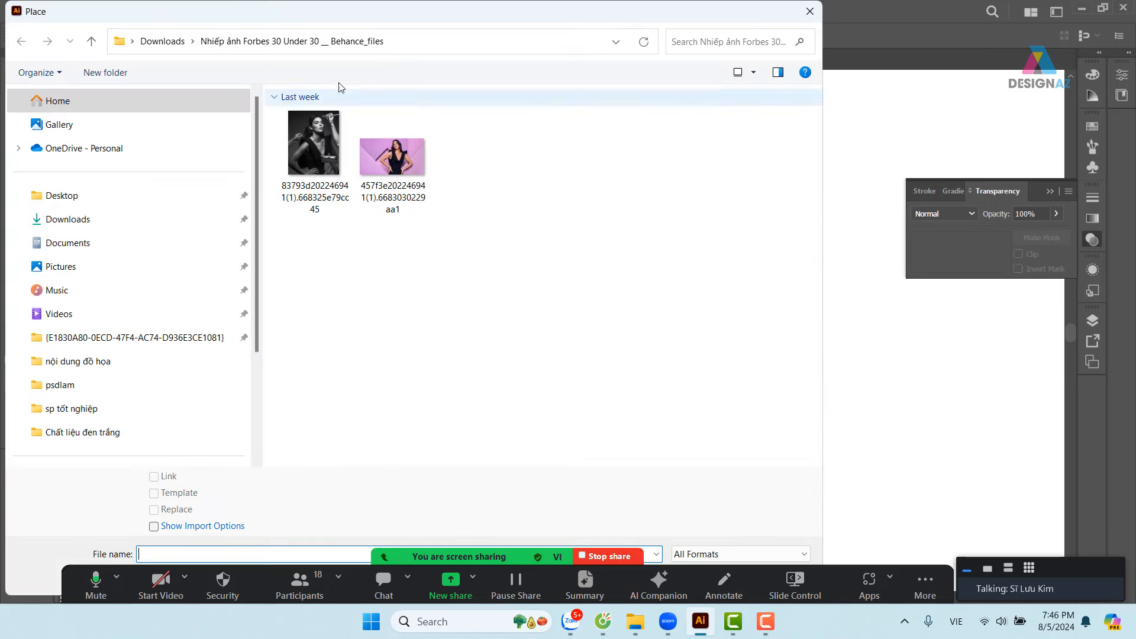
pyautogui.click(399, 176)
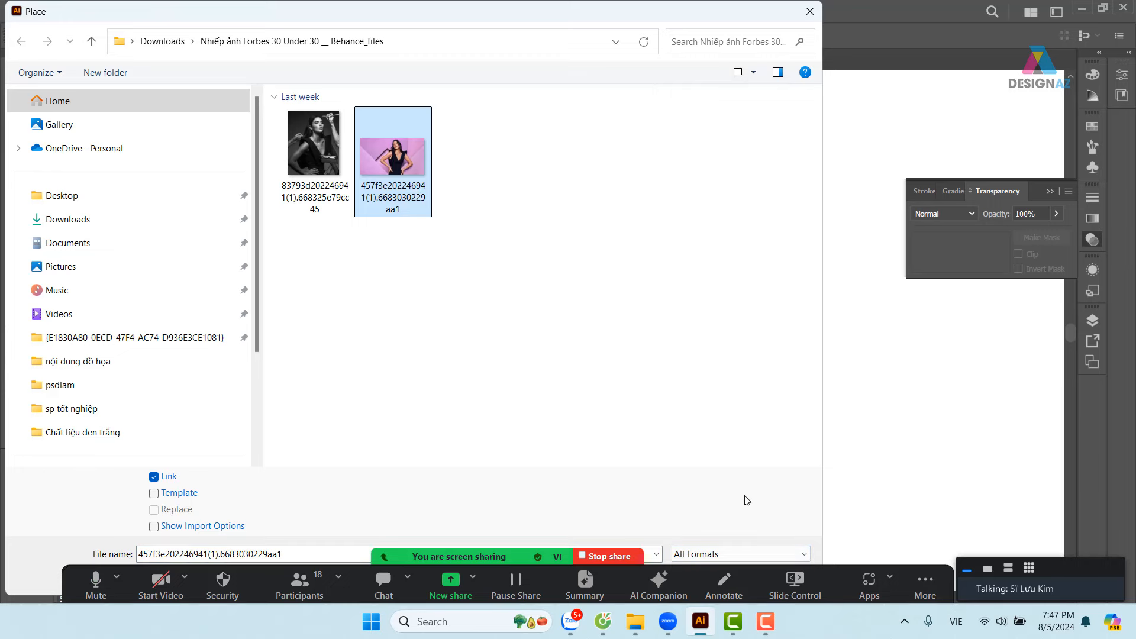
pyautogui.press('Return')
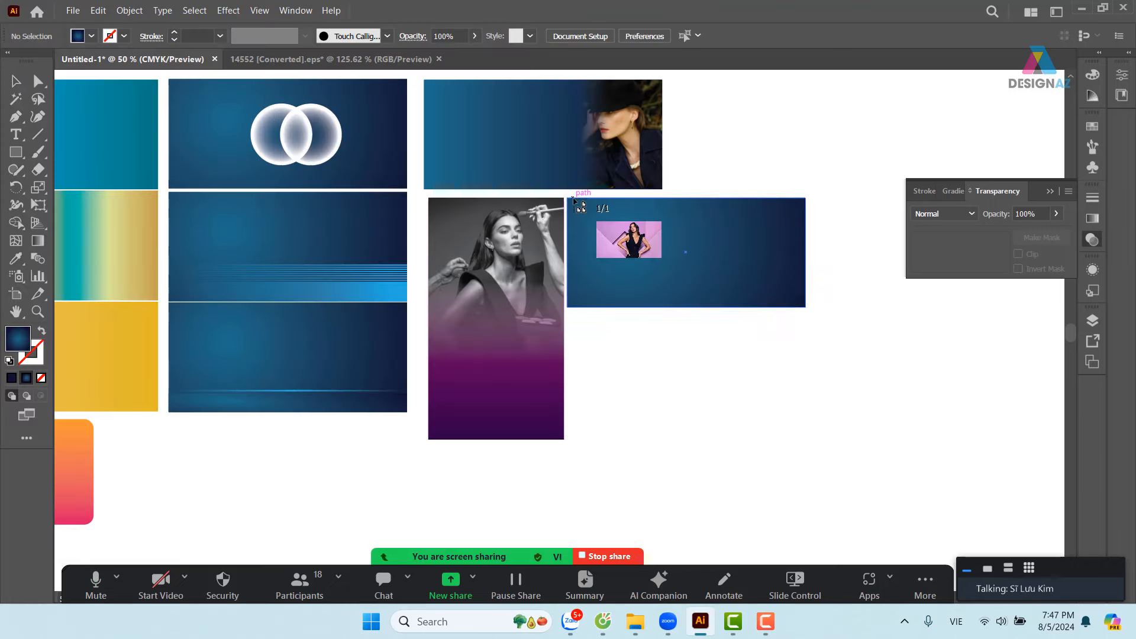
pyautogui.moveTo(570, 199); pyautogui.dragTo(760, 327)
pyautogui.click(843, 323)
# - Enlarge the placed pink-background photo slightly so its lower edge meets the blue rectangle's lower edge
pyautogui.press('z')
pyautogui.moveTo(728, 267); pyautogui.dragTo(738, 343)
pyautogui.press('v')
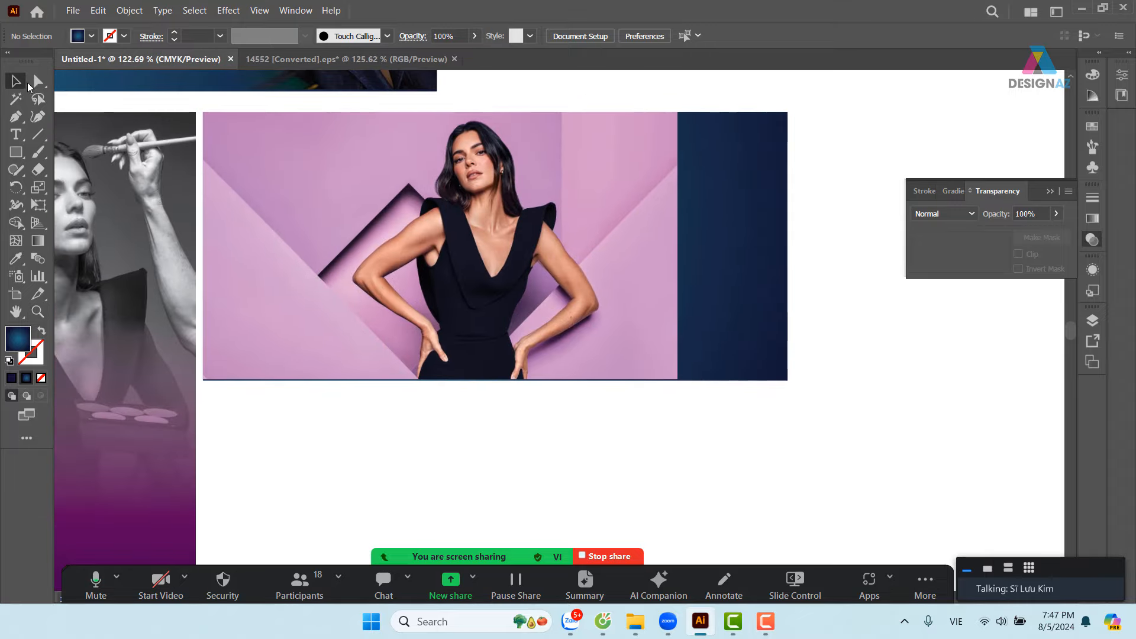
pyautogui.click(629, 311)
pyautogui.click(639, 307)
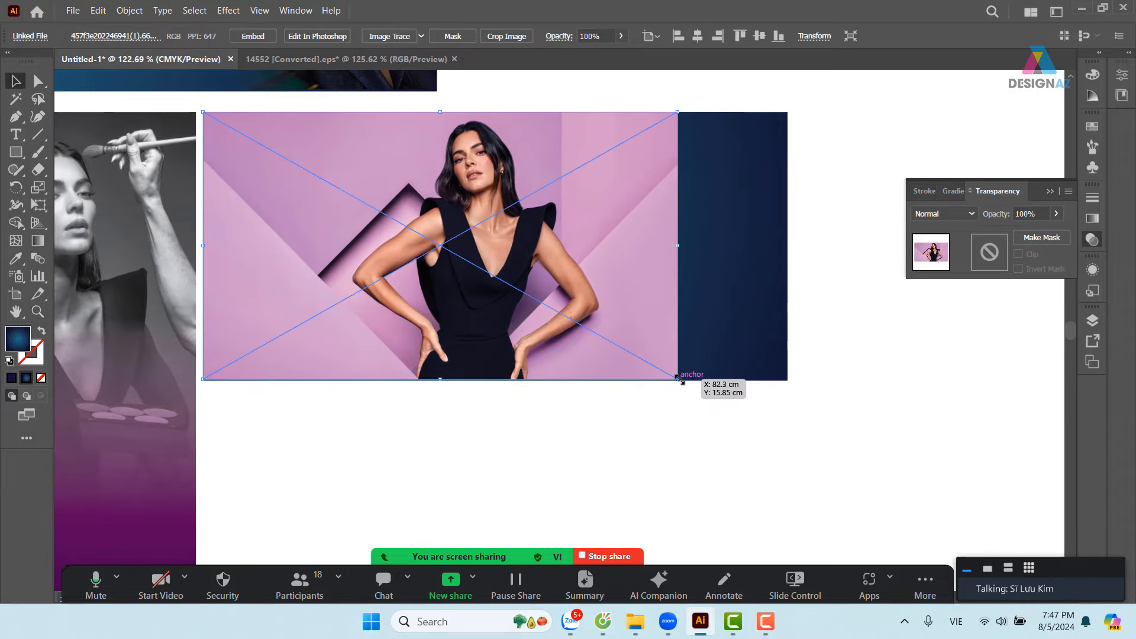
pyautogui.moveTo(682, 383); pyautogui.dragTo(684, 381)
pyautogui.click(705, 421)
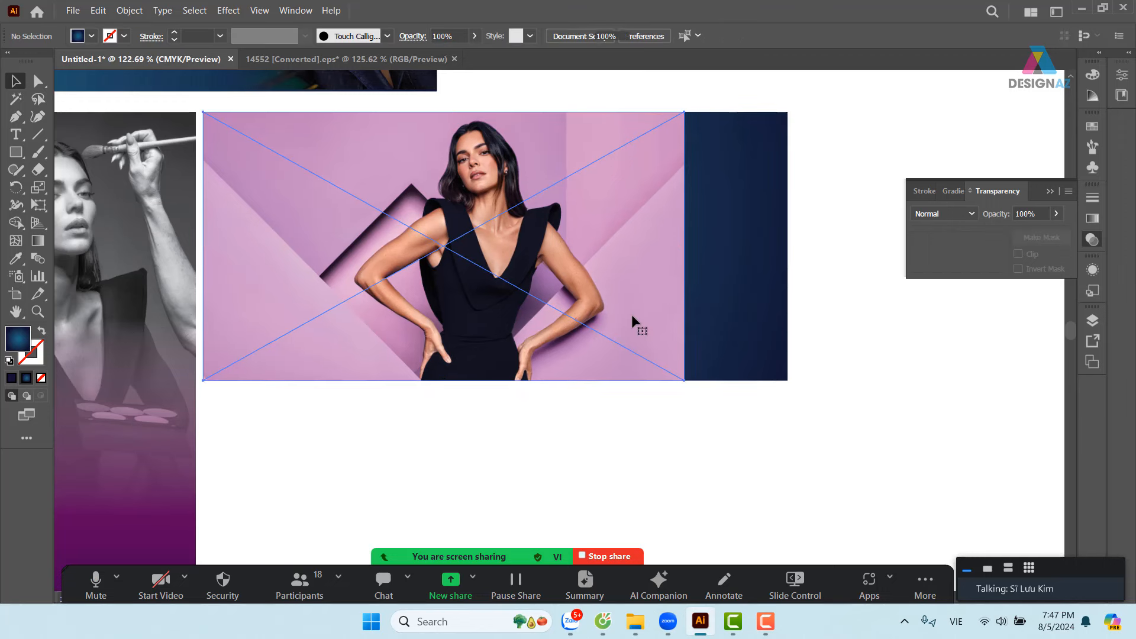
# - Centre the pink-background photo horizontally on the blue rectangle, using the rectangle as the key object
pyautogui.click(636, 322)
pyautogui.keyDown('shift'); pyautogui.click(745, 339); pyautogui.keyUp('shift')
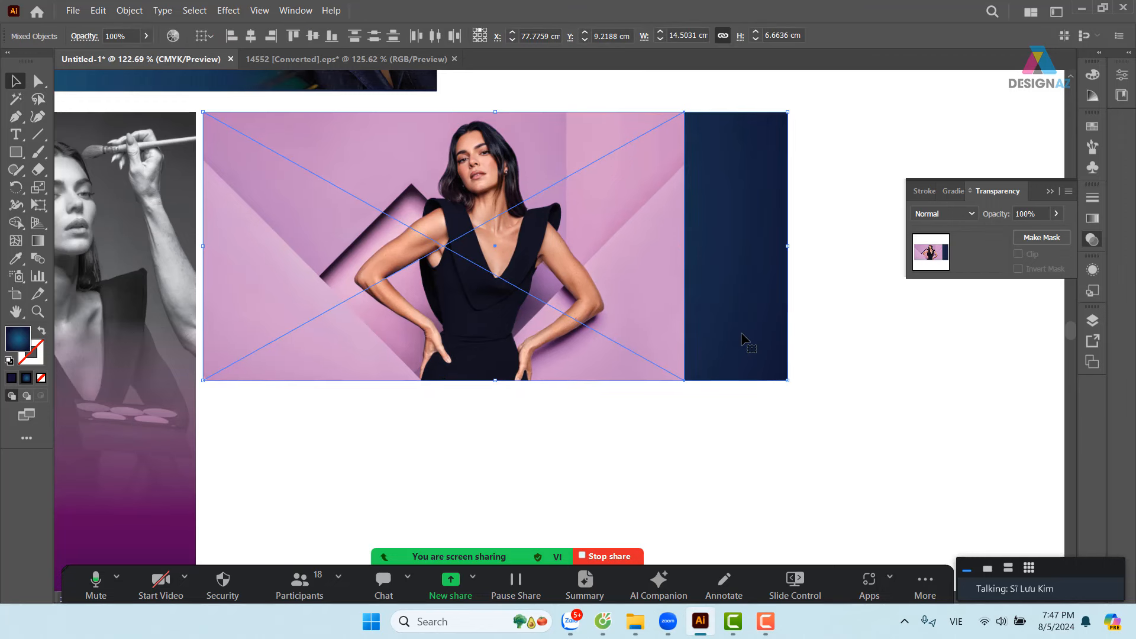
pyautogui.click(745, 339)
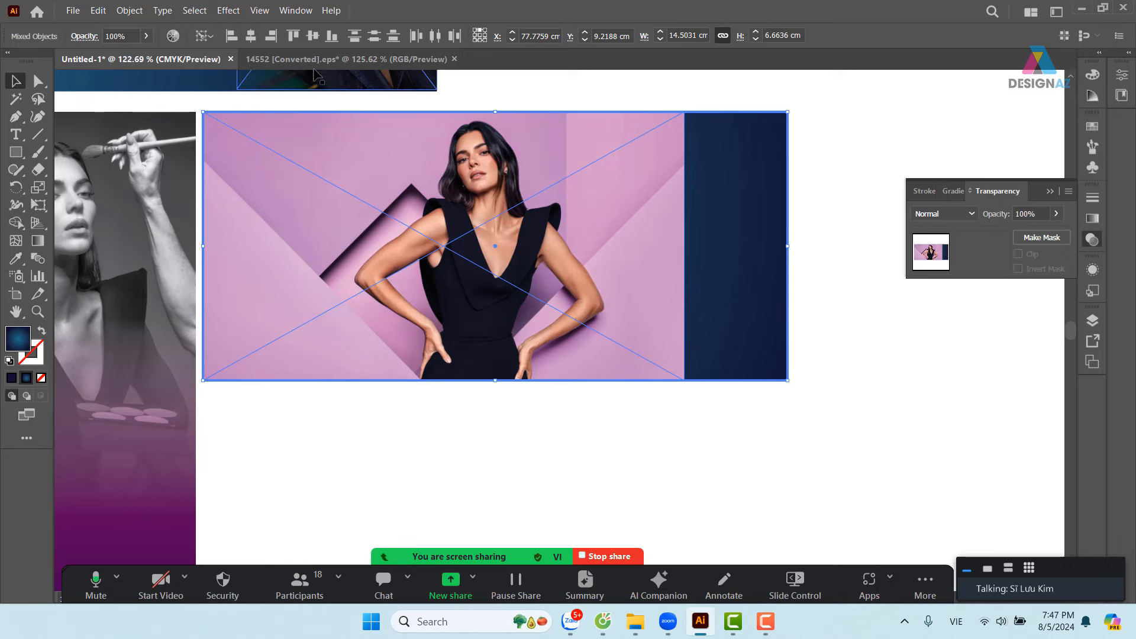
pyautogui.click(251, 36)
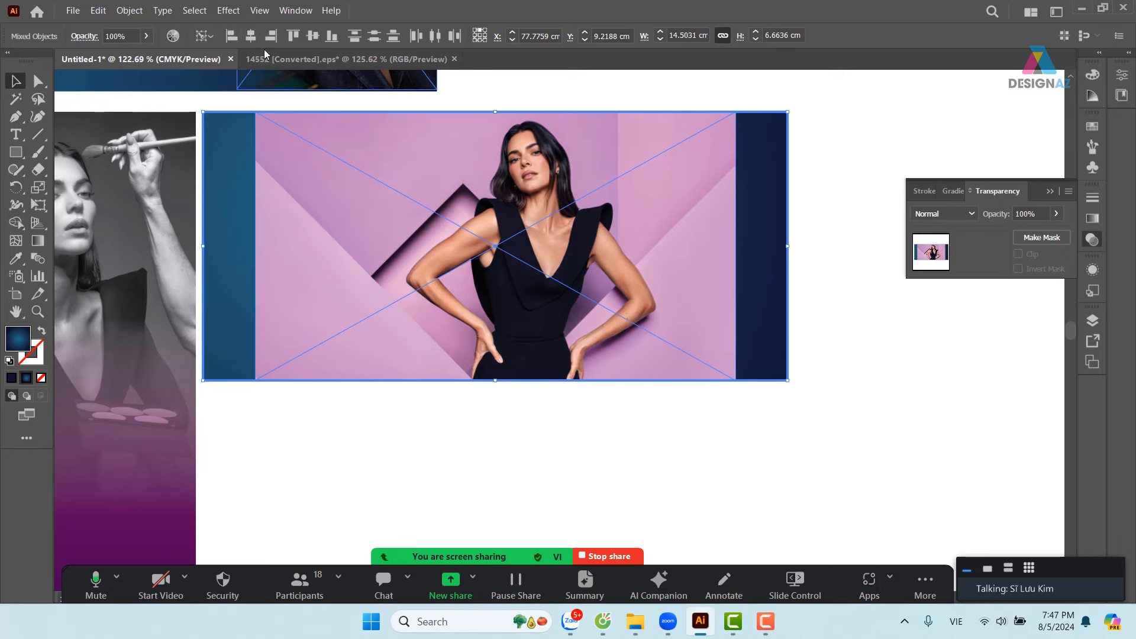
pyautogui.click(895, 325)
pyautogui.click(733, 273)
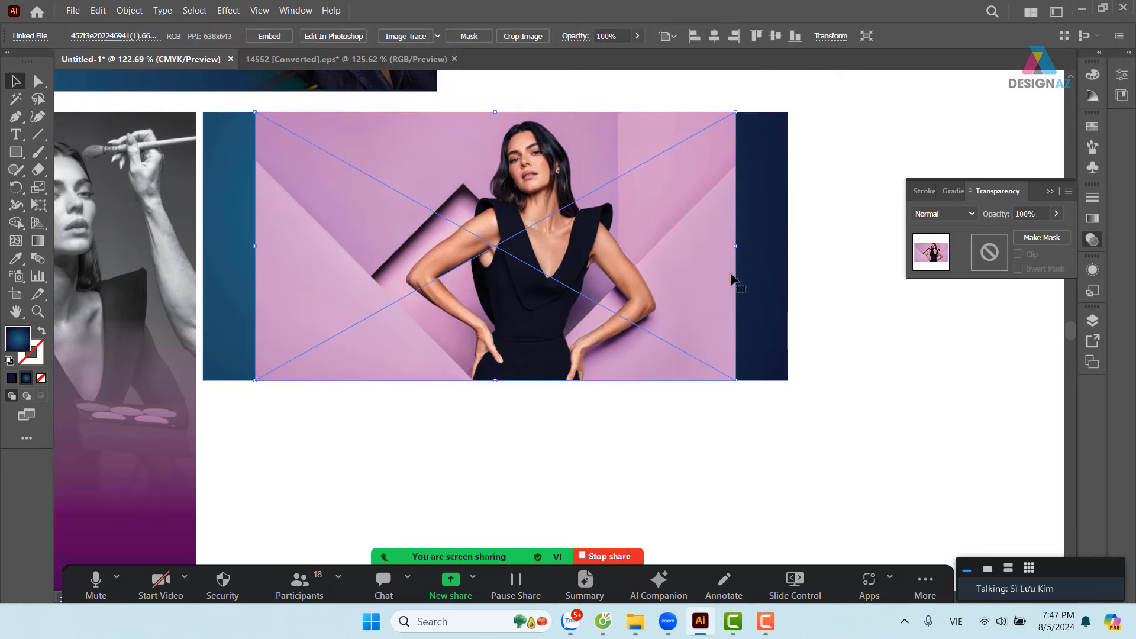
pyautogui.moveTo(774, 248); pyautogui.dragTo(843, 286)
pyautogui.hotkey('ctrl', 'z')
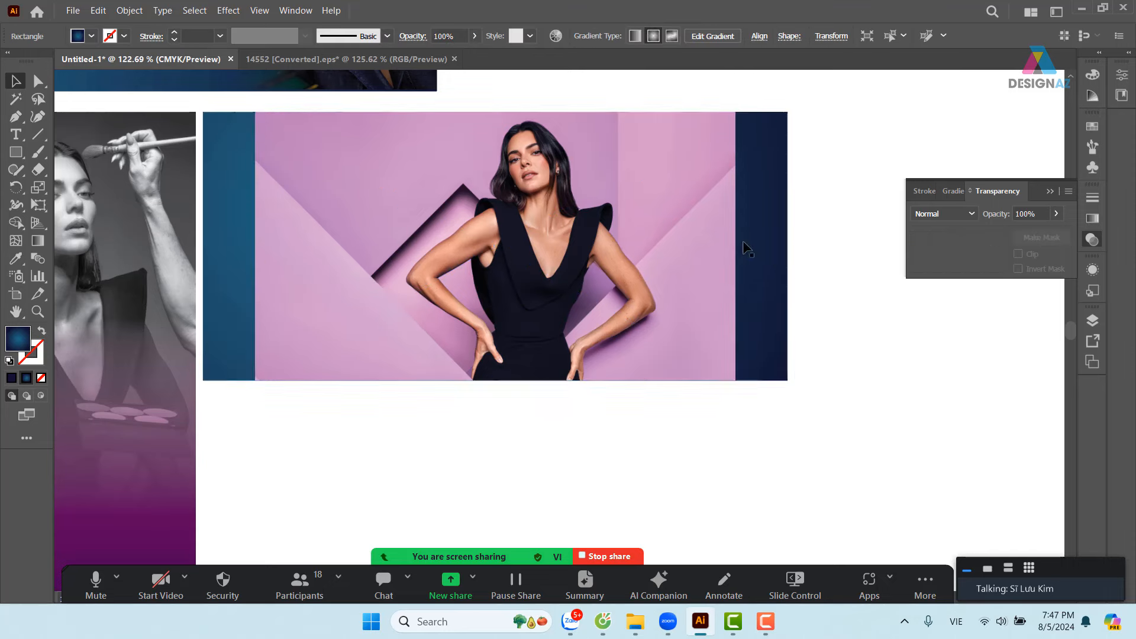
# - Align the pink-background photo's right edge with the right edge of the blue rectangle
pyautogui.click(733, 238)
pyautogui.keyDown('shift'); pyautogui.click(754, 238); pyautogui.keyUp('shift')
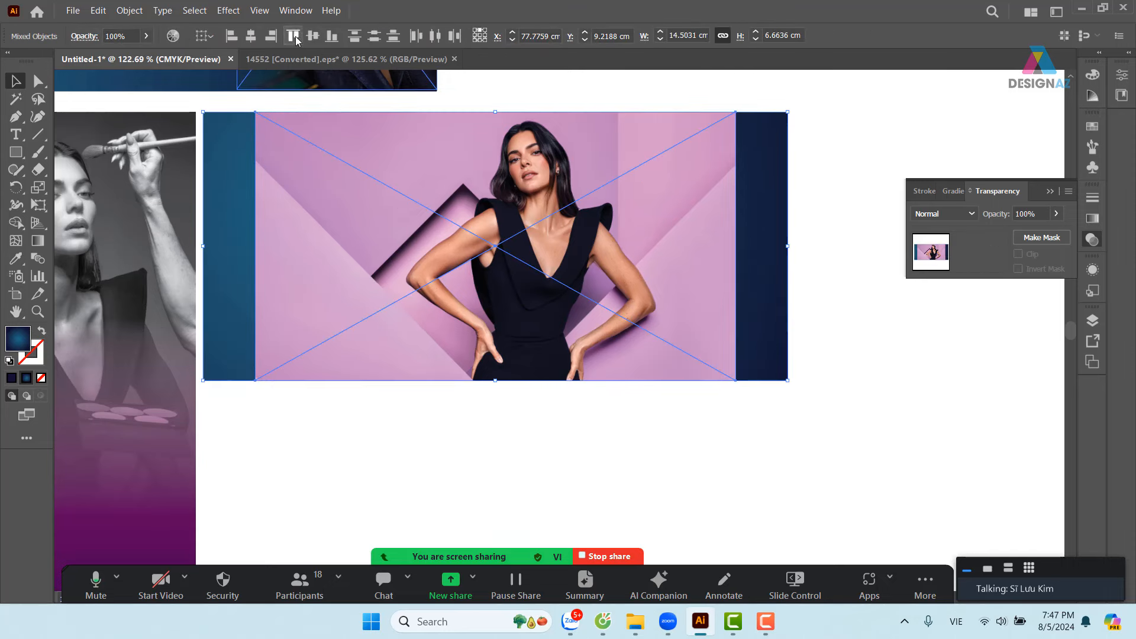
pyautogui.click(271, 36)
pyautogui.click(837, 398)
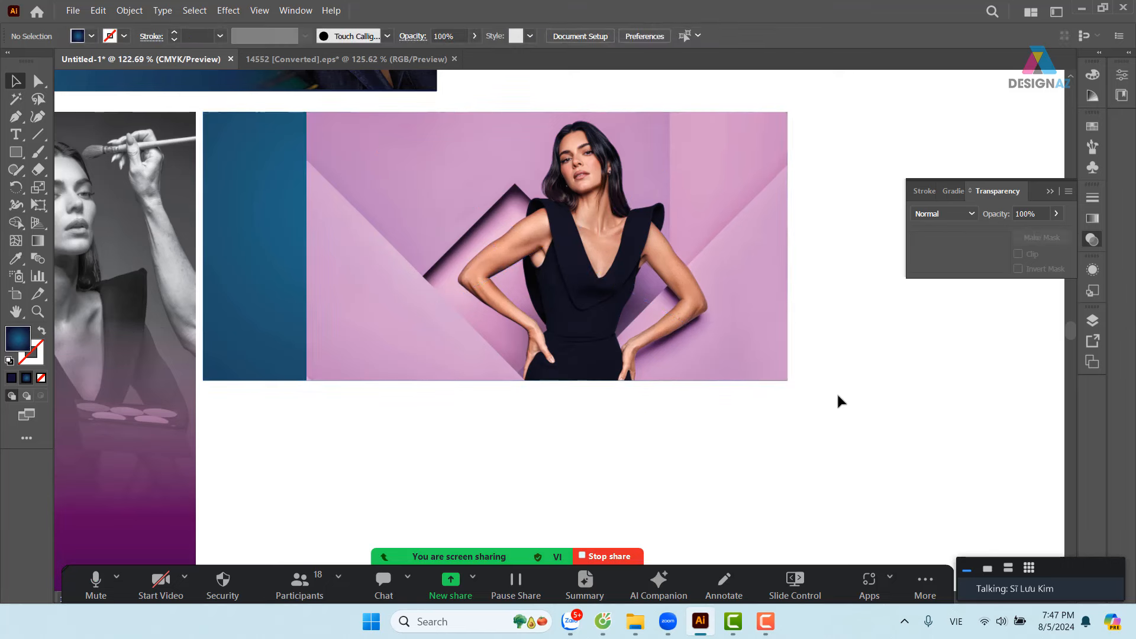
# - Add an opacity mask to the pink-background photo with Clip turned off
pyautogui.moveTo(677, 410); pyautogui.dragTo(746, 412)
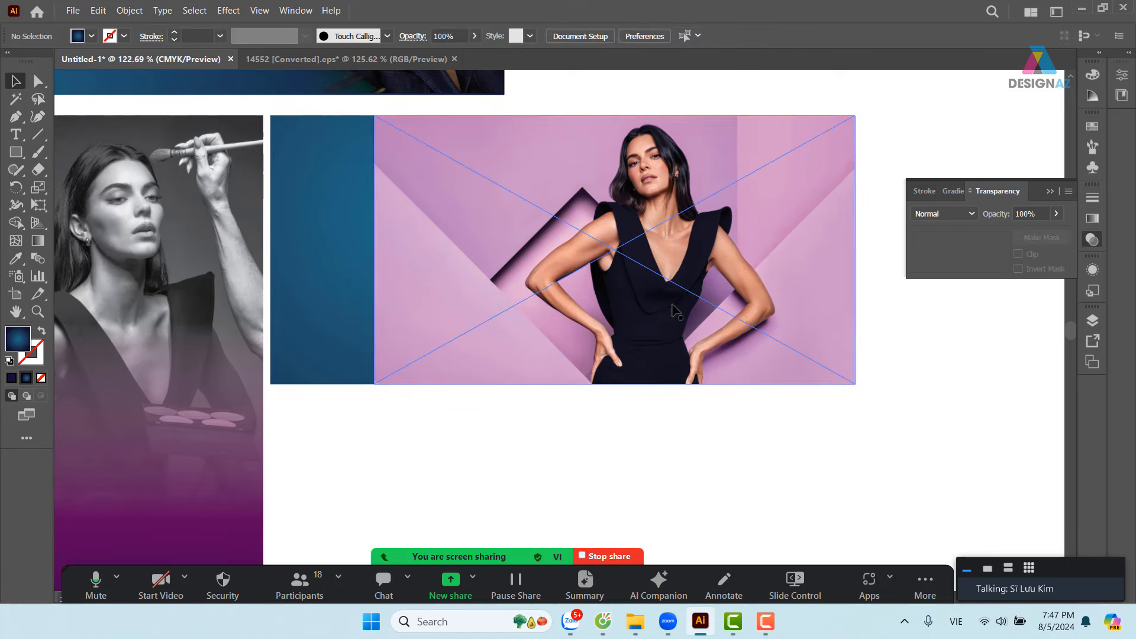
pyautogui.click(708, 284)
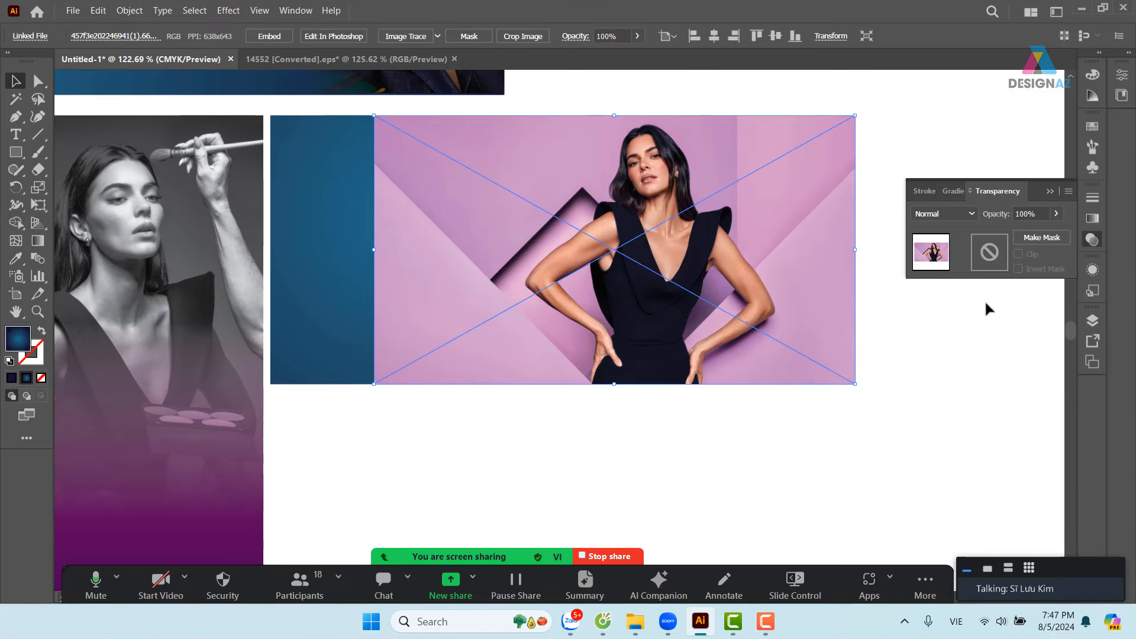
pyautogui.doubleClick(987, 264)
pyautogui.click(1018, 253)
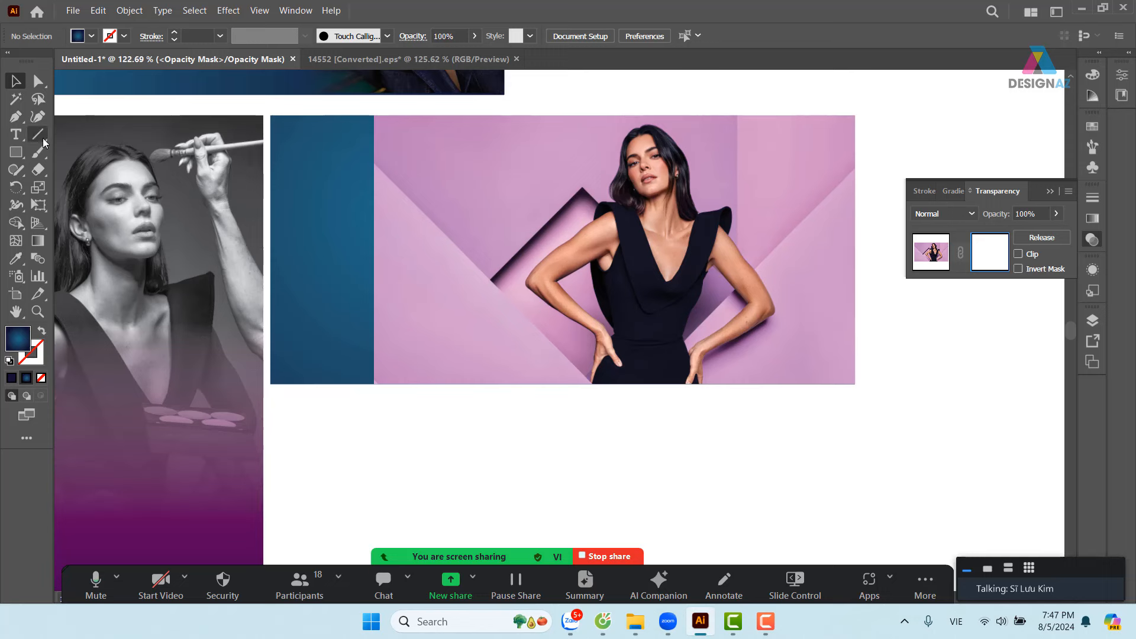
# - Draw a rectangle slightly larger than the photo in the opacity mask and fill it with the white-to-black linear gradient swatch
pyautogui.click(16, 152)
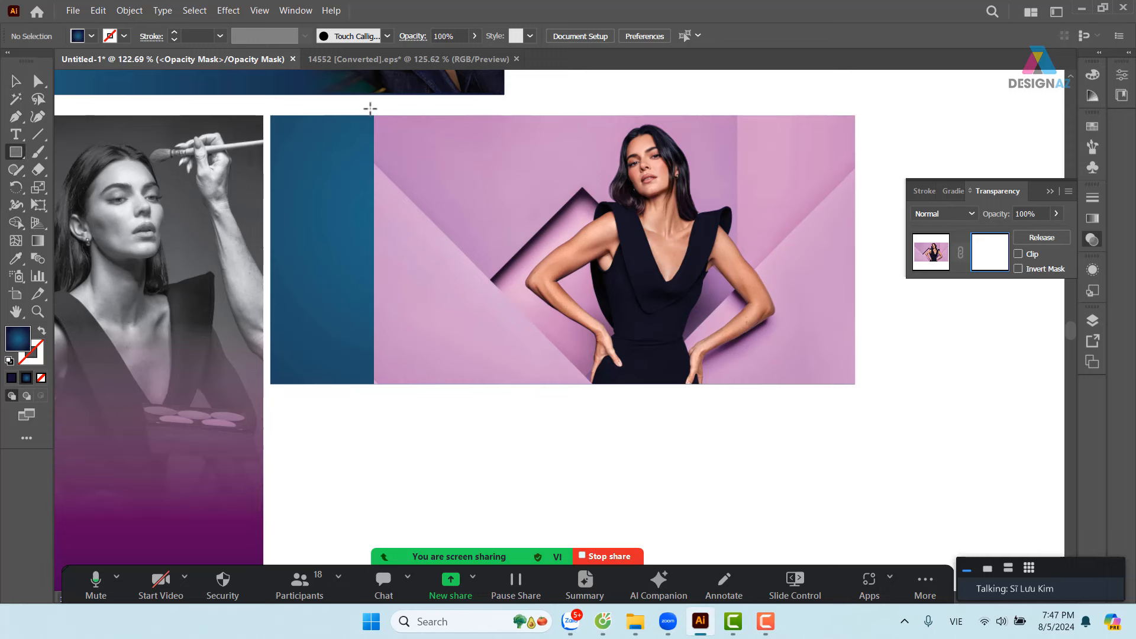
pyautogui.moveTo(367, 111); pyautogui.dragTo(862, 391)
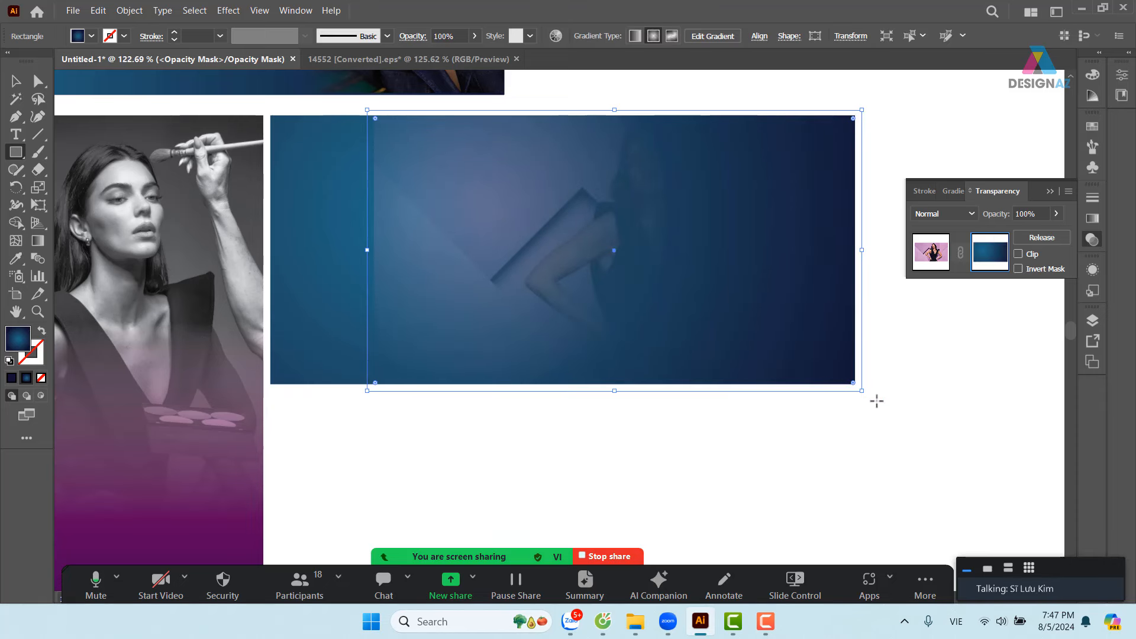
pyautogui.click(1092, 126)
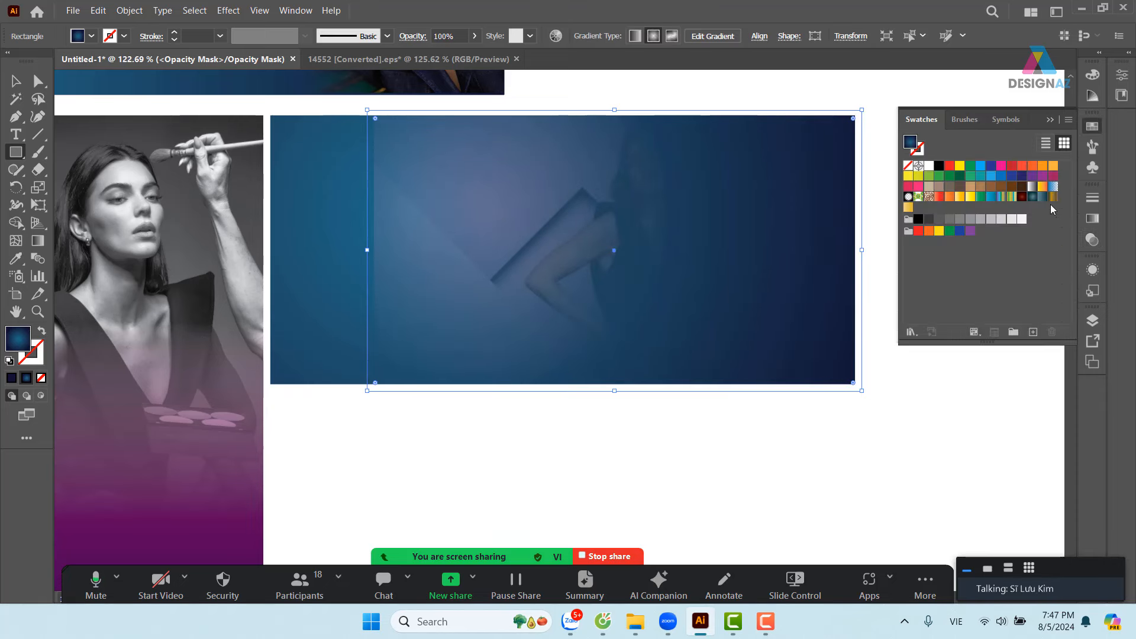
pyautogui.click(1033, 187)
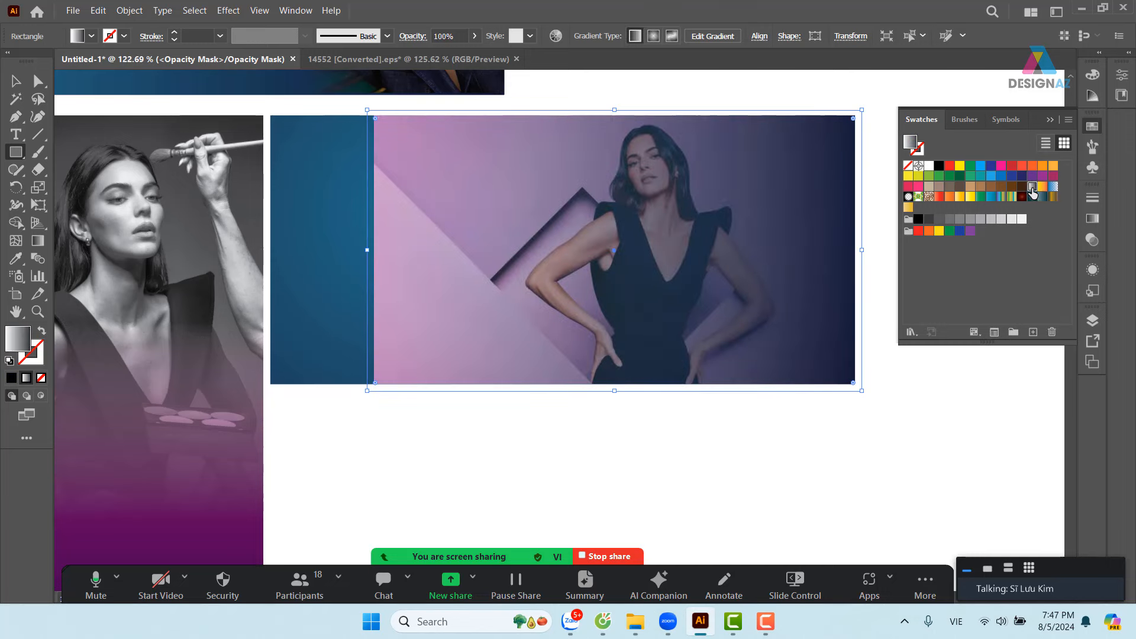
# - Try a horizontal linear mask gradient running from white at the woman's torso to black near the photo's left edge
pyautogui.click(1095, 222)
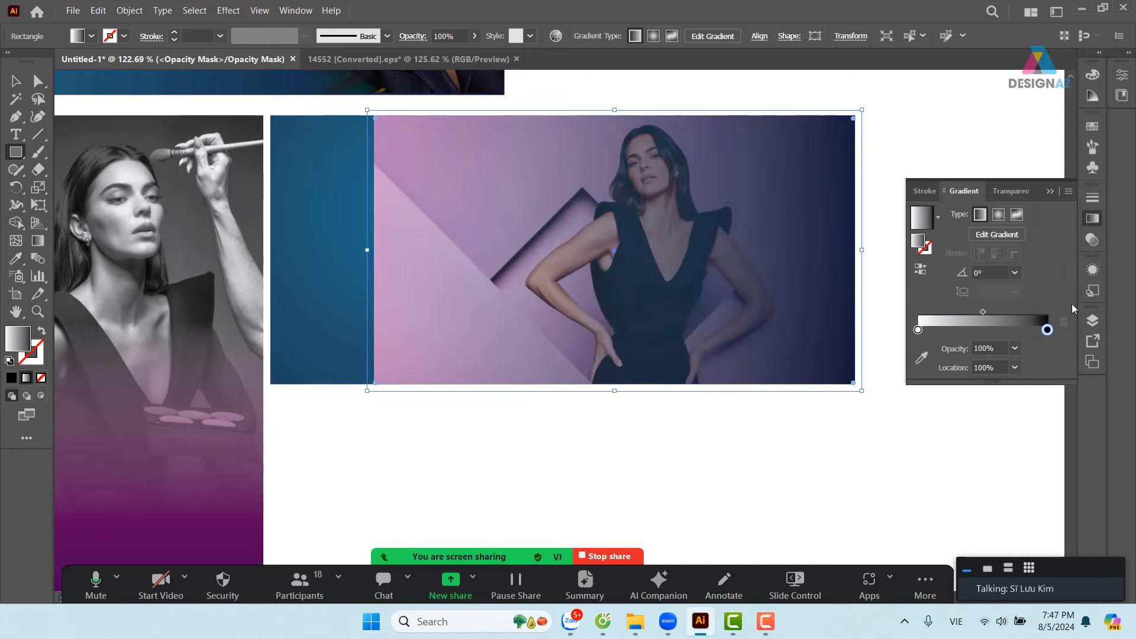
pyautogui.click(1047, 330)
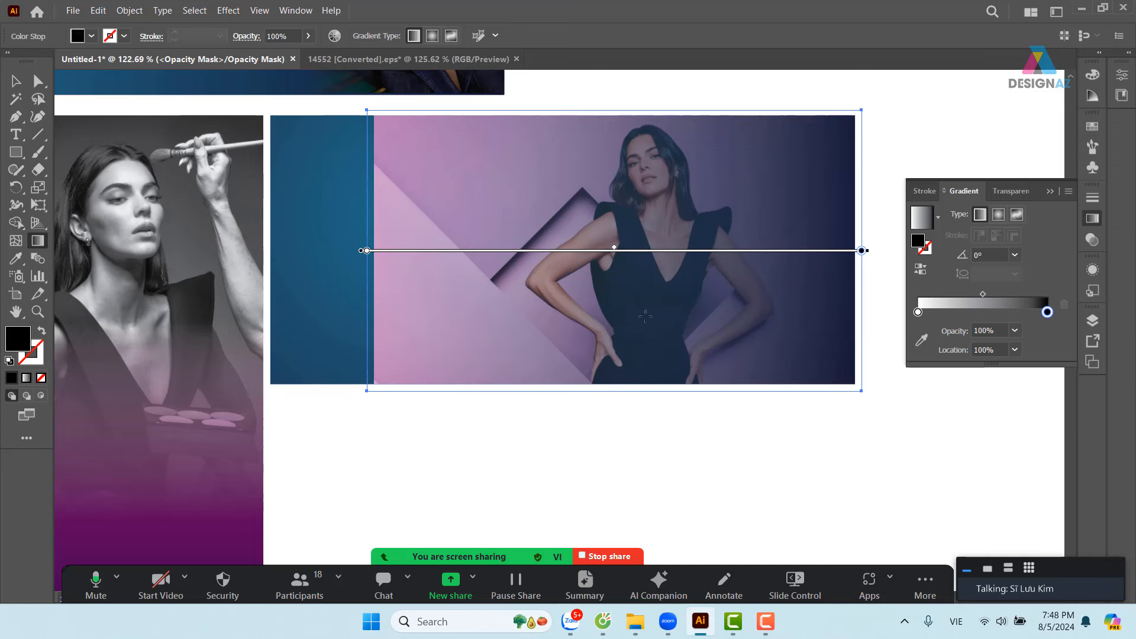
pyautogui.moveTo(598, 308)
pyautogui.mouseDown()
pyautogui.moveTo(309, 309)
pyautogui.moveTo(388, 308)
pyautogui.mouseUp()
pyautogui.moveTo(495, 307); pyautogui.dragTo(495, 251)
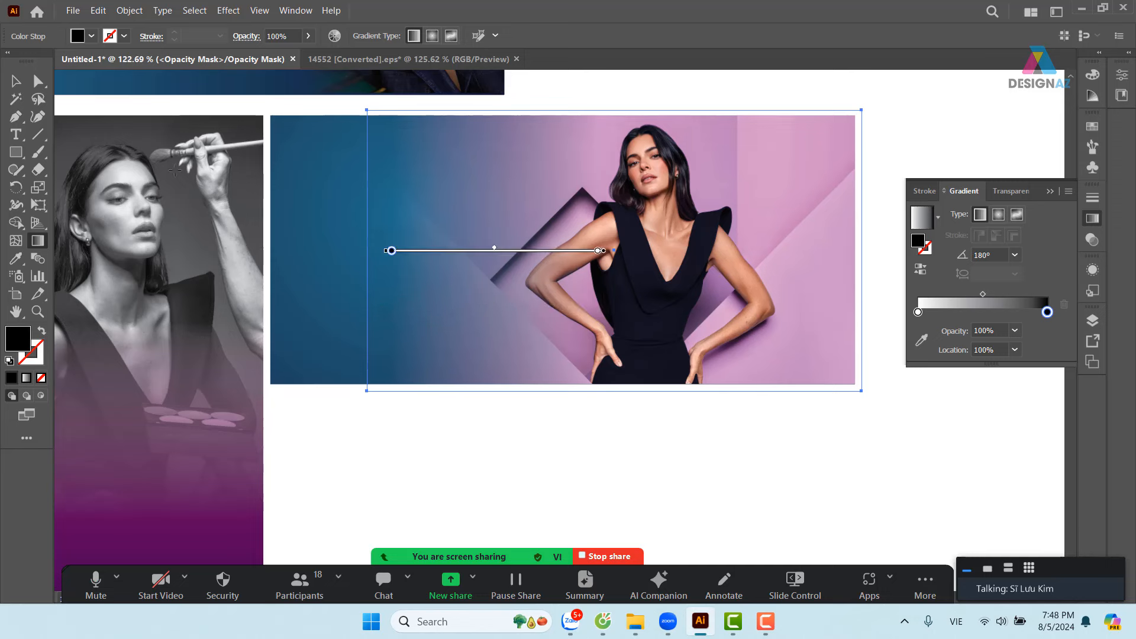
pyautogui.press('v')
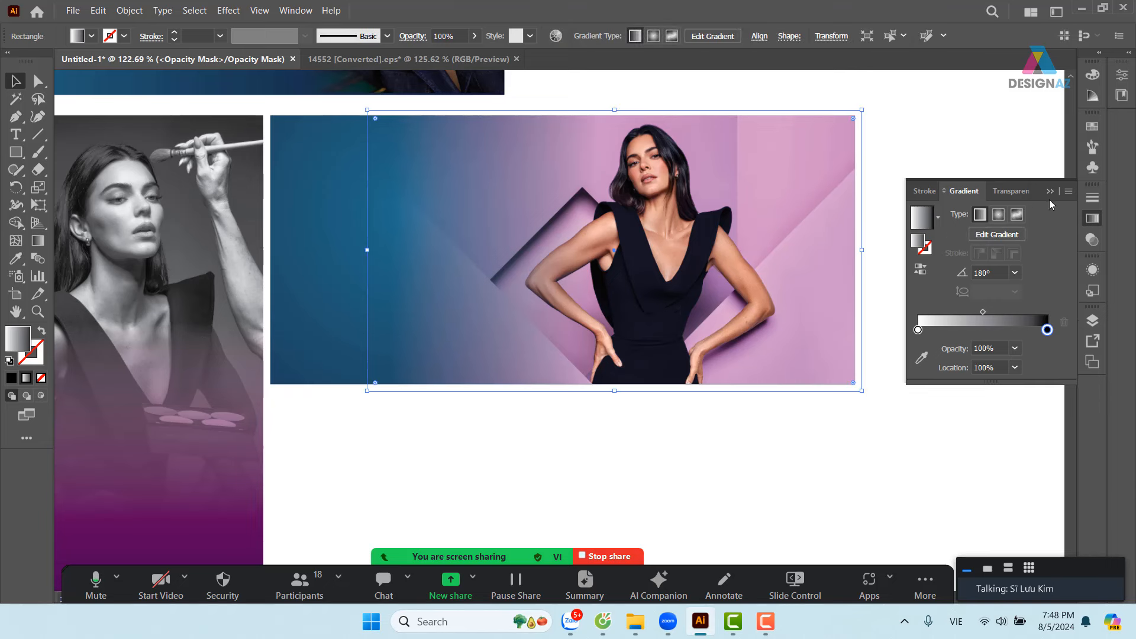
# - Change the mask rectangle's gradient to radial and add a white middle colour stop at about 70%
pyautogui.click(1000, 216)
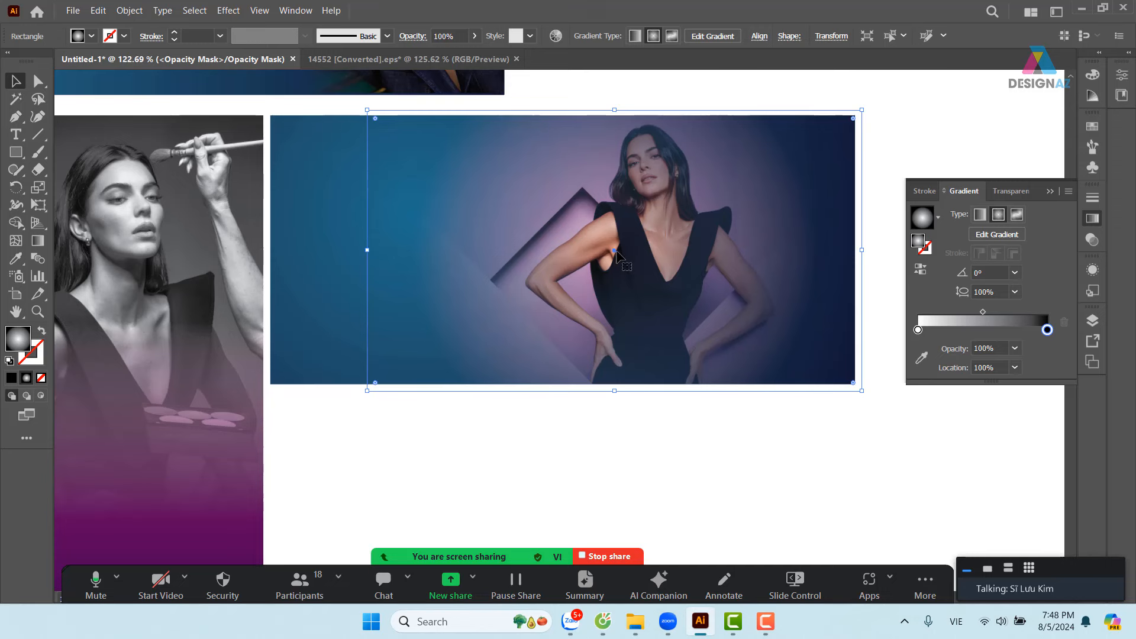
pyautogui.press('g')
pyautogui.moveTo(617, 255)
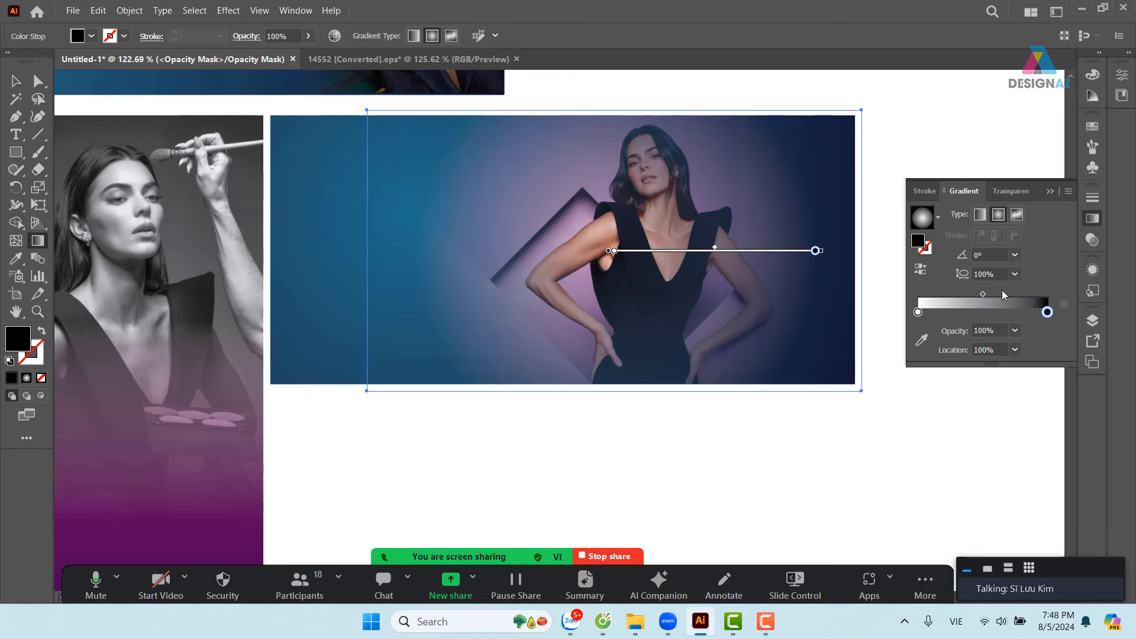
pyautogui.click(964, 314)
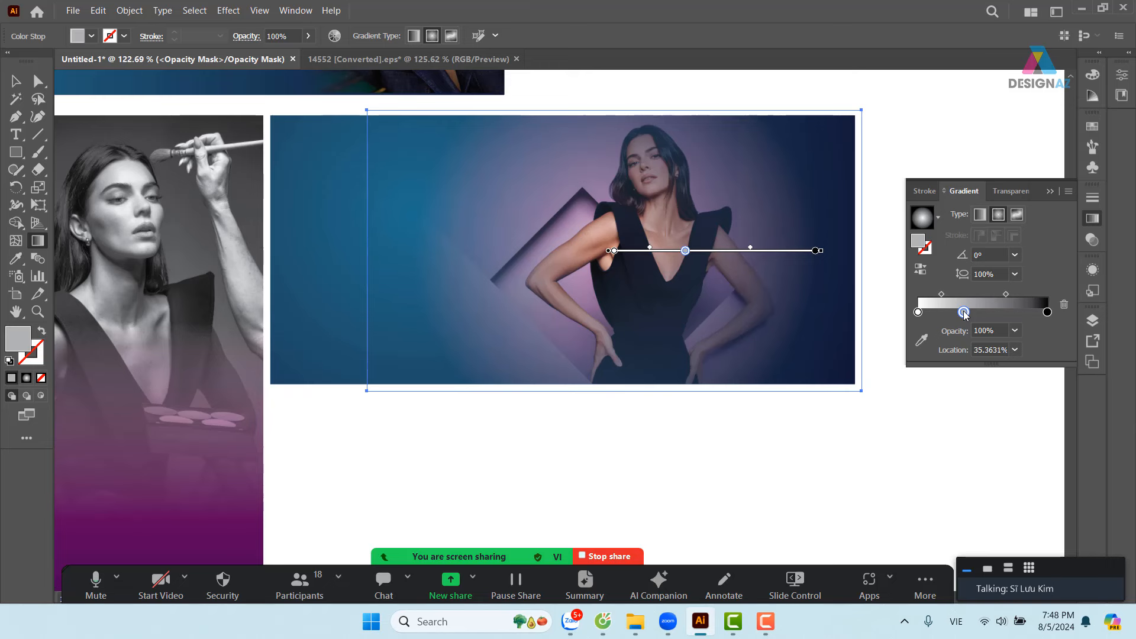
pyautogui.doubleClick(964, 312)
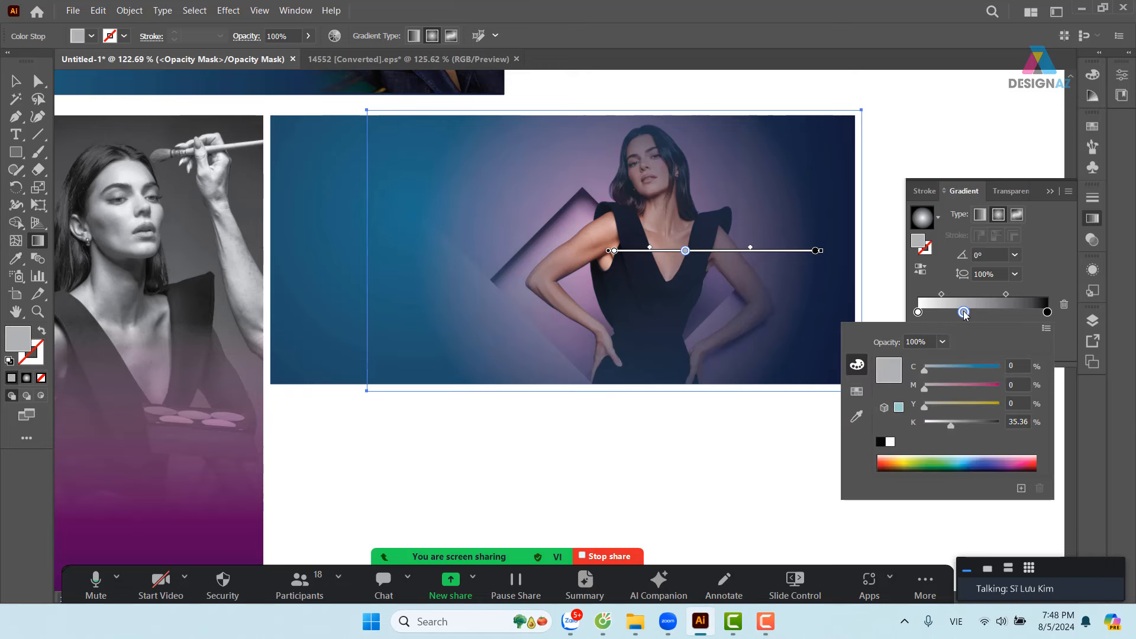
pyautogui.click(892, 444)
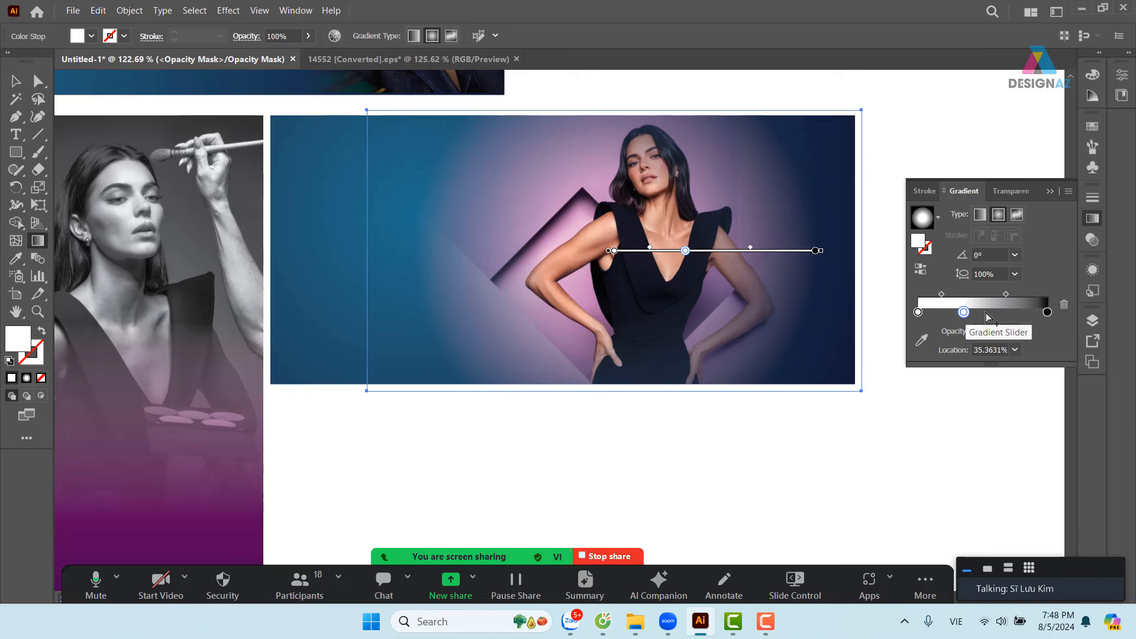
pyautogui.moveTo(965, 313); pyautogui.dragTo(1011, 313)
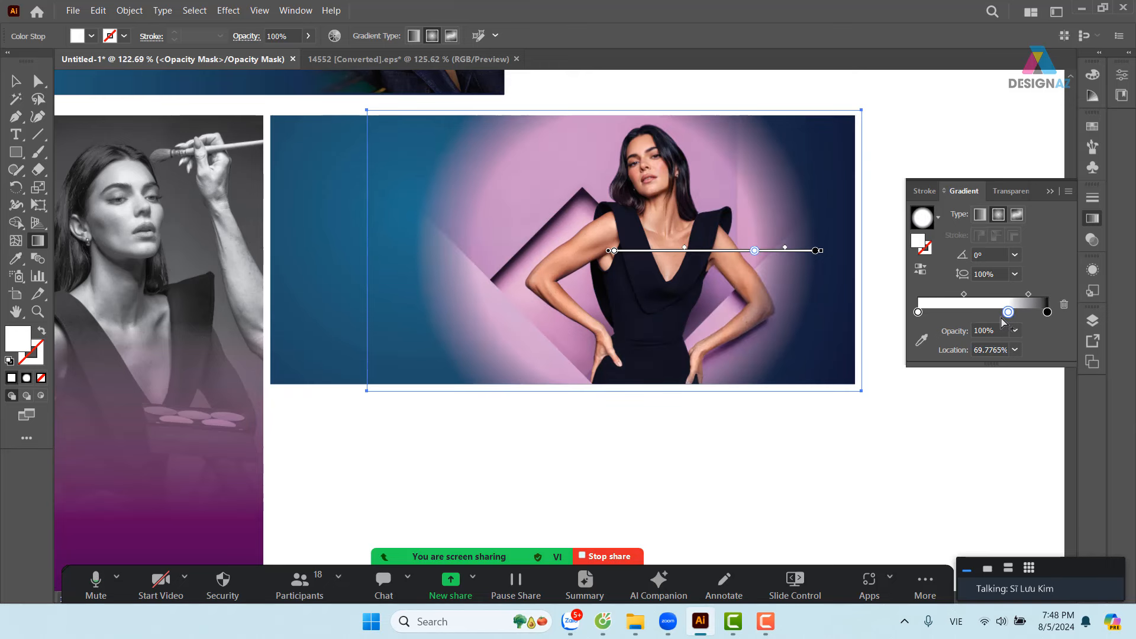
pyautogui.moveTo(771, 252)
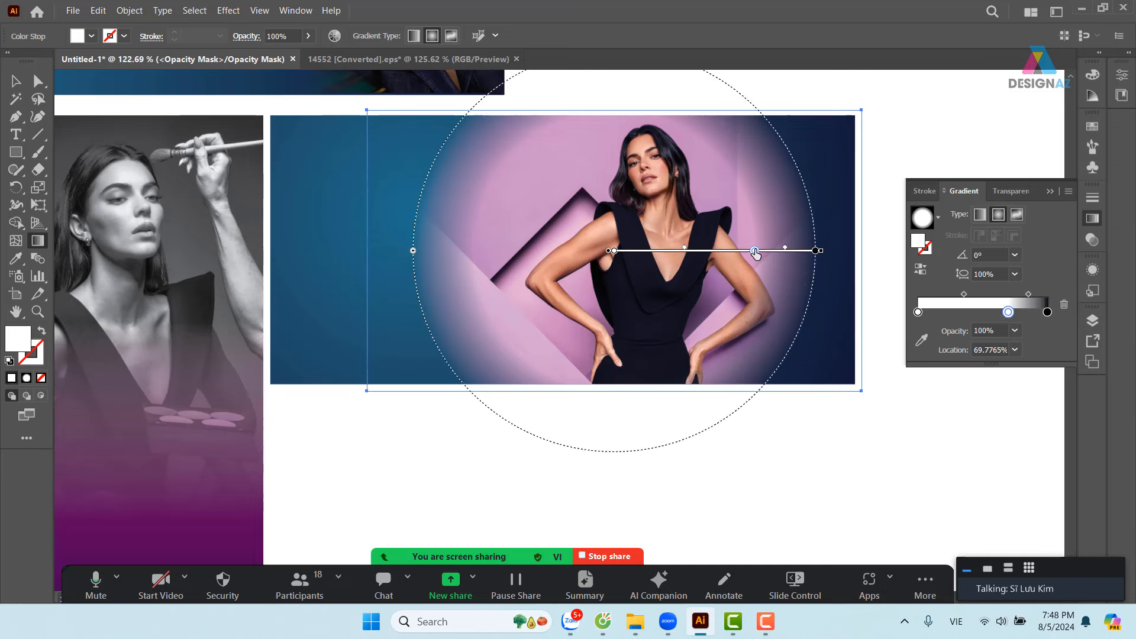
pyautogui.moveTo(755, 254)
pyautogui.mouseDown()
pyautogui.moveTo(705, 253)
pyautogui.moveTo(758, 251)
pyautogui.mouseUp()
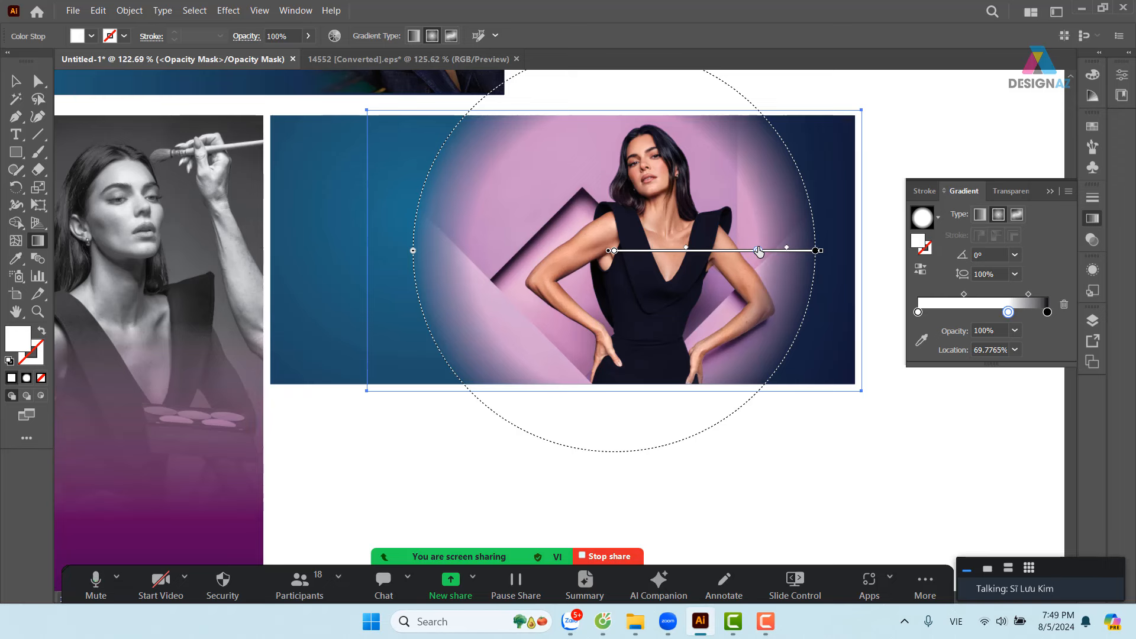
# - Shift the radial mask gradient right to centre it on the woman and move the white middle stop to about 60%
pyautogui.click(817, 252)
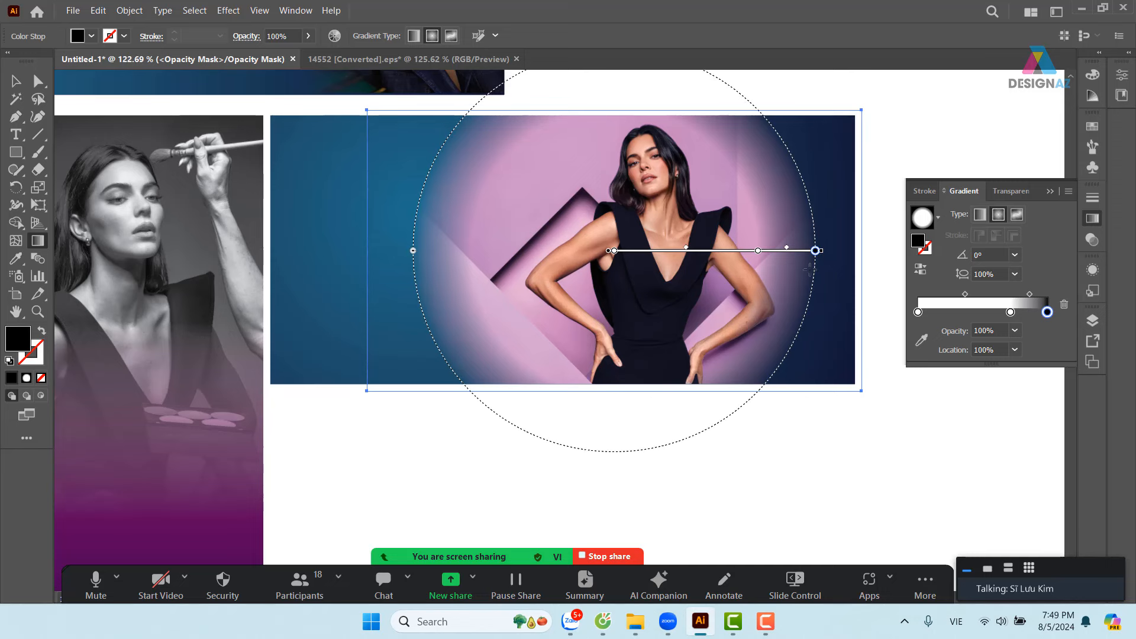
pyautogui.moveTo(660, 256); pyautogui.dragTo(694, 255)
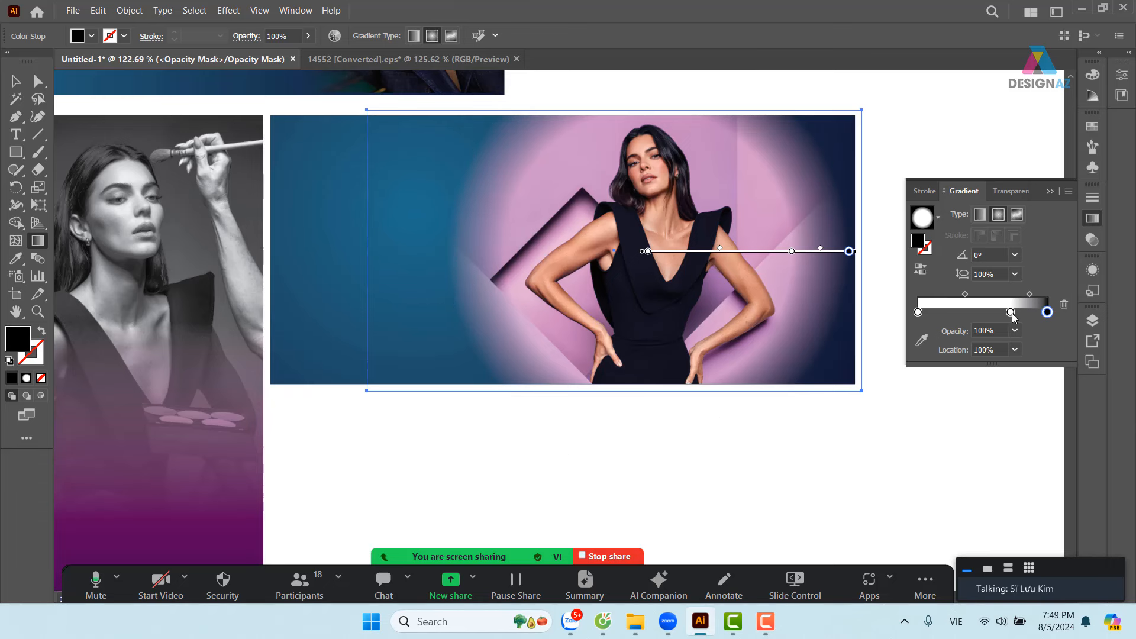
pyautogui.moveTo(1011, 313); pyautogui.dragTo(996, 319)
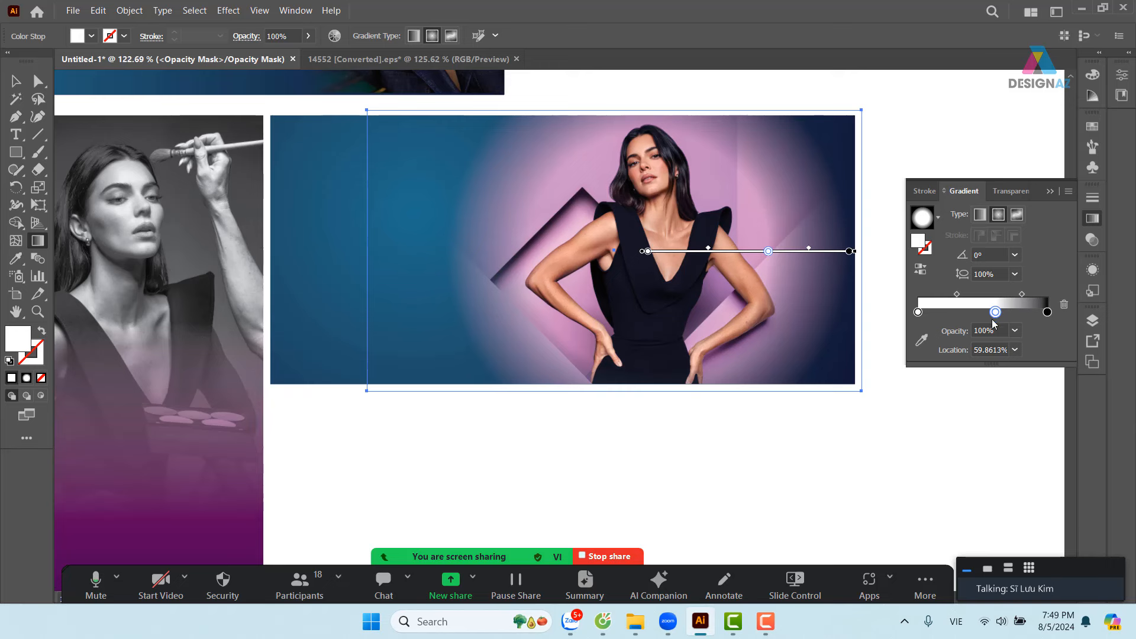
# - Leave opacity mask editing, return to the main artwork and deselect the photo
pyautogui.click(14, 85)
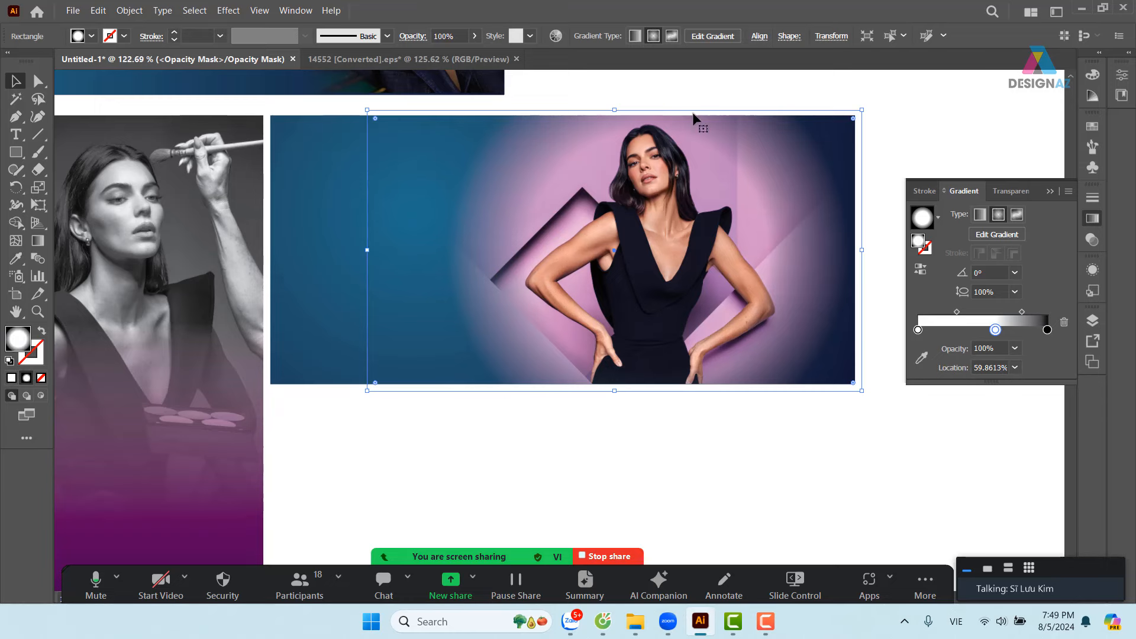
pyautogui.click(825, 77)
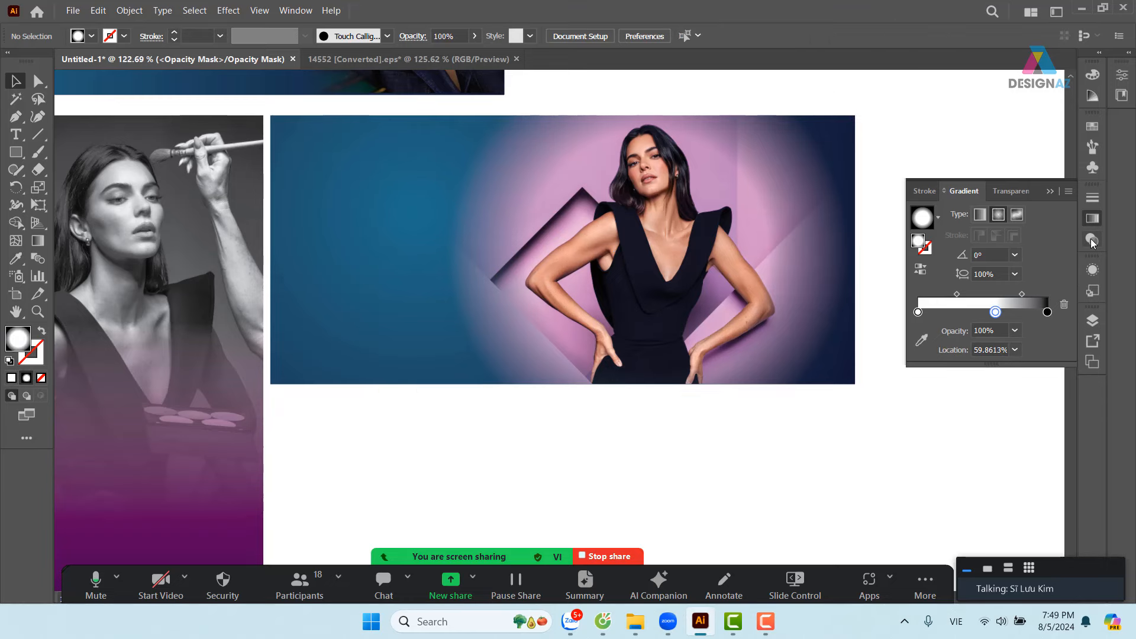
pyautogui.click(1011, 190)
pyautogui.click(930, 261)
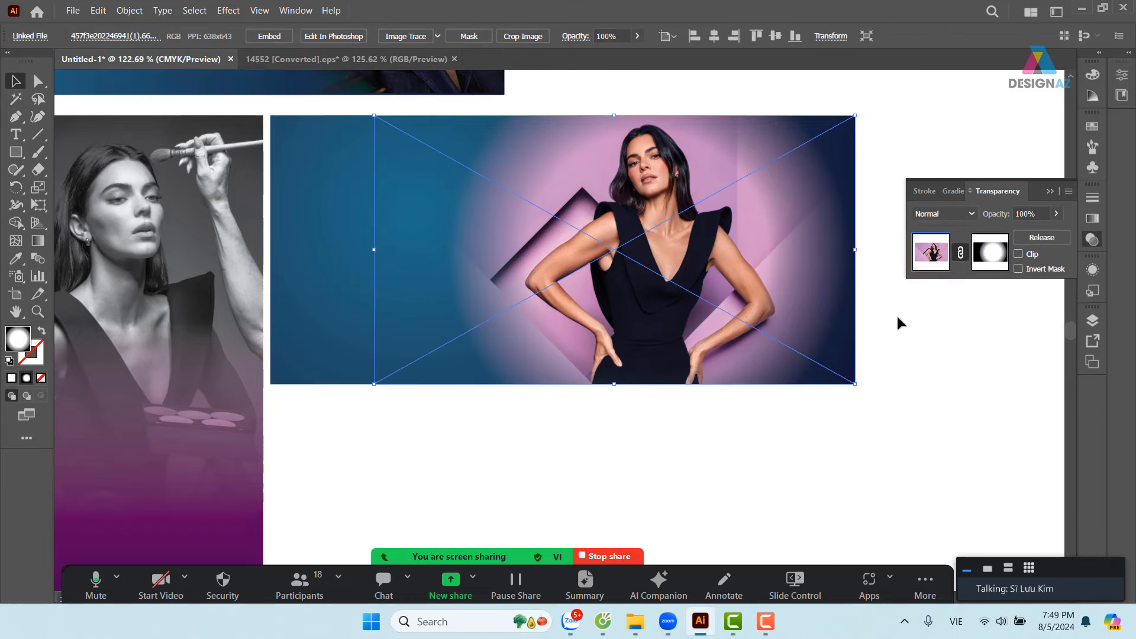
pyautogui.click(962, 119)
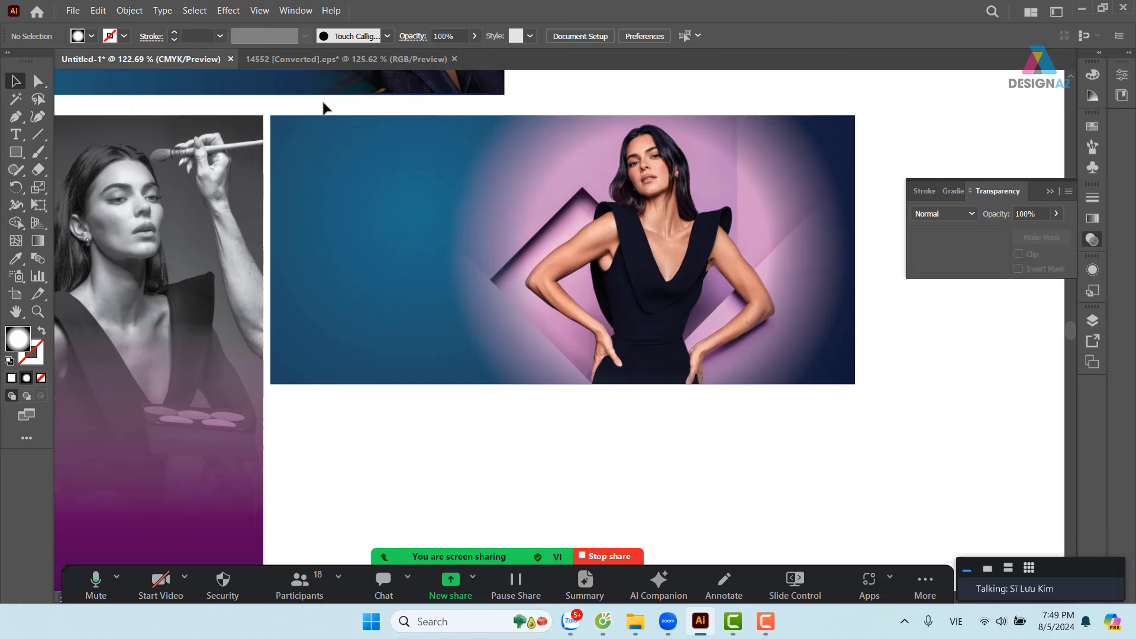
# - Change the document colour mode to RGB
pyautogui.click(74, 10)
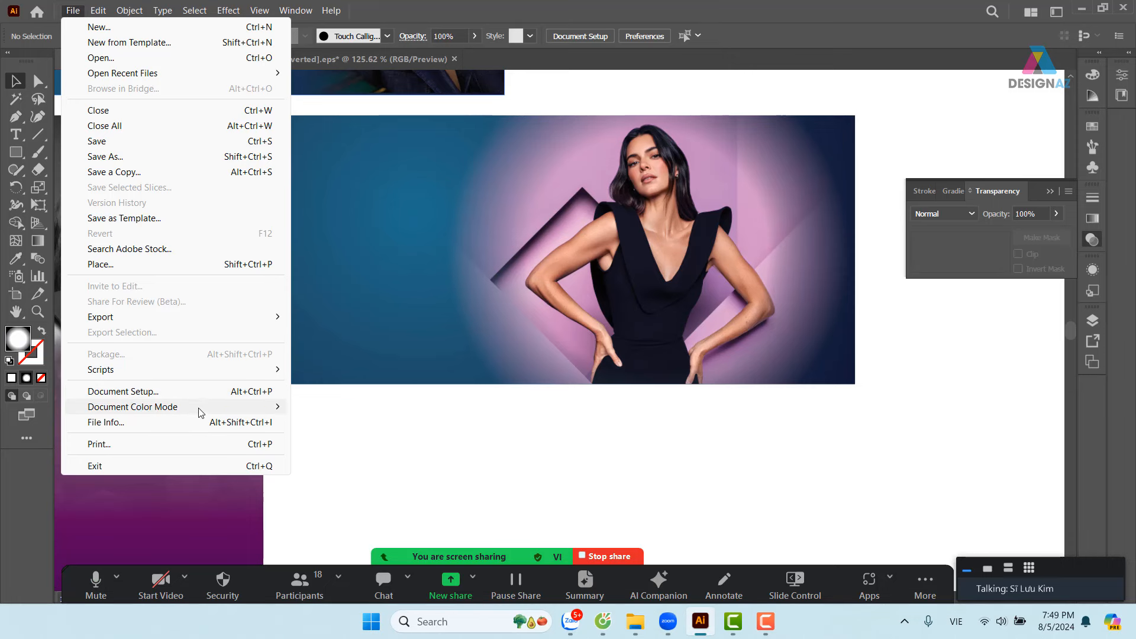
pyautogui.moveTo(201, 410)
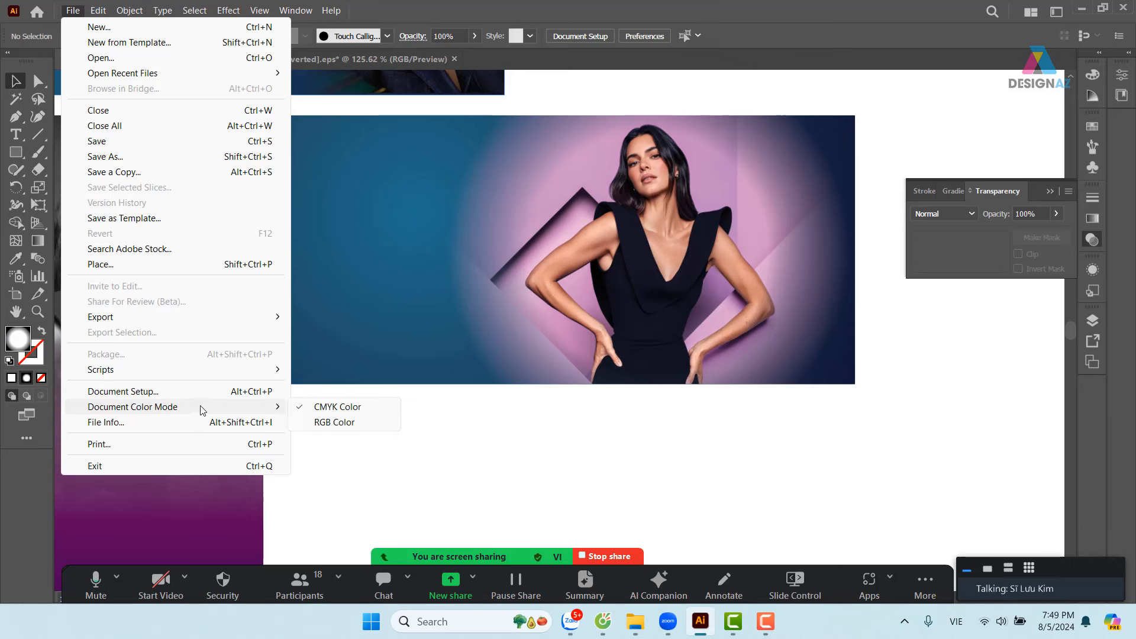
pyautogui.click(360, 423)
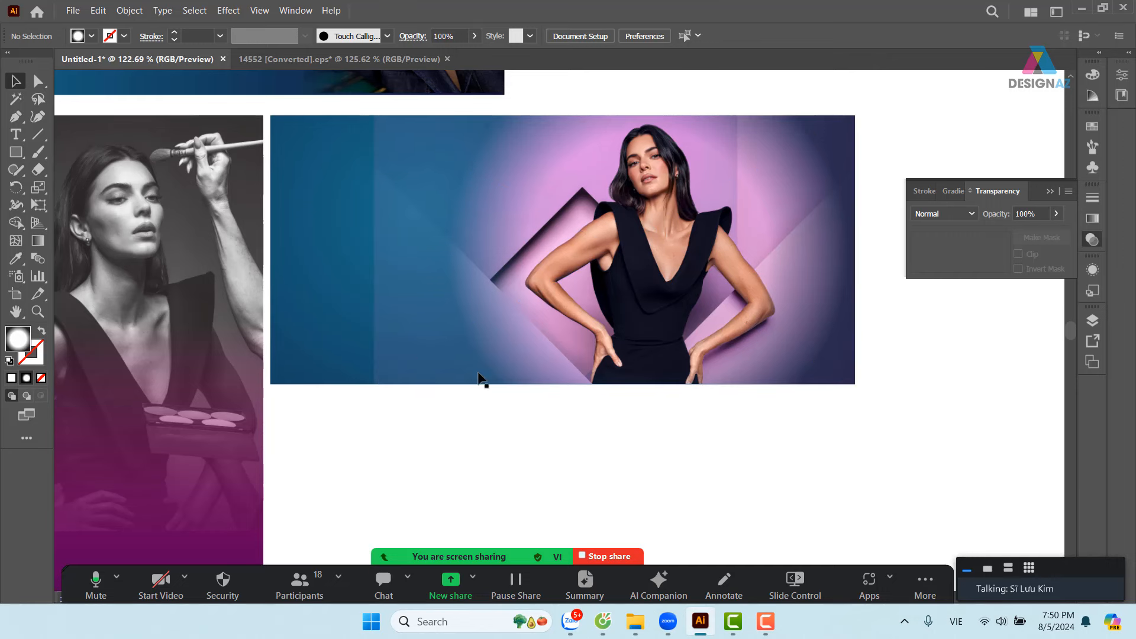
# - Reopen the pink-background photo's opacity mask for editing and set the gradient's dark end stop to K 100%
pyautogui.click(454, 351)
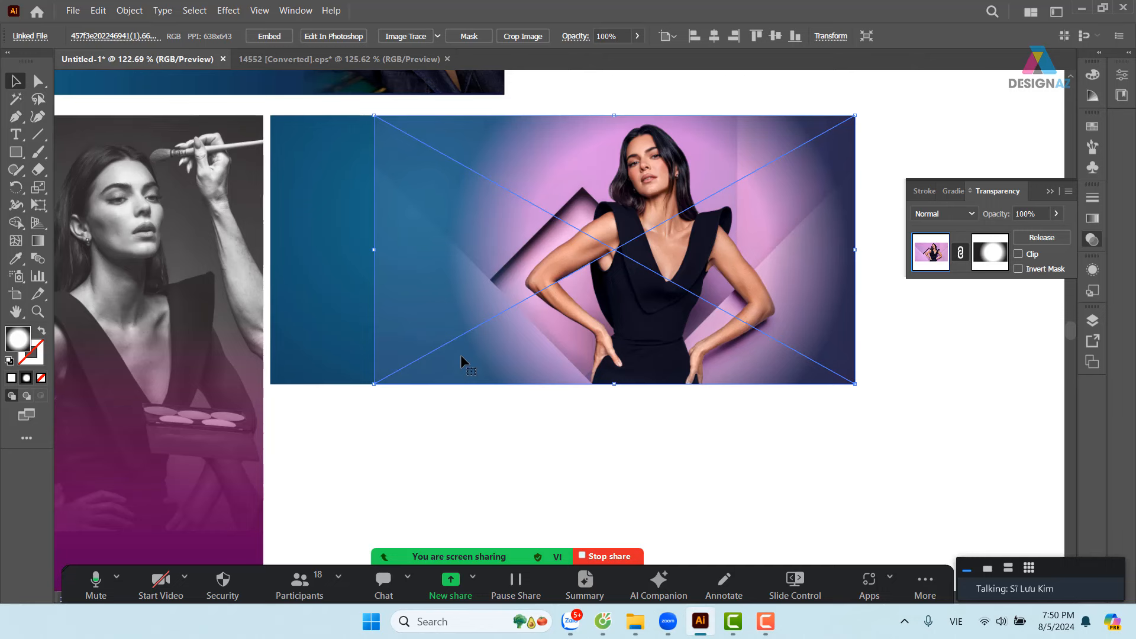
pyautogui.click(995, 261)
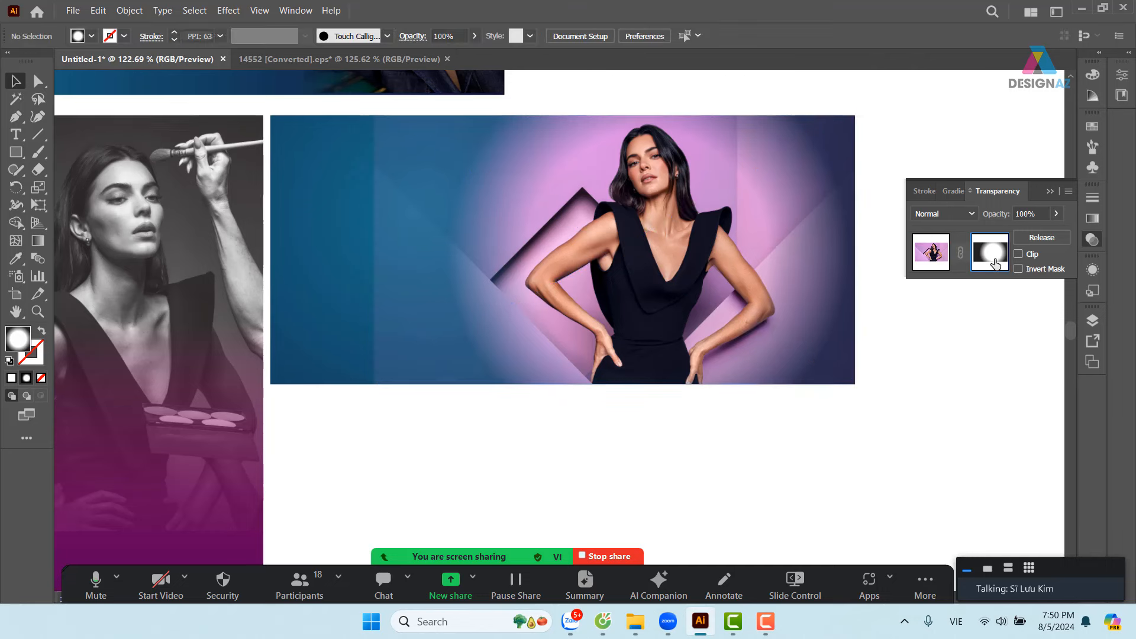
pyautogui.click(1092, 219)
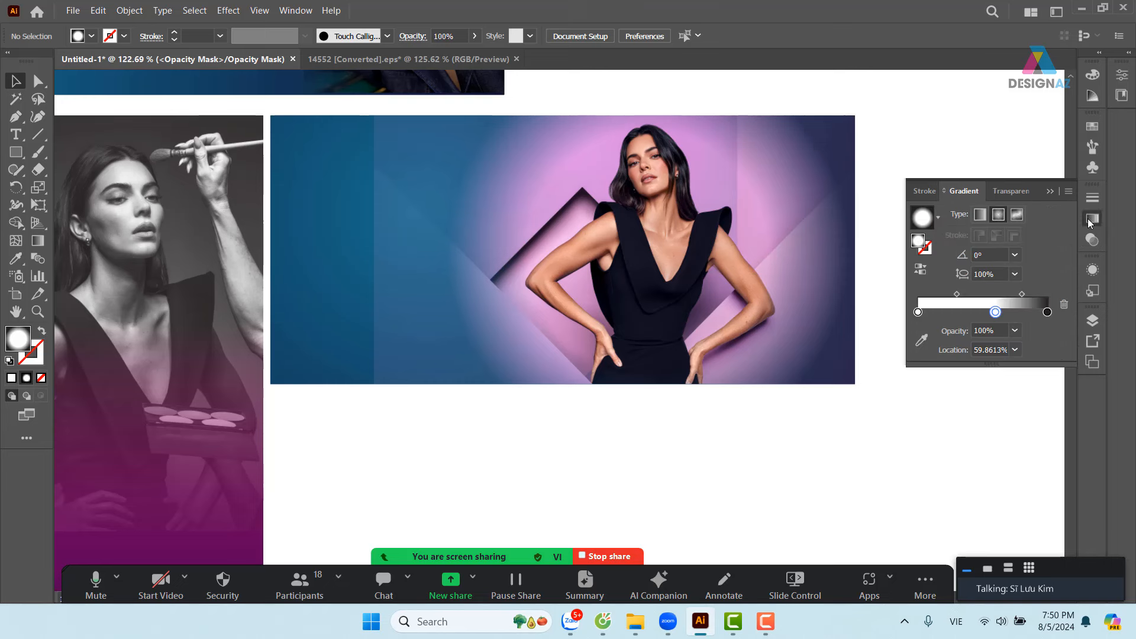
pyautogui.doubleClick(1047, 314)
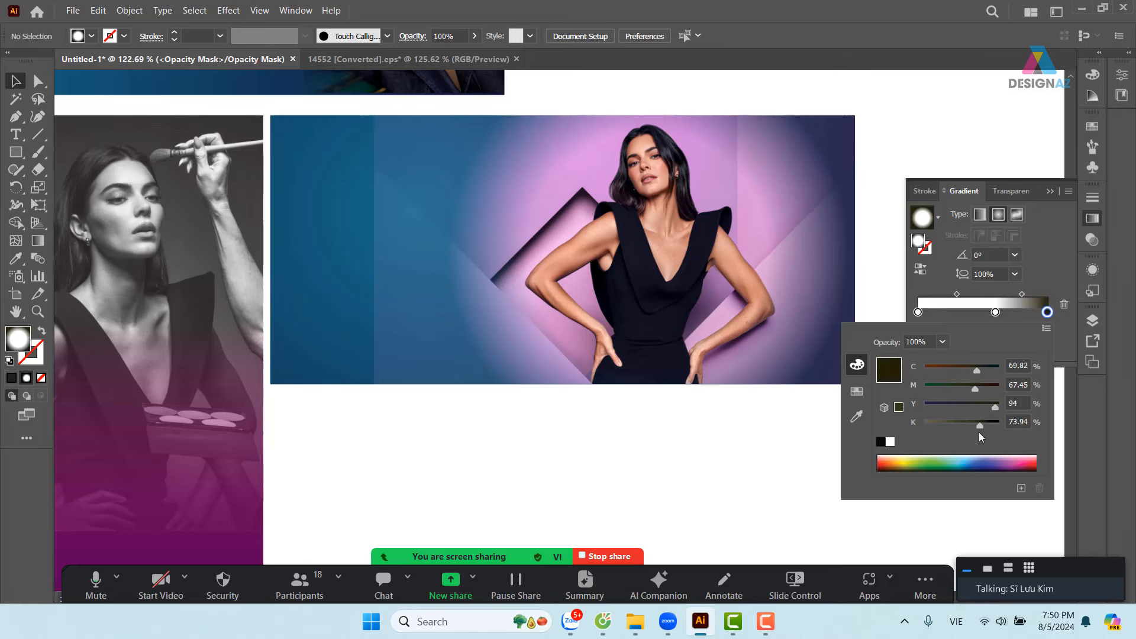
pyautogui.moveTo(982, 426); pyautogui.dragTo(1017, 425)
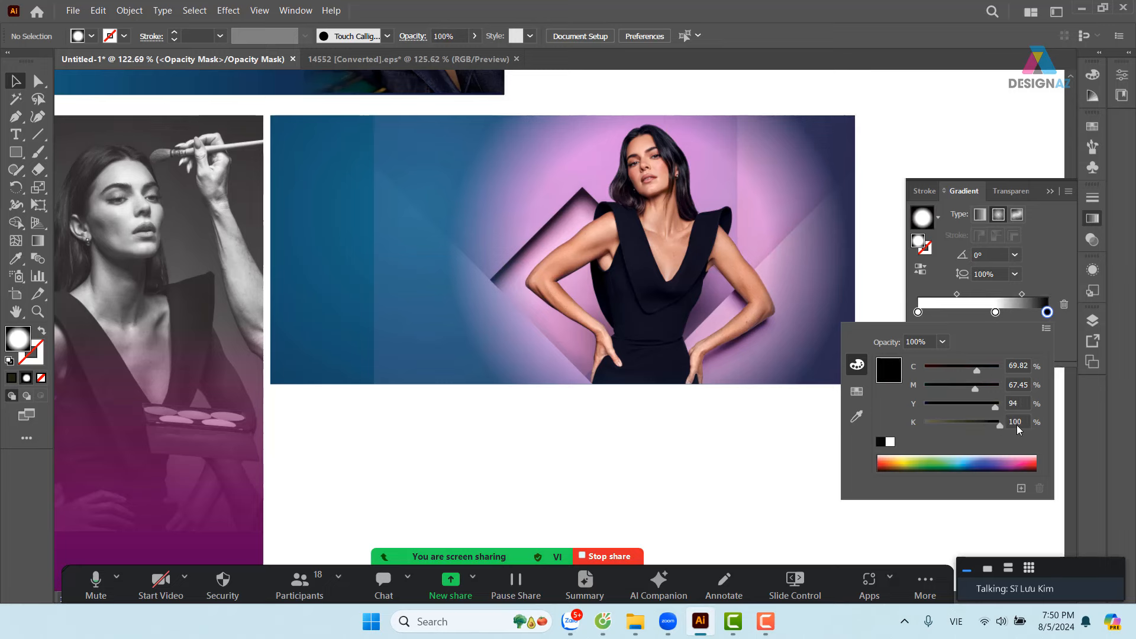
pyautogui.click(1052, 192)
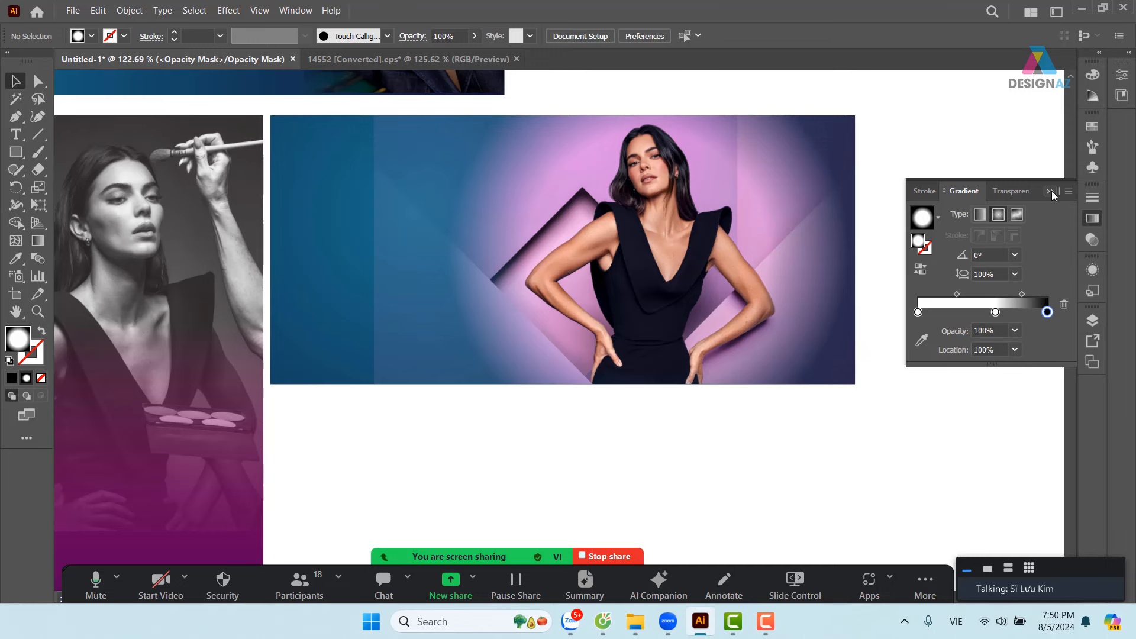
# - Set the radial mask gradient's dark end stop to C, M, Y and K 100%, and return to the main artwork
pyautogui.click(806, 356)
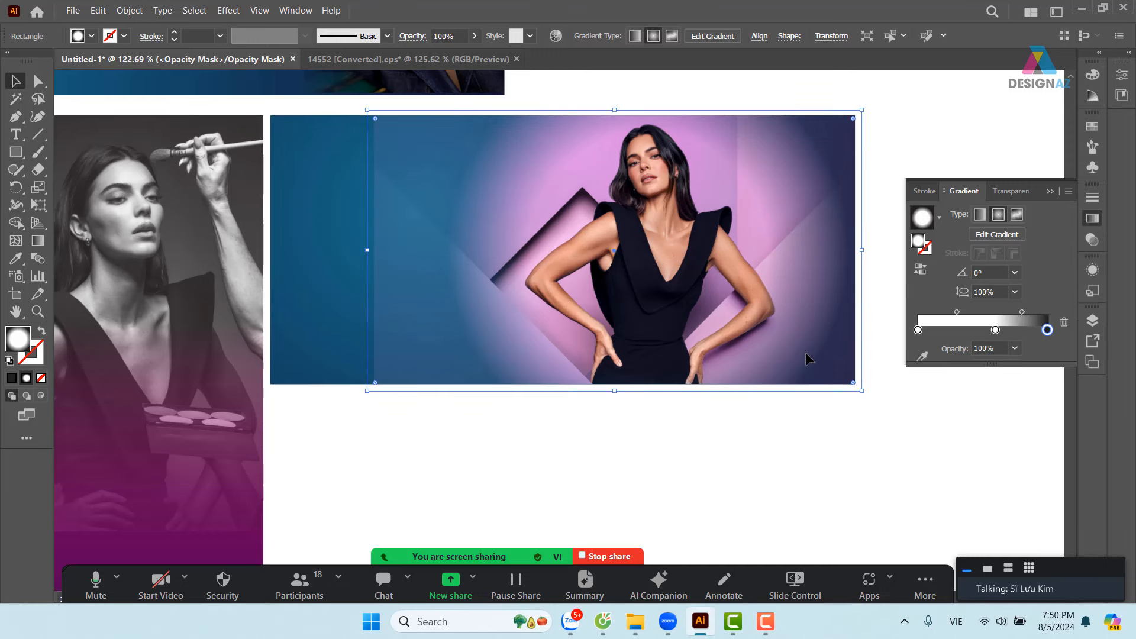
pyautogui.click(1048, 332)
pyautogui.doubleClick(1048, 331)
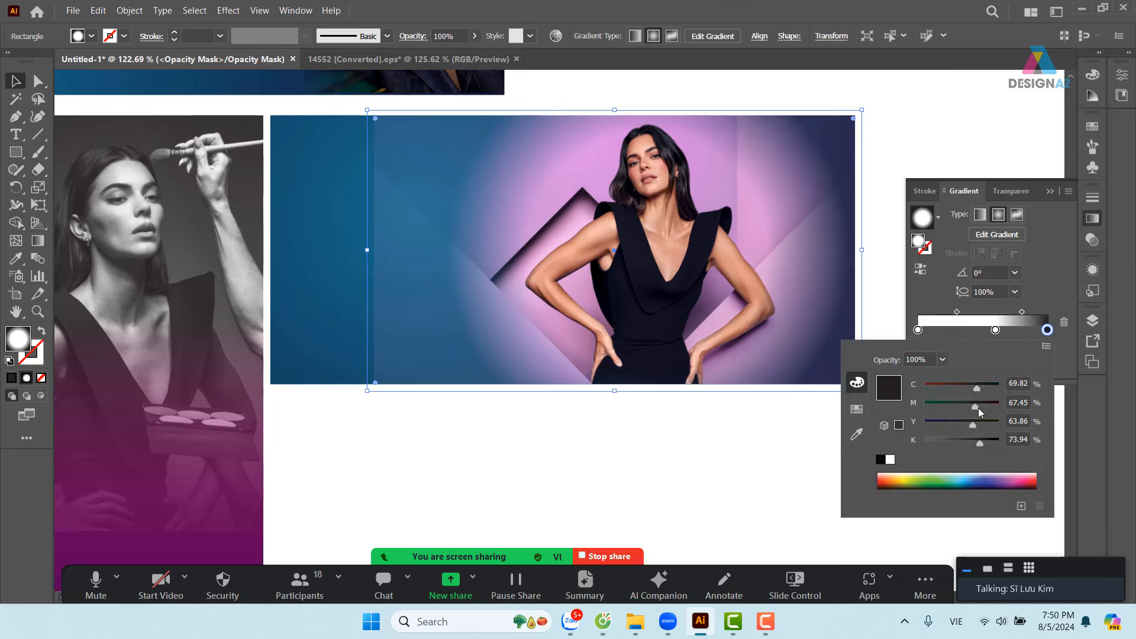
pyautogui.moveTo(978, 407); pyautogui.dragTo(1006, 388)
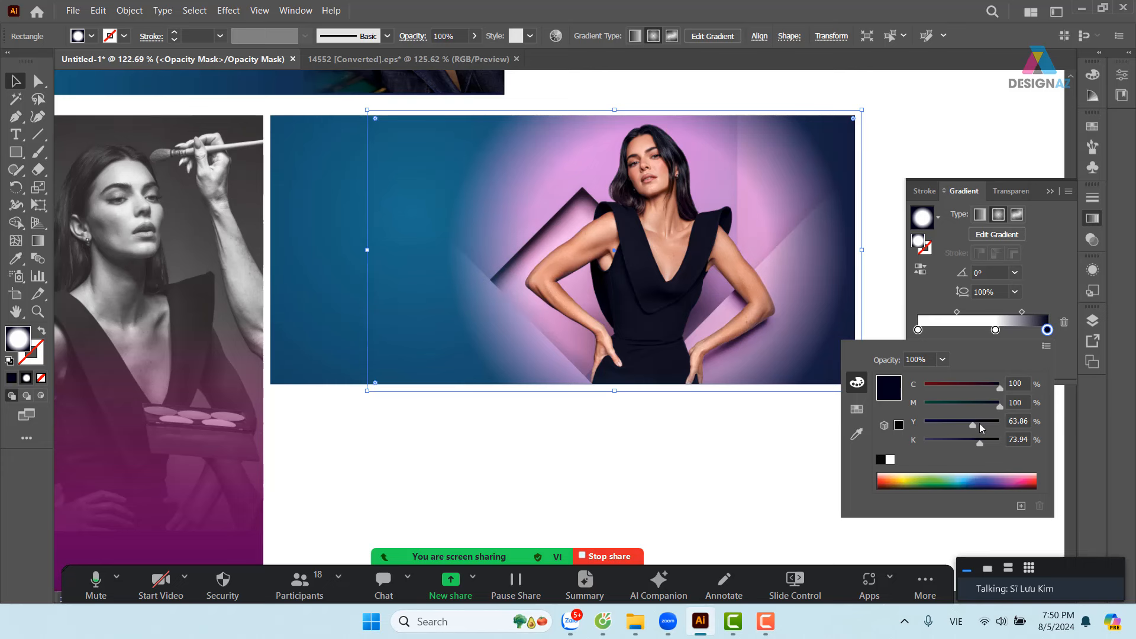
pyautogui.moveTo(979, 424); pyautogui.dragTo(1018, 443)
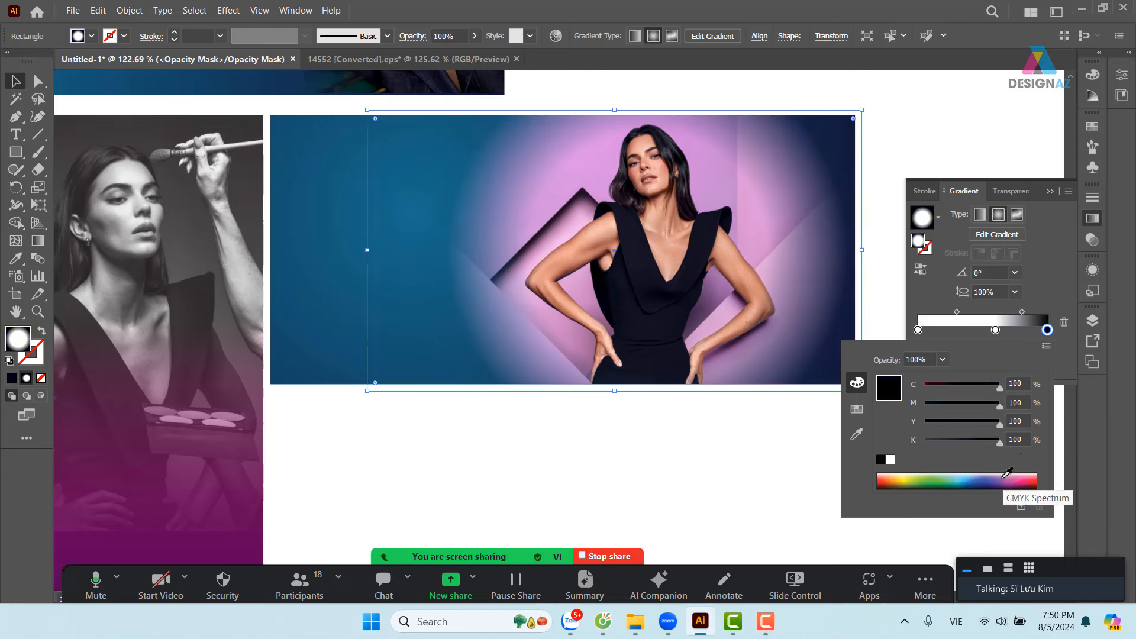
pyautogui.press('Escape')
pyautogui.click(651, 463)
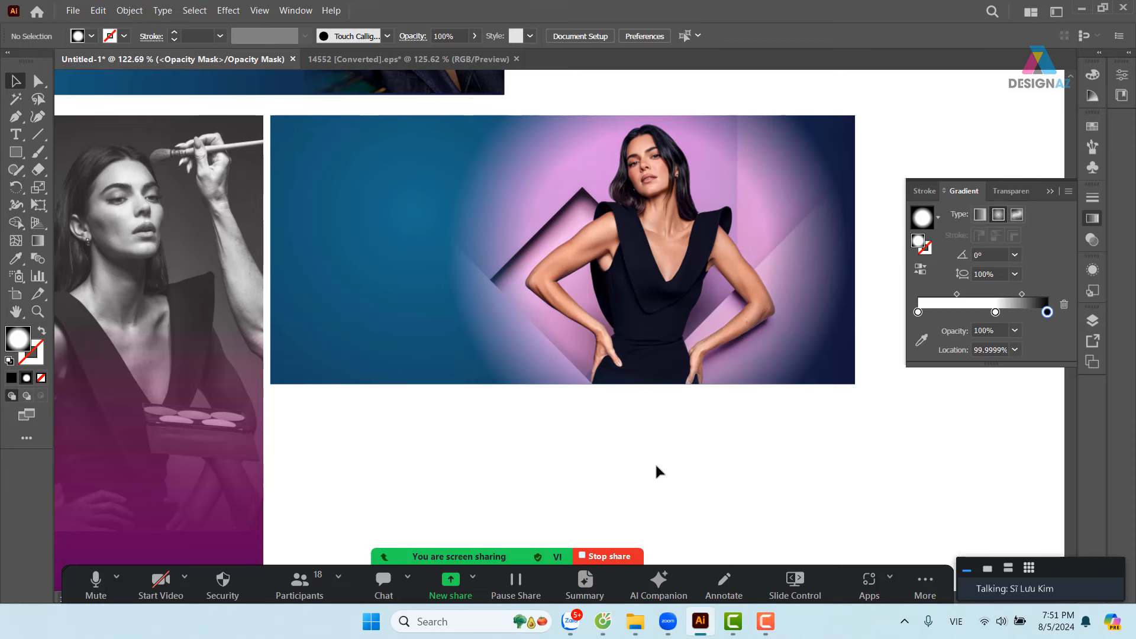
pyautogui.moveTo(284, 457); pyautogui.dragTo(544, 221)
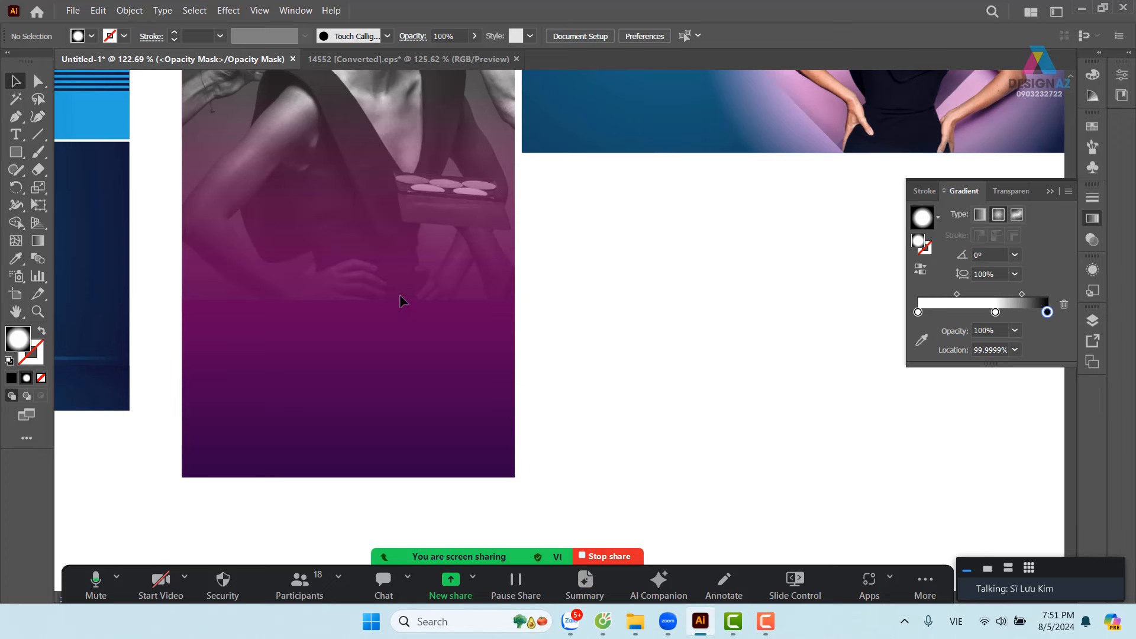
pyautogui.click(1094, 241)
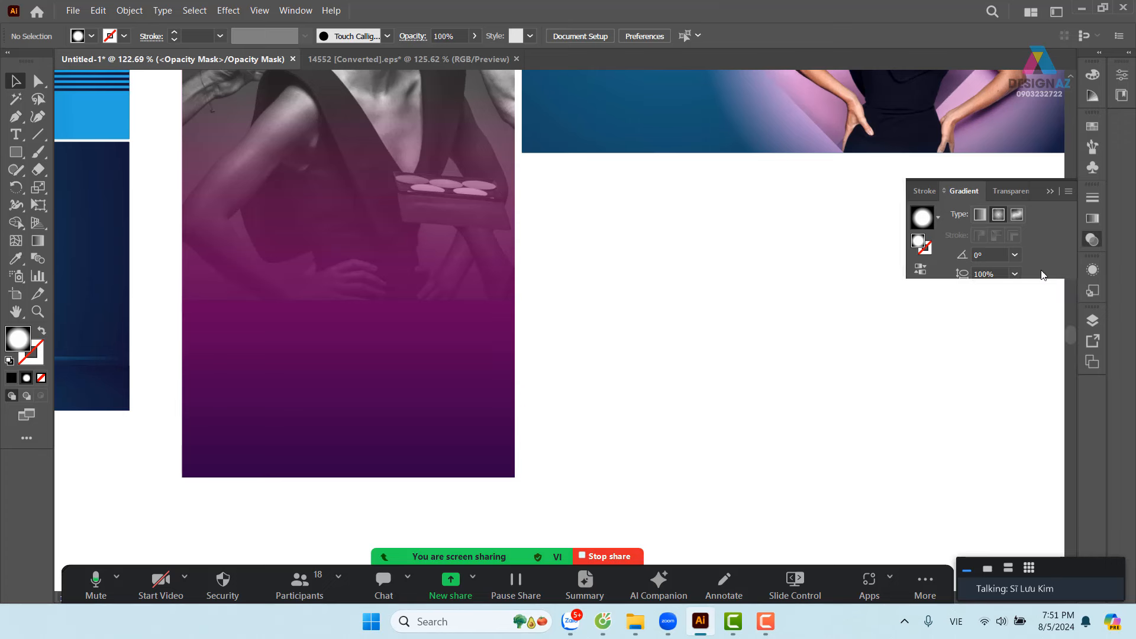
pyautogui.click(931, 252)
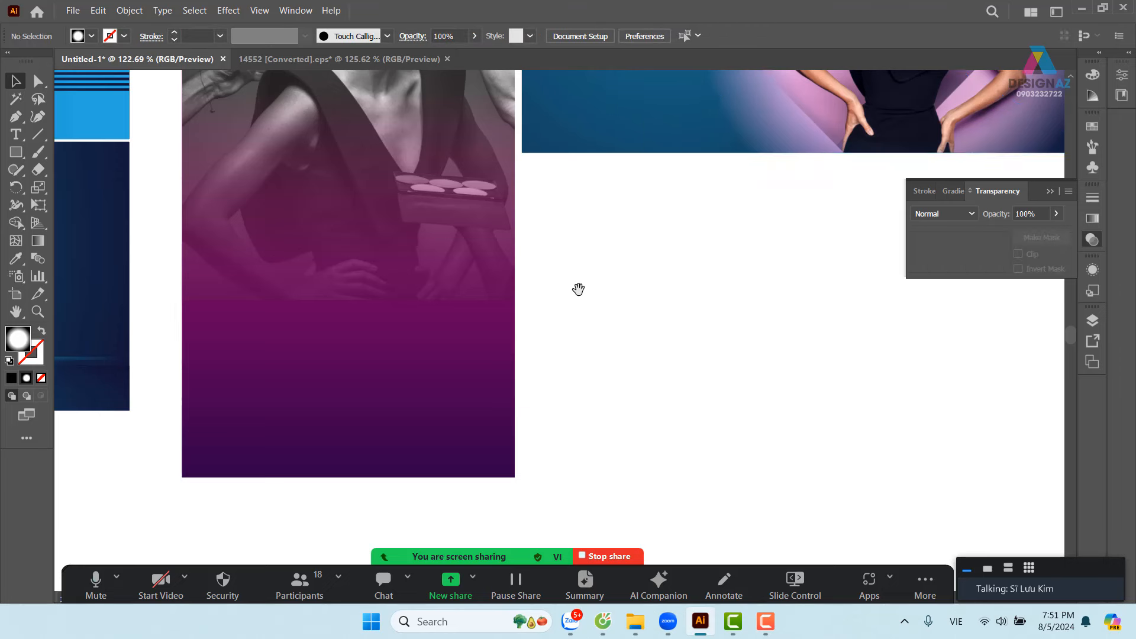
# - In the black-and-white photo's opacity mask, set the gradient's dark end stop to C, M, Y and K 100%, and exit mask editing
pyautogui.moveTo(579, 287); pyautogui.dragTo(507, 312)
pyautogui.click(423, 262)
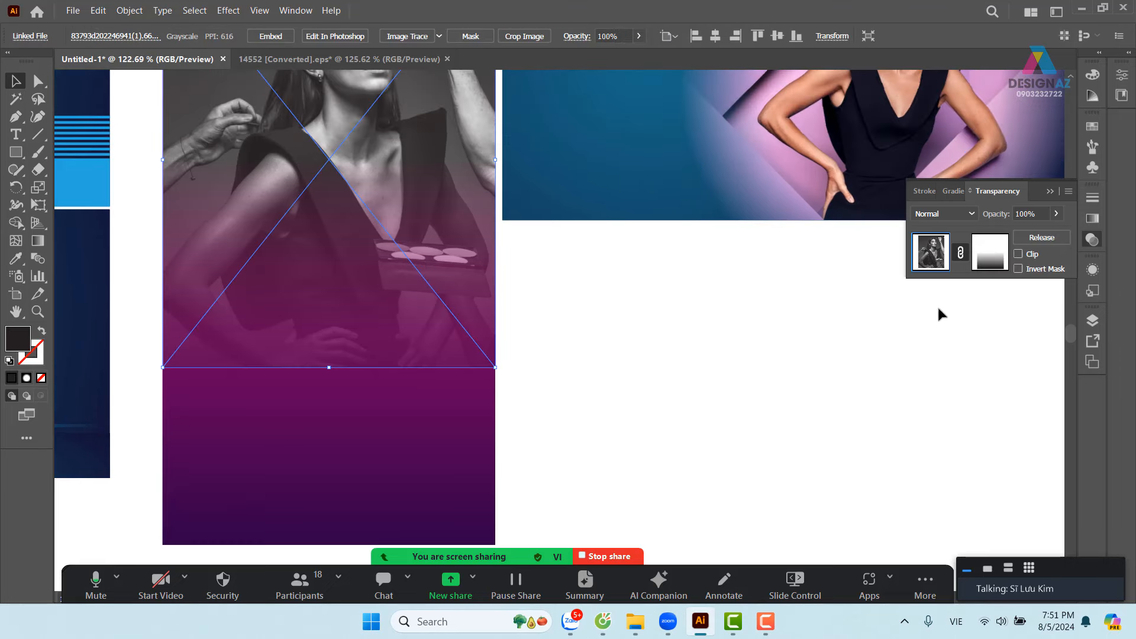
pyautogui.click(992, 262)
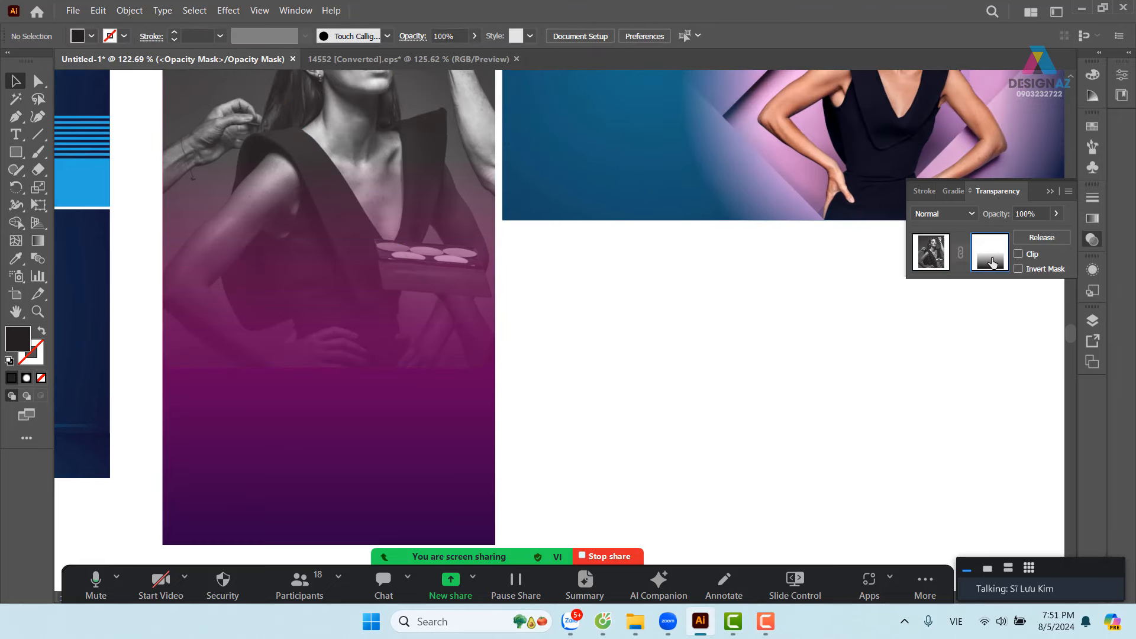
pyautogui.click(440, 294)
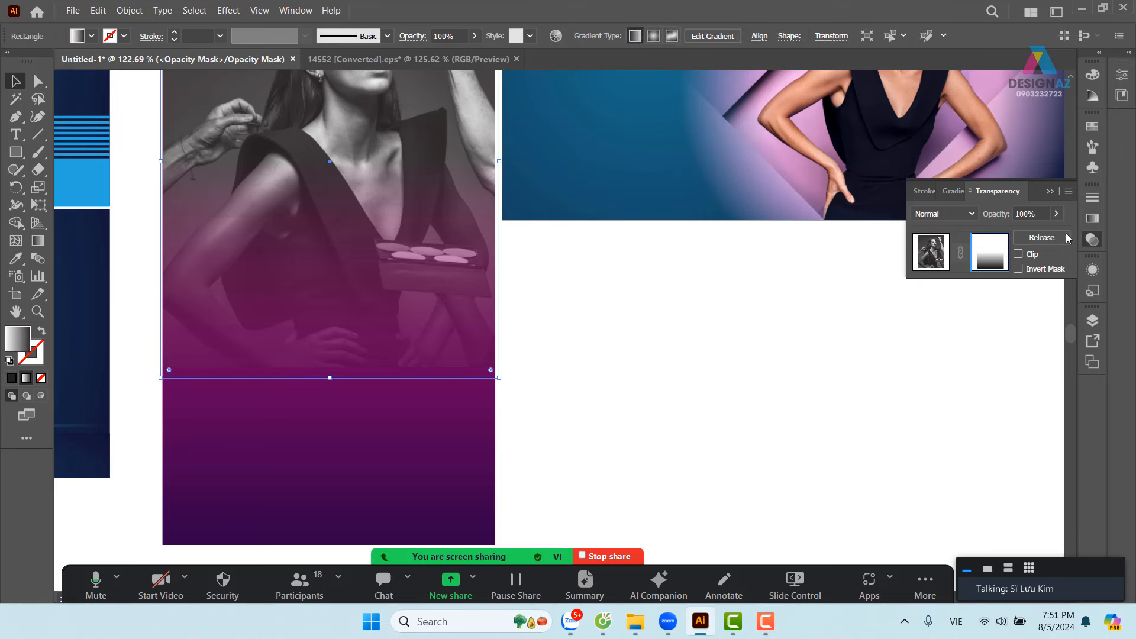
pyautogui.click(1092, 219)
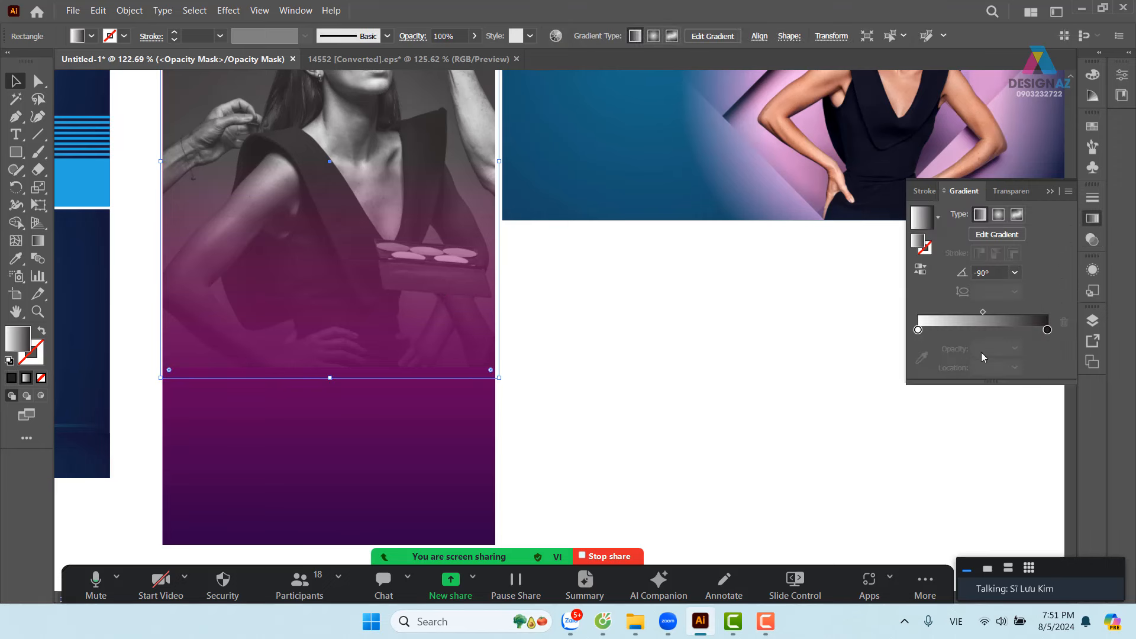
pyautogui.doubleClick(1047, 329)
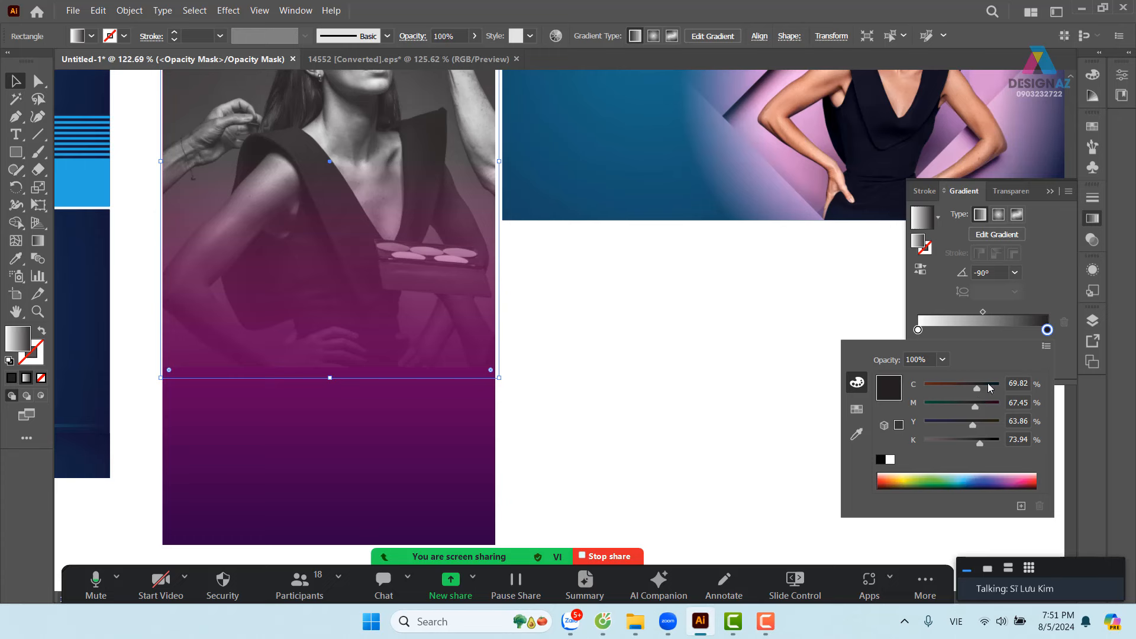
pyautogui.moveTo(990, 388); pyautogui.dragTo(1007, 442)
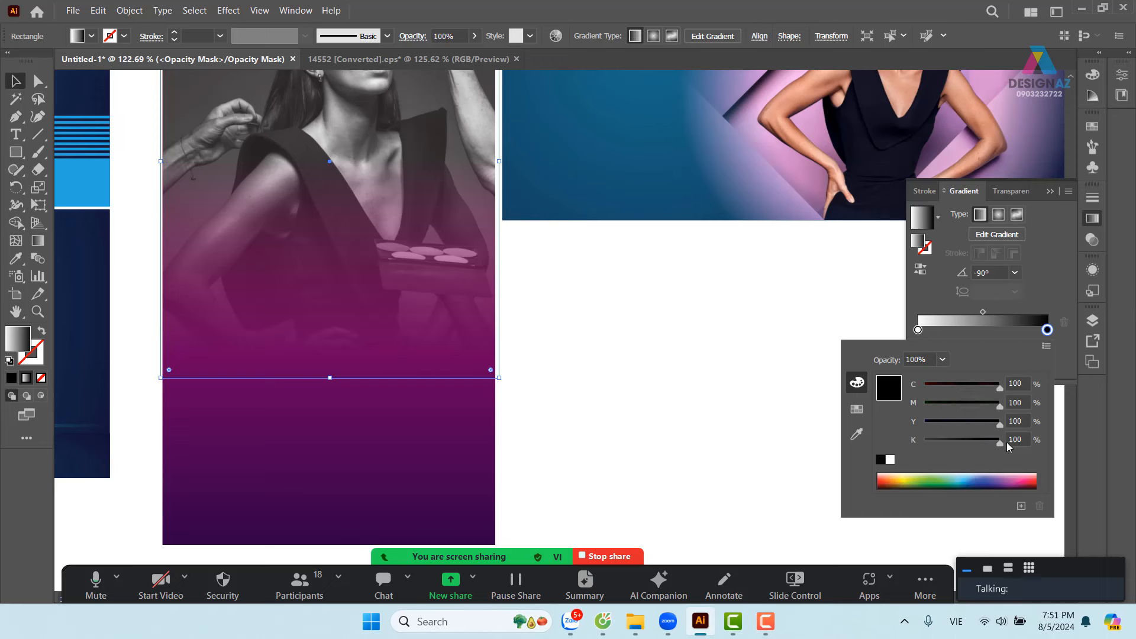
pyautogui.click(677, 377)
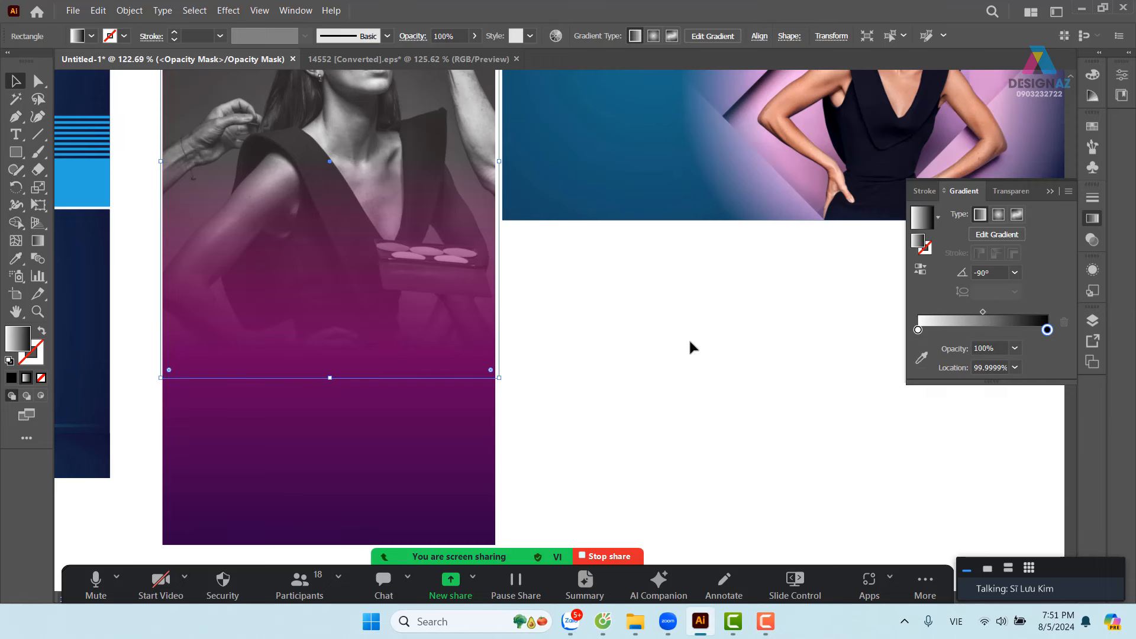
pyautogui.click(691, 347)
pyautogui.click(1092, 240)
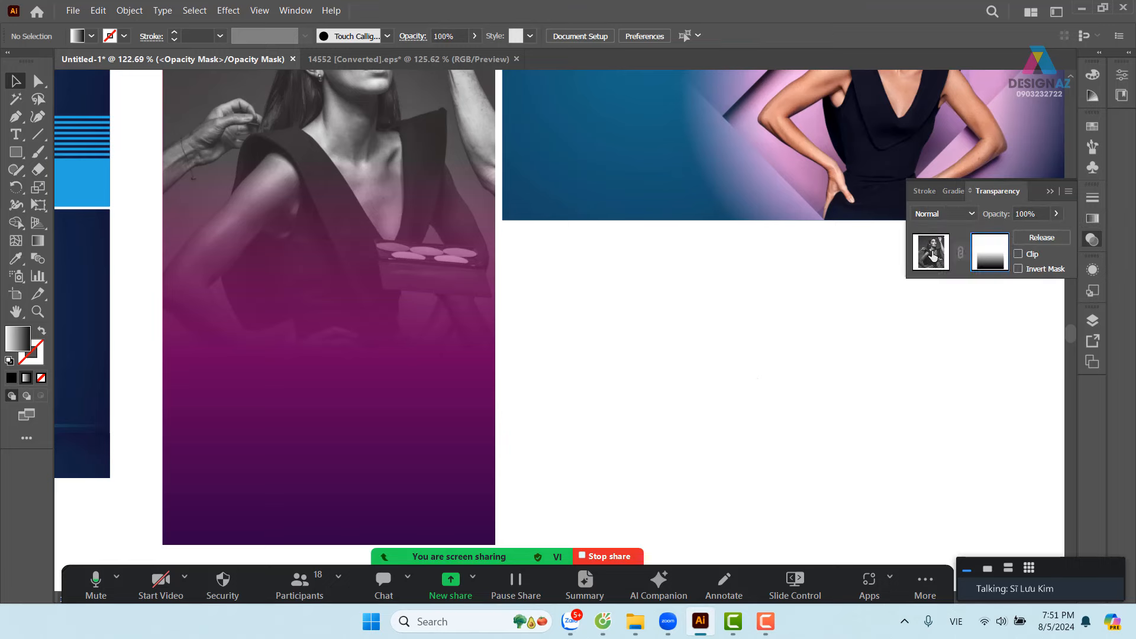
pyautogui.click(931, 251)
# - Open the opacity mask of the photo with the woman in a cap and set its gradient's dark stop to C, M, Y and K 100%
pyautogui.scroll(10, 674, 293)
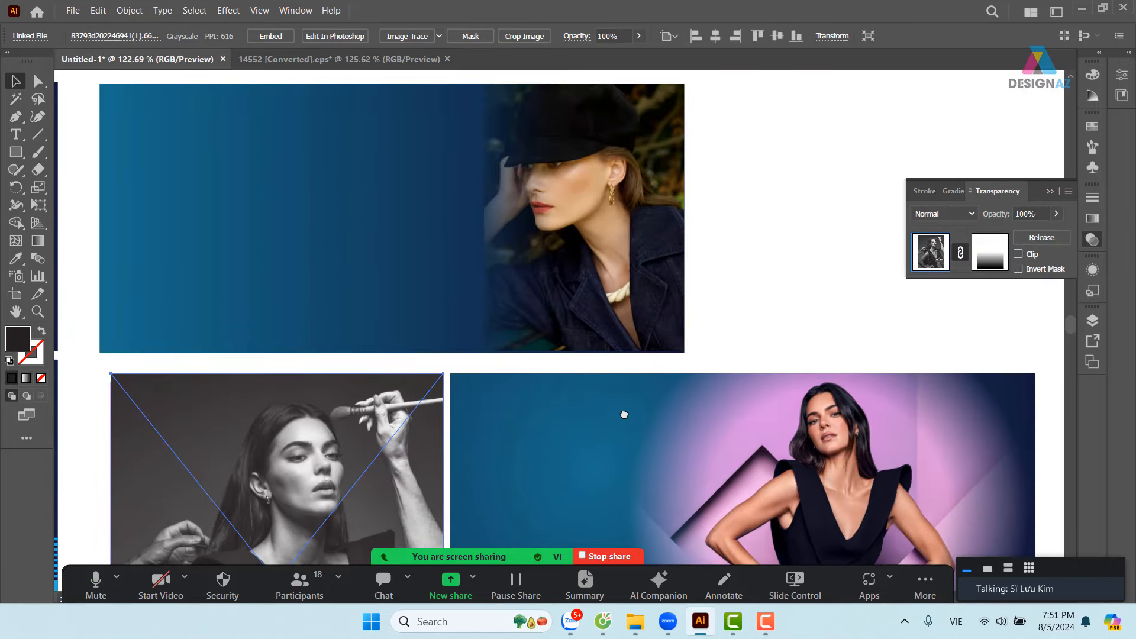
pyautogui.click(769, 261)
pyautogui.click(632, 261)
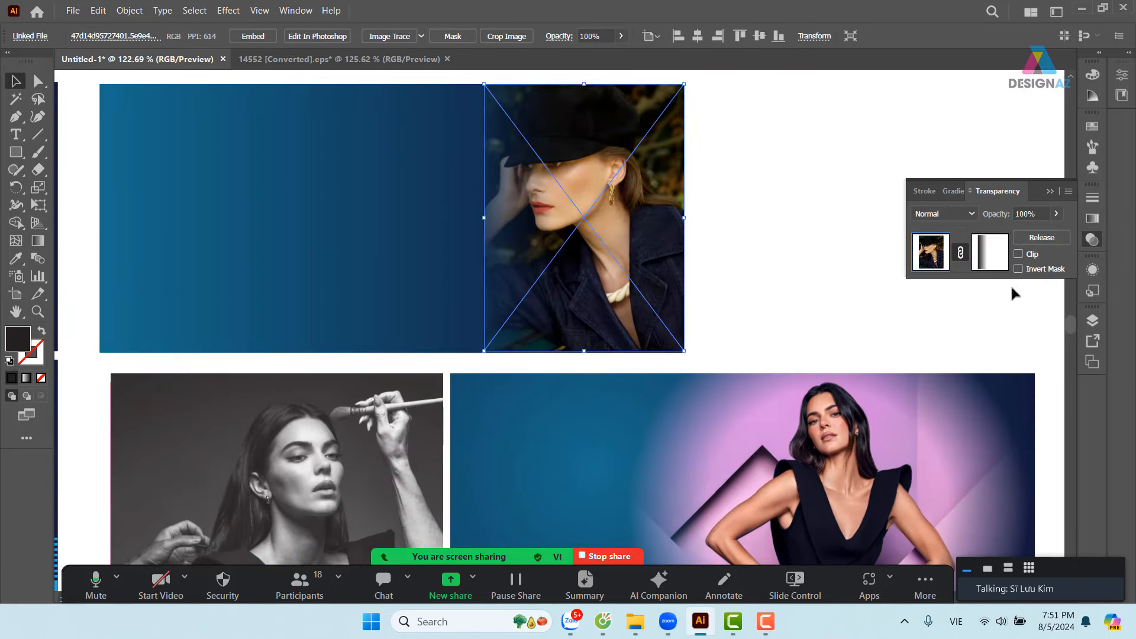
pyautogui.click(998, 264)
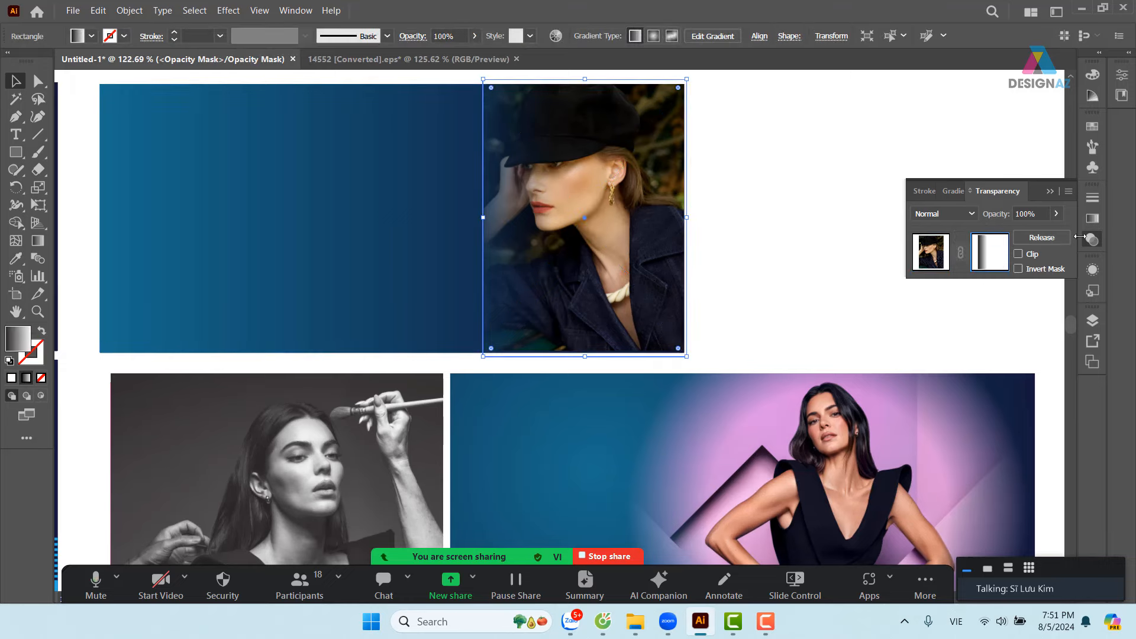
pyautogui.click(1093, 219)
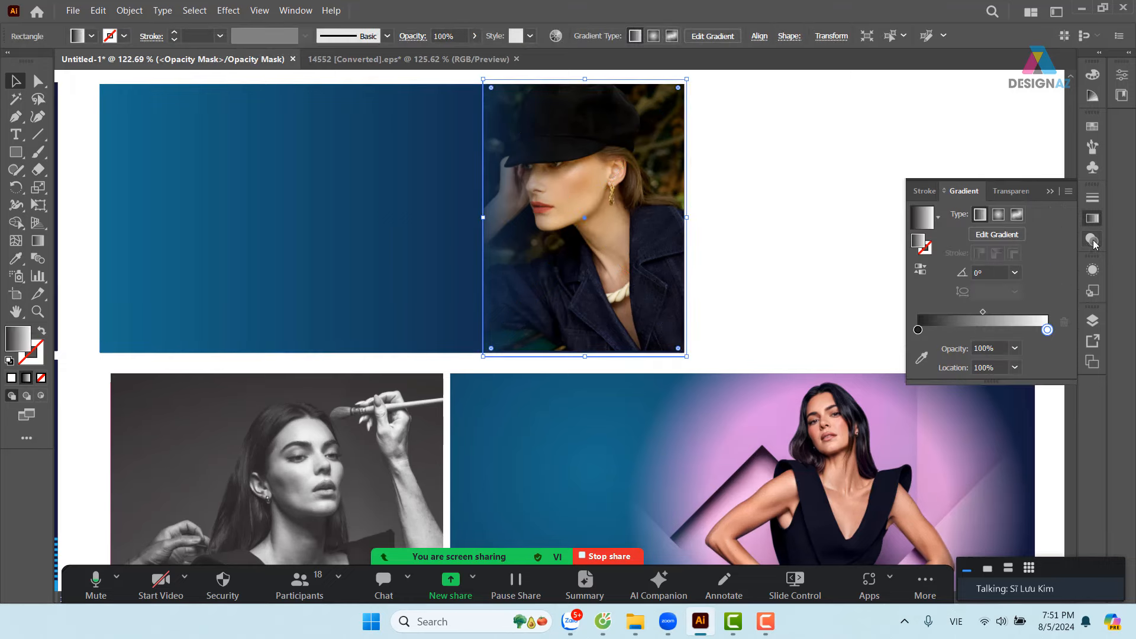
pyautogui.doubleClick(918, 329)
pyautogui.moveTo(977, 388); pyautogui.dragTo(1004, 425)
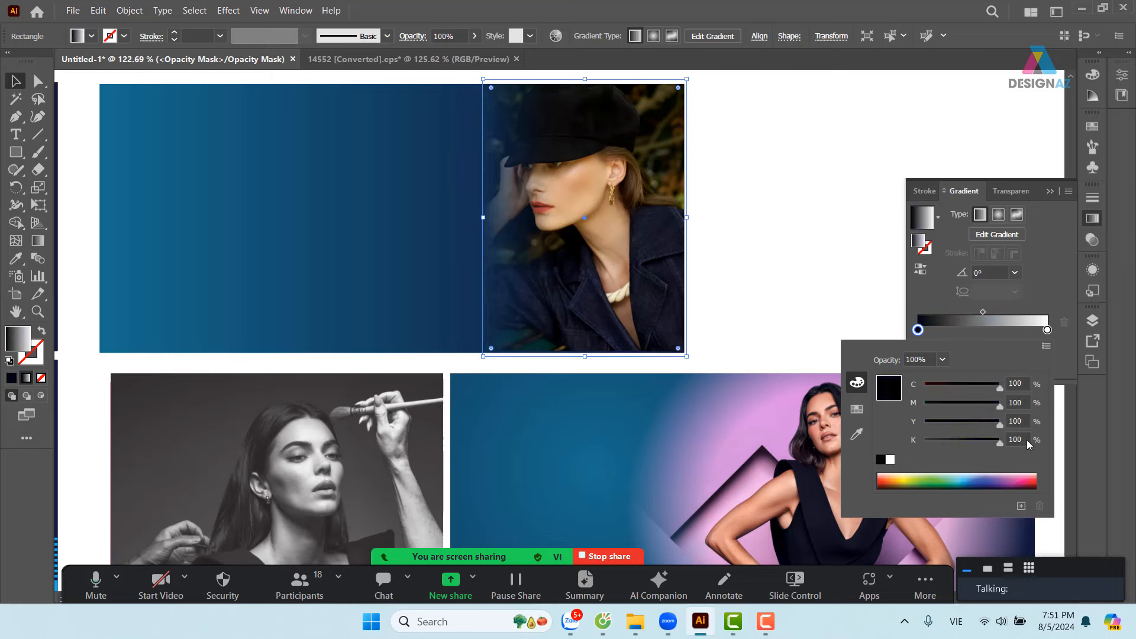
pyautogui.click(770, 267)
pyautogui.click(763, 251)
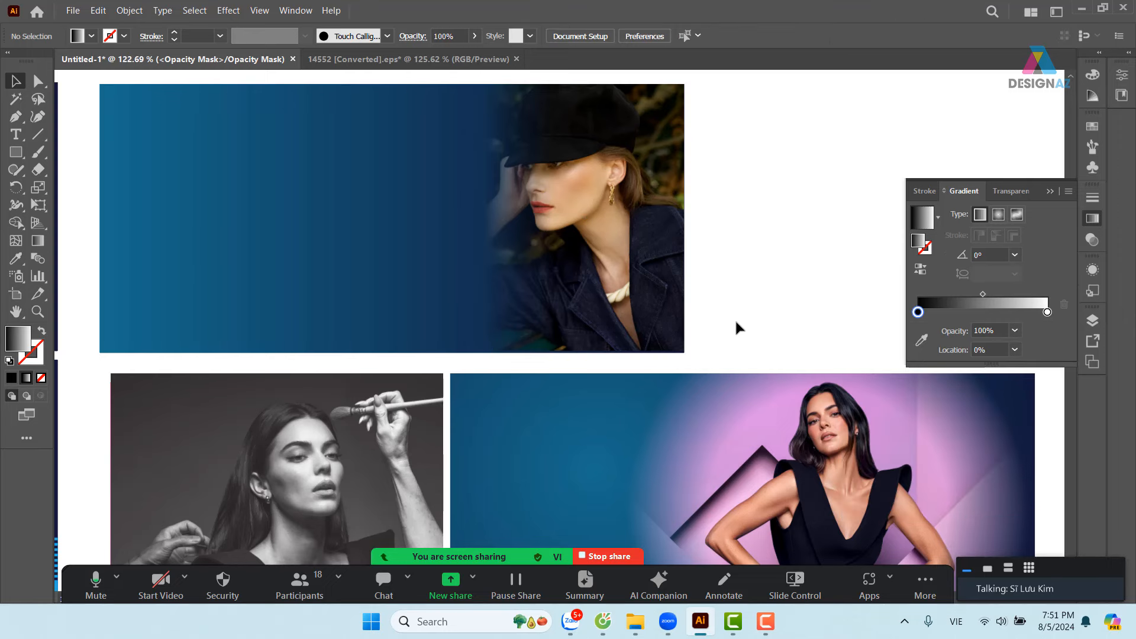
# - Review the blended banners and leave opacity mask editing for the main artwork
pyautogui.moveTo(734, 319); pyautogui.dragTo(648, 160)
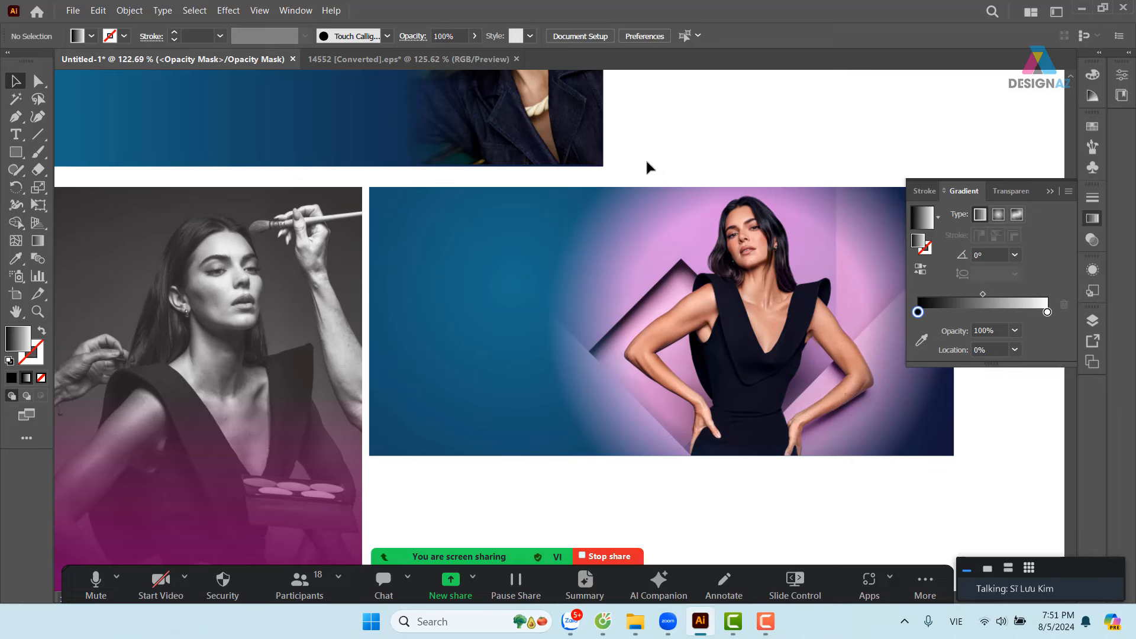
pyautogui.hotkey('ctrl', '-')
pyautogui.hotkey('ctrl', '-')
pyautogui.hotkey('ctrl', '-')
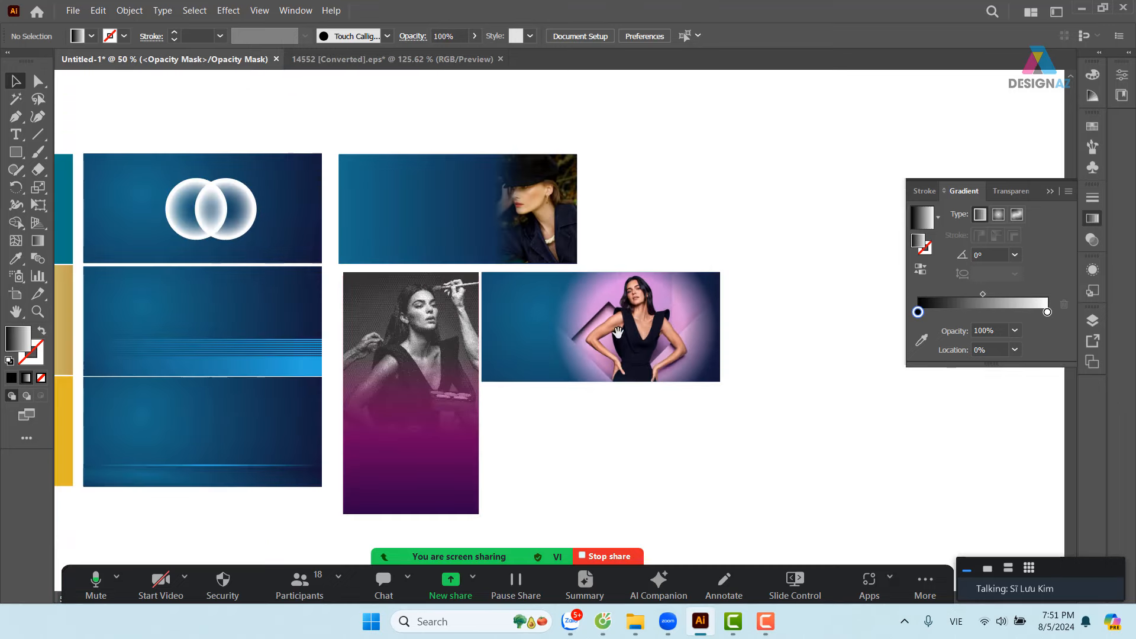
pyautogui.moveTo(617, 333); pyautogui.dragTo(590, 226)
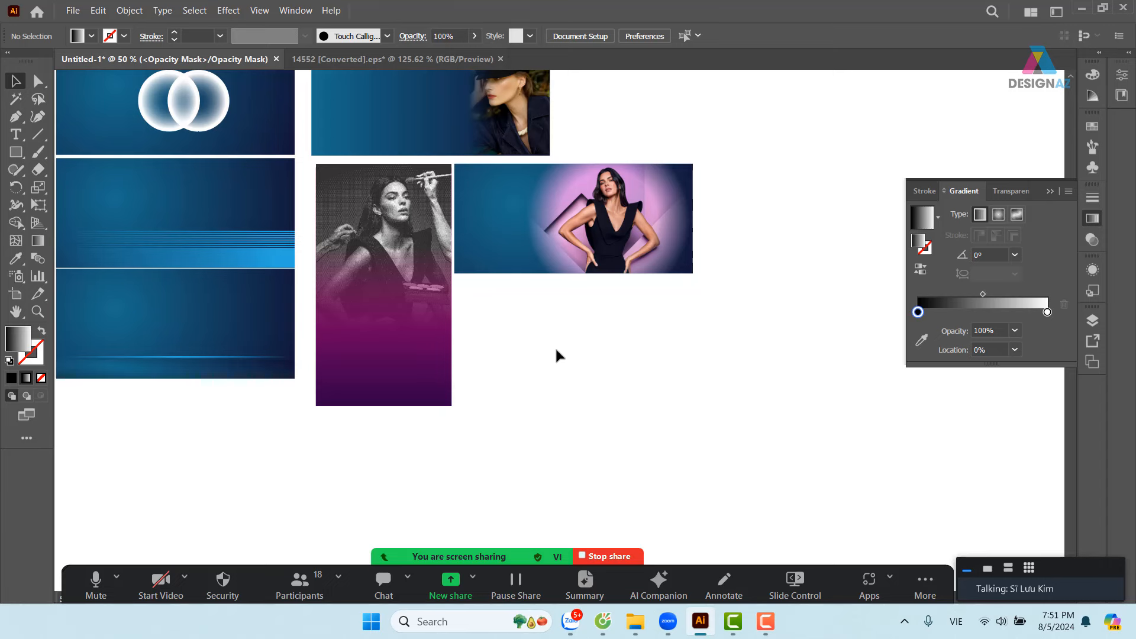
pyautogui.hscroll(-10, 370, 176)
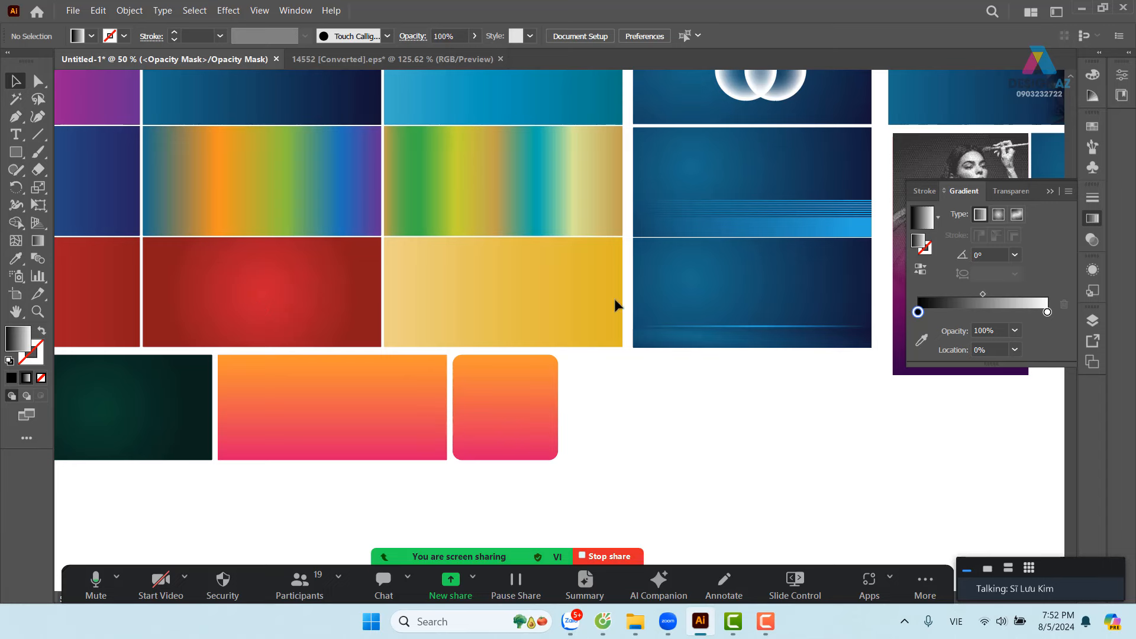
pyautogui.click(1093, 240)
pyautogui.click(938, 247)
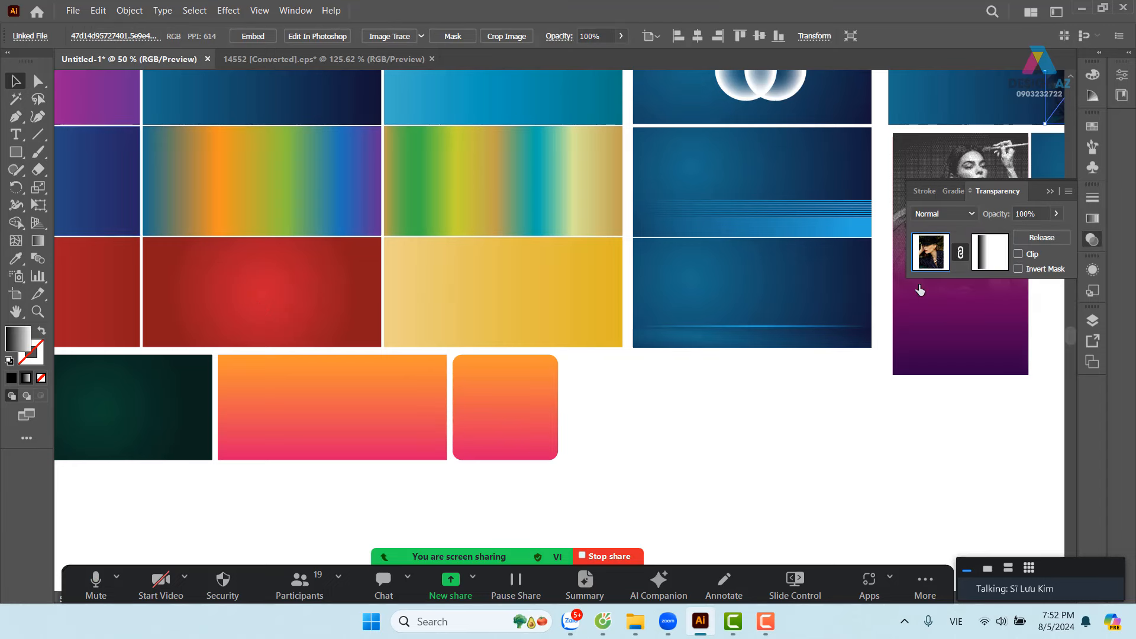
# - Duplicate the red radial-gradient rectangle below the pink-background banner and stretch its height to end level with the purple banner's lower edge
pyautogui.moveTo(256, 297); pyautogui.dragTo(875, 424)
pyautogui.hscroll(10, 703, 457)
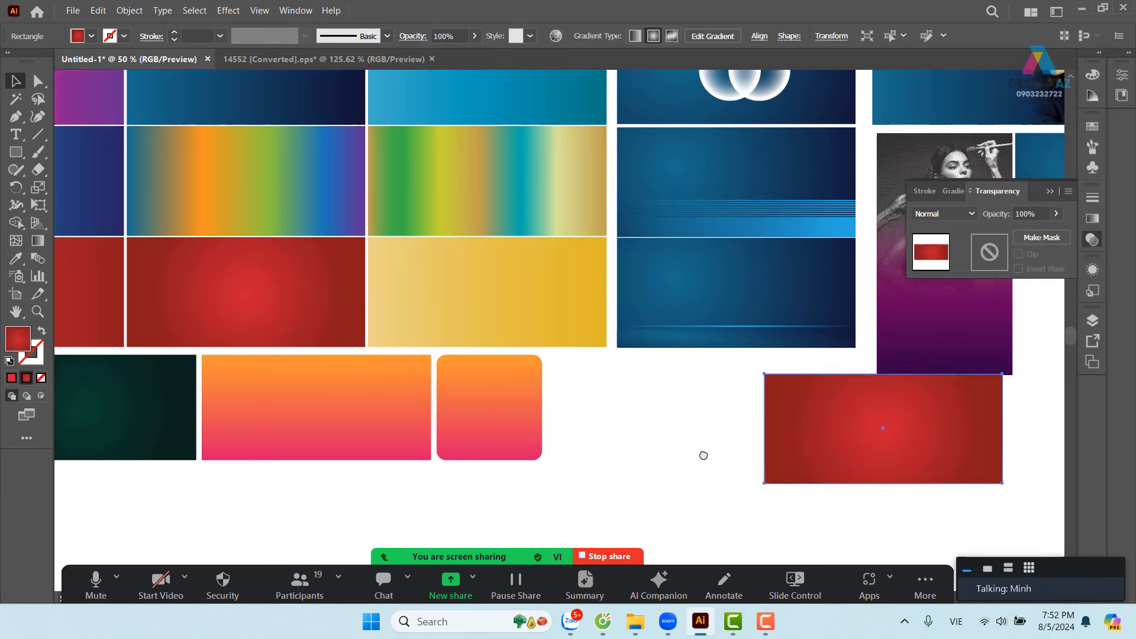
pyautogui.moveTo(397, 472); pyautogui.dragTo(636, 379)
pyautogui.click(796, 346)
pyautogui.press('z')
pyautogui.moveTo(723, 261); pyautogui.dragTo(742, 296)
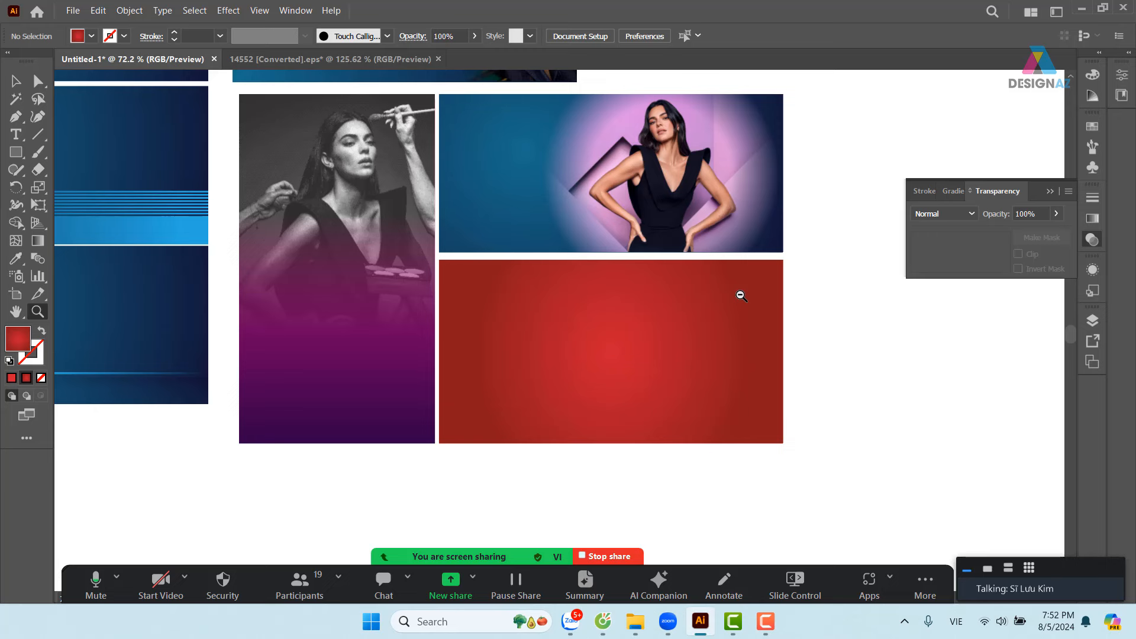
# - Start placing an image file and browse to the photo folders inside Downloads
pyautogui.click(74, 12)
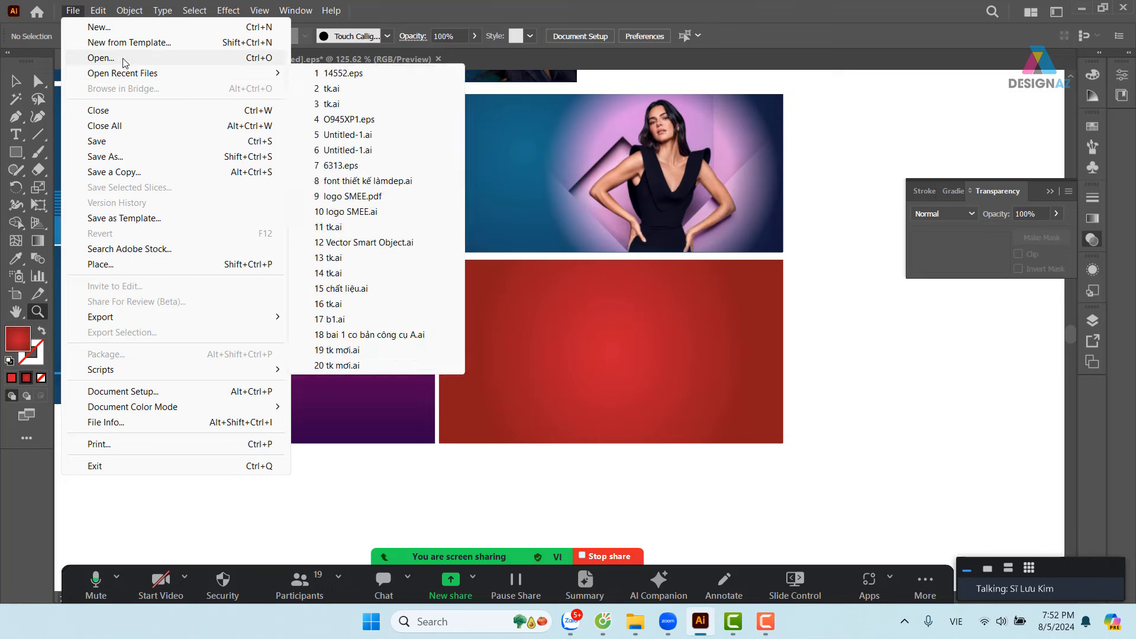
pyautogui.click(193, 266)
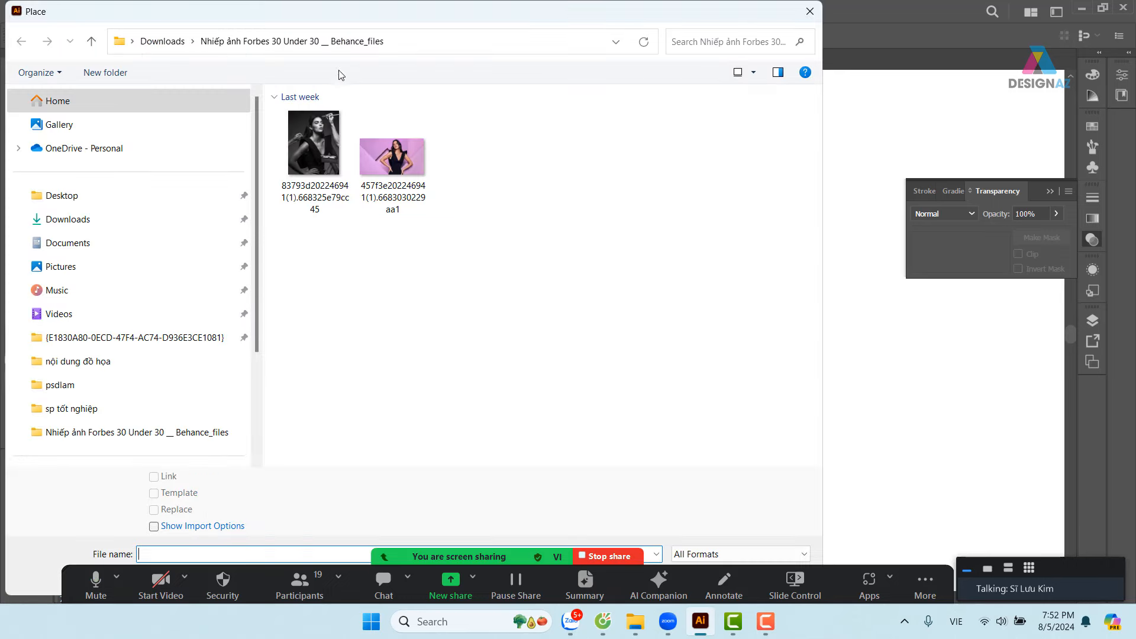
pyautogui.click(165, 43)
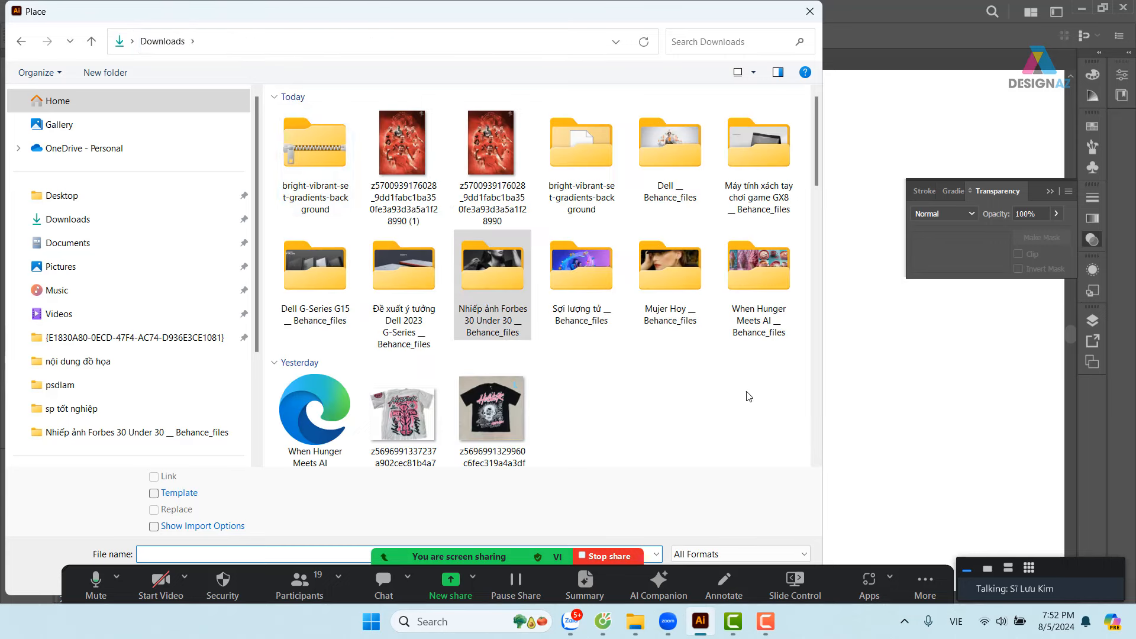
pyautogui.scroll(-10, 654, 364)
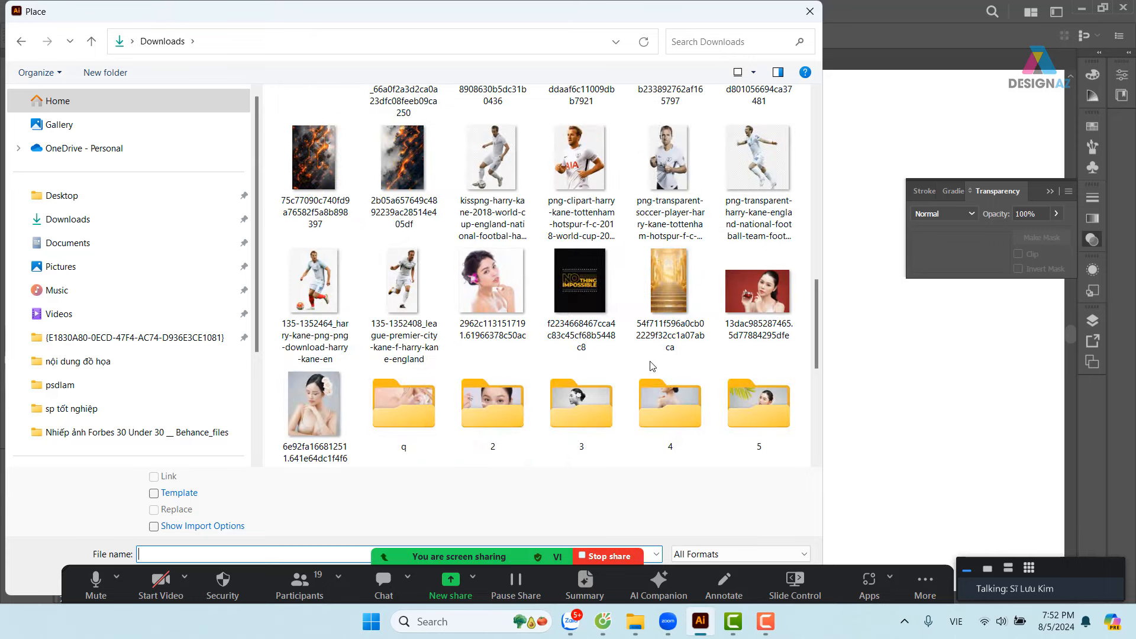
pyautogui.scroll(-3, 652, 366)
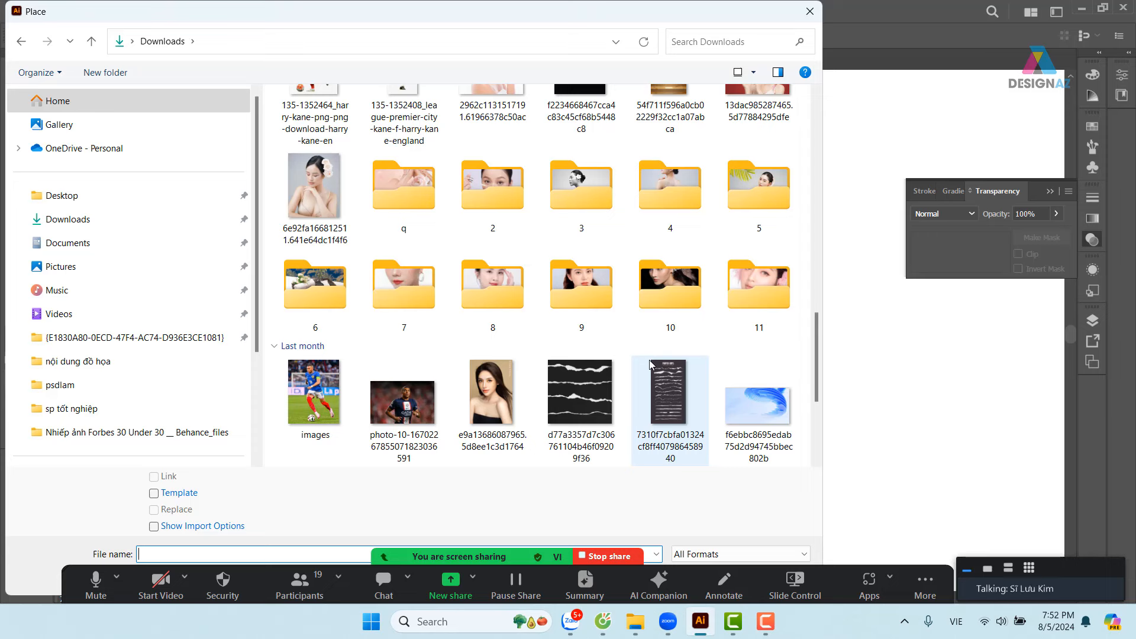
# - Look through the photos in Downloads folders 11 and 4, showing folder 11 as medium icons
pyautogui.click(752, 311)
pyautogui.doubleClick(759, 292)
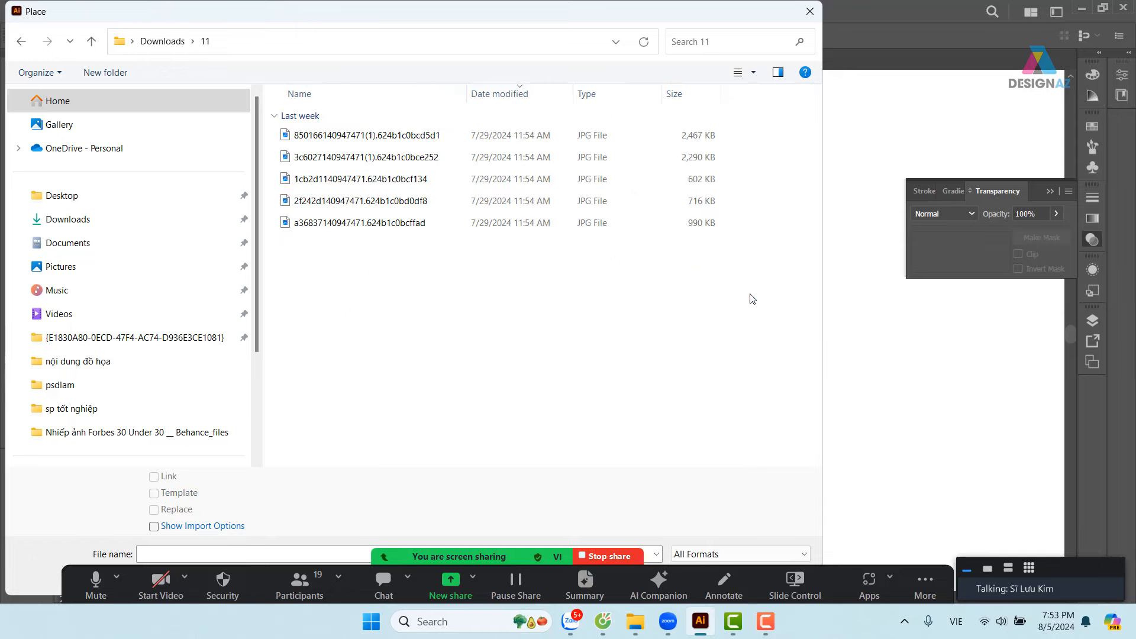
pyautogui.click(755, 73)
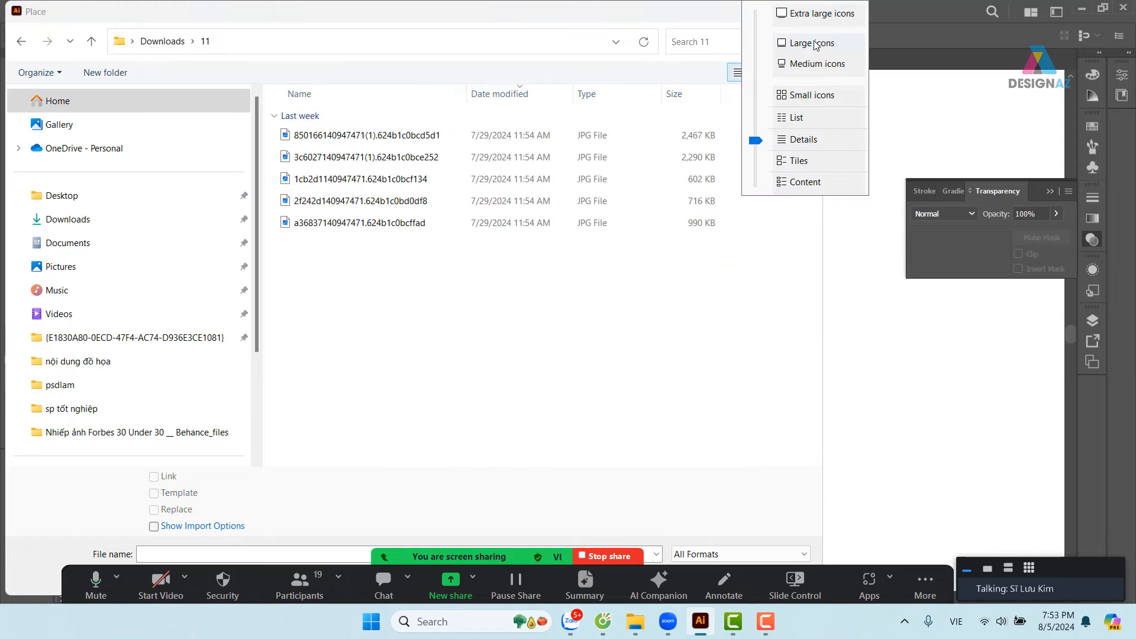
pyautogui.click(811, 62)
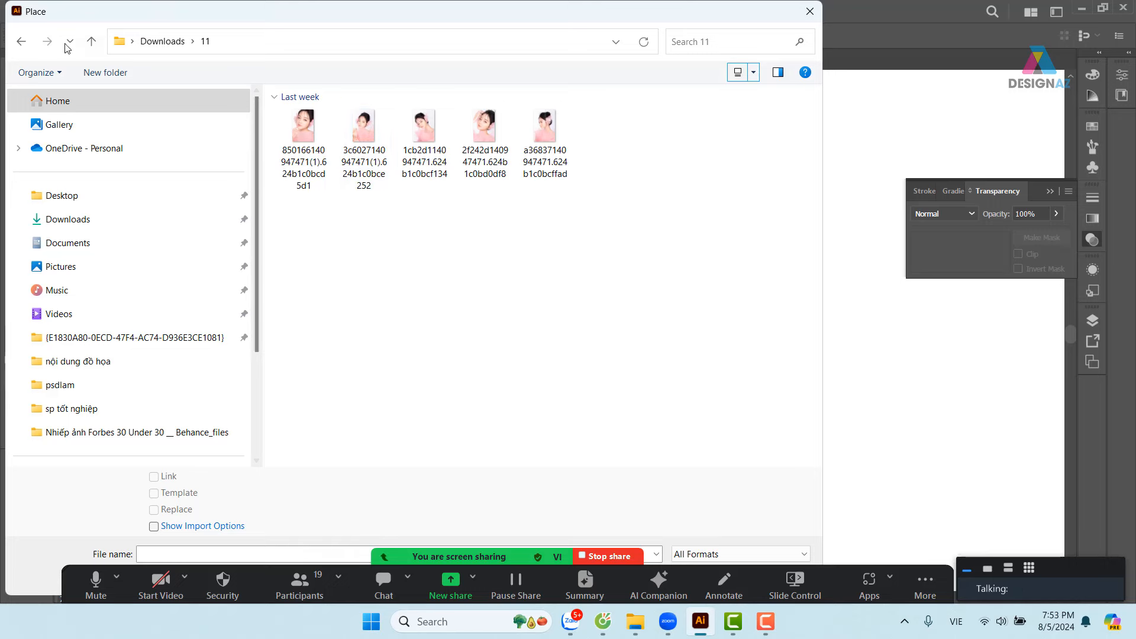
pyautogui.click(22, 40)
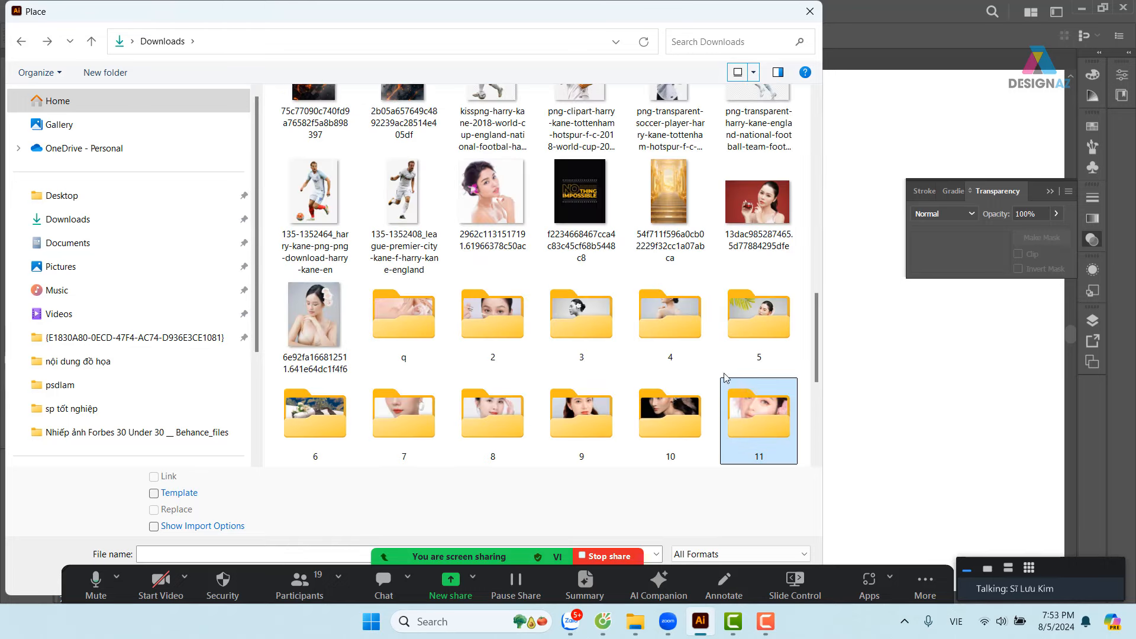
pyautogui.doubleClick(675, 319)
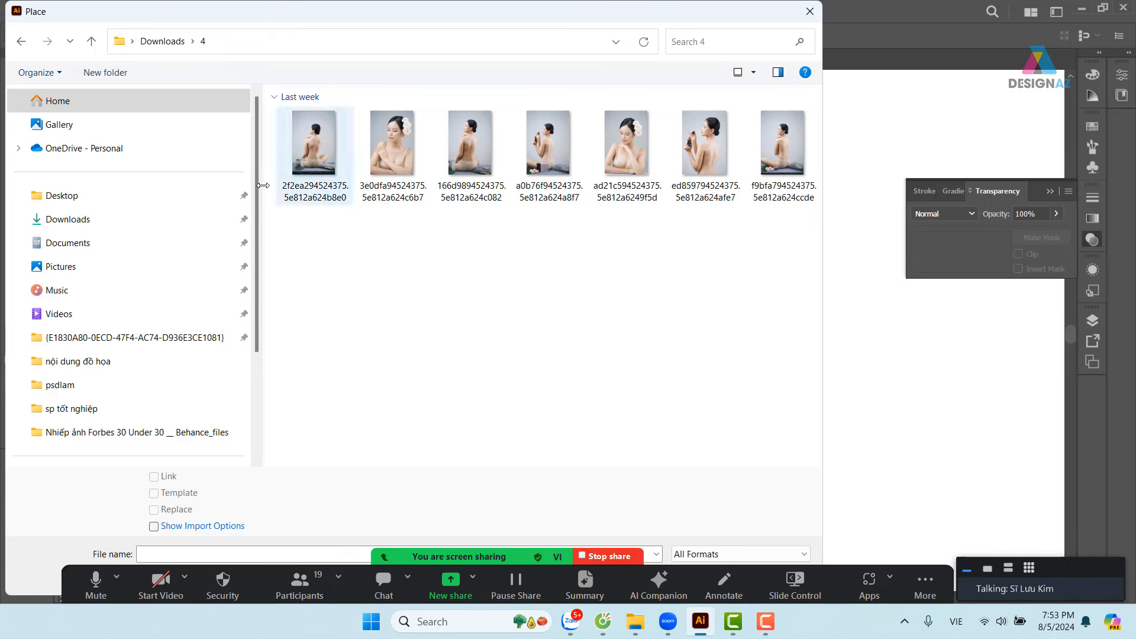
pyautogui.click(22, 41)
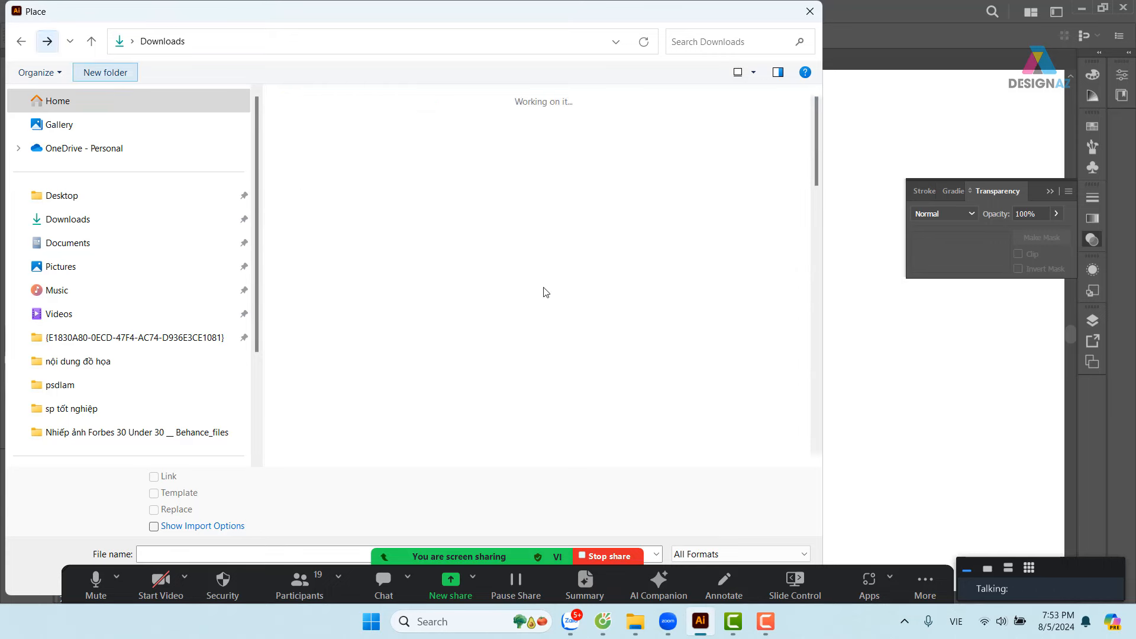
# - Place the linked photo 7aae9b97080763.5ebce48b62a45 from the folder người mẫu trang sức over the red rectangle, matching its height from the upper-left corner
pyautogui.scroll(-4, 688, 411)
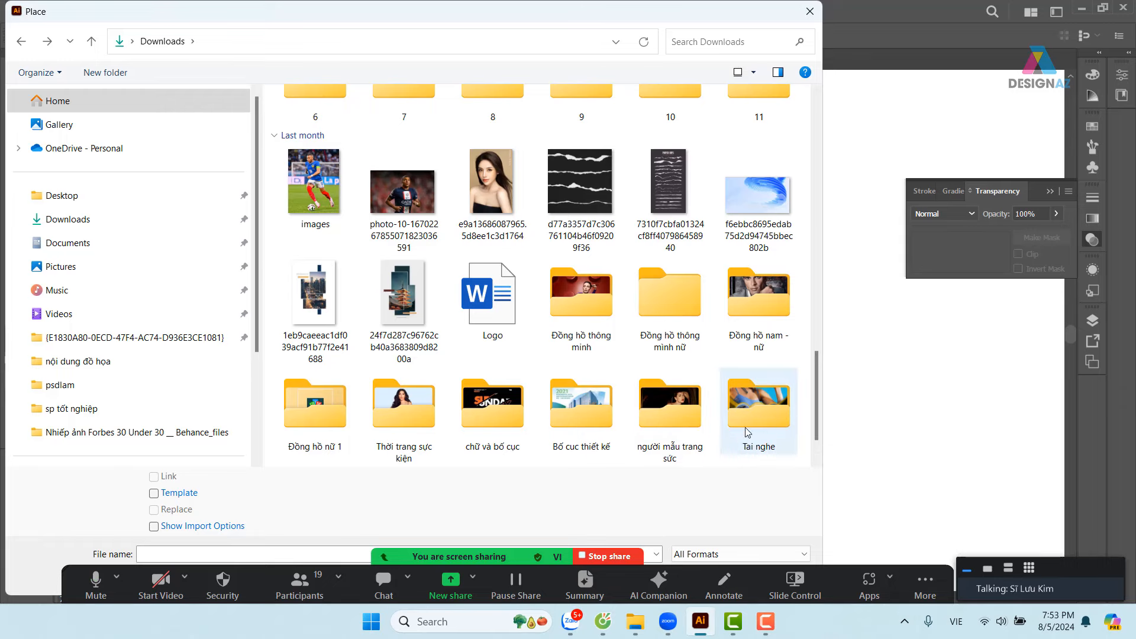
pyautogui.doubleClick(688, 408)
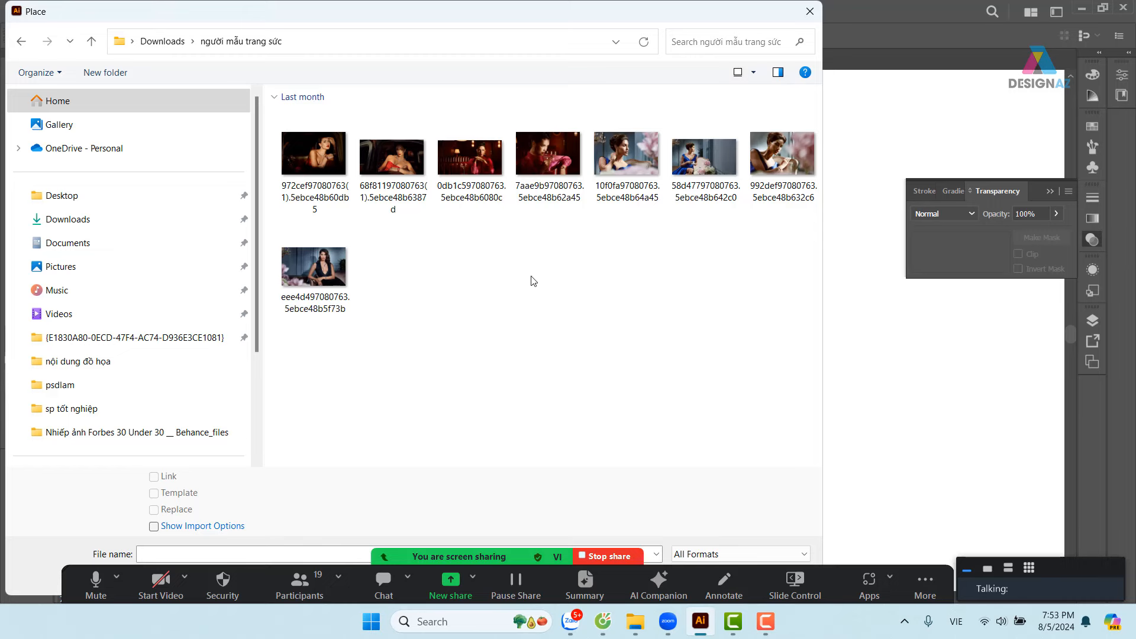
pyautogui.click(561, 153)
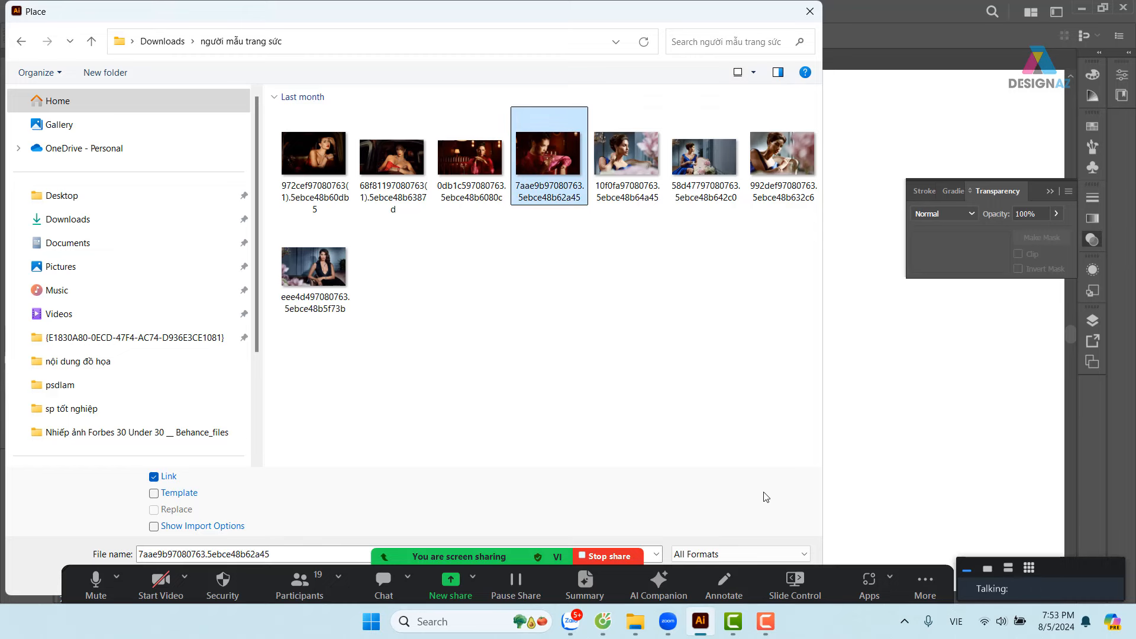
pyautogui.press('Return')
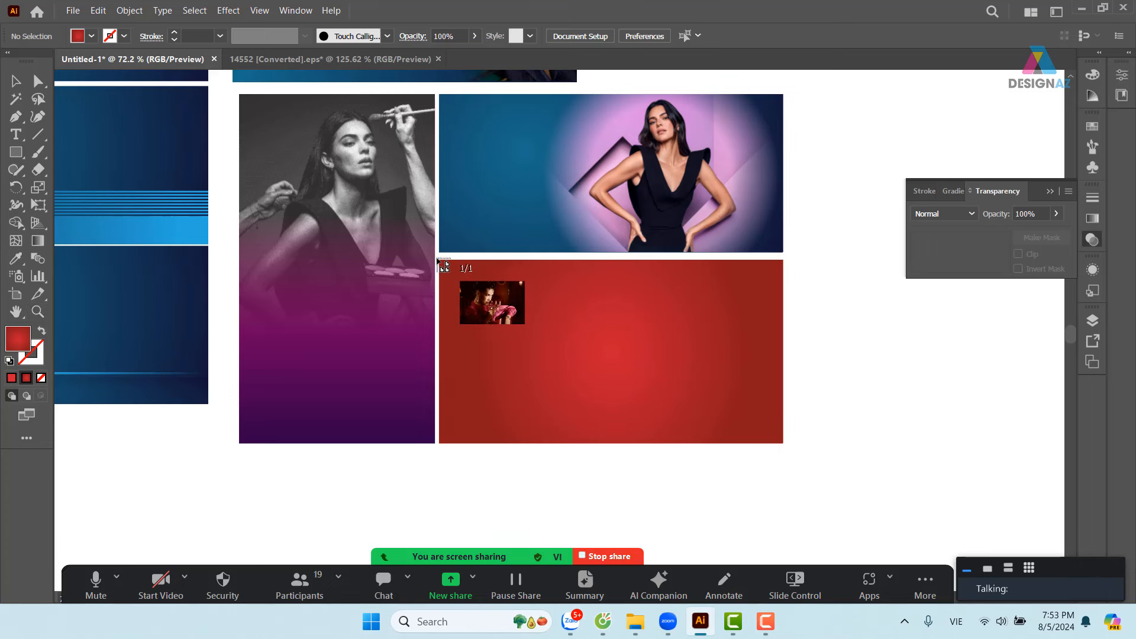
pyautogui.moveTo(439, 261)
pyautogui.mouseDown()
pyautogui.moveTo(638, 458)
pyautogui.moveTo(714, 456)
pyautogui.mouseUp()
# - Create an opacity mask on the placed photo of the woman with the cocktail glass and turn off Clip
pyautogui.press('z')
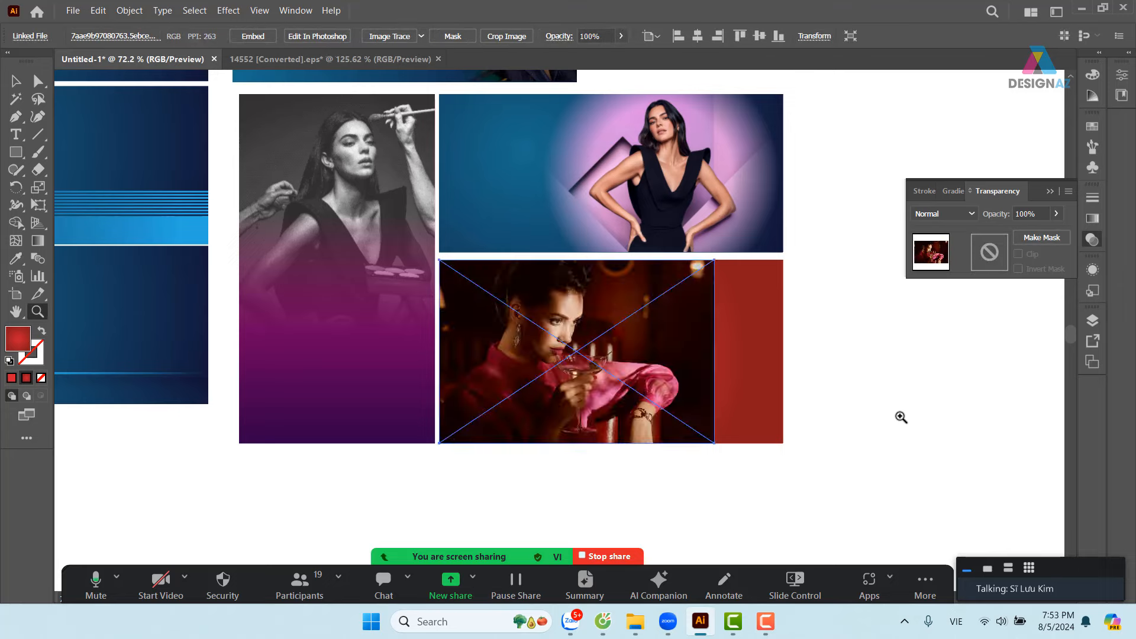
pyautogui.click(899, 417)
pyautogui.moveTo(253, 274); pyautogui.dragTo(582, 319)
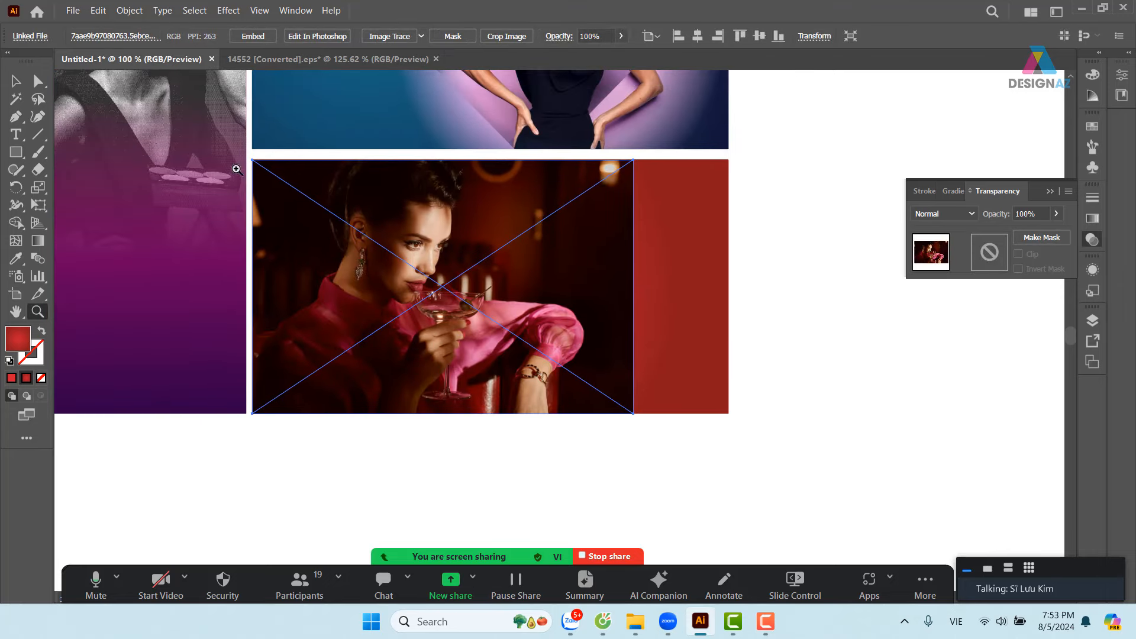
pyautogui.press('v')
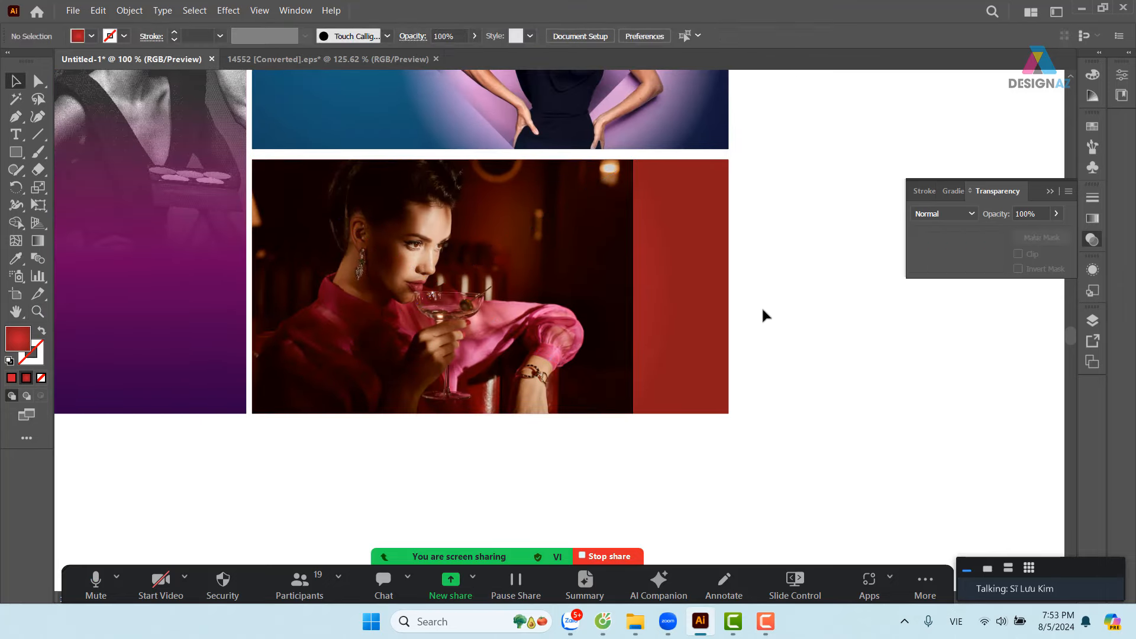
pyautogui.hscroll(-3, 763, 314)
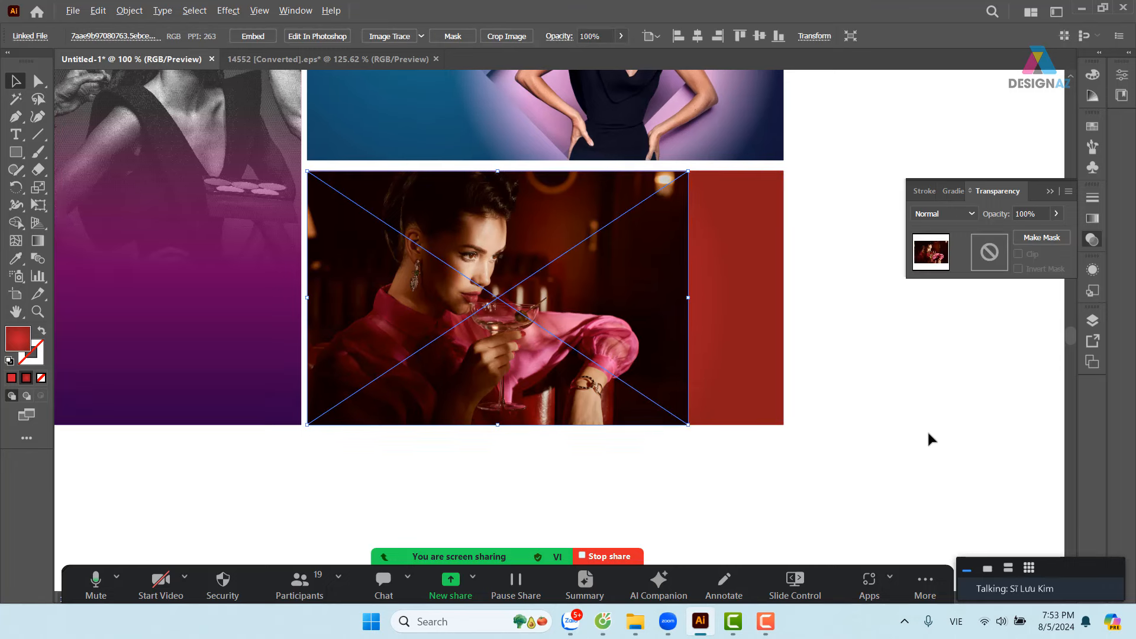
pyautogui.moveTo(842, 398); pyautogui.dragTo(785, 468)
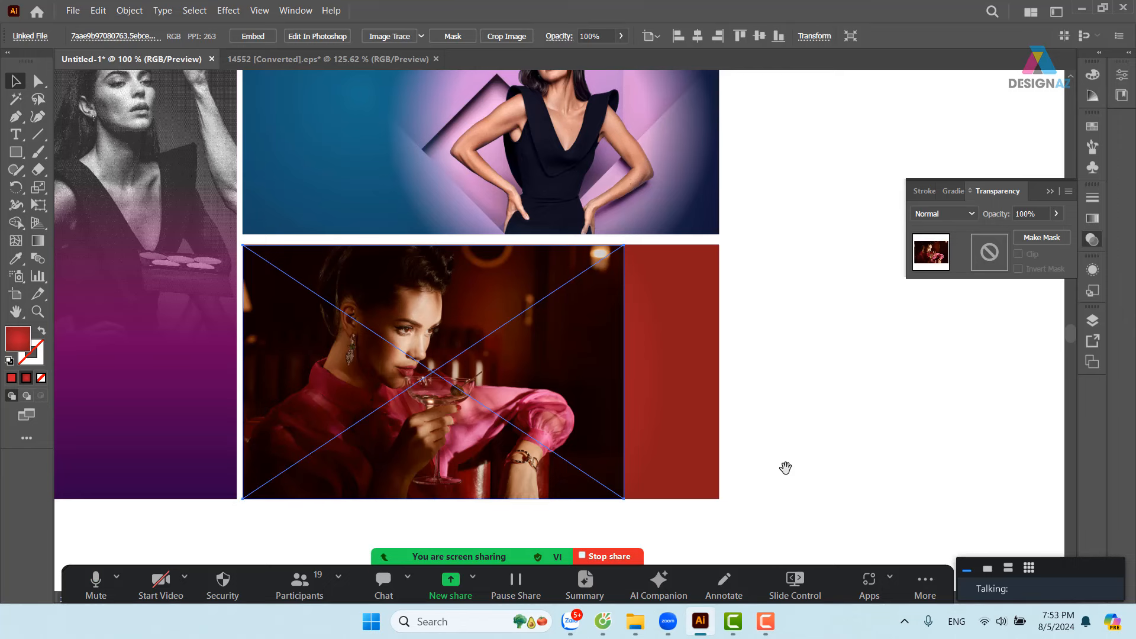
pyautogui.hotkey('ctrl', '=')
pyautogui.moveTo(786, 468); pyautogui.dragTo(679, 457)
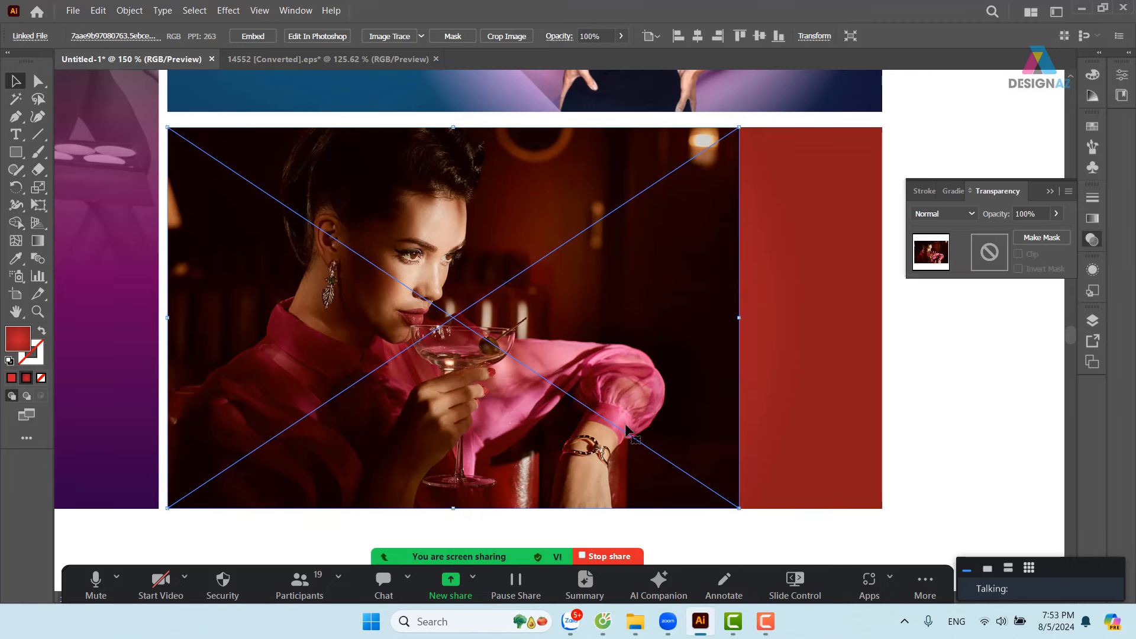
pyautogui.click(888, 354)
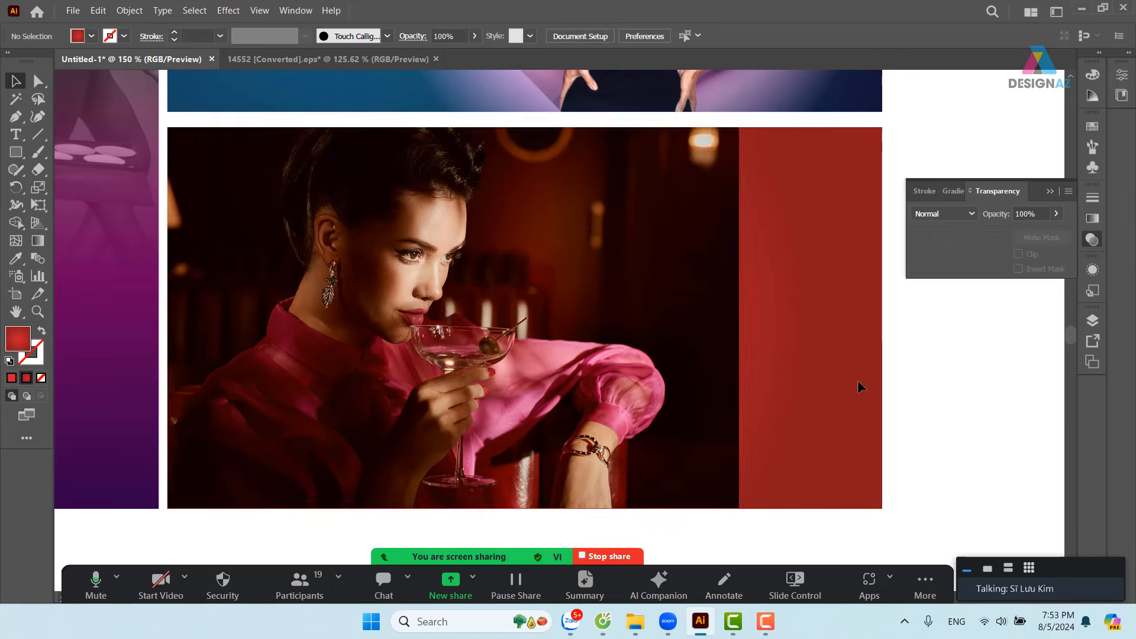
pyautogui.click(646, 360)
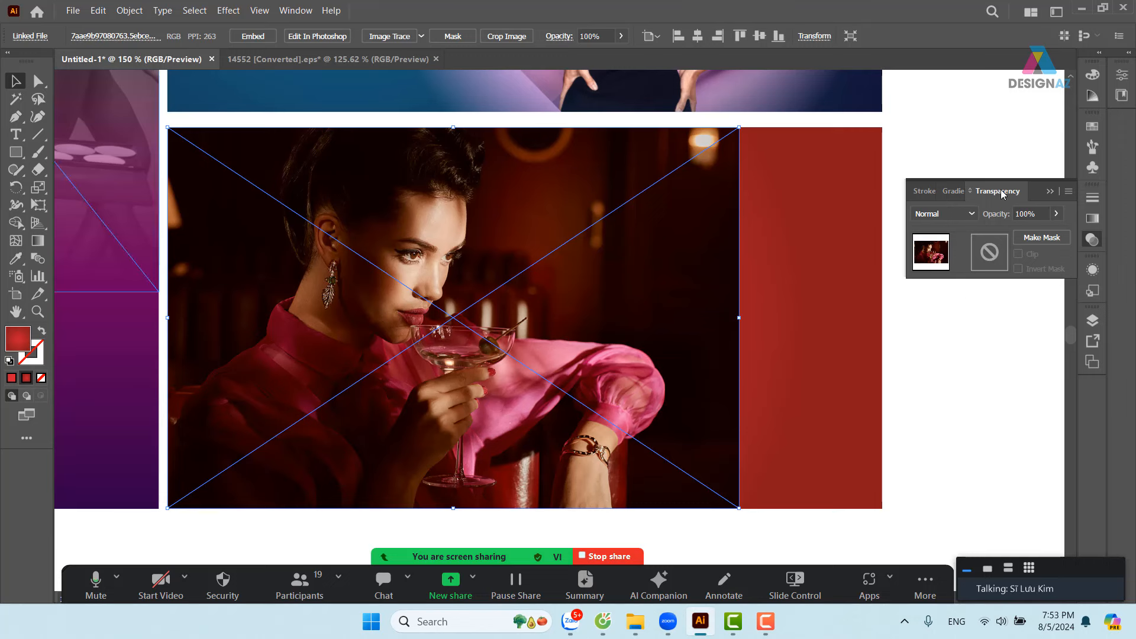
pyautogui.click(988, 257)
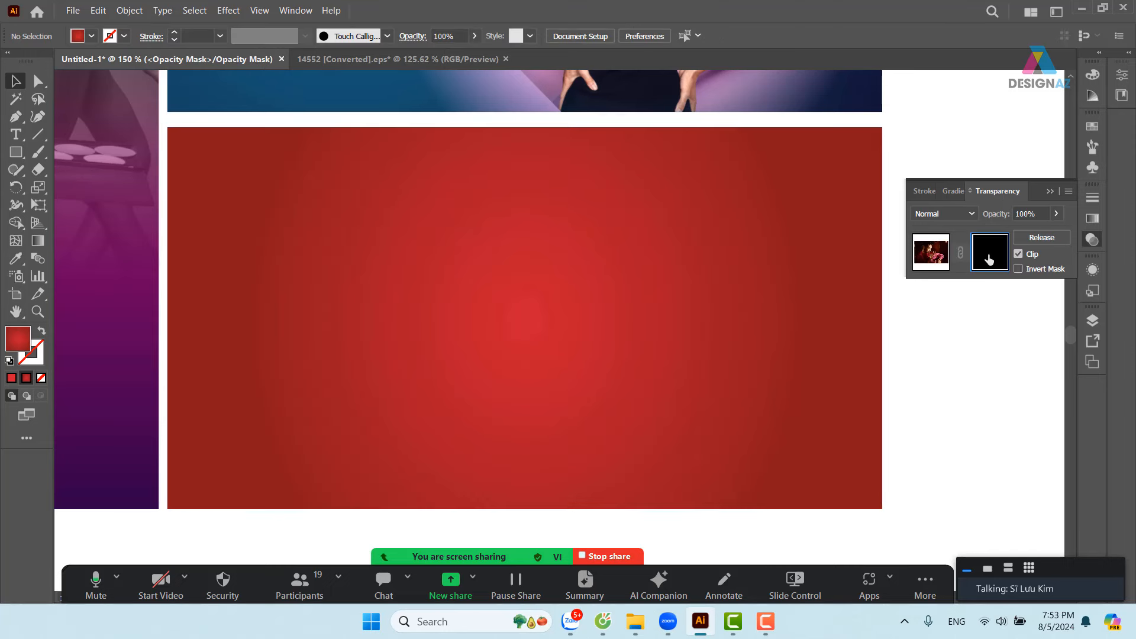
pyautogui.click(1019, 255)
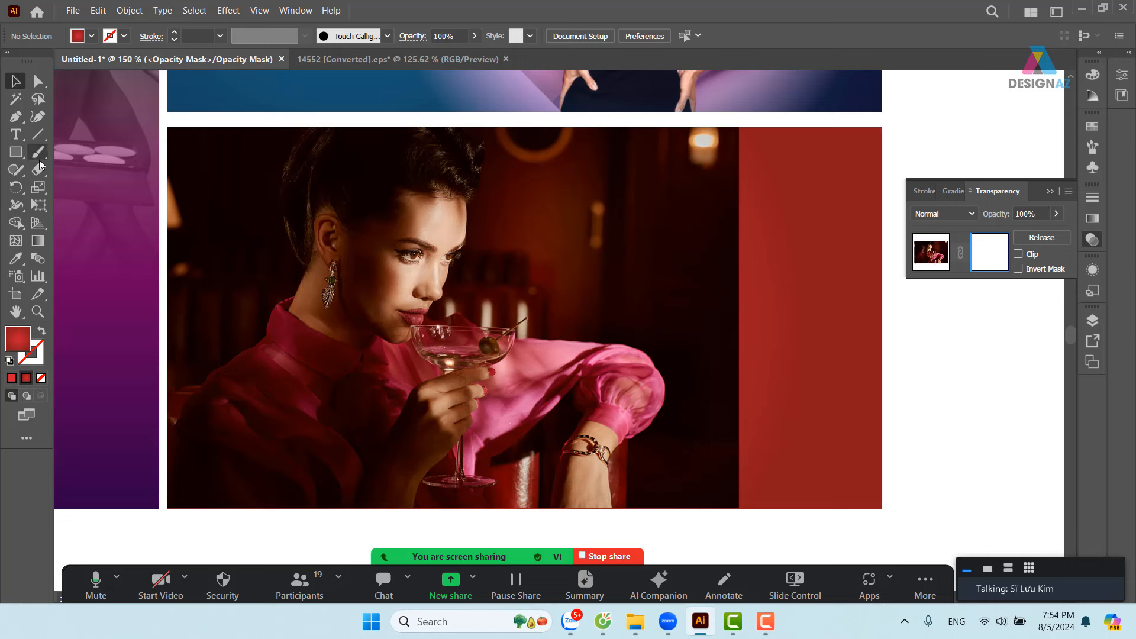
# - In the opacity mask, draw a rectangle covering the whole photo and fill it with the white-to-black linear gradient swatch
pyautogui.click(16, 152)
pyautogui.moveTo(166, 122); pyautogui.dragTo(745, 511)
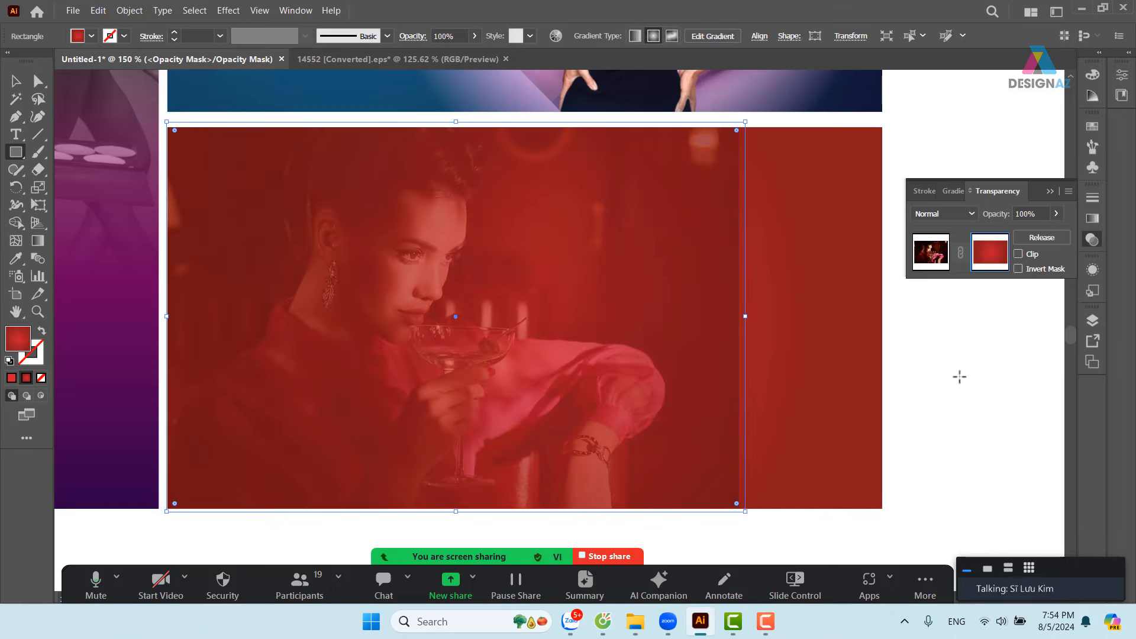
pyautogui.click(1093, 126)
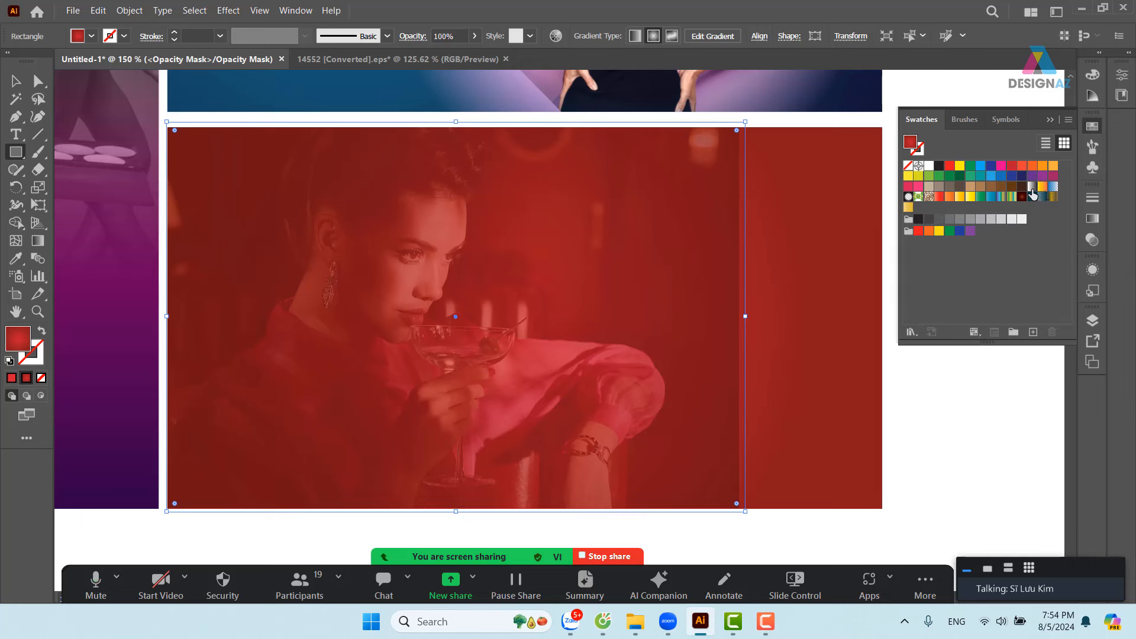
pyautogui.click(1033, 187)
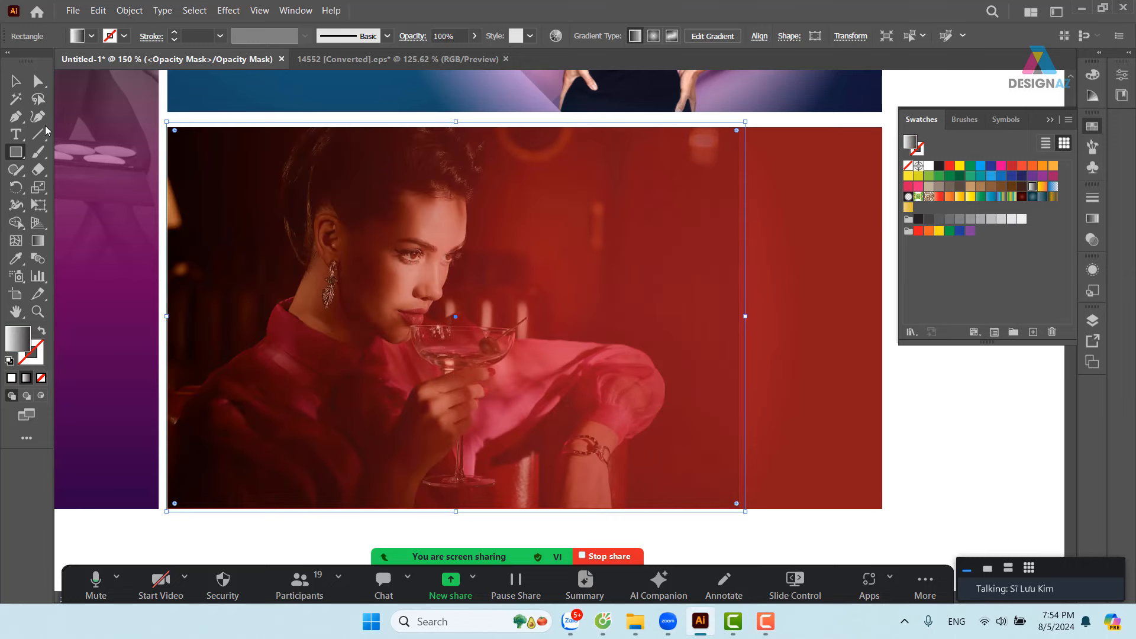
pyautogui.click(15, 81)
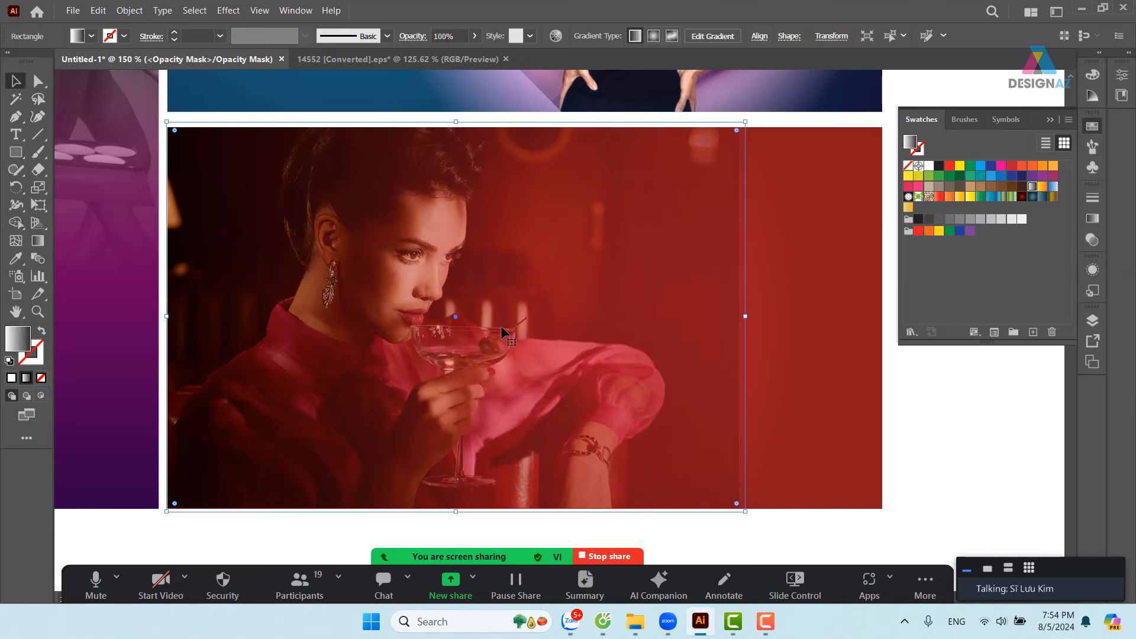
pyautogui.click(980, 452)
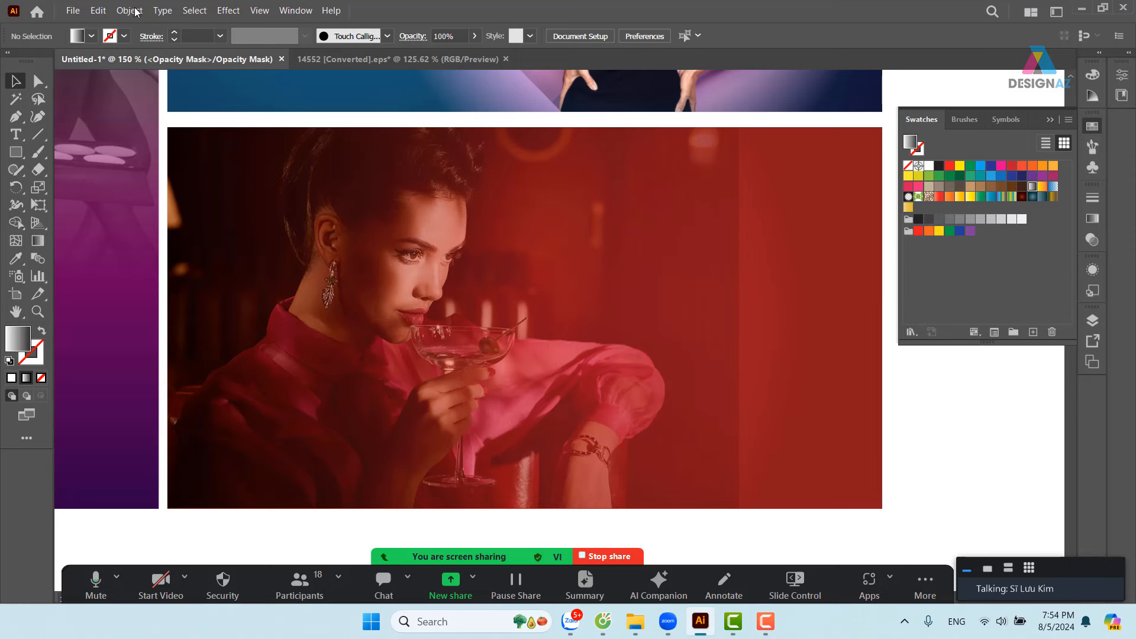
# - Switch the document color mode to CMYK and check how the masked photo blends into the red background
pyautogui.click(73, 10)
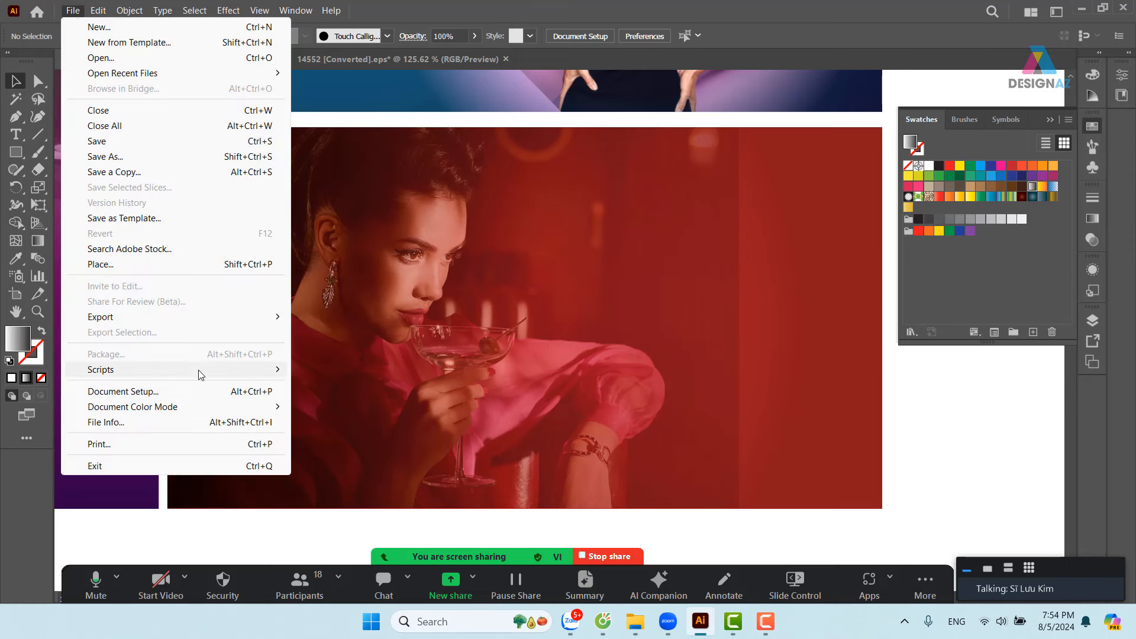
pyautogui.moveTo(199, 372)
pyautogui.moveTo(204, 407)
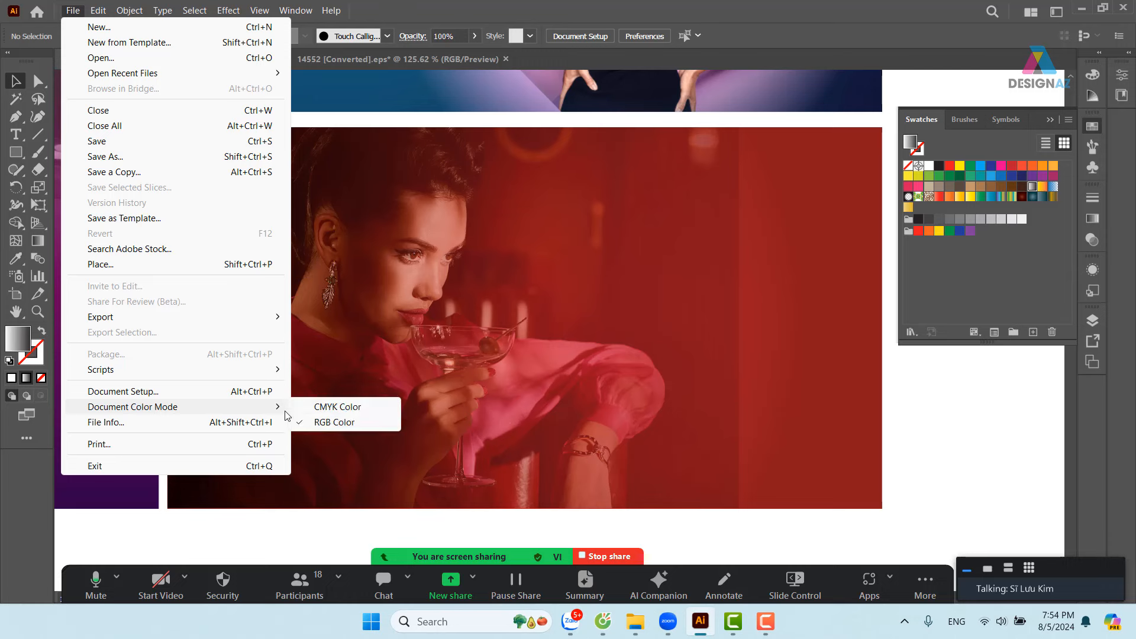
pyautogui.click(333, 422)
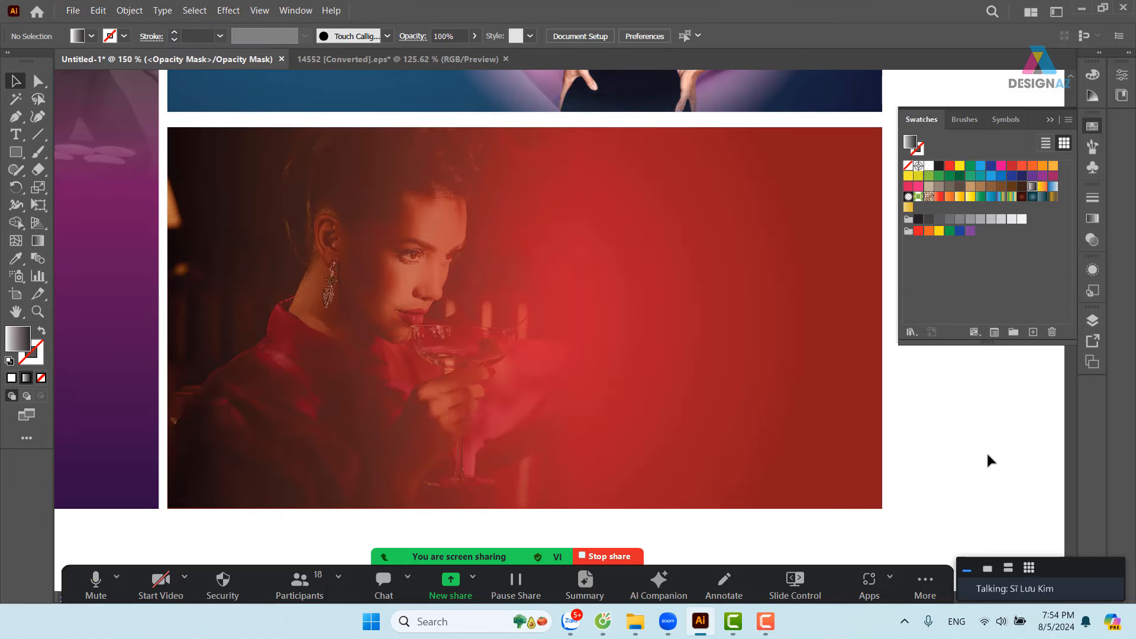
pyautogui.click(535, 386)
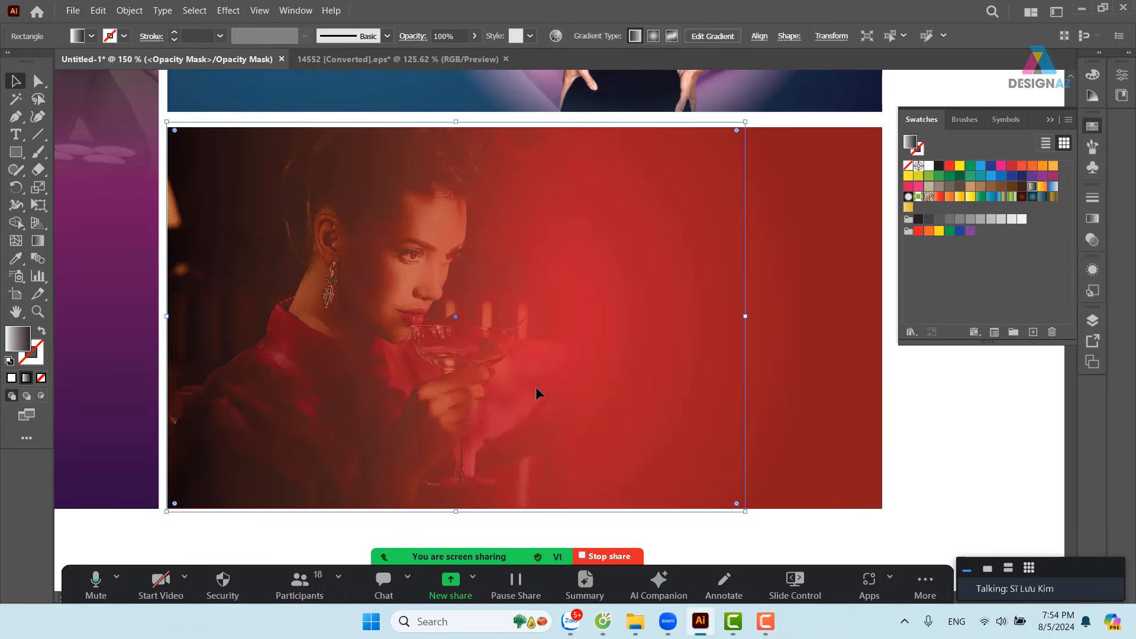
pyautogui.click(953, 453)
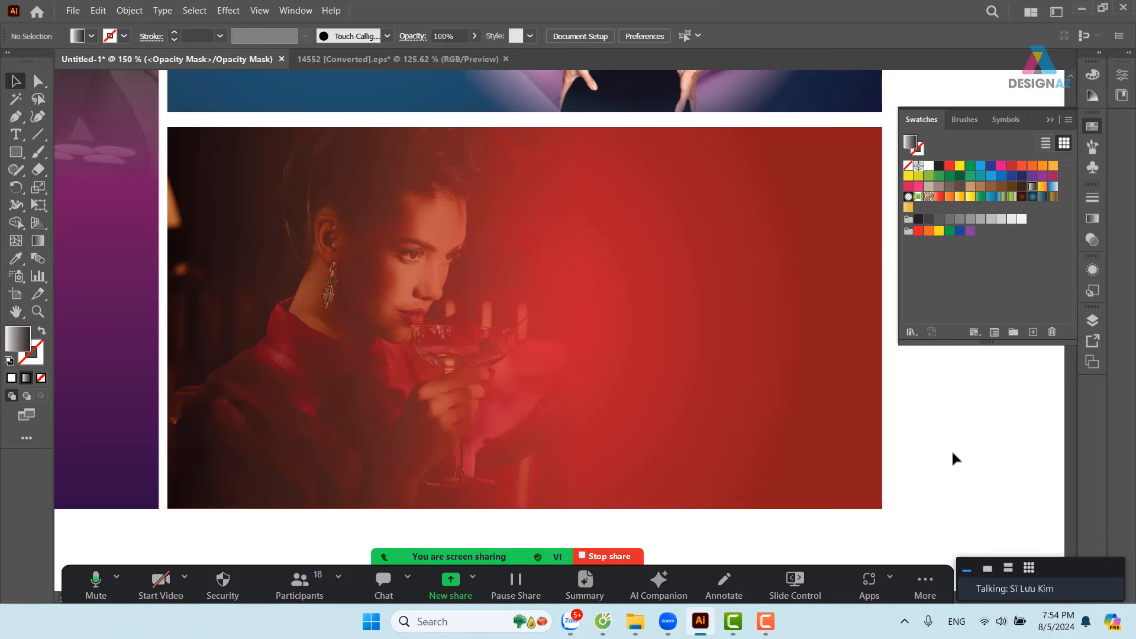
# - Select the rectangle in the opacity mask and redraw its linear white-to-black gradient horizontally from below the woman's earring to the photo's right edge
pyautogui.moveTo(779, 427); pyautogui.dragTo(582, 402)
pyautogui.click(475, 354)
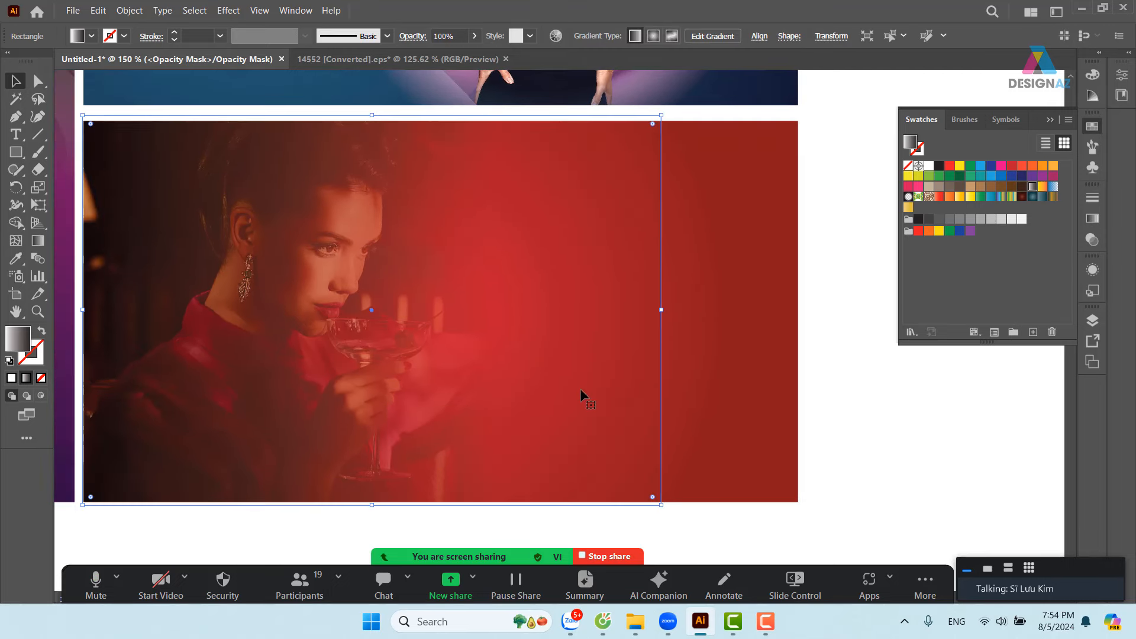
pyautogui.press('g')
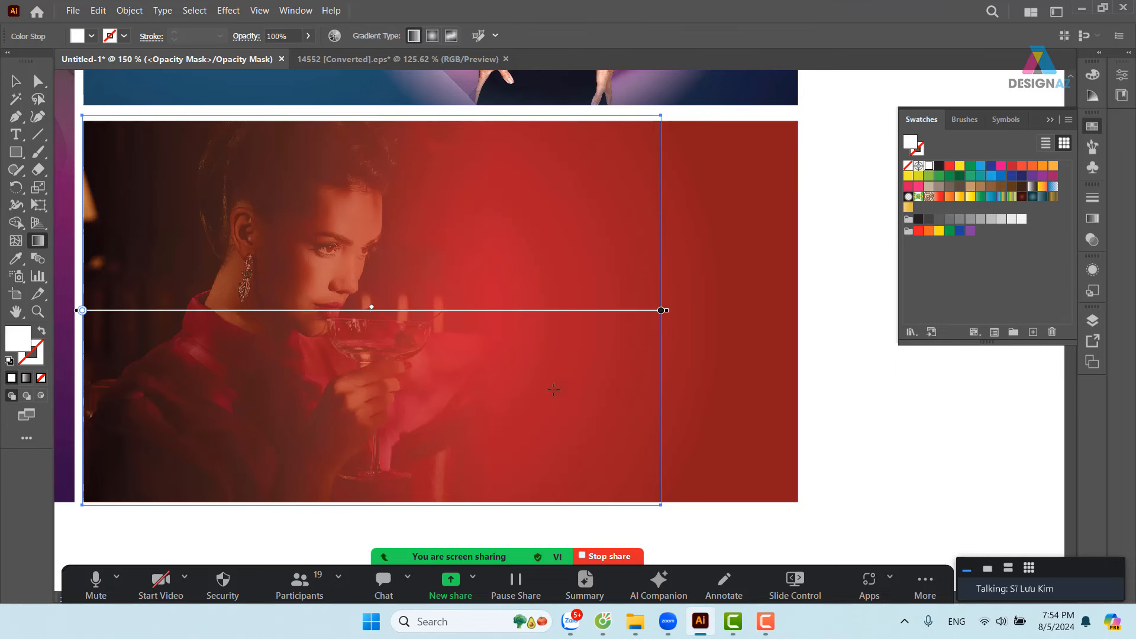
pyautogui.moveTo(335, 351); pyautogui.dragTo(596, 357)
pyautogui.hotkey('ctrl', 'z')
pyautogui.click(16, 81)
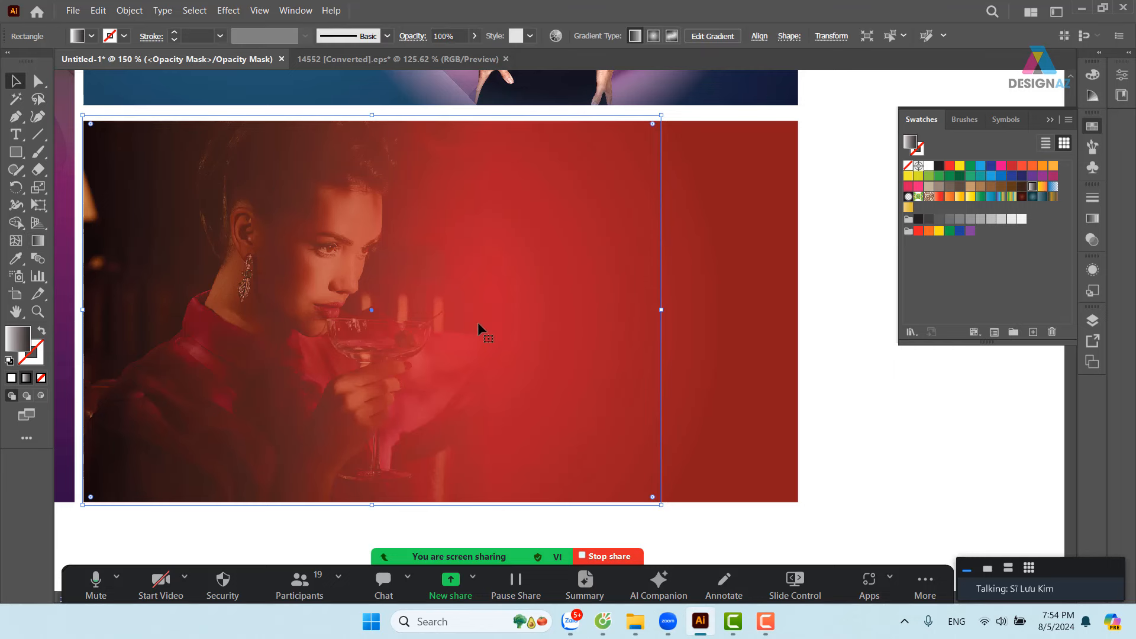
pyautogui.press('g')
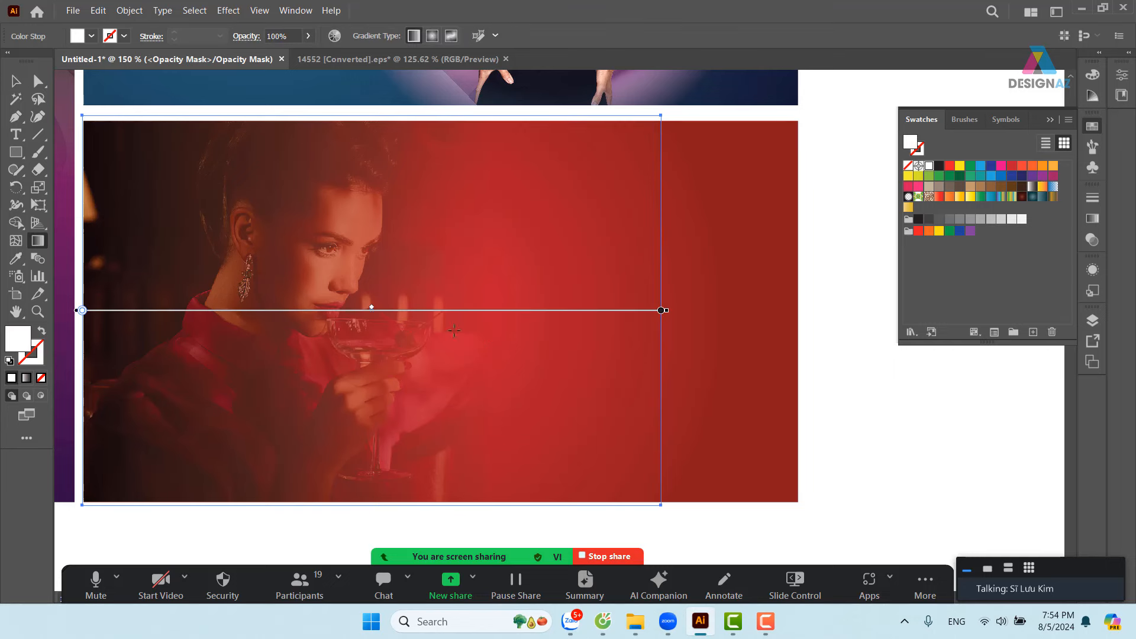
pyautogui.moveTo(382, 358); pyautogui.dragTo(634, 362)
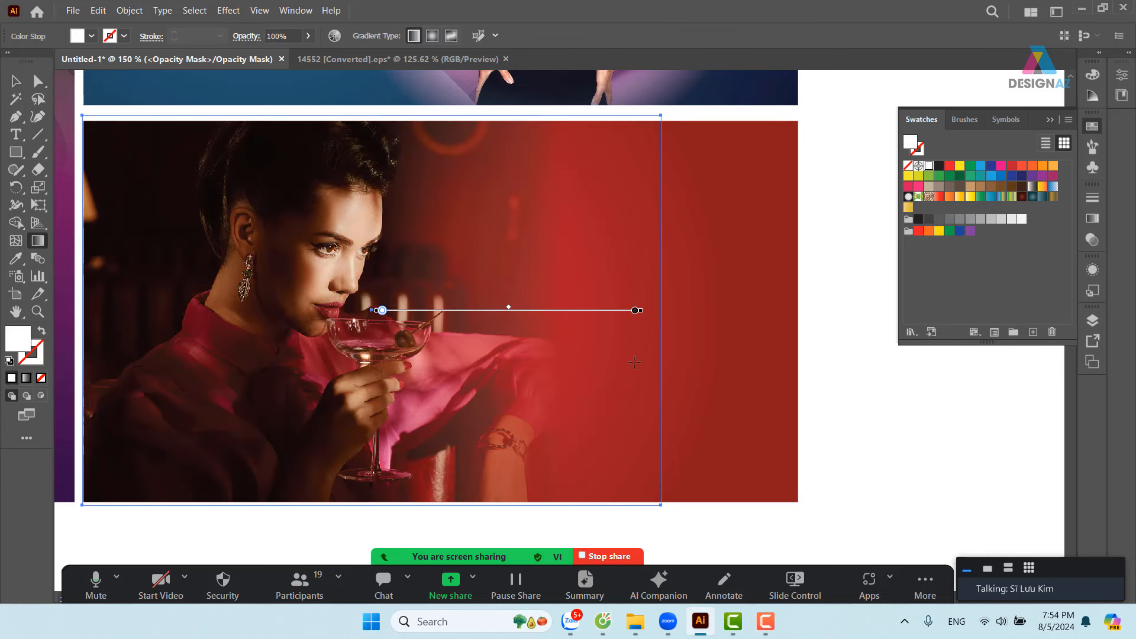
pyautogui.moveTo(241, 377); pyautogui.dragTo(661, 375)
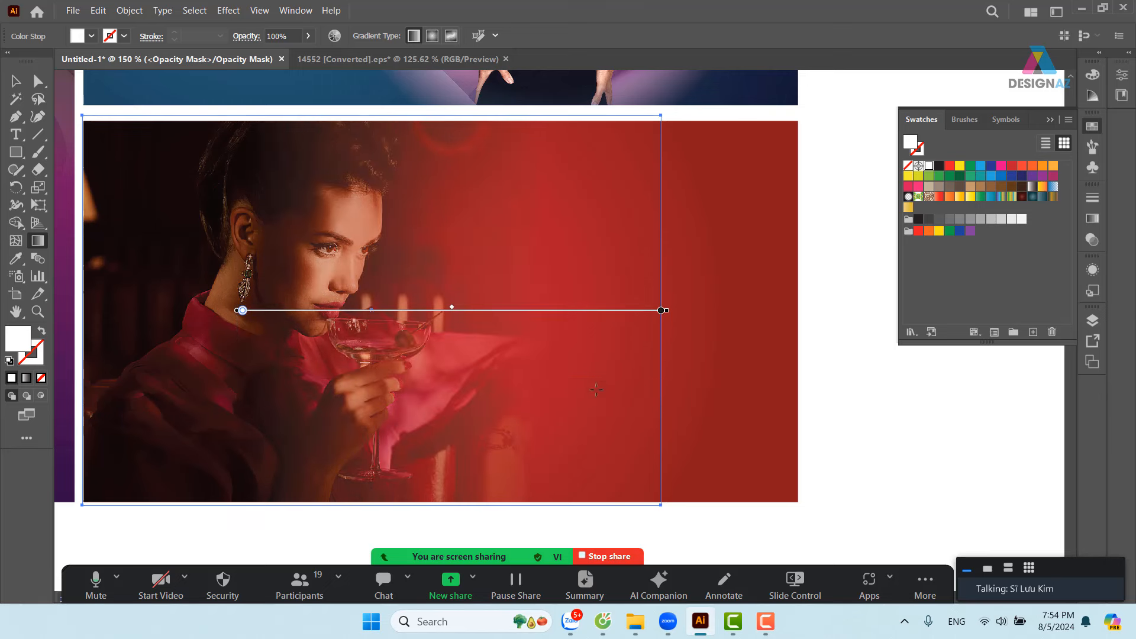
# - Change the mask rectangle's gradient to radial and set its midpoint location to about 79%
pyautogui.click(1092, 239)
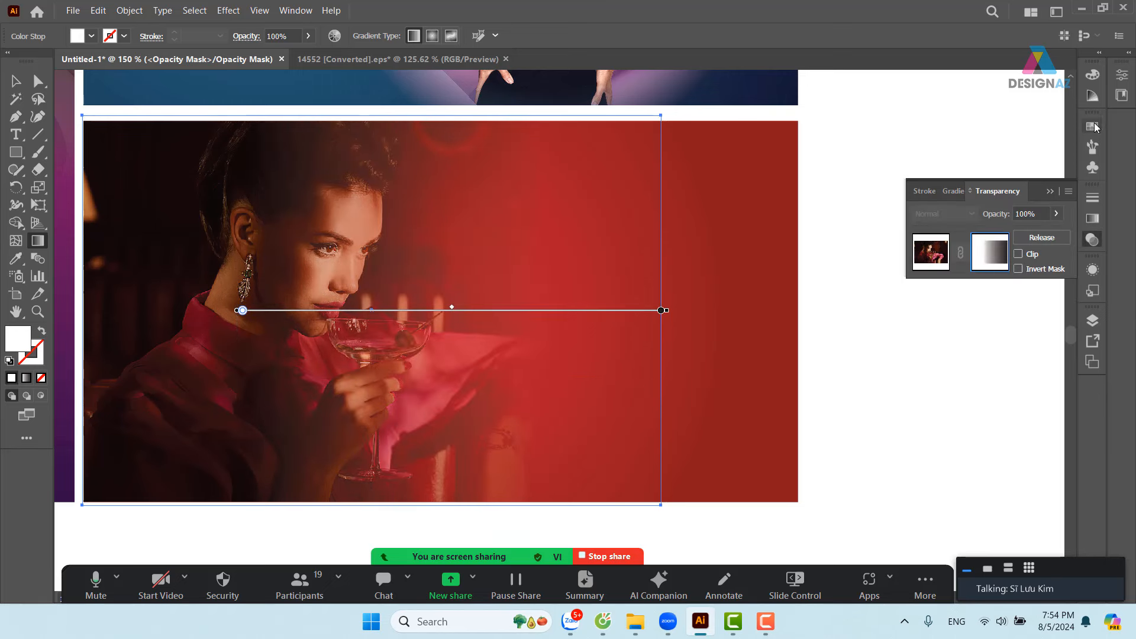
pyautogui.click(1092, 219)
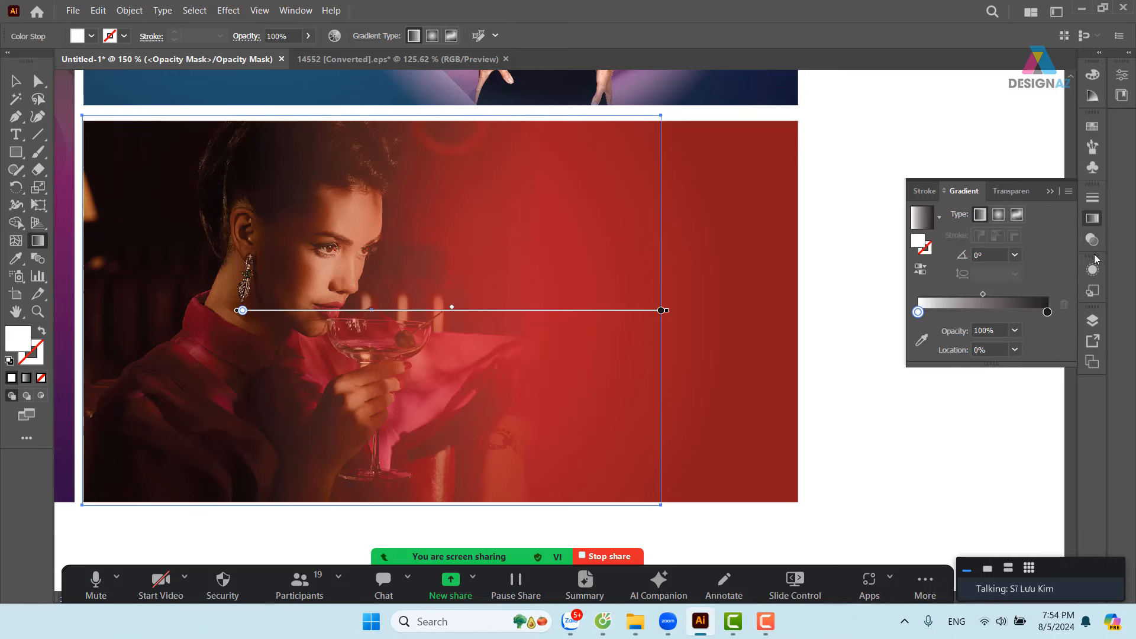
pyautogui.click(999, 215)
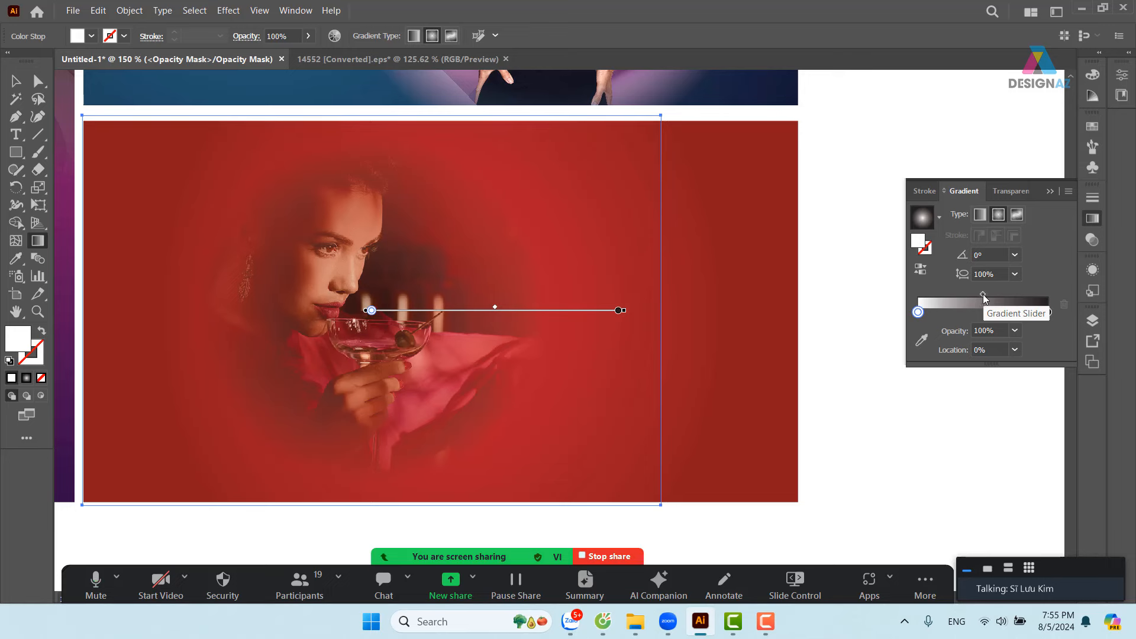
pyautogui.moveTo(983, 294); pyautogui.dragTo(1024, 293)
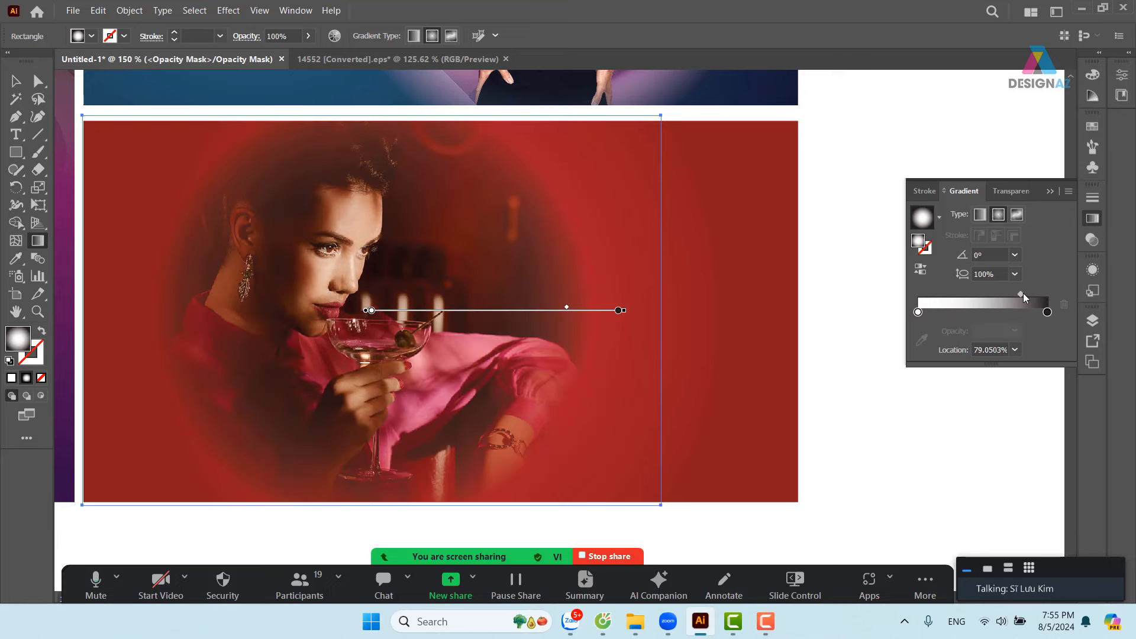
# - Try several centers and radii for the mask's radial gradient, ending with one from the cocktail glass to beyond the sleeve
pyautogui.moveTo(376, 319); pyautogui.dragTo(504, 313)
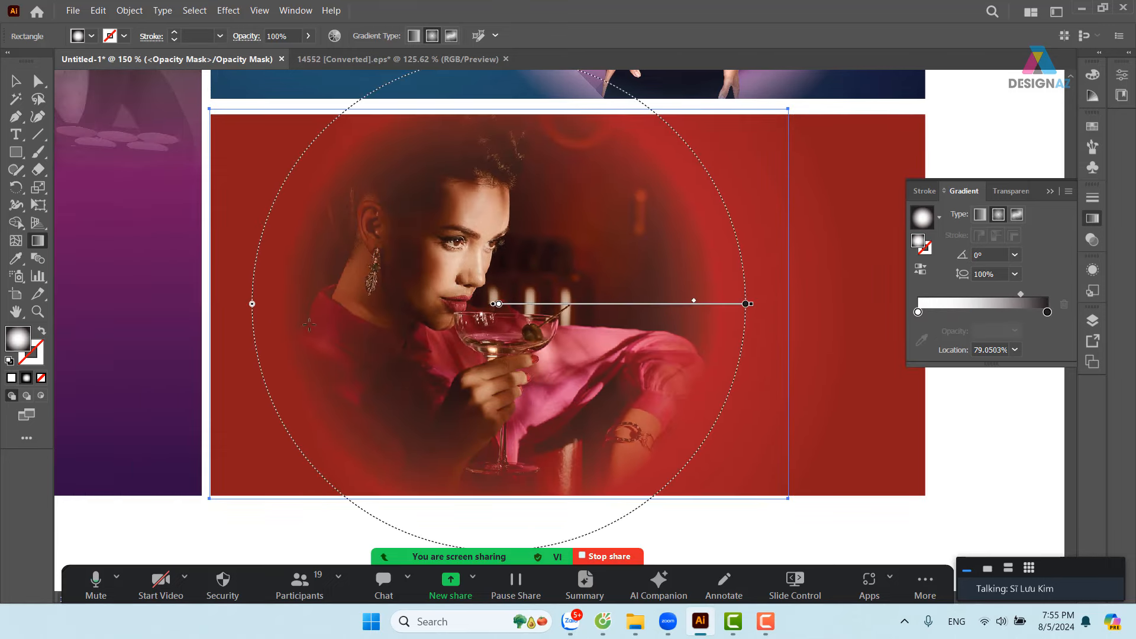
pyautogui.moveTo(236, 319); pyautogui.dragTo(692, 324)
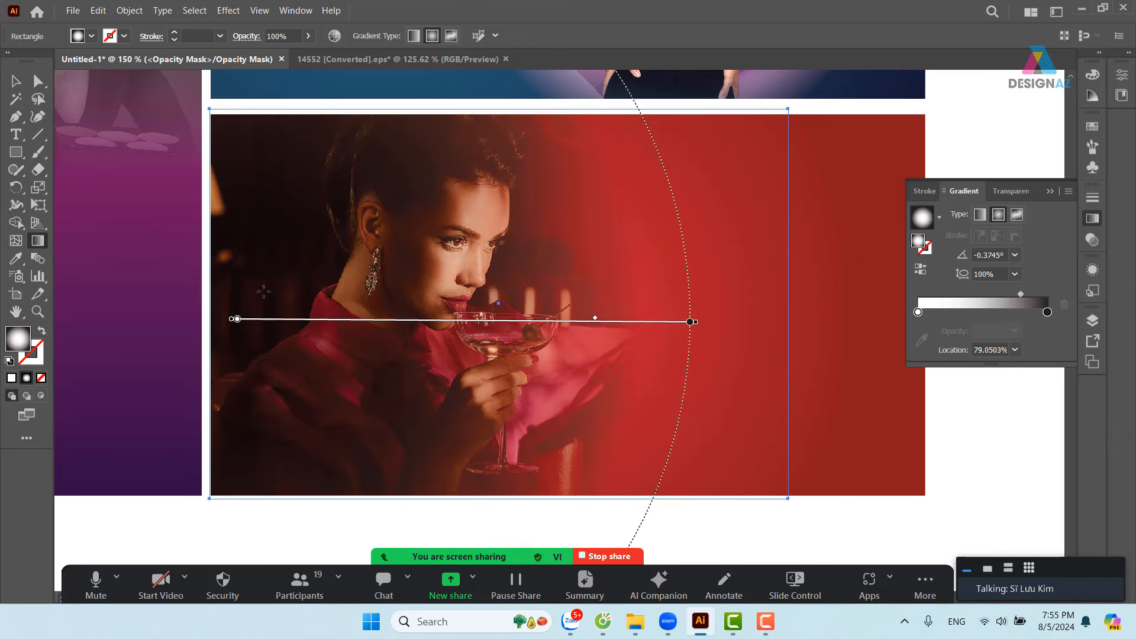
pyautogui.moveTo(287, 302); pyautogui.dragTo(674, 302)
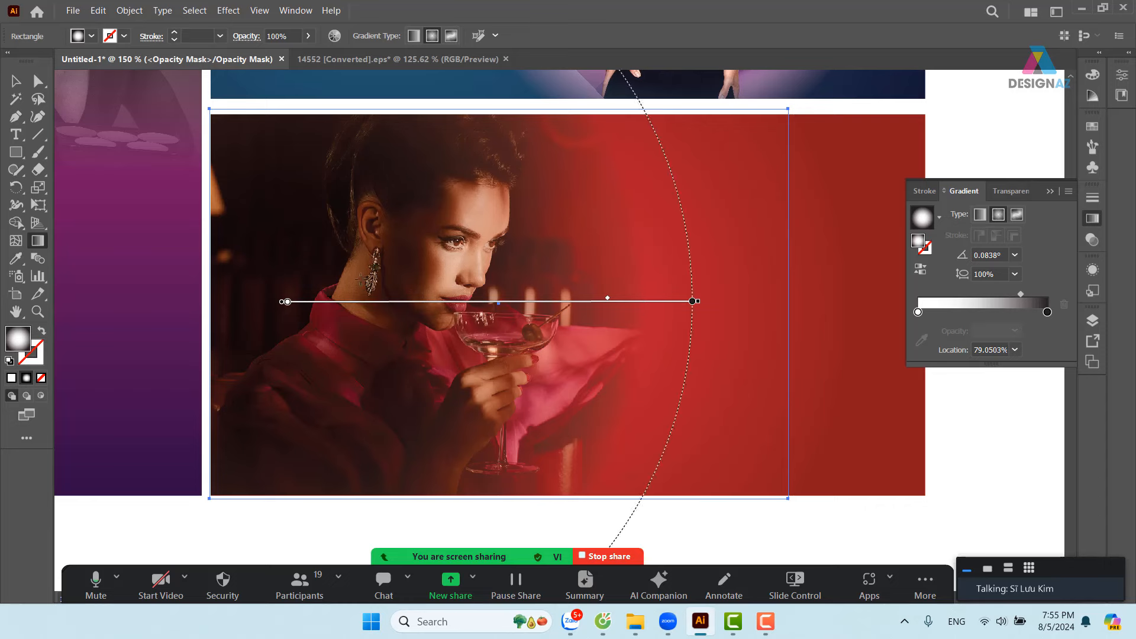
pyautogui.moveTo(360, 278); pyautogui.dragTo(674, 288)
pyautogui.moveTo(380, 313); pyautogui.dragTo(738, 322)
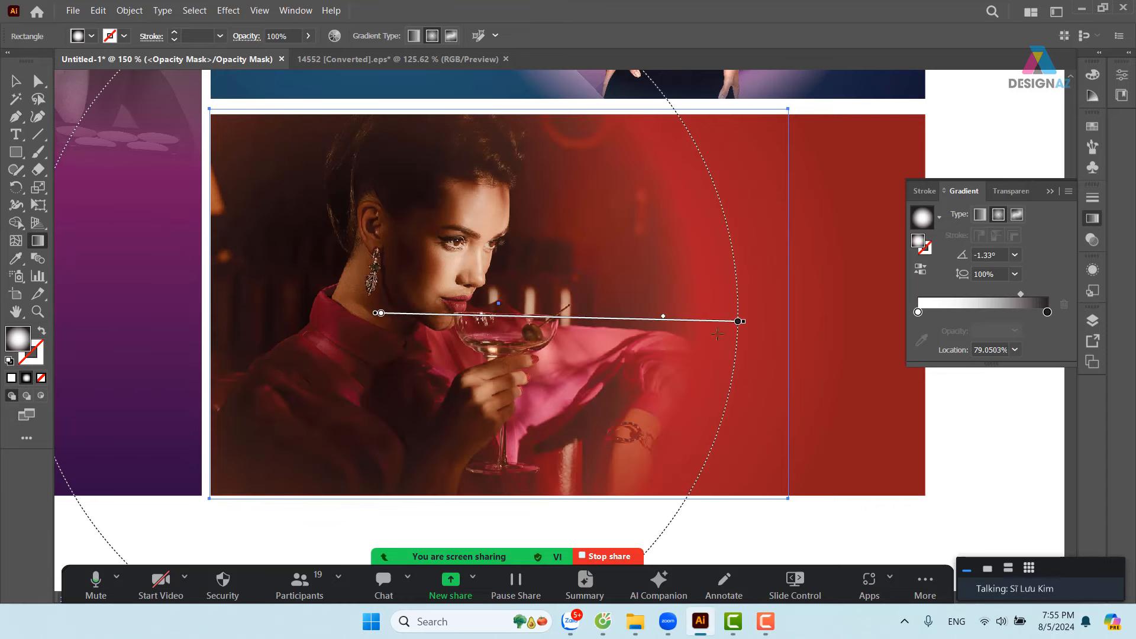
pyautogui.moveTo(461, 334); pyautogui.dragTo(726, 340)
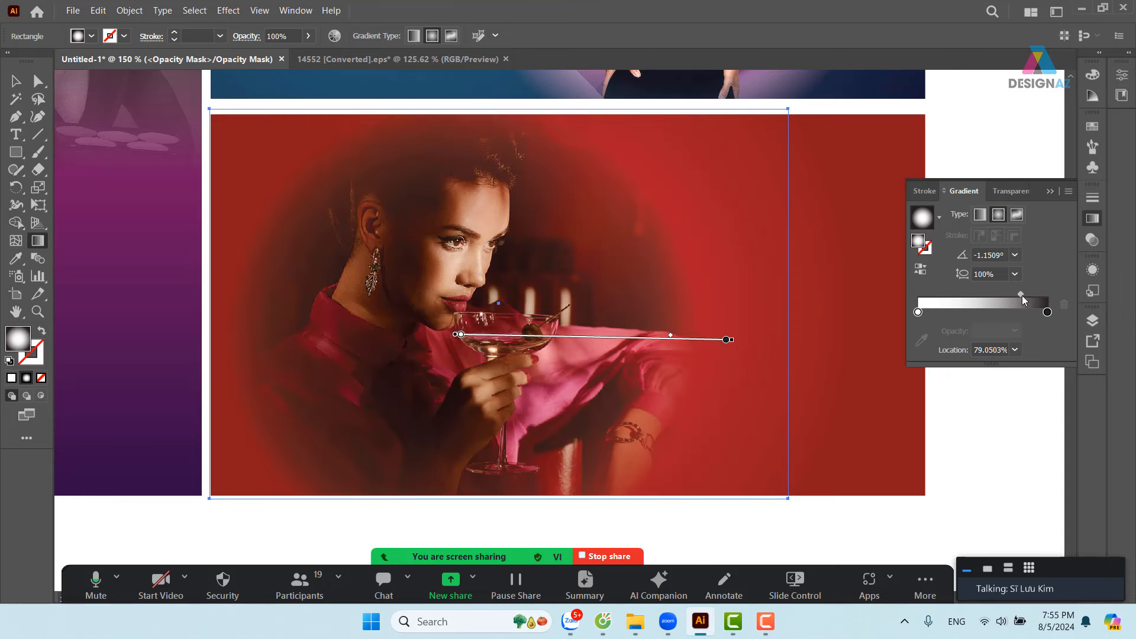
# - Try a softer radial fade with the midpoint at about 47% and redraw the mask gradient over wider spans around the woman
pyautogui.moveTo(1022, 296); pyautogui.dragTo(1004, 297)
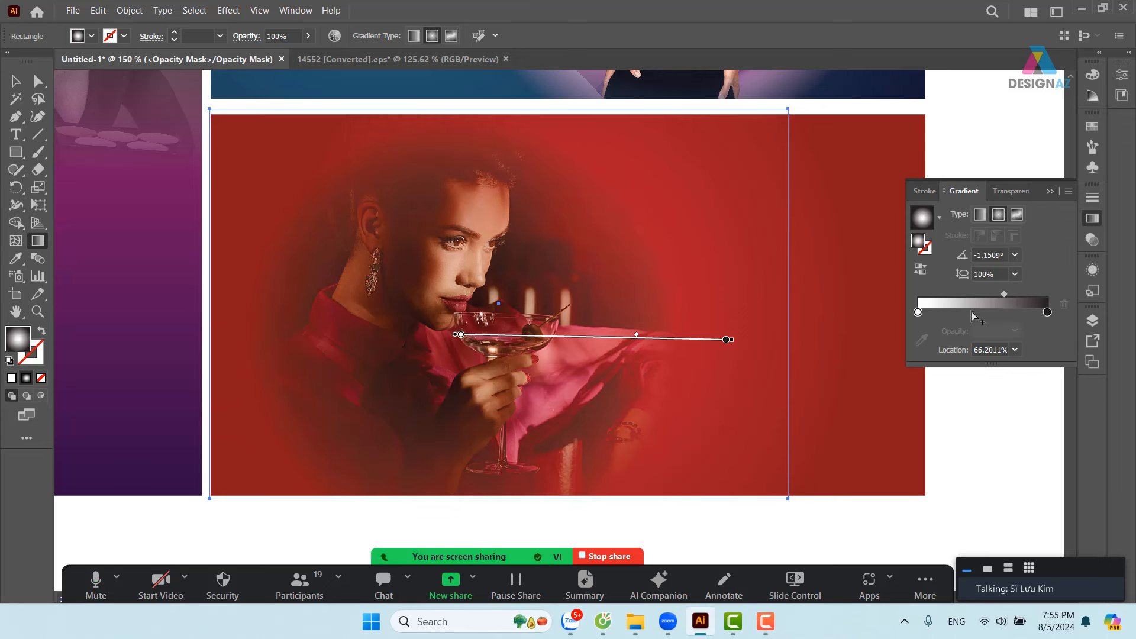
pyautogui.moveTo(1004, 294); pyautogui.dragTo(979, 295)
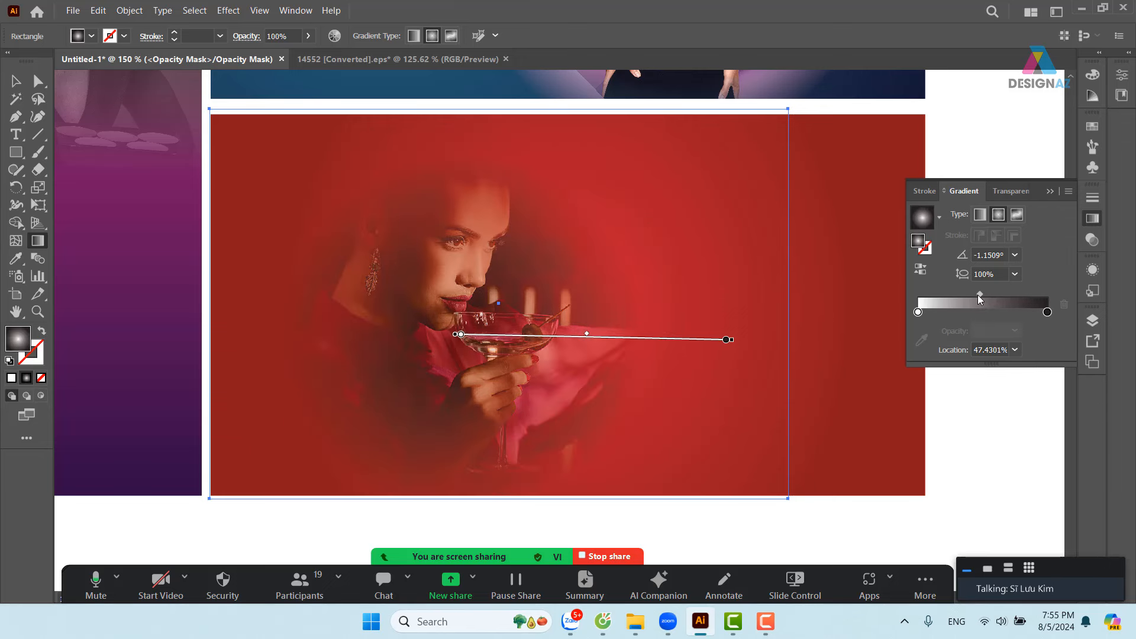
pyautogui.moveTo(387, 295); pyautogui.dragTo(819, 320)
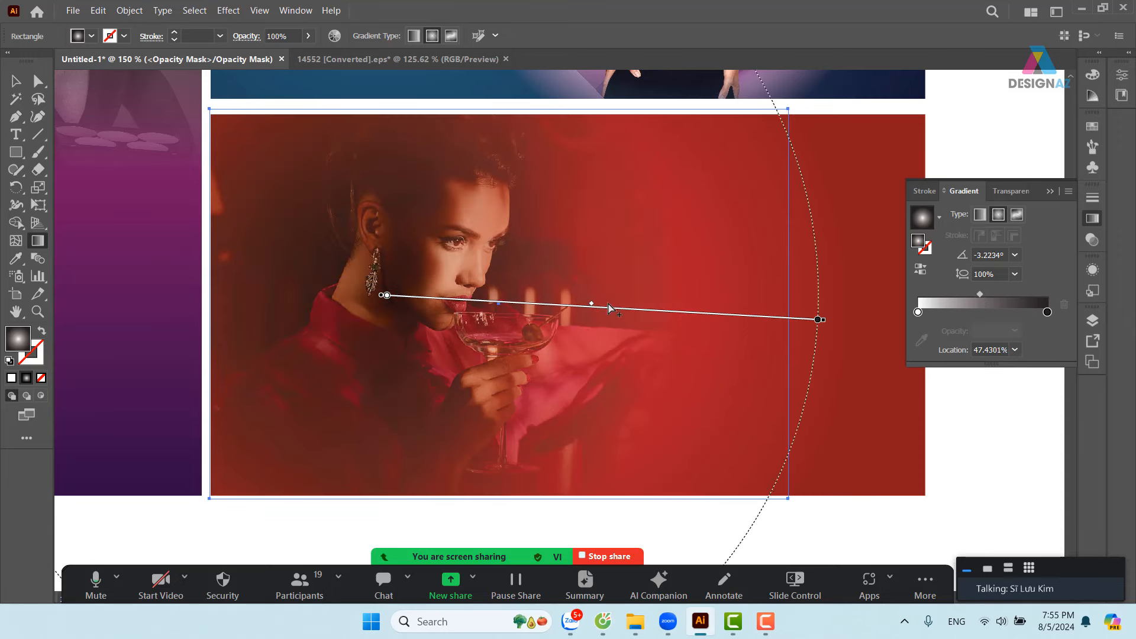
pyautogui.moveTo(342, 287); pyautogui.dragTo(756, 288)
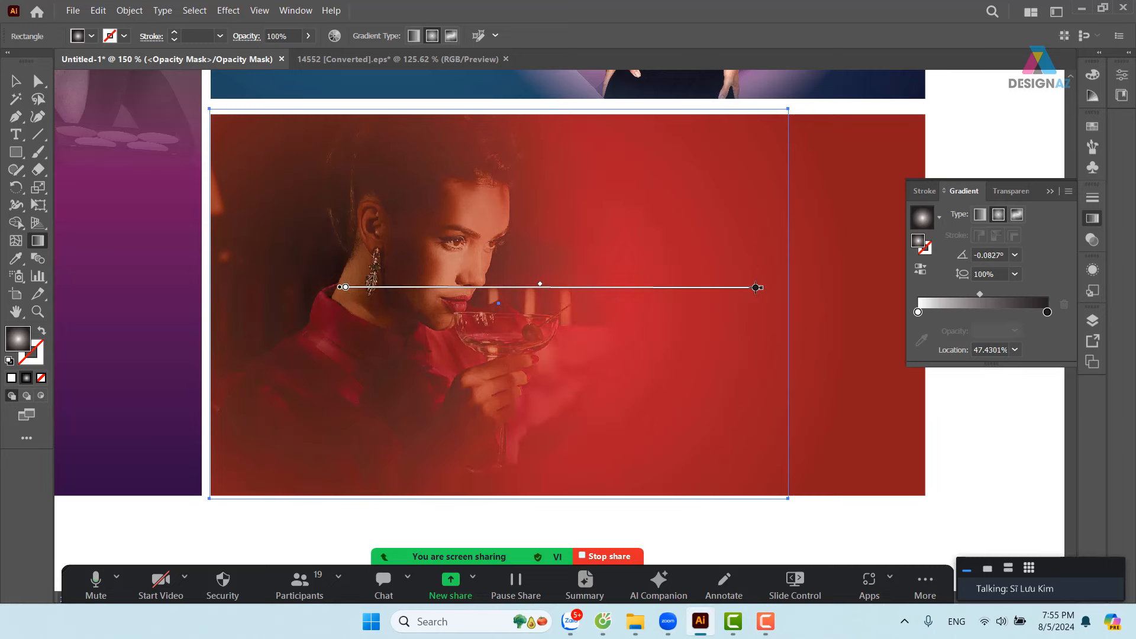
pyautogui.moveTo(424, 322); pyautogui.dragTo(787, 322)
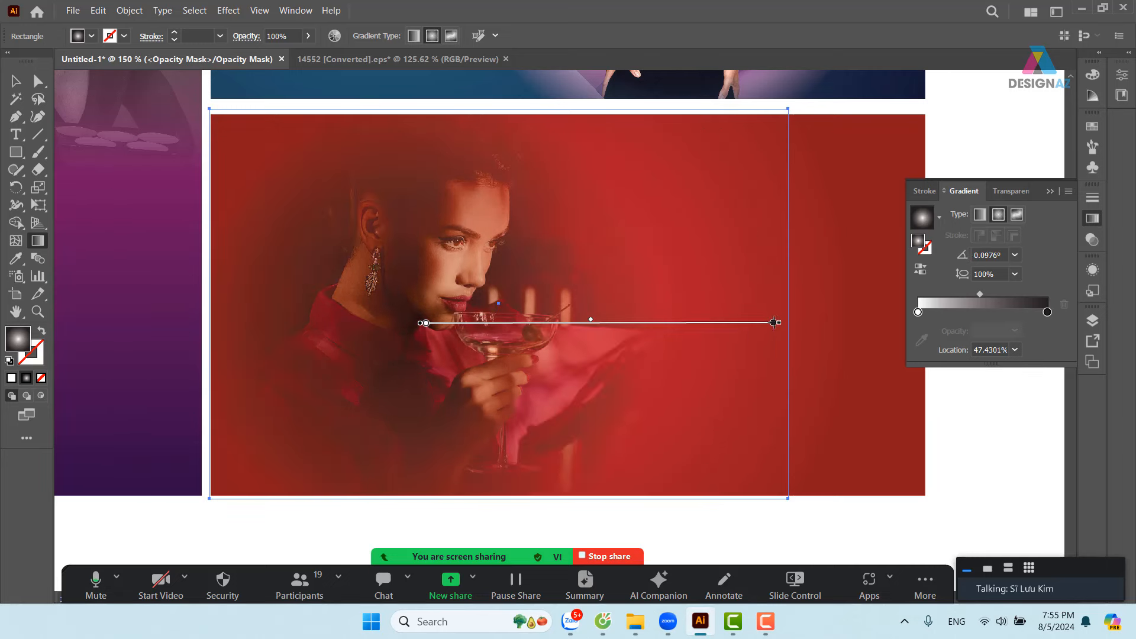
pyautogui.moveTo(393, 269); pyautogui.dragTo(737, 296)
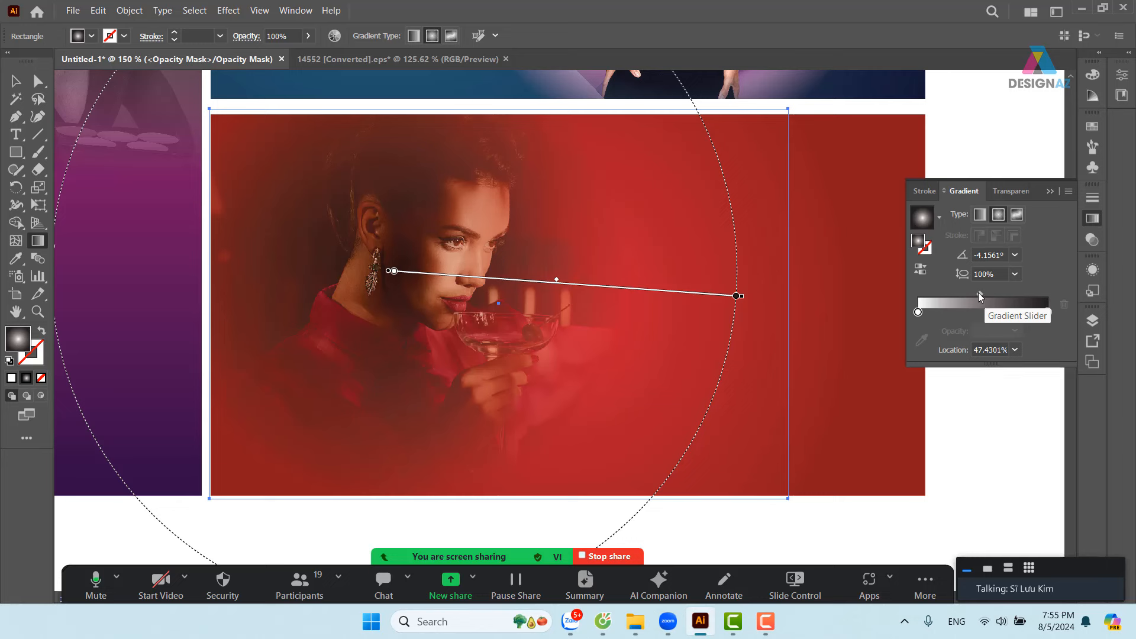
# - Set the gradient midpoint to about 84% and redraw the radial gradient from behind the woman's neck to just past the glass
pyautogui.moveTo(979, 293); pyautogui.dragTo(1028, 298)
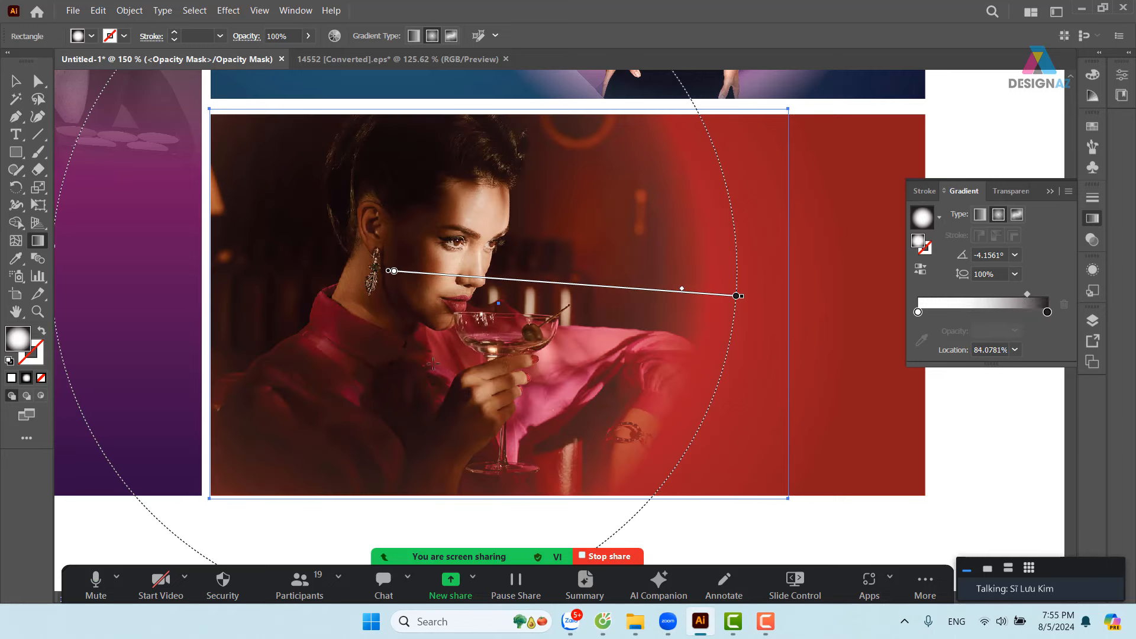
pyautogui.moveTo(403, 338); pyautogui.dragTo(649, 323)
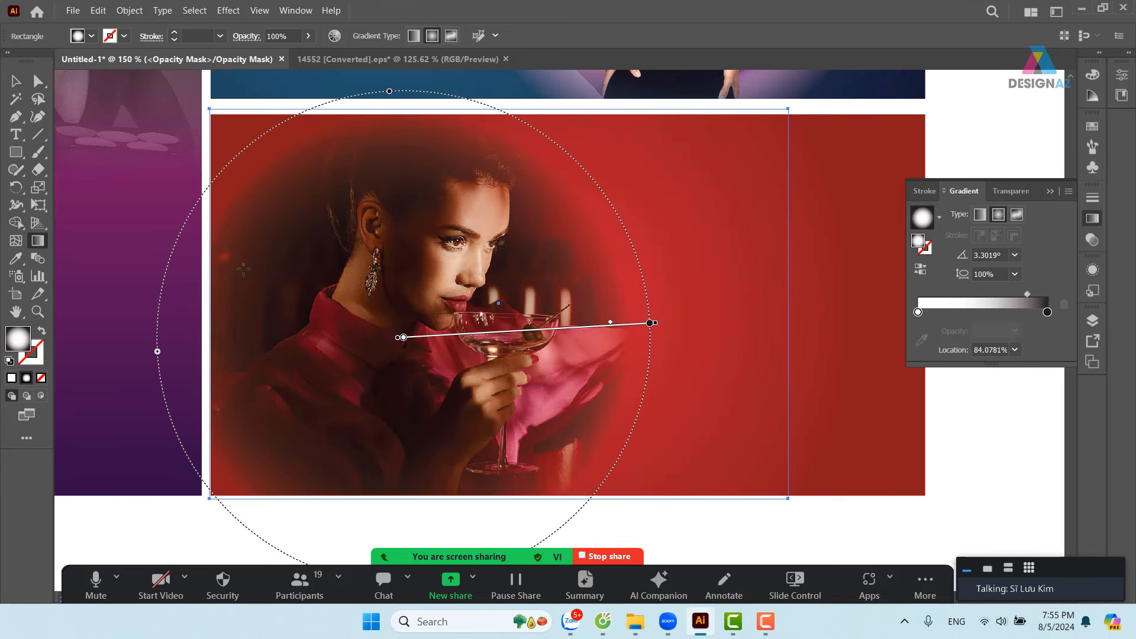
pyautogui.moveTo(251, 289); pyautogui.dragTo(620, 288)
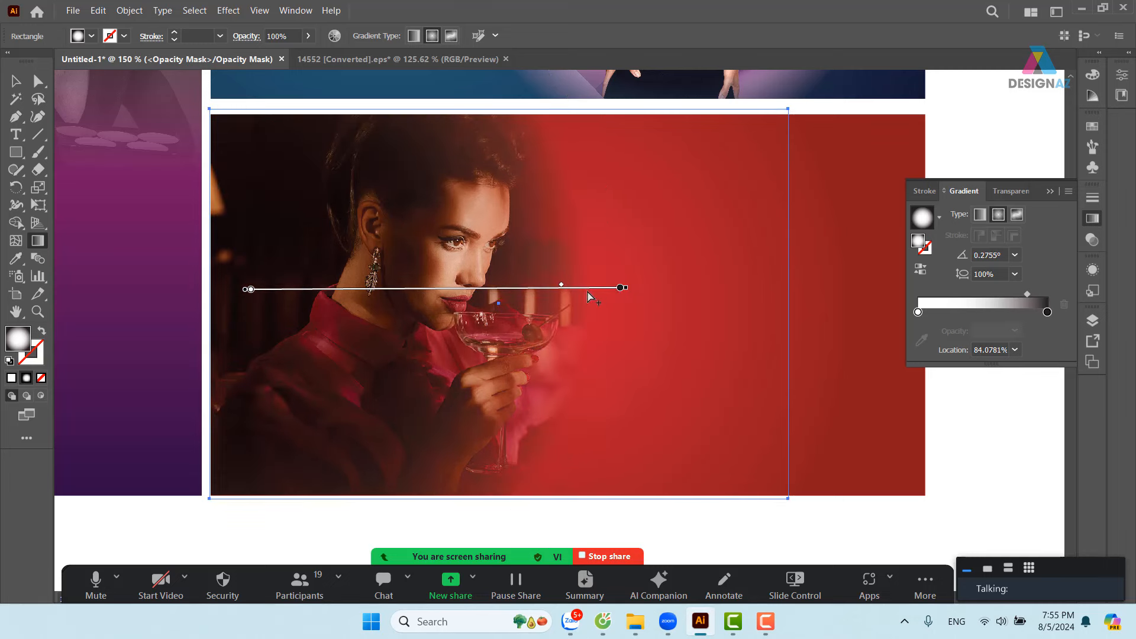
pyautogui.click(16, 81)
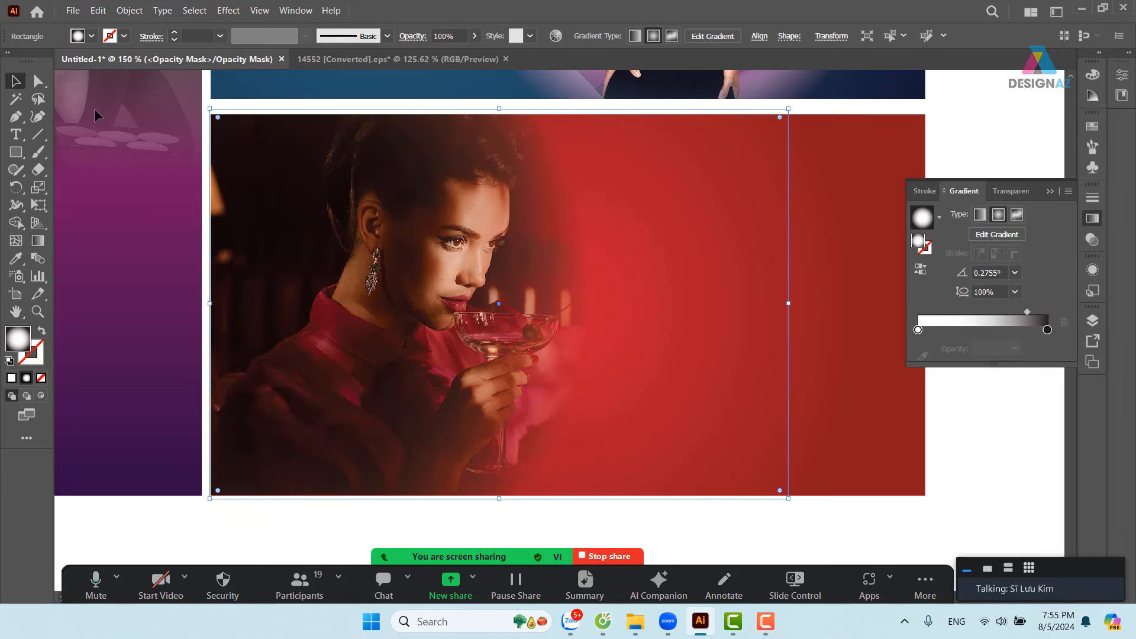
# - Try the Artistic Cutout effect on the mask rectangle with 8 levels, edge simplicity 4 and edge fidelity 2, and undo it
pyautogui.click(1093, 239)
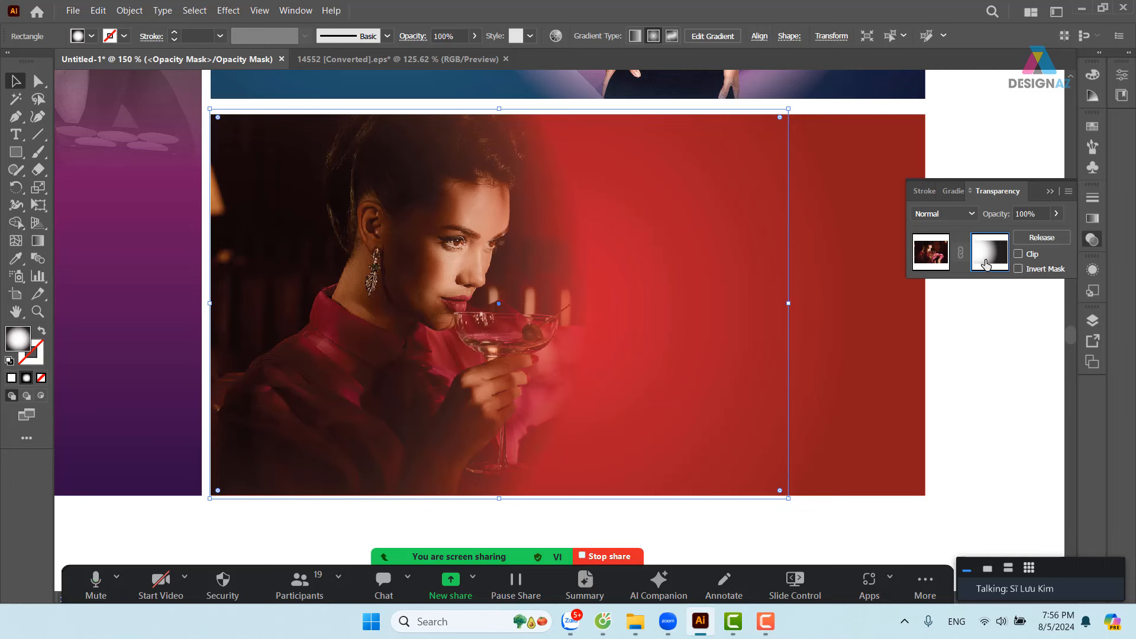
pyautogui.click(229, 10)
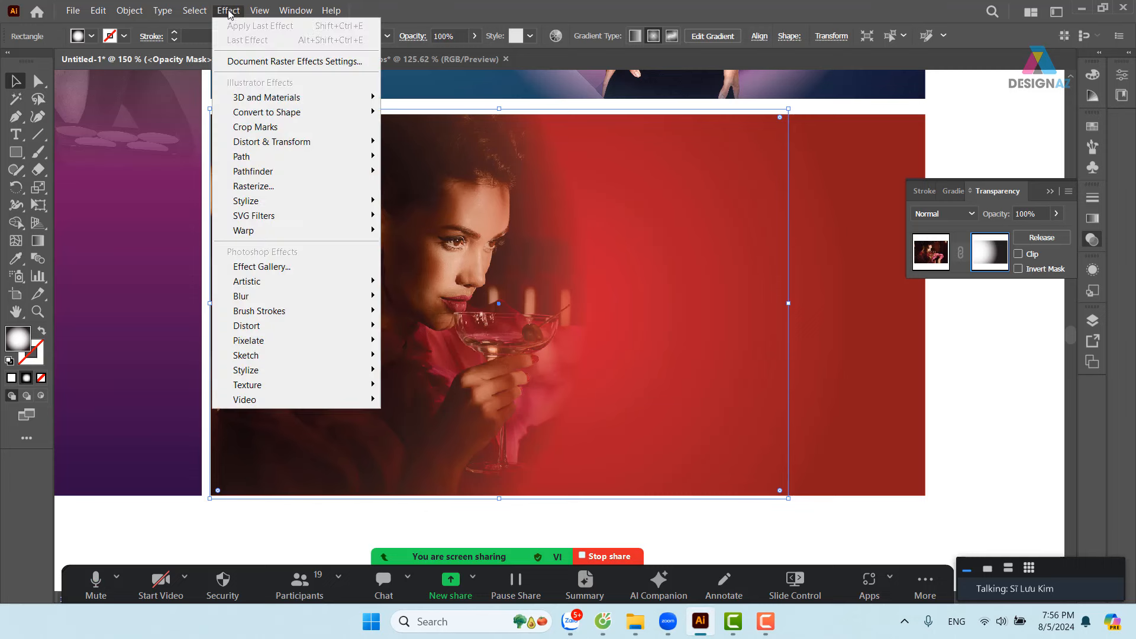
pyautogui.moveTo(238, 208)
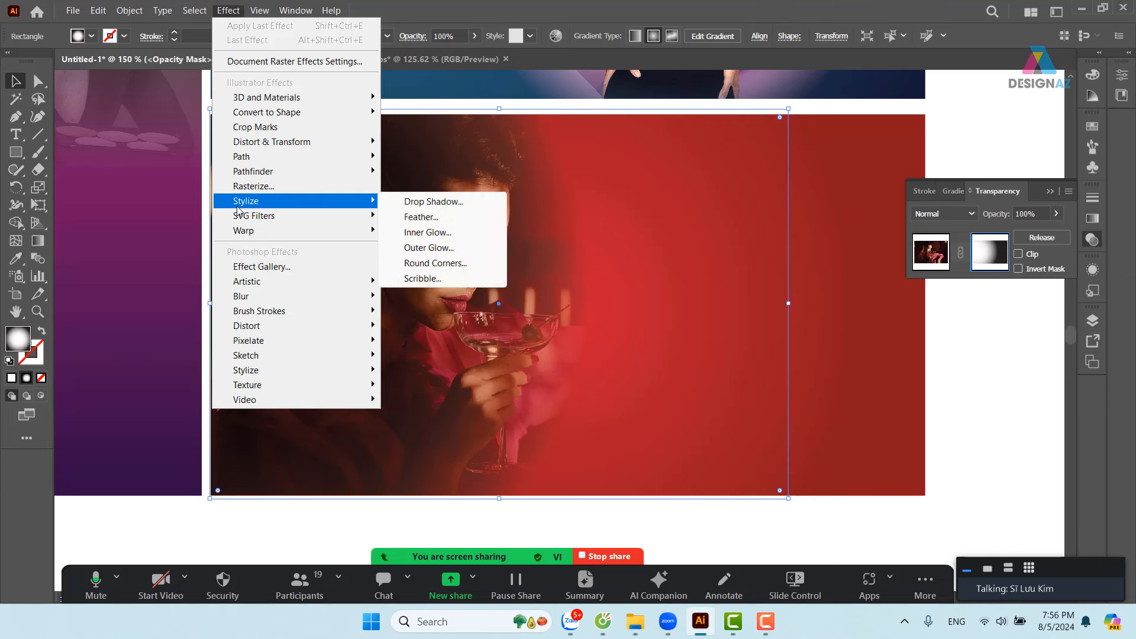
pyautogui.click(285, 267)
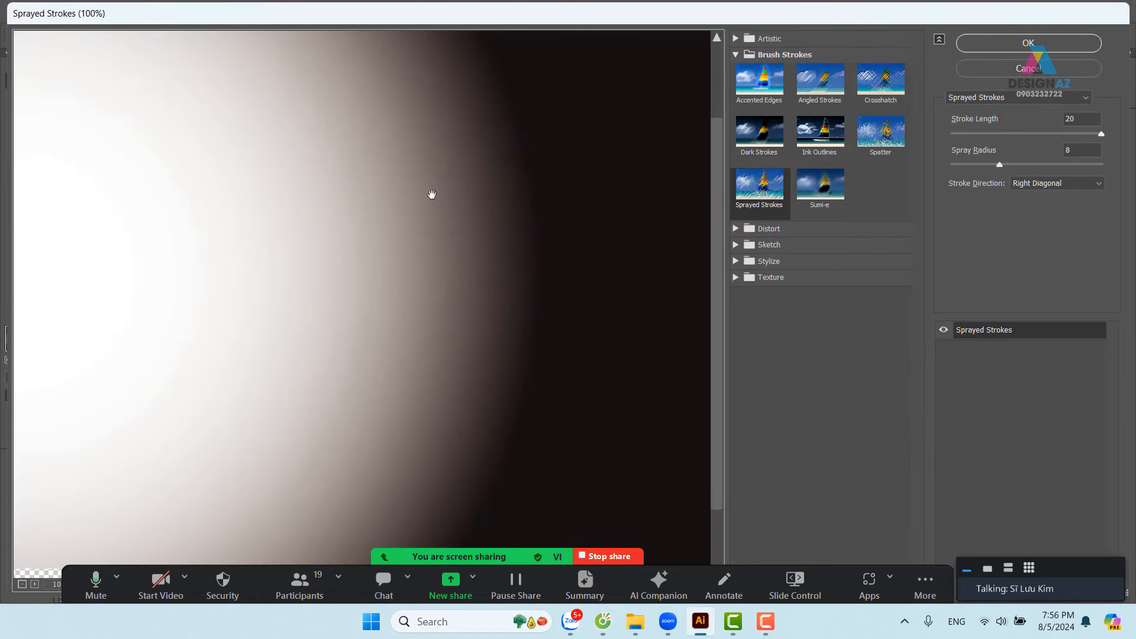
pyautogui.click(812, 82)
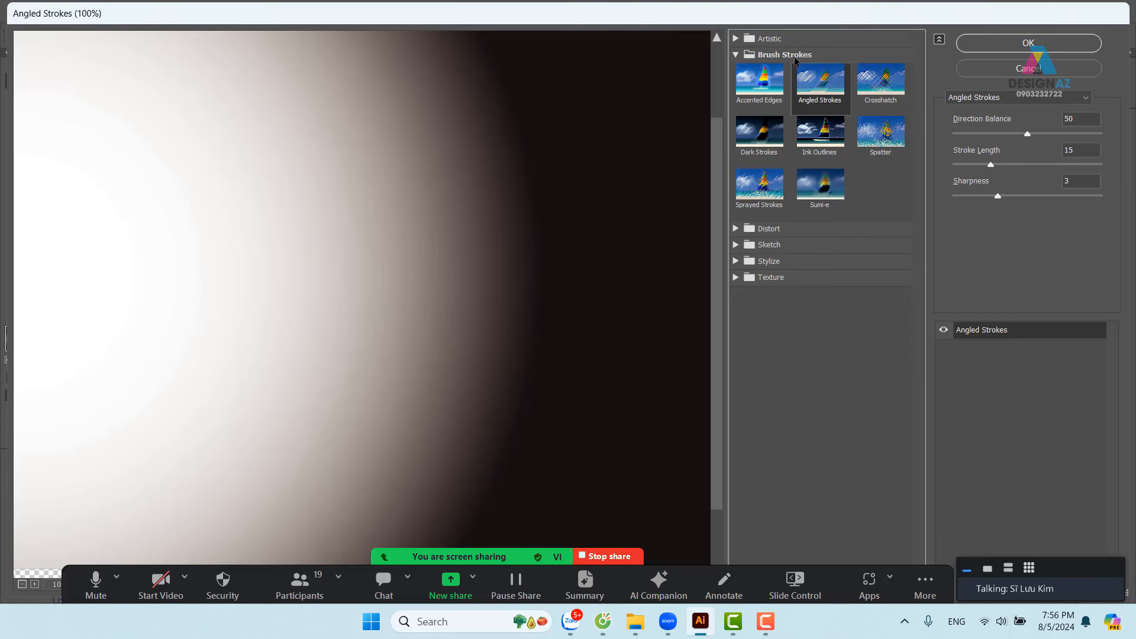
pyautogui.click(770, 38)
pyautogui.click(822, 66)
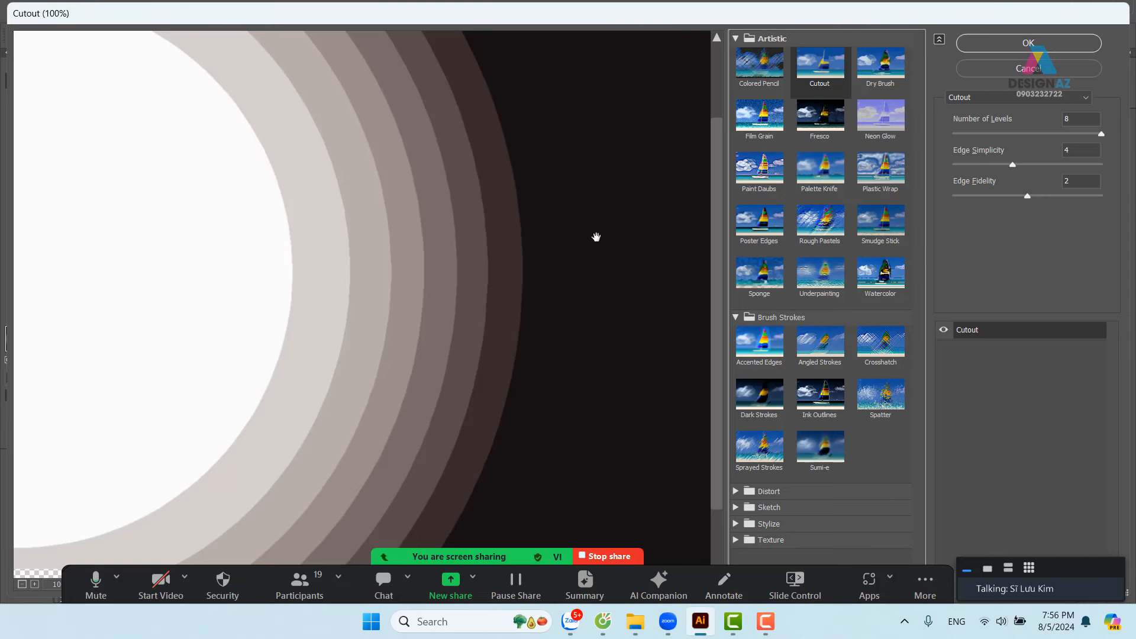
pyautogui.click(998, 42)
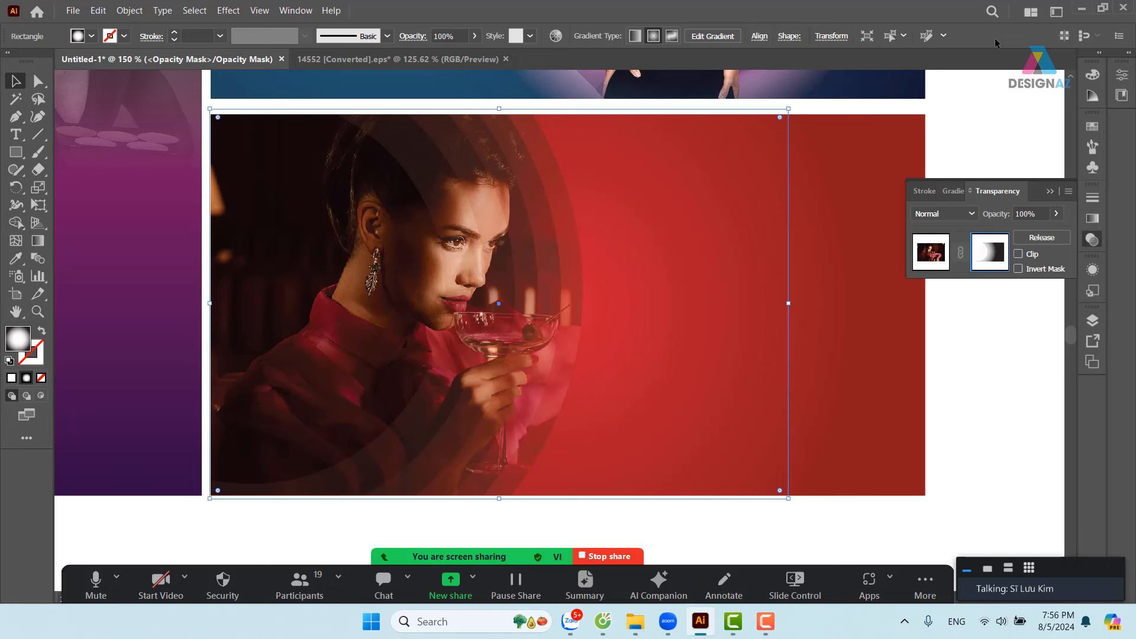
pyautogui.hotkey('ctrl', 'z')
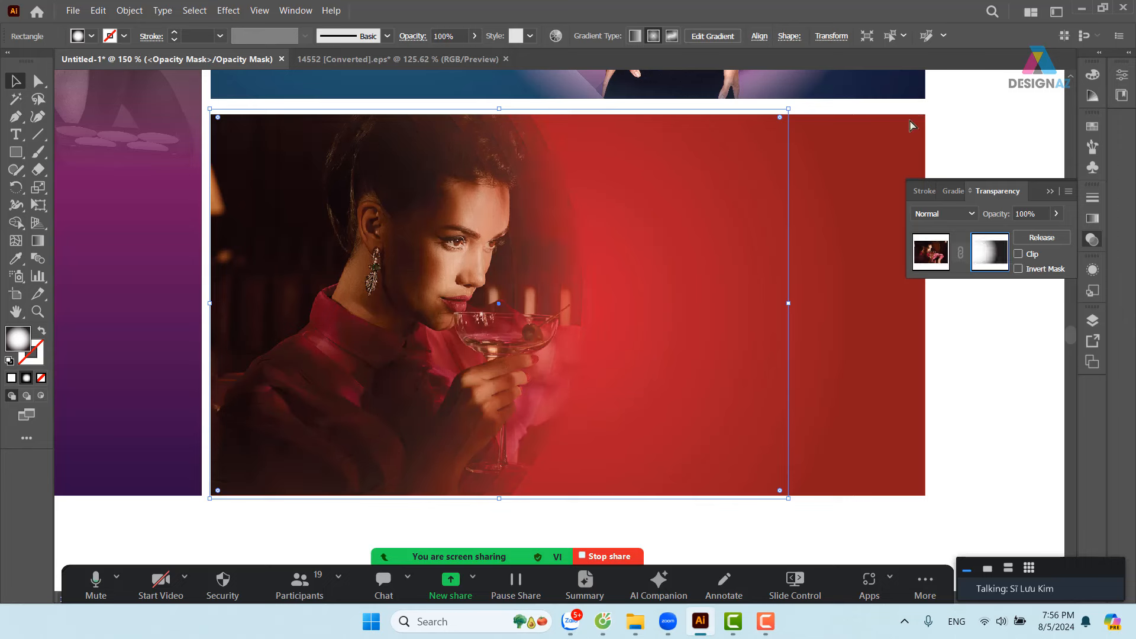
# - Try the Pixelate Color Halftone effect on the mask rectangle with a maximum radius of 8 pixels, and undo it
pyautogui.click(229, 10)
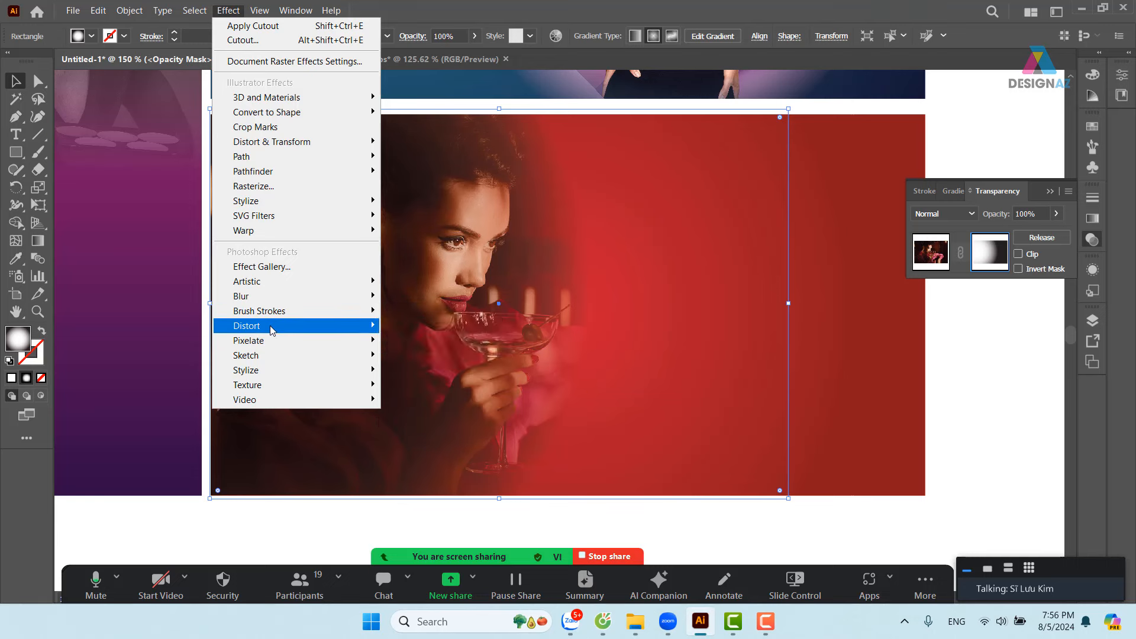
pyautogui.moveTo(272, 330)
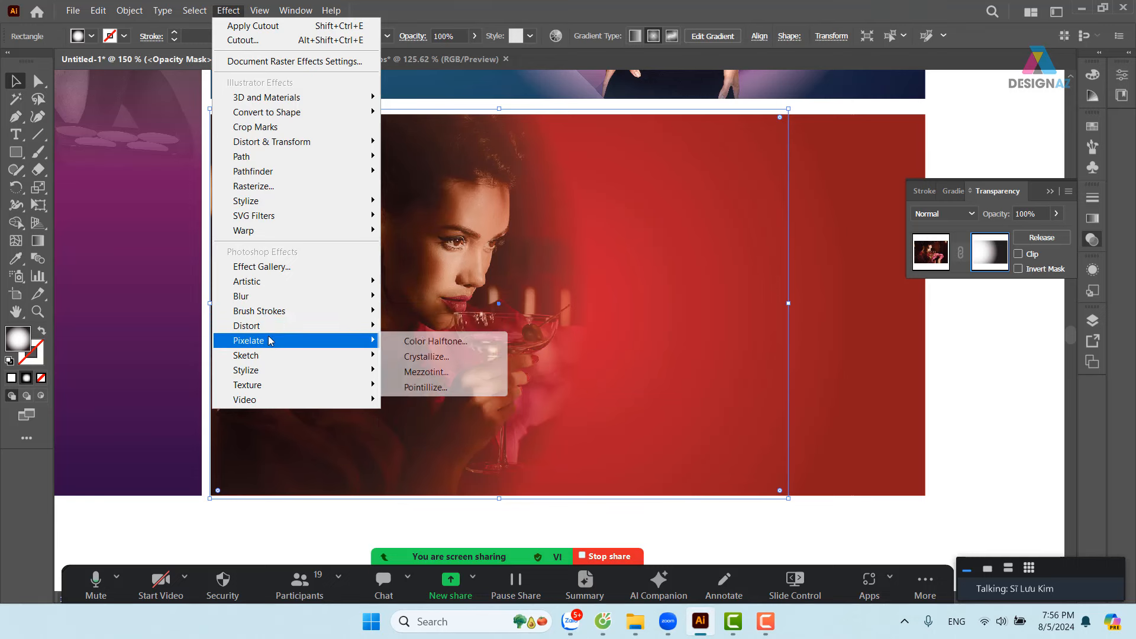
pyautogui.click(436, 342)
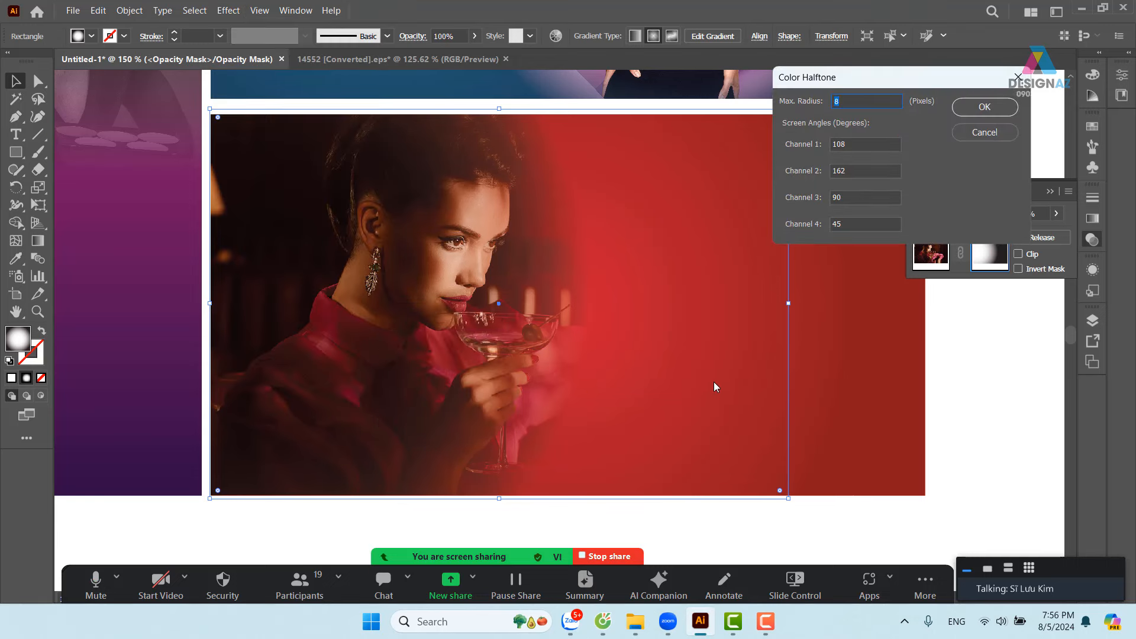
pyautogui.click(985, 106)
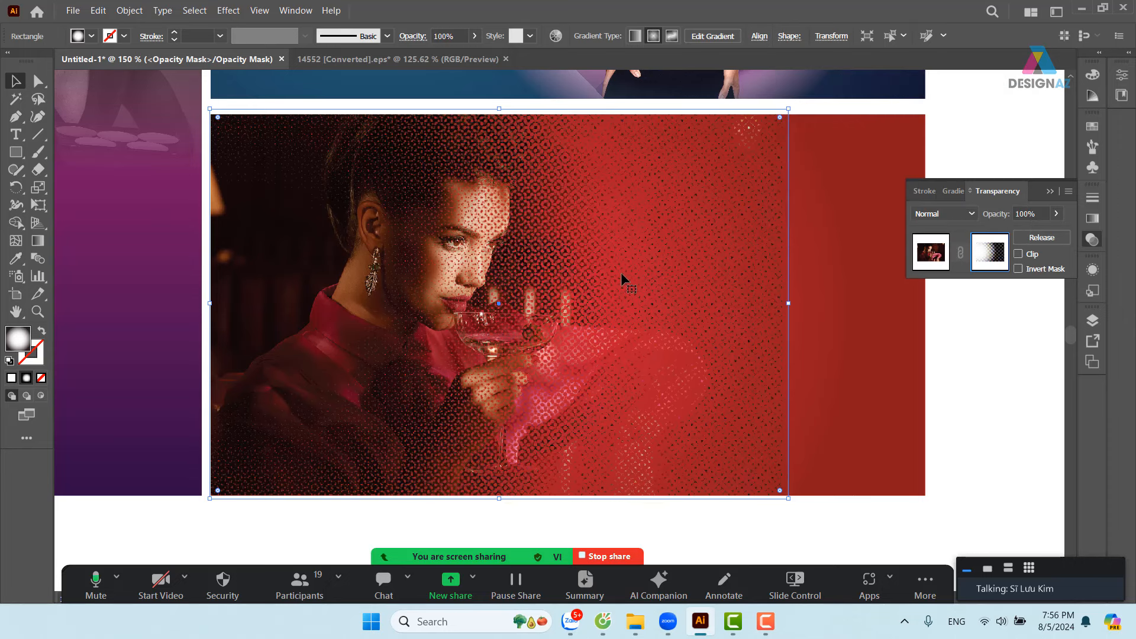
pyautogui.hotkey('ctrl', 'z')
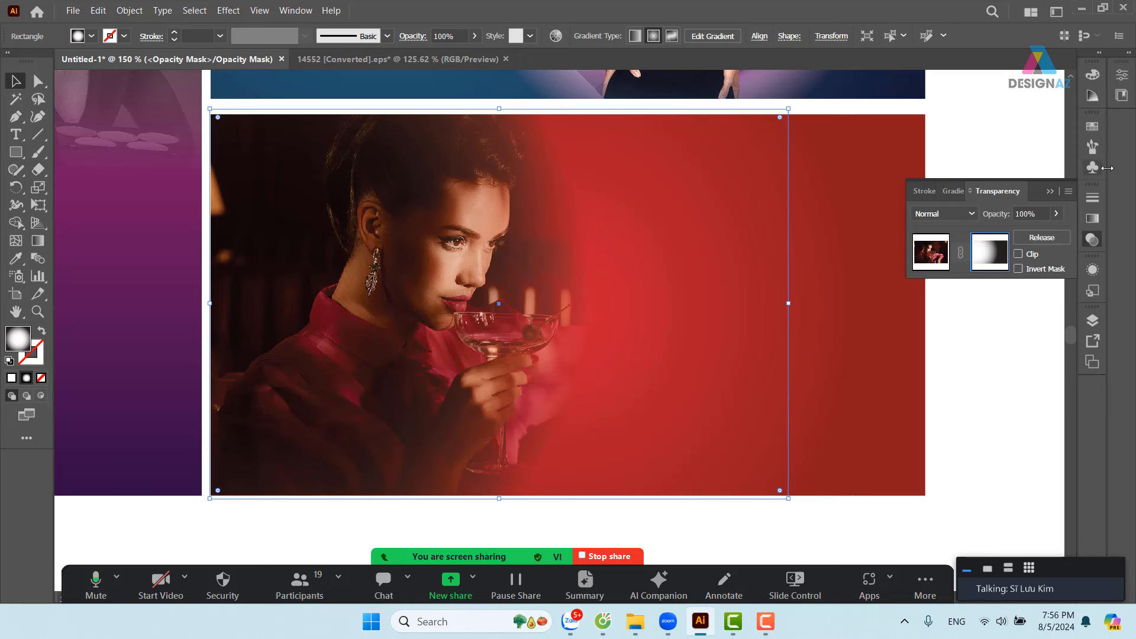
# - Set the dark end stop of the mask's radial gradient to C, M, Y and K values of 100%
pyautogui.click(1093, 220)
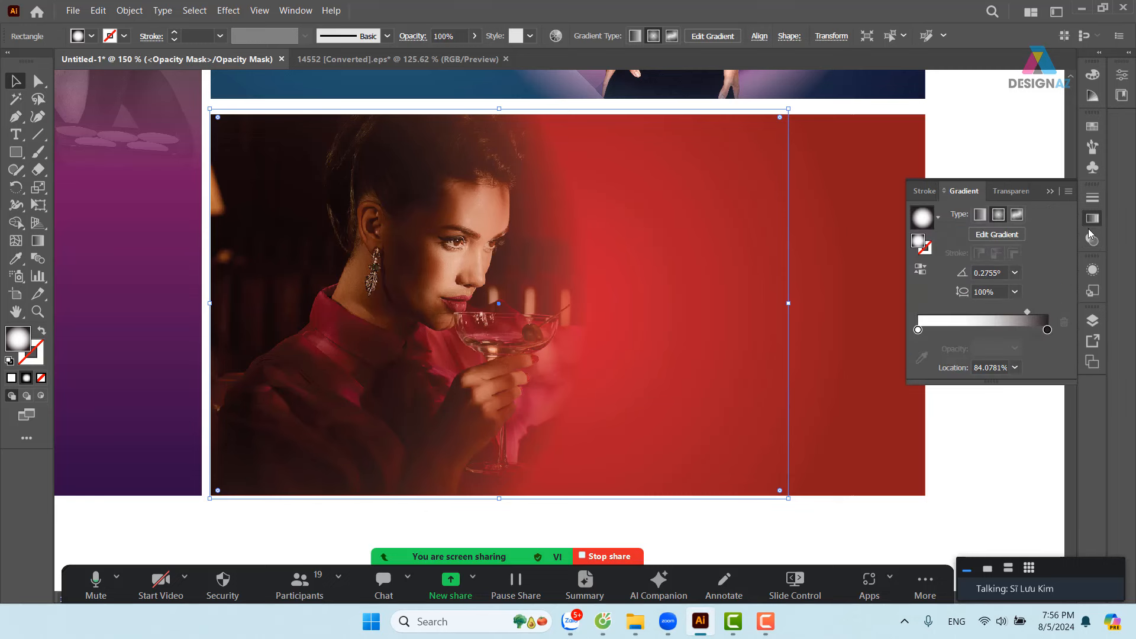
pyautogui.doubleClick(1048, 330)
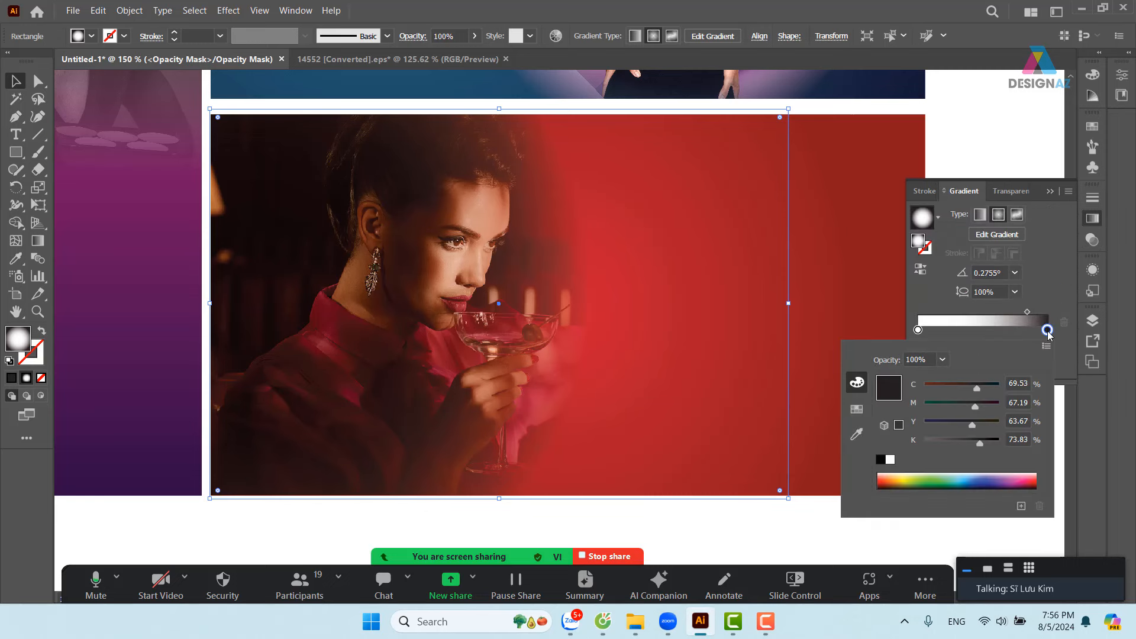
pyautogui.moveTo(975, 424); pyautogui.dragTo(1059, 410)
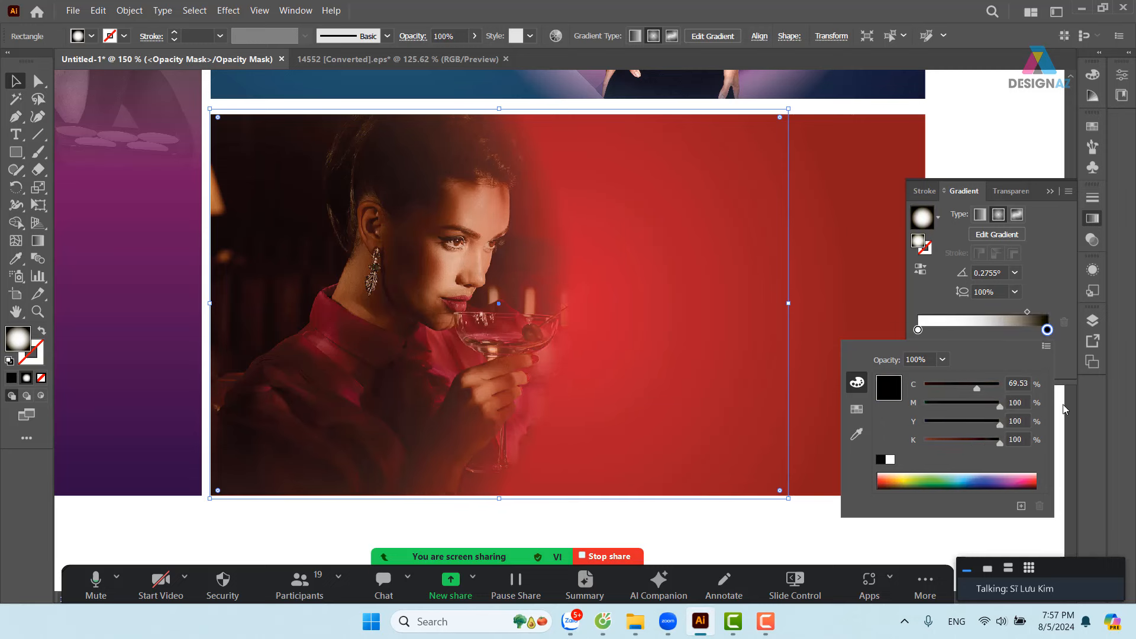
pyautogui.moveTo(977, 393); pyautogui.dragTo(1039, 394)
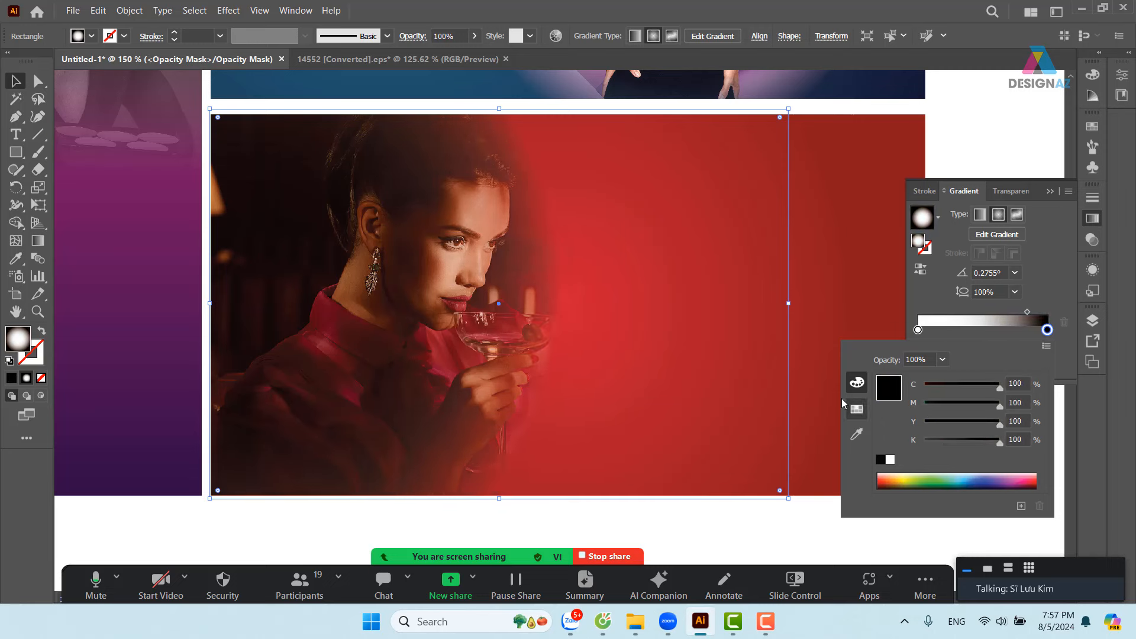
# - Apply the Pixelate Color Halftone effect to the mask rectangle and set its gradient midpoint to 87%
pyautogui.click(228, 11)
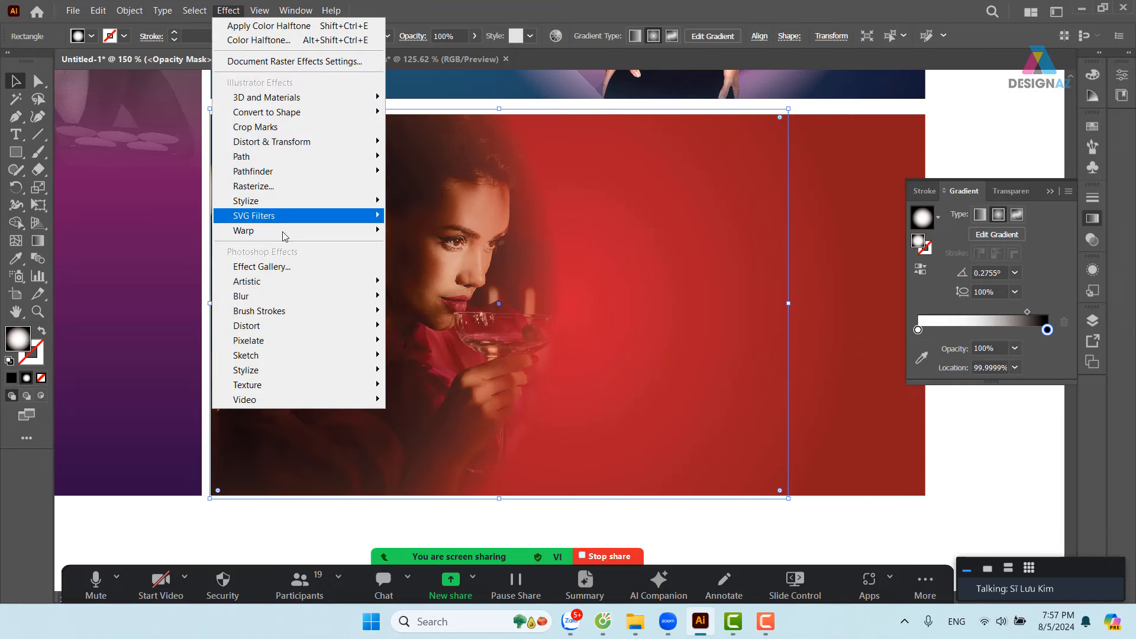
pyautogui.moveTo(290, 341)
pyautogui.click(429, 342)
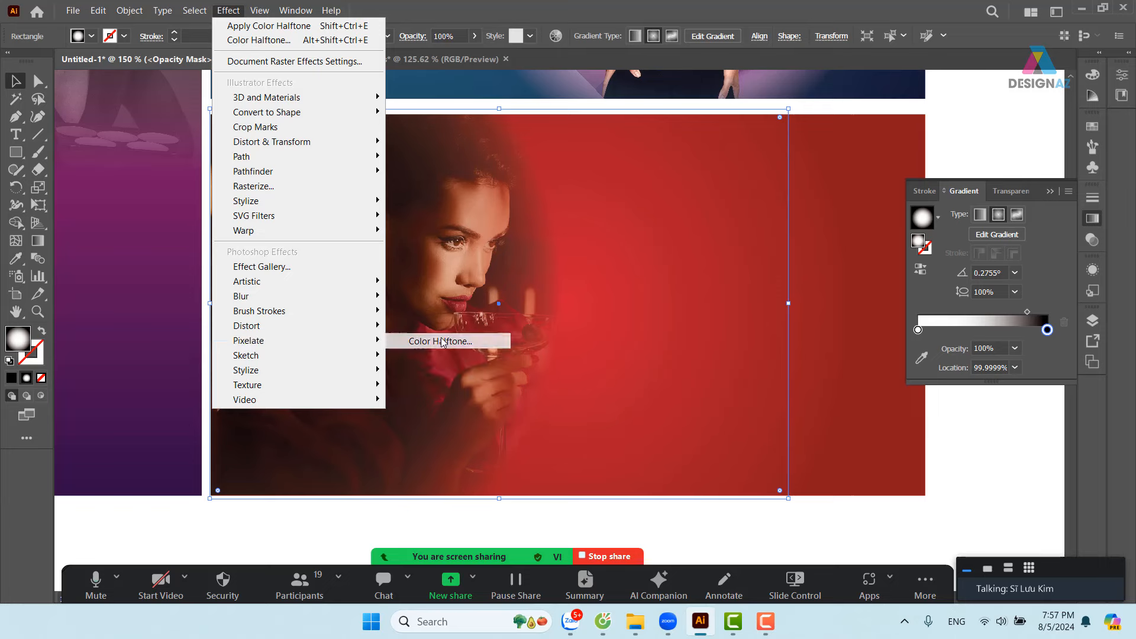
pyautogui.click(985, 107)
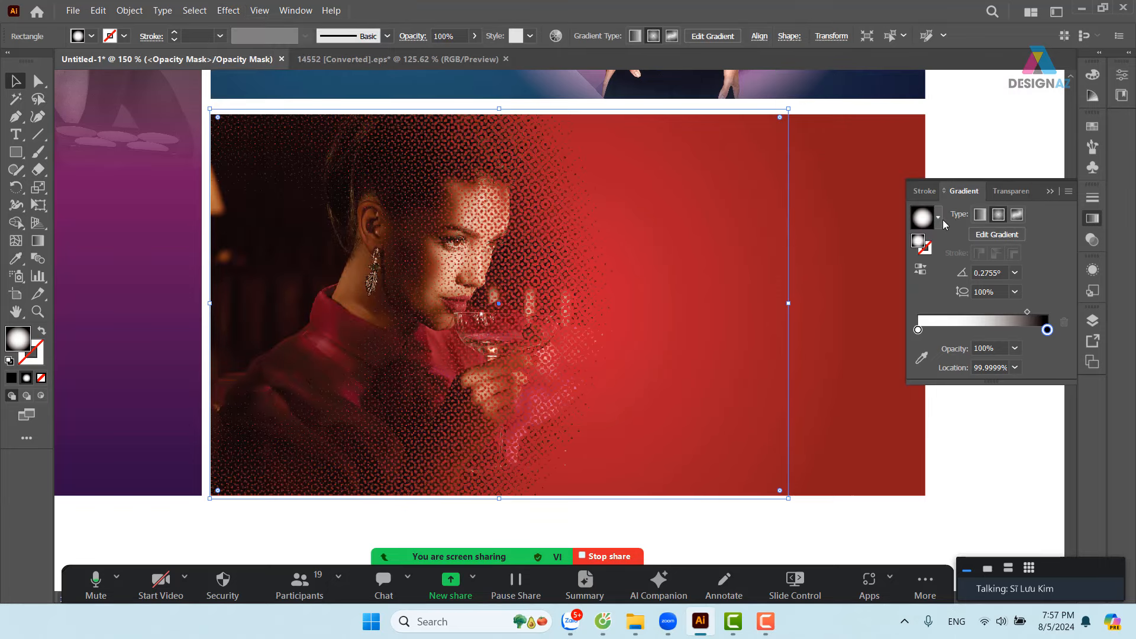
pyautogui.hotkey('ctrl', '=')
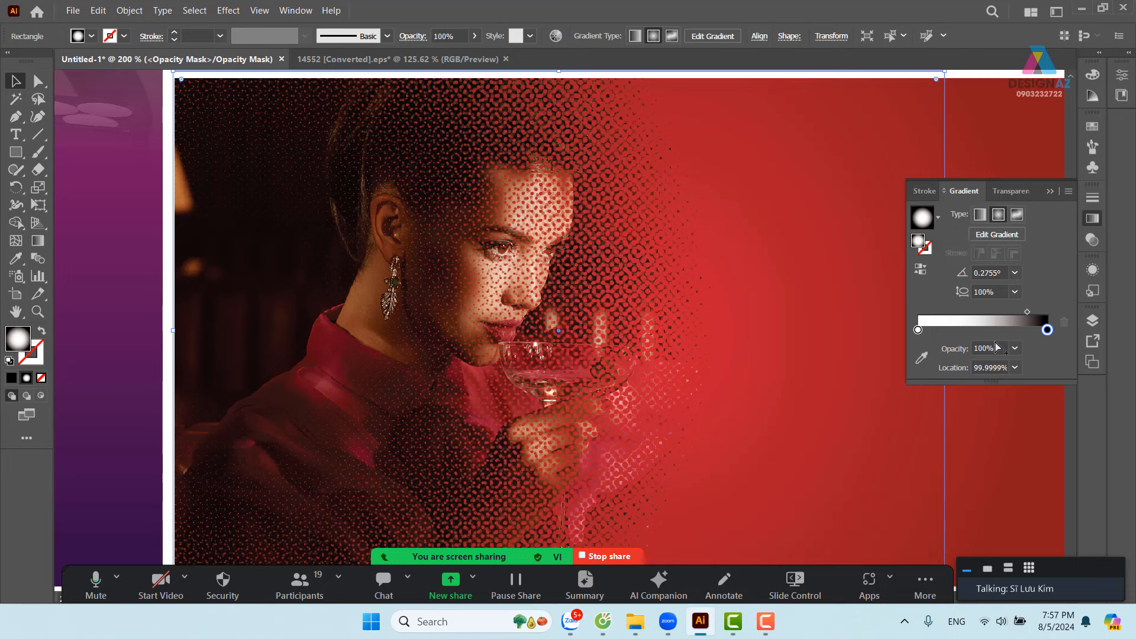
pyautogui.moveTo(1027, 317); pyautogui.dragTo(1040, 319)
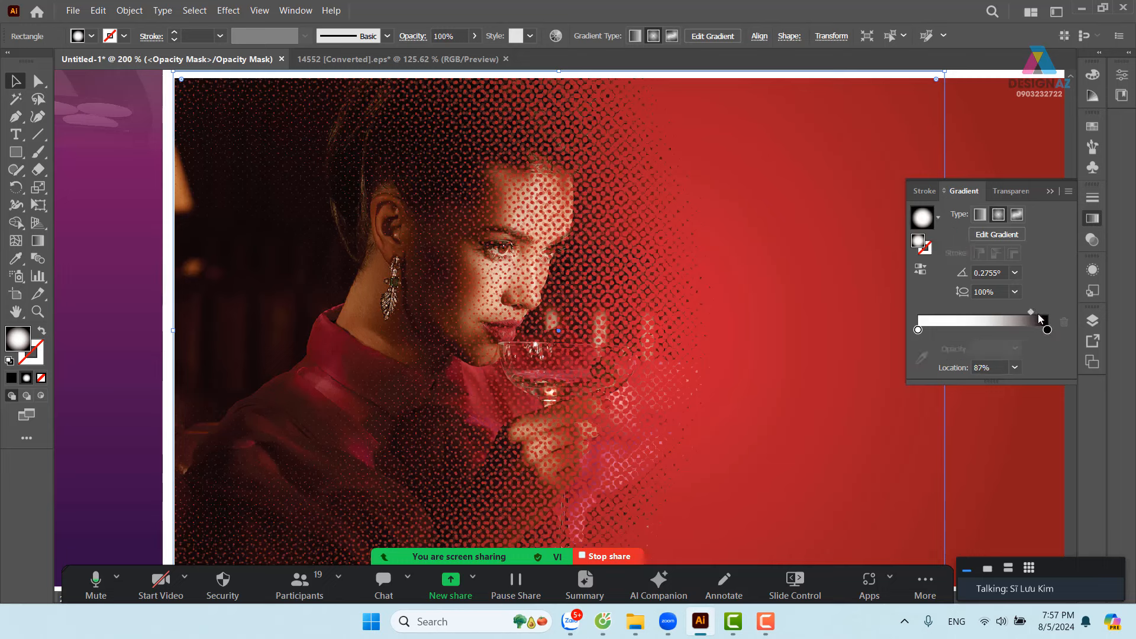
# - Try redrawing the mask's radial gradient from the woman's collar and from her cheek at several radii, and undo the changes
pyautogui.press('g')
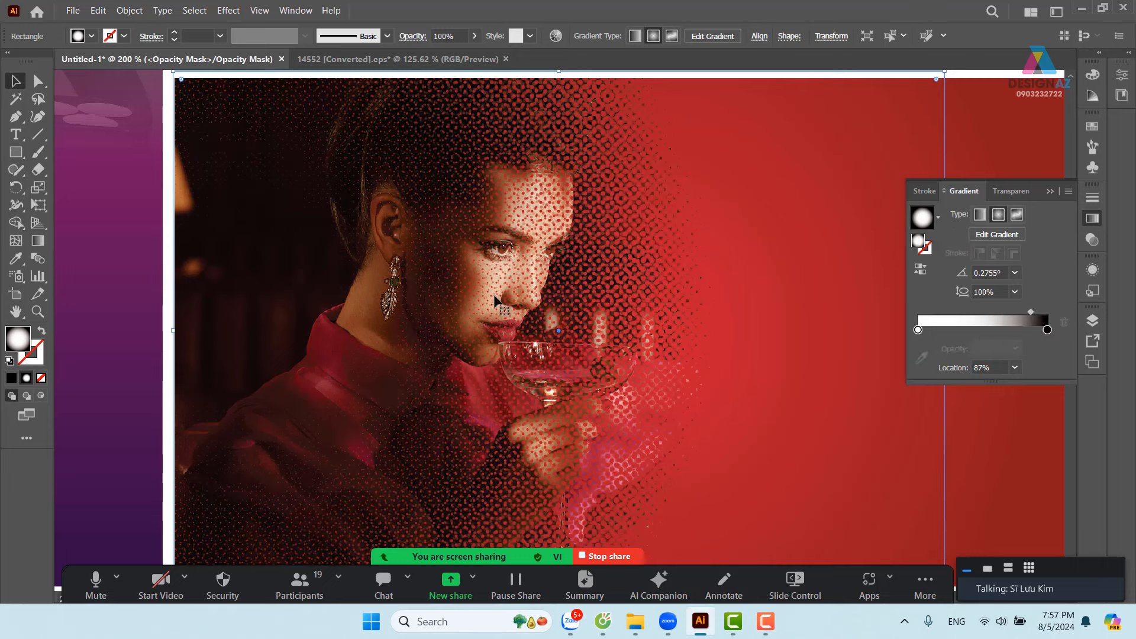
pyautogui.click(488, 347)
pyautogui.moveTo(411, 371); pyautogui.dragTo(708, 371)
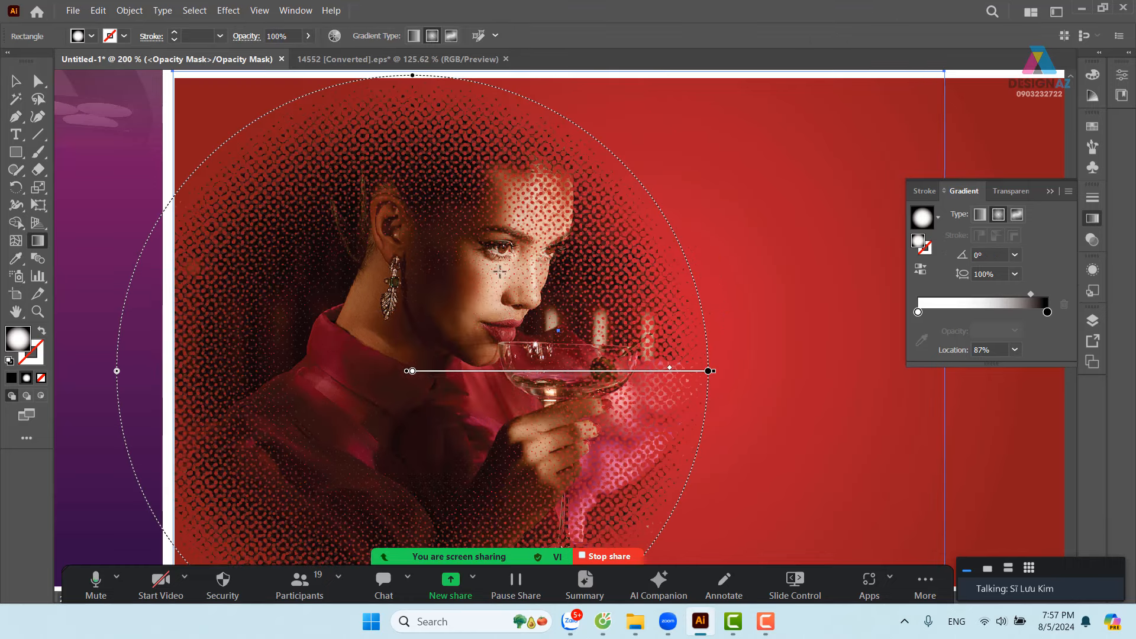
pyautogui.moveTo(481, 275); pyautogui.dragTo(786, 356)
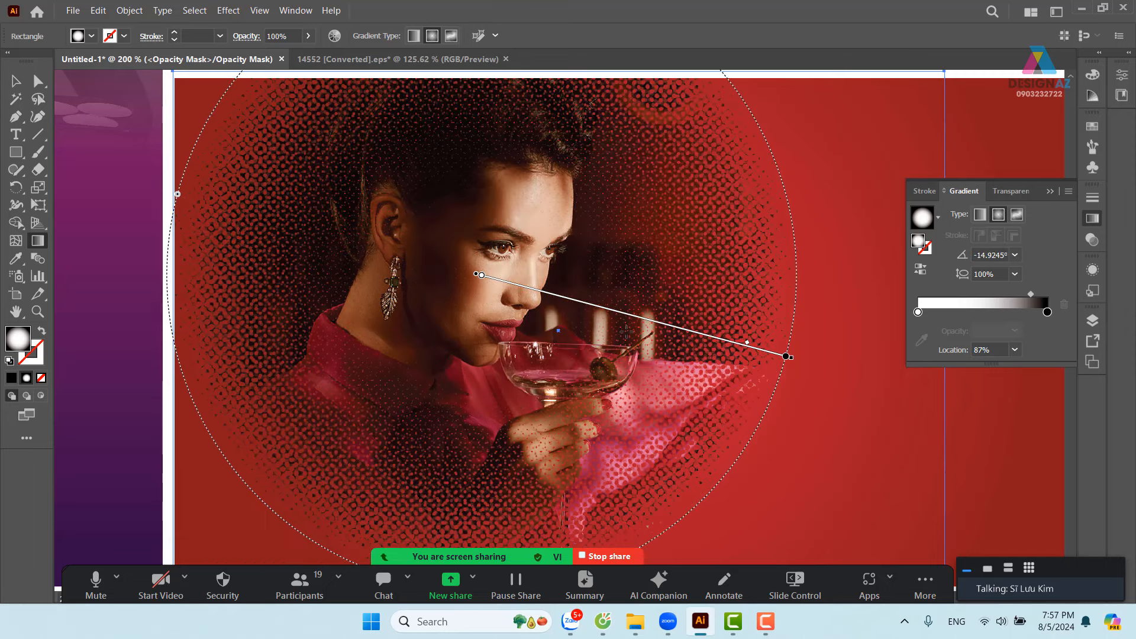
pyautogui.moveTo(414, 363); pyautogui.dragTo(657, 481)
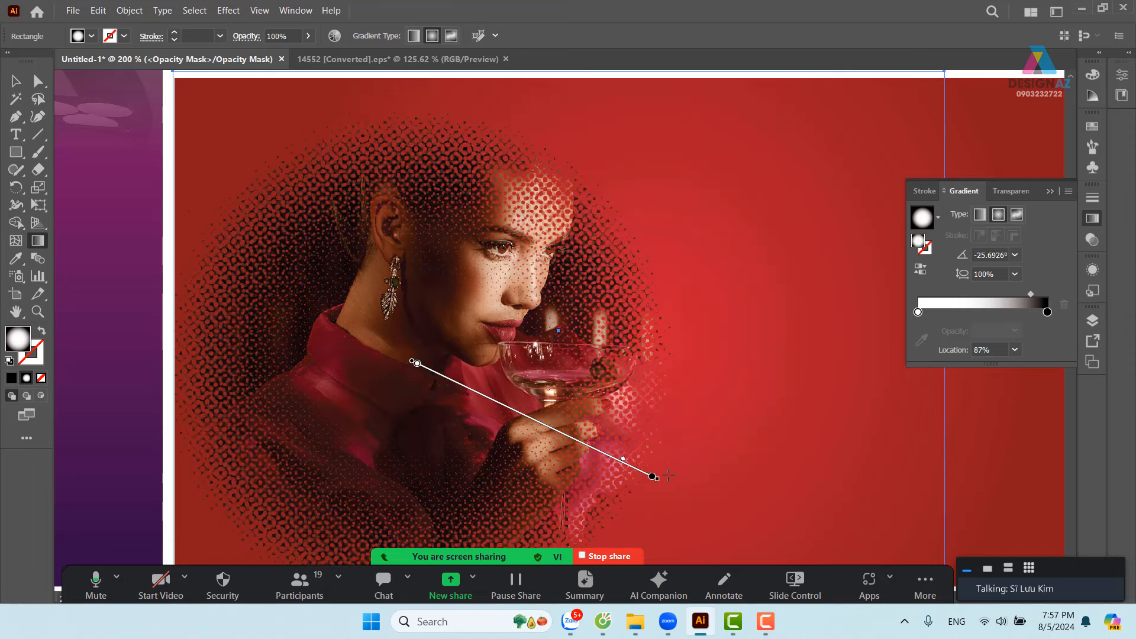
pyautogui.click(754, 462)
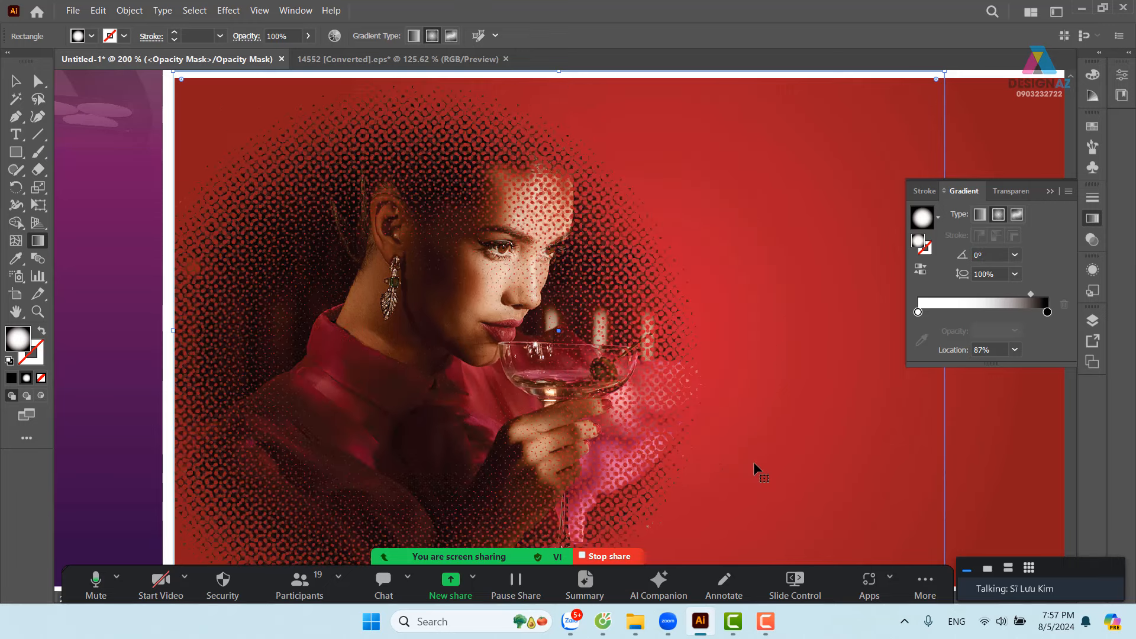
pyautogui.click(228, 10)
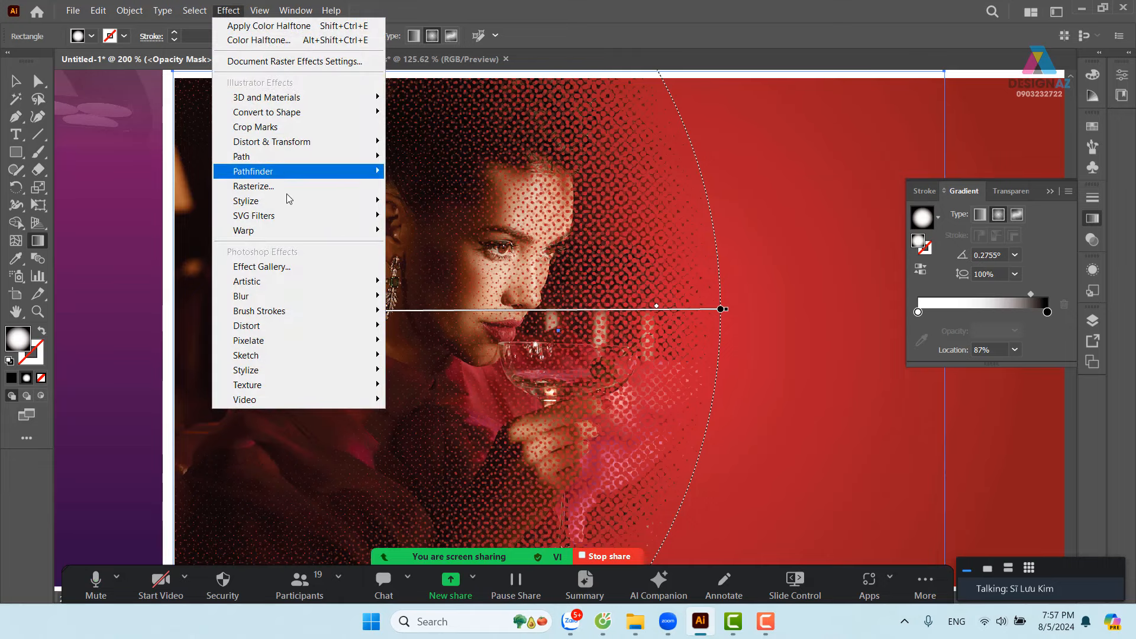
pyautogui.click(286, 266)
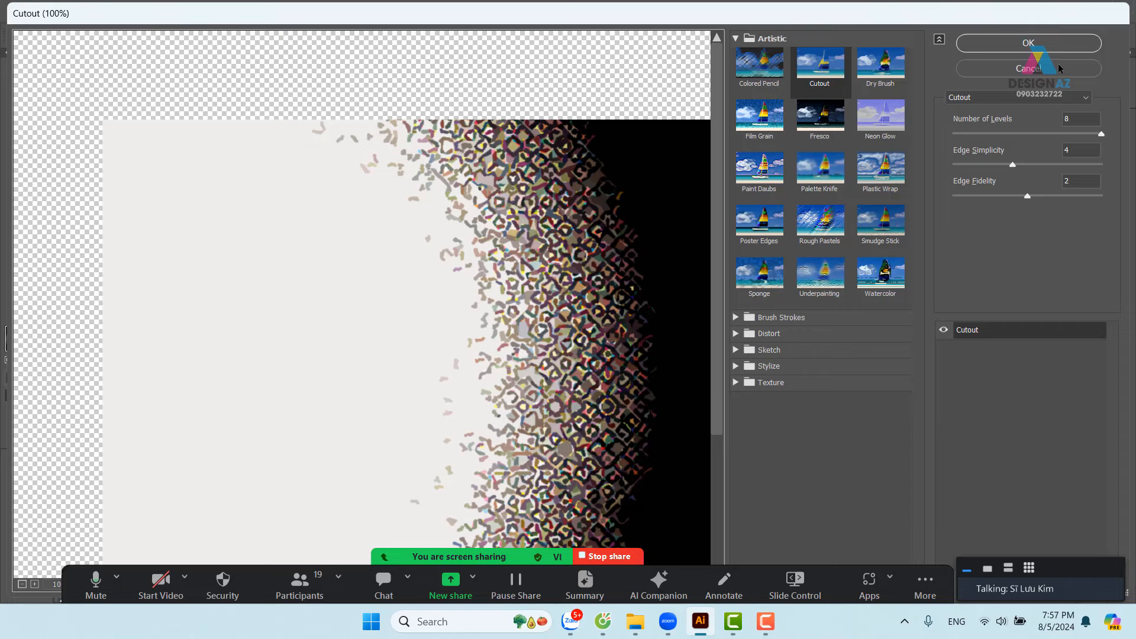
pyautogui.click(1051, 69)
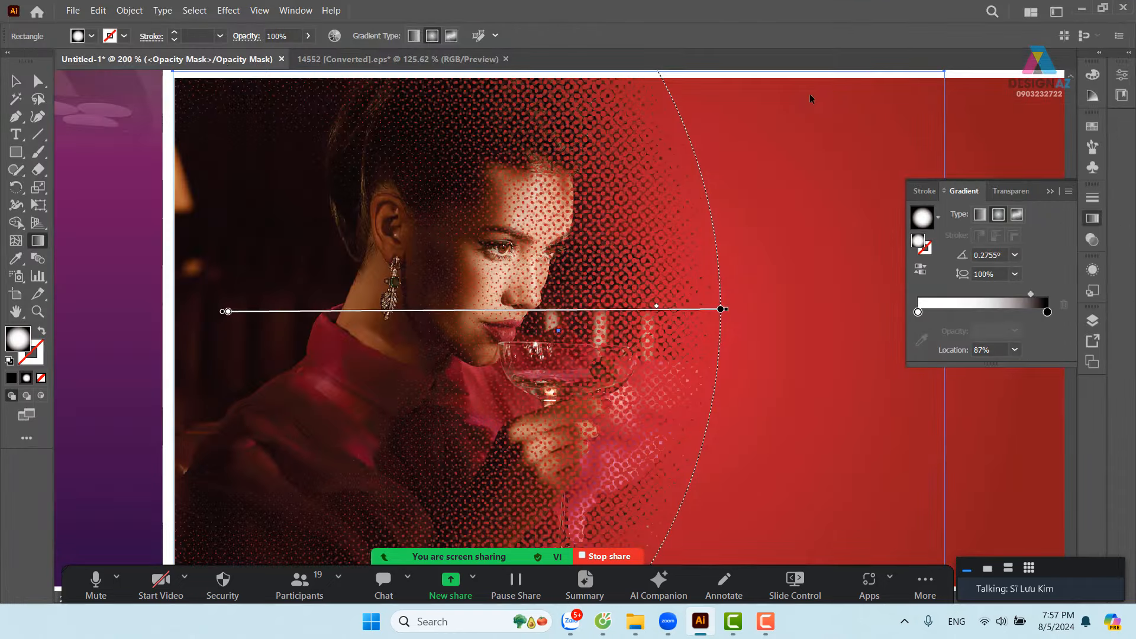
# - Apply the Pixelate Crystallize effect to the mask rectangle with a cell size of 56
pyautogui.click(229, 10)
pyautogui.moveTo(278, 342)
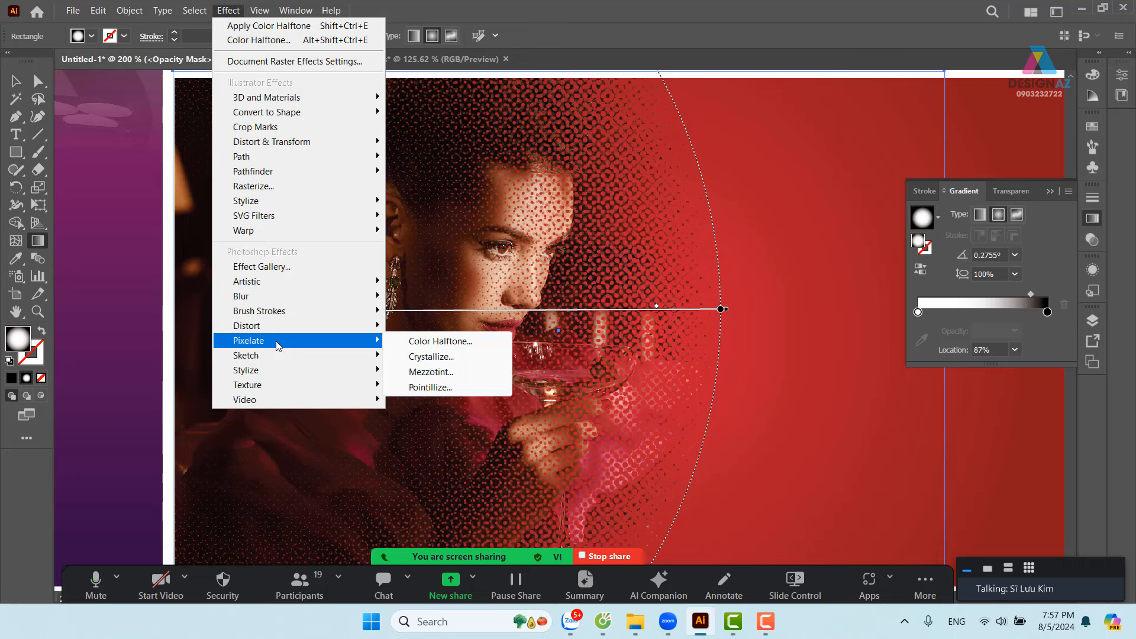
pyautogui.click(433, 357)
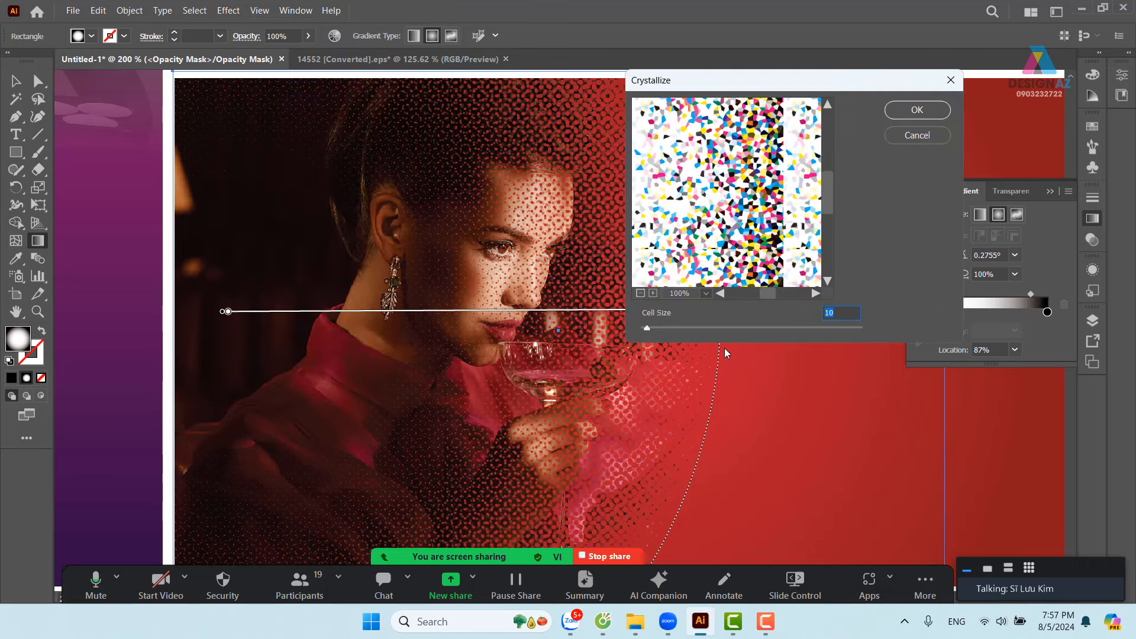
pyautogui.moveTo(648, 329); pyautogui.dragTo(681, 329)
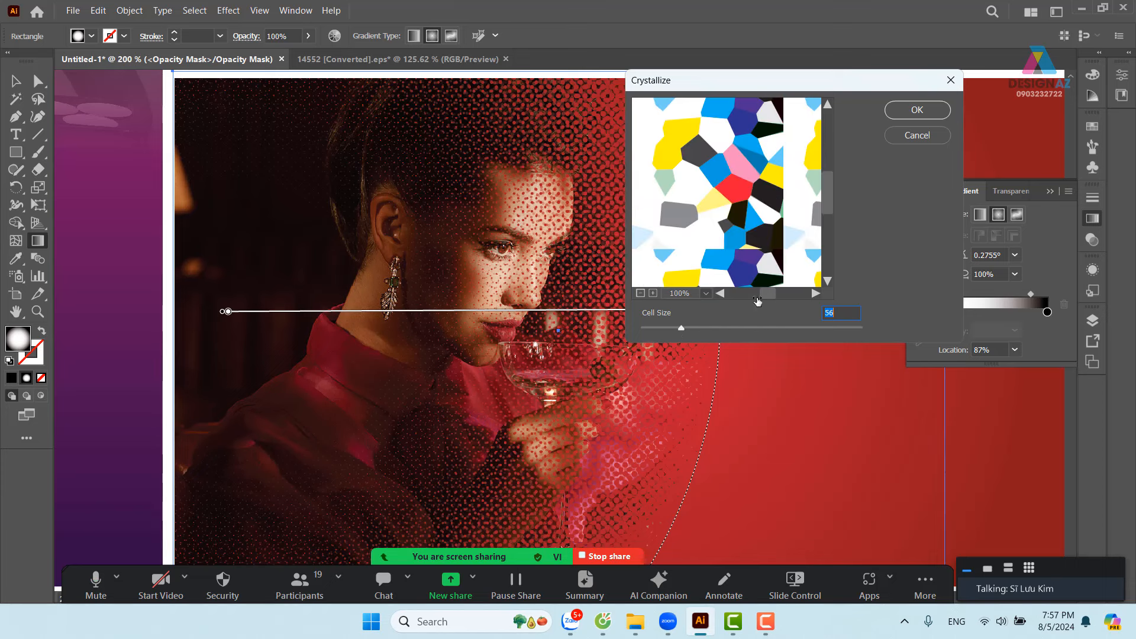
pyautogui.click(917, 110)
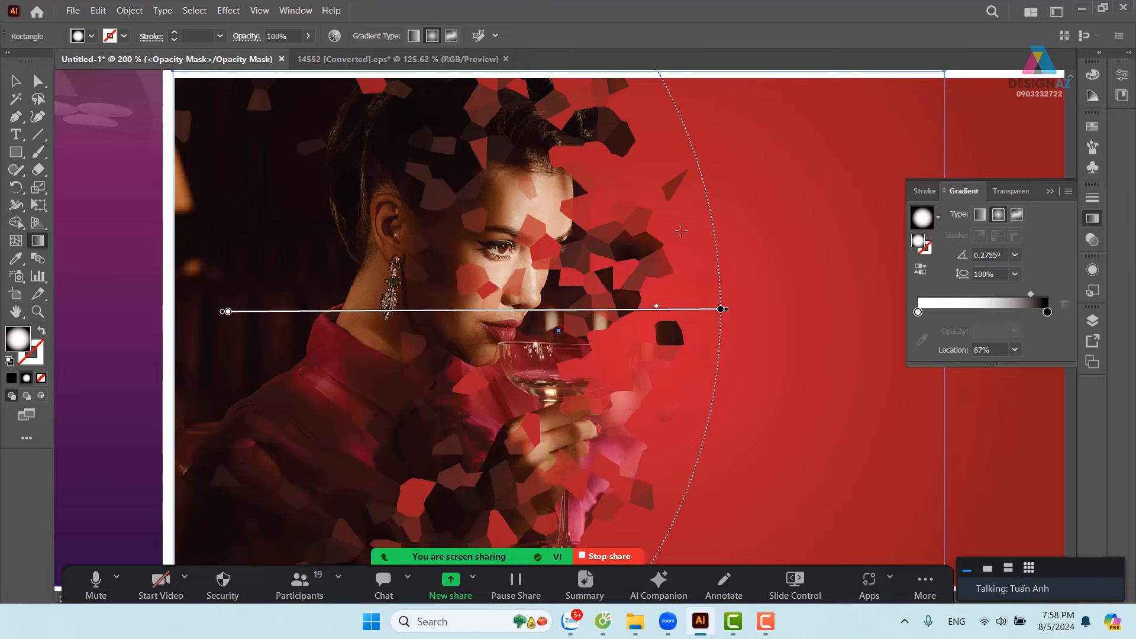
pyautogui.press('ctrl')
pyautogui.hotkey('ctrl', '-')
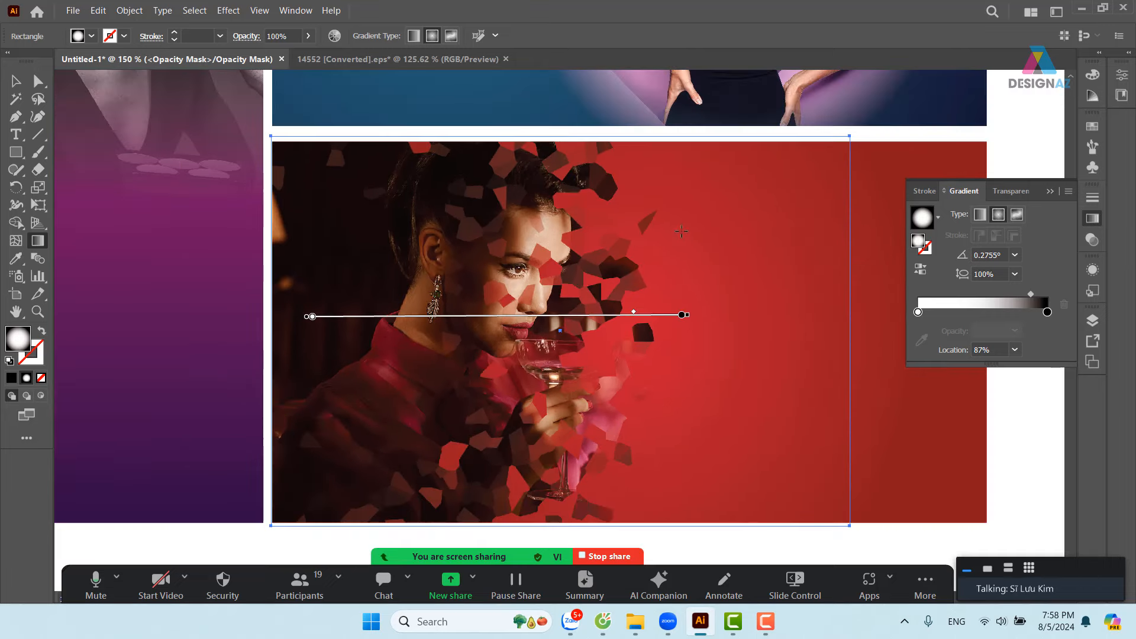
pyautogui.moveTo(688, 282); pyautogui.dragTo(652, 259)
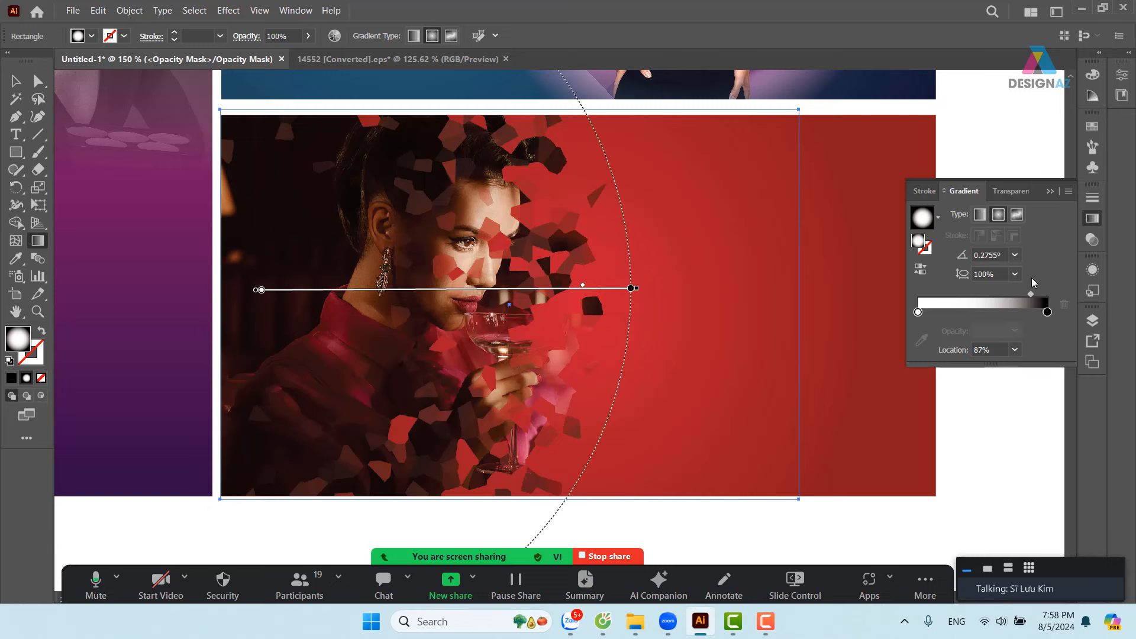
# - Draw an ellipse over the woman's face inside the opacity mask, shift it slightly upward and fill it with white
pyautogui.click(1091, 244)
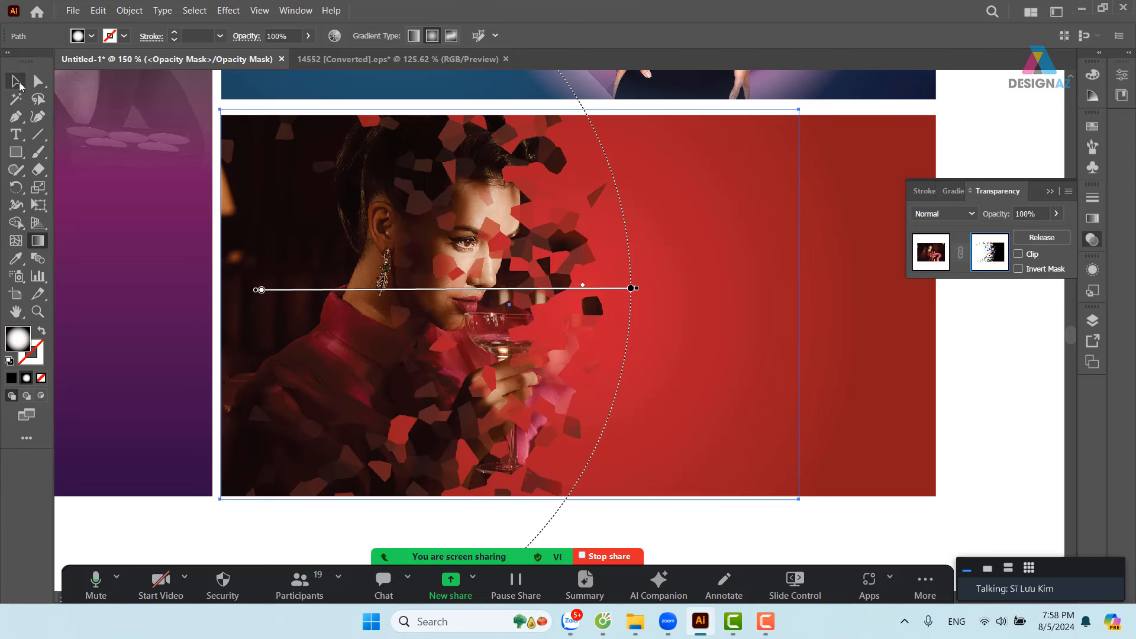
pyautogui.press('v')
pyautogui.click(995, 356)
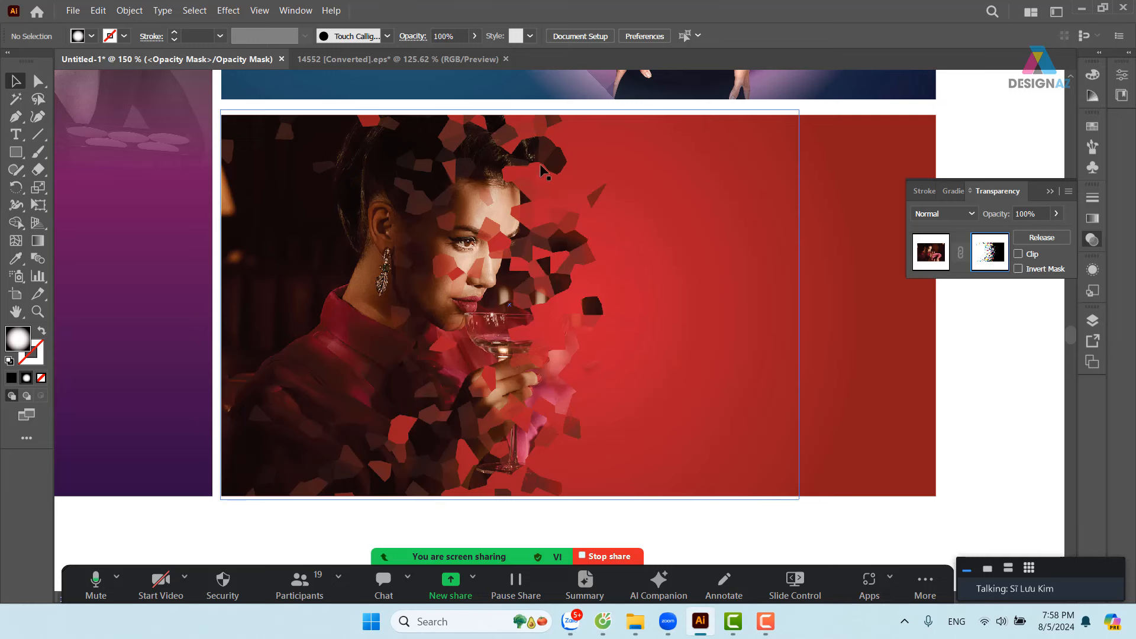
pyautogui.click(20, 155)
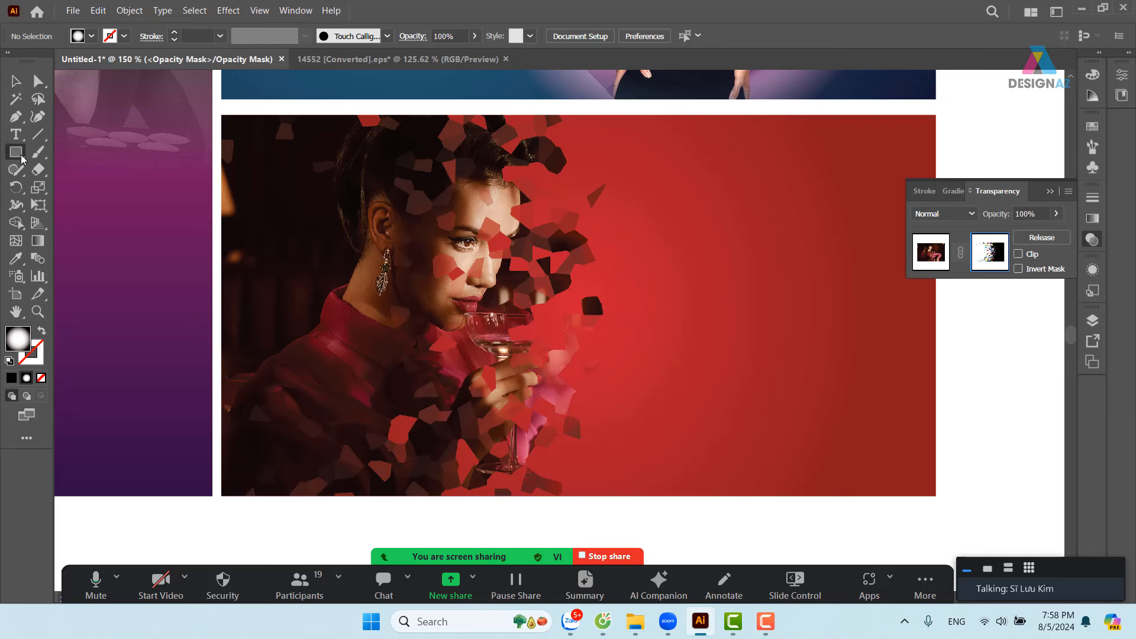
pyautogui.moveTo(21, 158); pyautogui.dragTo(71, 189)
pyautogui.moveTo(382, 165); pyautogui.dragTo(527, 326)
pyautogui.press('v')
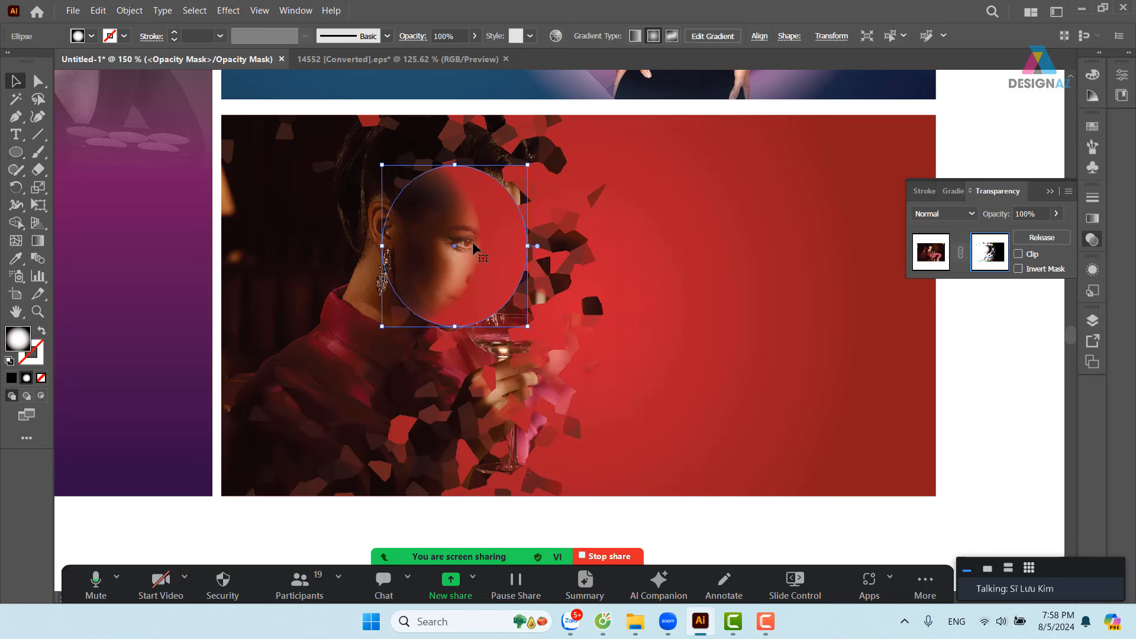
pyautogui.moveTo(471, 247); pyautogui.dragTo(472, 237)
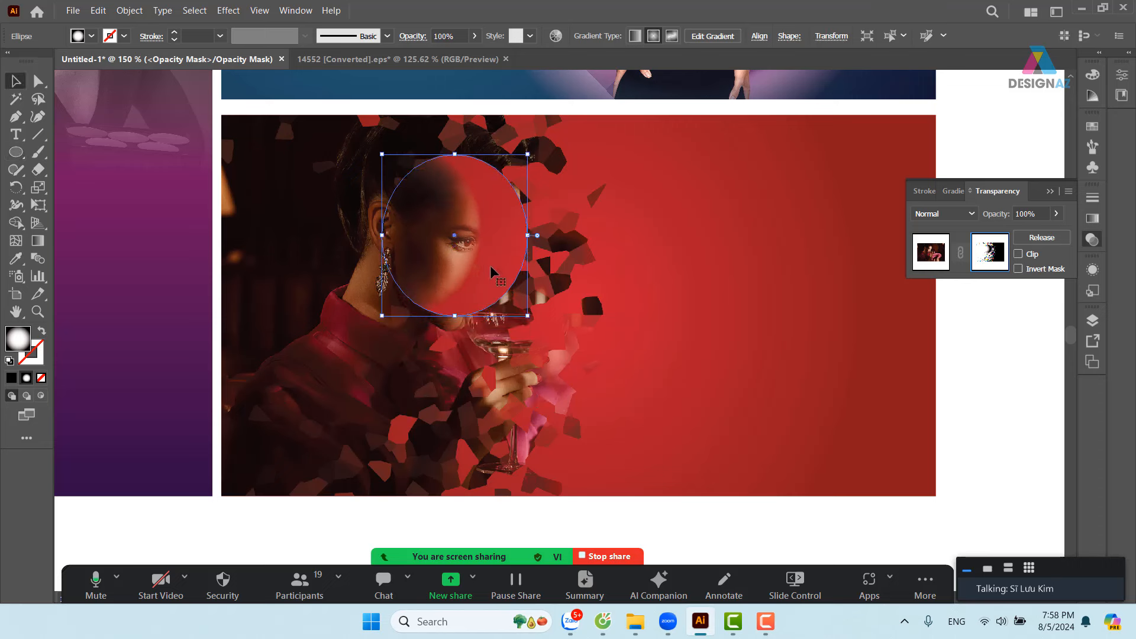
pyautogui.click(1093, 126)
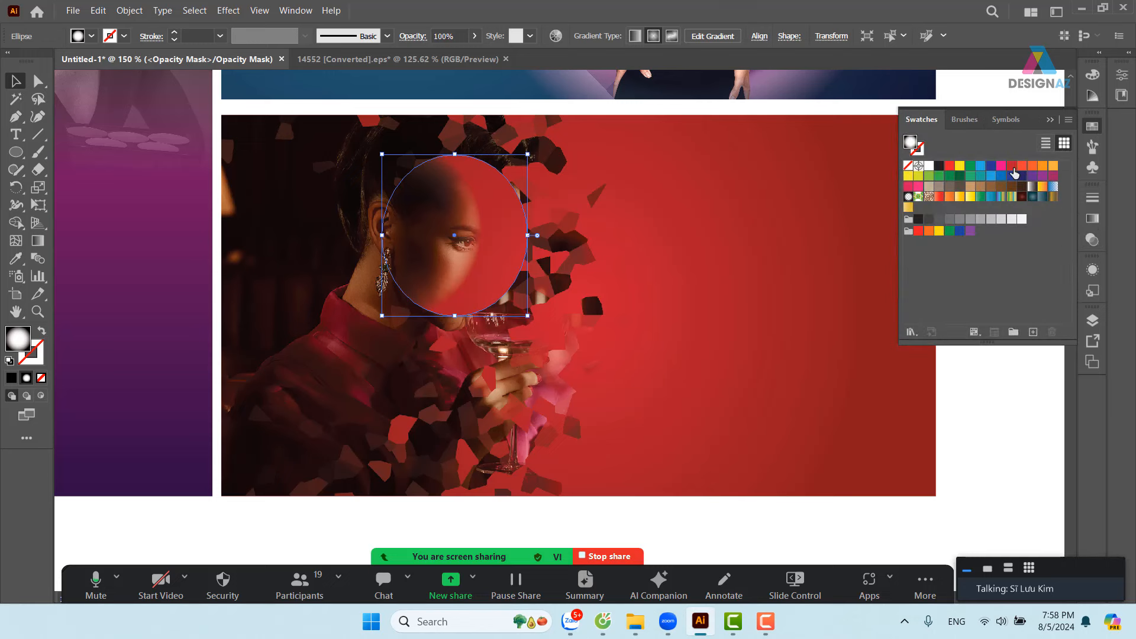
pyautogui.click(929, 166)
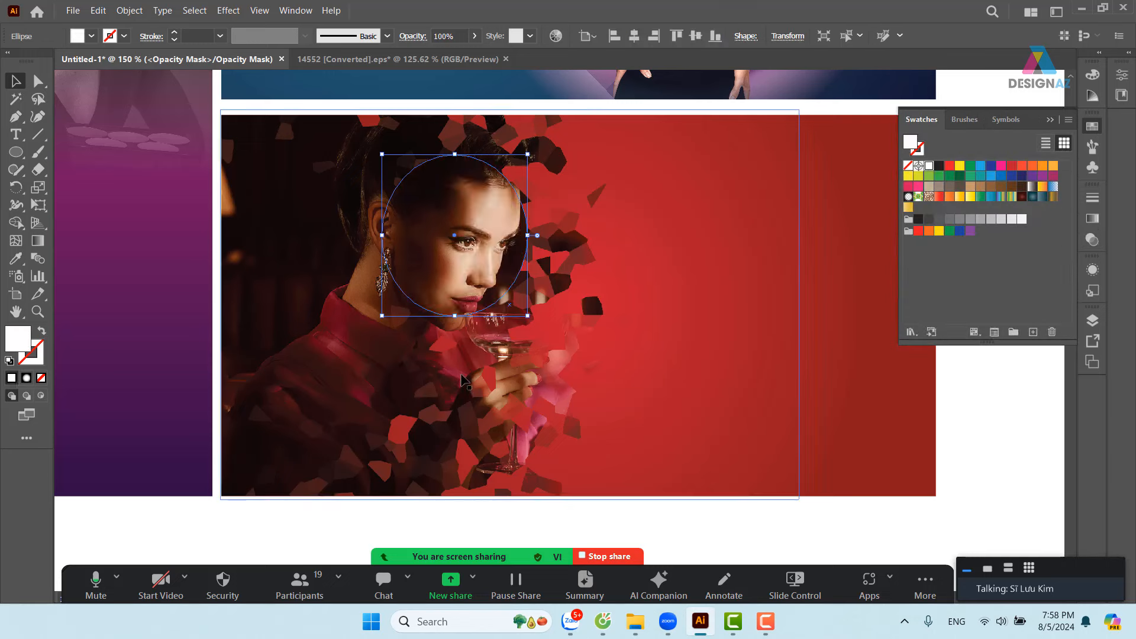
# - Stretch the white mask ellipse downward past the woman's chin and reposition it over her face
pyautogui.moveTo(454, 315); pyautogui.dragTo(454, 338)
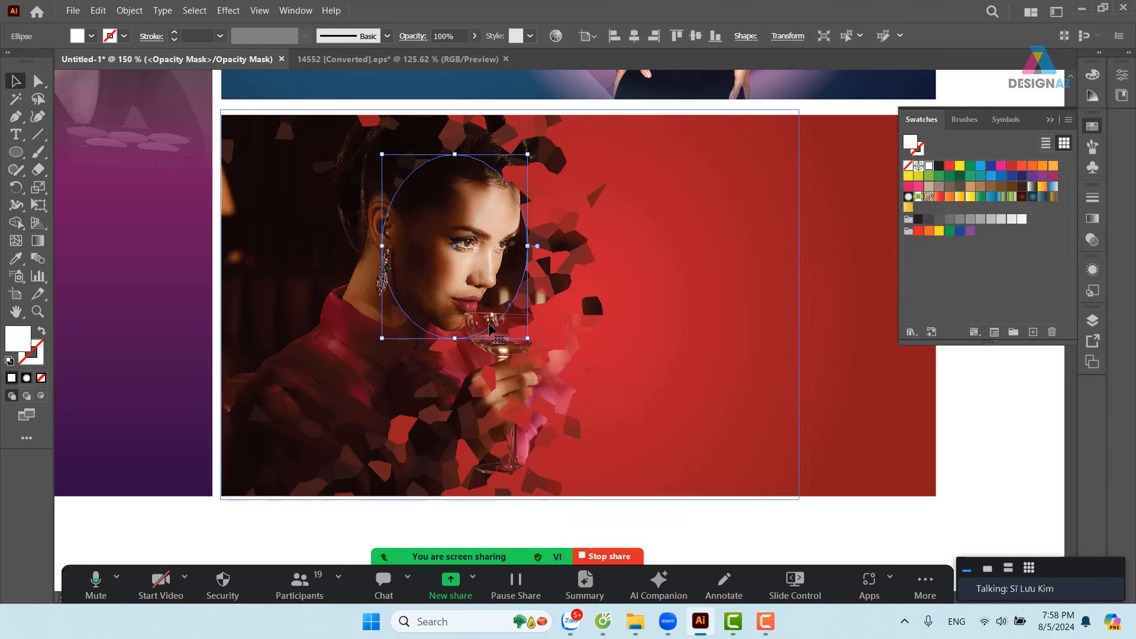
pyautogui.moveTo(503, 270)
pyautogui.mouseDown()
pyautogui.moveTo(524, 254)
pyautogui.moveTo(514, 264)
pyautogui.mouseUp()
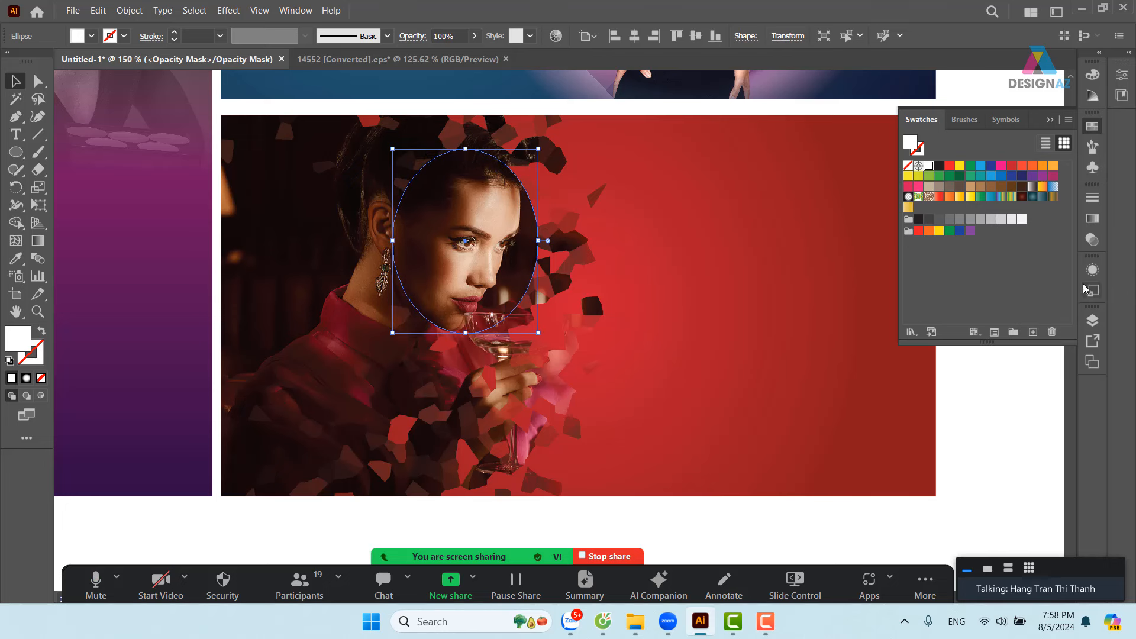
pyautogui.click(1093, 240)
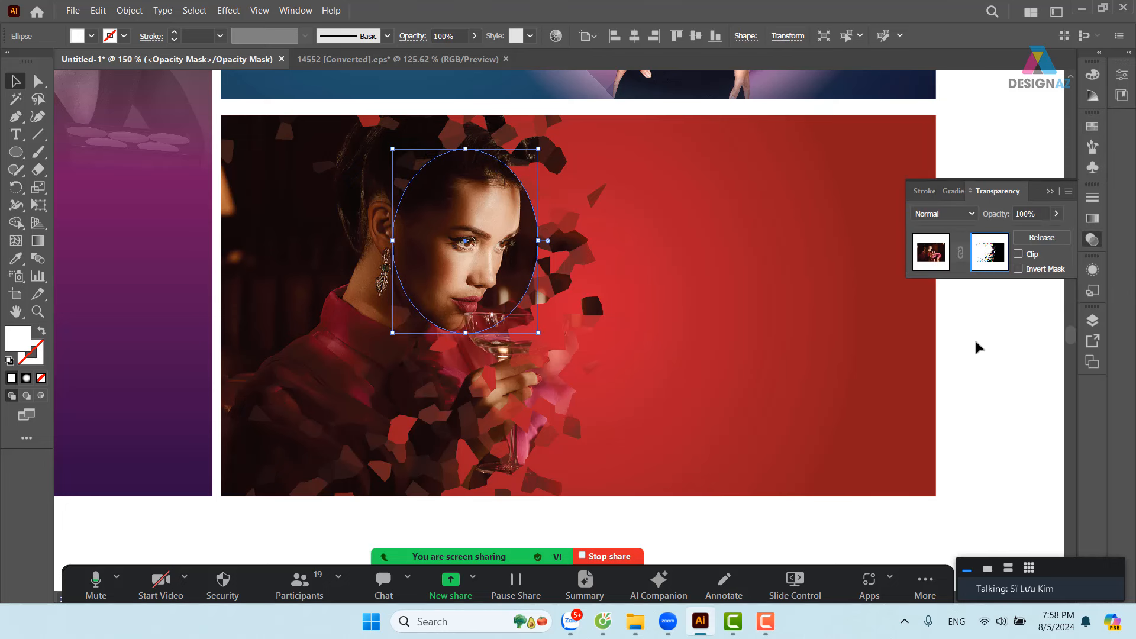
pyautogui.click(984, 384)
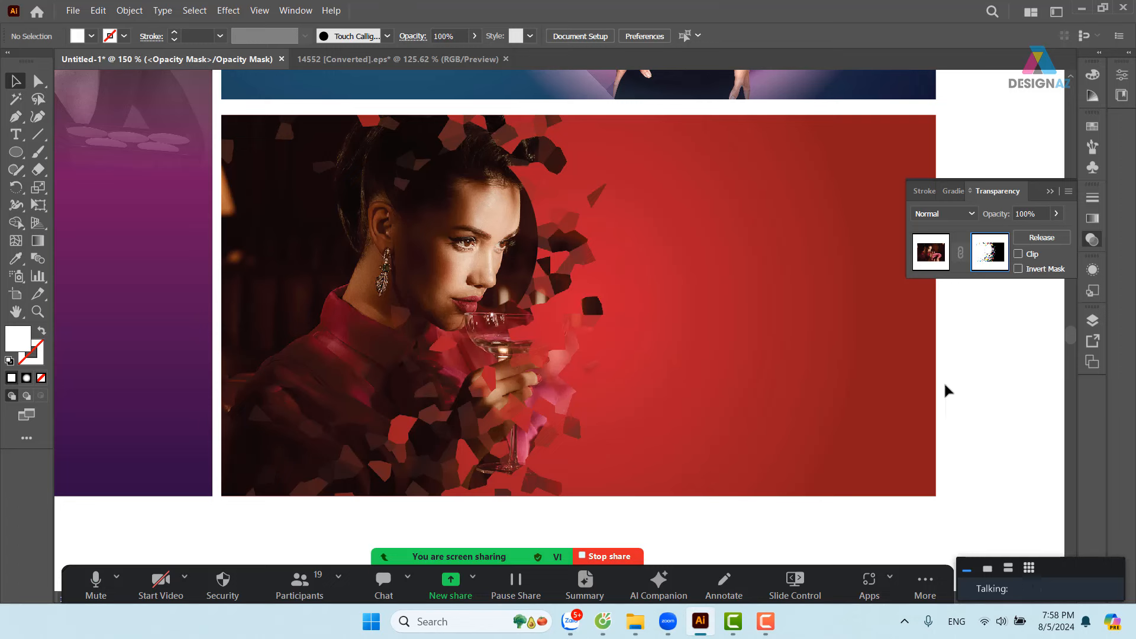
pyautogui.moveTo(470, 252)
pyautogui.mouseDown()
pyautogui.moveTo(485, 257)
pyautogui.moveTo(458, 260)
pyautogui.moveTo(467, 279)
pyautogui.moveTo(477, 247)
pyautogui.moveTo(456, 269)
pyautogui.moveTo(467, 246)
pyautogui.mouseUp()
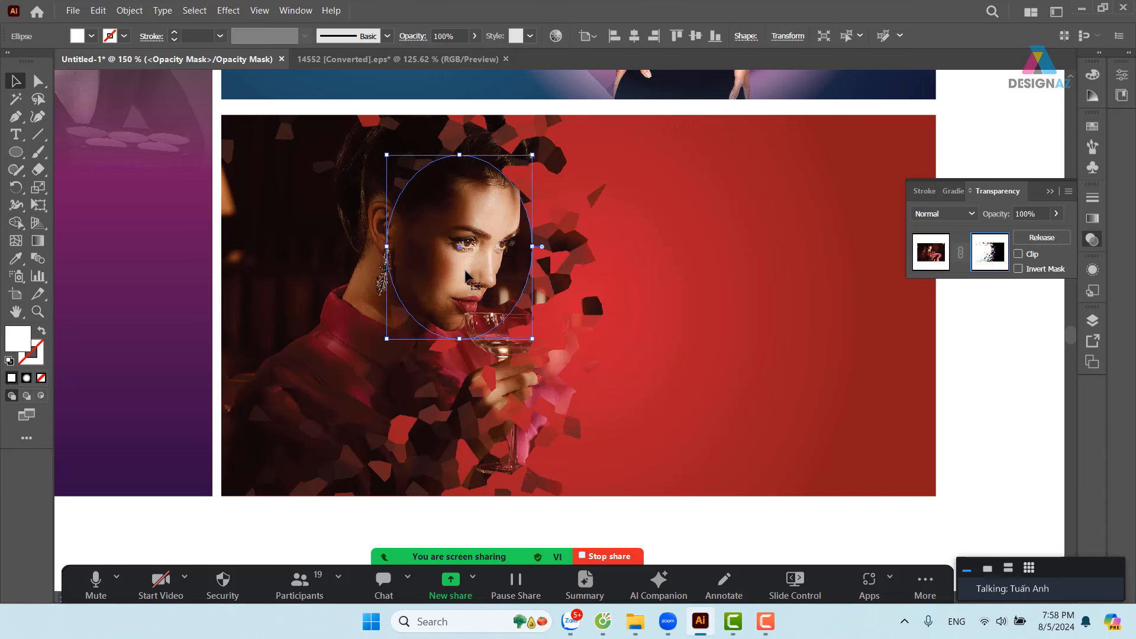
# - Apply a Gaussian Blur with a radius of about 51.2 pixels to the face ellipse in the mask
pyautogui.click(234, 10)
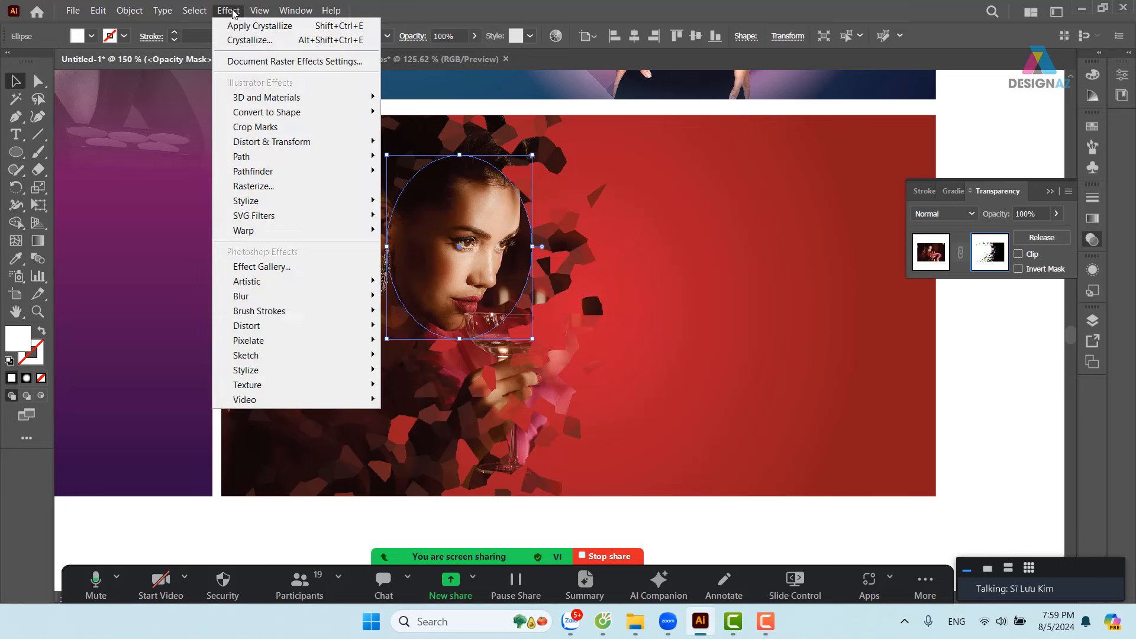
pyautogui.moveTo(329, 296)
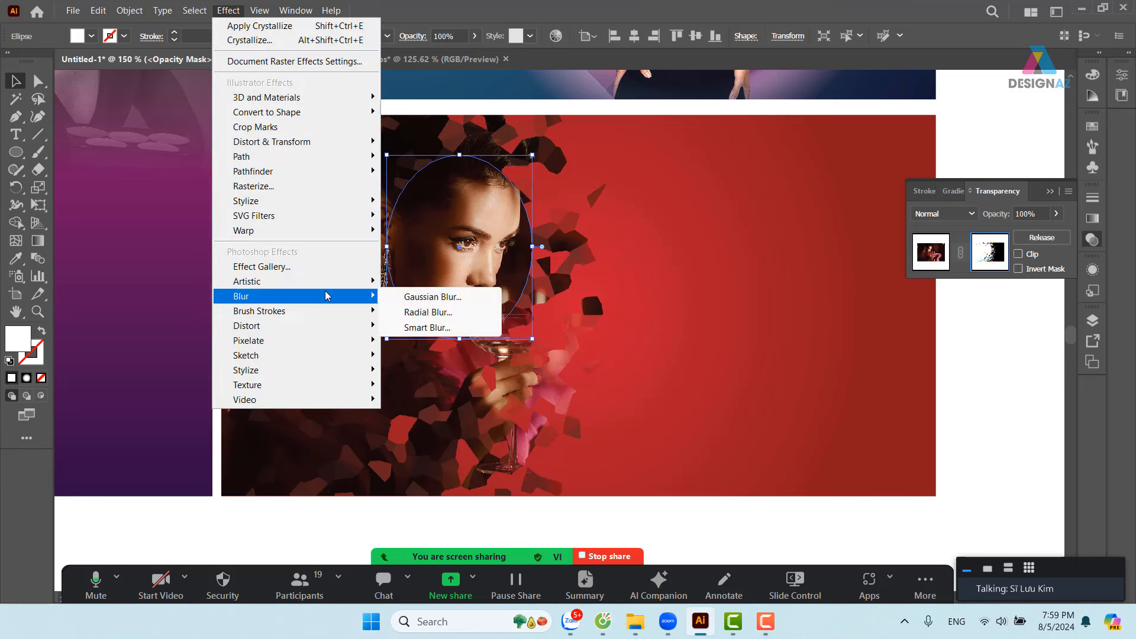
pyautogui.click(425, 299)
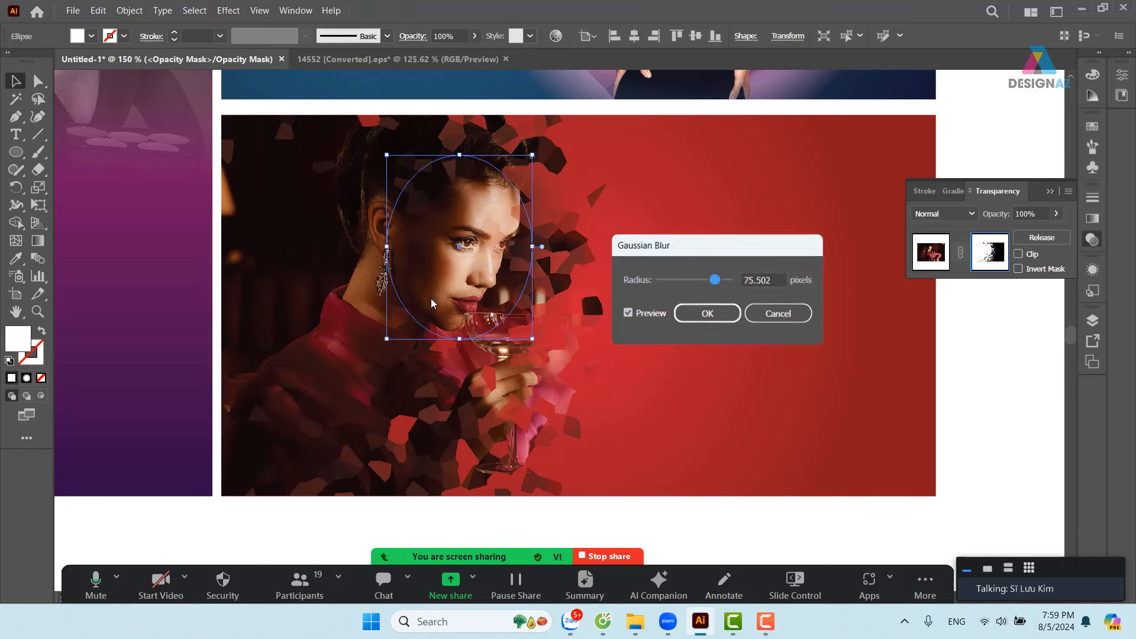
pyautogui.moveTo(716, 280); pyautogui.dragTo(710, 283)
pyautogui.click(726, 314)
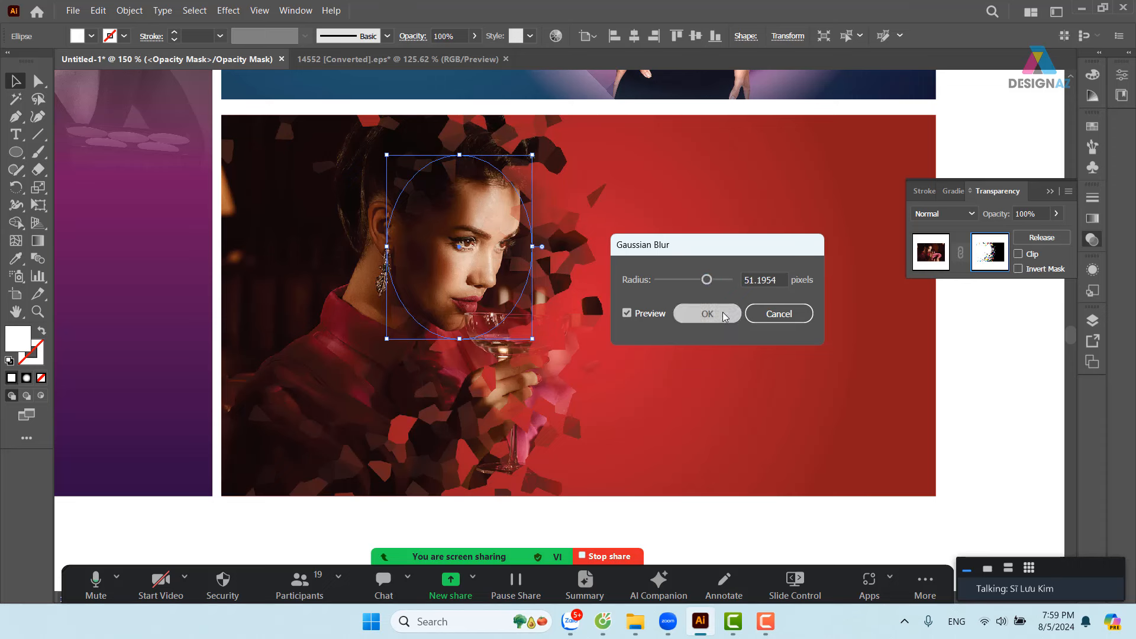
pyautogui.click(966, 381)
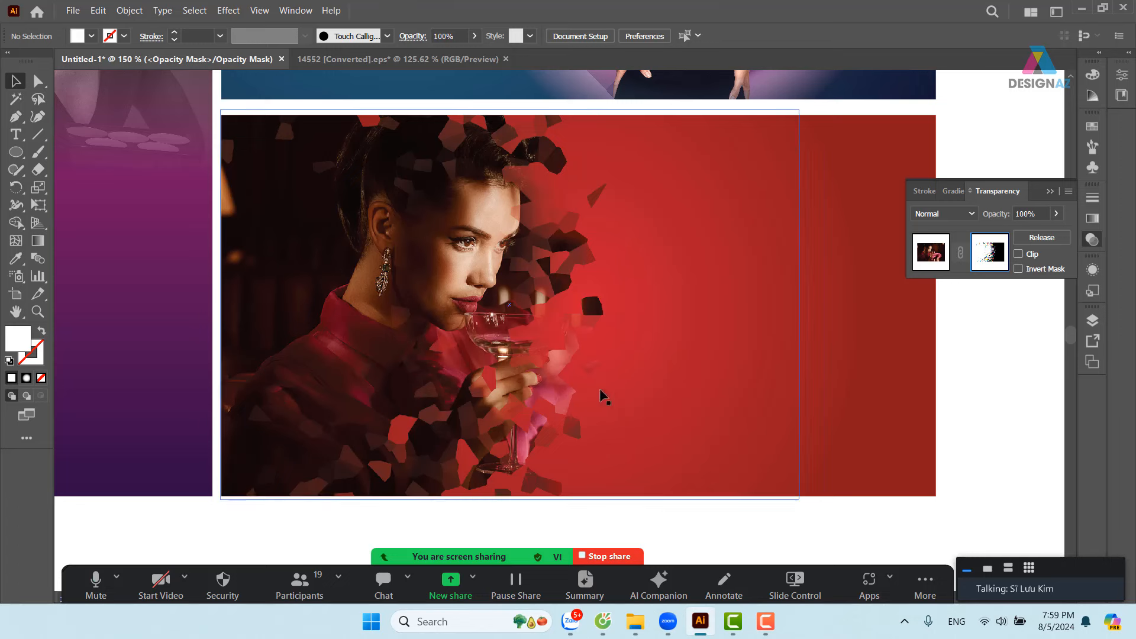
# - Draw a white ellipse over the cocktail glass in the opacity mask and enlarge it to cover the whole bowl
pyautogui.press('l')
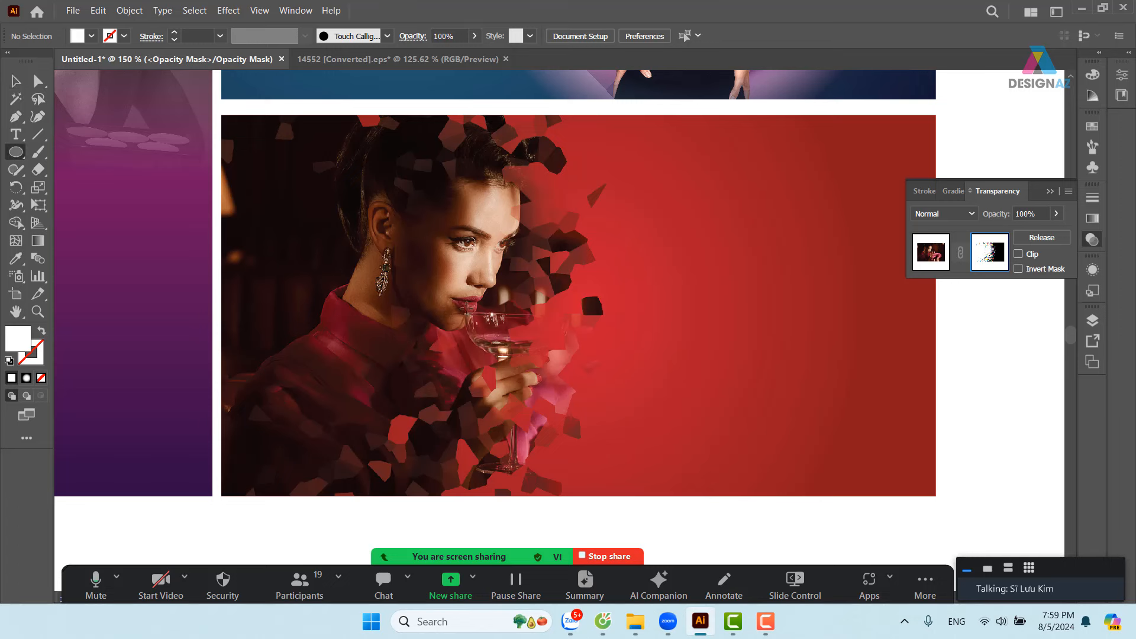
pyautogui.moveTo(458, 297); pyautogui.dragTo(563, 377)
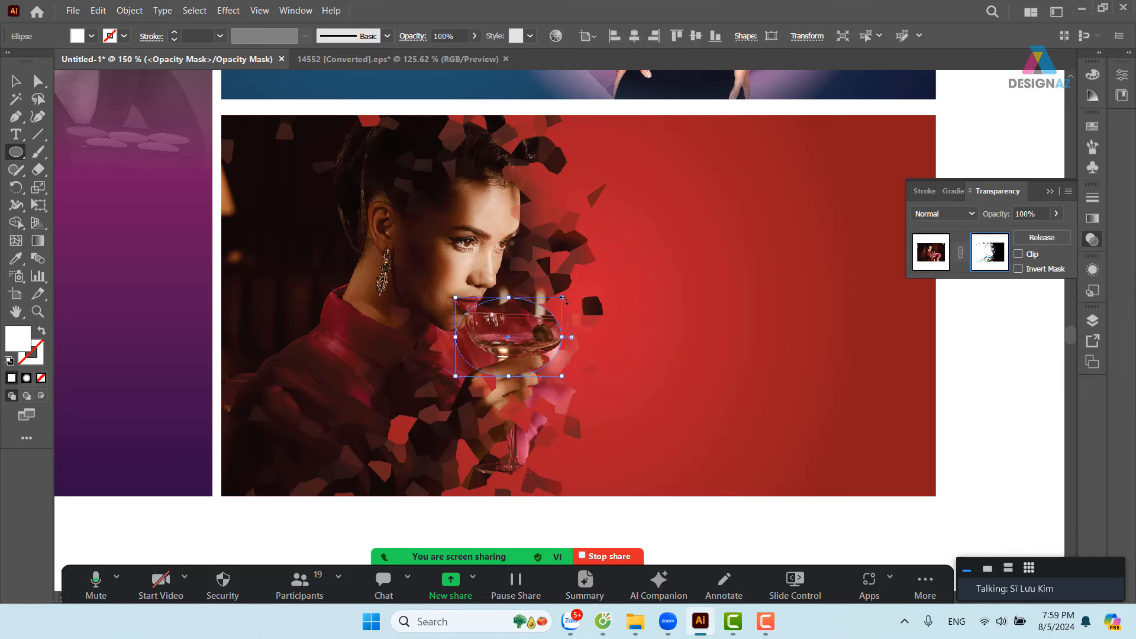
pyautogui.moveTo(565, 296); pyautogui.dragTo(576, 281)
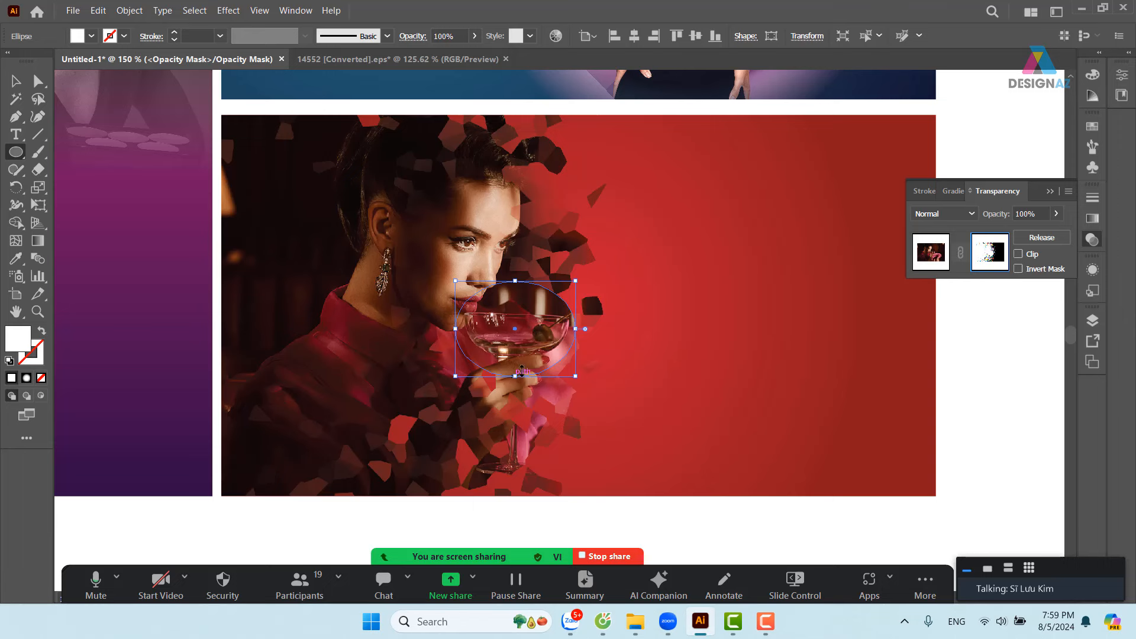
# - Apply a Gaussian Blur to the glass ellipse with a slightly smaller radius than the face ellipse, and deselect it
pyautogui.click(232, 11)
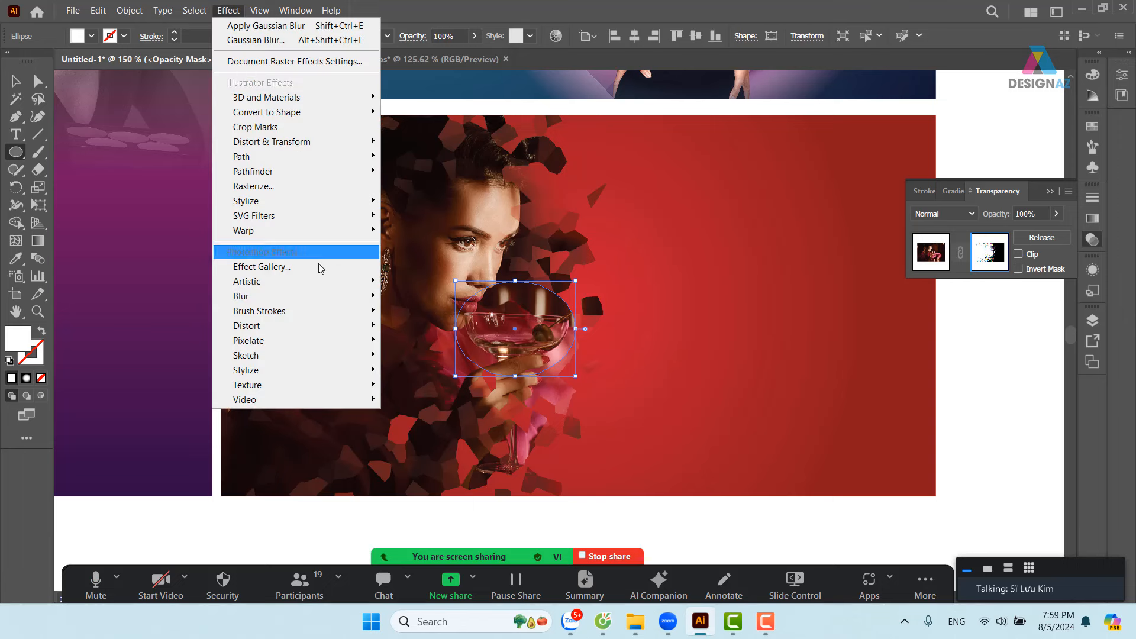
pyautogui.moveTo(307, 297)
pyautogui.click(428, 297)
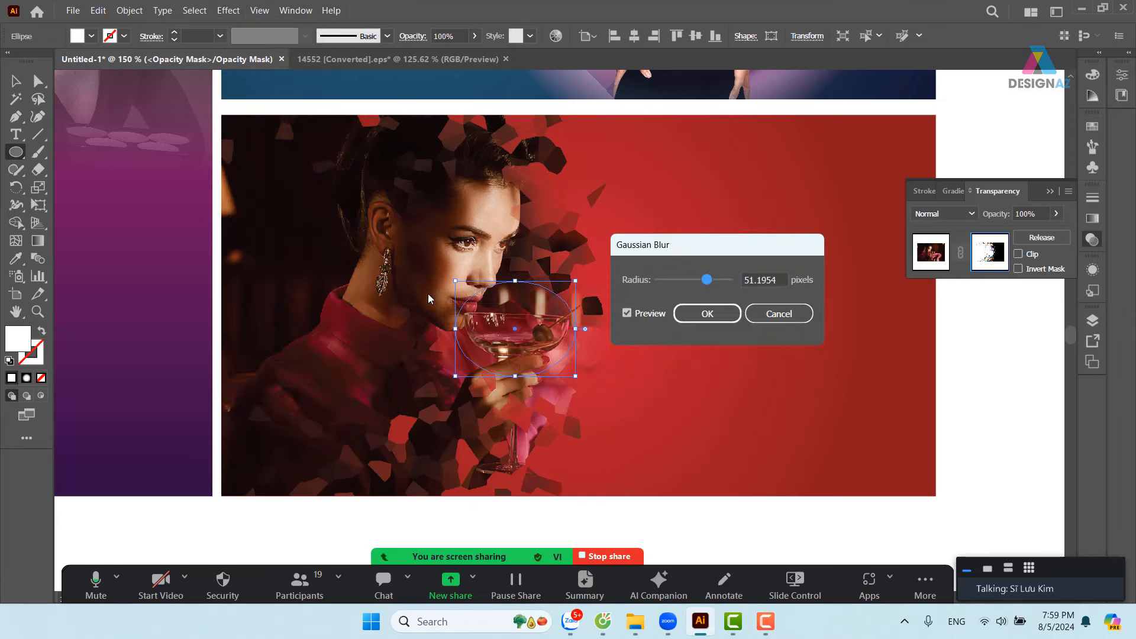
pyautogui.moveTo(701, 286); pyautogui.dragTo(698, 285)
pyautogui.click(707, 314)
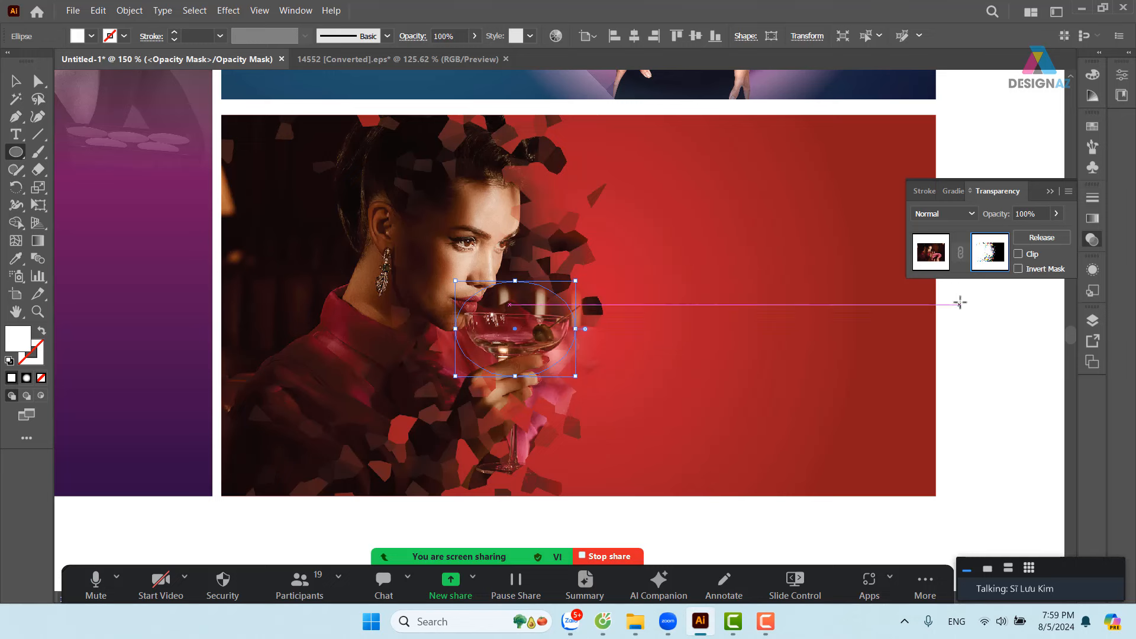
pyautogui.press('v')
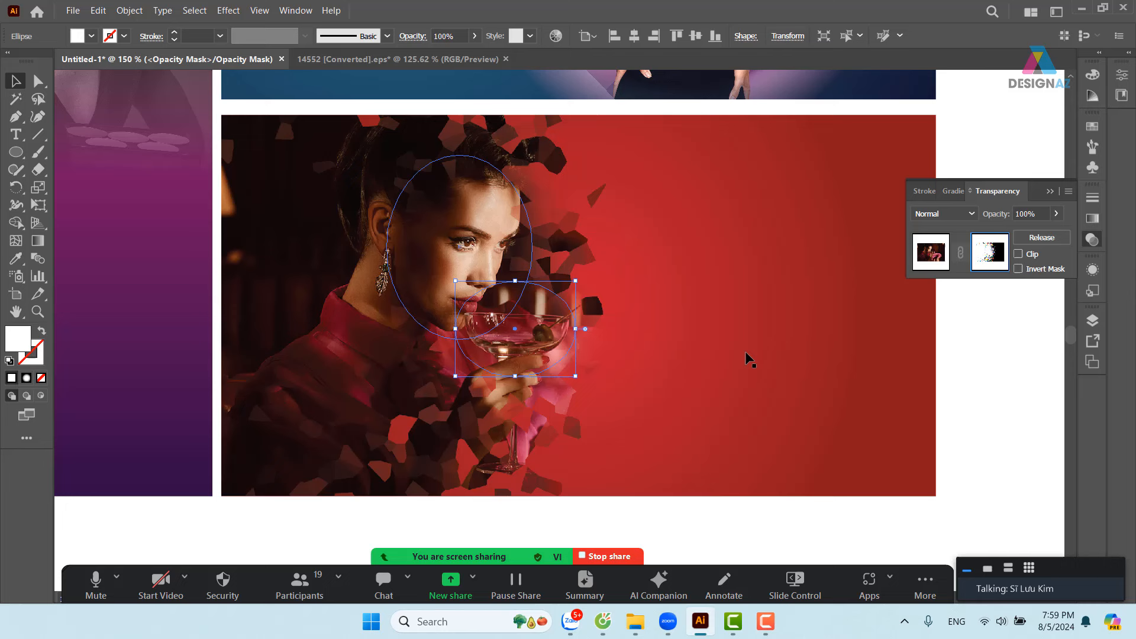
pyautogui.click(1007, 409)
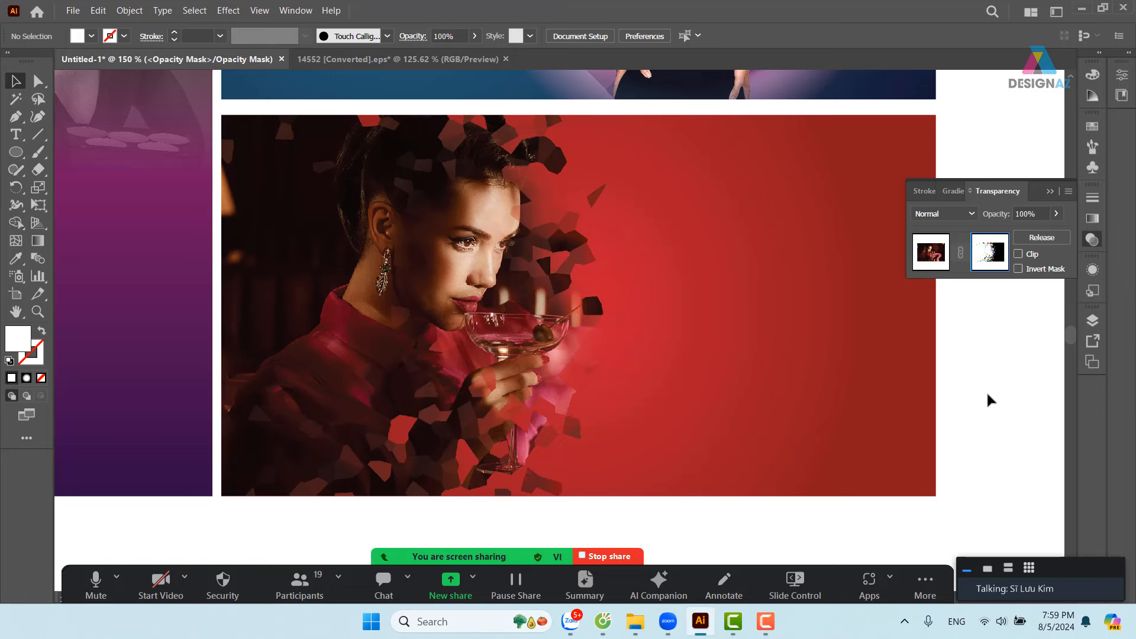
# - Leave opacity mask editing by returning to the cocktail portrait artwork, and deselect everything
pyautogui.click(932, 254)
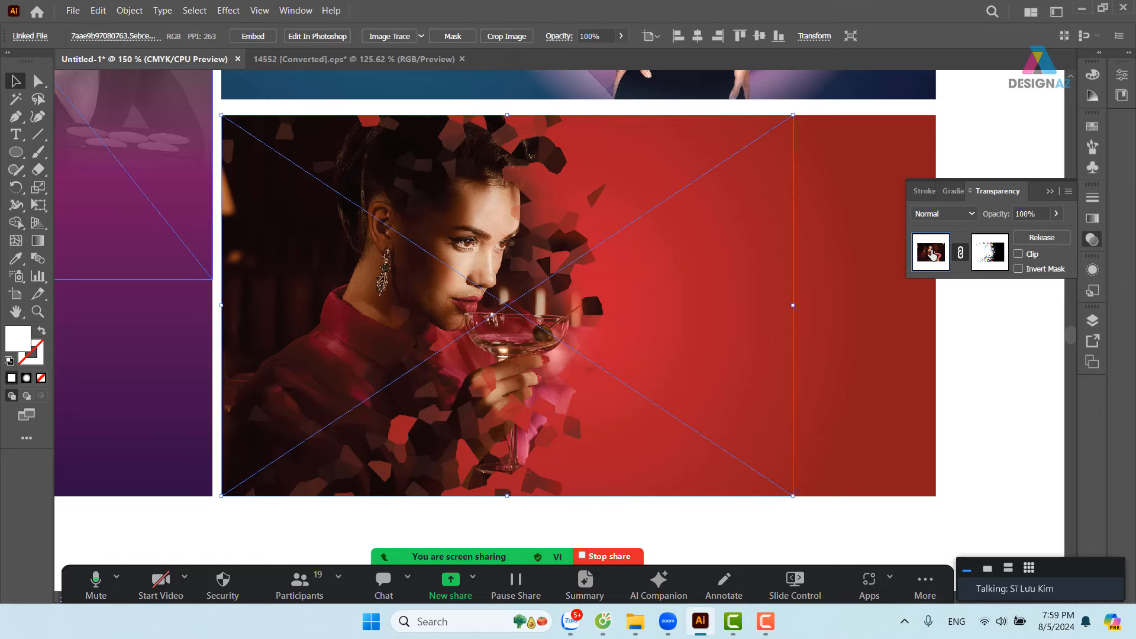
pyautogui.click(984, 447)
pyautogui.hscroll(3, 647, 355)
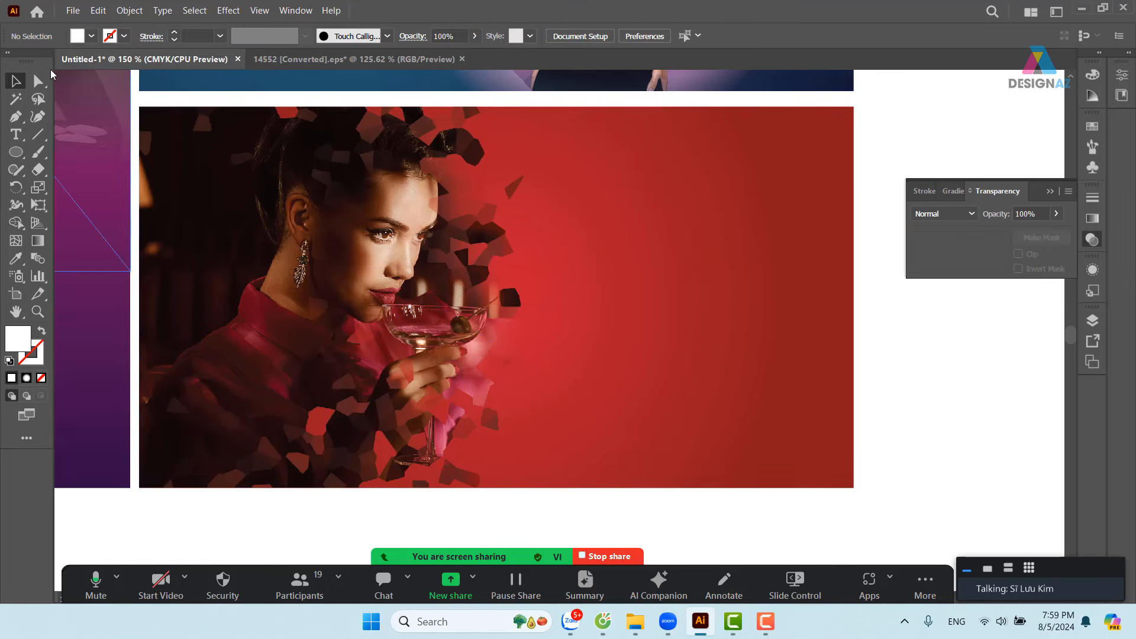
# - Start placing an image and browse drive D: to "ảnh mới tư liệu" > "chưa lọc", looking at its folders starting with R
pyautogui.click(73, 10)
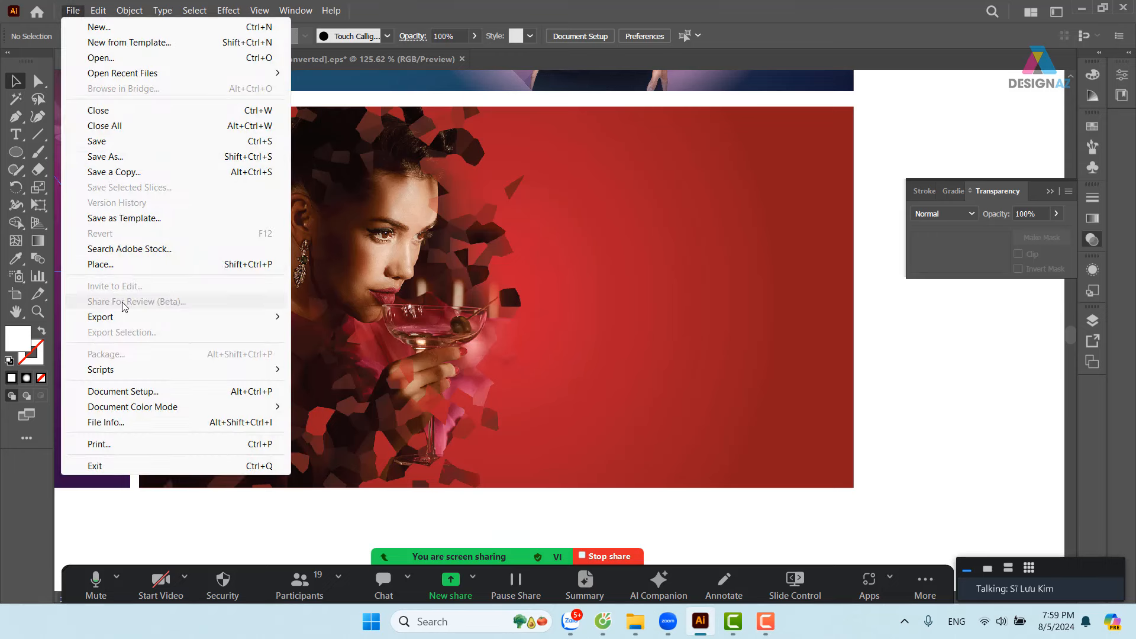
pyautogui.click(116, 265)
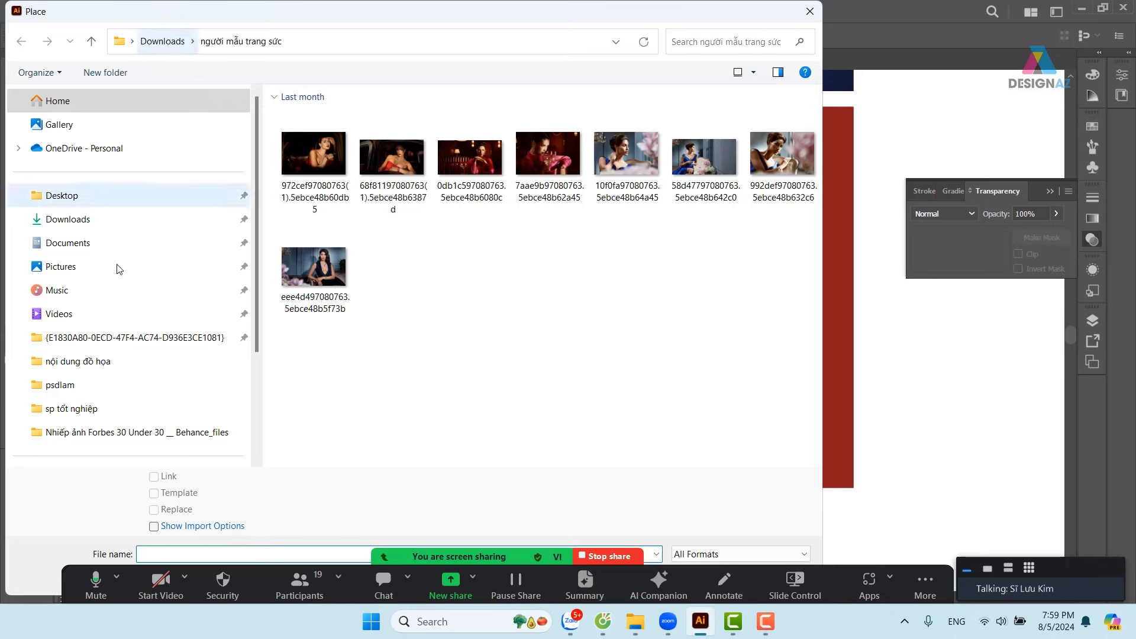
pyautogui.scroll(-3, 101, 355)
pyautogui.click(91, 385)
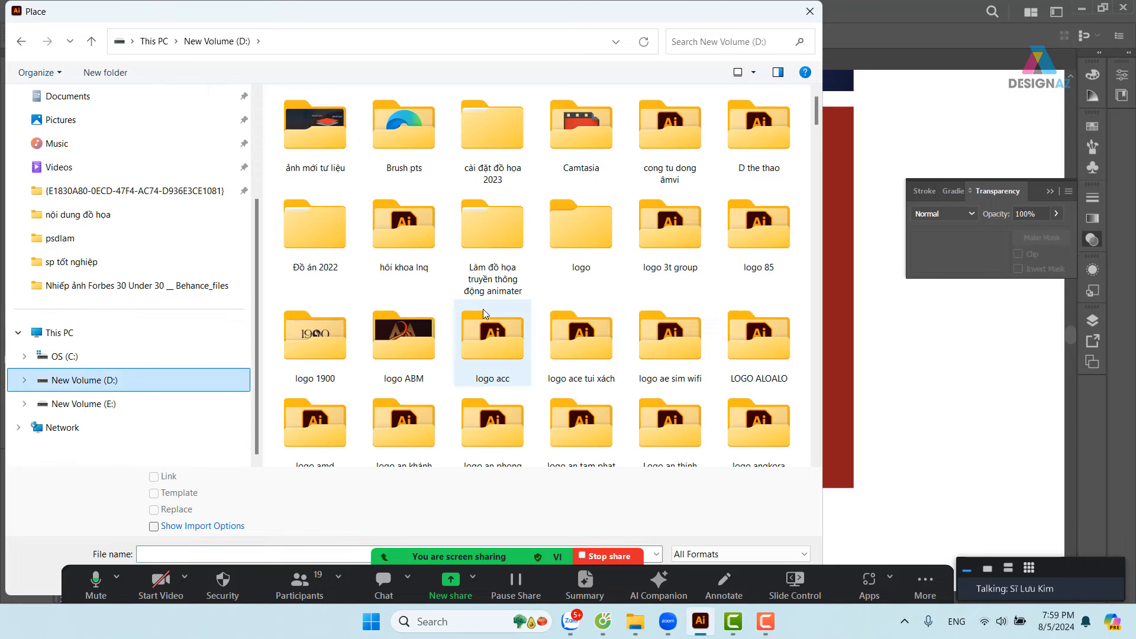
pyautogui.doubleClick(300, 152)
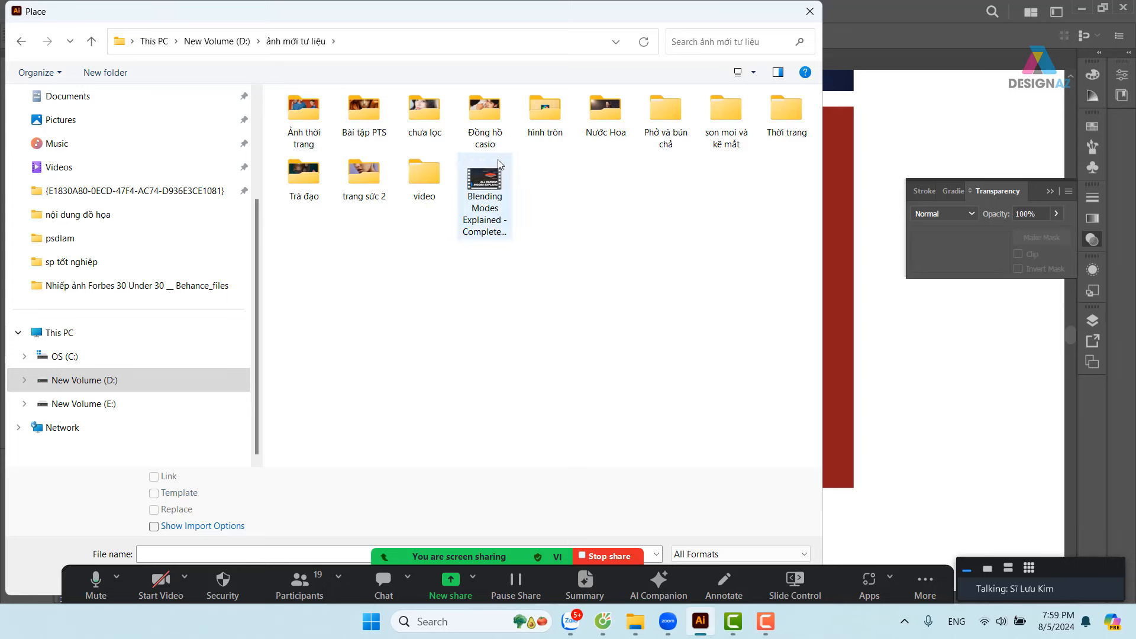
pyautogui.doubleClick(424, 115)
pyautogui.click(493, 129)
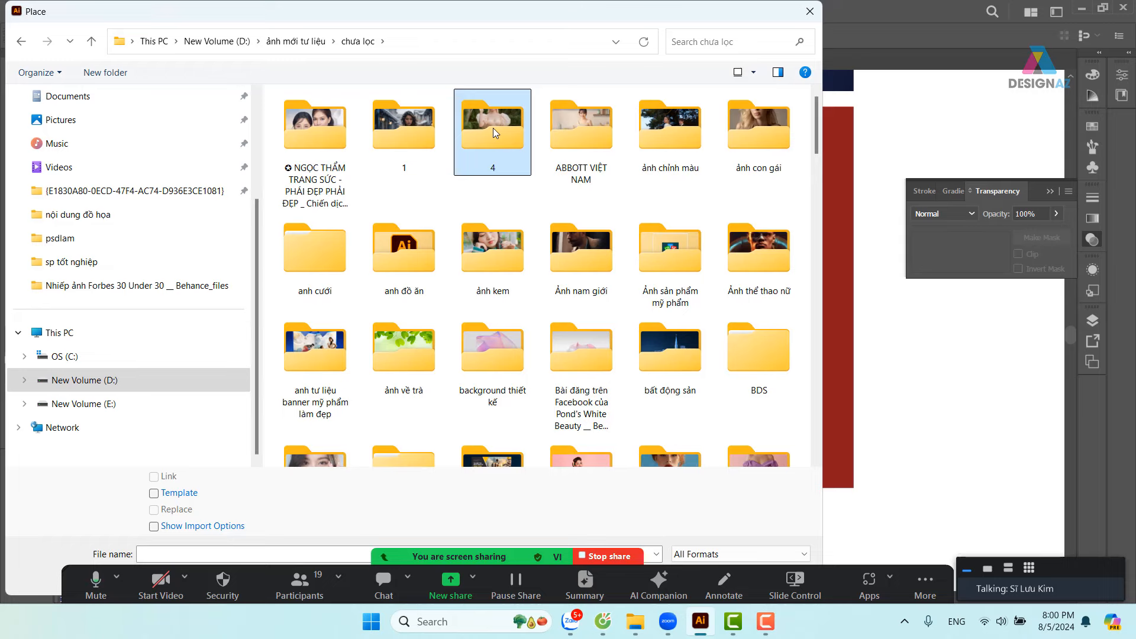
pyautogui.press('r')
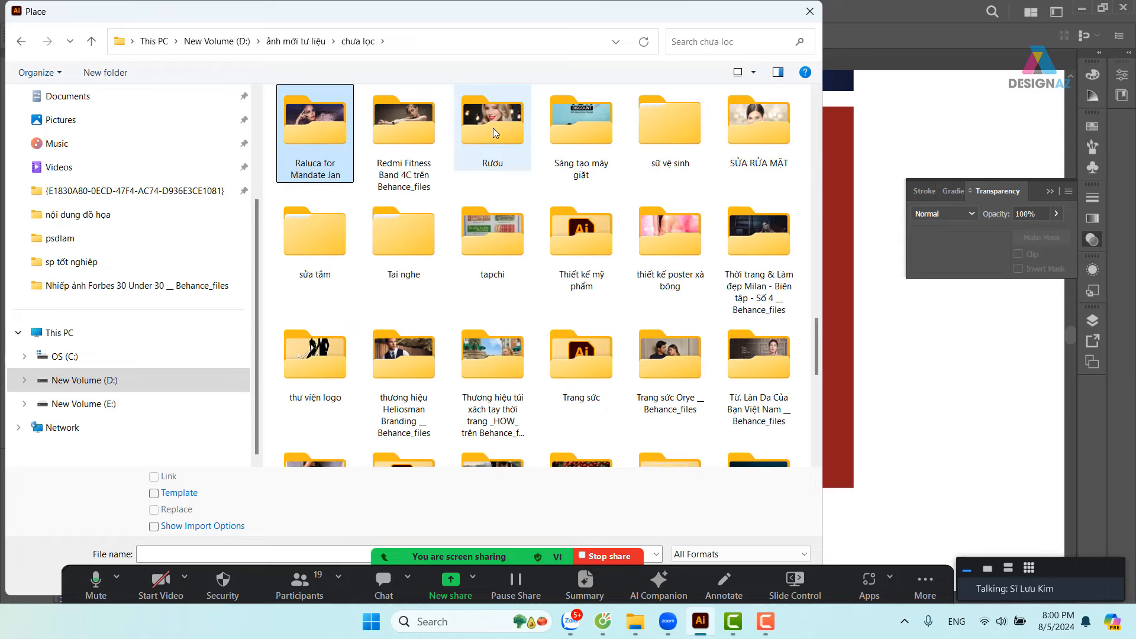
# - Look through the folders and files on New Volume (E:) for an image to place
pyautogui.click(86, 405)
pyautogui.scroll(-5, 507, 402)
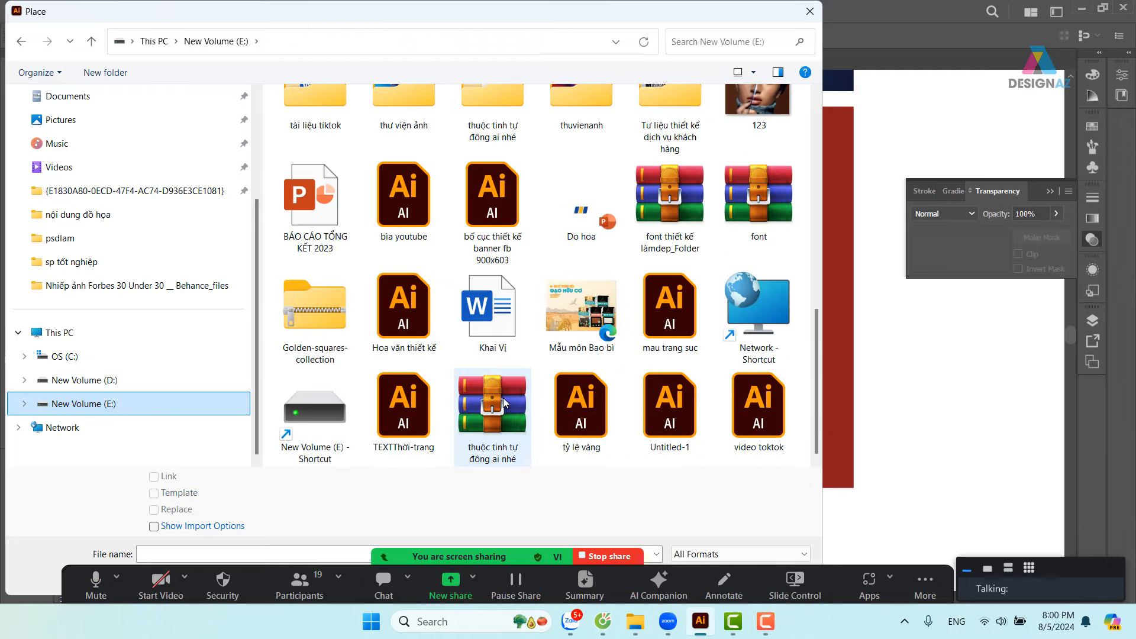
pyautogui.scroll(5, 503, 398)
pyautogui.scroll(-5, 503, 398)
pyautogui.scroll(2, 503, 398)
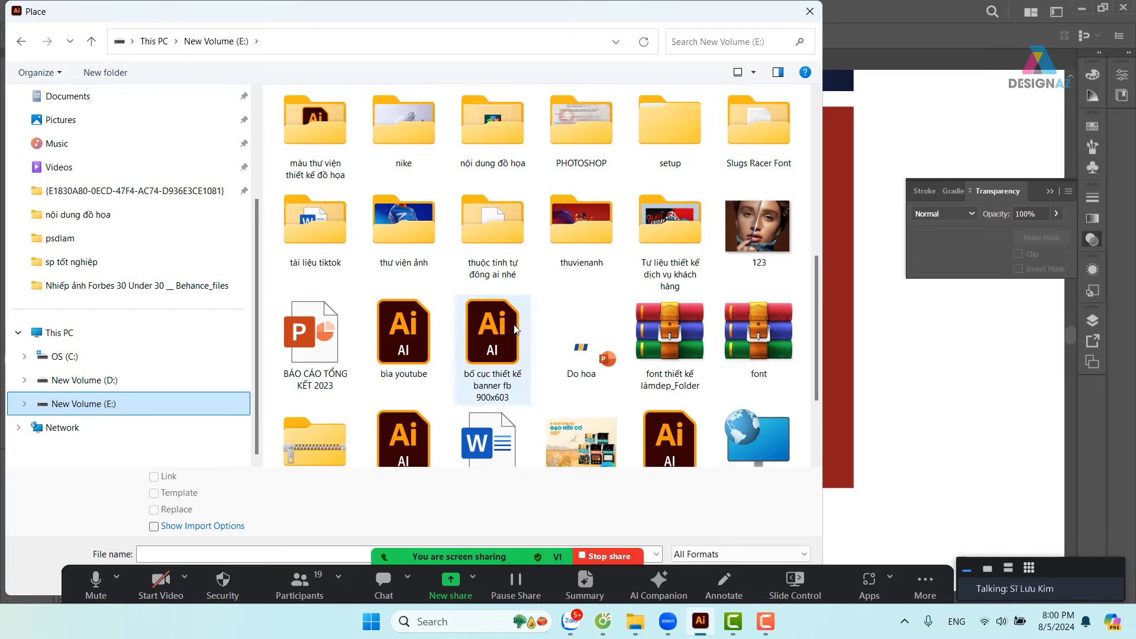
pyautogui.scroll(-2, 515, 331)
# - Browse New Volume (D:) for an image to place and open the folder "Tư liệu học đồ họa"
pyautogui.click(134, 381)
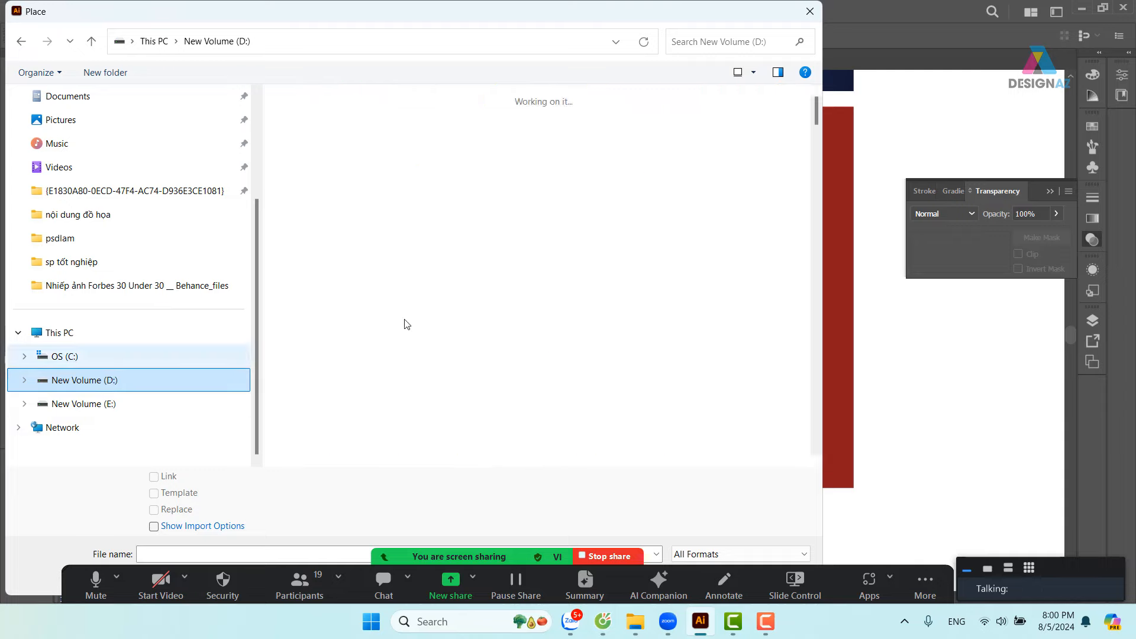
pyautogui.scroll(-15, 624, 269)
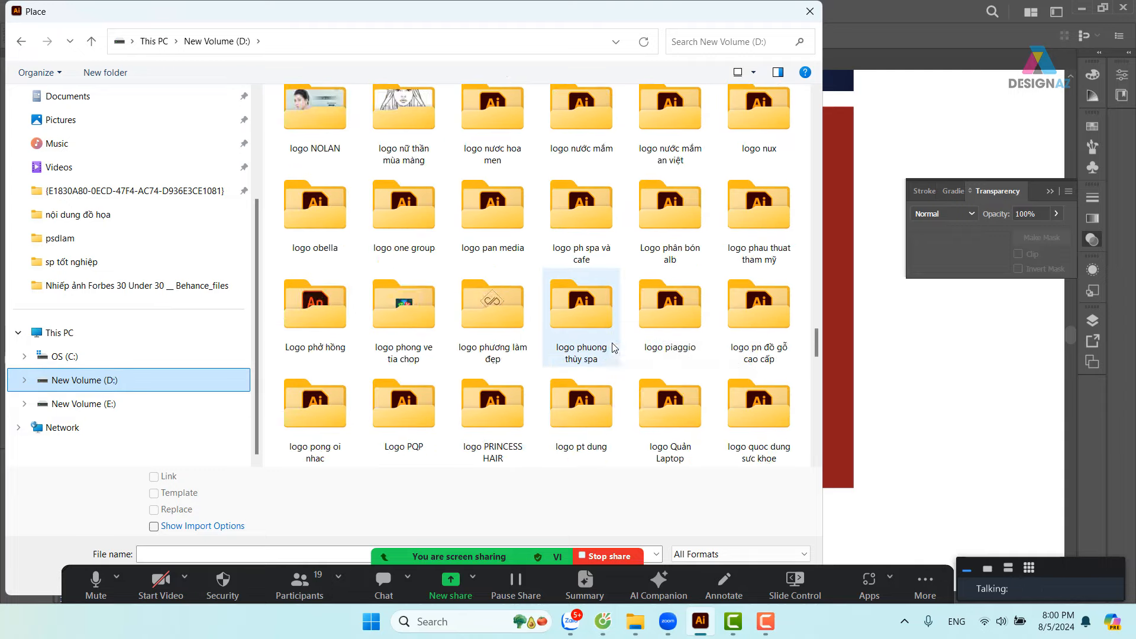
pyautogui.scroll(-2, 614, 348)
pyautogui.scroll(10, 603, 417)
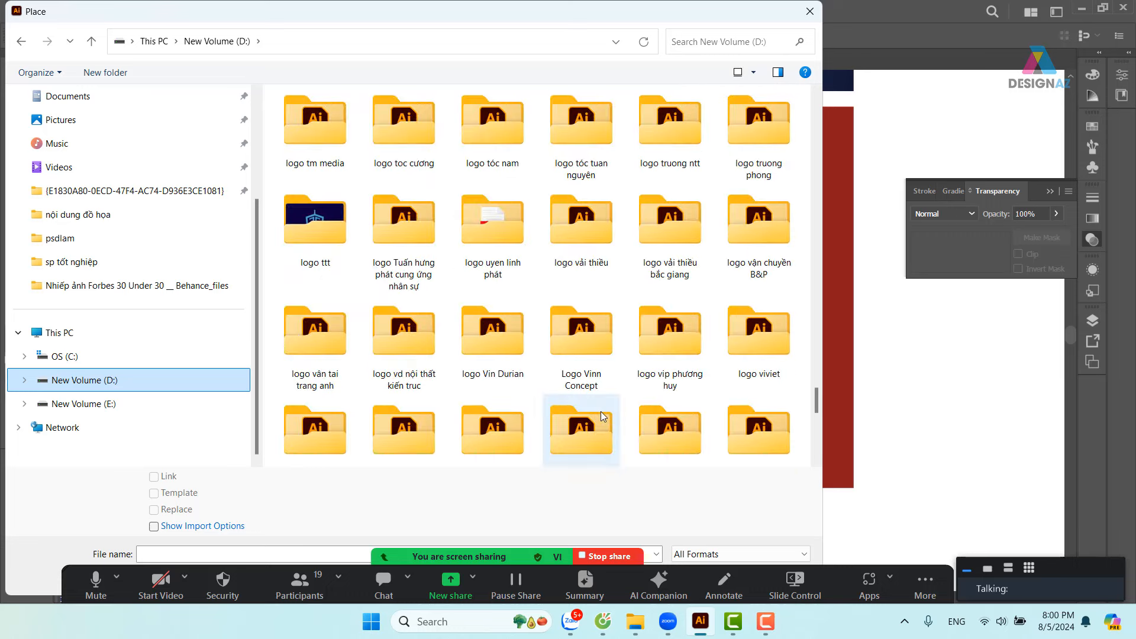
pyautogui.scroll(-7, 603, 417)
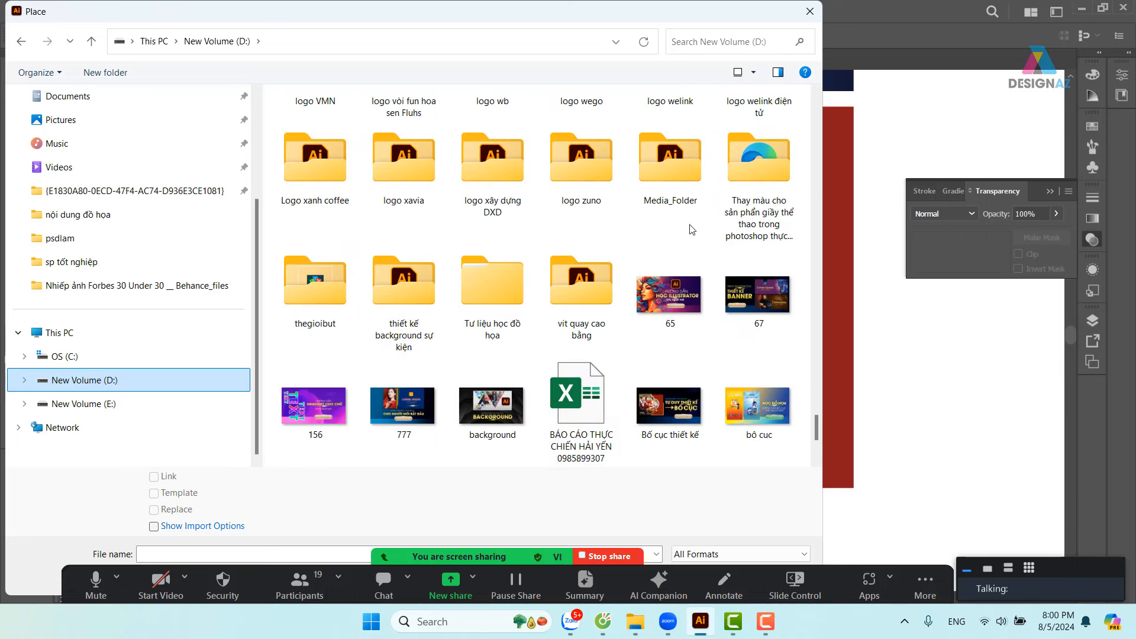
pyautogui.doubleClick(511, 288)
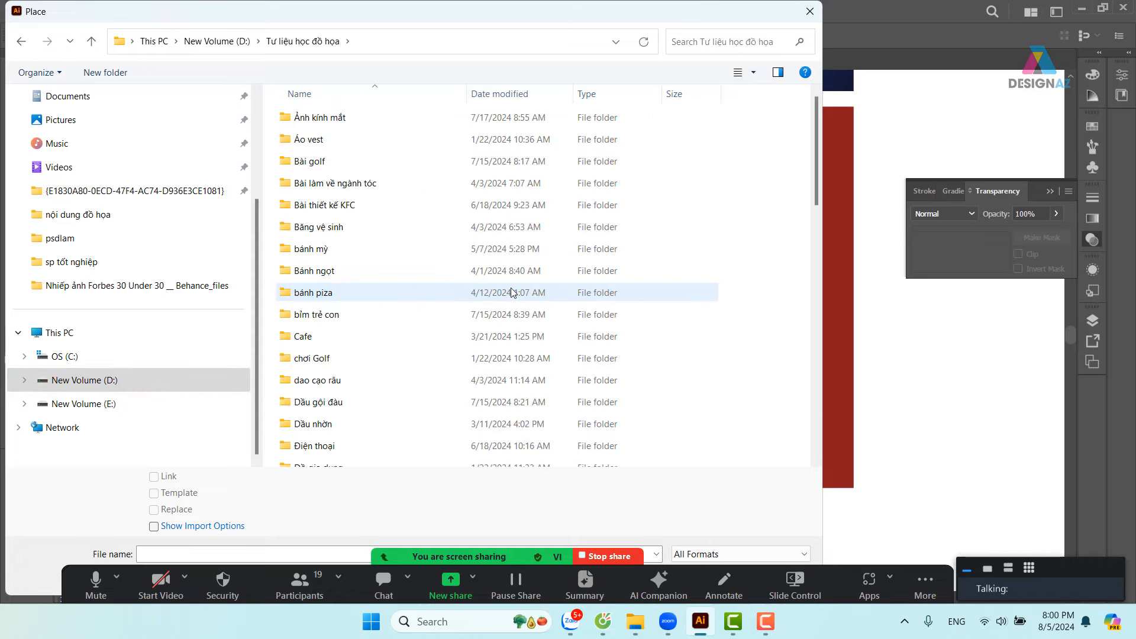
# - Go through the folders in "Tư liệu học đồ họa" from "Băng vệ sinh" to "Giầy da nam" for a suitable product image
pyautogui.click(306, 229)
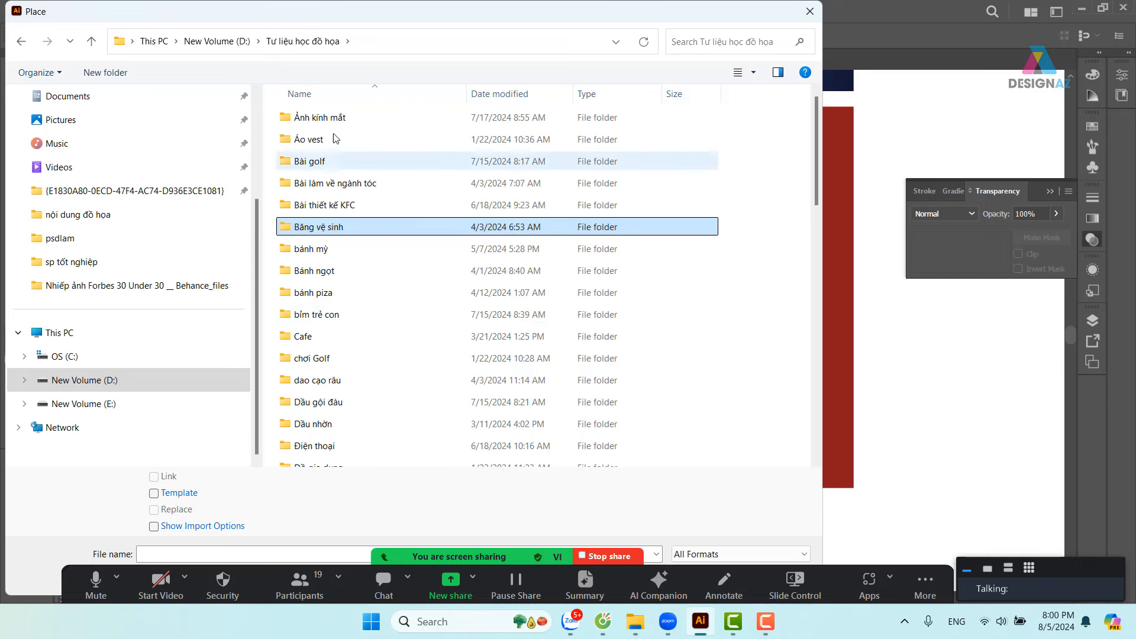
pyautogui.click(343, 207)
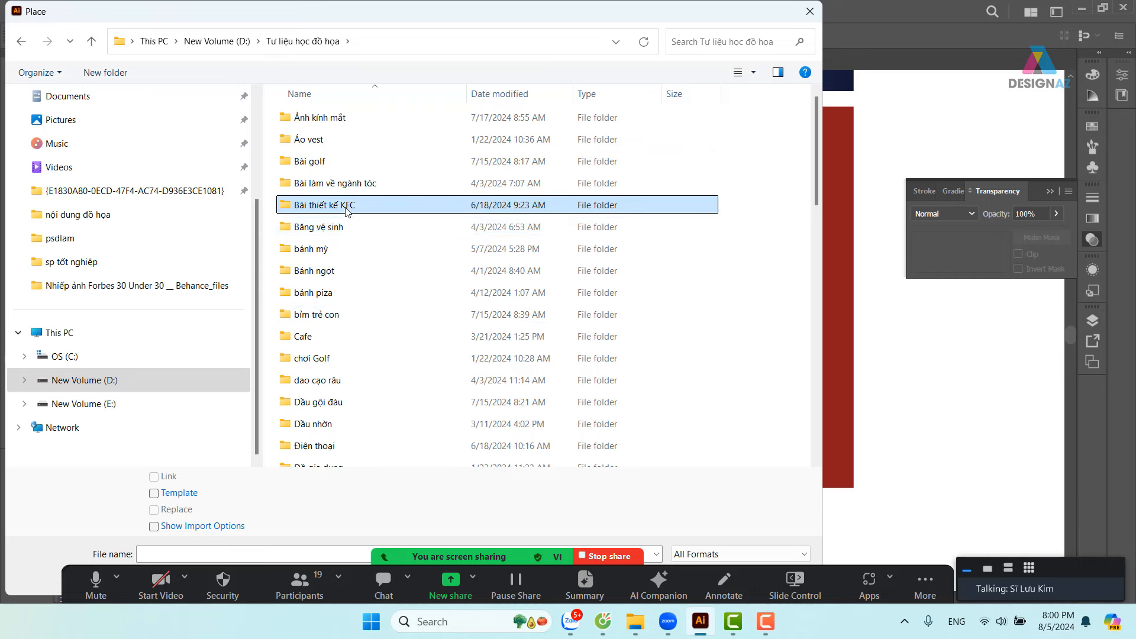
pyautogui.click(332, 233)
pyautogui.click(330, 271)
pyautogui.click(329, 293)
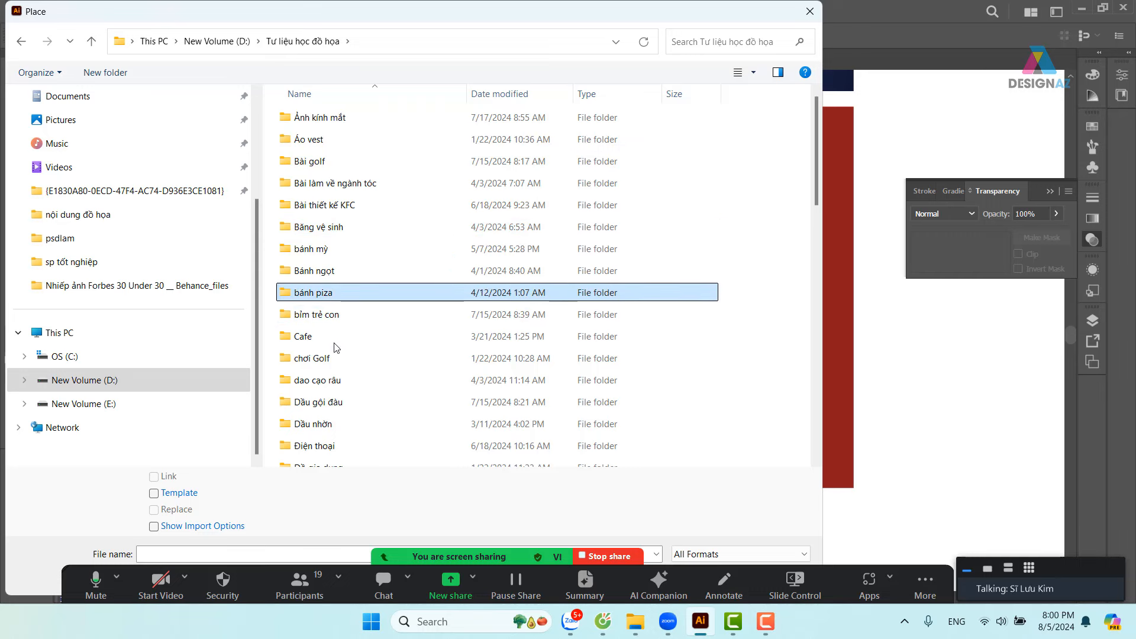
pyautogui.click(335, 316)
pyautogui.click(329, 337)
pyautogui.click(332, 380)
pyautogui.scroll(-1, 408, 400)
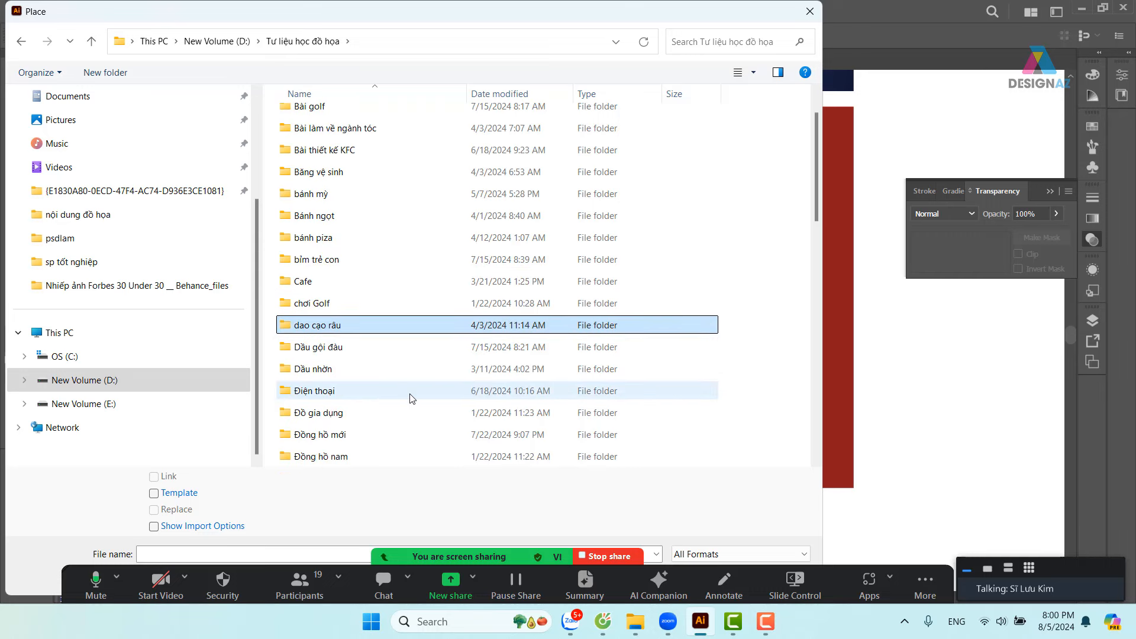
pyautogui.scroll(-1, 412, 399)
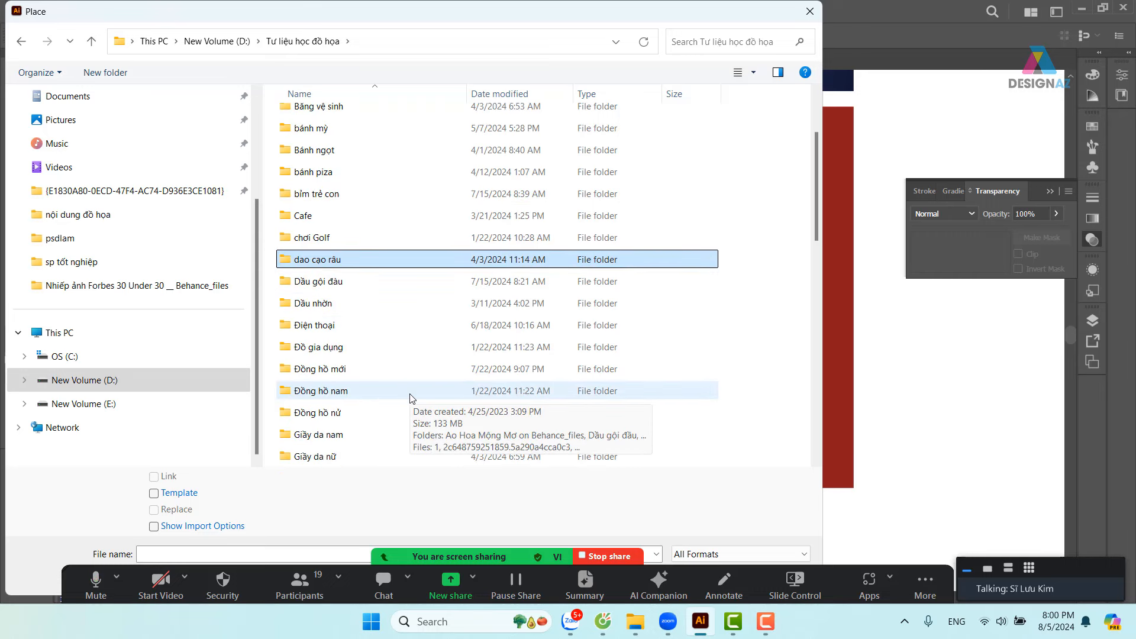
pyautogui.click(350, 347)
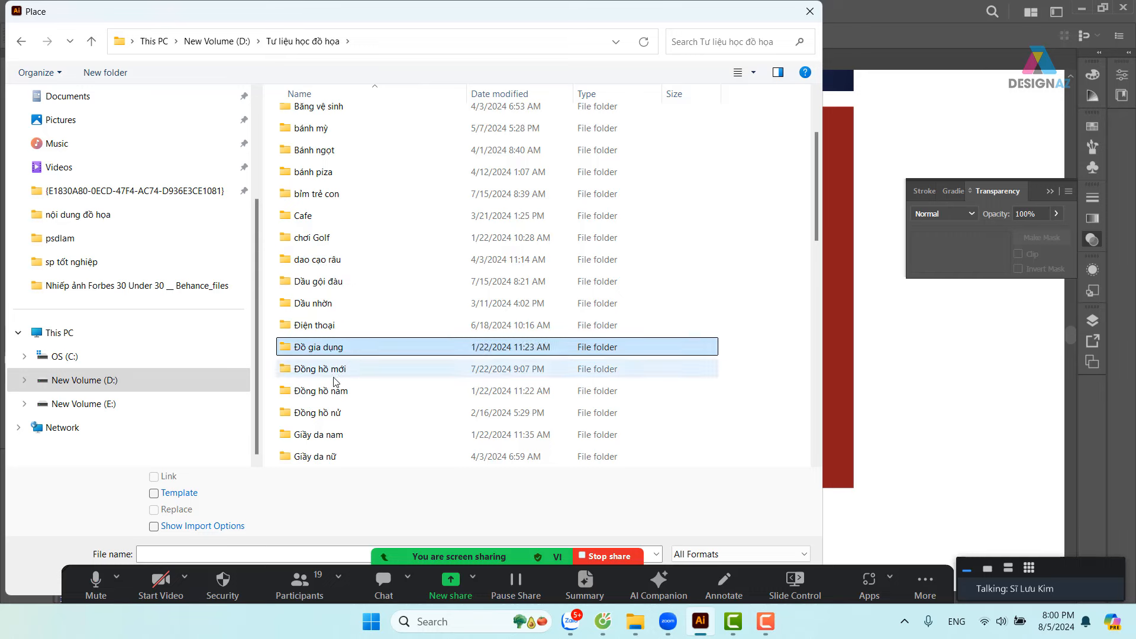
pyautogui.click(335, 370)
pyautogui.click(333, 390)
pyautogui.click(333, 413)
pyautogui.click(333, 435)
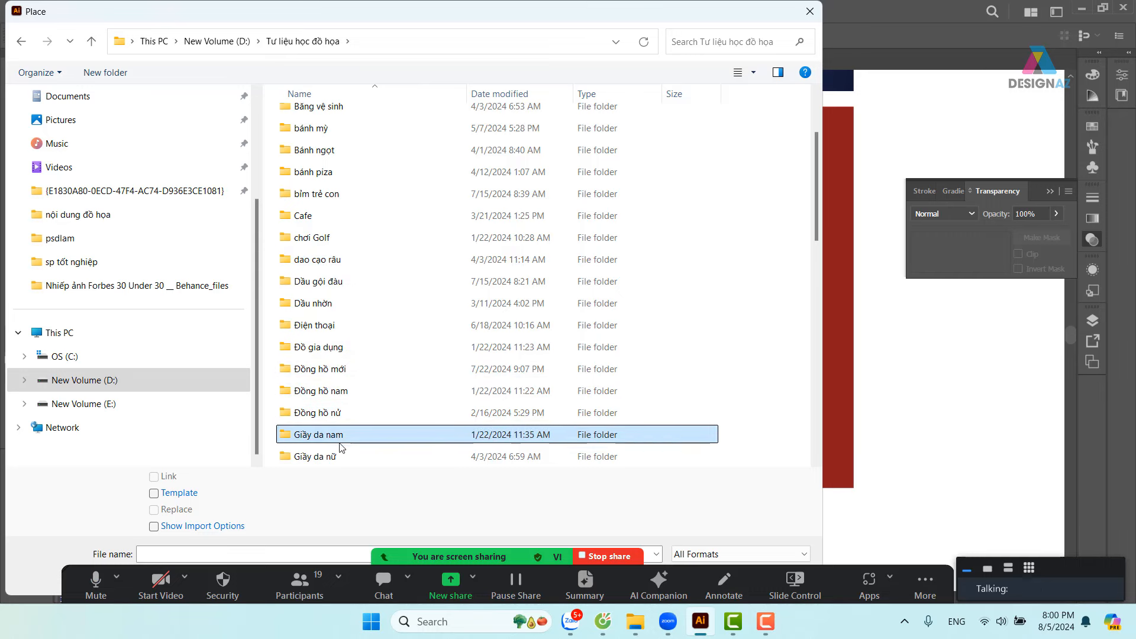
# - Look through the remaining folders in "Tư liệu học đồ họa", check inside "Illustrator theo bai", and return to the folder list
pyautogui.scroll(-1, 333, 458)
pyautogui.scroll(-1, 407, 413)
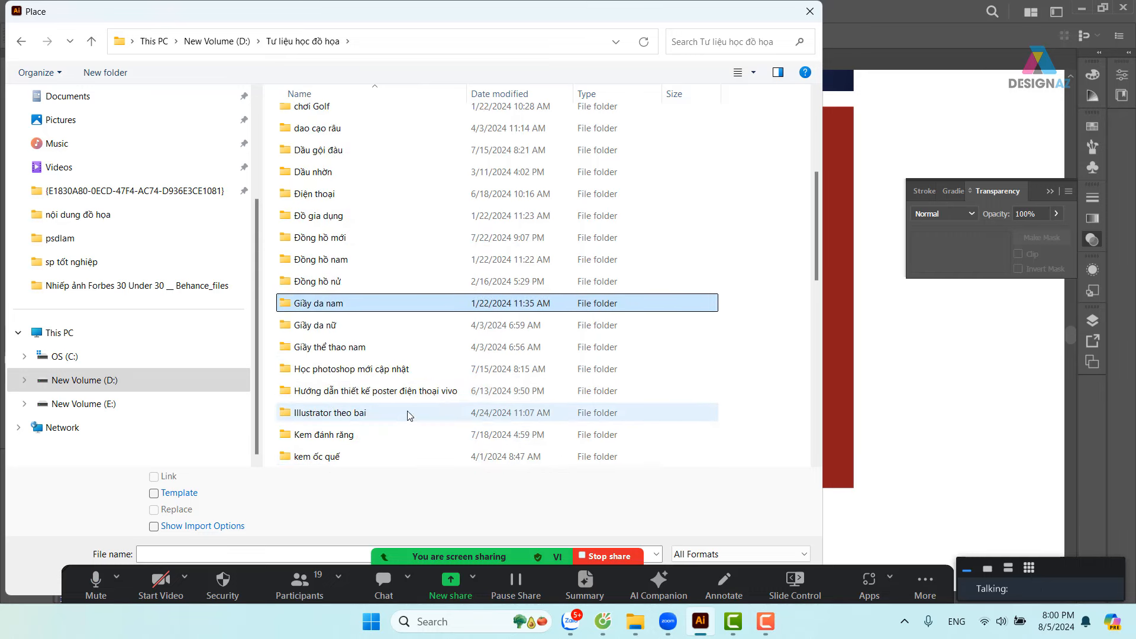
pyautogui.scroll(-1, 407, 414)
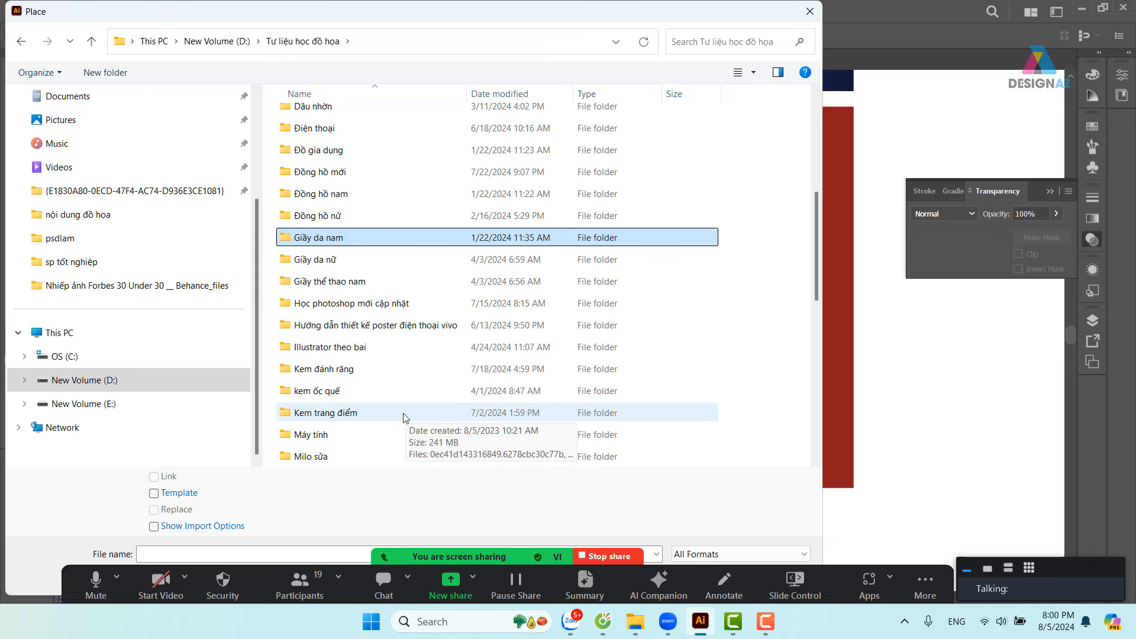
pyautogui.scroll(-2, 406, 418)
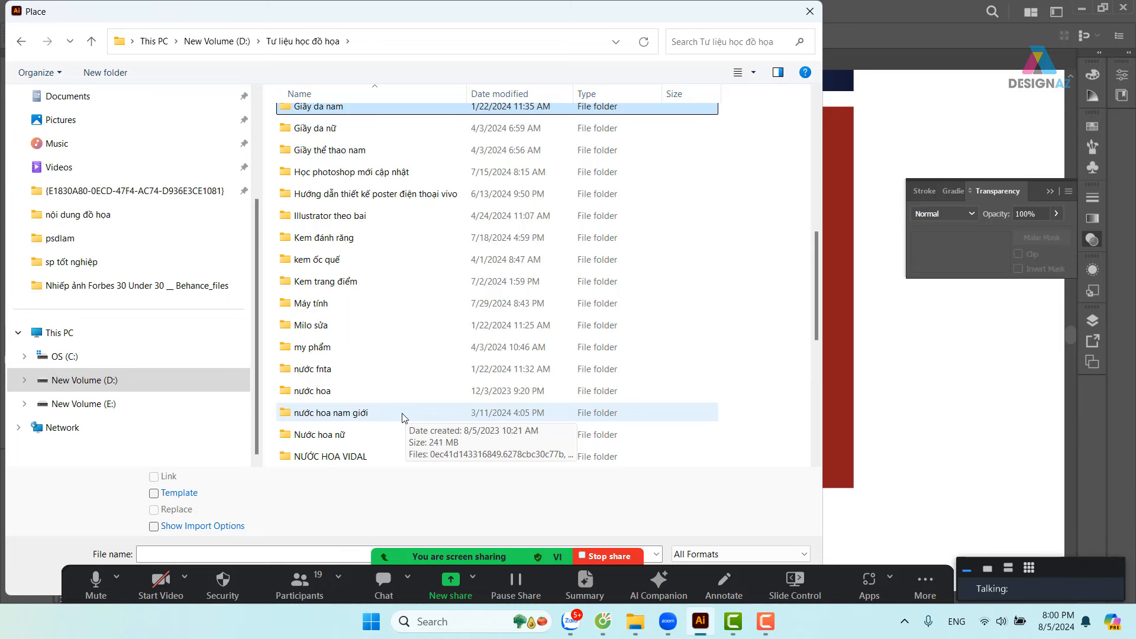
pyautogui.scroll(-1, 405, 418)
pyautogui.scroll(-1, 405, 418)
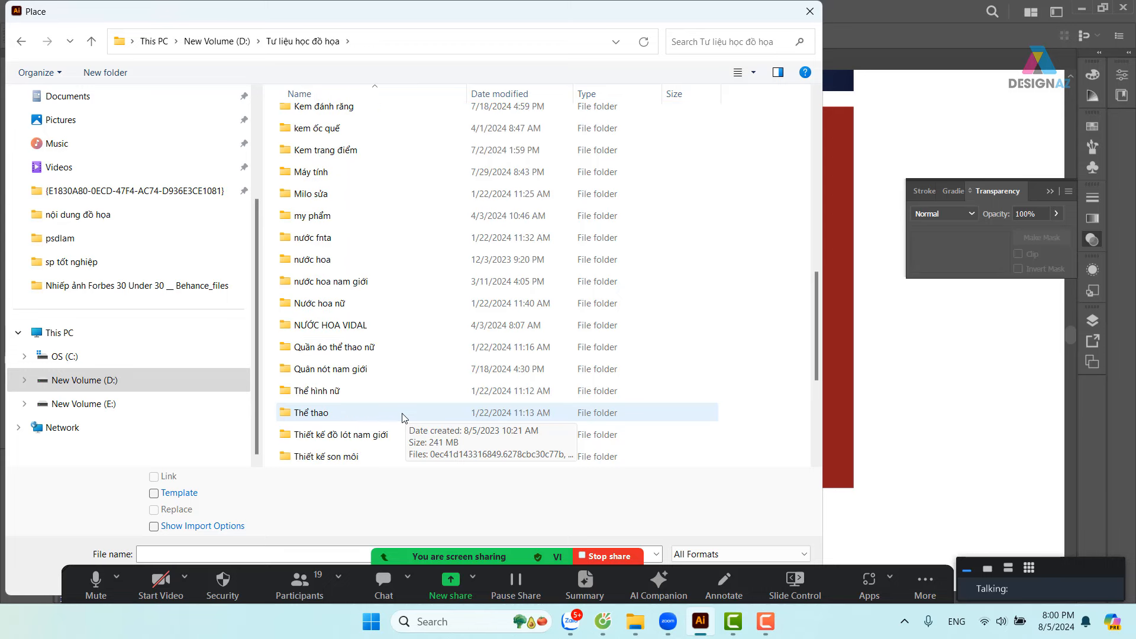
pyautogui.scroll(-1, 404, 418)
pyautogui.scroll(-1, 405, 418)
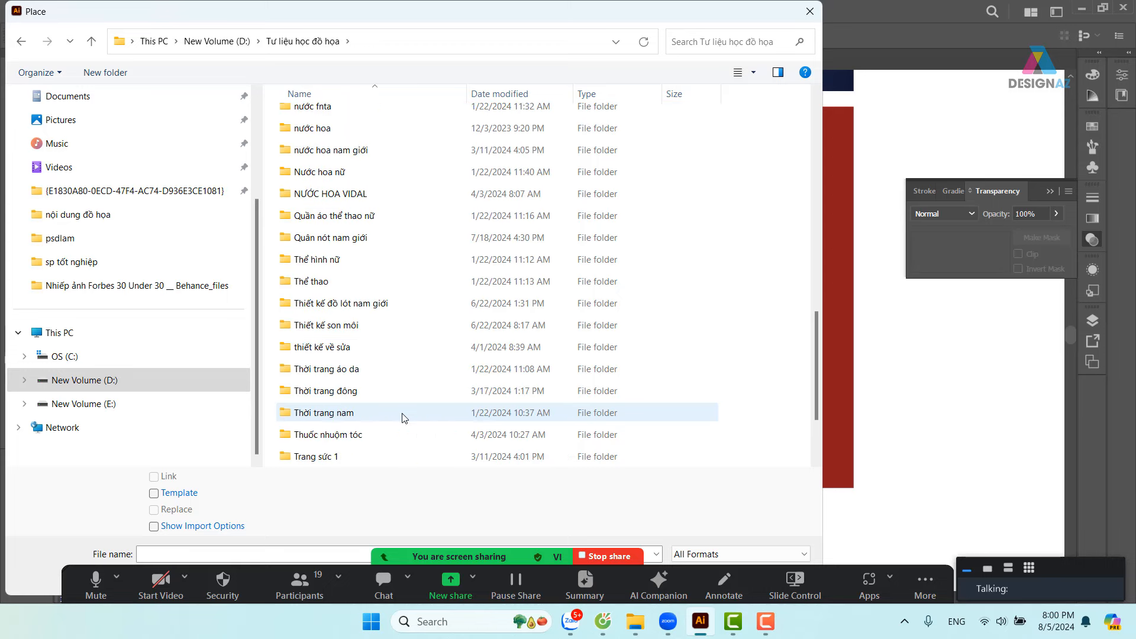
pyautogui.scroll(6, 404, 417)
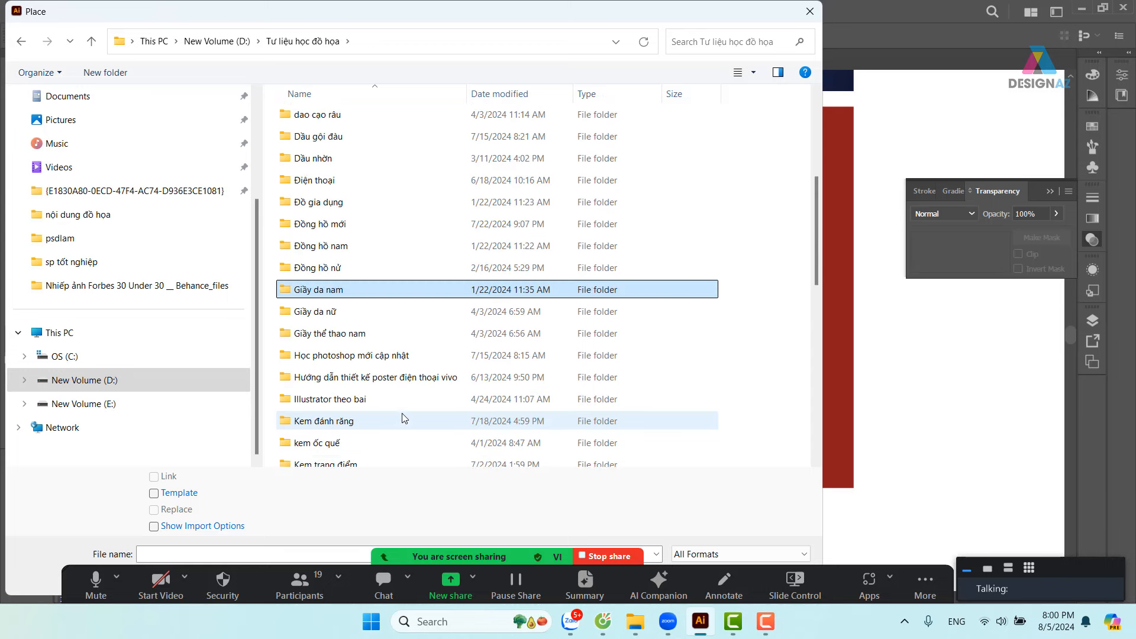
pyautogui.scroll(-1, 404, 418)
pyautogui.doubleClick(349, 348)
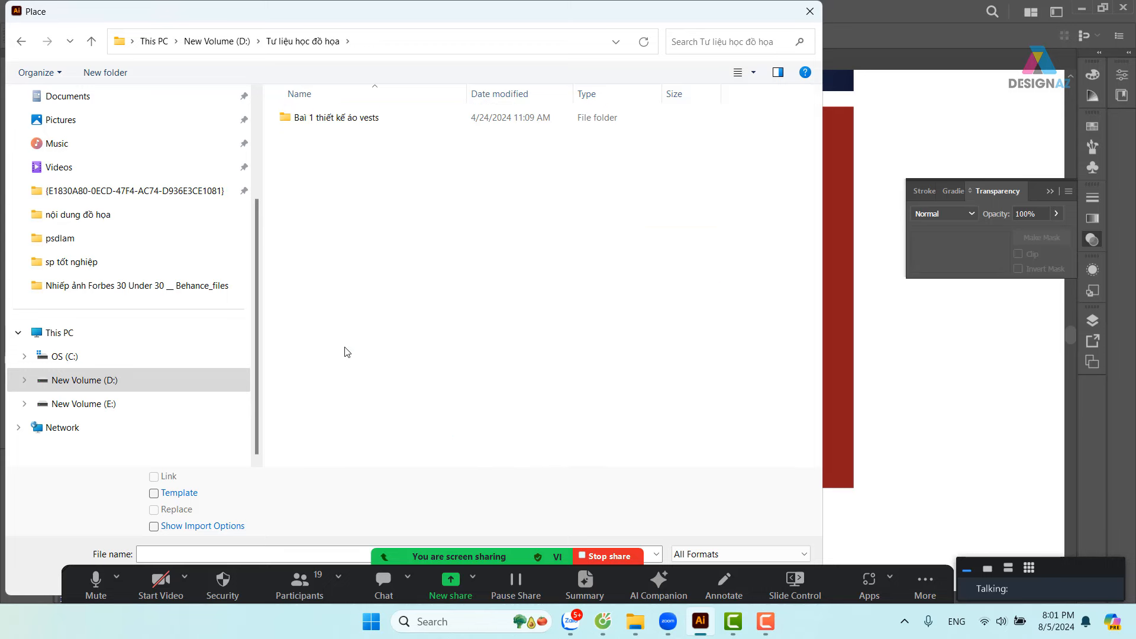
pyautogui.click(307, 42)
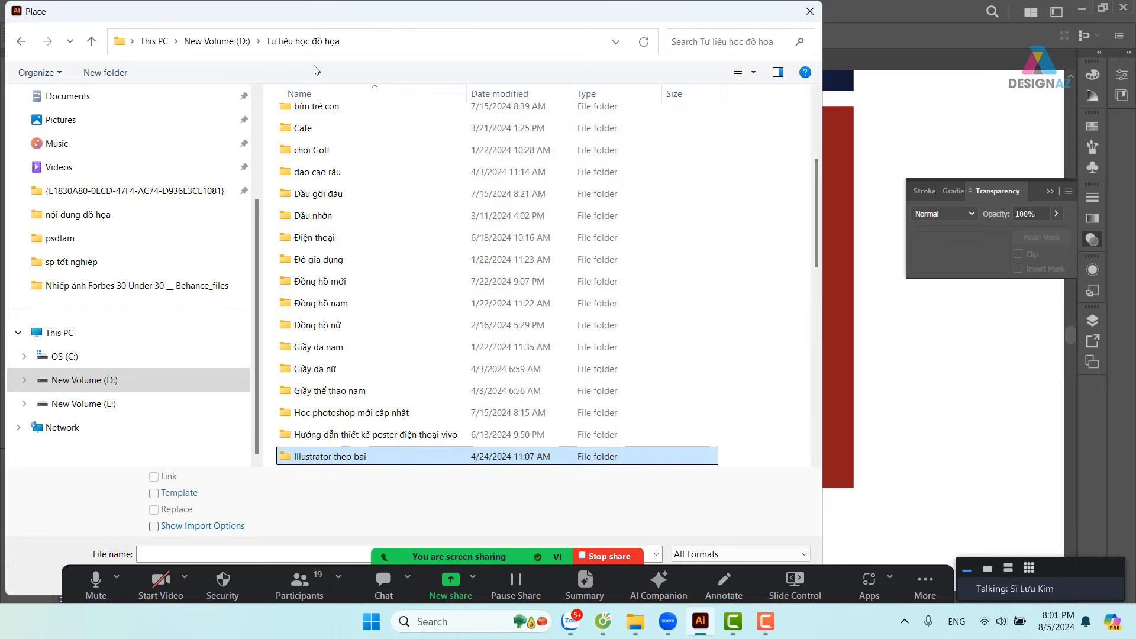
# - Switch to the Downloads folder and look through its images and folders down to the oldest entries
pyautogui.click(101, 382)
pyautogui.scroll(3, 104, 204)
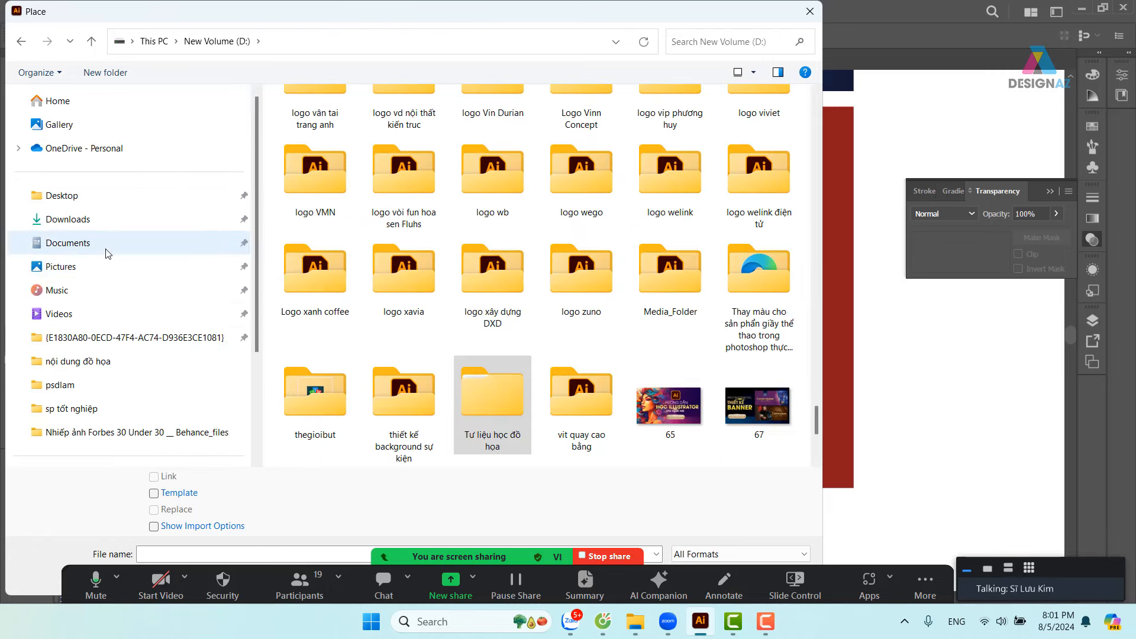
pyautogui.click(81, 222)
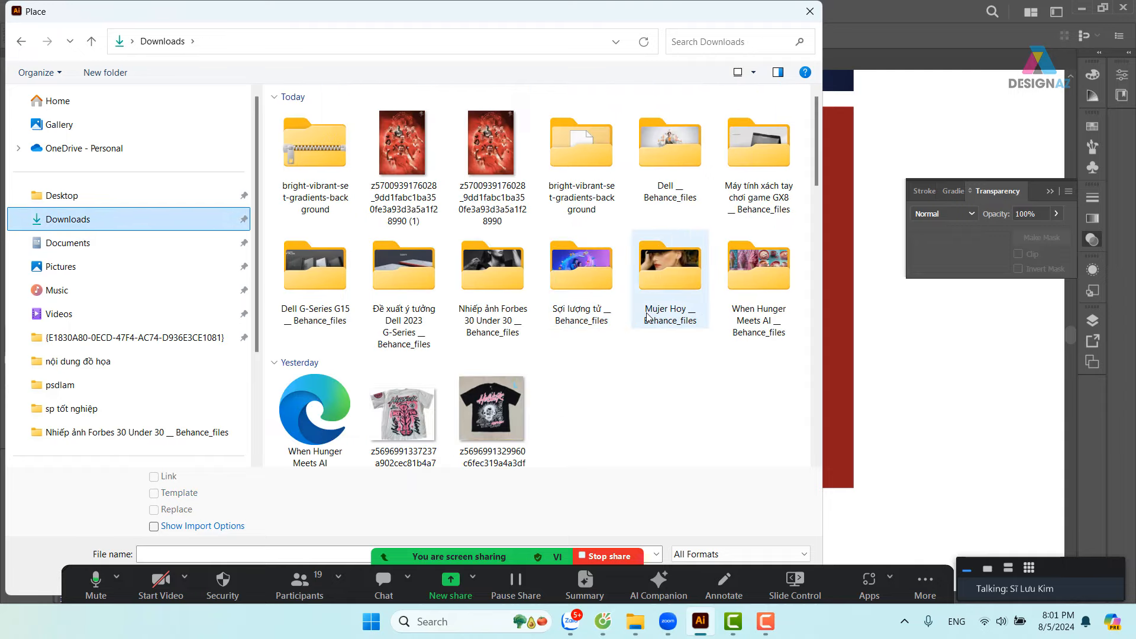
pyautogui.scroll(-10, 647, 317)
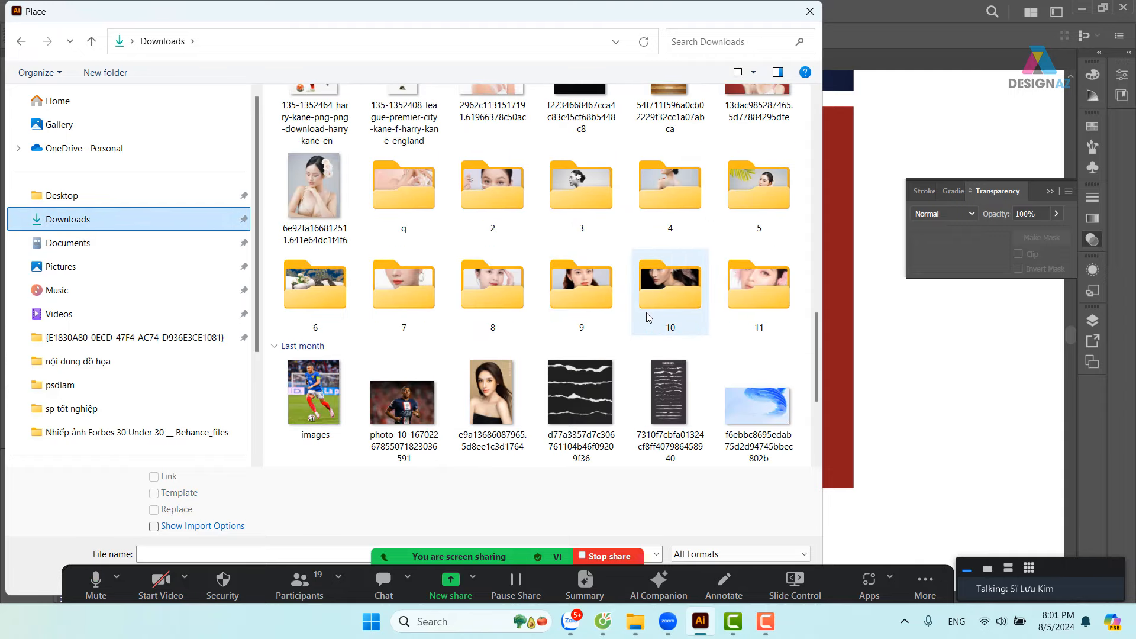
pyautogui.scroll(-5, 647, 315)
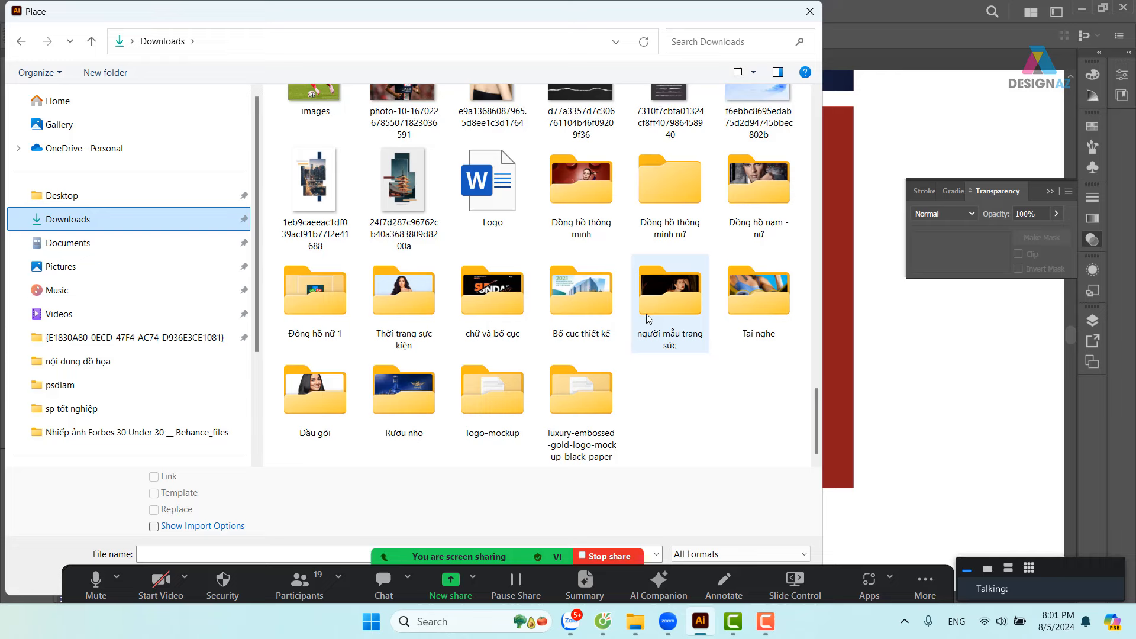
pyautogui.click(761, 311)
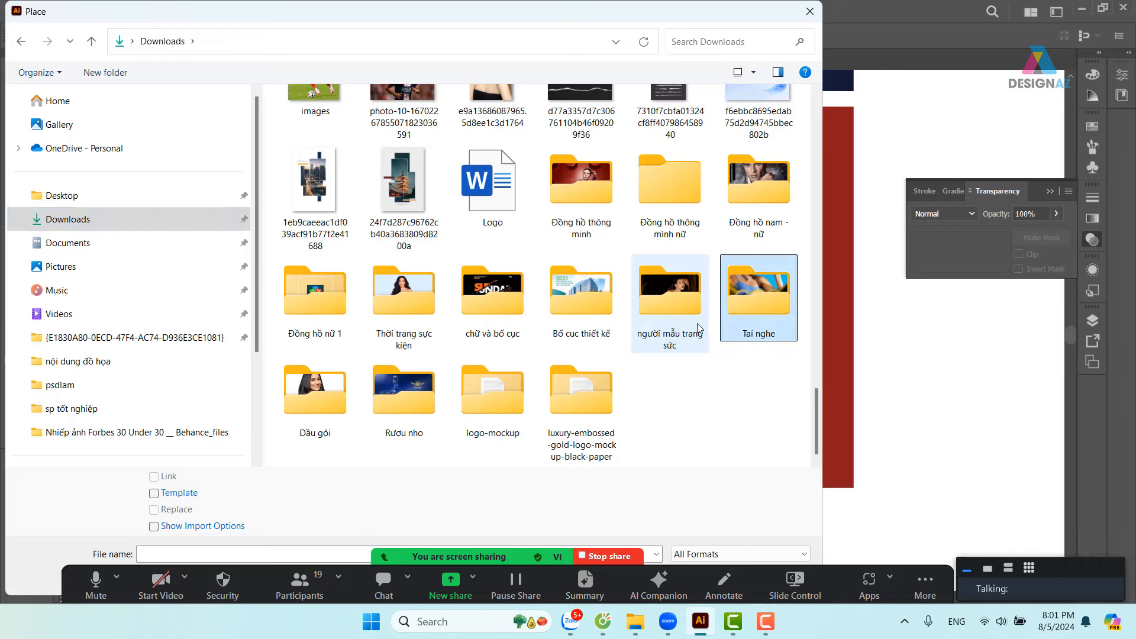
pyautogui.click(680, 349)
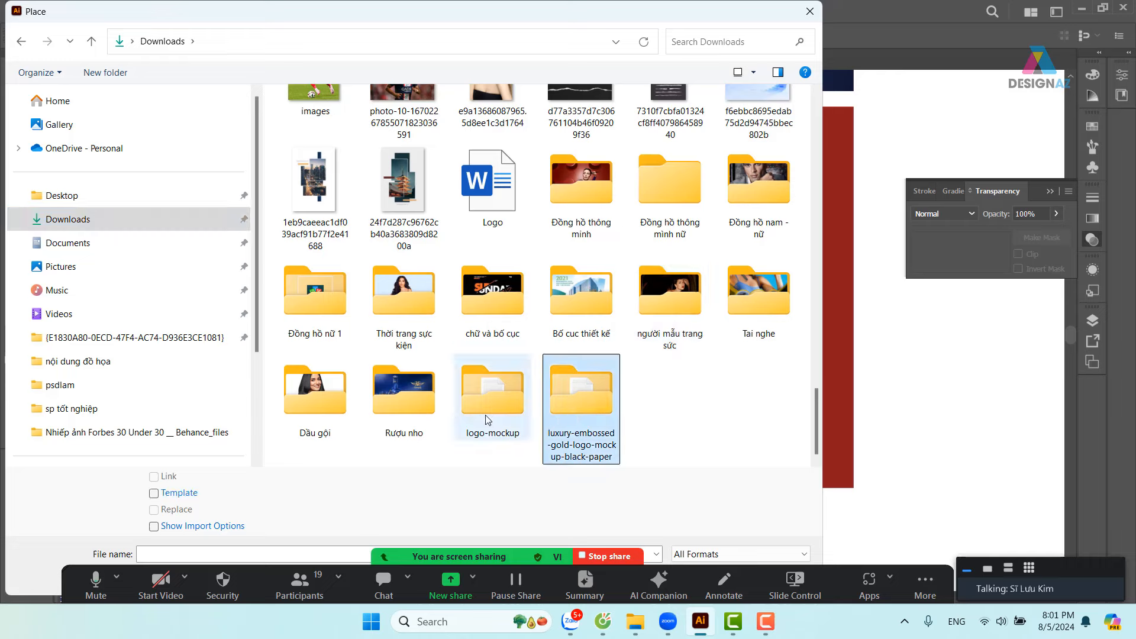
# - Place the blue Antiquity whisky image 2290ce82365475(1).5d1b64b8d2279 from the "Rượu nho" folder over the right part of the red banner
pyautogui.doubleClick(411, 417)
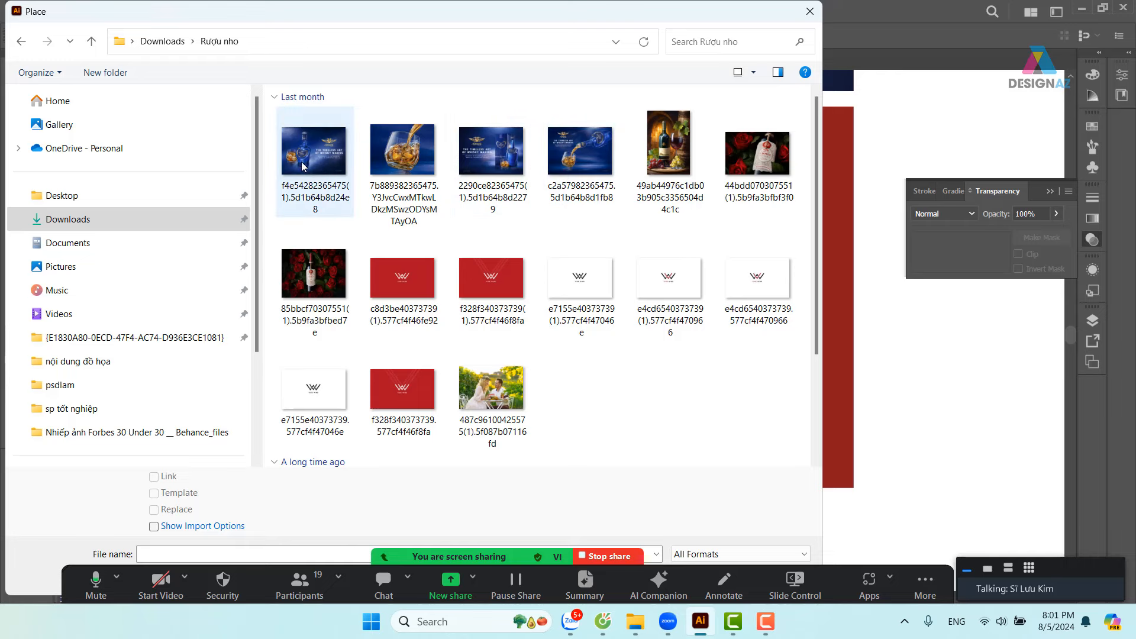
pyautogui.click(504, 160)
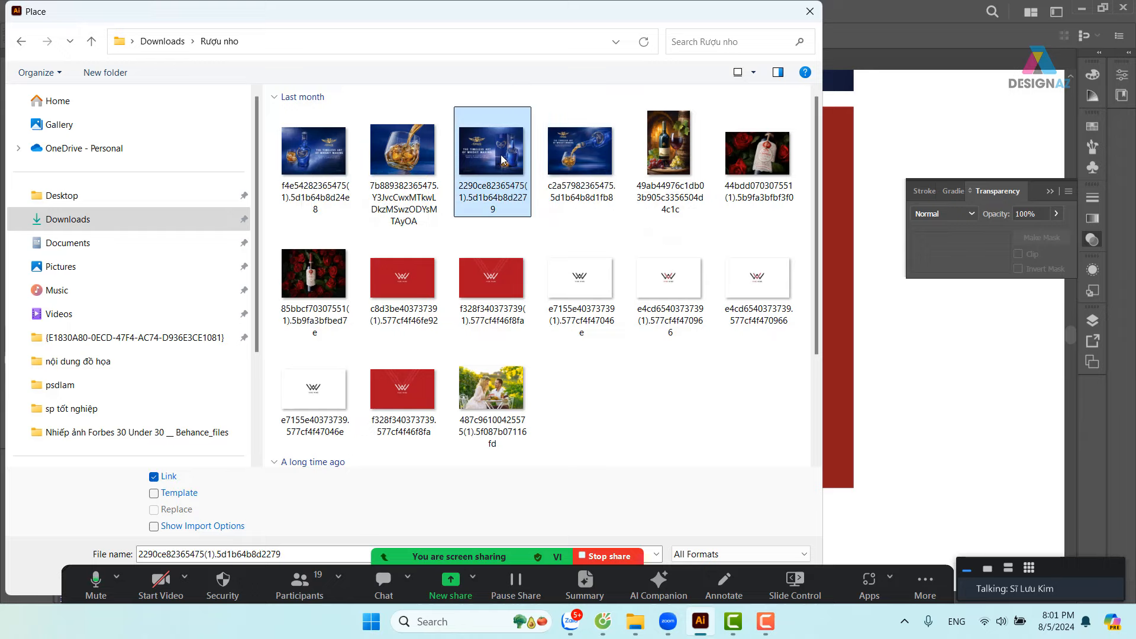
pyautogui.doubleClick(502, 154)
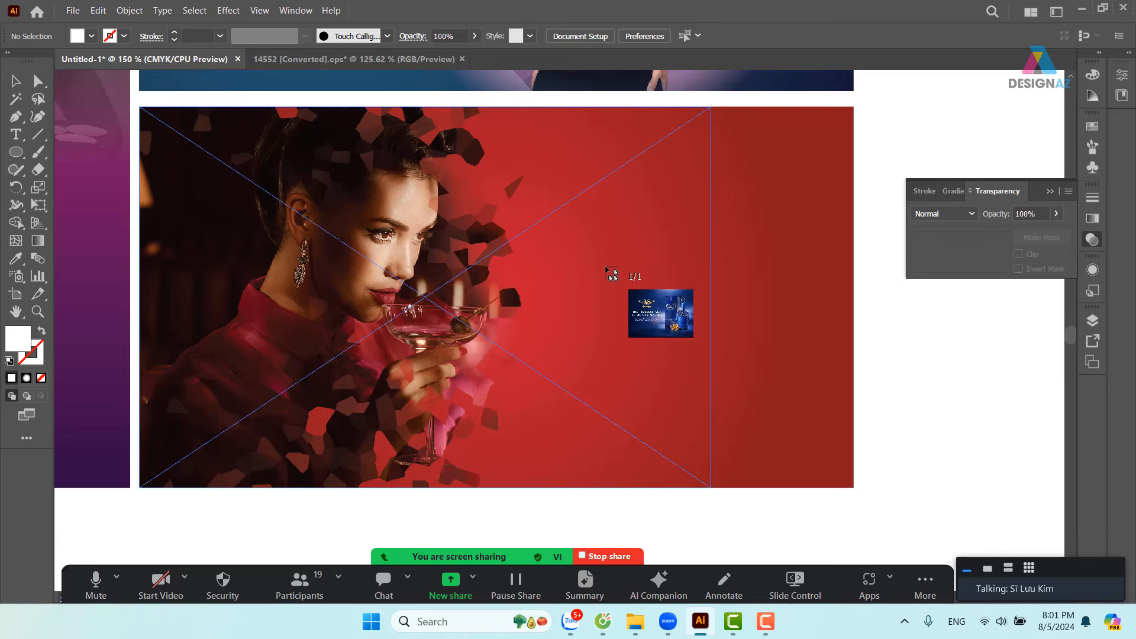
pyautogui.moveTo(556, 186); pyautogui.dragTo(879, 426)
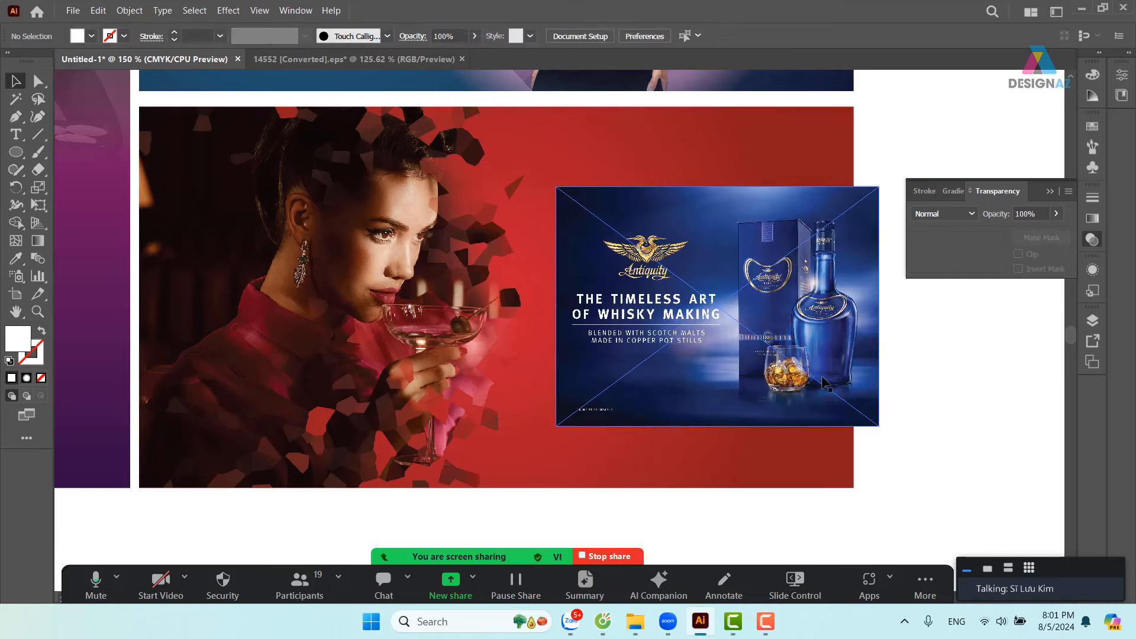
# - Move the whisky image fully inside the red banner, beside the woman's cocktail glass, and deselect it
pyautogui.moveTo(829, 385); pyautogui.dragTo(695, 362)
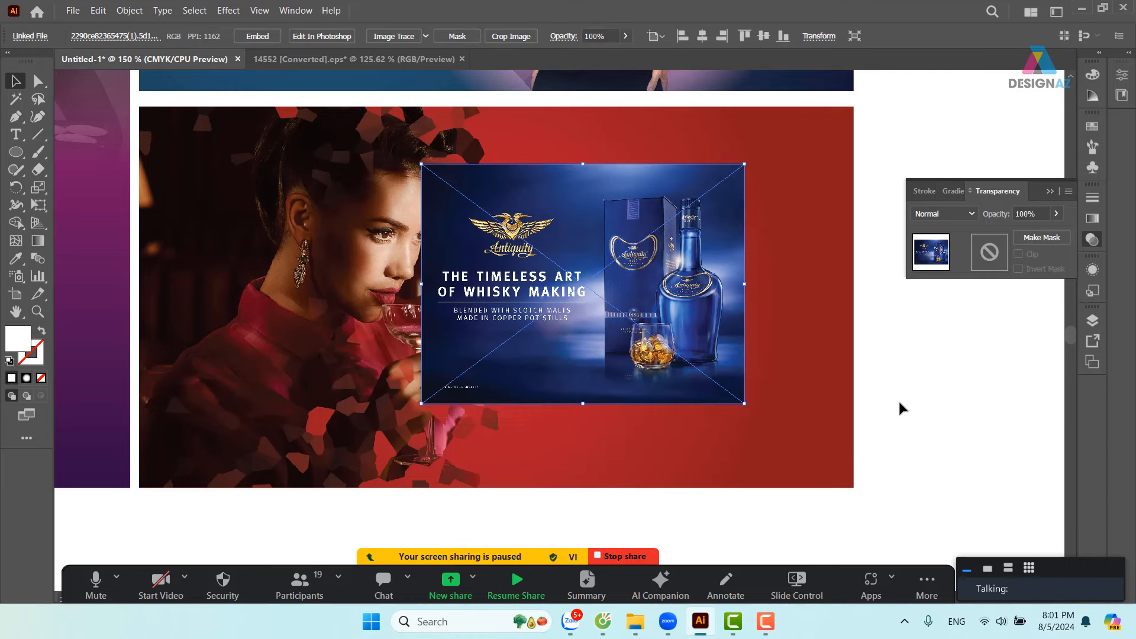
pyautogui.click(943, 397)
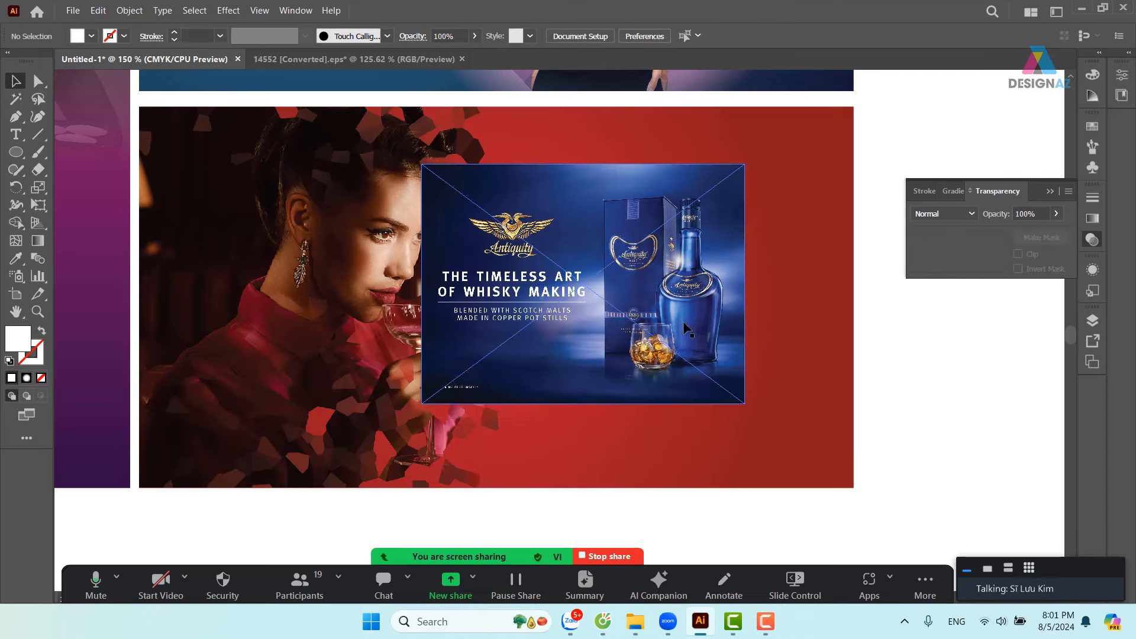
pyautogui.moveTo(683, 321); pyautogui.dragTo(726, 315)
pyautogui.click(944, 432)
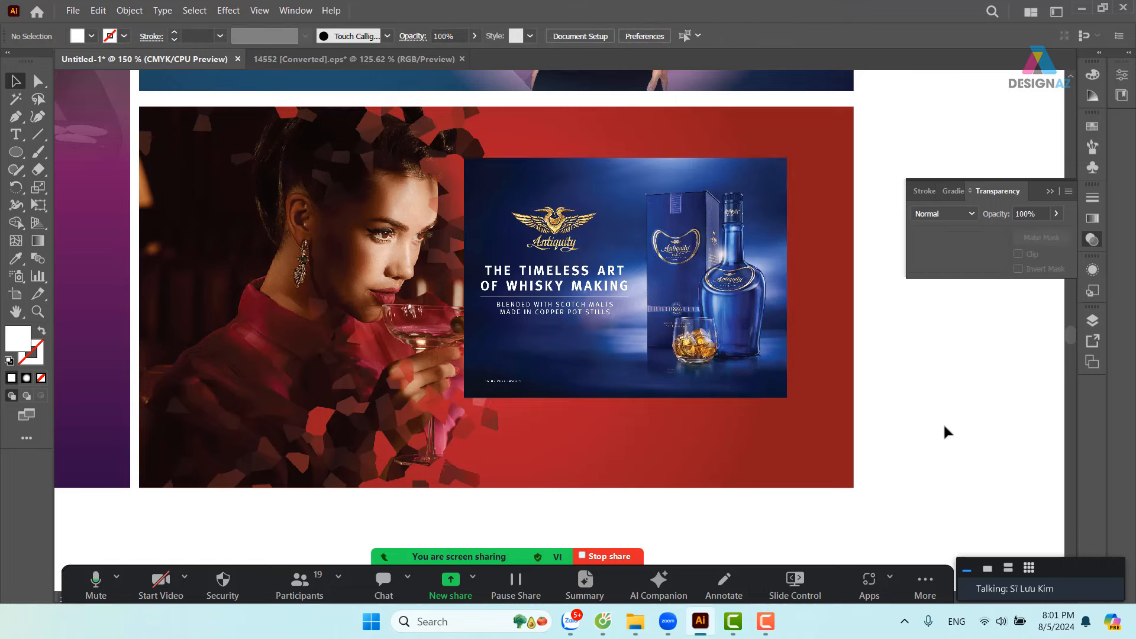
# - Start a Pen path at the whisky glass's left edge and run it straight along the box's base to the box's lower-left corner
pyautogui.hotkey('ctrl', '=')
pyautogui.hotkey('ctrl', '=')
pyautogui.hotkey('ctrl', '=')
pyautogui.hotkey('ctrl', '=')
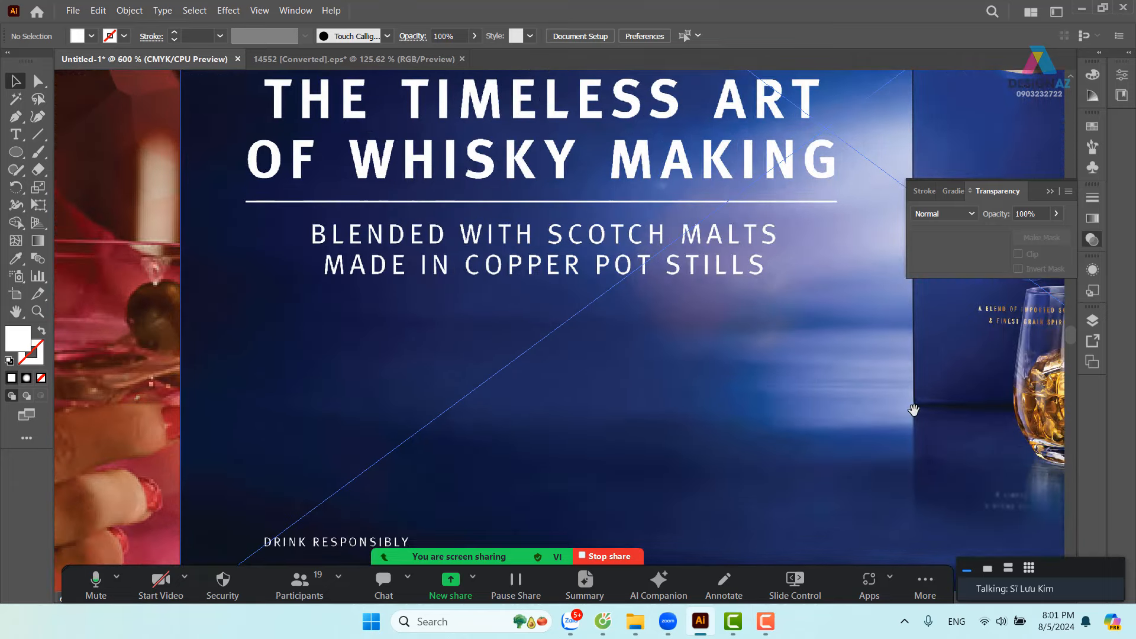
pyautogui.moveTo(914, 409); pyautogui.dragTo(285, 339)
pyautogui.hotkey('ctrl', '=')
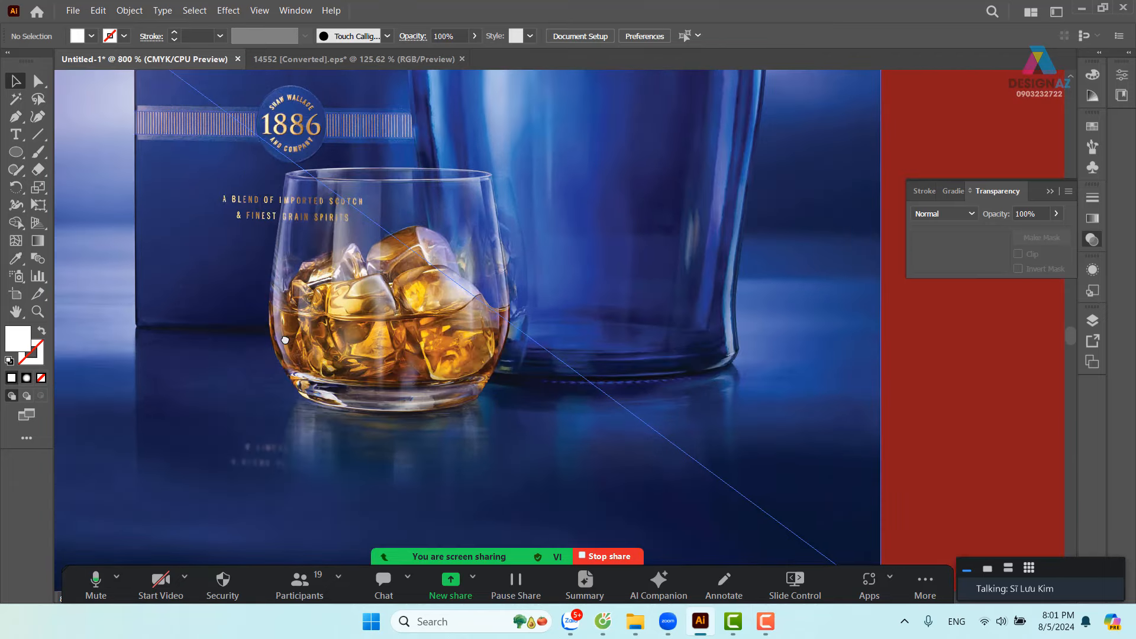
pyautogui.hotkey('ctrl', '=')
pyautogui.moveTo(171, 390); pyautogui.dragTo(477, 388)
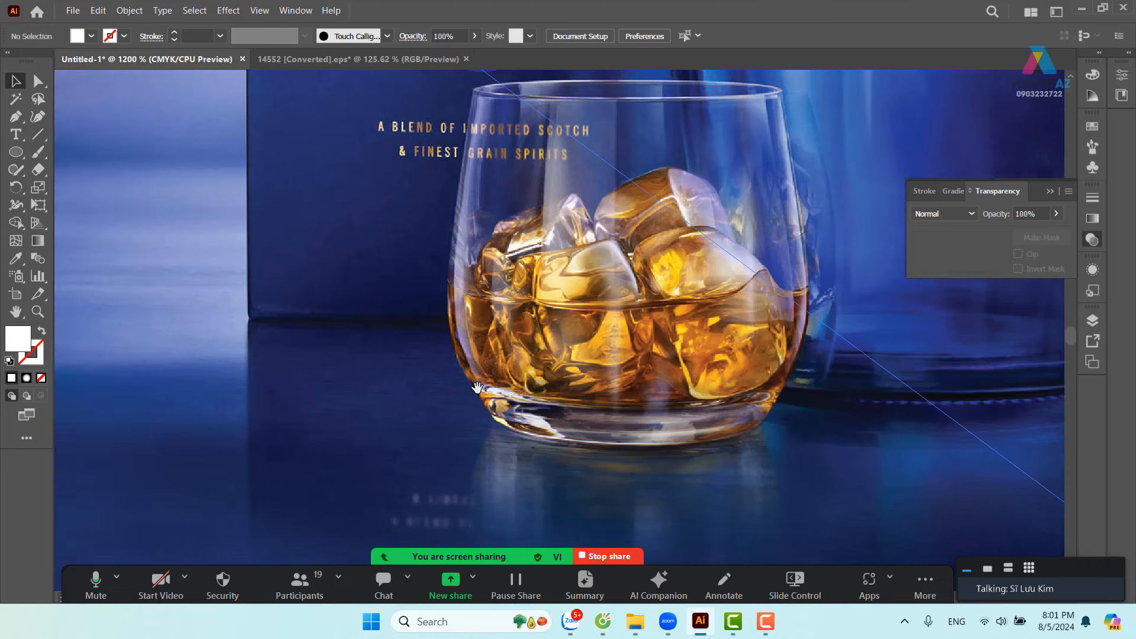
pyautogui.press('p')
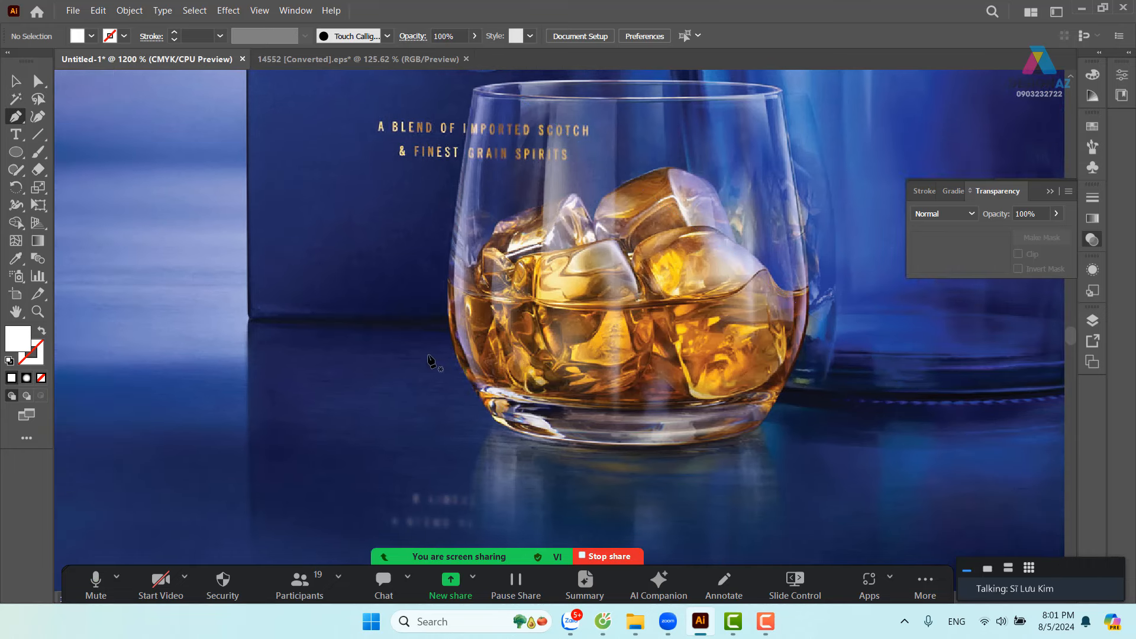
pyautogui.click(448, 321)
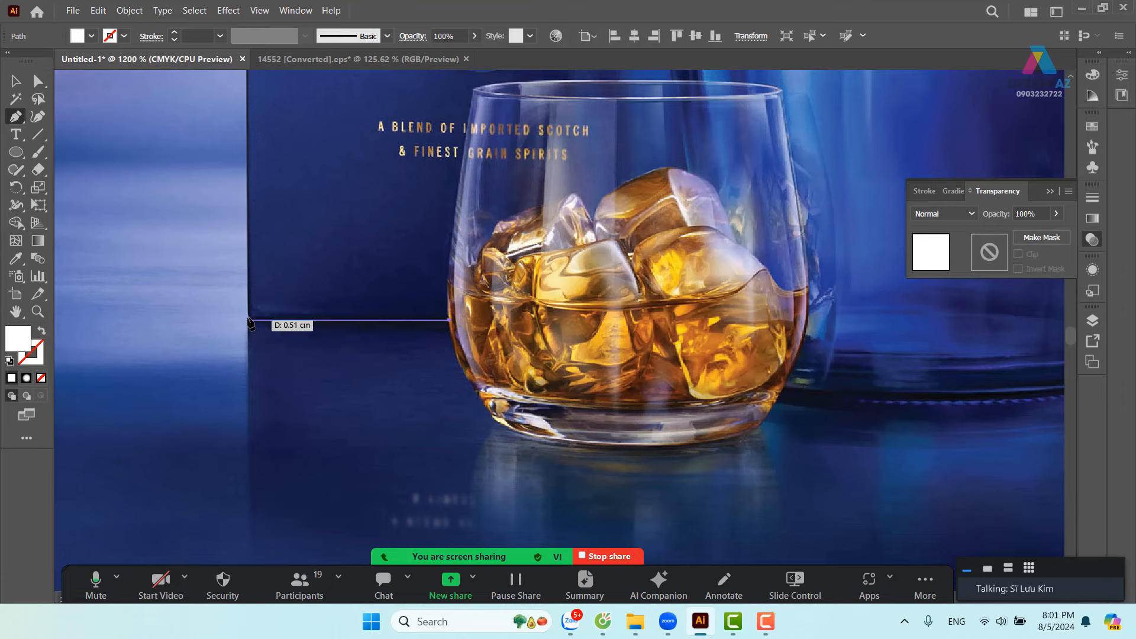
pyautogui.click(250, 322)
# - Continue the path up the box's left edge and curve it around the rounded left end of the lid
pyautogui.scroll(8, 332, 450)
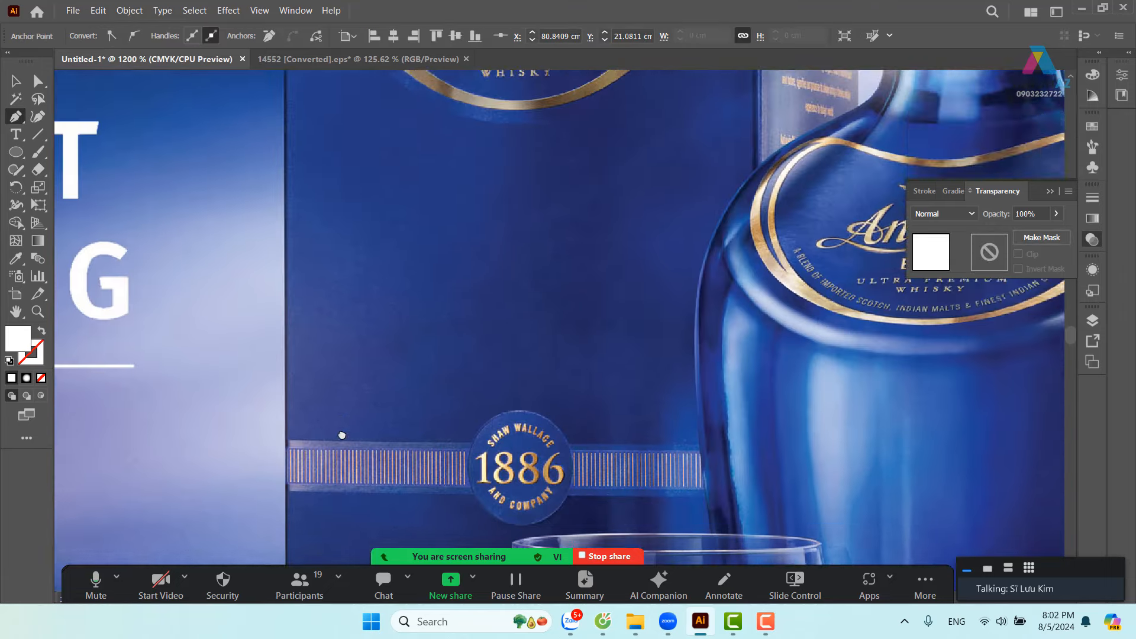
pyautogui.scroll(12, 342, 435)
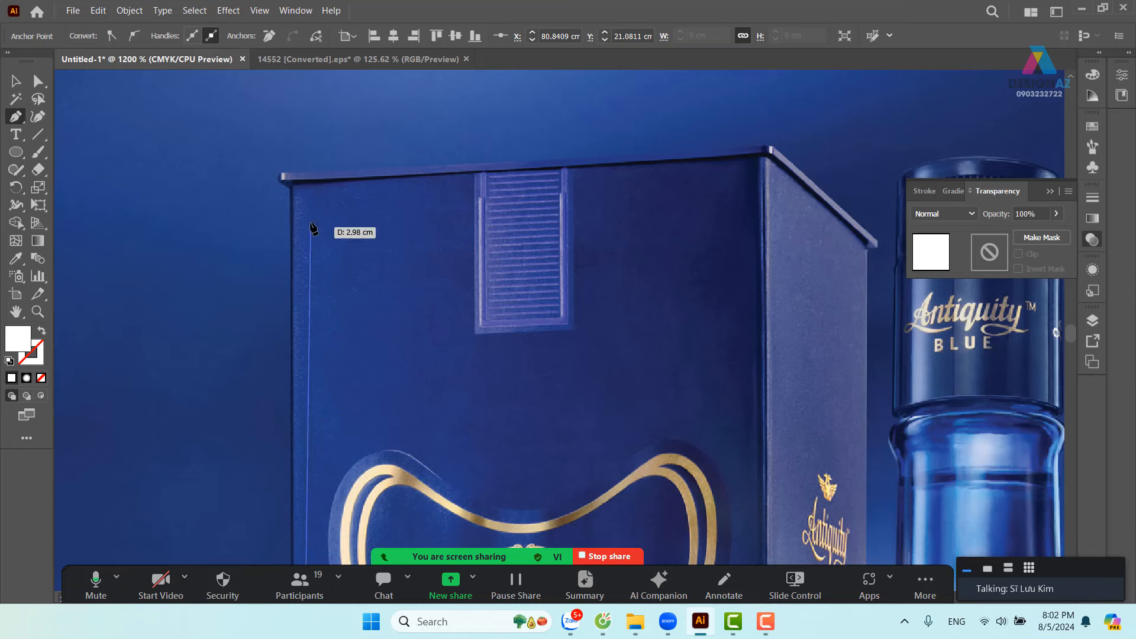
pyautogui.click(291, 188)
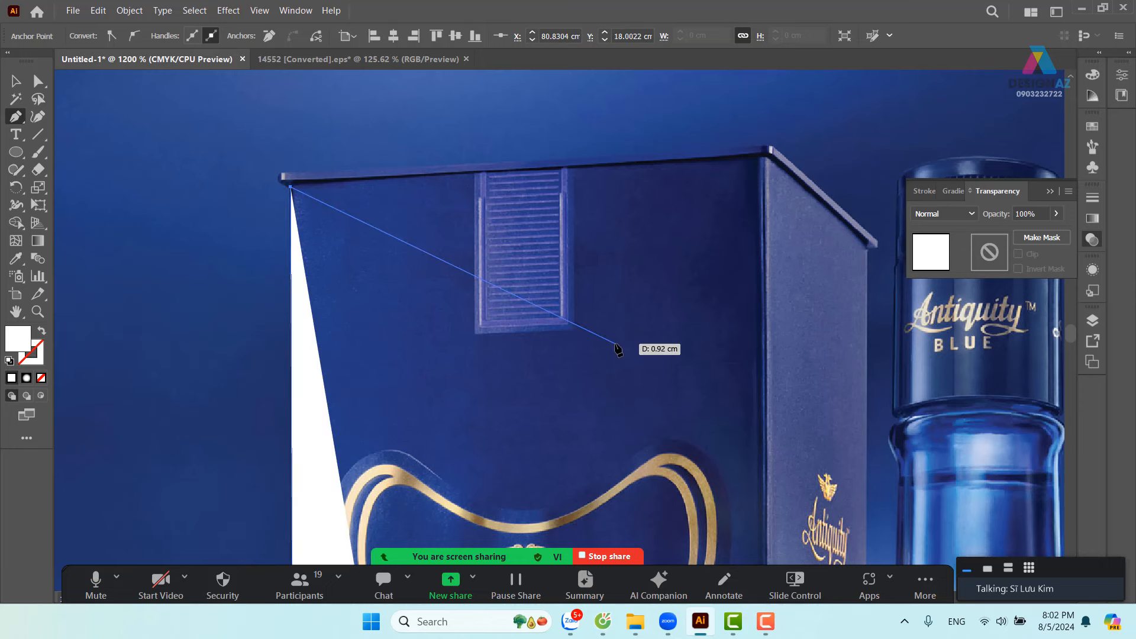
pyautogui.hotkey('ctrl', '+')
pyautogui.hotkey('ctrl', '+')
pyautogui.hotkey('ctrl', '+')
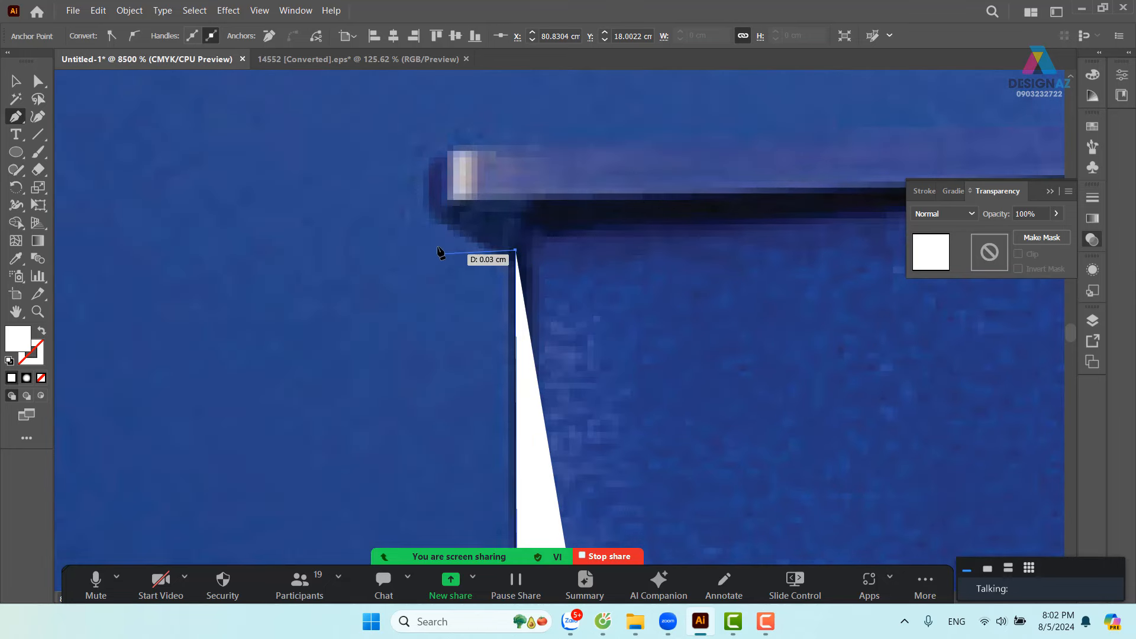
pyautogui.click(515, 261)
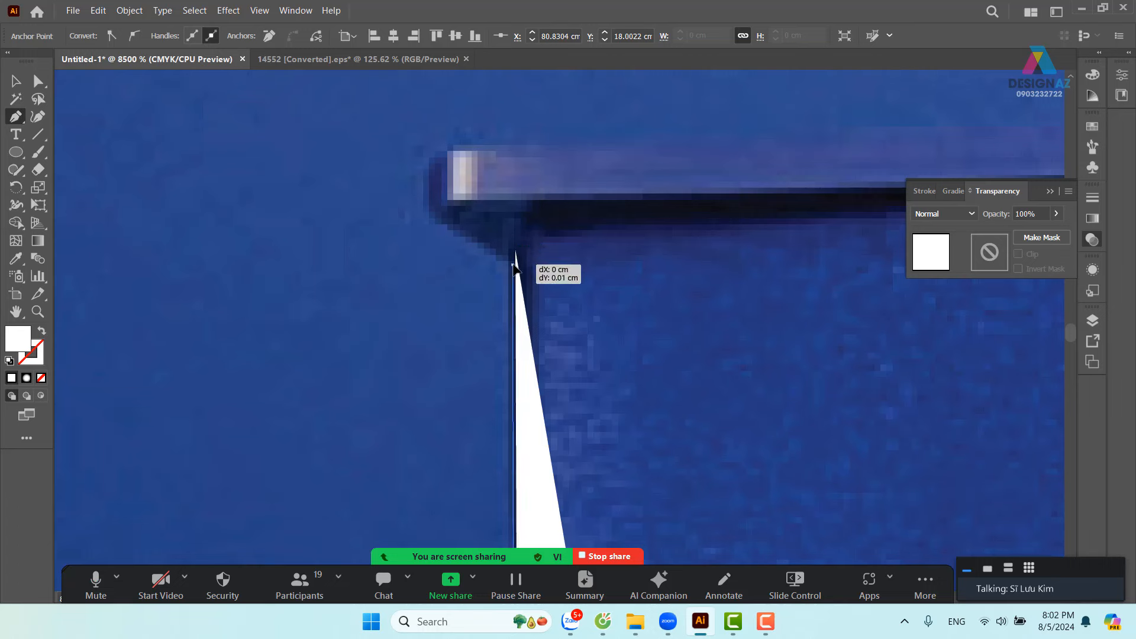
pyautogui.click(444, 224)
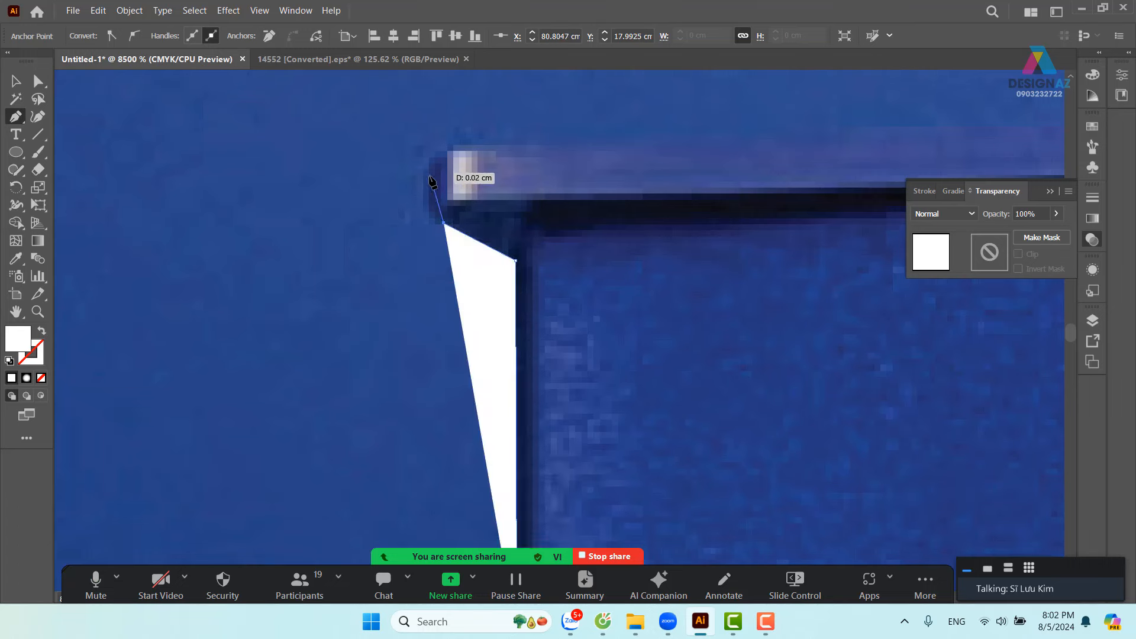
pyautogui.moveTo(425, 184); pyautogui.dragTo(429, 160)
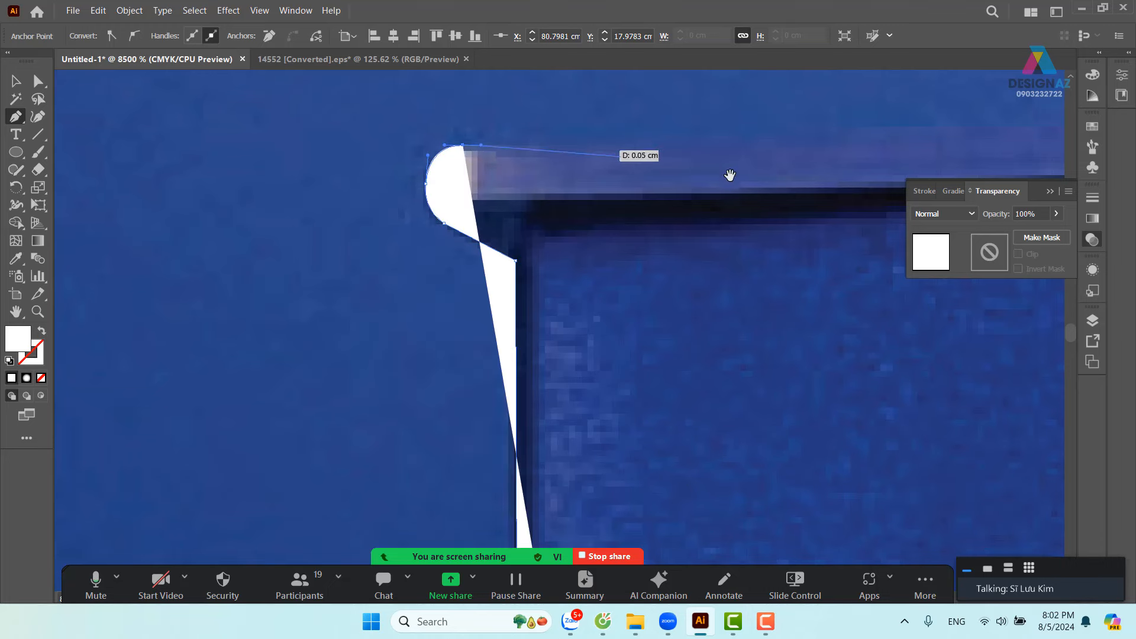
# - Extend the path along the lid's top front edge and curve it around the lid's front corner
pyautogui.moveTo(731, 175); pyautogui.dragTo(269, 209)
pyautogui.moveTo(628, 158); pyautogui.dragTo(592, 201)
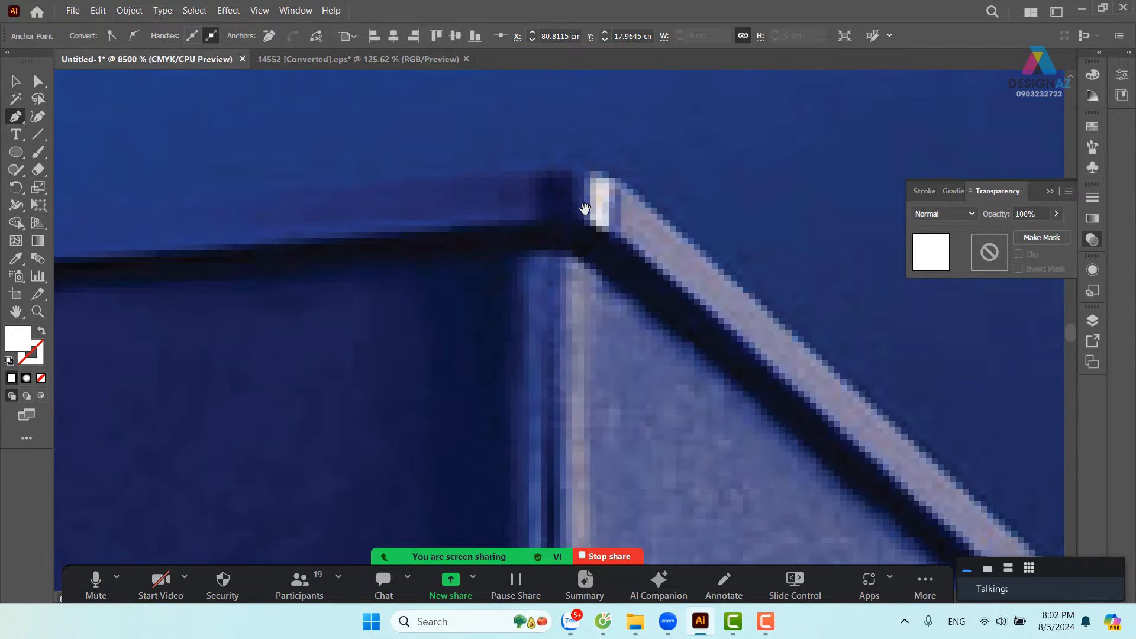
pyautogui.click(561, 160)
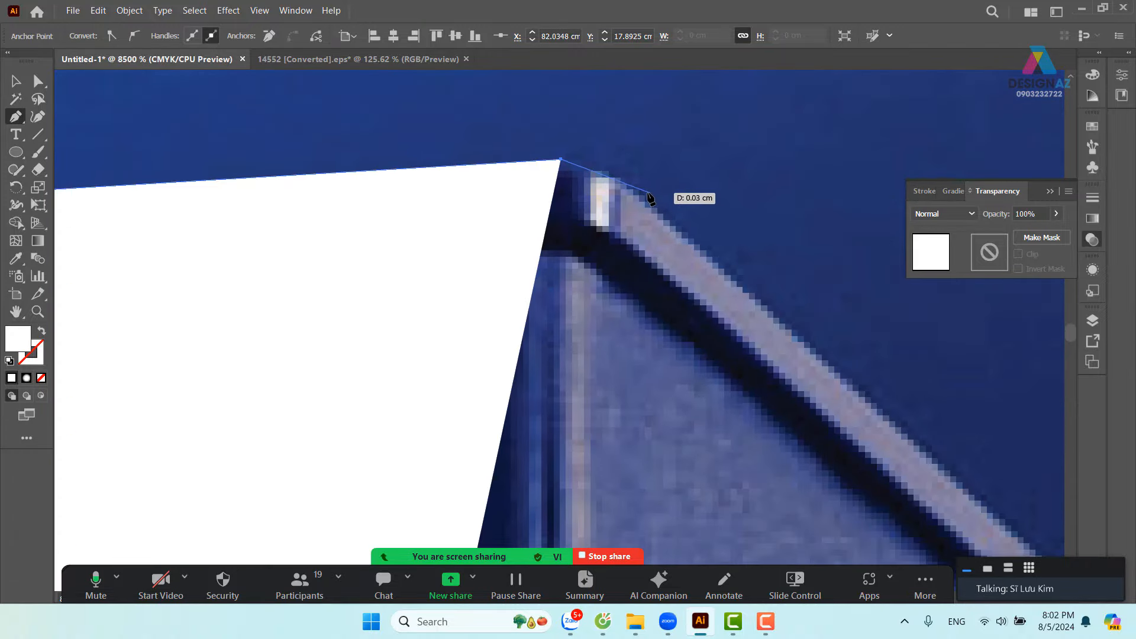
pyautogui.moveTo(643, 195); pyautogui.dragTo(688, 234)
# - Swap the path's fill and stroke so it has only a white outline, and set the stroke weight to 0.25 pt
pyautogui.hotkey('shift', 'x')
pyautogui.press('space')
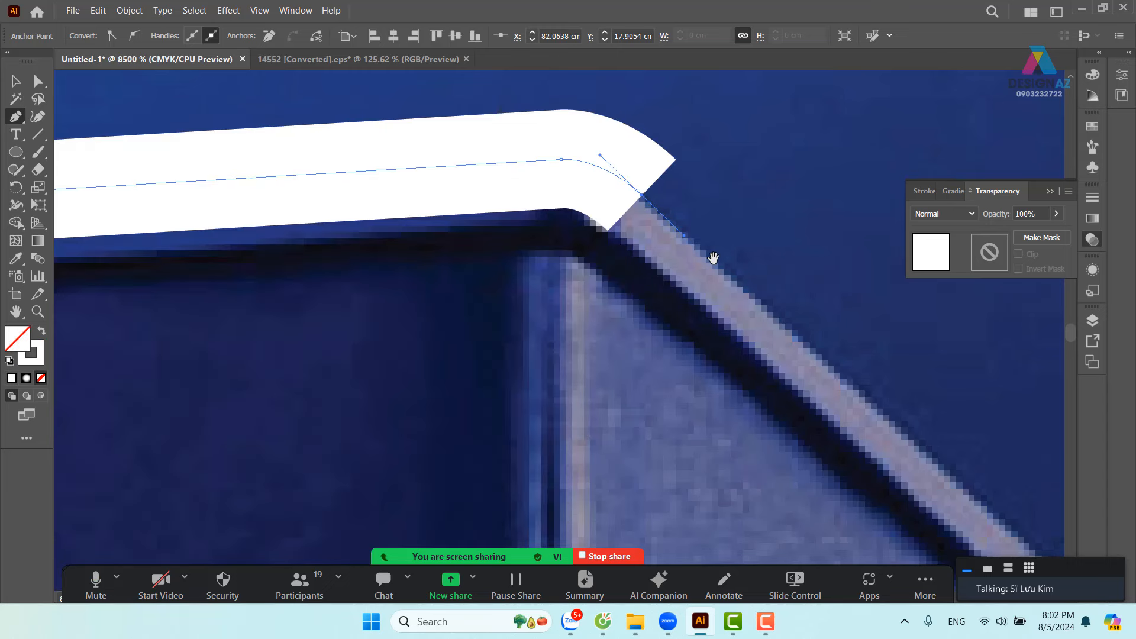
pyautogui.click(12, 82)
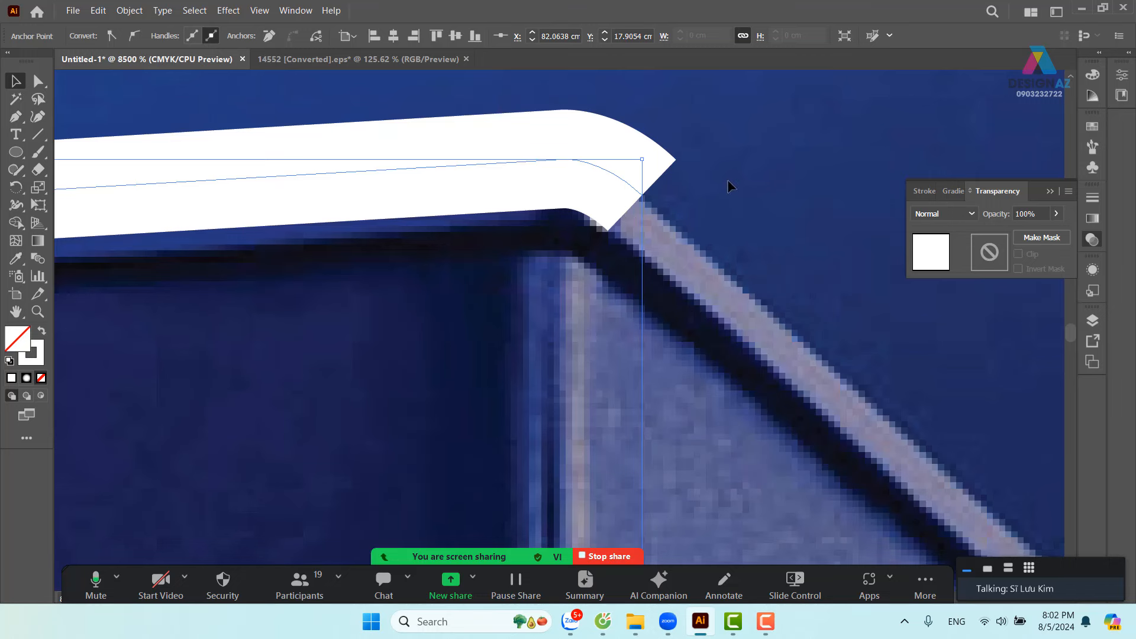
pyautogui.click(626, 180)
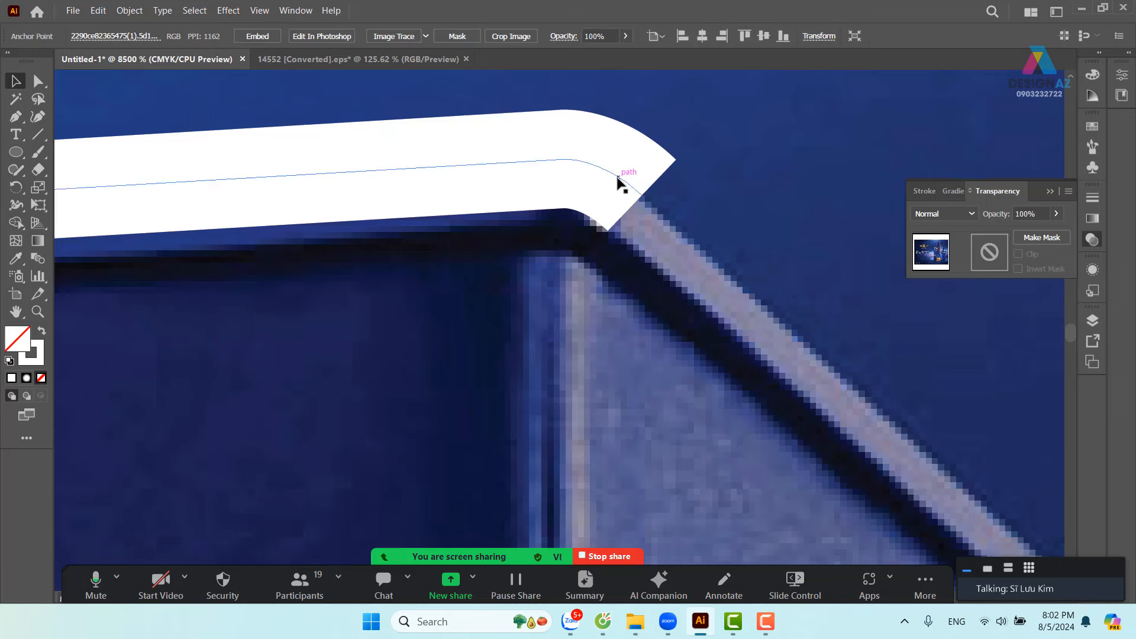
pyautogui.click(599, 172)
pyautogui.click(220, 36)
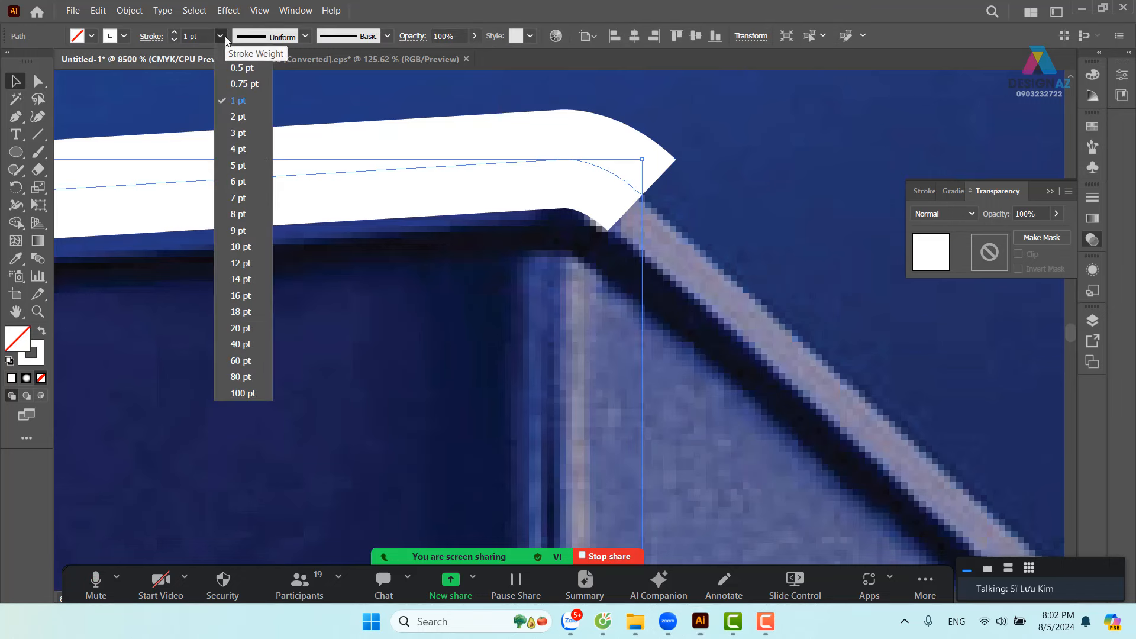
pyautogui.click(231, 47)
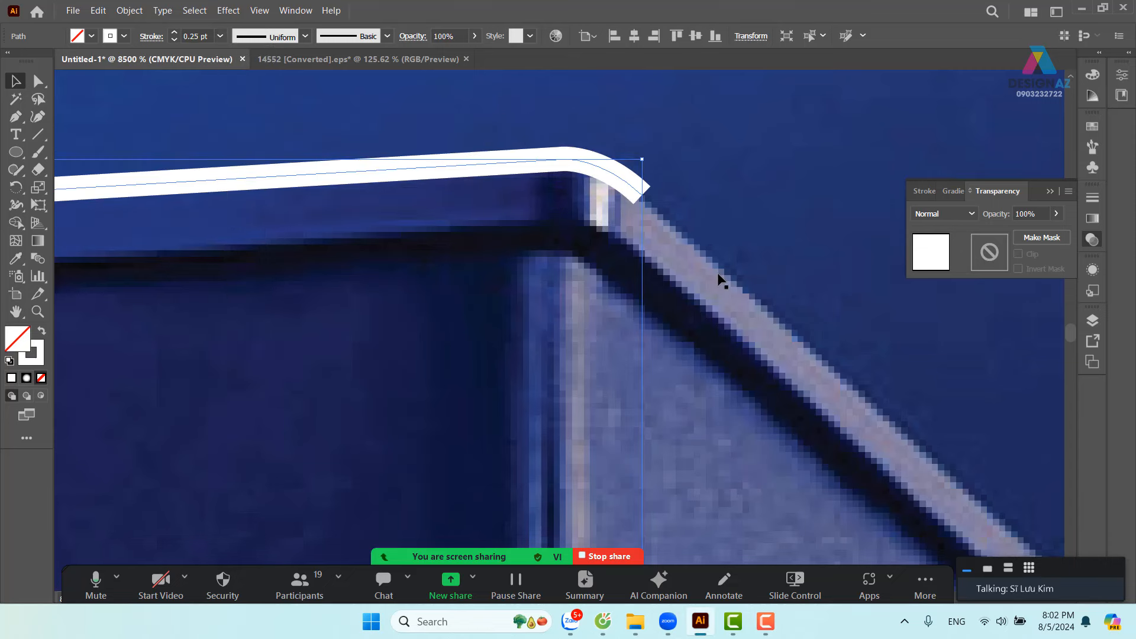
# - Resume the path from its open end, down the lid's sloping side edge and around its right end to the box's side
pyautogui.press('p')
pyautogui.click(642, 196)
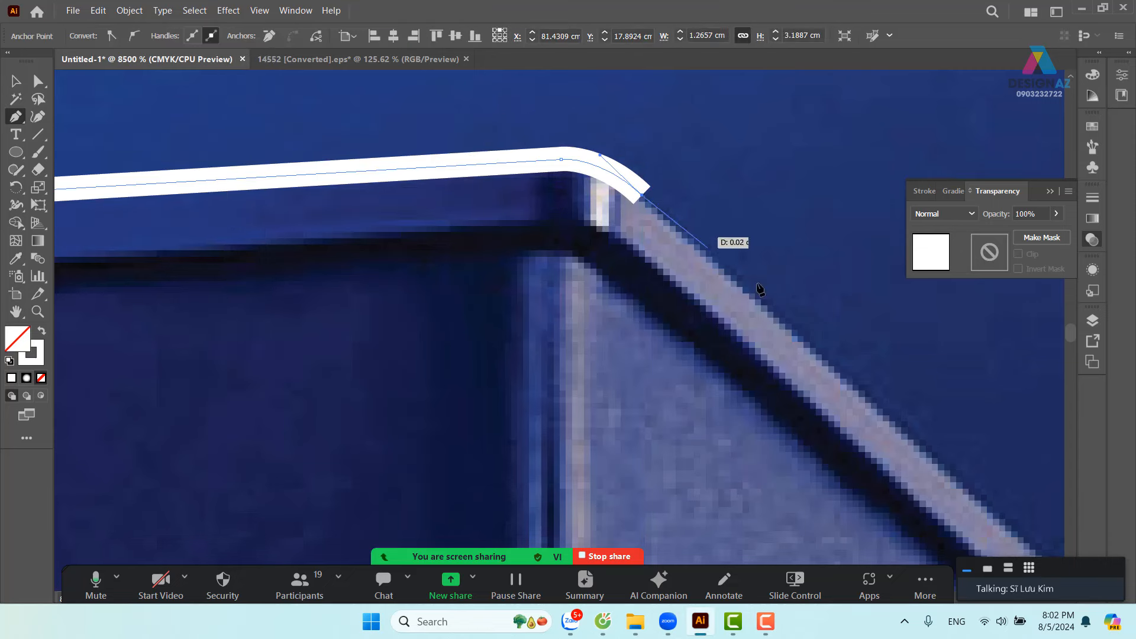
pyautogui.moveTo(835, 371); pyautogui.dragTo(444, 148)
pyautogui.moveTo(712, 431); pyautogui.dragTo(444, 147)
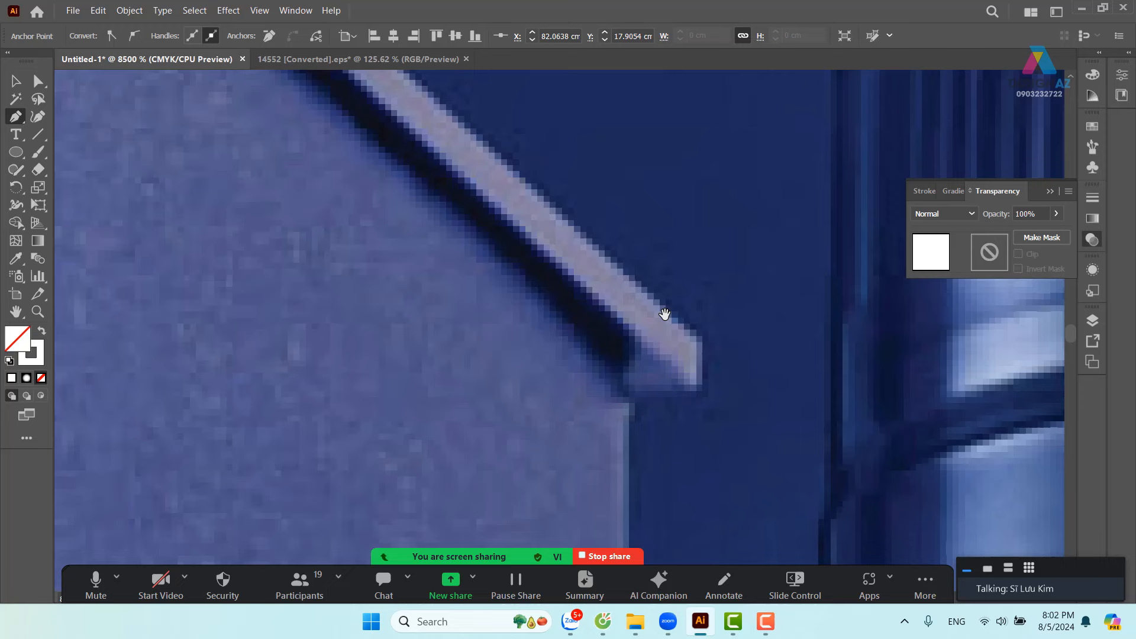
pyautogui.click(701, 343)
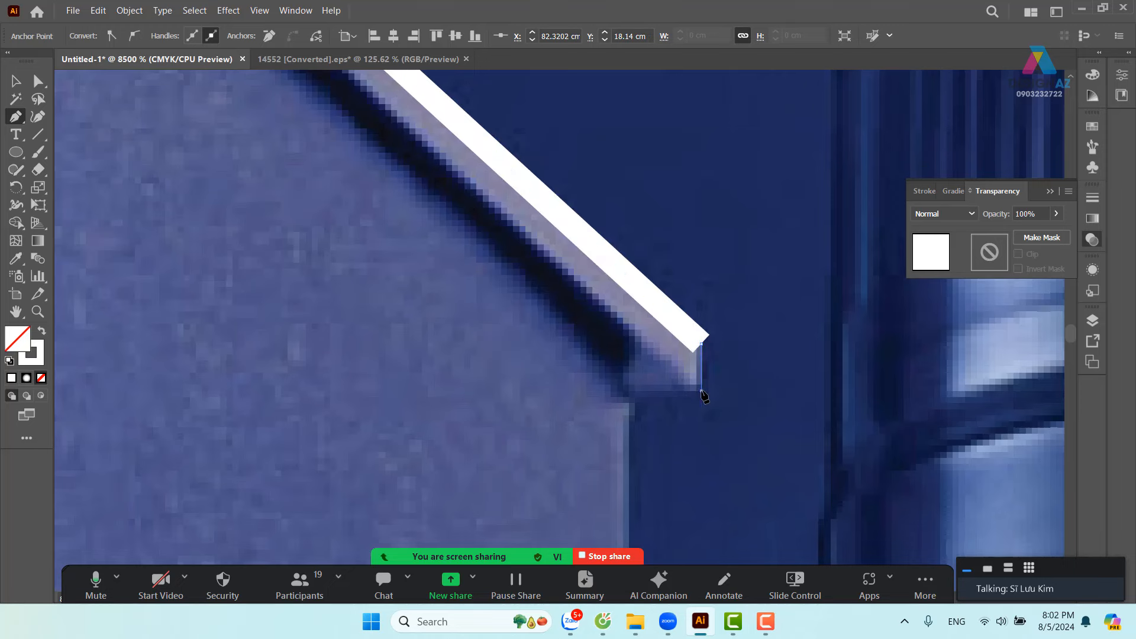
pyautogui.click(701, 391)
pyautogui.click(630, 400)
# - Extend the path straight down the box's right edge to where it meets the bottle's shoulder
pyautogui.moveTo(637, 457); pyautogui.dragTo(621, 269)
pyautogui.scroll(-10, 625, 271)
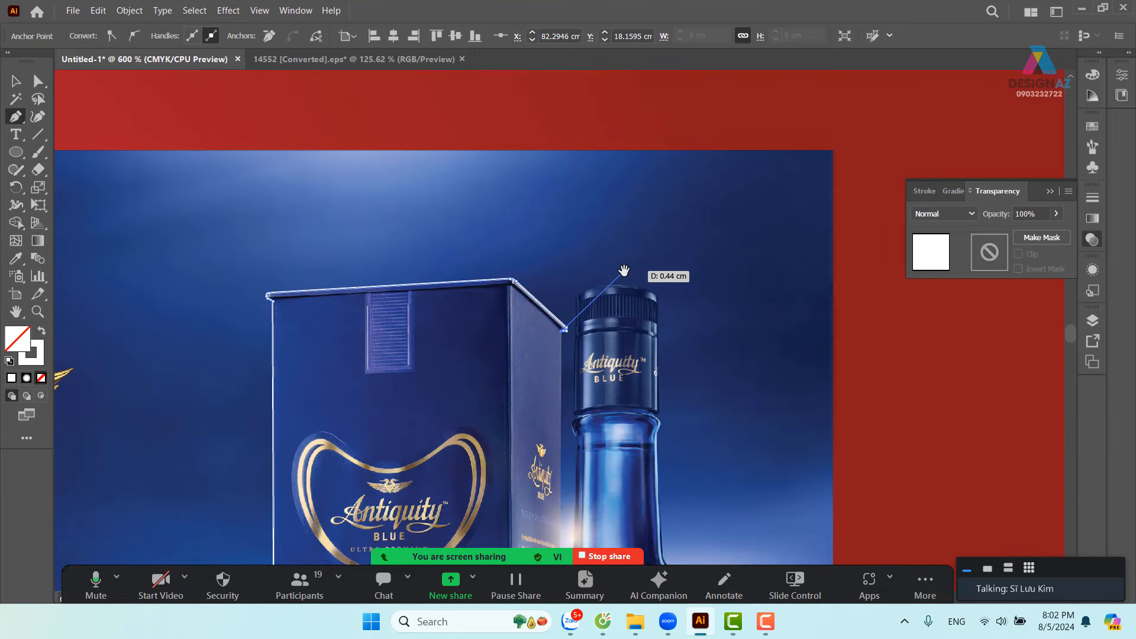
pyautogui.scroll(1, 624, 270)
pyautogui.moveTo(644, 280); pyautogui.dragTo(577, 94)
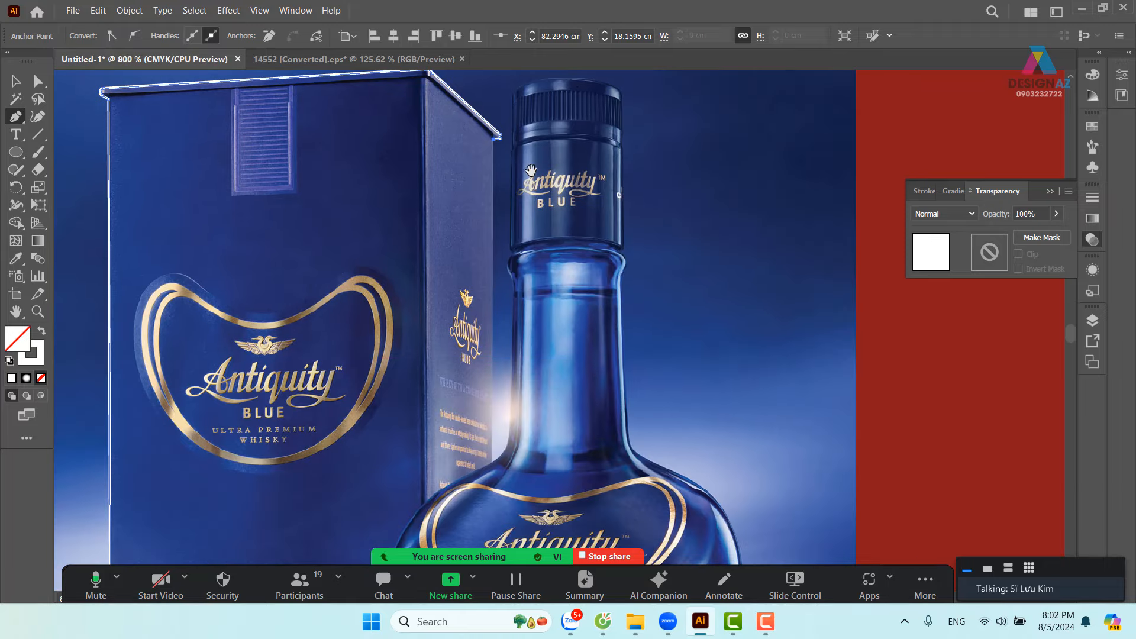
pyautogui.click(492, 462)
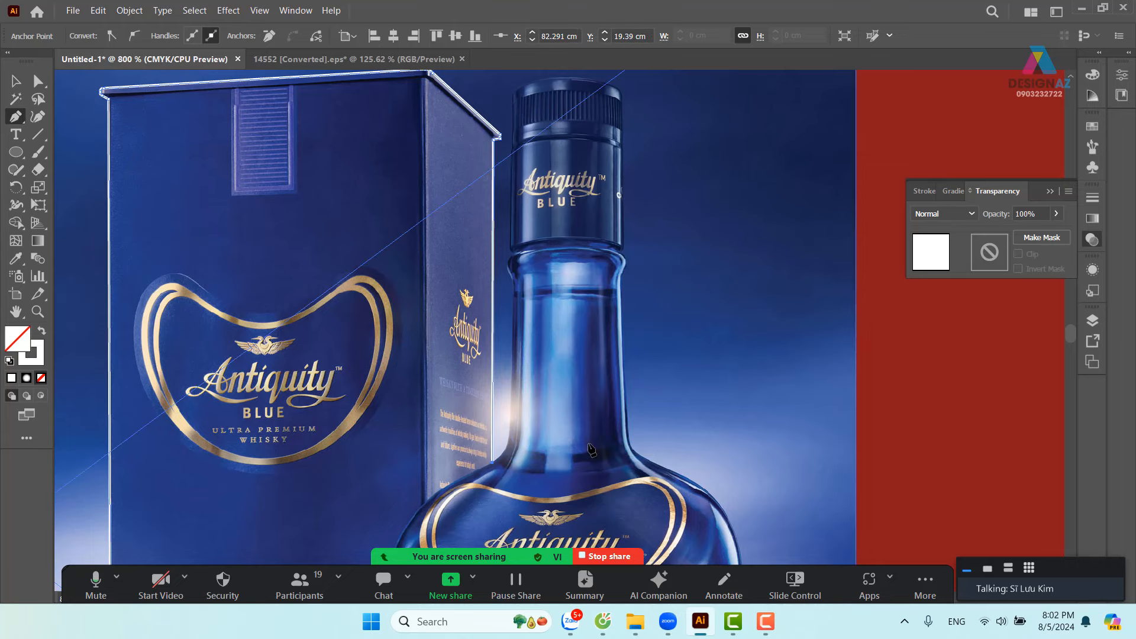
# - Curve the path from the bottle's shoulder into the neck and run it up the neck's left edge to below the collar
pyautogui.scroll(5, 591, 450)
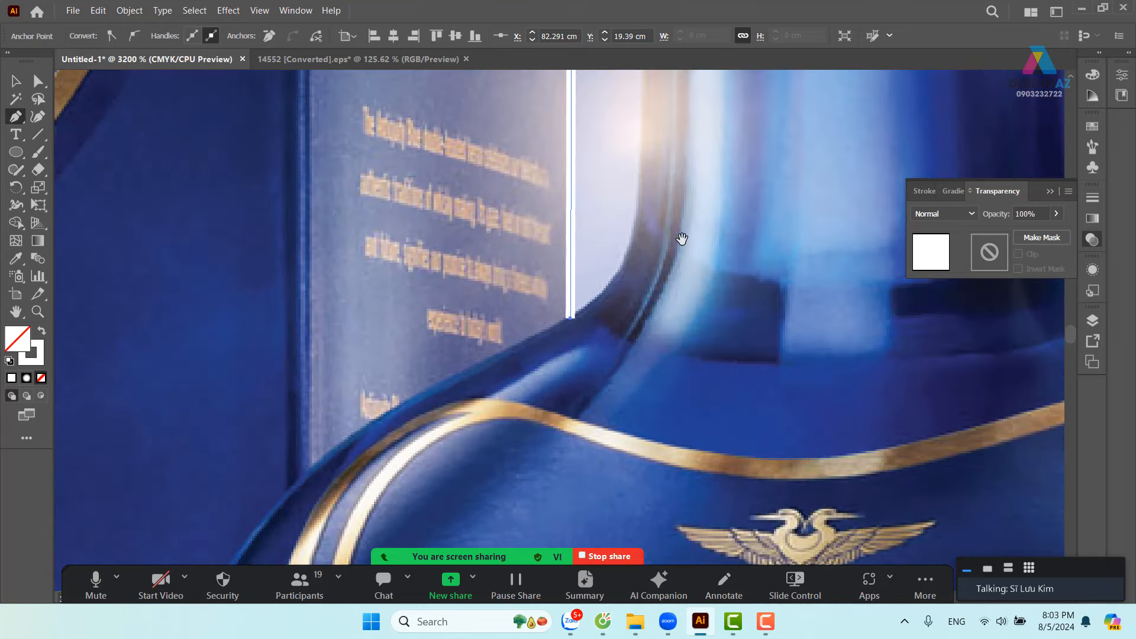
pyautogui.moveTo(682, 239); pyautogui.dragTo(642, 355)
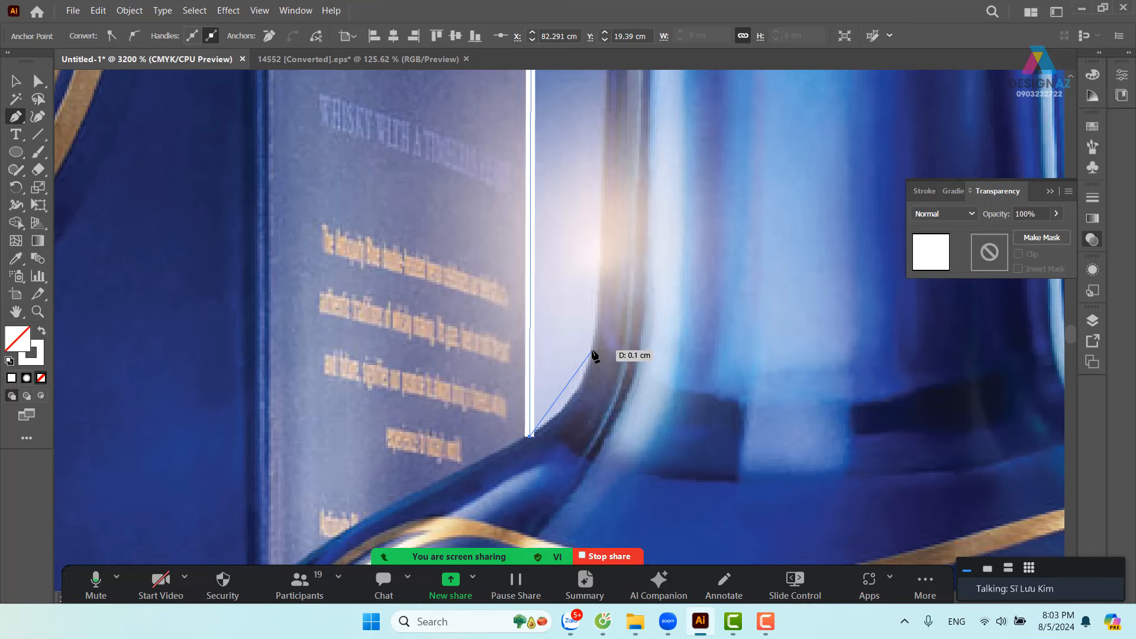
pyautogui.moveTo(603, 307)
pyautogui.mouseDown()
pyautogui.moveTo(603, 281)
pyautogui.moveTo(613, 299)
pyautogui.mouseUp()
pyautogui.scroll(10, 613, 299)
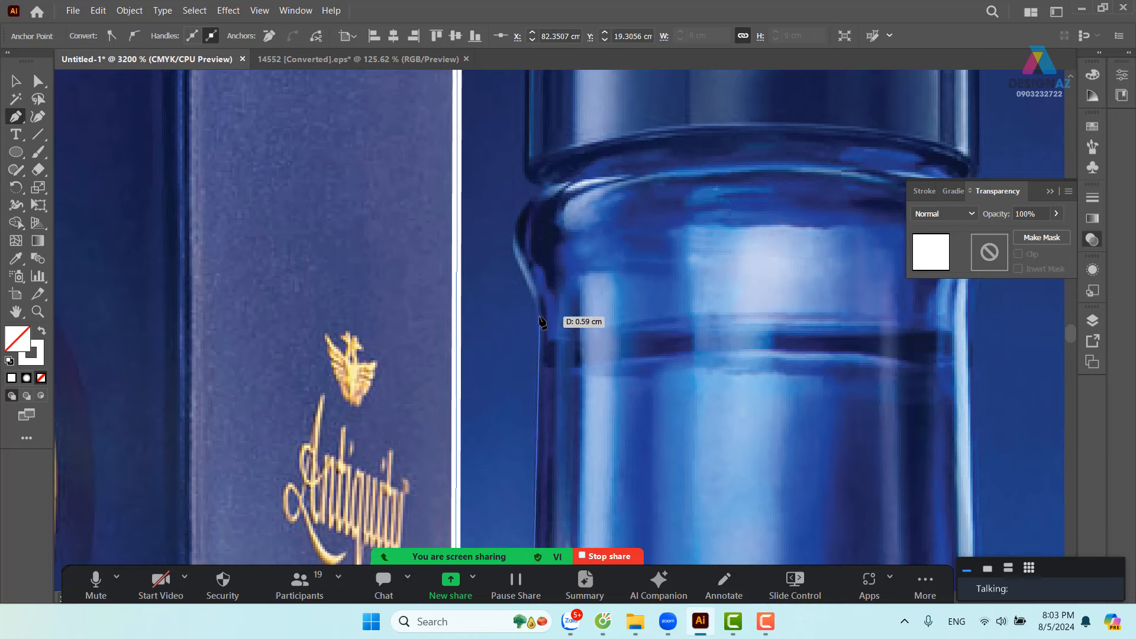
pyautogui.click(540, 316)
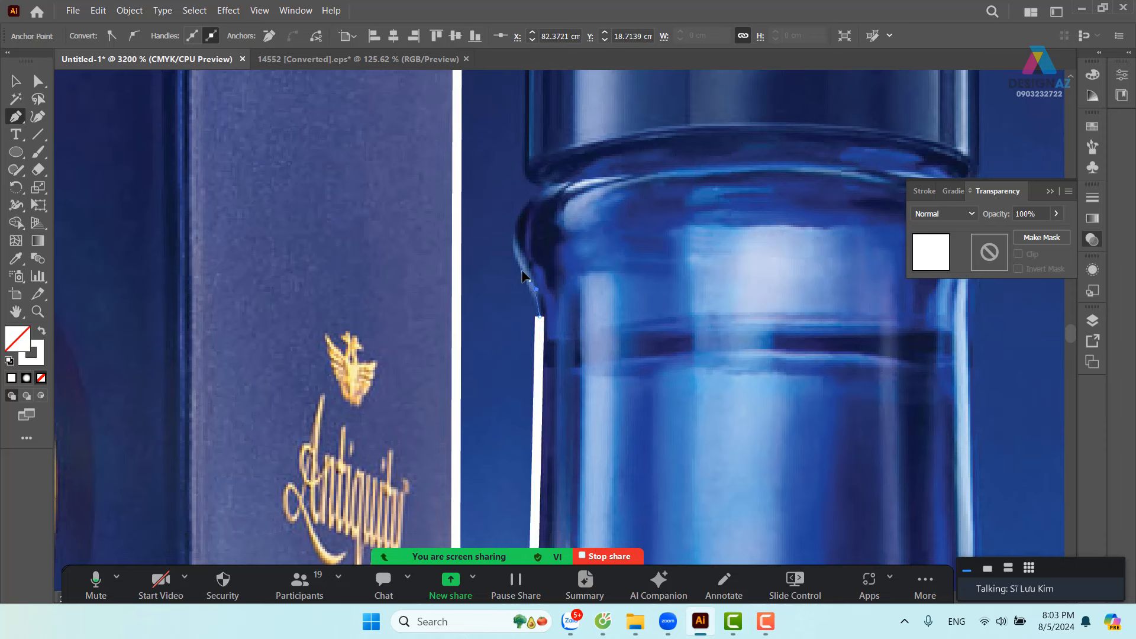
# - Trace the curved collar at the top of the bottle's neck up to the cap, ending with a corner point
pyautogui.click(528, 278)
pyautogui.moveTo(540, 185); pyautogui.dragTo(584, 151)
pyautogui.click(540, 186)
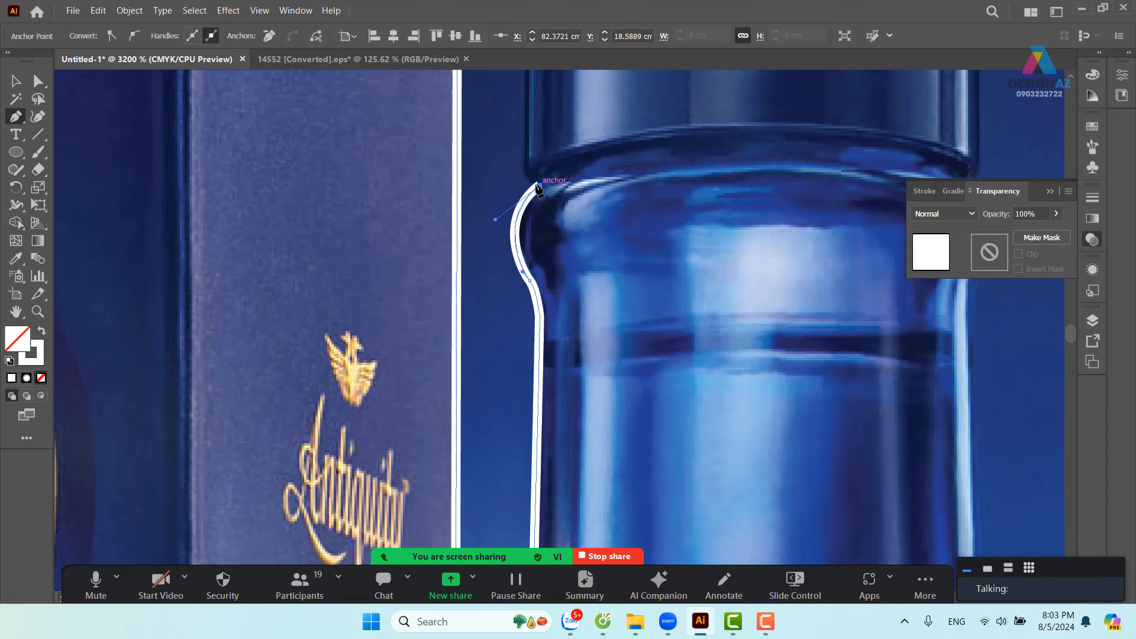
# - Trace the left edge of the bottle's cap up to the groove below its ribbed band
pyautogui.moveTo(545, 135); pyautogui.dragTo(477, 463)
pyautogui.moveTo(473, 228); pyautogui.dragTo(477, 224)
pyautogui.click(476, 217)
pyautogui.moveTo(494, 102); pyautogui.dragTo(464, 317)
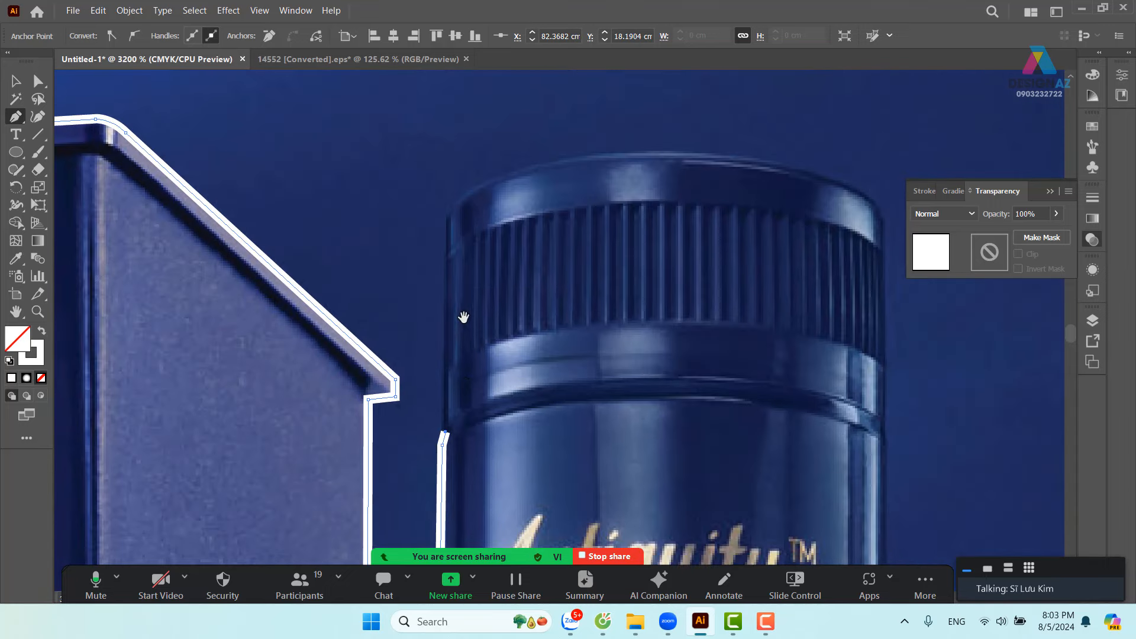
# - Trace the bottle cap's outline with the Pen tool, up its left edge and over the curved top
pyautogui.click(450, 212)
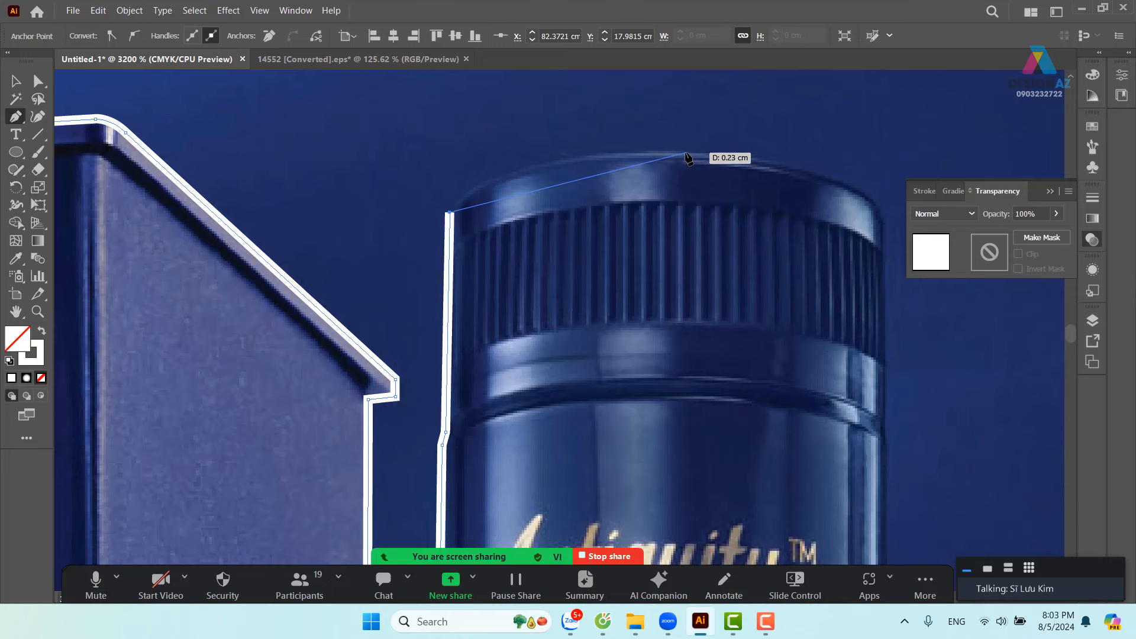
pyautogui.moveTo(686, 155); pyautogui.dragTo(886, 166)
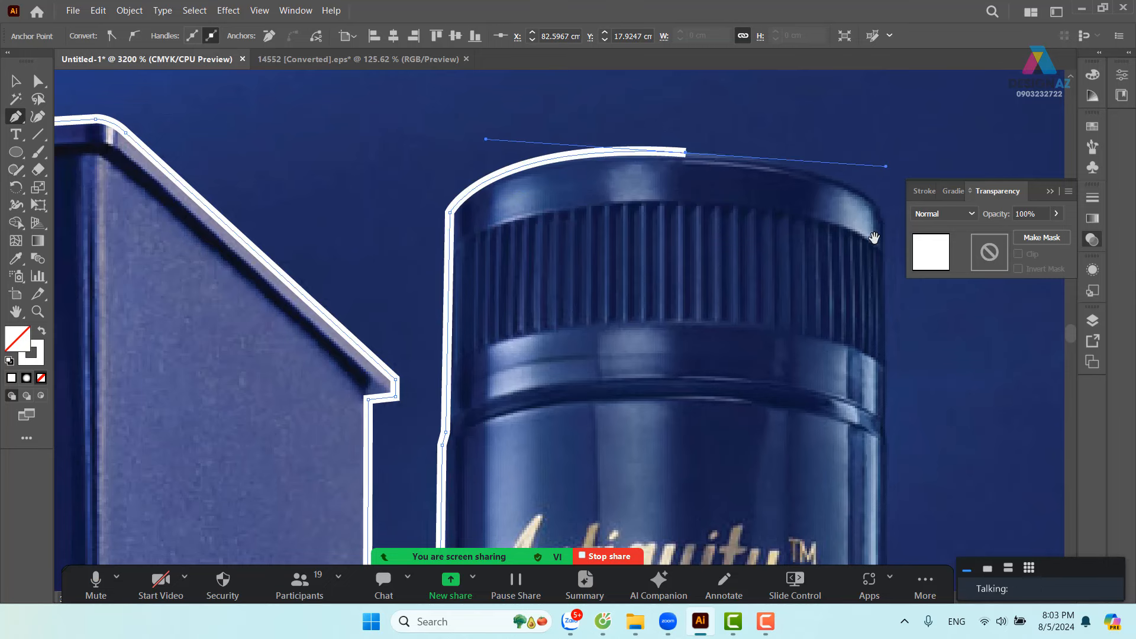
pyautogui.moveTo(874, 238); pyautogui.dragTo(690, 80)
pyautogui.moveTo(714, 323); pyautogui.dragTo(667, 240)
# - Continue the pen path around the notch and bulging collar below the cap and along the right side of the neck
pyautogui.click(666, 235)
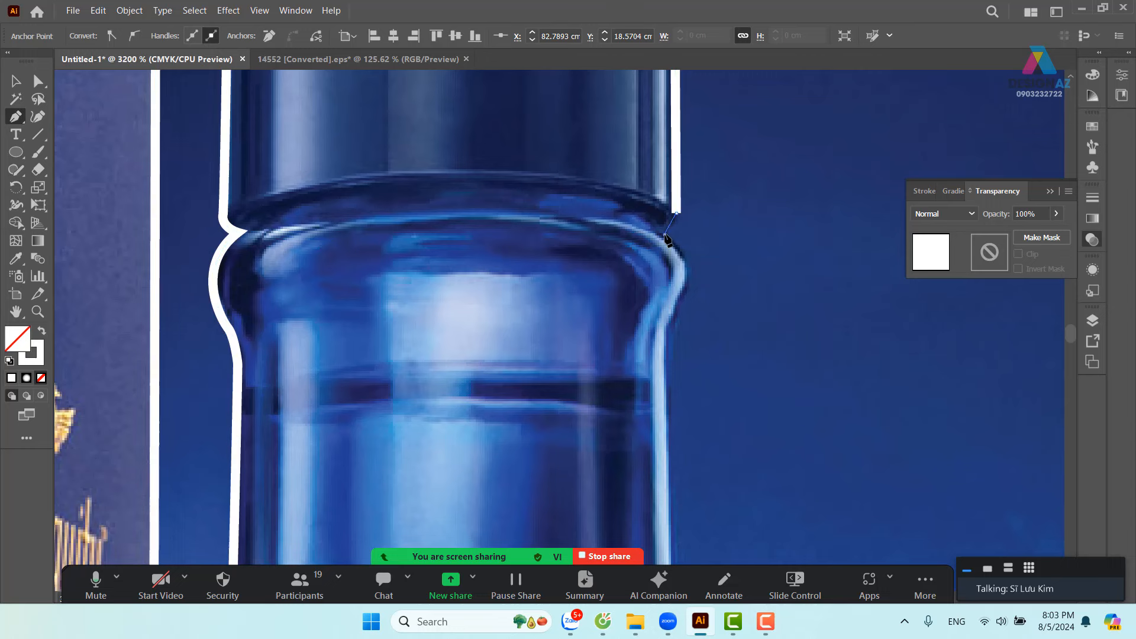
pyautogui.click(689, 281)
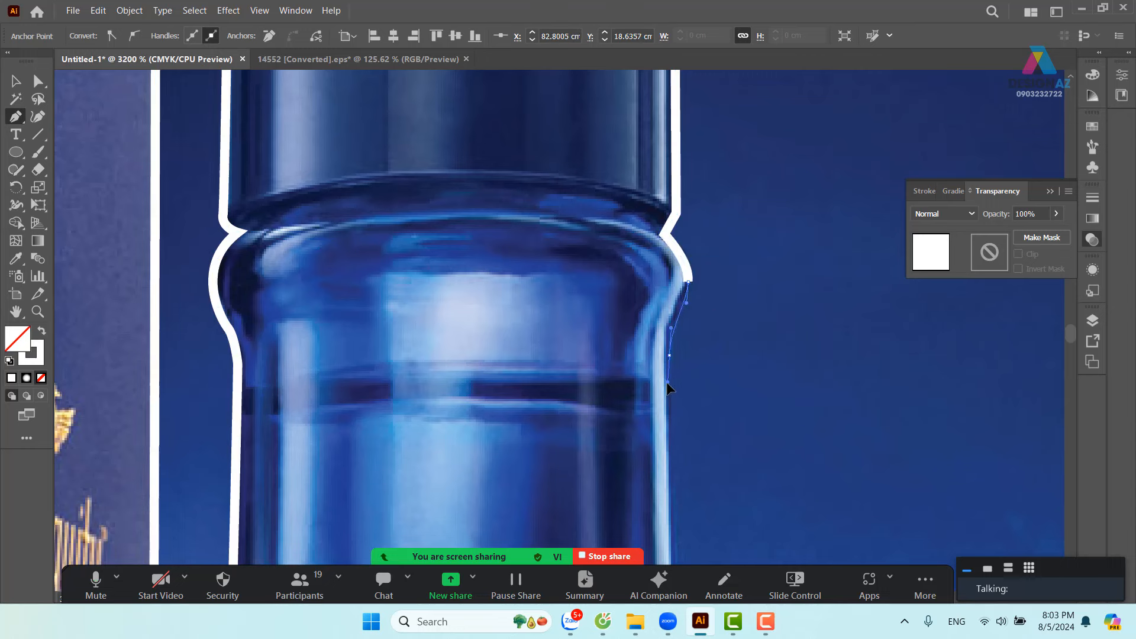
pyautogui.click(667, 387)
pyautogui.moveTo(723, 451); pyautogui.dragTo(653, 101)
pyautogui.moveTo(668, 431); pyautogui.dragTo(614, 62)
pyautogui.click(575, 210)
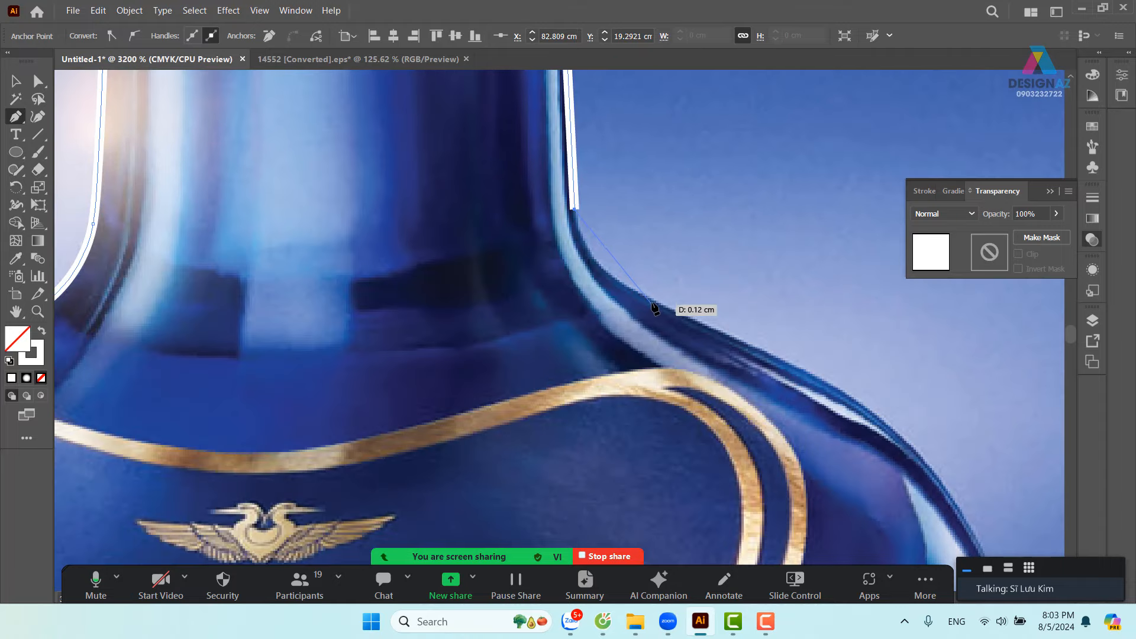
# - Trace the bottle's curved right shoulder and the upper right side of its body
pyautogui.click(711, 328)
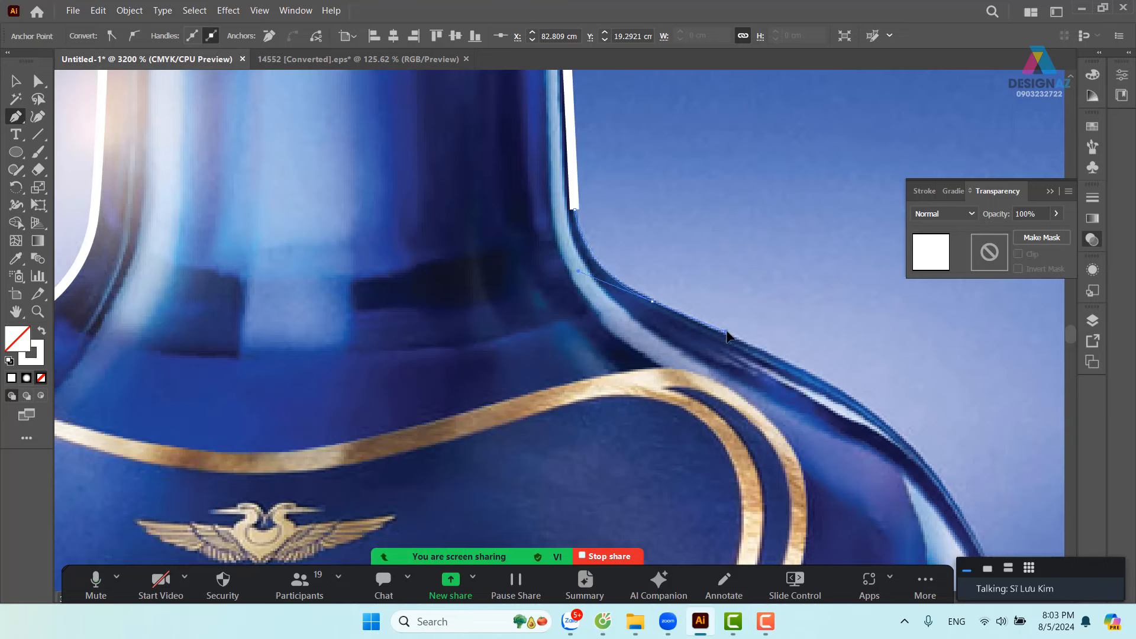
pyautogui.moveTo(793, 357); pyautogui.dragTo(480, 130)
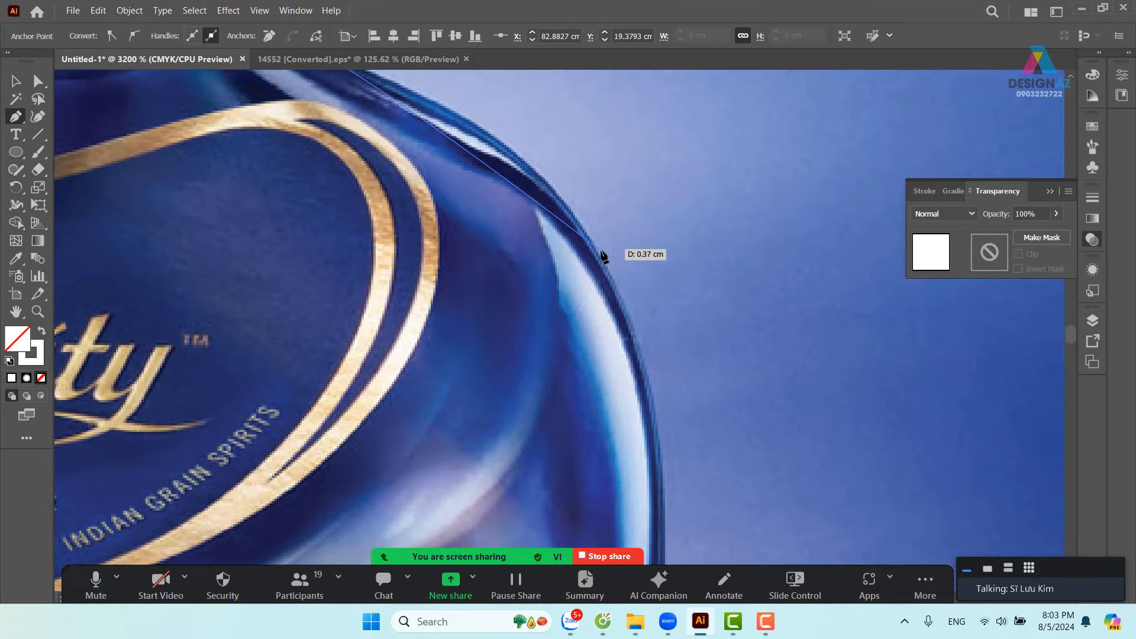
pyautogui.moveTo(601, 257); pyautogui.dragTo(644, 327)
pyautogui.moveTo(683, 396); pyautogui.dragTo(683, 402)
pyautogui.moveTo(686, 474); pyautogui.dragTo(630, 63)
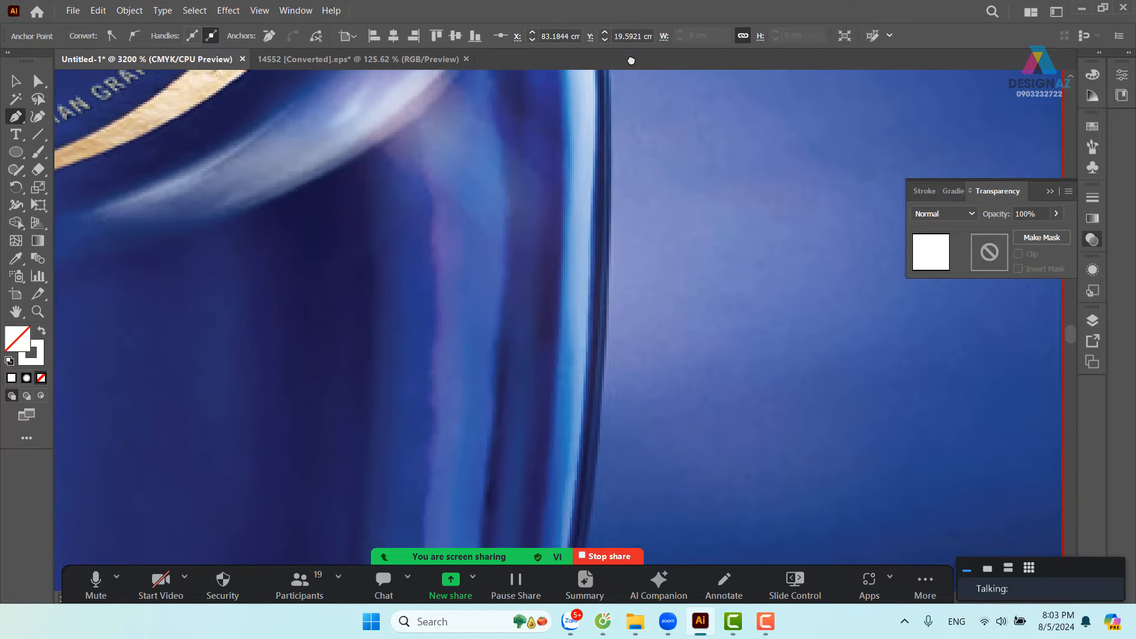
pyautogui.click(608, 309)
# - Extend the path along the bottle's lower right side and around the rounded corner of its base
pyautogui.moveTo(639, 363); pyautogui.dragTo(602, 40)
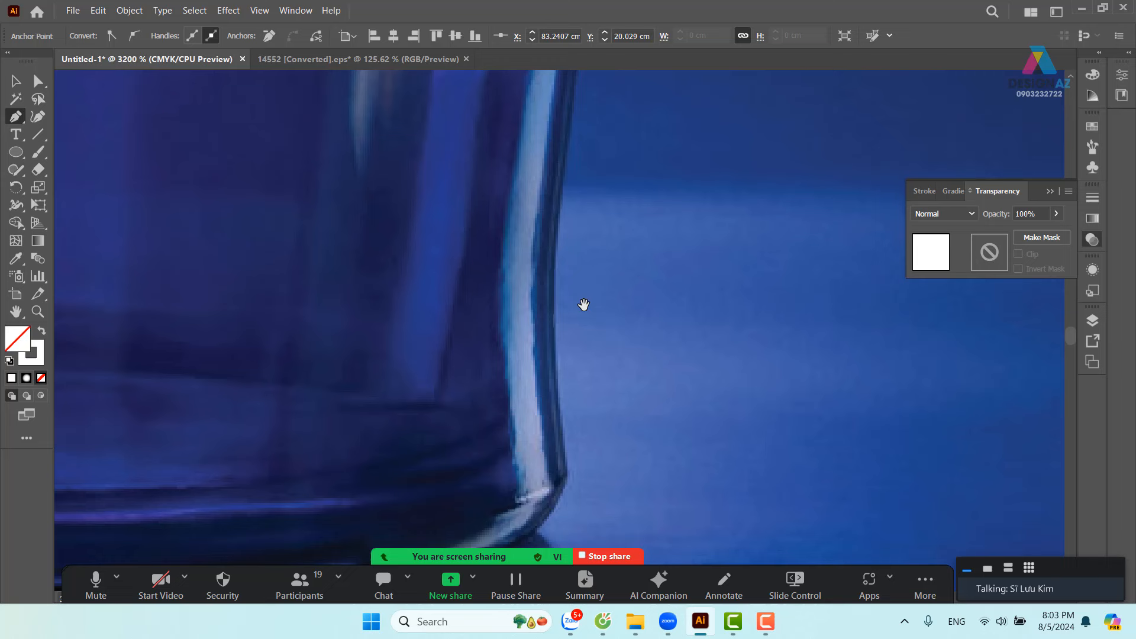
pyautogui.click(556, 227)
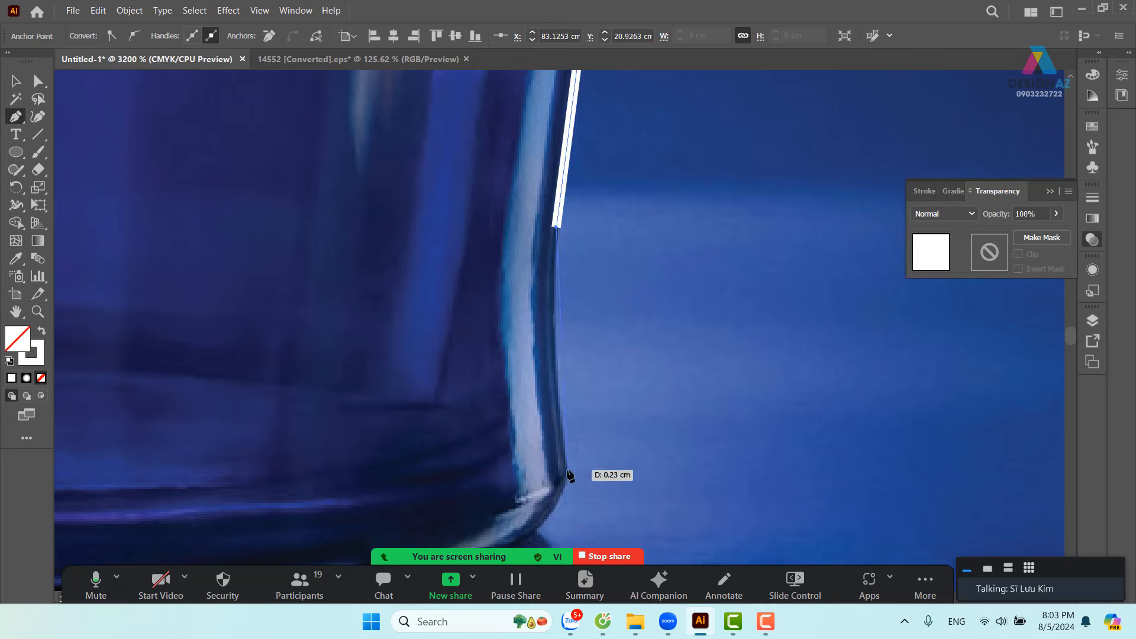
pyautogui.moveTo(595, 560); pyautogui.dragTo(594, 548)
pyautogui.moveTo(558, 297); pyautogui.dragTo(553, 109)
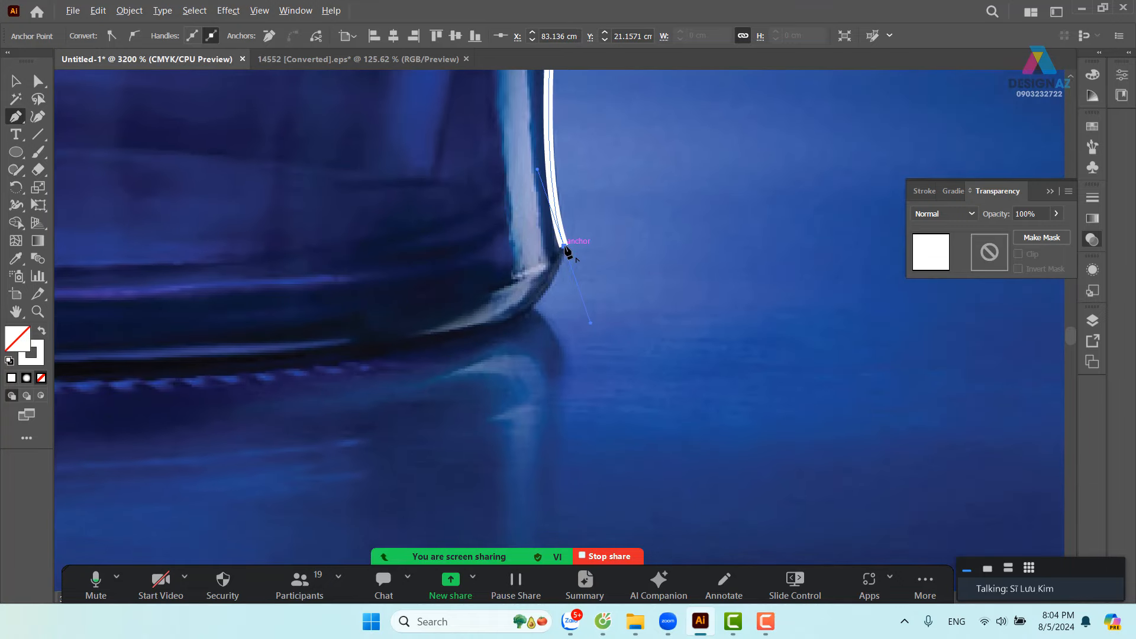
pyautogui.moveTo(483, 330); pyautogui.dragTo(469, 335)
pyautogui.moveTo(400, 359); pyautogui.dragTo(400, 358)
pyautogui.moveTo(414, 355); pyautogui.dragTo(675, 328)
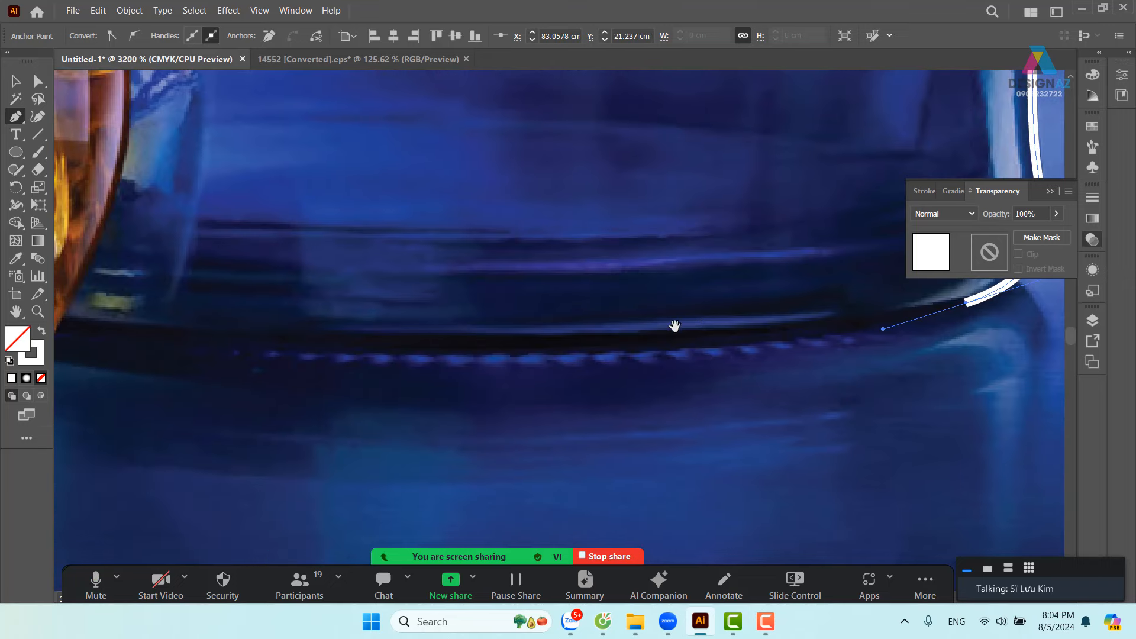
# - Trace the bottle's base edge to the whisky glass and follow the curved underside of the glass
pyautogui.moveTo(122, 314); pyautogui.dragTo(736, 372)
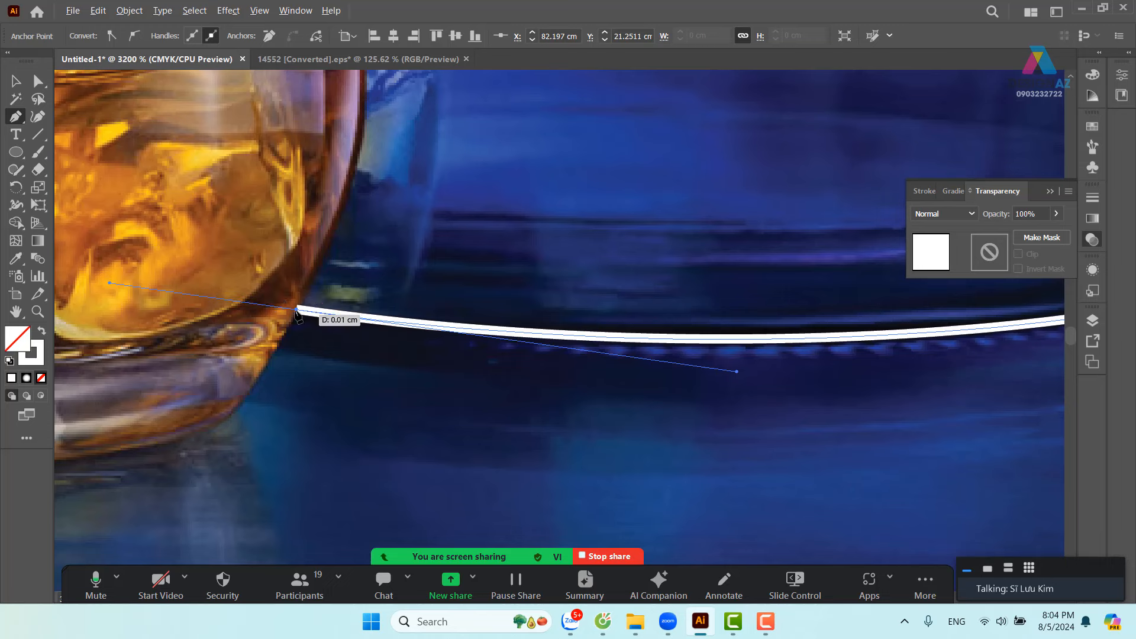
pyautogui.moveTo(298, 312); pyautogui.dragTo(536, 355)
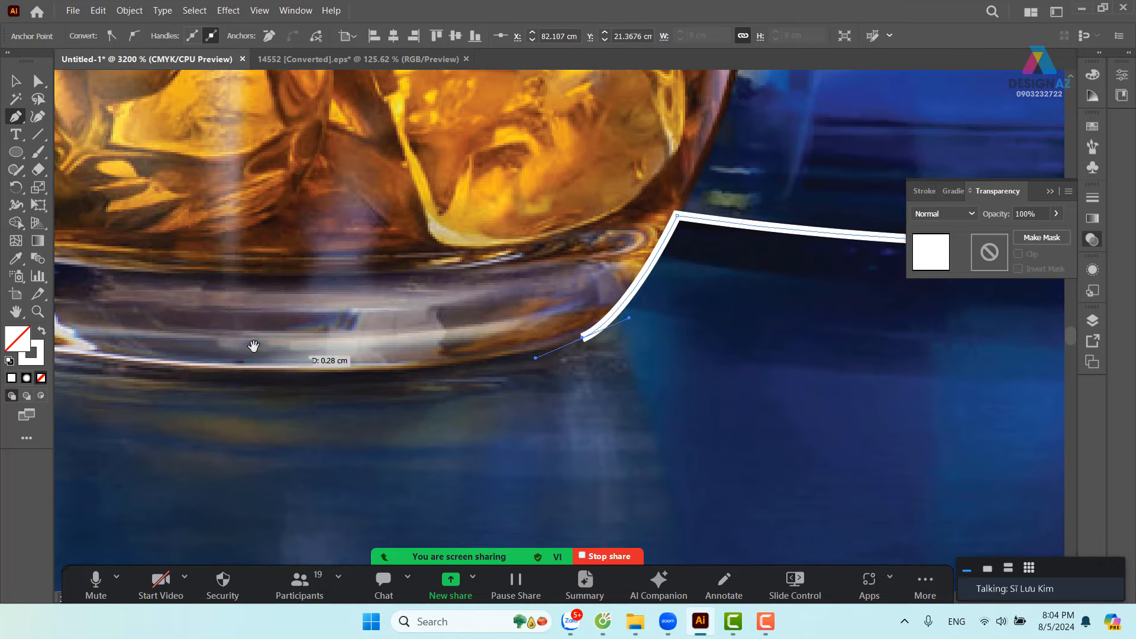
pyautogui.moveTo(255, 347); pyautogui.dragTo(586, 342)
pyautogui.moveTo(425, 351)
pyautogui.mouseDown()
pyautogui.moveTo(247, 308)
pyautogui.moveTo(206, 311)
pyautogui.mouseUp()
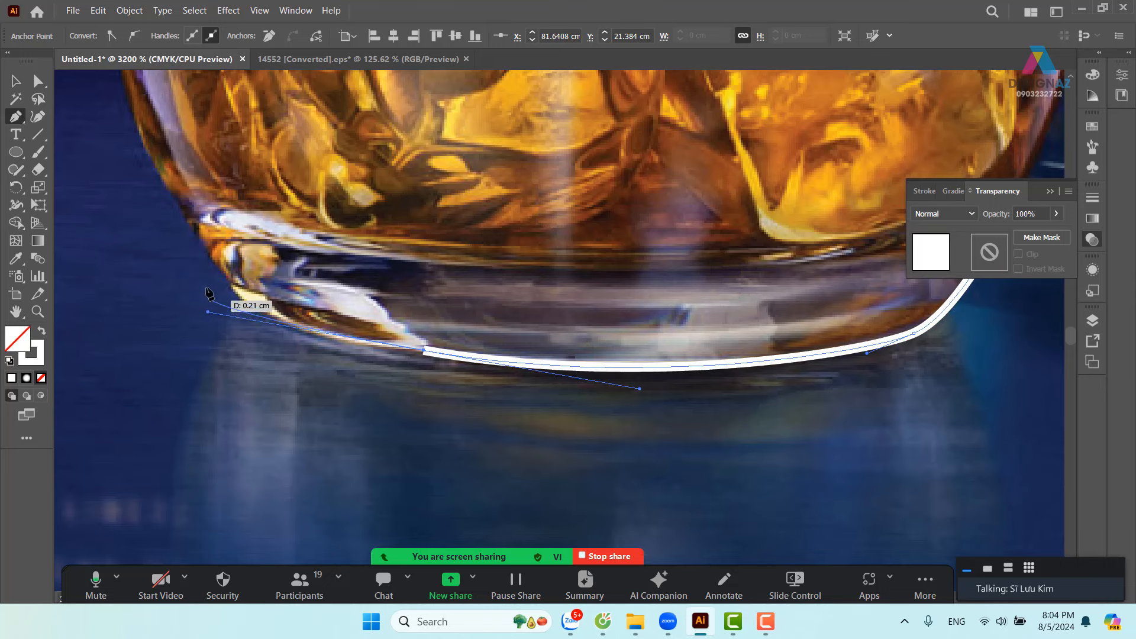
pyautogui.click(193, 229)
# - Trace the left side of the whisky glass, close the path at its starting anchor and deselect it
pyautogui.moveTo(244, 250); pyautogui.dragTo(372, 411)
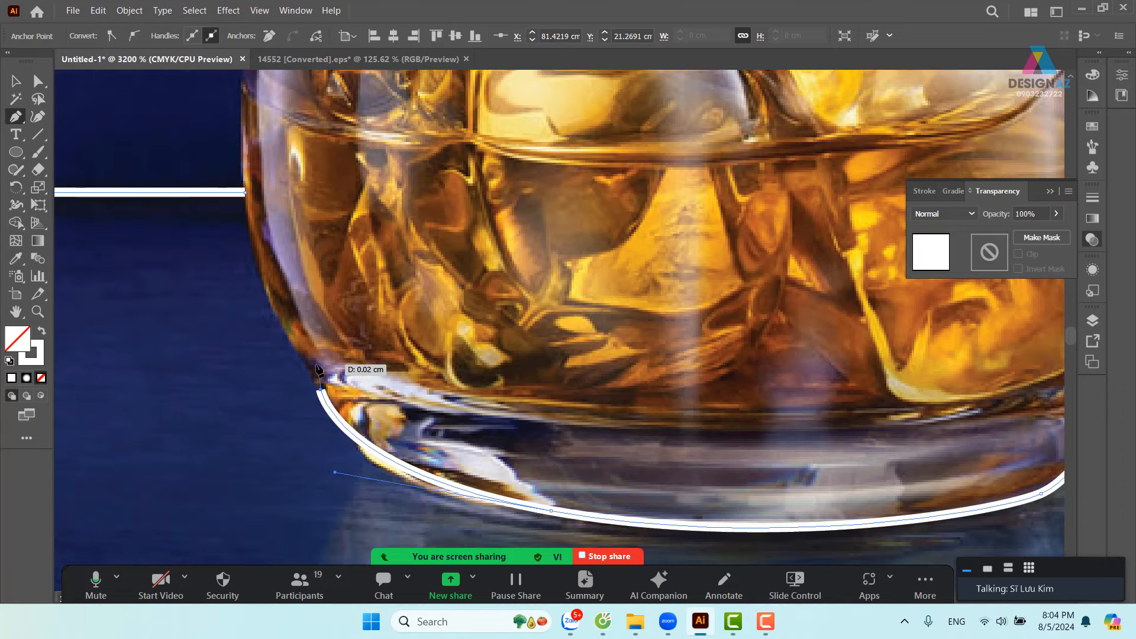
pyautogui.click(309, 364)
pyautogui.moveTo(260, 198)
pyautogui.mouseDown()
pyautogui.moveTo(287, 312)
pyautogui.moveTo(274, 192)
pyautogui.moveTo(294, 224)
pyautogui.mouseUp()
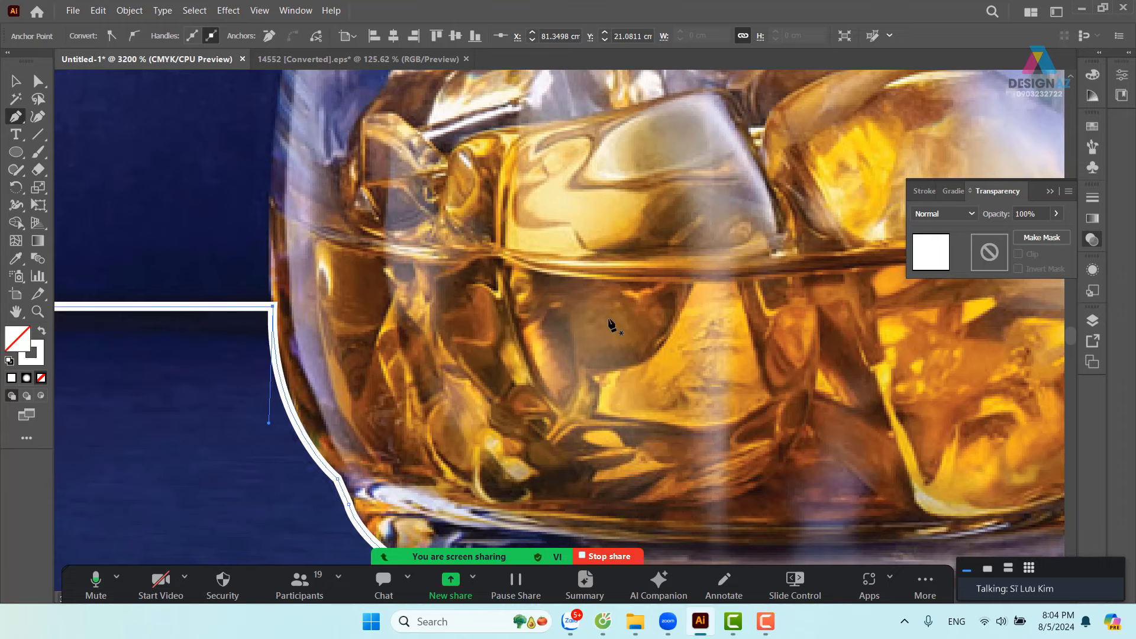
pyautogui.scroll(-8, 612, 326)
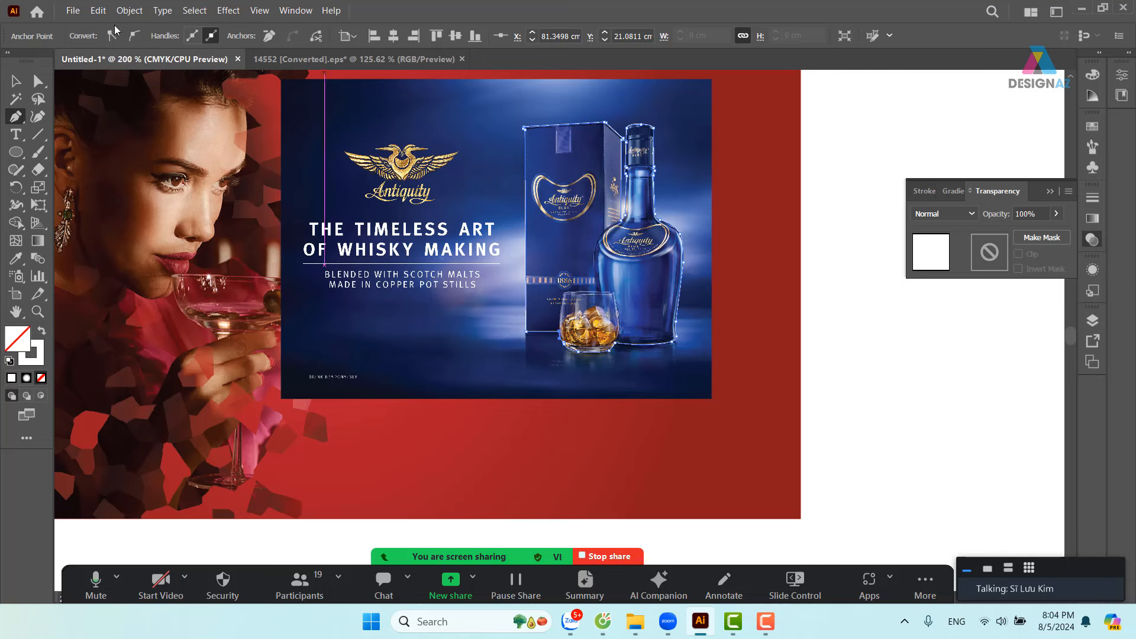
pyautogui.click(17, 97)
pyautogui.click(837, 324)
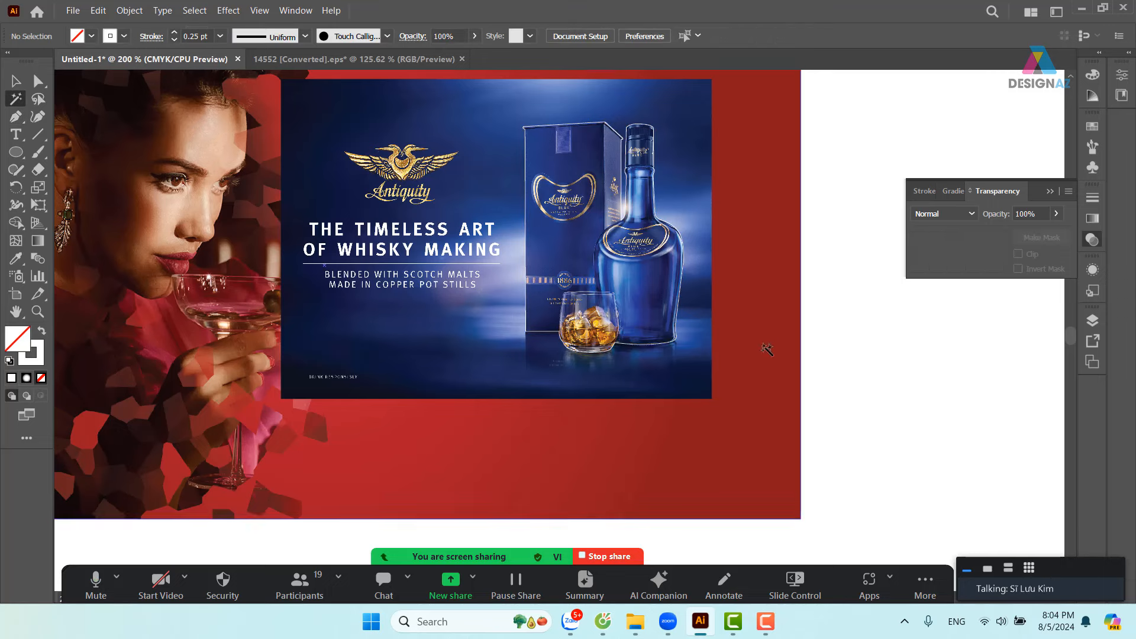
# - Make a clipping mask from the traced outline and the blue whisky advertisement image
pyautogui.click(15, 80)
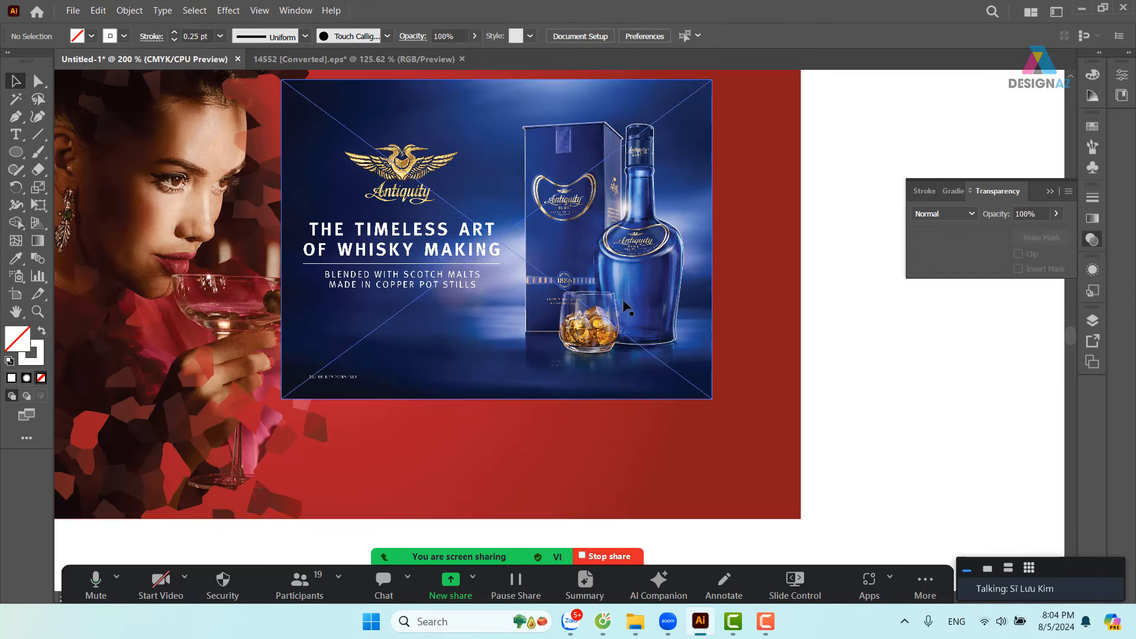
pyautogui.click(680, 290)
pyautogui.keyDown('shift'); pyautogui.click(700, 210); pyautogui.keyUp('shift')
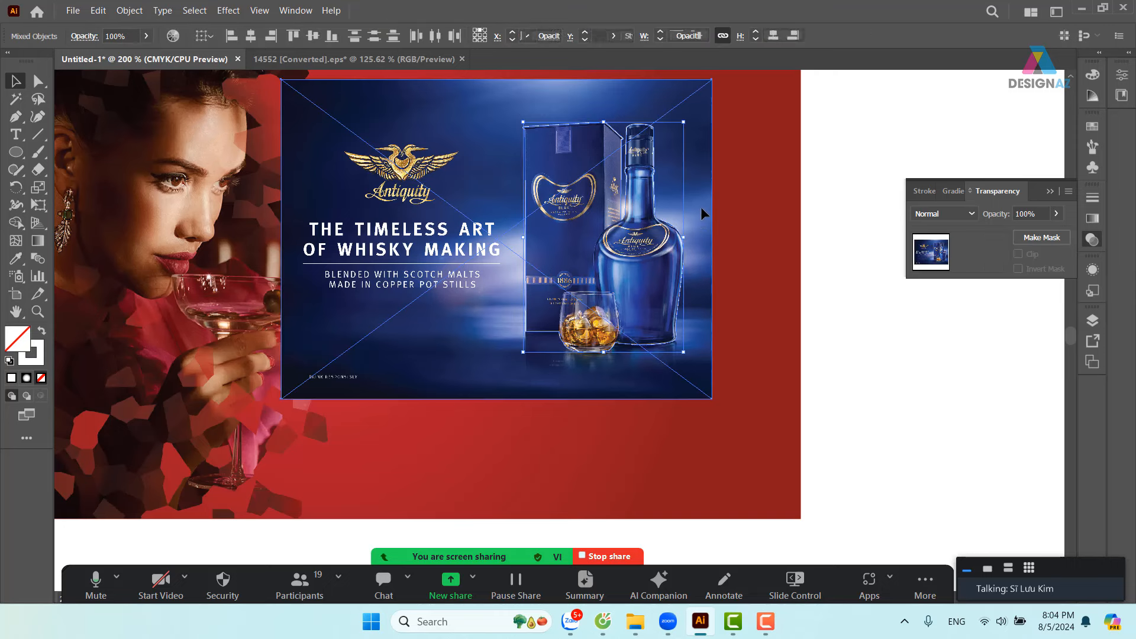
pyautogui.rightClick(702, 199)
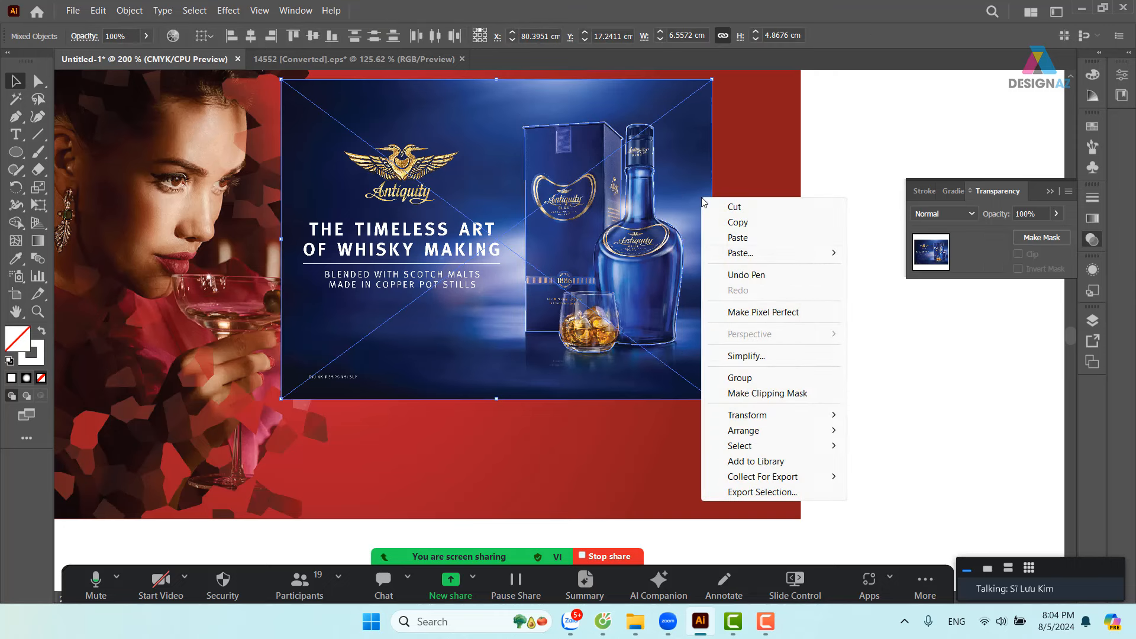
pyautogui.click(794, 394)
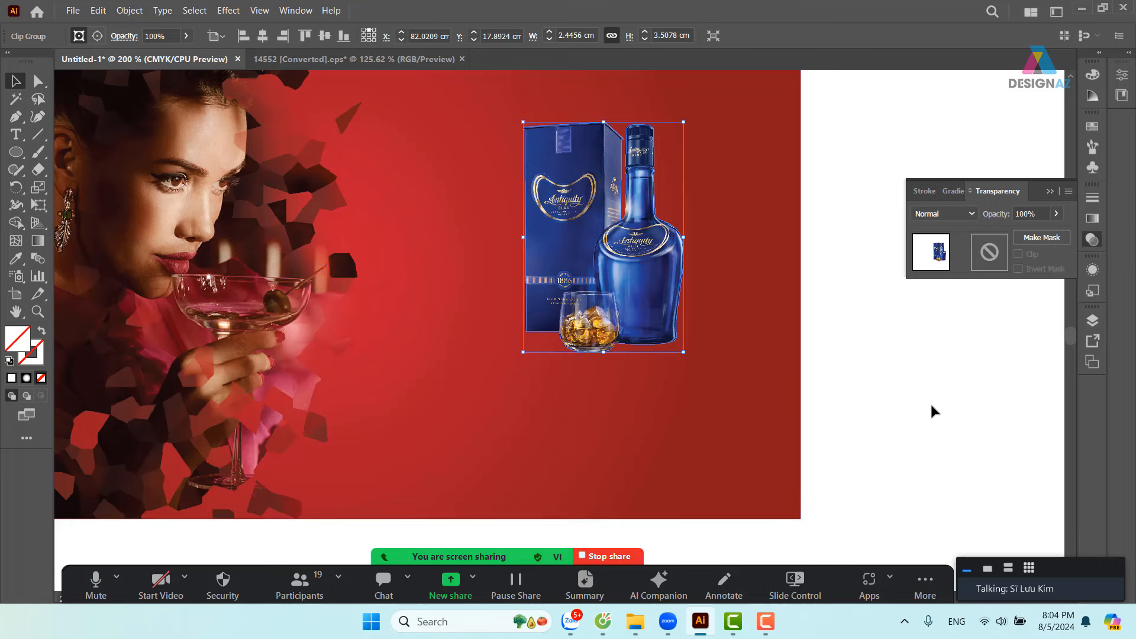
pyautogui.click(928, 404)
# - Move the cut-out product group onto the dark lower-left area of the red banner, beside the woman
pyautogui.moveTo(751, 389); pyautogui.dragTo(893, 389)
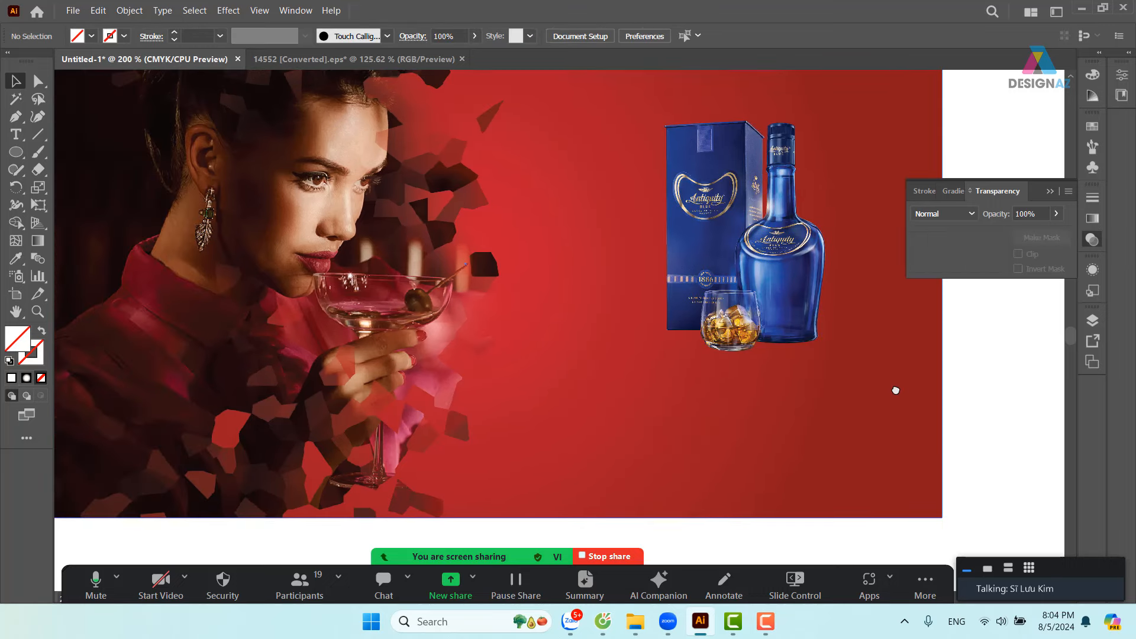
pyautogui.click(774, 282)
pyautogui.moveTo(758, 278); pyautogui.dragTo(229, 422)
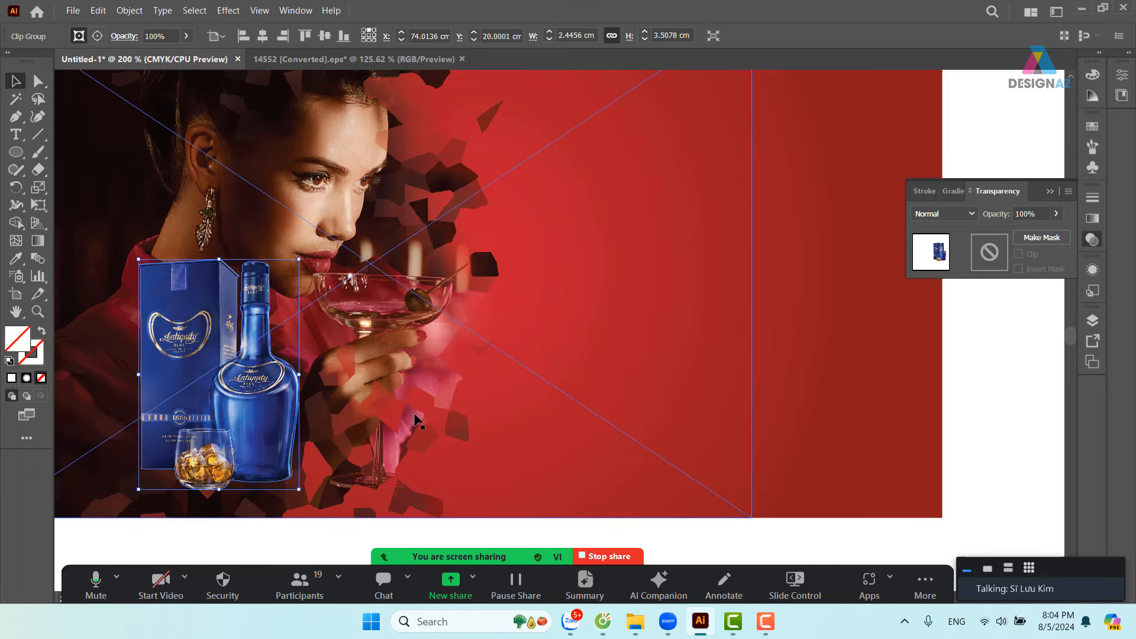
pyautogui.moveTo(374, 426); pyautogui.dragTo(473, 373)
pyautogui.moveTo(380, 381); pyautogui.dragTo(239, 343)
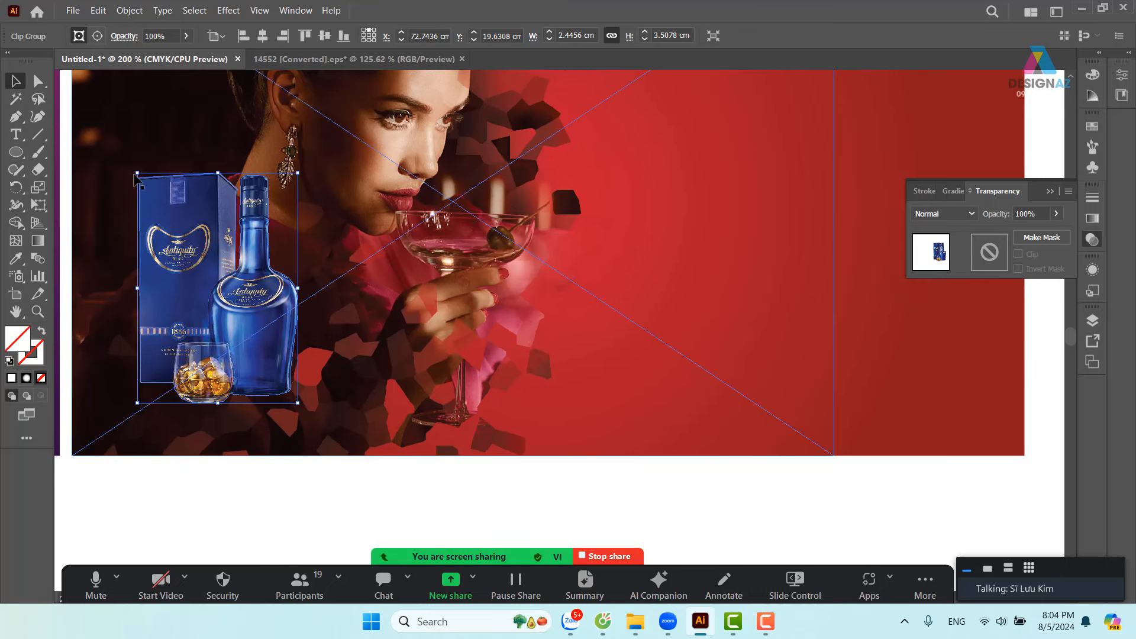
# - Enlarge the product group proportionally to about 2.98 × 4.28 cm and reposition it in the banner's lower-left area
pyautogui.moveTo(138, 172); pyautogui.dragTo(102, 122)
pyautogui.hscroll(-1, 178, 219)
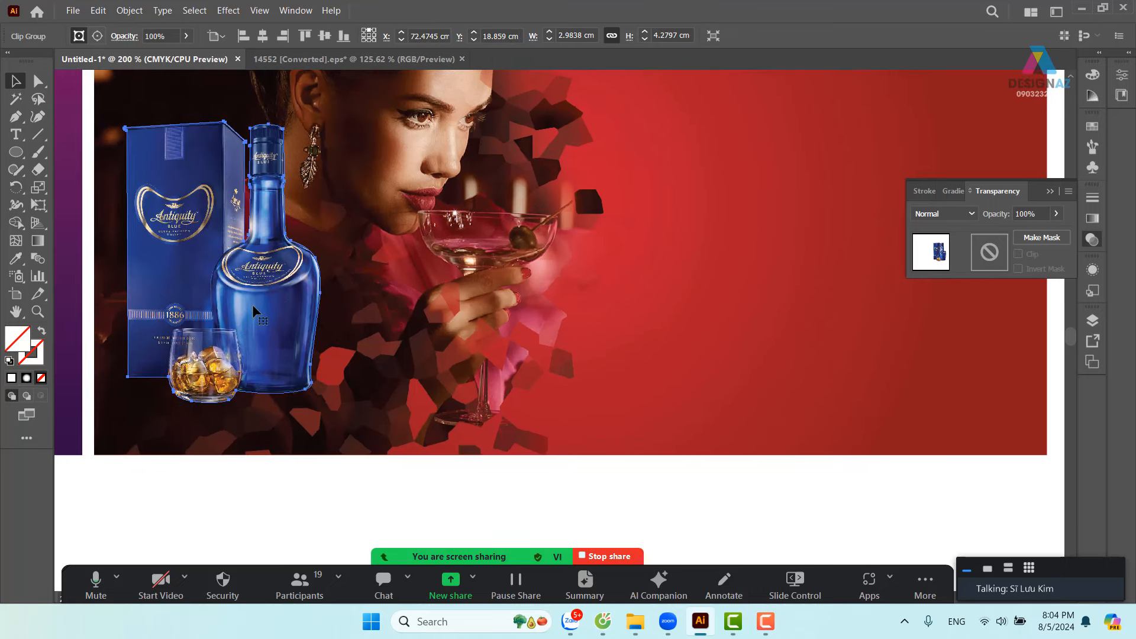
pyautogui.moveTo(251, 313); pyautogui.dragTo(280, 328)
pyautogui.hscroll(-2, 354, 361)
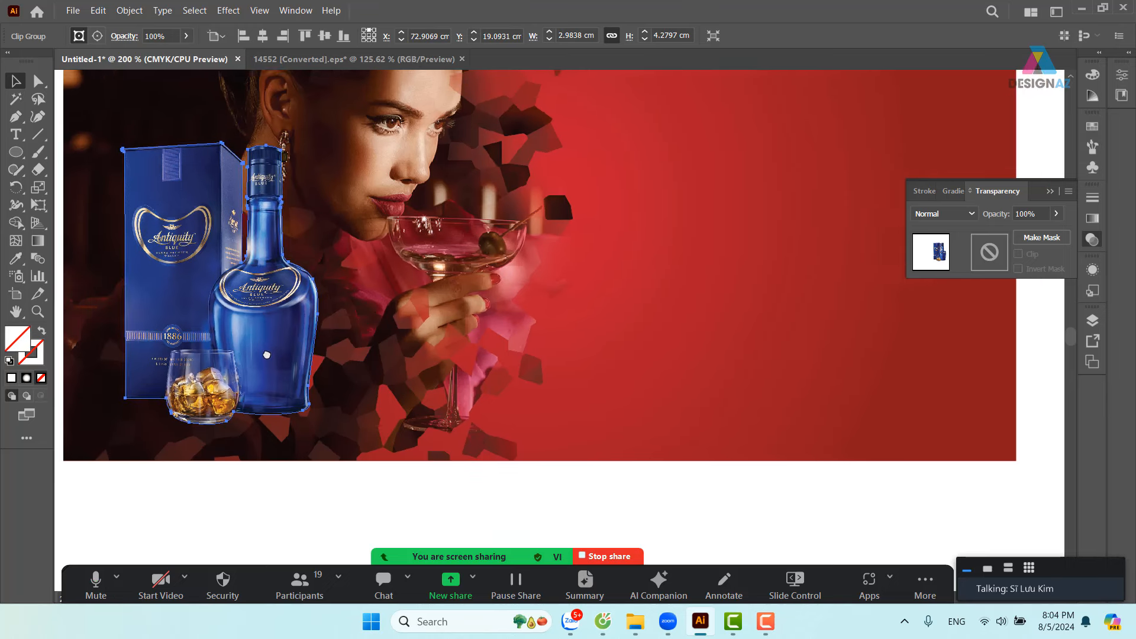
pyautogui.moveTo(355, 361); pyautogui.dragTo(328, 332)
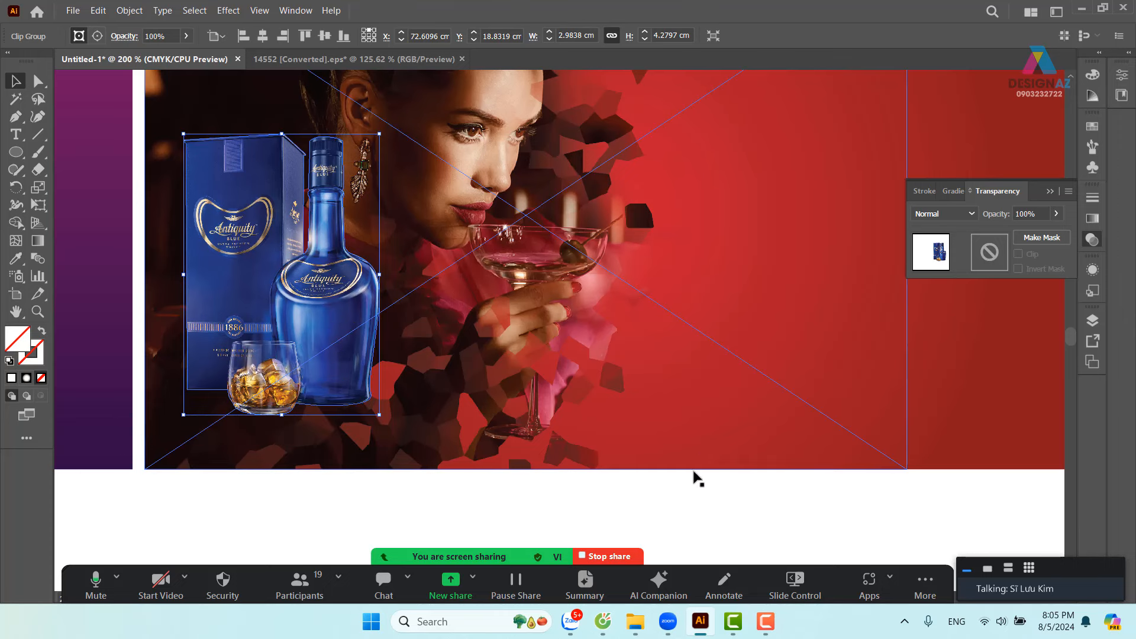
# - Create a vertically flipped copy of the product group below the original and stretch it upward to about 2.84 cm high
pyautogui.hotkey('ctrl', 'shift', 'b')
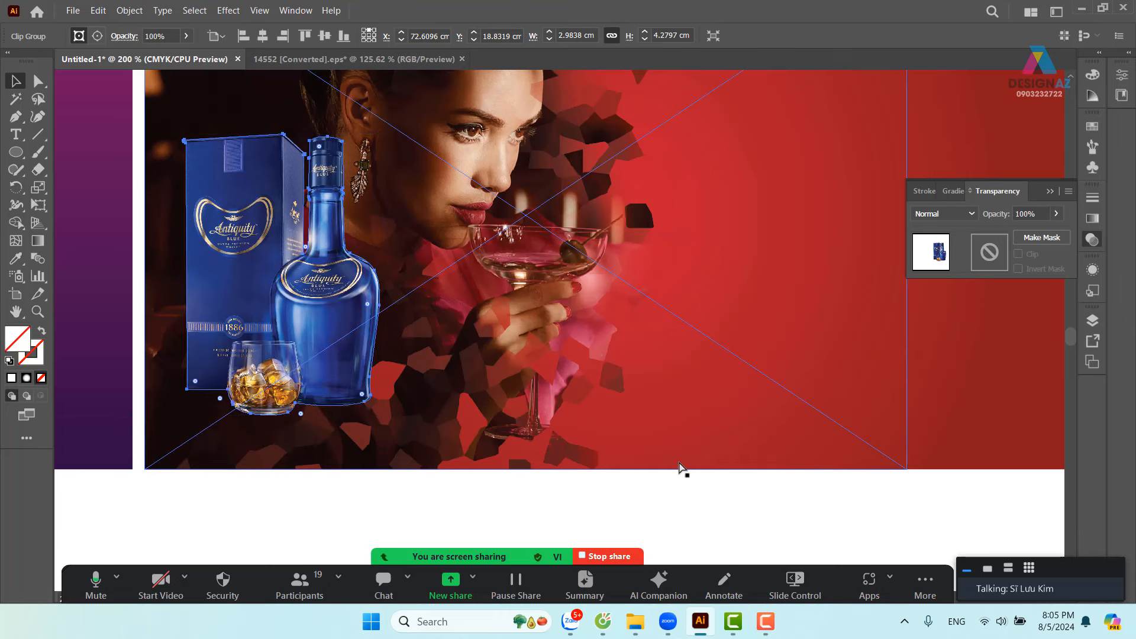
pyautogui.moveTo(380, 414); pyautogui.dragTo(255, 550)
pyautogui.scroll(-3, 315, 302)
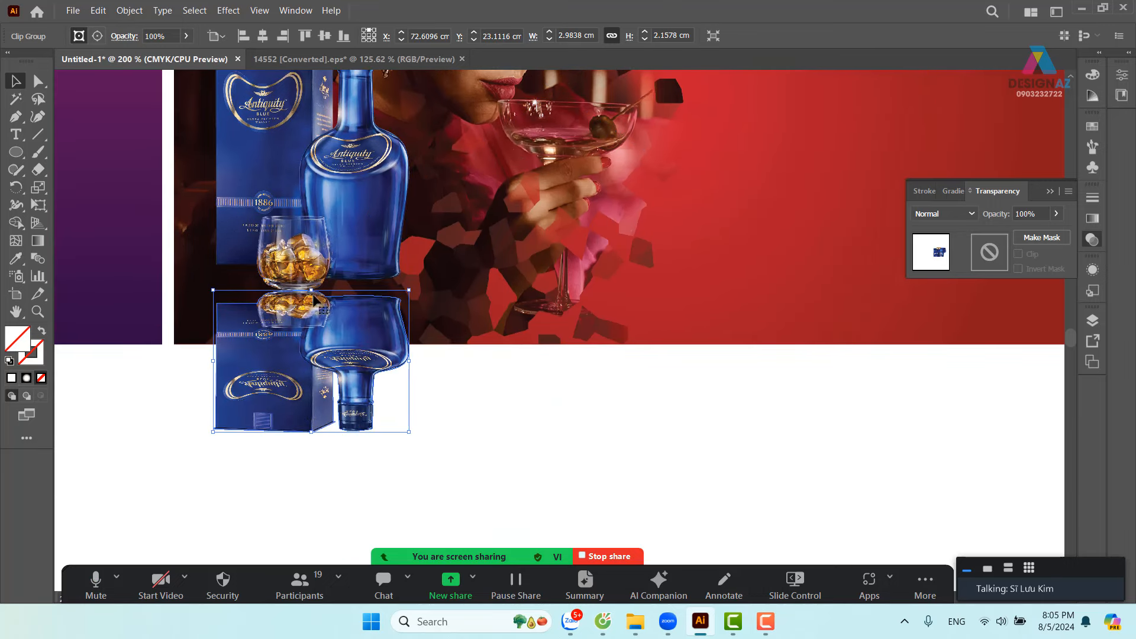
pyautogui.moveTo(311, 288); pyautogui.dragTo(312, 245)
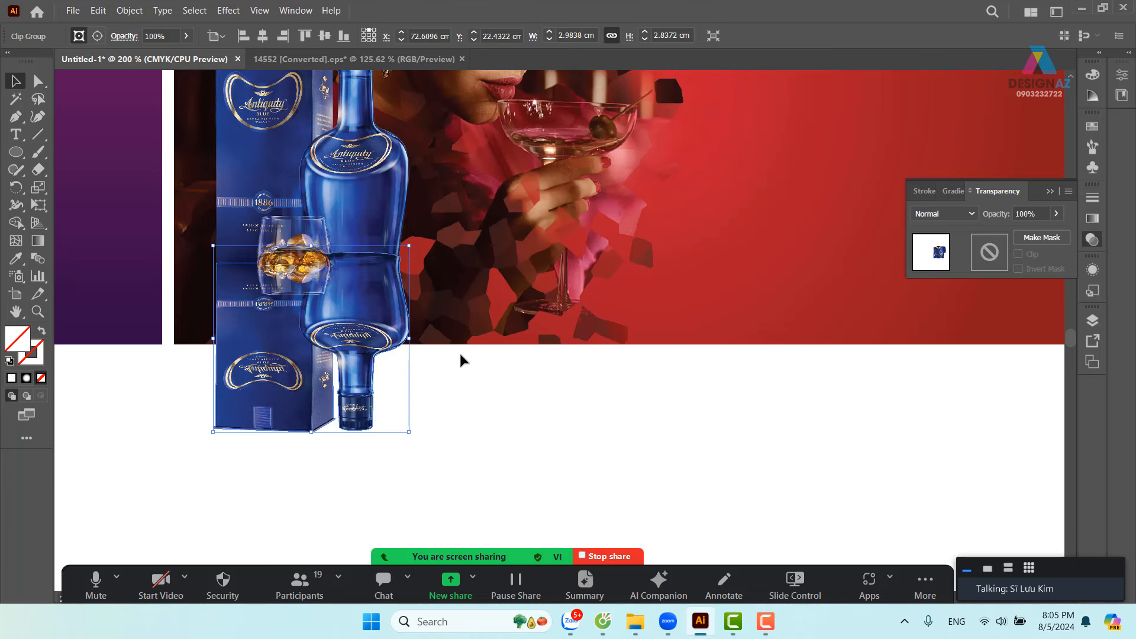
# - Arrange the flipped copy behind the original products but in front of the background photo, and nudge it slightly downward
pyautogui.hotkey('ctrl', 'shift', 'b')
pyautogui.hotkey('ctrl', '[')
pyautogui.hotkey('ctrl', '[')
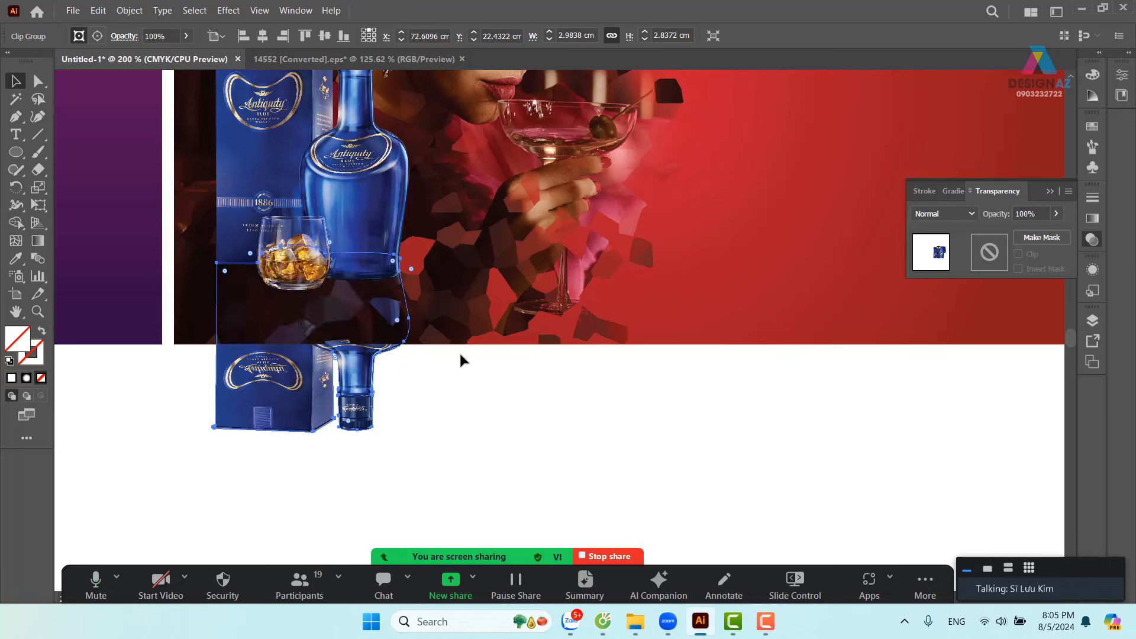
pyautogui.hotkey('ctrl', ']')
pyautogui.hotkey('ctrl', 'shift', 'b')
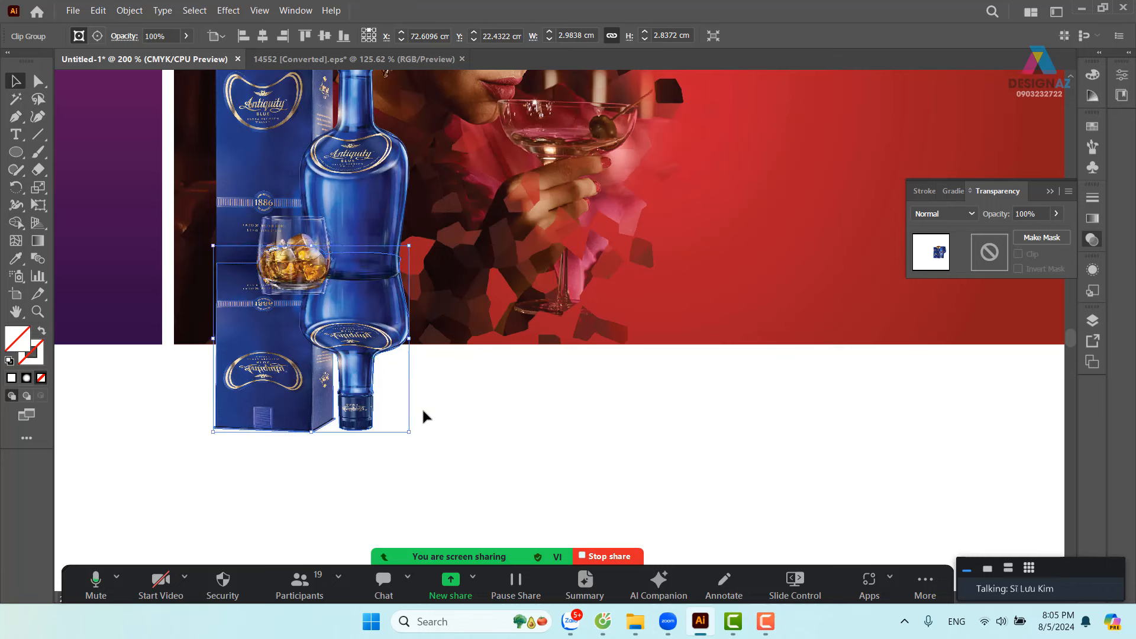
pyautogui.moveTo(359, 360)
pyautogui.mouseDown()
pyautogui.moveTo(201, 409)
pyautogui.moveTo(354, 370)
pyautogui.moveTo(357, 350)
pyautogui.mouseUp()
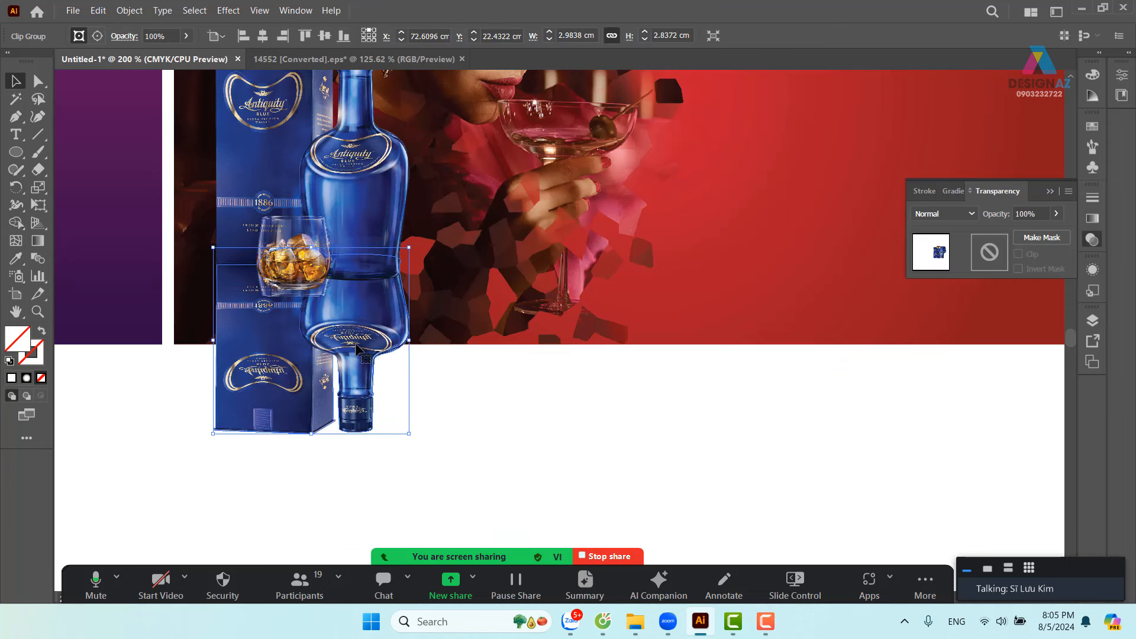
# - Stretch the flipped product copy downward to about 3.92 cm high, nudge it slightly upward and keep it selected
pyautogui.moveTo(311, 434); pyautogui.dragTo(312, 504)
pyautogui.click(381, 426)
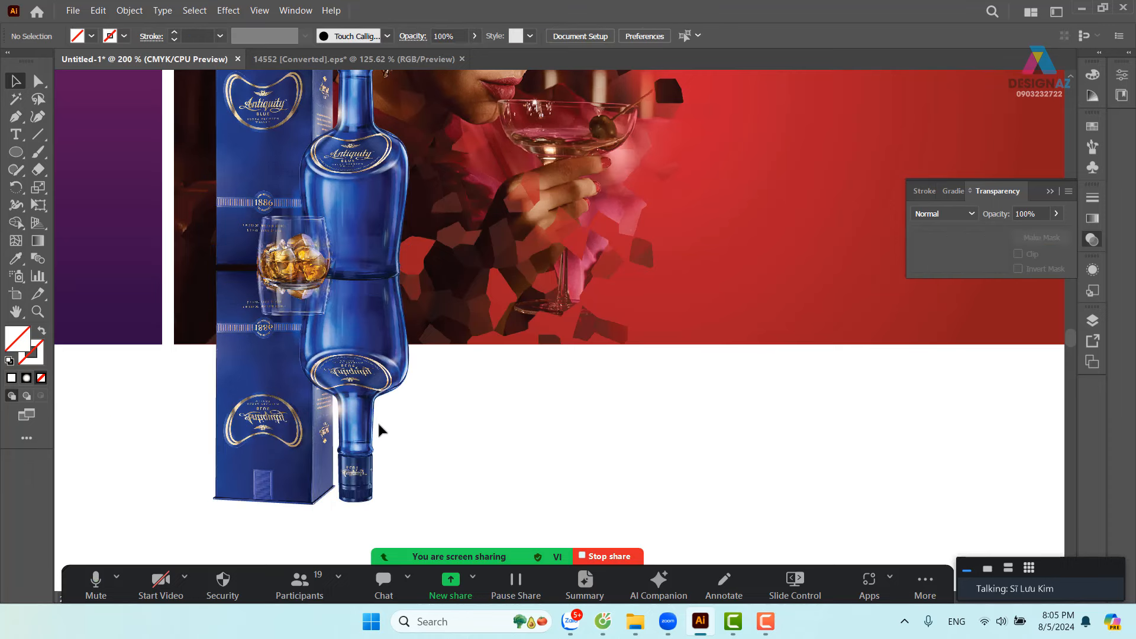
pyautogui.moveTo(350, 393); pyautogui.dragTo(351, 385)
pyautogui.click(533, 435)
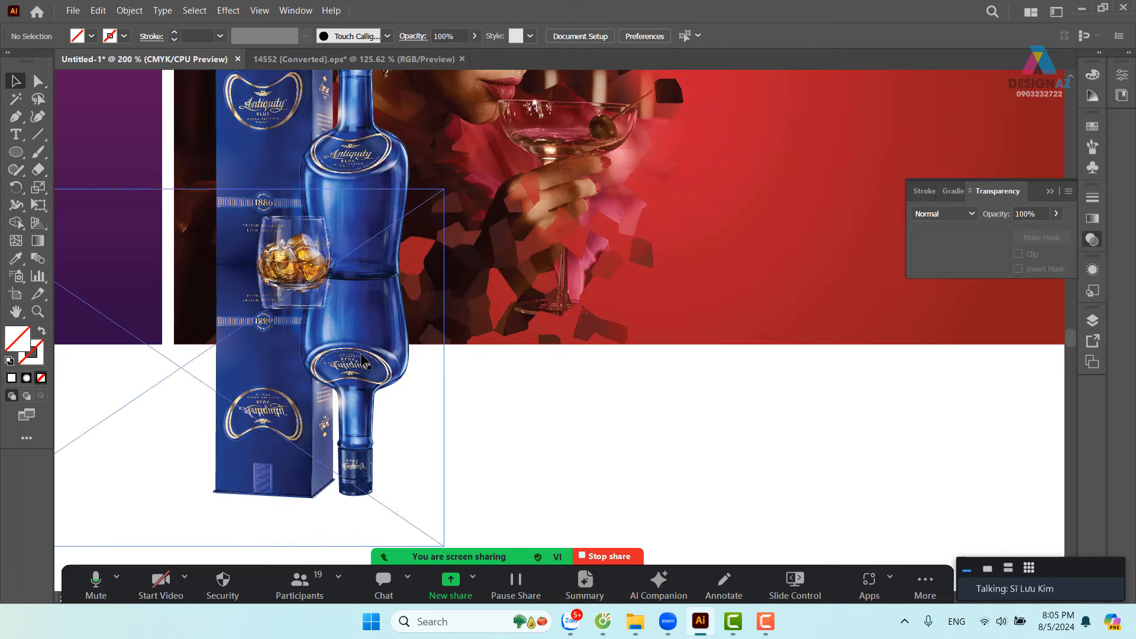
pyautogui.click(362, 358)
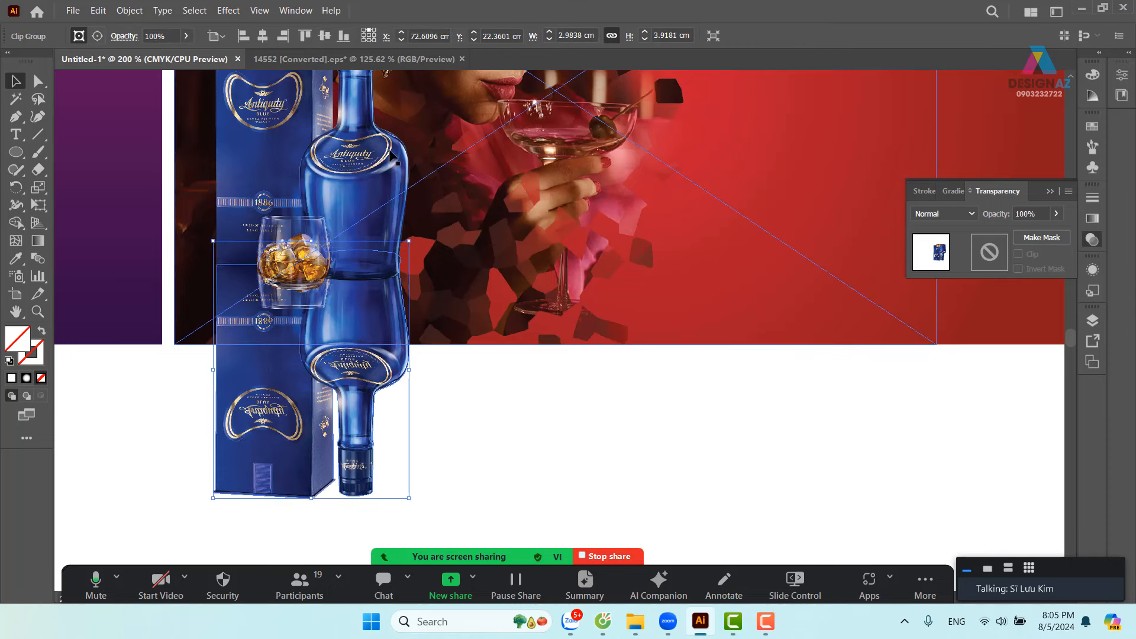
pyautogui.click(229, 11)
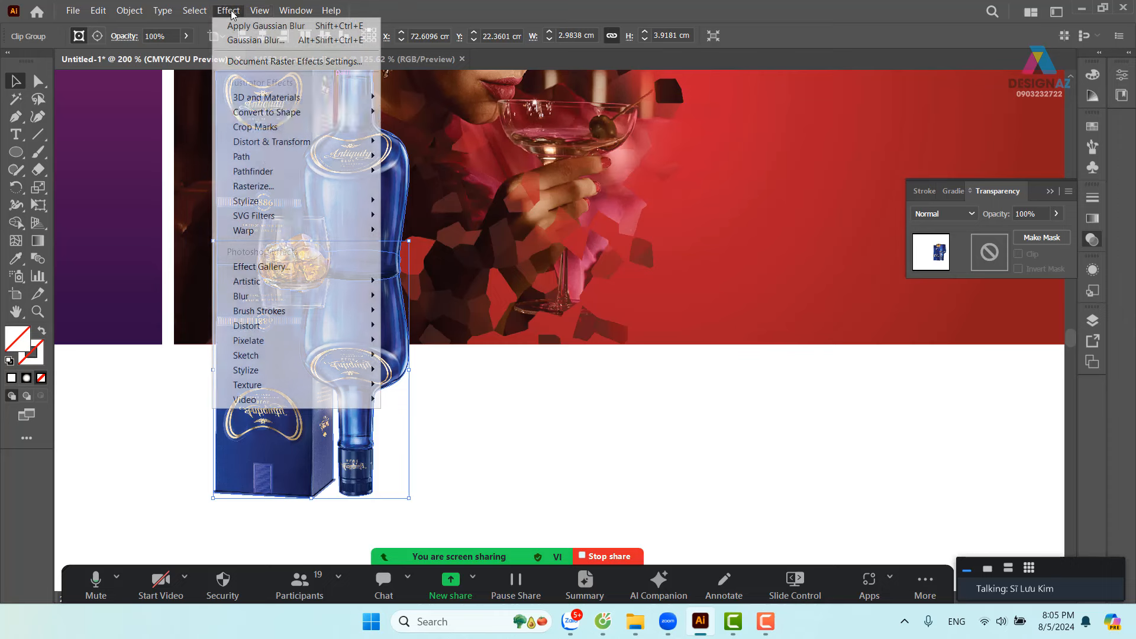
pyautogui.moveTo(278, 296)
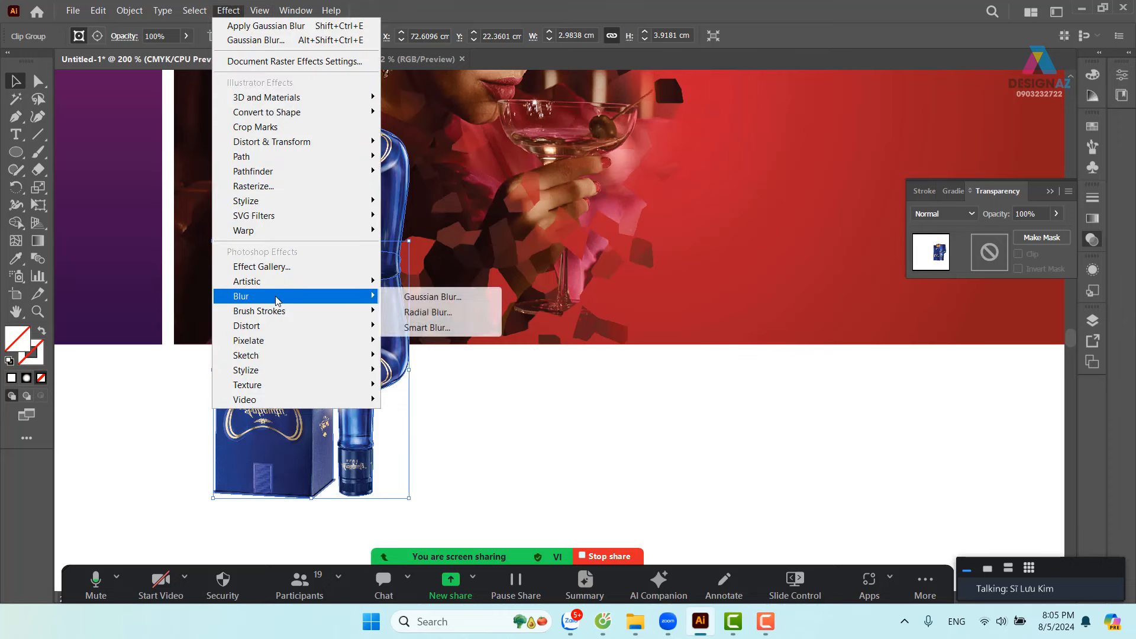
pyautogui.click(463, 315)
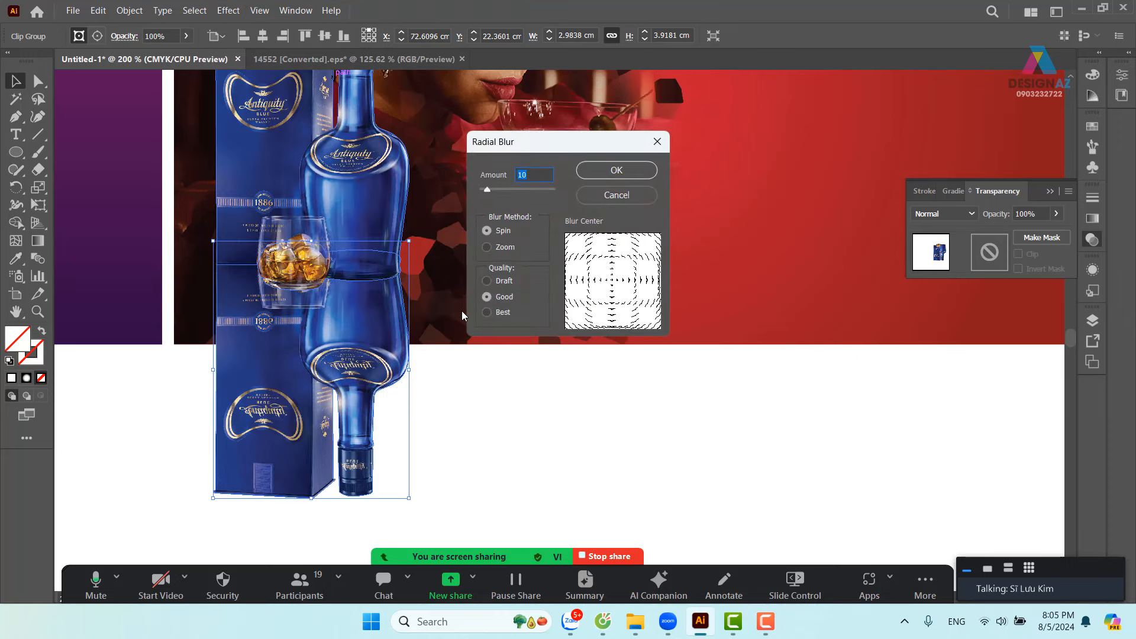
pyautogui.click(627, 197)
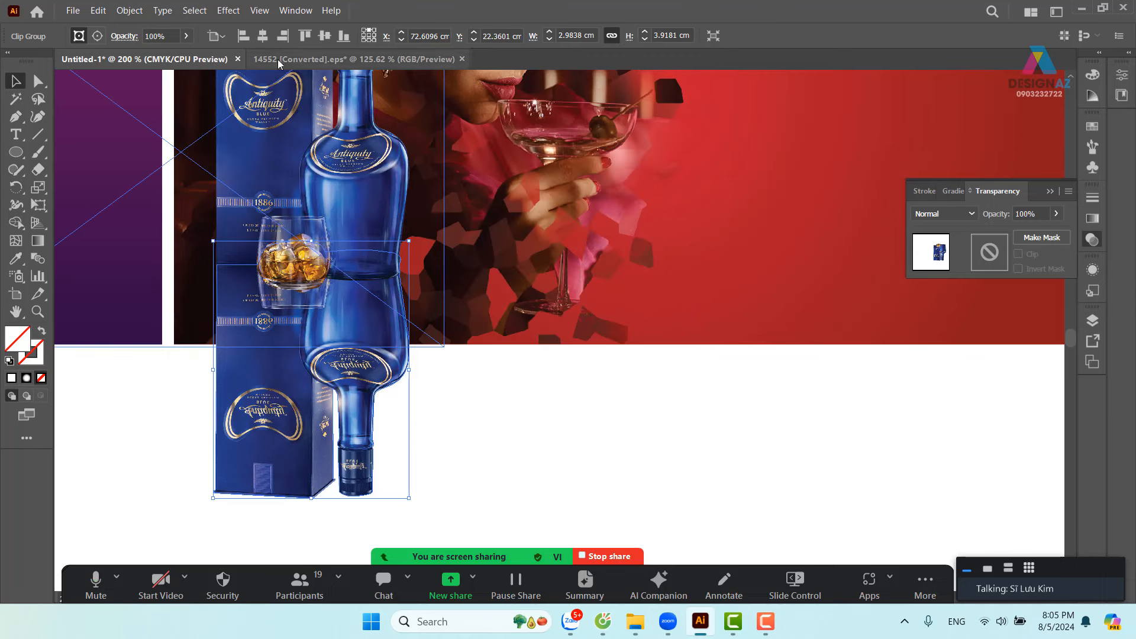
# - Apply a Gaussian Blur with a radius of about 4.74 pixels to the flipped product copy
pyautogui.click(234, 13)
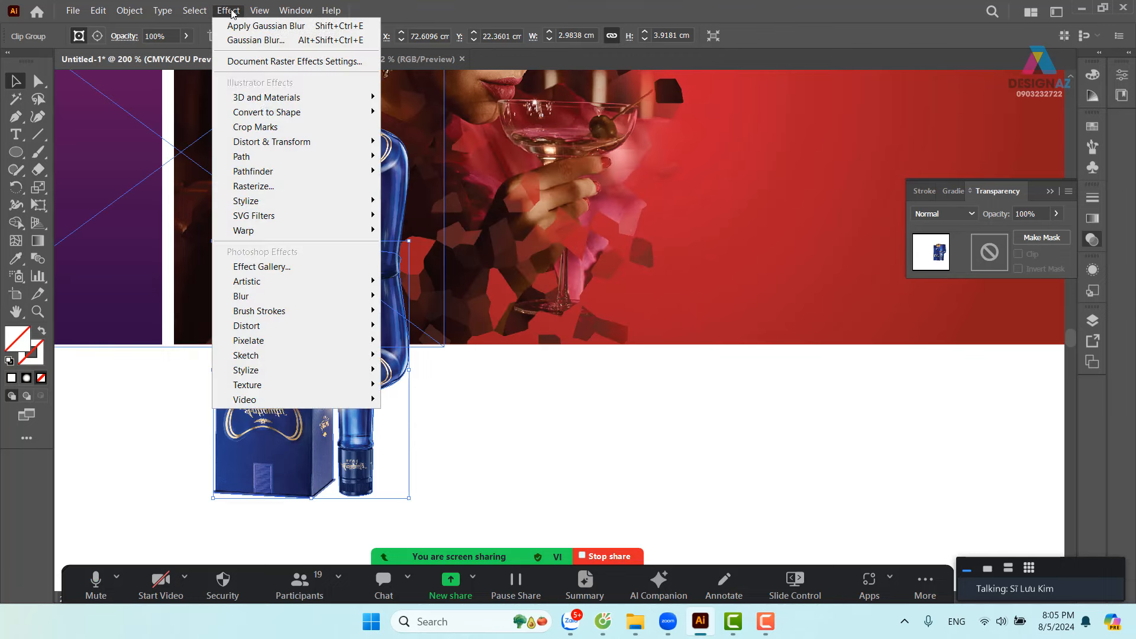
pyautogui.moveTo(299, 296)
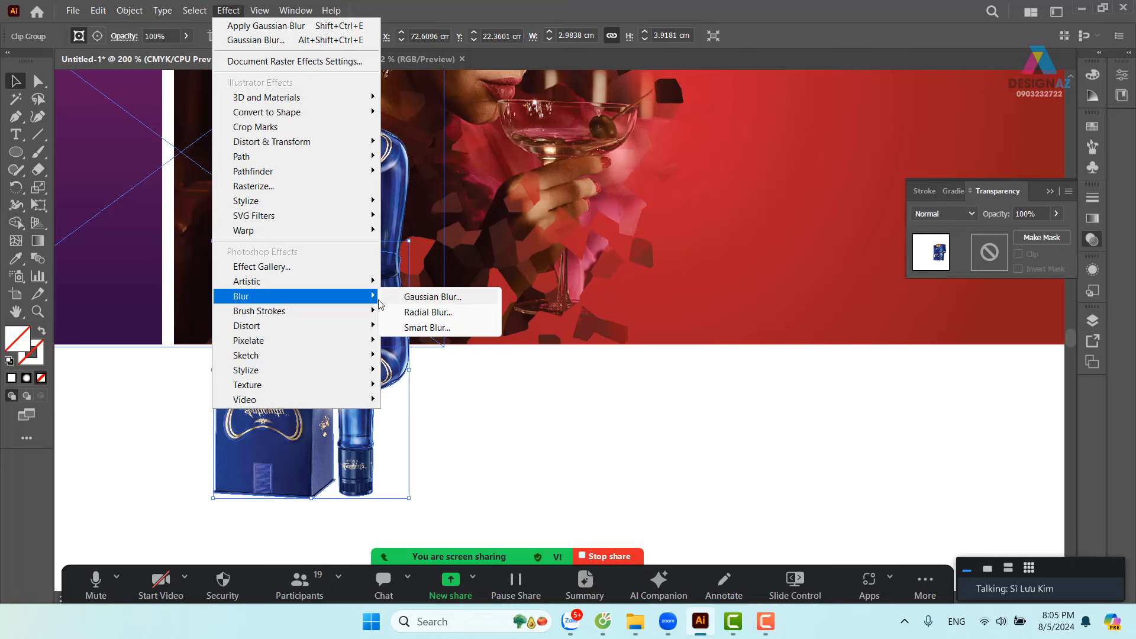
pyautogui.moveTo(362, 310)
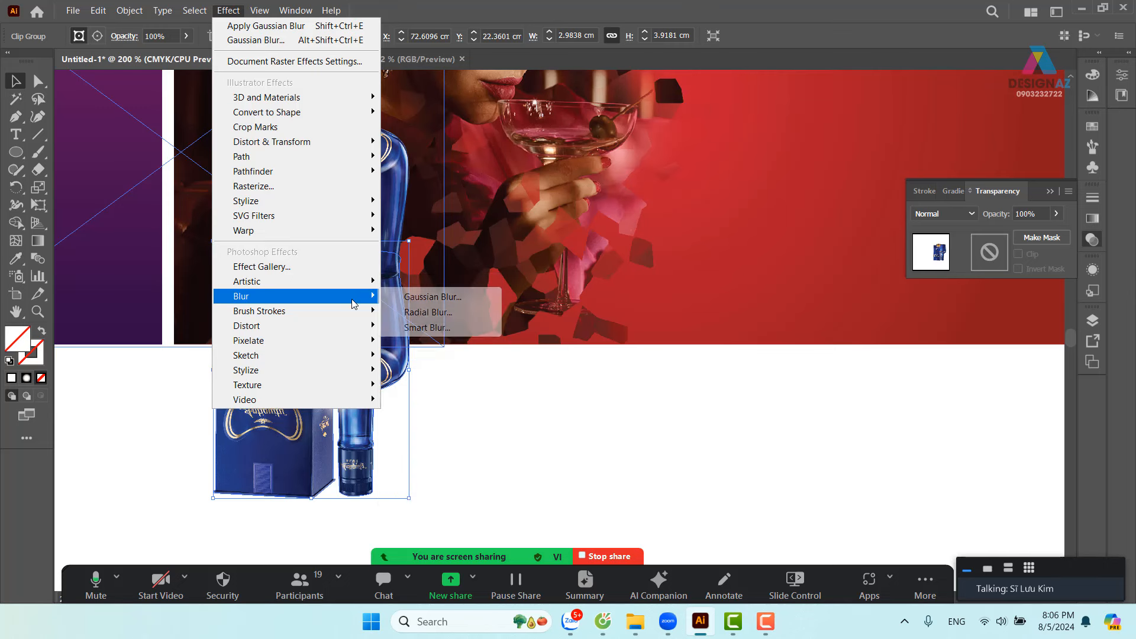
pyautogui.click(442, 300)
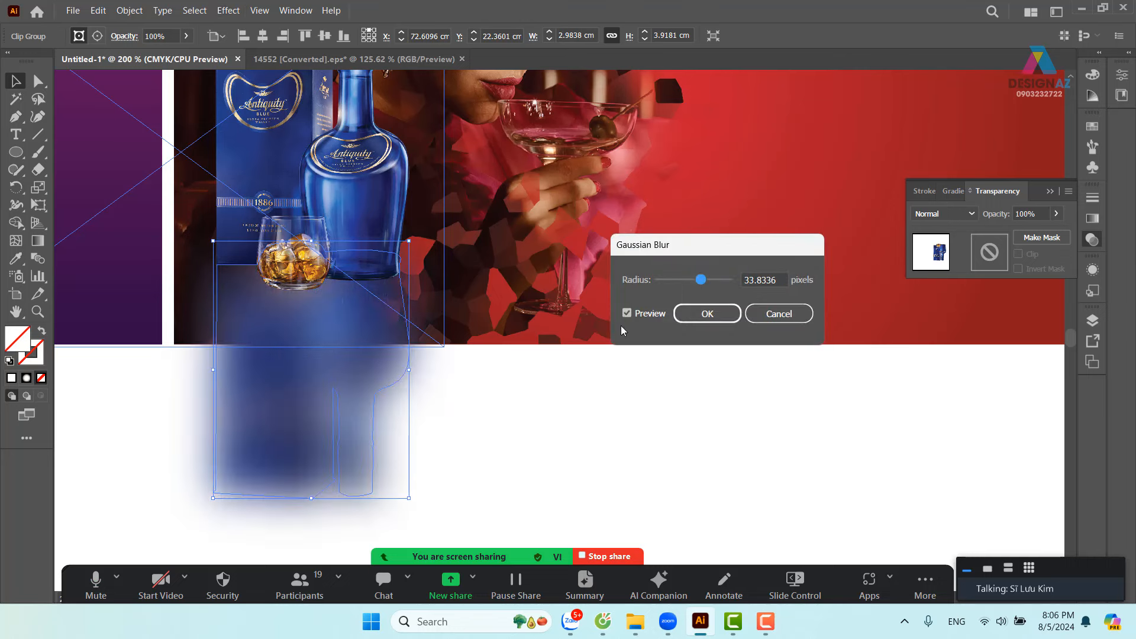
pyautogui.moveTo(701, 279); pyautogui.dragTo(676, 282)
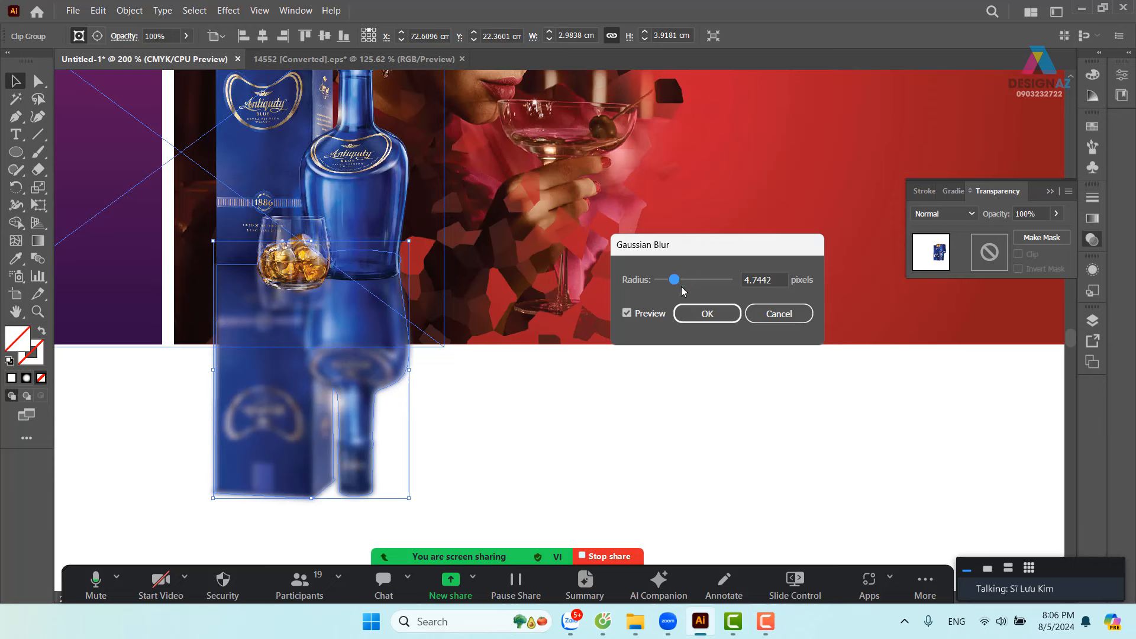
pyautogui.click(708, 311)
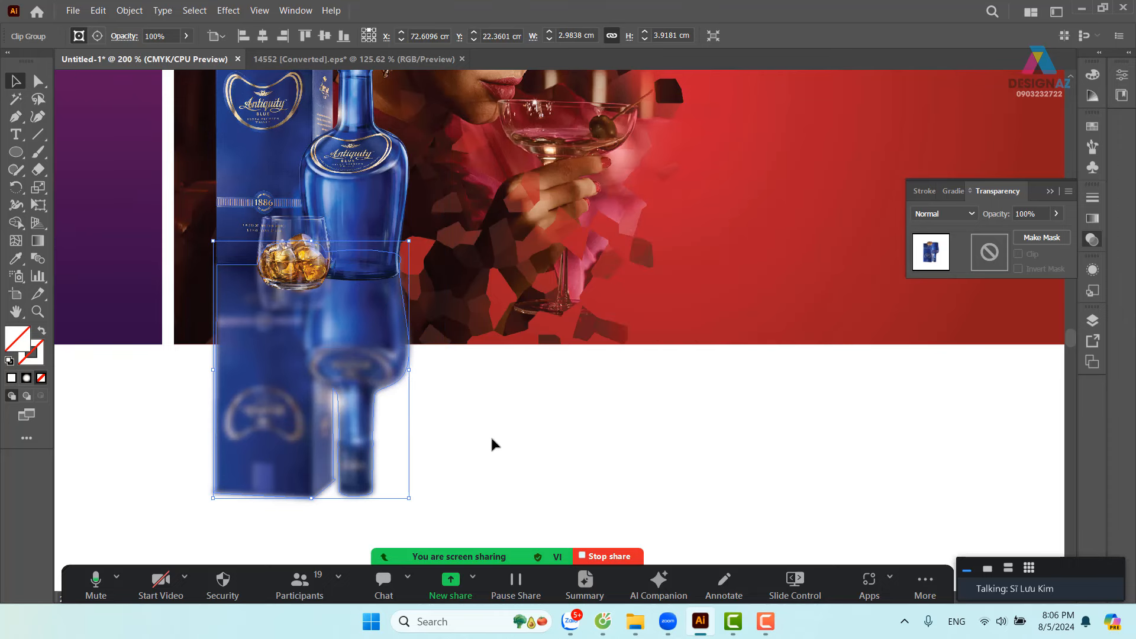
pyautogui.click(521, 418)
pyautogui.moveTo(392, 367); pyautogui.dragTo(390, 367)
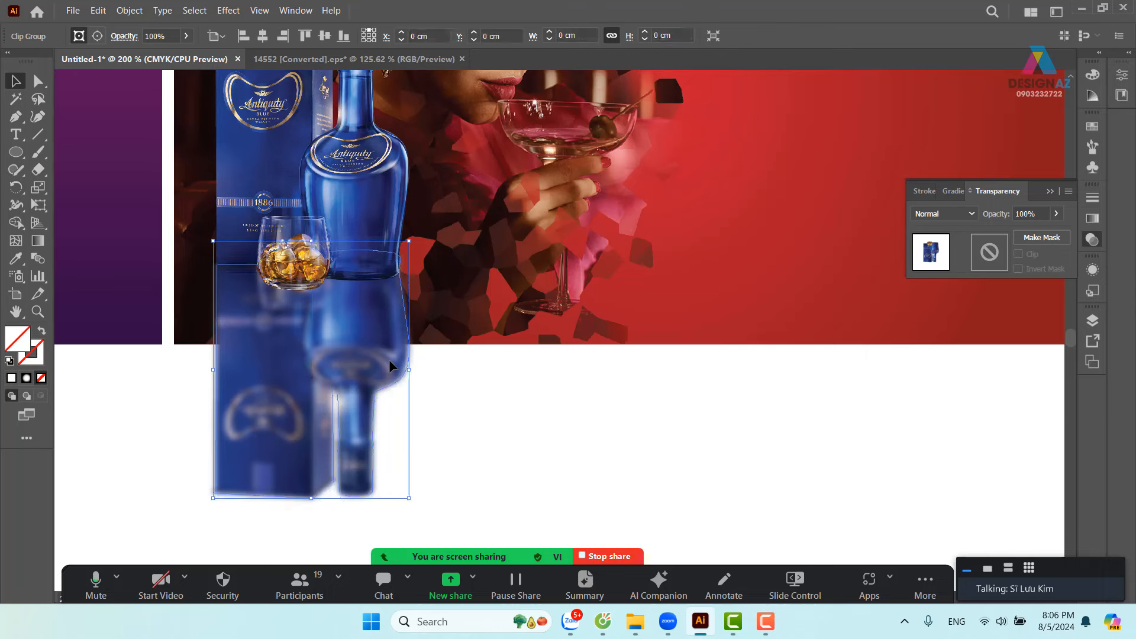
pyautogui.click(526, 424)
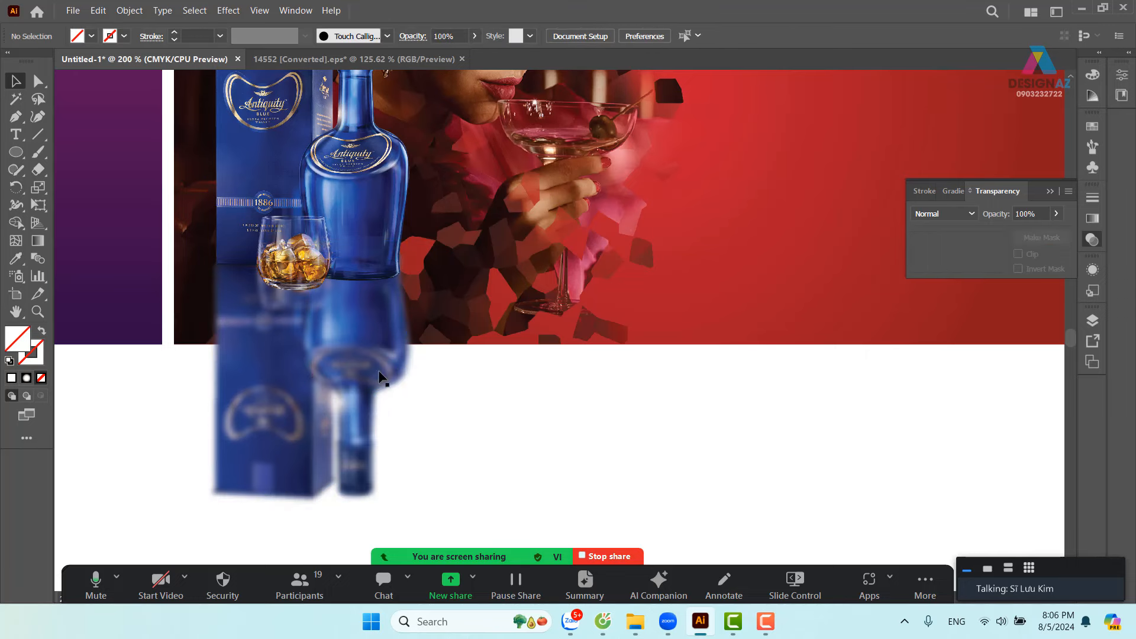
# - Create an opacity mask on the blurred reflection, turn its Clip option off and stay in mask editing
pyautogui.click(374, 374)
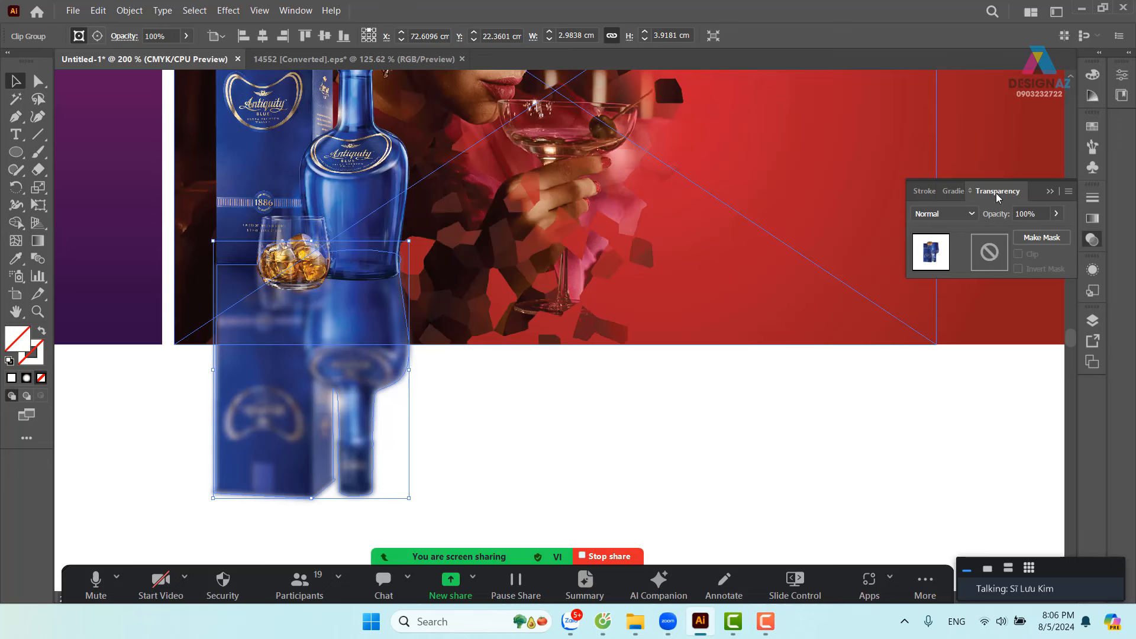
pyautogui.doubleClick(988, 255)
pyautogui.click(1018, 254)
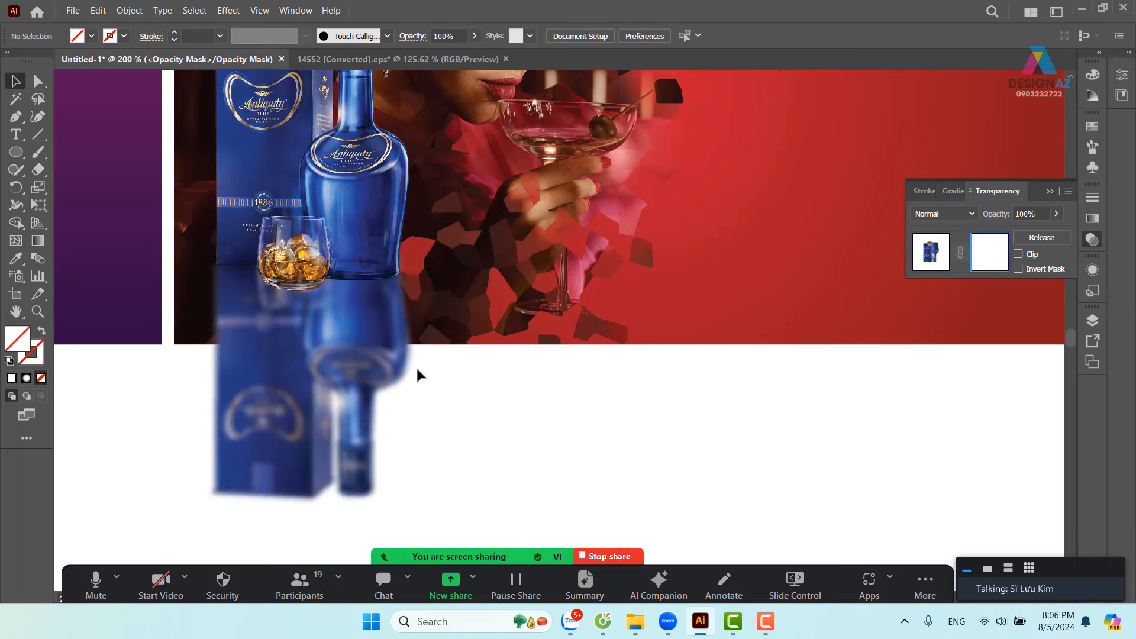
# - Draw a rectangle in the opacity mask covering the whole reflection and fill it with a black-and-white gradient swatch
pyautogui.moveTo(516, 390); pyautogui.dragTo(543, 355)
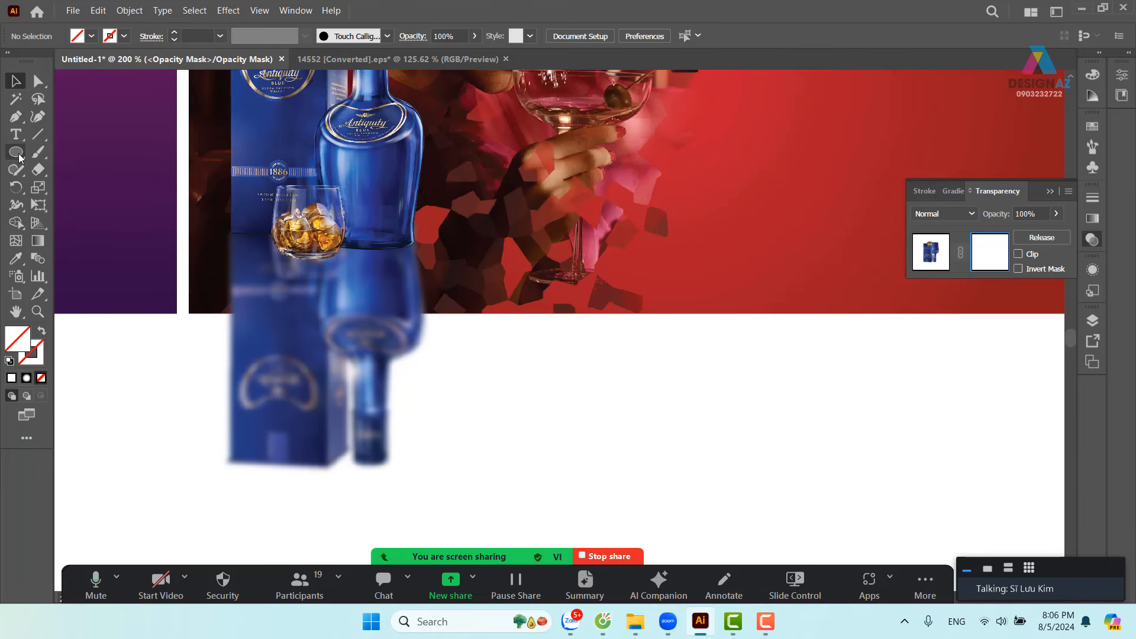
pyautogui.moveTo(16, 152); pyautogui.dragTo(57, 154)
pyautogui.moveTo(219, 220); pyautogui.dragTo(438, 504)
pyautogui.click(1091, 128)
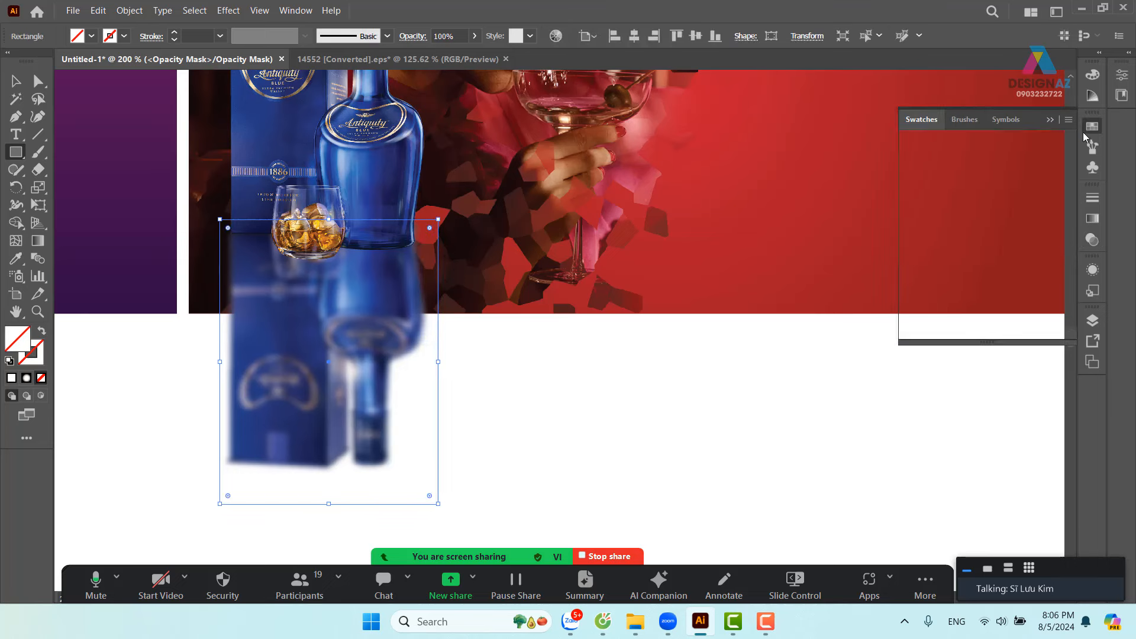
pyautogui.click(1032, 187)
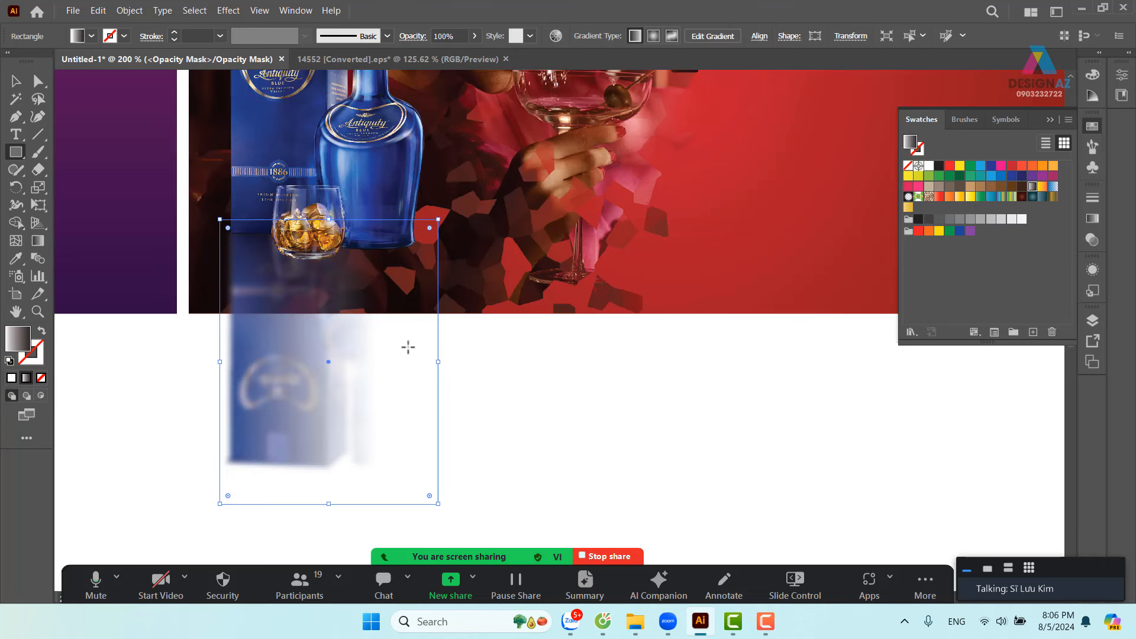
# - Run the mask gradient vertically from white near the glass to black below the banner's edge, and return to editing the artwork
pyautogui.press('g')
pyautogui.moveTo(329, 184); pyautogui.dragTo(328, 301)
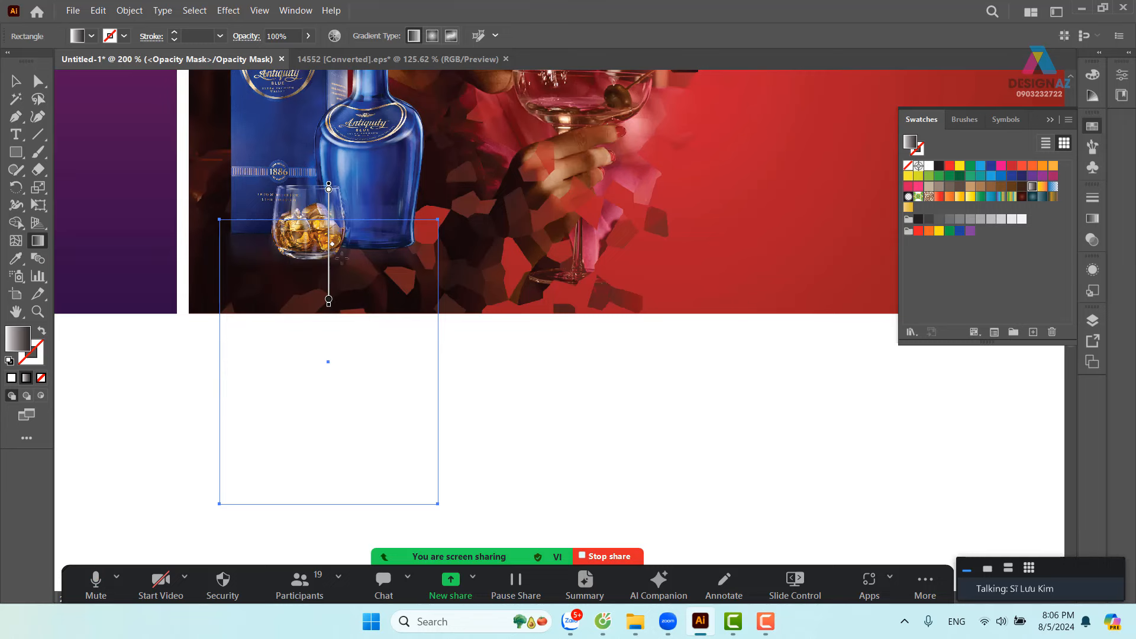
pyautogui.moveTo(347, 199); pyautogui.dragTo(340, 370)
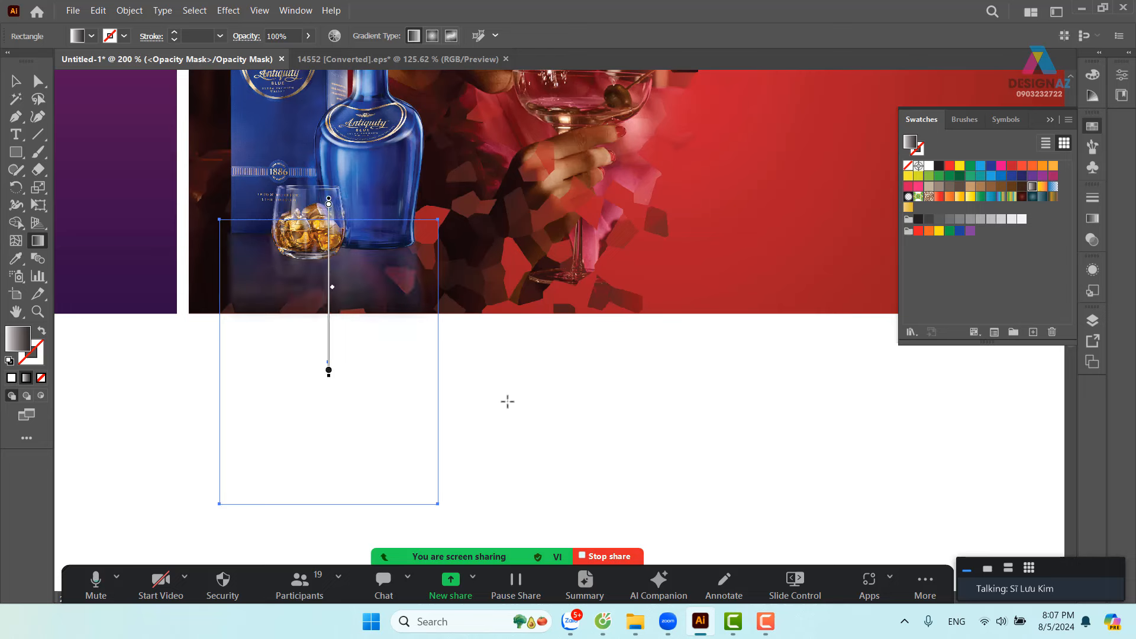
pyautogui.click(1093, 239)
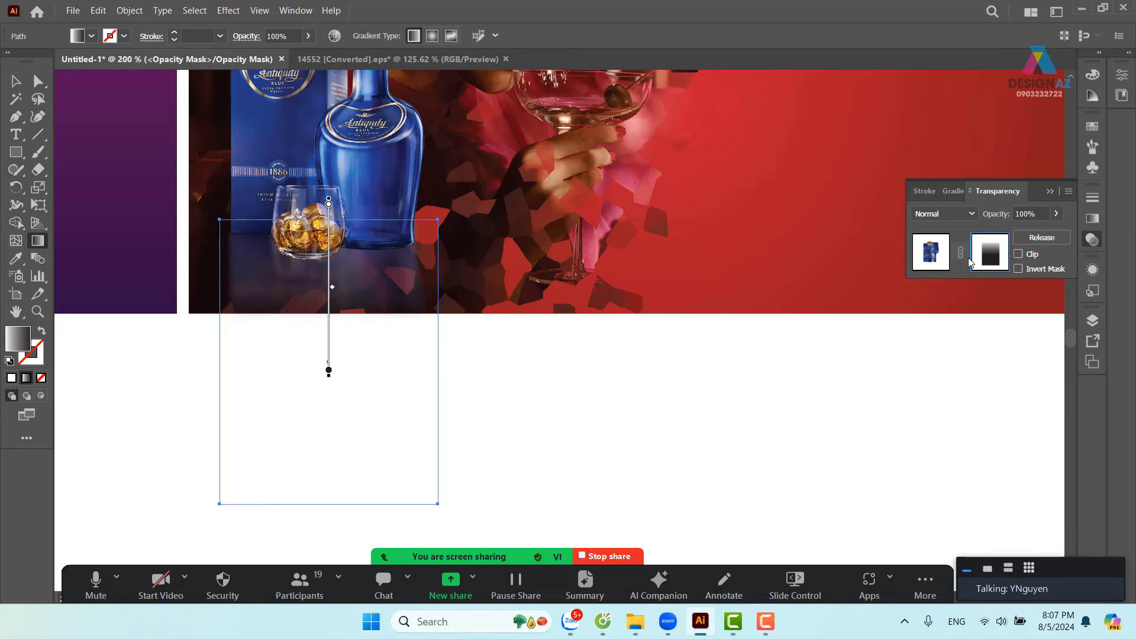
pyautogui.click(931, 261)
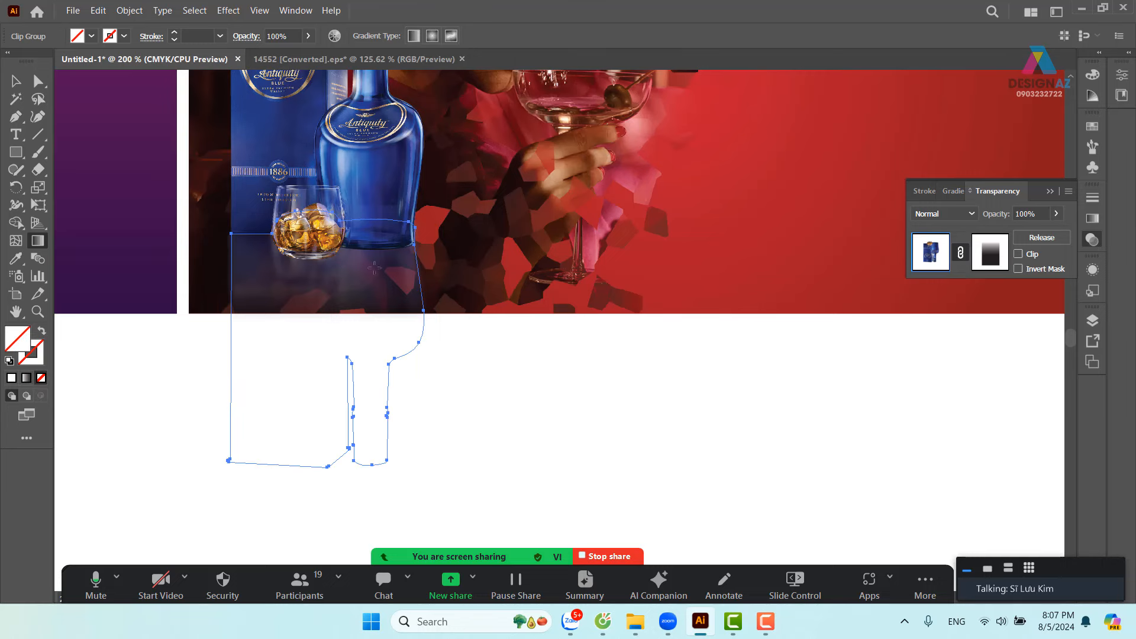
pyautogui.press('v')
pyautogui.click(545, 369)
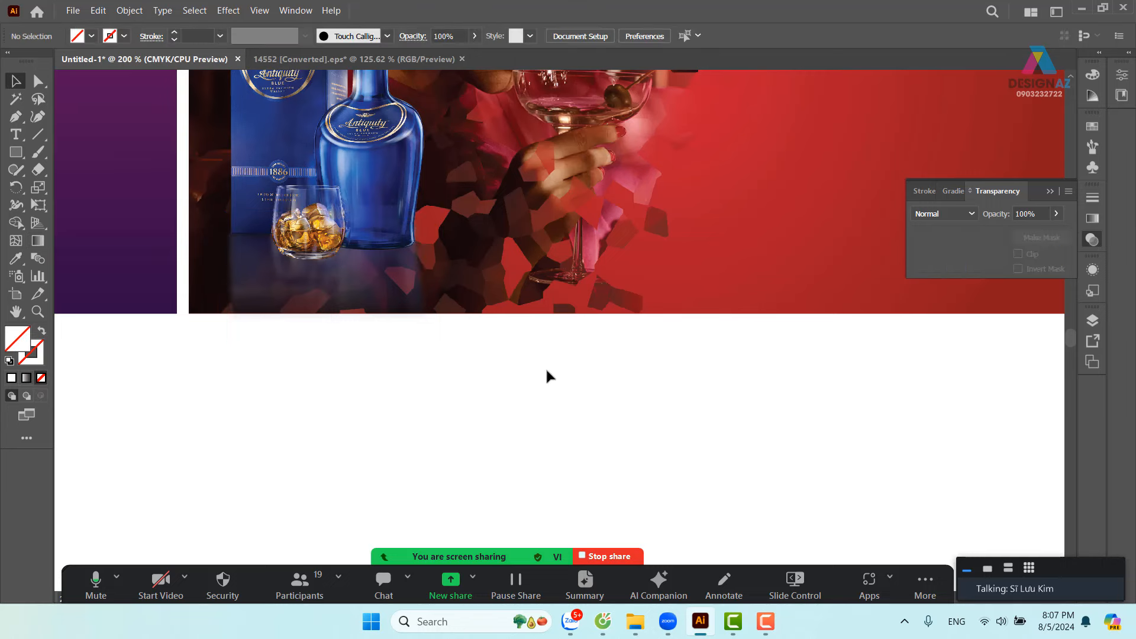
# - Draw a shadow-shaped path with the Pen tool around the bases of the box, glass and bottle
pyautogui.moveTo(548, 372); pyautogui.dragTo(467, 533)
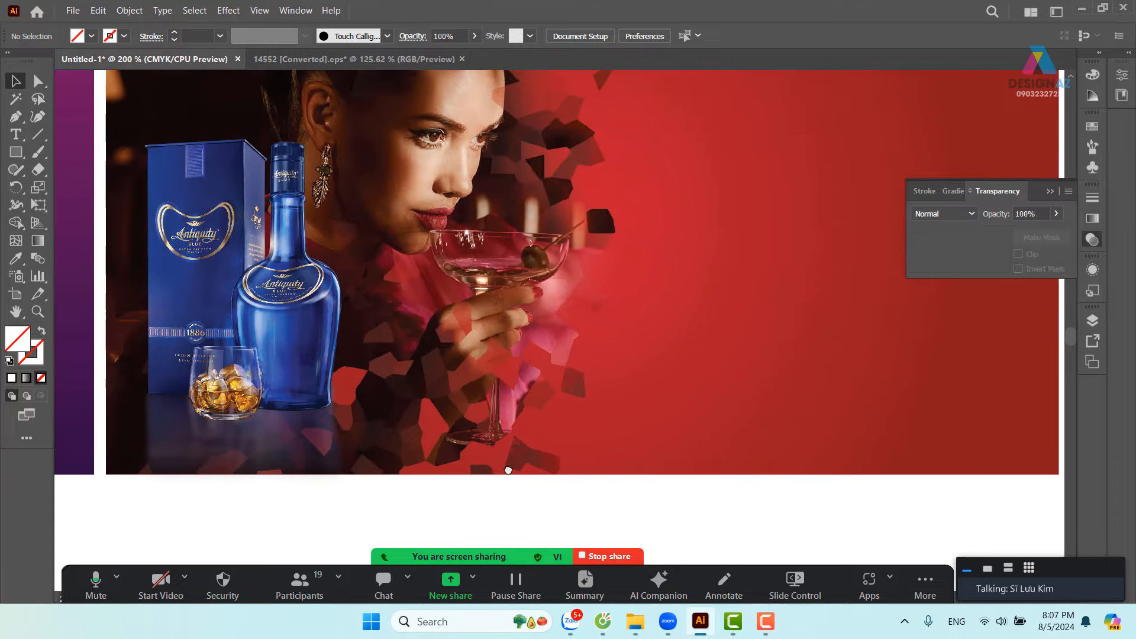
pyautogui.hotkey('ctrl', '=')
pyautogui.hotkey('ctrl', '=')
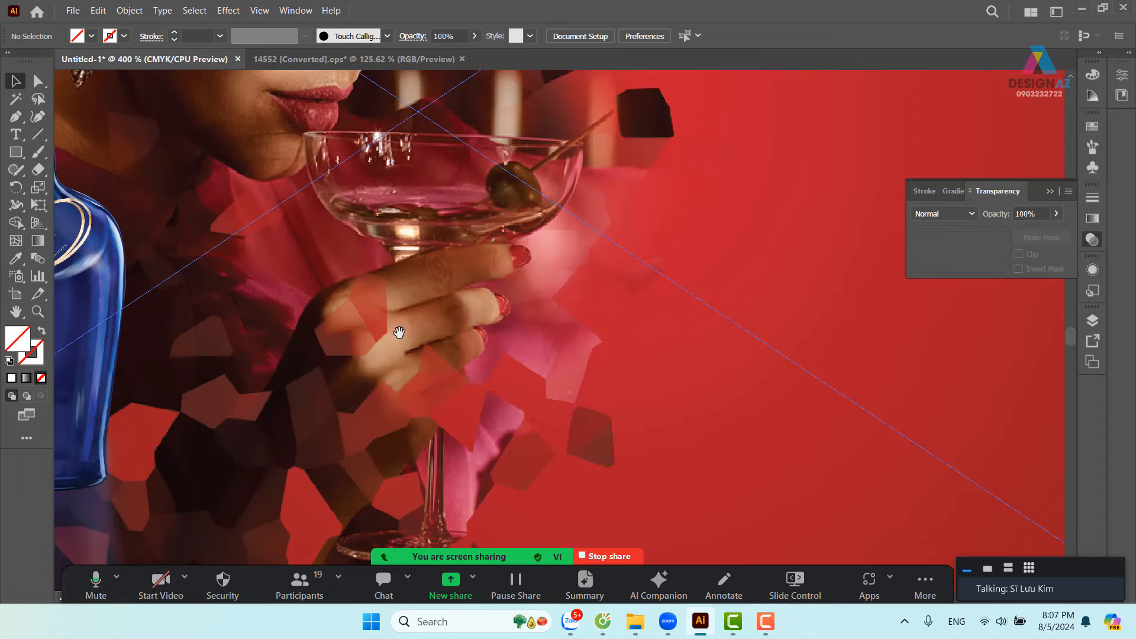
pyautogui.moveTo(398, 330); pyautogui.dragTo(598, 290)
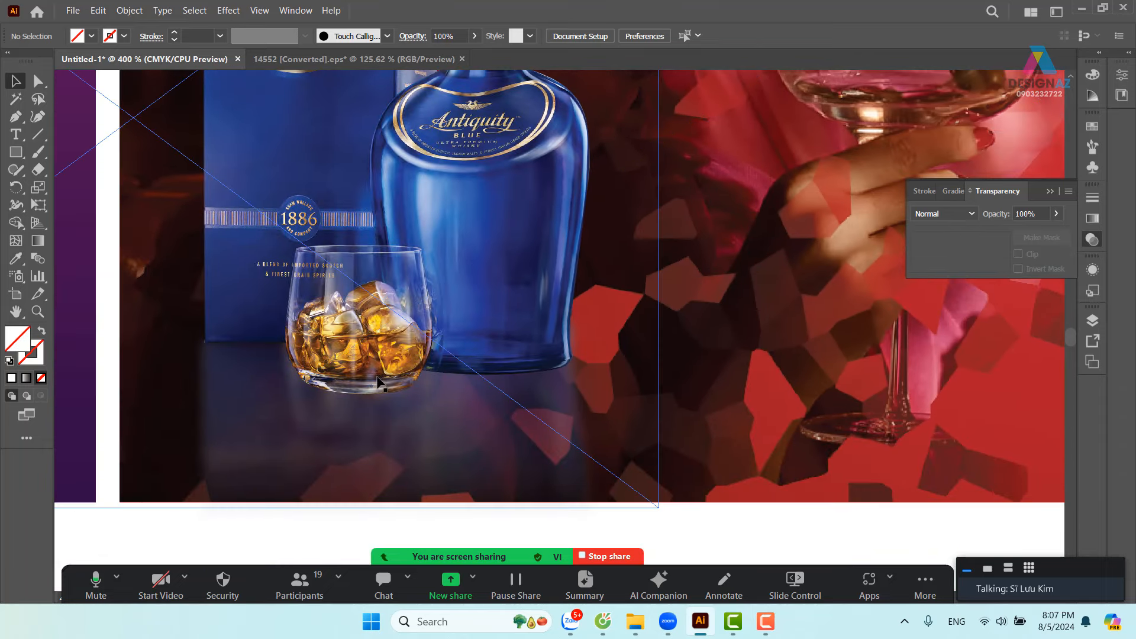
pyautogui.press('p')
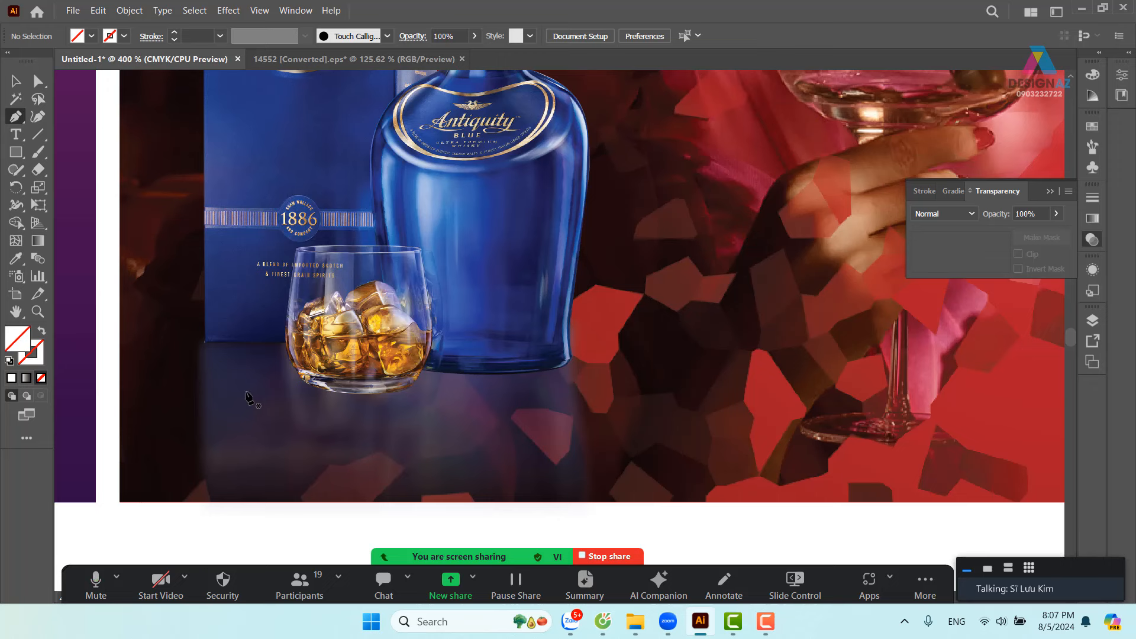
pyautogui.moveTo(217, 337); pyautogui.dragTo(204, 343)
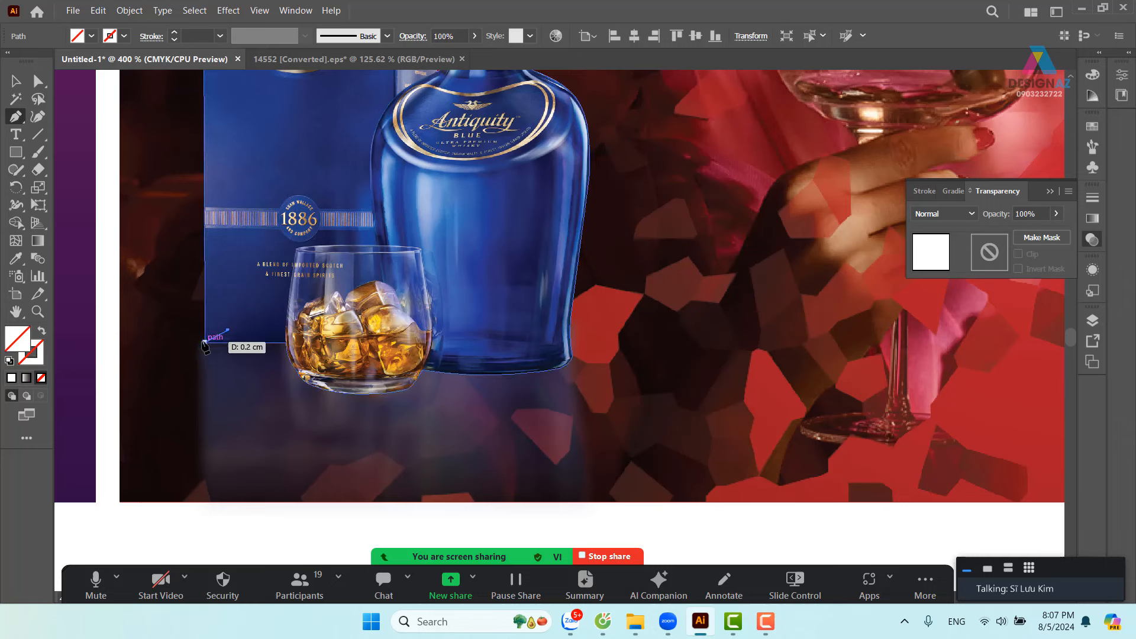
pyautogui.click(220, 357)
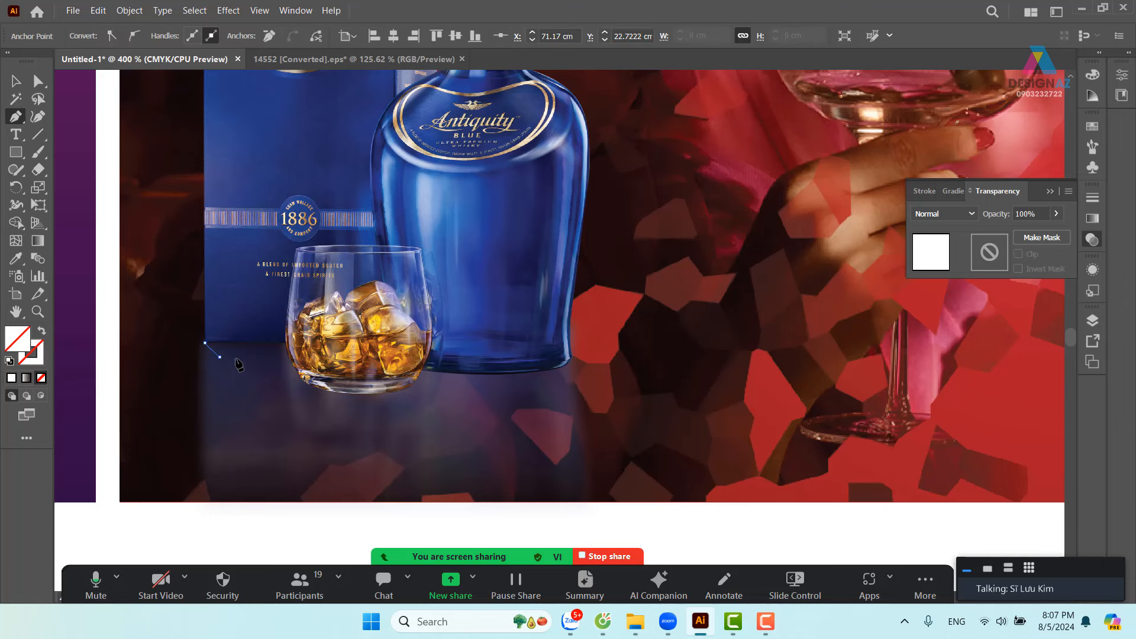
pyautogui.click(272, 357)
pyautogui.moveTo(359, 394); pyautogui.dragTo(593, 339)
pyautogui.click(446, 389)
pyautogui.click(440, 305)
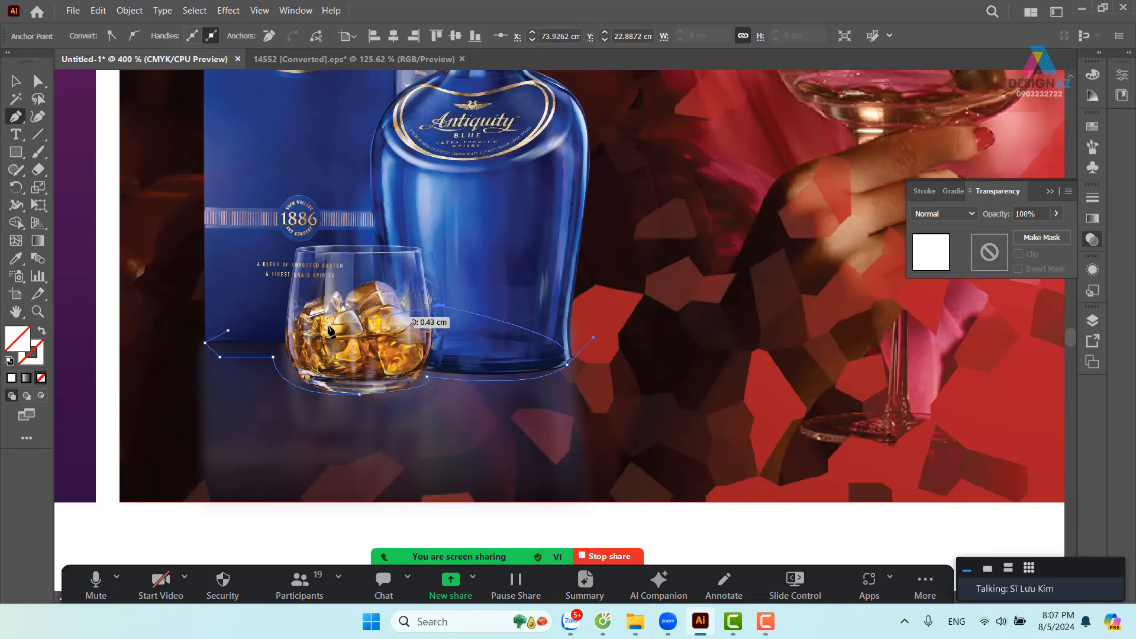
pyautogui.click(251, 327)
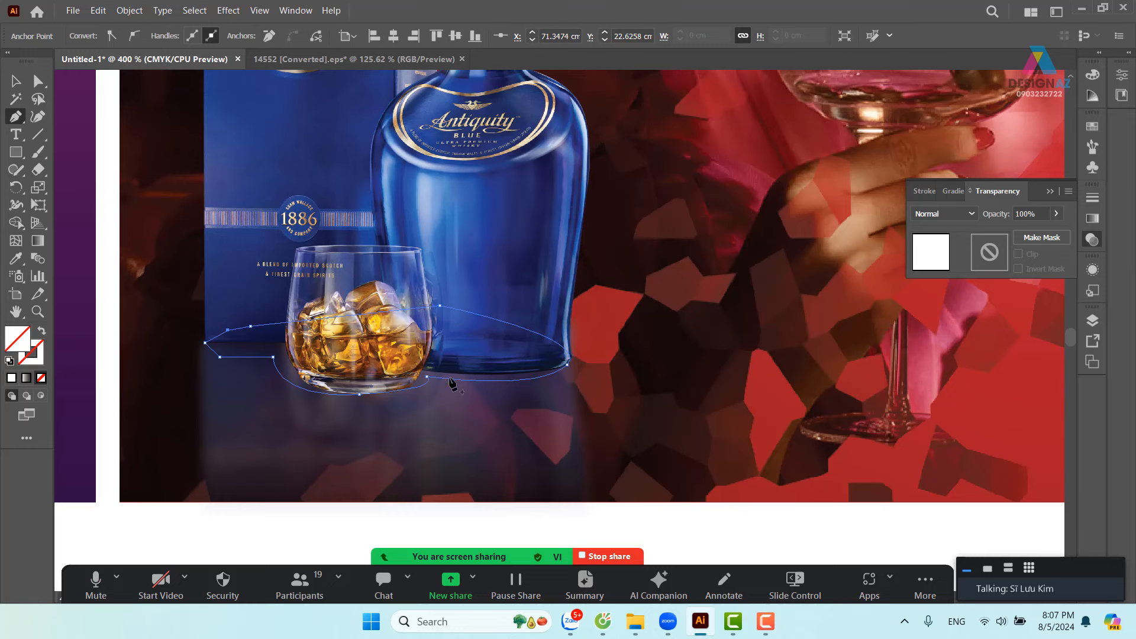
# - Fill the shadow-shaped path with the near-black colour sampled from the photo's dark area beside the box
pyautogui.click(15, 82)
pyautogui.click(411, 308)
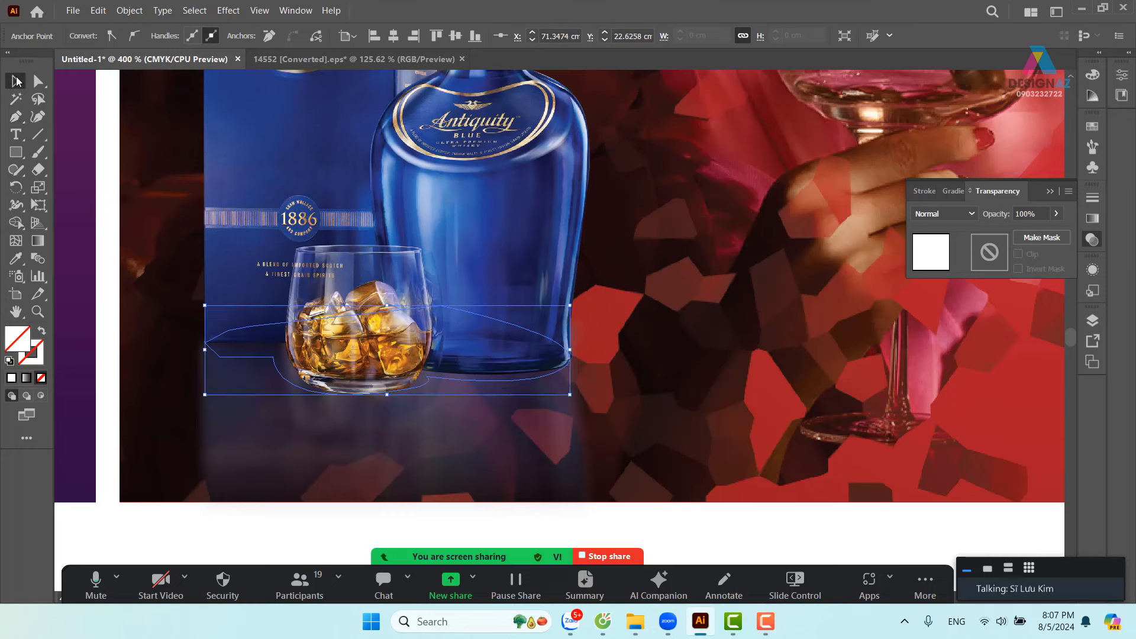
pyautogui.press('i')
pyautogui.click(185, 343)
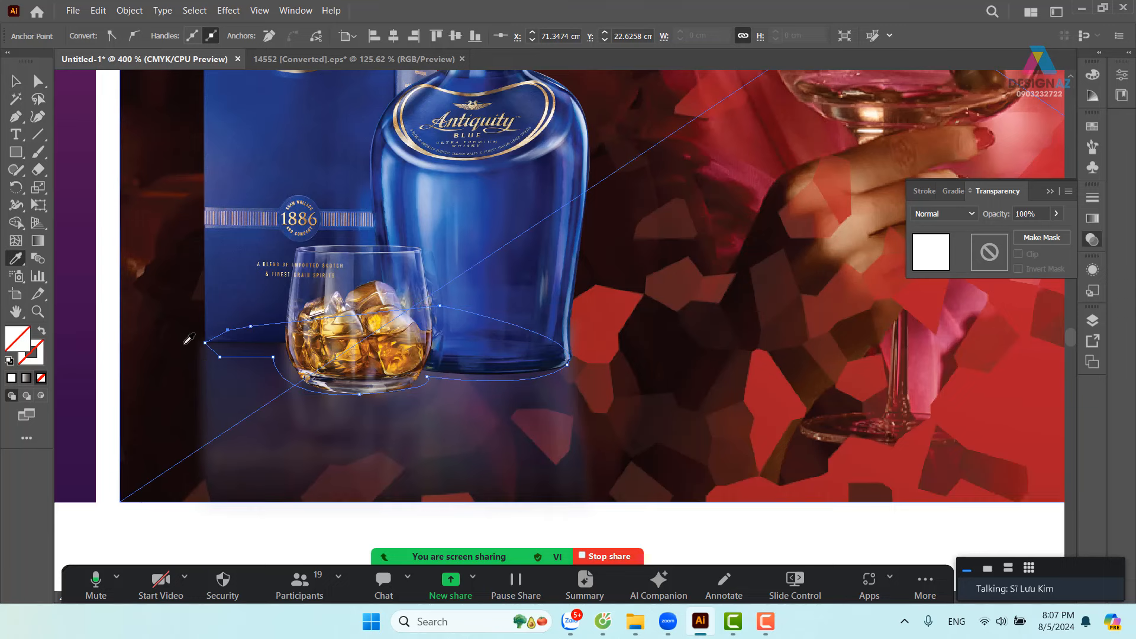
pyautogui.keyDown('shift'); pyautogui.click(188, 341); pyautogui.keyUp('shift')
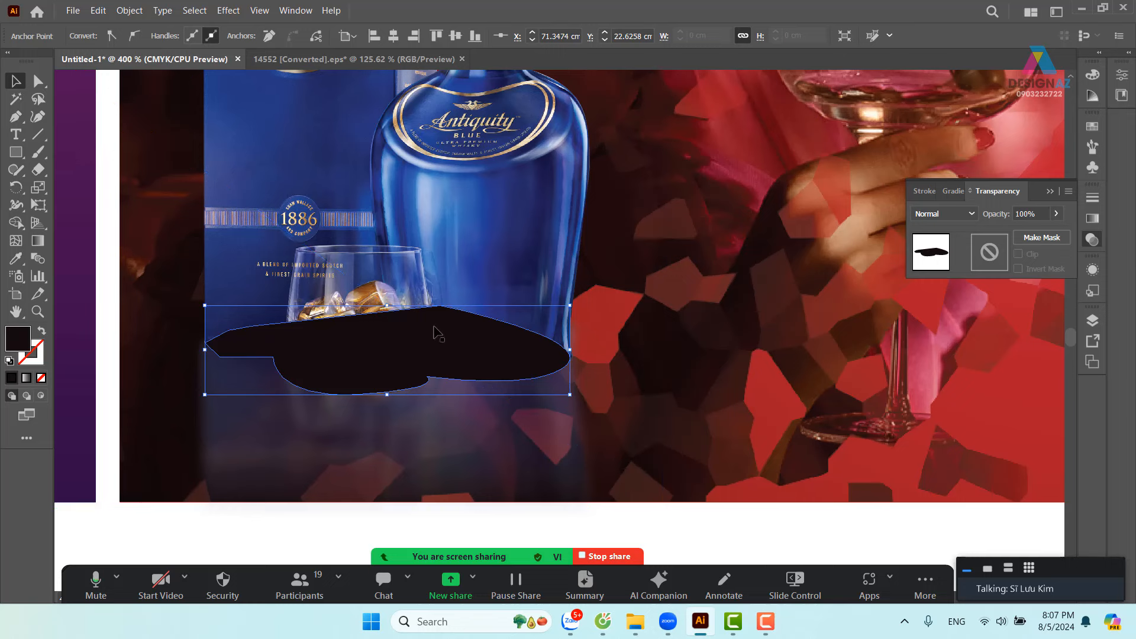
# - Set the shadow shape's blending mode to Multiply and send it backward behind the box, bottle and glass
pyautogui.click(960, 215)
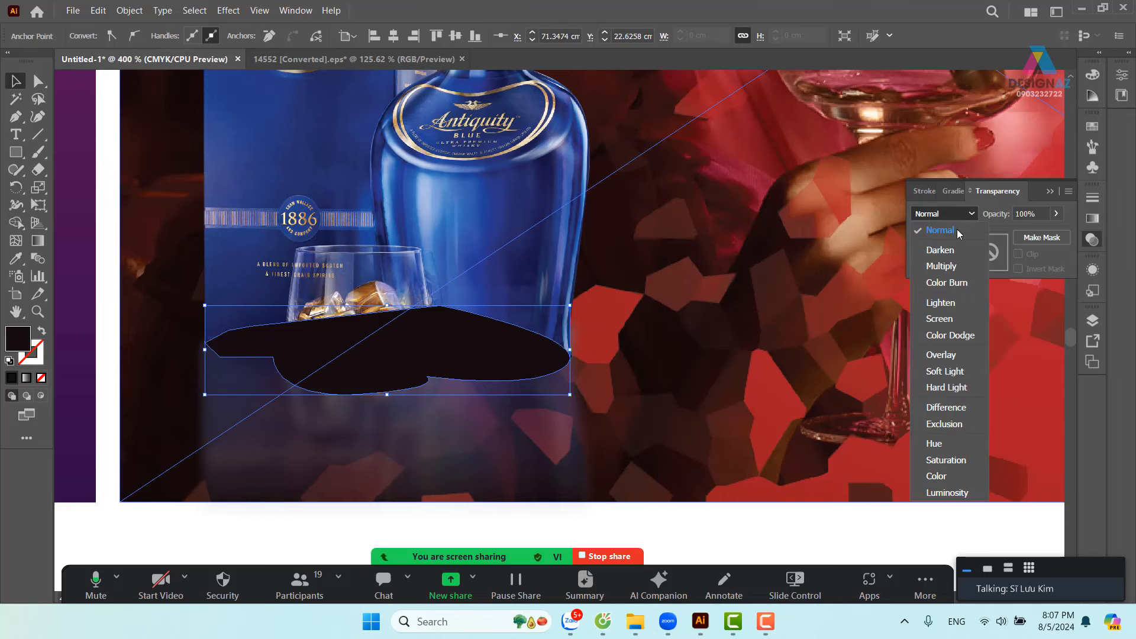
pyautogui.click(964, 267)
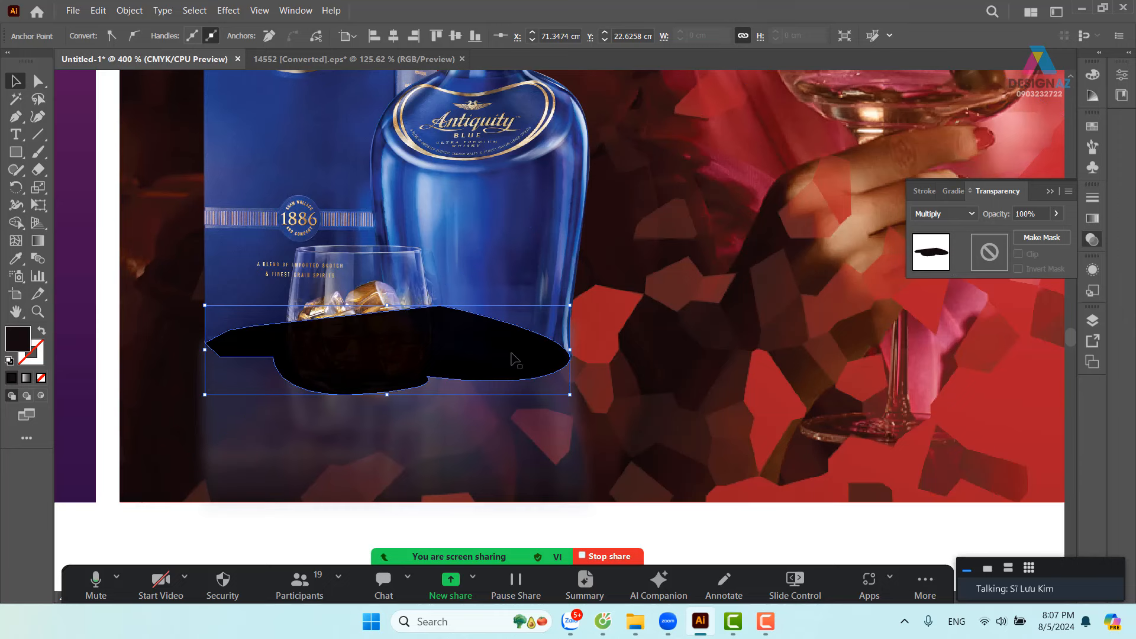
pyautogui.click(513, 333)
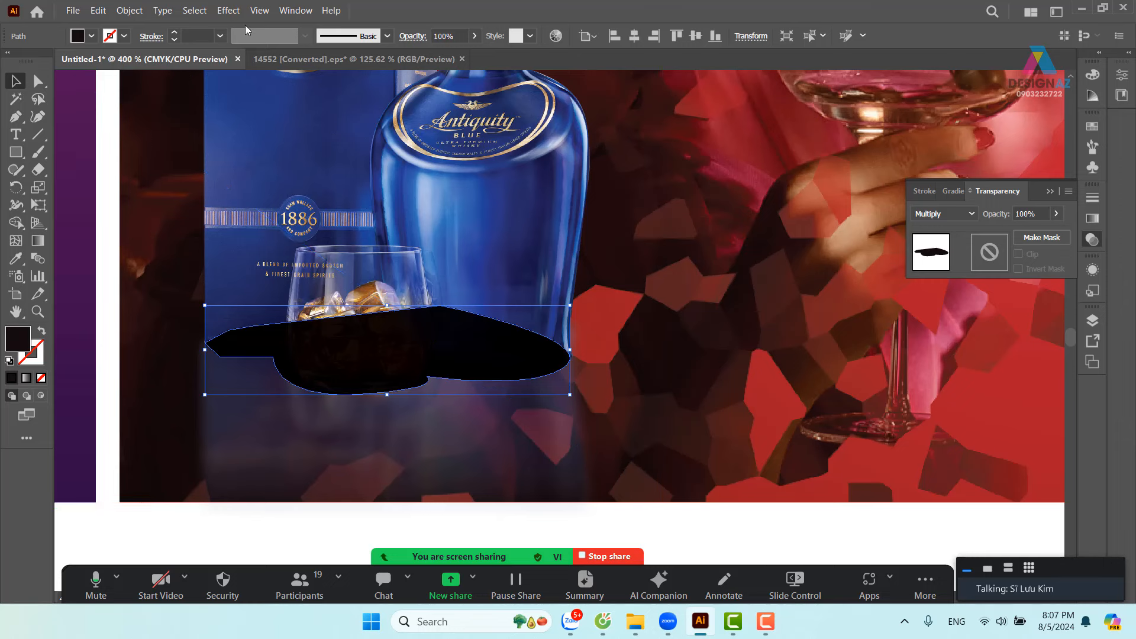
pyautogui.hotkey('ctrl', '[')
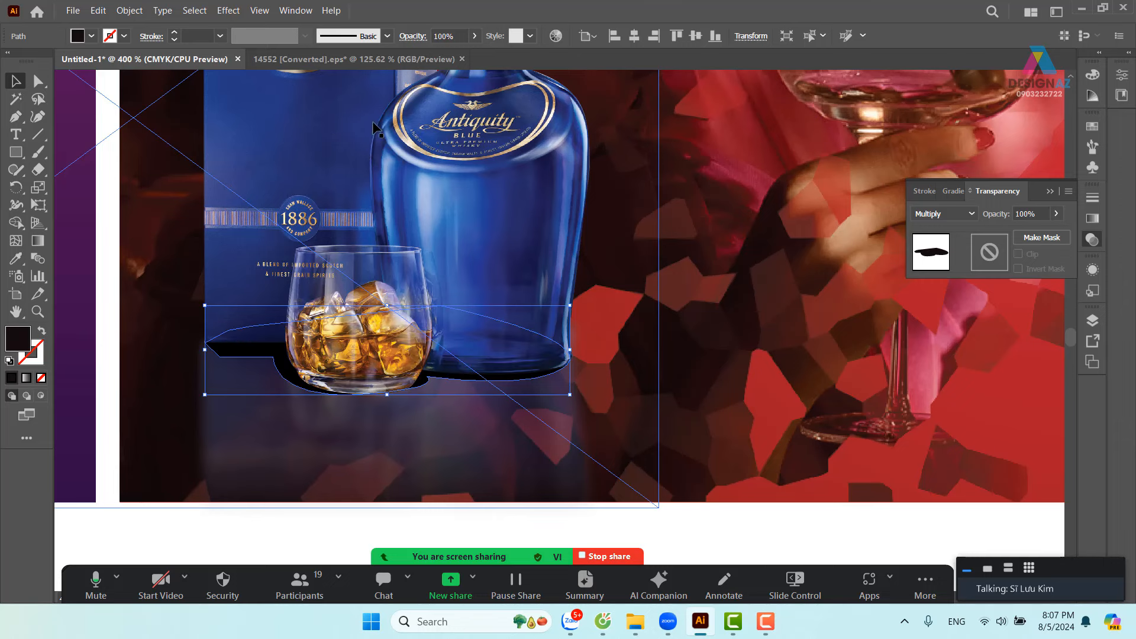
# - Apply a Gaussian Blur with a radius of about 23.4 pixels to the contact shadow
pyautogui.click(228, 10)
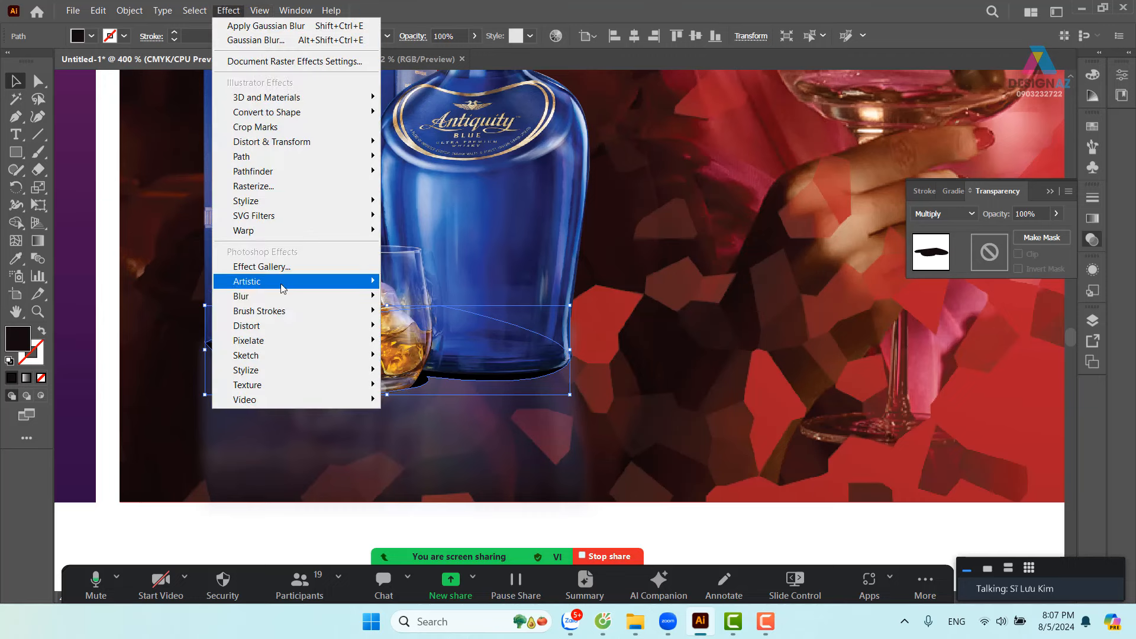
pyautogui.moveTo(283, 296)
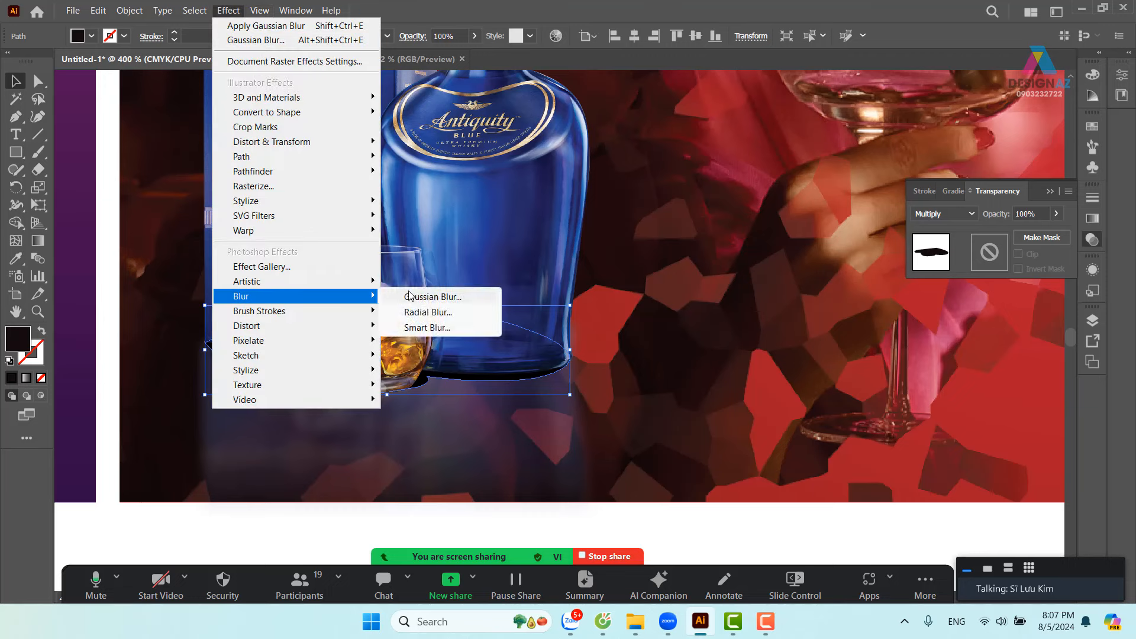
pyautogui.click(462, 304)
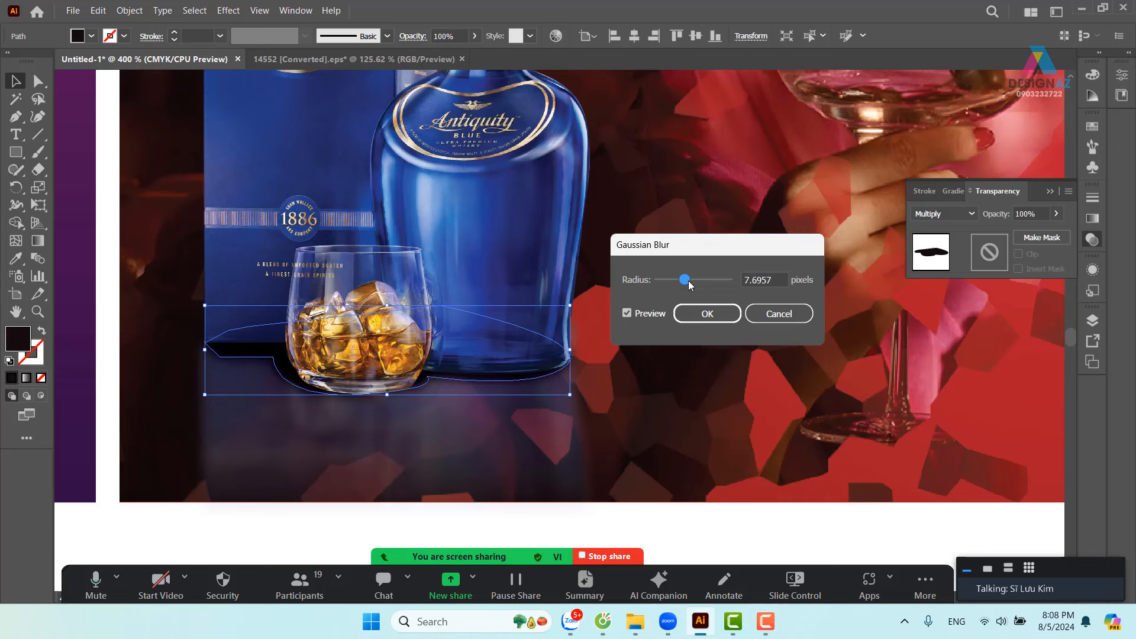
pyautogui.moveTo(688, 282); pyautogui.dragTo(698, 282)
pyautogui.click(707, 314)
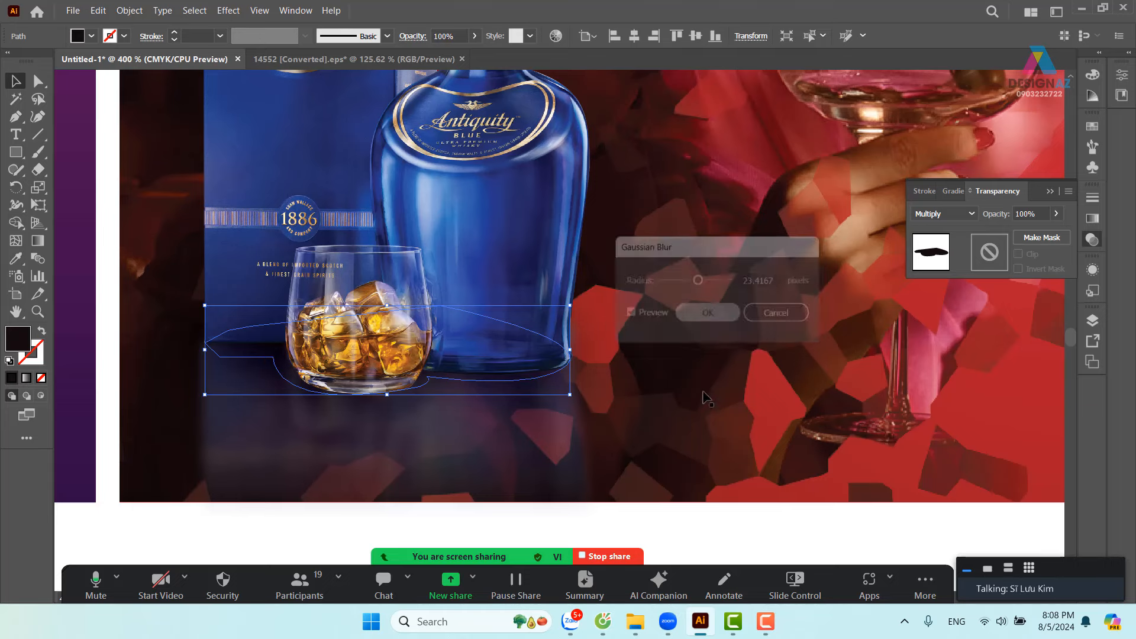
pyautogui.click(799, 423)
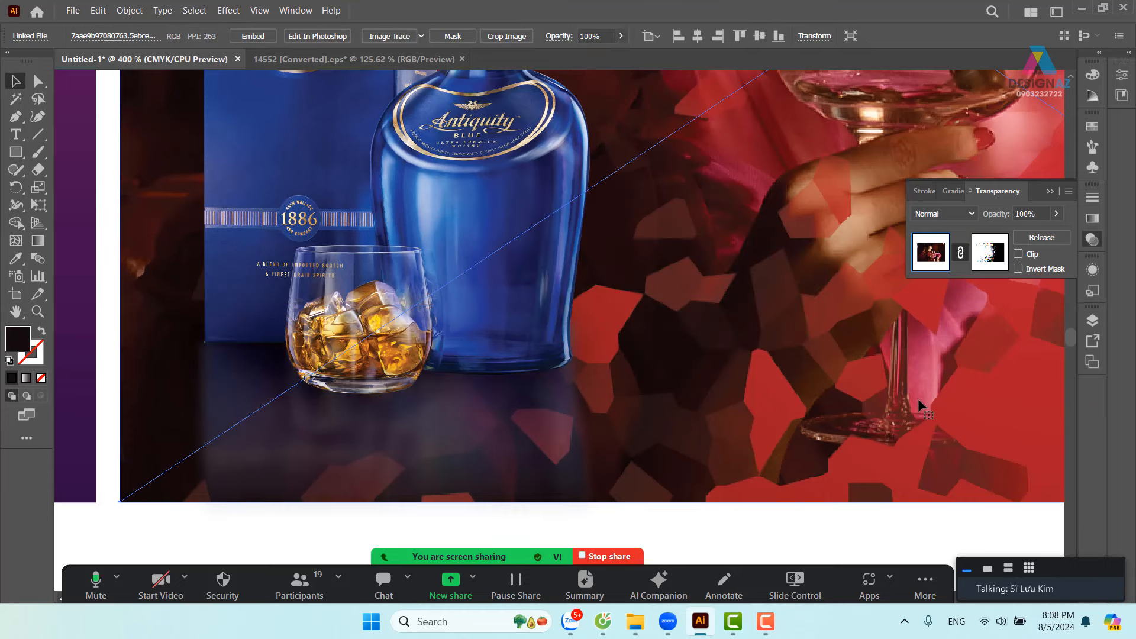
# - Recolour the outer stop of the banner background's radial gradient with the dark navy sampled from the whisky box
pyautogui.hotkey('ctrl', '-')
pyautogui.hotkey('ctrl', '-')
pyautogui.hotkey('ctrl', '-')
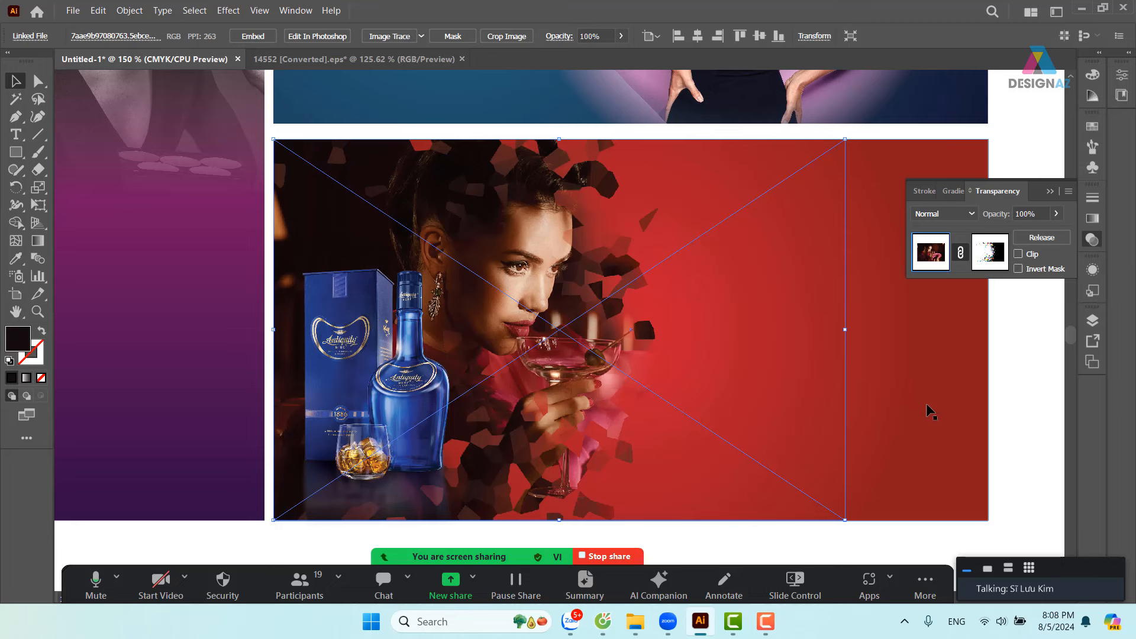
pyautogui.click(1032, 406)
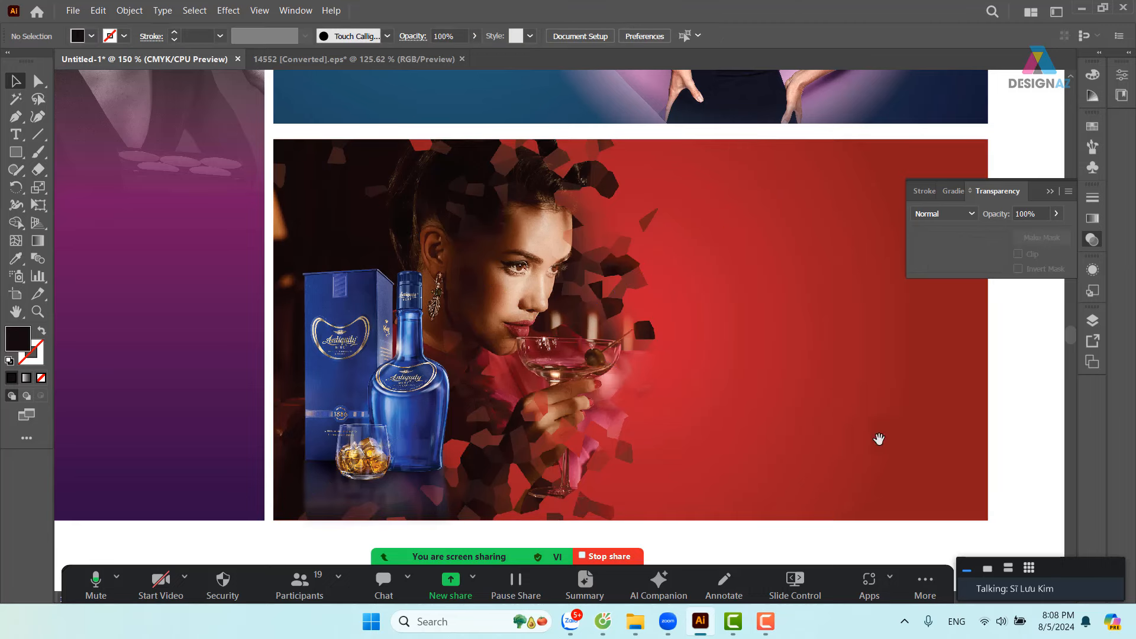
pyautogui.scroll(-1, 879, 438)
pyautogui.hscroll(-1, 879, 439)
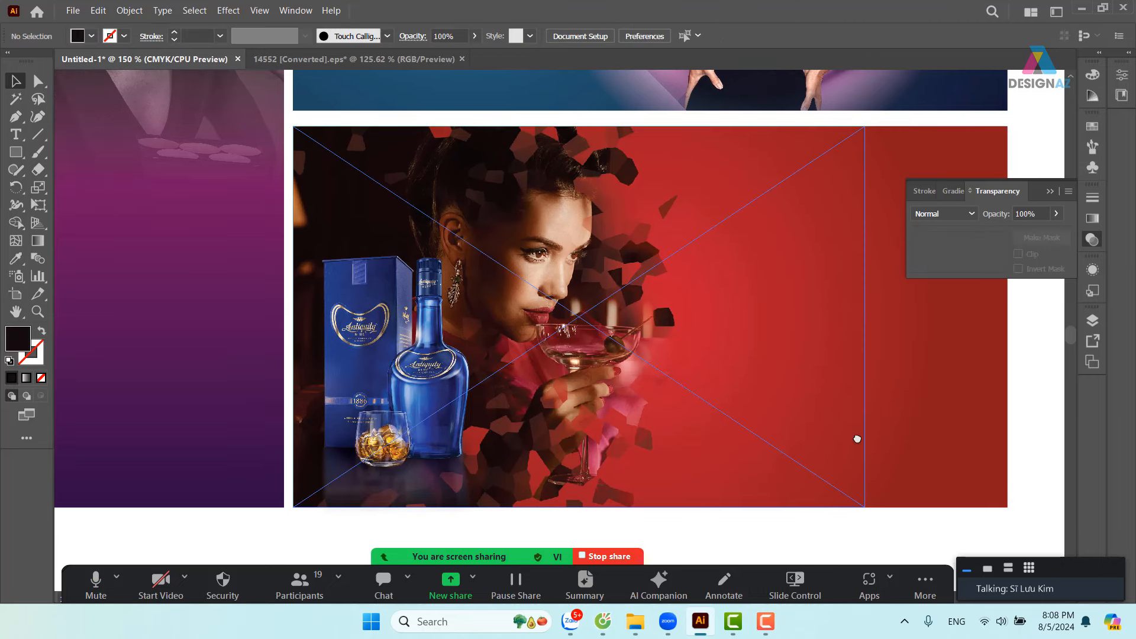
pyautogui.hscroll(3, 857, 439)
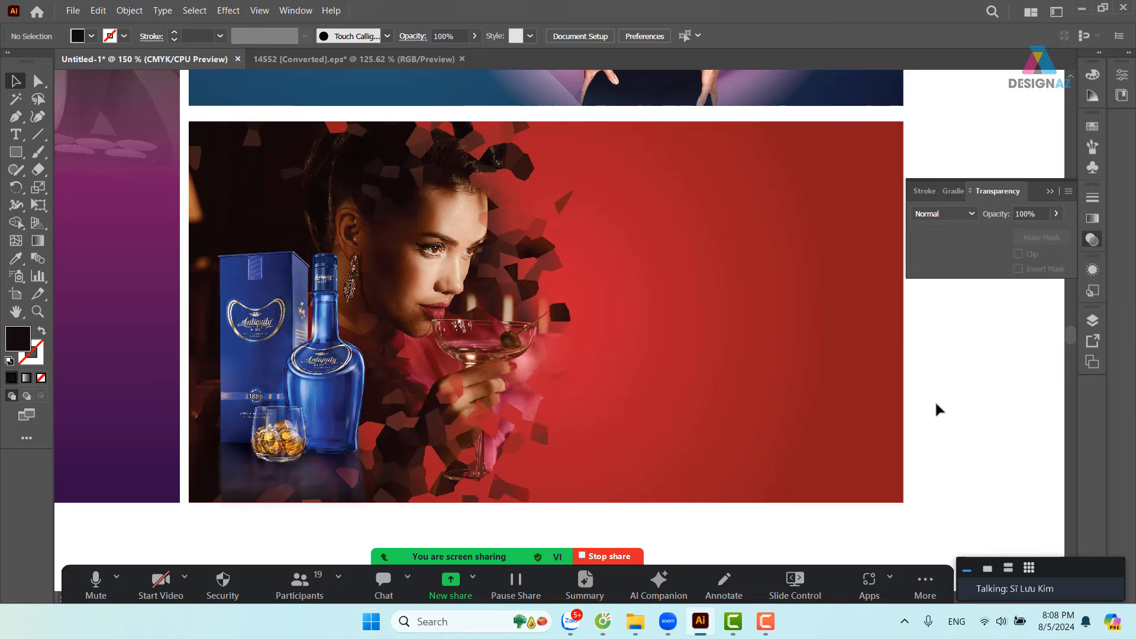
pyautogui.click(804, 357)
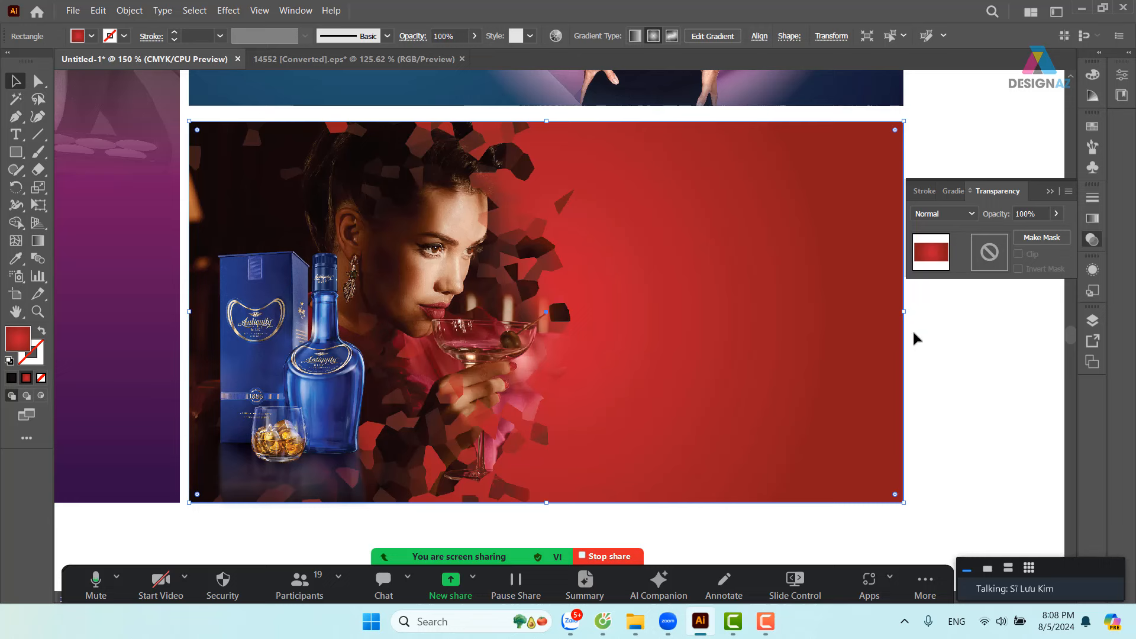
pyautogui.click(1093, 218)
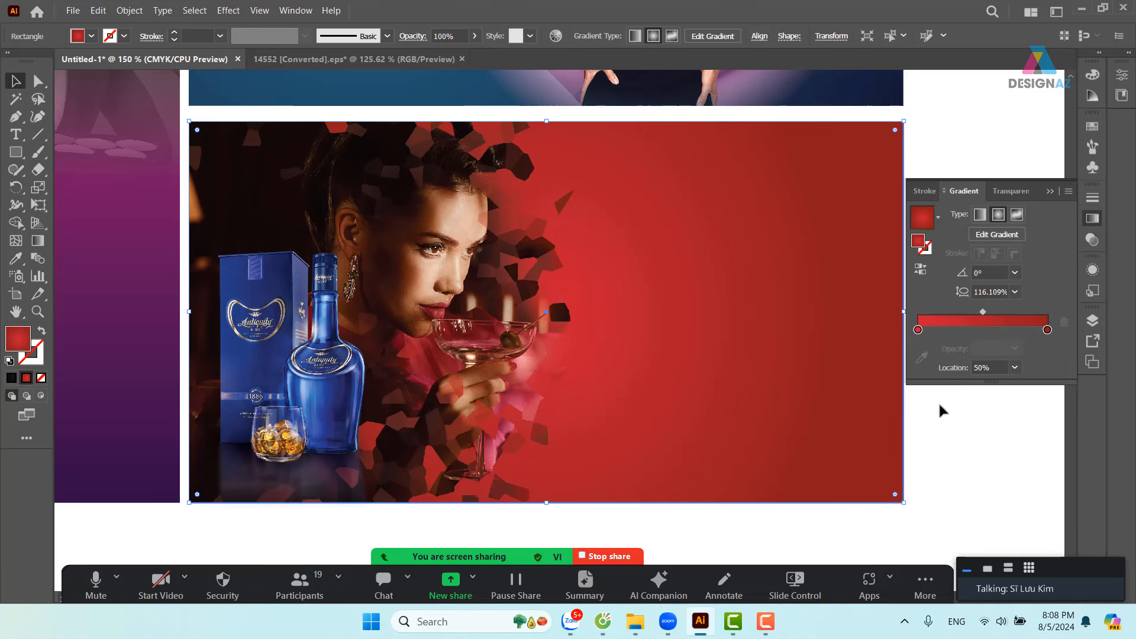
pyautogui.click(1047, 330)
pyautogui.click(922, 358)
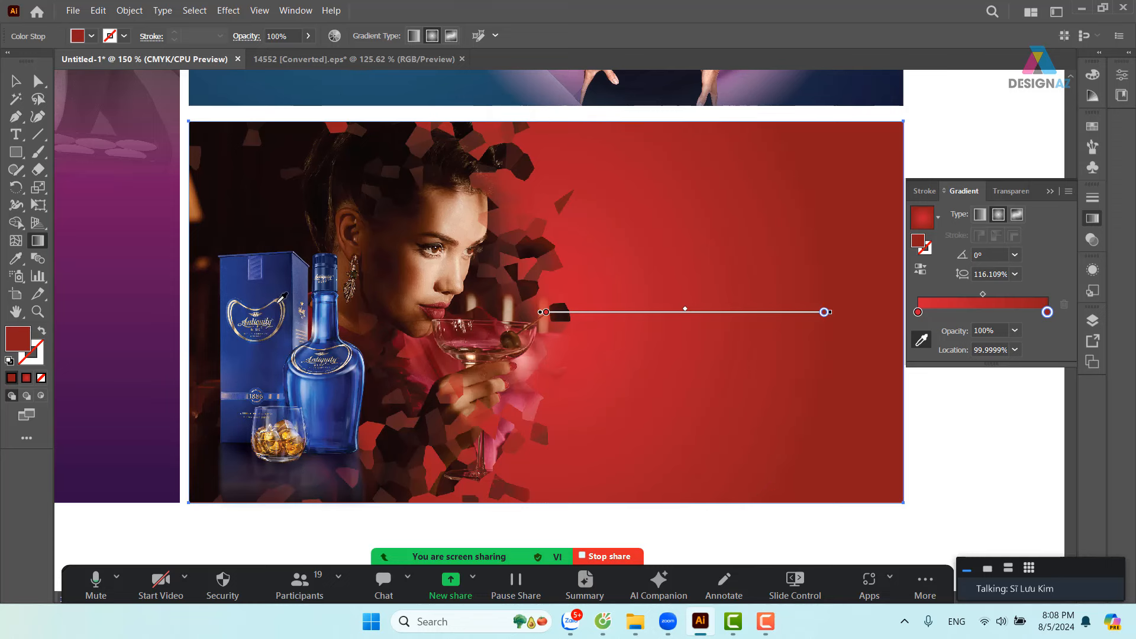
pyautogui.click(290, 263)
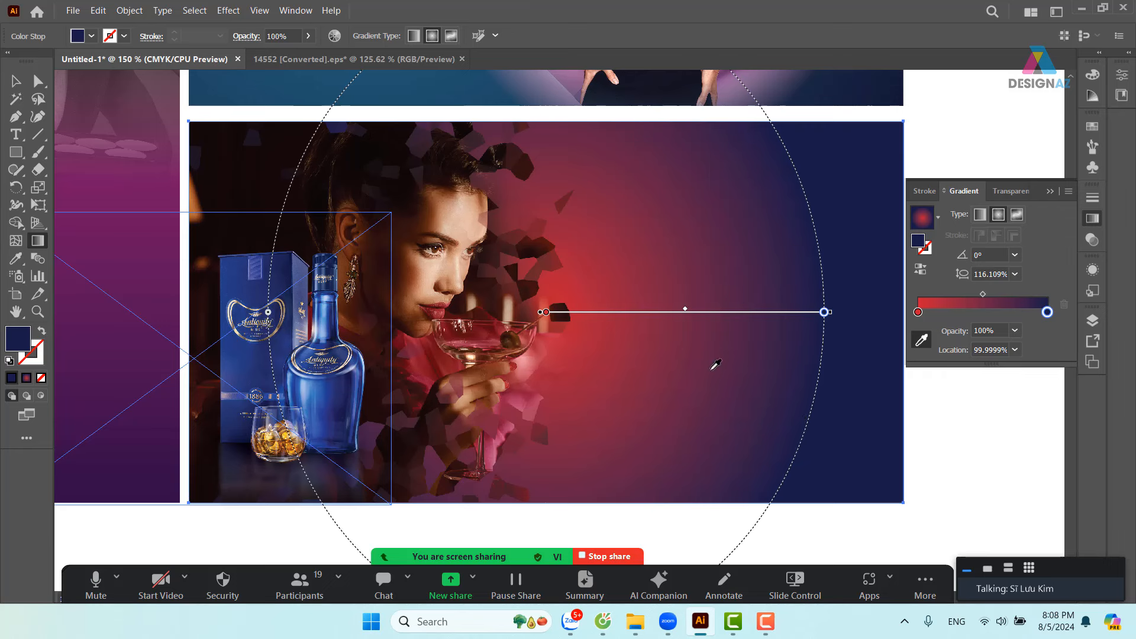
# - Change the inner stop of the background's radial gradient to a pinkish-red swatch and finish editing the gradient
pyautogui.click(919, 312)
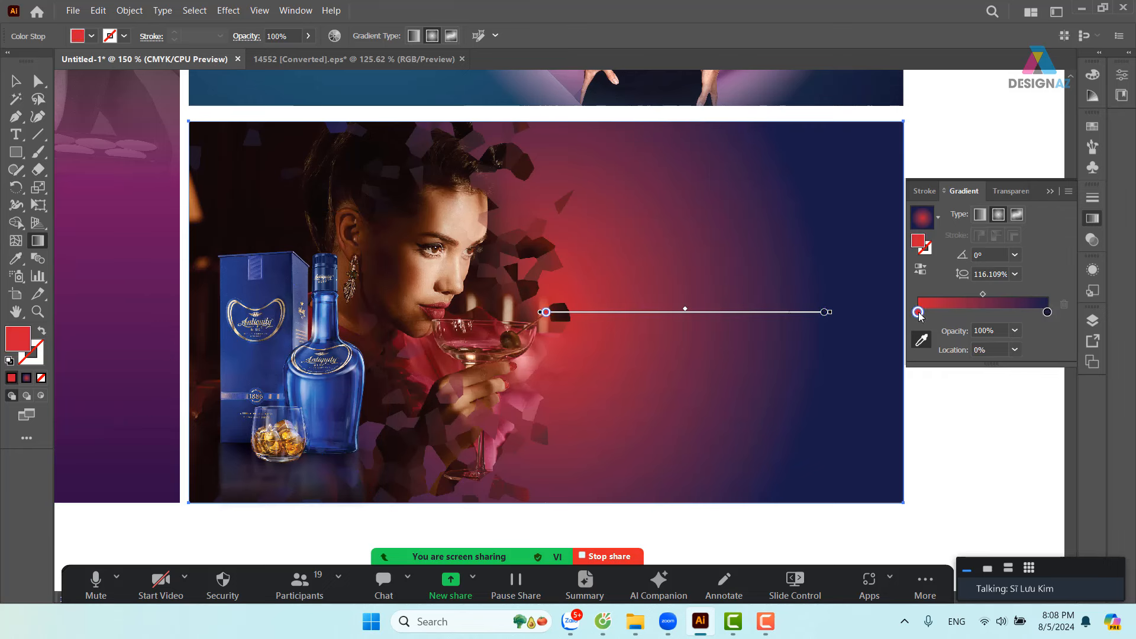
pyautogui.doubleClick(919, 313)
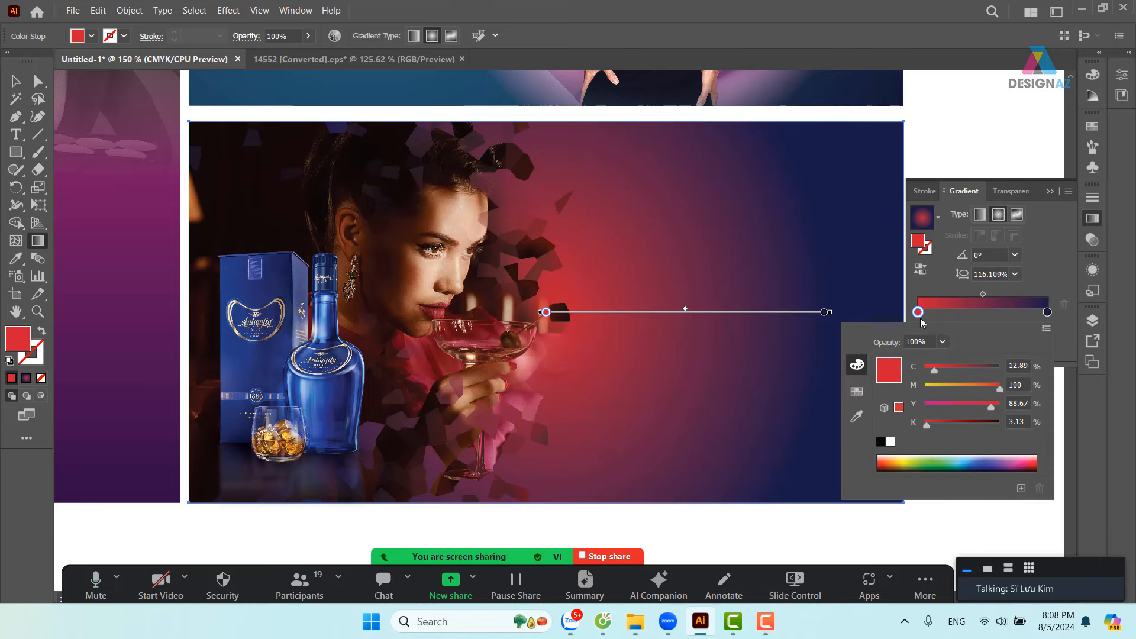
pyautogui.click(856, 391)
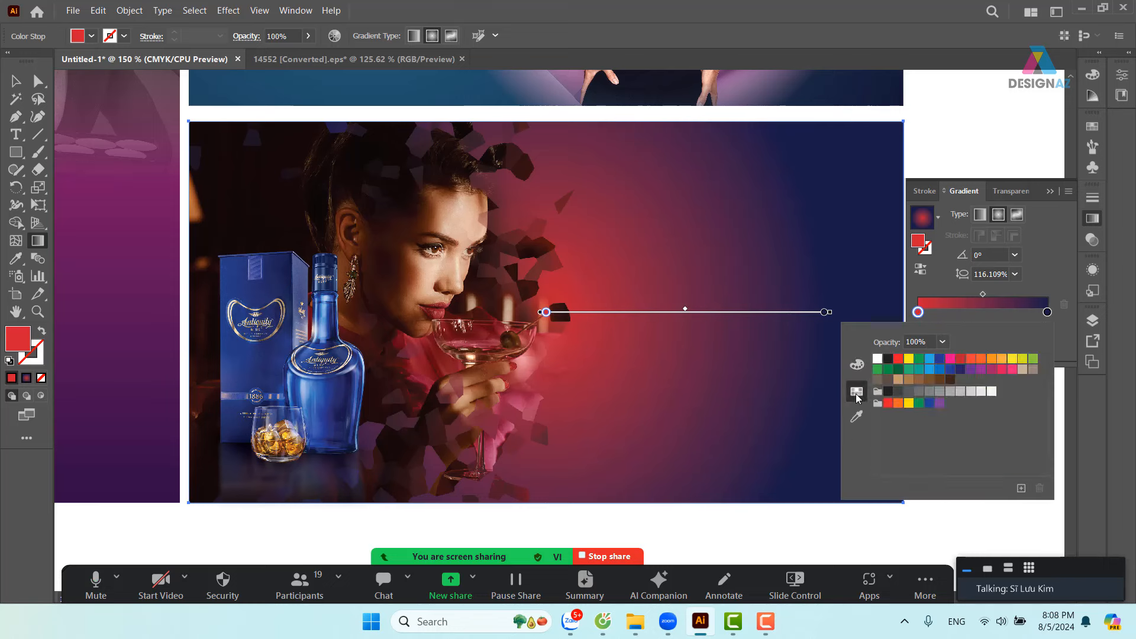
pyautogui.click(971, 370)
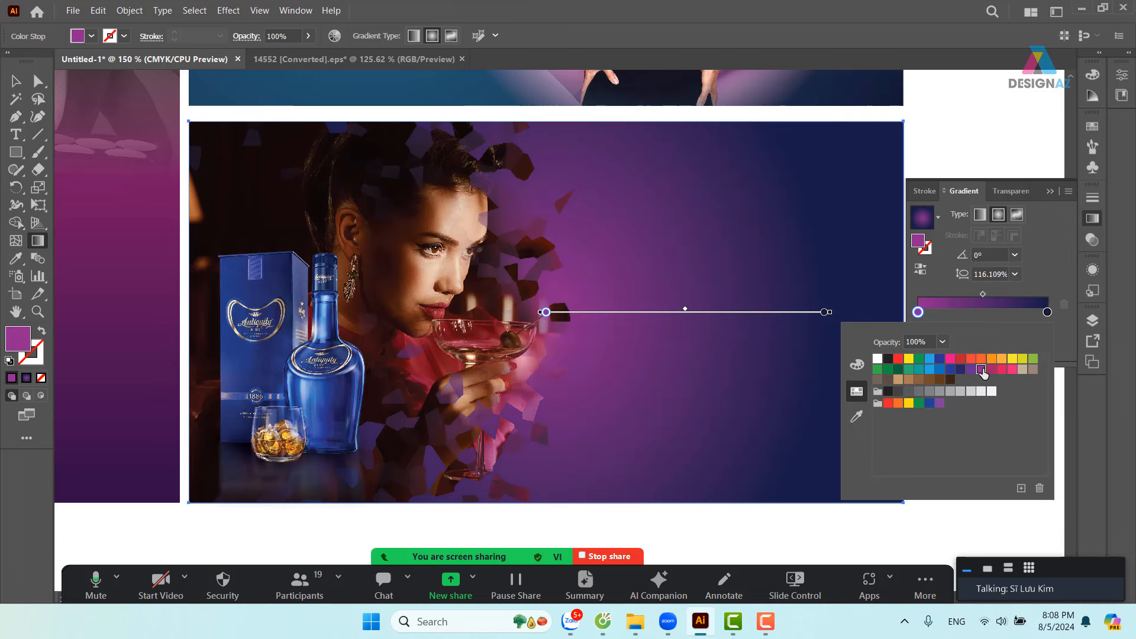
pyautogui.click(1001, 370)
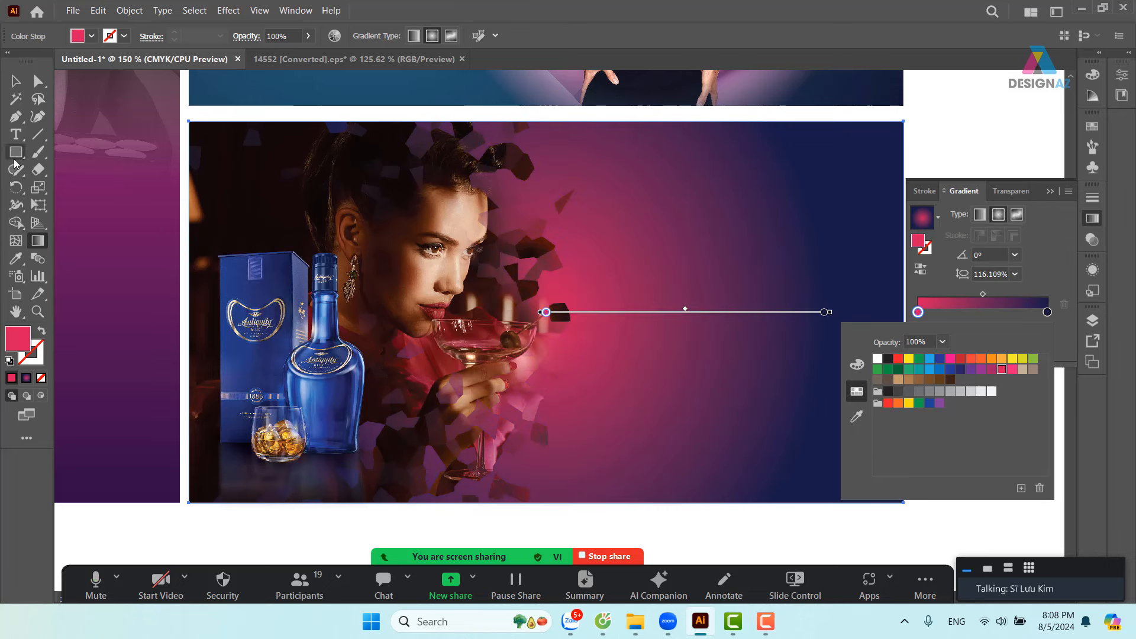
pyautogui.click(1050, 192)
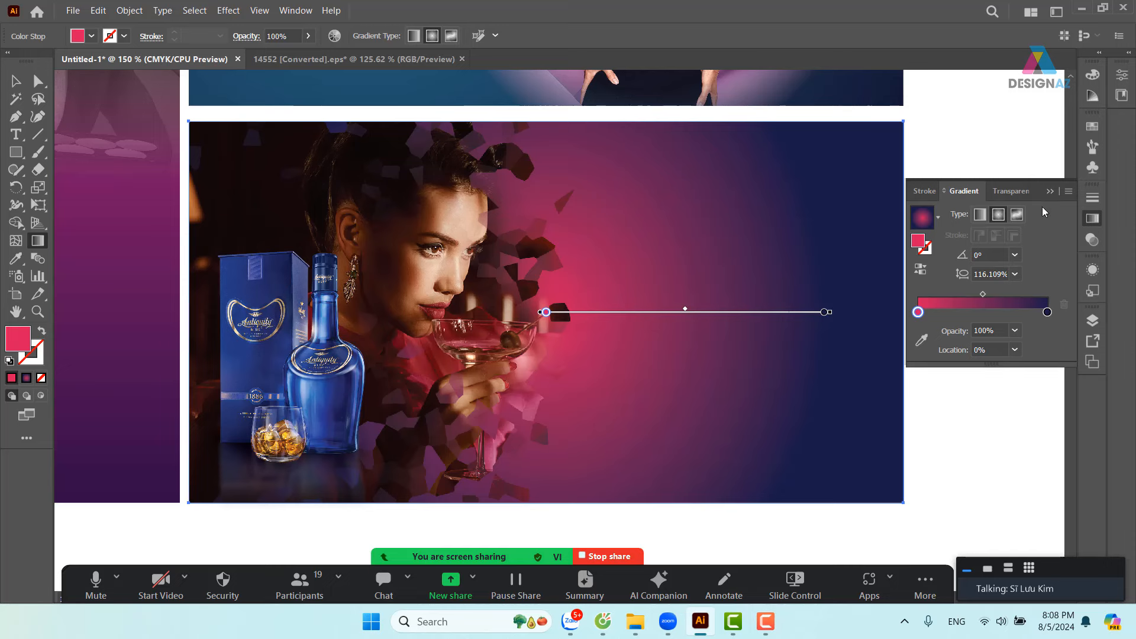
pyautogui.click(1050, 192)
pyautogui.click(9, 85)
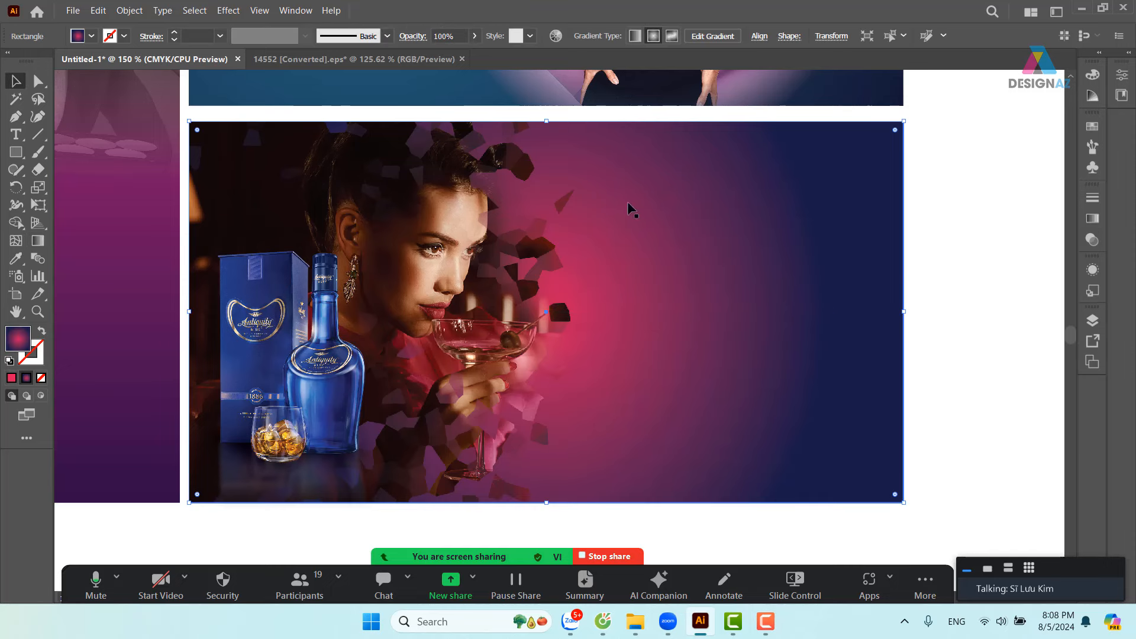
pyautogui.click(969, 284)
# - Duplicate the clipped box, bottle and glass in place on top and set the copy's blending mode to Soft Light
pyautogui.hscroll(1, 985, 312)
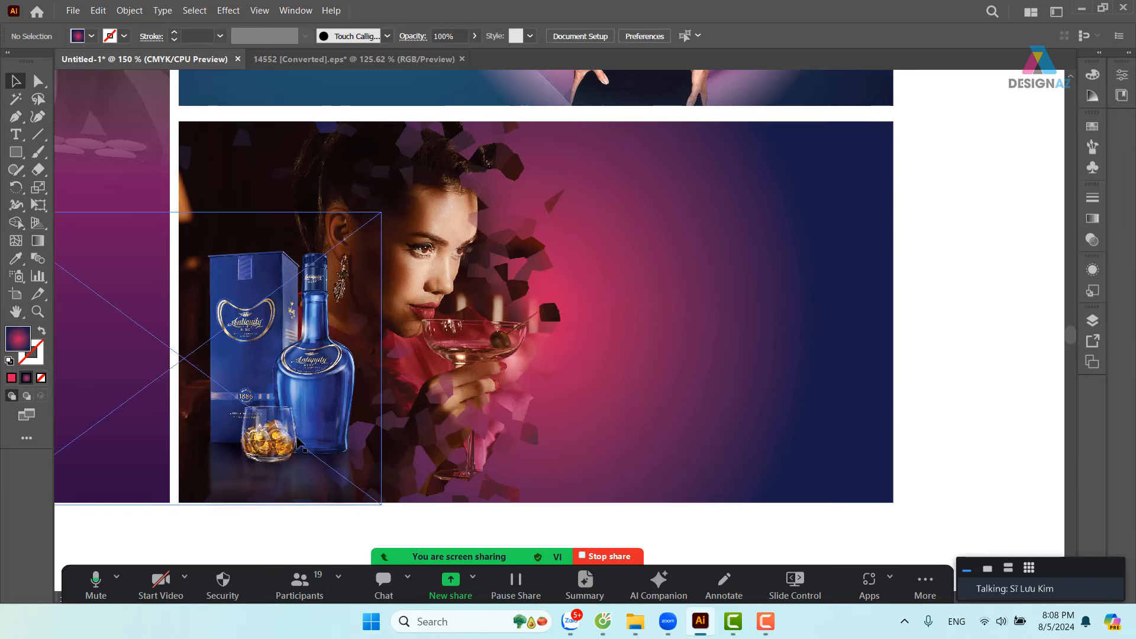
pyautogui.click(309, 386)
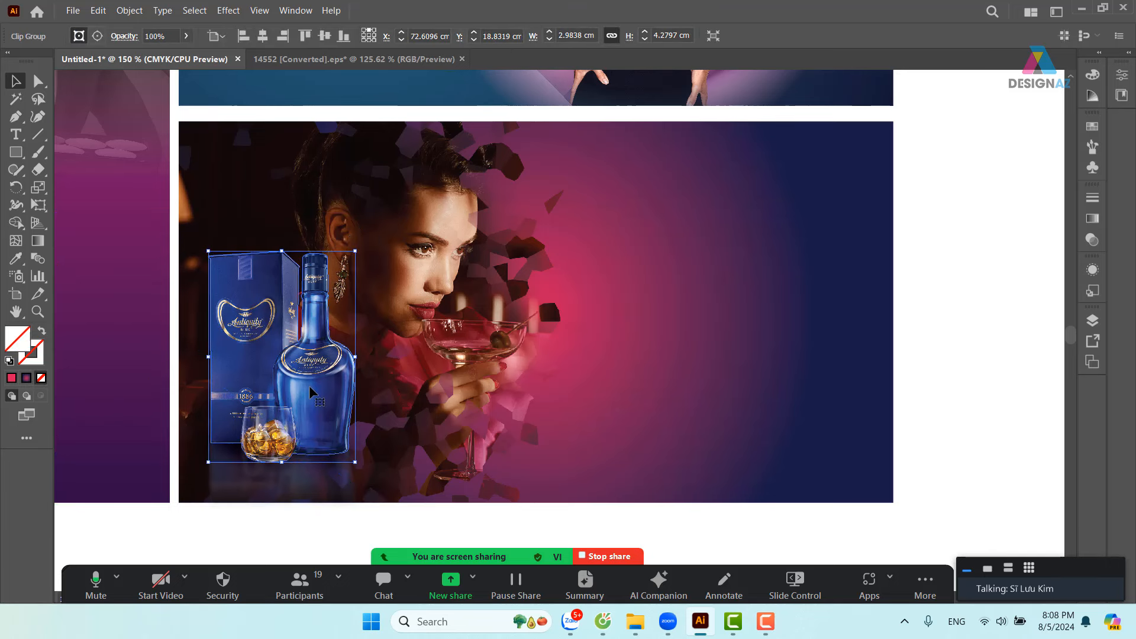
pyautogui.hotkey('ctrl', 'shift', 'b')
pyautogui.hotkey('ctrl', 'shift', 'b')
pyautogui.click(1093, 240)
pyautogui.click(972, 214)
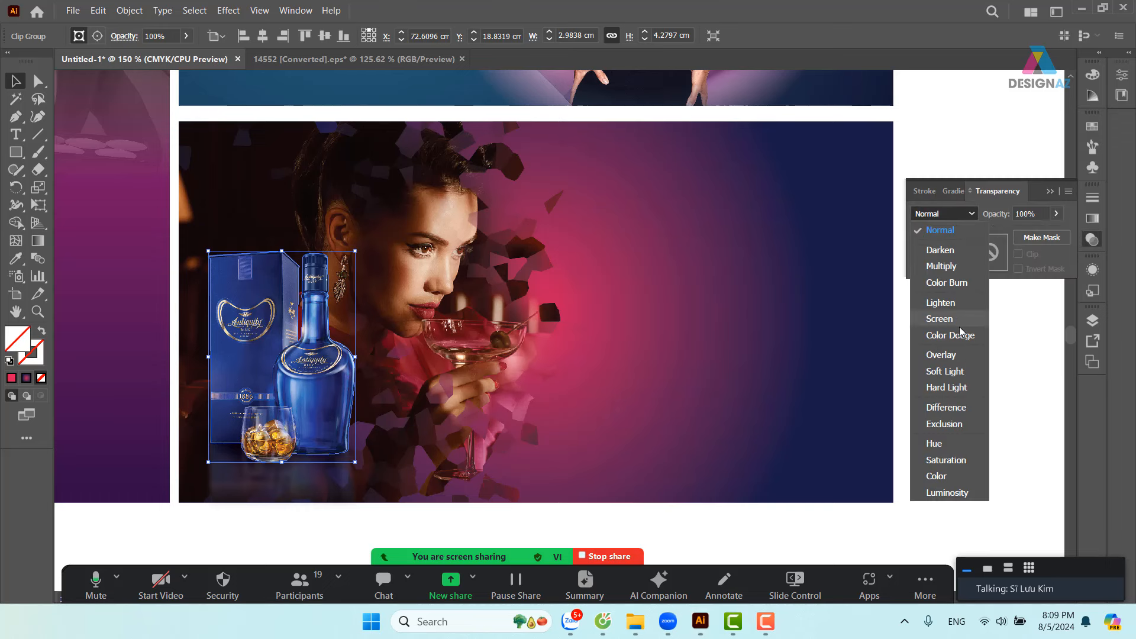
pyautogui.click(941, 355)
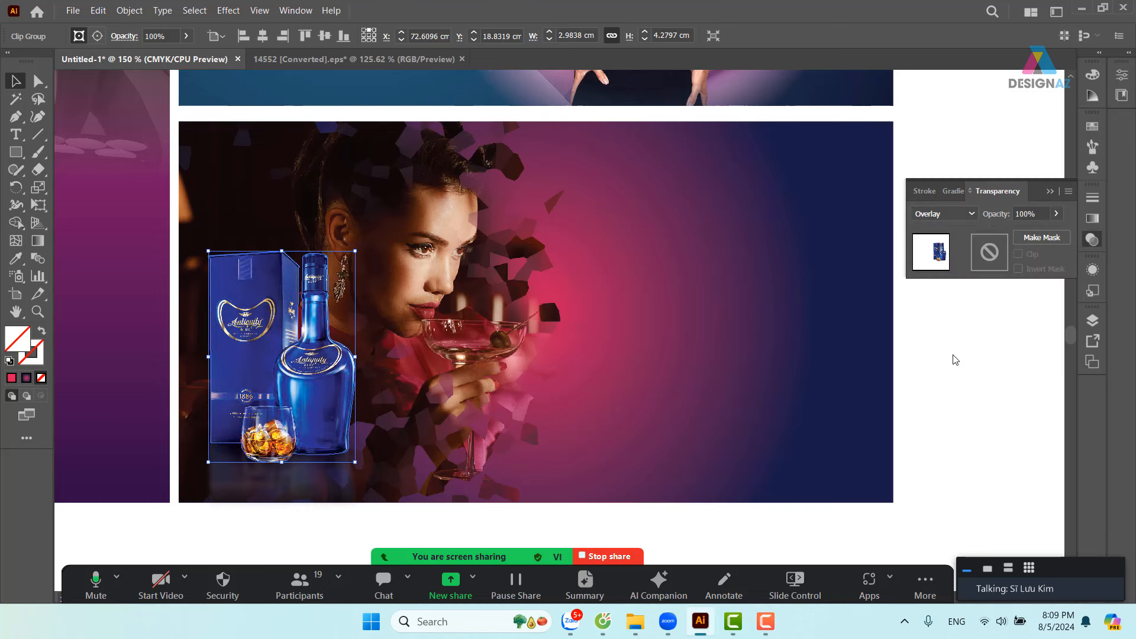
pyautogui.click(965, 216)
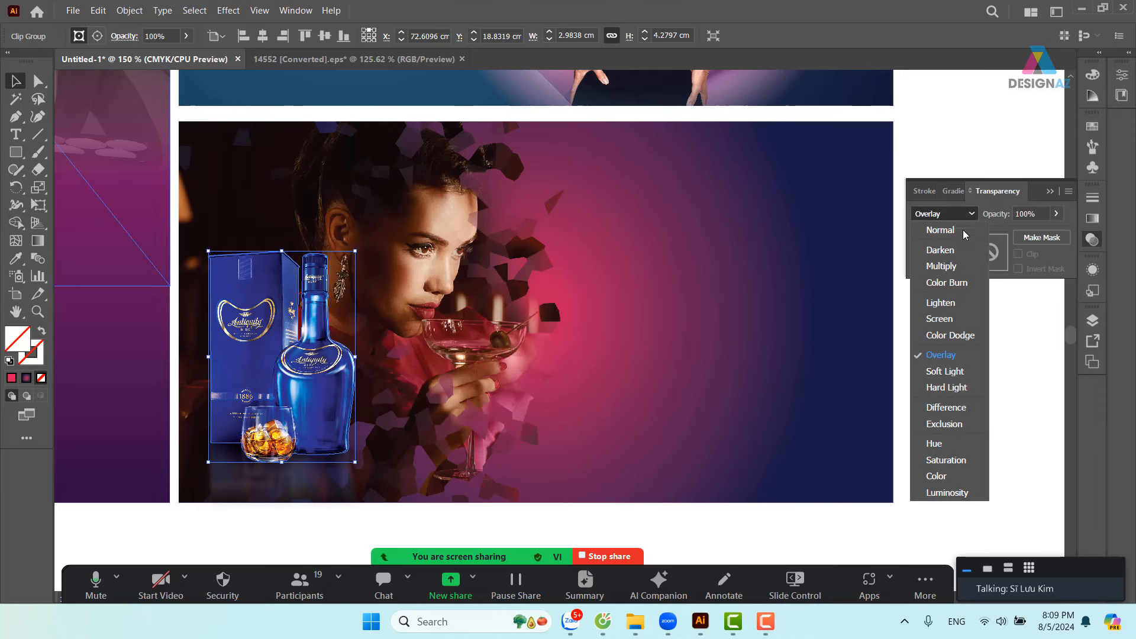
pyautogui.click(954, 371)
pyautogui.click(964, 408)
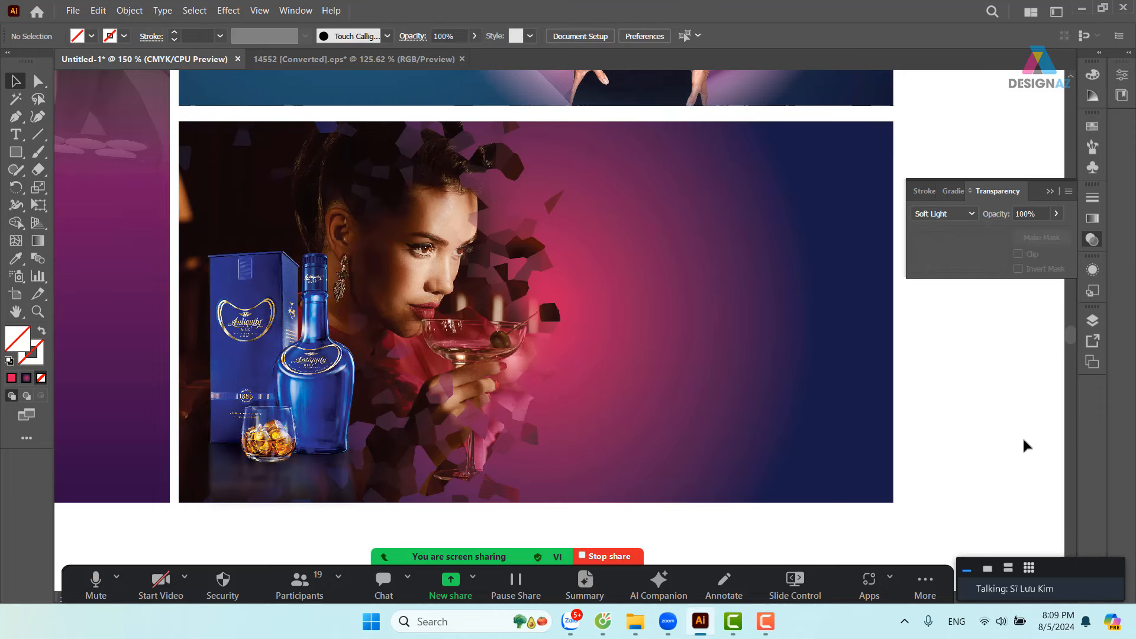
# - Move the Soft Light copy aside onto the banner's navy area to compare it with the original, and undo the move
pyautogui.moveTo(335, 386); pyautogui.dragTo(847, 392)
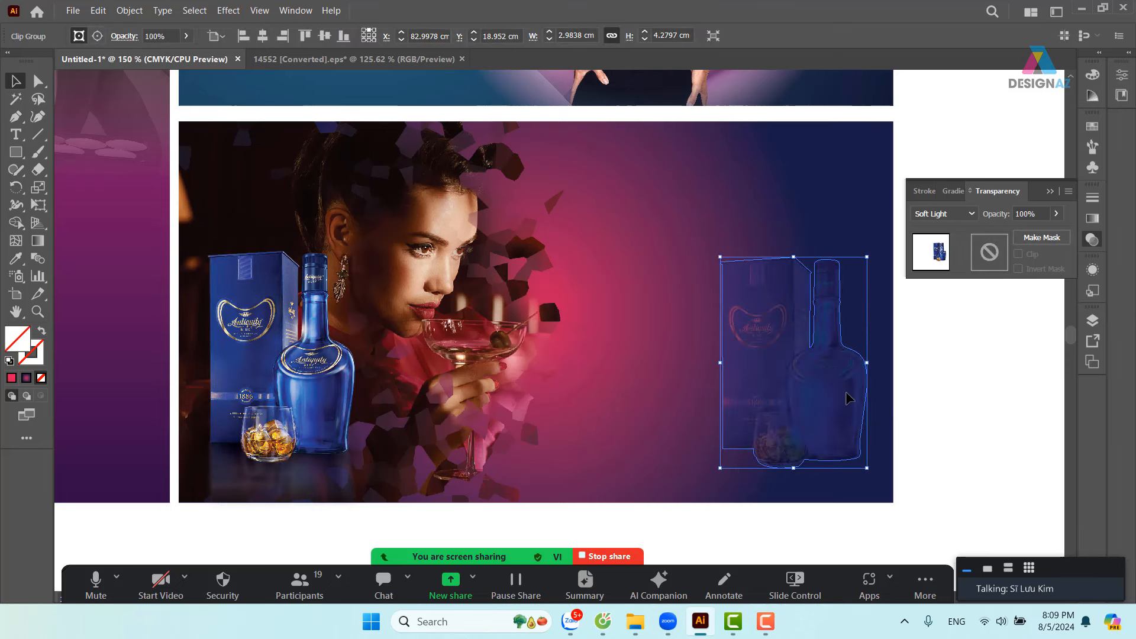
pyautogui.hotkey('ctrl', 'z')
pyautogui.click(1014, 407)
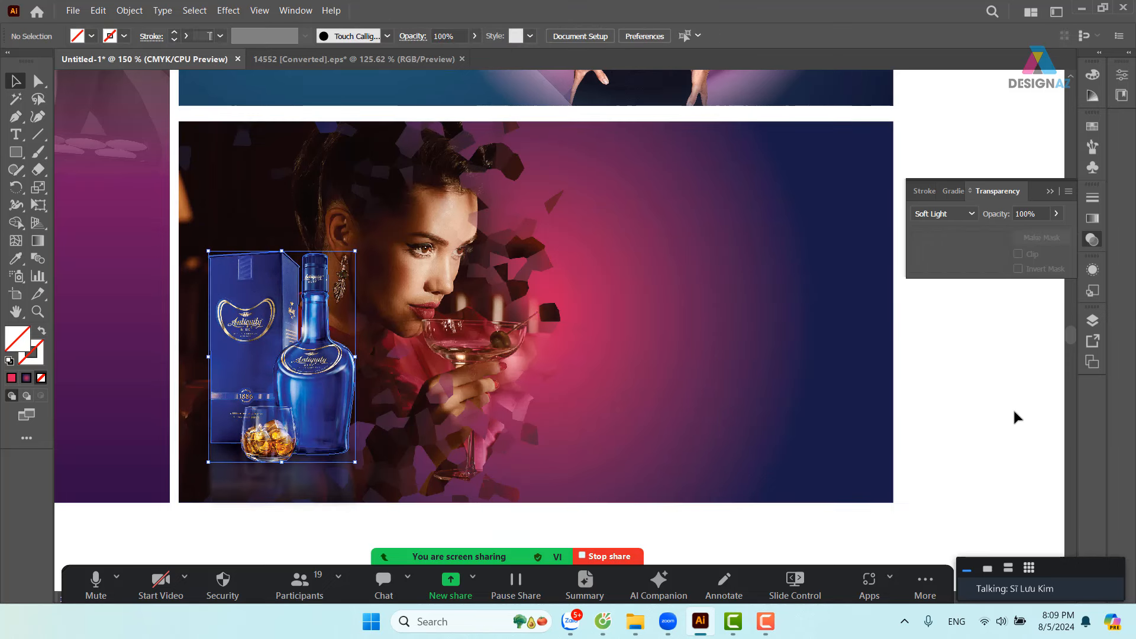
# - Switch the document's colour mode from CMYK to RGB
pyautogui.click(72, 10)
pyautogui.moveTo(99, 11)
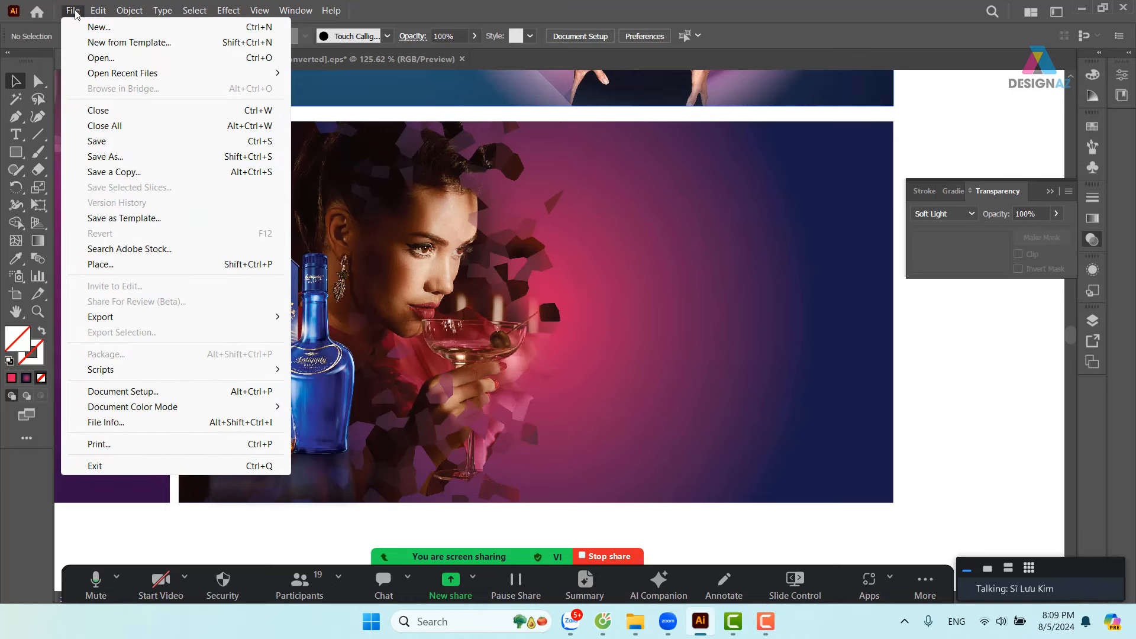
pyautogui.moveTo(165, 409)
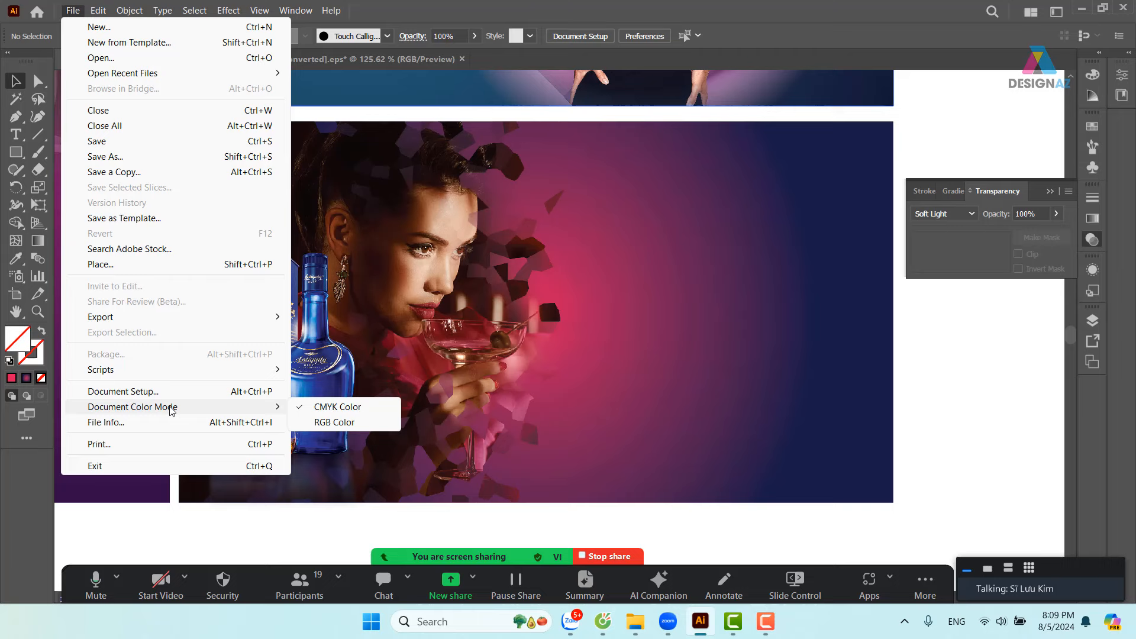
pyautogui.click(347, 422)
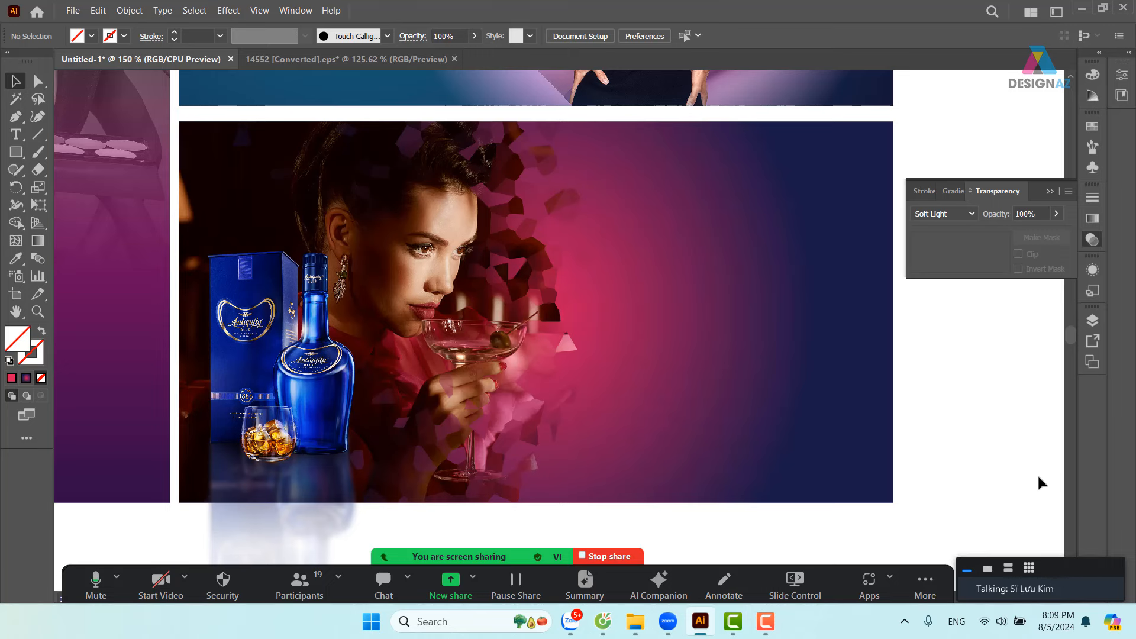
# - Duplicate the gradient background rectangle in place and shrink the copy's height to a low strip along the banner's lower edge
pyautogui.moveTo(986, 422); pyautogui.dragTo(970, 413)
pyautogui.click(801, 307)
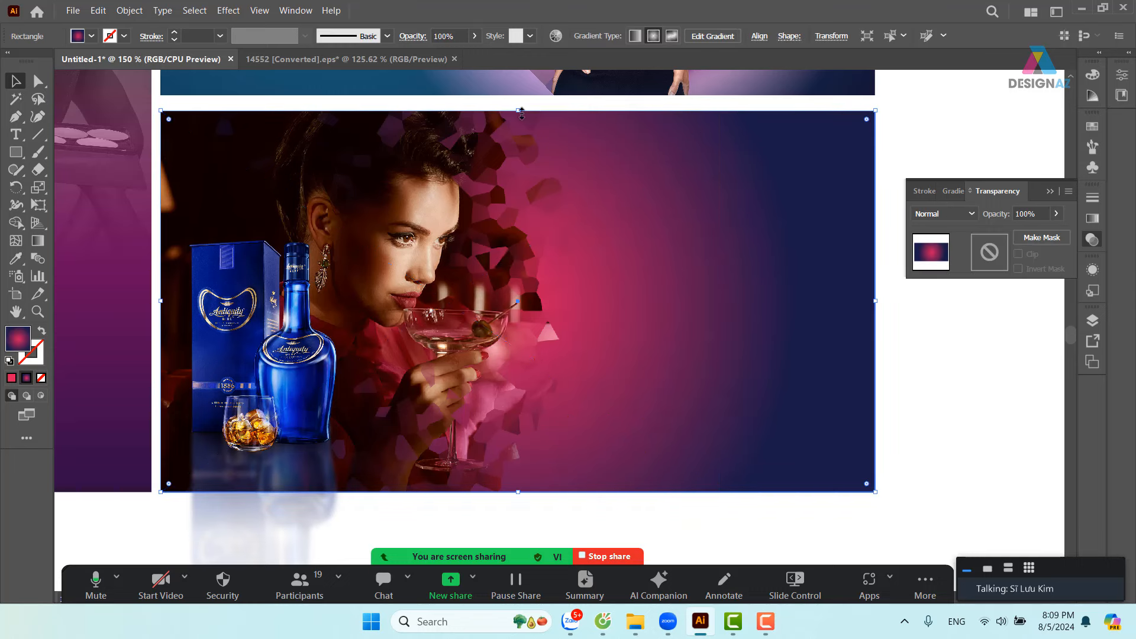
pyautogui.moveTo(521, 113); pyautogui.dragTo(528, 422)
pyautogui.click(965, 450)
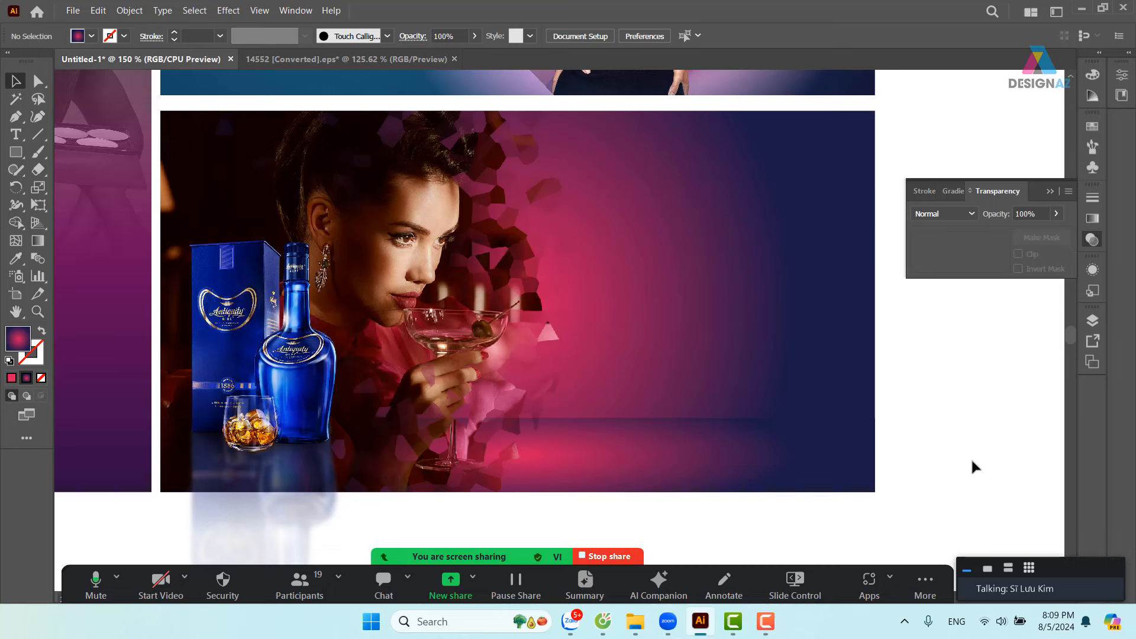
# - Add an anchor point midway along the strip's upper edge and pull out its handles to bend the edge into an S-shaped wave
pyautogui.click(740, 442)
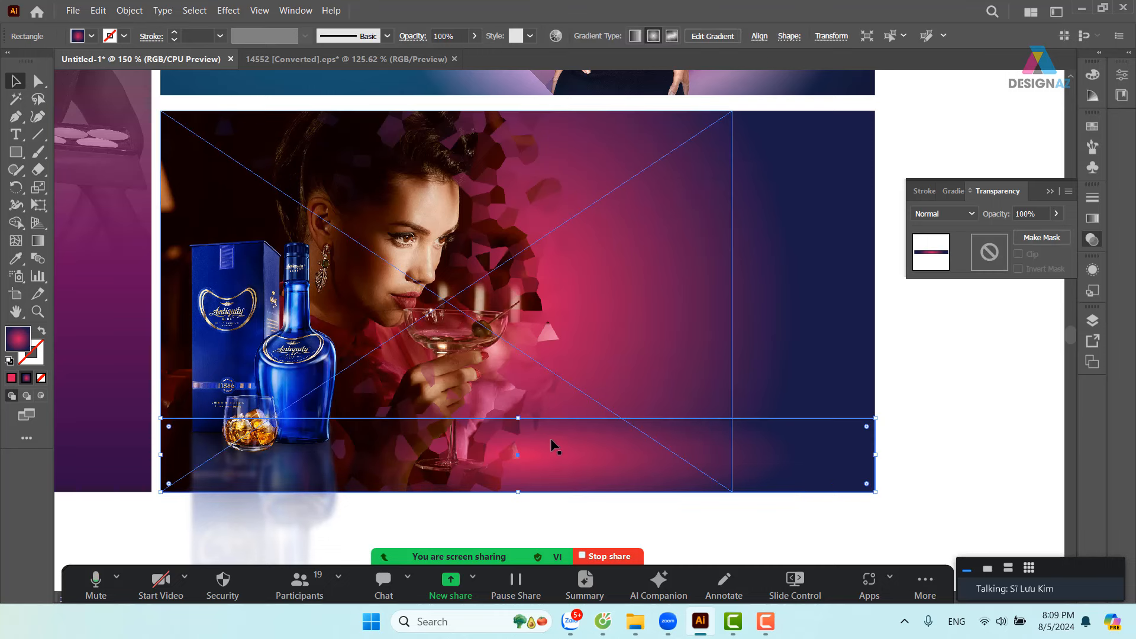
pyautogui.moveTo(840, 455); pyautogui.dragTo(782, 441)
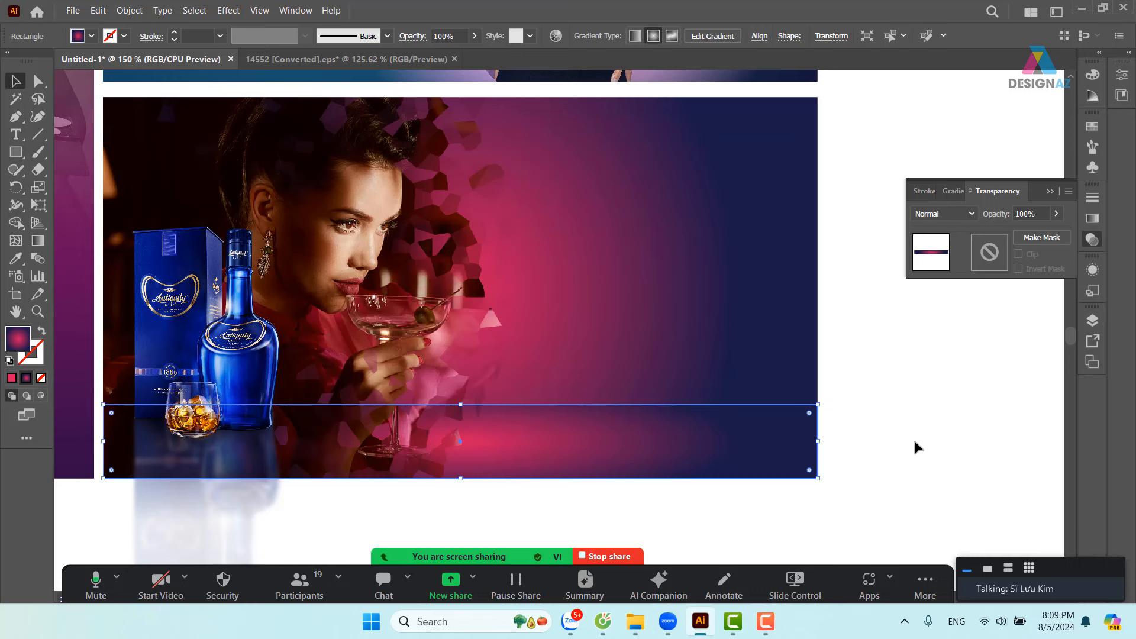
pyautogui.press('p')
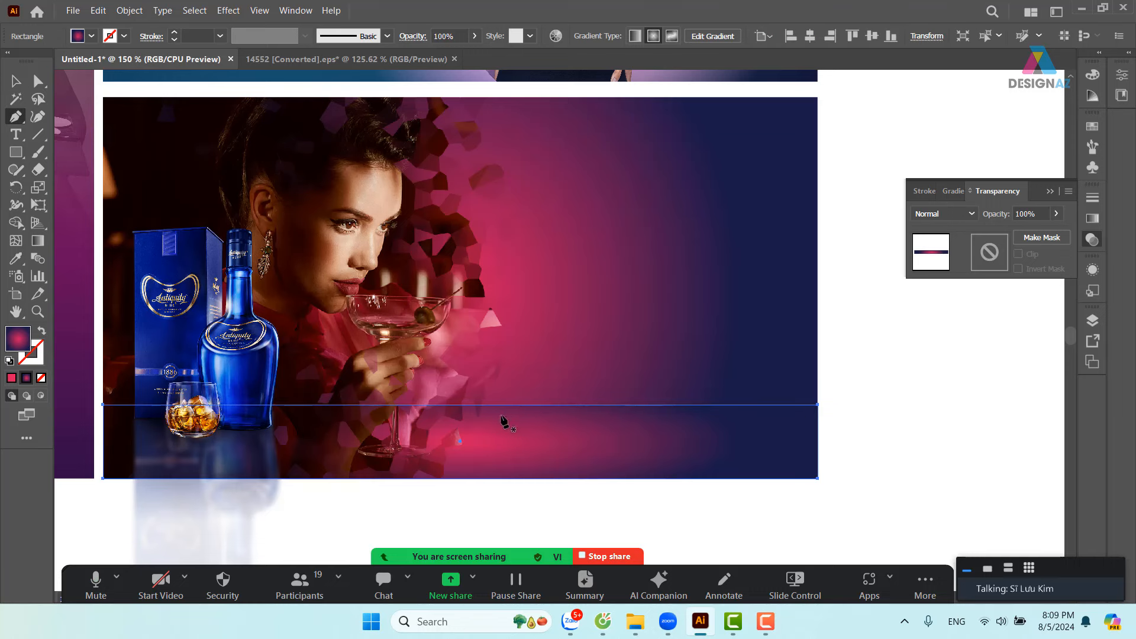
pyautogui.click(443, 405)
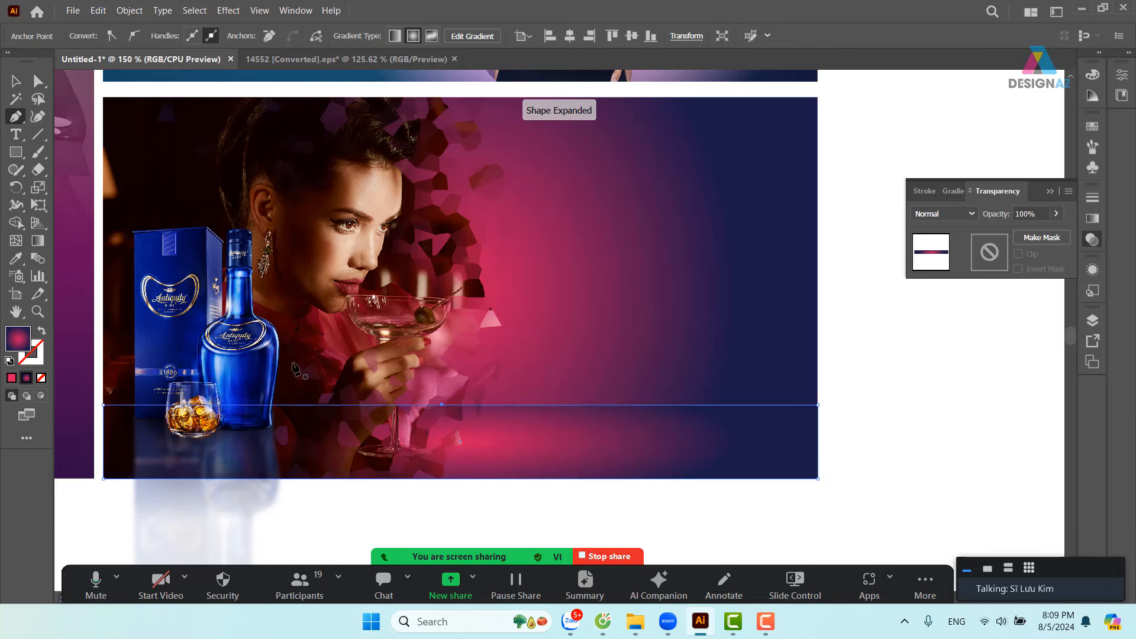
pyautogui.moveTo(17, 118); pyautogui.dragTo(56, 170)
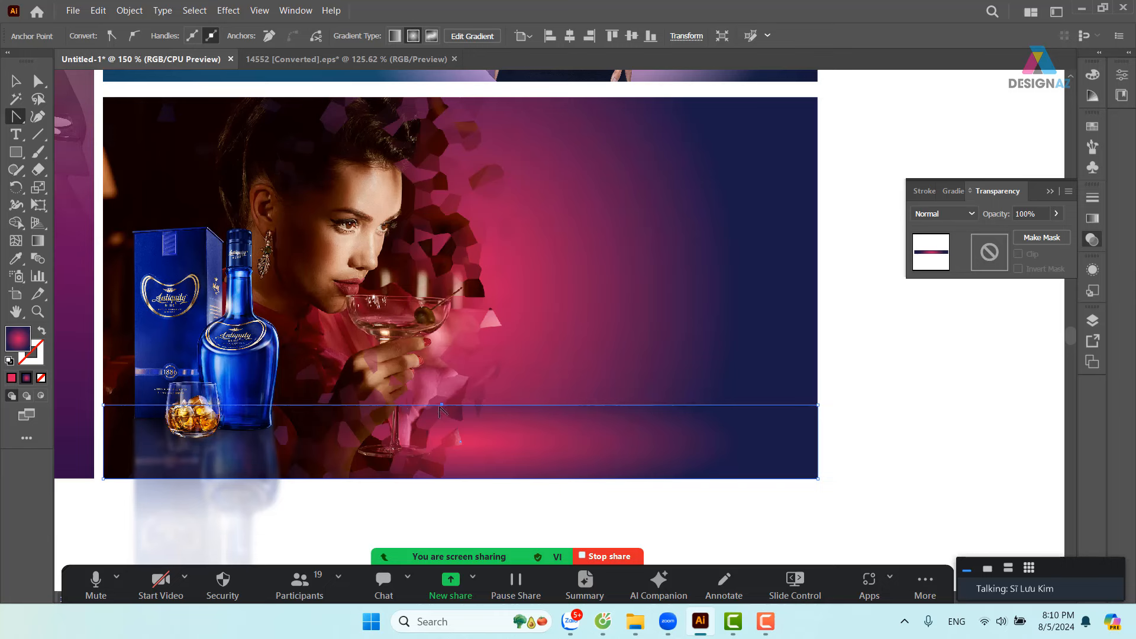
pyautogui.moveTo(439, 407); pyautogui.dragTo(674, 475)
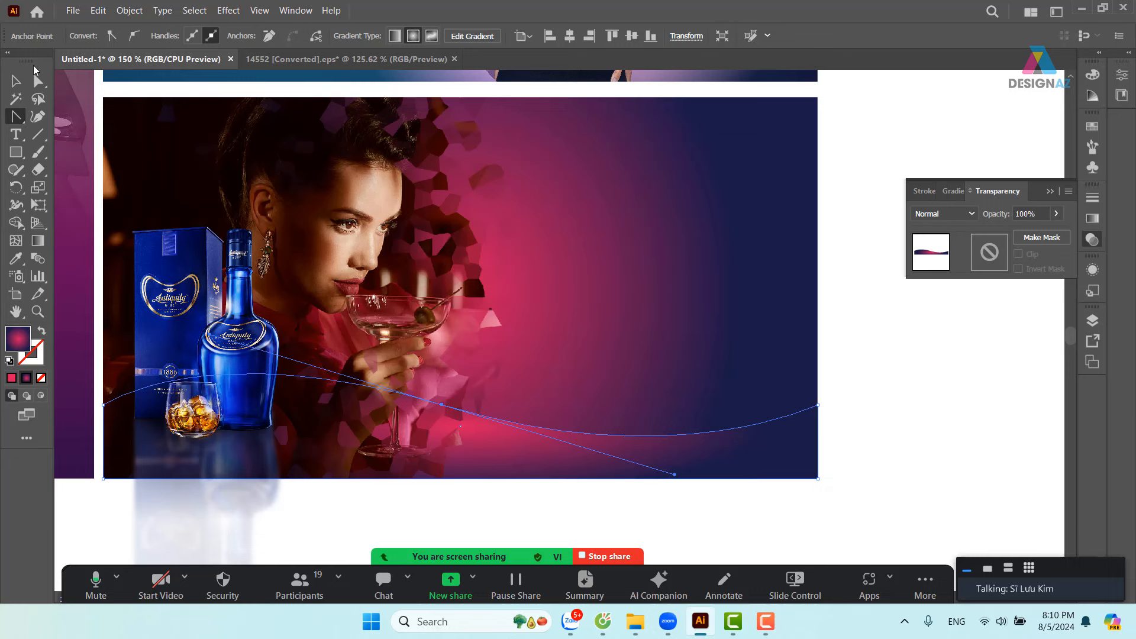
pyautogui.click(16, 81)
pyautogui.click(937, 450)
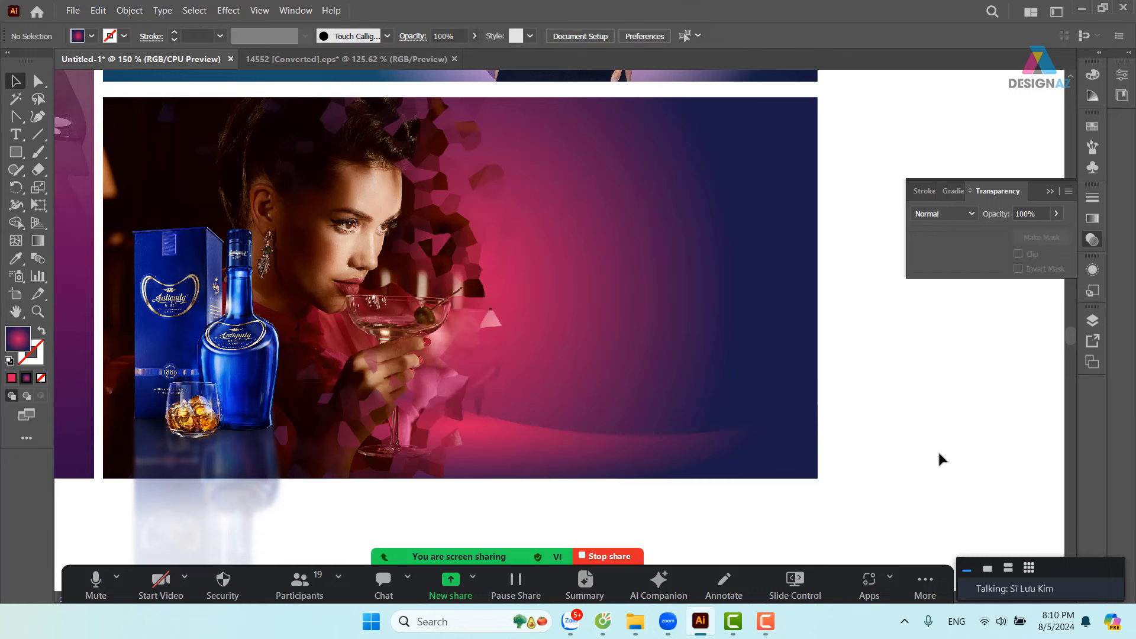
# - Reflect the wave strip horizontally so that its crest rises over the navy area
pyautogui.click(763, 457)
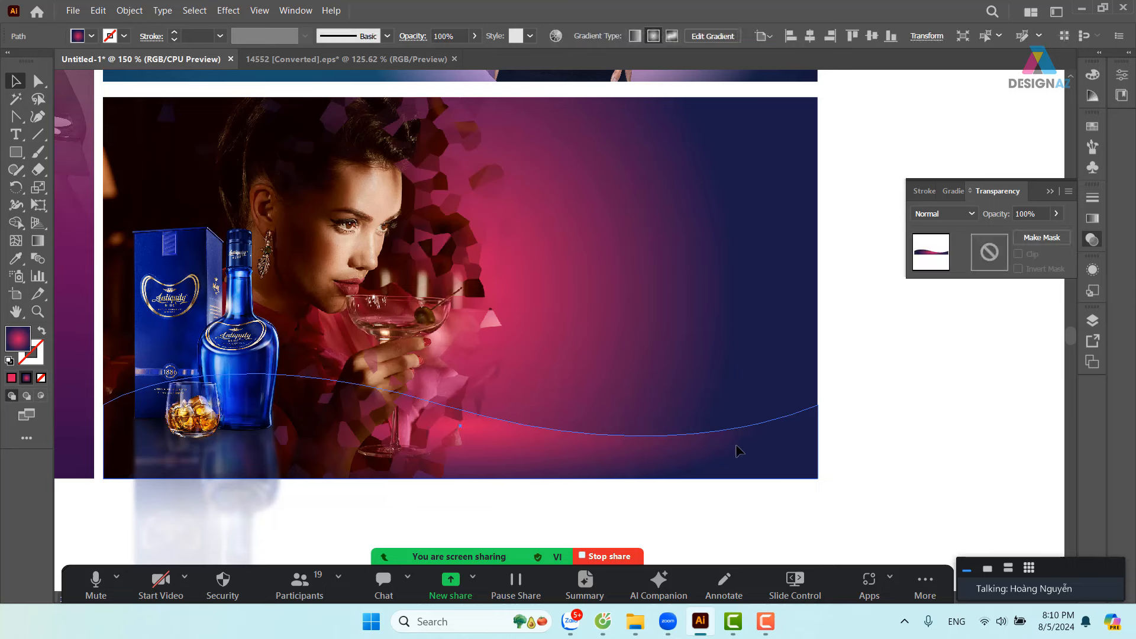
pyautogui.press('o')
pyautogui.moveTo(748, 450)
pyautogui.mouseDown()
pyautogui.moveTo(465, 460)
pyautogui.moveTo(312, 448)
pyautogui.mouseUp()
pyautogui.click(15, 80)
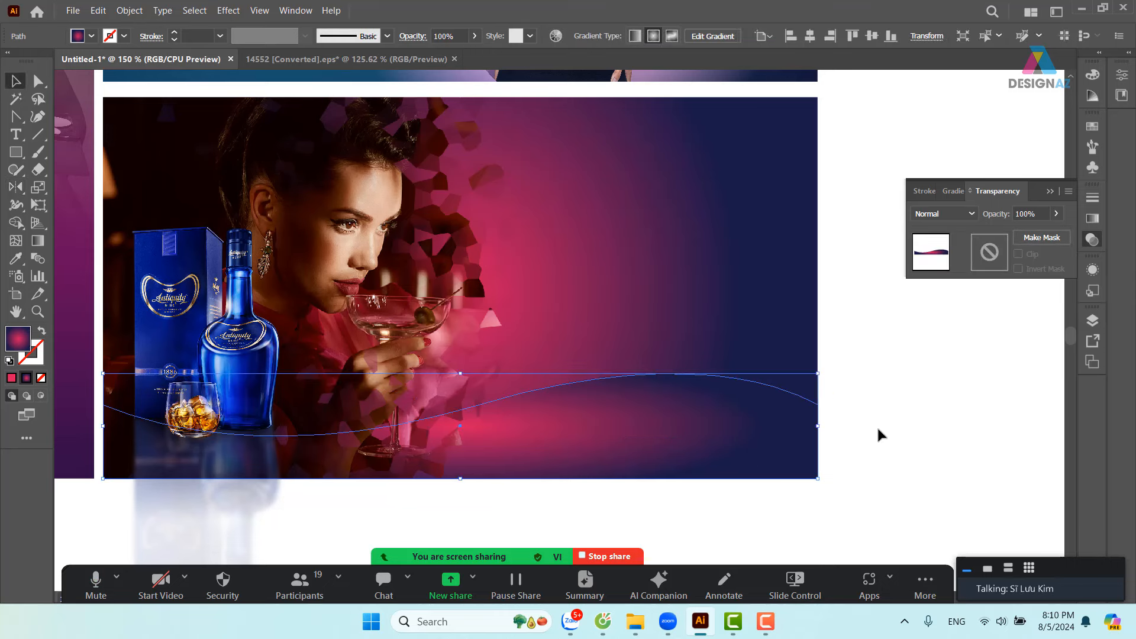
pyautogui.click(901, 423)
# - Set the wave strip's blending mode to Screen
pyautogui.click(710, 399)
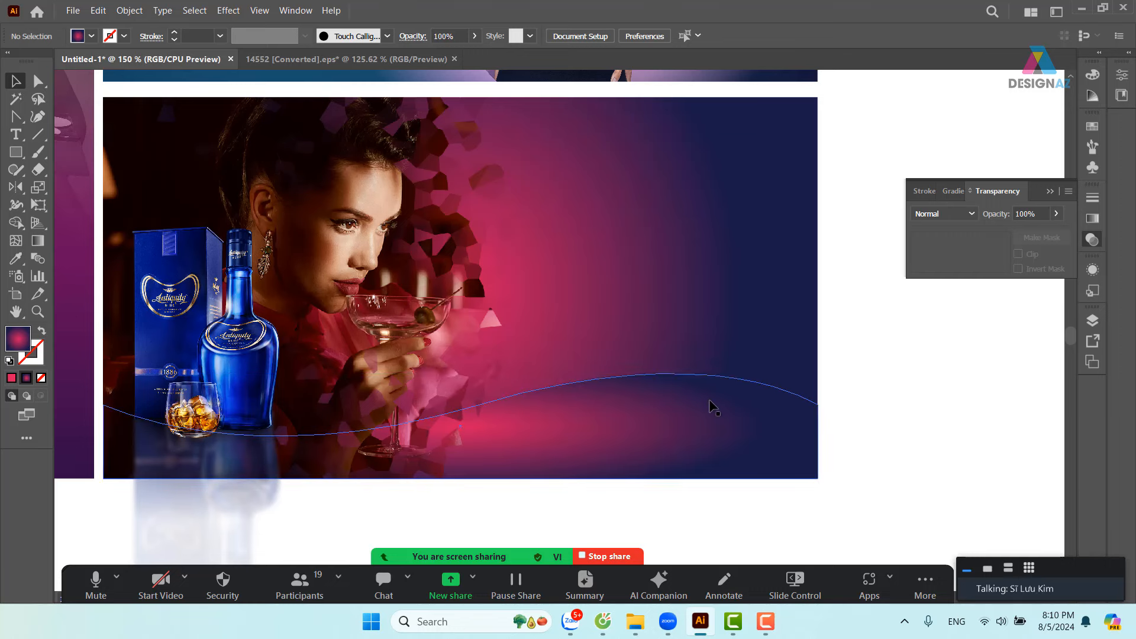
pyautogui.click(951, 219)
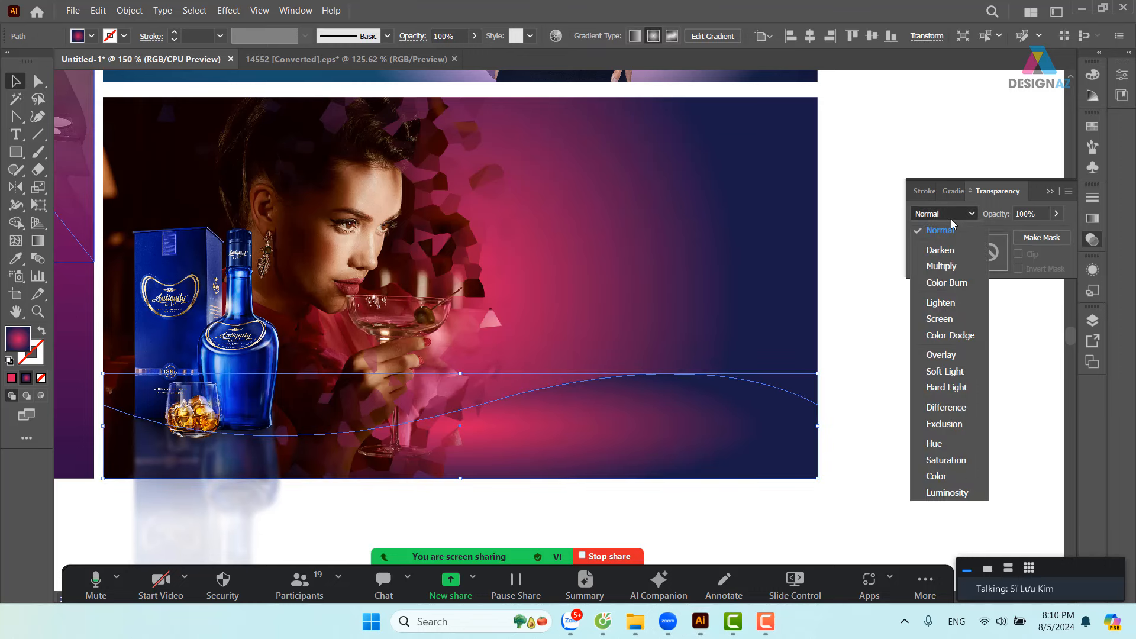
pyautogui.click(955, 322)
pyautogui.click(984, 407)
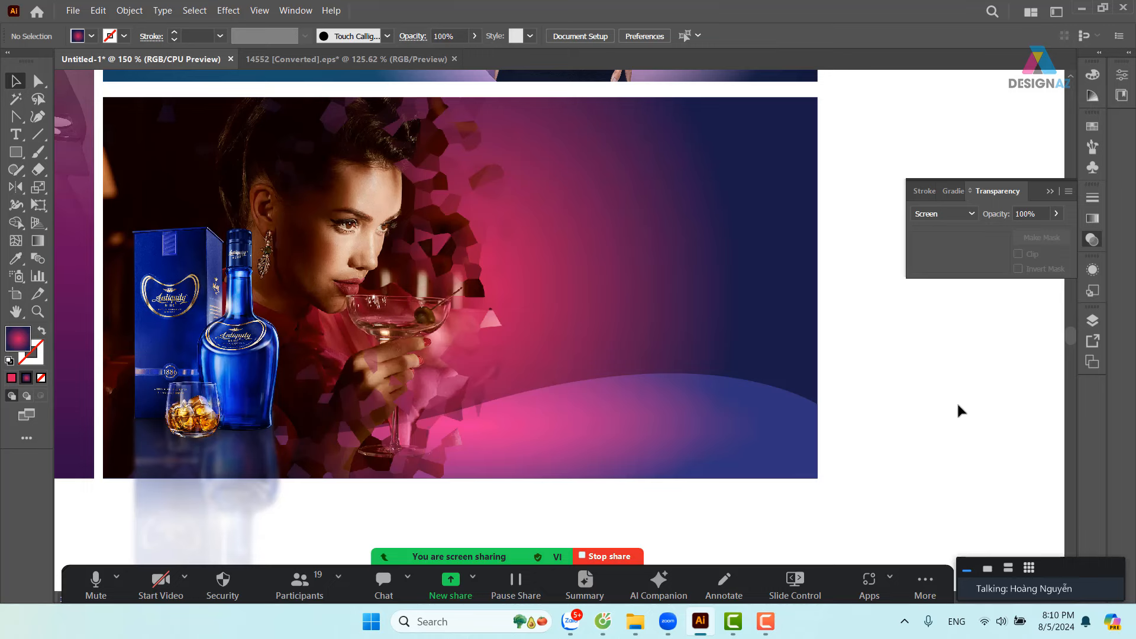
# - Give the wave strip an empty opacity mask and turn off its Clip option
pyautogui.click(722, 414)
pyautogui.moveTo(670, 410); pyautogui.dragTo(723, 392)
pyautogui.click(908, 415)
pyautogui.click(779, 414)
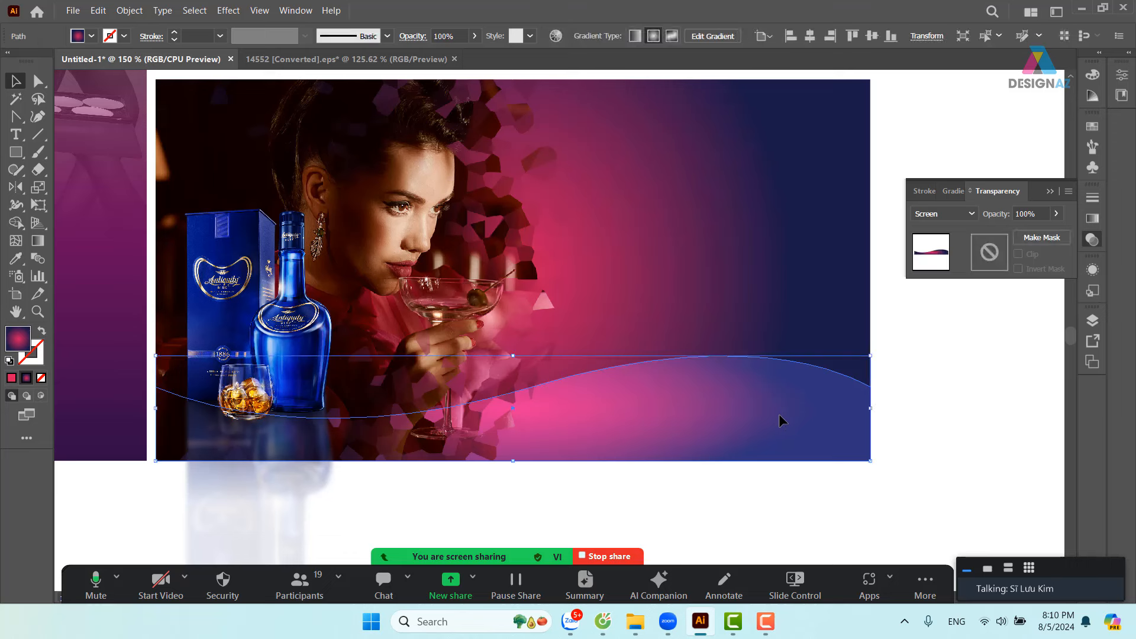
pyautogui.click(1001, 257)
pyautogui.click(1019, 254)
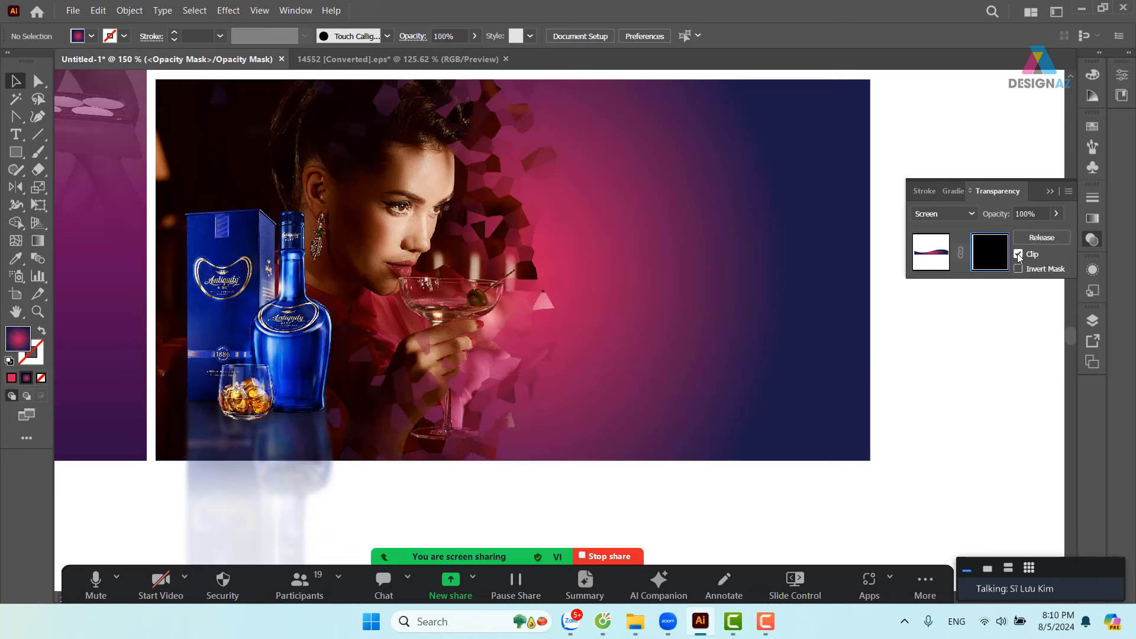
# - Draw a rectangle over the banner's lower half in the opacity mask and fill it with the white-to-black linear gradient swatch
pyautogui.click(16, 151)
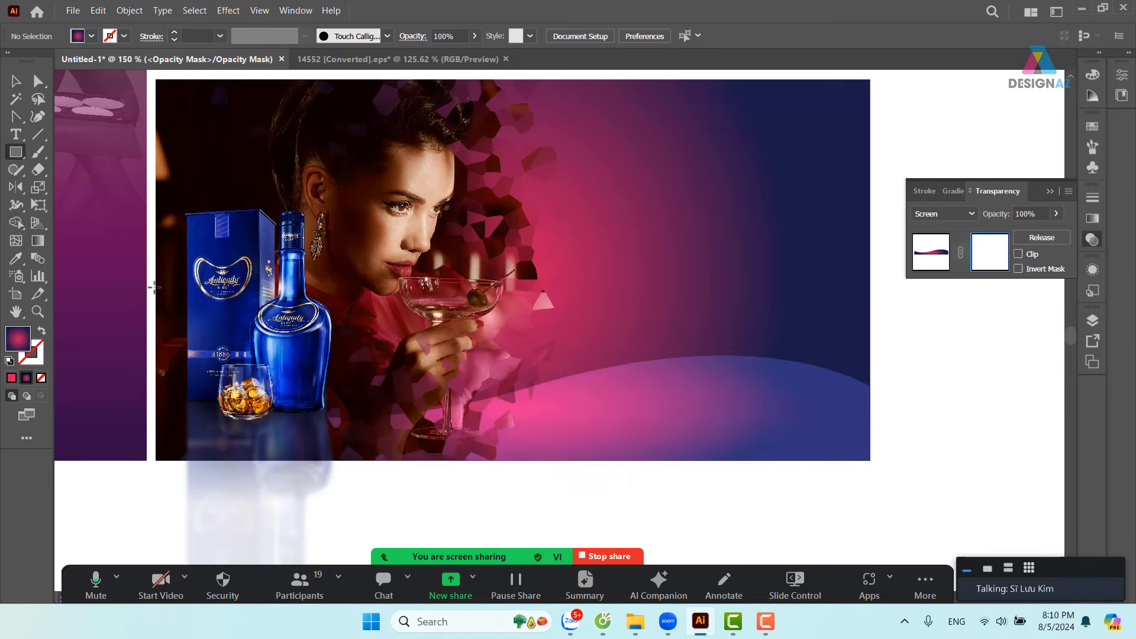
pyautogui.moveTo(151, 284); pyautogui.dragTo(879, 469)
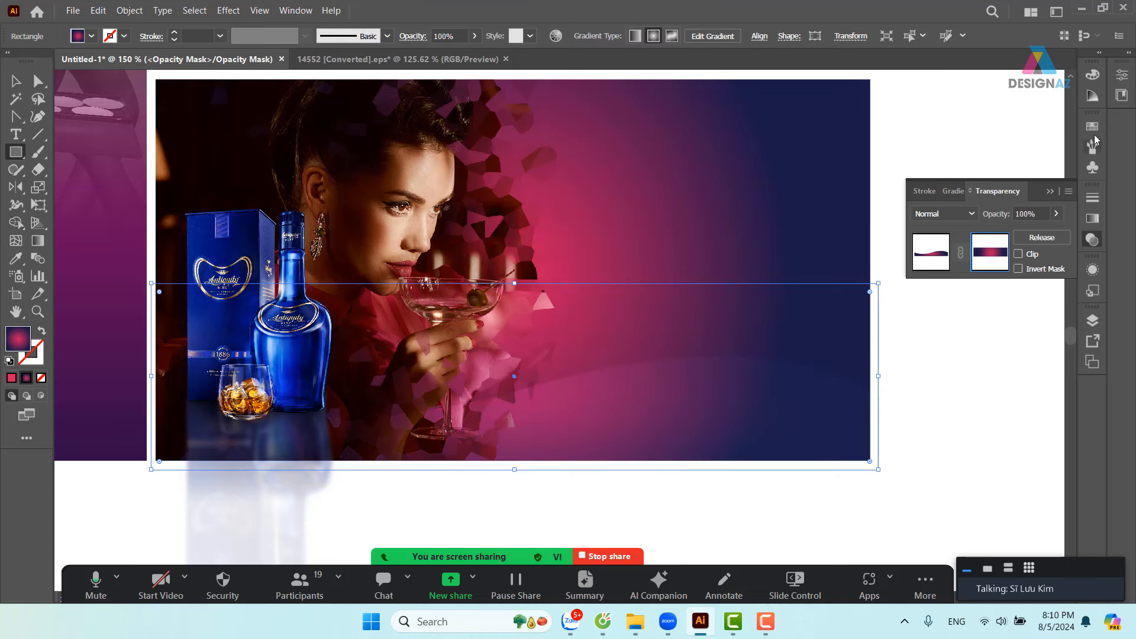
pyautogui.click(1096, 129)
pyautogui.click(1094, 220)
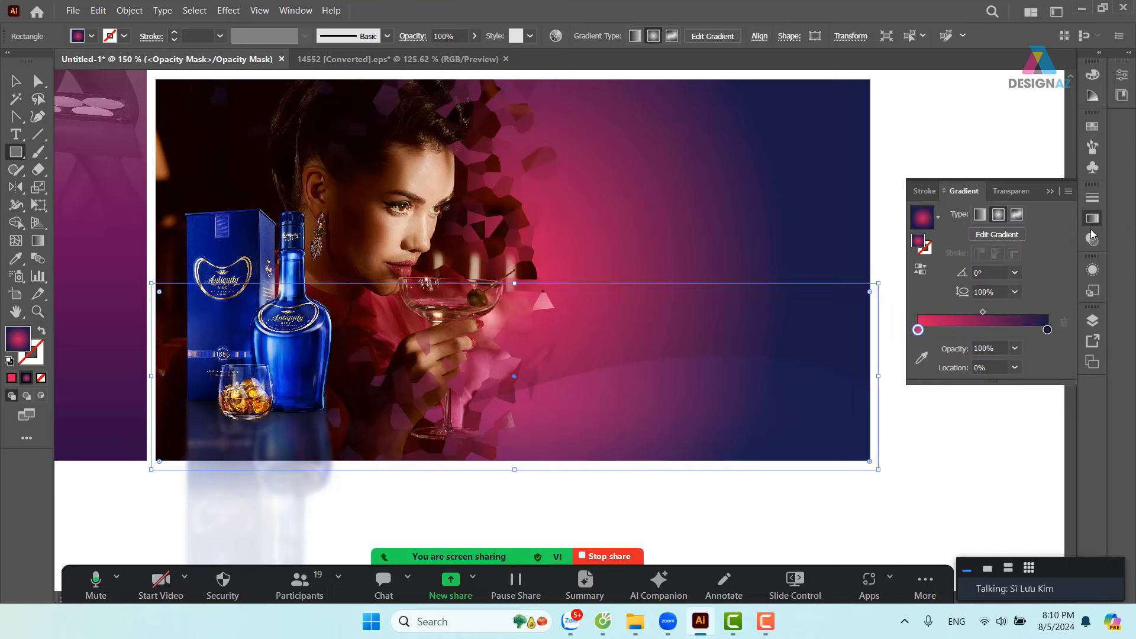
pyautogui.click(1095, 238)
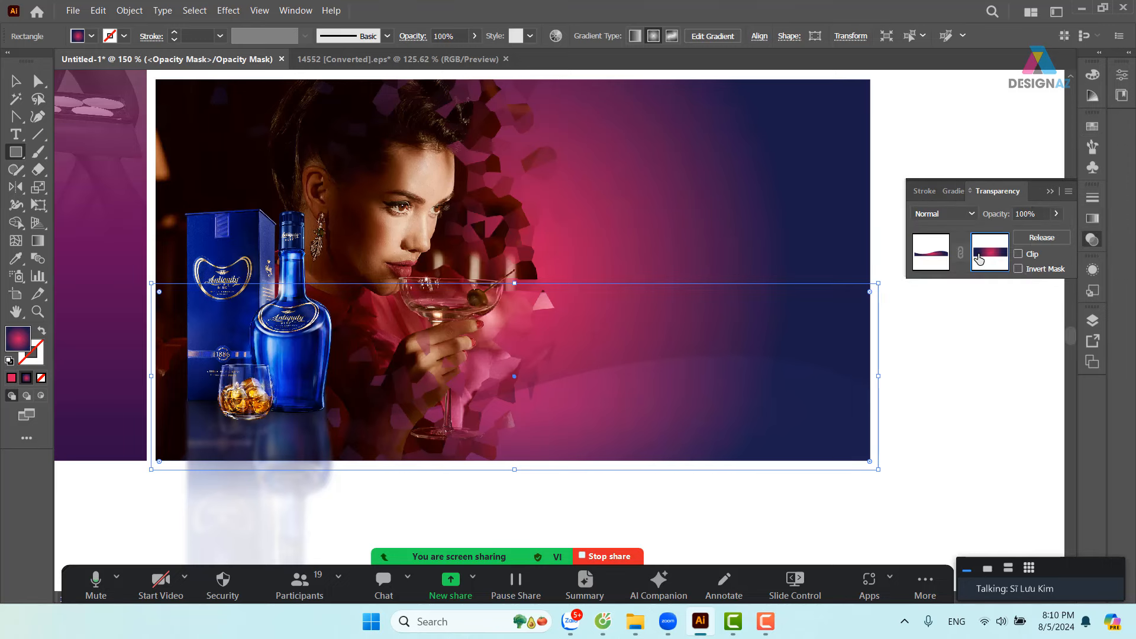
pyautogui.click(1093, 219)
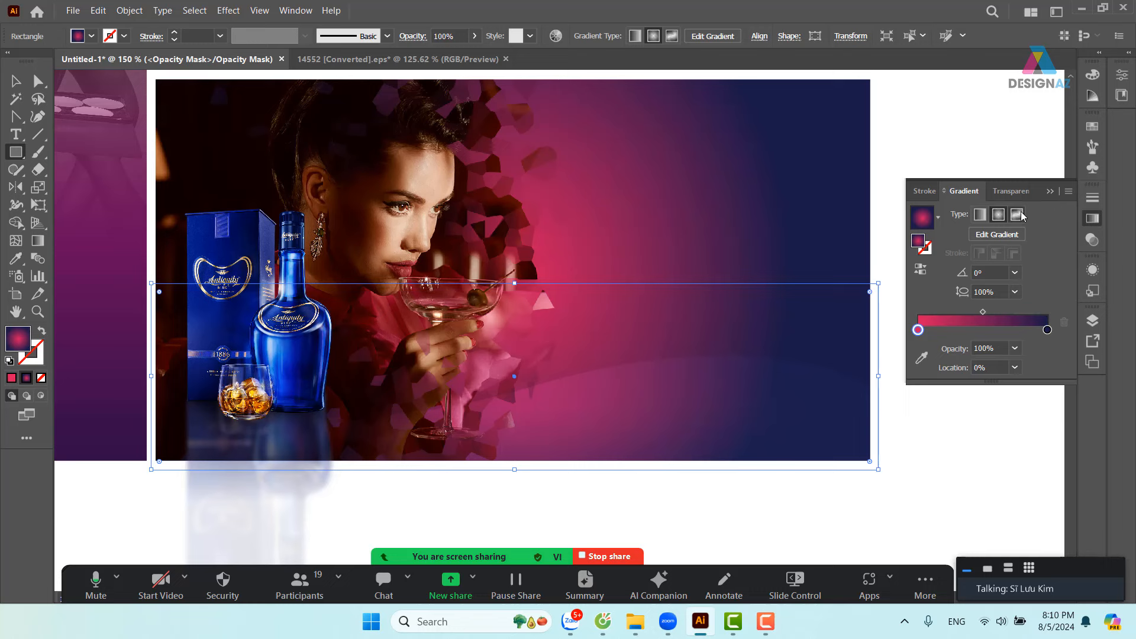
pyautogui.click(1093, 127)
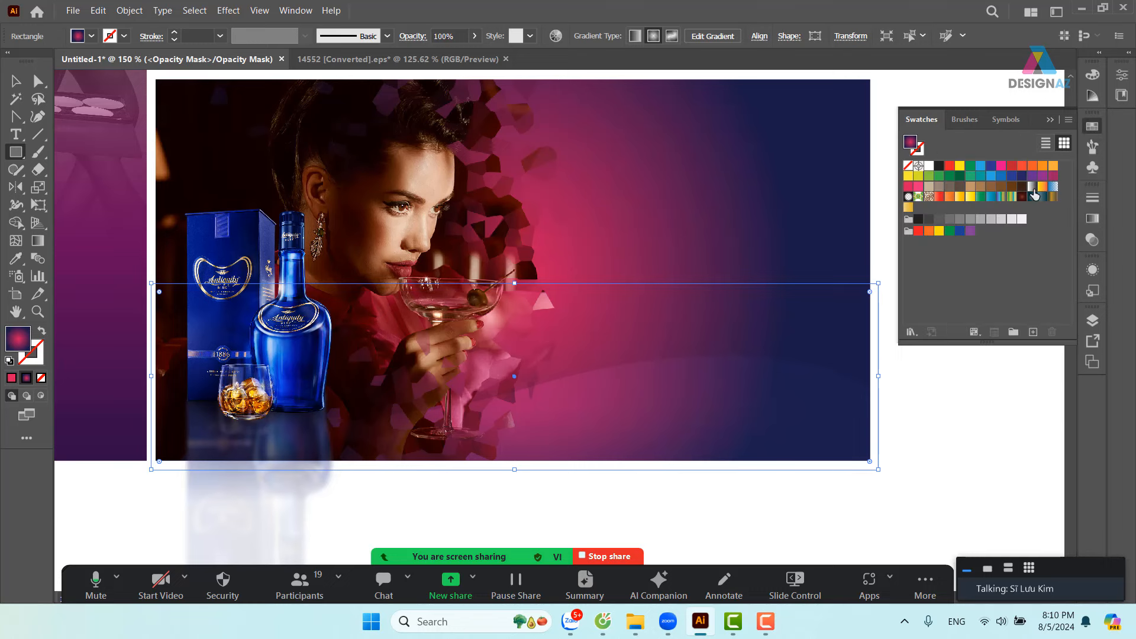
pyautogui.click(1033, 188)
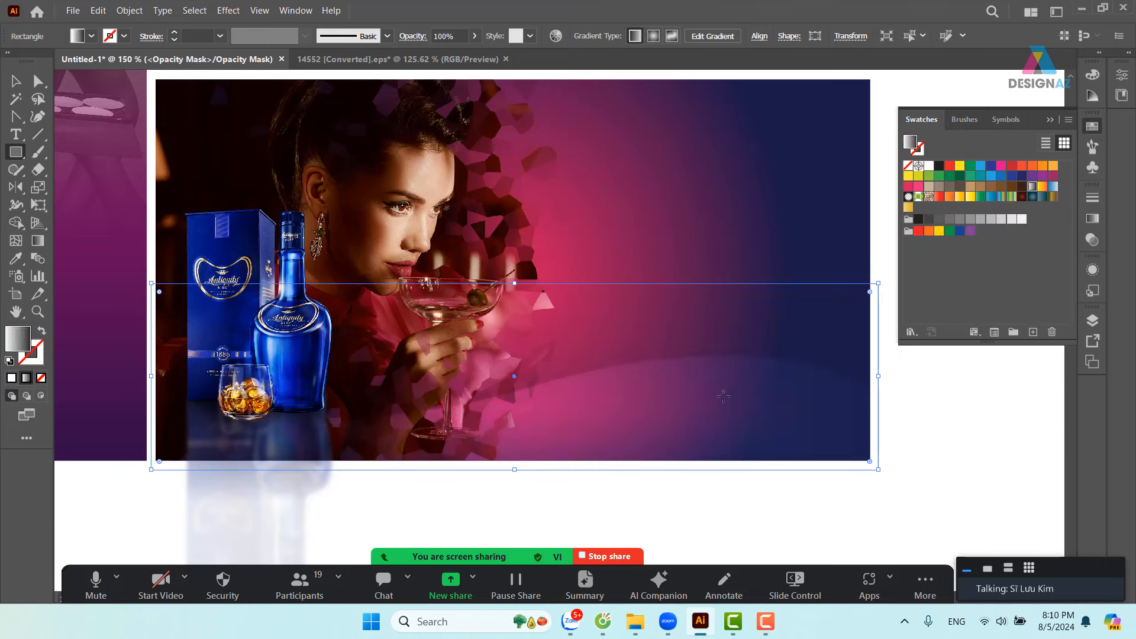
# - Redirect the mask gradient vertically, from white above the wave's crest to black near the banner's lower edge, to fade the wave
pyautogui.press('g')
pyautogui.moveTo(720, 345); pyautogui.dragTo(721, 419)
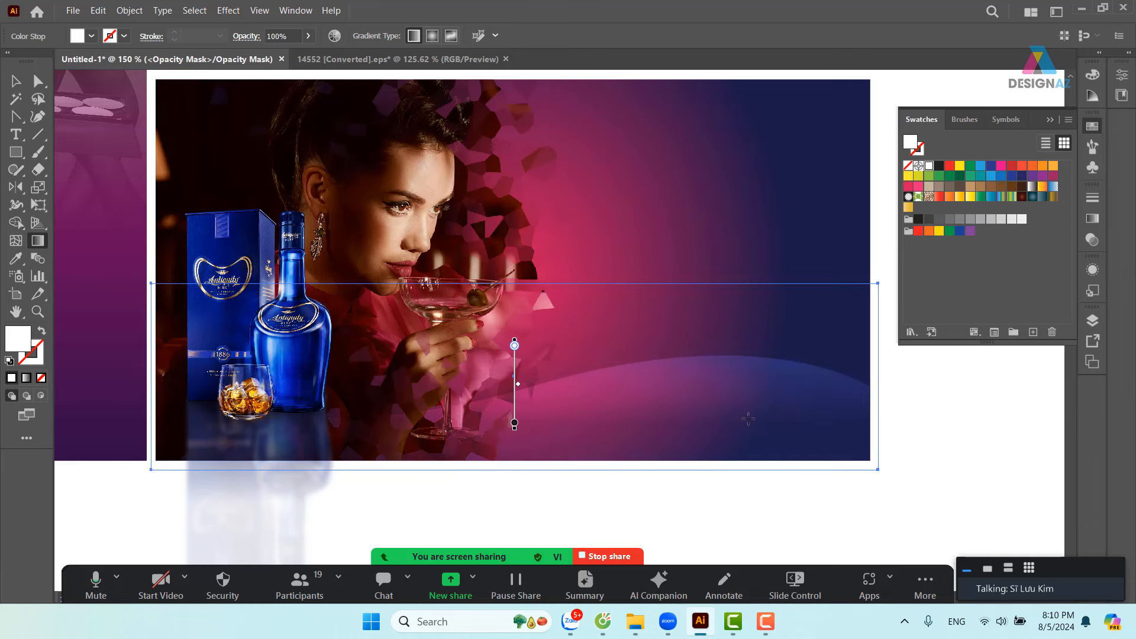
pyautogui.moveTo(741, 286); pyautogui.dragTo(741, 404)
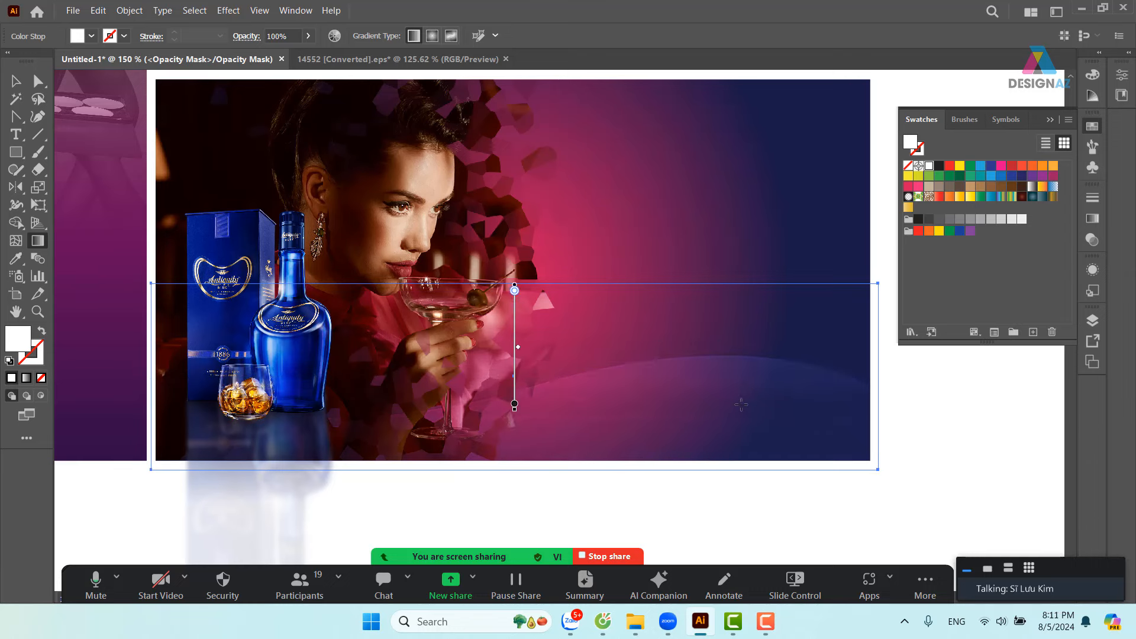
pyautogui.moveTo(733, 328); pyautogui.dragTo(732, 392)
pyautogui.moveTo(733, 330); pyautogui.dragTo(733, 381)
pyautogui.moveTo(697, 314); pyautogui.dragTo(704, 440)
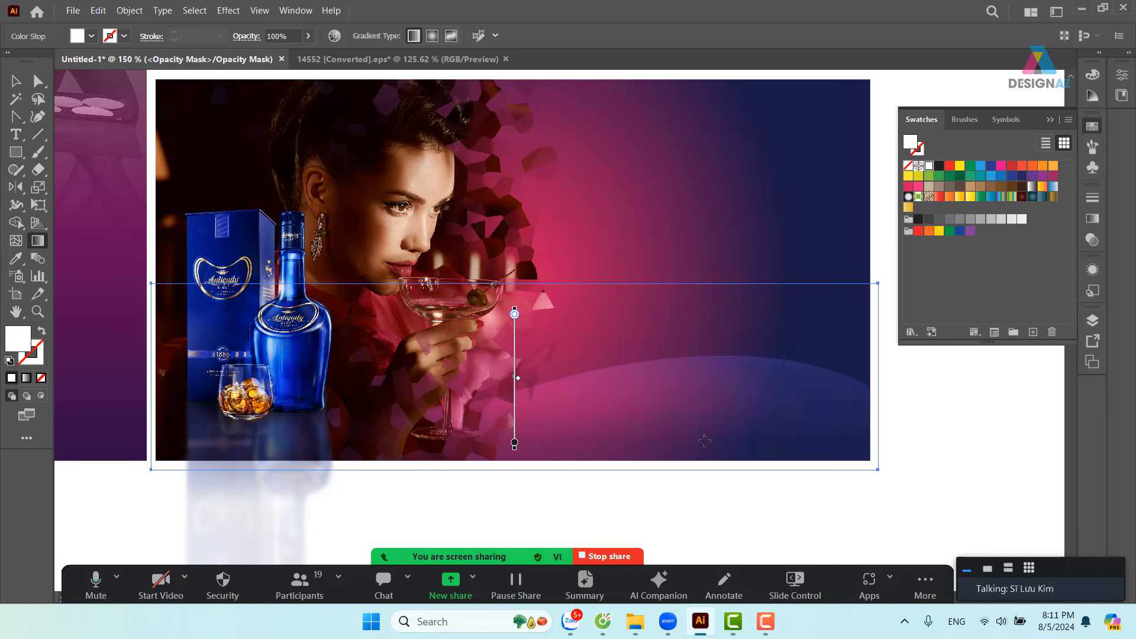
# - Leave the opacity mask, return to editing the wave artwork, and deselect everything
pyautogui.click(1093, 240)
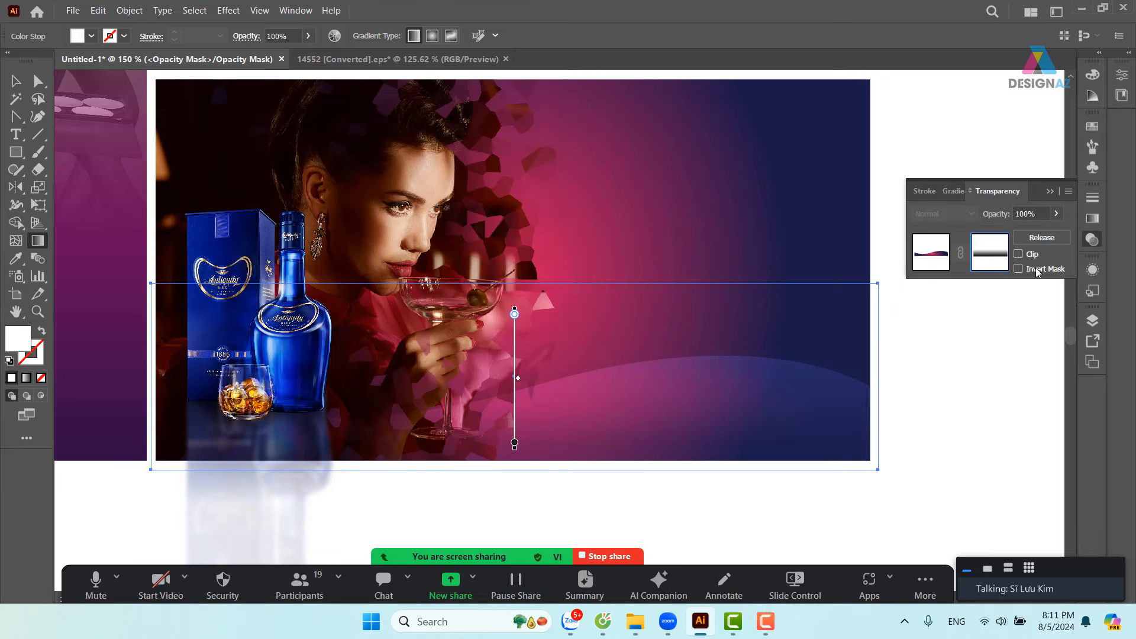
pyautogui.click(1093, 219)
pyautogui.click(1093, 241)
pyautogui.click(943, 260)
pyautogui.click(16, 80)
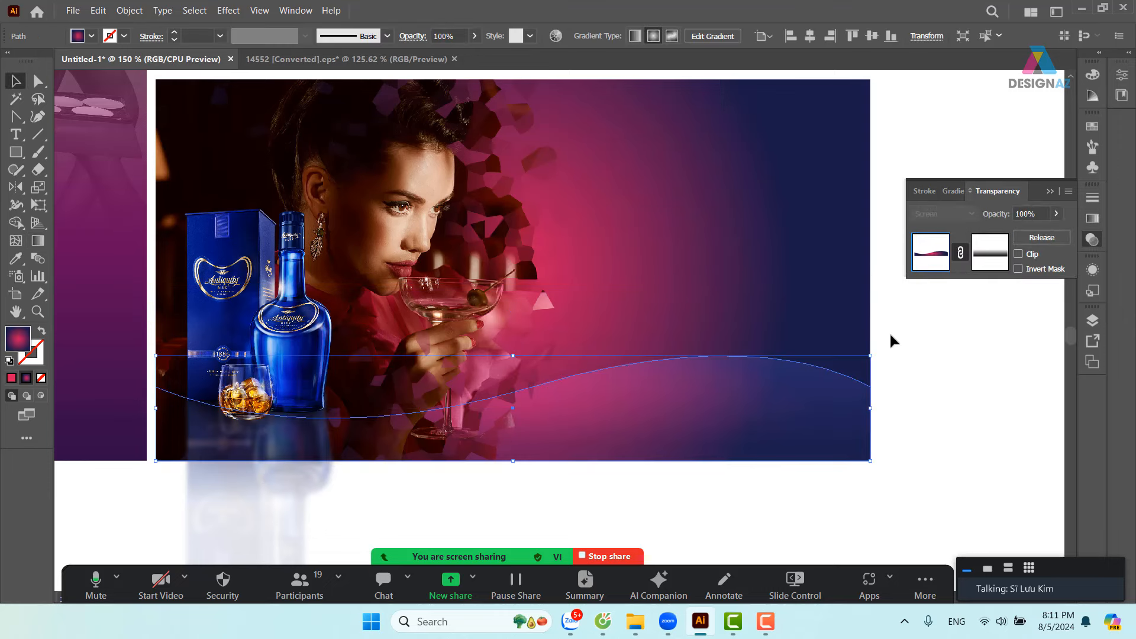
pyautogui.click(906, 384)
pyautogui.hotkey('ctrl', 'z')
pyautogui.click(921, 421)
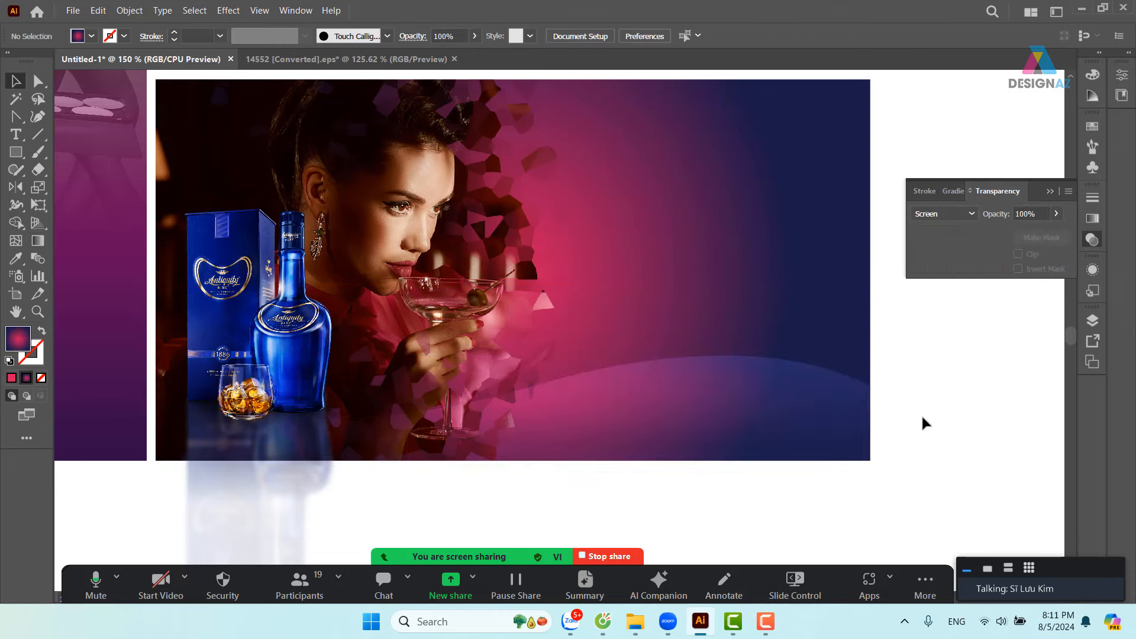
# - Duplicate the masked wave strip in place and stretch the copy upward to form a second, taller wave
pyautogui.click(772, 410)
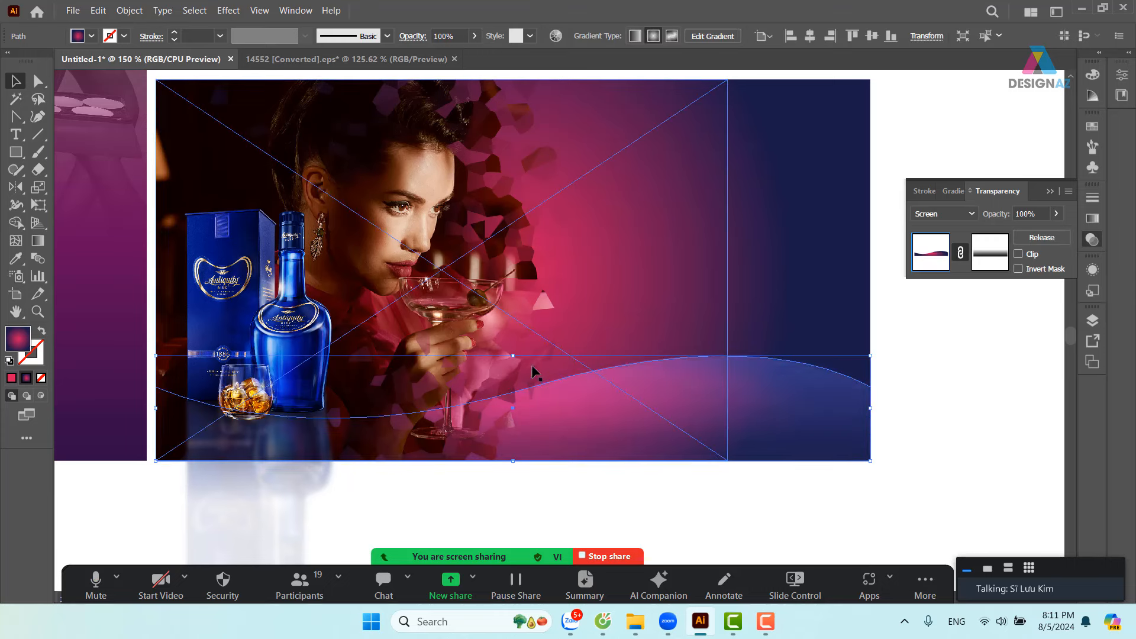
pyautogui.moveTo(517, 355); pyautogui.dragTo(529, 329)
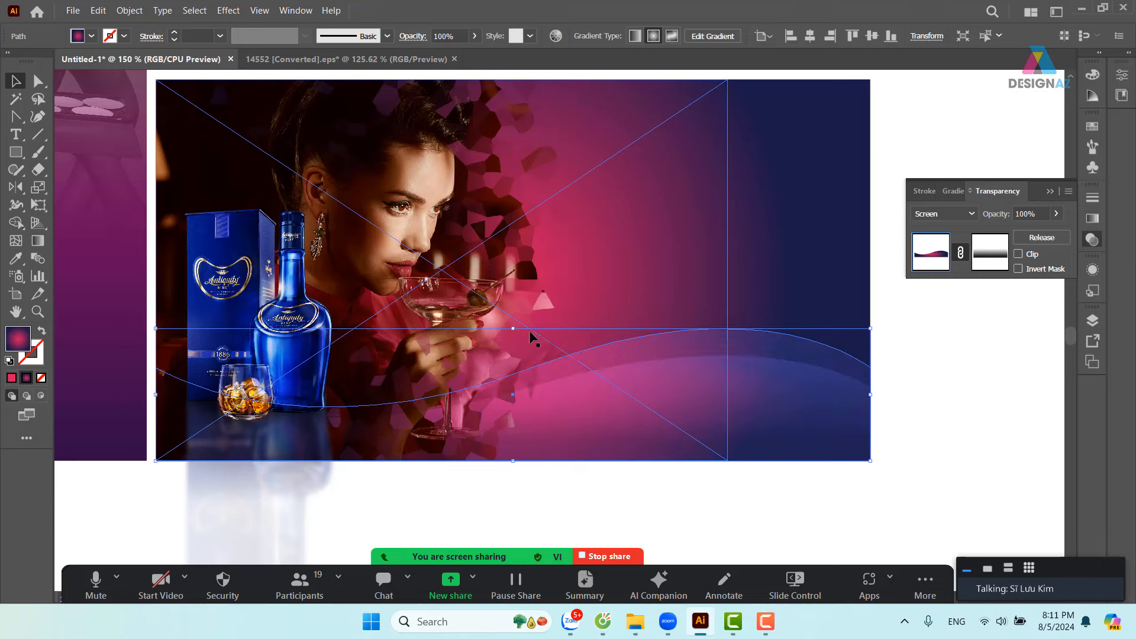
pyautogui.click(1010, 431)
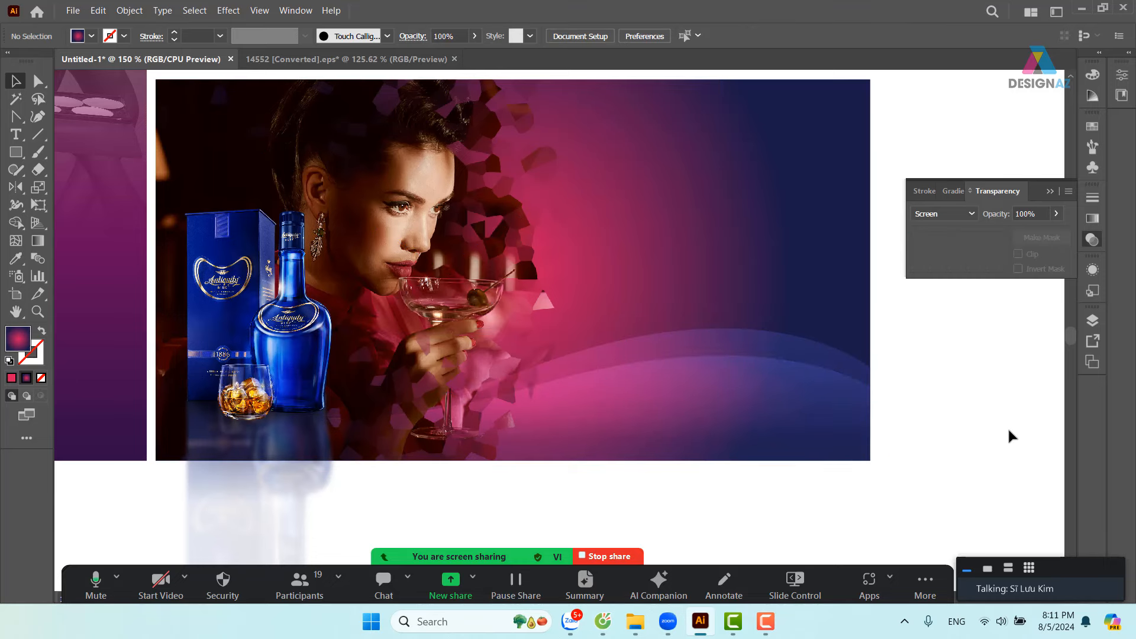
# - Undo the duplicated taller wave so only the original masked wave strip is kept, and deselect it
pyautogui.click(836, 350)
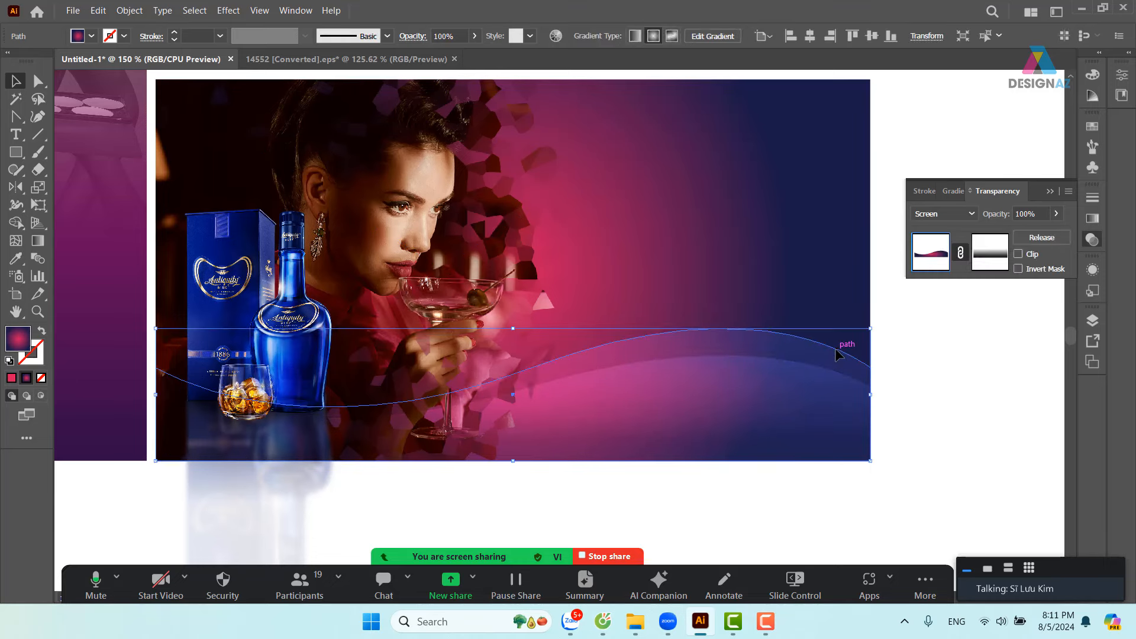
pyautogui.hotkey('ctrl', 'z')
pyautogui.hotkey('ctrl', 'z')
pyautogui.hotkey('ctrl', 'z')
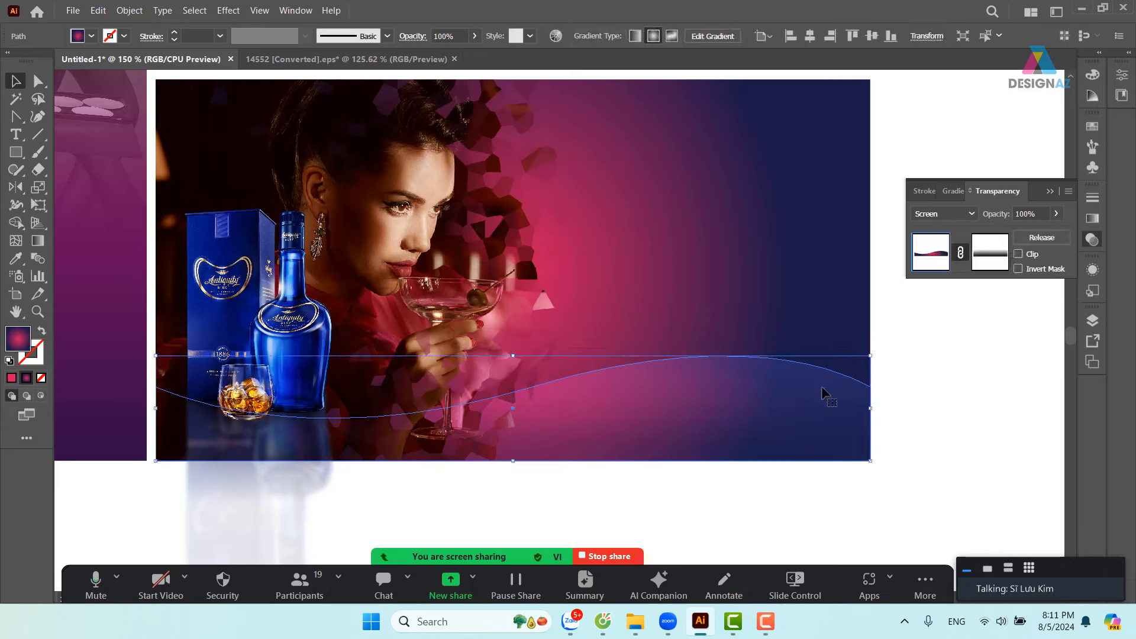
pyautogui.click(947, 409)
# - Try moving the whisky products with their reflection to the banner's right end, and undo the move
pyautogui.click(262, 421)
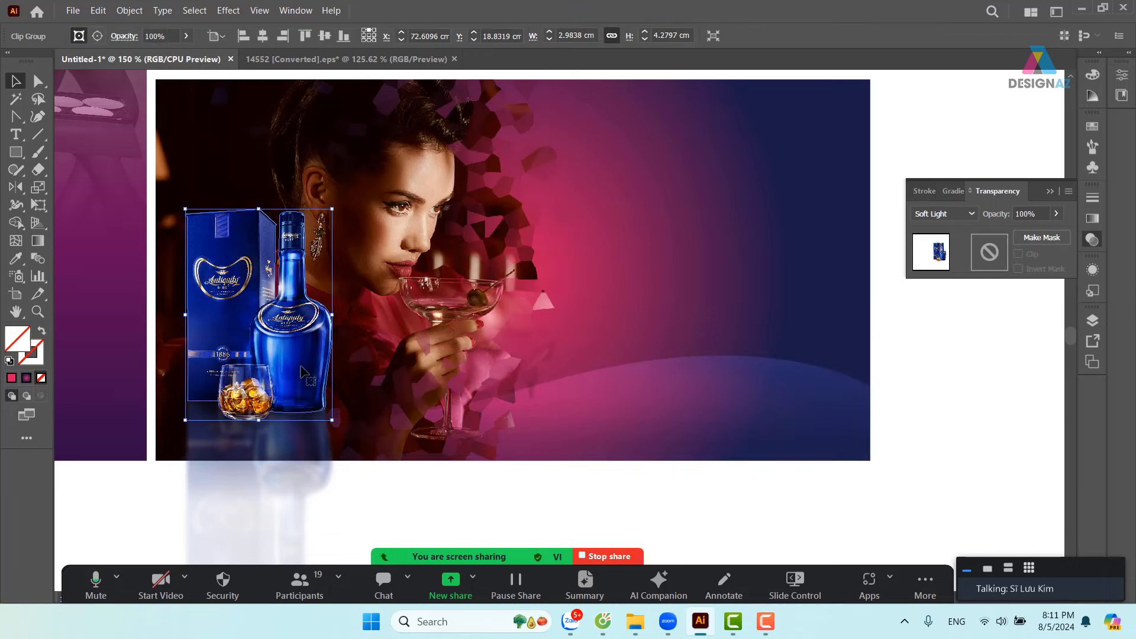
pyautogui.click(256, 428)
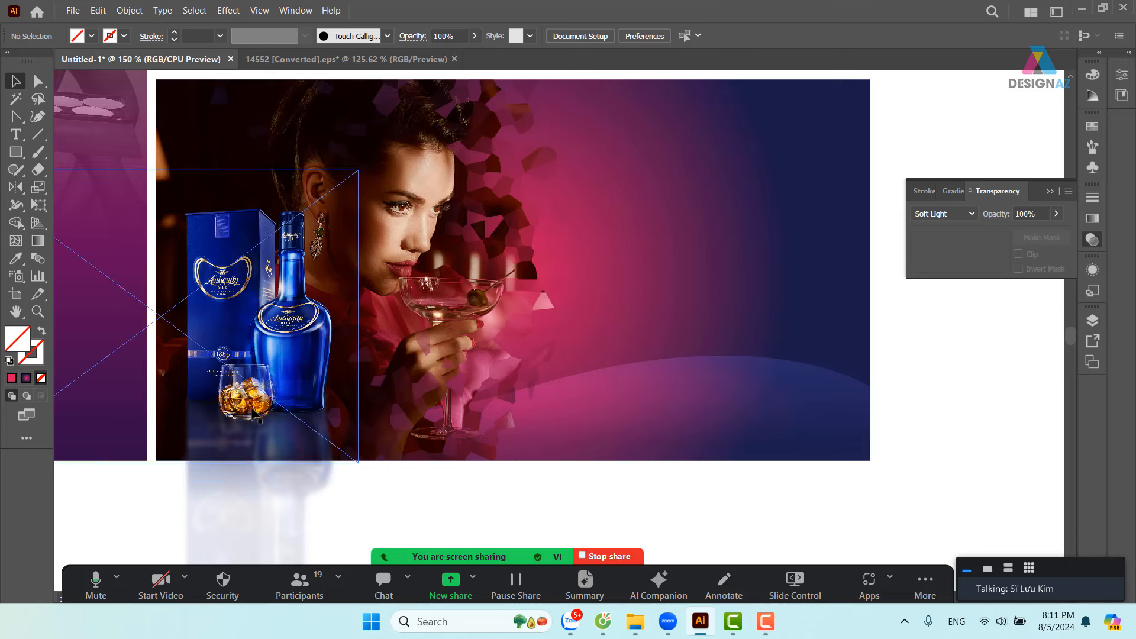
pyautogui.moveTo(424, 506); pyautogui.dragTo(534, 381)
pyautogui.moveTo(337, 491); pyautogui.dragTo(465, 193)
pyautogui.moveTo(523, 277); pyautogui.dragTo(550, 404)
pyautogui.moveTo(578, 224); pyautogui.dragTo(578, 224)
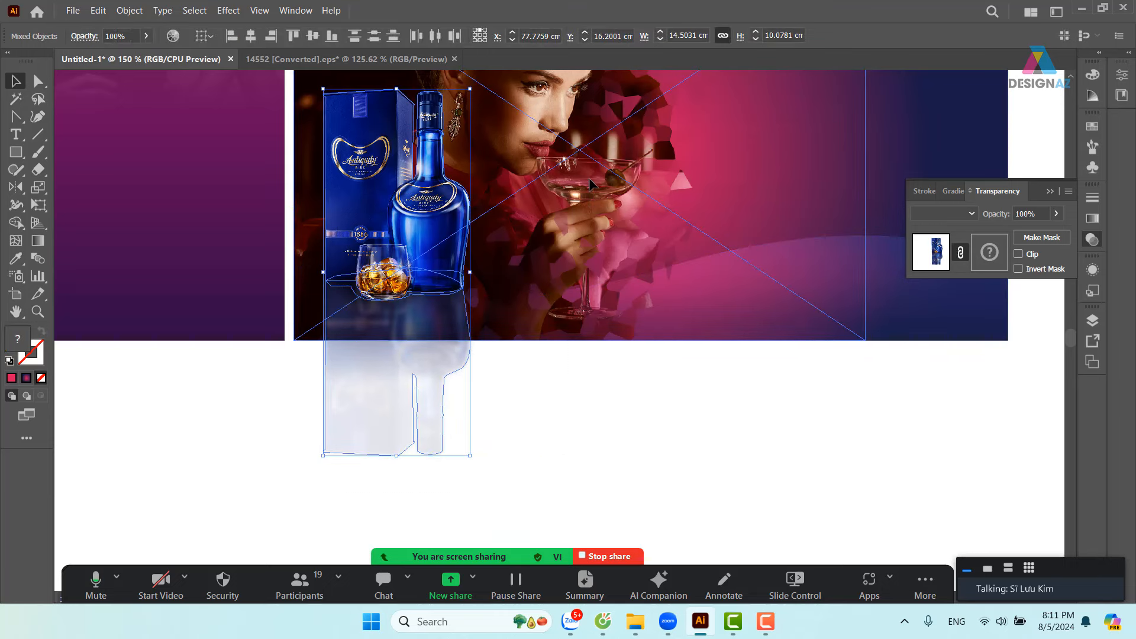
pyautogui.moveTo(589, 321); pyautogui.dragTo(414, 412)
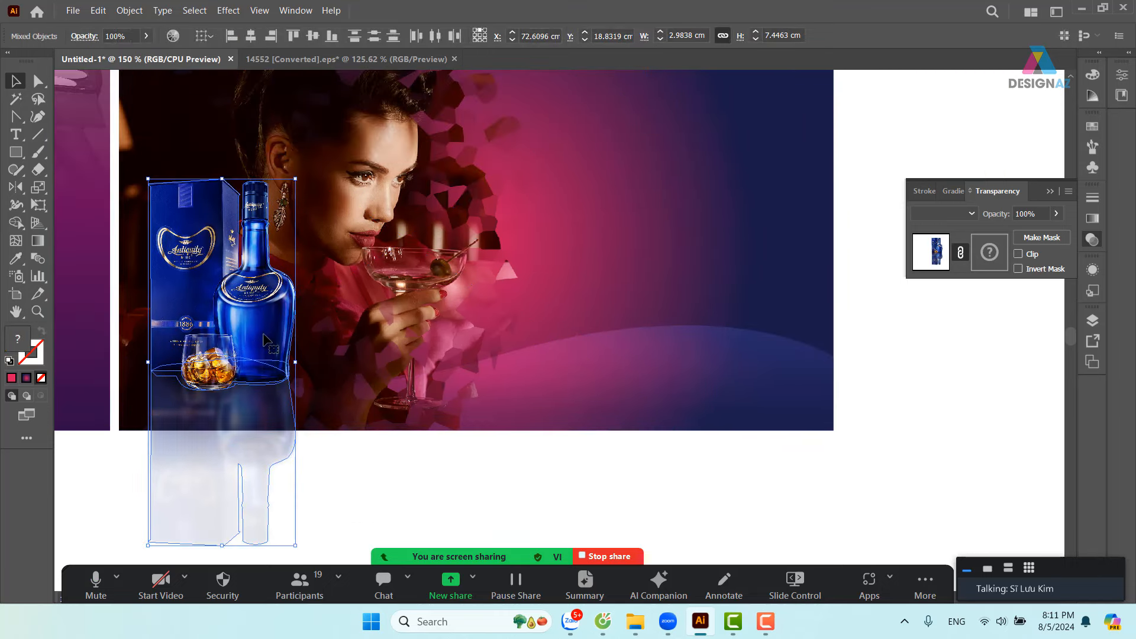
pyautogui.moveTo(263, 326); pyautogui.dragTo(773, 326)
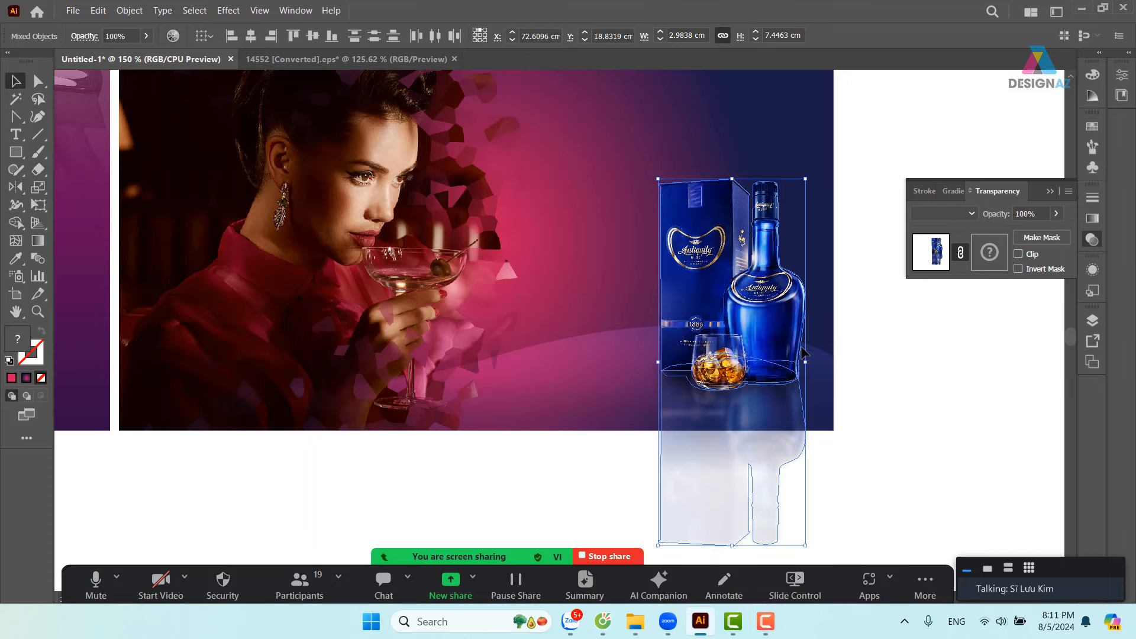
pyautogui.click(968, 390)
pyautogui.moveTo(990, 404); pyautogui.dragTo(1003, 423)
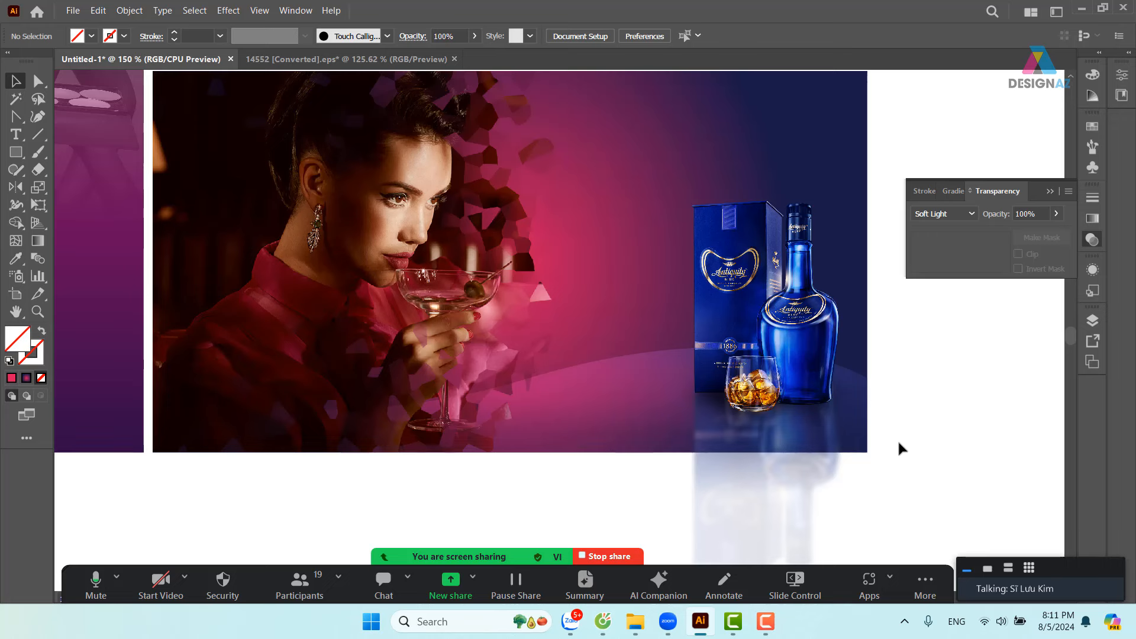
pyautogui.hotkey('ctrl', 'z')
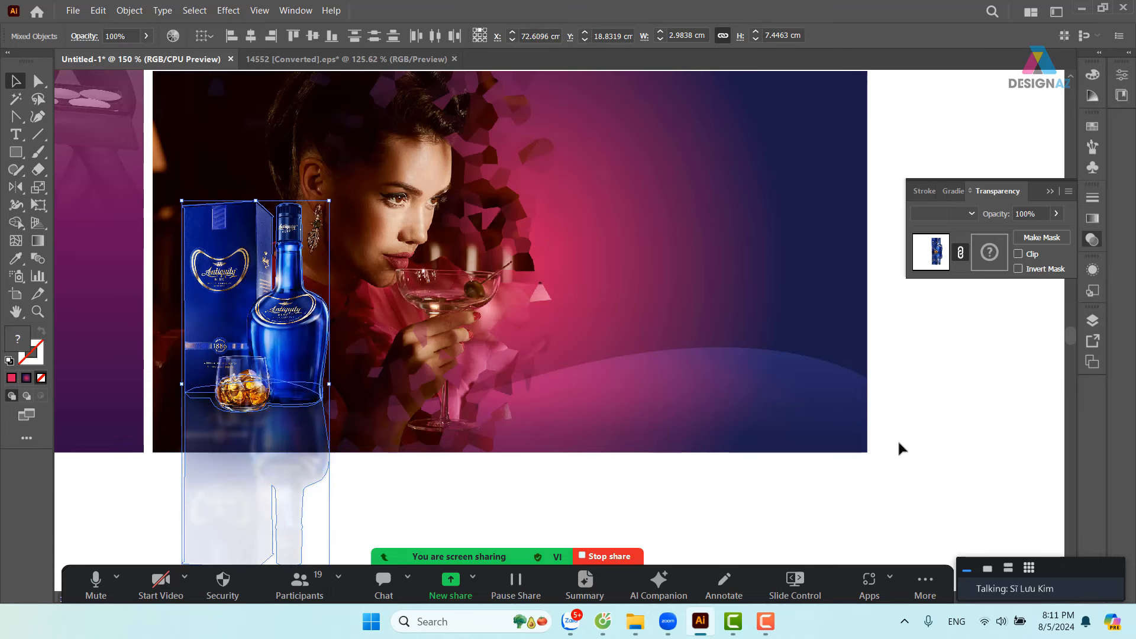
pyautogui.click(937, 388)
pyautogui.click(781, 407)
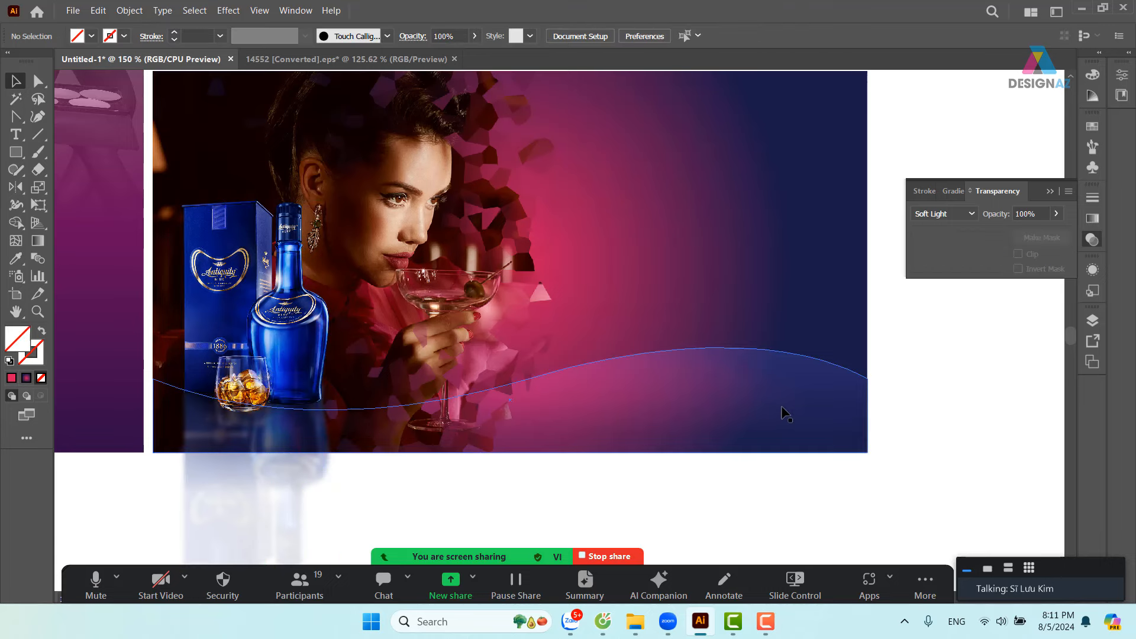
pyautogui.scroll(2, 967, 419)
pyautogui.hscroll(2, 967, 418)
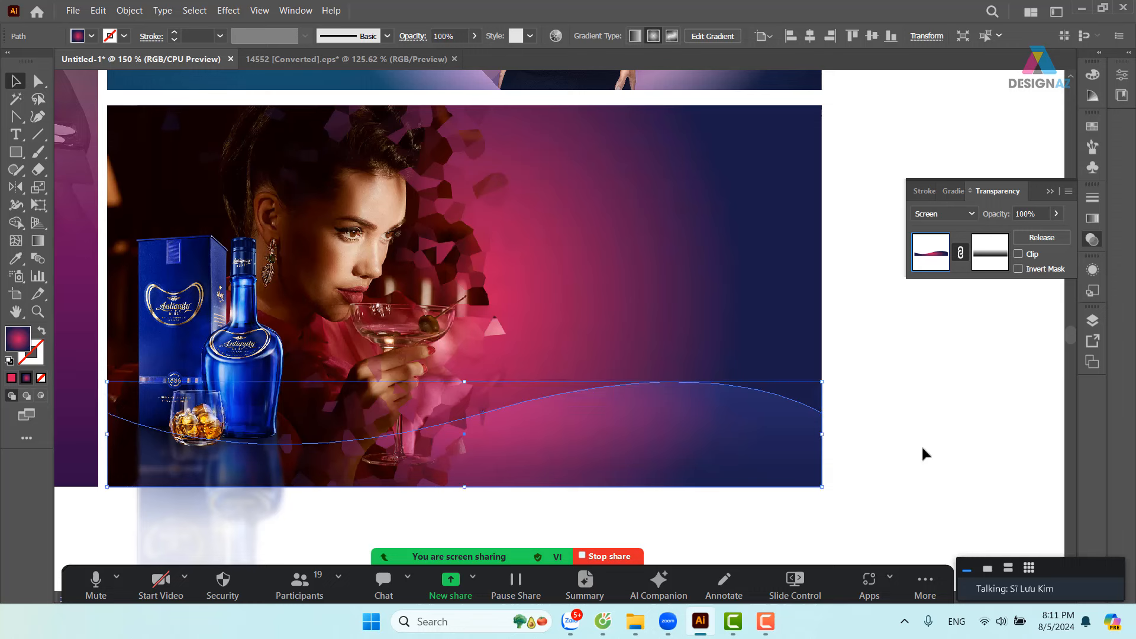
pyautogui.click(894, 408)
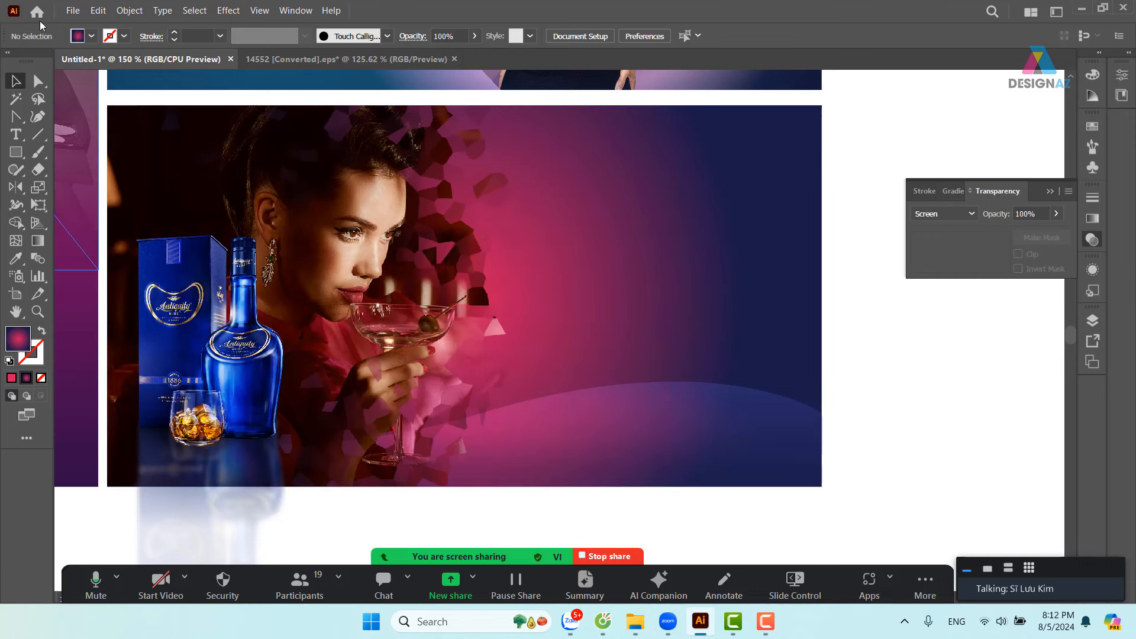
# - Open the recent file font thiết kế làmdep.ai and dismiss the missing-fonts notice without replacing fonts
pyautogui.click(73, 11)
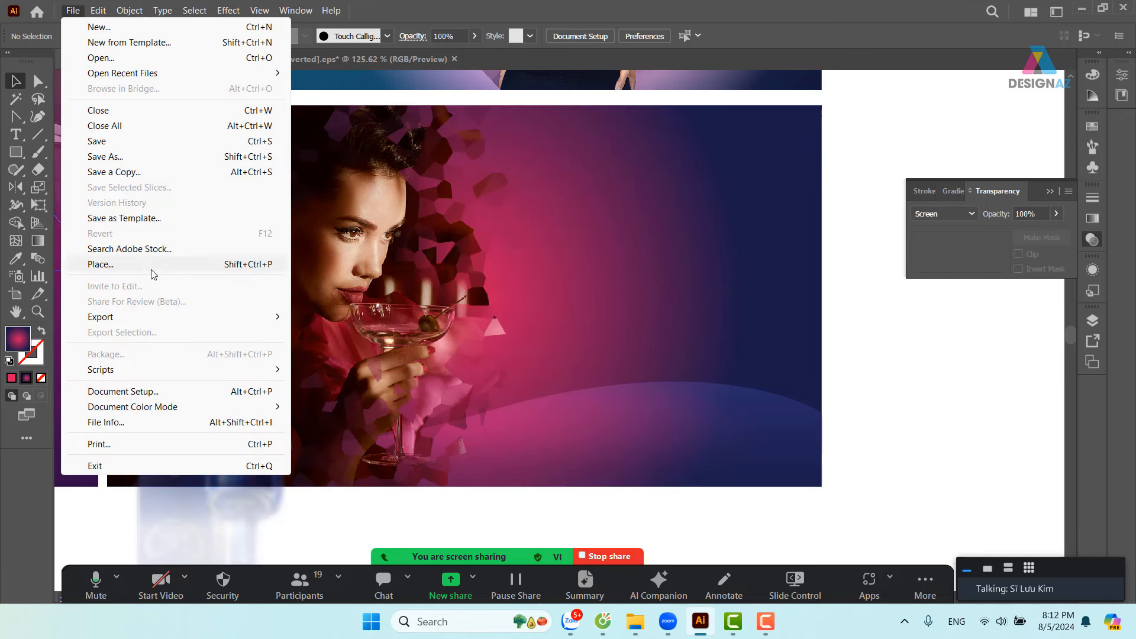
pyautogui.moveTo(229, 77)
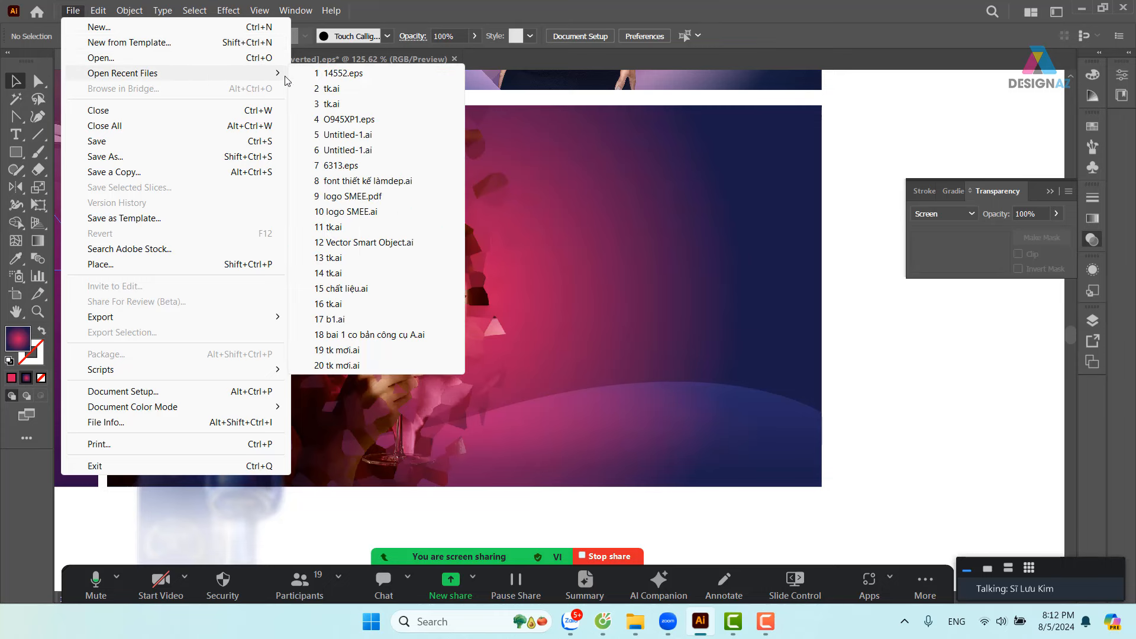
pyautogui.click(388, 180)
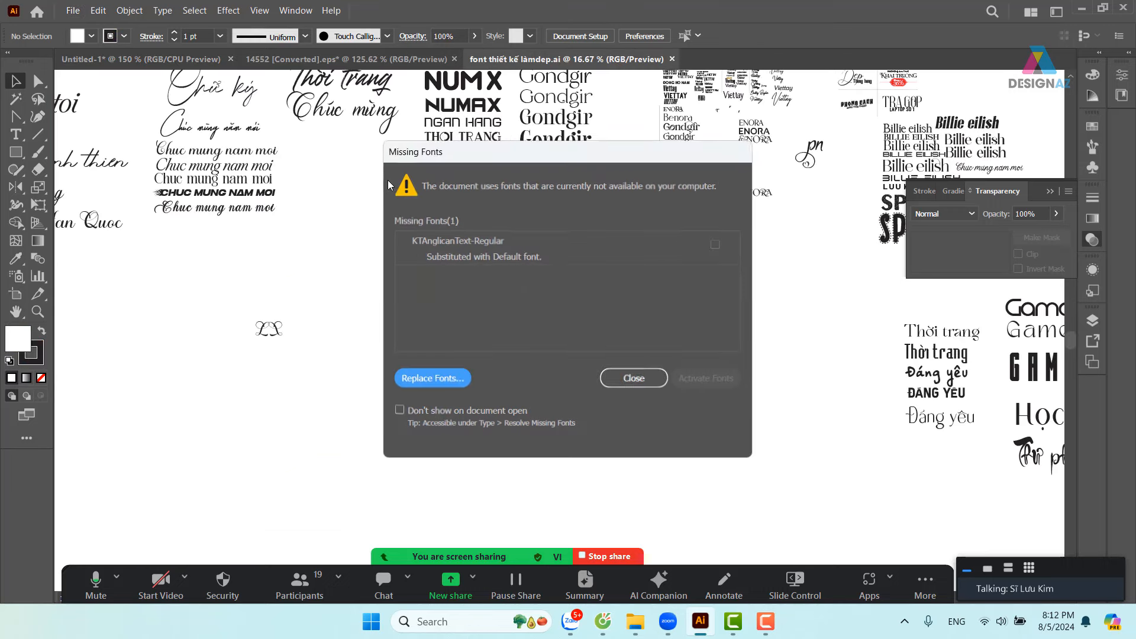
pyautogui.click(634, 379)
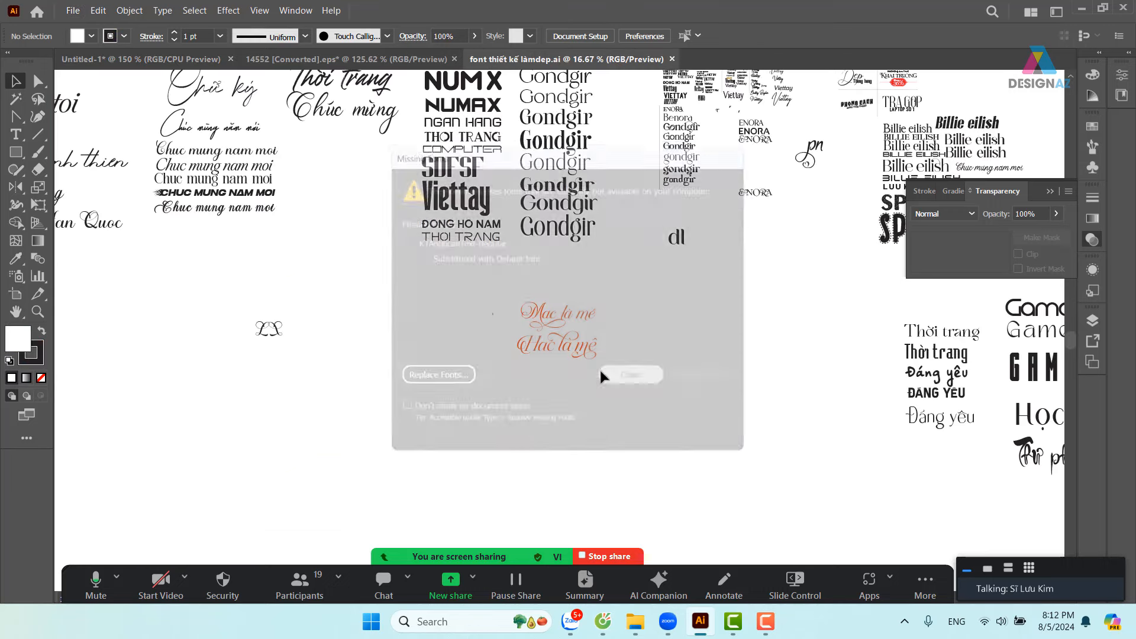
# - Find the lettering sample pairing THOI TRANG NU with the script Thoi thuong and copy it
pyautogui.scroll(5, 333, 344)
pyautogui.hscroll(10, 332, 344)
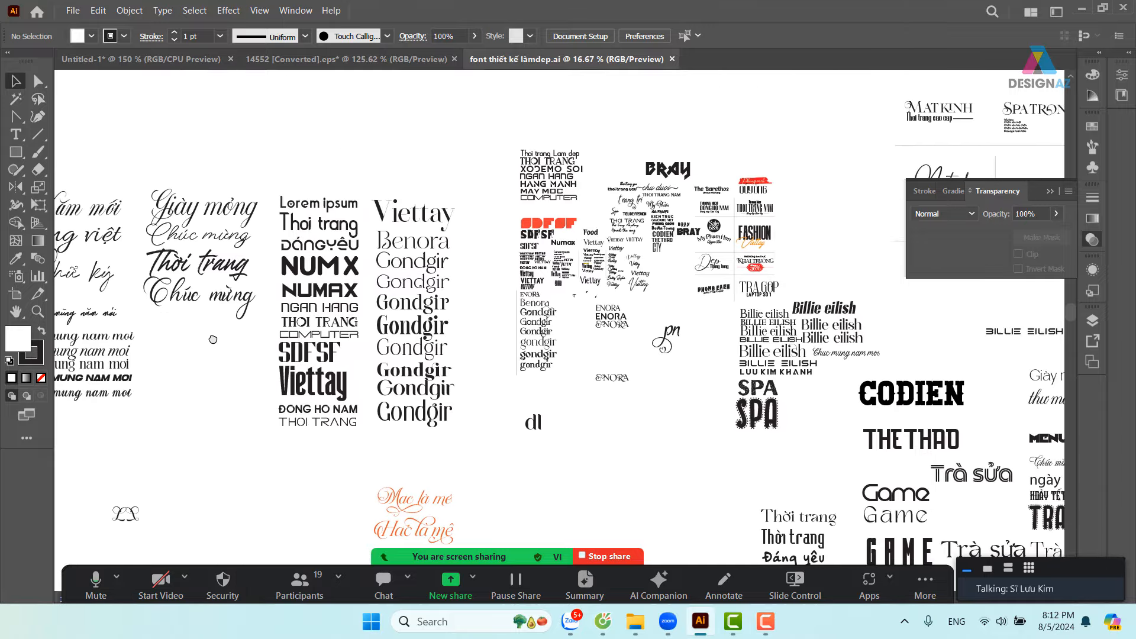
pyautogui.hscroll(2, 290, 315)
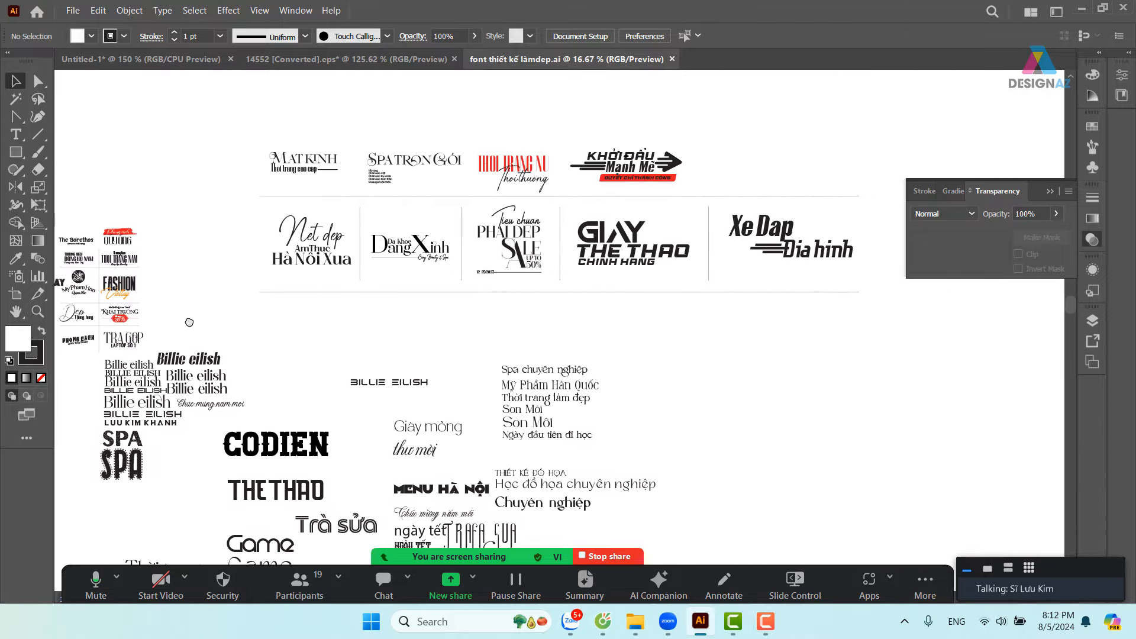
pyautogui.hscroll(-1, 318, 315)
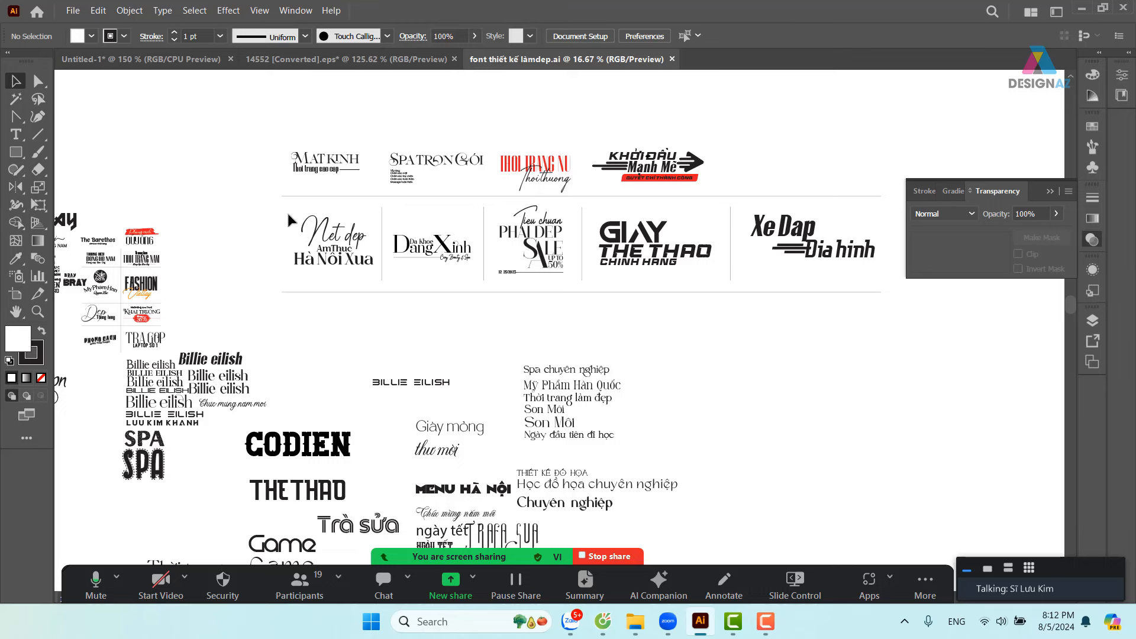
pyautogui.click(383, 278)
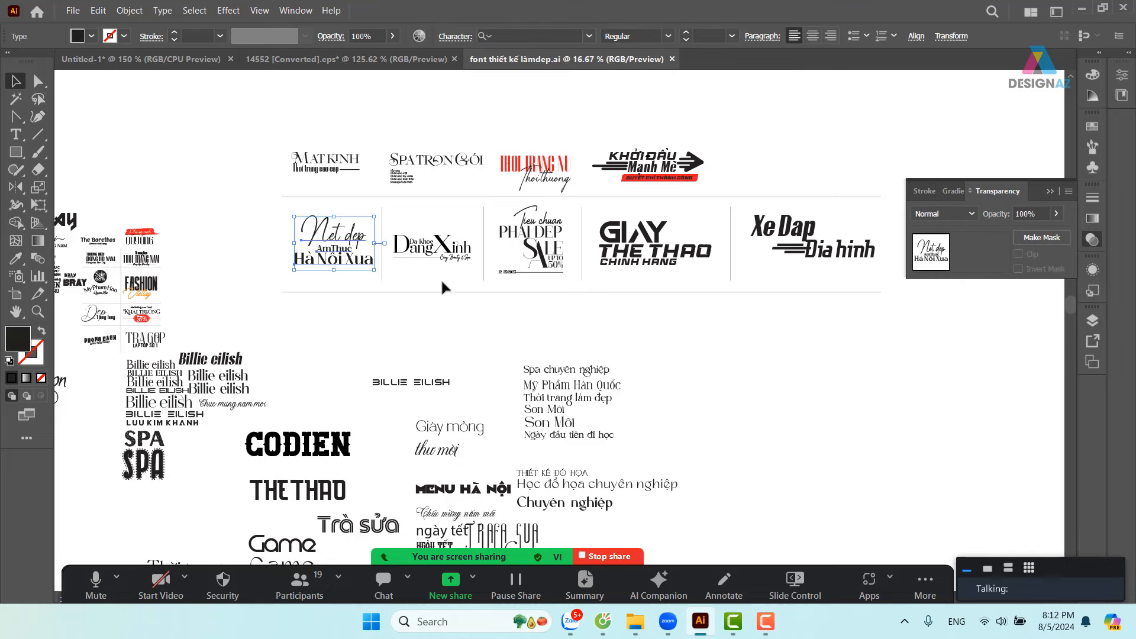
pyautogui.click(470, 245)
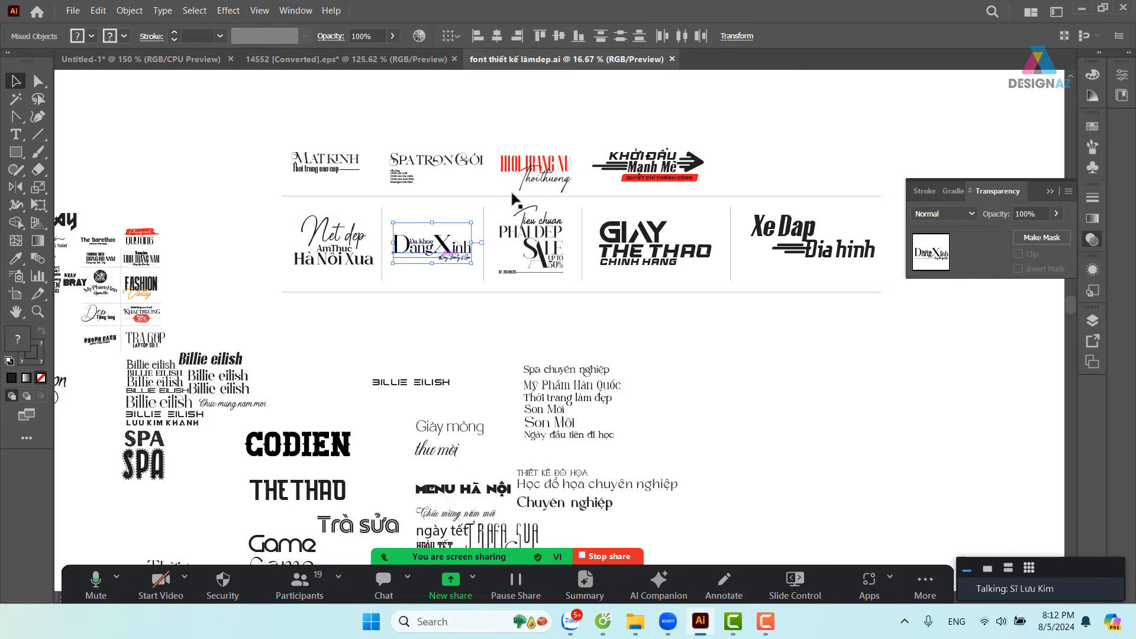
pyautogui.click(573, 182)
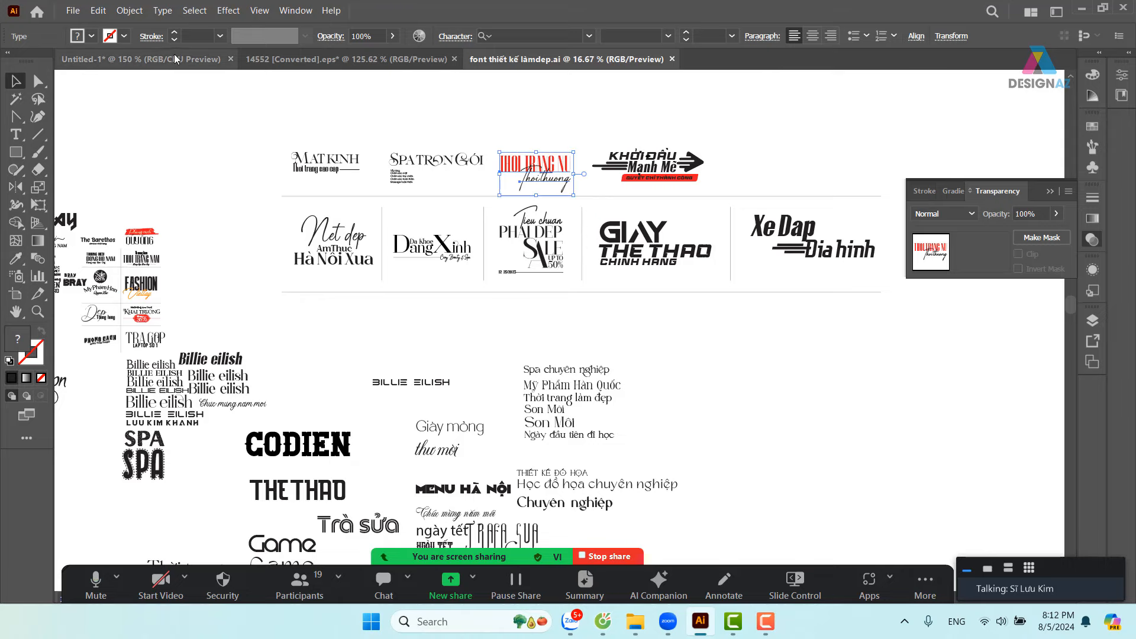
# - Paste the lettering into the Untitled-1 document, shrink it, and place it over the banner's right half above the wave
pyautogui.click(197, 64)
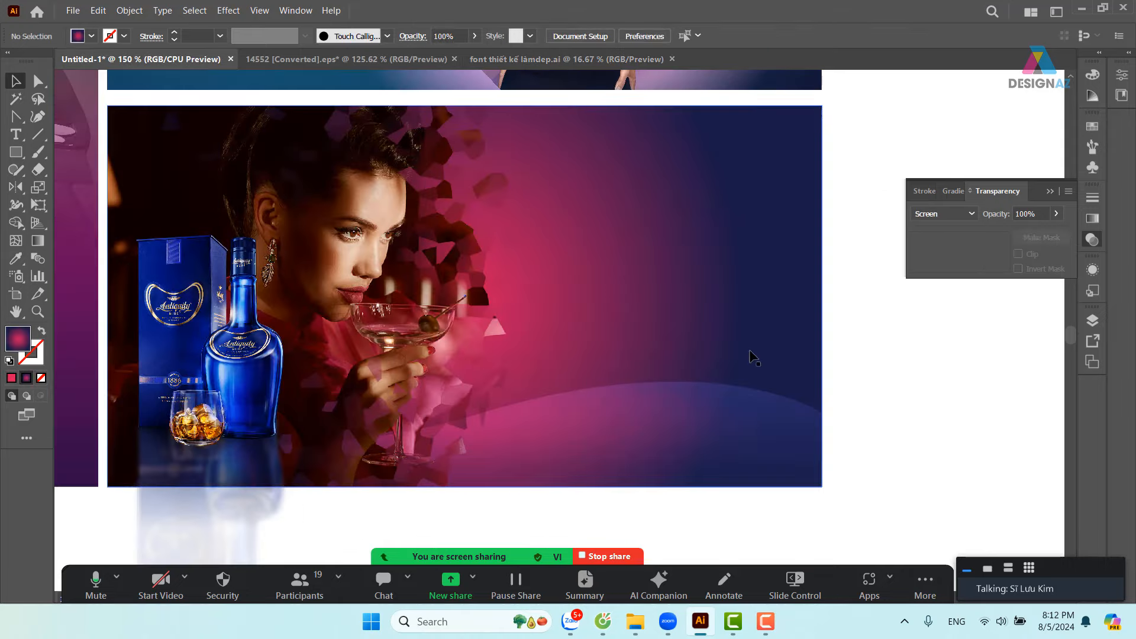
pyautogui.hotkey('ctrl', 'v')
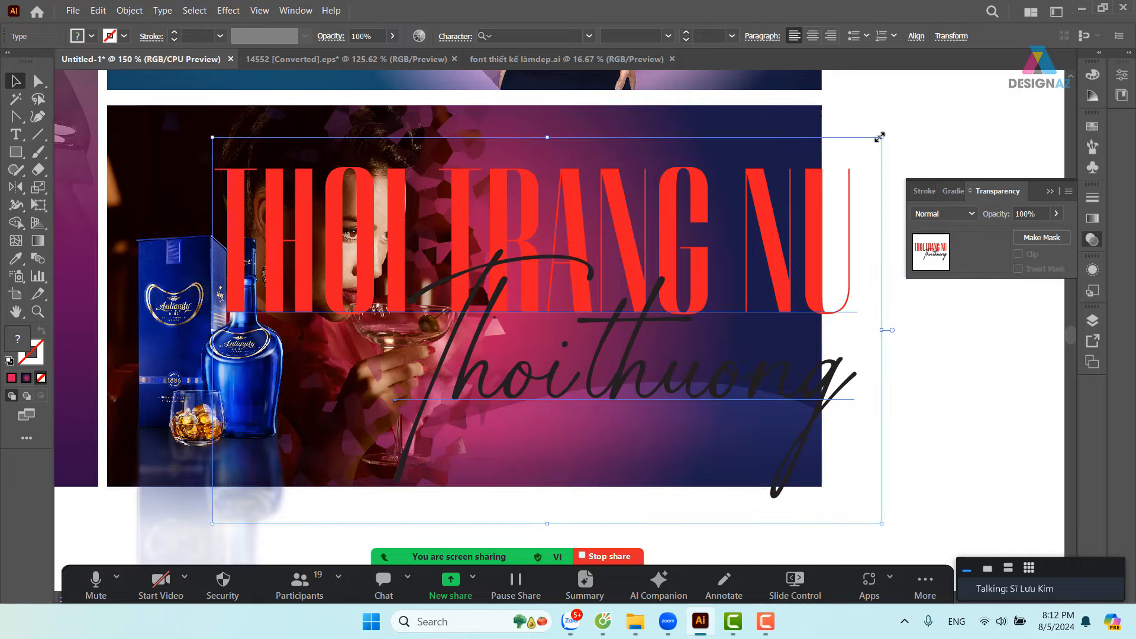
pyautogui.moveTo(880, 137); pyautogui.dragTo(475, 336)
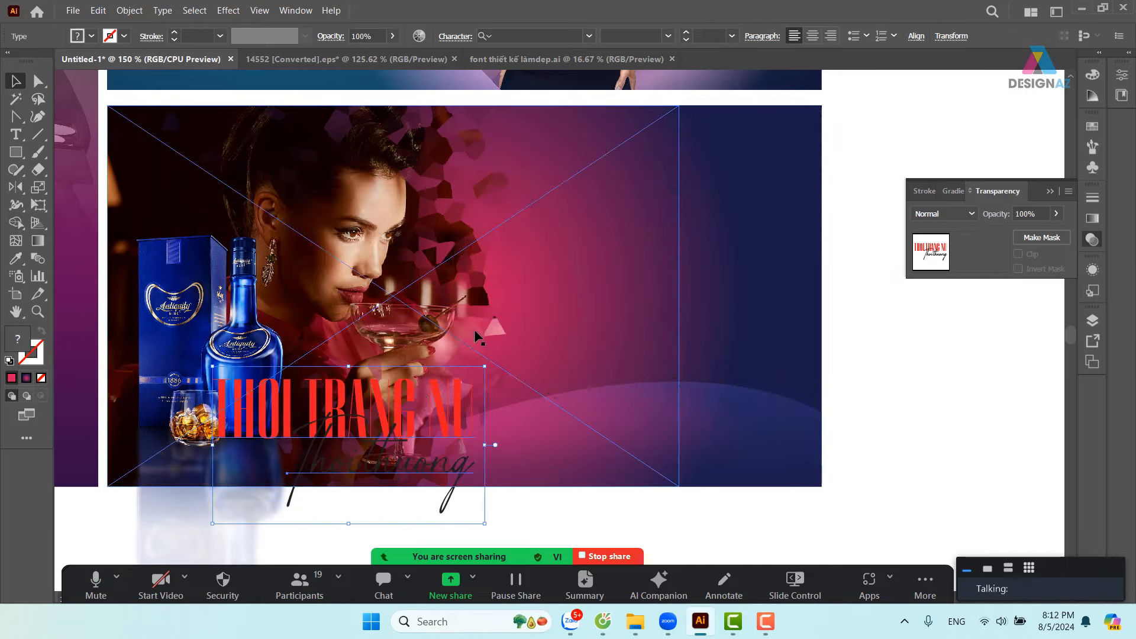
pyautogui.moveTo(415, 400); pyautogui.dragTo(702, 283)
pyautogui.click(882, 328)
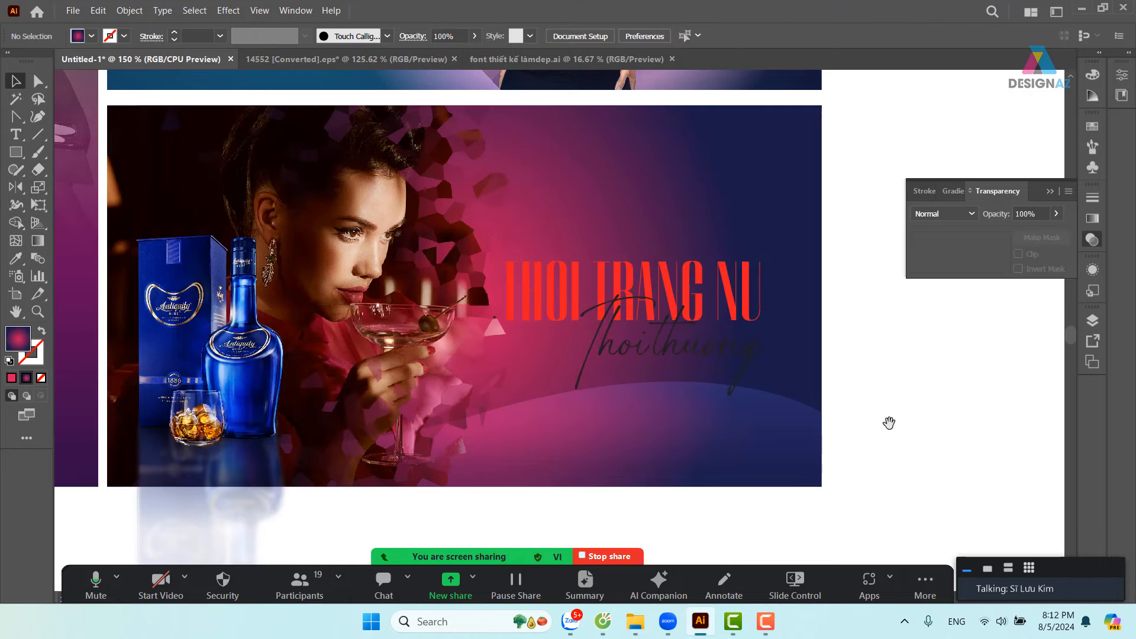
pyautogui.moveTo(889, 423); pyautogui.dragTo(920, 418)
# - Recolour the script line Thoi thuong with a light skin tone sampled from the woman's forehead
pyautogui.click(767, 357)
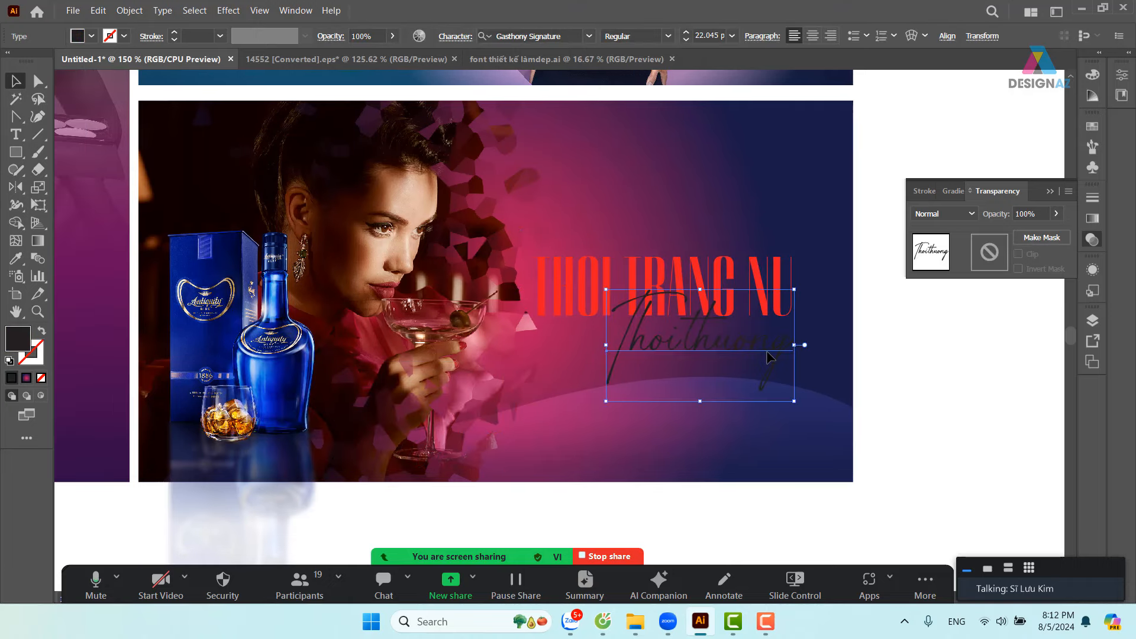
pyautogui.press('i')
pyautogui.click(408, 197)
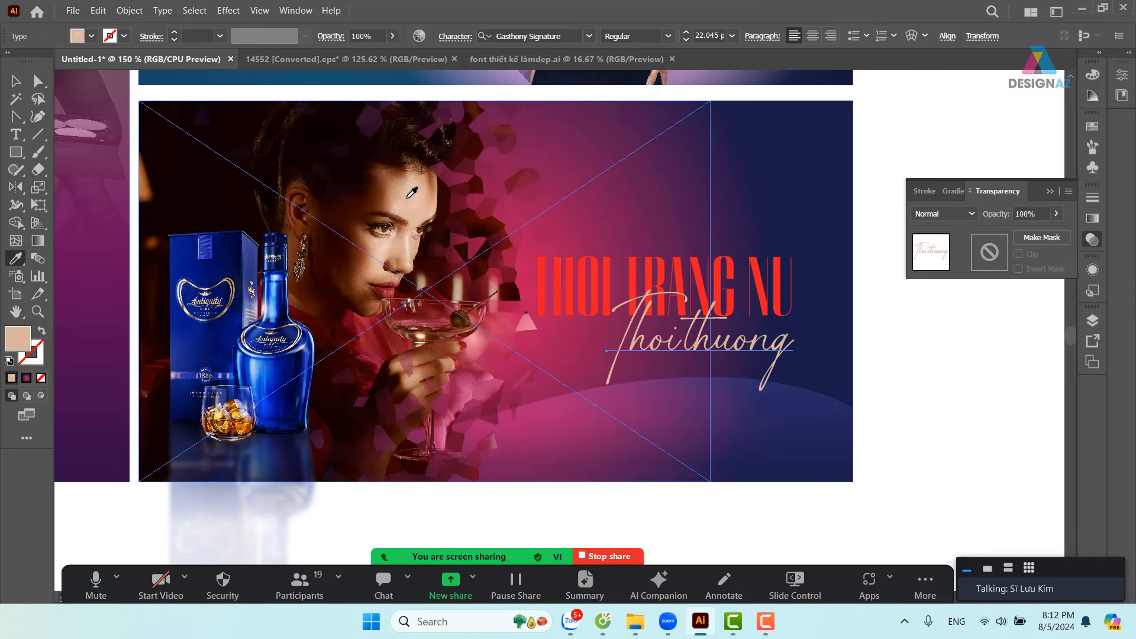
pyautogui.click(17, 81)
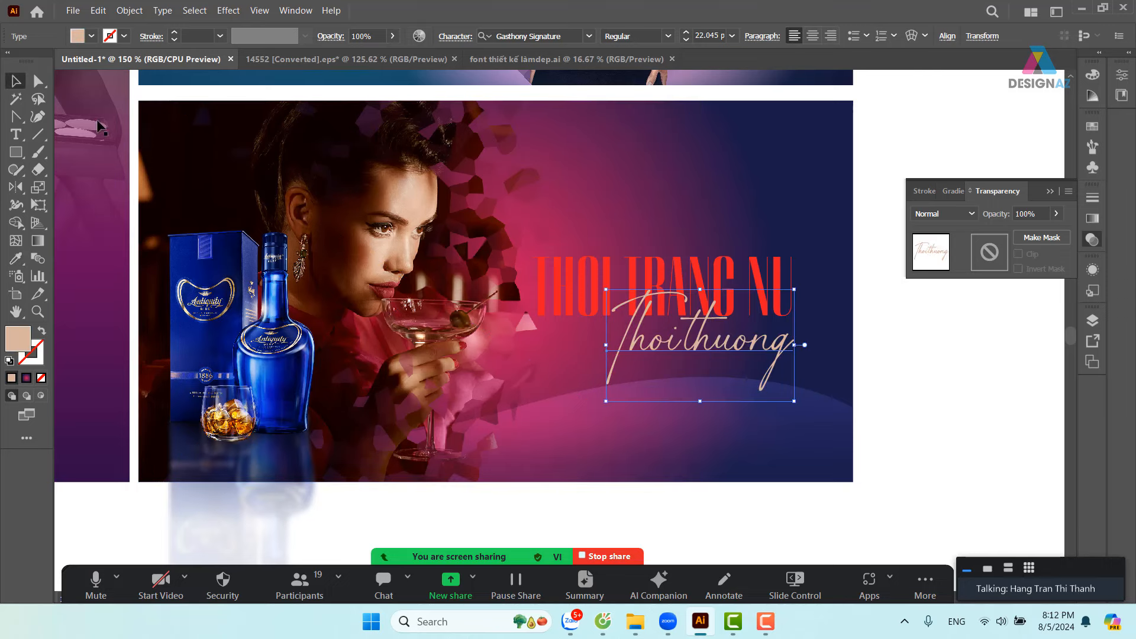
pyautogui.click(965, 351)
# - Recolour the THOI TRANG NU headline, trying the bottle's blue and the whisky glass's yellow before filling it with the white swatch
pyautogui.click(761, 299)
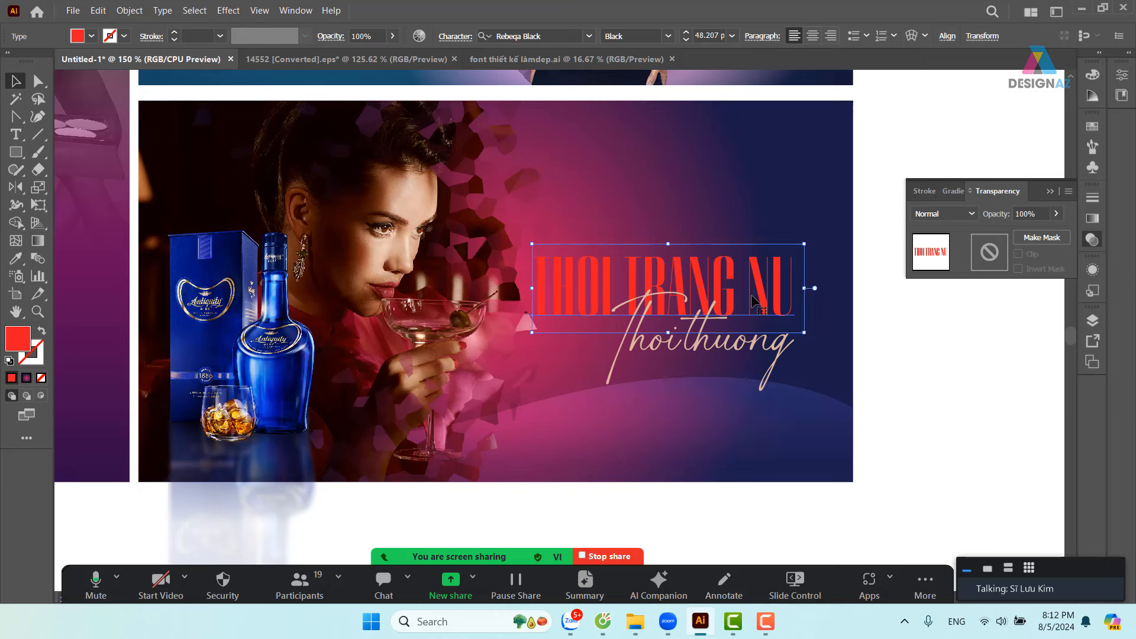
pyautogui.press('i')
pyautogui.click(265, 361)
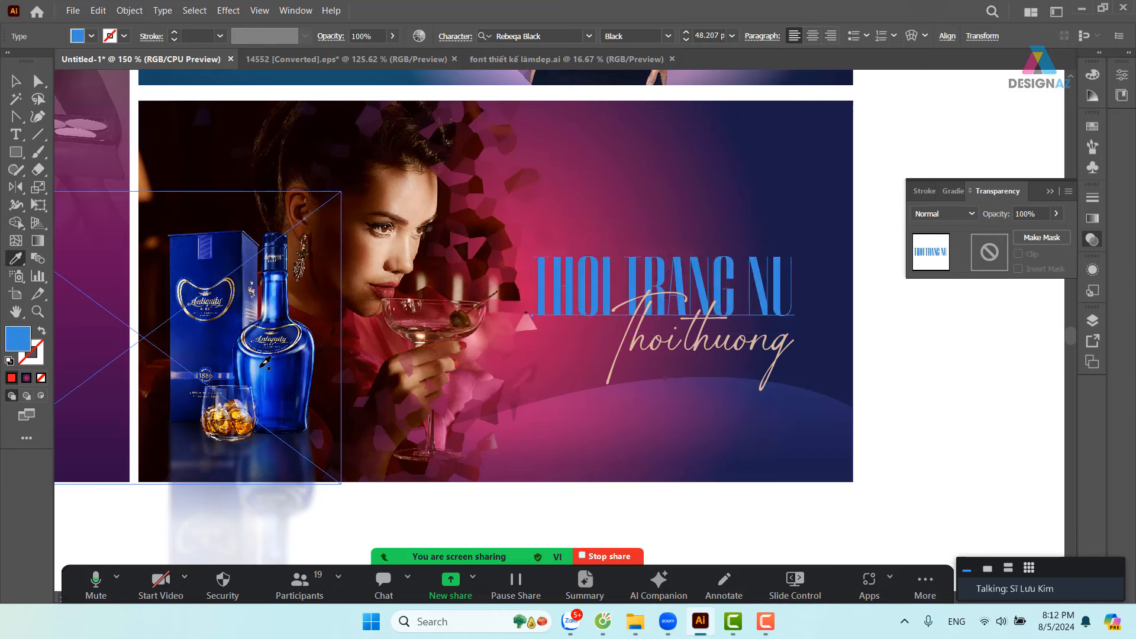
pyautogui.click(239, 414)
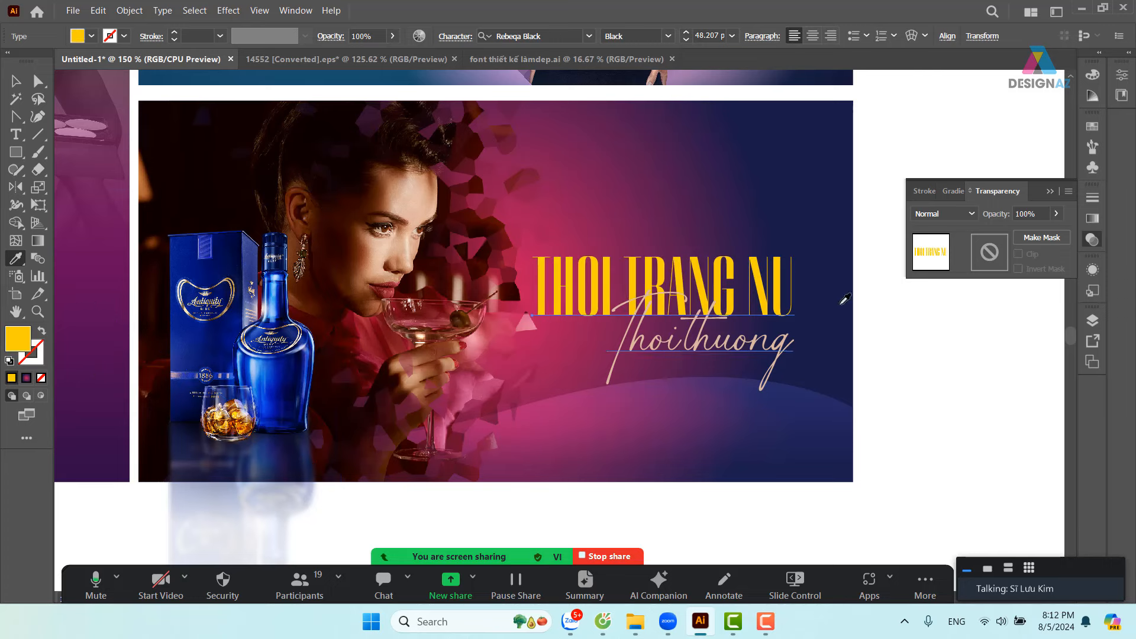
pyautogui.click(1093, 127)
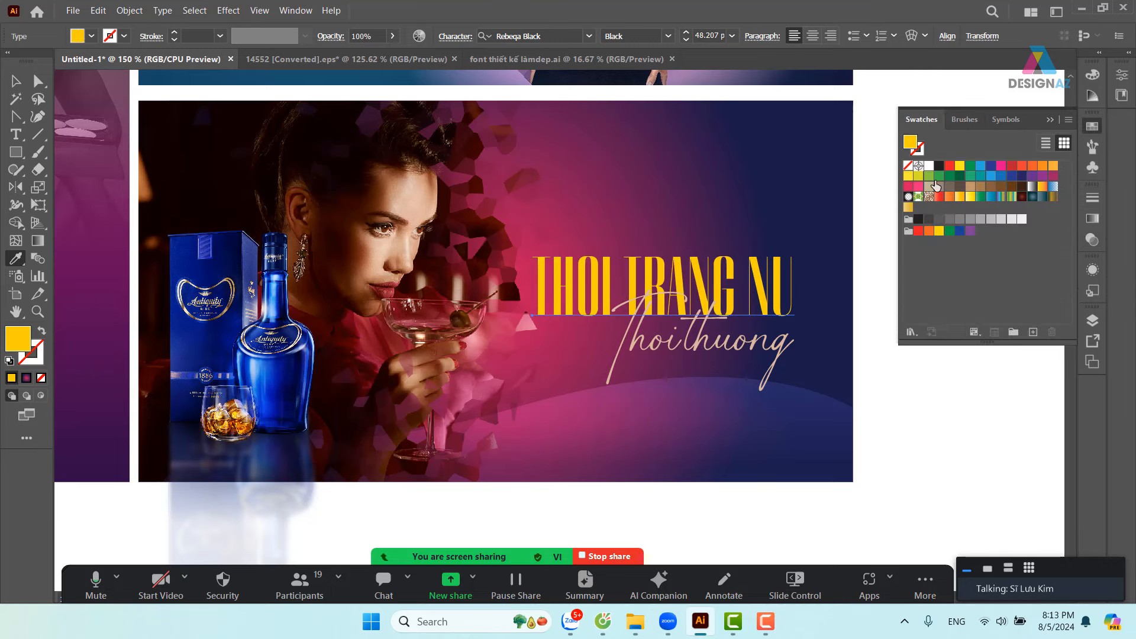
pyautogui.click(928, 166)
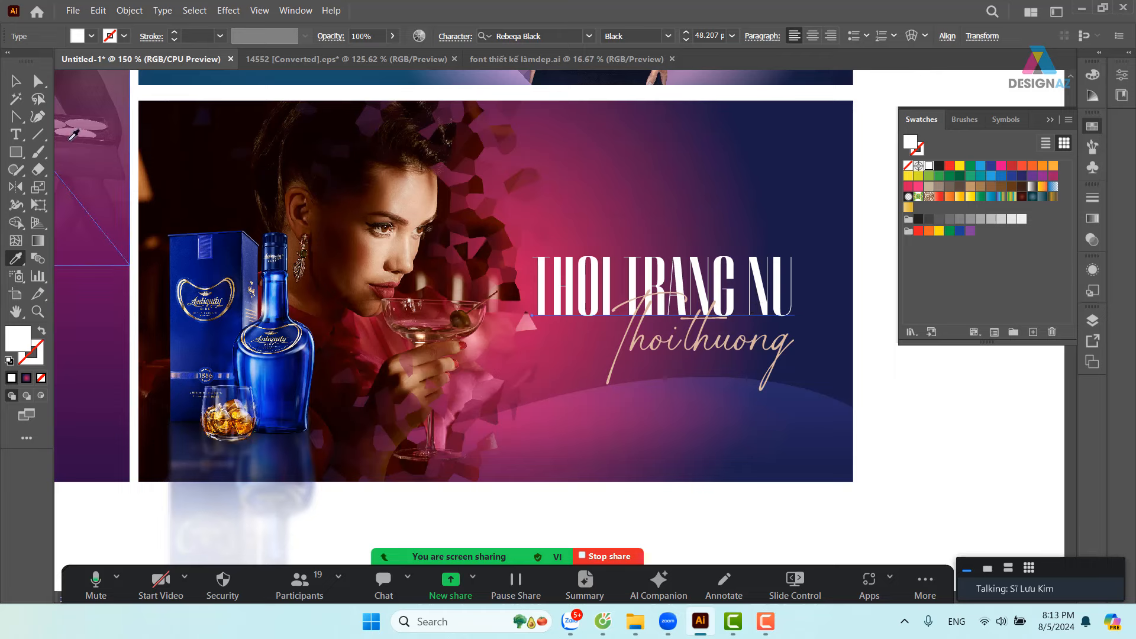
pyautogui.click(22, 84)
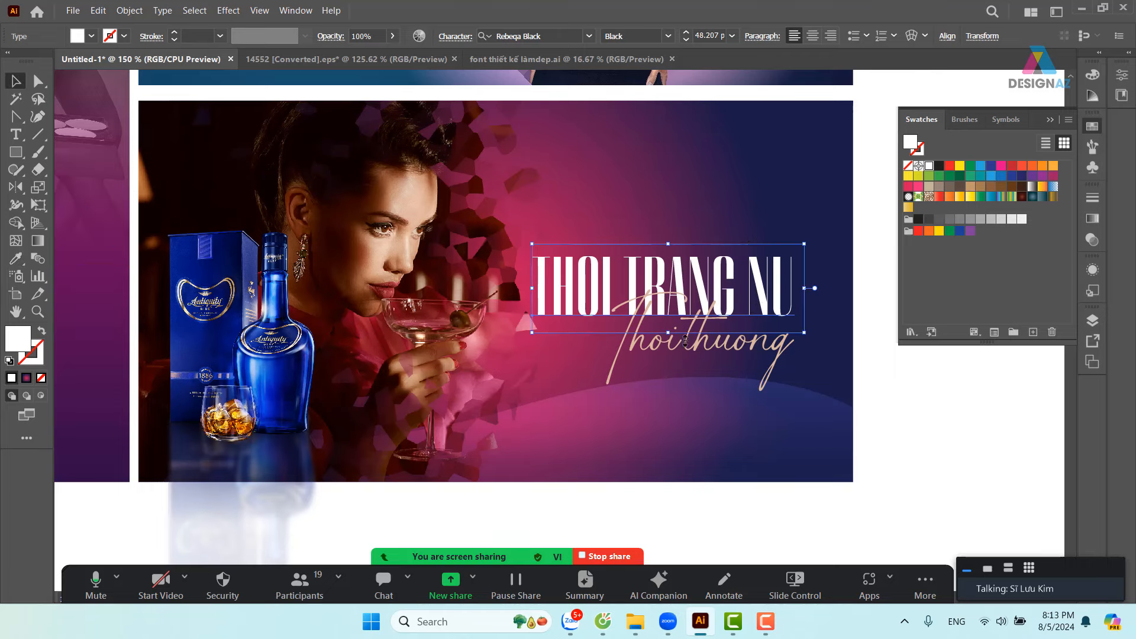
# - Delete the translucent wave shape from the lower part of the whisky banner
pyautogui.click(927, 374)
pyautogui.scroll(-1, 928, 375)
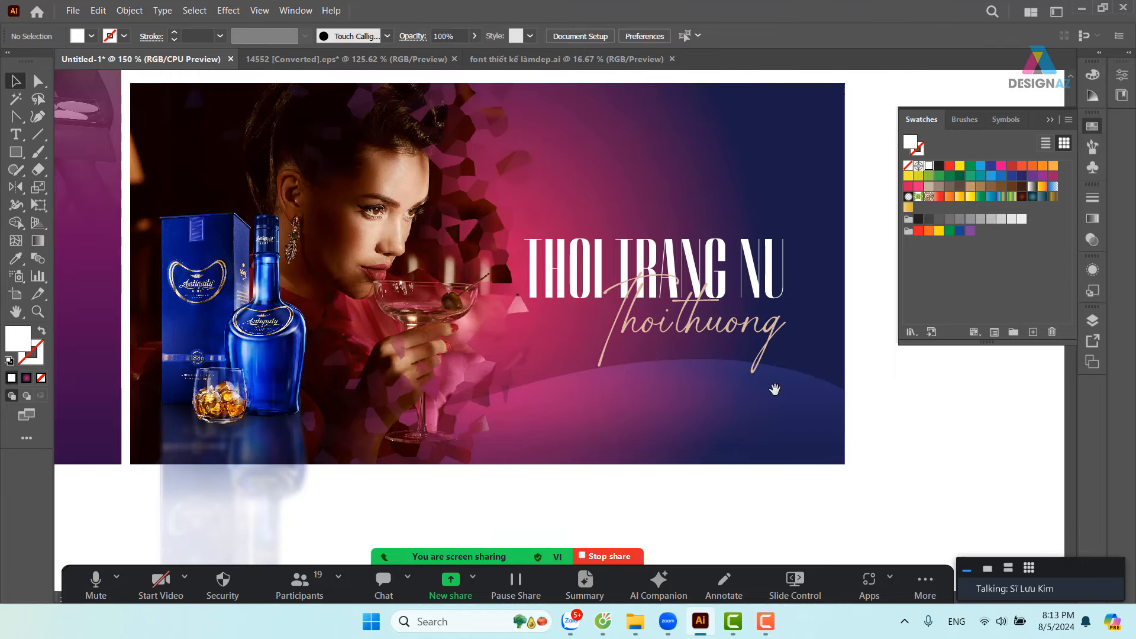
pyautogui.moveTo(774, 388); pyautogui.dragTo(837, 370)
pyautogui.hscroll(3, 837, 370)
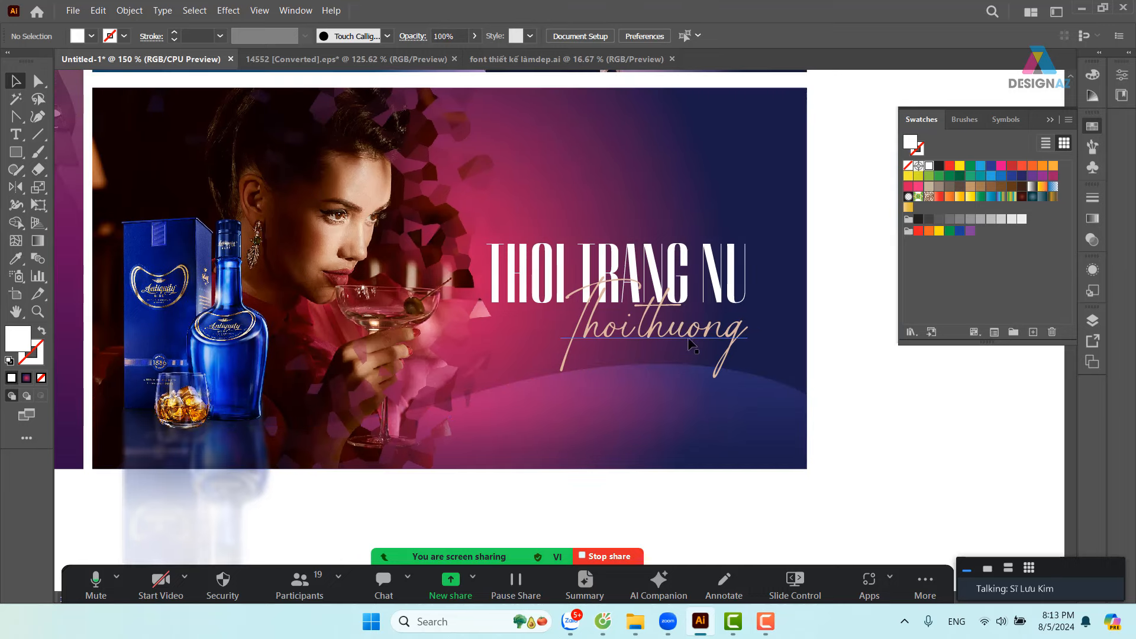
pyautogui.moveTo(603, 380); pyautogui.dragTo(611, 378)
pyautogui.click(688, 404)
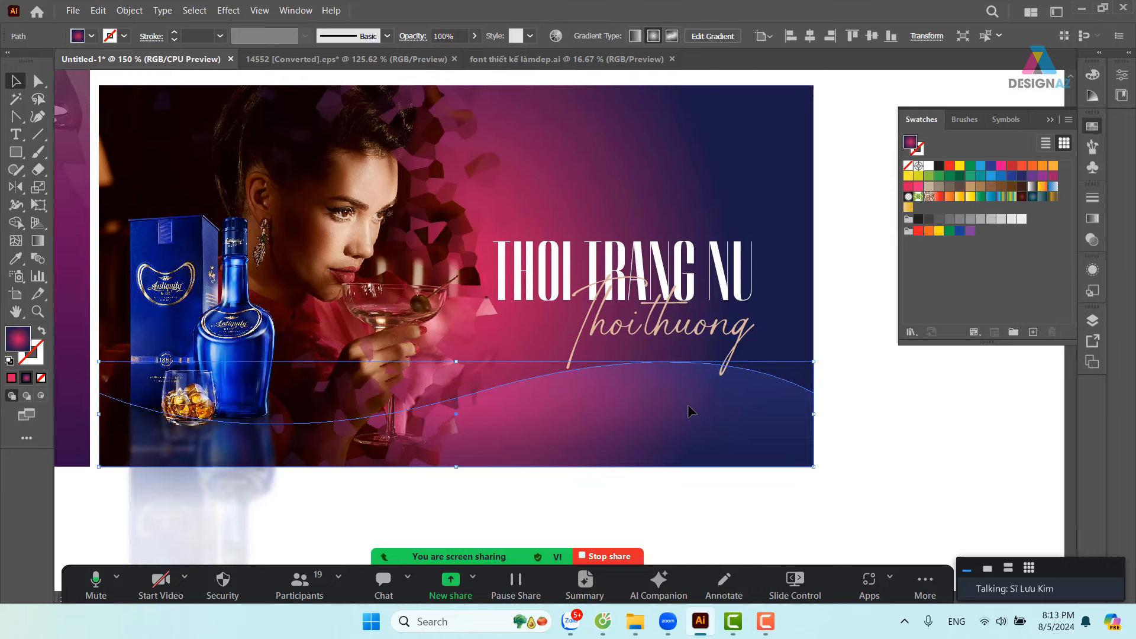
pyautogui.press('Delete')
# - Duplicate the gradient background rectangle in place and squash the copy down into a low floor strip along the banner's lower edge
pyautogui.click(717, 140)
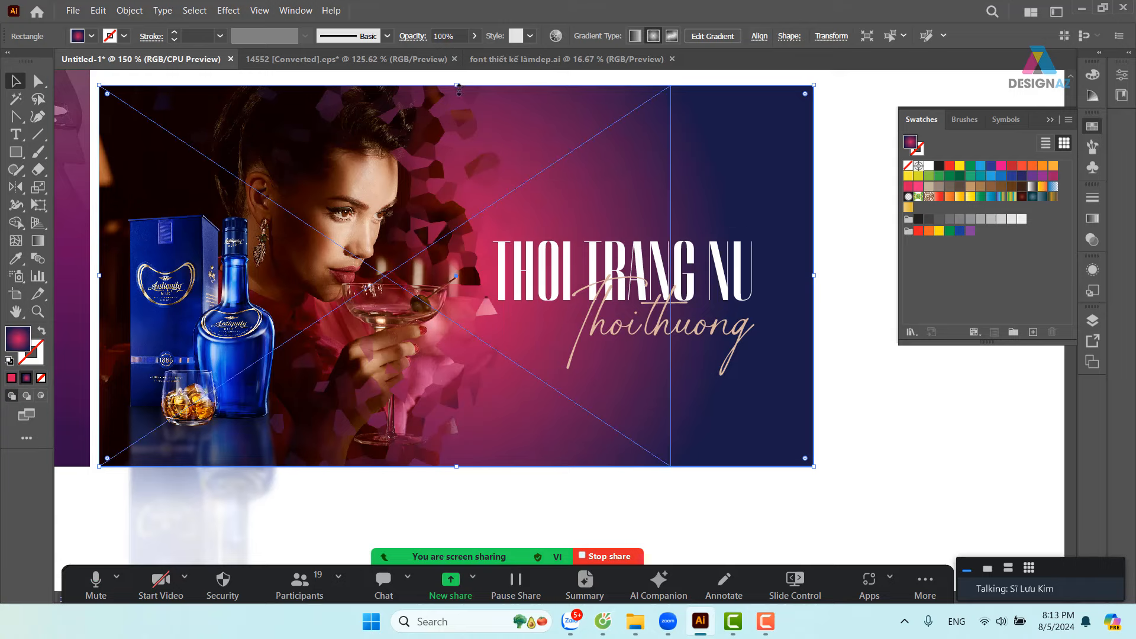
pyautogui.moveTo(459, 89); pyautogui.dragTo(452, 403)
pyautogui.click(908, 436)
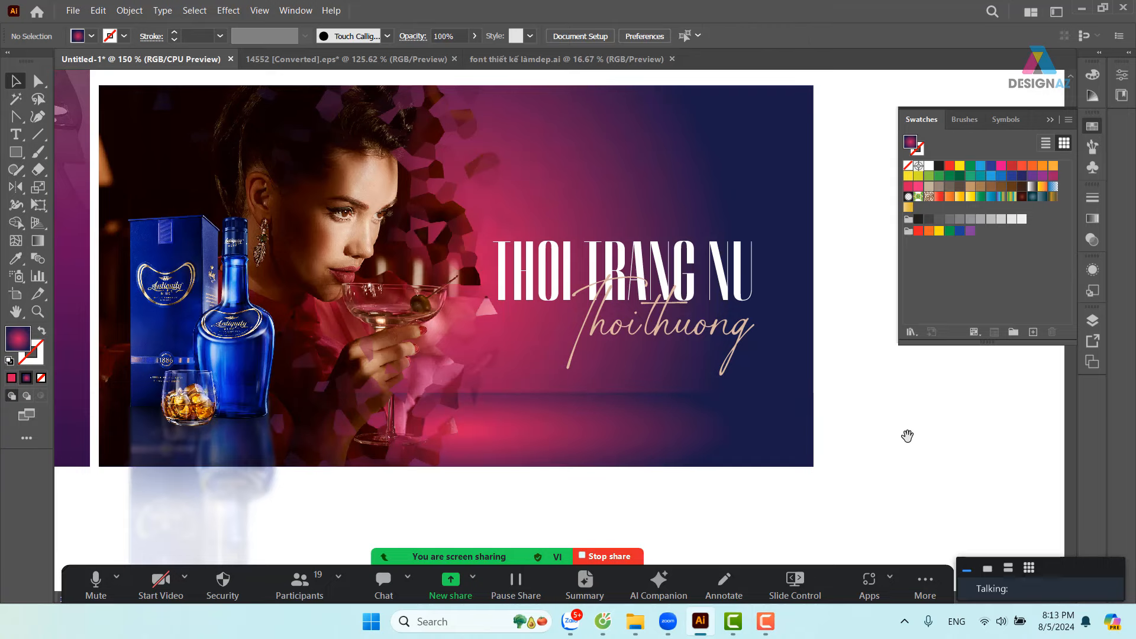
pyautogui.moveTo(908, 437); pyautogui.dragTo(933, 427)
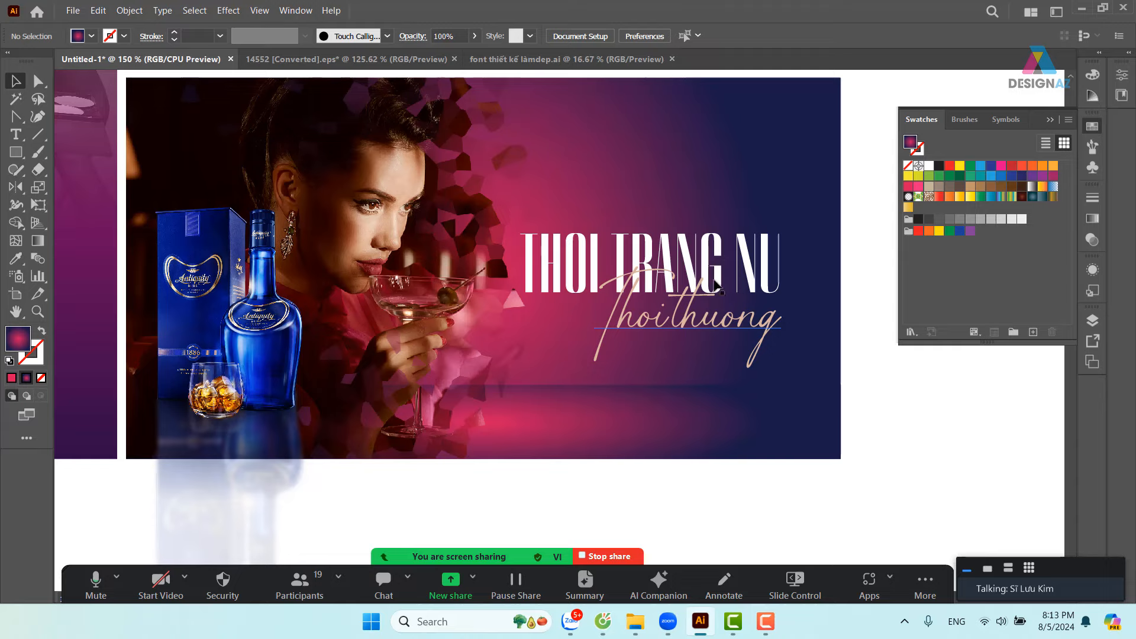
# - Place the red logo image c8d3be40373739(1).577cf4f46fe92 from the Rượu nho folder beside the banner, about 4.08 cm wide
pyautogui.click(73, 10)
pyautogui.click(138, 264)
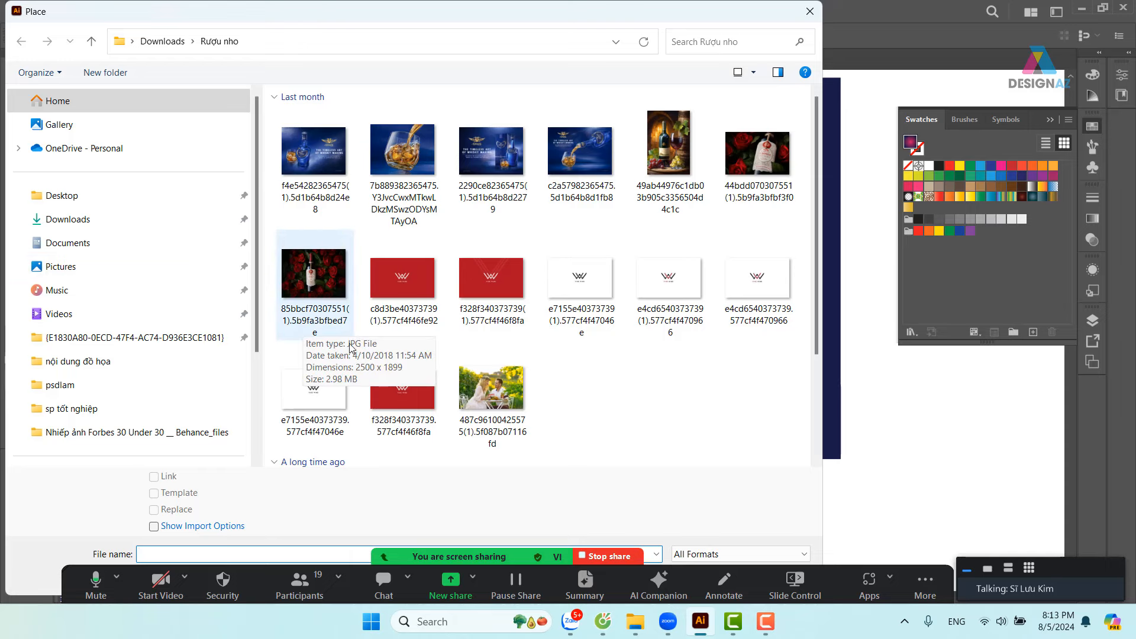
pyautogui.click(403, 268)
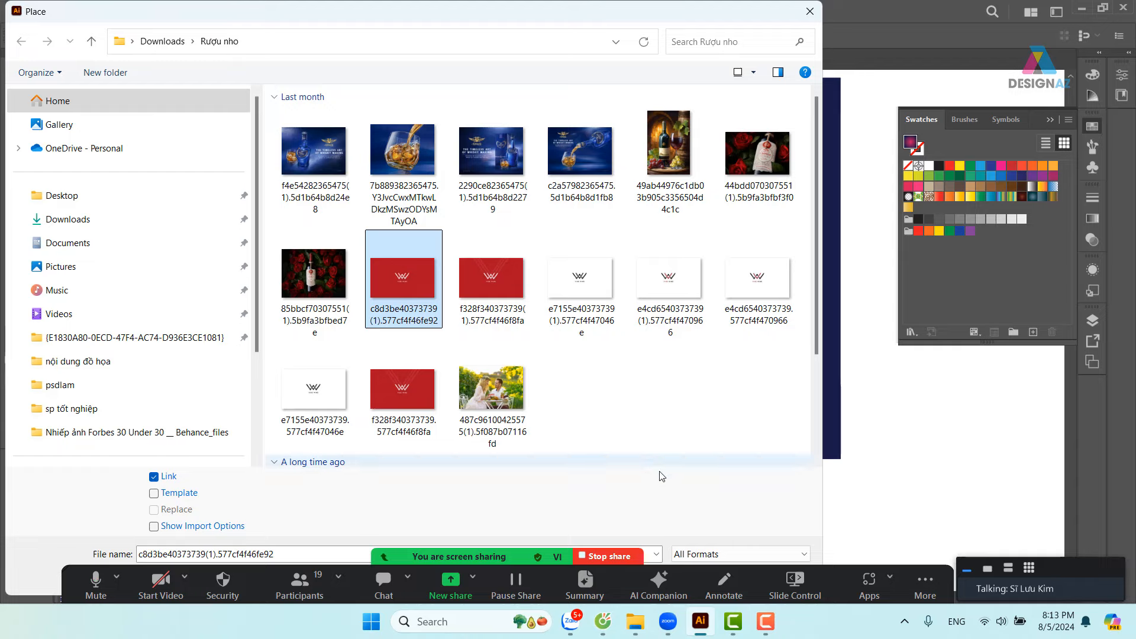
pyautogui.press('Return')
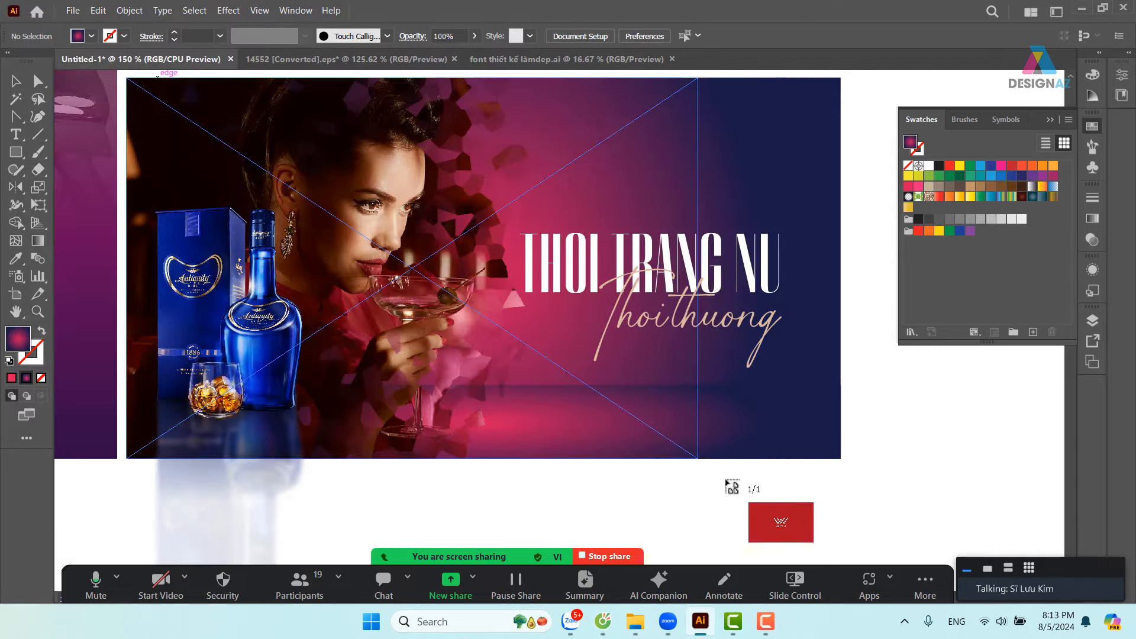
pyautogui.moveTo(776, 345); pyautogui.dragTo(984, 470)
# - Trace the placed VINE WINE logo image with the default preset and expand the tracing into paths
pyautogui.moveTo(951, 444); pyautogui.dragTo(619, 355)
pyautogui.press('z')
pyautogui.moveTo(497, 273); pyautogui.dragTo(687, 376)
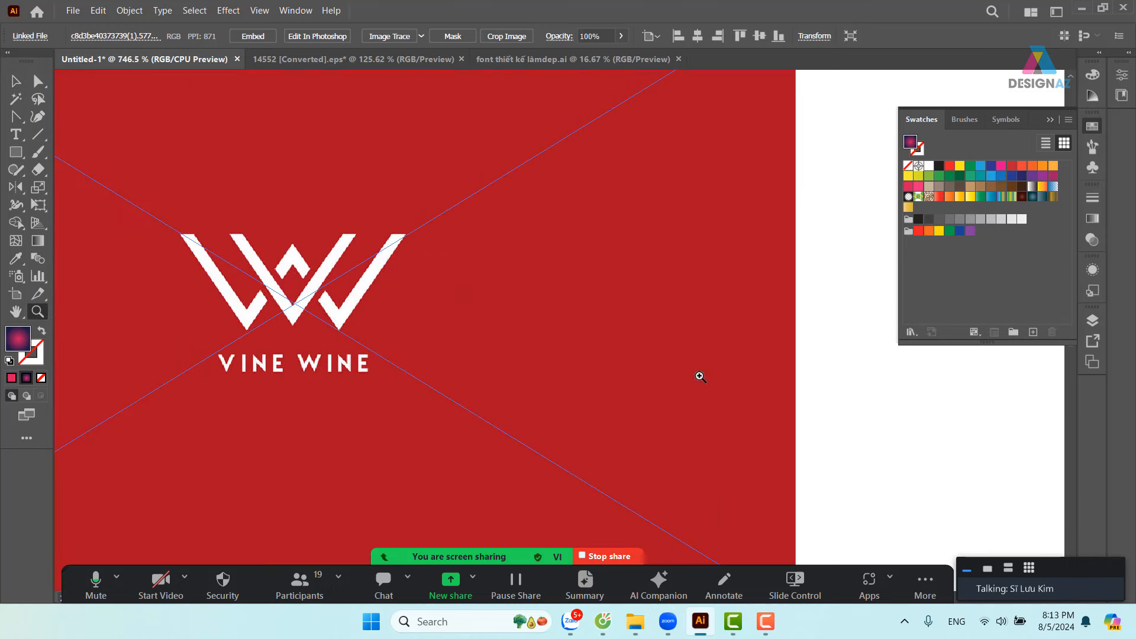
pyautogui.moveTo(436, 328); pyautogui.dragTo(539, 316)
pyautogui.press('v')
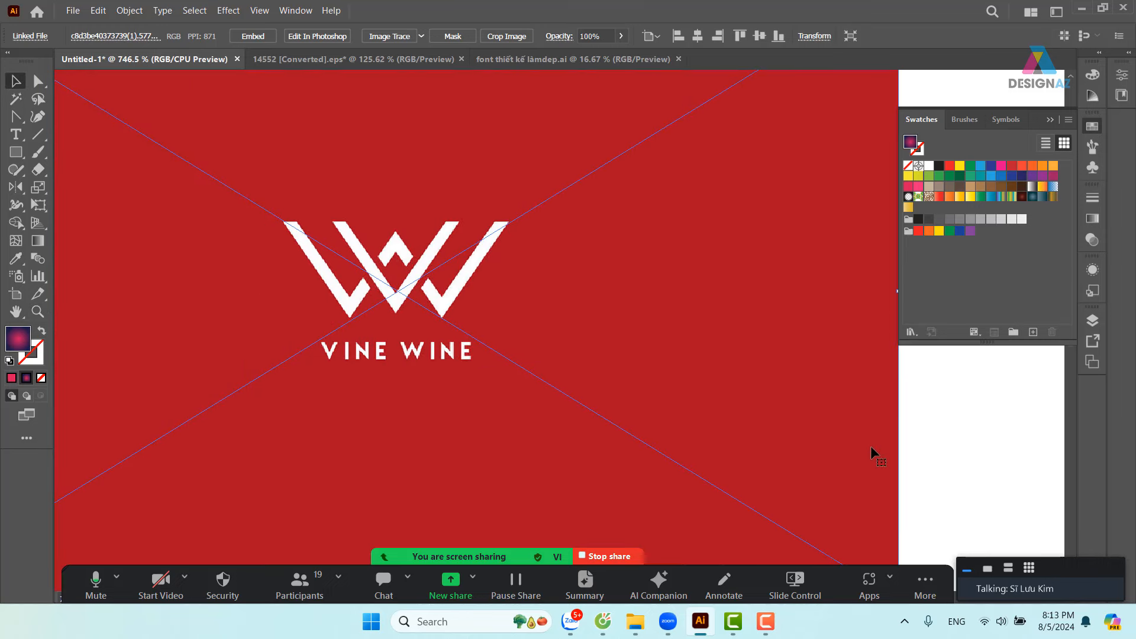
pyautogui.click(388, 35)
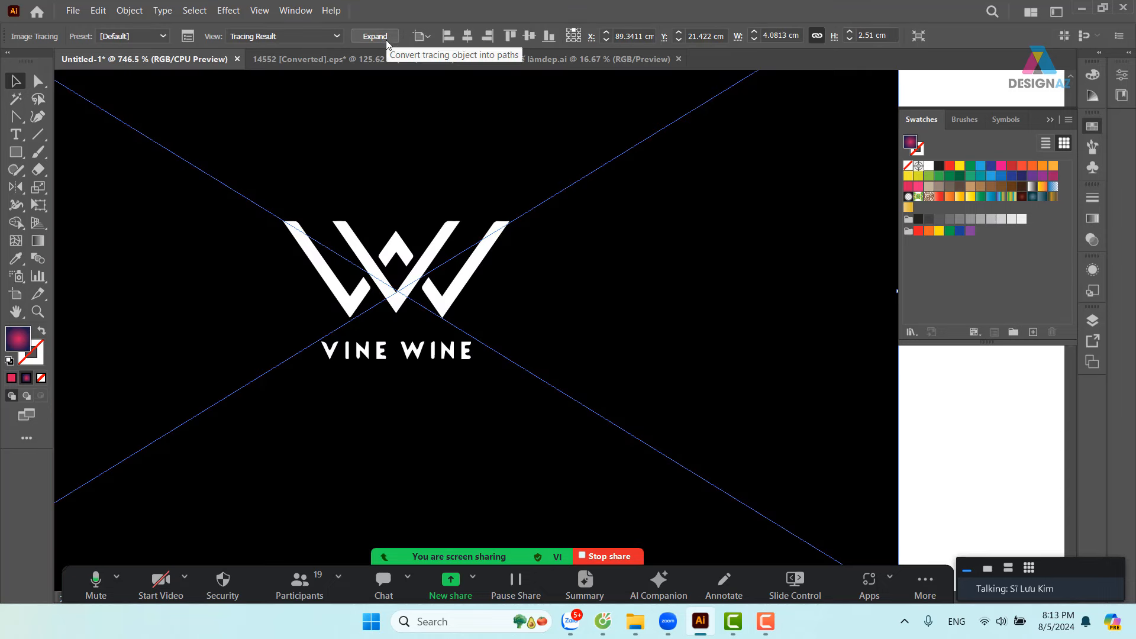
pyautogui.click(375, 36)
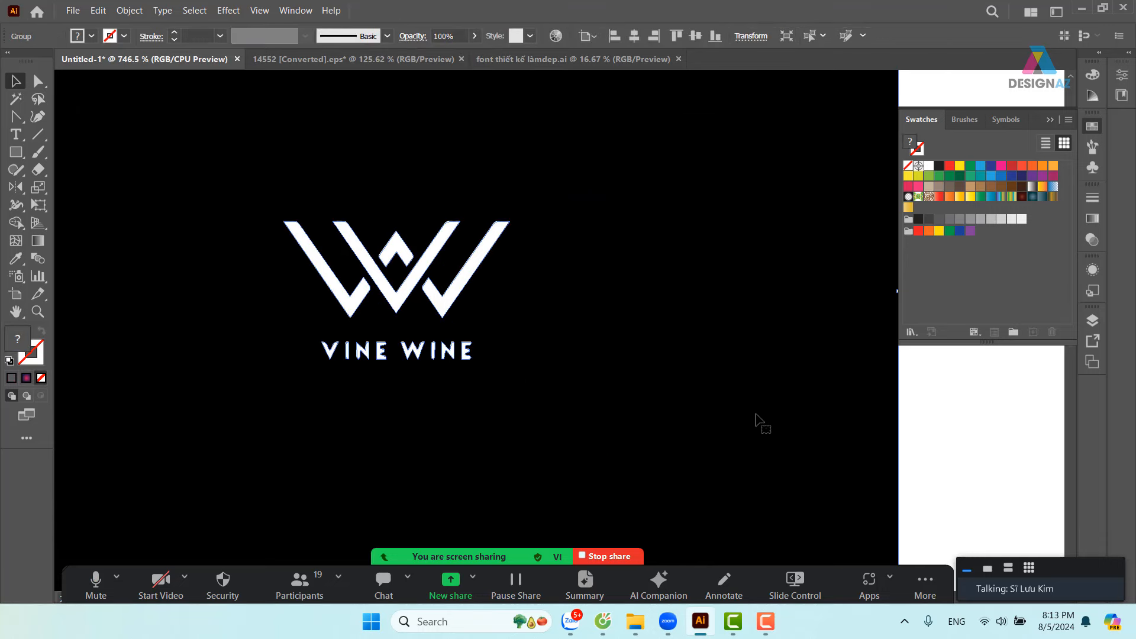
pyautogui.click(942, 442)
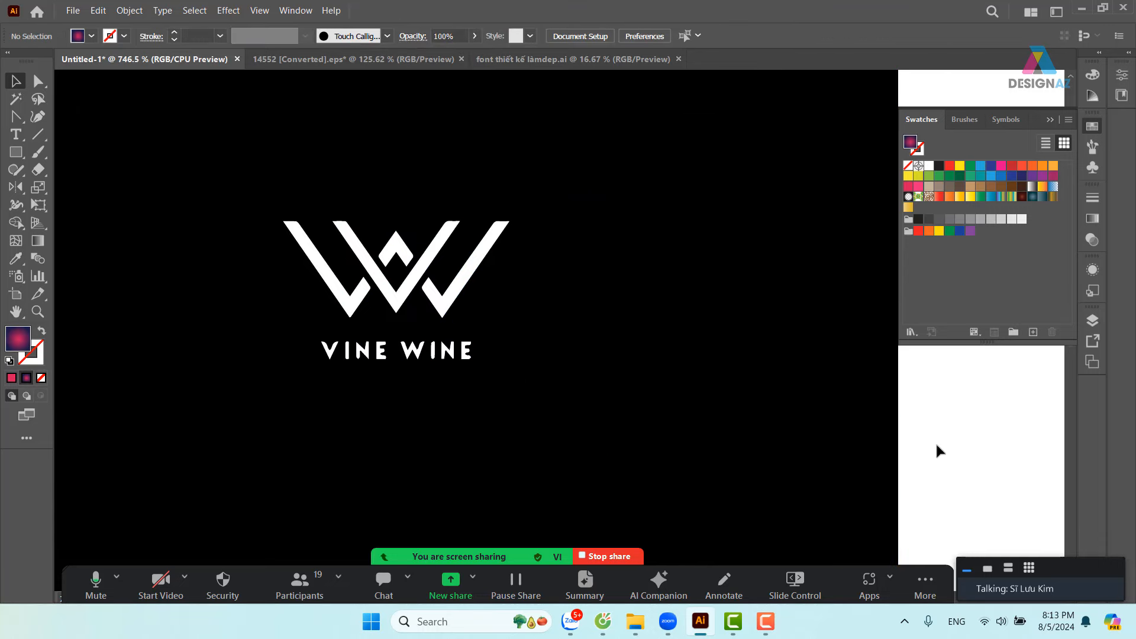
# - Ungroup the traced logo and delete its black background and the VINE WINE lettering, keeping only the W mark
pyautogui.rightClick(718, 385)
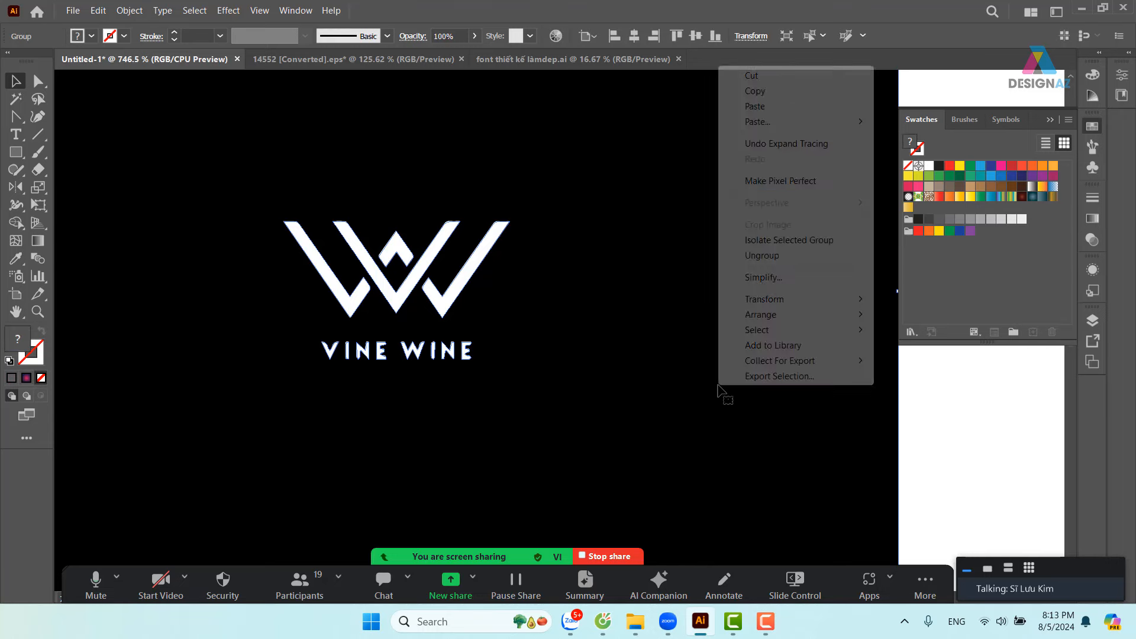
pyautogui.click(762, 255)
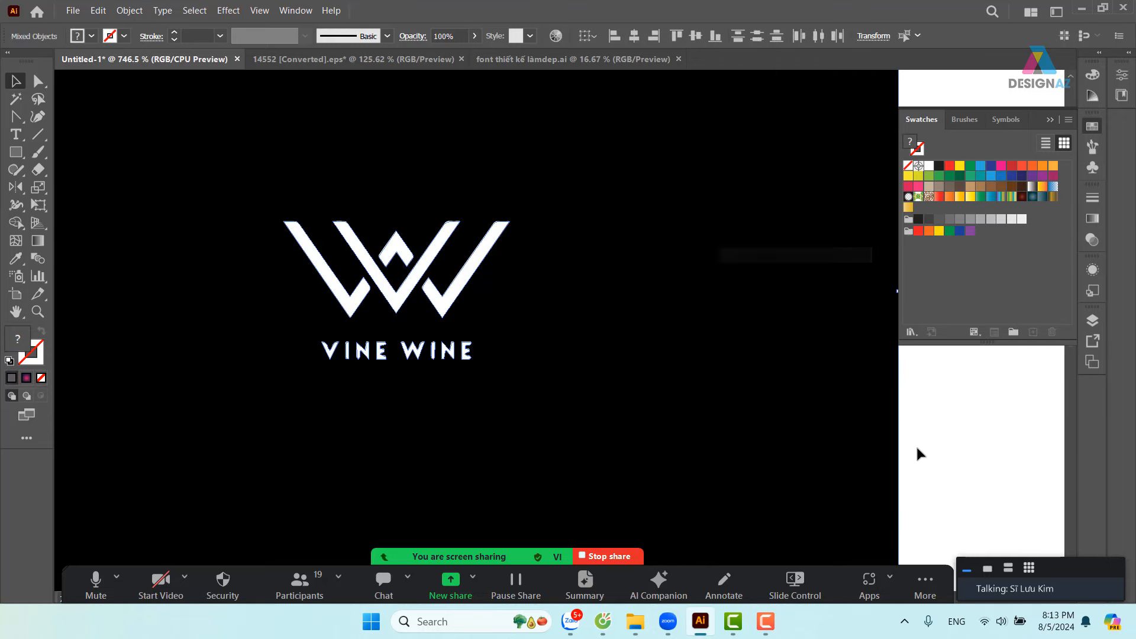
pyautogui.moveTo(983, 456); pyautogui.dragTo(334, 355)
pyautogui.moveTo(431, 355); pyautogui.dragTo(415, 408)
pyautogui.press('Delete')
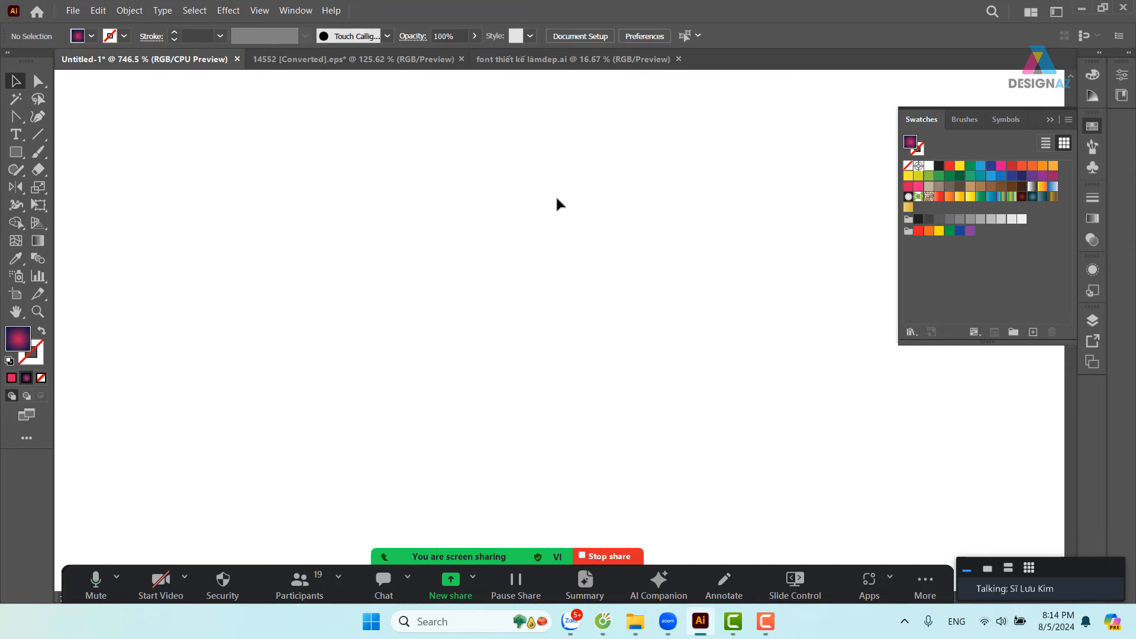
# - Fill all pieces of the W mark with the white swatch and group them
pyautogui.moveTo(557, 199); pyautogui.dragTo(333, 339)
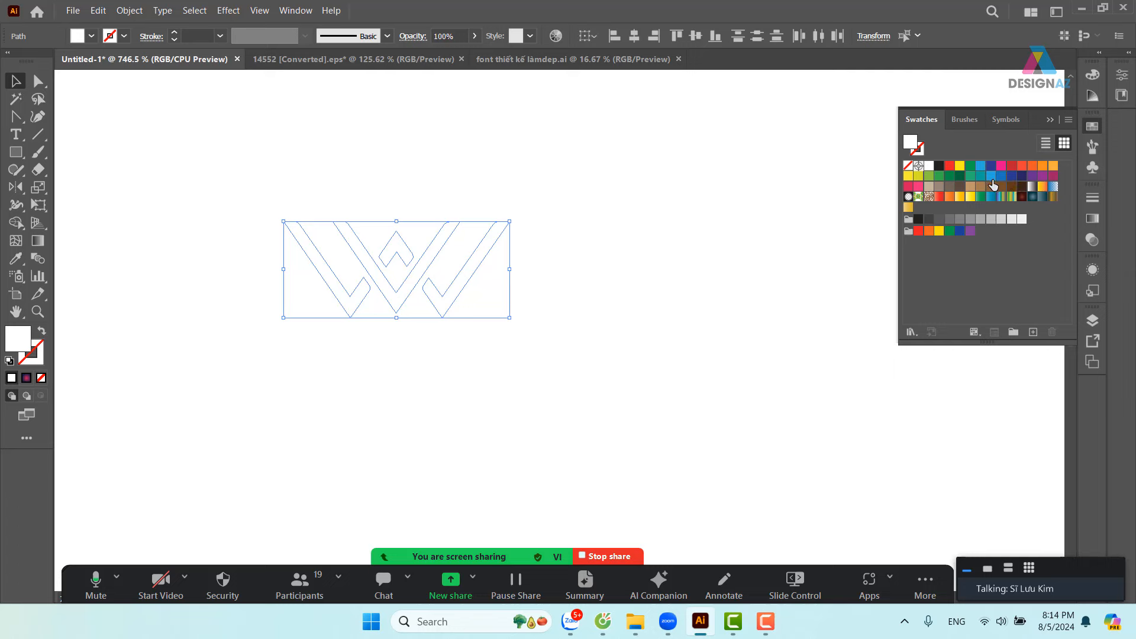
pyautogui.click(928, 167)
pyautogui.moveTo(461, 267); pyautogui.dragTo(636, 253)
pyautogui.hotkey('ctrl', 'g')
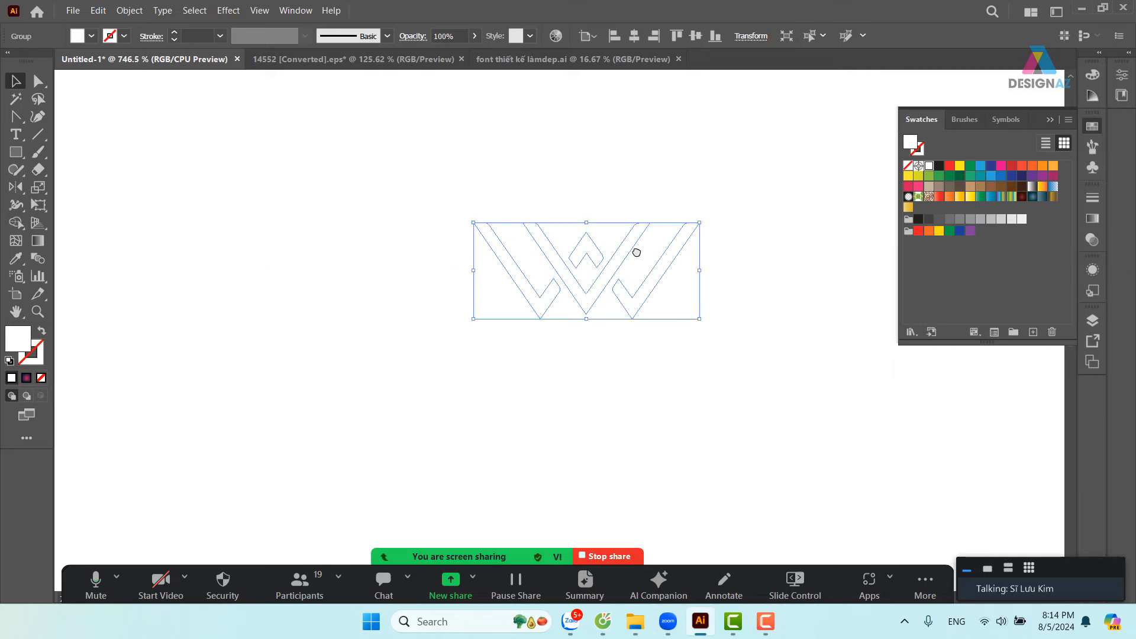
# - Move the white W logo onto the banner above the THOI TRANG NU headline and enlarge it
pyautogui.hotkey('ctrl', '-')
pyautogui.hotkey('ctrl', '-')
pyautogui.hotkey('ctrl', '-')
pyautogui.hotkey('ctrl', '-')
pyautogui.hotkey('ctrl', '-')
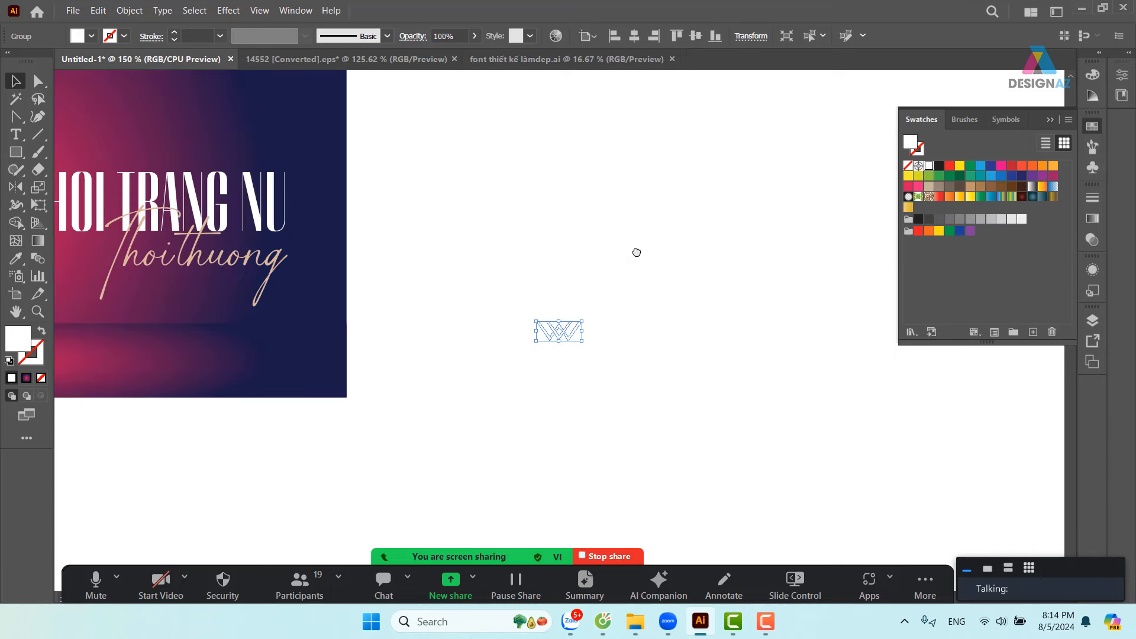
pyautogui.moveTo(657, 391); pyautogui.dragTo(835, 378)
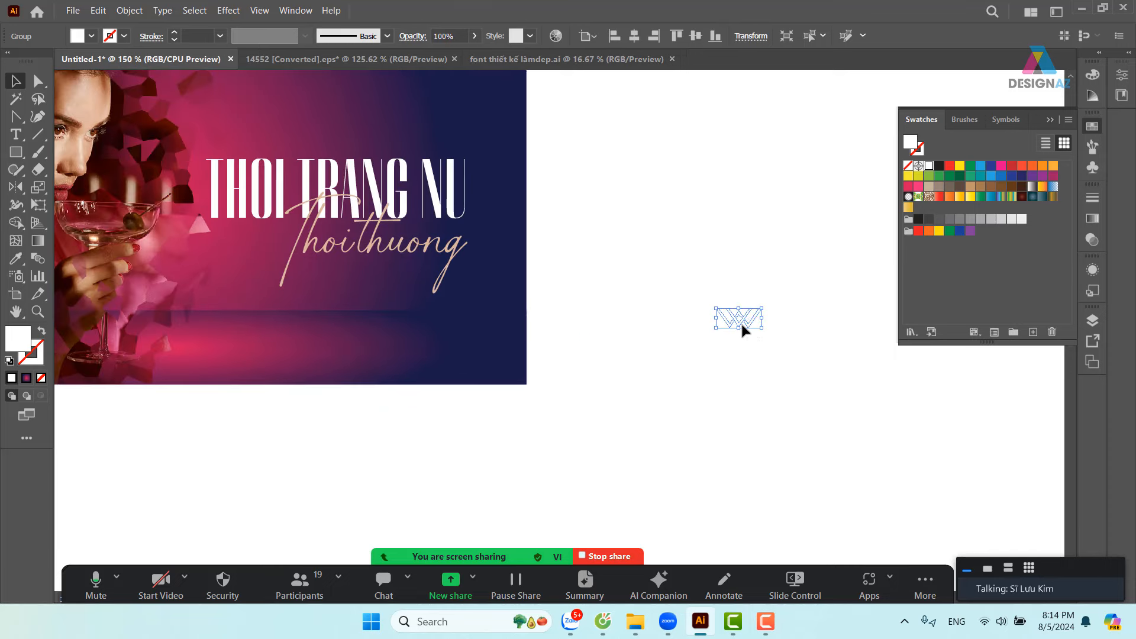
pyautogui.moveTo(741, 321); pyautogui.dragTo(385, 116)
pyautogui.moveTo(574, 285); pyautogui.dragTo(809, 262)
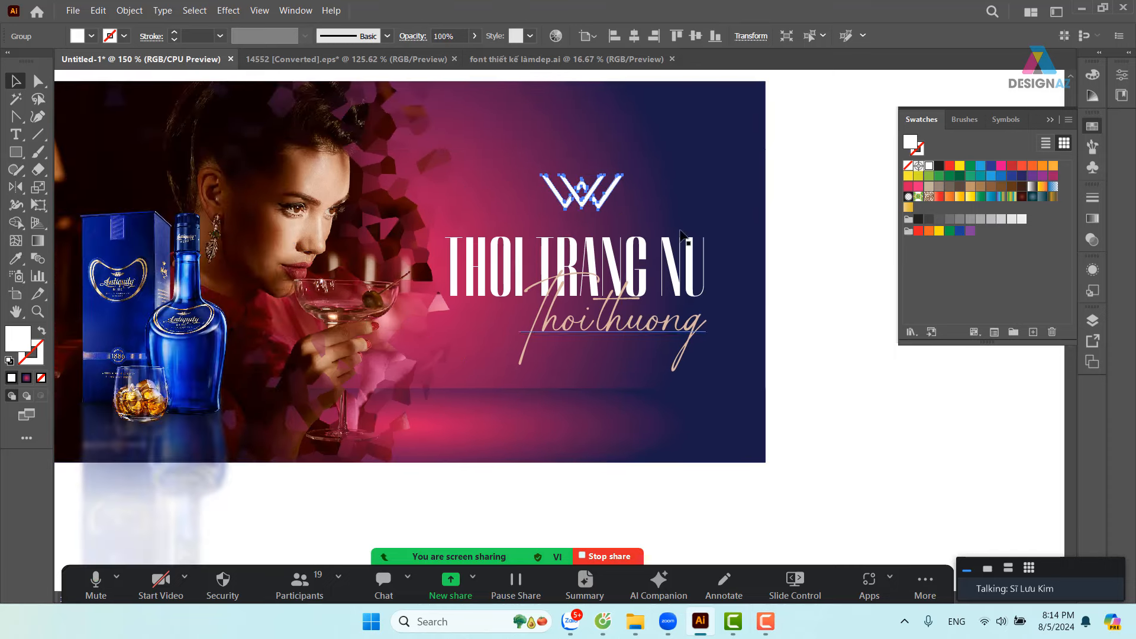
pyautogui.moveTo(599, 206); pyautogui.dragTo(594, 201)
pyautogui.click(812, 225)
pyautogui.moveTo(693, 288); pyautogui.dragTo(786, 287)
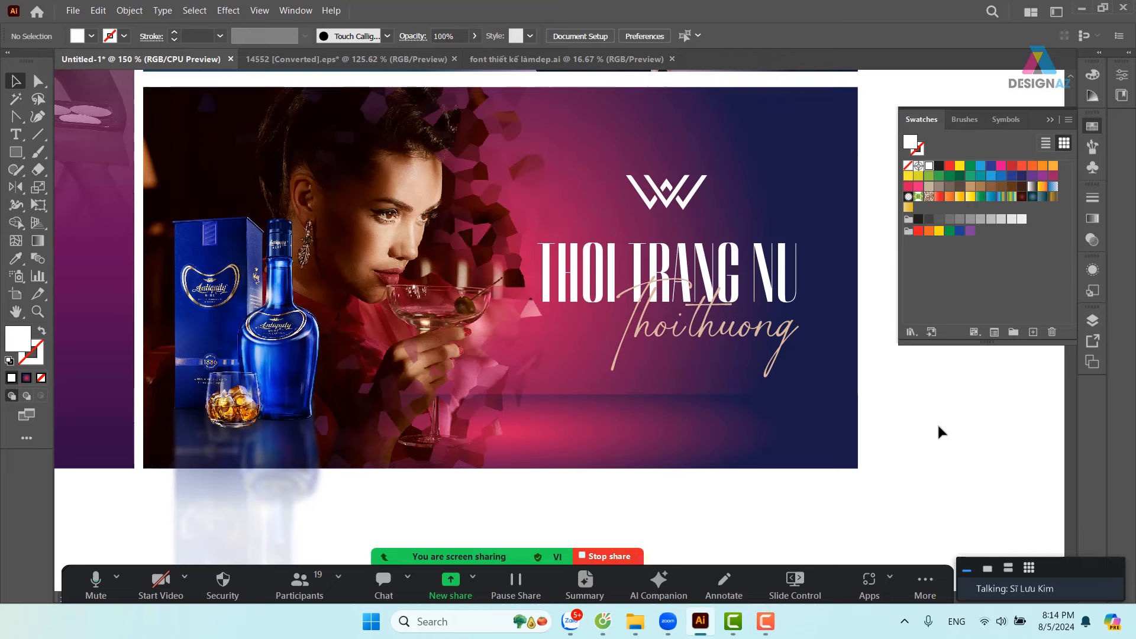
# - Align the W logo horizontally centred to the THOI TRANG NU headline, using the headline as the key object
pyautogui.click(674, 207)
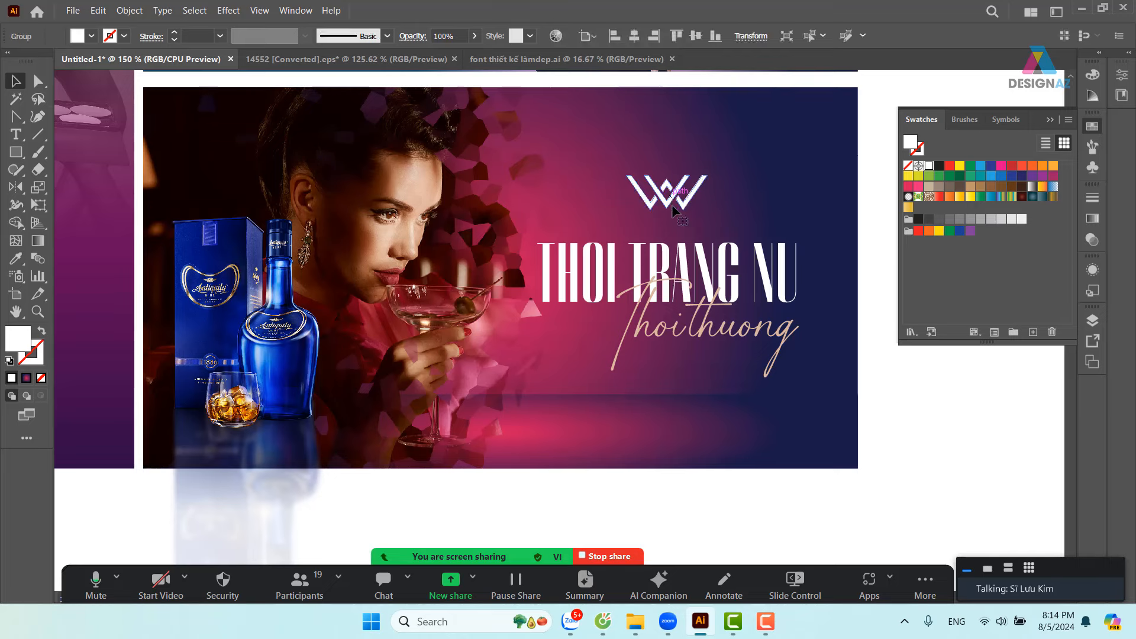
pyautogui.keyDown('shift'); pyautogui.click(687, 272); pyautogui.keyUp('shift')
pyautogui.click(687, 271)
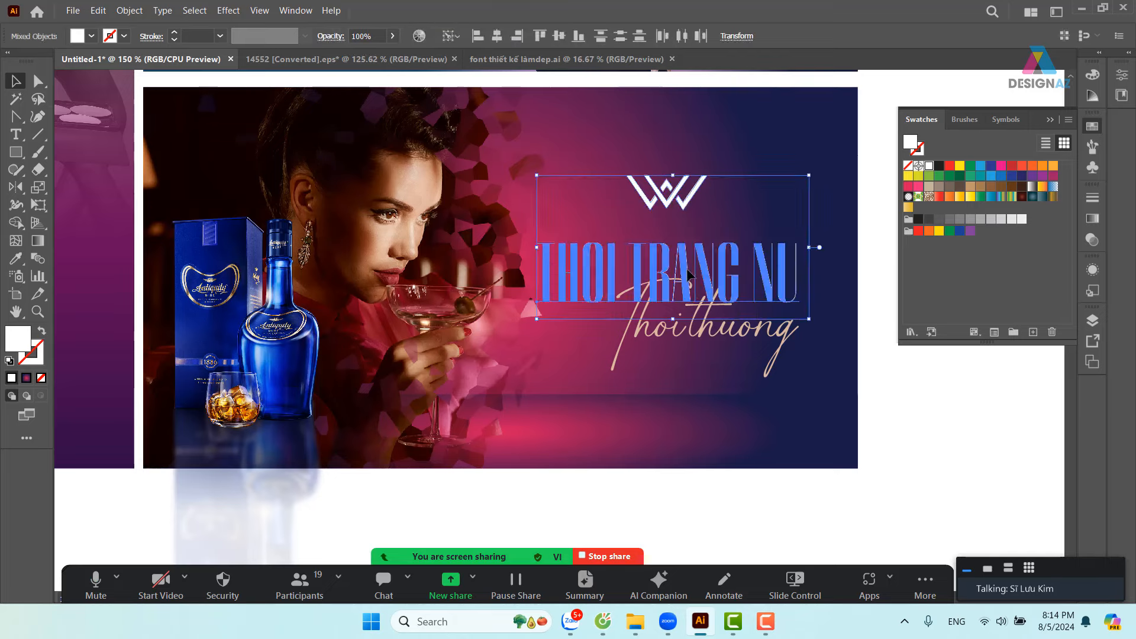
pyautogui.click(497, 38)
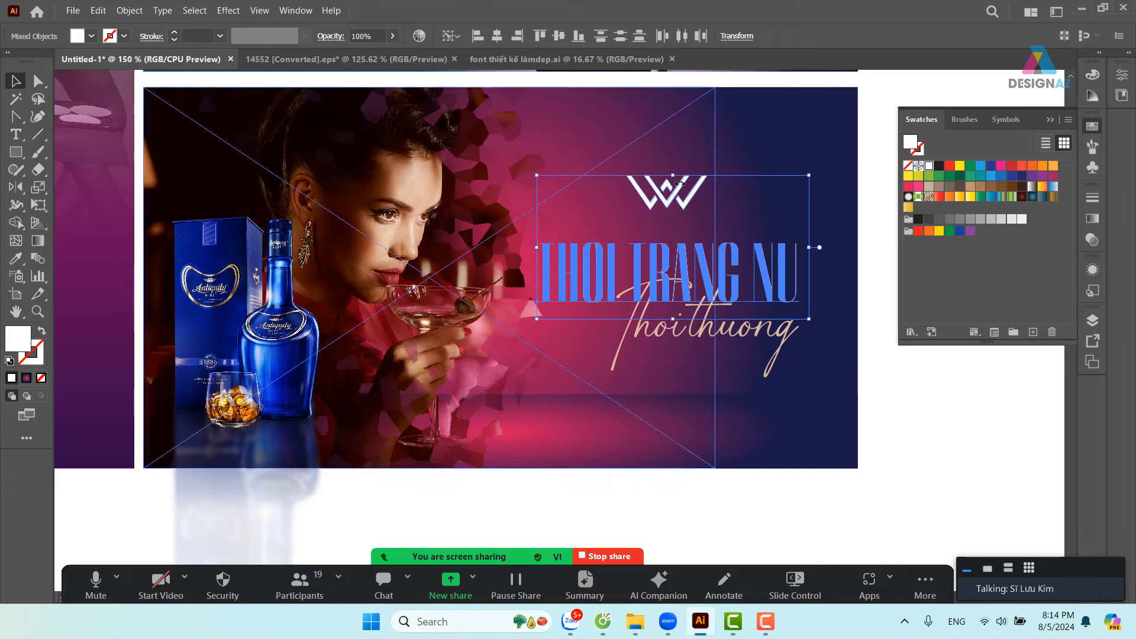
pyautogui.click(909, 379)
pyautogui.moveTo(957, 402); pyautogui.dragTo(829, 404)
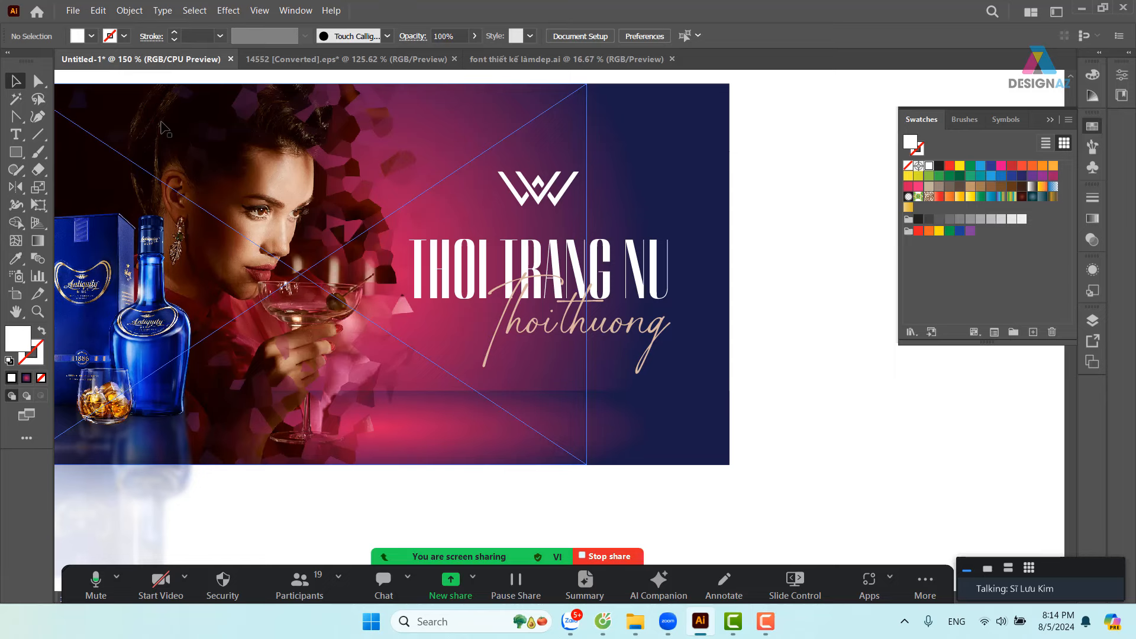
# - Open the gold gradient file O945XP1.eps from the Golden-squares-collection folder on New Volume (E:)
pyautogui.hotkey('ctrl', 'o')
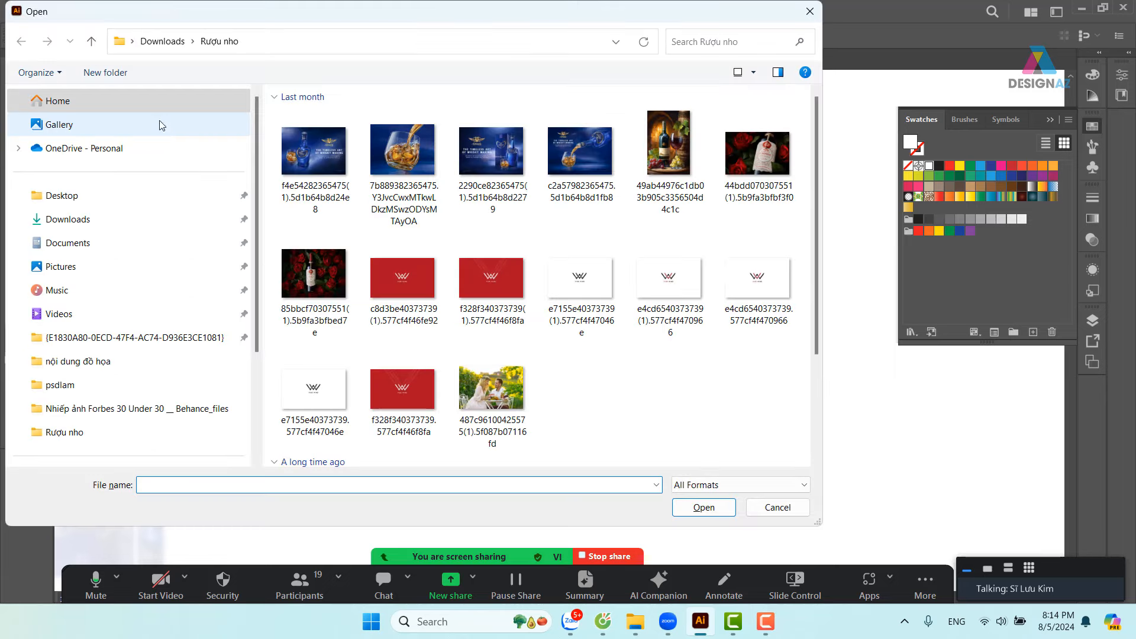
pyautogui.scroll(-2, 95, 415)
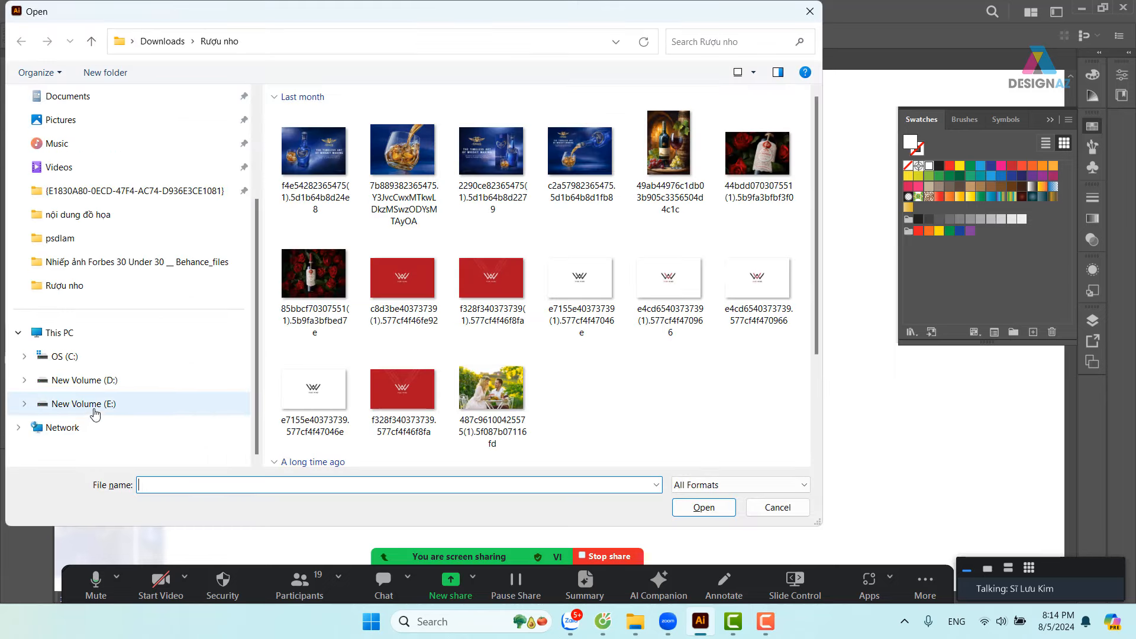
pyautogui.click(99, 408)
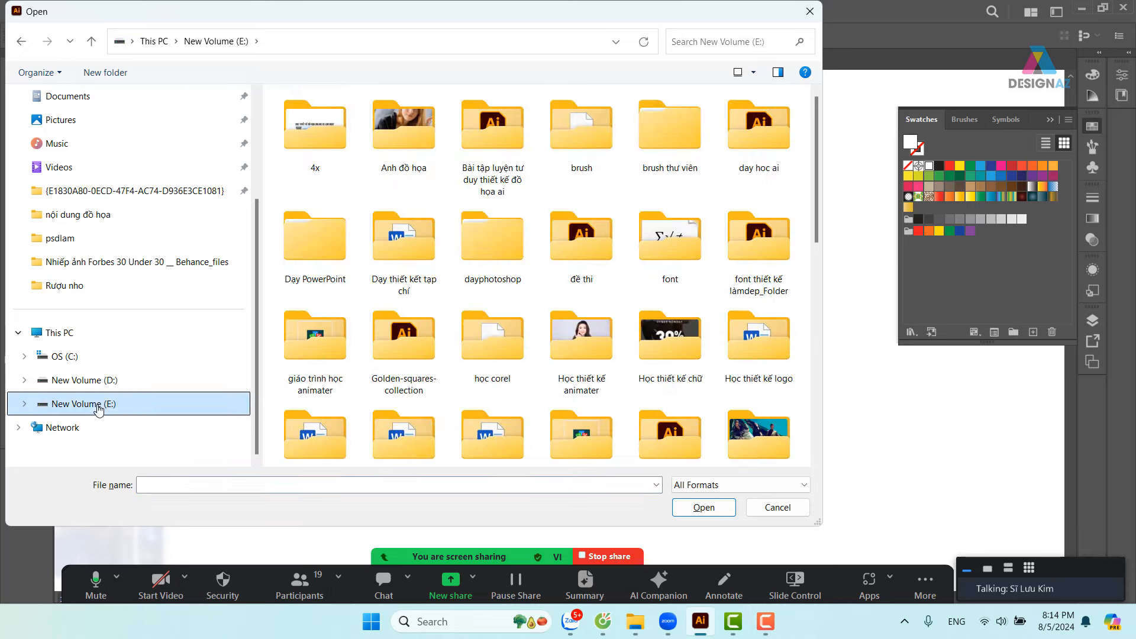
pyautogui.doubleClick(415, 353)
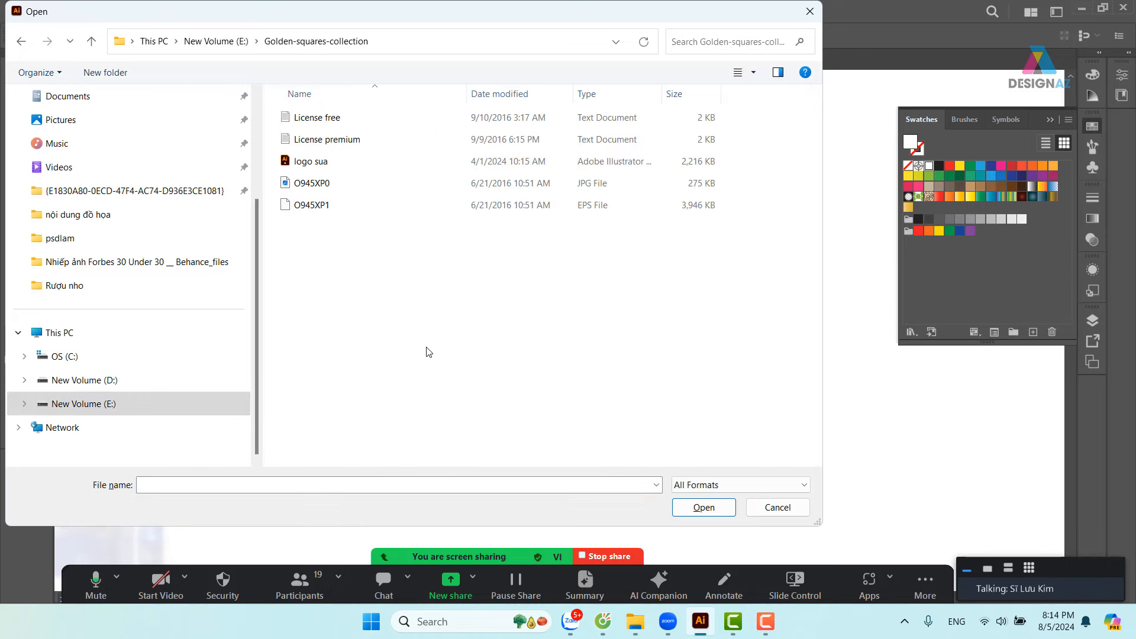
pyautogui.click(314, 206)
pyautogui.press('Return')
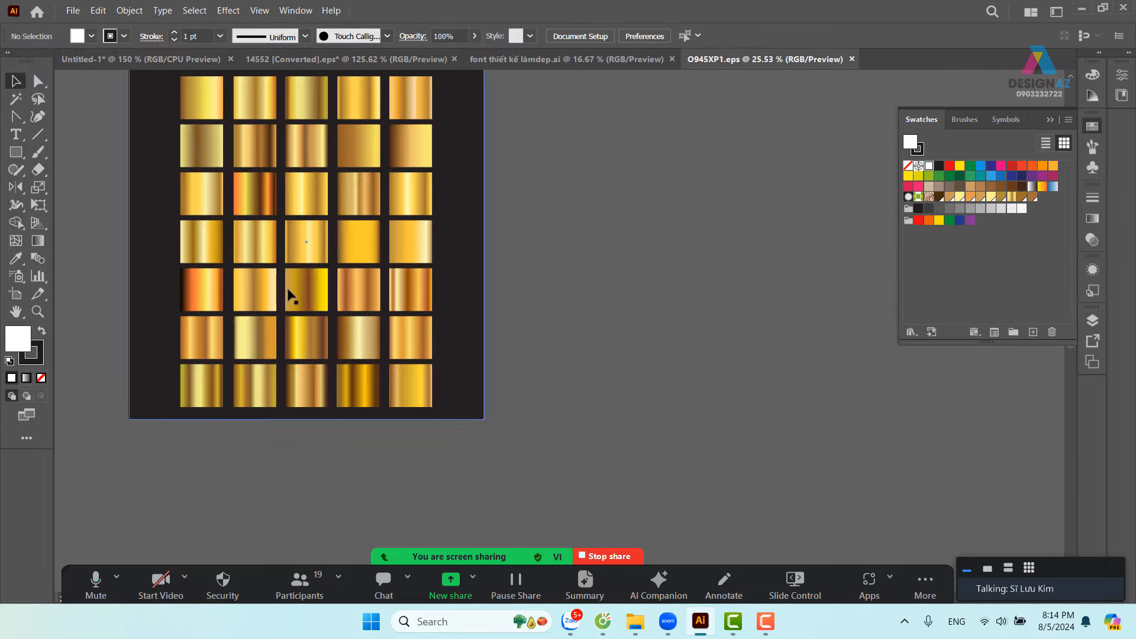
# - Copy the gold gradient square at the lower-left corner of the collection and paste it beside the banner in Untitled-1
pyautogui.click(202, 399)
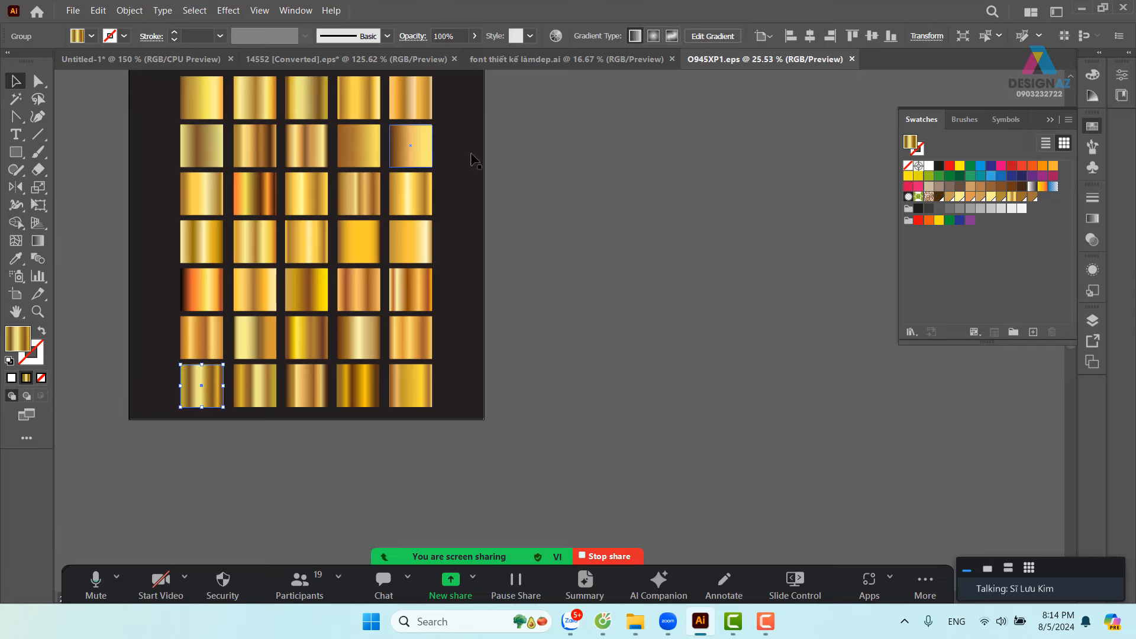
pyautogui.click(141, 60)
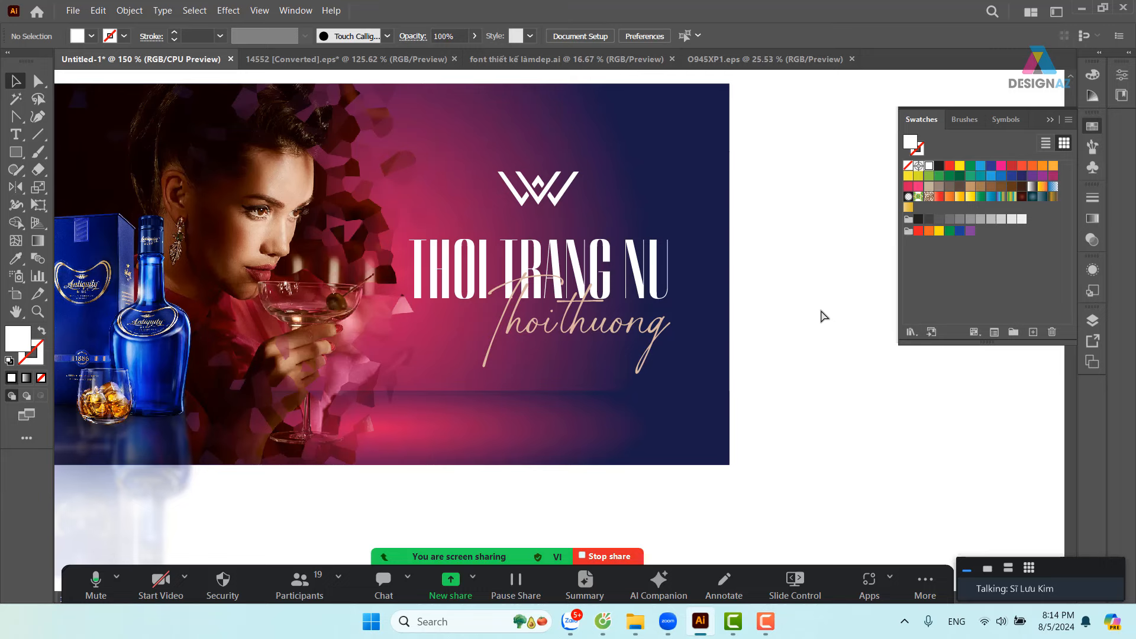
pyautogui.hotkey('ctrl', 'v')
pyautogui.hscroll(1, 621, 347)
pyautogui.hscroll(1, 621, 348)
pyautogui.moveTo(562, 331); pyautogui.dragTo(780, 302)
# - Apply the gold square's gradient to the THOI TRANG NU headline with the Eyedropper
pyautogui.click(558, 293)
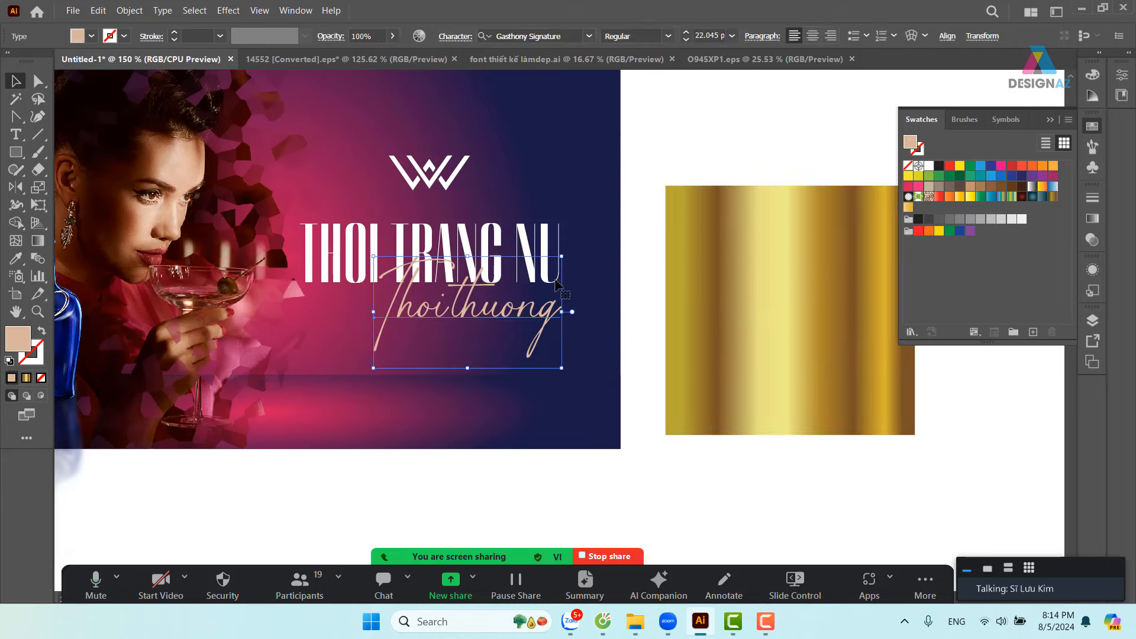
pyautogui.click(529, 239)
pyautogui.hscroll(1, 527, 255)
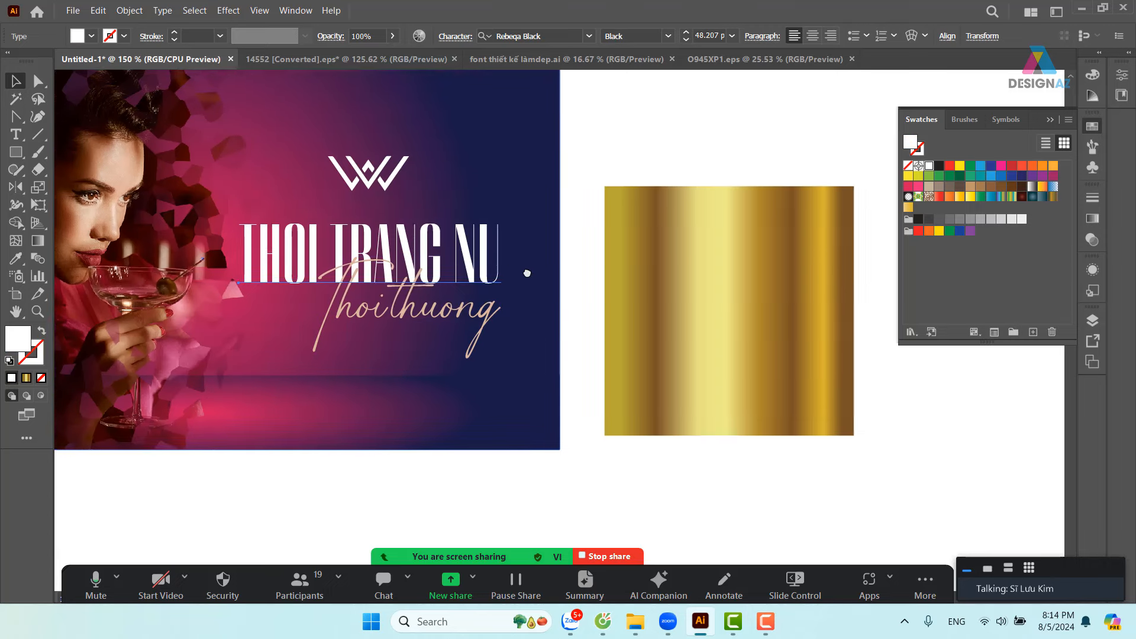
pyautogui.press('i')
pyautogui.click(713, 256)
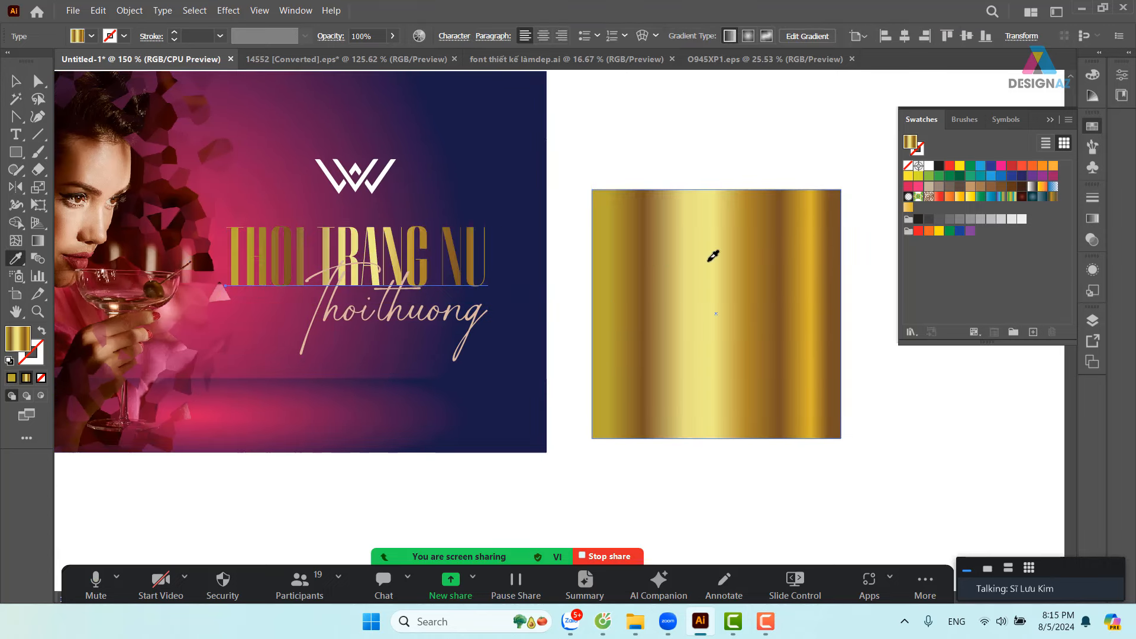
# - Redraw the headline's gold gradient vertically, from just above the letters to just below them
pyautogui.press('g')
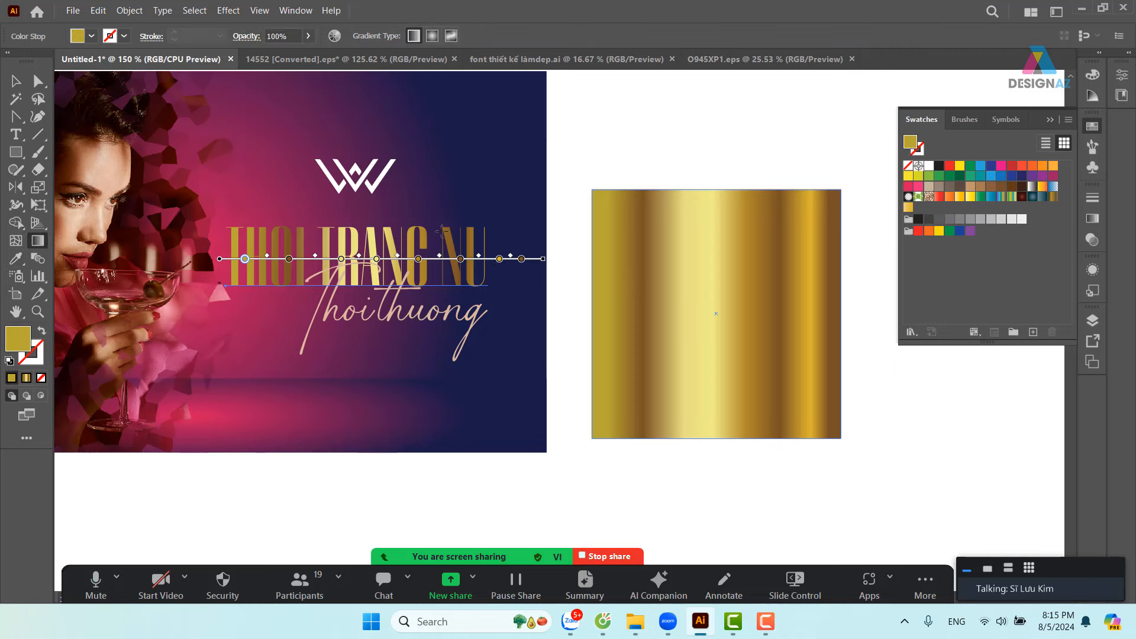
pyautogui.moveTo(381, 219); pyautogui.dragTo(381, 295)
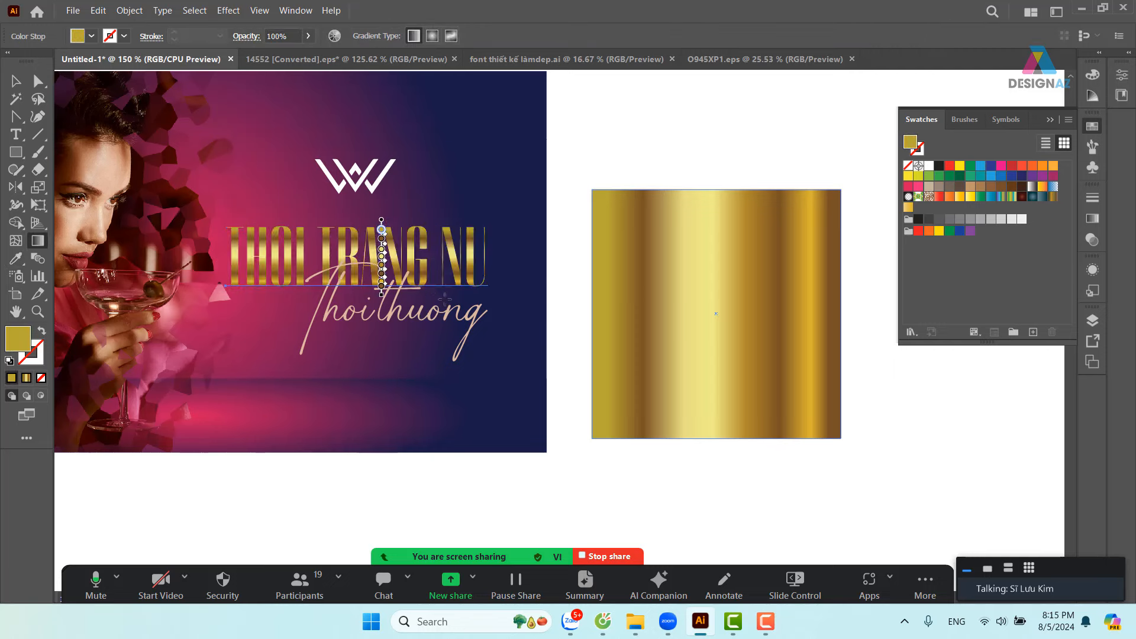
pyautogui.press('v')
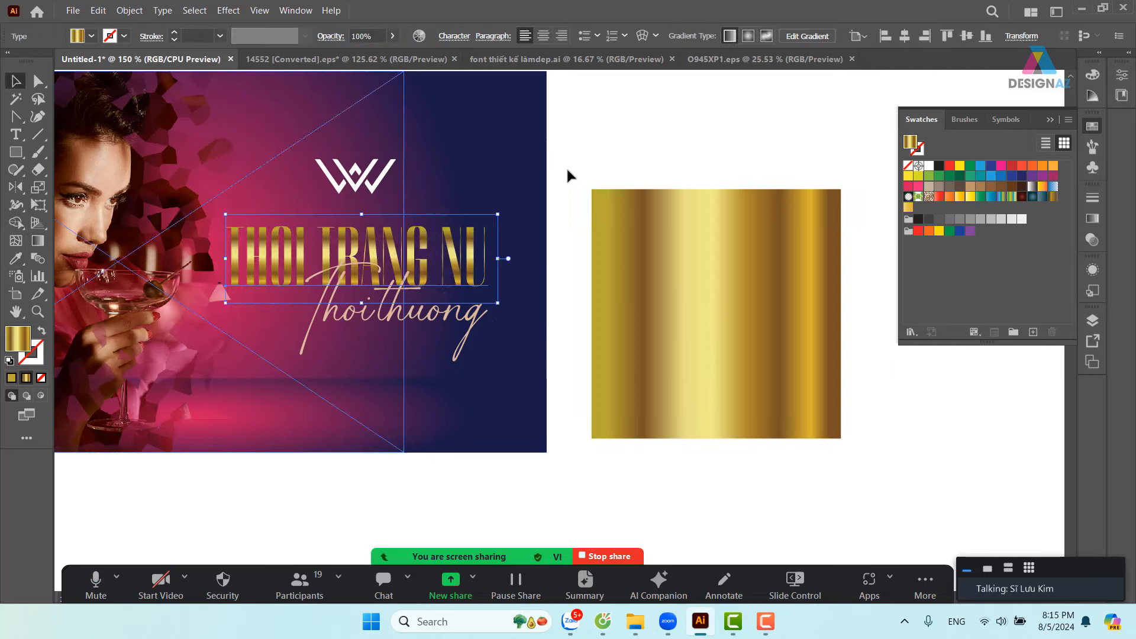
# - Delete the gold gradient square beside the banner
pyautogui.moveTo(643, 249); pyautogui.dragTo(698, 253)
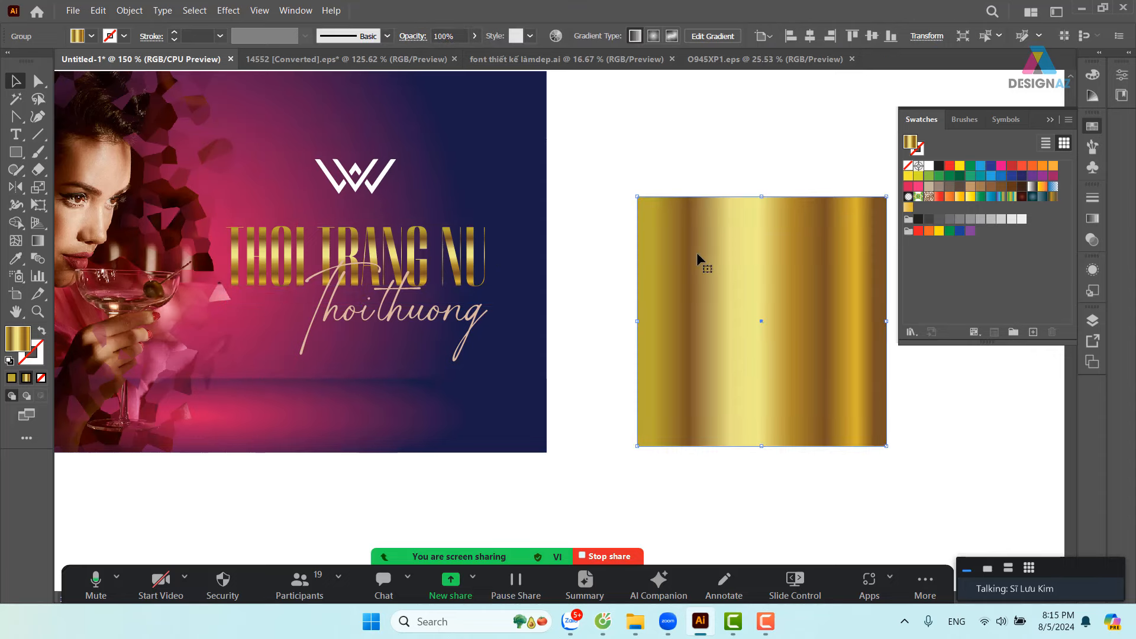
pyautogui.press('Delete')
pyautogui.hscroll(-5, 637, 294)
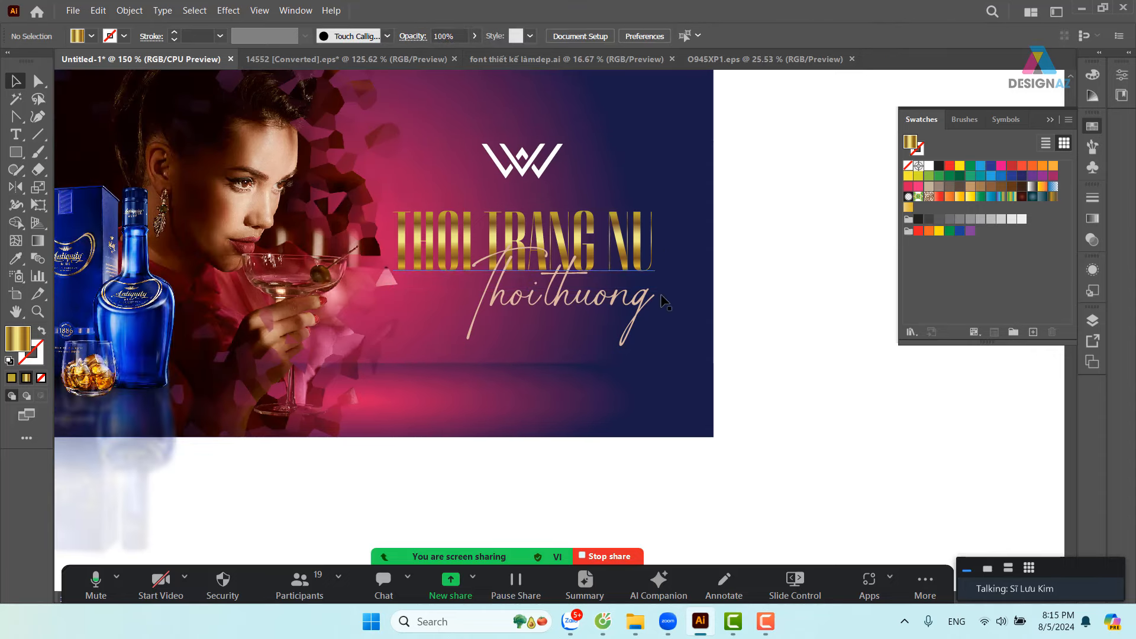
# - Set the blending mode of the gold THOI TRANG NU headline to Screen
pyautogui.click(456, 249)
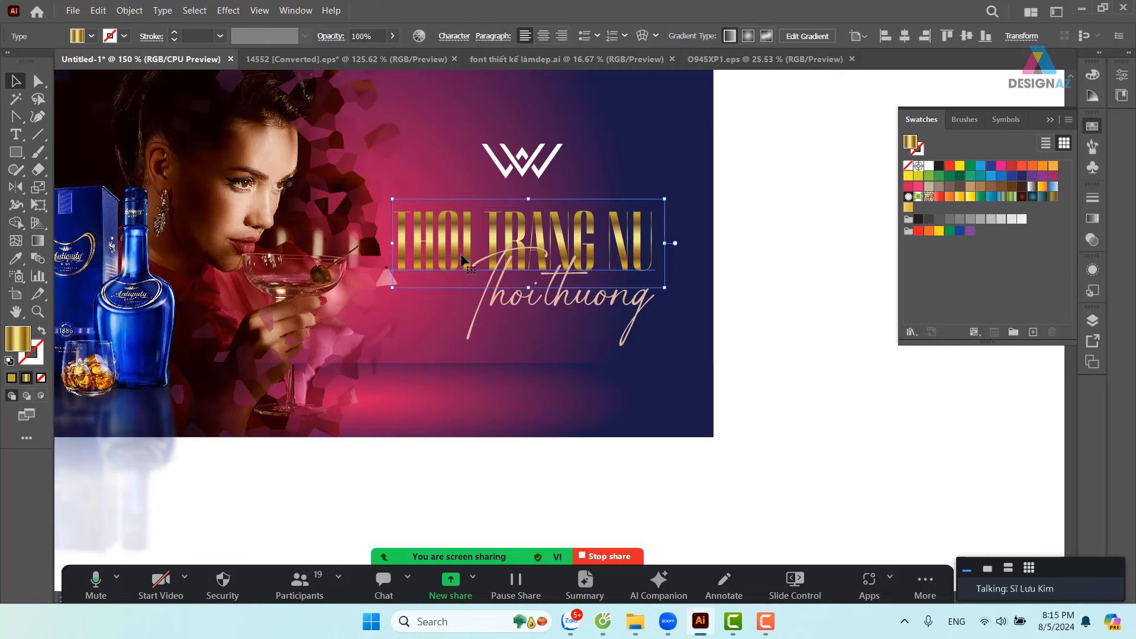
pyautogui.hotkey('ctrl', 'shift', 'b')
pyautogui.hotkey('ctrl', 'shift', 'b')
pyautogui.click(1093, 239)
pyautogui.click(944, 213)
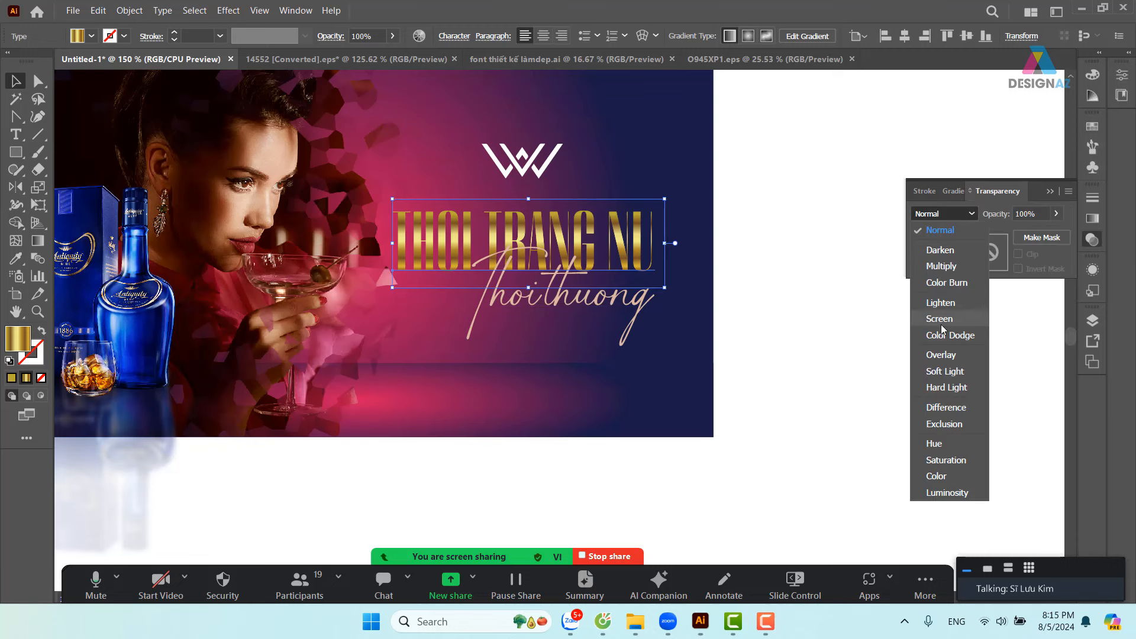
pyautogui.click(941, 319)
pyautogui.click(799, 373)
# - Select the THOI TRANG NU and Thoithuong texts together, without the background objects, and group them
pyautogui.hscroll(-3, 795, 373)
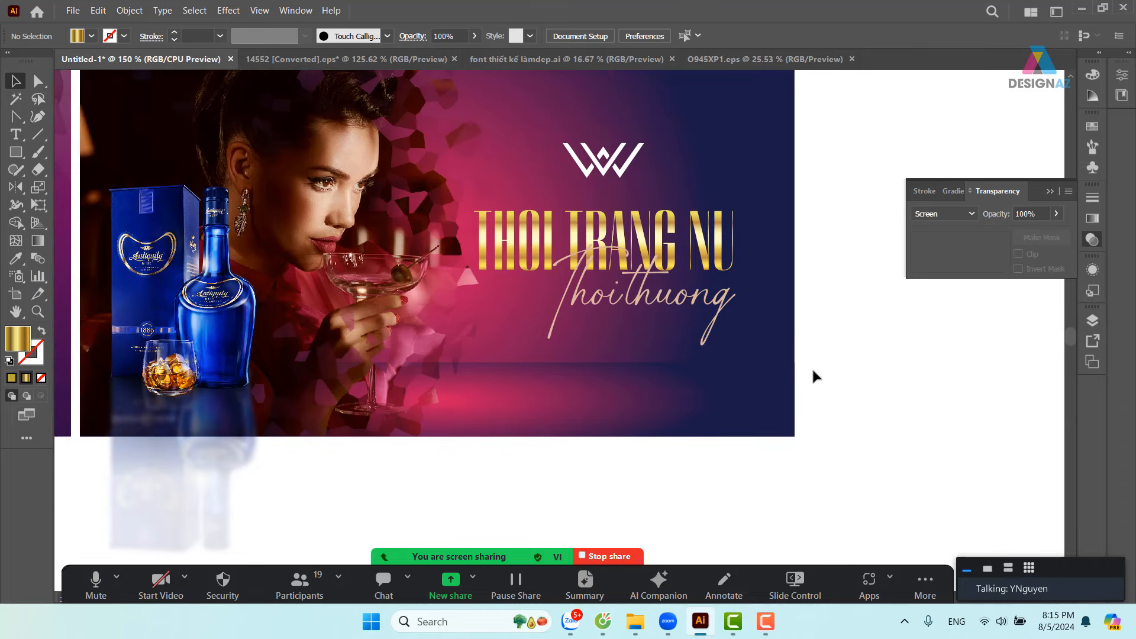
pyautogui.hscroll(1, 819, 351)
pyautogui.hscroll(-2, 728, 399)
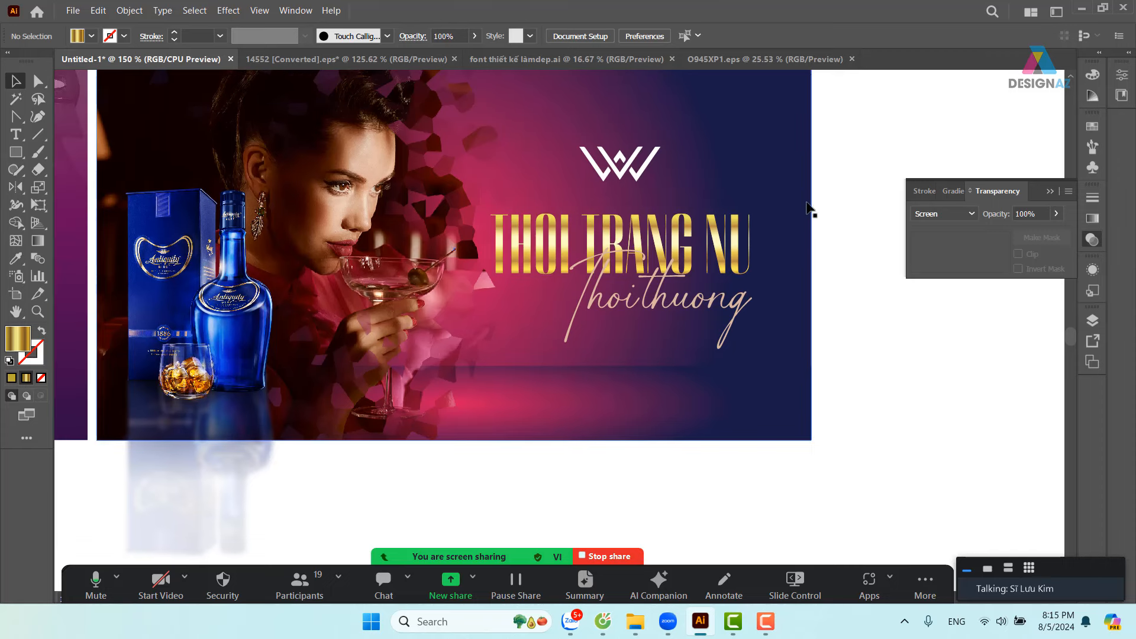
pyautogui.moveTo(838, 190); pyautogui.dragTo(527, 335)
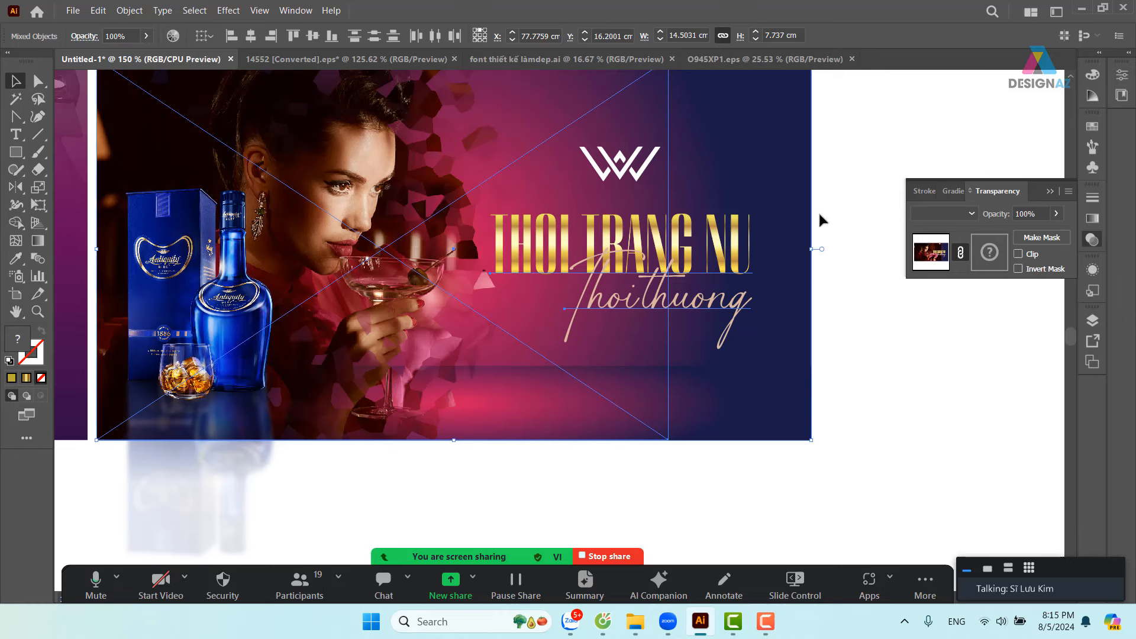
pyautogui.moveTo(840, 220); pyautogui.dragTo(796, 347)
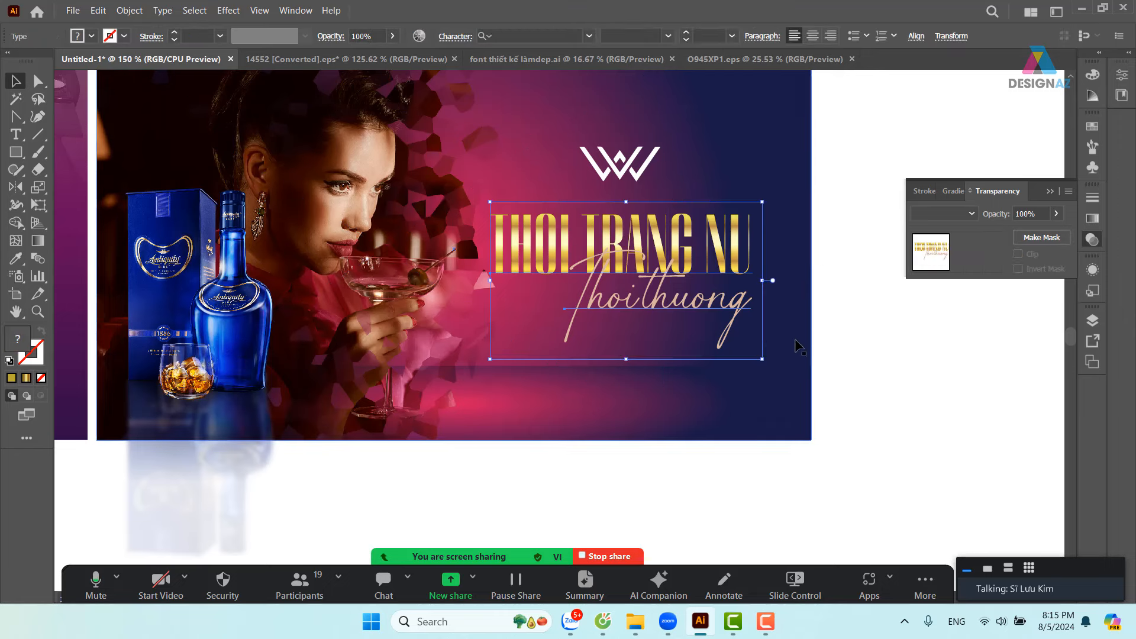
pyautogui.click(685, 274)
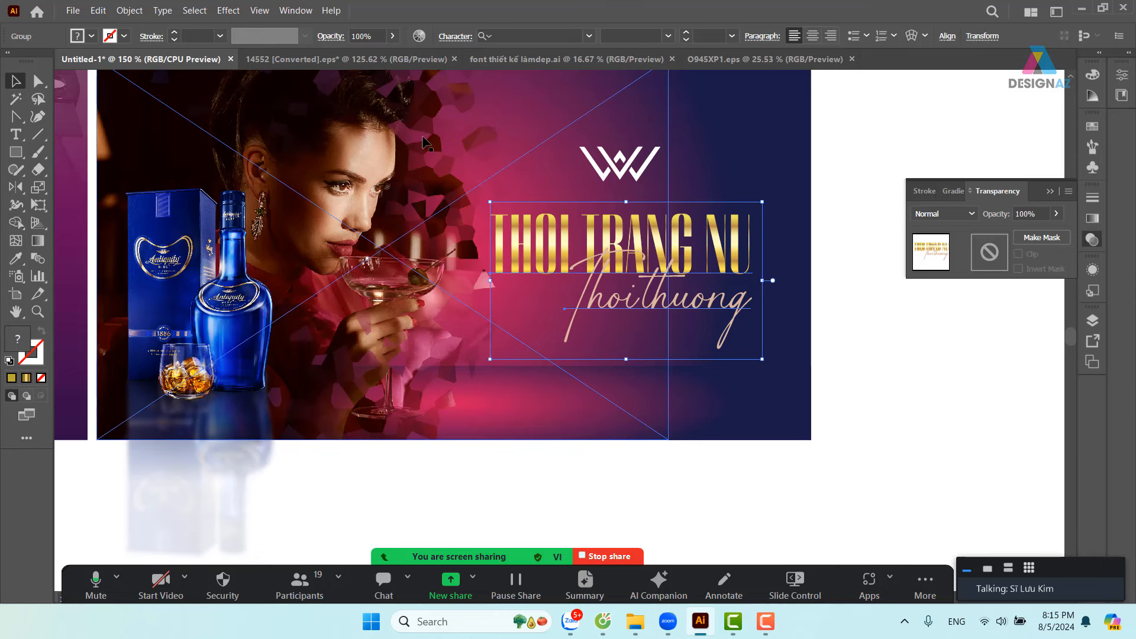
# - Start a Drop Shadow effect in Multiply mode on the headline group with X and Y offsets of 0 cm
pyautogui.click(230, 10)
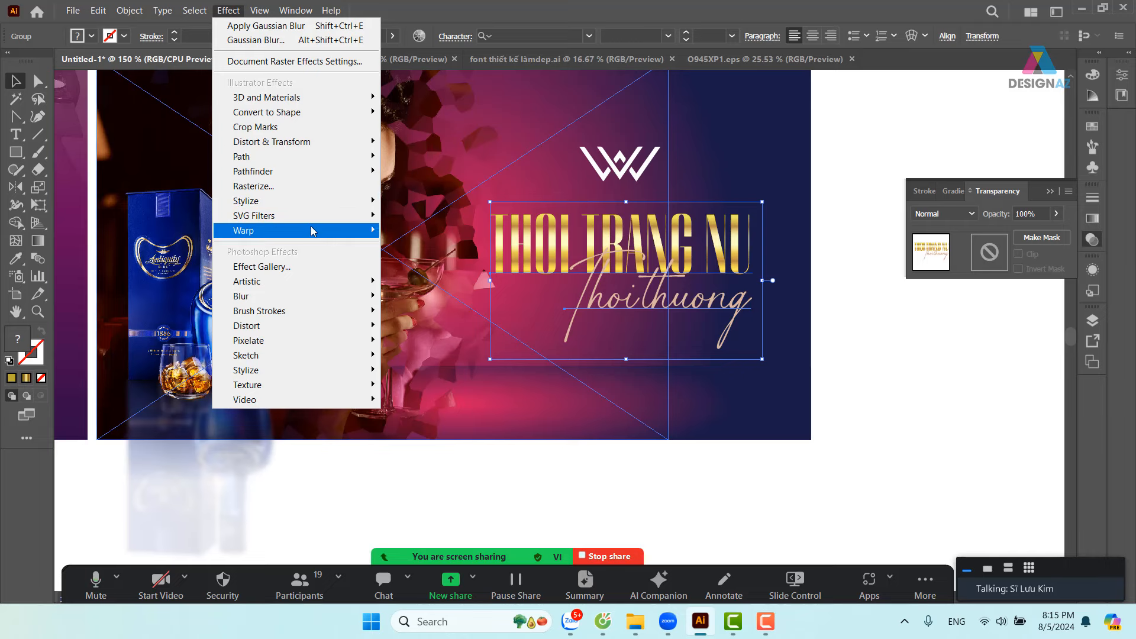
pyautogui.moveTo(312, 230)
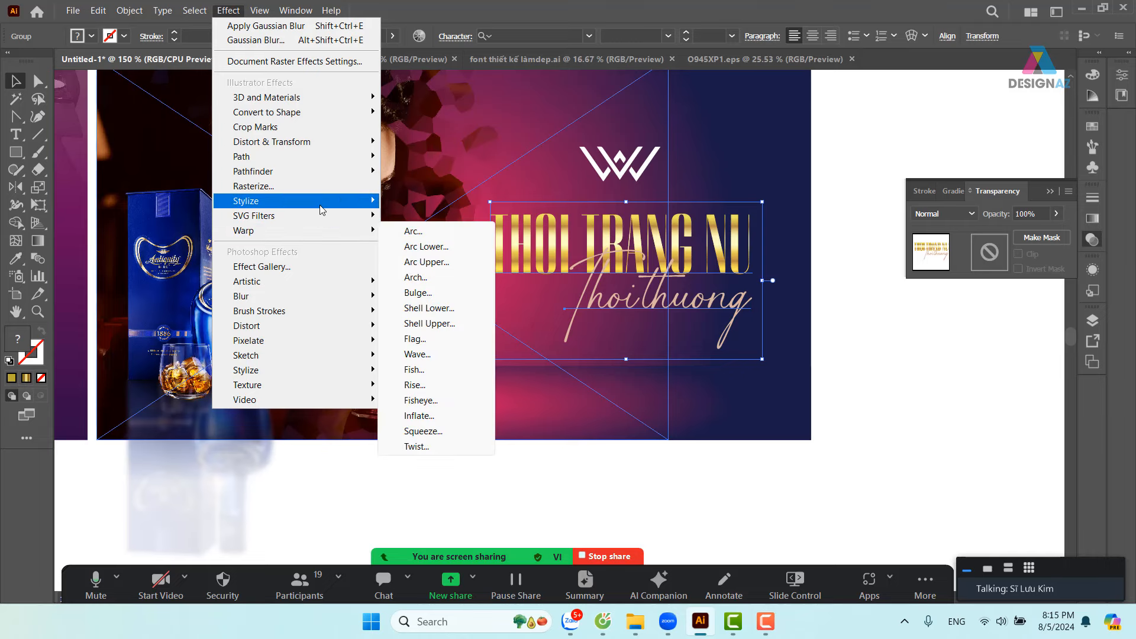
pyautogui.moveTo(329, 204)
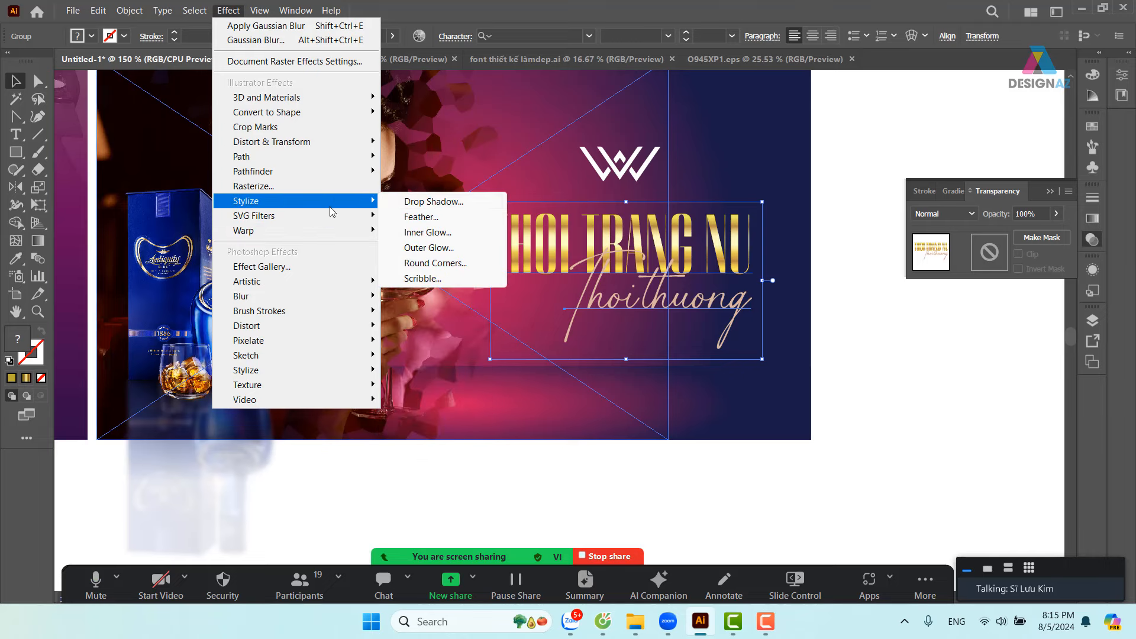
pyautogui.click(441, 202)
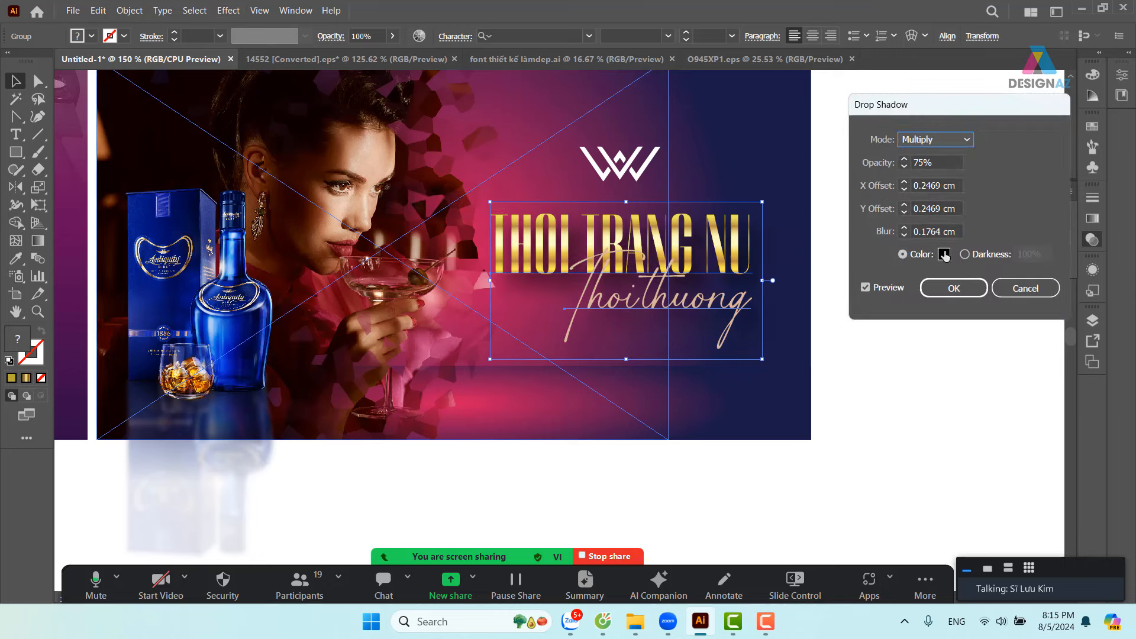
pyautogui.click(956, 185)
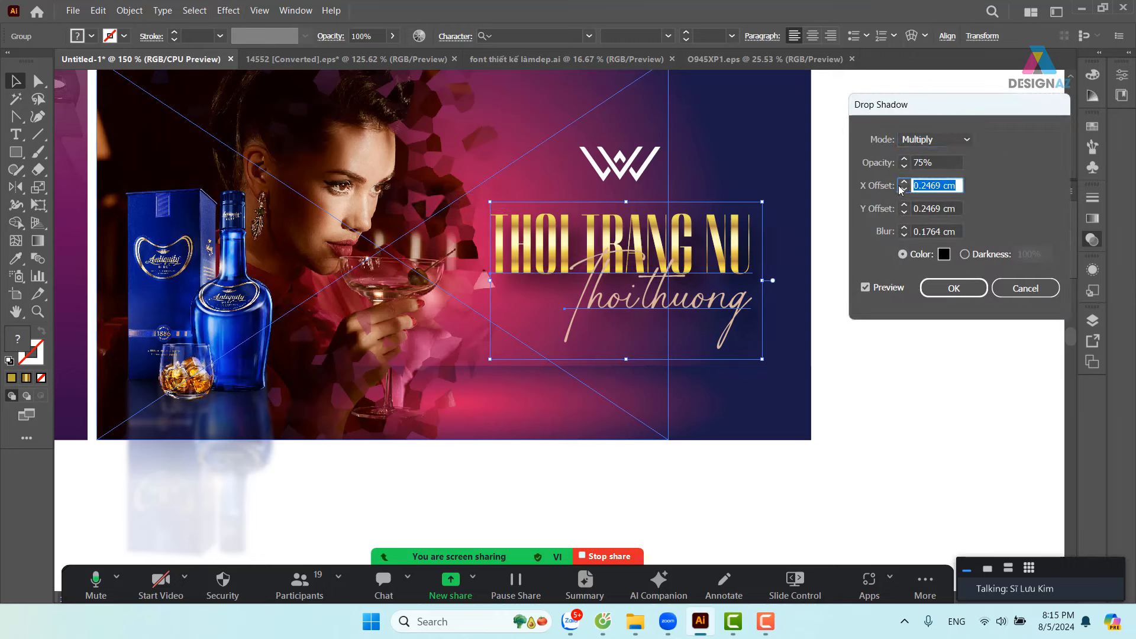
pyautogui.click(900, 188)
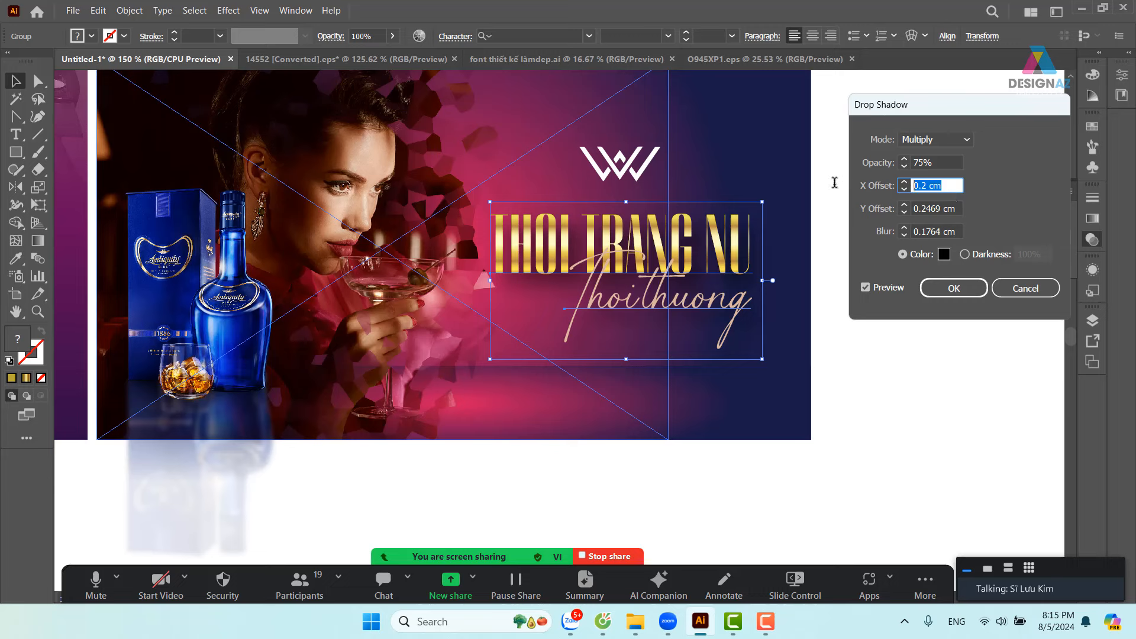
pyautogui.write('0')
pyautogui.press('Tab')
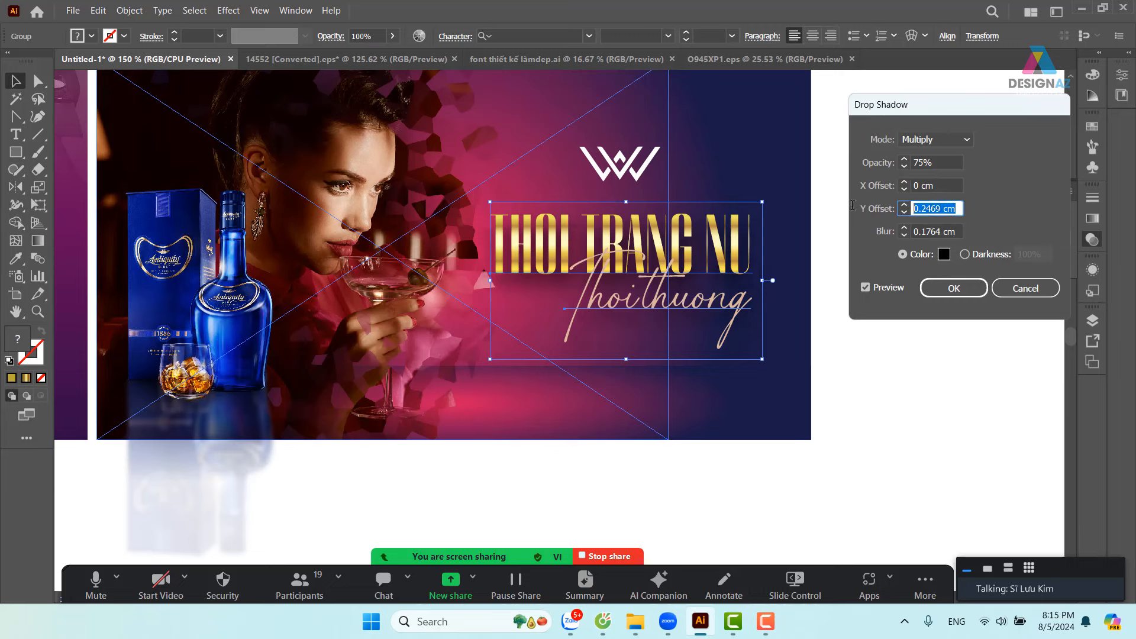
pyautogui.write('0')
# - Set the drop shadow's blur to 0.1 cm and opacity to 50%, and apply it to the headline group
pyautogui.click(952, 162)
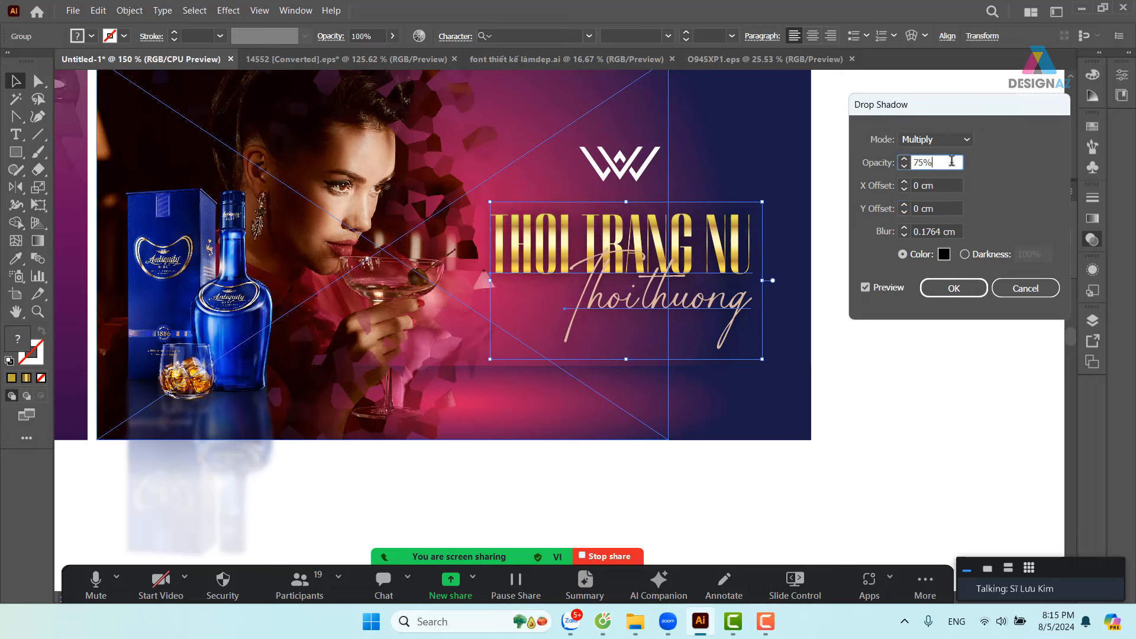
pyautogui.click(957, 231)
pyautogui.press('Down')
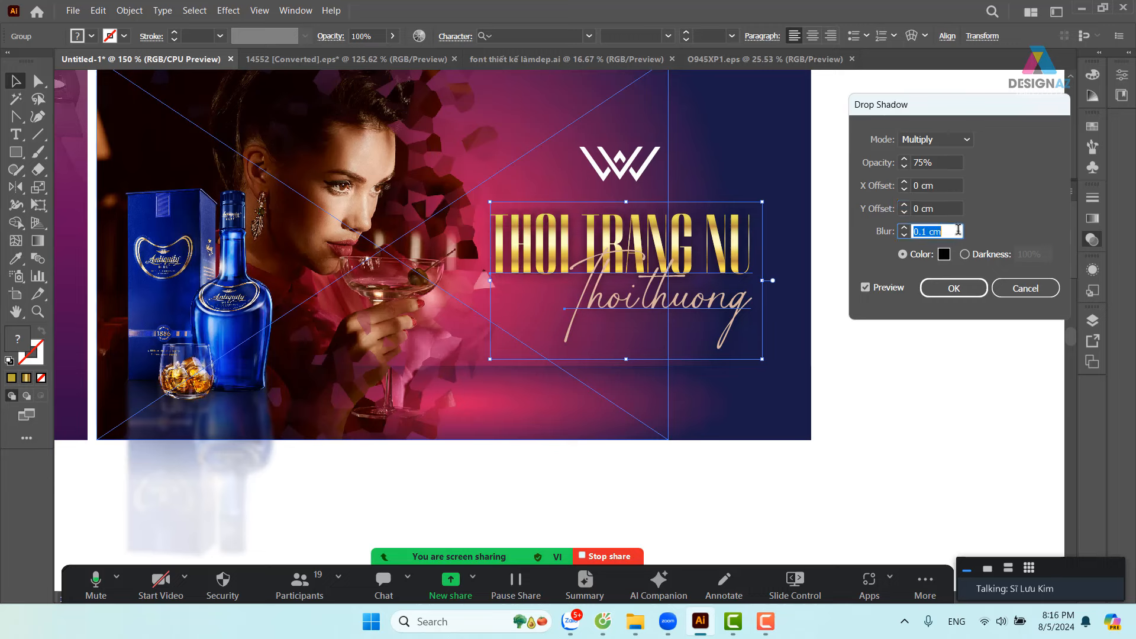
pyautogui.click(945, 163)
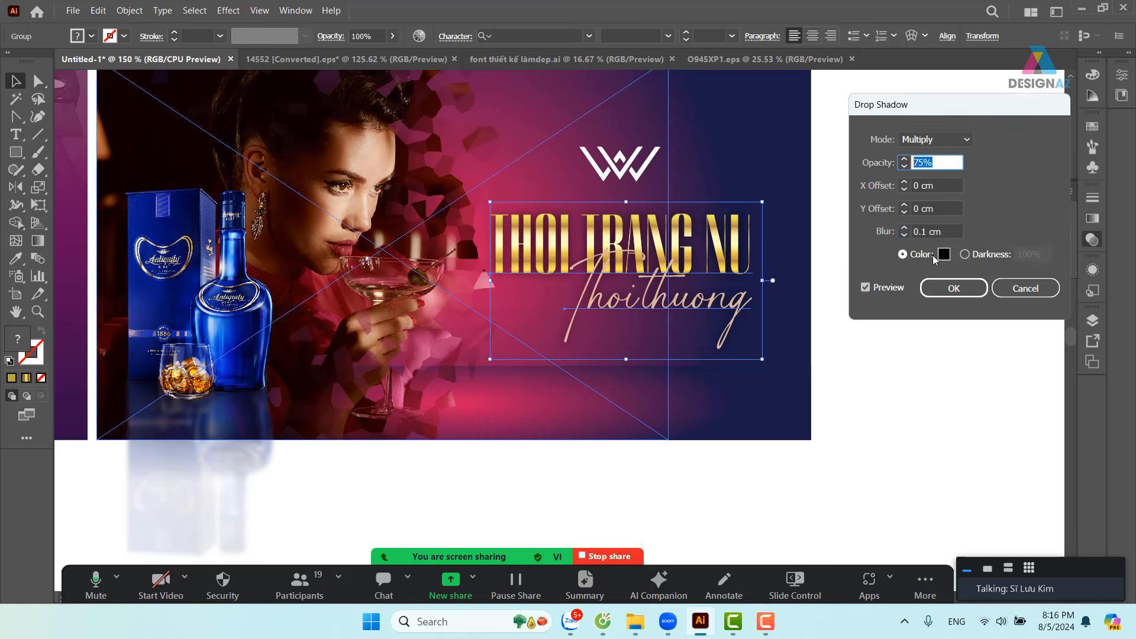
pyautogui.write('50')
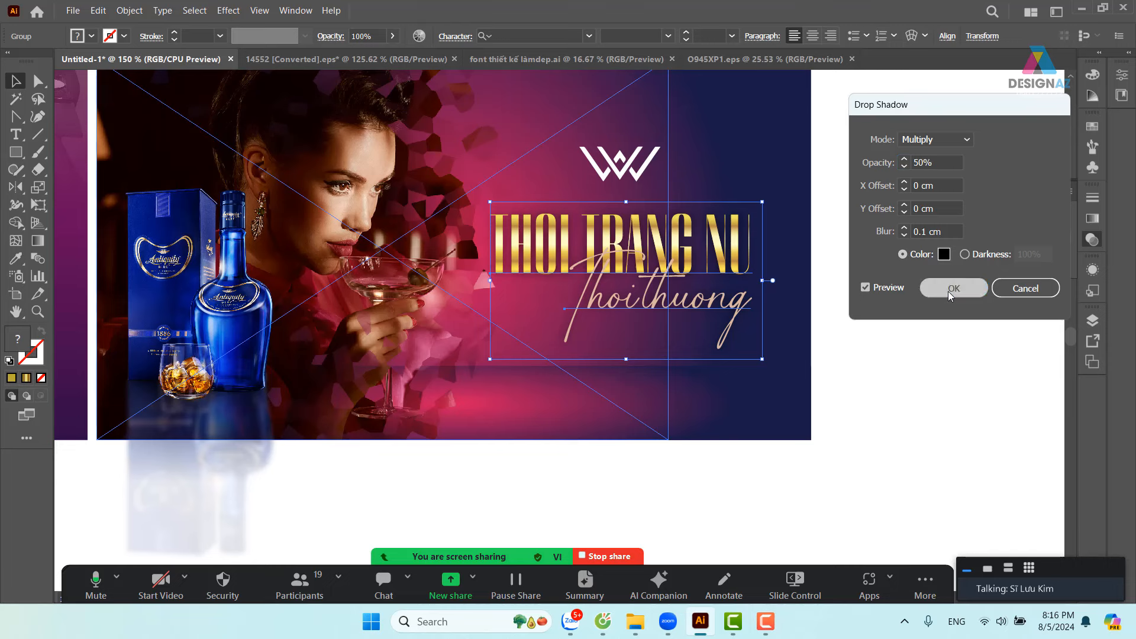
pyautogui.click(950, 289)
pyautogui.click(870, 416)
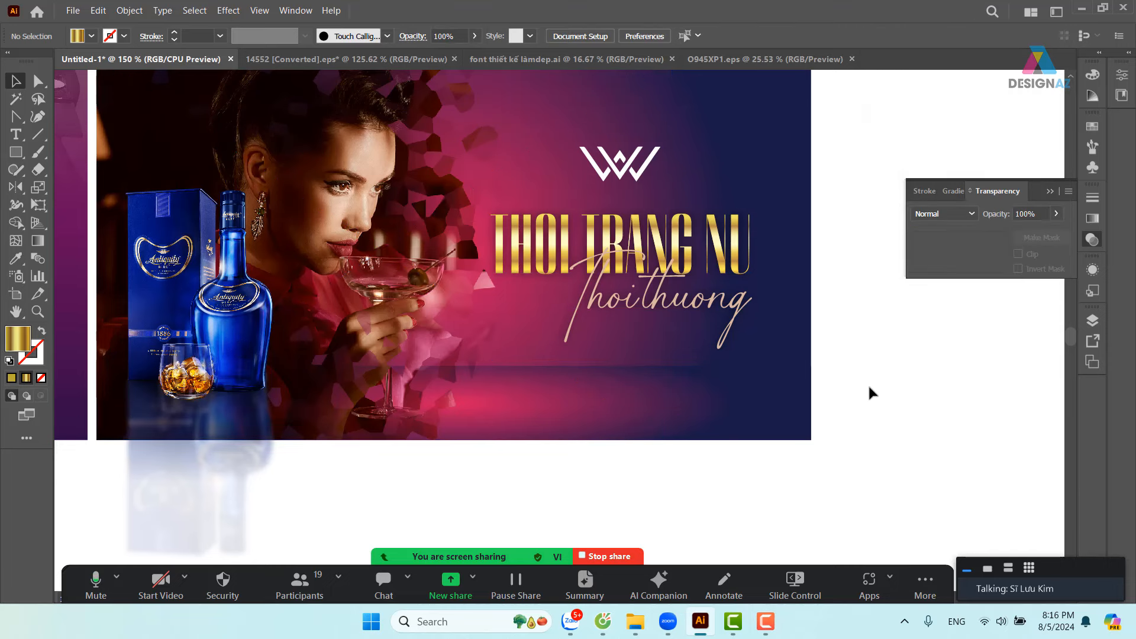
# - Duplicate the banner's floor strip in place in front and set the copy's blending mode to Multiply
pyautogui.scroll(1, 870, 397)
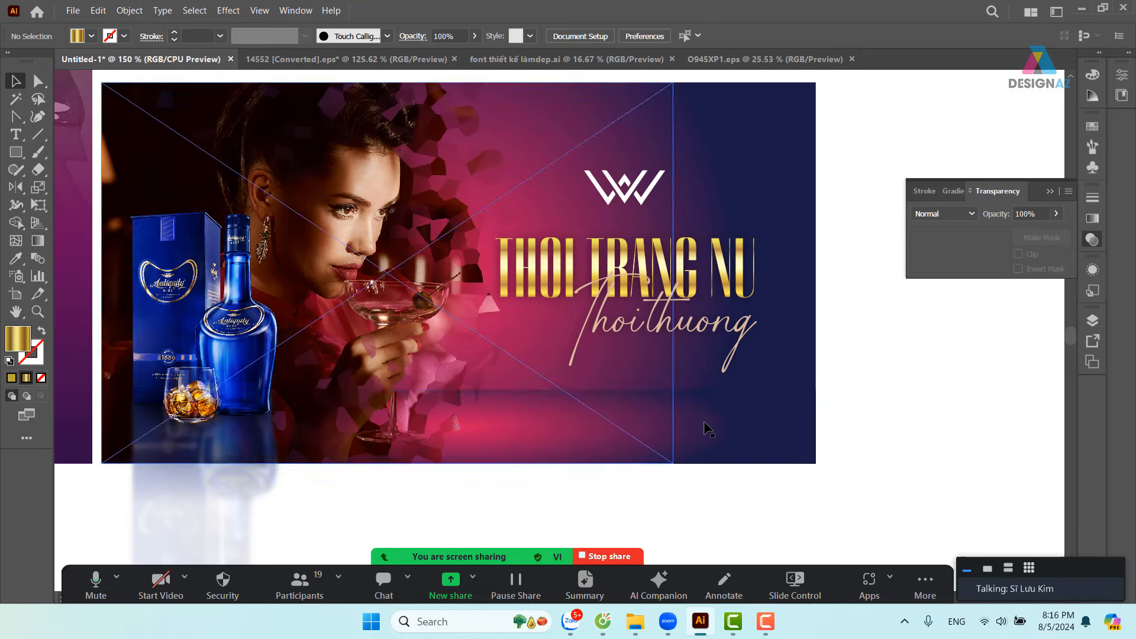
pyautogui.click(760, 423)
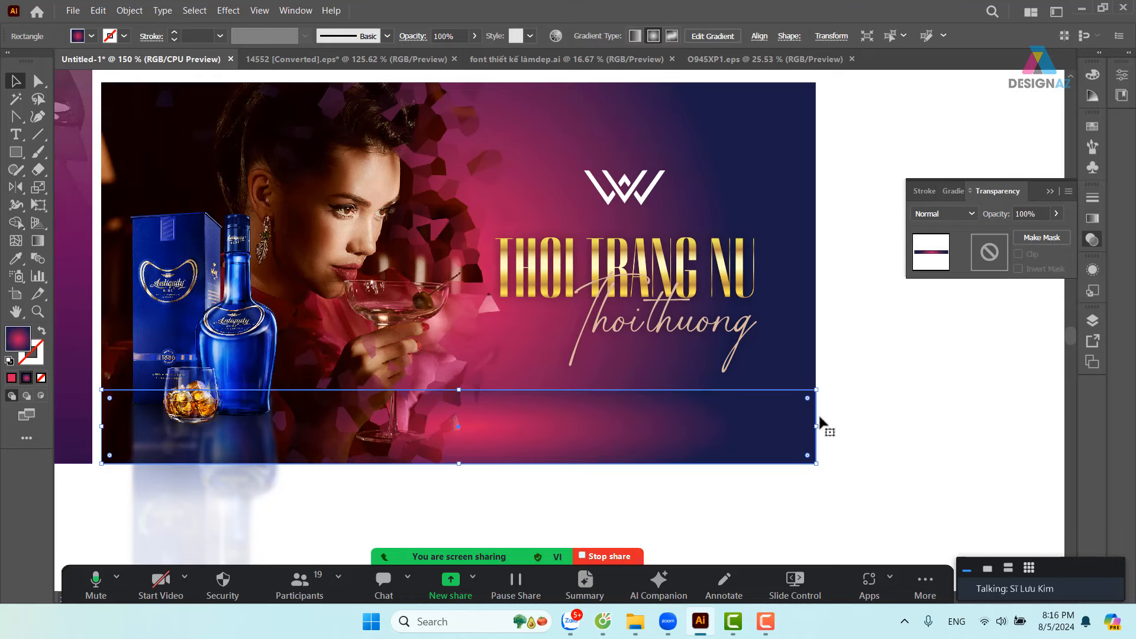
pyautogui.hotkey('ctrl', 'c')
pyautogui.hotkey('ctrl', 'f')
pyautogui.click(969, 216)
pyautogui.click(950, 267)
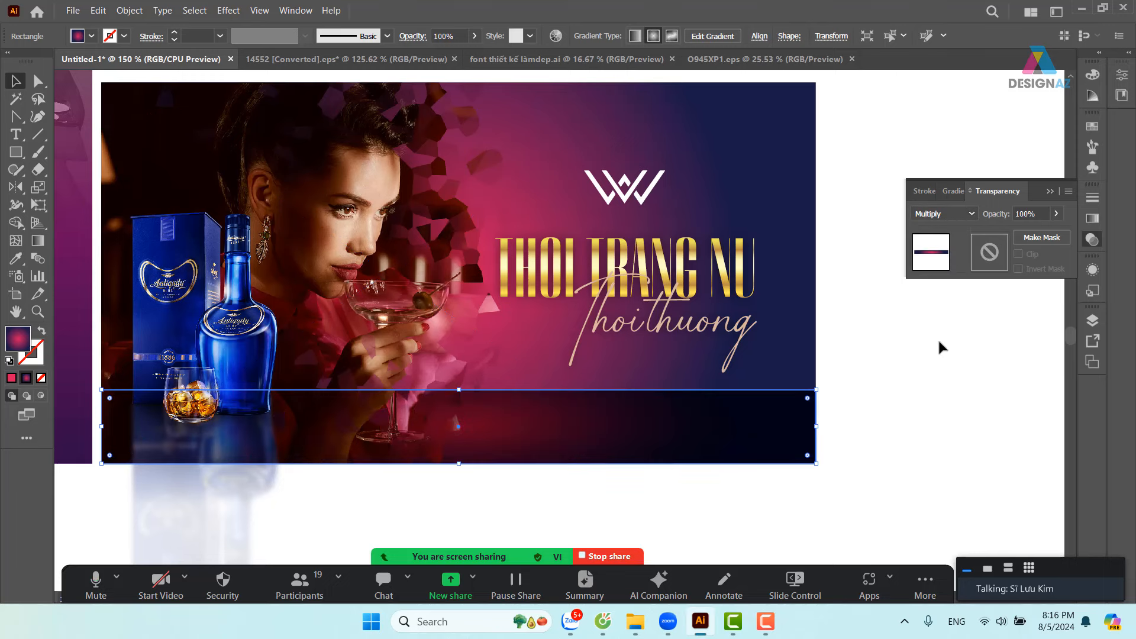
pyautogui.click(1009, 401)
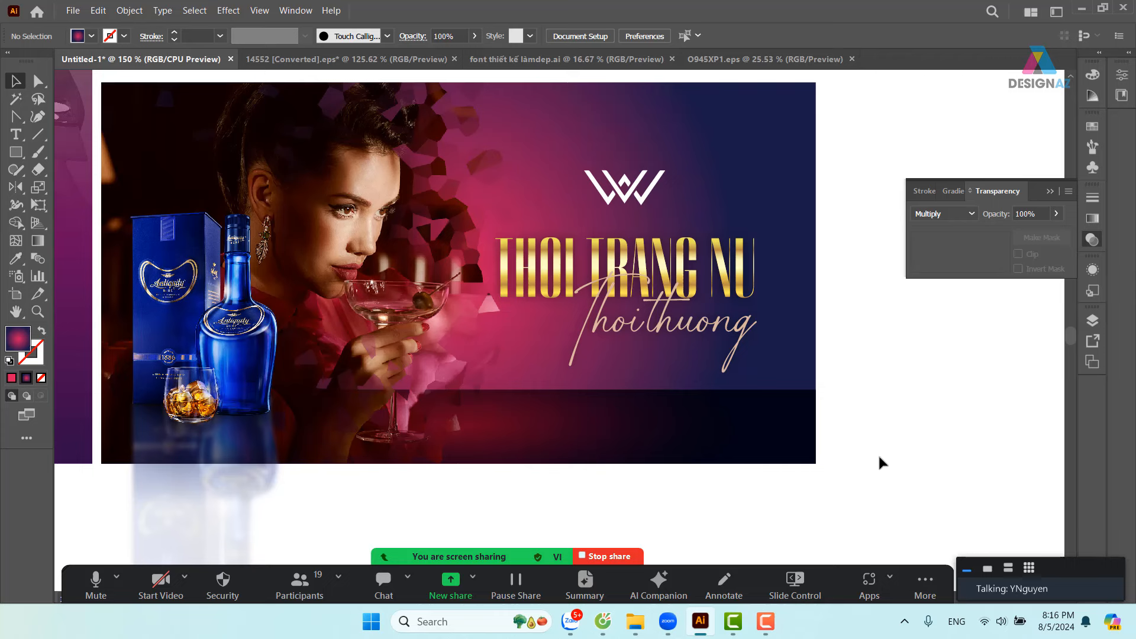
# - Lower the opacity of the Multiply floor strip copy to 50%
pyautogui.click(758, 437)
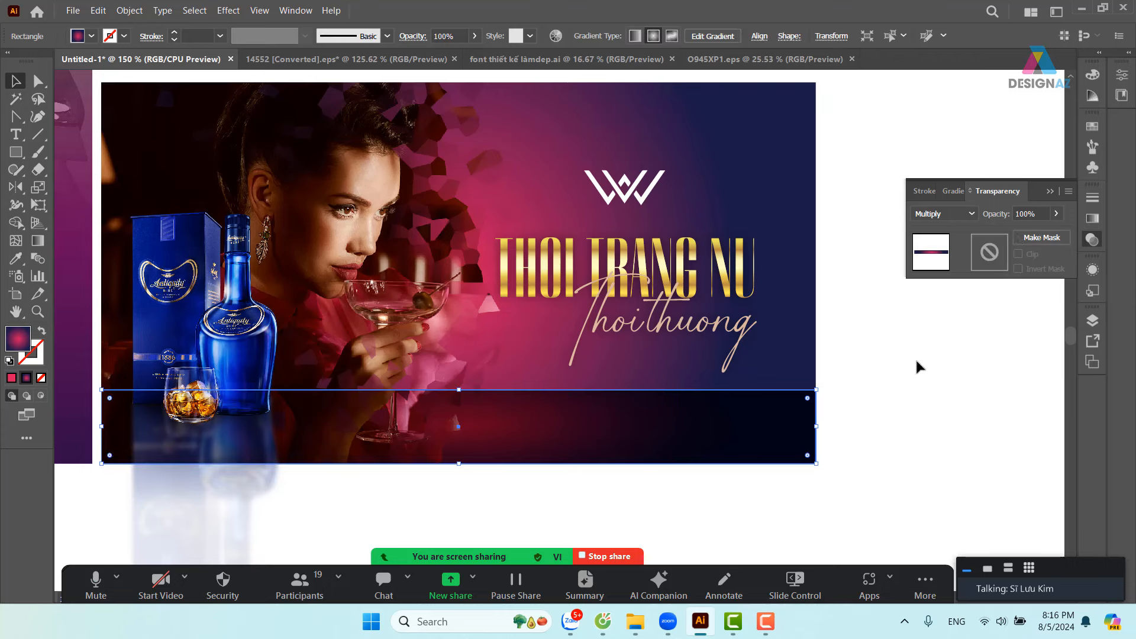
pyautogui.click(1043, 212)
pyautogui.write('50')
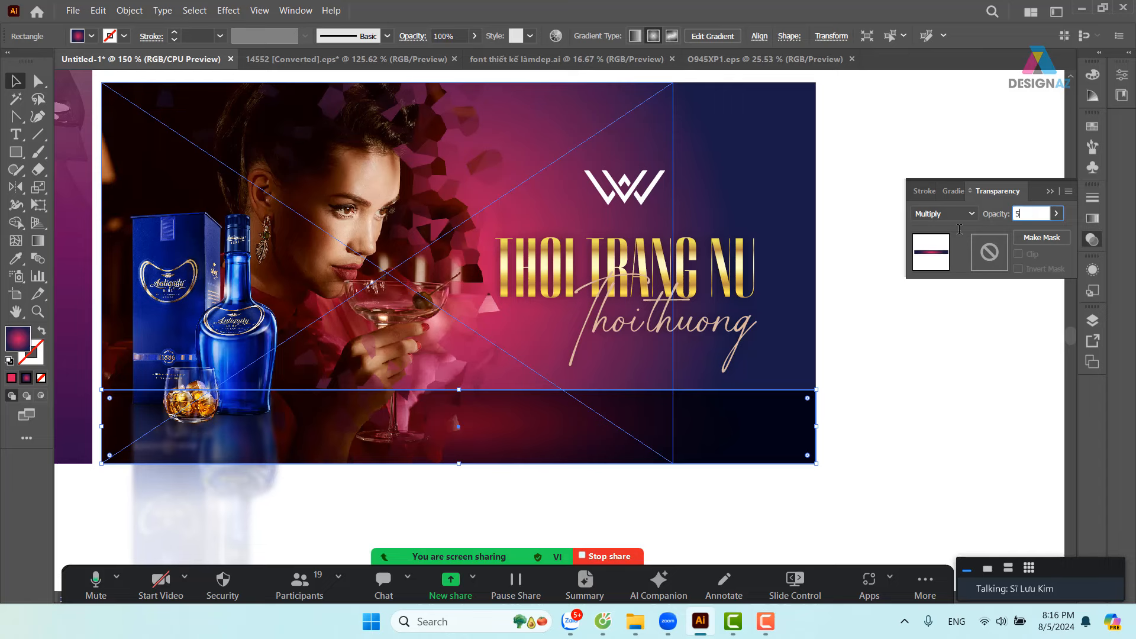
pyautogui.press('Return')
pyautogui.click(888, 422)
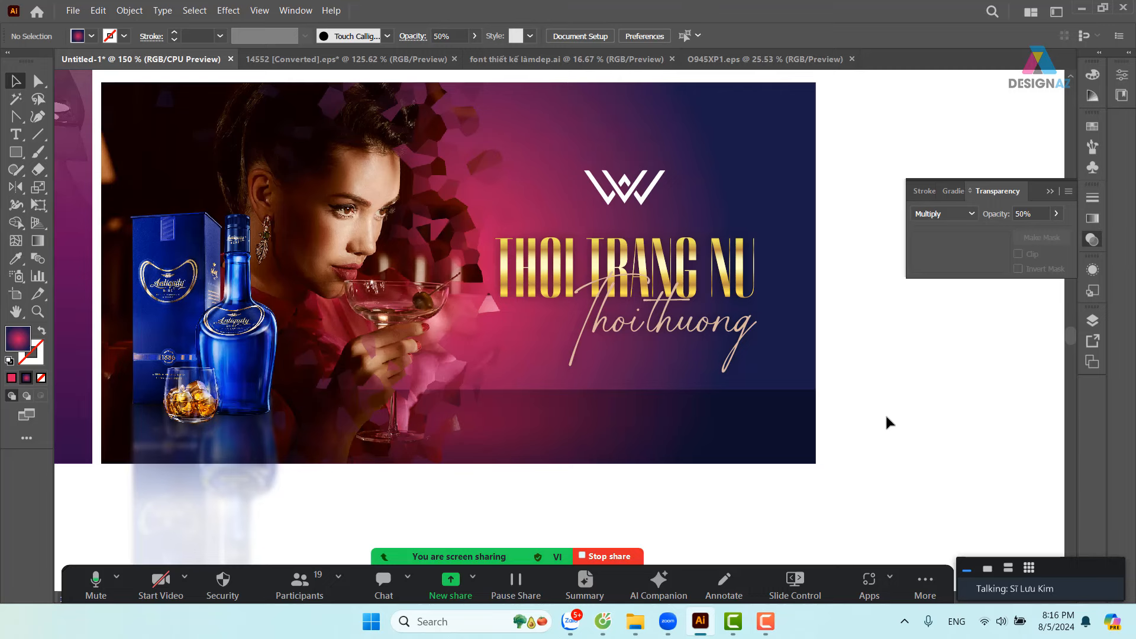
# - Open the gold light-ray image named 1 from the thuvienanh > Backgroud > texture folder on drive E
pyautogui.hotkey('ctrl', 'o')
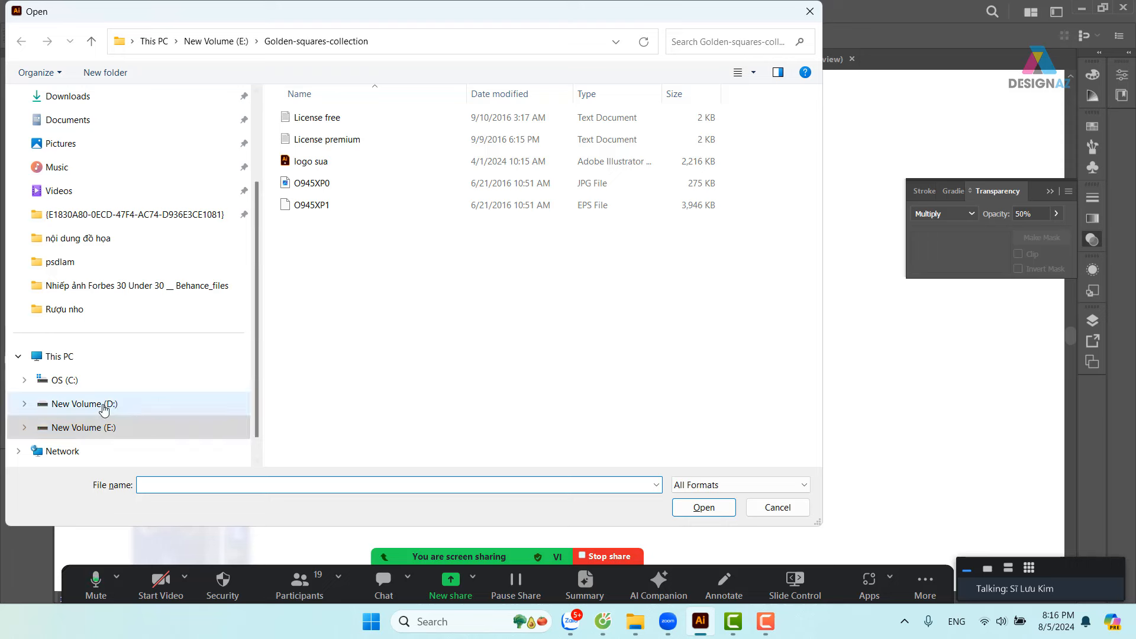
pyautogui.click(92, 433)
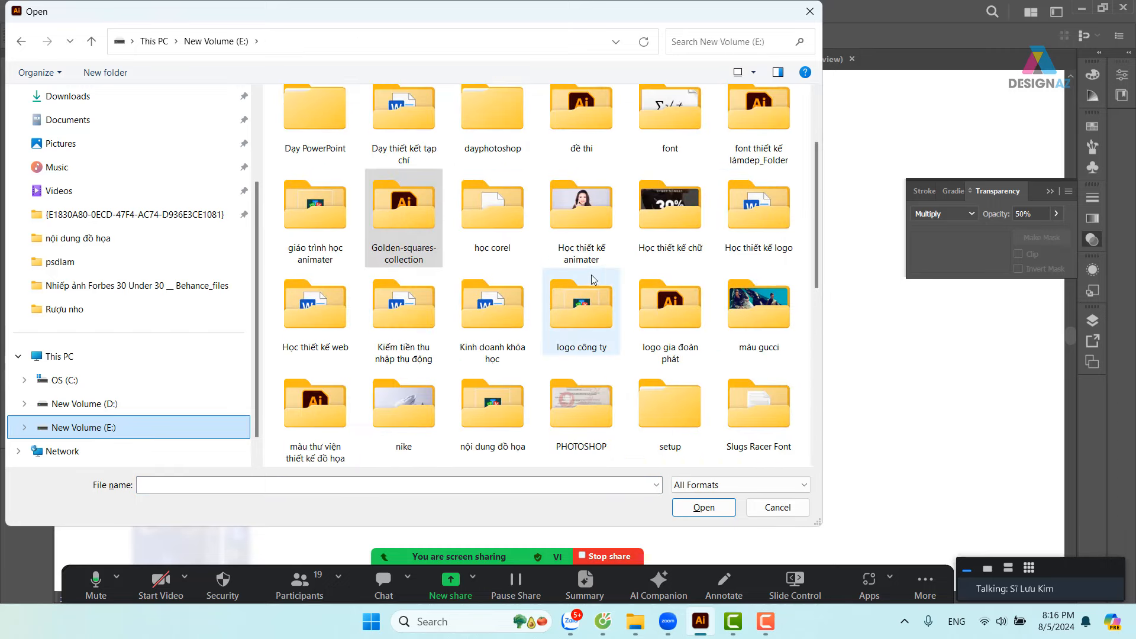
pyautogui.scroll(-5, 628, 290)
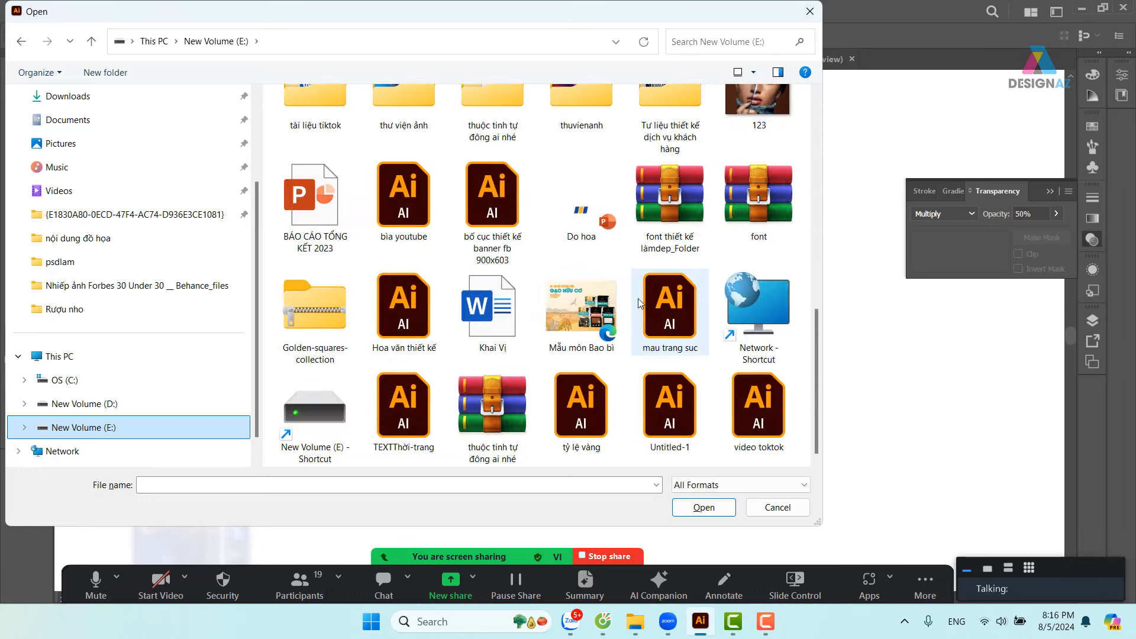
pyautogui.scroll(2, 623, 285)
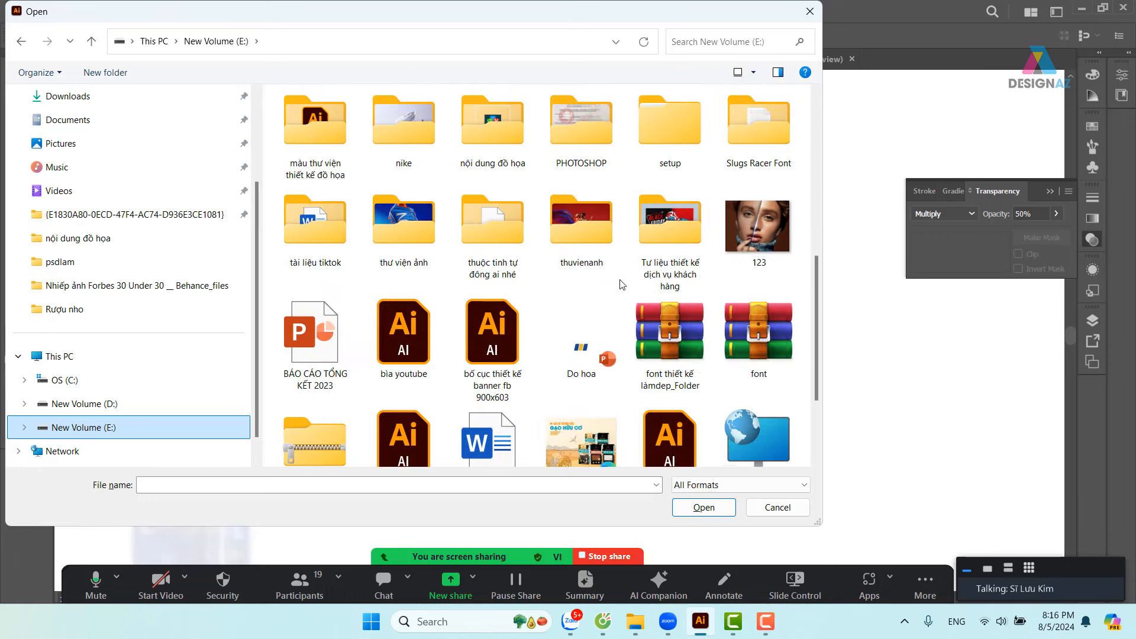
pyautogui.doubleClick(591, 220)
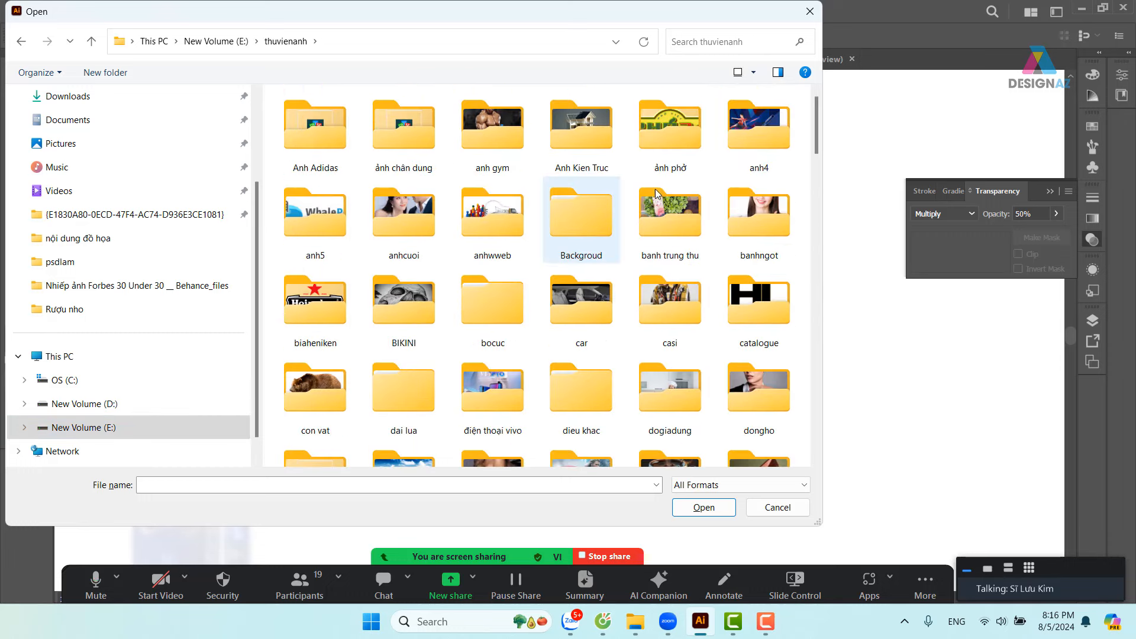
pyautogui.doubleClick(592, 229)
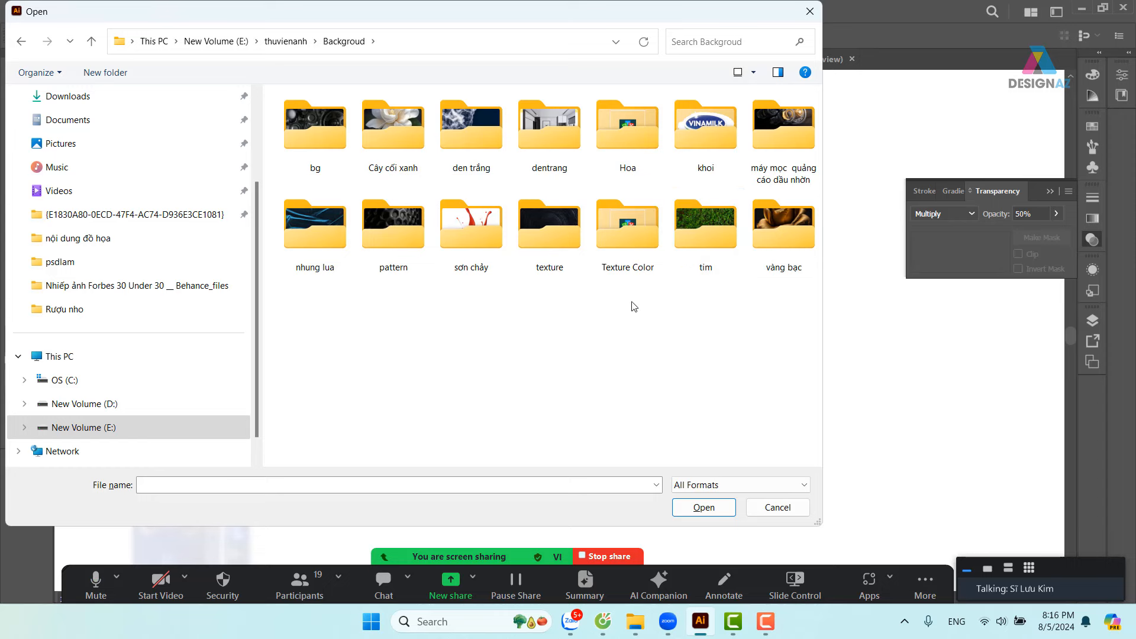
pyautogui.doubleClick(558, 244)
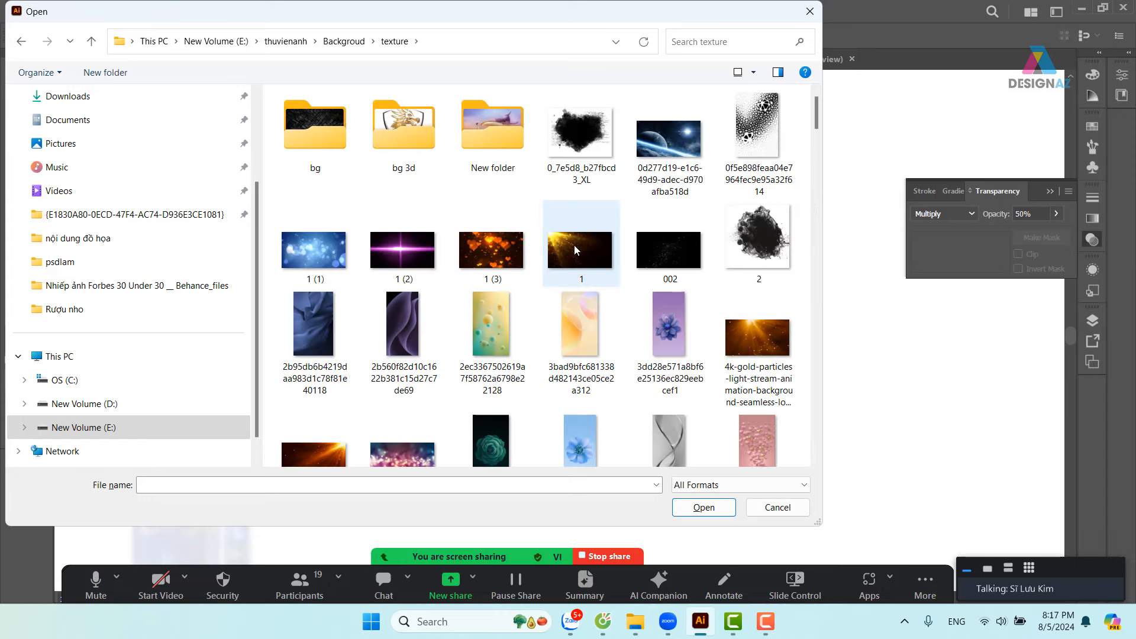
pyautogui.scroll(-3, 574, 246)
pyautogui.scroll(3, 574, 245)
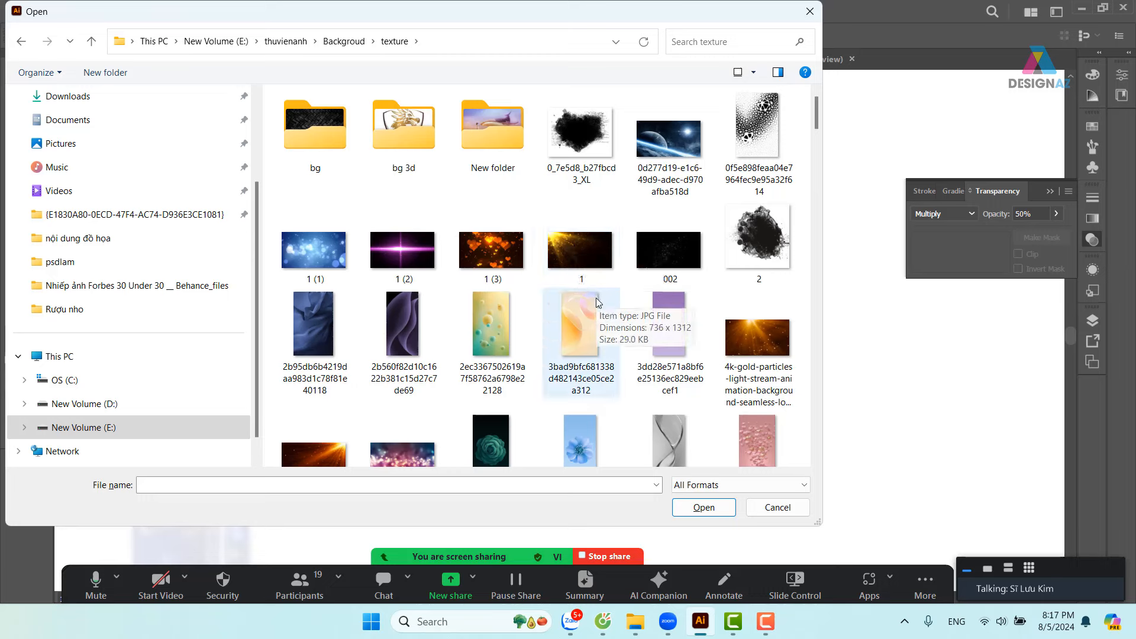
pyautogui.click(580, 243)
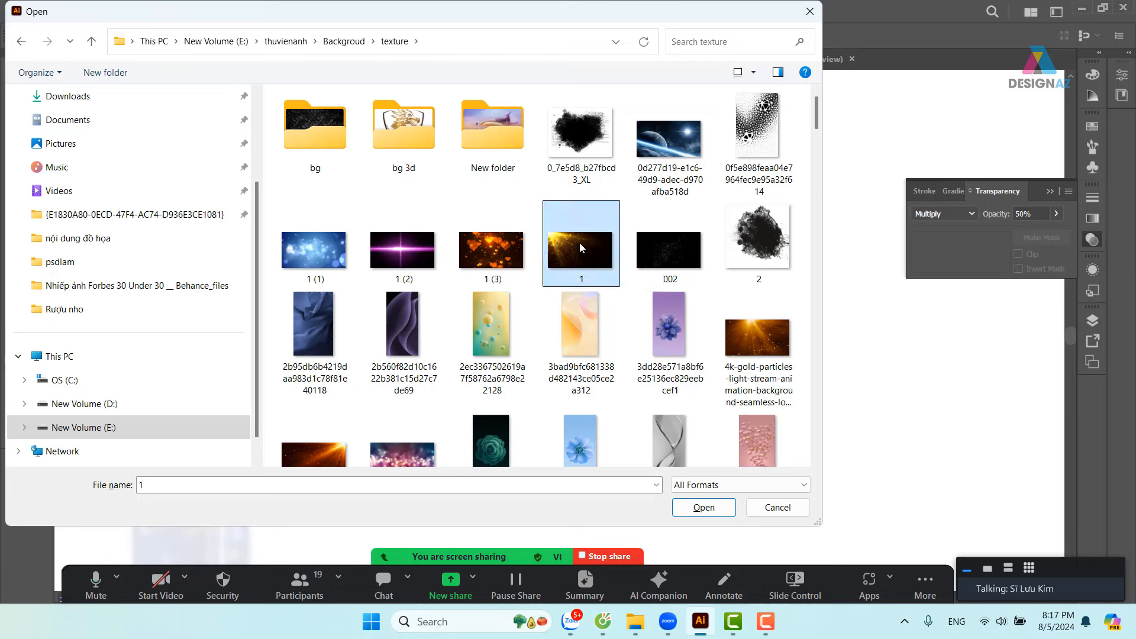
pyautogui.click(705, 507)
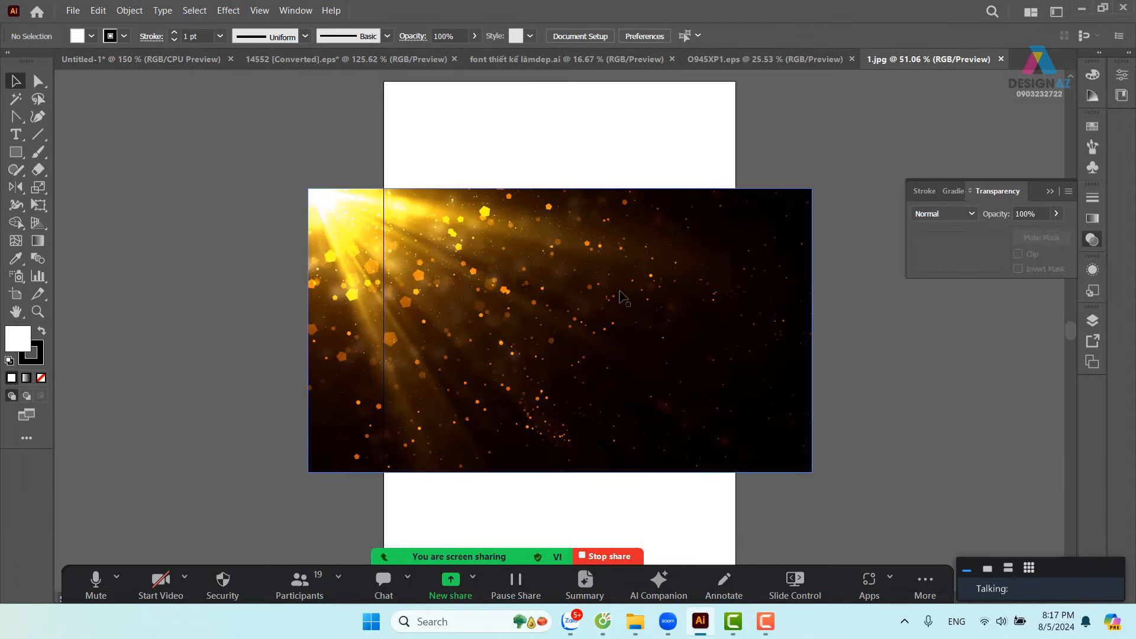
# - Copy the light-ray image, close its file and paste it into the Untitled-1 banner document
pyautogui.click(628, 305)
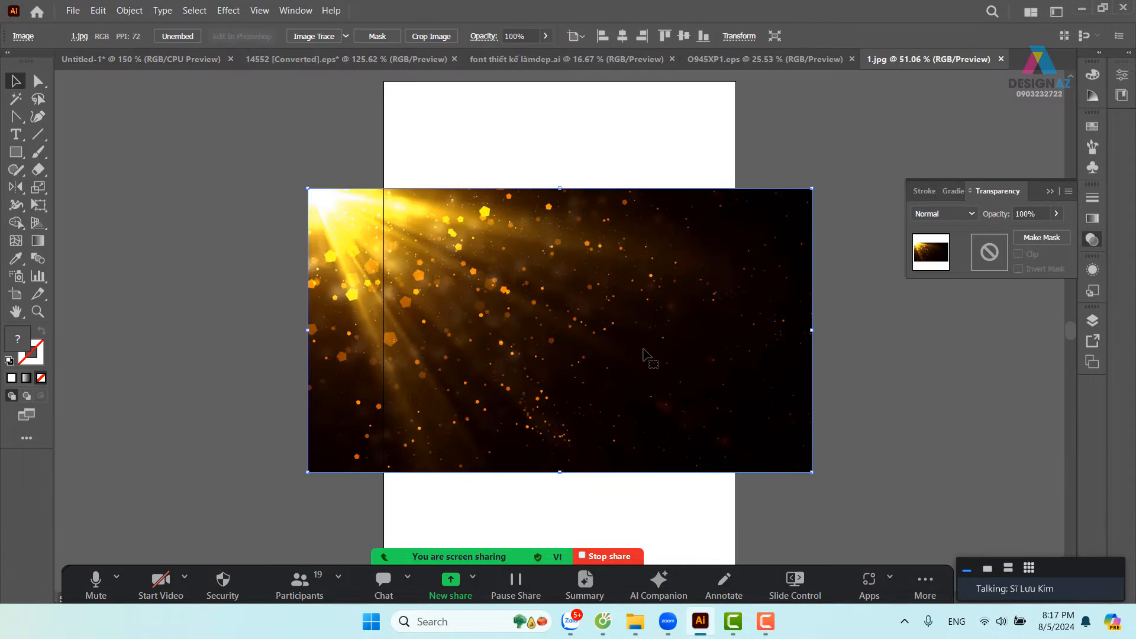
pyautogui.click(1001, 58)
pyautogui.hotkey('ctrl', 'v')
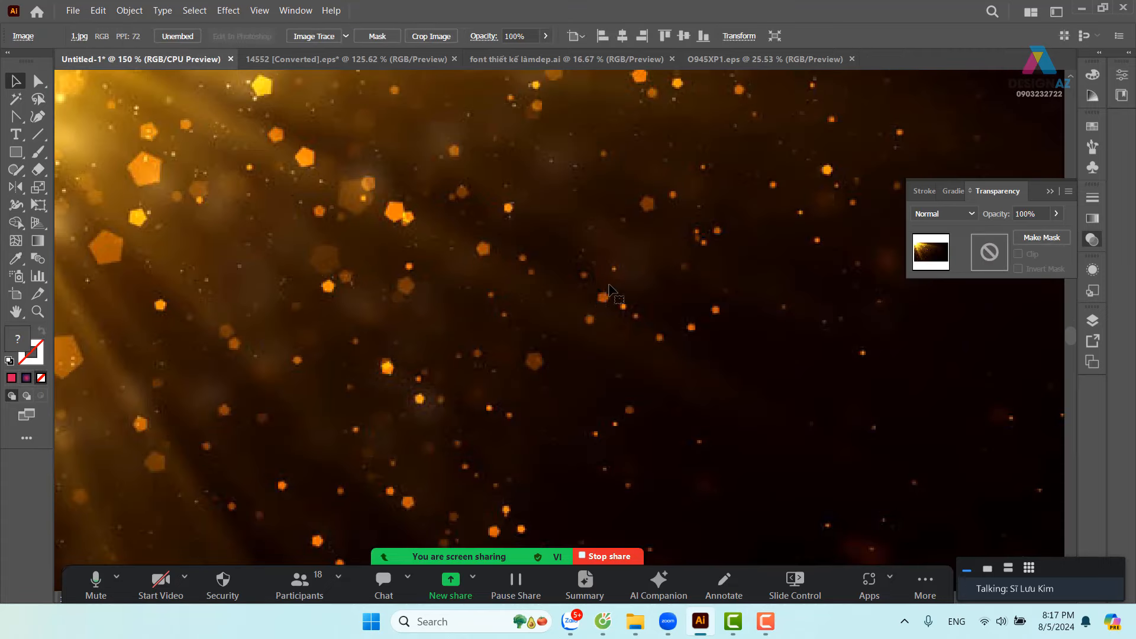
# - Scale the pasted light-ray image down proportionally to nearly the width of the whisky banner
pyautogui.hotkey('ctrl', '-')
pyautogui.hotkey('ctrl', '-')
pyautogui.hotkey('ctrl', '-')
pyautogui.hotkey('ctrl', '-')
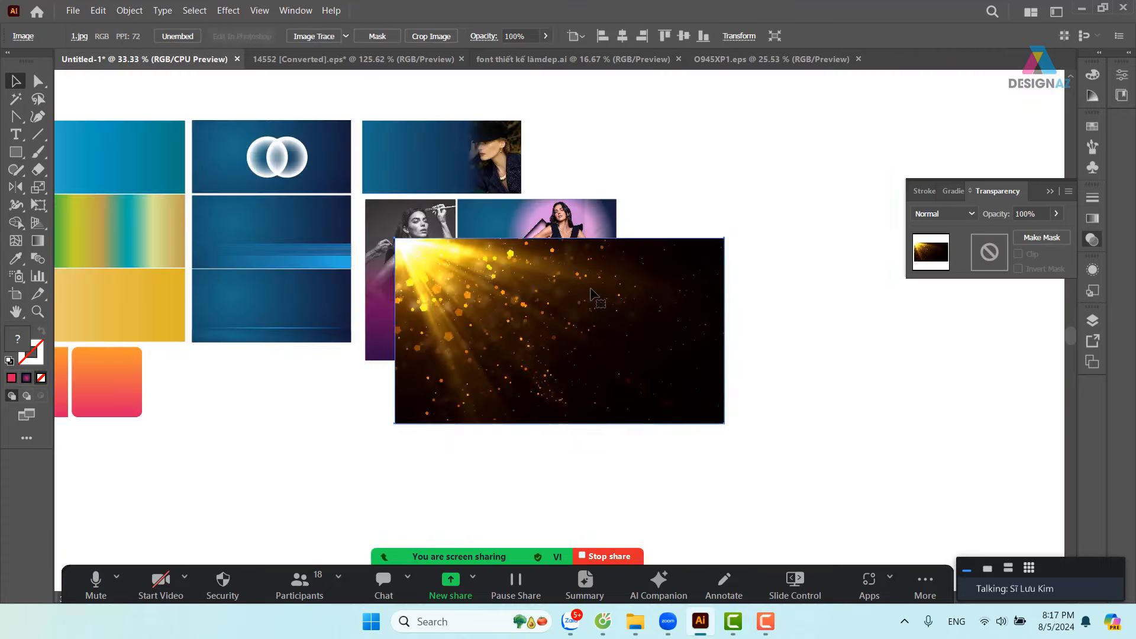
pyautogui.moveTo(724, 238); pyautogui.dragTo(645, 305)
# - Mirror the light-ray image horizontally and align its bright corner with the whisky banner's upper-right corner
pyautogui.press('z')
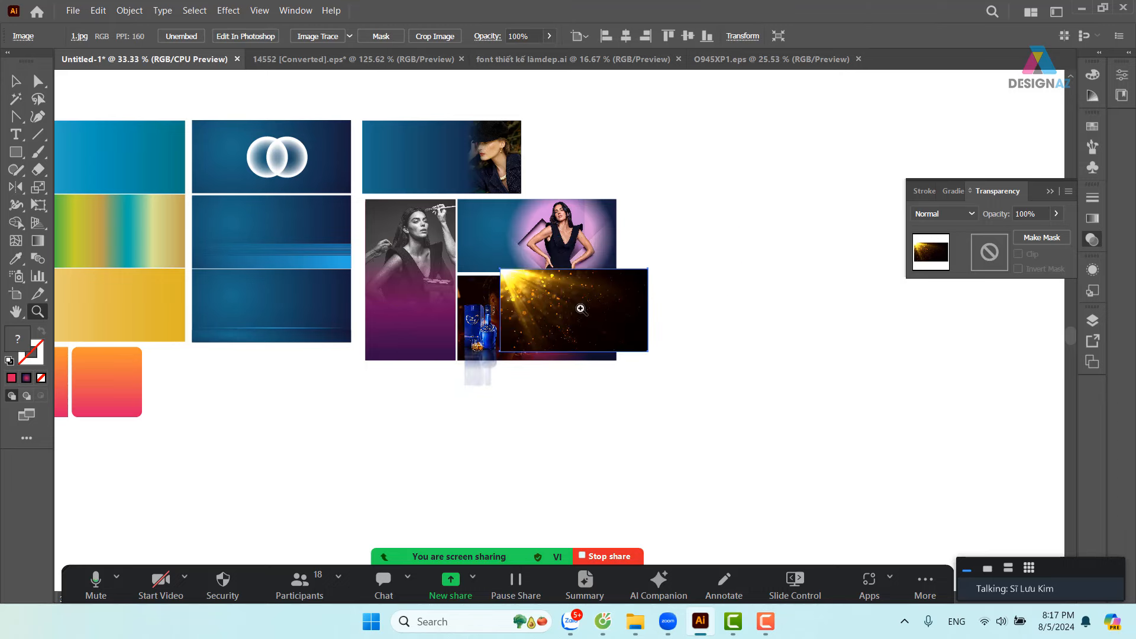
pyautogui.moveTo(457, 273); pyautogui.dragTo(749, 395)
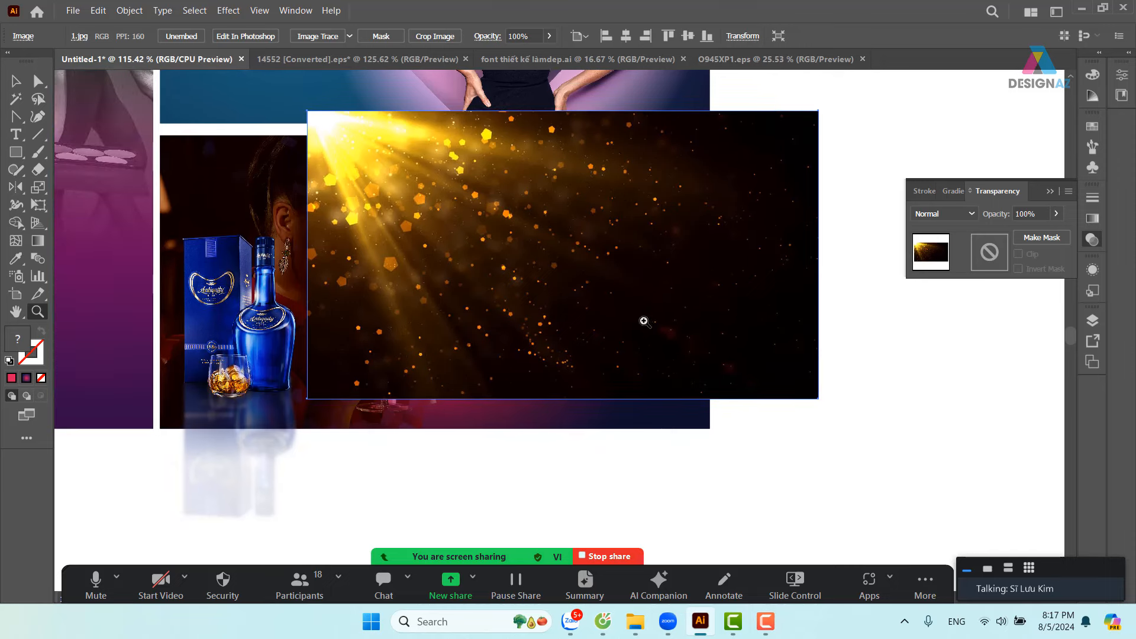
pyautogui.click(15, 82)
pyautogui.moveTo(734, 255); pyautogui.dragTo(388, 272)
pyautogui.press('o')
pyautogui.press('v')
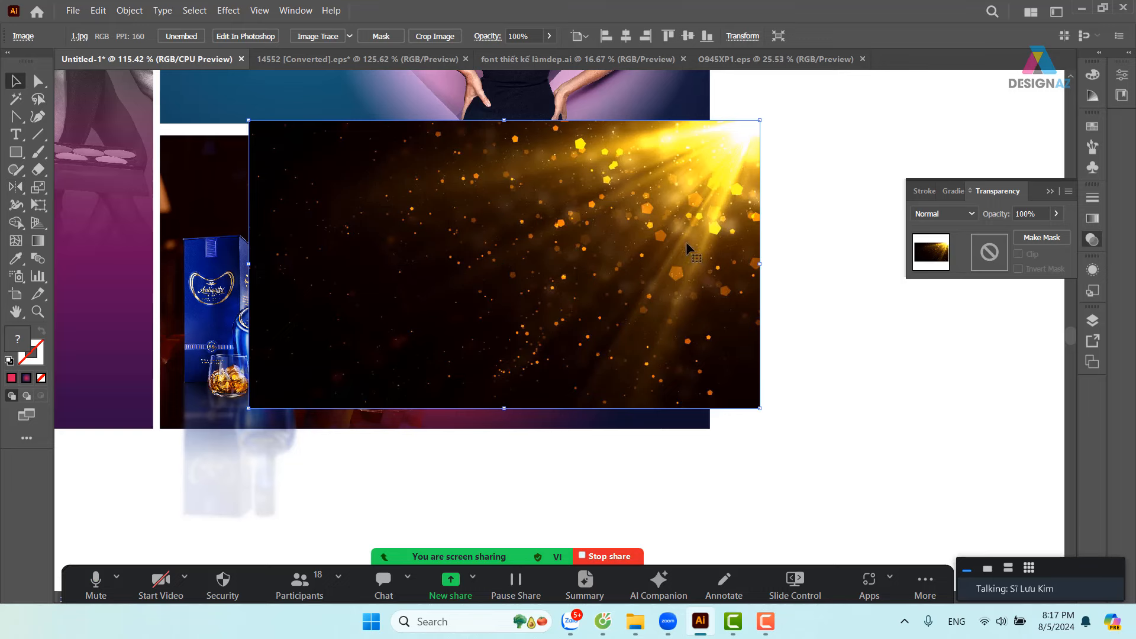
pyautogui.moveTo(689, 222); pyautogui.dragTo(639, 242)
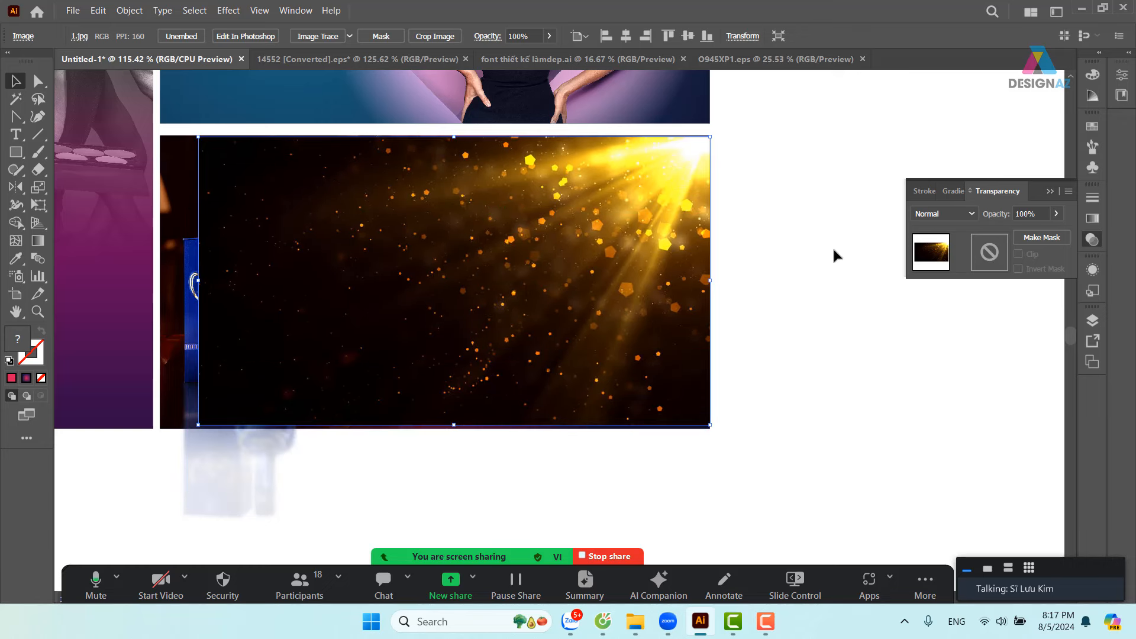
# - Set the light-ray image's blending mode to Screen so it blends over the whisky banner
pyautogui.click(957, 218)
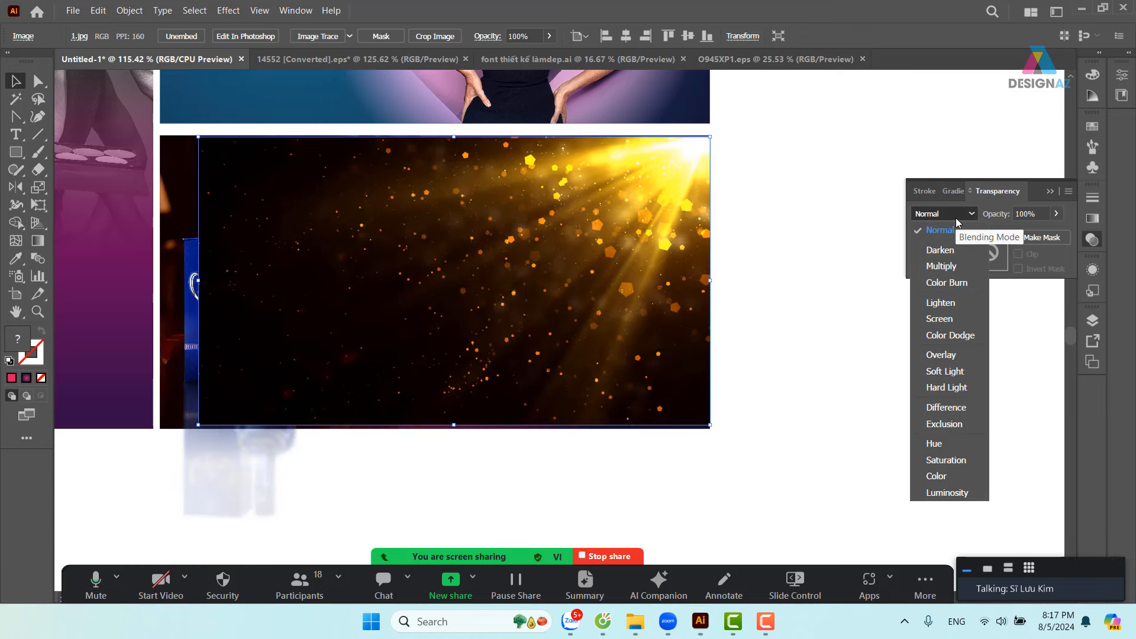
pyautogui.click(931, 321)
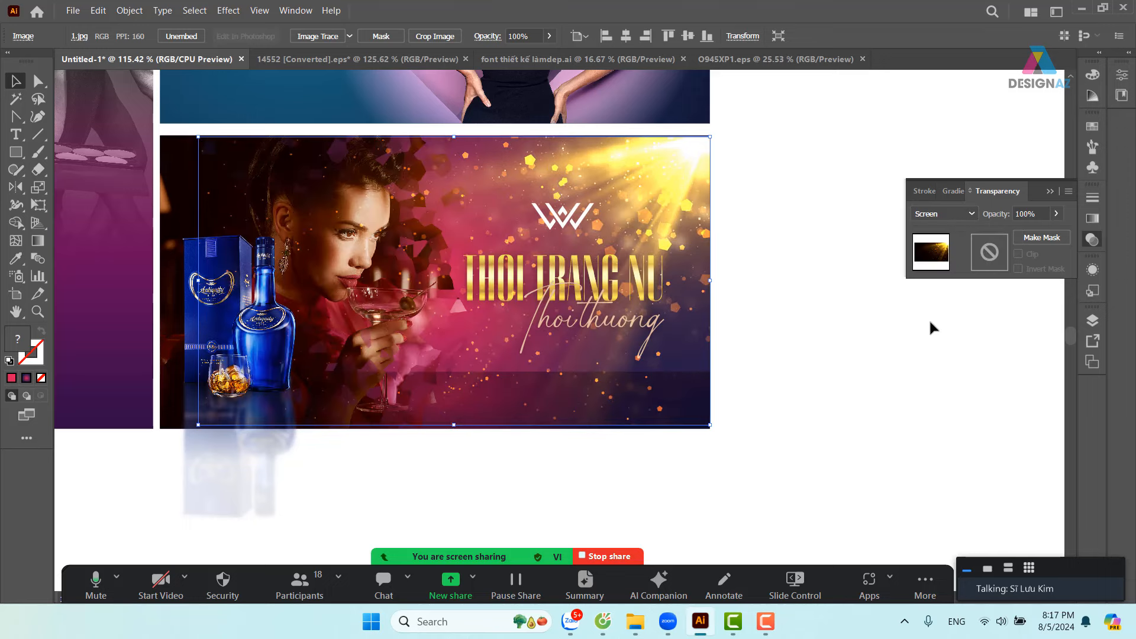
pyautogui.click(805, 260)
# - Scale the light-ray image down from its lower-left corner, keeping it anchored at the banner's upper-right corner
pyautogui.click(695, 216)
pyautogui.moveTo(158, 426); pyautogui.dragTo(196, 426)
pyautogui.moveTo(197, 425); pyautogui.dragTo(324, 354)
pyautogui.click(823, 322)
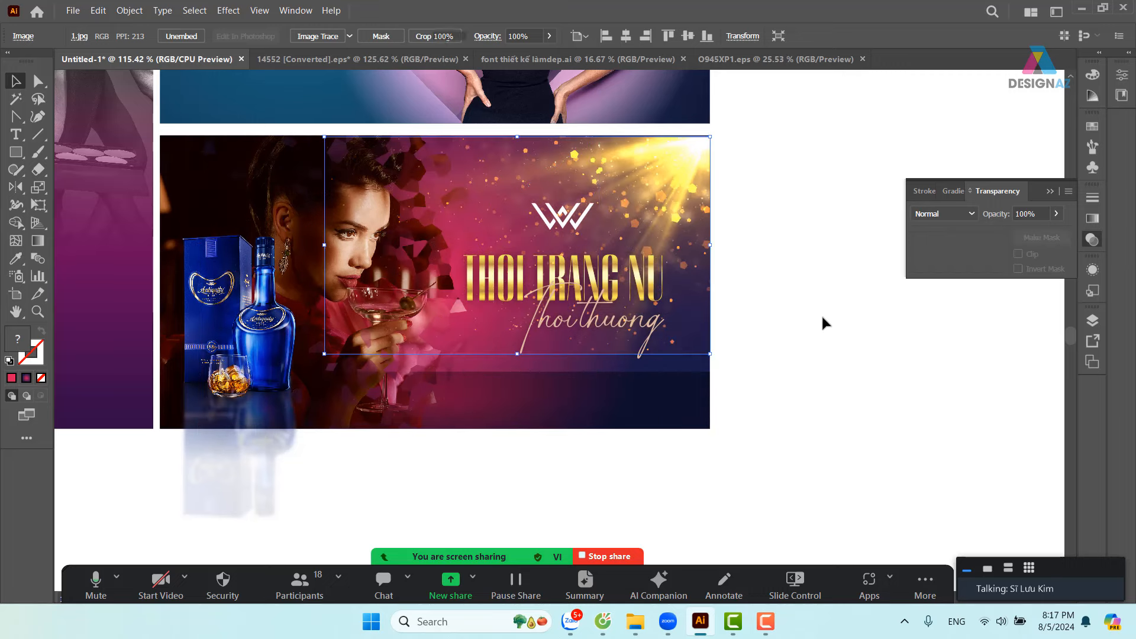
# - Enlarge the light-ray image from its lower-left corner until its lower edge meets the banner's dark floor strip
pyautogui.press('z')
pyautogui.moveTo(751, 249); pyautogui.dragTo(938, 416)
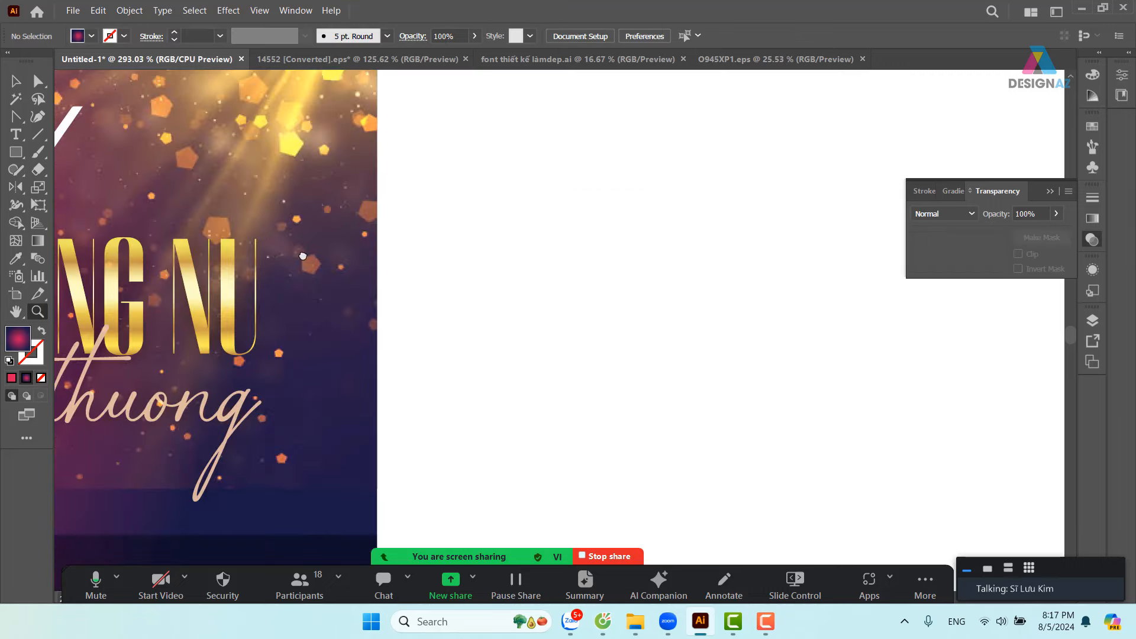
pyautogui.hotkey('ctrl', '-')
pyautogui.hotkey('ctrl', '-')
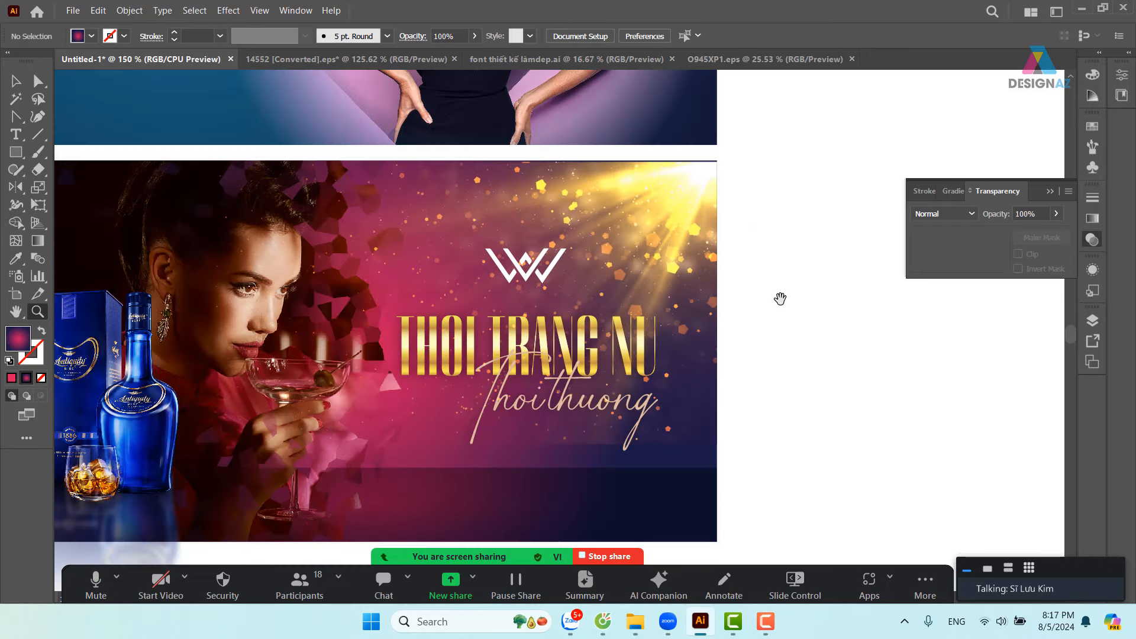
pyautogui.moveTo(576, 333); pyautogui.dragTo(681, 312)
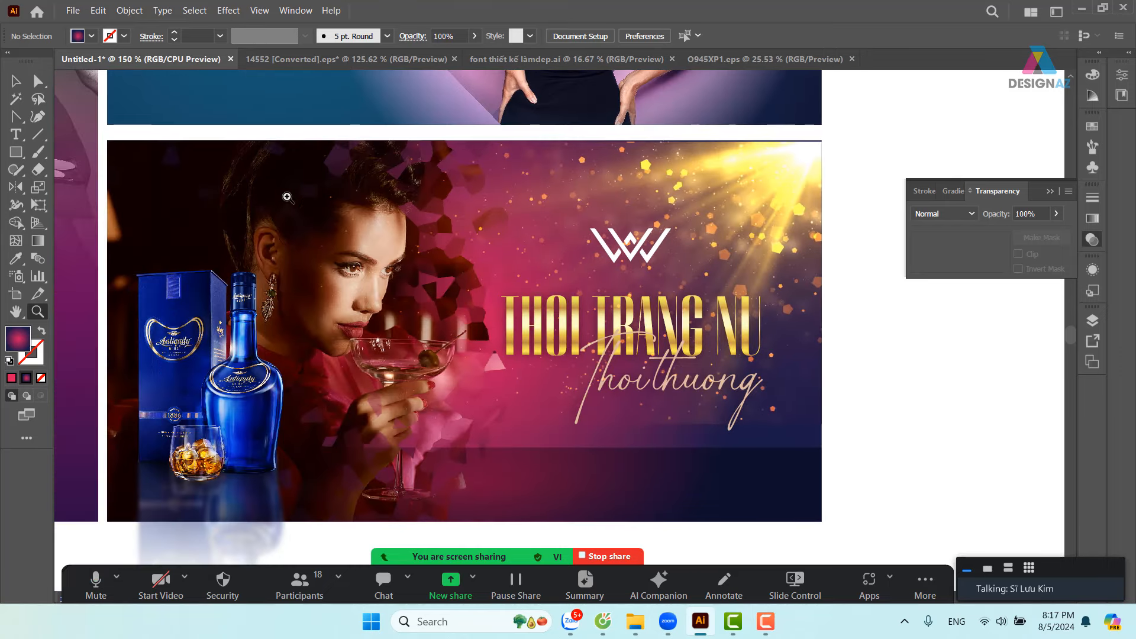
pyautogui.press('v')
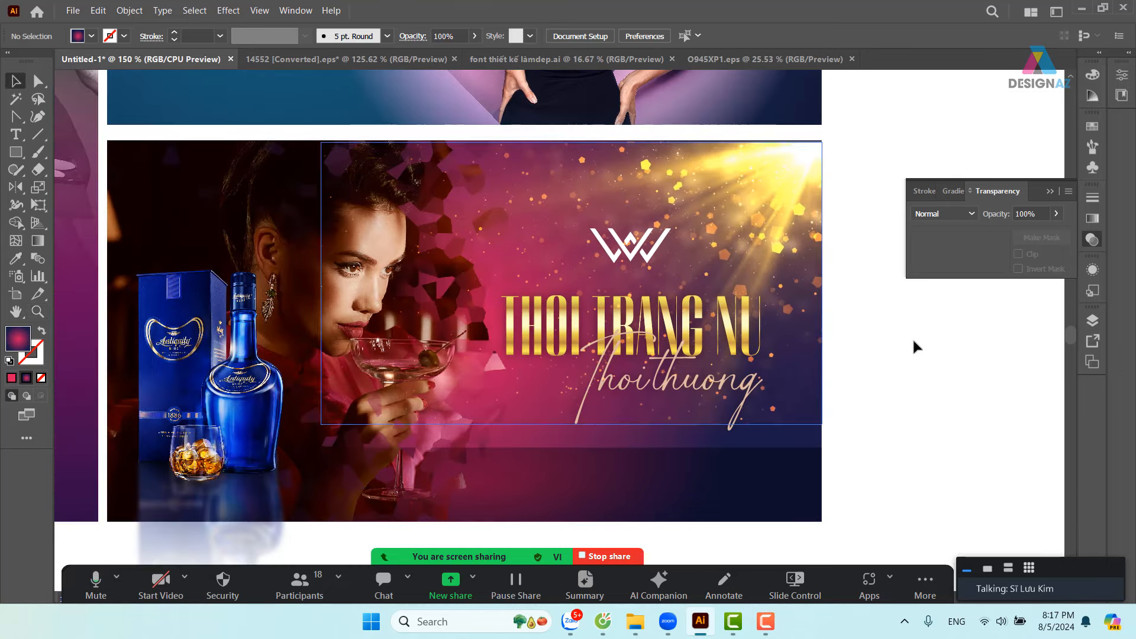
pyautogui.click(805, 327)
pyautogui.moveTo(321, 424); pyautogui.dragTo(280, 448)
pyautogui.click(887, 413)
pyautogui.click(811, 284)
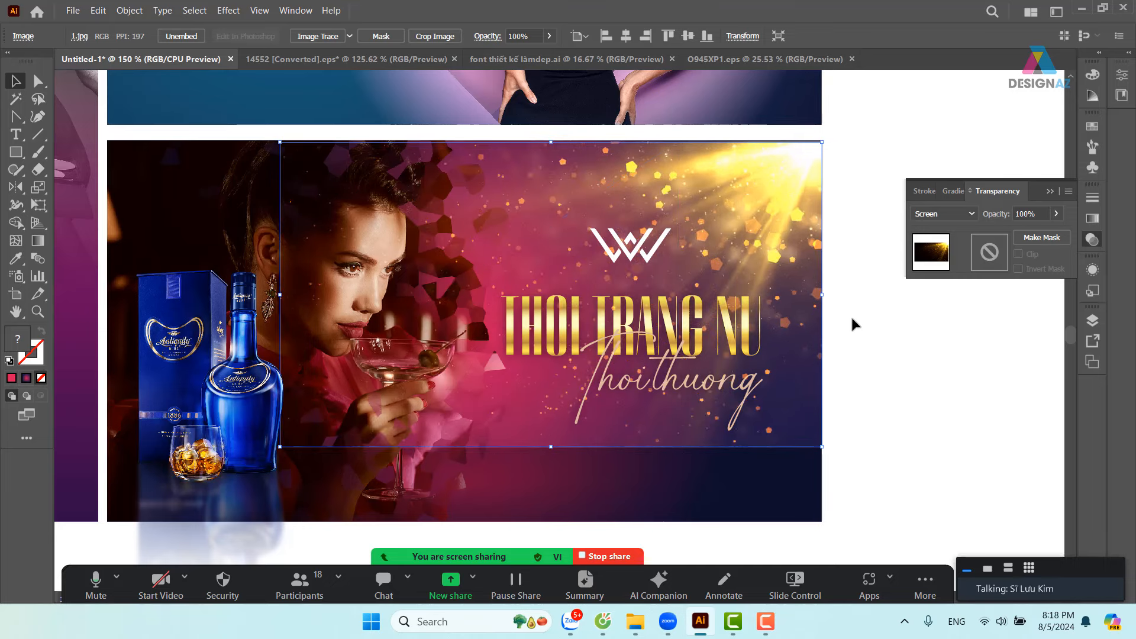
pyautogui.moveTo(862, 345); pyautogui.dragTo(814, 486)
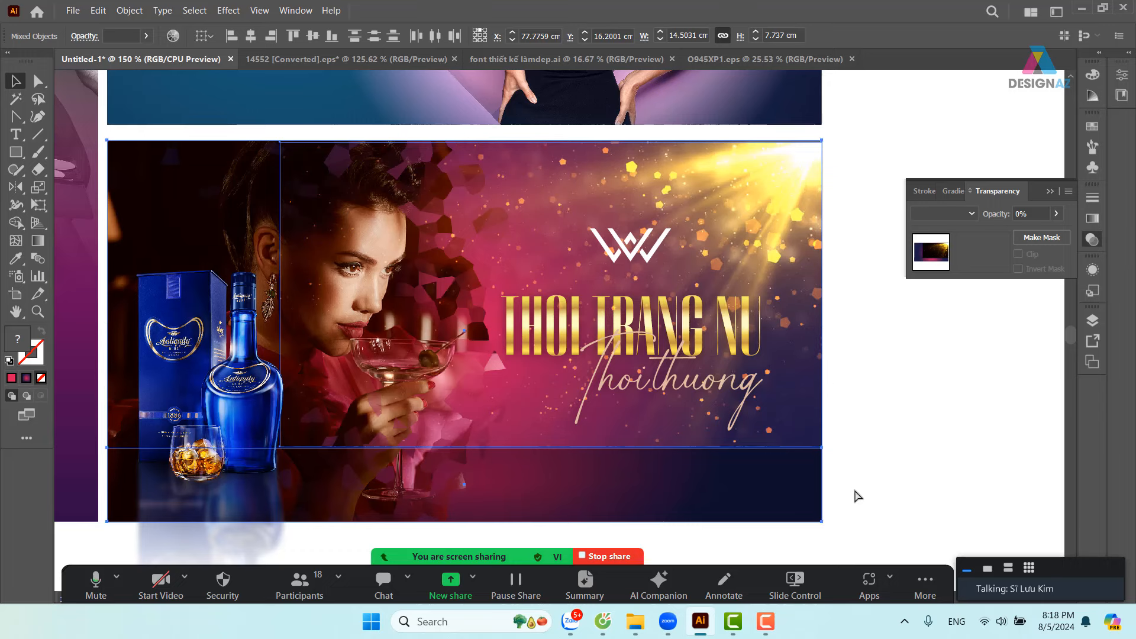
pyautogui.click(913, 466)
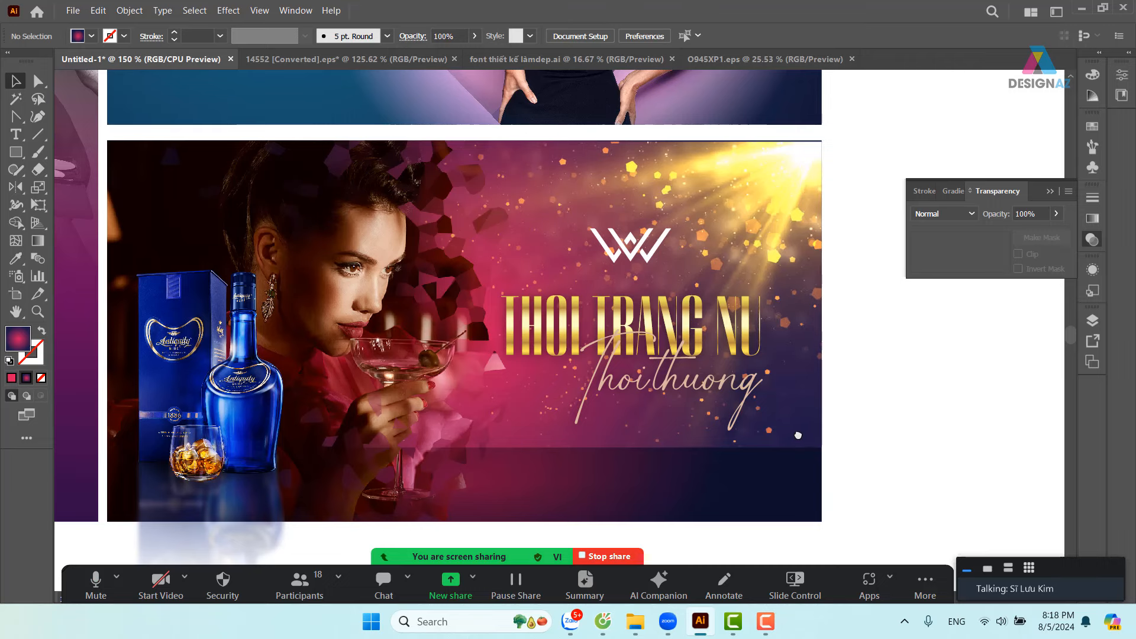
# - Draw a rectangle over the headline side of the banner, spanning its full height and reaching its right edge
pyautogui.moveTo(798, 435); pyautogui.dragTo(781, 427)
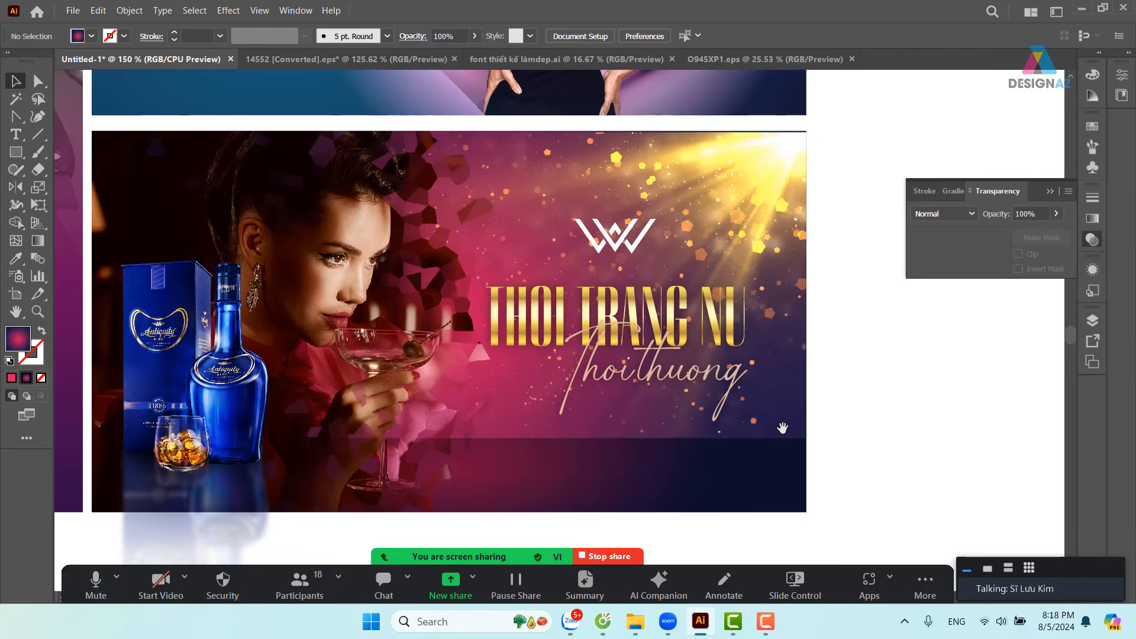
pyautogui.click(21, 156)
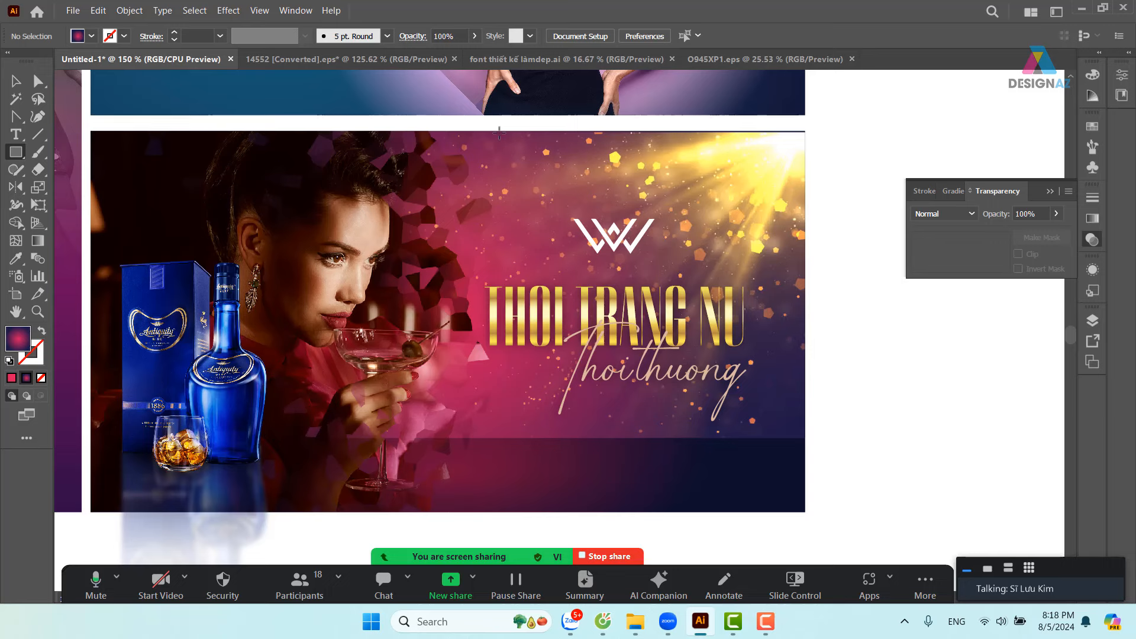
pyautogui.moveTo(499, 132); pyautogui.dragTo(806, 512)
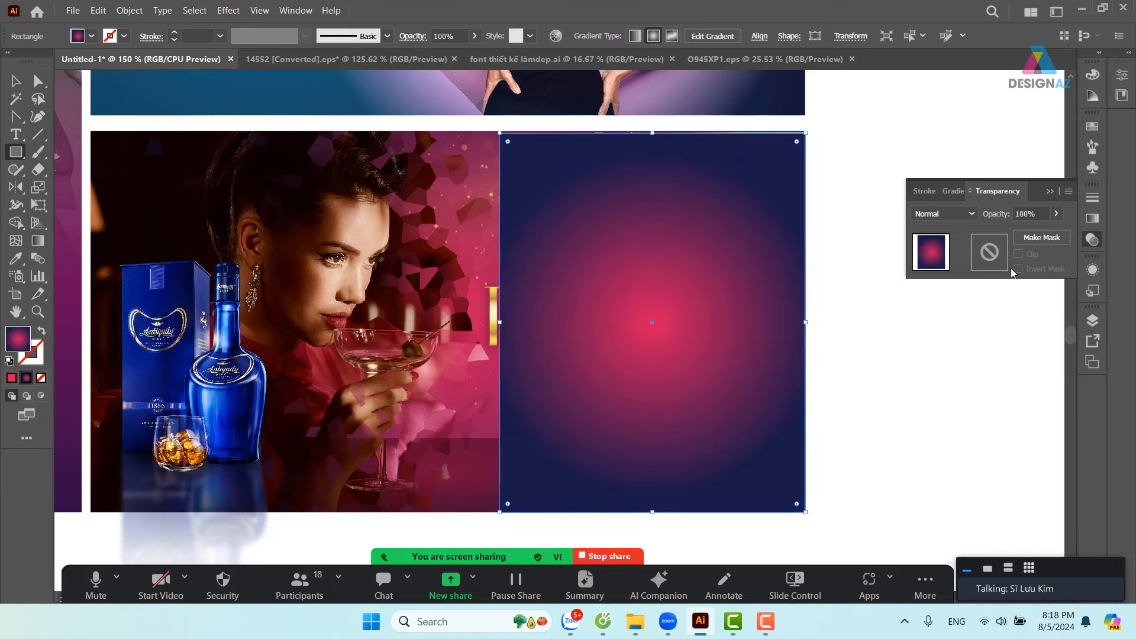
# - Recolour the rectangle's outer gradient stop with the dark blue sampled from the whisky bottle
pyautogui.click(1093, 218)
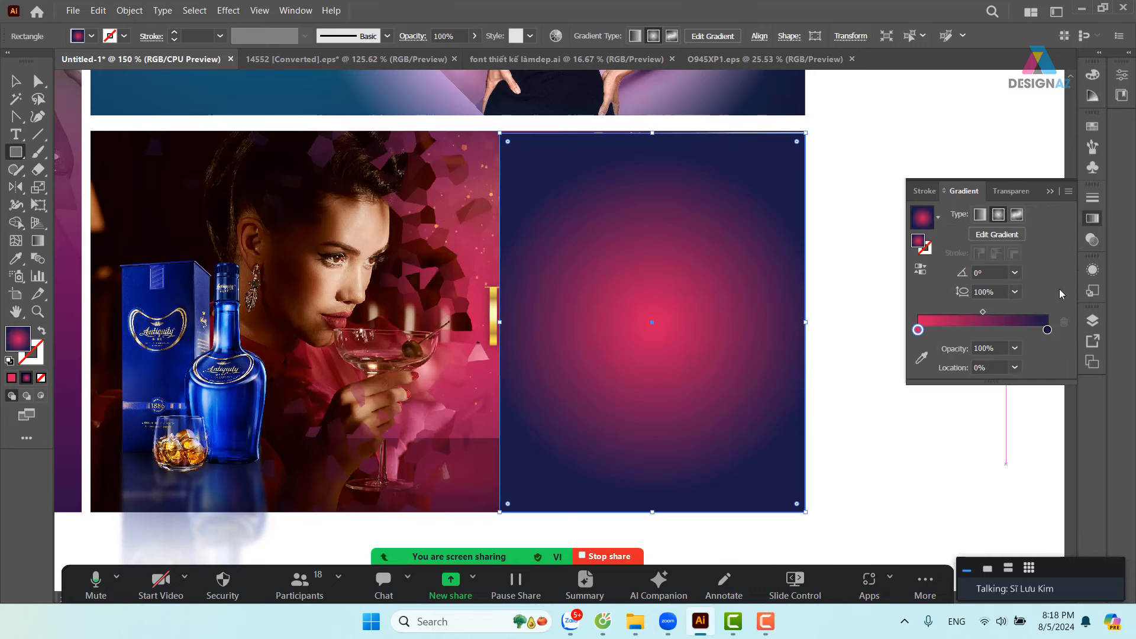
pyautogui.click(1047, 332)
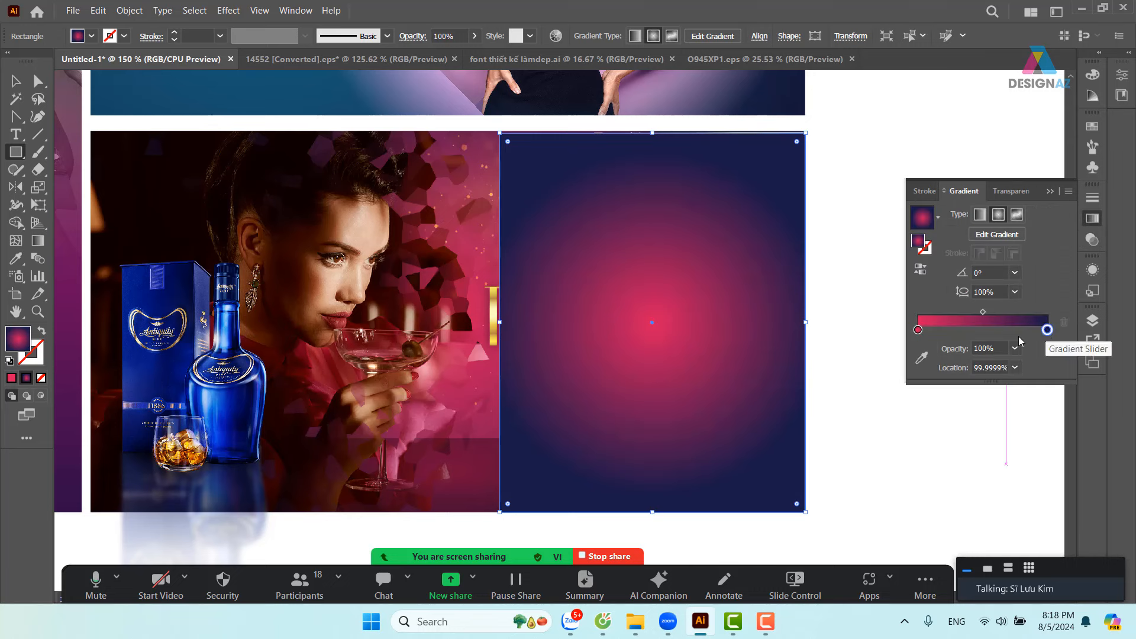
pyautogui.click(922, 357)
pyautogui.click(250, 410)
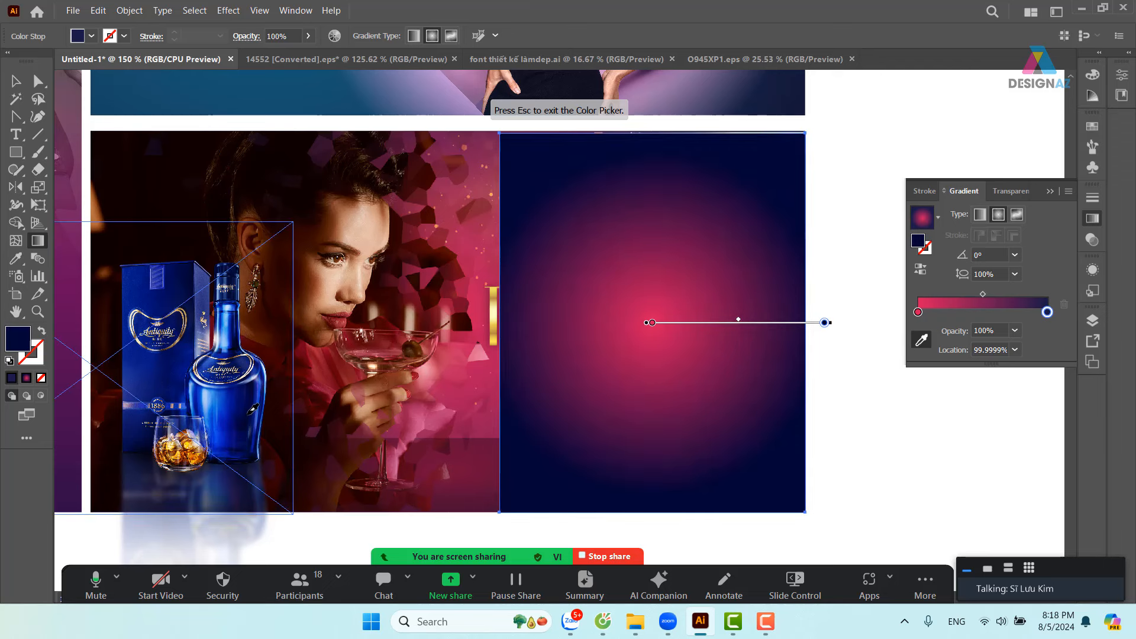
# - Recolour the rectangle's inner gradient stop with the bright blue sampled from the whisky bottle and make the gradient linear
pyautogui.click(918, 312)
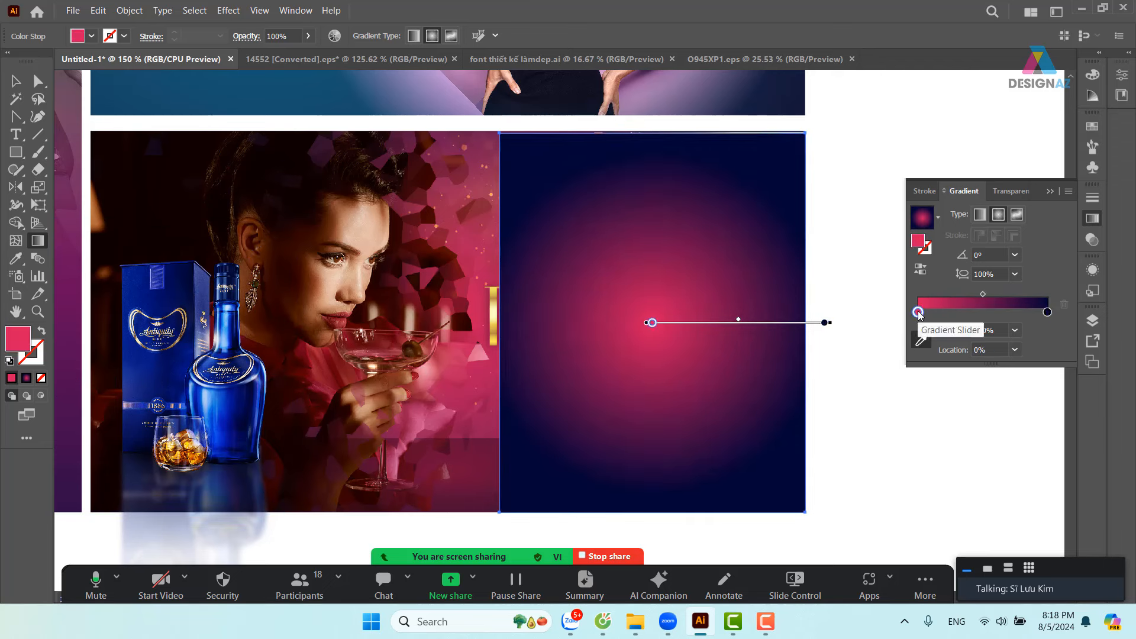
pyautogui.click(922, 339)
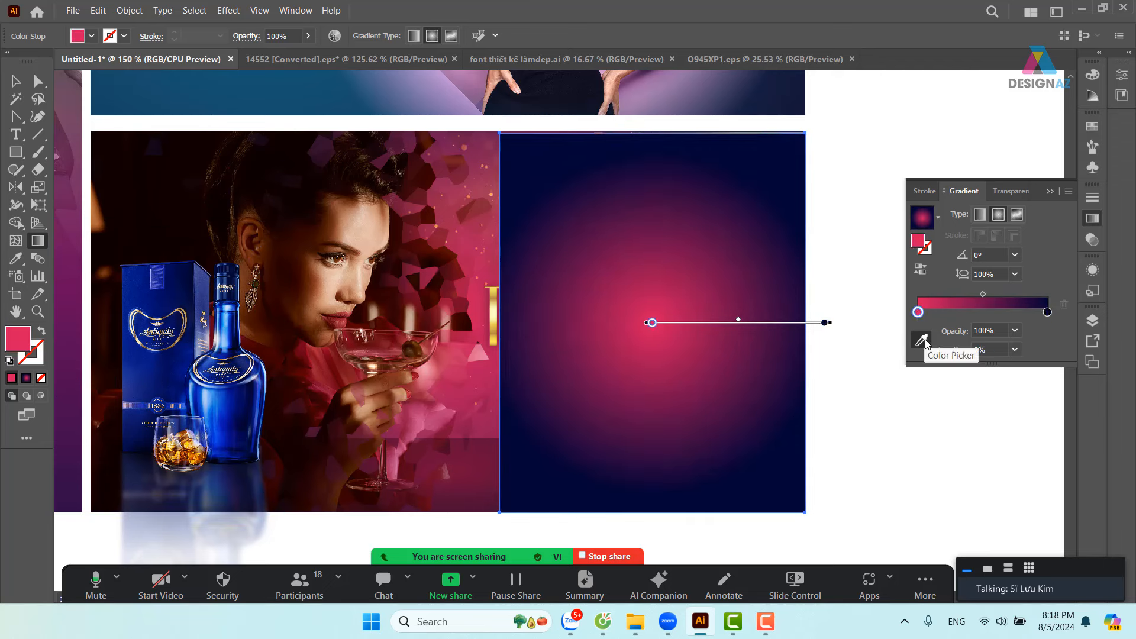
pyautogui.click(220, 392)
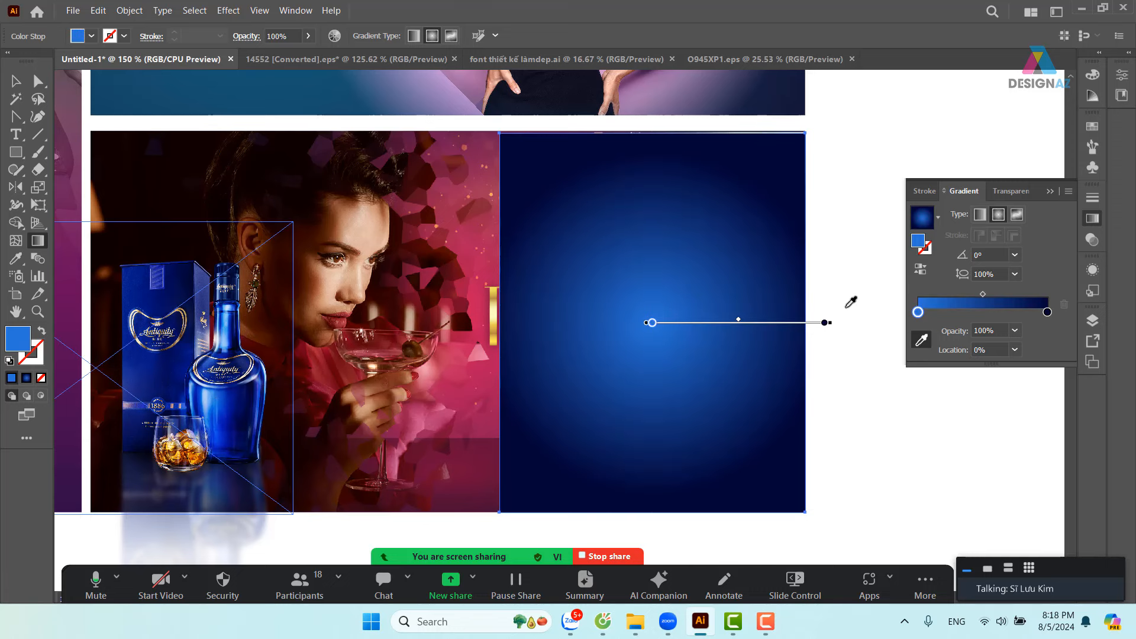
pyautogui.click(982, 217)
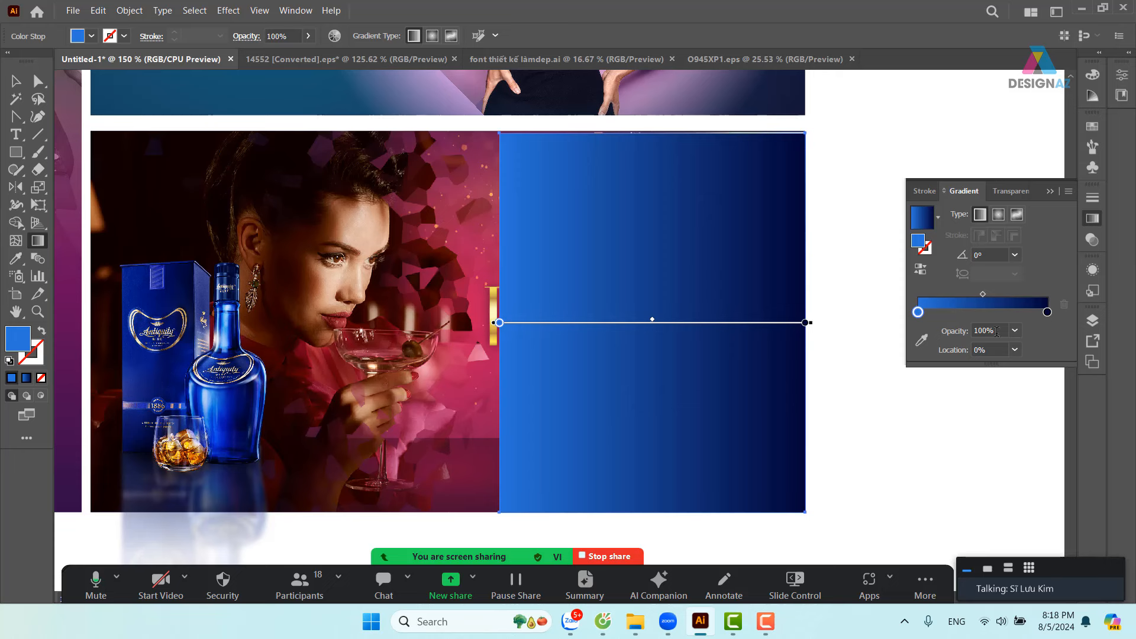
# - Set the bright blue gradient stop's opacity to 0% so the rectangle fades out toward the woman
pyautogui.moveTo(997, 332); pyautogui.dragTo(965, 332)
pyautogui.press('BackSpace')
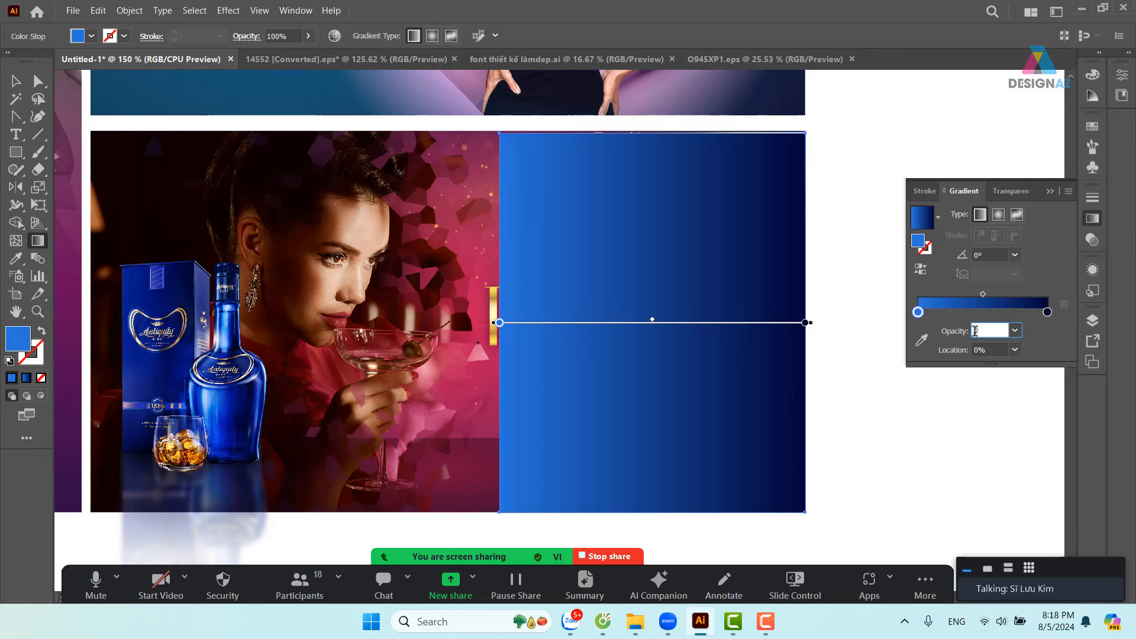
pyautogui.write('0')
pyautogui.press('Return')
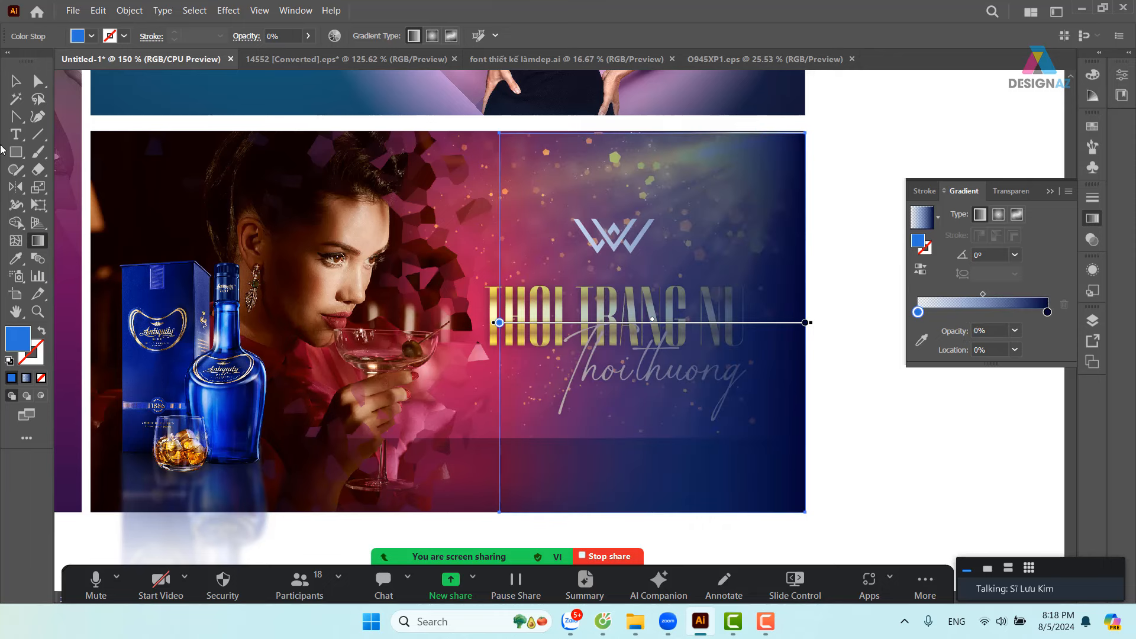
pyautogui.click(16, 82)
pyautogui.click(837, 383)
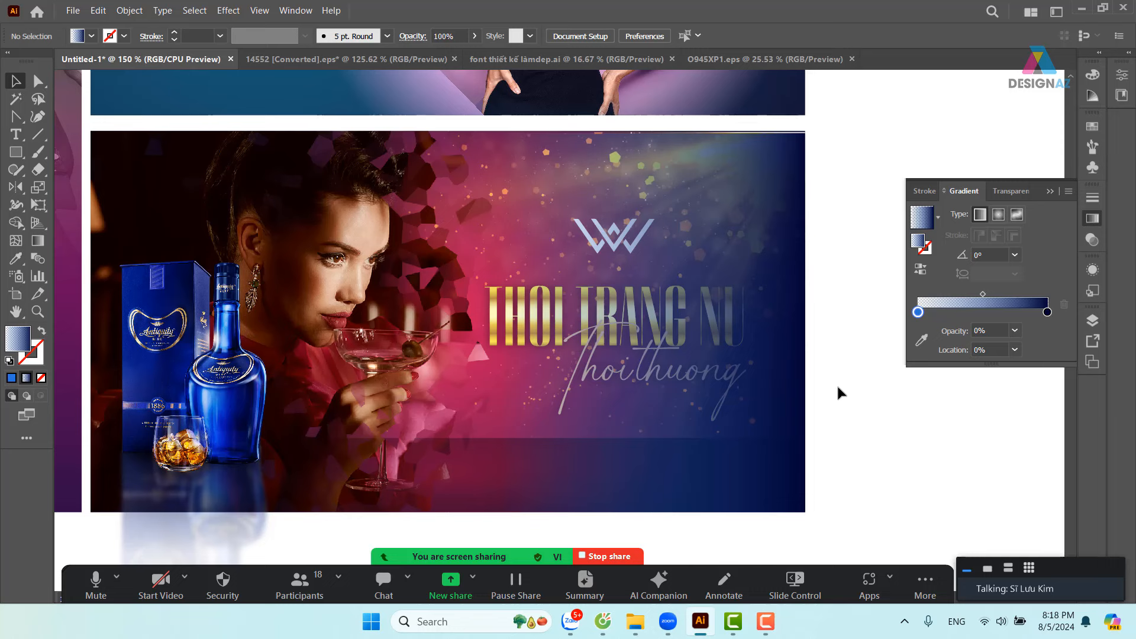
# - Set the gradient rectangle's blend mode to Overlay
pyautogui.click(787, 432)
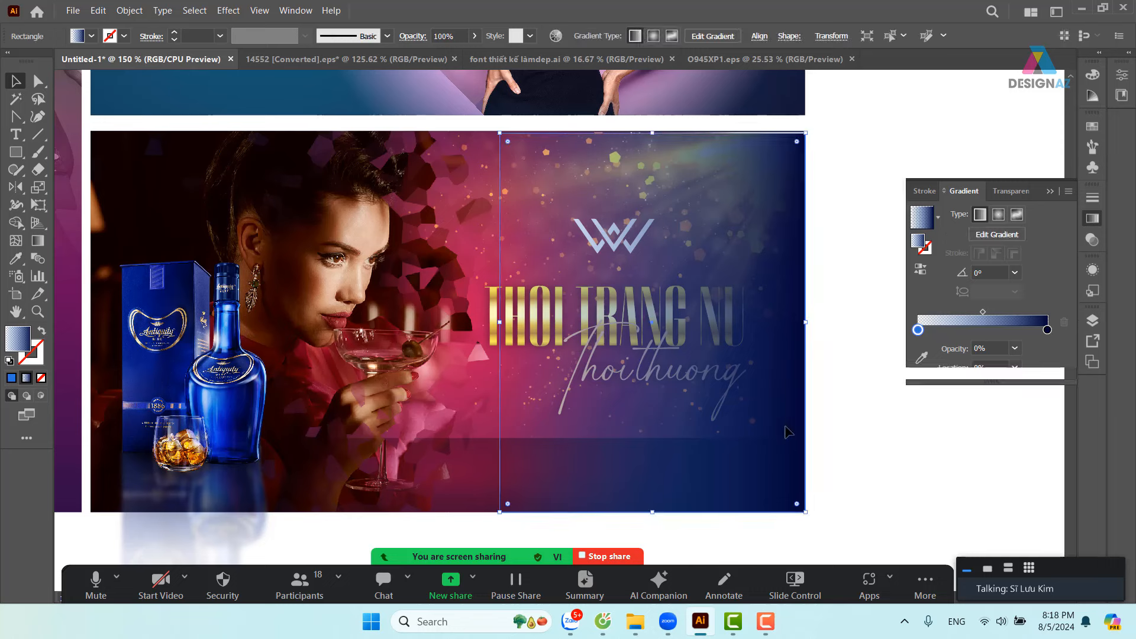
pyautogui.click(1093, 240)
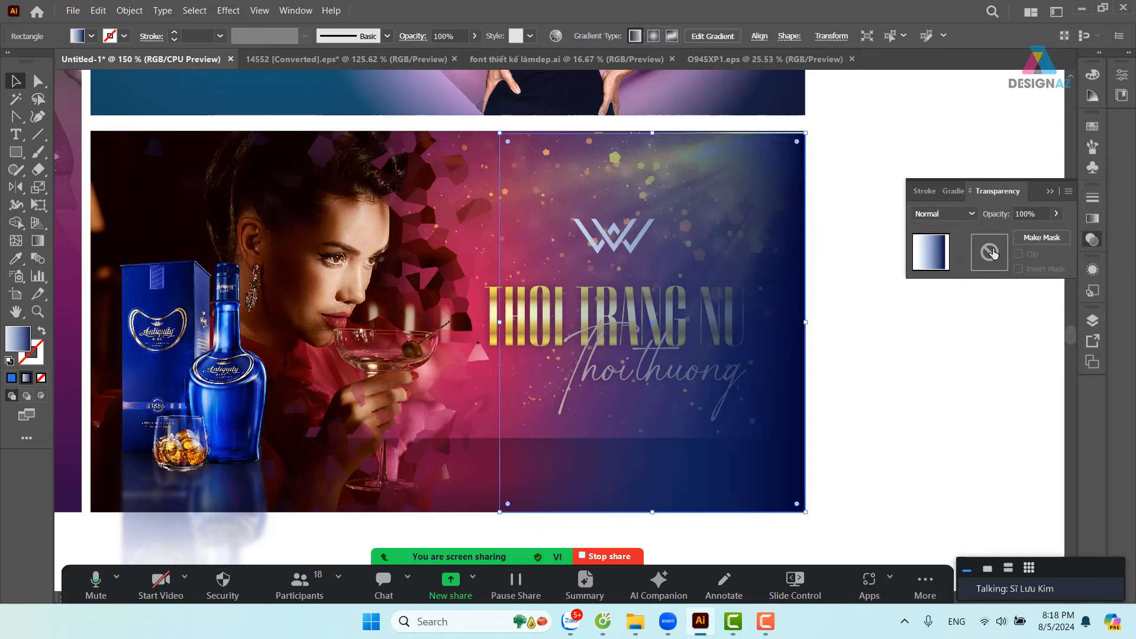
pyautogui.click(945, 215)
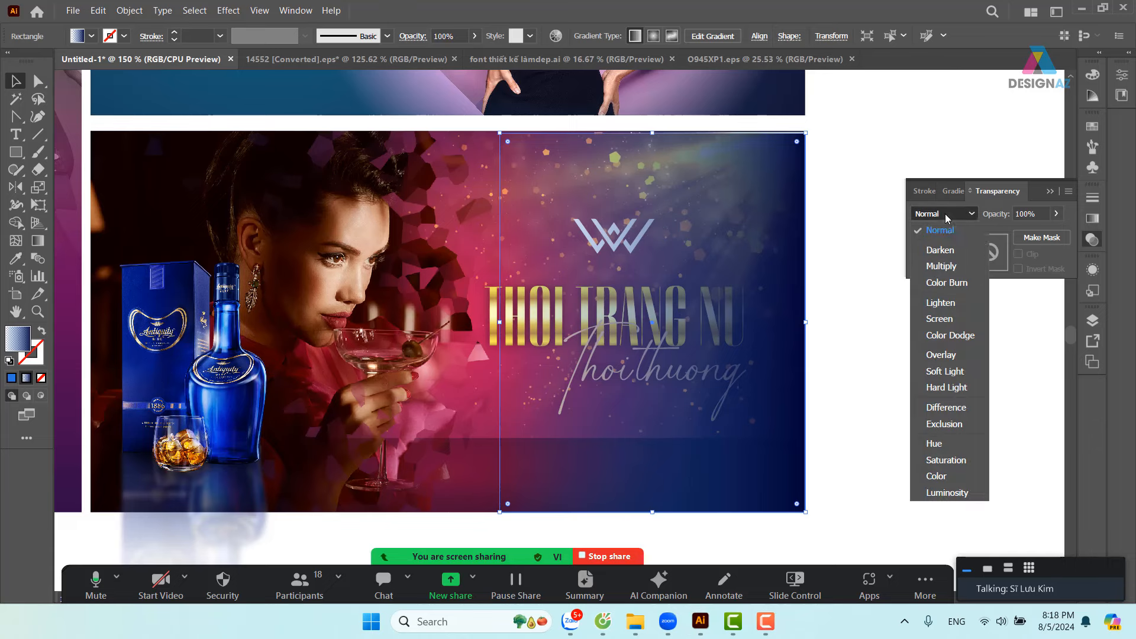
pyautogui.click(950, 355)
pyautogui.click(965, 396)
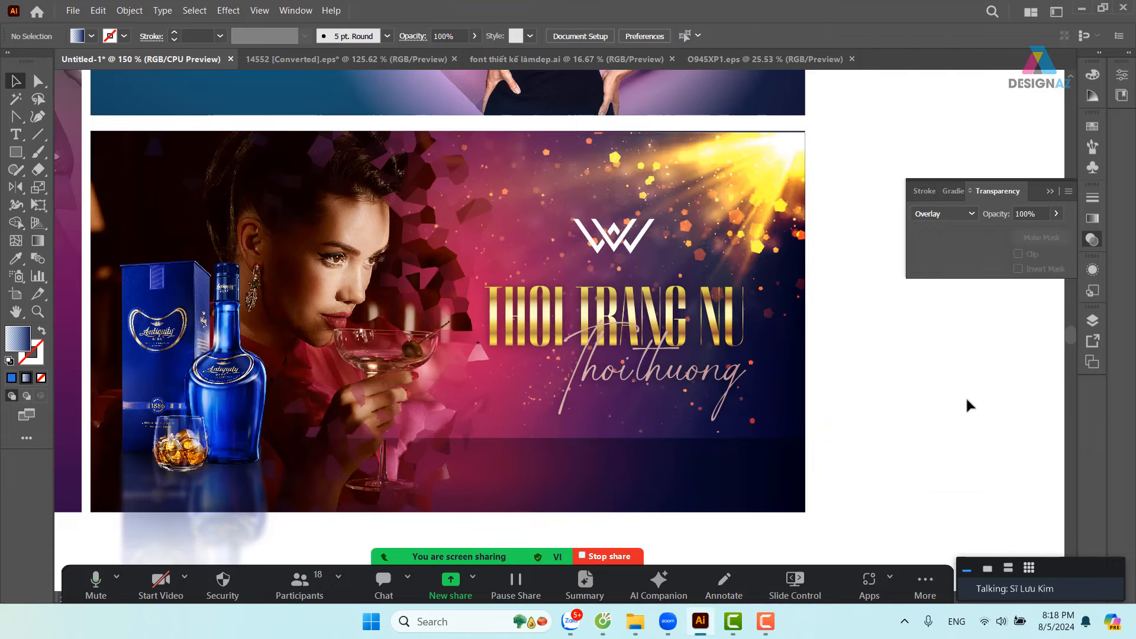
# - Move the gradient rectangle off the banner to compare the colours without it, and undo the move
pyautogui.click(1052, 413)
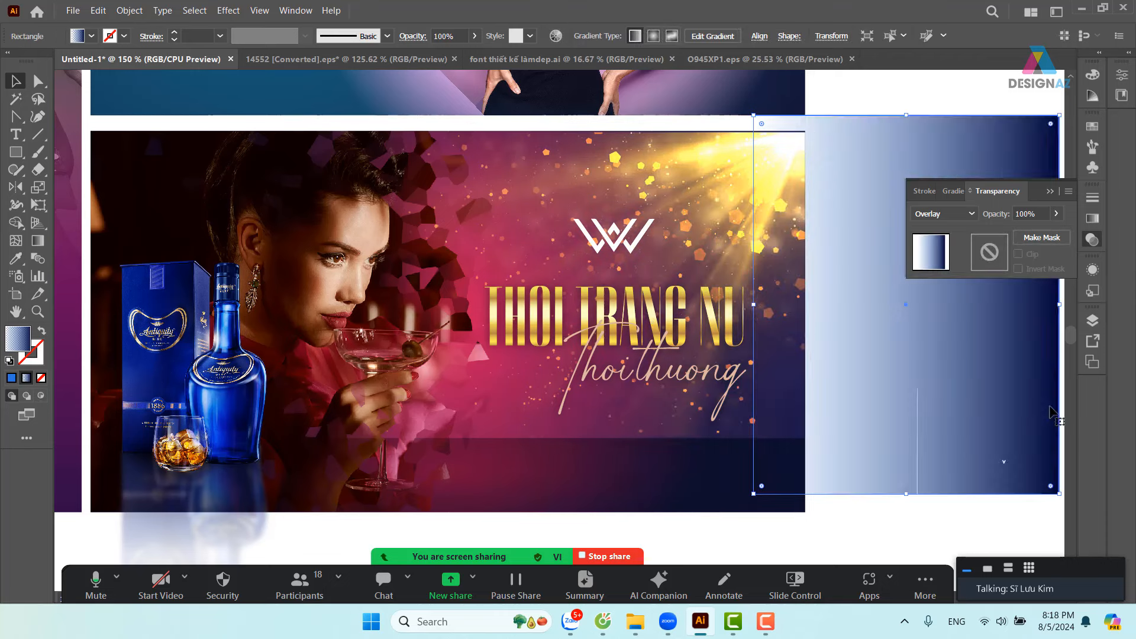
pyautogui.hotkey('ctrl', 'z')
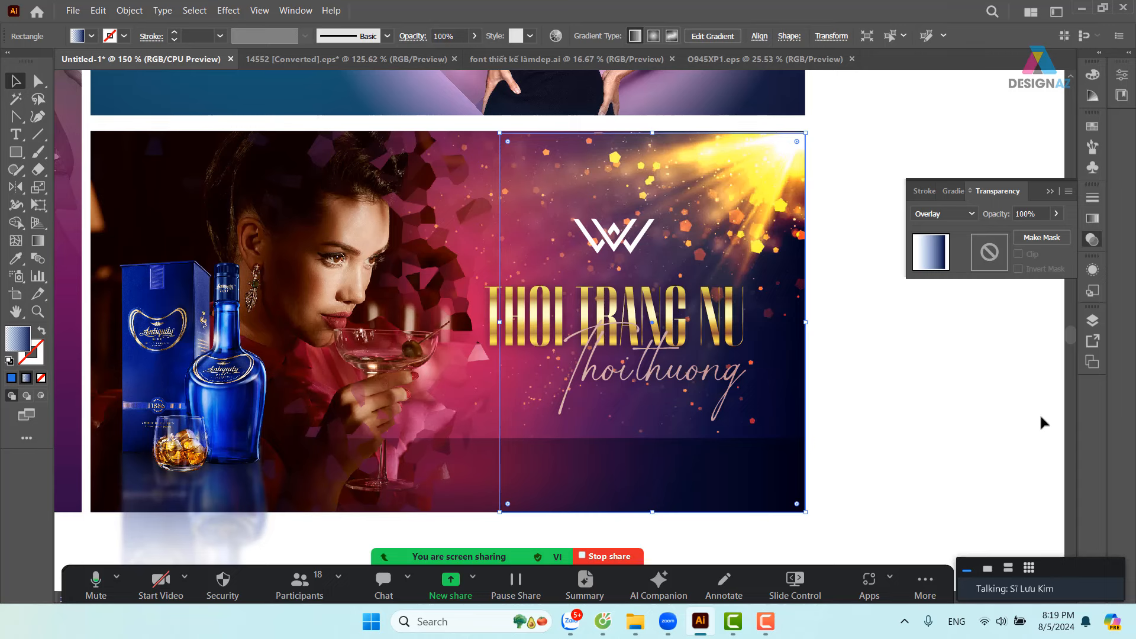
pyautogui.moveTo(872, 398); pyautogui.dragTo(910, 396)
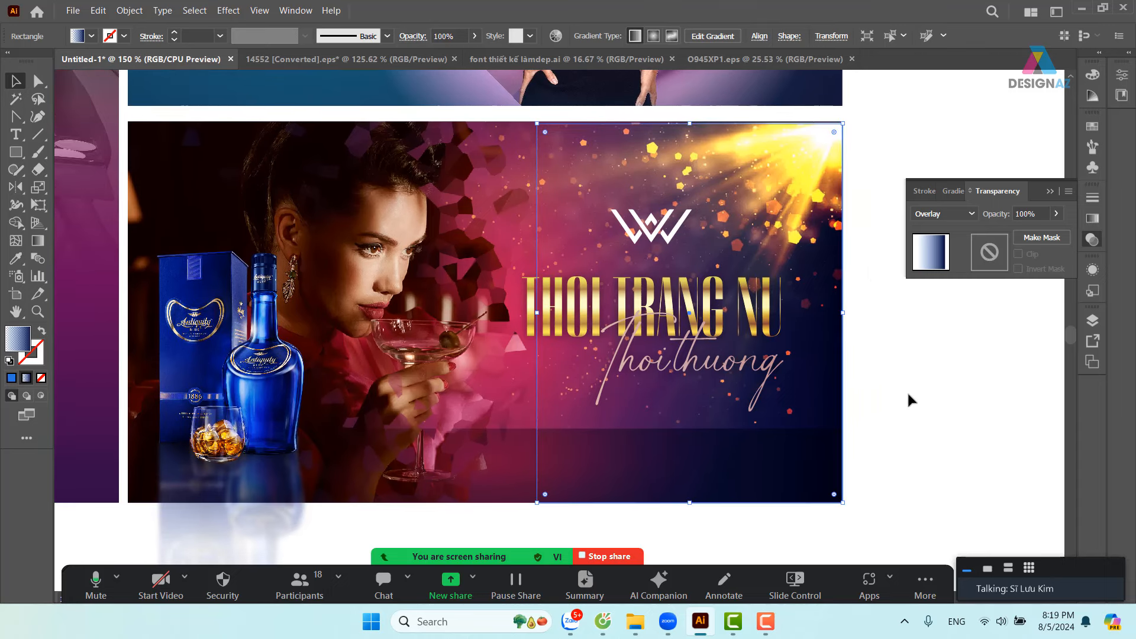
pyautogui.click(887, 399)
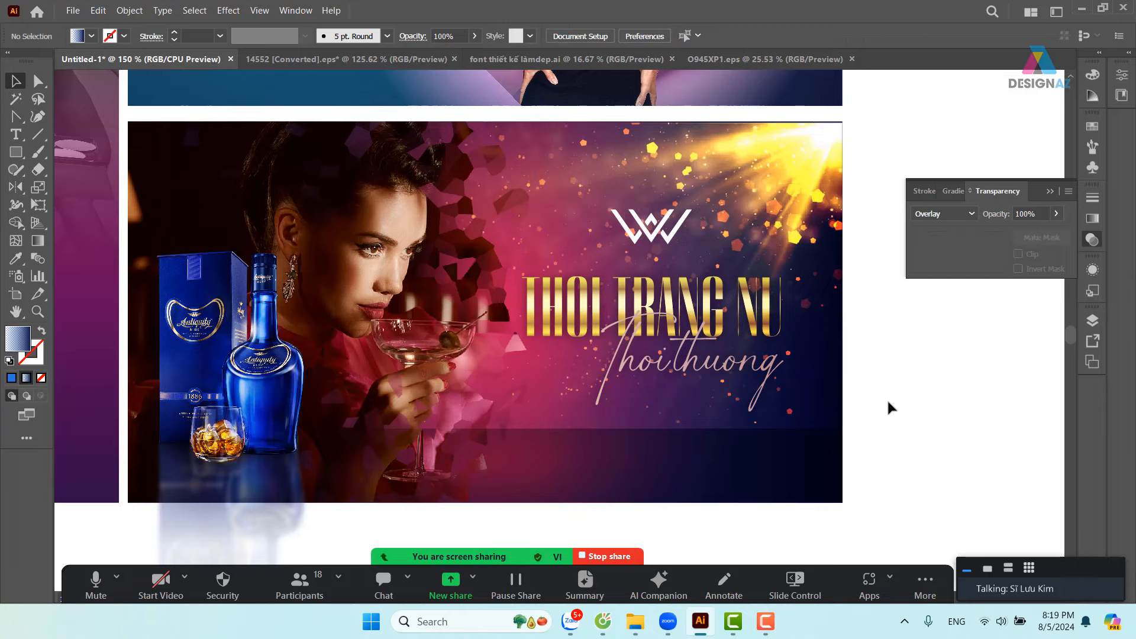
# - Place the transformerslensflare31 image as a small picture beside the script text and set its blend mode to Screen
pyautogui.click(73, 11)
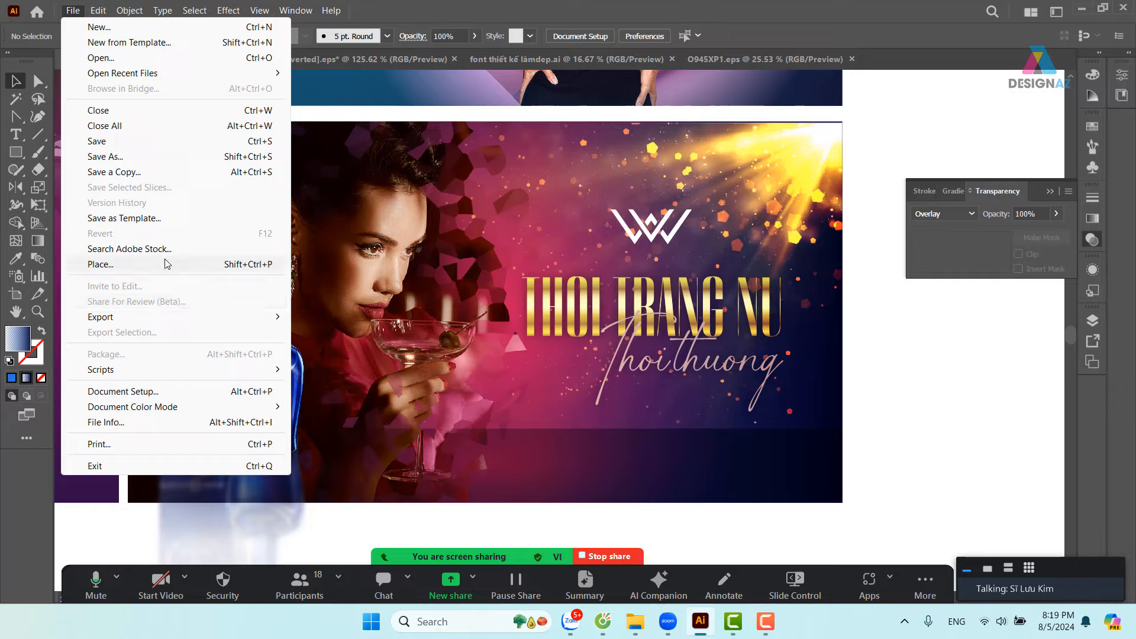
pyautogui.click(142, 265)
pyautogui.scroll(-10, 642, 317)
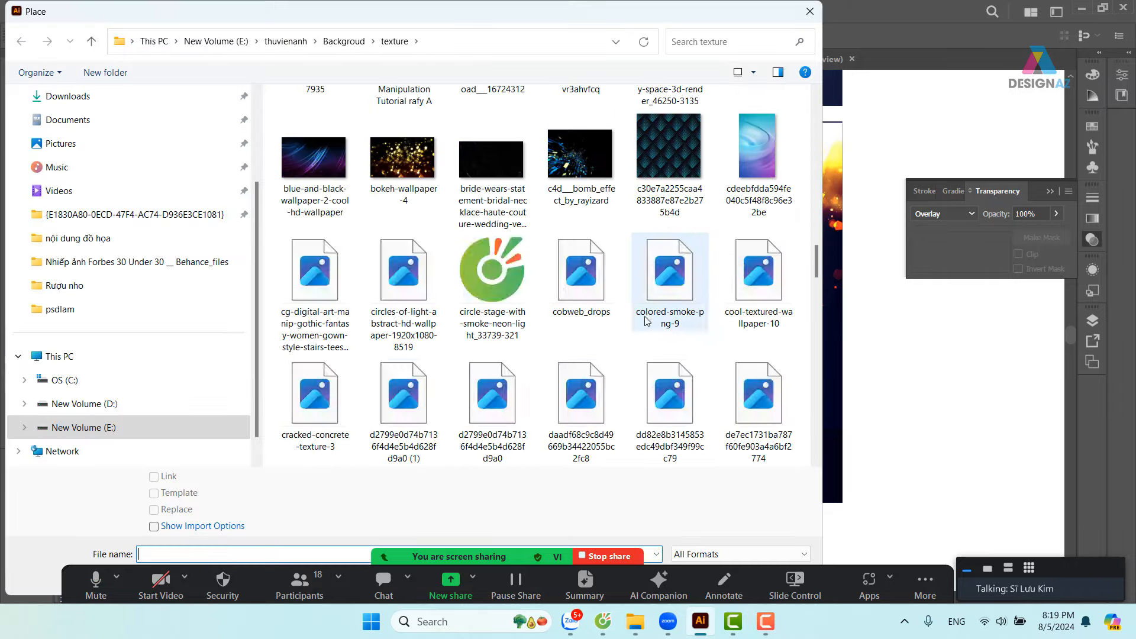
pyautogui.moveTo(819, 260); pyautogui.dragTo(815, 468)
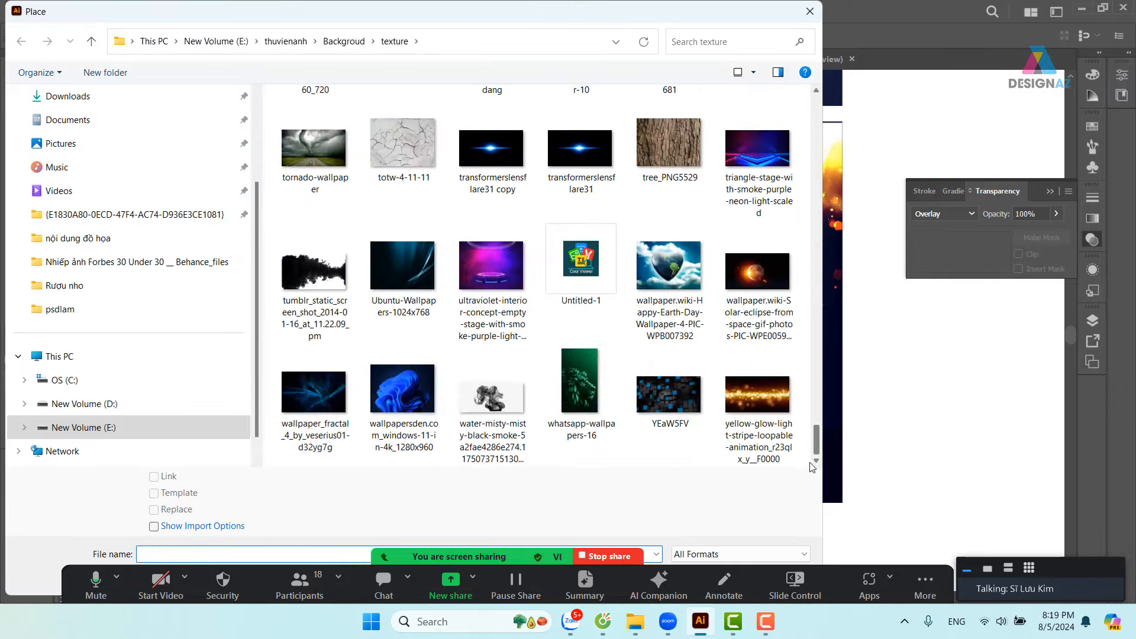
pyautogui.click(581, 148)
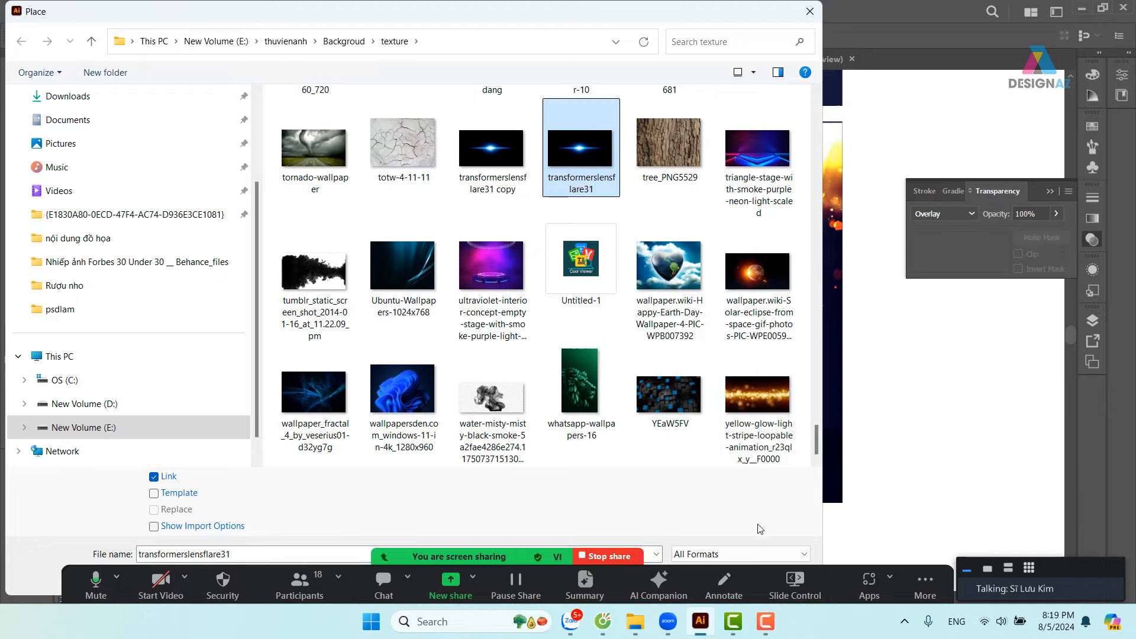
pyautogui.press('Return')
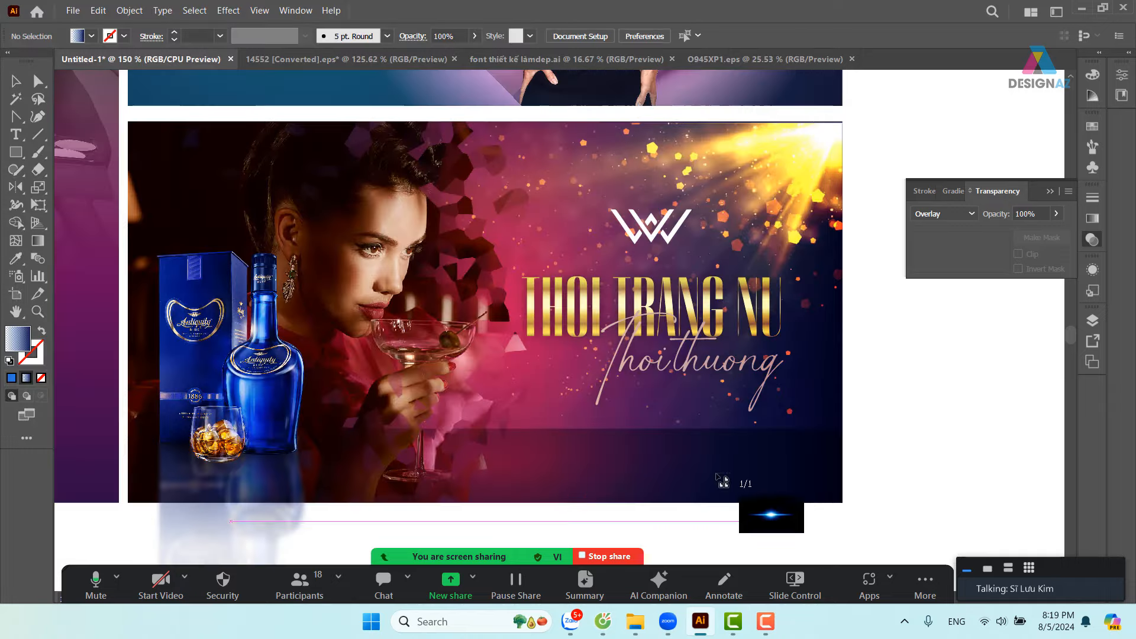
pyautogui.moveTo(502, 331); pyautogui.dragTo(615, 395)
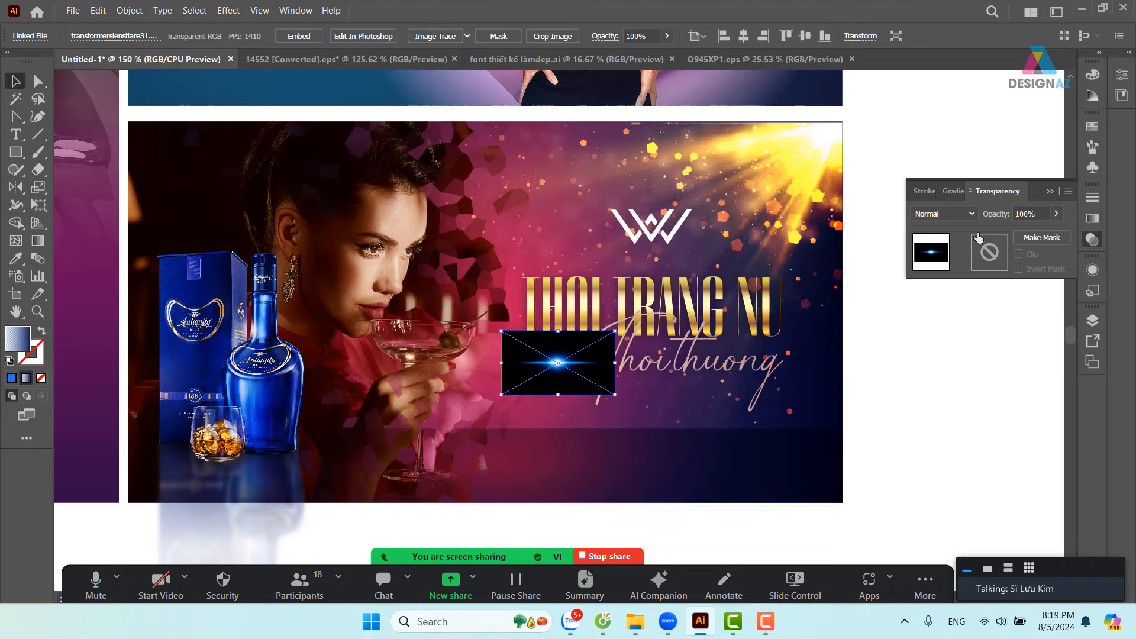
pyautogui.click(944, 214)
pyautogui.click(958, 318)
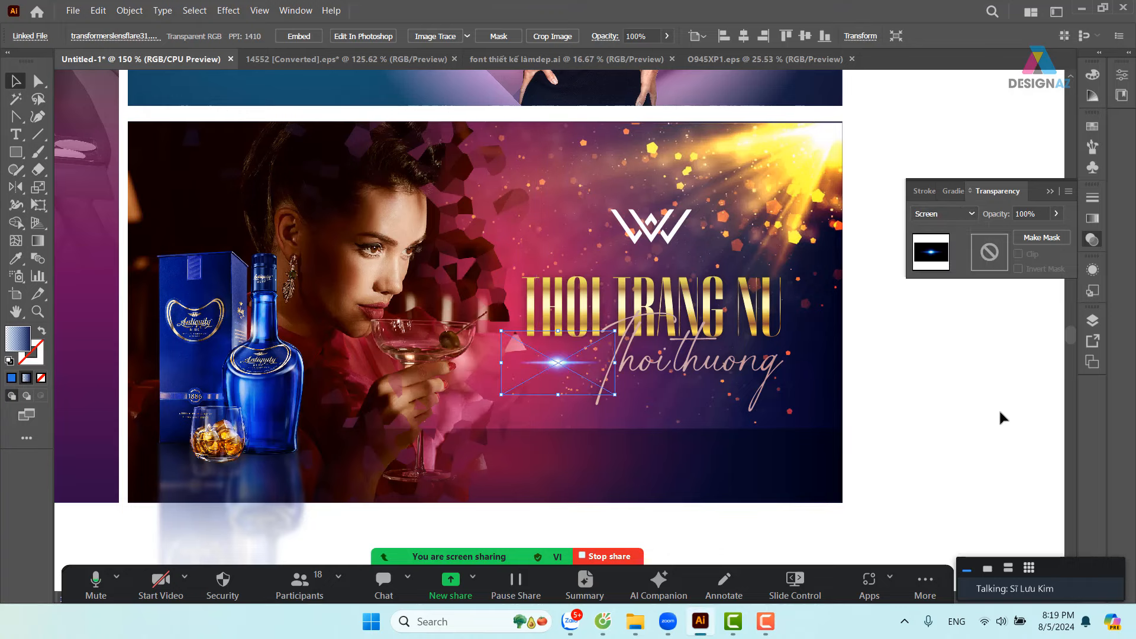
# - Move the lens flare up between the logo and the gold headline, and stretch it to about the headline's width
pyautogui.moveTo(592, 342); pyautogui.dragTo(748, 230)
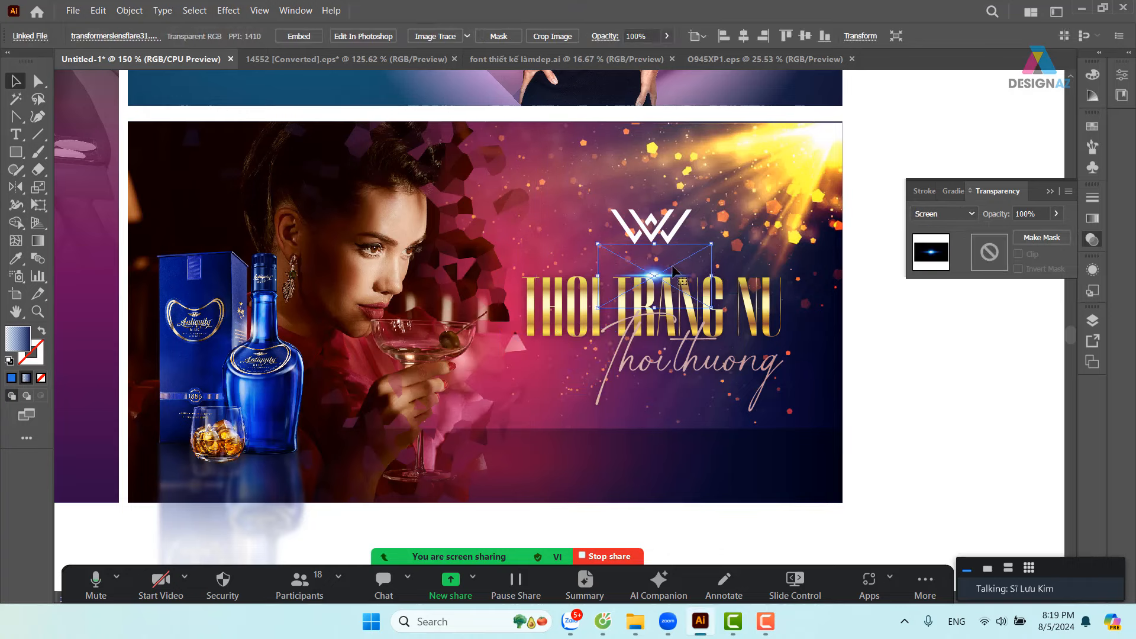
pyautogui.moveTo(727, 273); pyautogui.dragTo(875, 275)
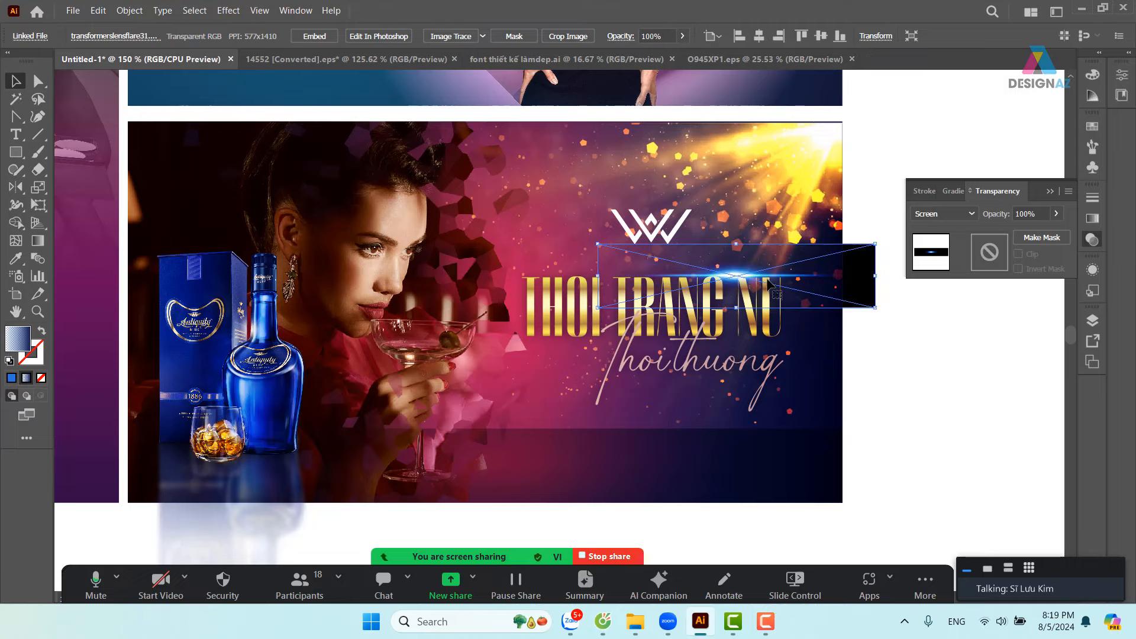
pyautogui.moveTo(768, 278); pyautogui.dragTo(640, 266)
pyautogui.click(859, 341)
pyautogui.hscroll(2, 942, 401)
pyautogui.click(905, 385)
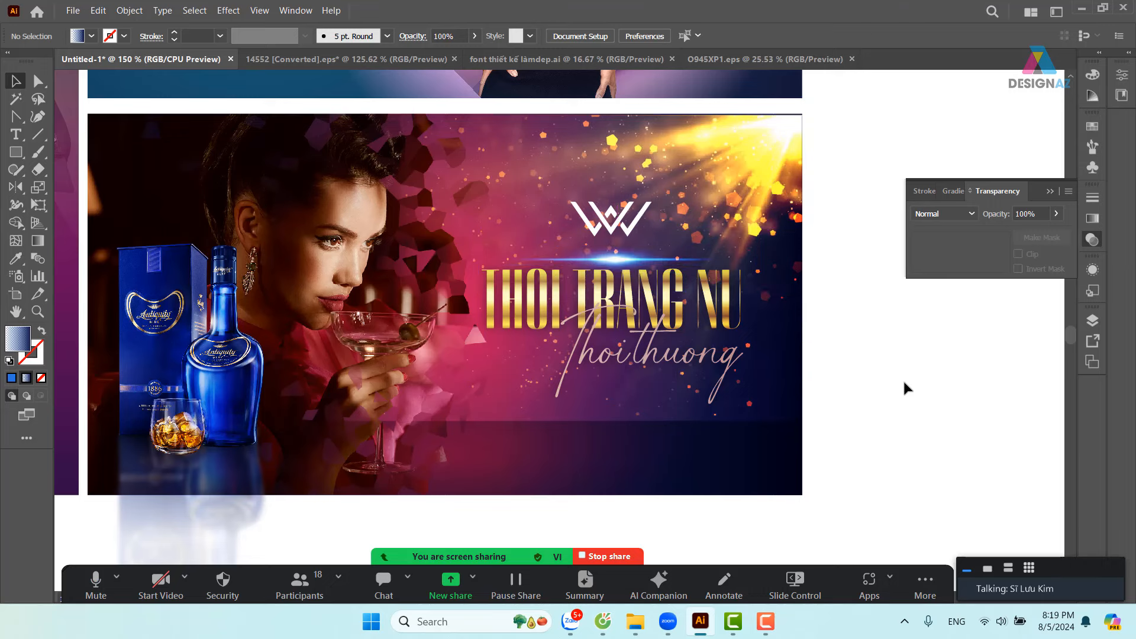
# - Move the lens flare down from the headline onto the upper edge of the banner's dark floor strip
pyautogui.click(621, 265)
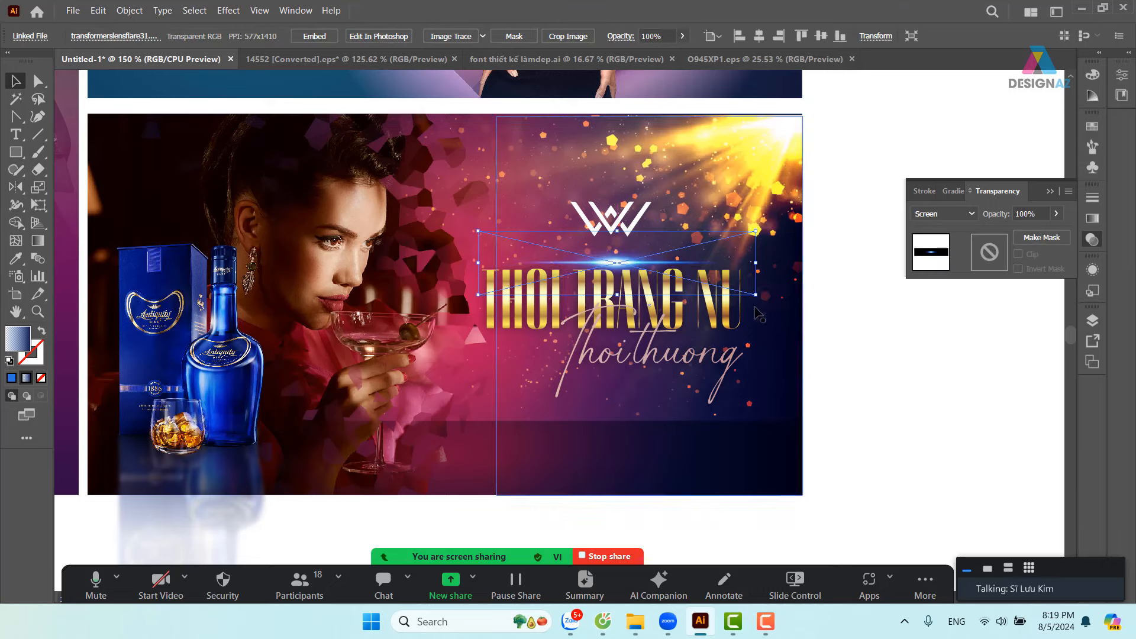
pyautogui.click(875, 383)
pyautogui.moveTo(875, 383); pyautogui.dragTo(850, 375)
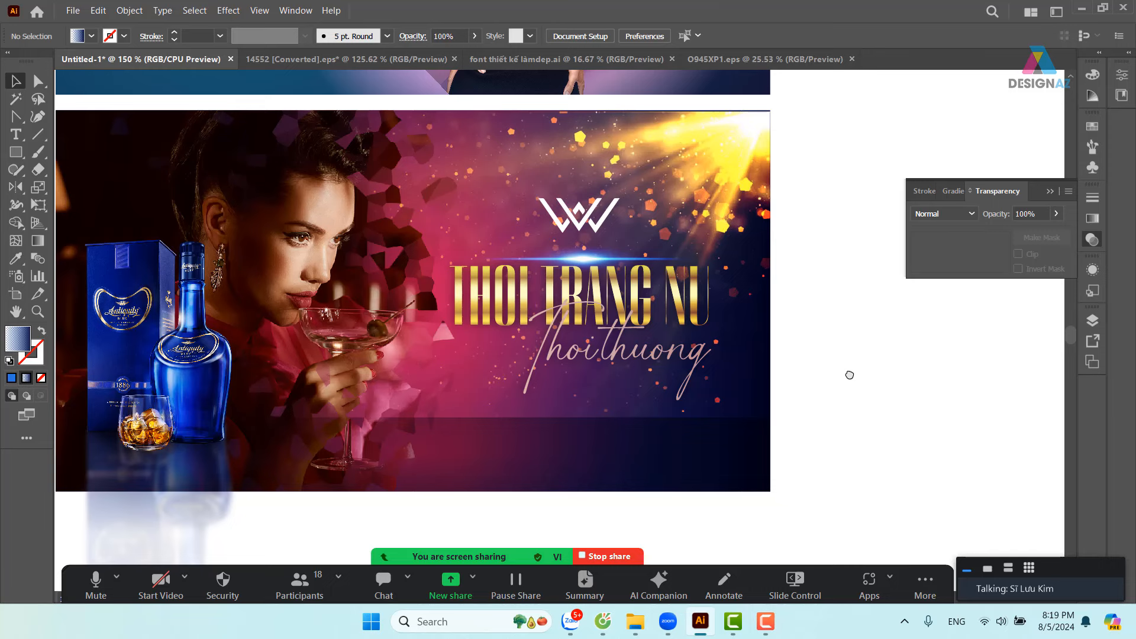
pyautogui.moveTo(753, 362); pyautogui.dragTo(681, 338)
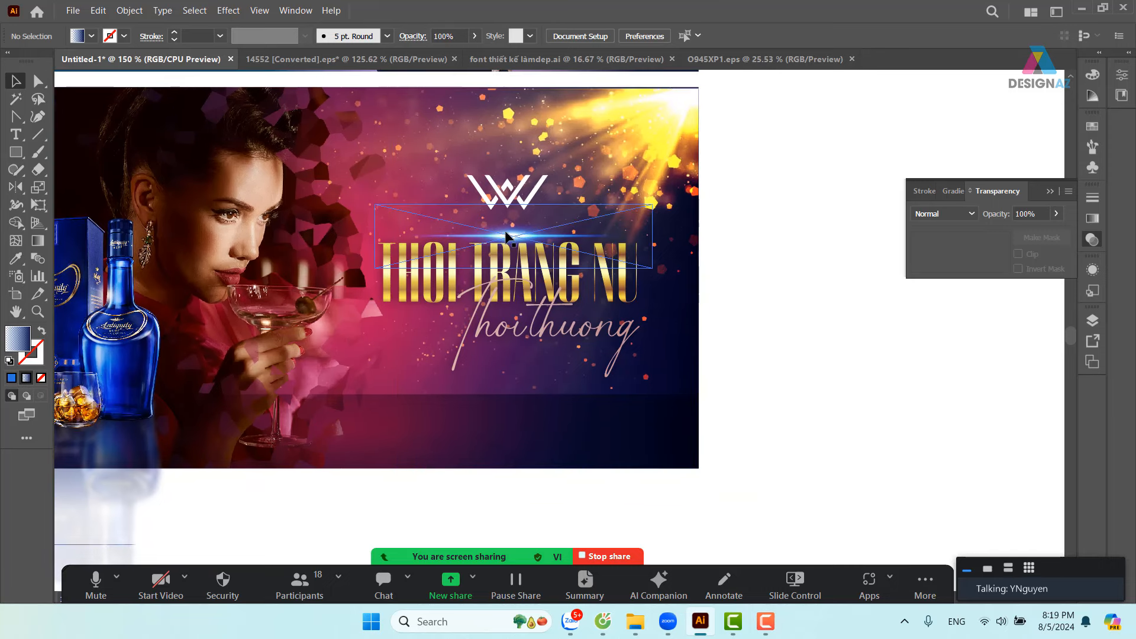
pyautogui.moveTo(506, 236); pyautogui.dragTo(493, 394)
pyautogui.click(837, 403)
pyautogui.moveTo(827, 414); pyautogui.dragTo(901, 407)
pyautogui.moveTo(601, 389); pyautogui.dragTo(616, 389)
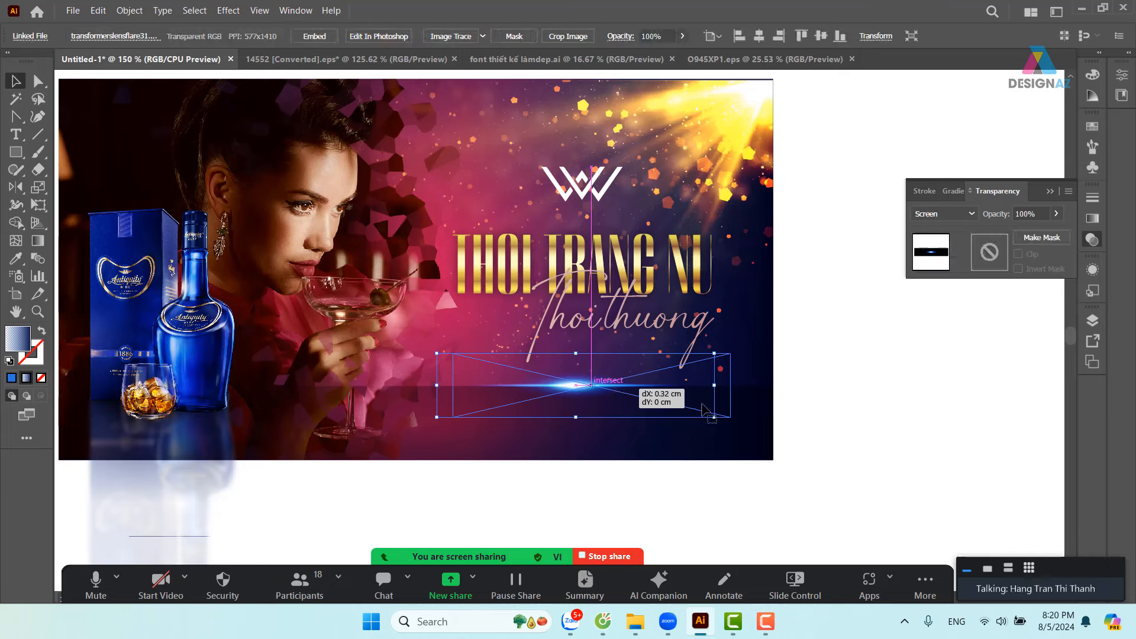
# - Stretch the lens flare wide along the floor strip's upper edge and flatten it to about half its height
pyautogui.moveTo(705, 409); pyautogui.dragTo(767, 386)
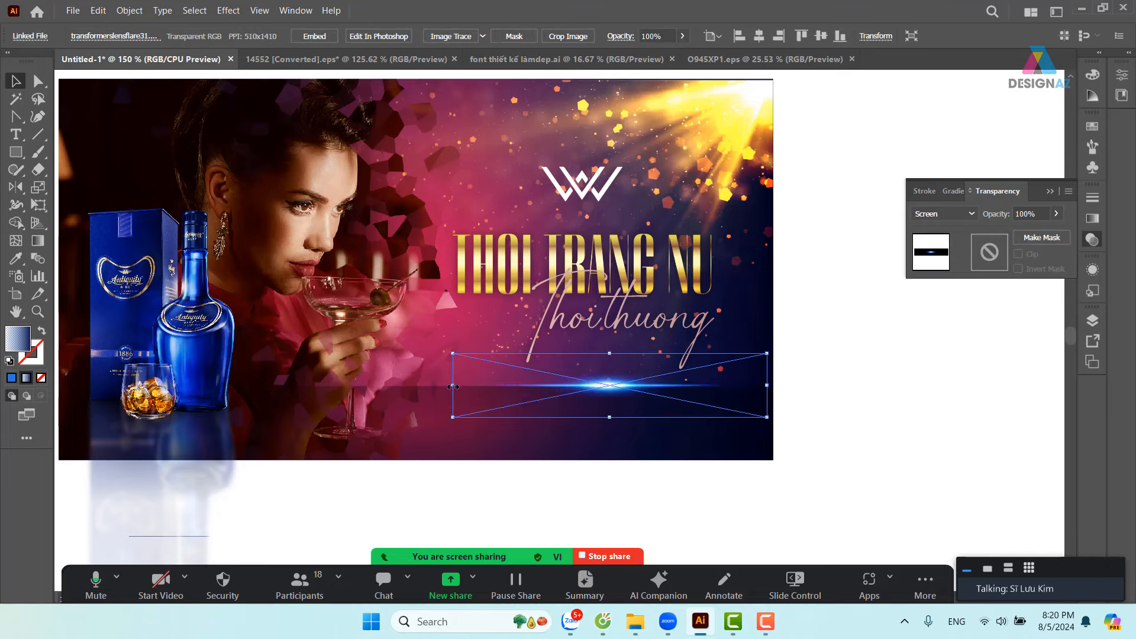
pyautogui.moveTo(453, 387); pyautogui.dragTo(326, 386)
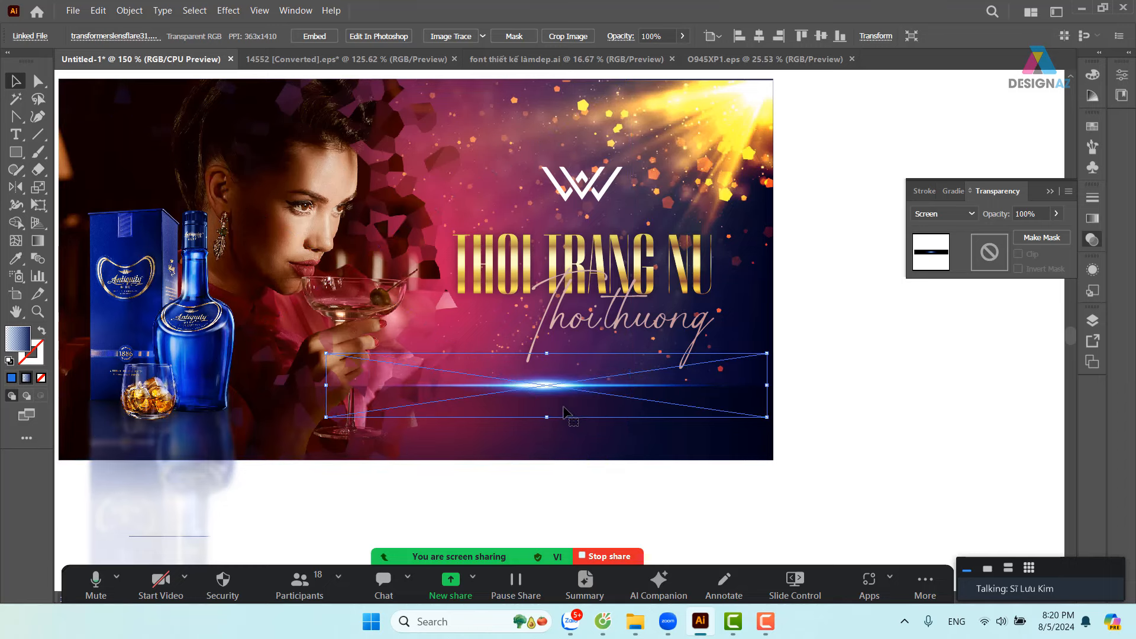
pyautogui.moveTo(543, 383); pyautogui.dragTo(604, 416)
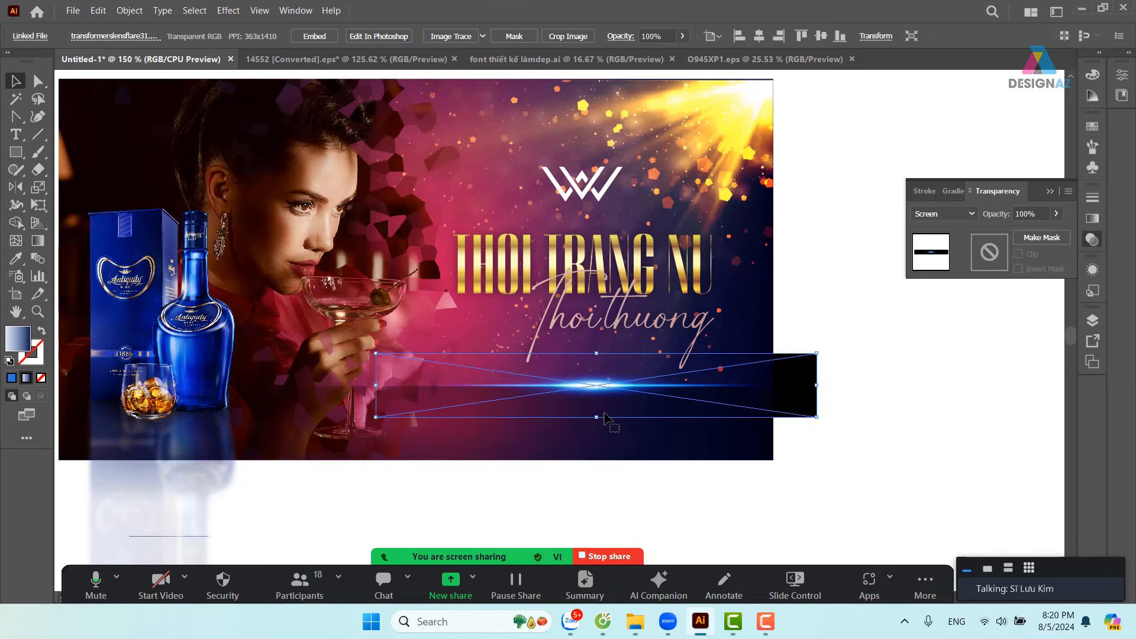
pyautogui.moveTo(596, 354); pyautogui.dragTo(603, 389)
pyautogui.click(1029, 423)
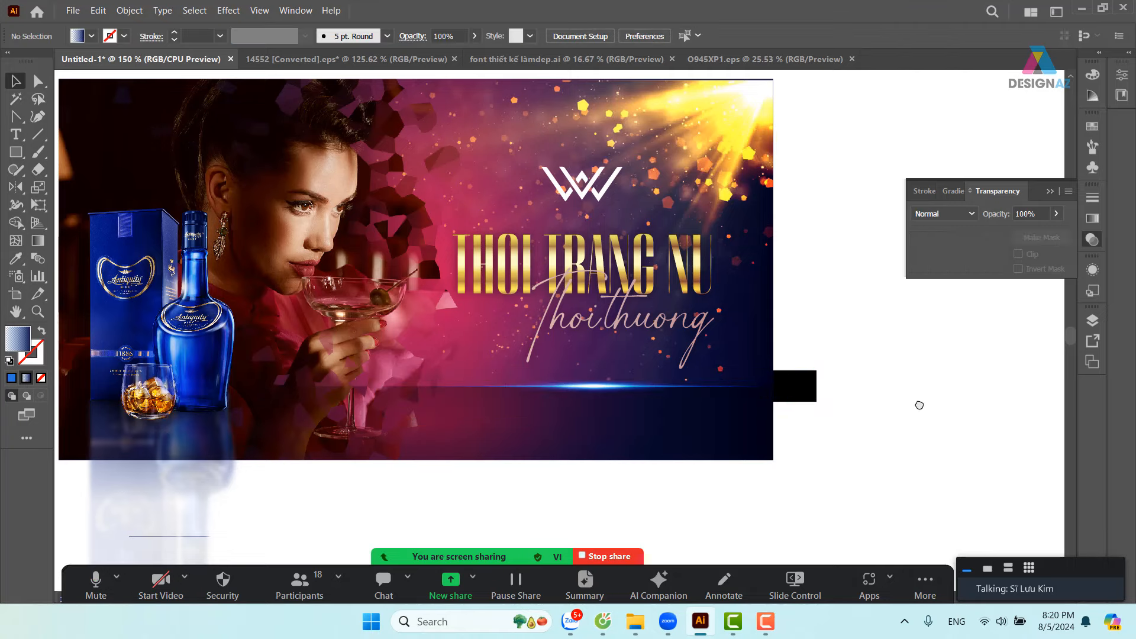
# - Shorten the lens flare from its outer end so it stops at the banner's right edge
pyautogui.hscroll(-3, 941, 403)
pyautogui.click(868, 402)
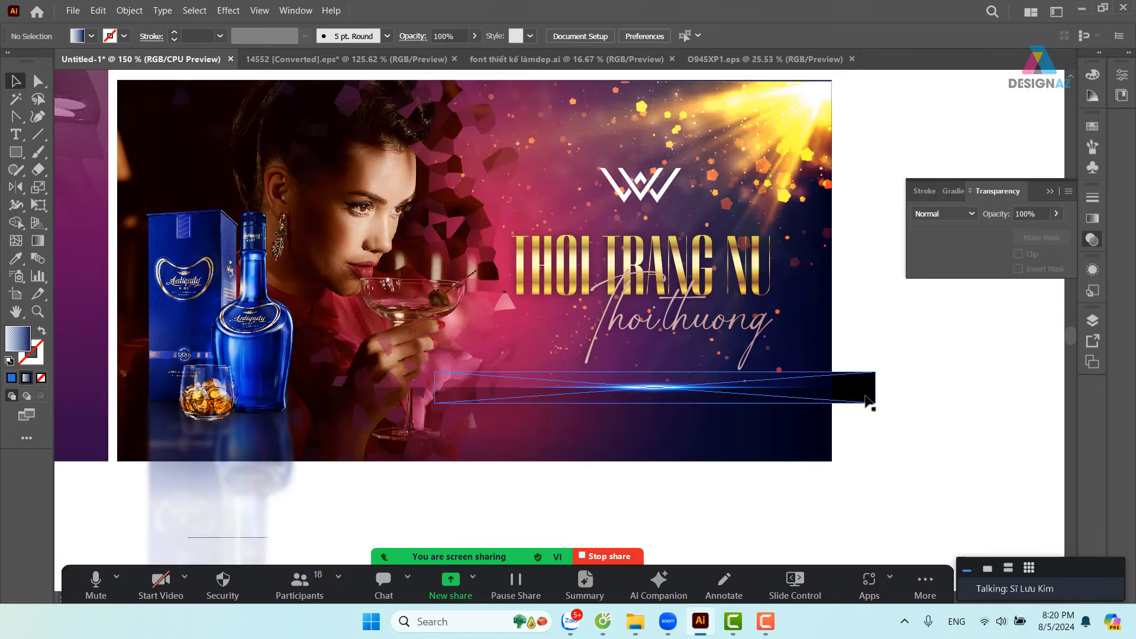
pyautogui.click(867, 401)
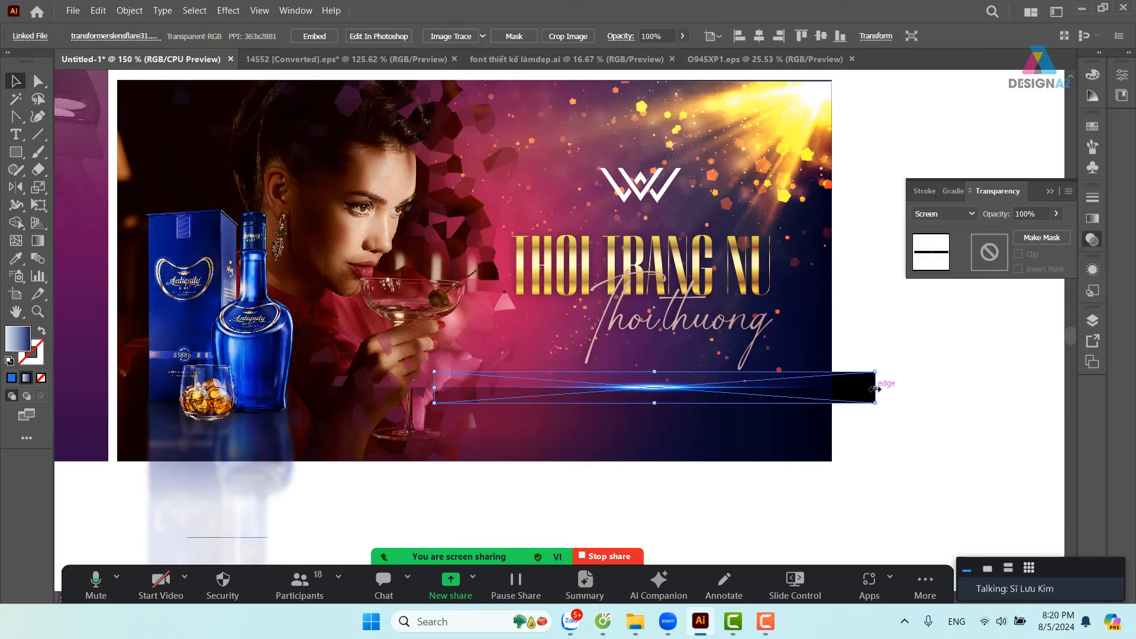
pyautogui.moveTo(876, 388); pyautogui.dragTo(597, 405)
pyautogui.click(929, 419)
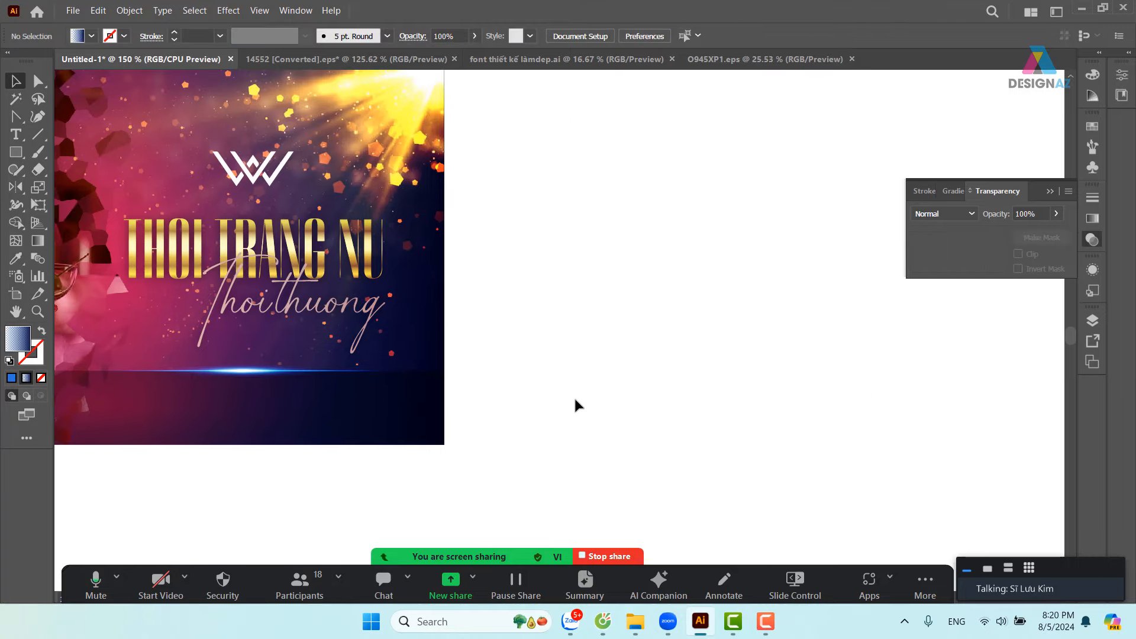
# - Place the linked transformerslensflare31 copy image on the blank canvas beside the banner, slightly wider than the gold headline
pyautogui.click(74, 11)
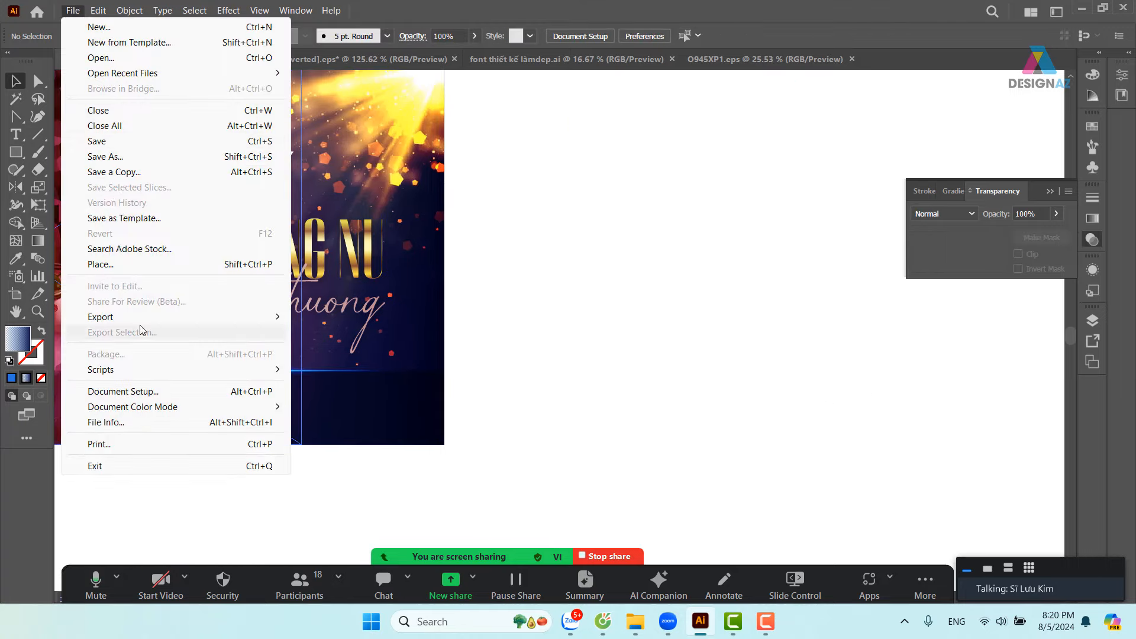
pyautogui.click(136, 267)
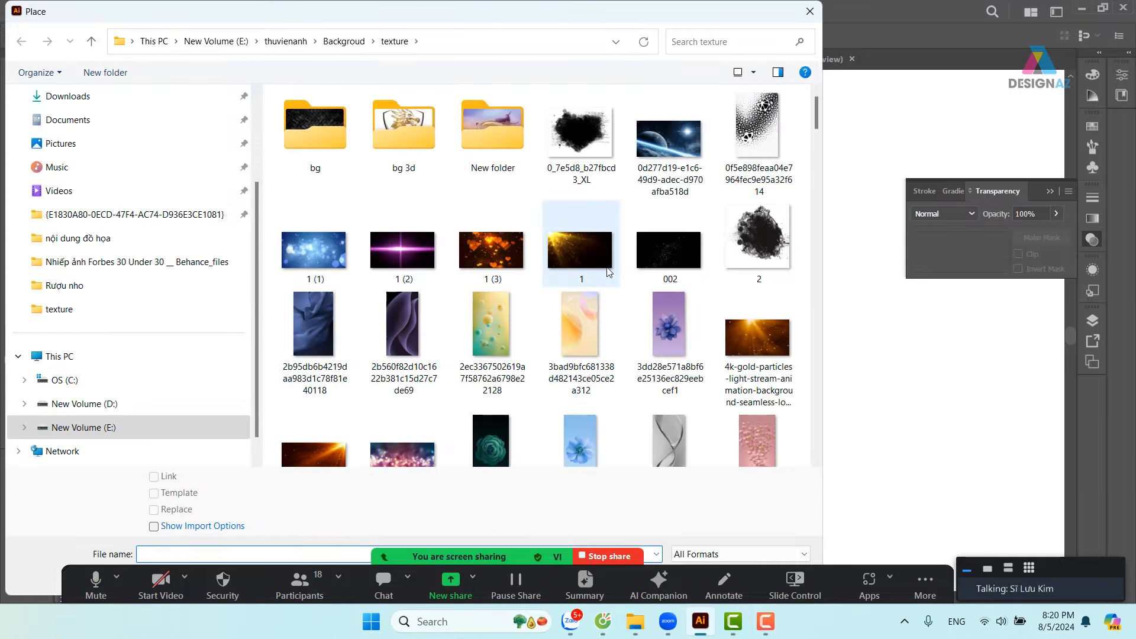
pyautogui.scroll(-15, 608, 272)
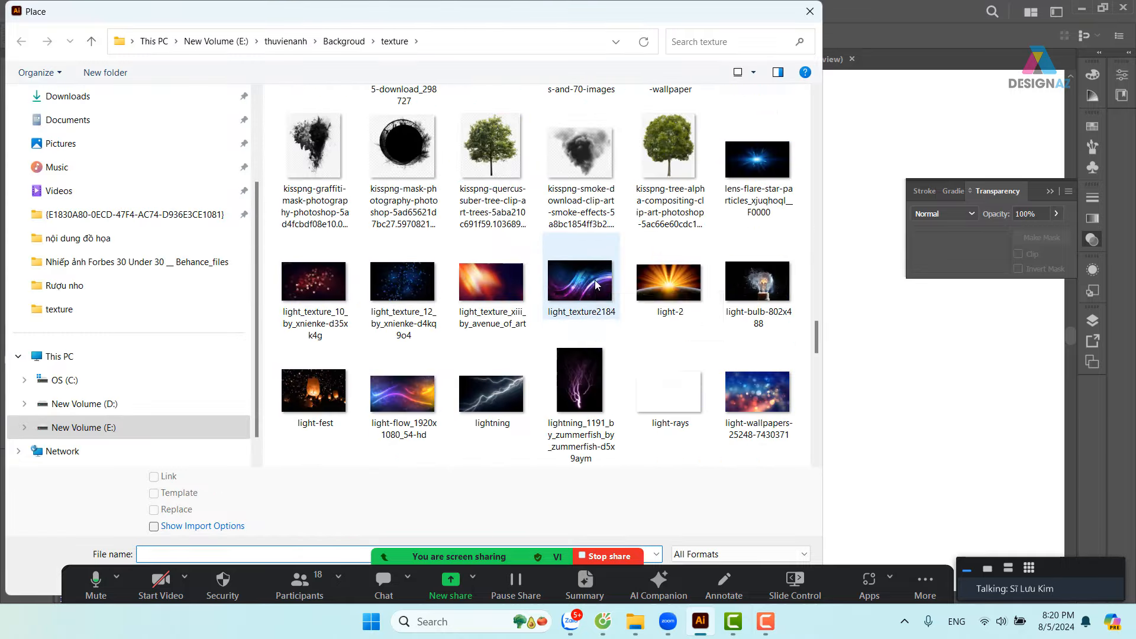
pyautogui.scroll(-10, 595, 280)
pyautogui.click(524, 167)
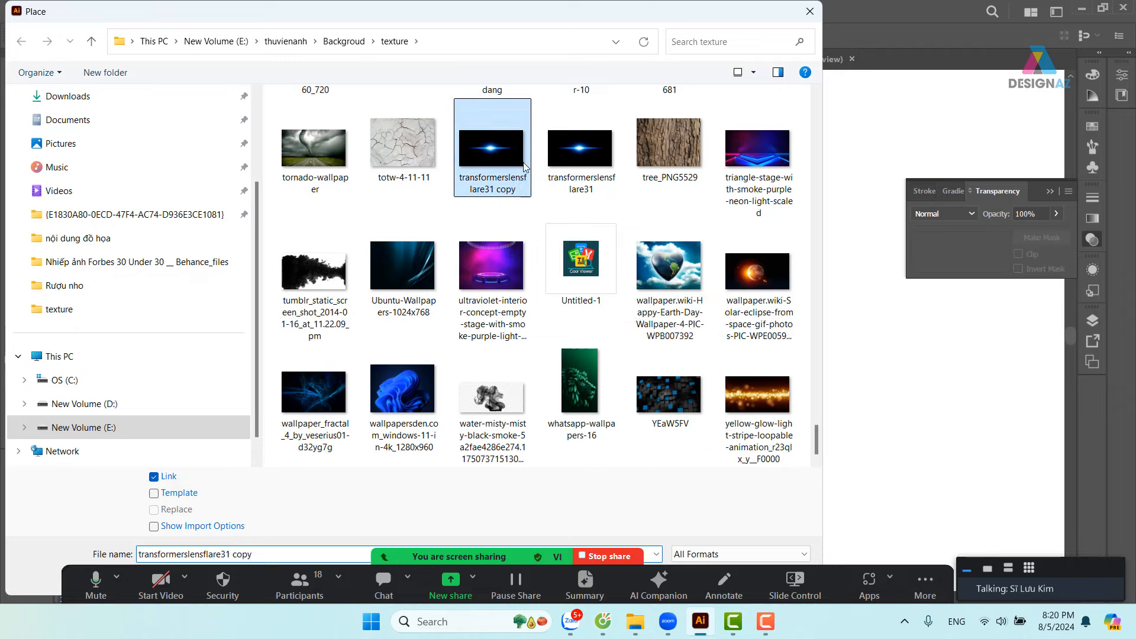
pyautogui.press('Return')
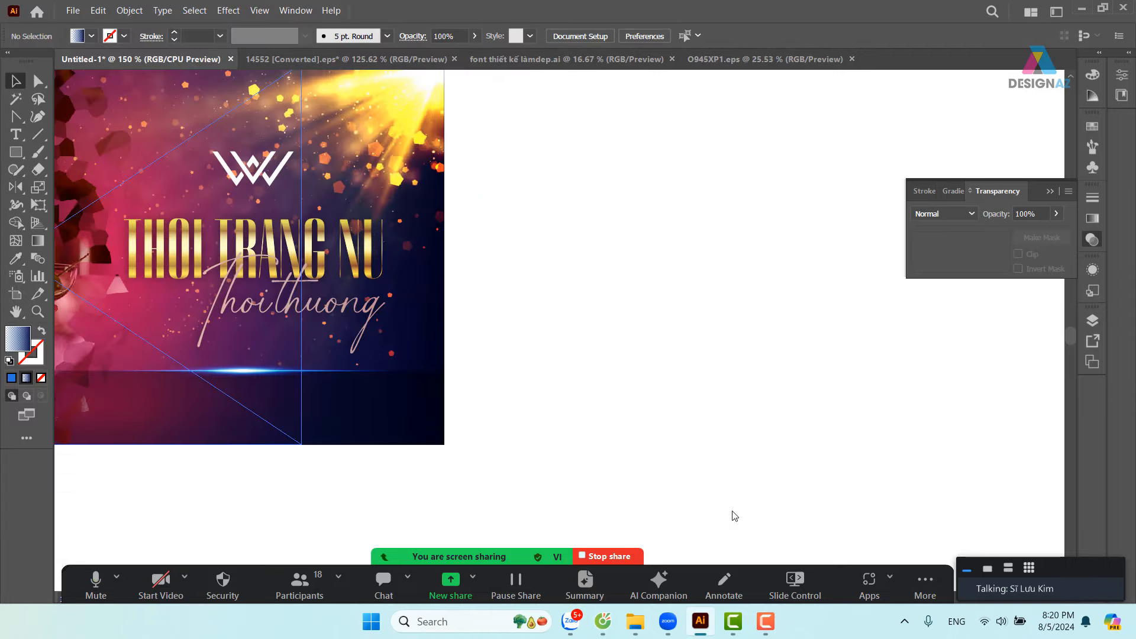
pyautogui.moveTo(557, 240); pyautogui.dragTo(858, 435)
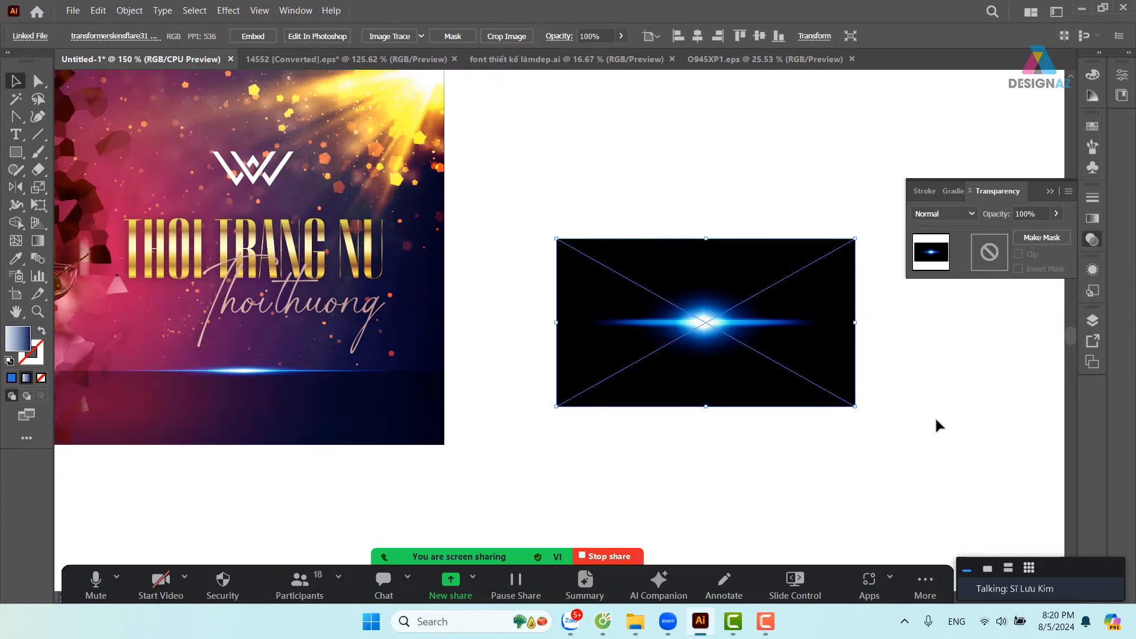
pyautogui.hscroll(5, 787, 385)
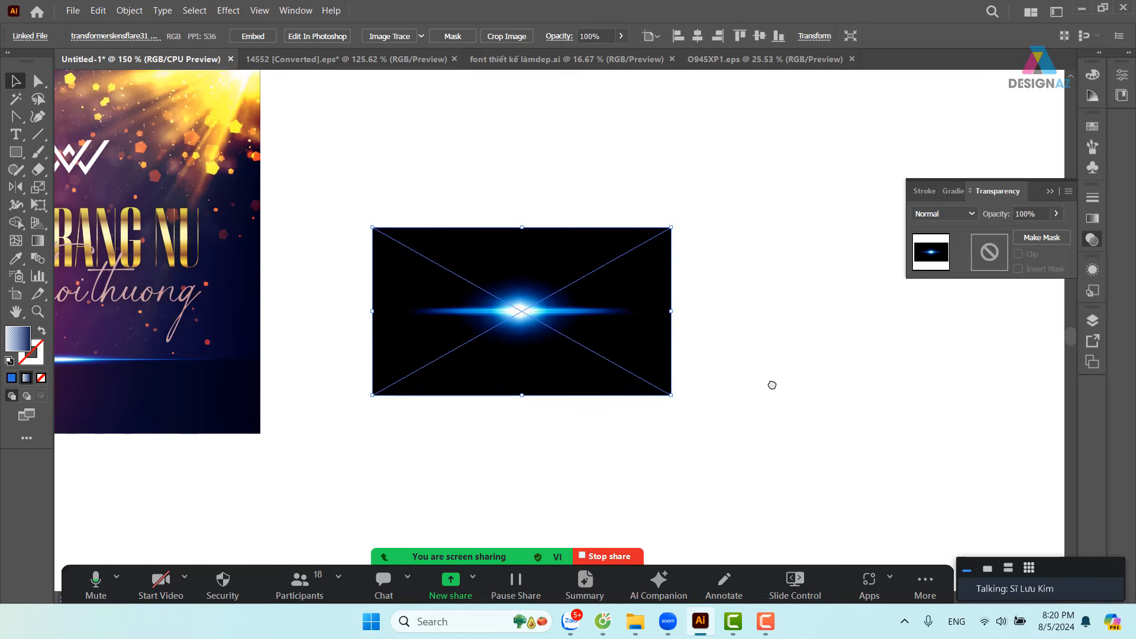
pyautogui.hscroll(-3, 675, 389)
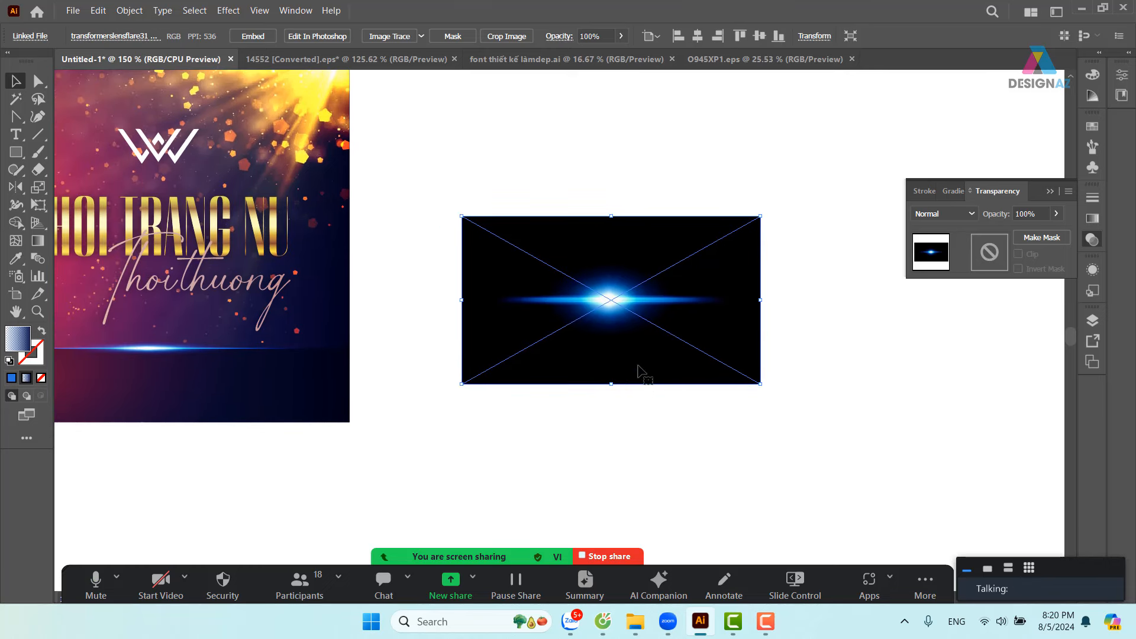
# - Draw a rectangle slightly larger than the newly placed flare image over it and fill it with the yellow-orange gradient swatch
pyautogui.click(15, 152)
pyautogui.moveTo(456, 207)
pyautogui.mouseDown()
pyautogui.moveTo(613, 364)
pyautogui.moveTo(772, 389)
pyautogui.mouseUp()
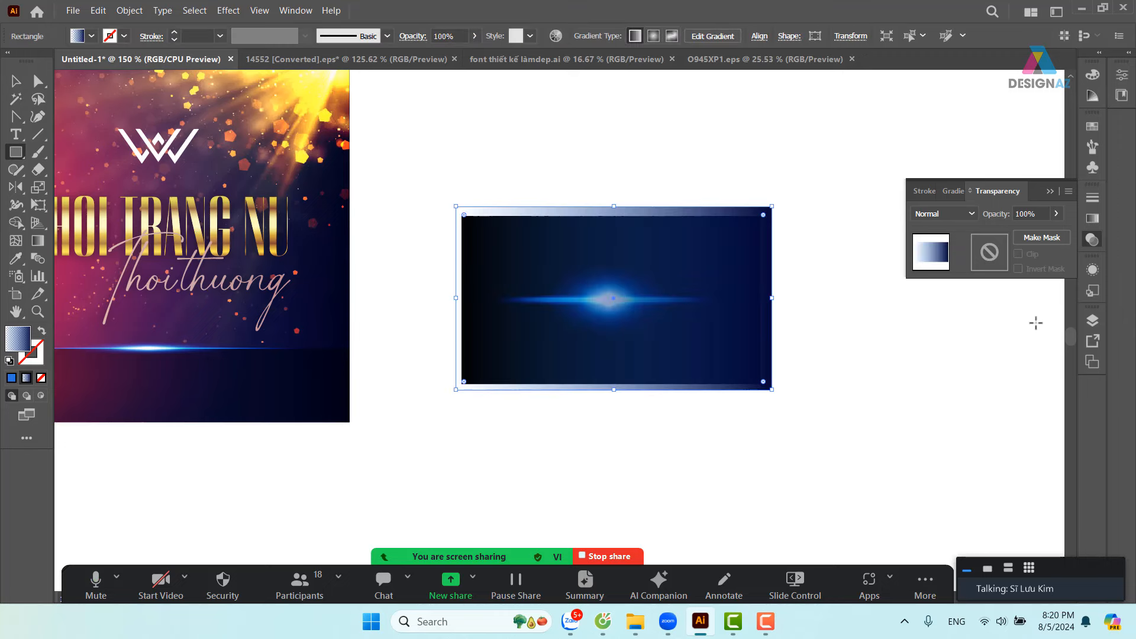
pyautogui.click(1092, 128)
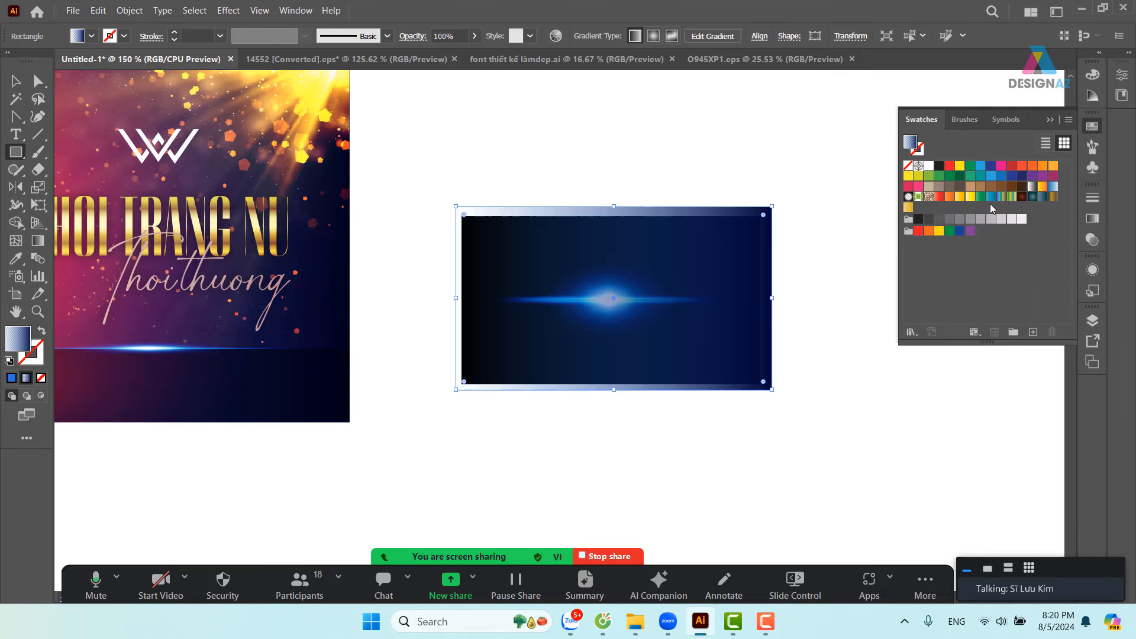
pyautogui.click(959, 198)
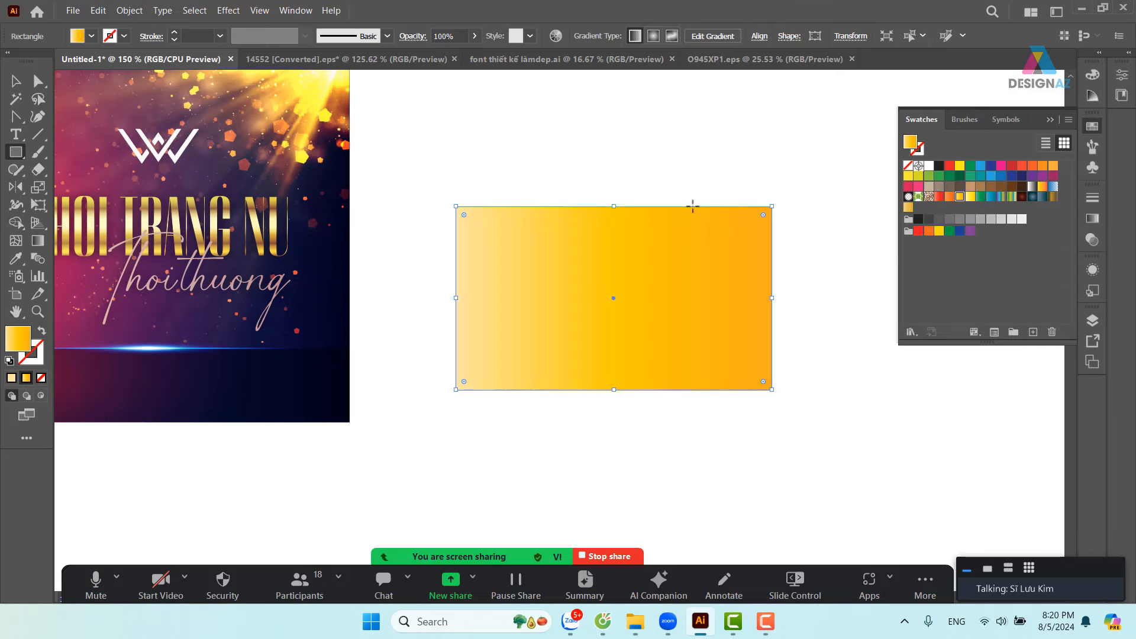
# - Change the fill of the rectangle covering the flare image to a solid yellow swatch
pyautogui.click(16, 81)
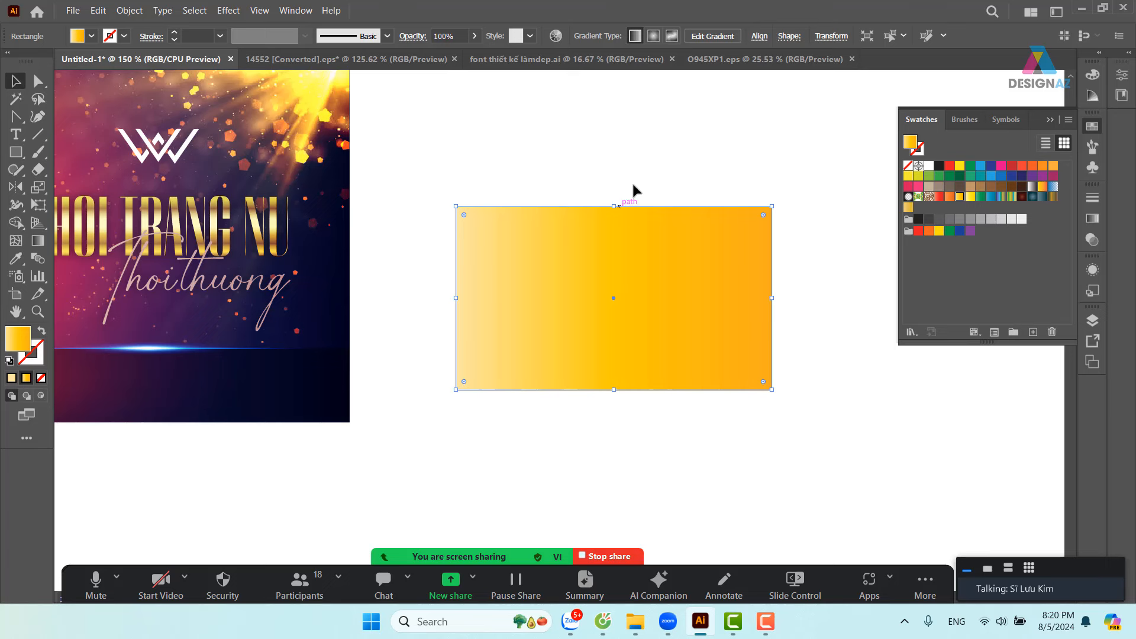
pyautogui.click(657, 195)
pyautogui.click(697, 236)
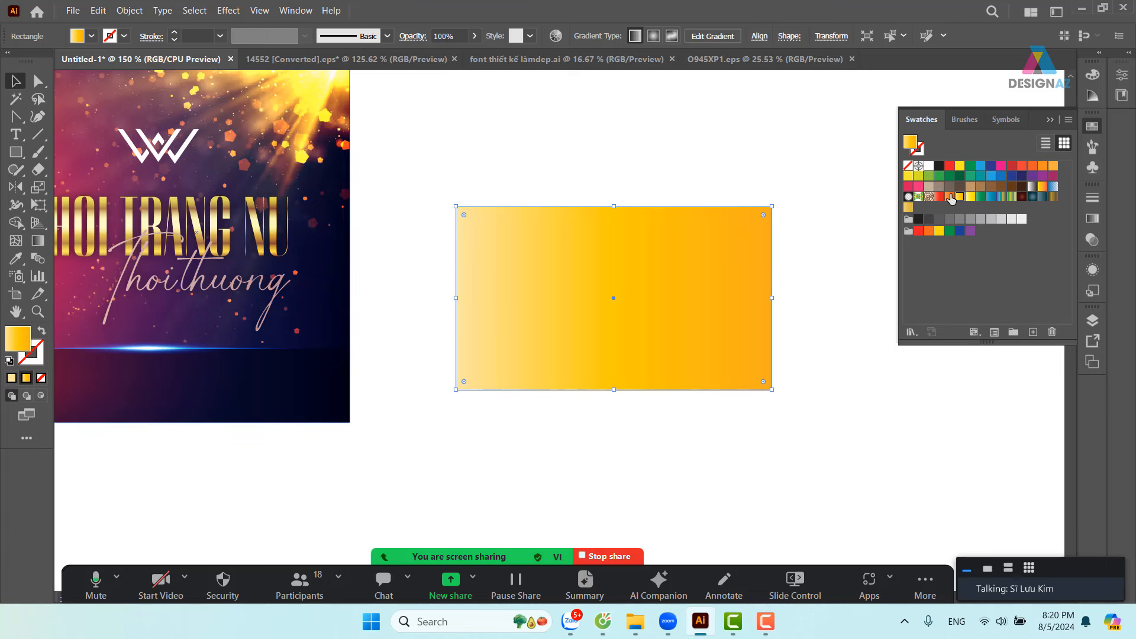
pyautogui.click(908, 176)
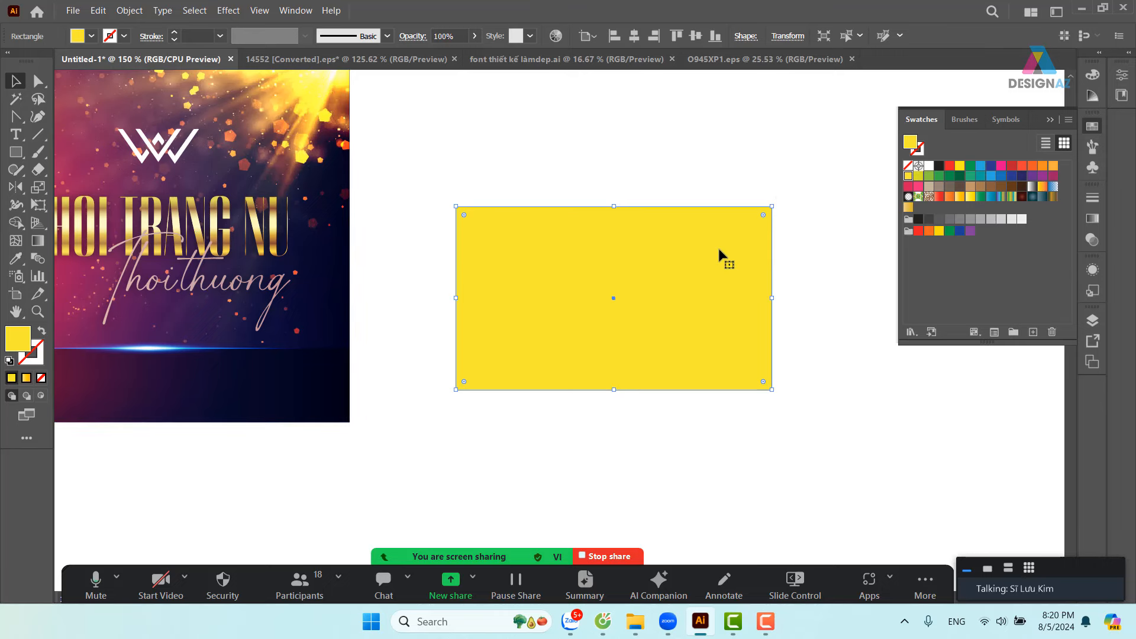
# - Send the yellow rectangle behind the blue lens flare image and check how the two overlap
pyautogui.hotkey('ctrl', 'shift', '[')
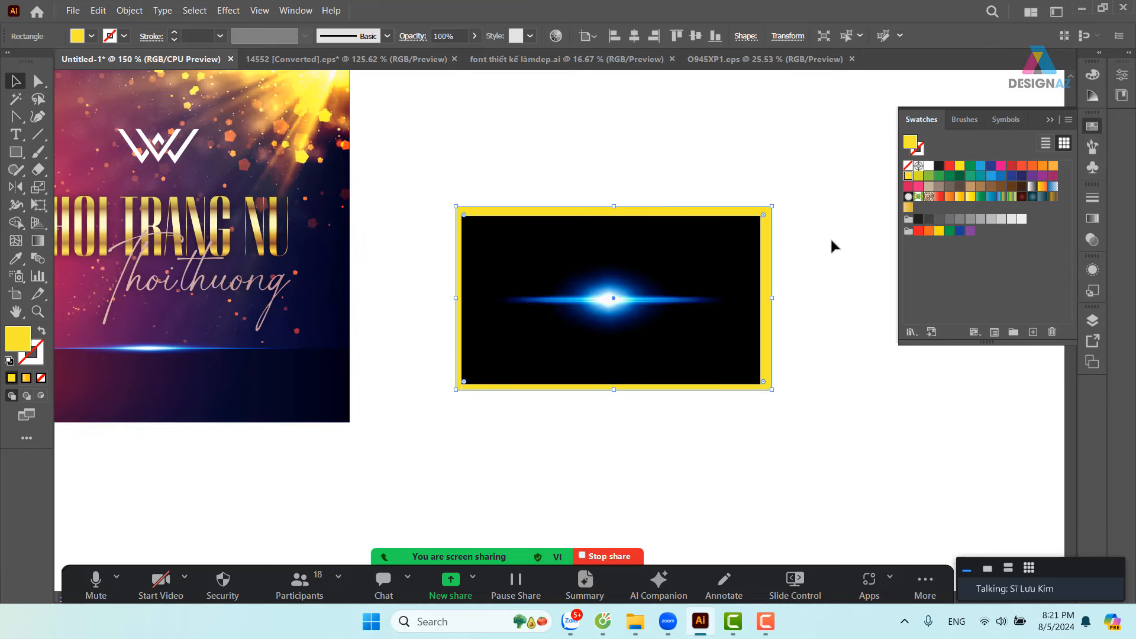
pyautogui.click(830, 243)
pyautogui.click(610, 318)
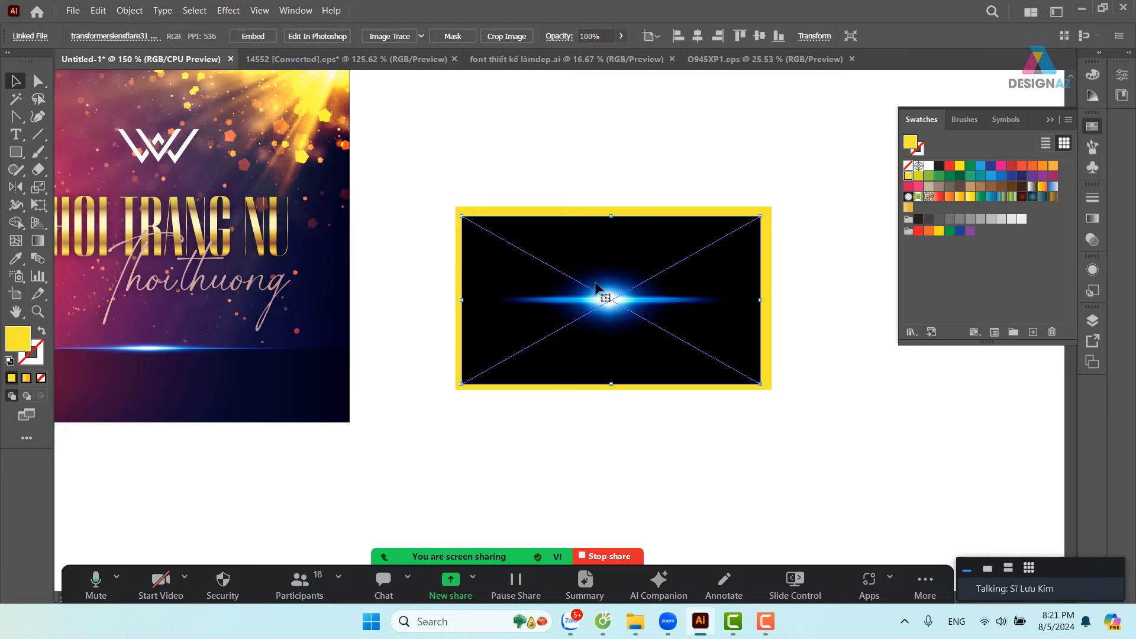
pyautogui.moveTo(664, 290)
pyautogui.mouseDown()
pyautogui.moveTo(601, 299)
pyautogui.moveTo(664, 290)
pyautogui.mouseUp()
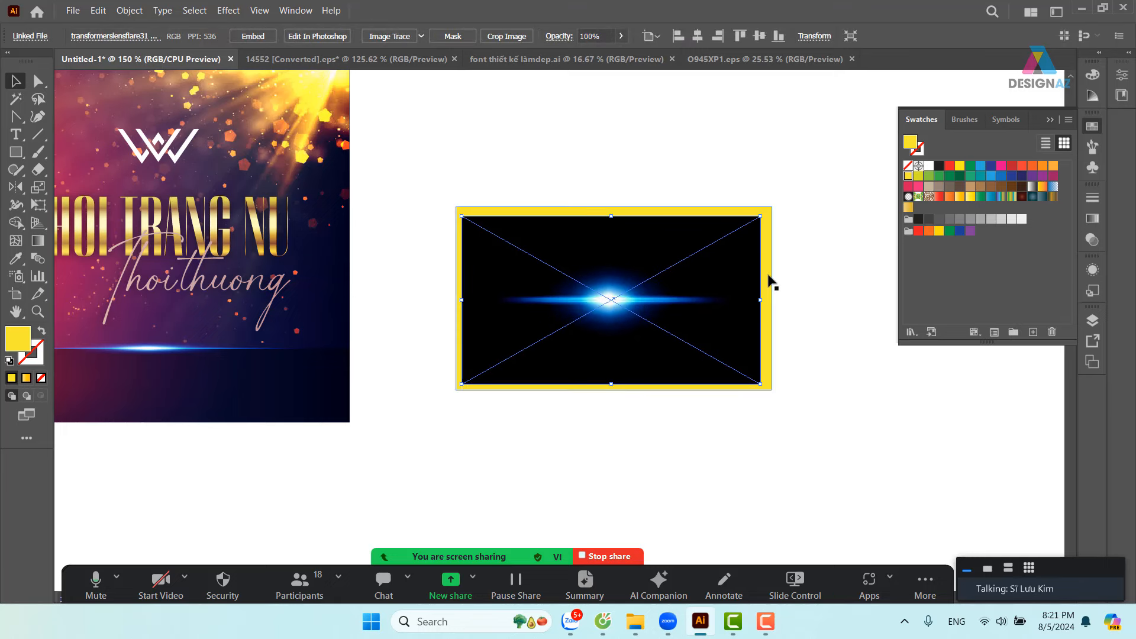
pyautogui.click(771, 338)
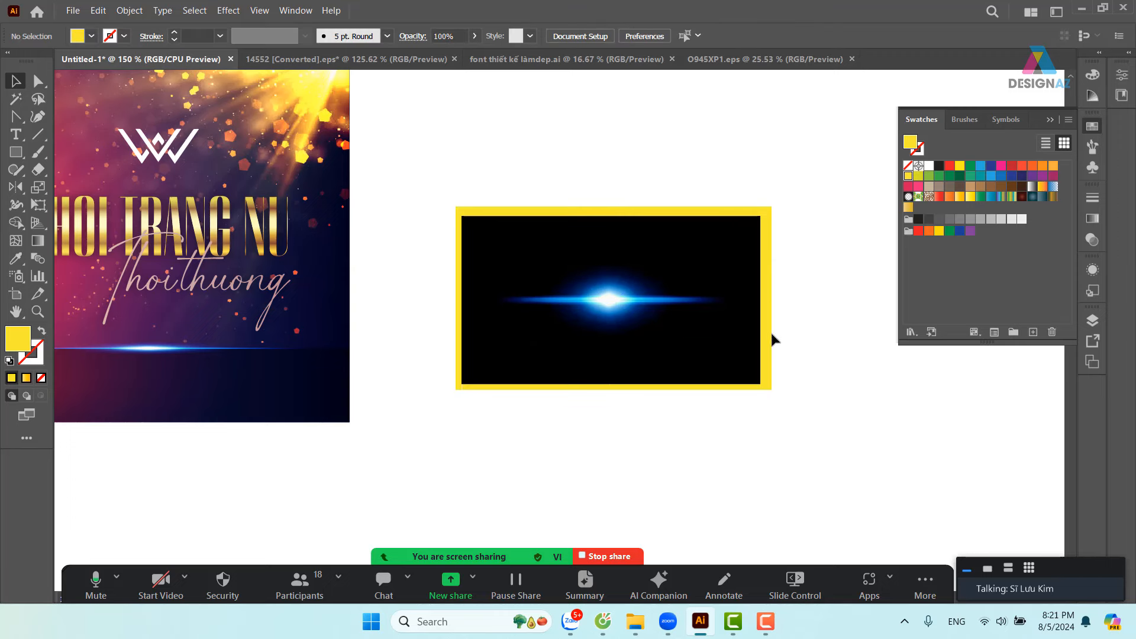
# - Cut the black lens flare image that lies on top of the yellow rectangle
pyautogui.click(686, 311)
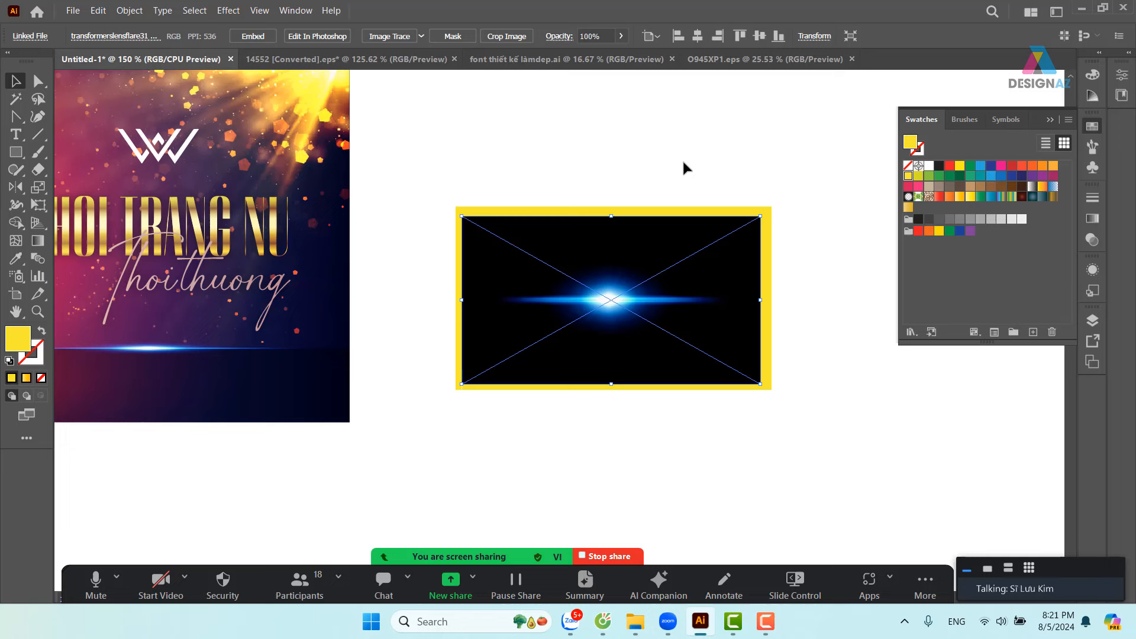
pyautogui.click(698, 151)
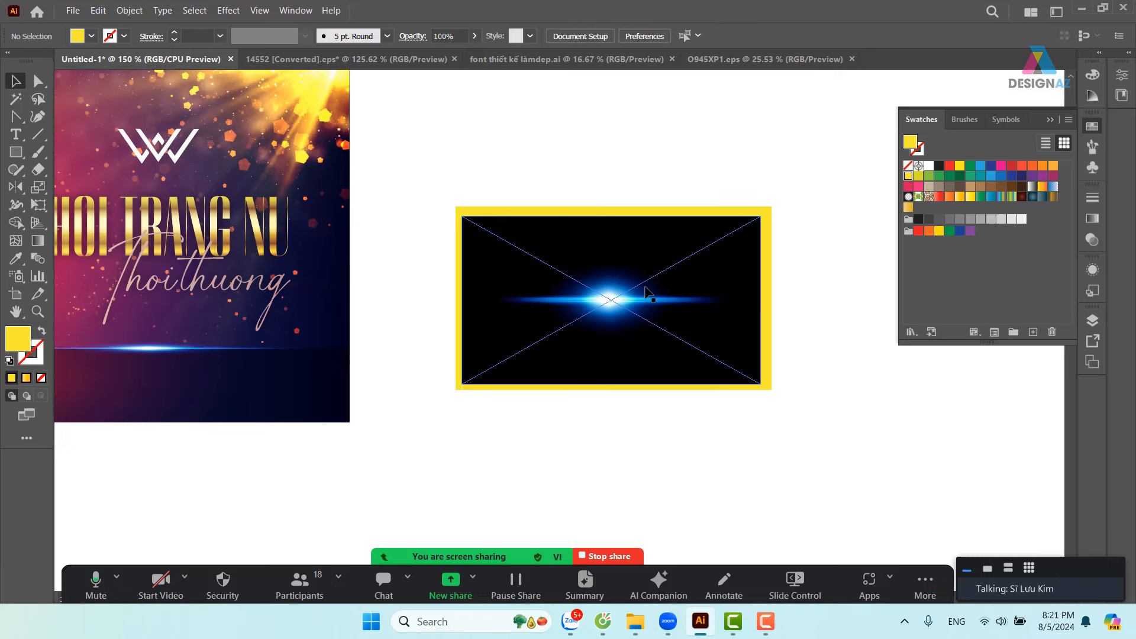
pyautogui.click(661, 271)
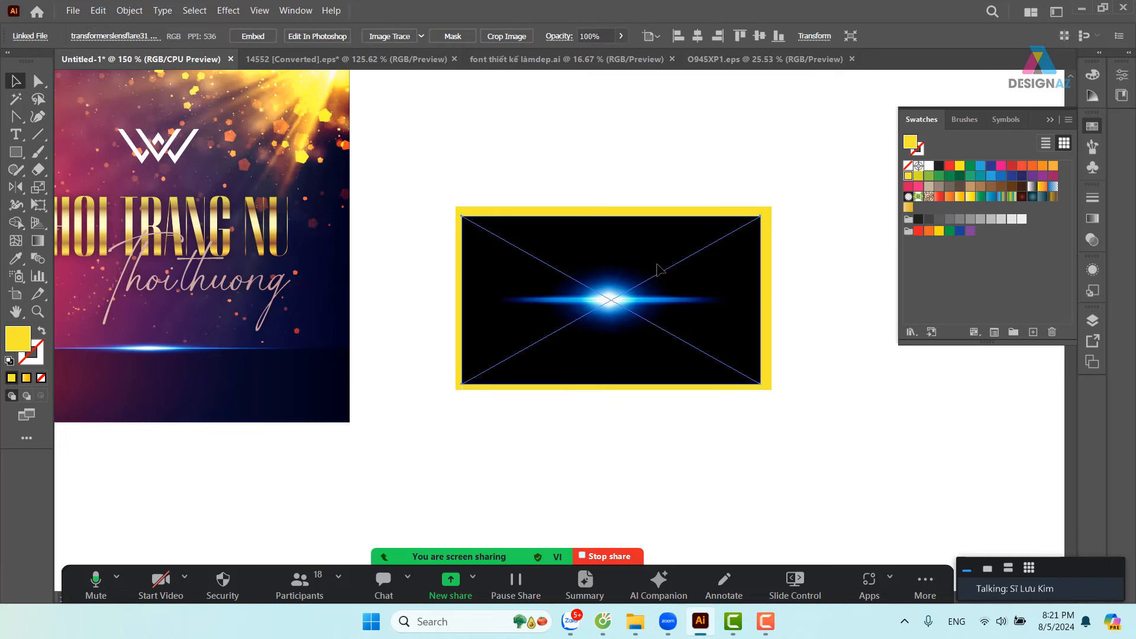
pyautogui.click(100, 11)
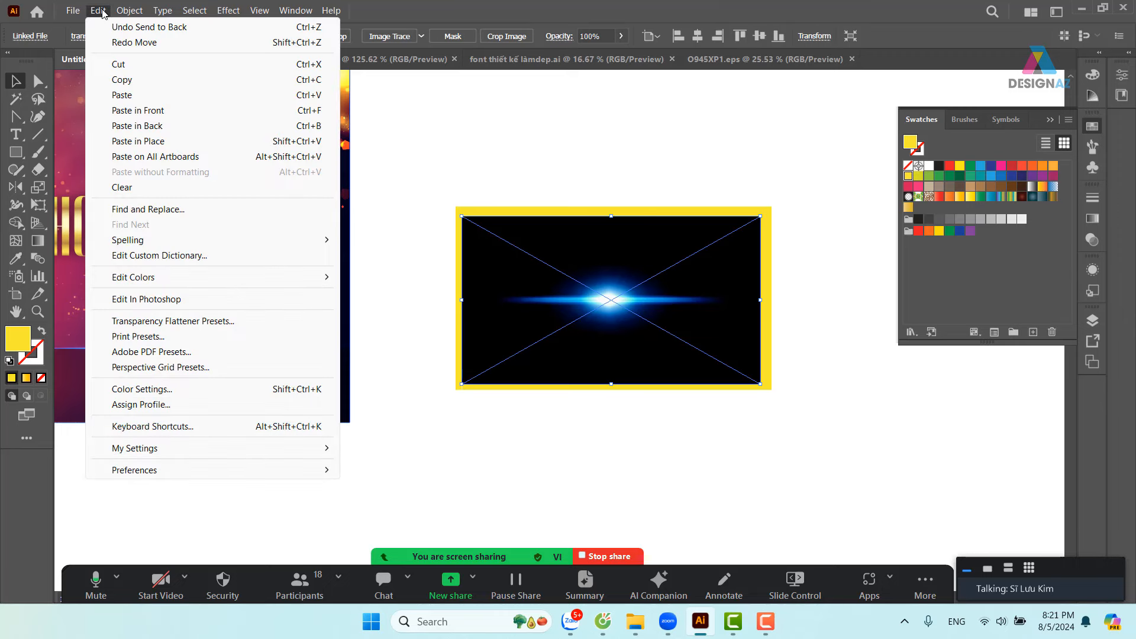
pyautogui.click(172, 71)
# - Add an opacity mask to the yellow rectangle and paste the lens flare image into the mask
pyautogui.click(743, 259)
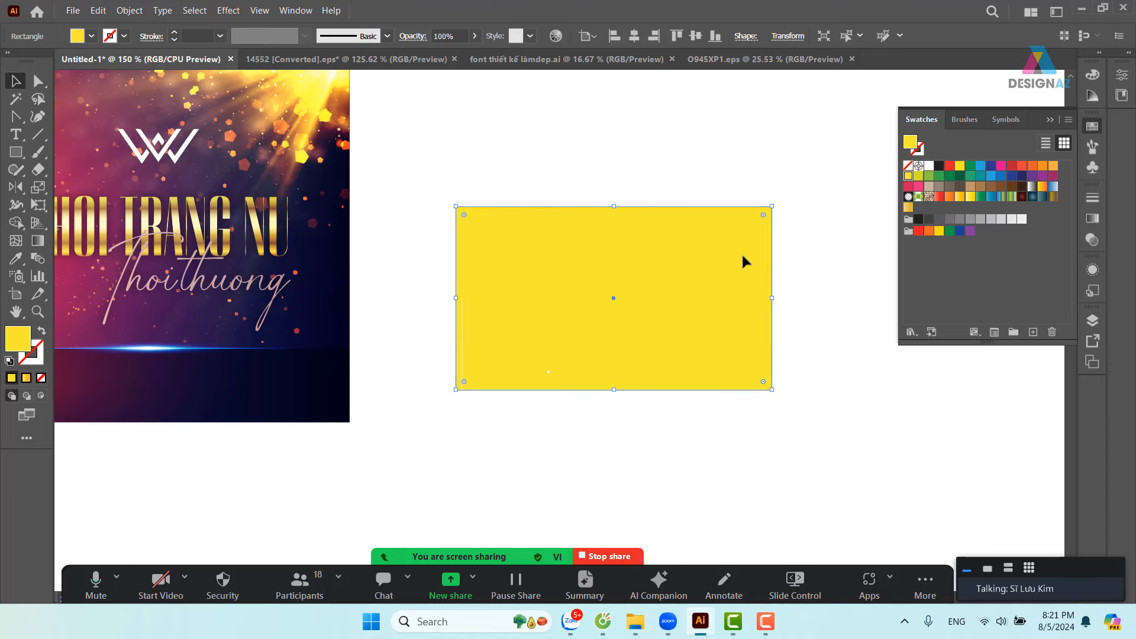
pyautogui.click(1093, 240)
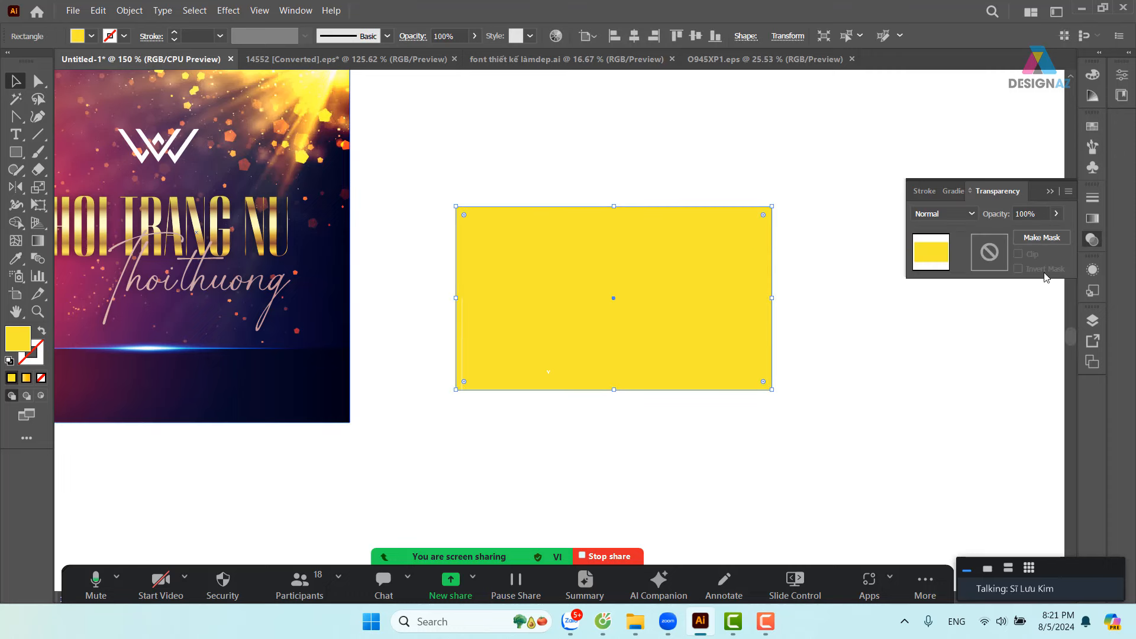
pyautogui.click(989, 259)
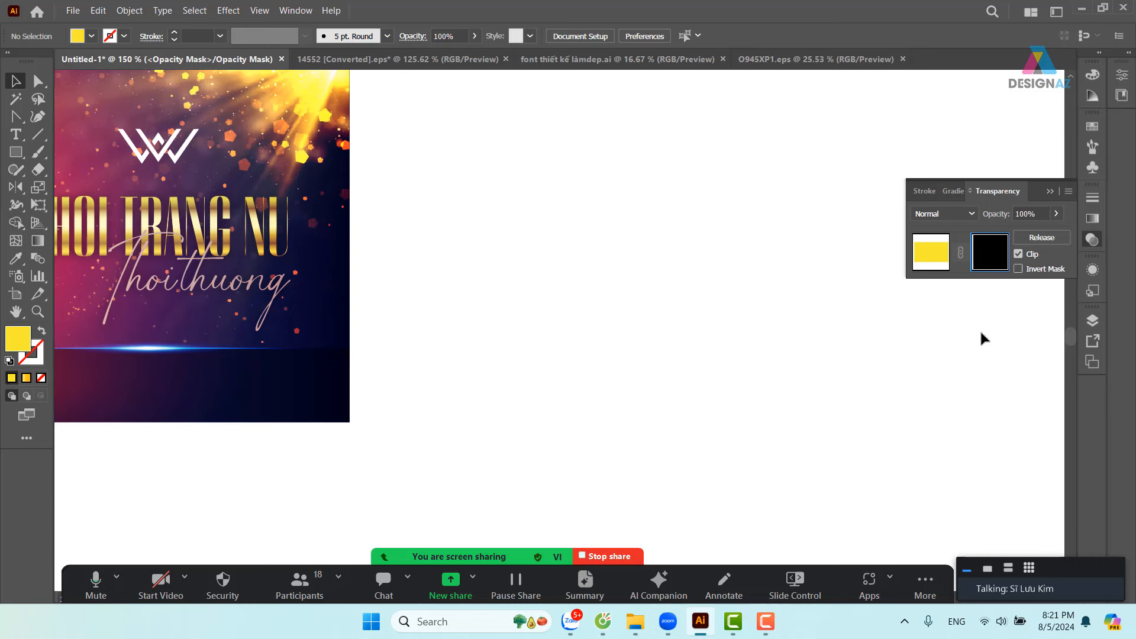
pyautogui.hotkey('ctrl', 'v')
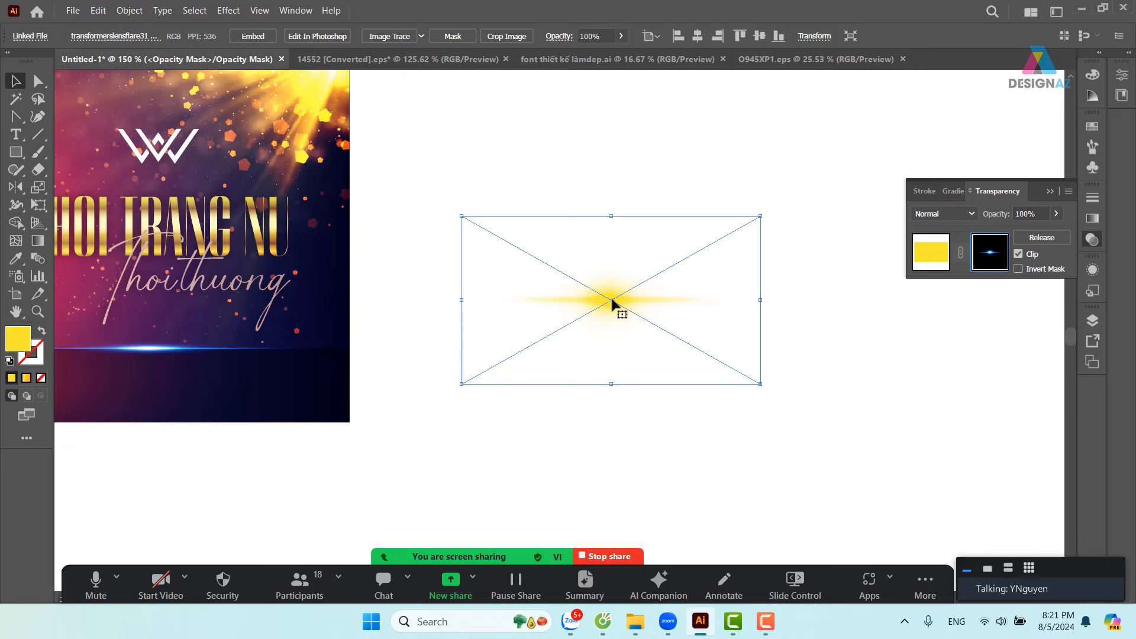
# - Try Invert Mask on and Clip off for the flare's opacity mask, and restore both options
pyautogui.click(1019, 269)
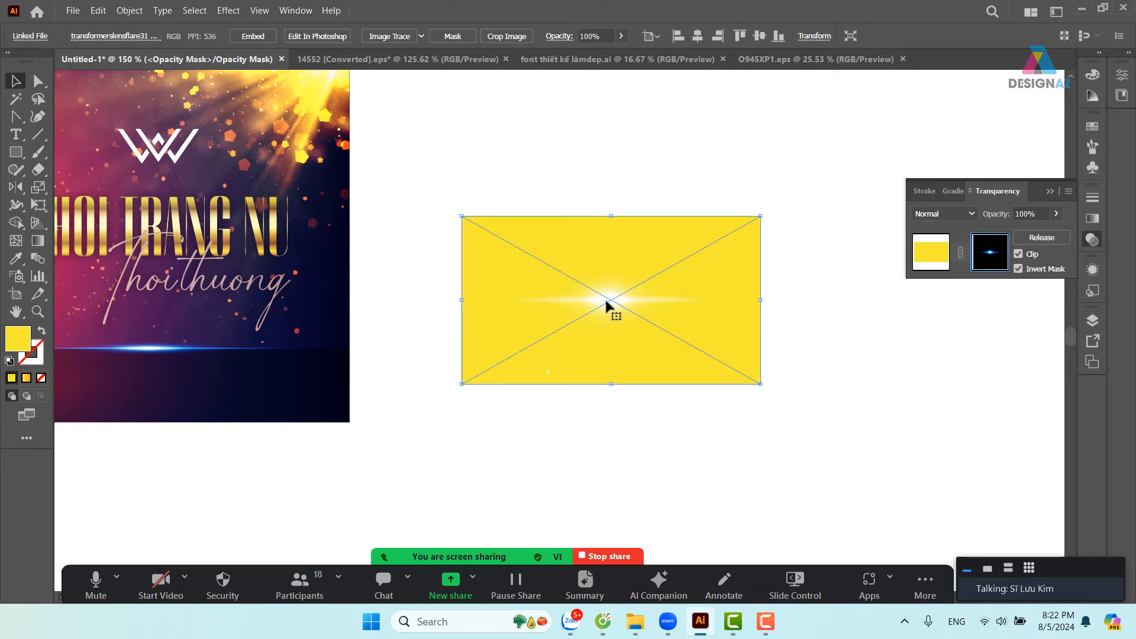
pyautogui.click(1018, 255)
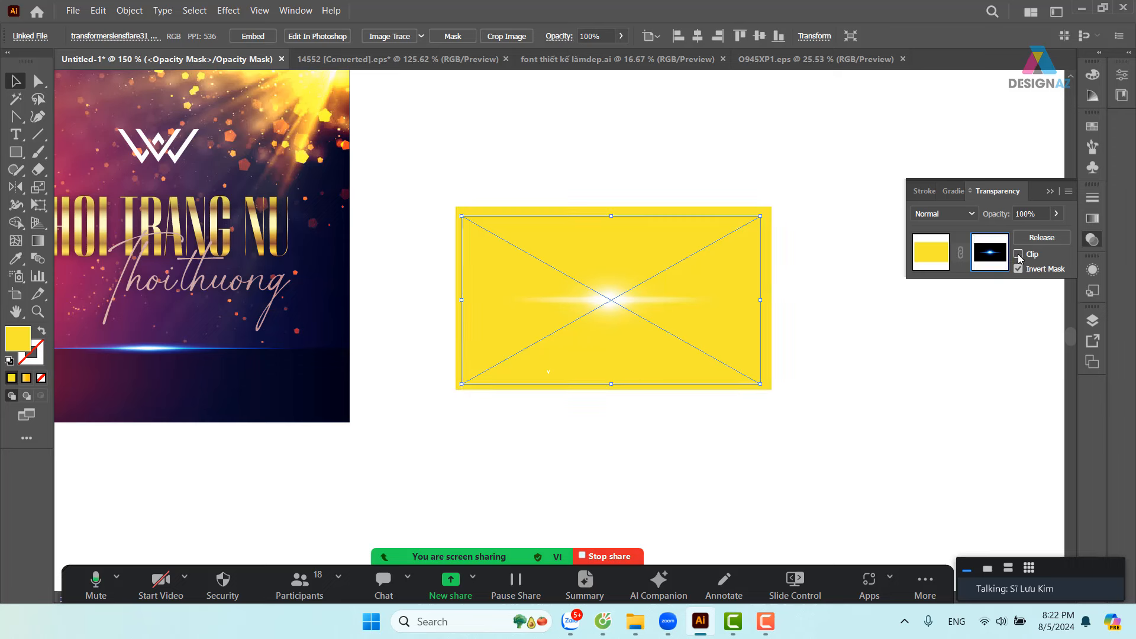
pyautogui.click(1018, 255)
pyautogui.click(1018, 270)
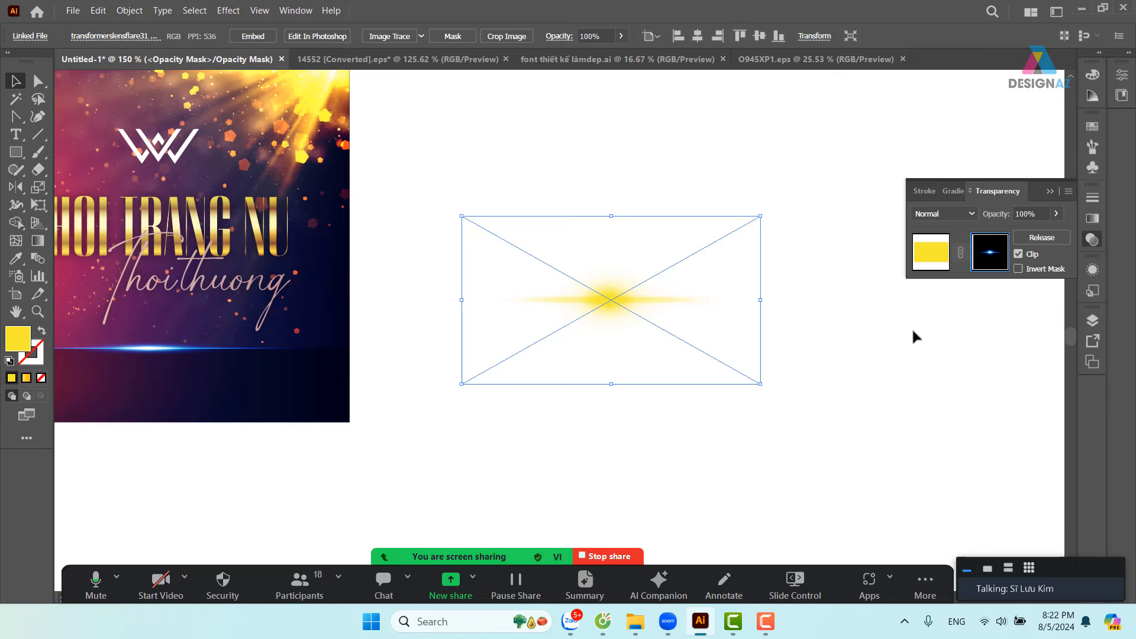
# - Leave opacity mask editing and move the masked yellow flare onto the banner, just below the script text
pyautogui.click(929, 269)
pyautogui.click(861, 368)
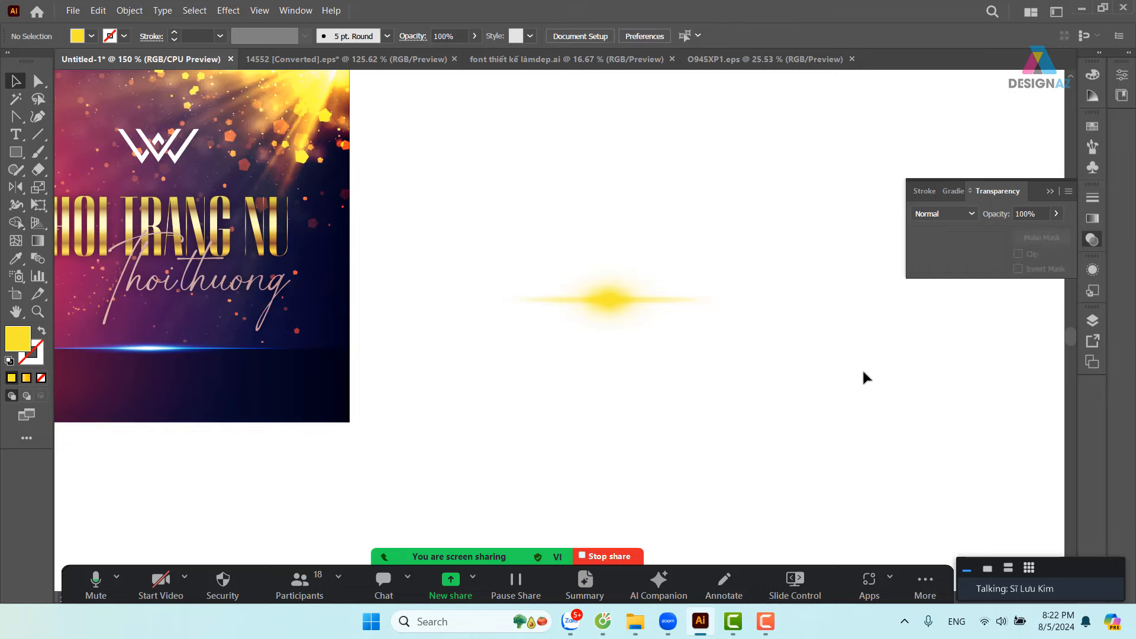
pyautogui.hscroll(-5, 947, 377)
pyautogui.moveTo(690, 305); pyautogui.dragTo(317, 355)
pyautogui.hotkey('ctrl', 'z')
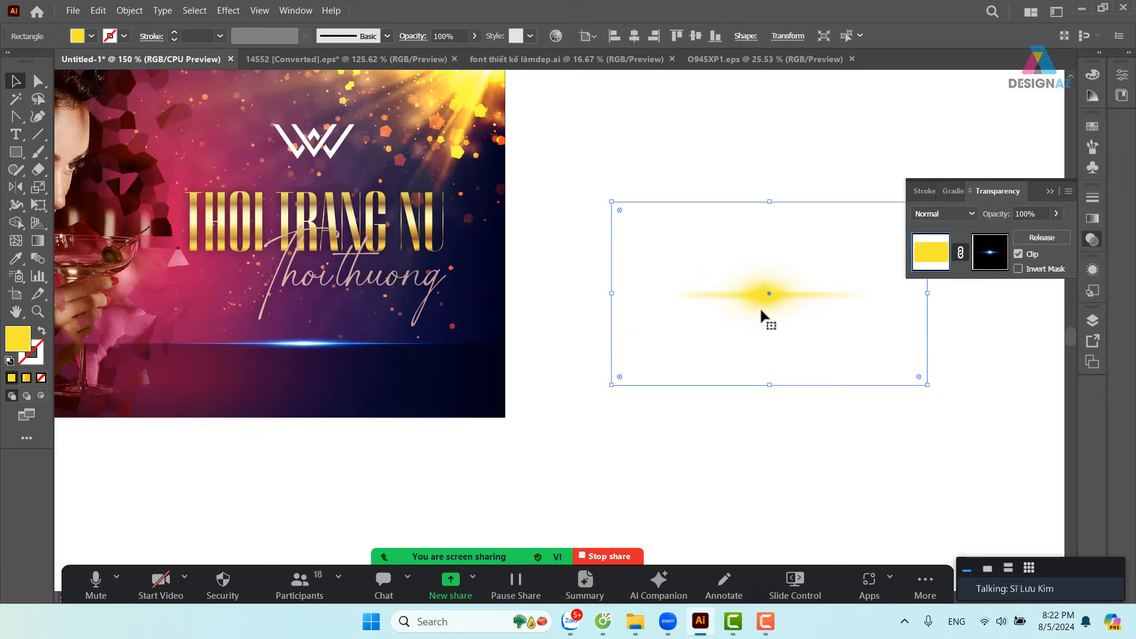
pyautogui.moveTo(769, 314); pyautogui.dragTo(538, 281)
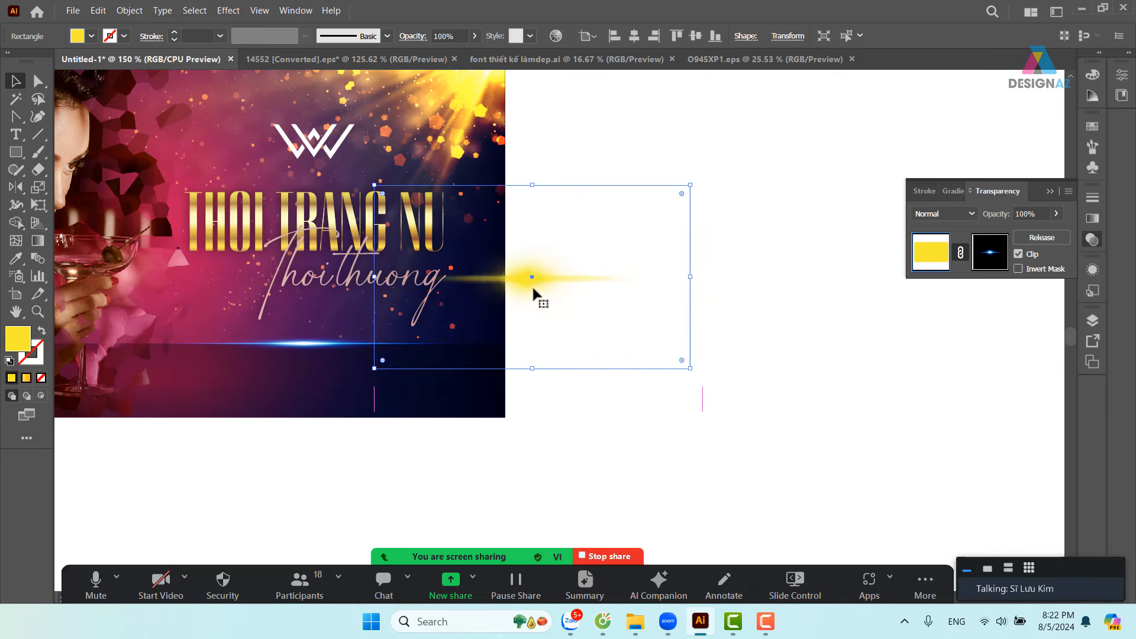
pyautogui.moveTo(532, 285); pyautogui.dragTo(325, 316)
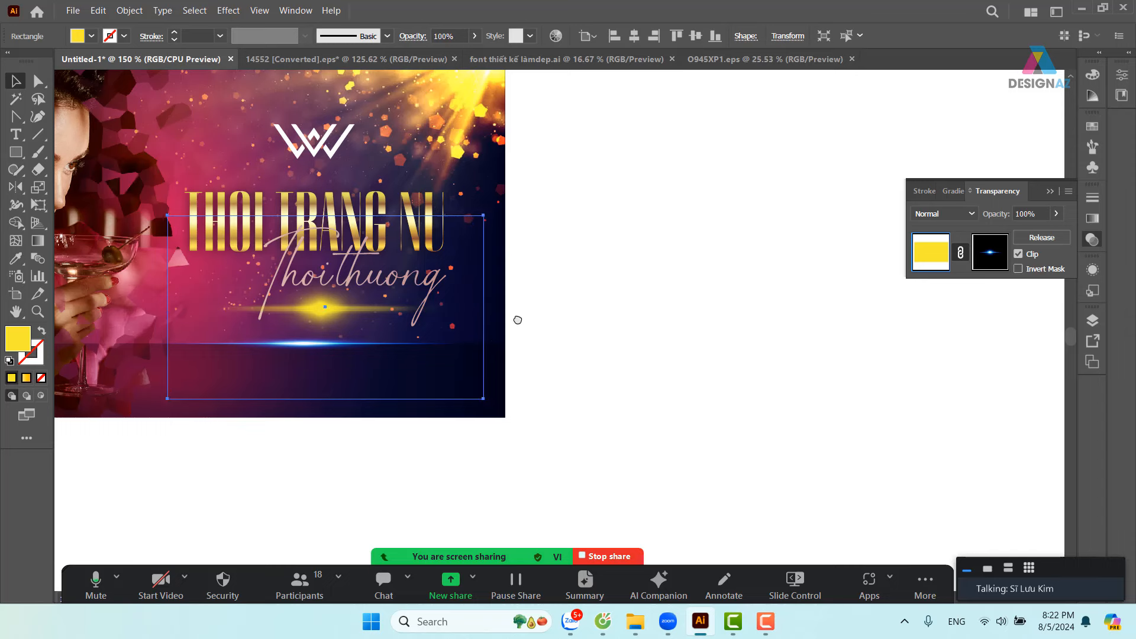
pyautogui.moveTo(518, 319); pyautogui.dragTo(707, 325)
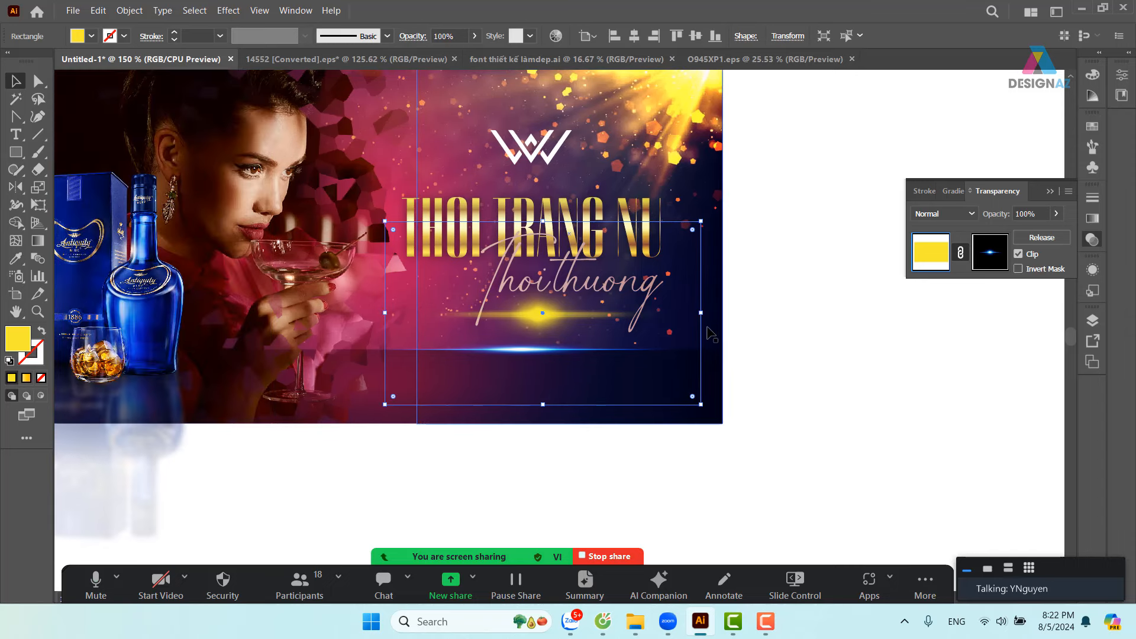
# - Try magenta, blue, red, orange gradient, yellow-orange gradient and pink swatches as the masked flare's fill
pyautogui.click(1090, 129)
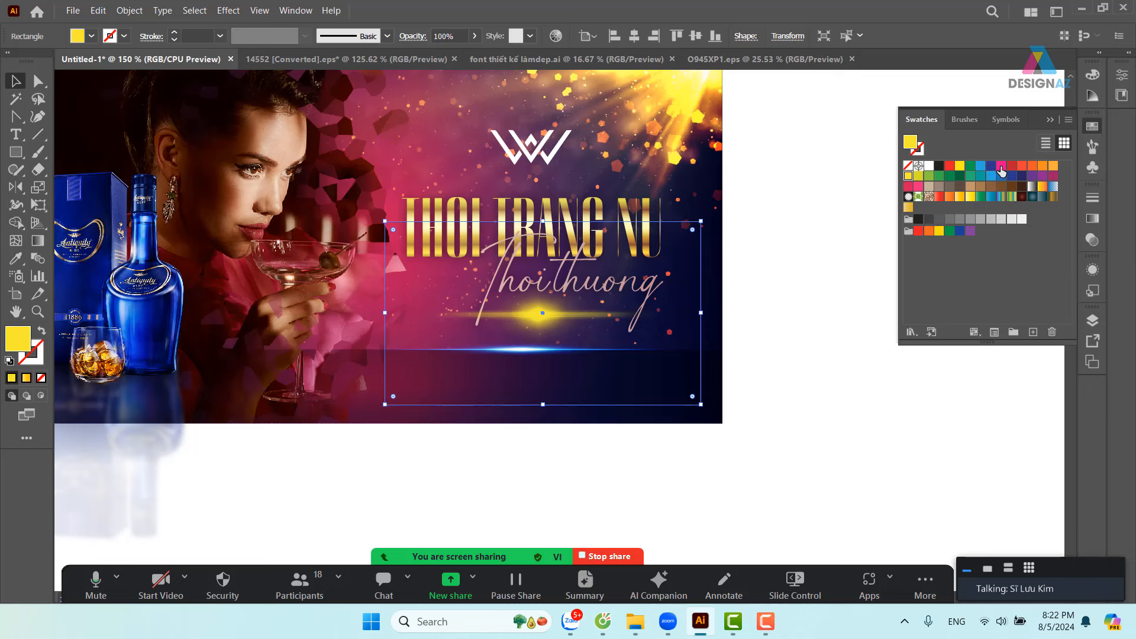
pyautogui.click(1001, 167)
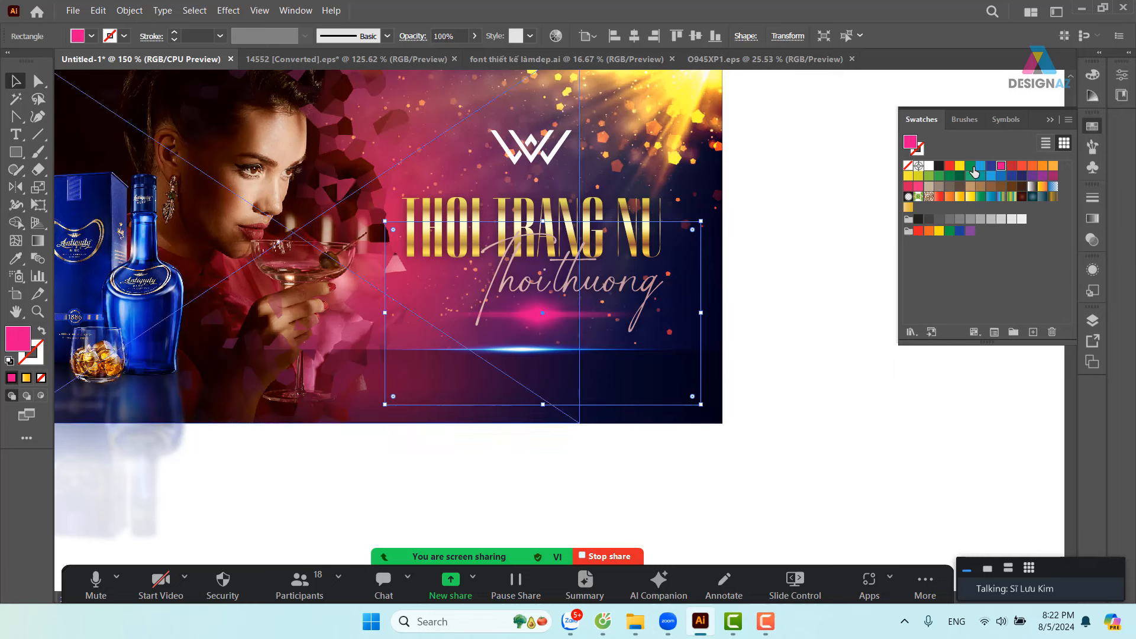
pyautogui.click(991, 177)
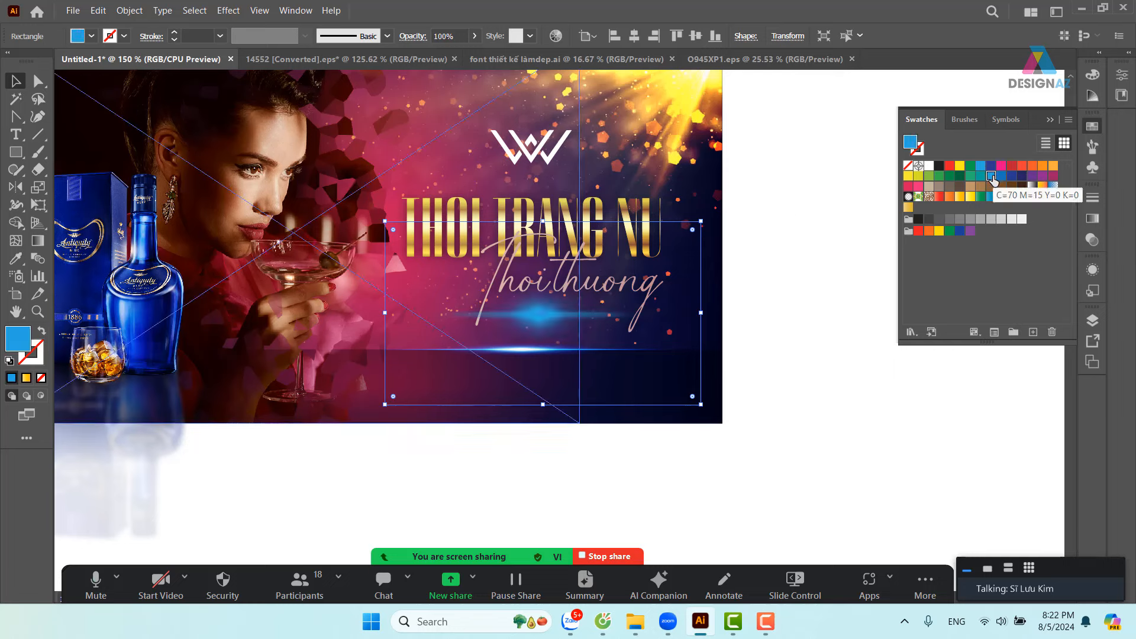
pyautogui.click(1011, 167)
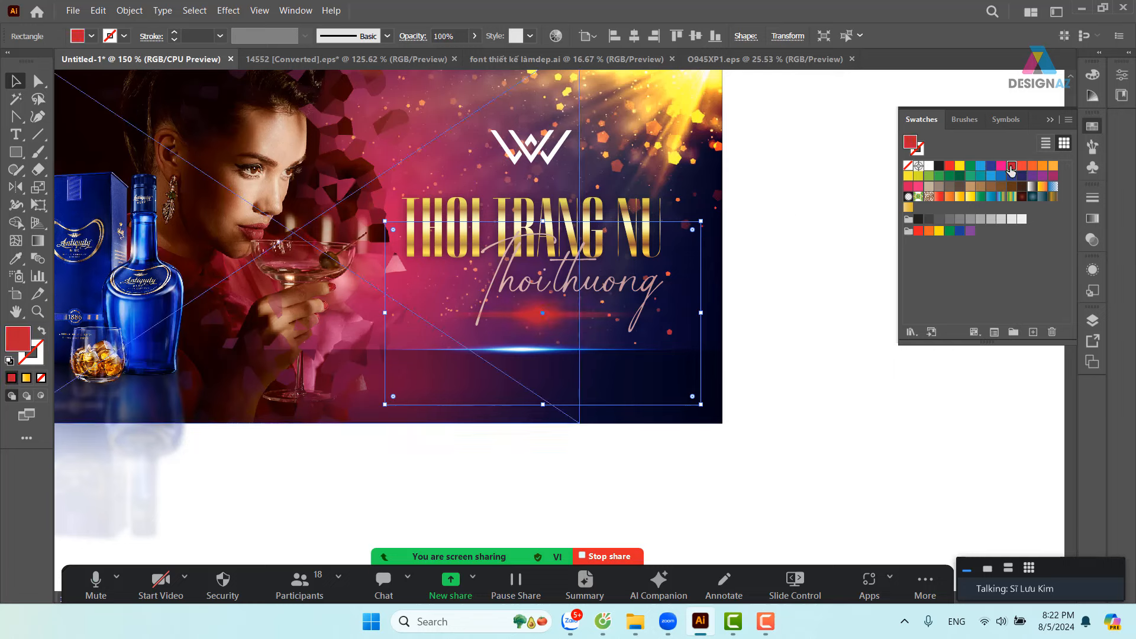
pyautogui.click(960, 197)
pyautogui.click(950, 196)
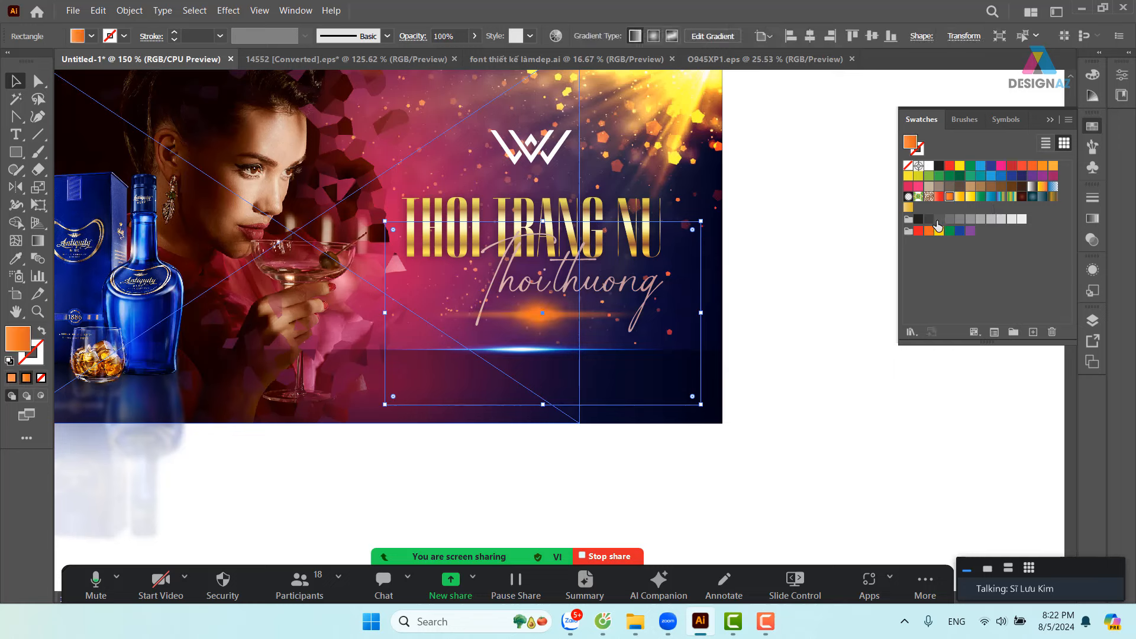
pyautogui.click(1043, 186)
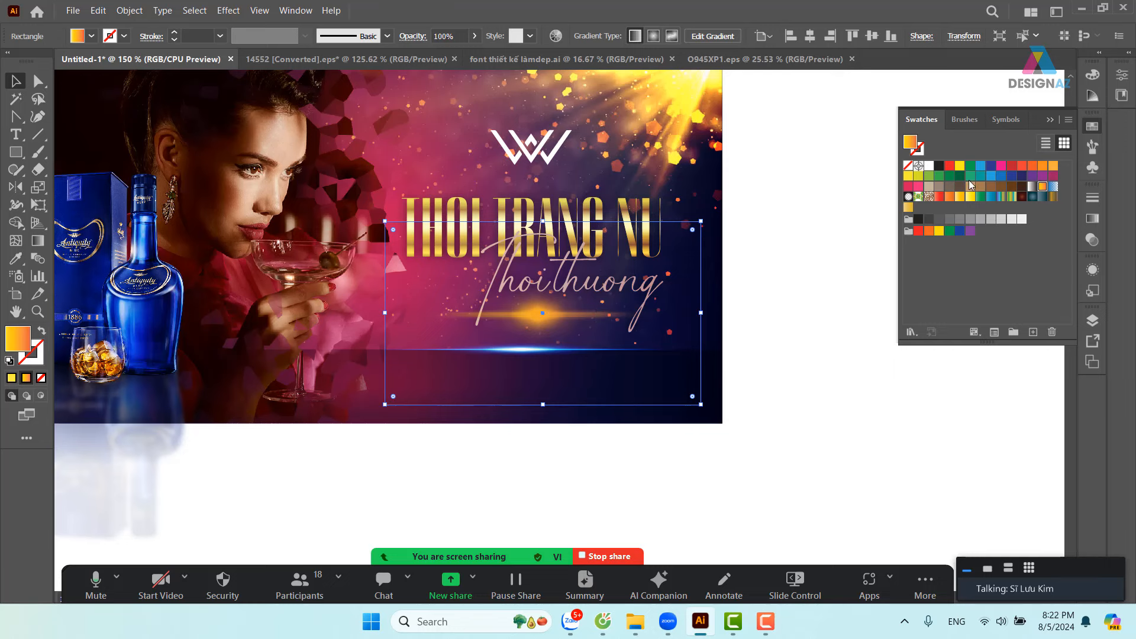
pyautogui.click(919, 187)
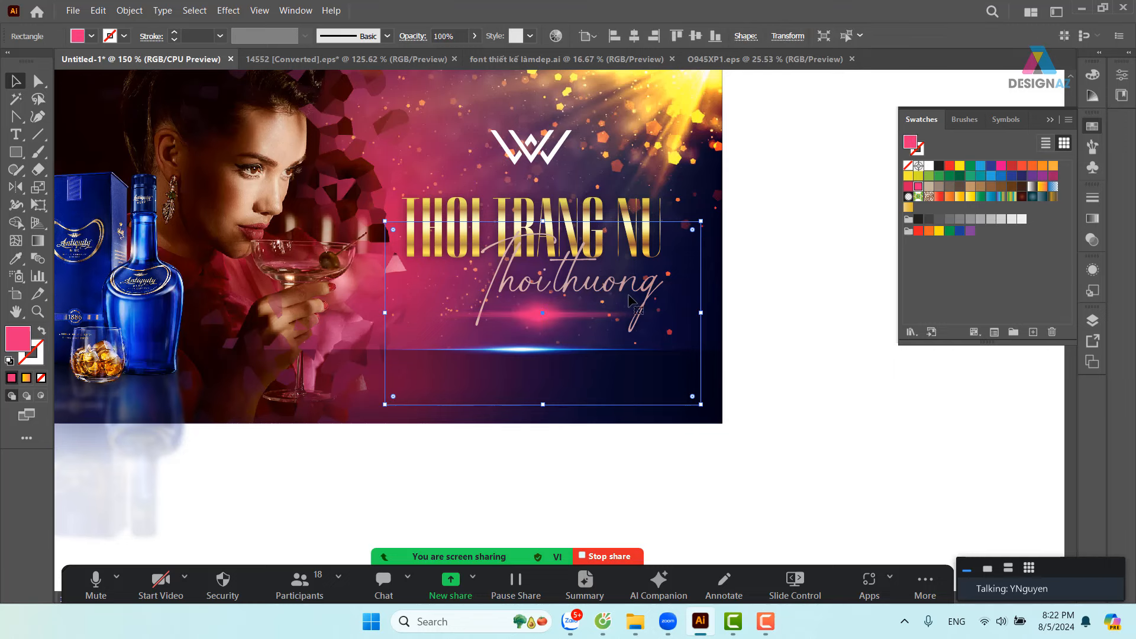
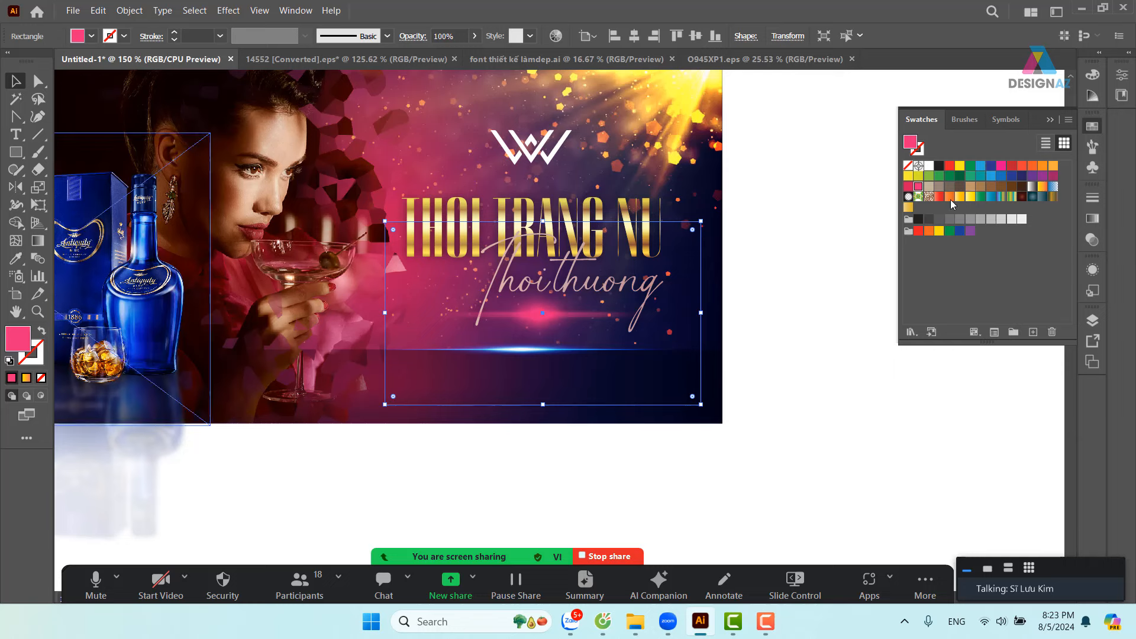
# - Test the masked flare on and off the banner with white and multicolour gradient fills, and delete it
pyautogui.click(929, 166)
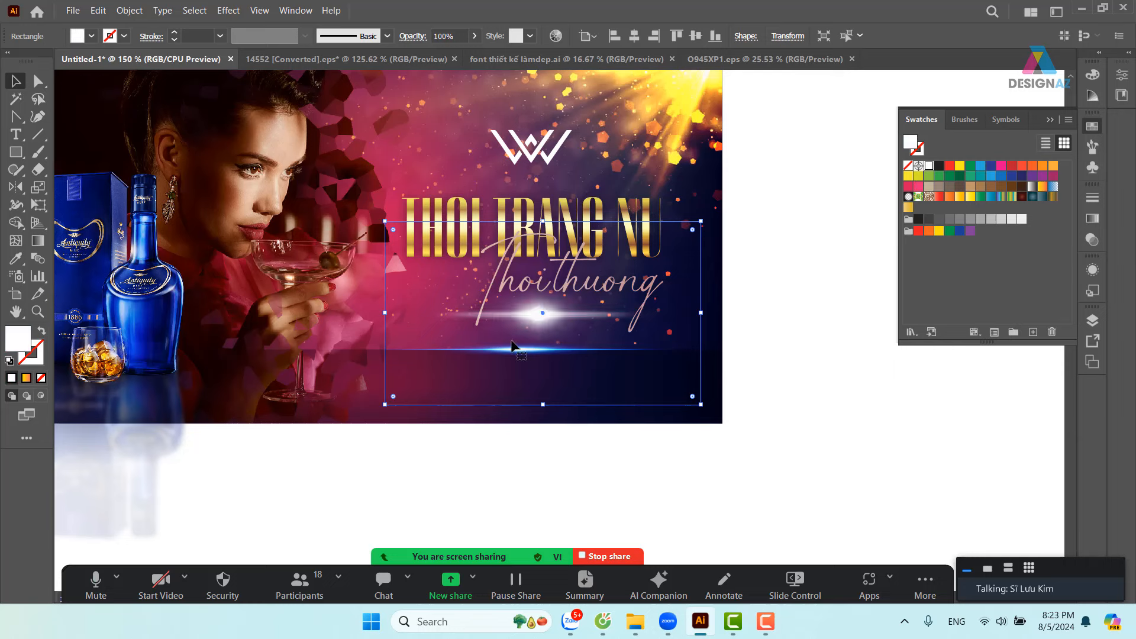
pyautogui.moveTo(532, 313); pyautogui.dragTo(743, 316)
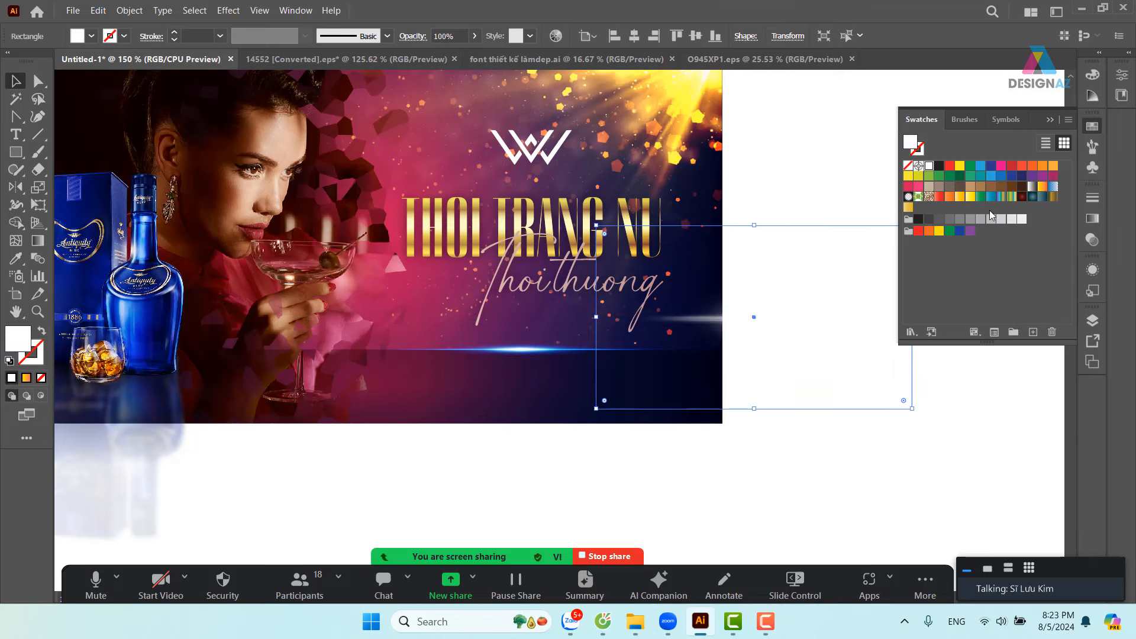
pyautogui.click(1001, 197)
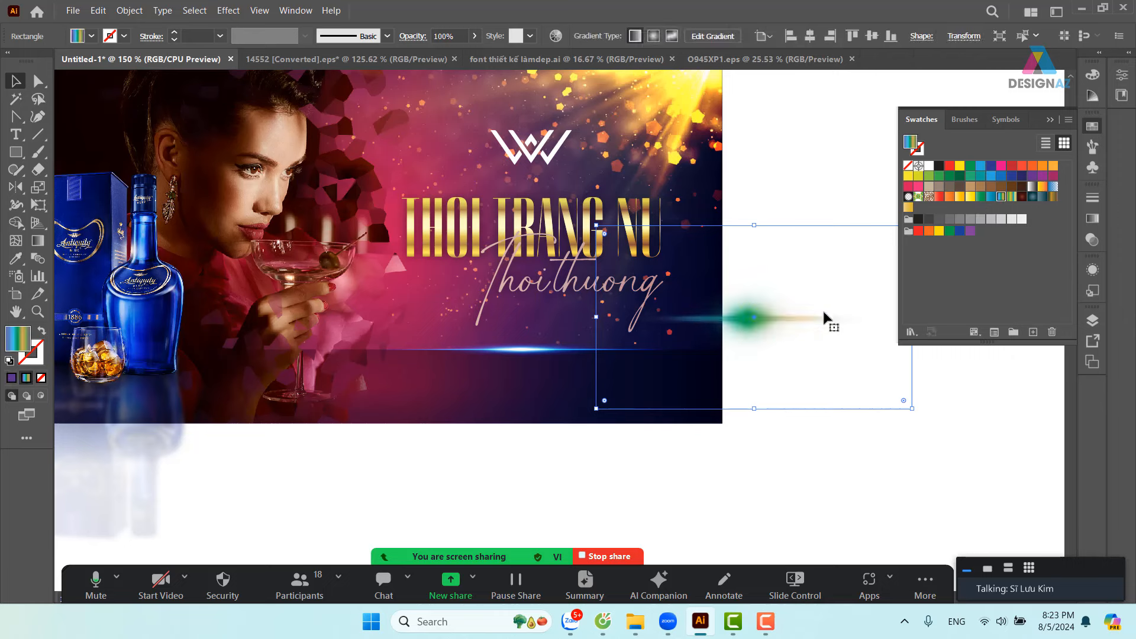
pyautogui.moveTo(772, 332); pyautogui.dragTo(624, 308)
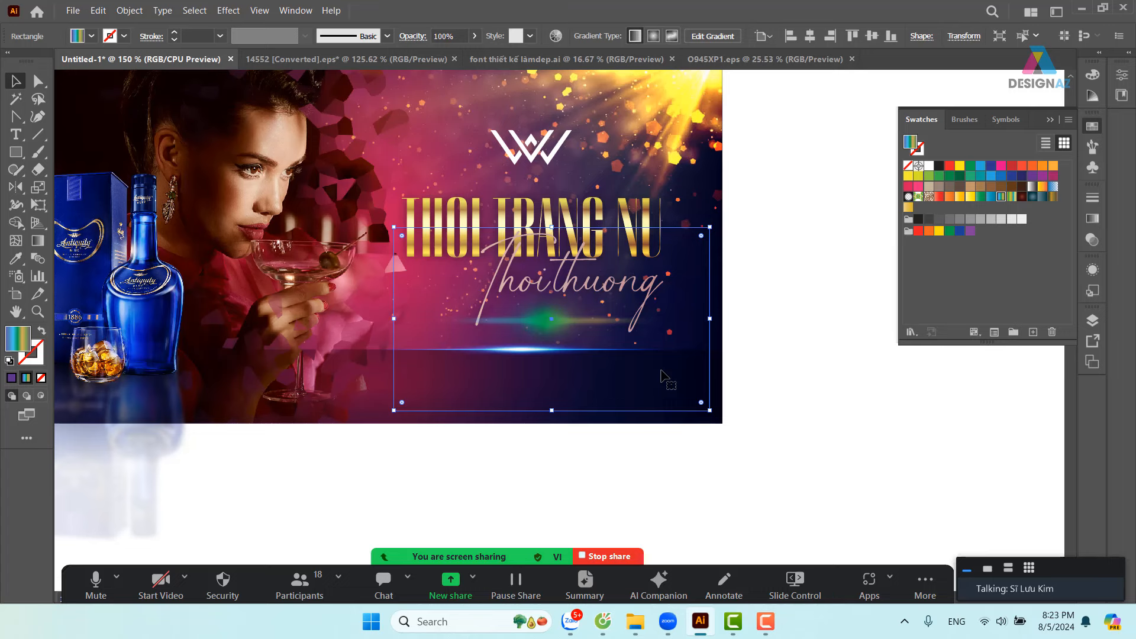
pyautogui.press('Delete')
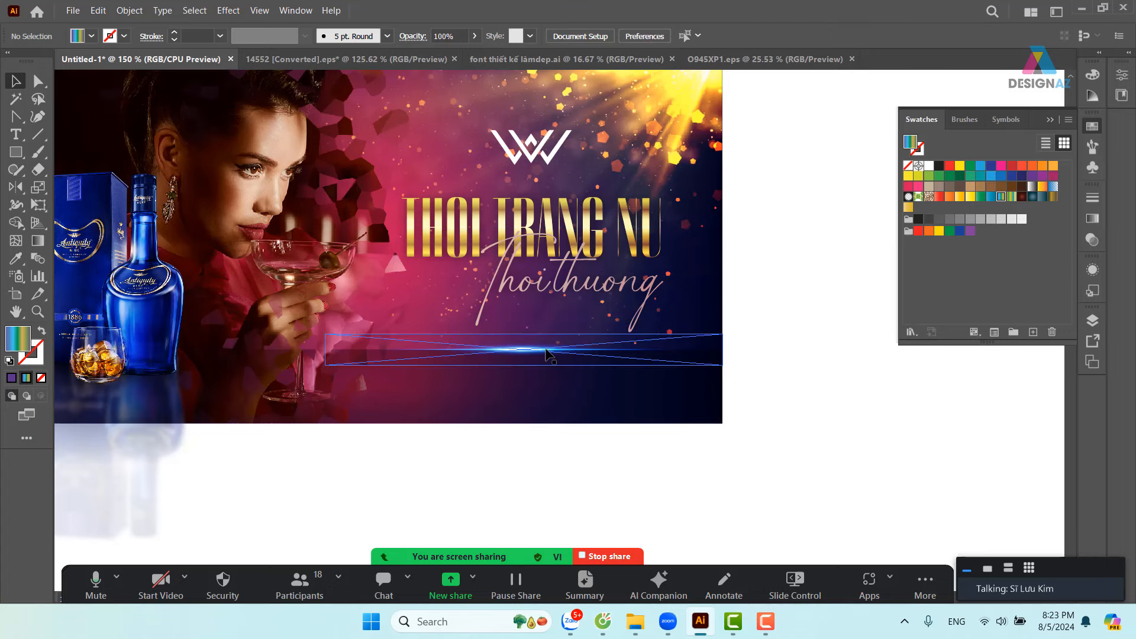
pyautogui.click(546, 351)
pyautogui.click(836, 355)
pyautogui.moveTo(804, 349)
pyautogui.mouseDown()
pyautogui.moveTo(875, 391)
pyautogui.moveTo(805, 429)
pyautogui.mouseUp()
pyautogui.click(555, 241)
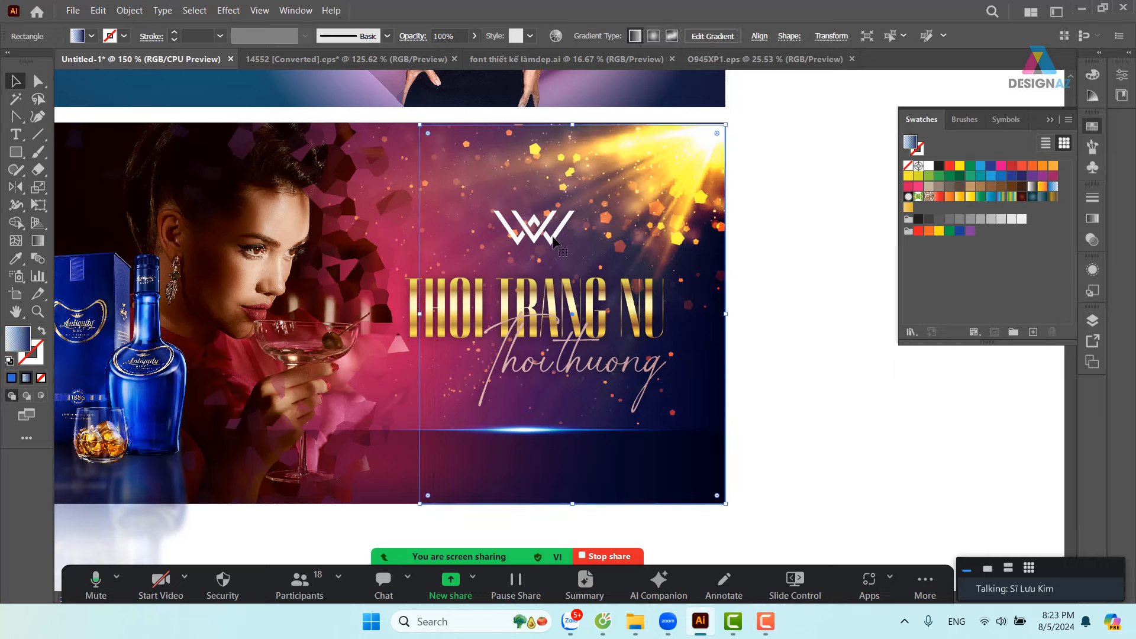
pyautogui.moveTo(762, 206); pyautogui.dragTo(708, 301)
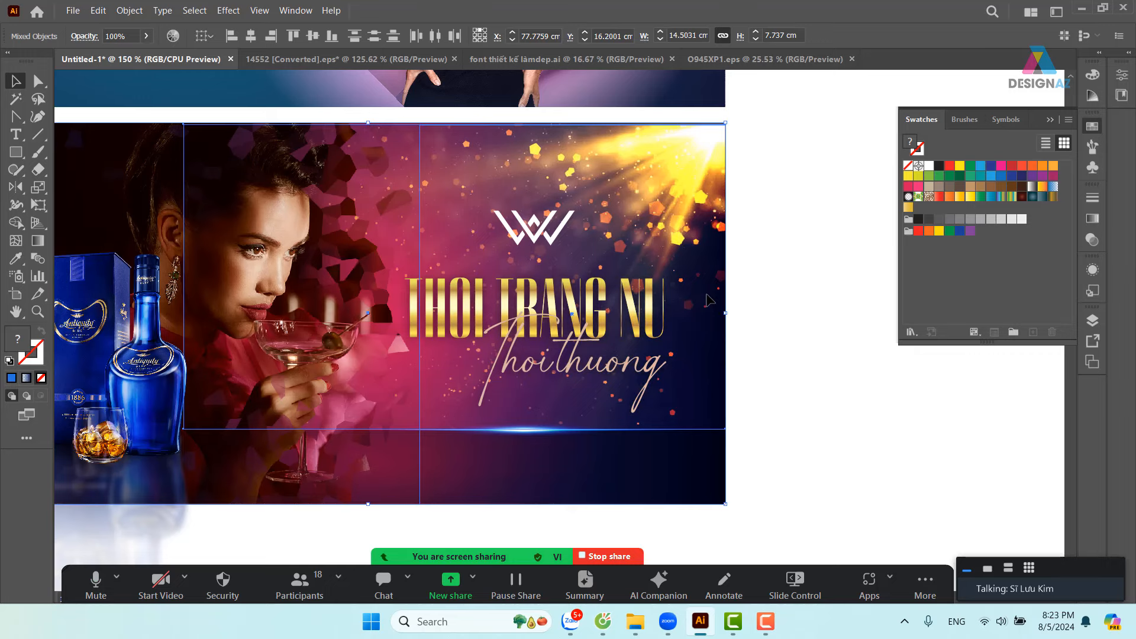
pyautogui.click(775, 314)
# - Try to sample the headline's gold gradient onto the grouped white W logo with the Eyedropper
pyautogui.press('z')
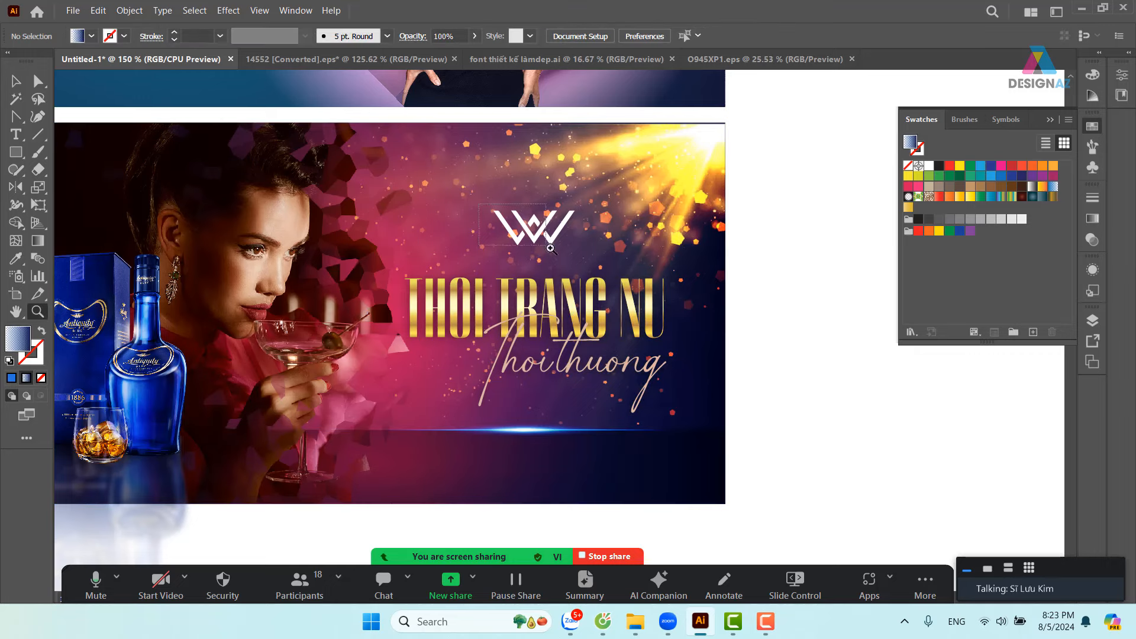
pyautogui.moveTo(480, 202); pyautogui.dragTo(616, 283)
pyautogui.press('v')
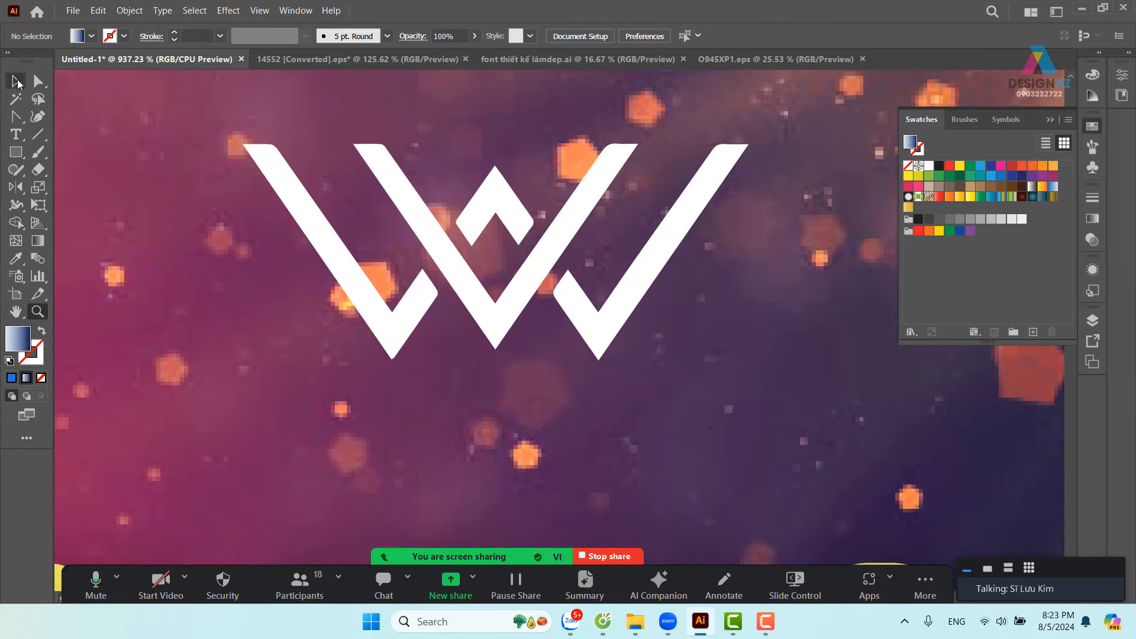
pyautogui.click(548, 329)
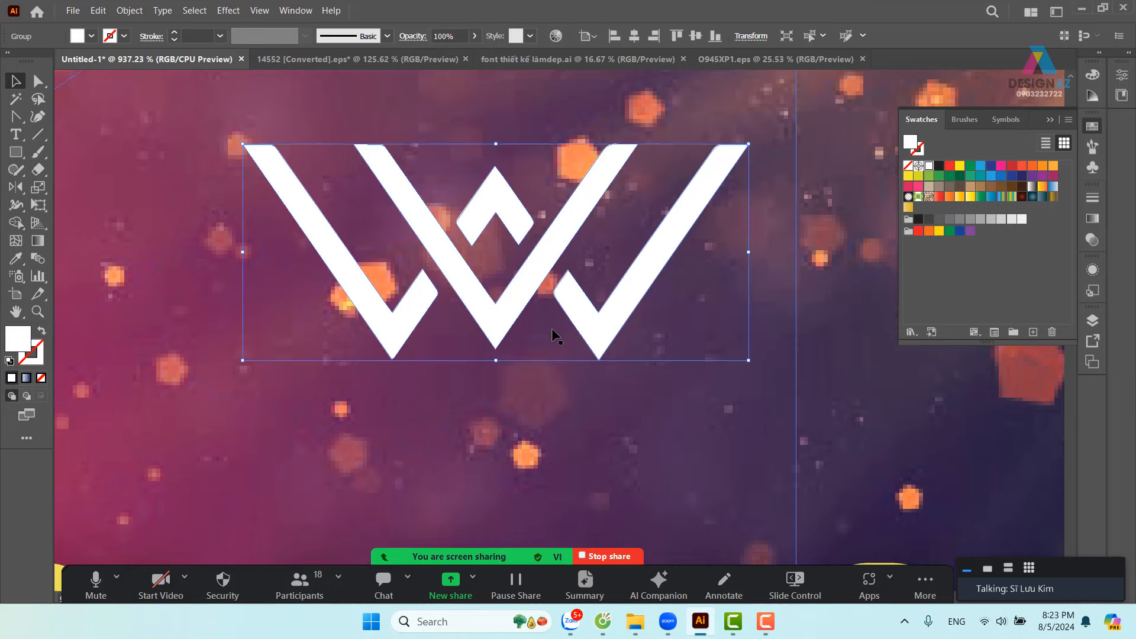
pyautogui.hotkey('ctrl', '-')
pyautogui.hotkey('ctrl', '-')
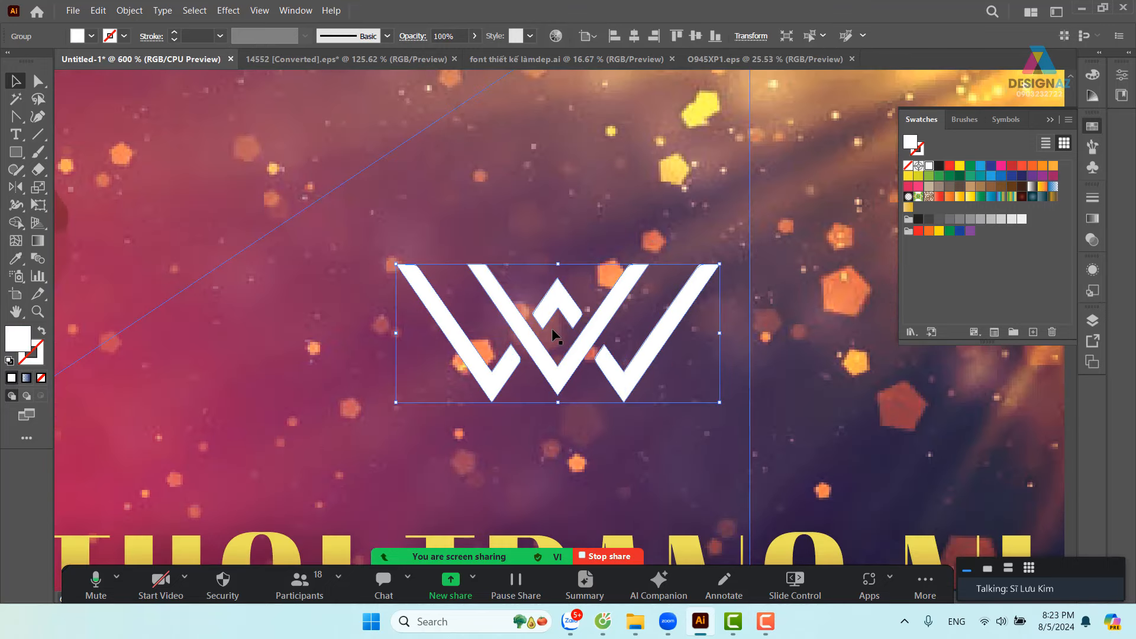
pyautogui.moveTo(552, 328); pyautogui.dragTo(612, 147)
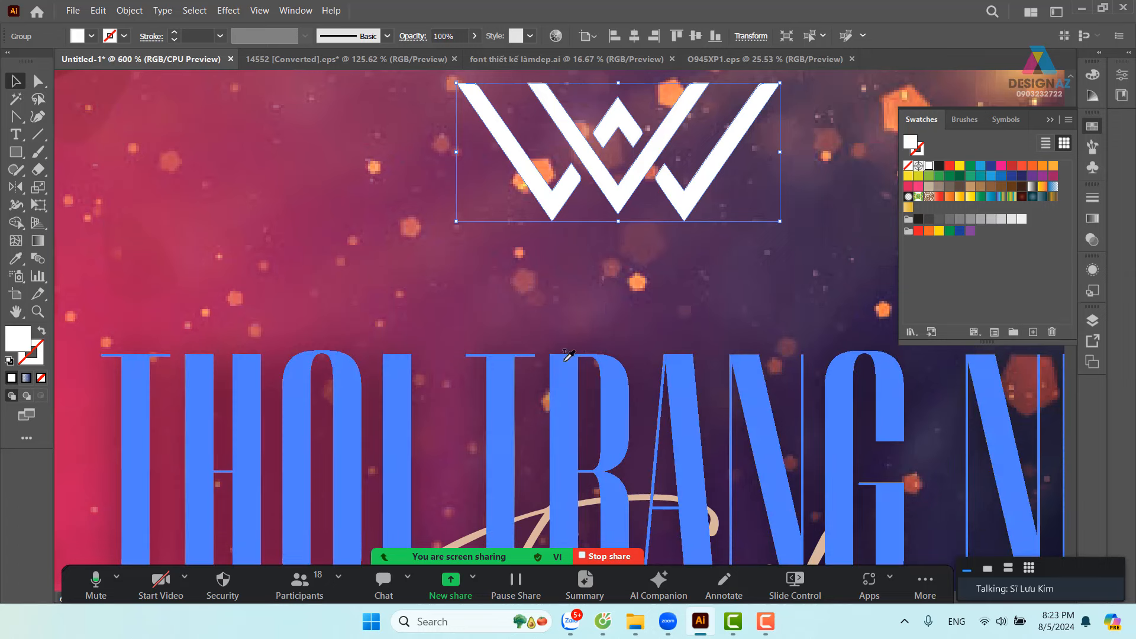
pyautogui.press('i')
pyautogui.click(507, 419)
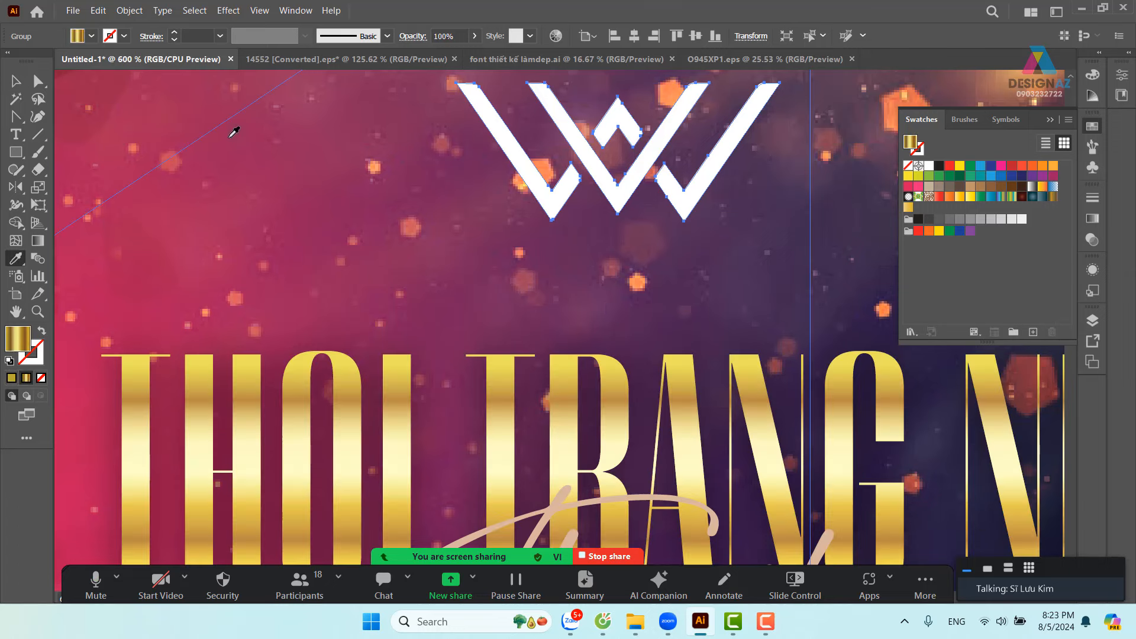
pyautogui.click(508, 460)
pyautogui.press('v')
pyautogui.click(627, 214)
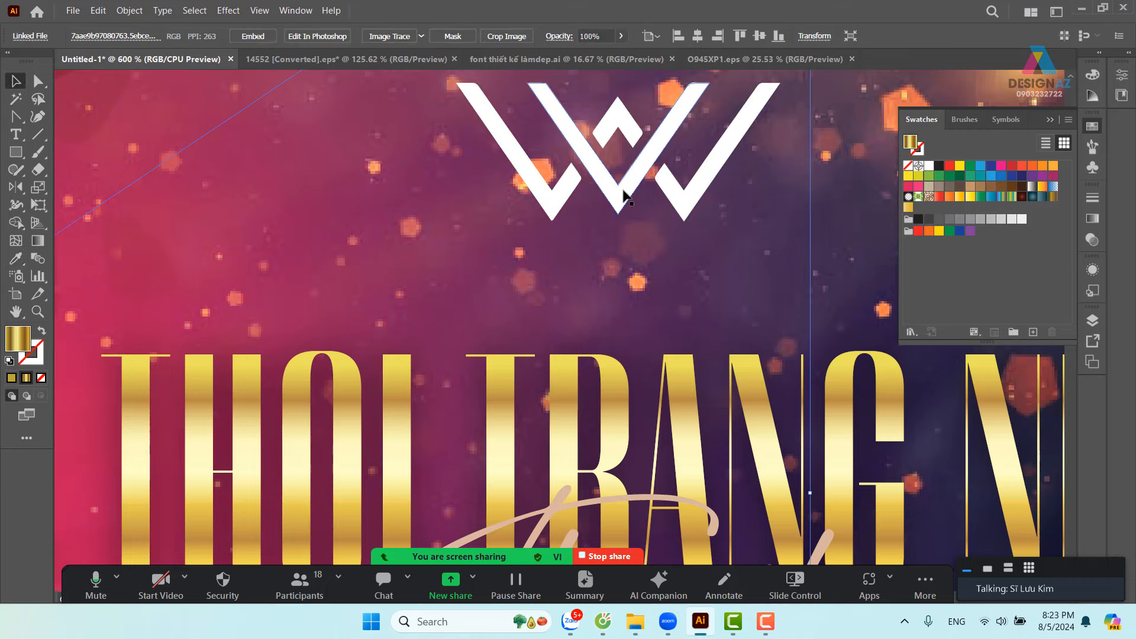
# - Ungroup the white W logo and apply the headline's gold gradient to all its parts with the Eyedropper
pyautogui.click(627, 191)
pyautogui.rightClick(626, 187)
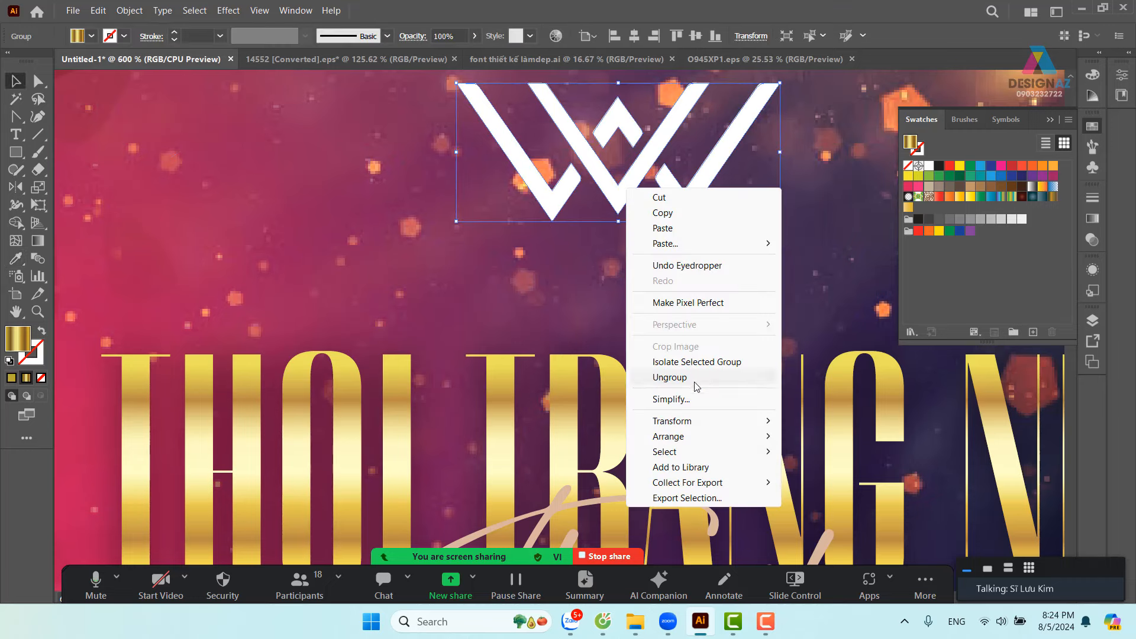
pyautogui.click(669, 377)
pyautogui.click(632, 189)
pyautogui.keyDown('shift'); pyautogui.click(666, 178); pyautogui.keyUp('shift')
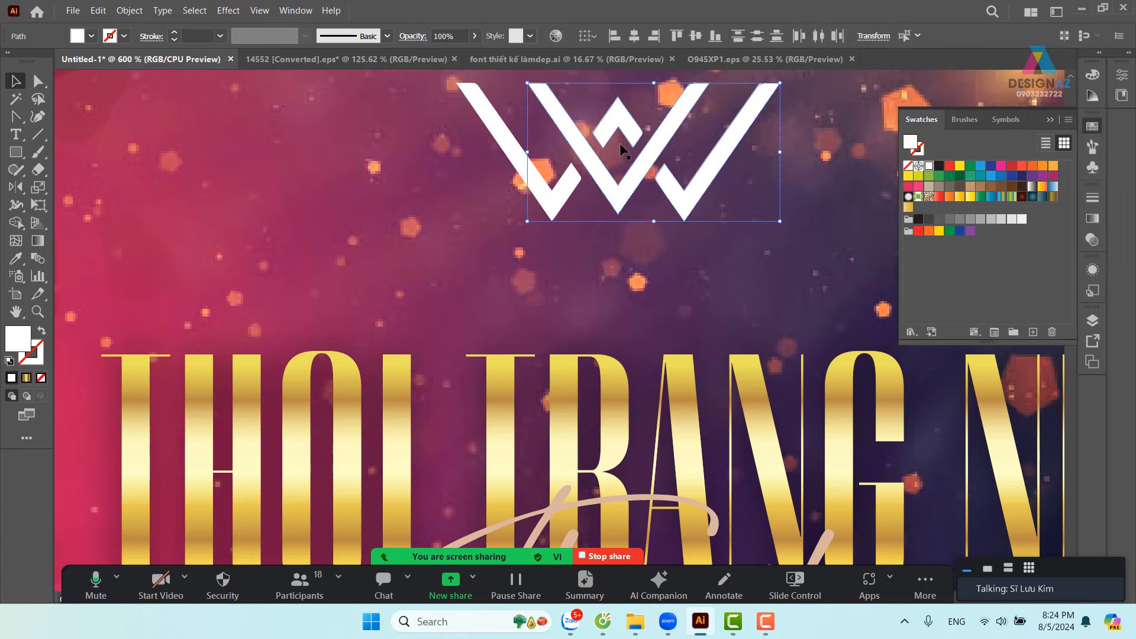
pyautogui.keyDown('shift'); pyautogui.click(567, 190); pyautogui.keyUp('shift')
pyautogui.press('i')
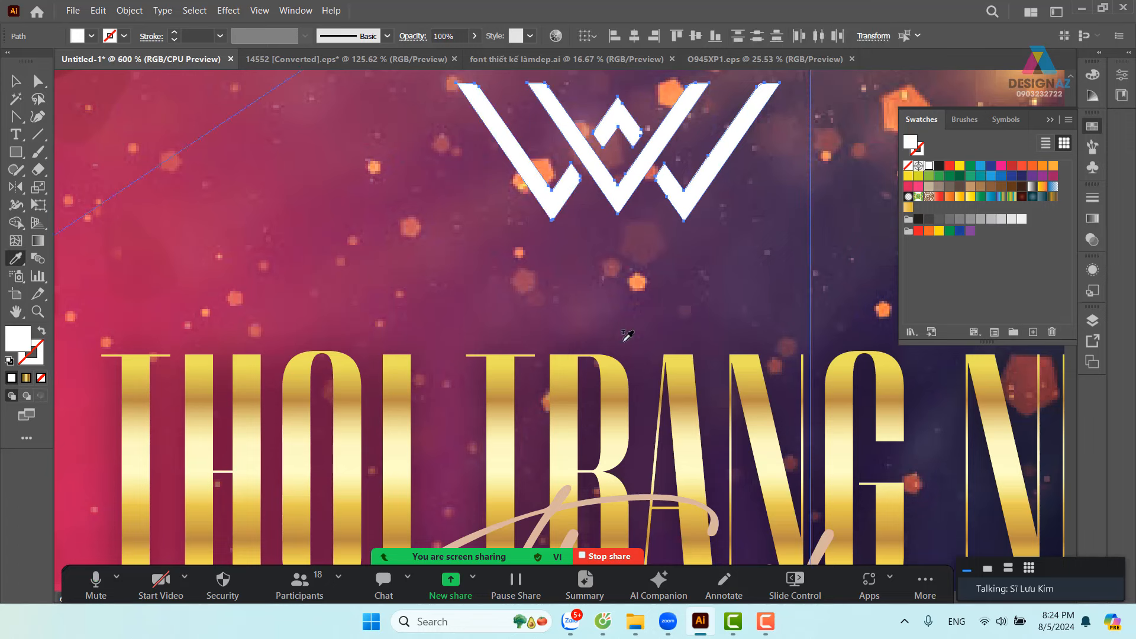
pyautogui.click(623, 410)
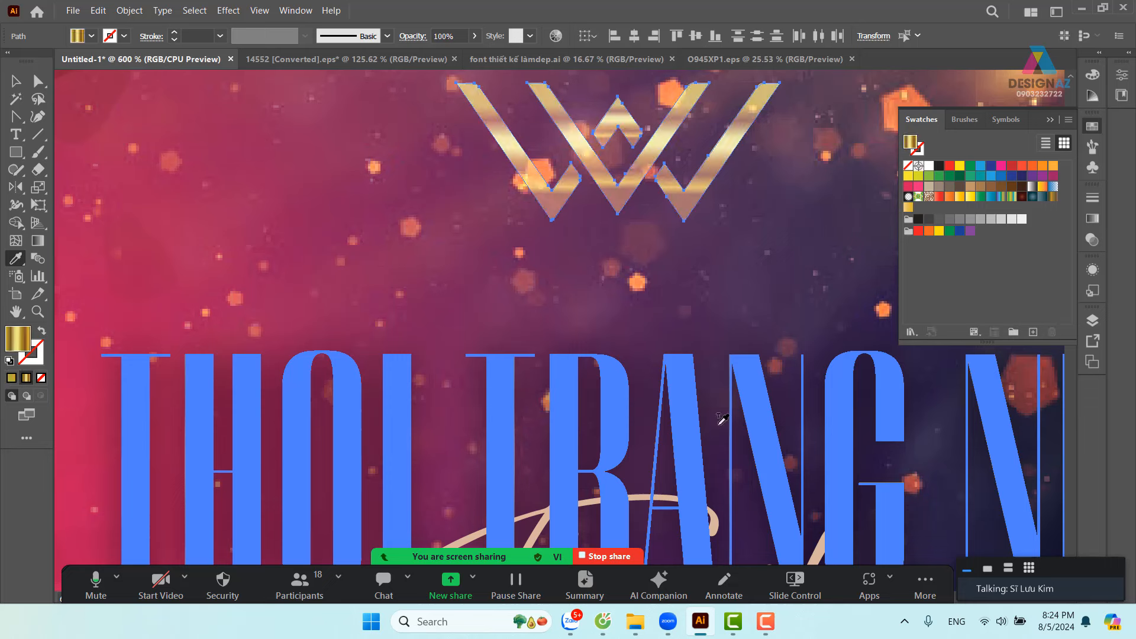
# - Set the gold logo's blend mode to Normal
pyautogui.click(1092, 240)
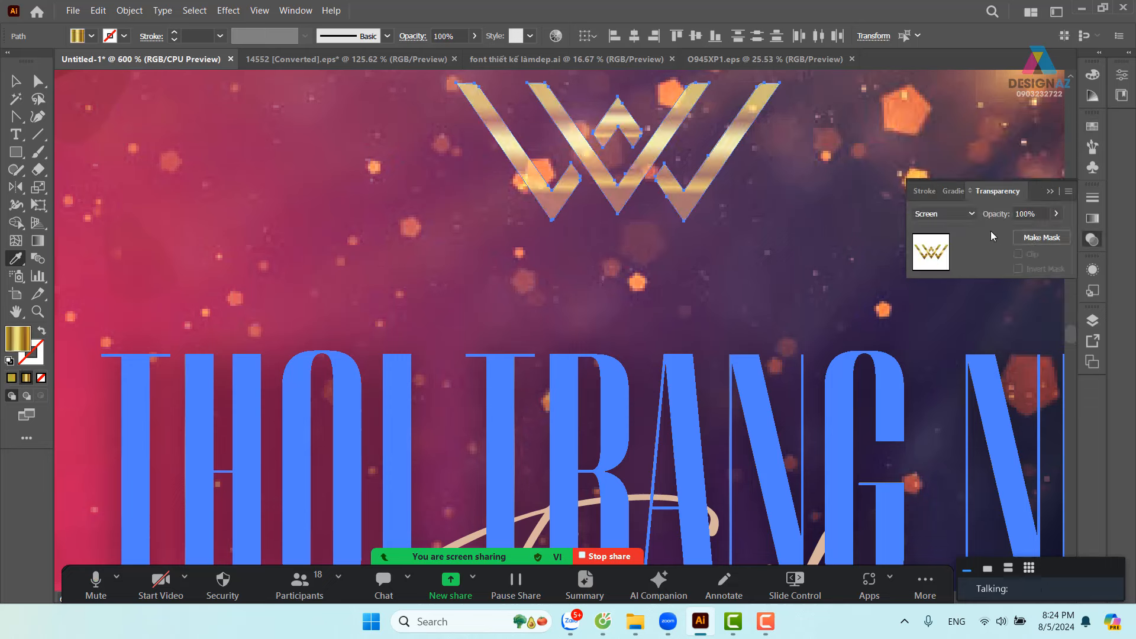
pyautogui.click(964, 214)
pyautogui.click(958, 230)
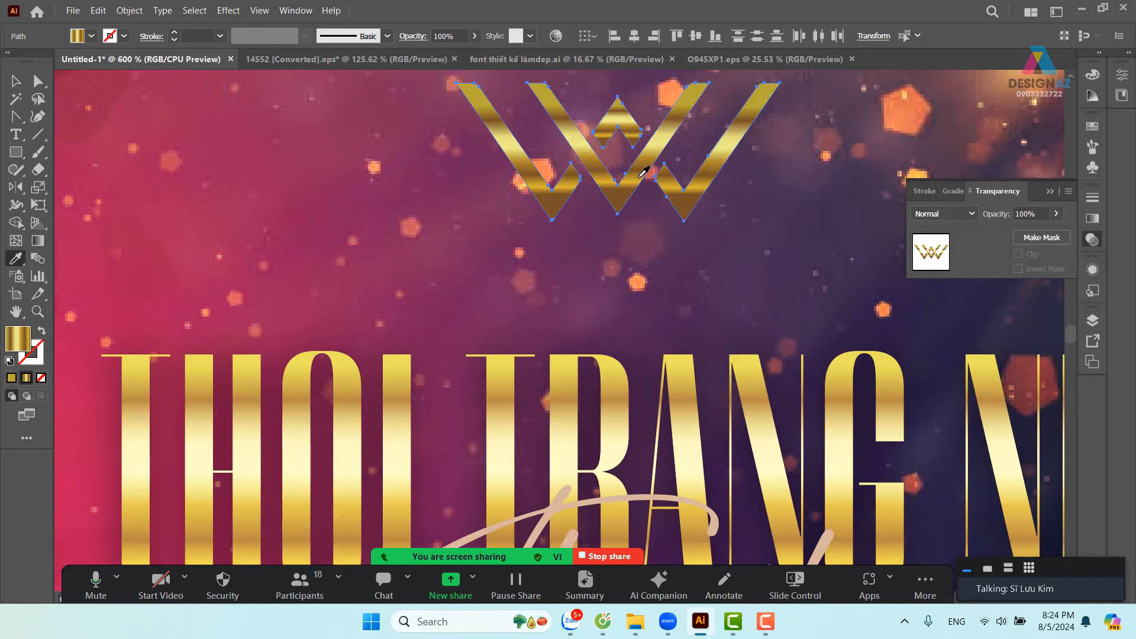
# - Redraw the logo's gold gradient vertically from the logo's upper edge to its lower tips
pyautogui.press('g')
pyautogui.moveTo(650, 87); pyautogui.dragTo(654, 217)
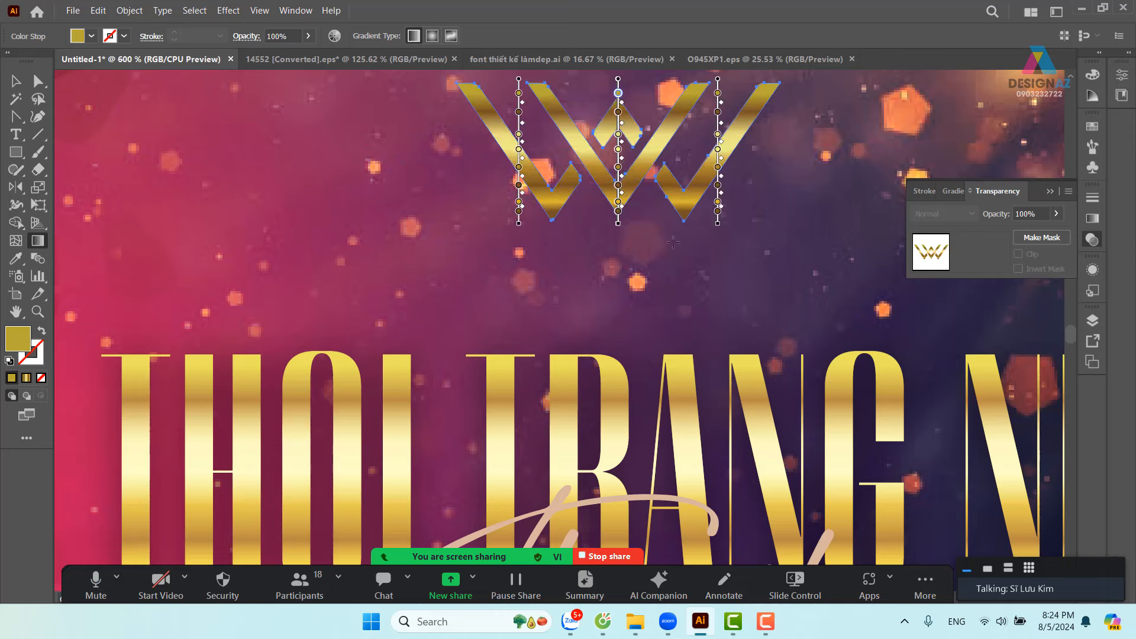
pyautogui.press('v')
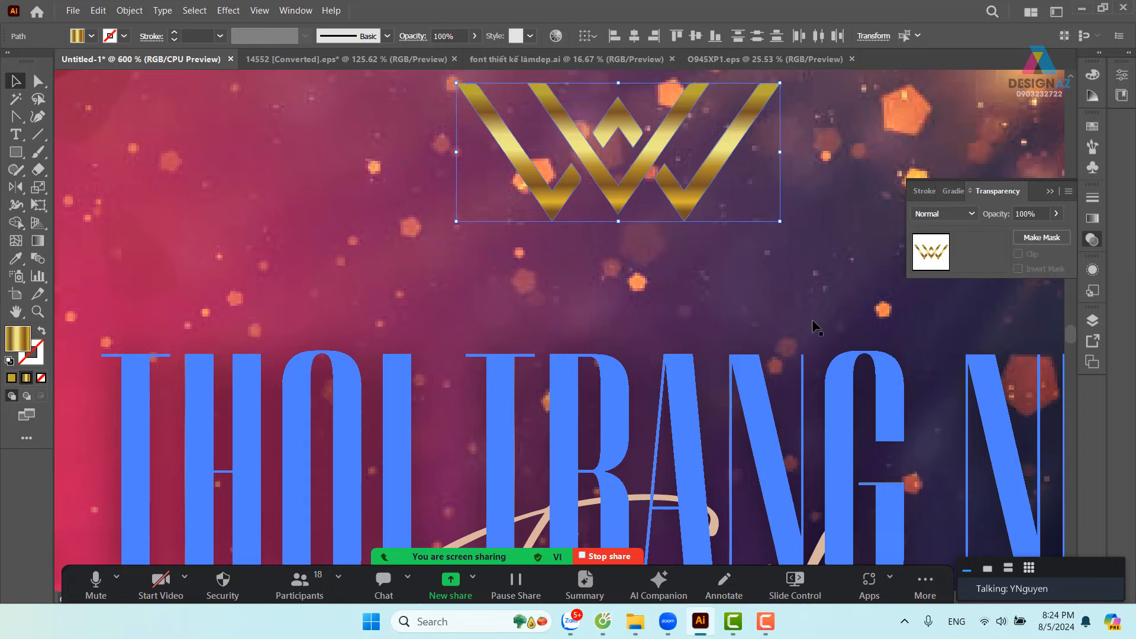
# - Convert the gold logo's colours to grayscale and group its parts
pyautogui.moveTo(770, 237); pyautogui.dragTo(694, 274)
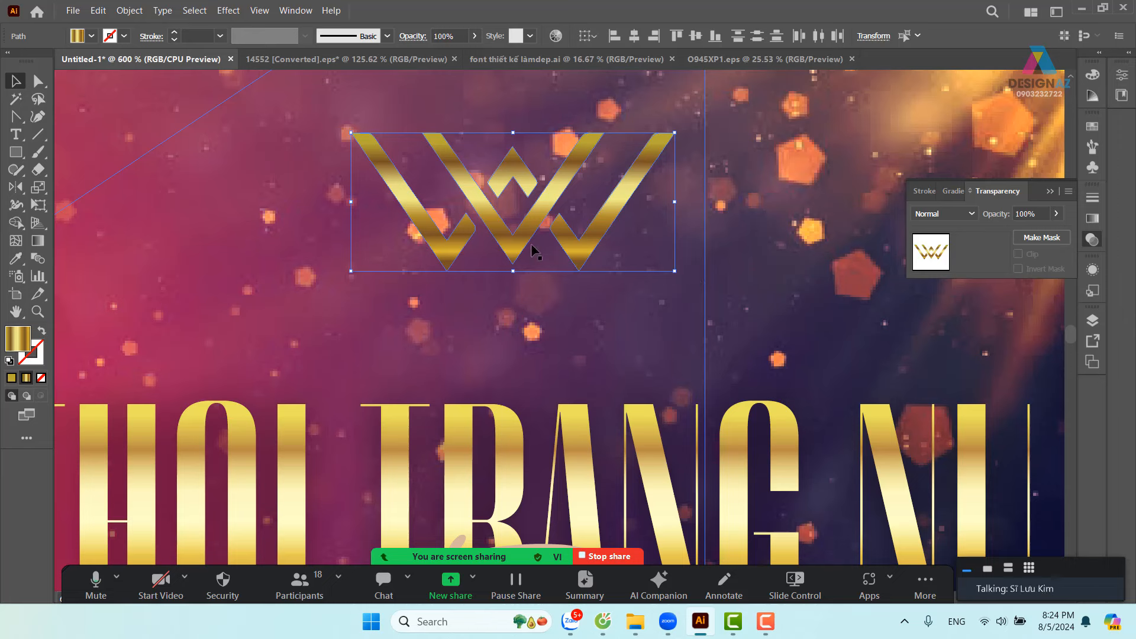
pyautogui.click(98, 10)
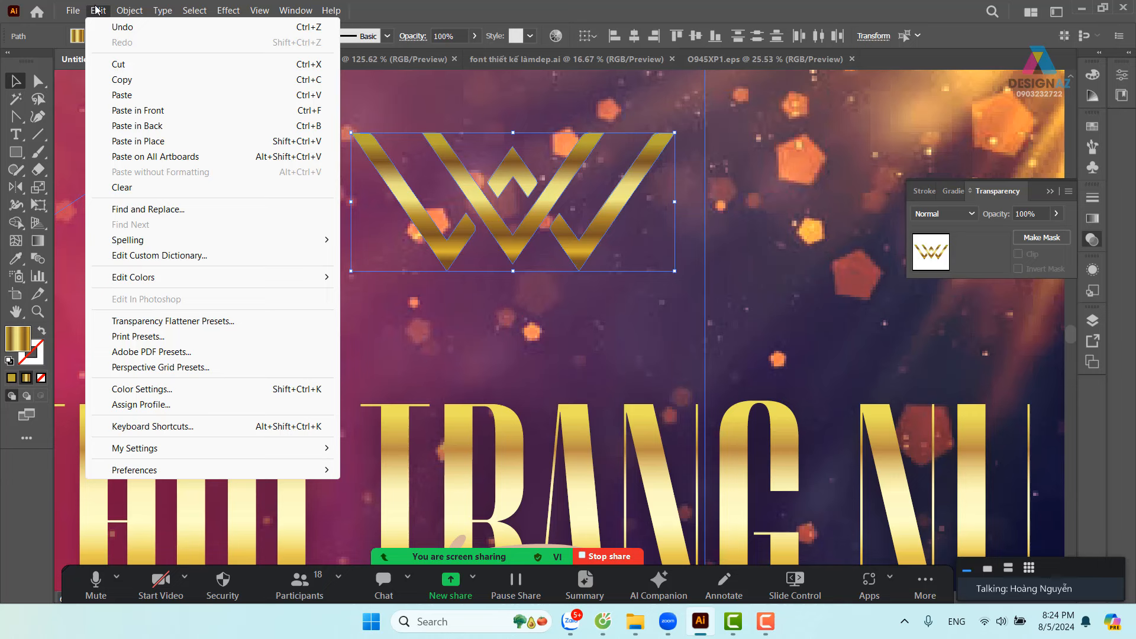
pyautogui.moveTo(233, 279)
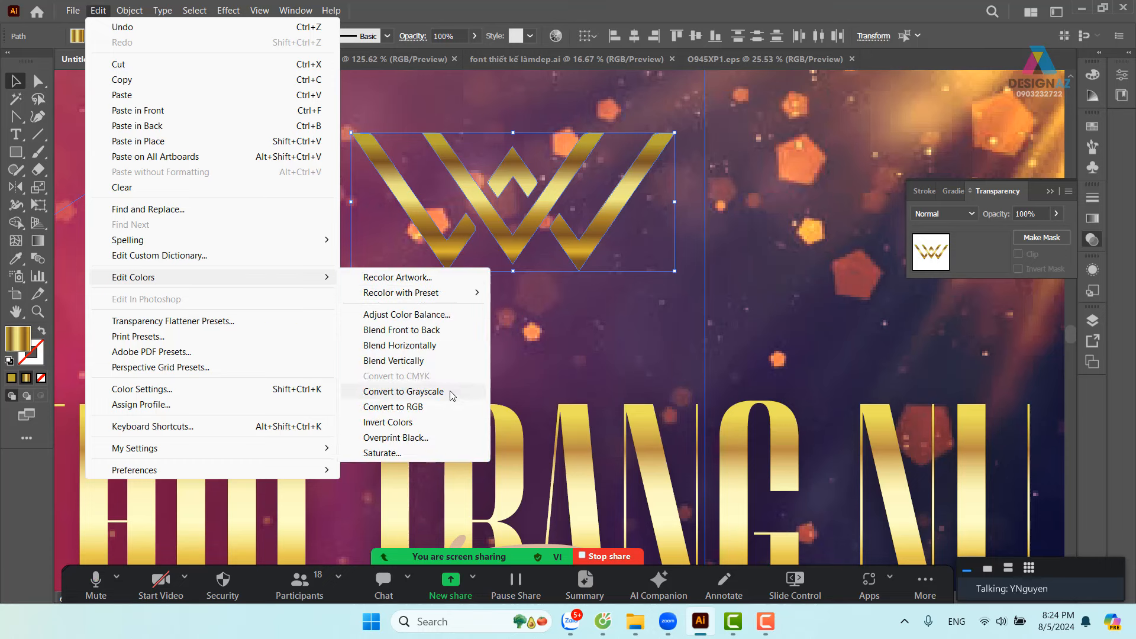
pyautogui.click(404, 392)
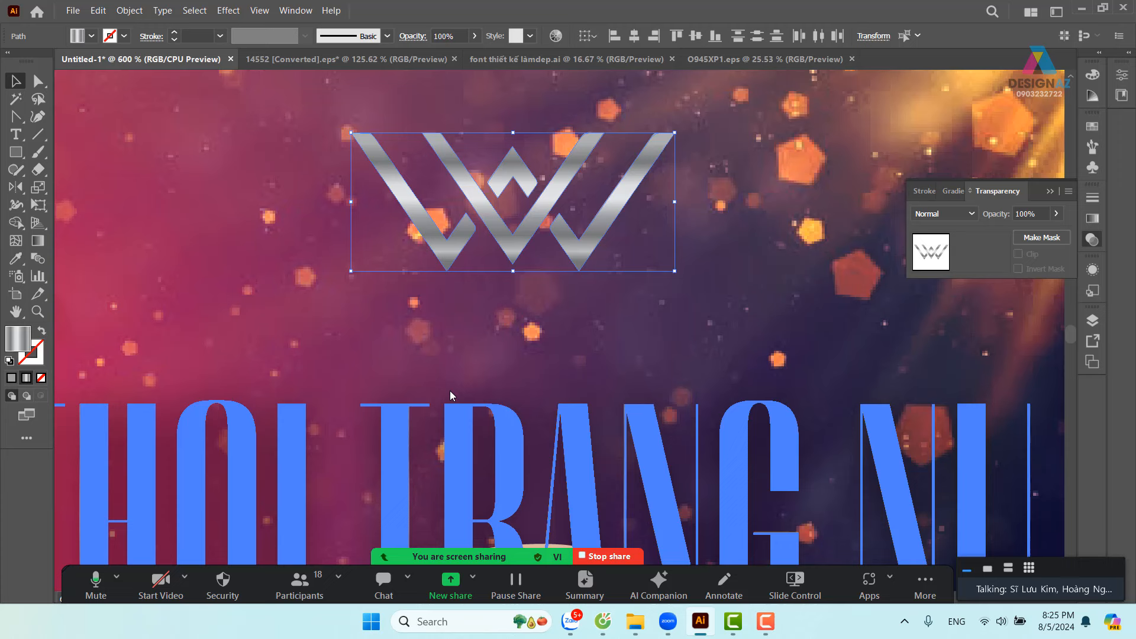
pyautogui.hotkey('ctrl', 'shift', 'b')
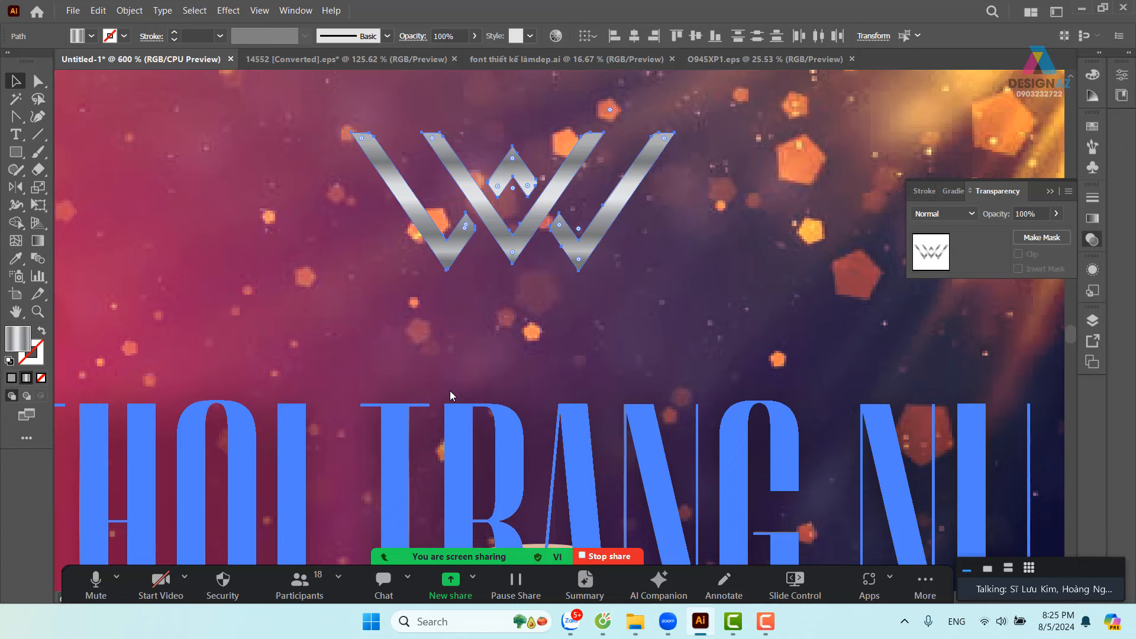
pyautogui.hotkey('ctrl', 'g')
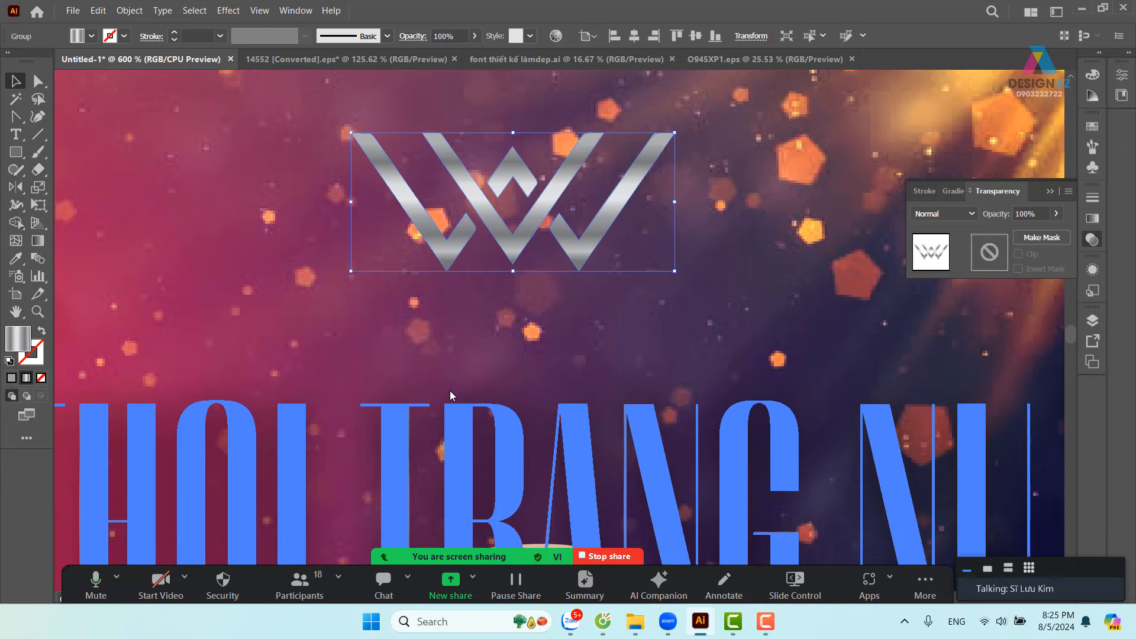
pyautogui.hotkey('ctrl', 'shift', 'b')
pyautogui.hotkey('ctrl', 'shift', 'b')
# - Try the silver gradient as a 0.5 pt stroke instead of a fill on the logo, and undo it
pyautogui.hotkey('shift', 'x')
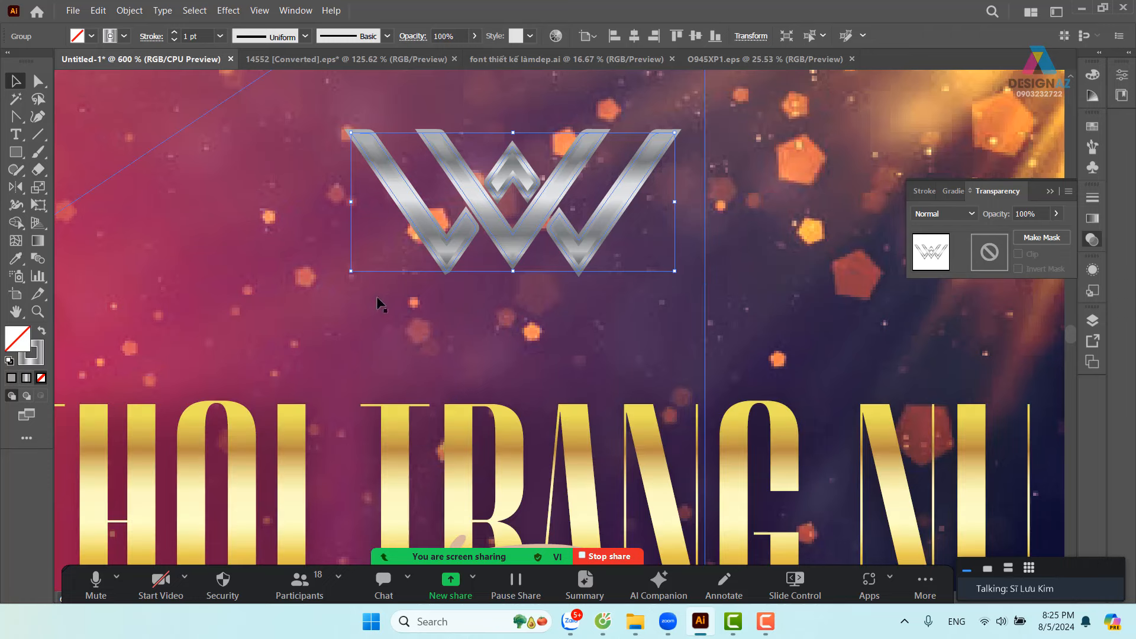
pyautogui.click(221, 36)
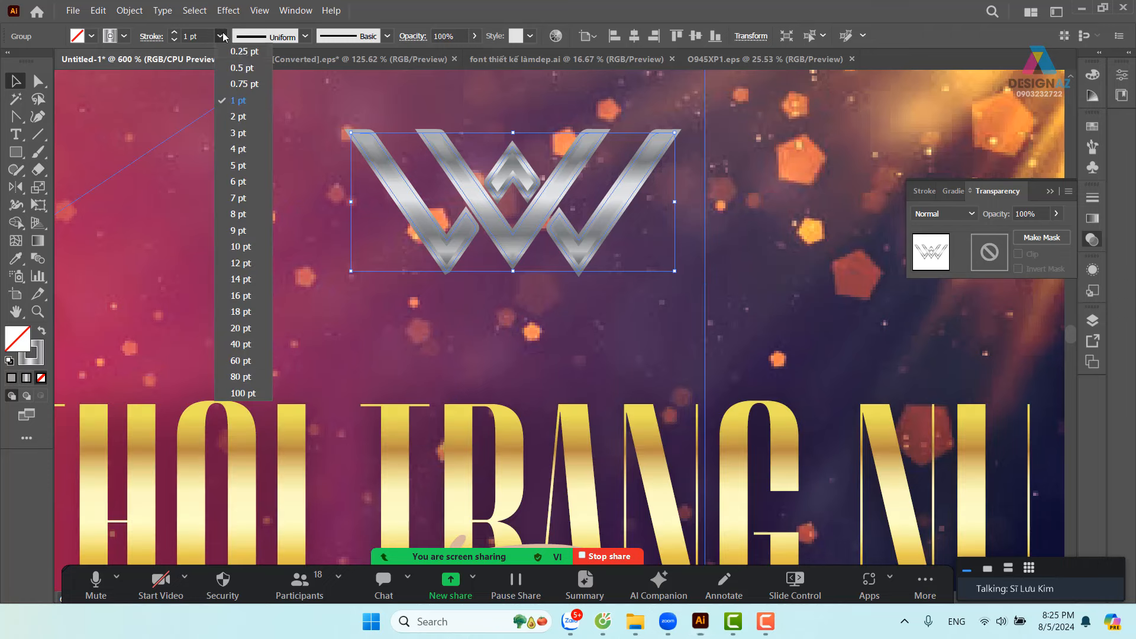
pyautogui.click(243, 67)
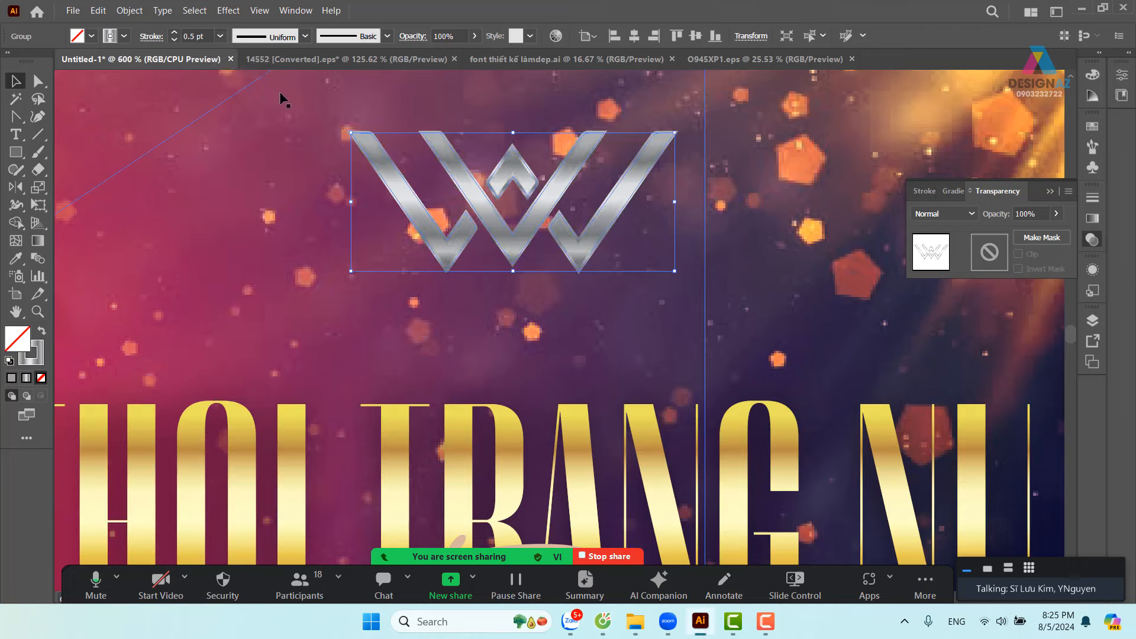
pyautogui.click(788, 291)
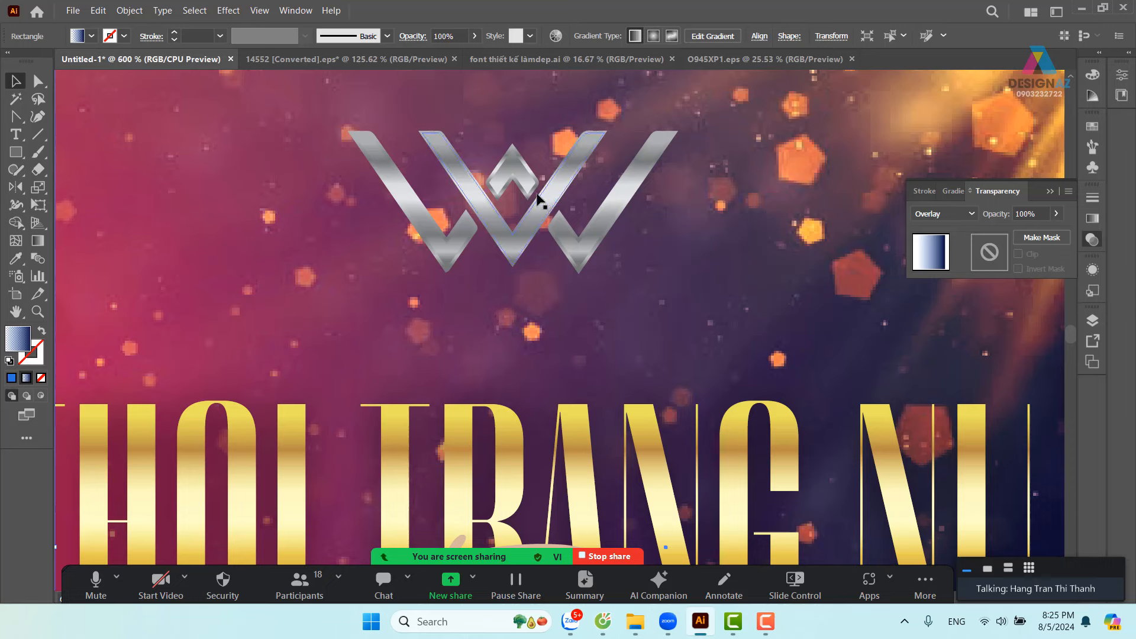
pyautogui.moveTo(534, 193)
pyautogui.mouseDown()
pyautogui.moveTo(569, 215)
pyautogui.moveTo(534, 192)
pyautogui.mouseUp()
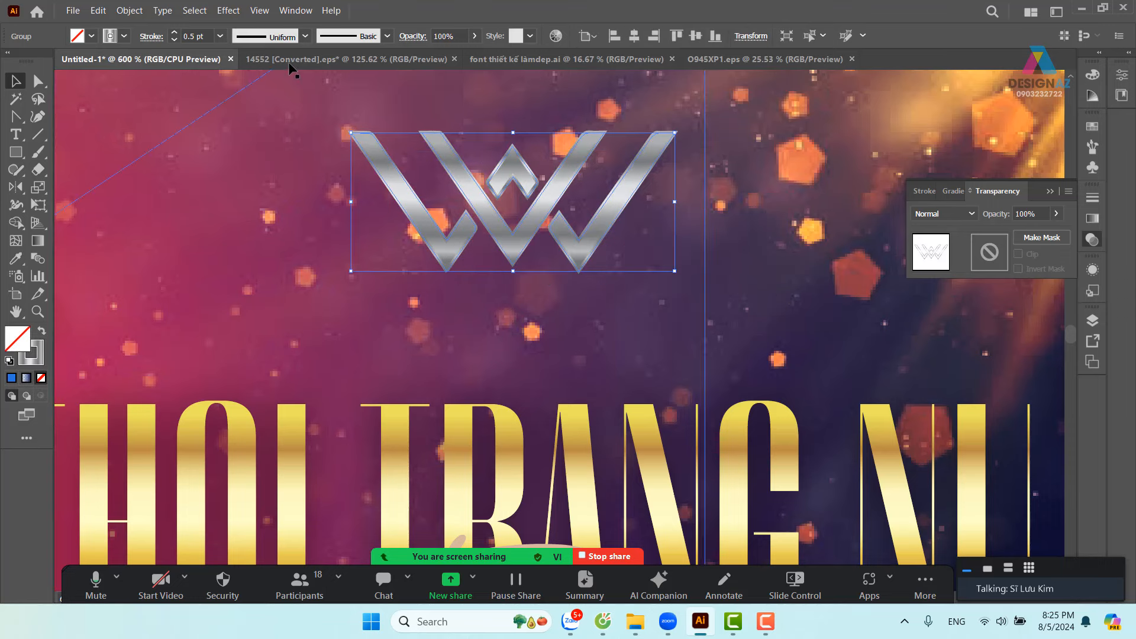
pyautogui.click(221, 36)
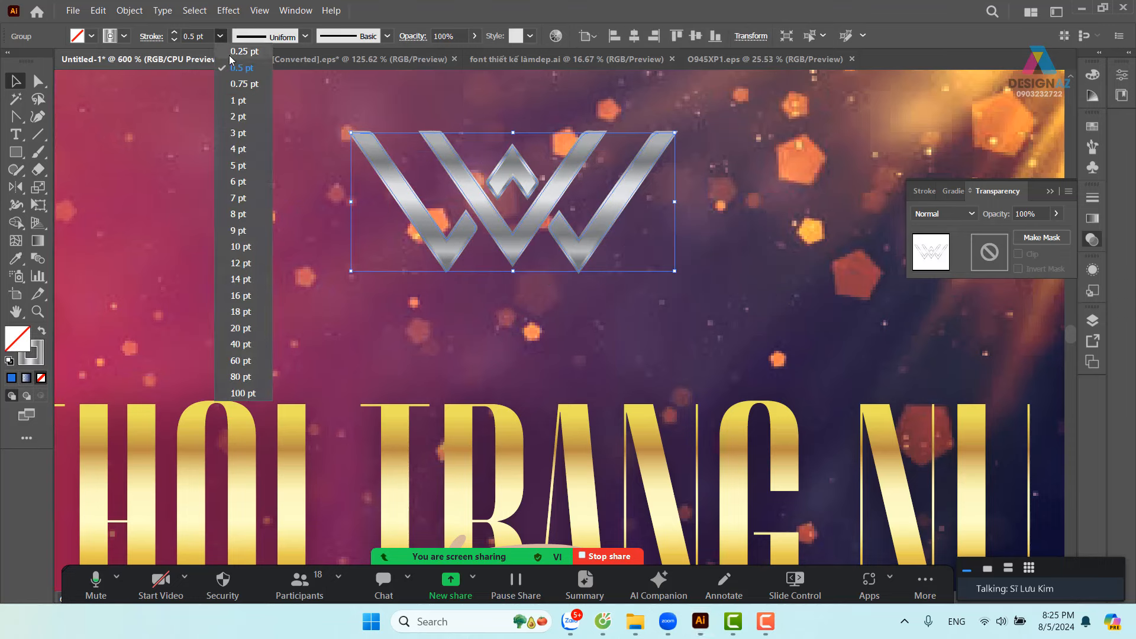
pyautogui.click(770, 289)
pyautogui.moveTo(615, 204); pyautogui.dragTo(656, 177)
pyautogui.hotkey('ctrl', 'z')
# - Set the silver logo group's blend mode to Screen
pyautogui.hotkey('ctrl', 'shift', 'b')
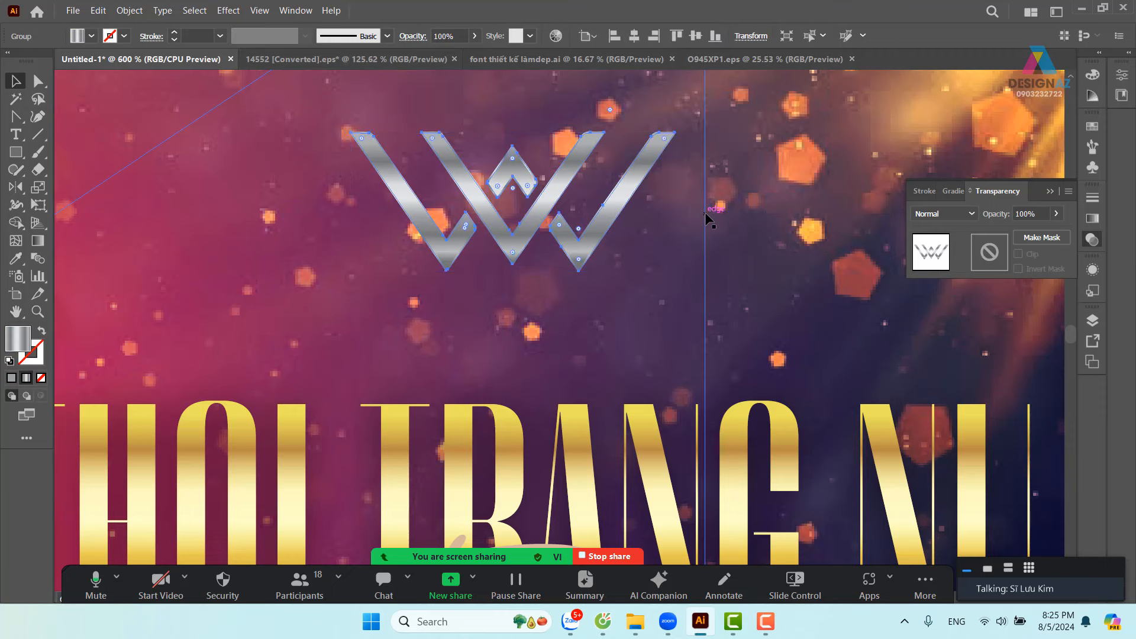
pyautogui.hotkey('ctrl', 'shift', 'b')
pyautogui.click(957, 214)
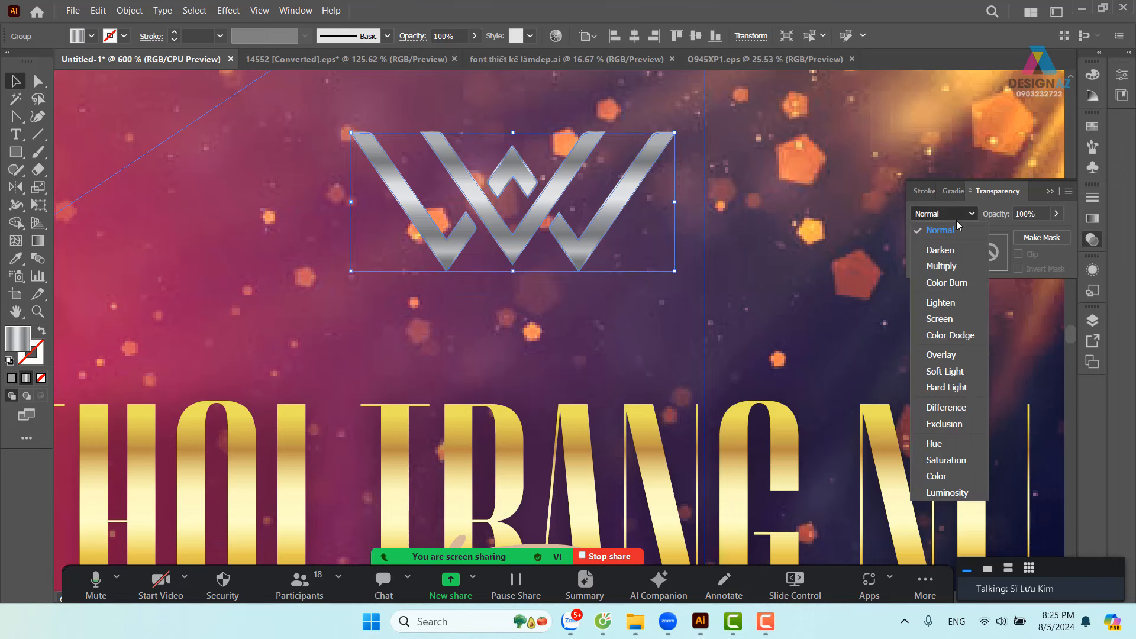
pyautogui.click(949, 319)
# - Examine the recoloured logo in the context of the whole banner, with nothing selected
pyautogui.click(725, 316)
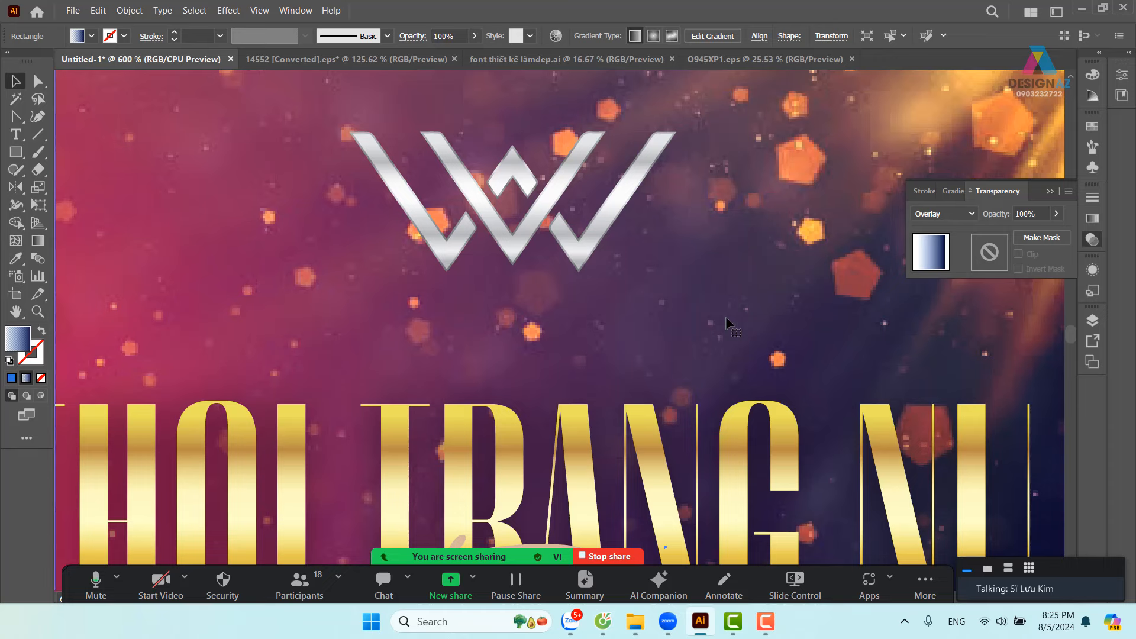
pyautogui.hotkey('ctrl', '-')
pyautogui.hotkey('ctrl', '-')
pyautogui.hotkey('ctrl', '-')
pyautogui.hotkey('ctrl', '-')
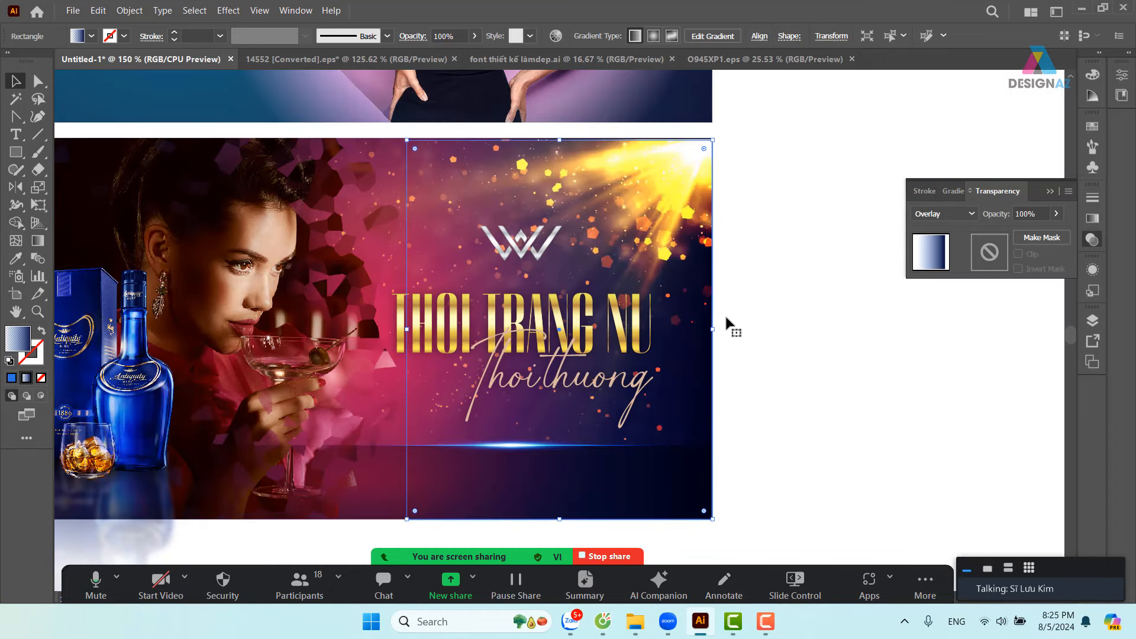
pyautogui.moveTo(726, 318); pyautogui.dragTo(882, 306)
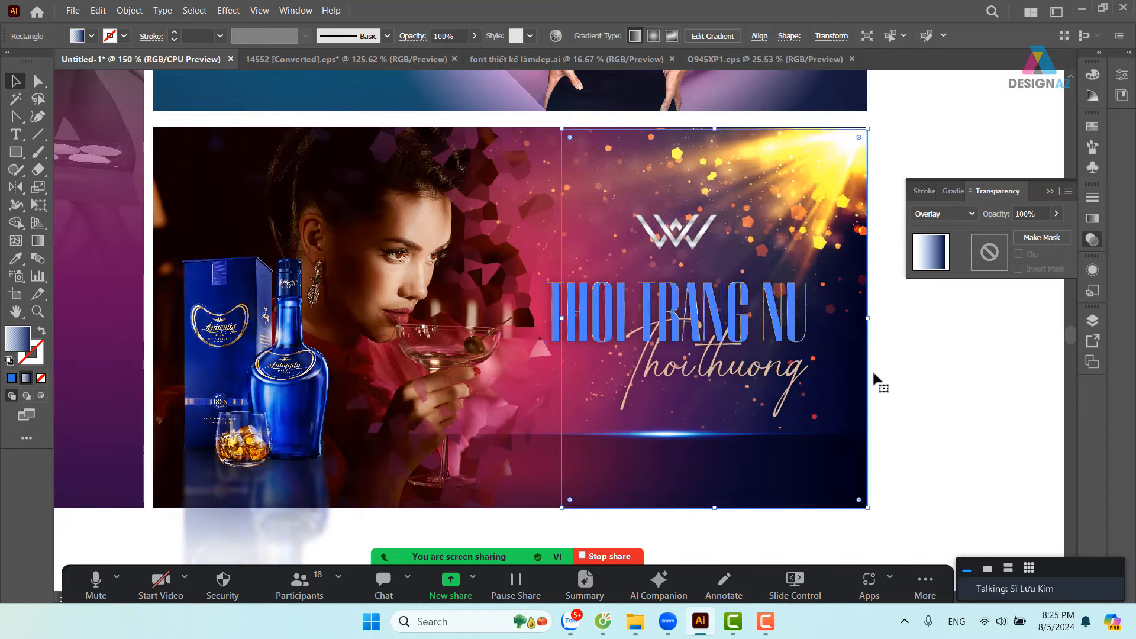
pyautogui.click(943, 403)
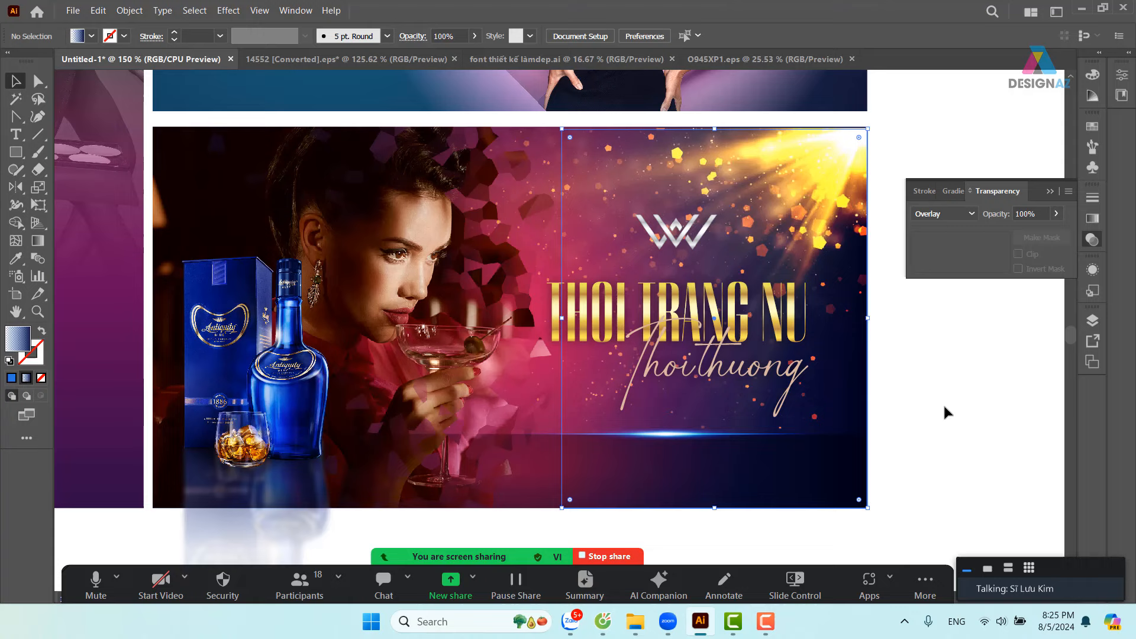
# - Set the opacity of the horizontal blue lens flare under the script text to 43%
pyautogui.click(666, 438)
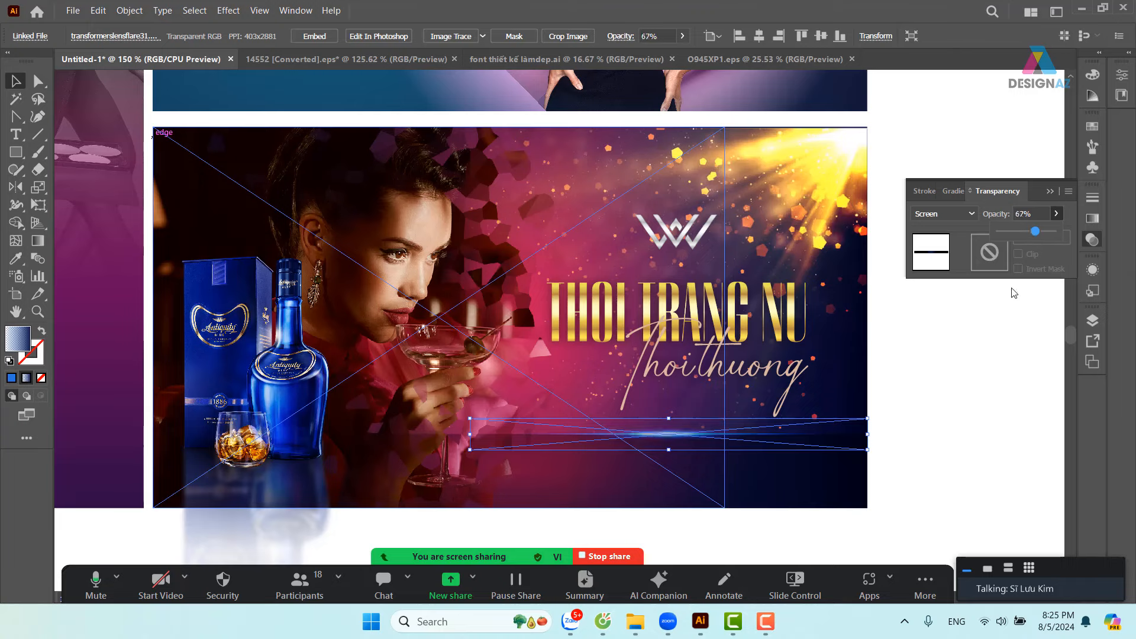
pyautogui.click(949, 442)
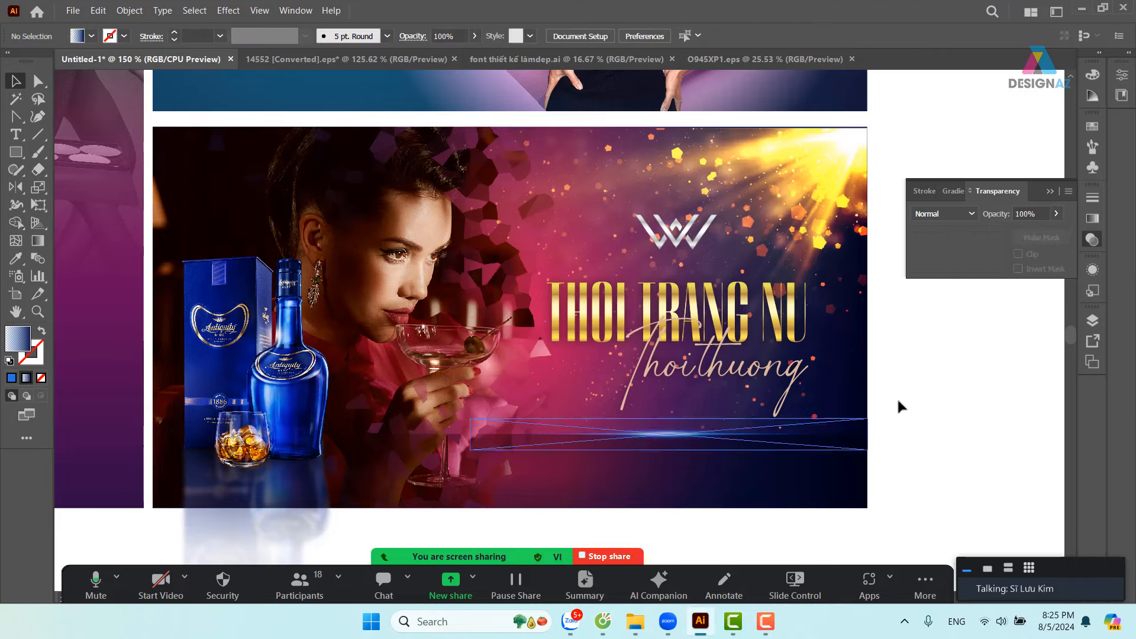
pyautogui.click(818, 419)
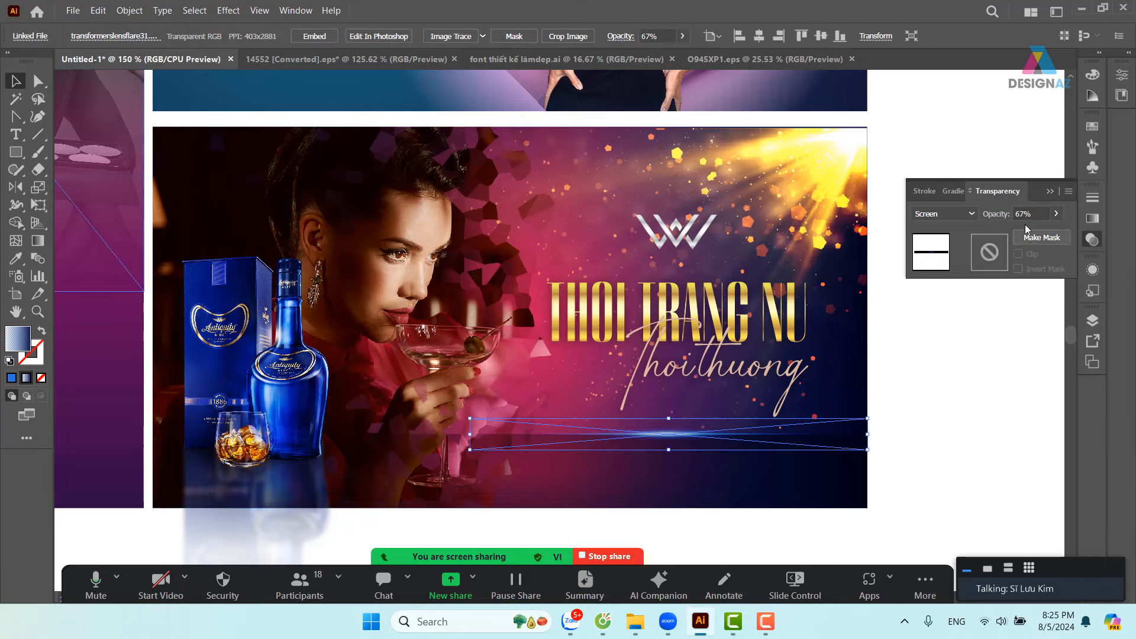
pyautogui.click(1057, 213)
pyautogui.moveTo(1038, 230); pyautogui.dragTo(1025, 235)
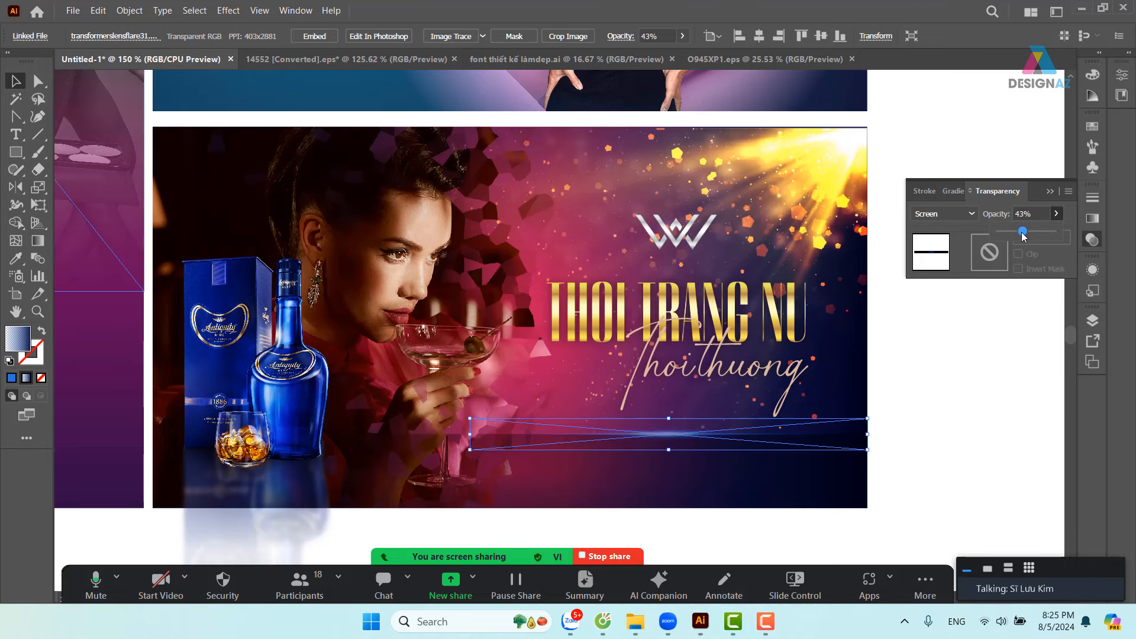
pyautogui.click(947, 461)
pyautogui.hscroll(2, 984, 408)
pyautogui.scroll(-1, 983, 409)
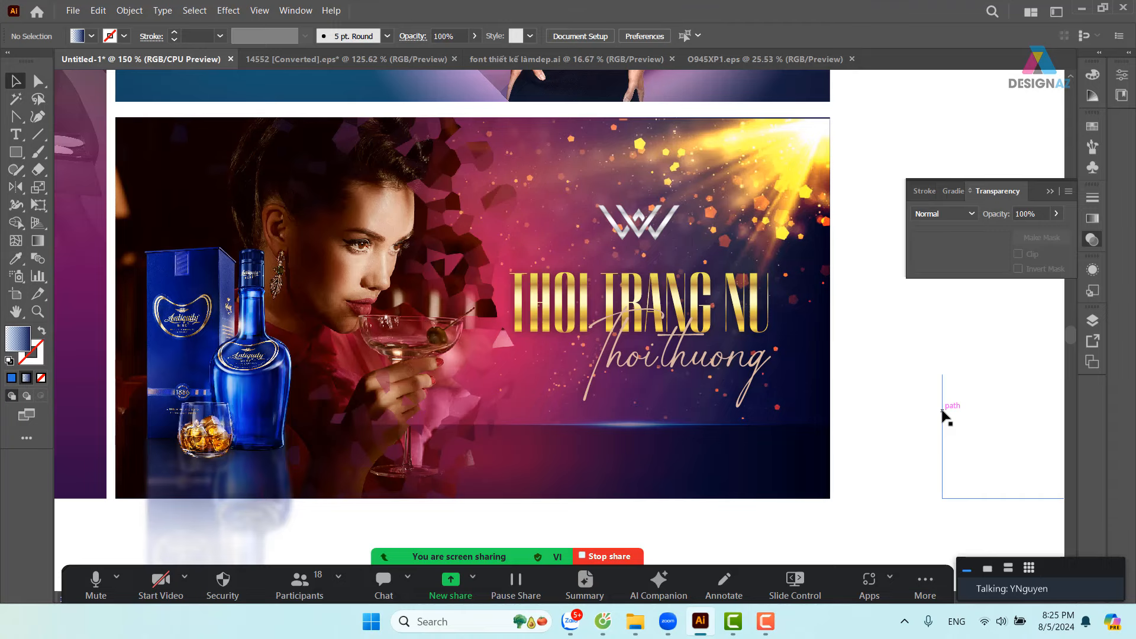
# - Set the dark gradient stop in the bottle reflection's opacity mask to CMYK black with all four channels at 100%
pyautogui.hscroll(-2, 945, 415)
pyautogui.scroll(-1, 945, 414)
pyautogui.hotkey('ctrl', '-')
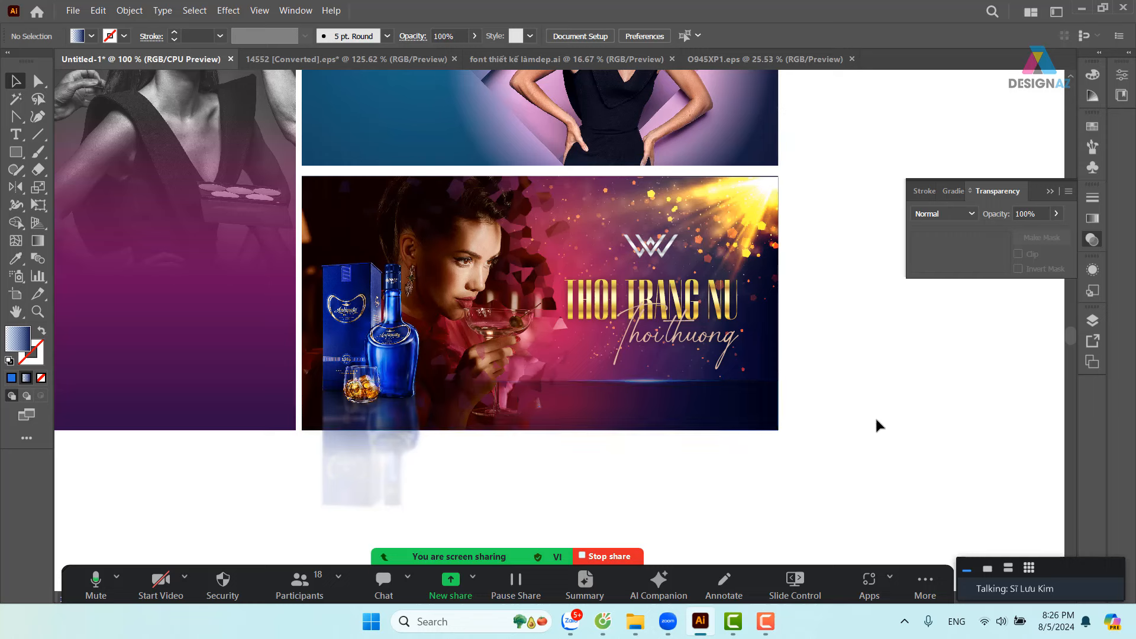
pyautogui.click(358, 473)
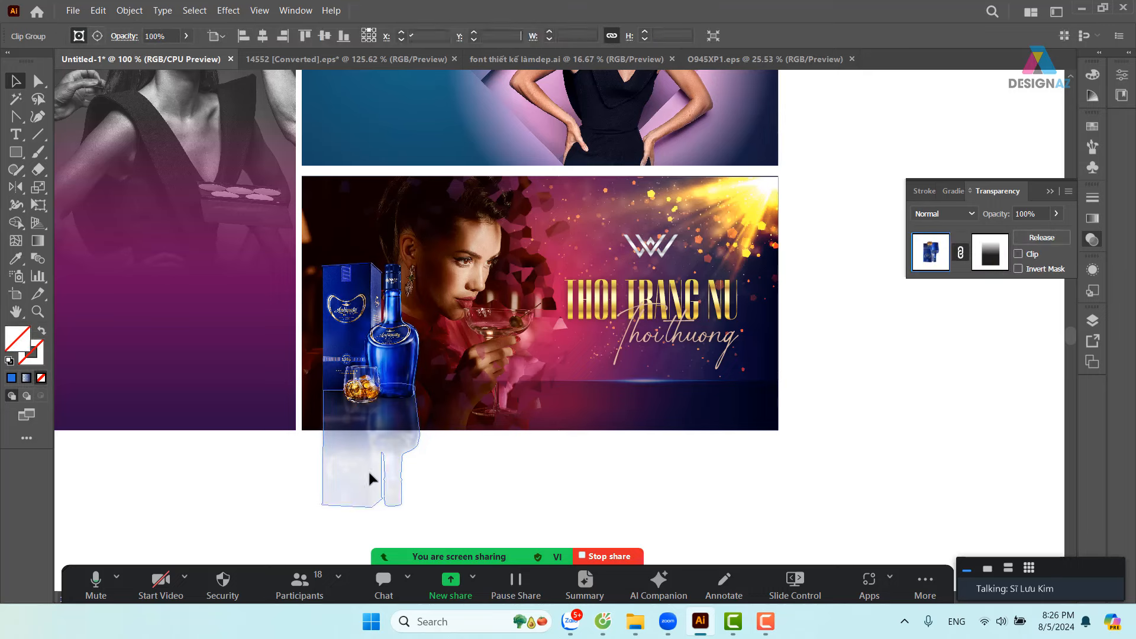
pyautogui.click(995, 265)
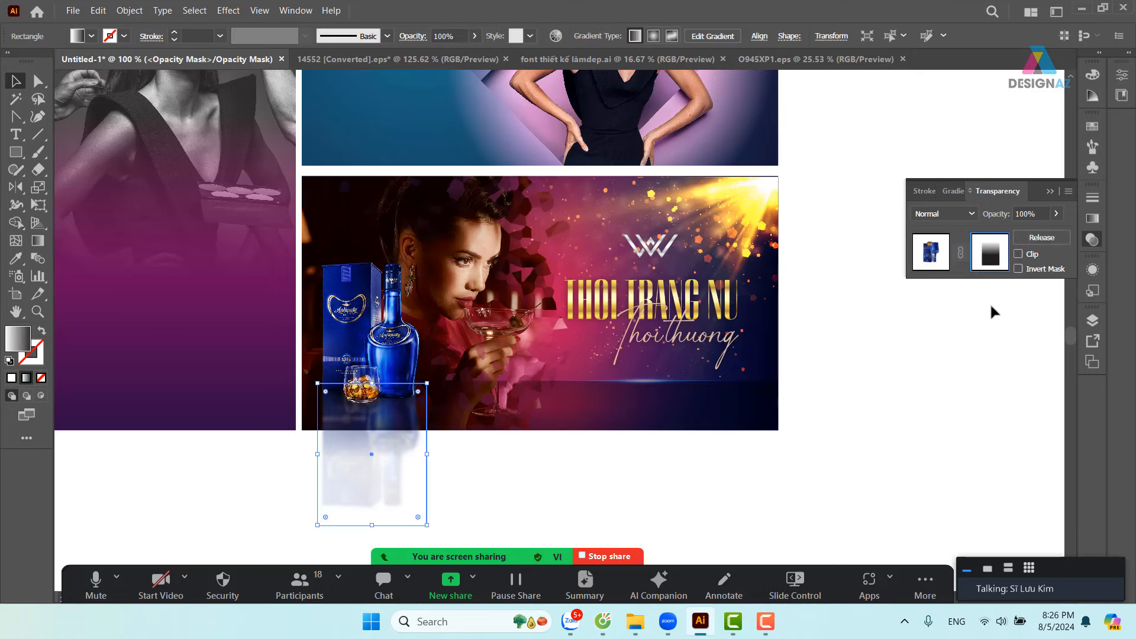
pyautogui.click(1093, 218)
pyautogui.doubleClick(1047, 329)
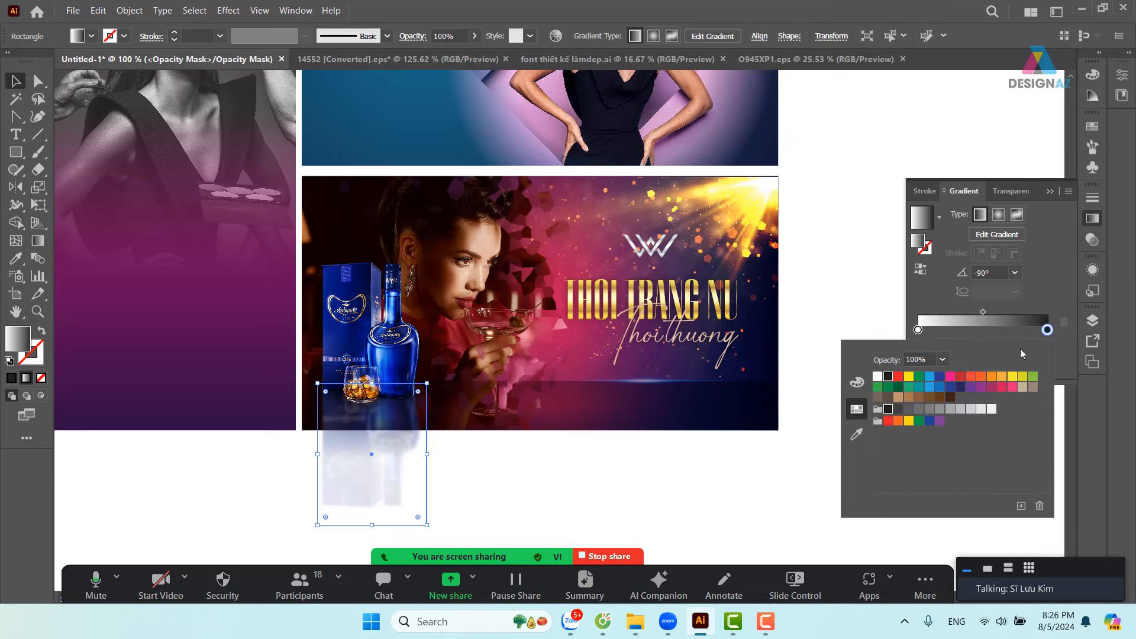
pyautogui.click(857, 382)
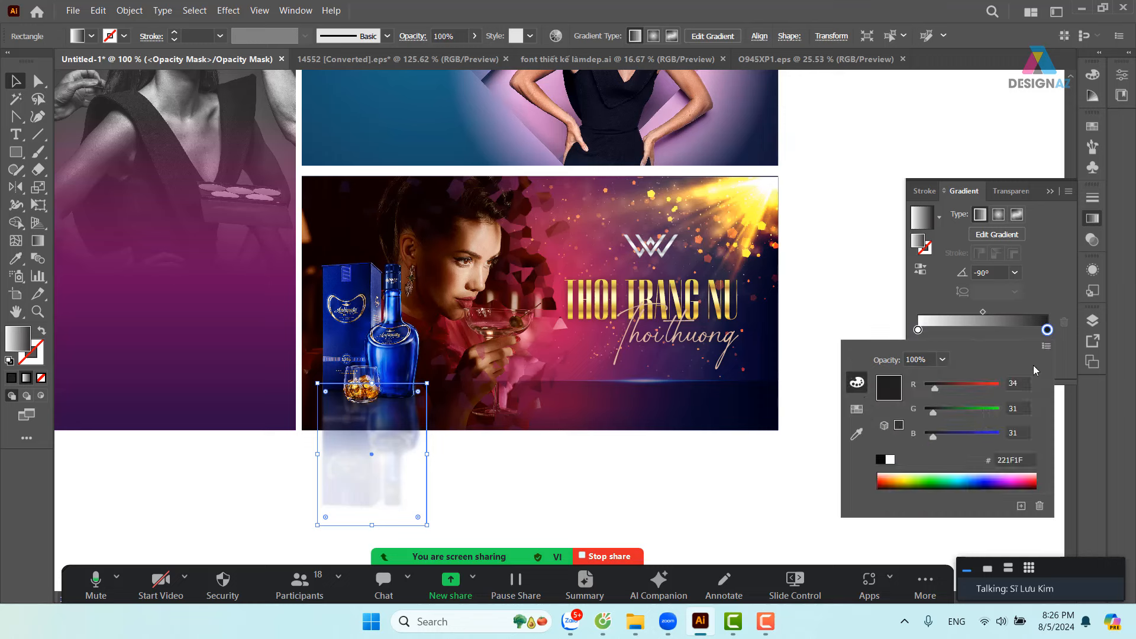
pyautogui.click(1047, 348)
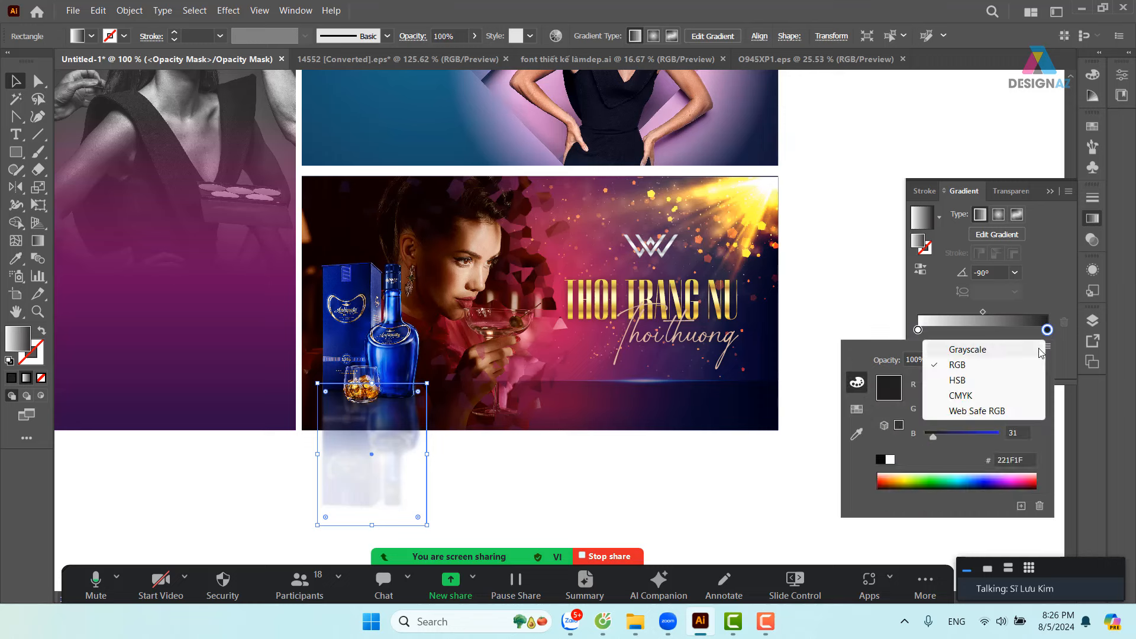
pyautogui.click(972, 399)
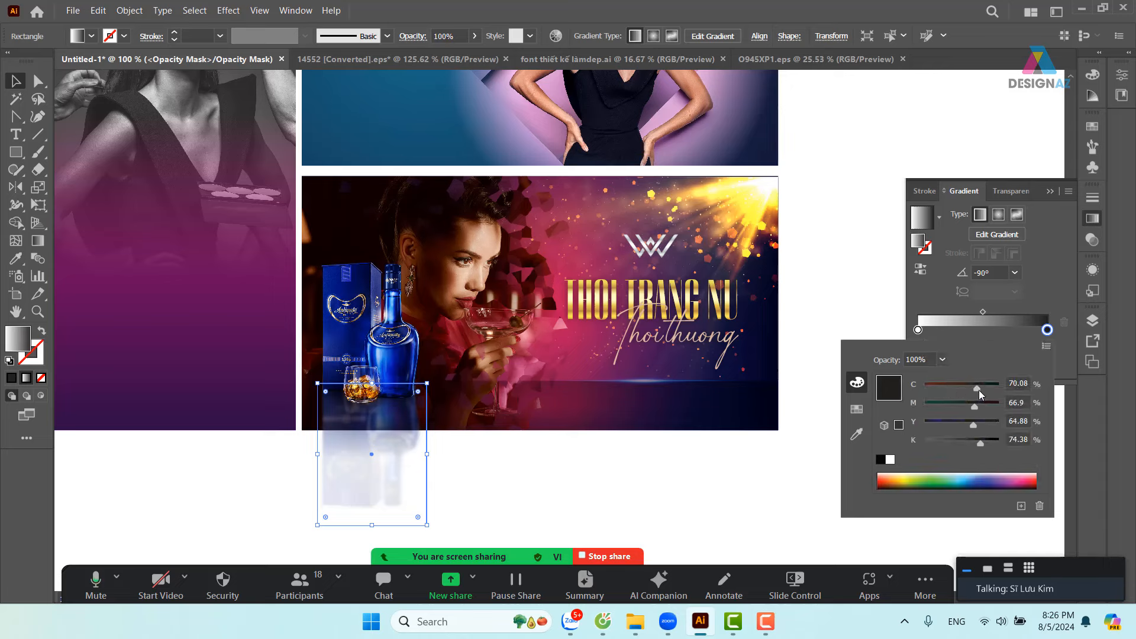
pyautogui.moveTo(979, 389); pyautogui.dragTo(1047, 441)
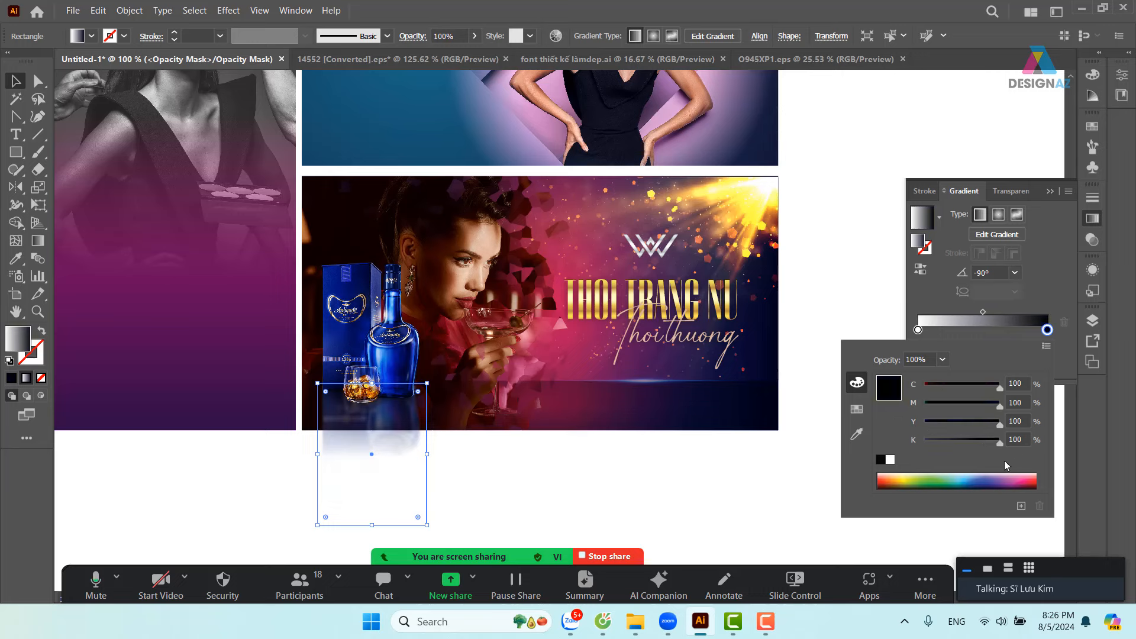
# - Shorten the mask gradient so the bottle reflection fades out at the banner's lower edge, and leave opacity mask editing
pyautogui.press('g')
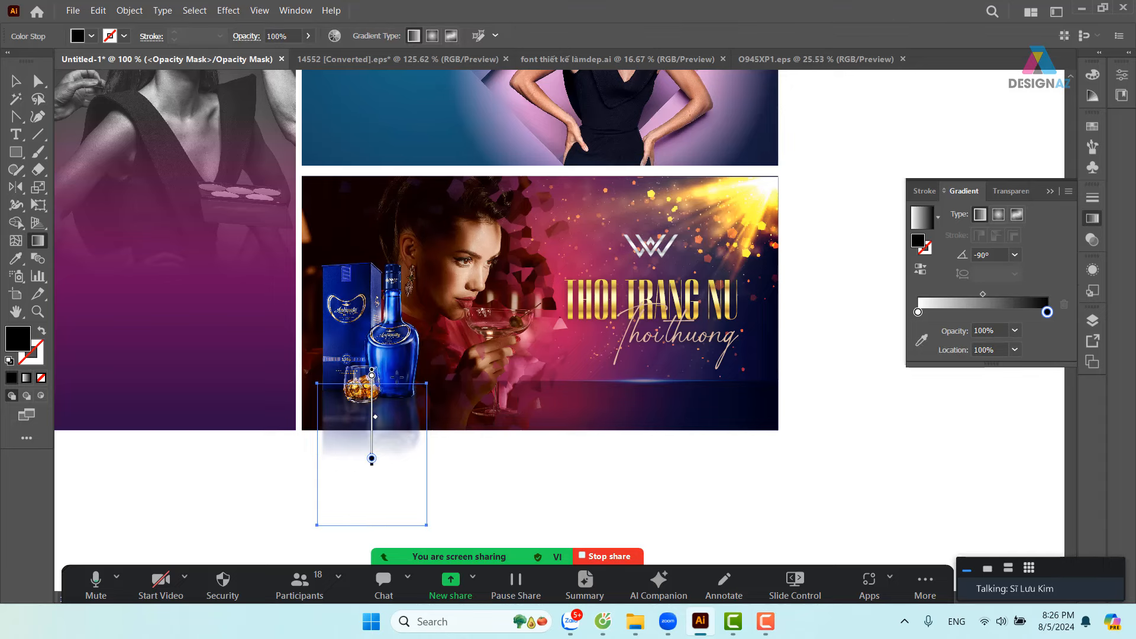
pyautogui.moveTo(397, 377); pyautogui.dragTo(397, 425)
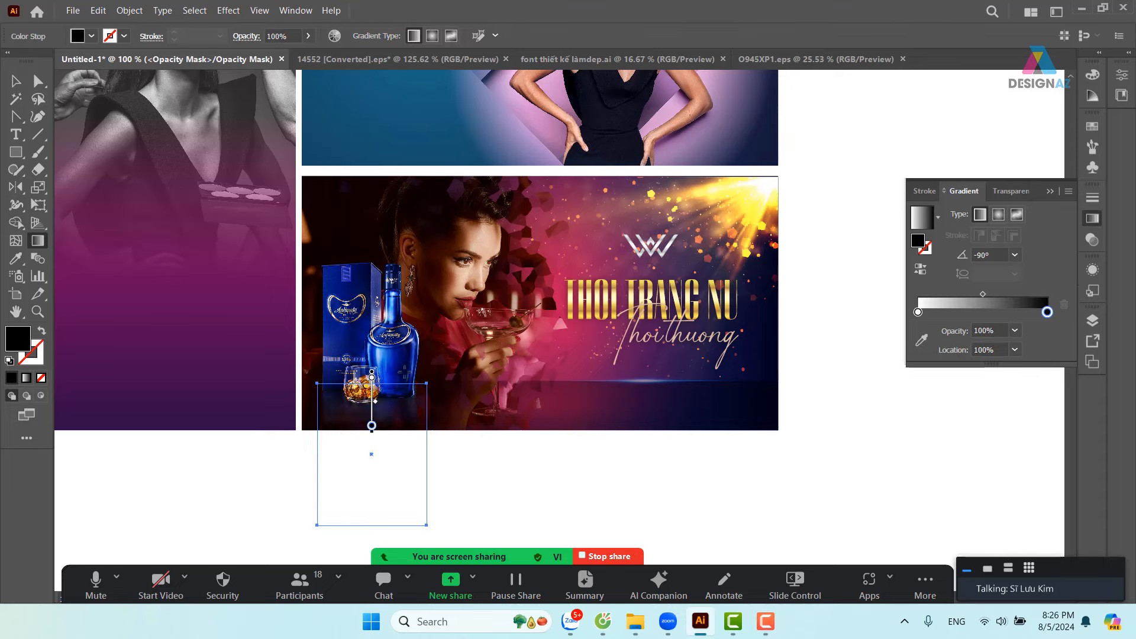
pyautogui.moveTo(372, 370); pyautogui.dragTo(372, 439)
pyautogui.moveTo(413, 401); pyautogui.dragTo(413, 431)
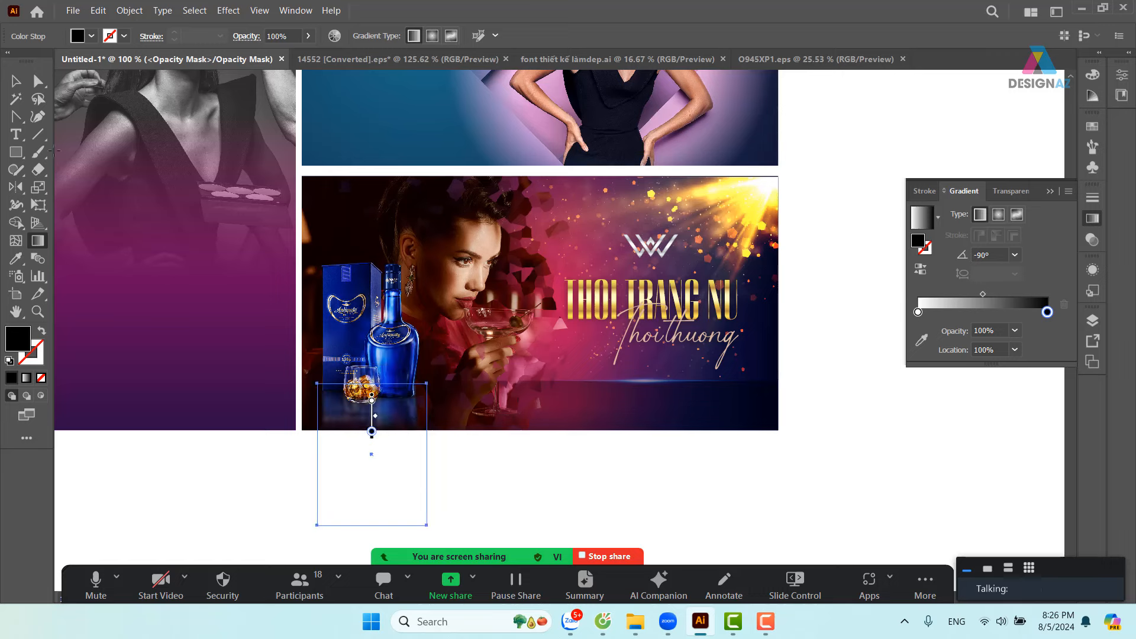
pyautogui.click(16, 81)
pyautogui.click(1011, 191)
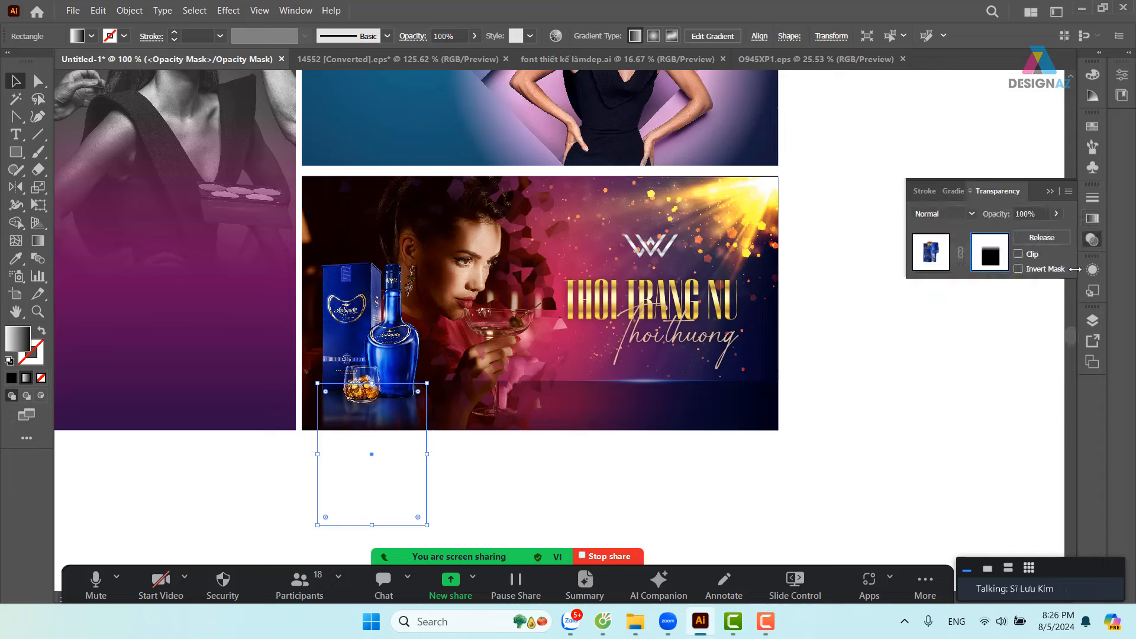
pyautogui.click(932, 252)
pyautogui.click(853, 447)
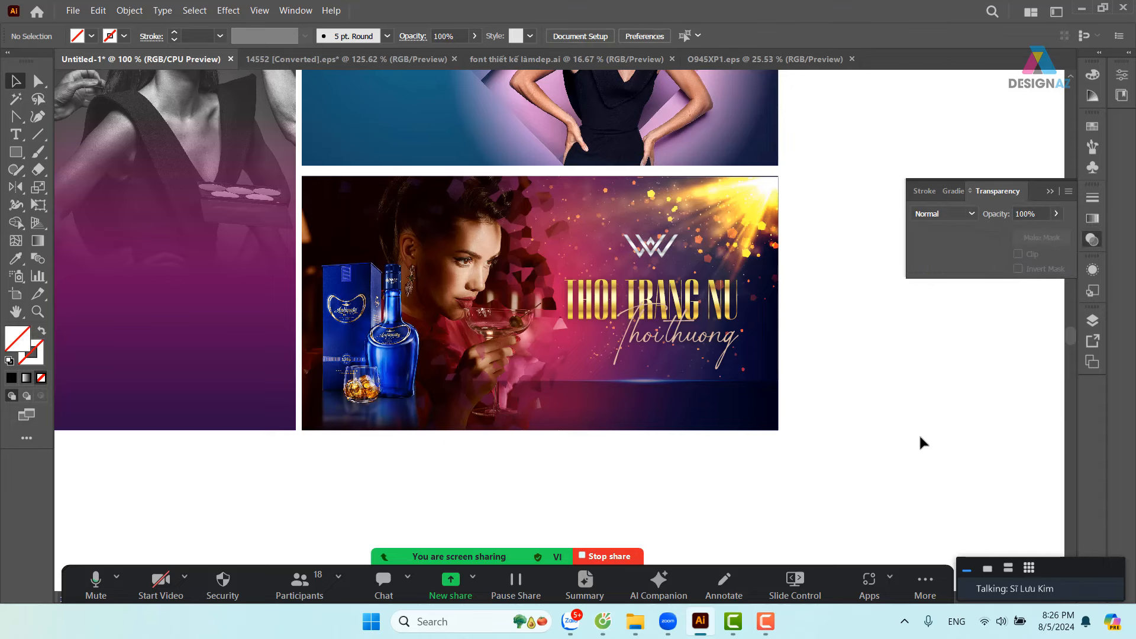
# - Examine the whole banner up close, including the bottle reflection, flare and light burst, with nothing selected
pyautogui.press('z')
pyautogui.press('+')
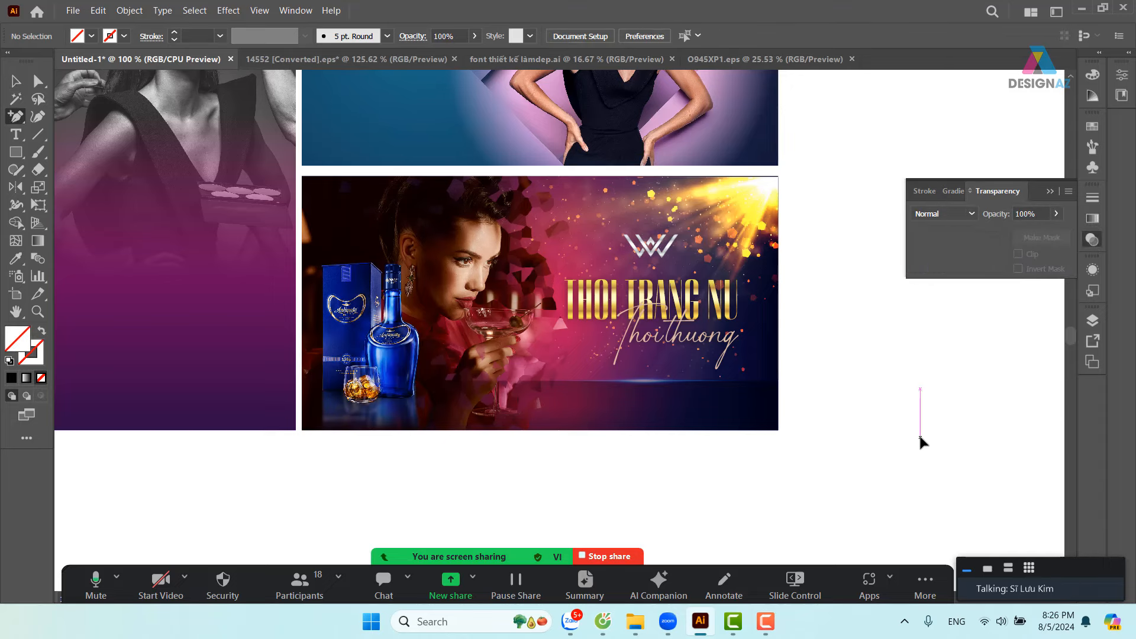
pyautogui.hotkey('ctrl', '+')
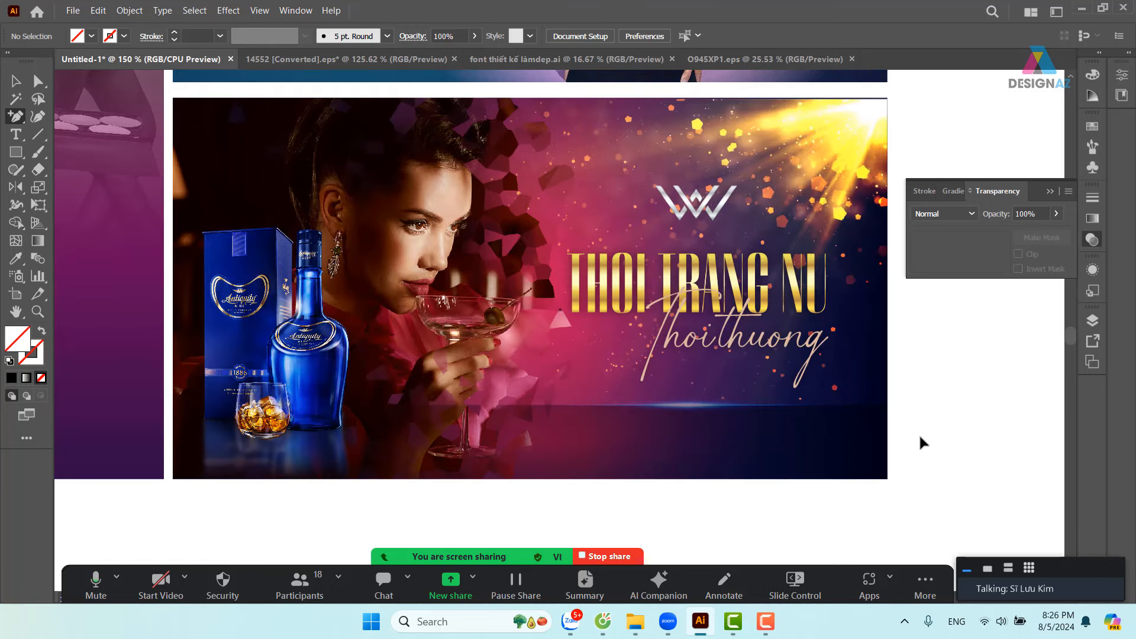
pyautogui.click(1051, 191)
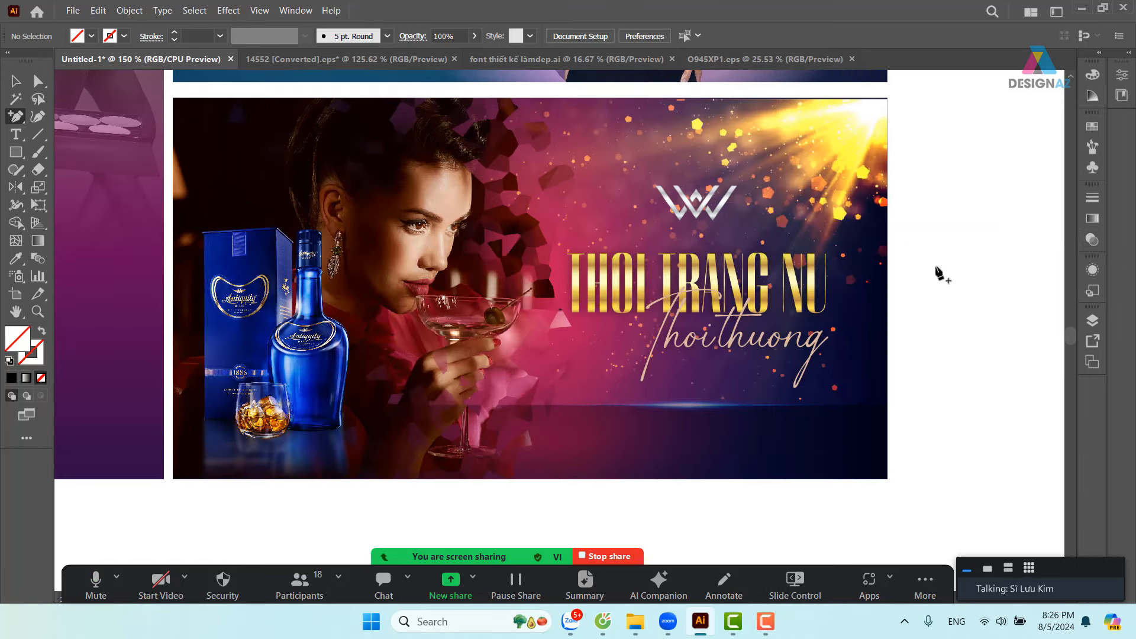
pyautogui.moveTo(940, 275); pyautogui.dragTo(991, 272)
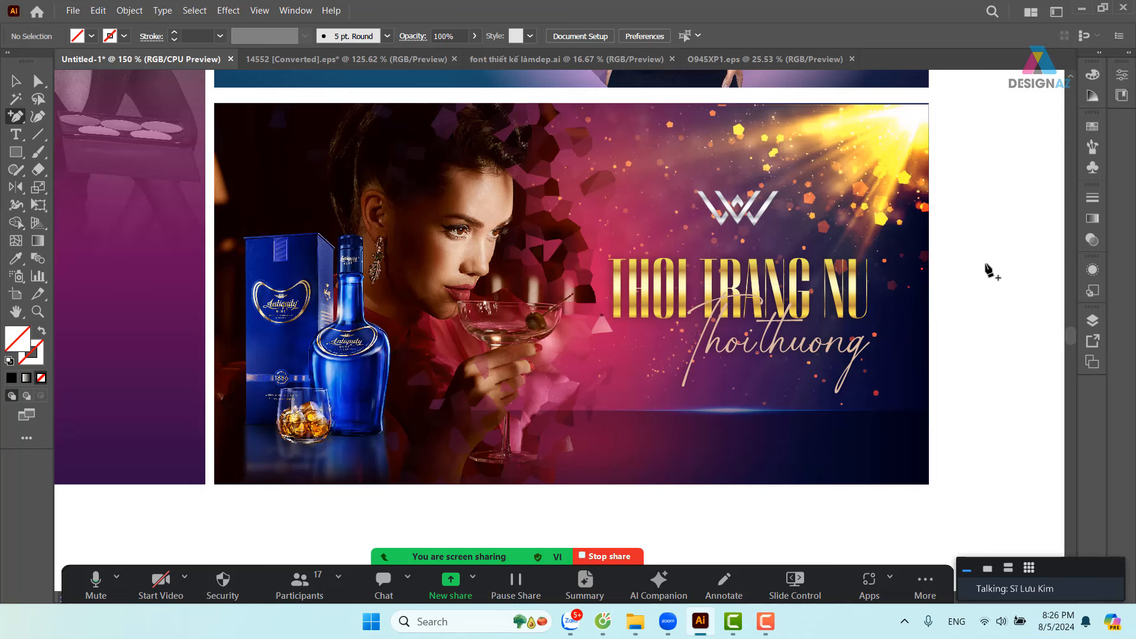
pyautogui.moveTo(950, 259); pyautogui.dragTo(792, 257)
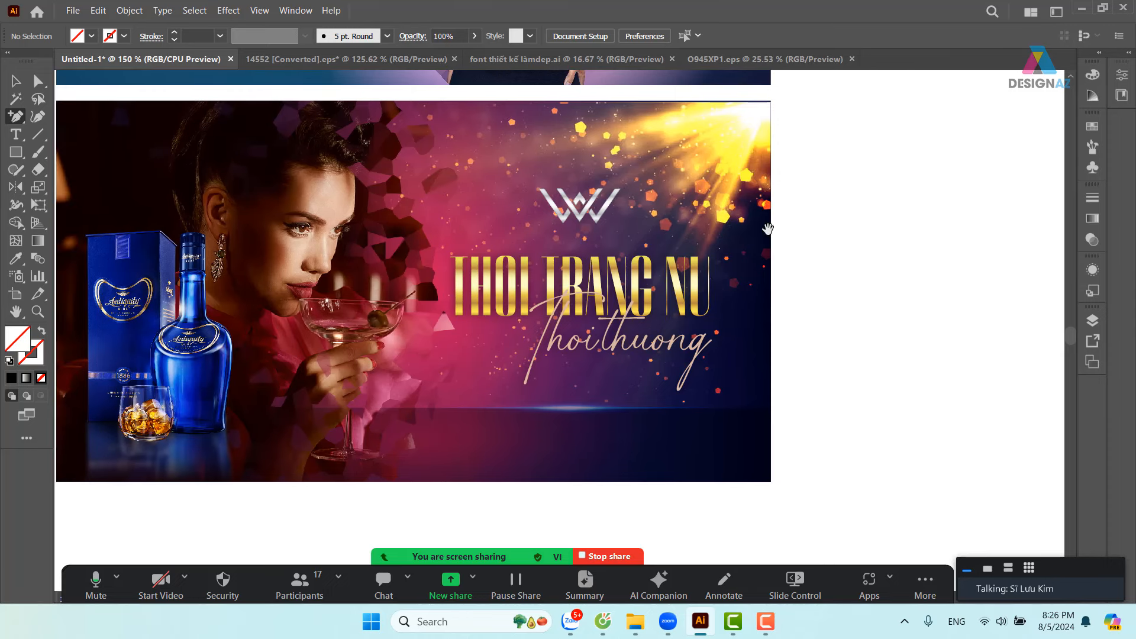
pyautogui.click(722, 189)
pyautogui.click(684, 332)
# - Try moving the Overlay gradient rectangle covering the banner's right half, and undo the change
pyautogui.click(1093, 240)
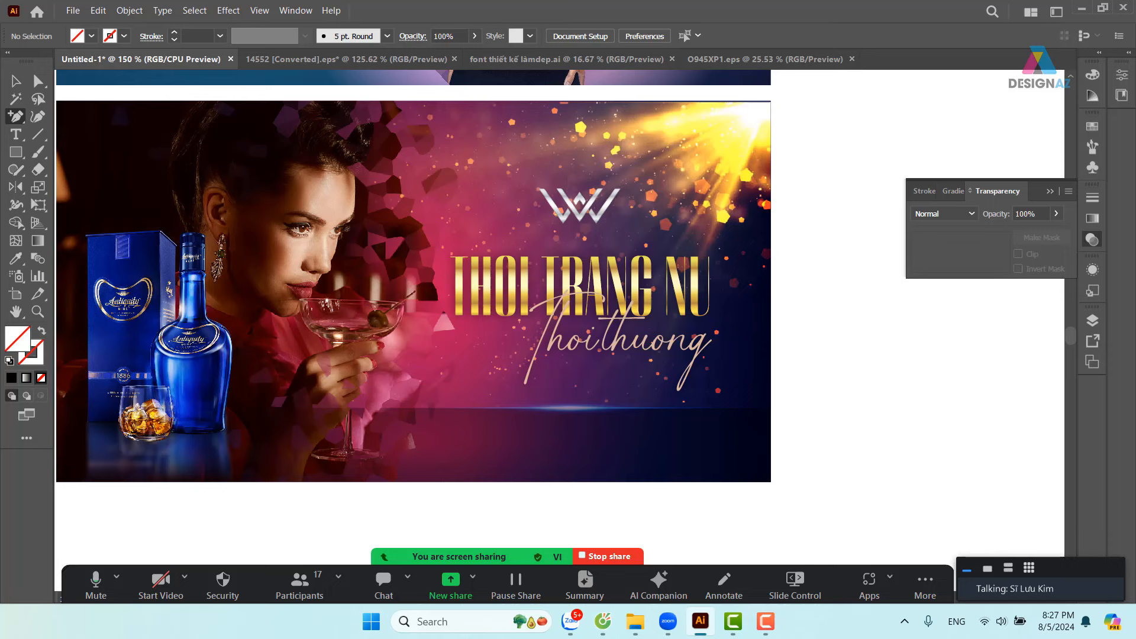
pyautogui.press('v')
pyautogui.hotkey('ctrl', 'f')
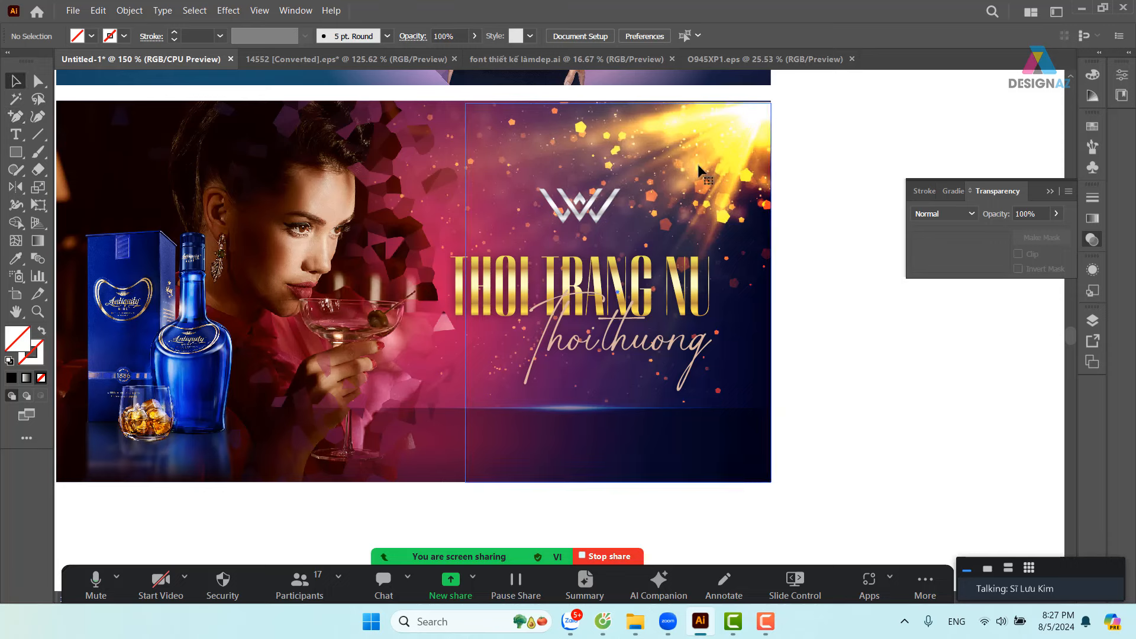
pyautogui.moveTo(713, 164); pyautogui.dragTo(823, 242)
pyautogui.hotkey('ctrl', 'z')
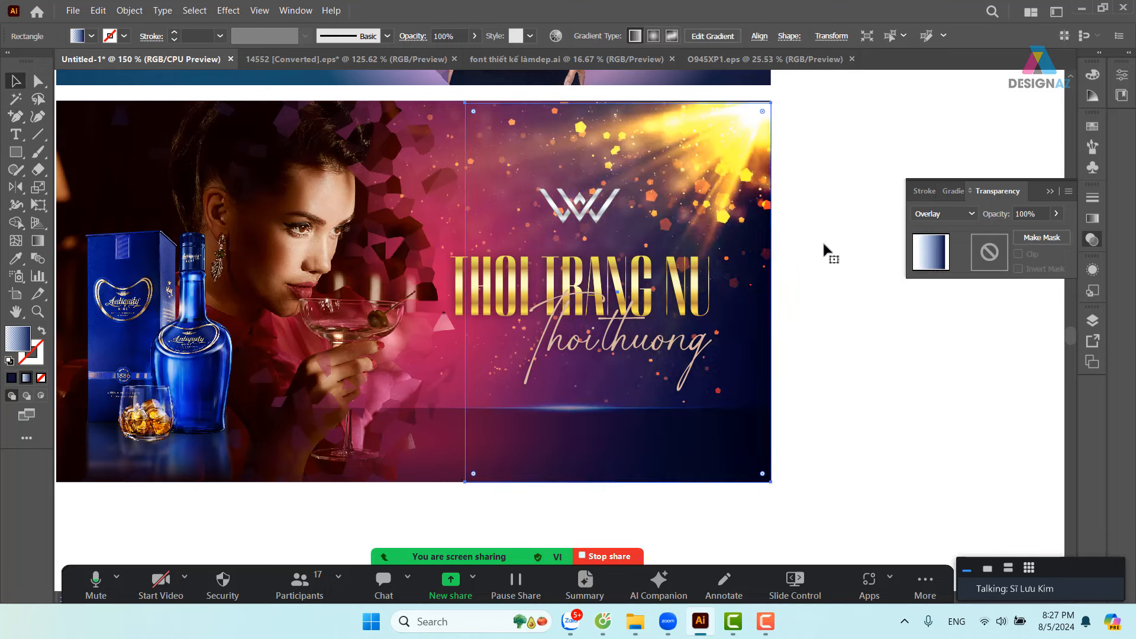
pyautogui.hotkey('ctrl', 'z')
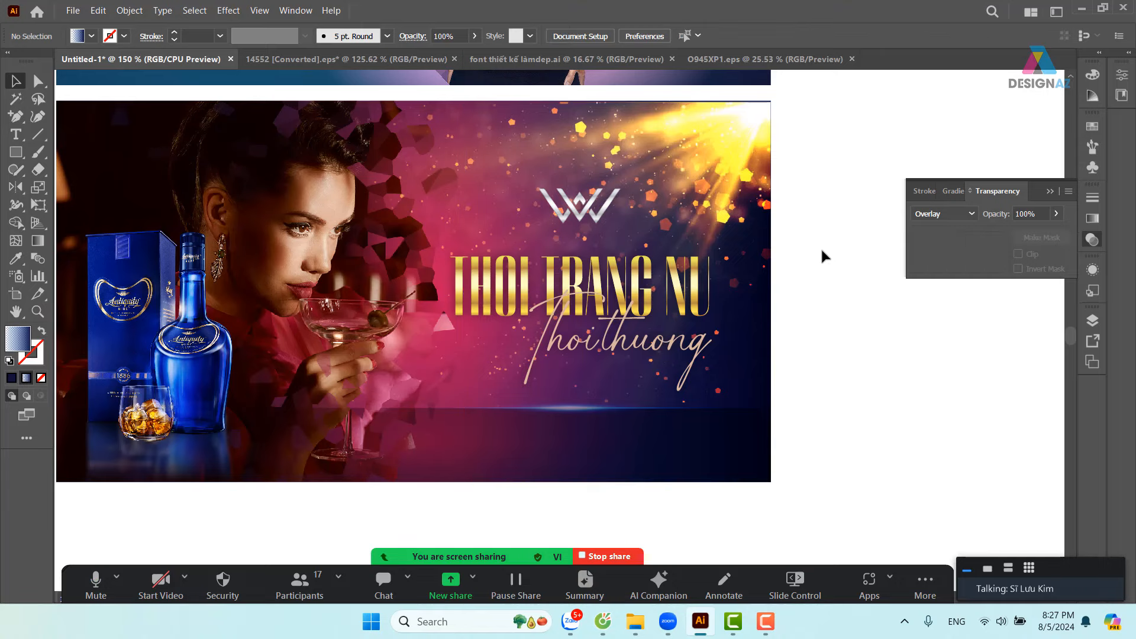
# - Try shifting the Screen-blended golden light image beyond the banner's right edge, and restore it to its original place
pyautogui.click(727, 129)
pyautogui.moveTo(718, 218); pyautogui.dragTo(781, 232)
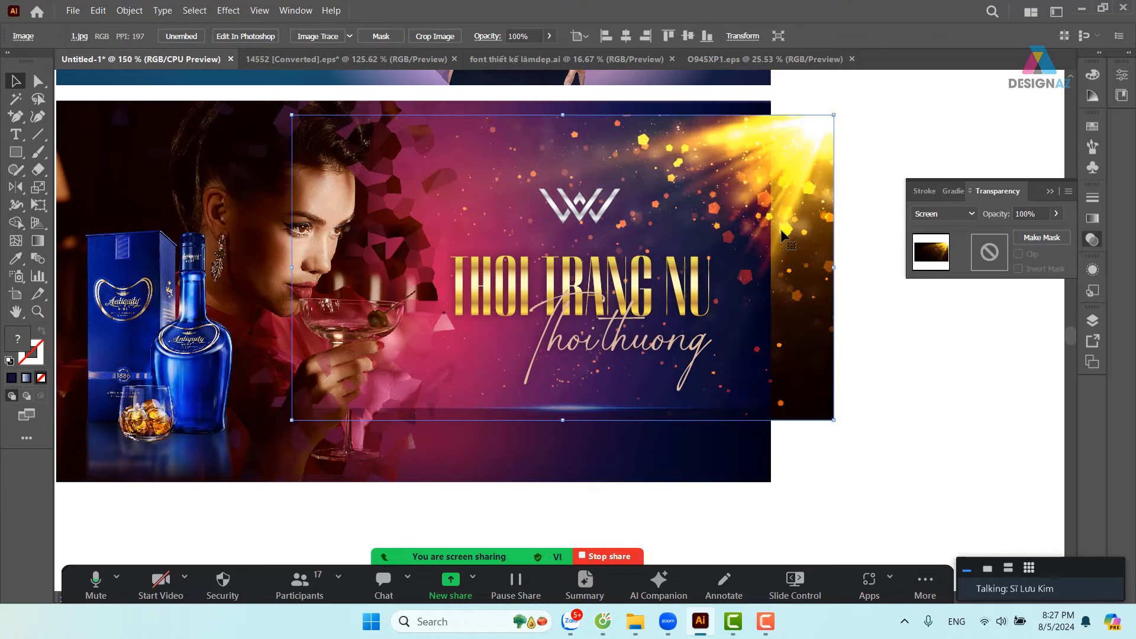
pyautogui.hotkey('ctrl', 'z')
pyautogui.hotkey('ctrl', 'z')
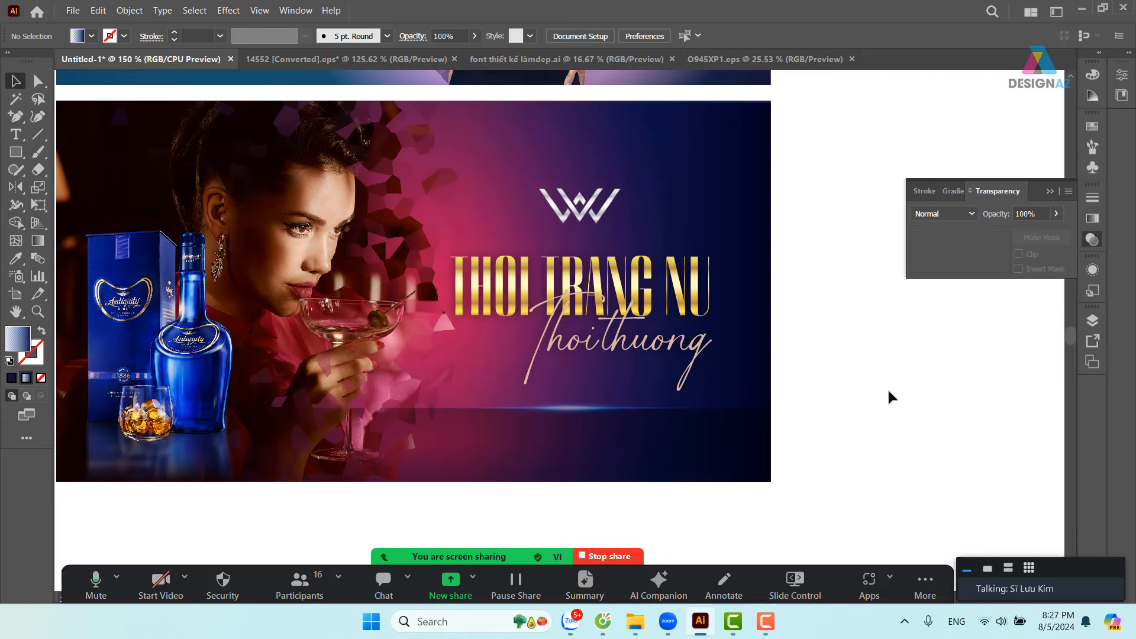
pyautogui.hotkey('ctrl', 'shift', 'z')
pyautogui.hotkey('ctrl', 'shift', 'z')
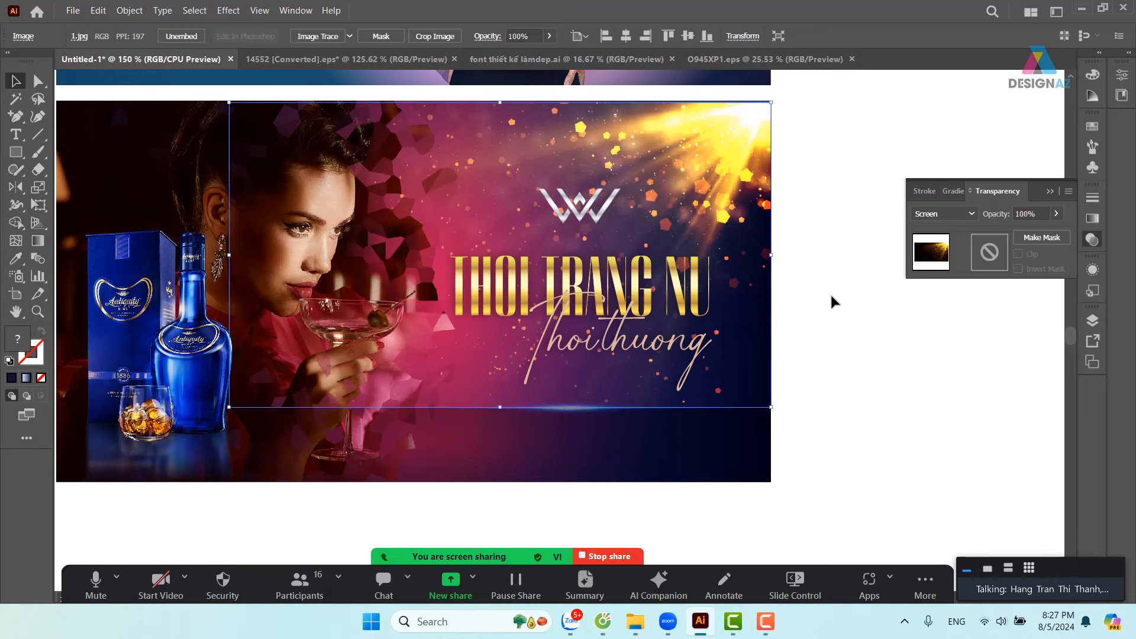
# - Deselect the light image and review the banner alongside the neighbouring designs
pyautogui.click(815, 185)
pyautogui.hscroll(-3, 845, 338)
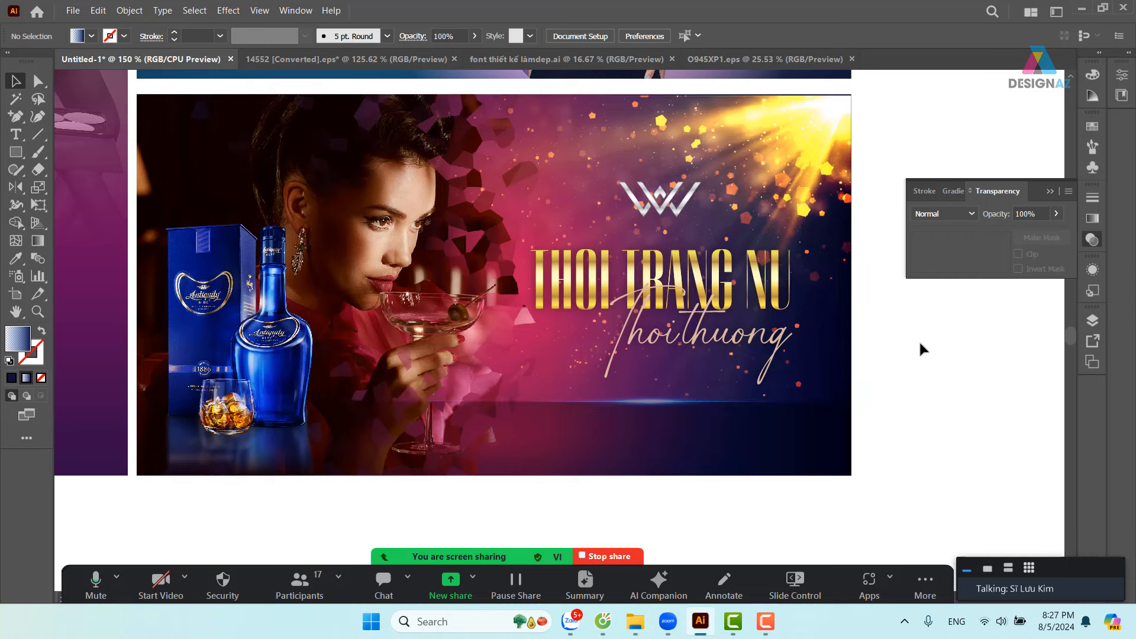
pyautogui.click(1054, 192)
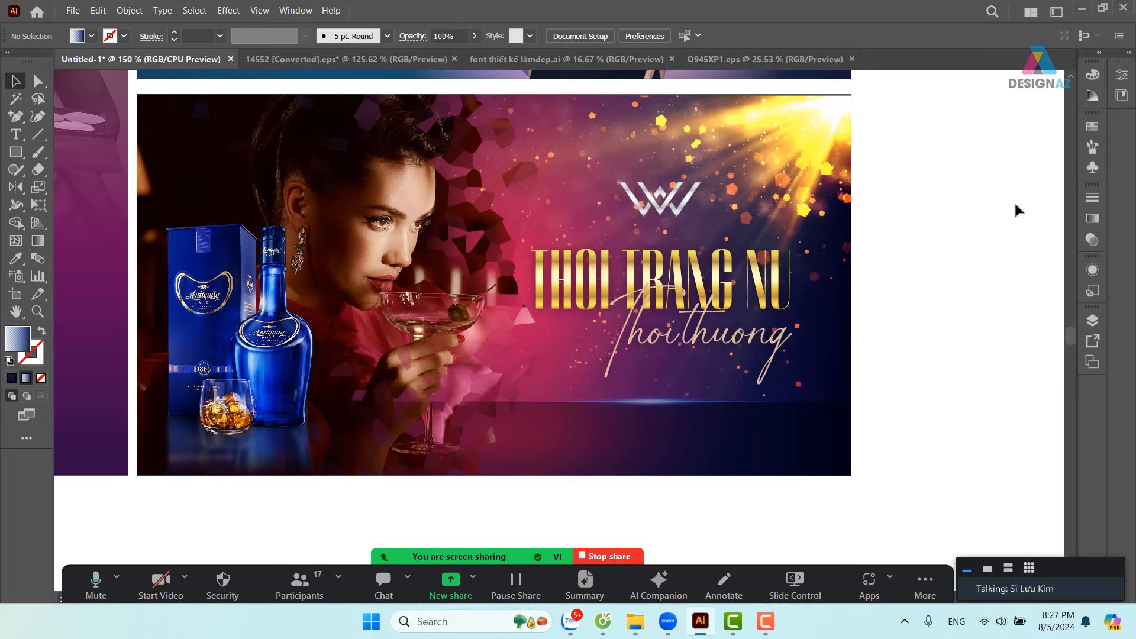
pyautogui.hscroll(-5, 925, 231)
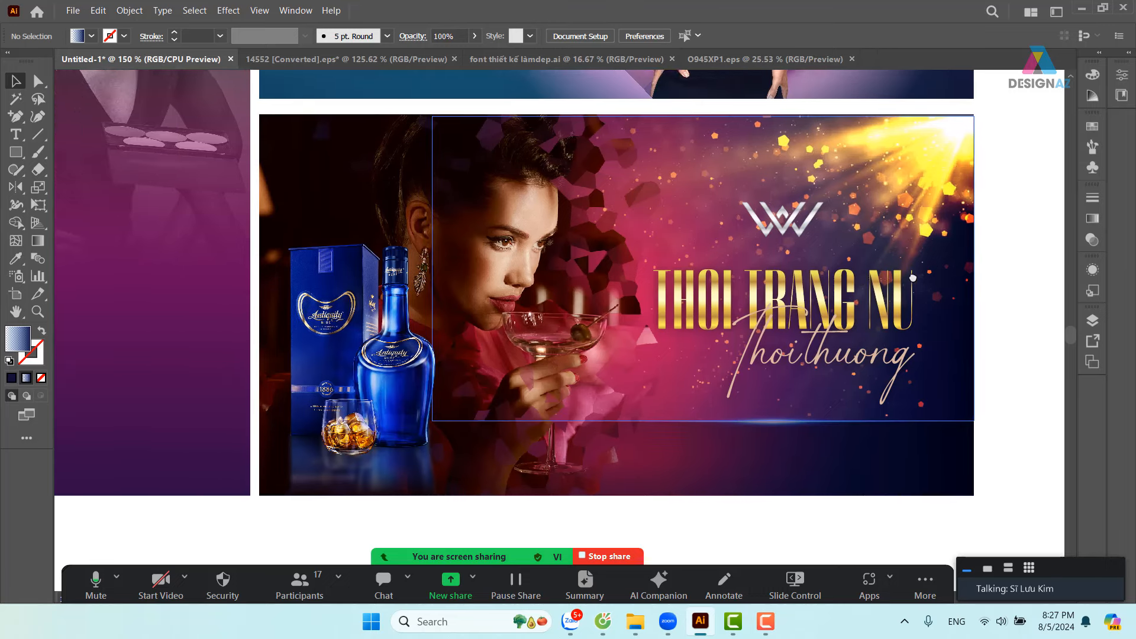
pyautogui.hotkey('ctrl', '-')
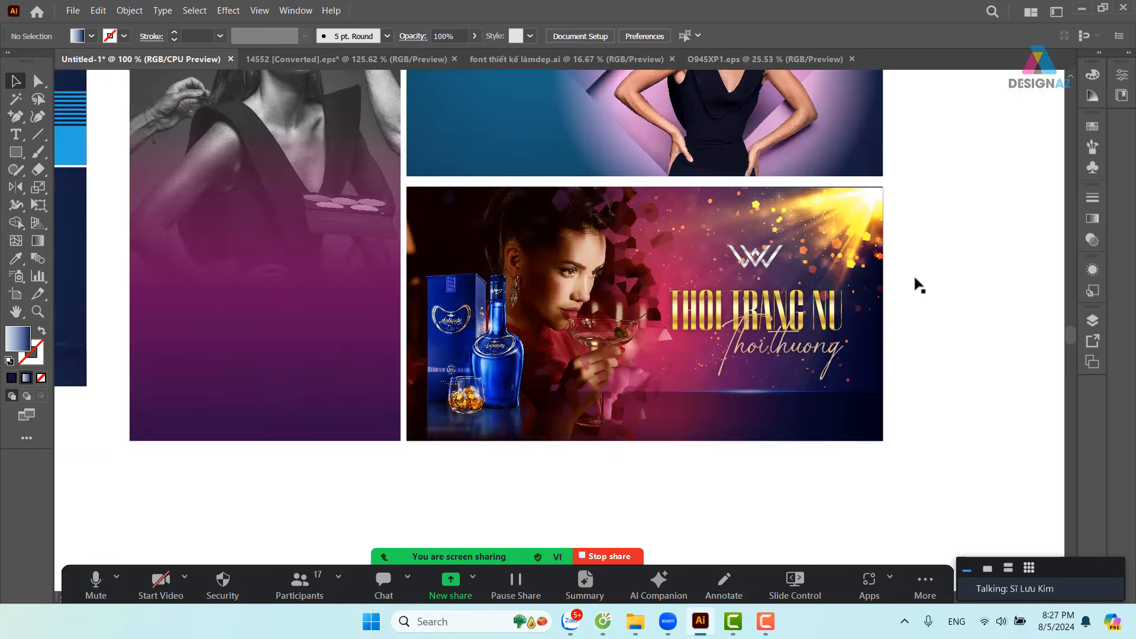
pyautogui.scroll(2, 987, 323)
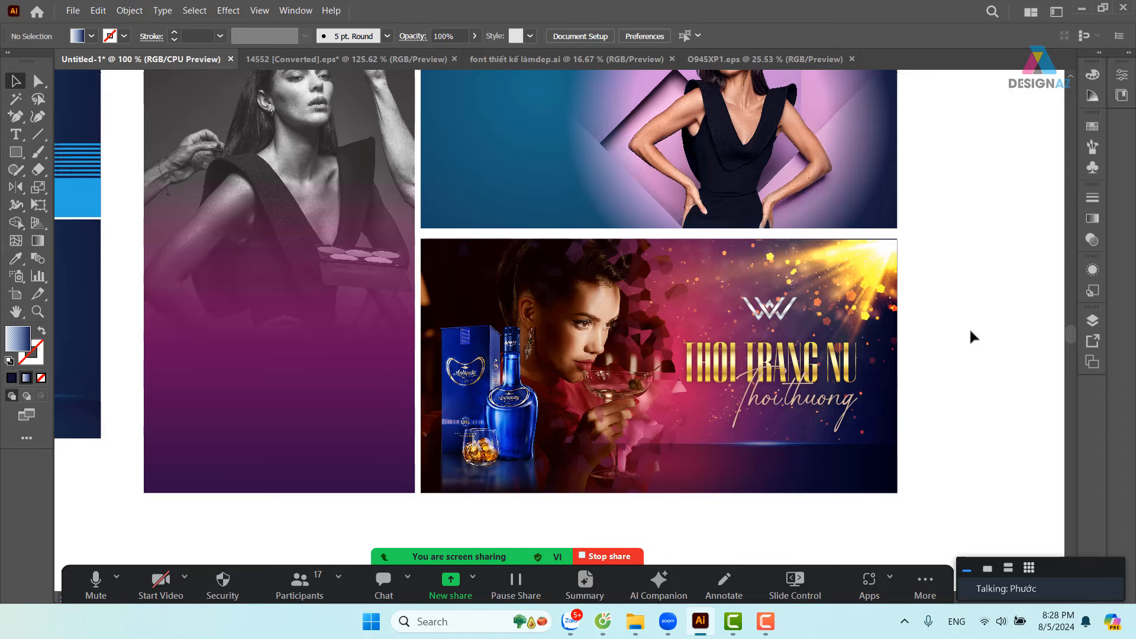
pyautogui.moveTo(803, 260); pyautogui.dragTo(749, 302)
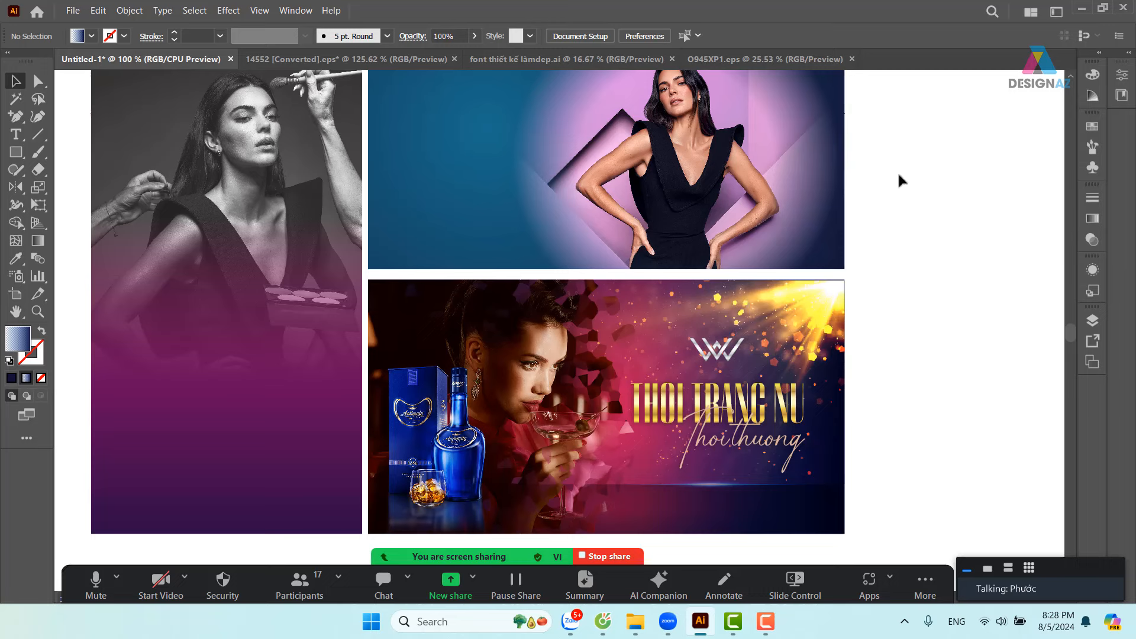
pyautogui.click(786, 158)
pyautogui.click(770, 491)
pyautogui.click(917, 456)
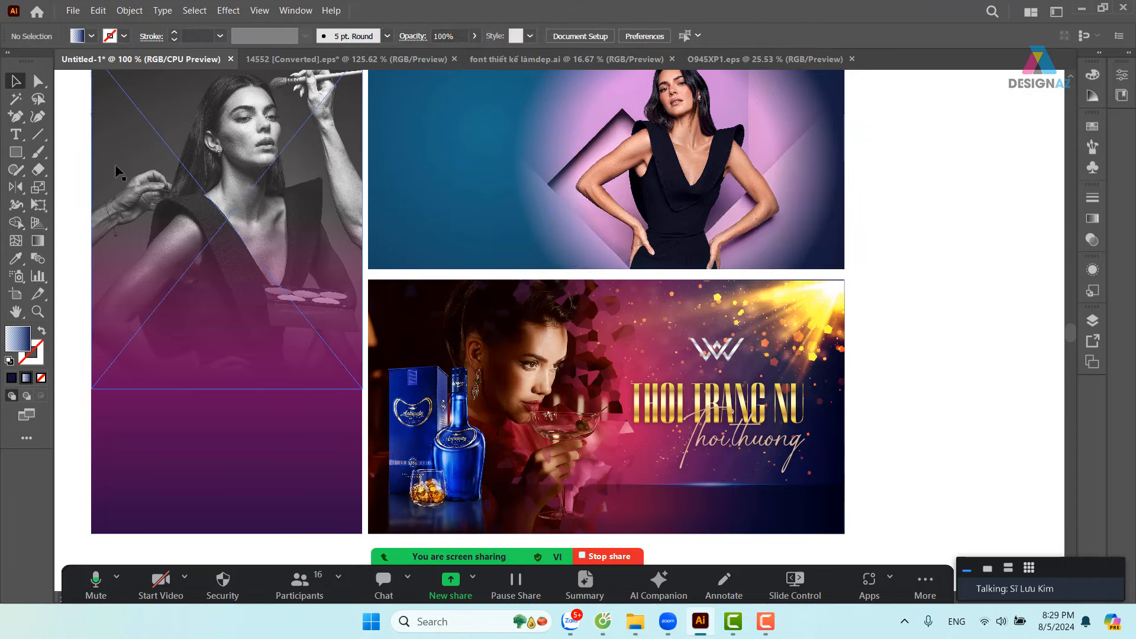
# - Try converting the document color mode to CMYK Color, and undo the conversion
pyautogui.click(68, 11)
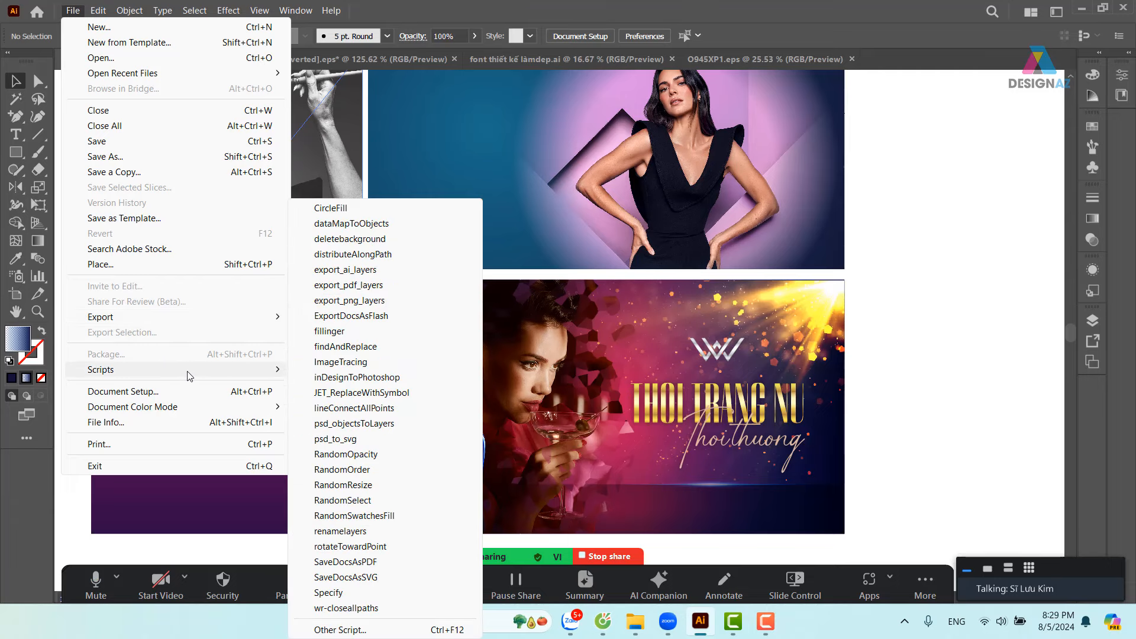
pyautogui.moveTo(158, 409)
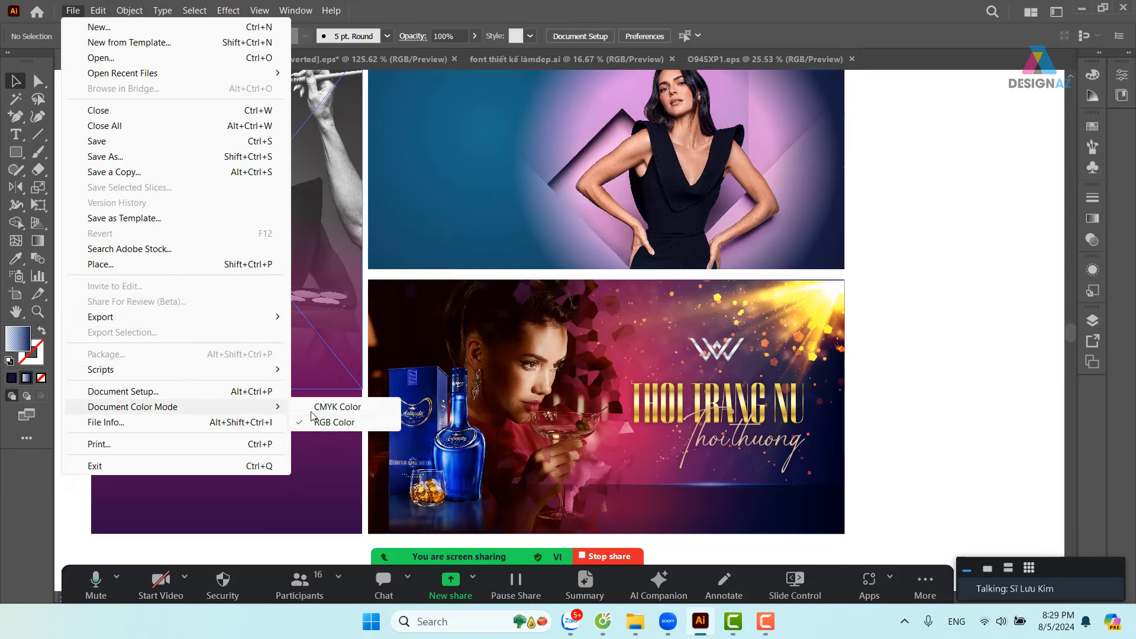
pyautogui.click(345, 408)
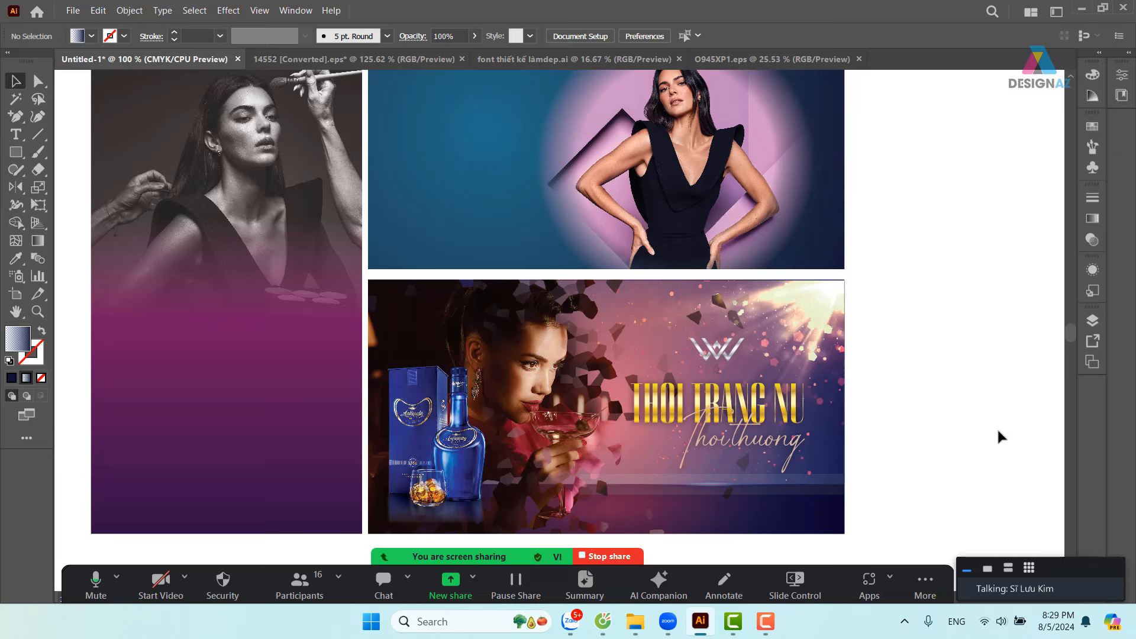
pyautogui.hotkey('ctrl', 'z')
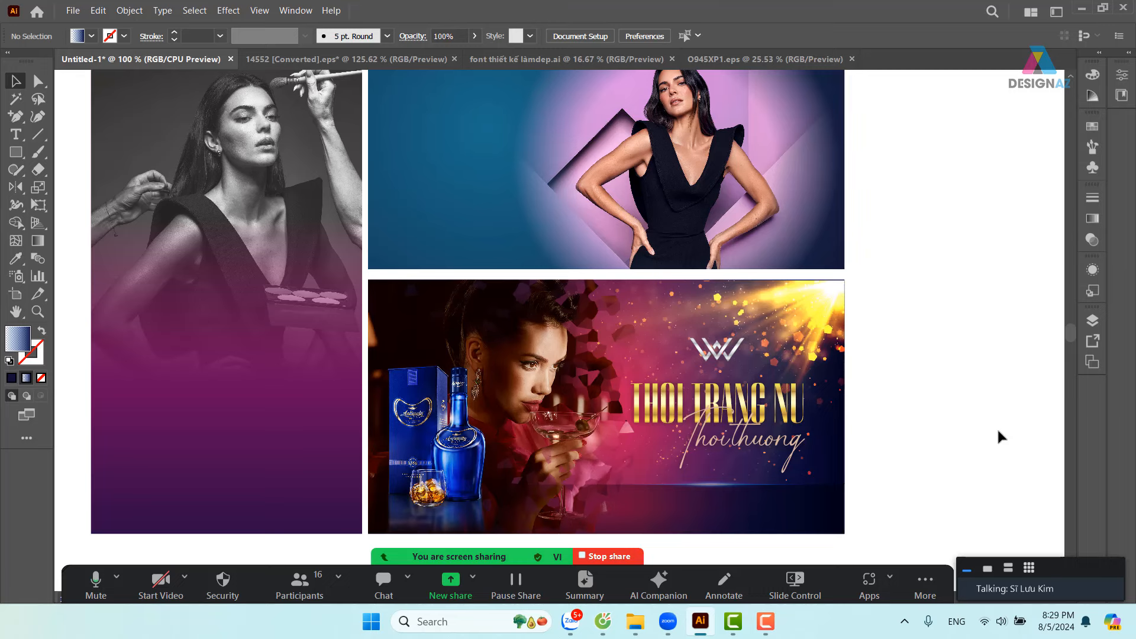
# - Remove the stray white rectangle lying in the empty space beside the banner
pyautogui.hotkey('ctrl', '=')
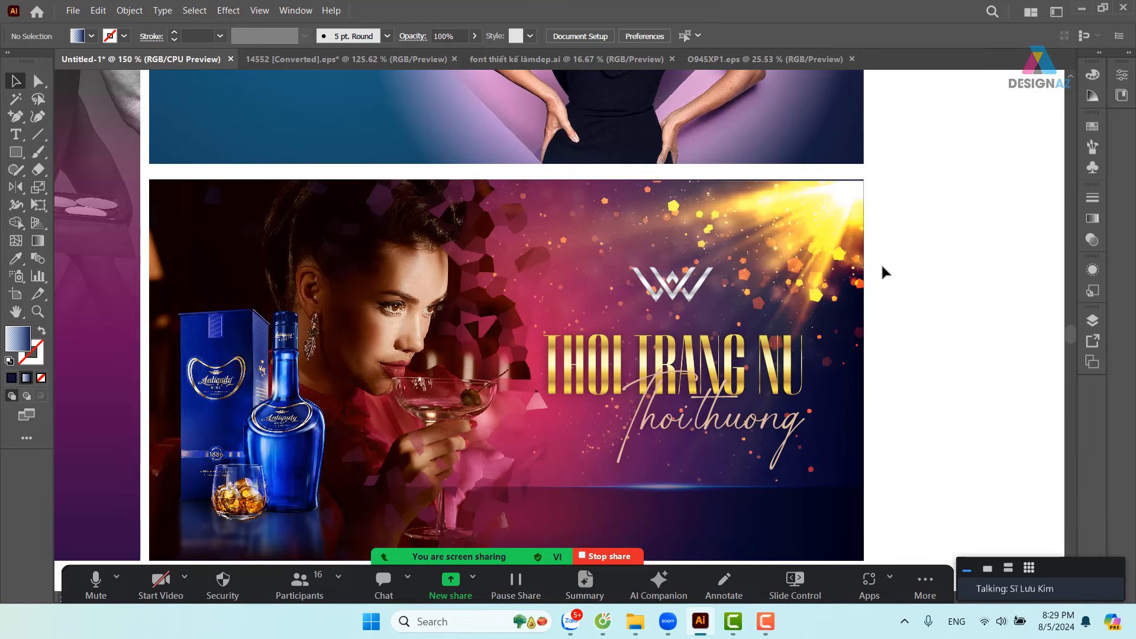
pyautogui.moveTo(932, 365); pyautogui.dragTo(889, 328)
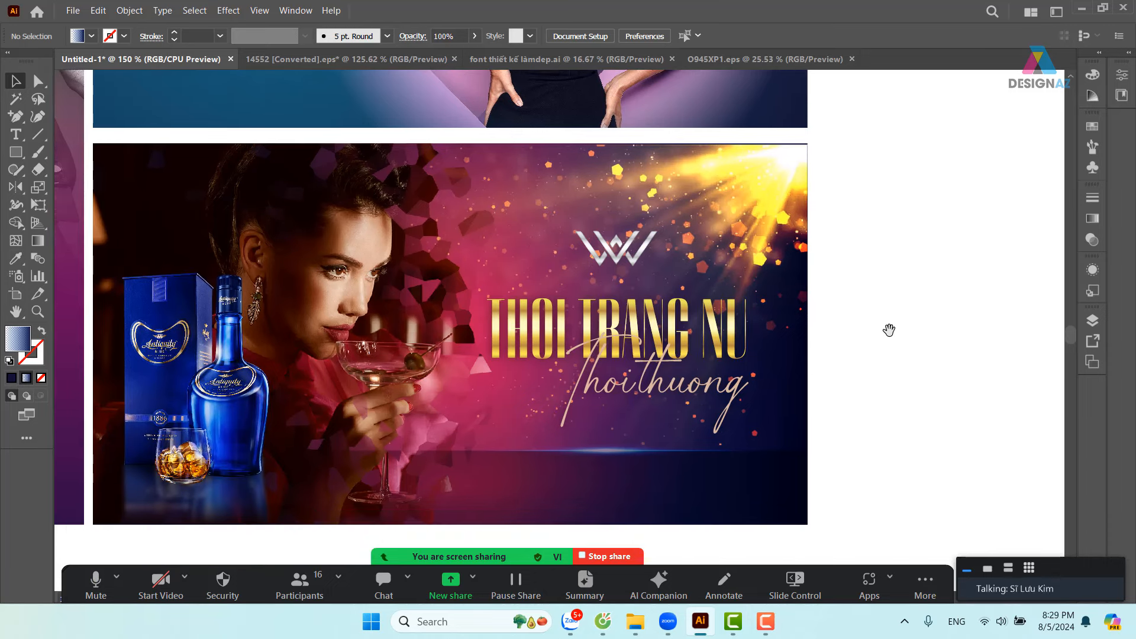
pyautogui.hotkey('ctrl', '-')
pyautogui.hotkey('ctrl', '-')
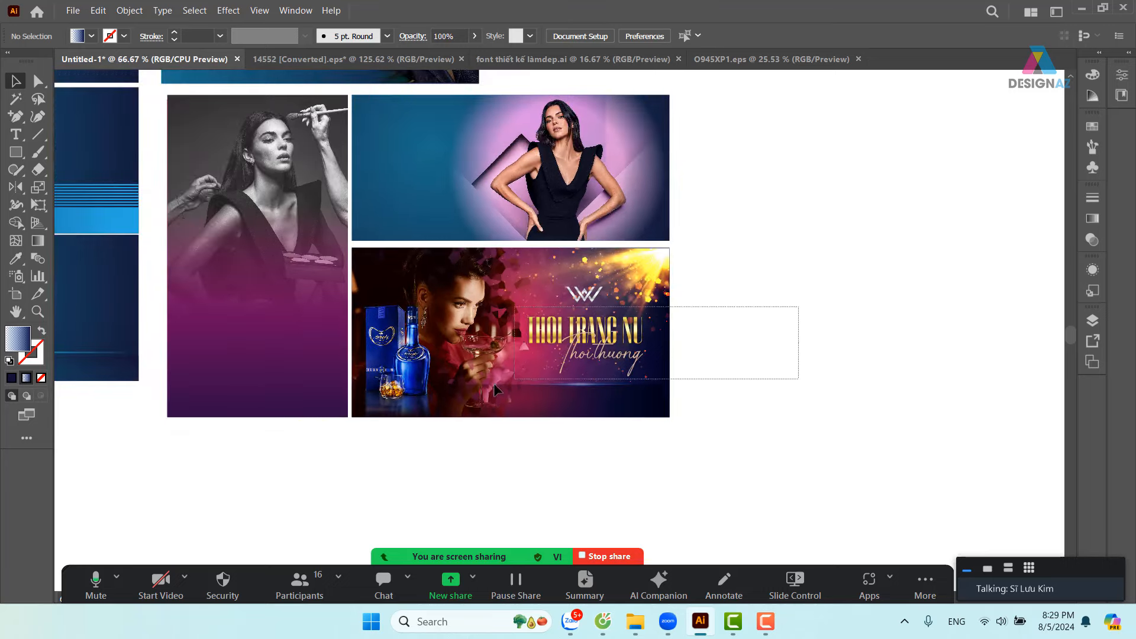
pyautogui.moveTo(374, 421); pyautogui.dragTo(504, 371)
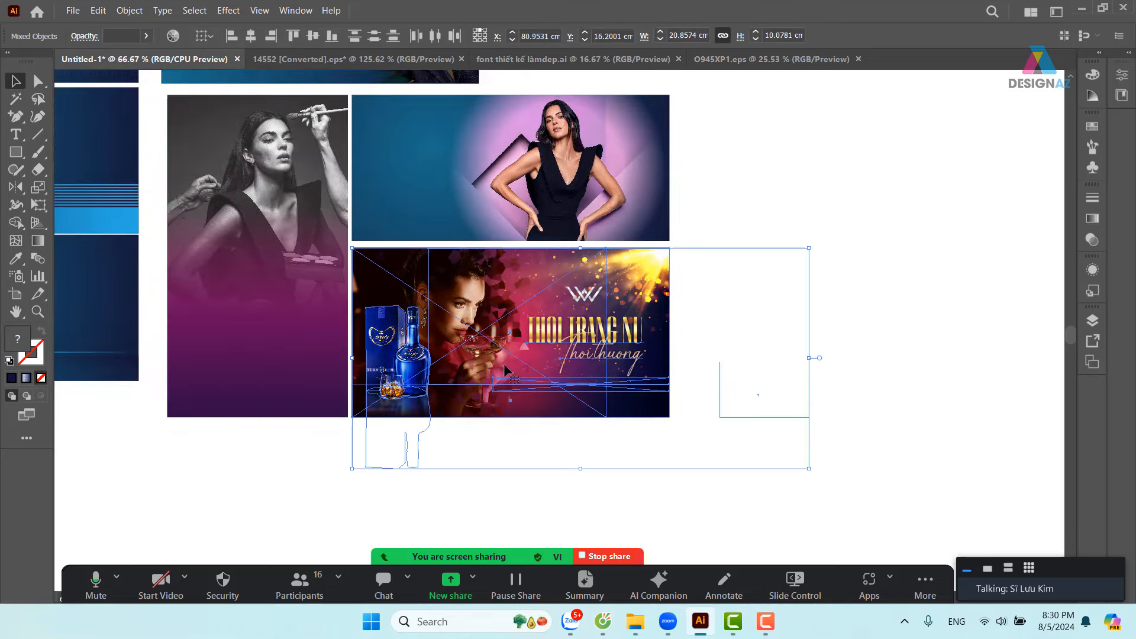
pyautogui.moveTo(886, 272); pyautogui.dragTo(733, 468)
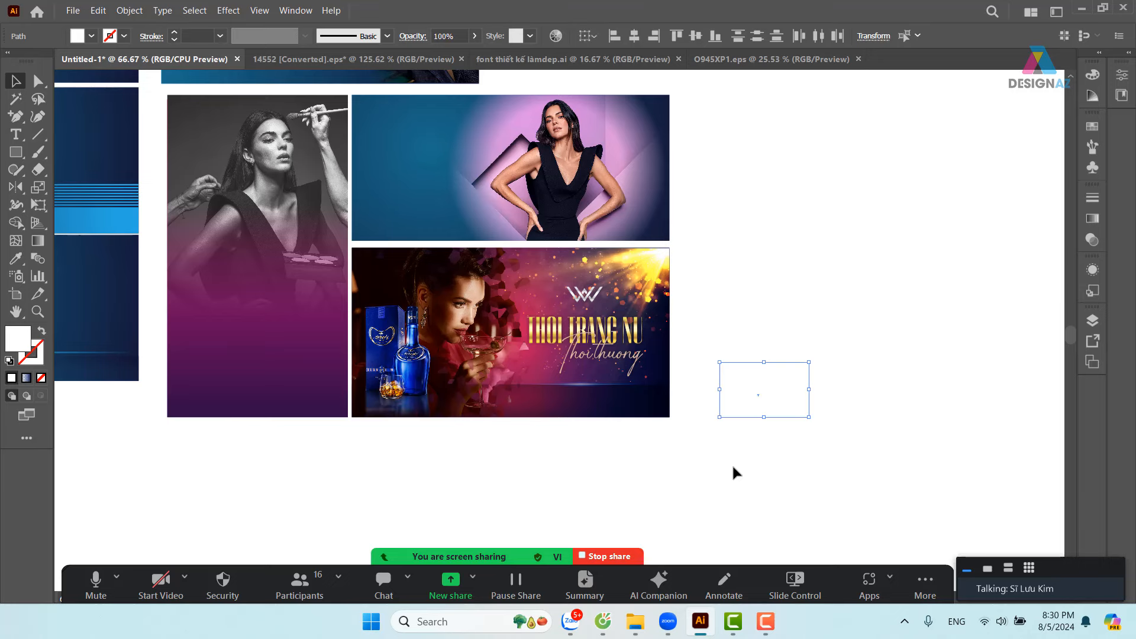
pyautogui.click(733, 468)
# - Try duplicating the banner artwork into the empty space beside it, and undo the copy
pyautogui.moveTo(758, 283); pyautogui.dragTo(367, 415)
pyautogui.moveTo(401, 361); pyautogui.dragTo(721, 367)
pyautogui.hscroll(5, 827, 487)
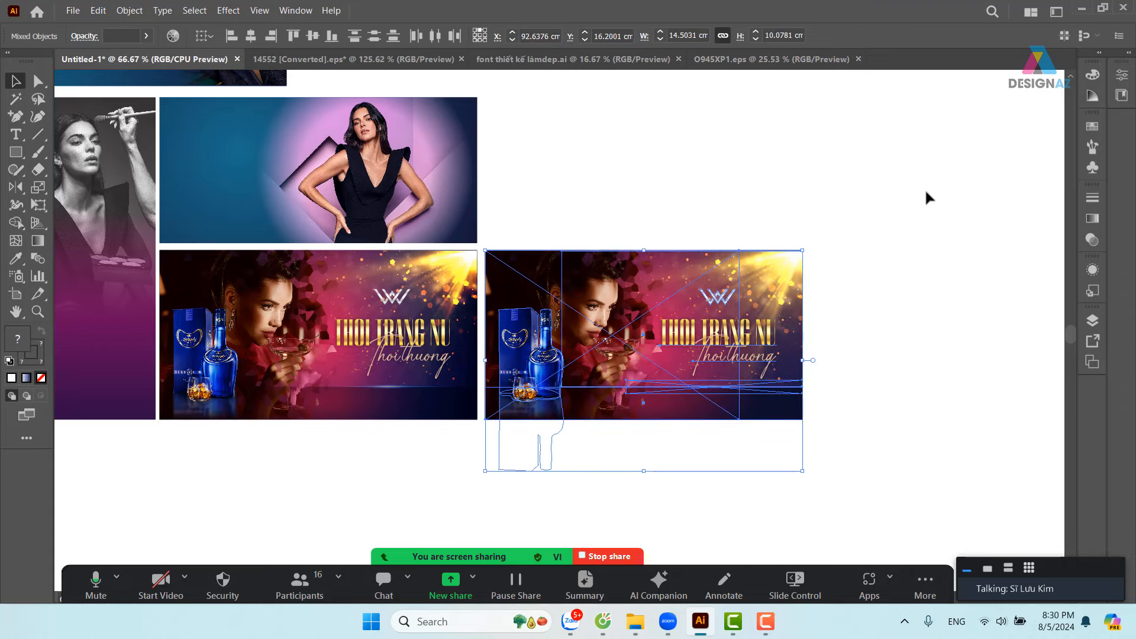
pyautogui.click(923, 204)
pyautogui.hotkey('ctrl', 'z')
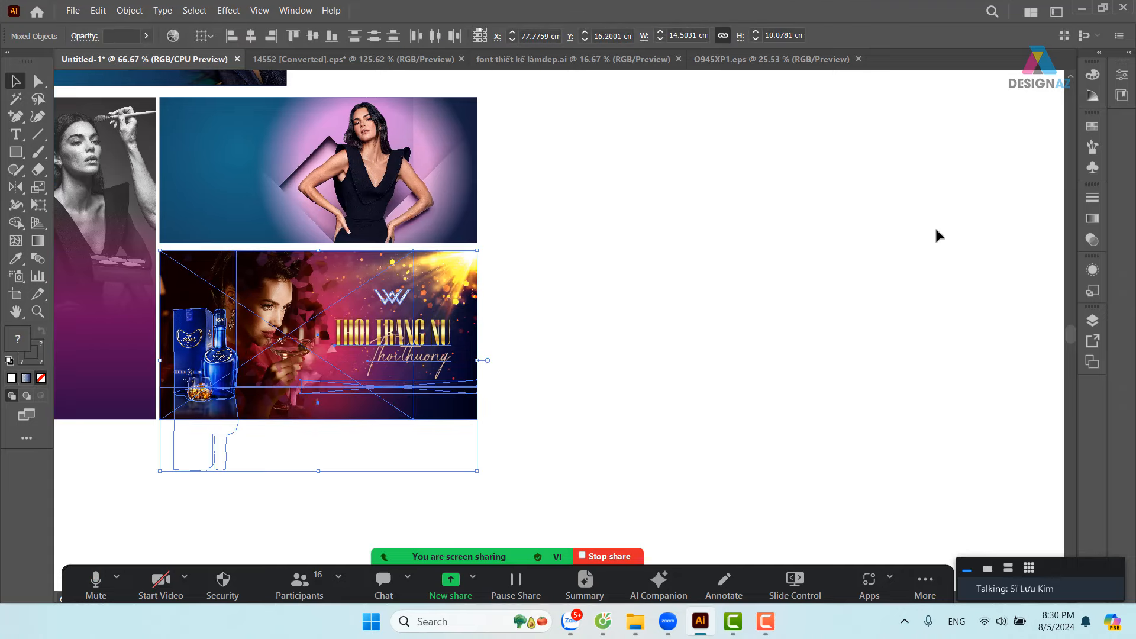
# - Duplicate the whole banner, including its gradient rectangle, directly to the right of the original
pyautogui.click(859, 255)
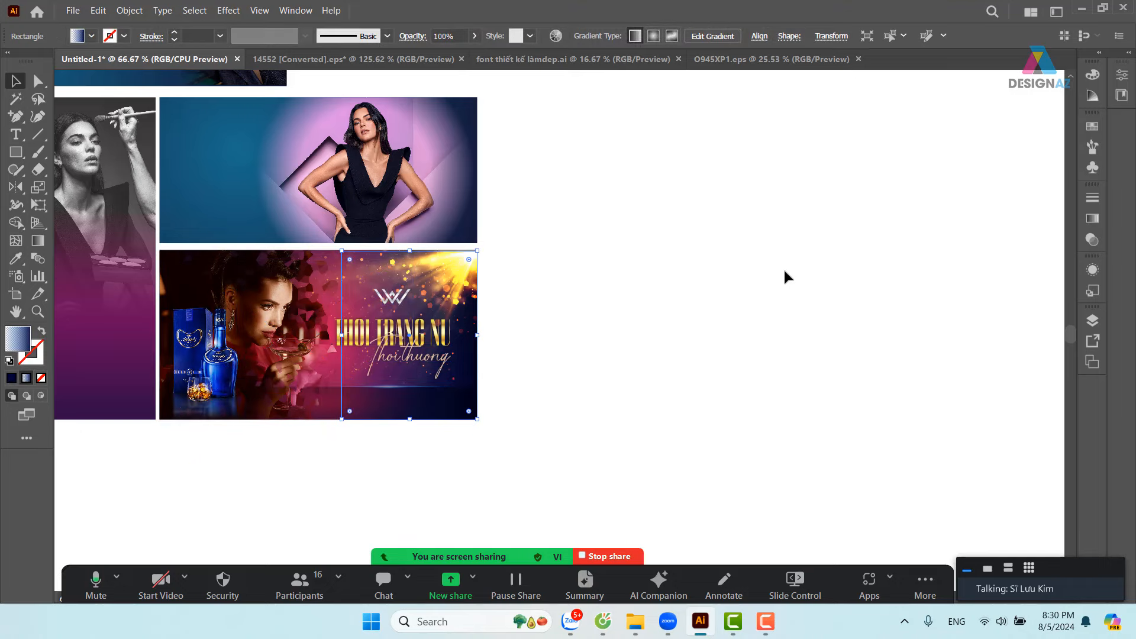
pyautogui.moveTo(560, 267); pyautogui.dragTo(232, 435)
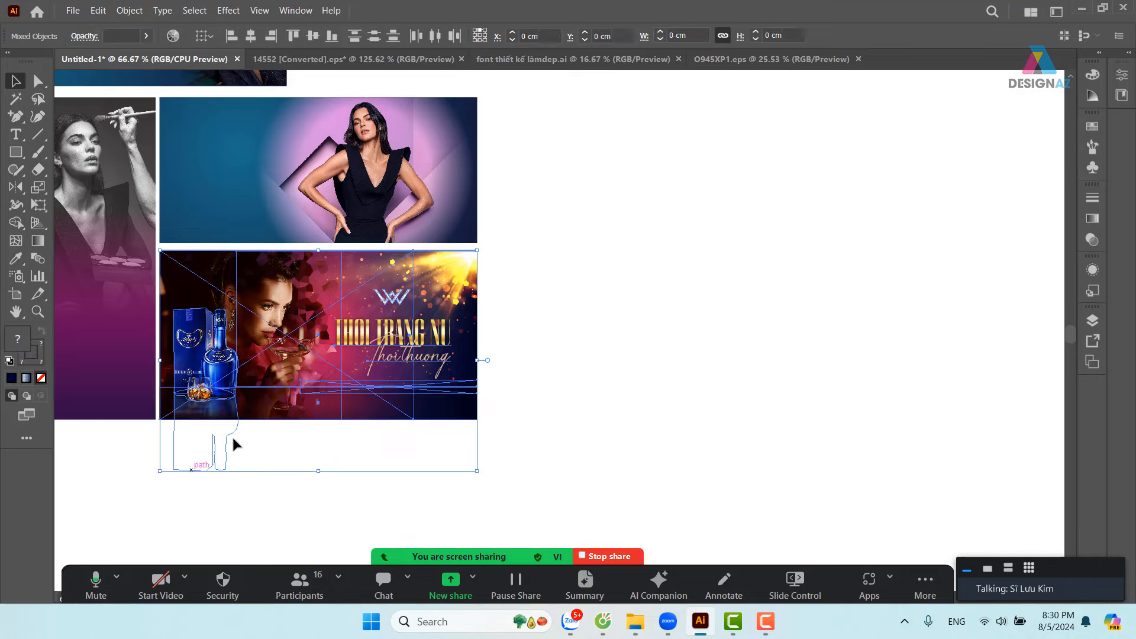
pyautogui.moveTo(208, 388); pyautogui.dragTo(541, 388)
pyautogui.click(903, 426)
# - Delete the golden light burst and its particles from the copied banner, keeping the gradient rectangle in place
pyautogui.moveTo(792, 274); pyautogui.dragTo(858, 213)
pyautogui.hotkey('ctrl', 'z')
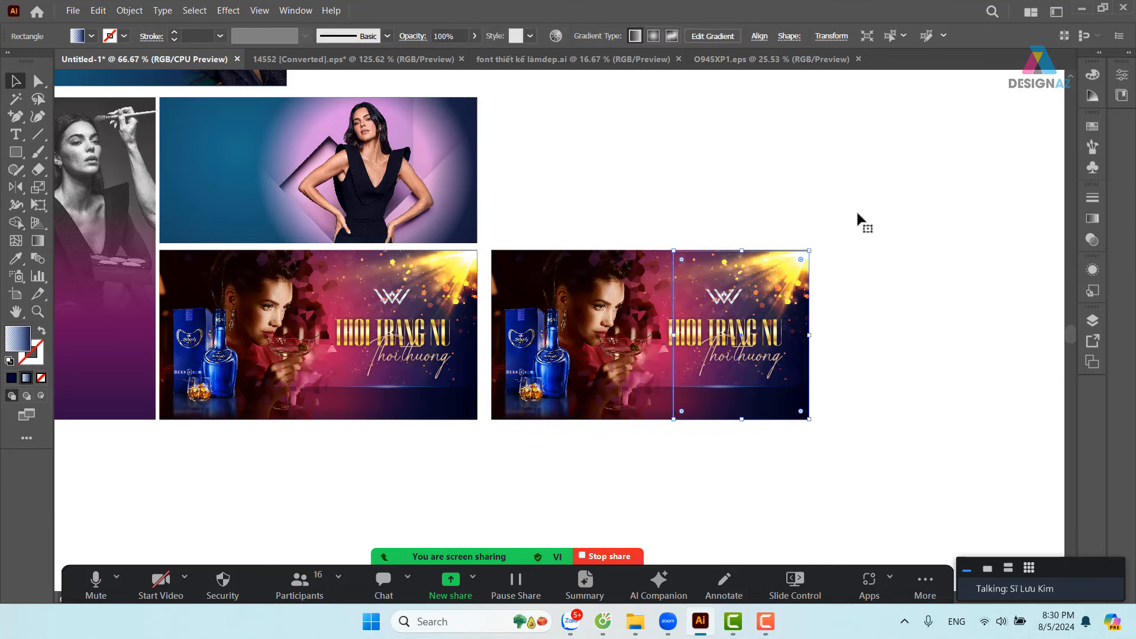
pyautogui.click(856, 208)
pyautogui.moveTo(814, 236); pyautogui.dragTo(863, 193)
pyautogui.press('Delete')
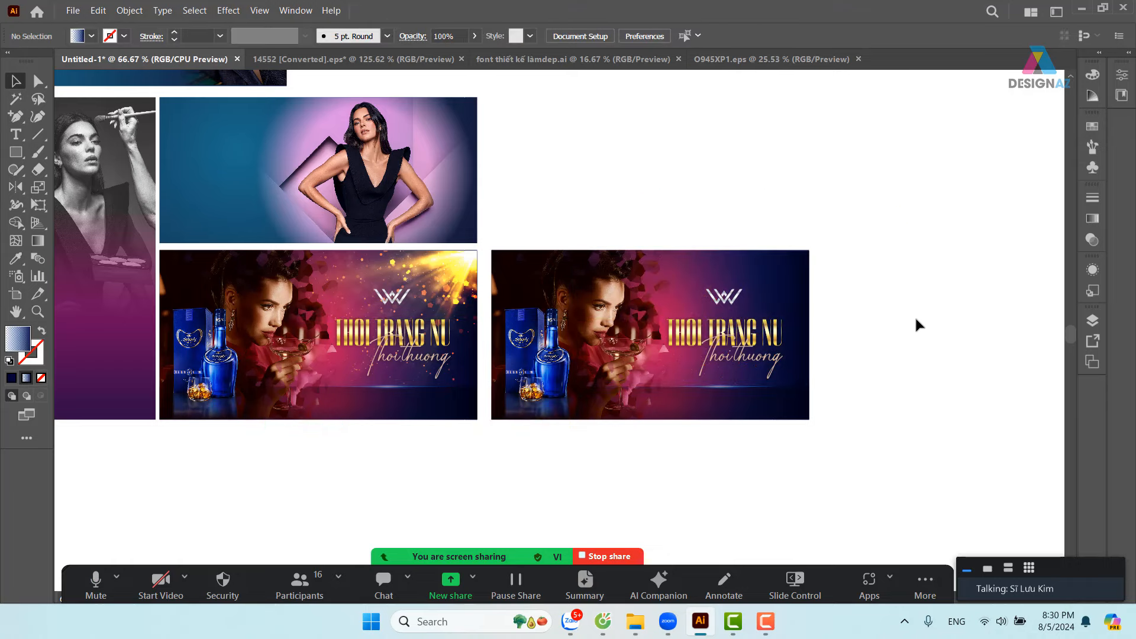
# - Draw a wide ellipse over the W logo and the gold headline on the copied banner
pyautogui.hotkey('ctrl', '=')
pyautogui.hotkey('ctrl', '=')
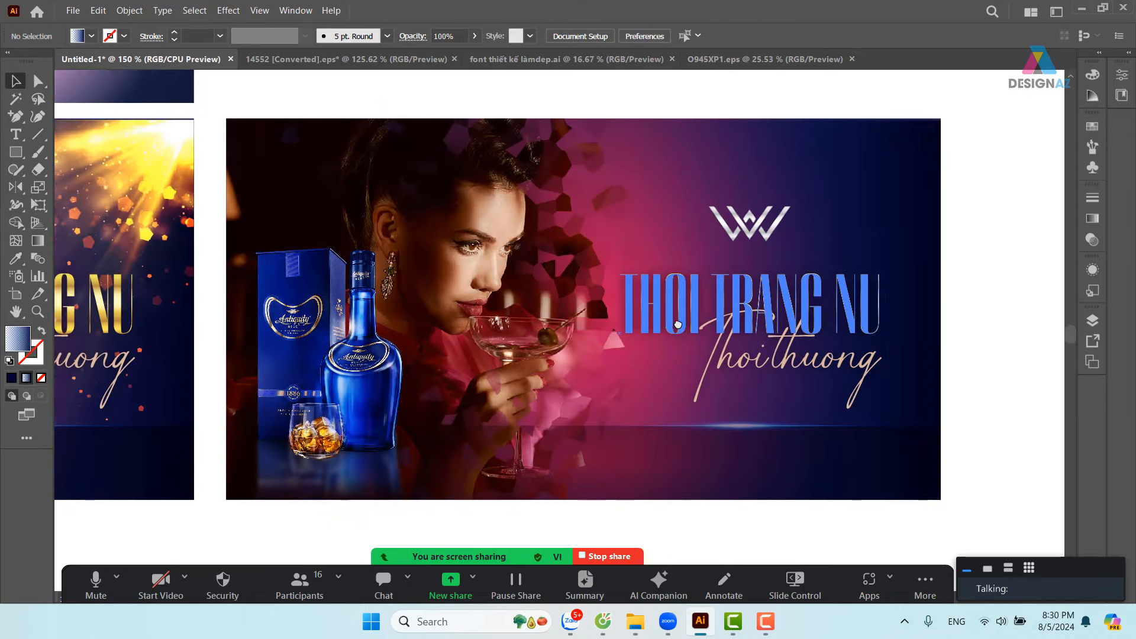
pyautogui.moveTo(678, 325); pyautogui.dragTo(621, 324)
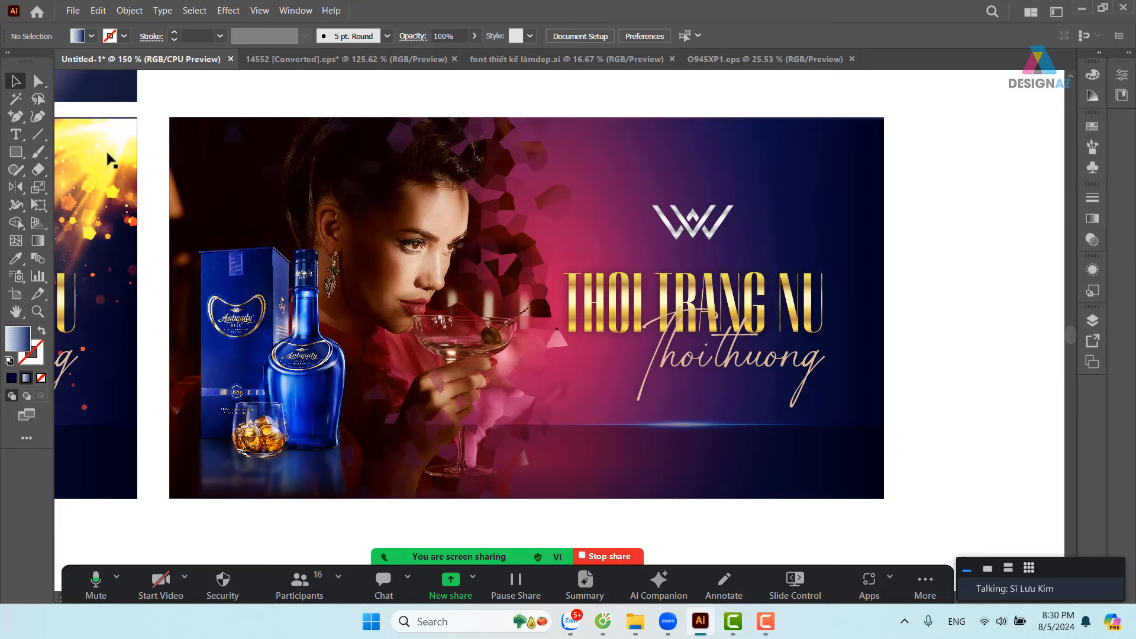
pyautogui.click(16, 152)
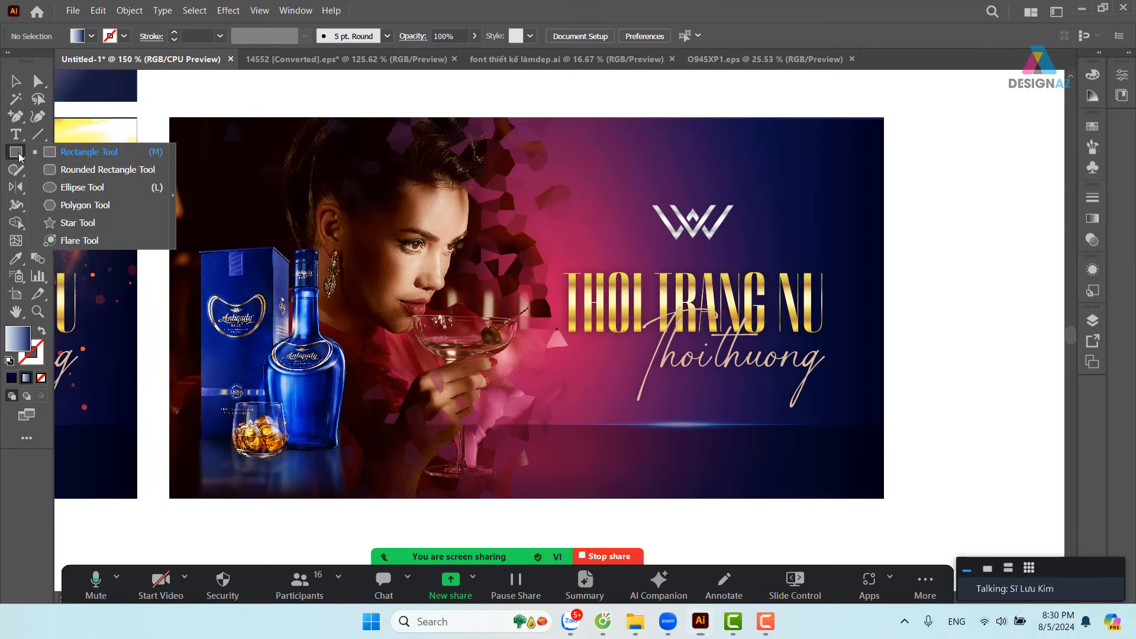
pyautogui.click(62, 189)
pyautogui.moveTo(564, 156); pyautogui.dragTo(808, 333)
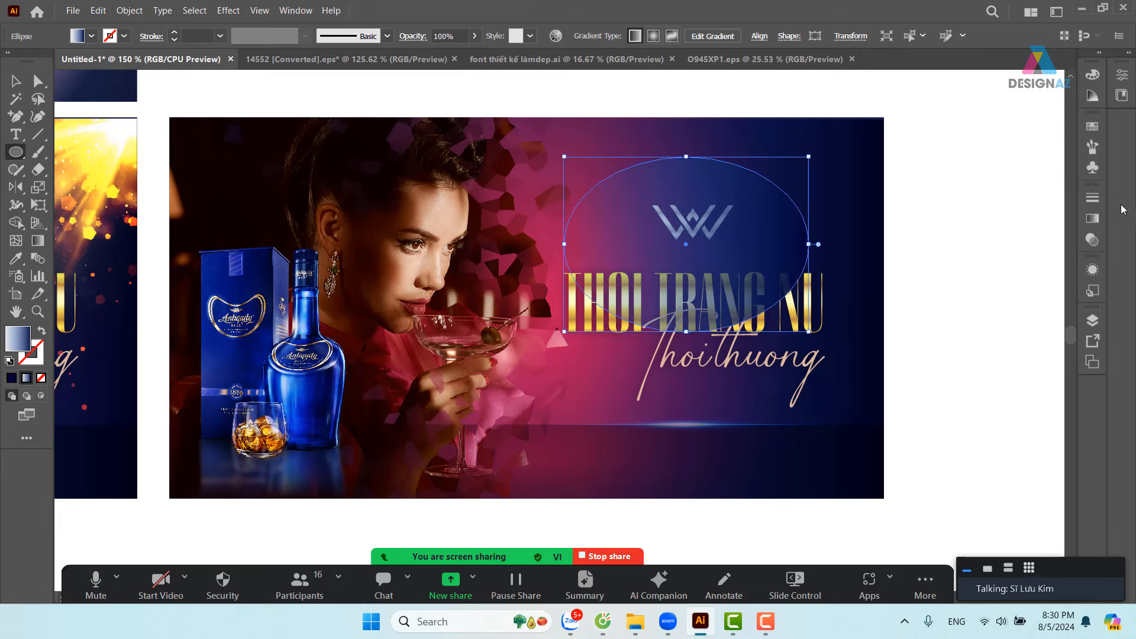
# - Change the ellipse's gradient to radial with its opaque end stop set to white (FFFFFF)
pyautogui.click(1093, 218)
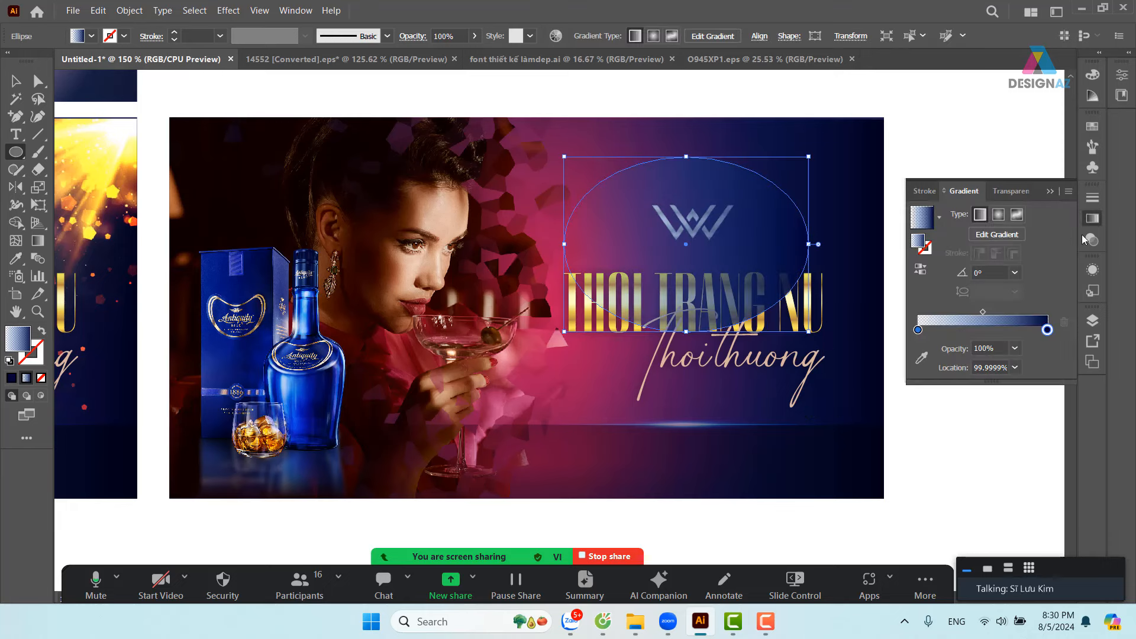
pyautogui.doubleClick(1047, 330)
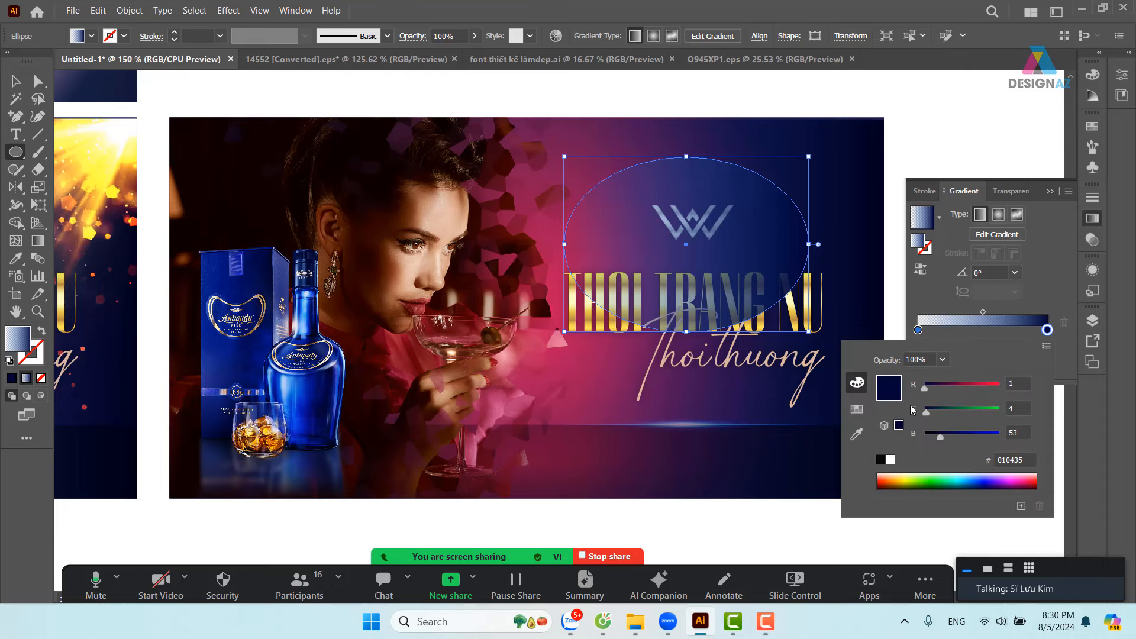
pyautogui.click(890, 462)
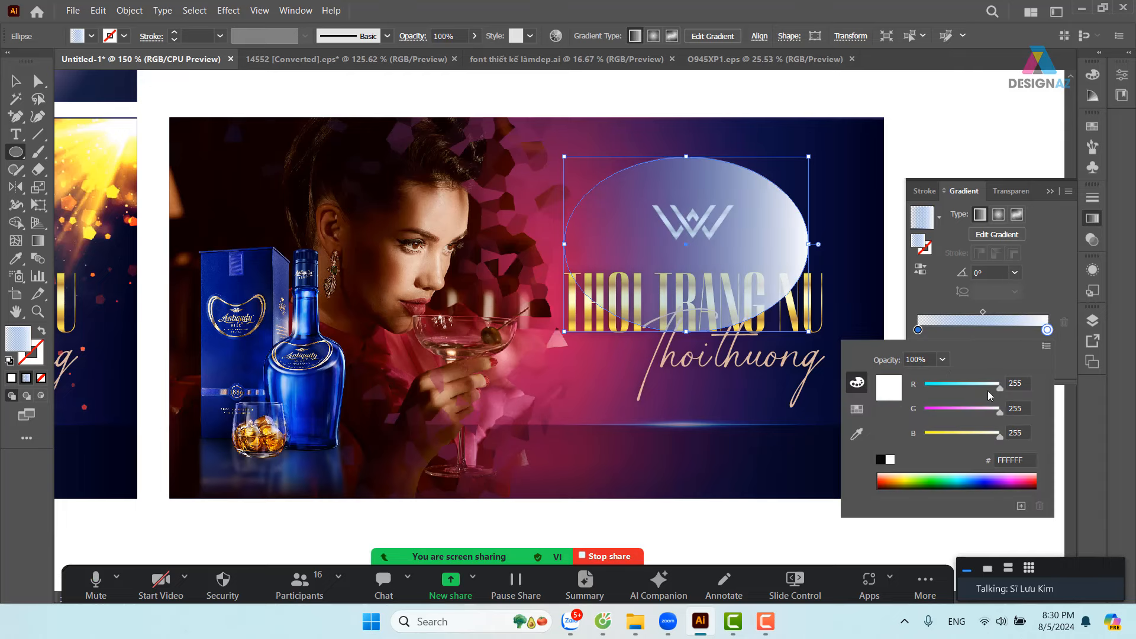
pyautogui.click(1002, 215)
pyautogui.click(1002, 215)
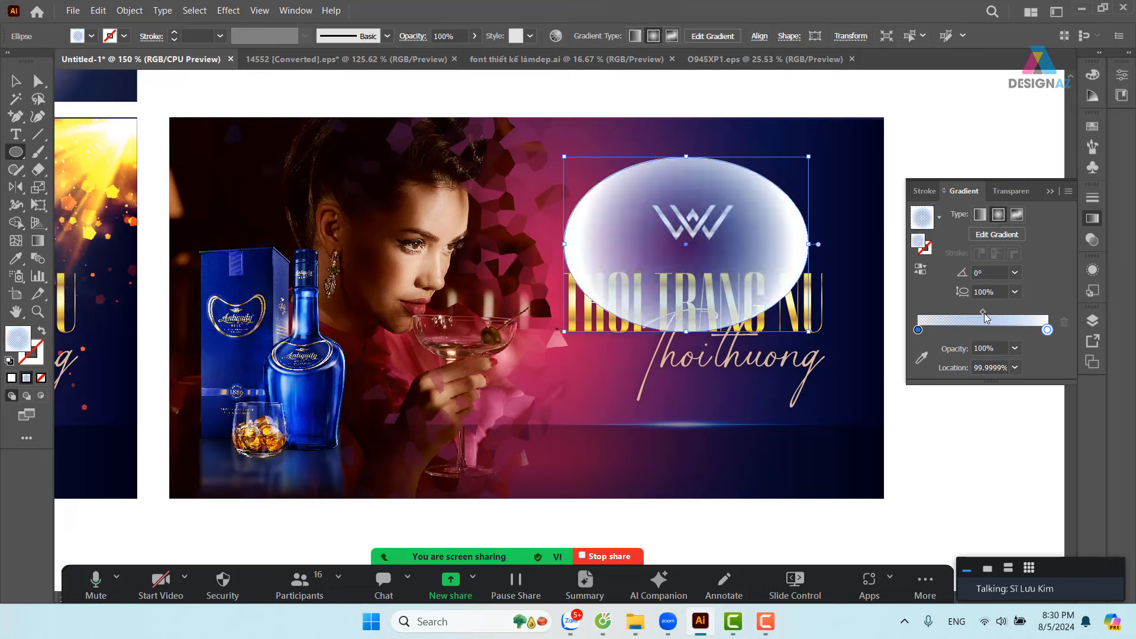
# - Set the gradient's transparent start stop to white (FFFFFF) and shift the midpoint to about 80%
pyautogui.moveTo(983, 312); pyautogui.dragTo(1016, 314)
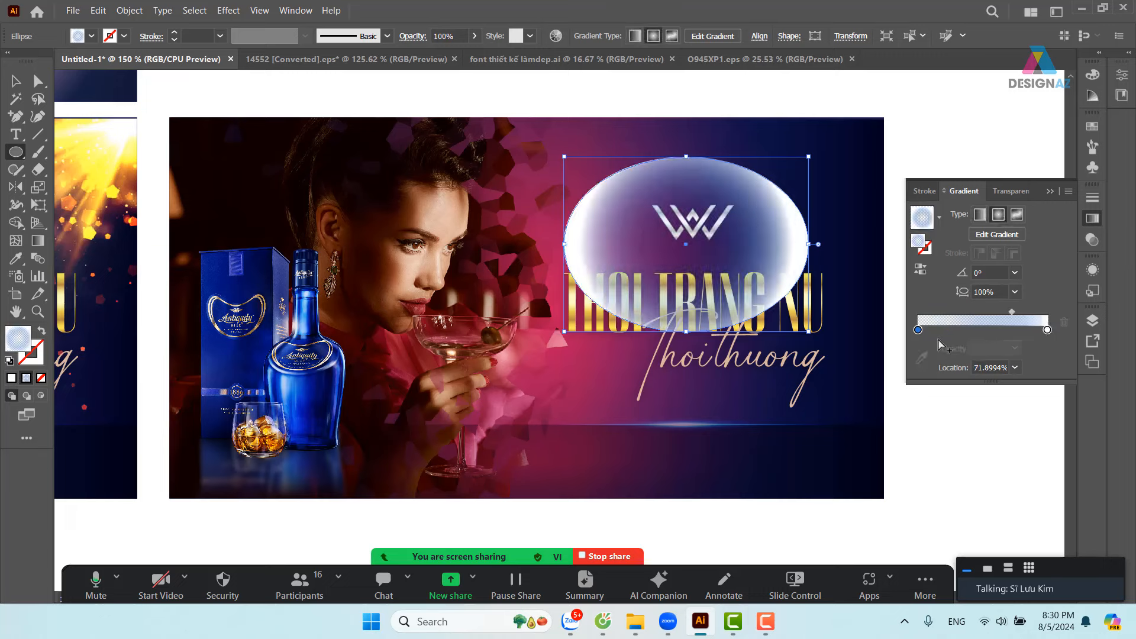
pyautogui.click(918, 330)
pyautogui.doubleClick(918, 331)
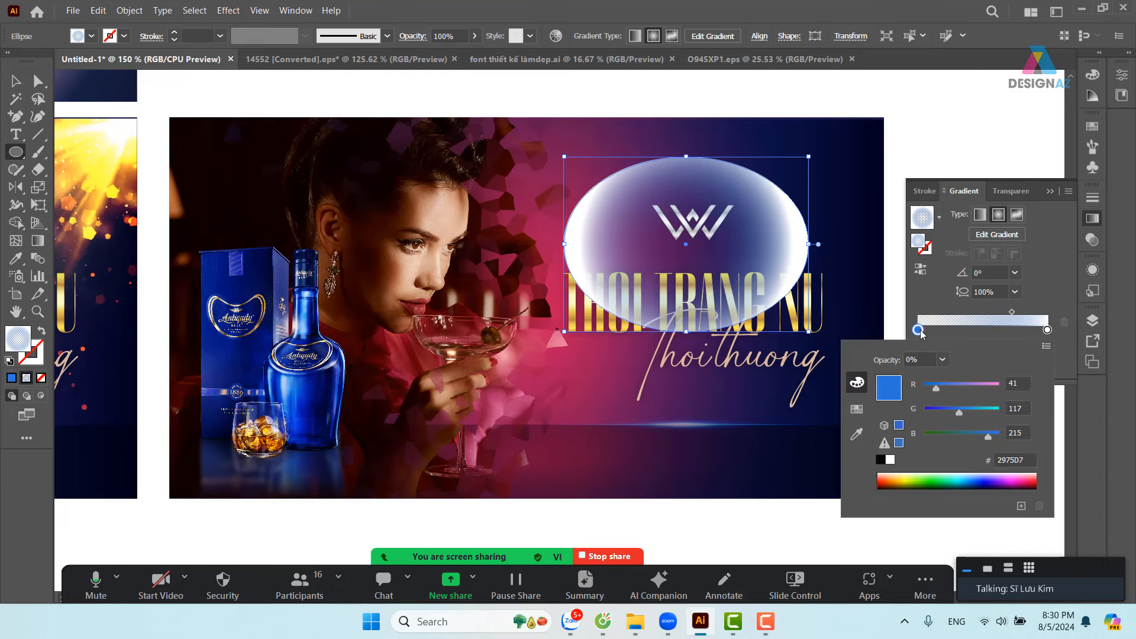
pyautogui.click(891, 460)
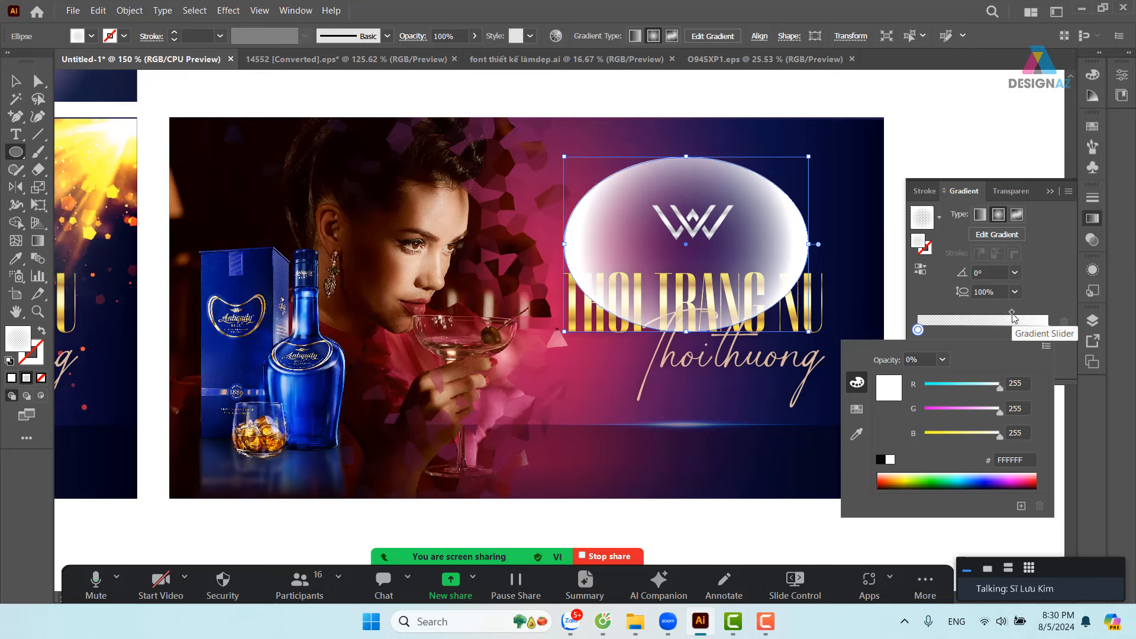
pyautogui.moveTo(1012, 312); pyautogui.dragTo(1023, 313)
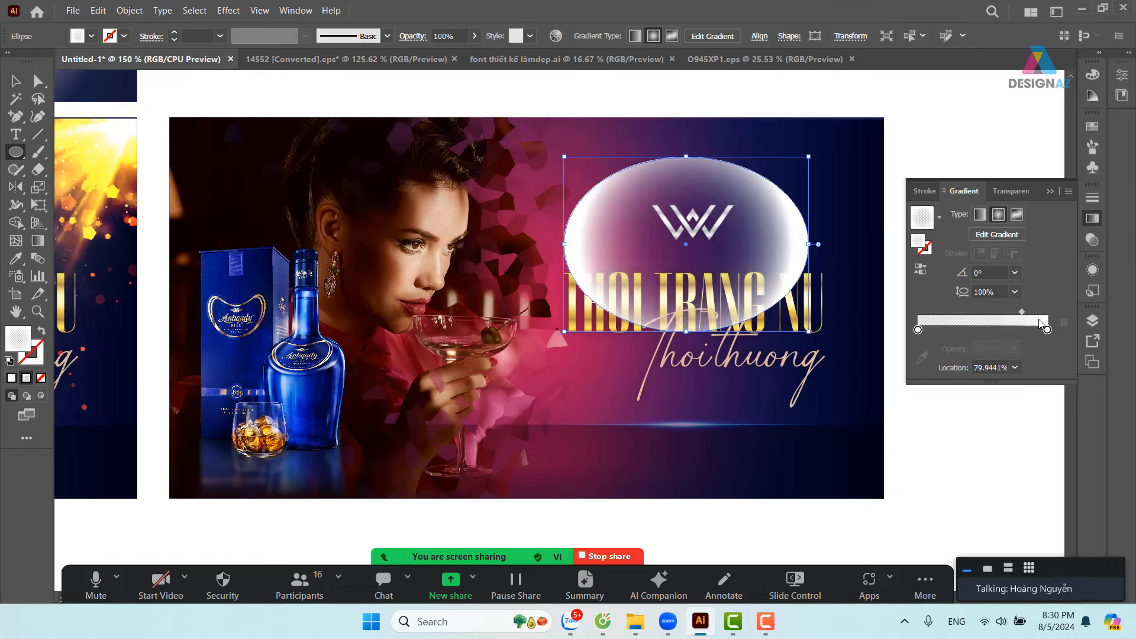
# - Set the ellipse's blending mode to Overlay and deselect it
pyautogui.click(1095, 240)
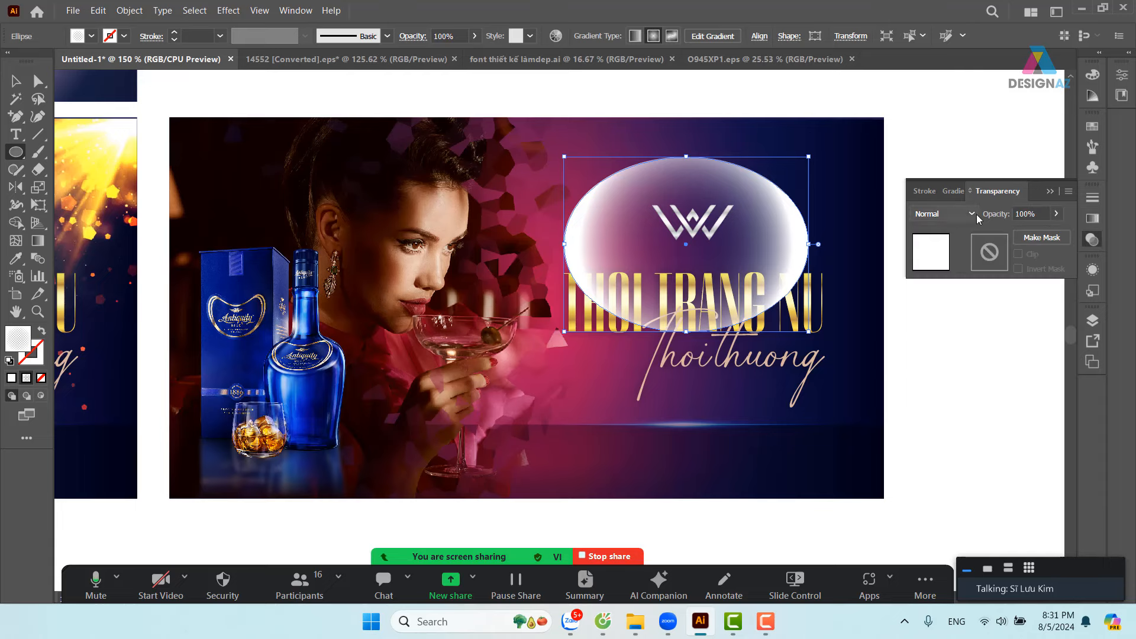
pyautogui.click(953, 214)
pyautogui.click(962, 359)
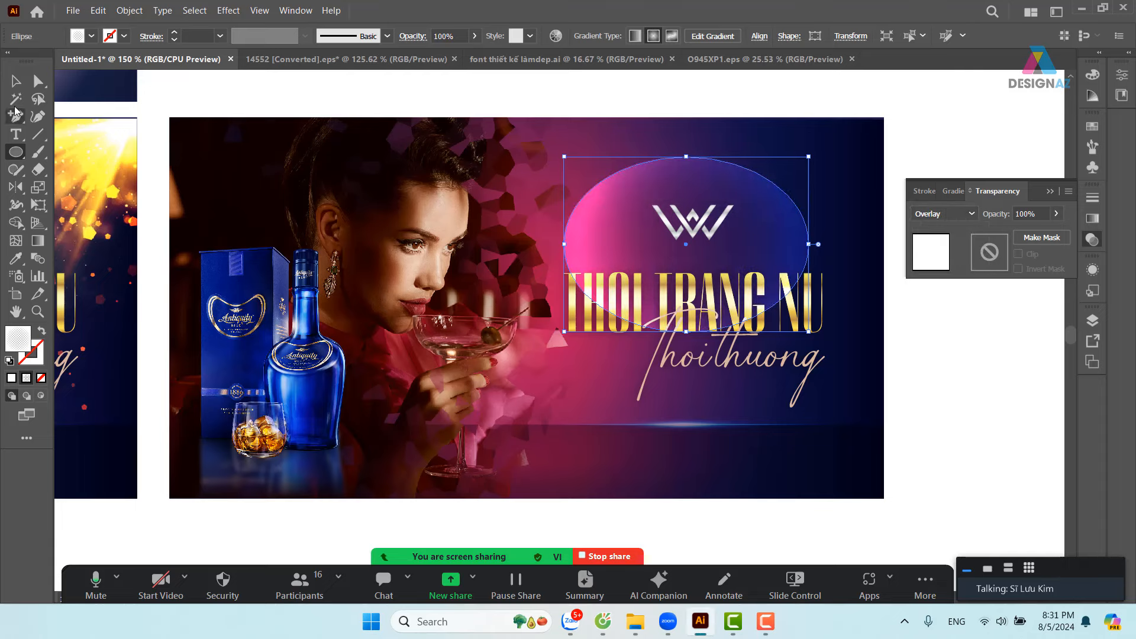
pyautogui.click(16, 81)
pyautogui.click(940, 108)
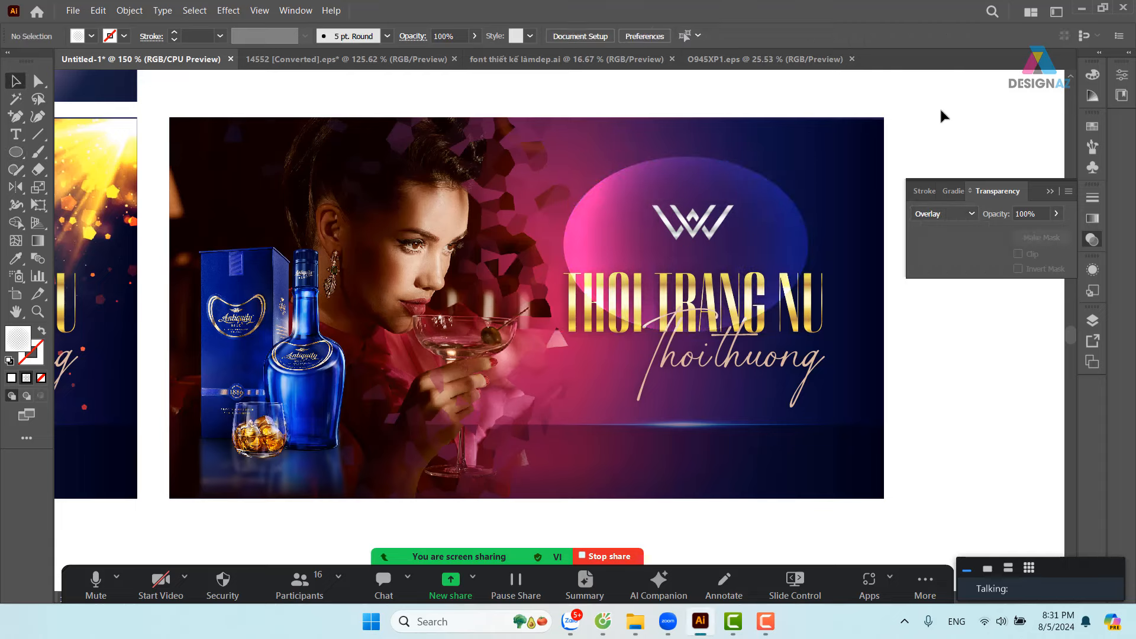
pyautogui.click(788, 204)
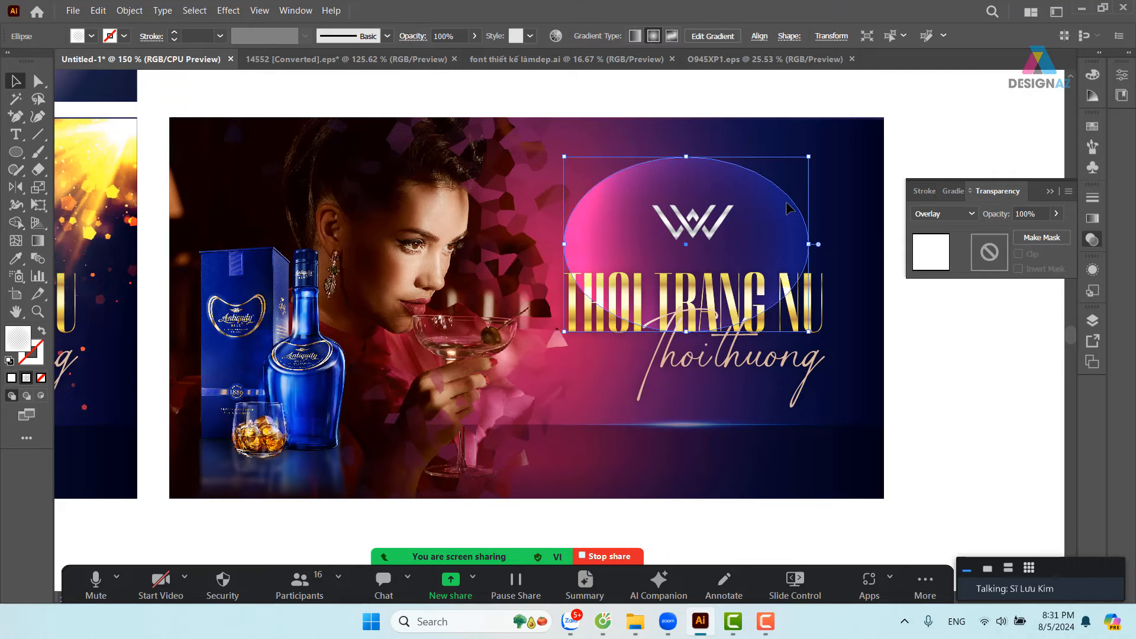
pyautogui.click(229, 10)
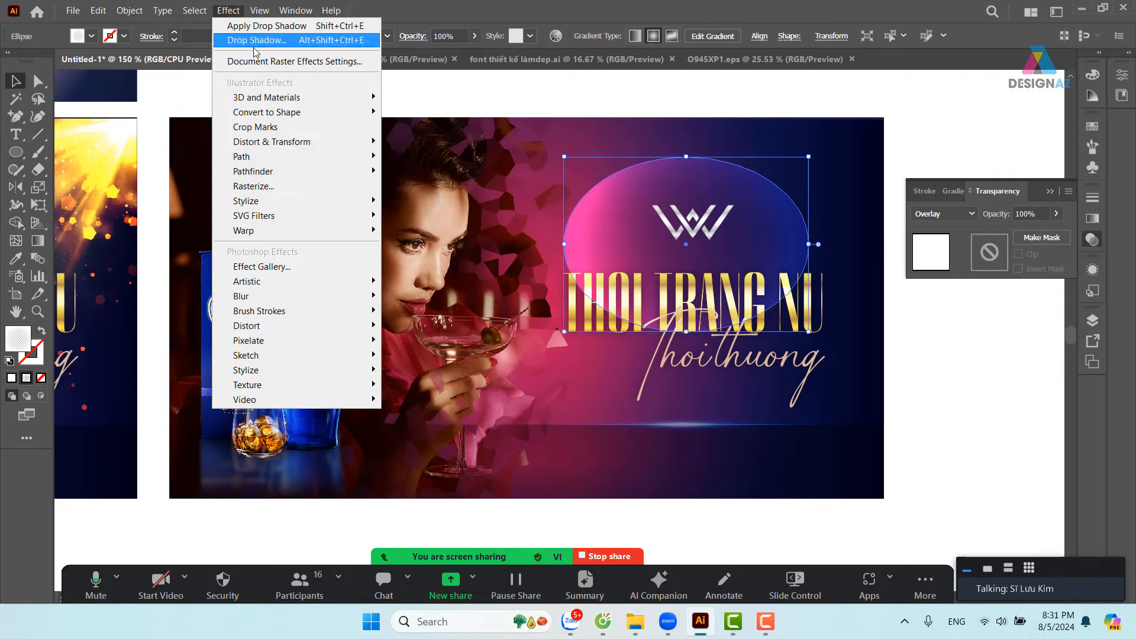
pyautogui.moveTo(302, 142)
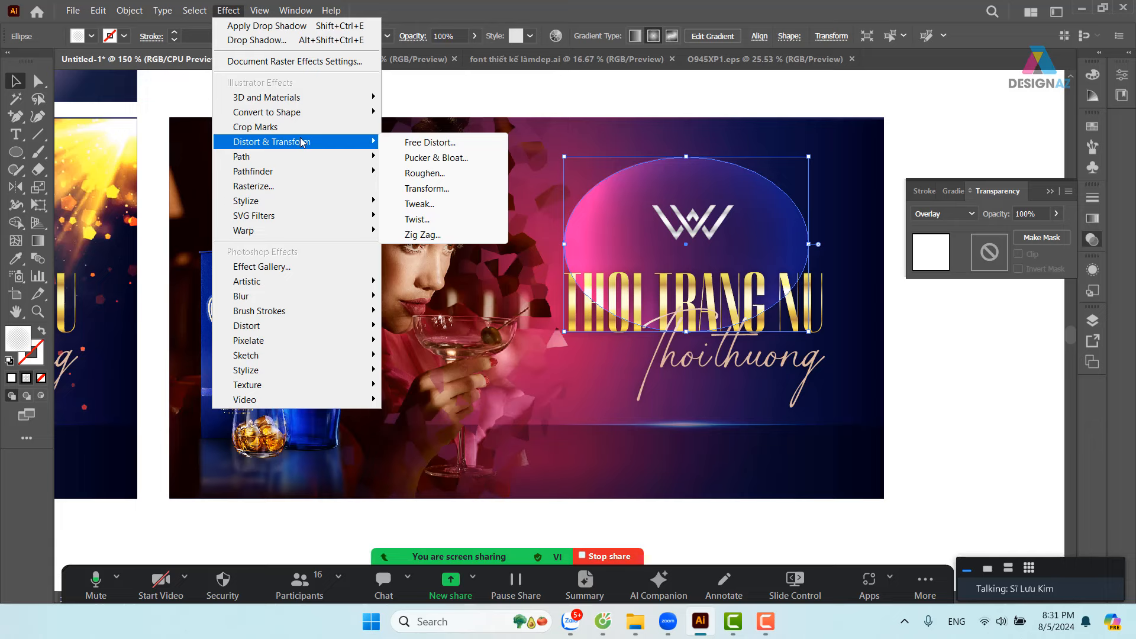
pyautogui.click(436, 157)
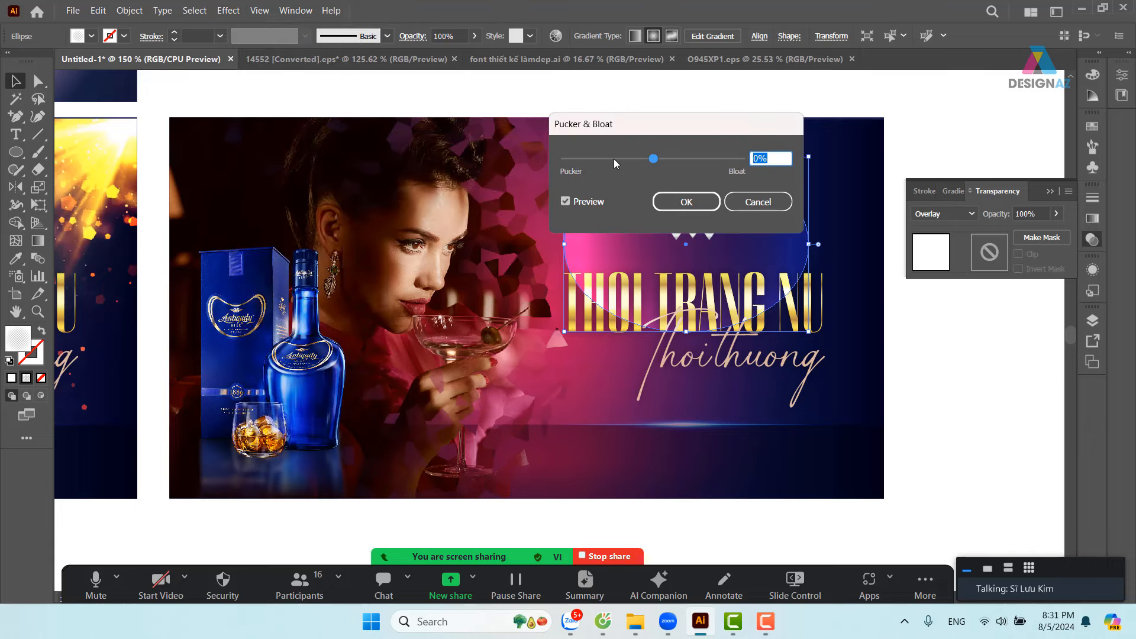
pyautogui.click(744, 204)
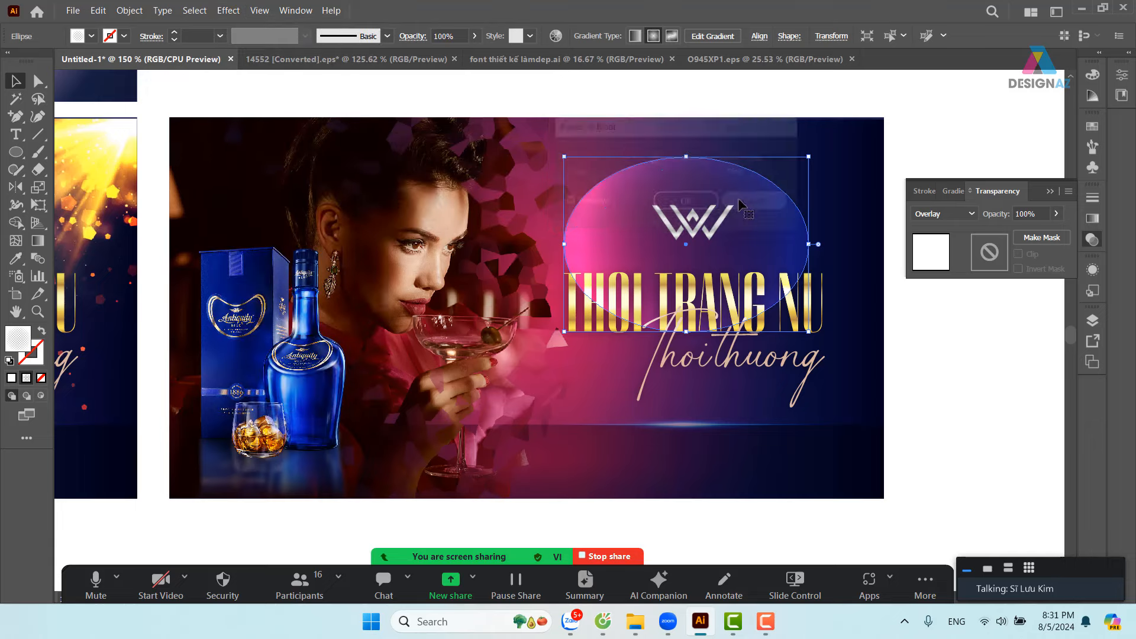
# - Apply a Roughen effect to the ellipse with 5% relative size, detail 2 per inch and smooth points
pyautogui.click(228, 12)
pyautogui.moveTo(348, 148)
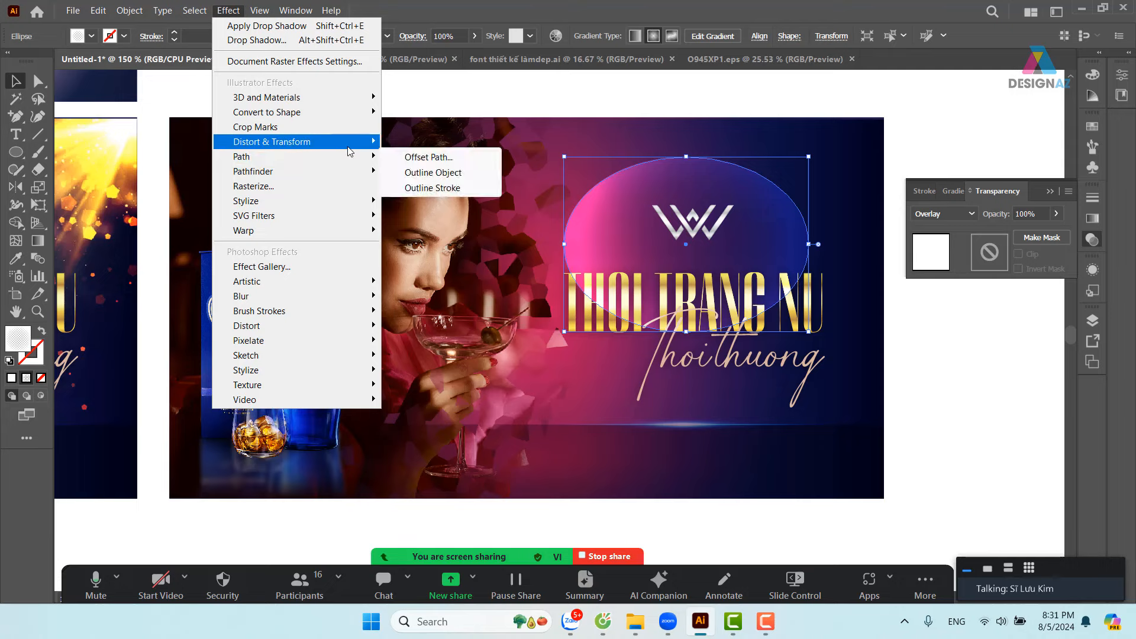
pyautogui.click(479, 174)
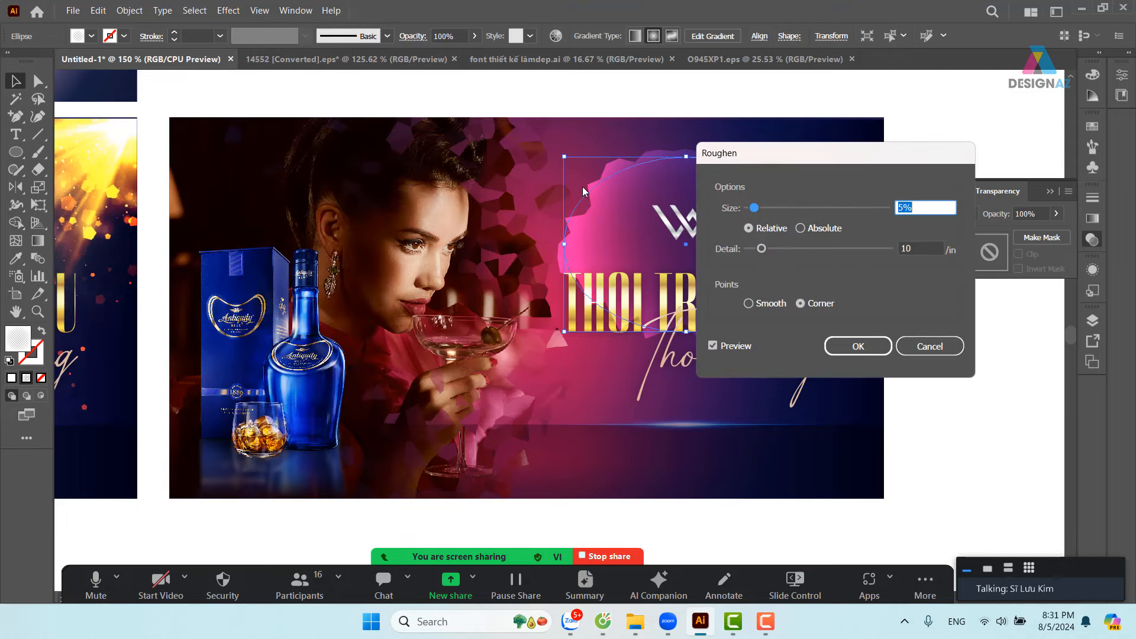
pyautogui.moveTo(836, 153); pyautogui.dragTo(372, 68)
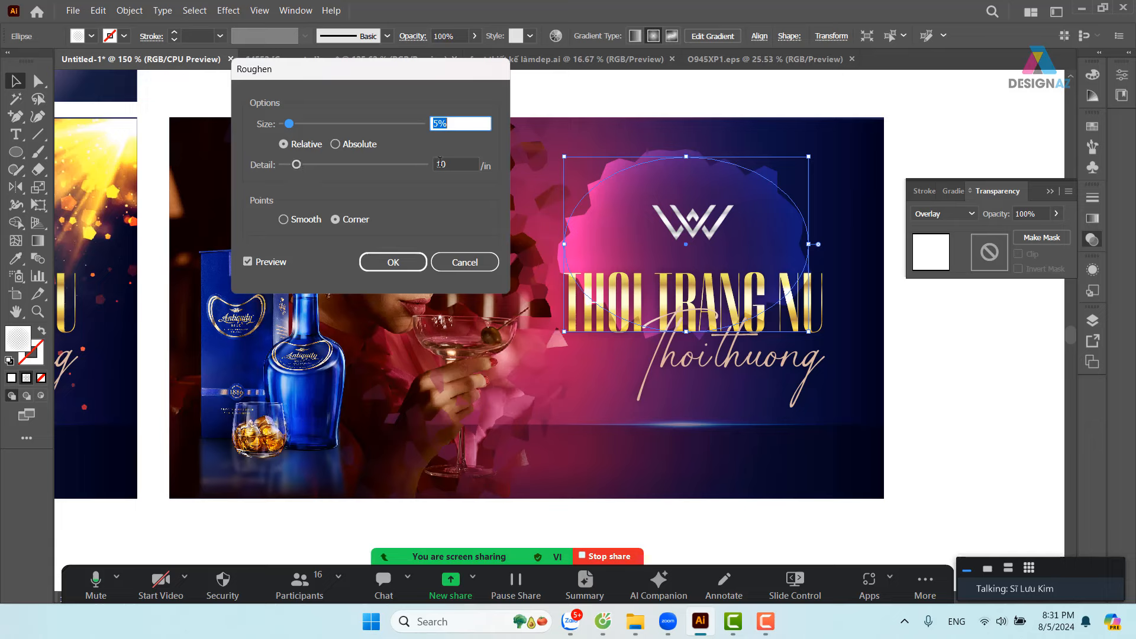
pyautogui.moveTo(298, 165); pyautogui.dragTo(290, 169)
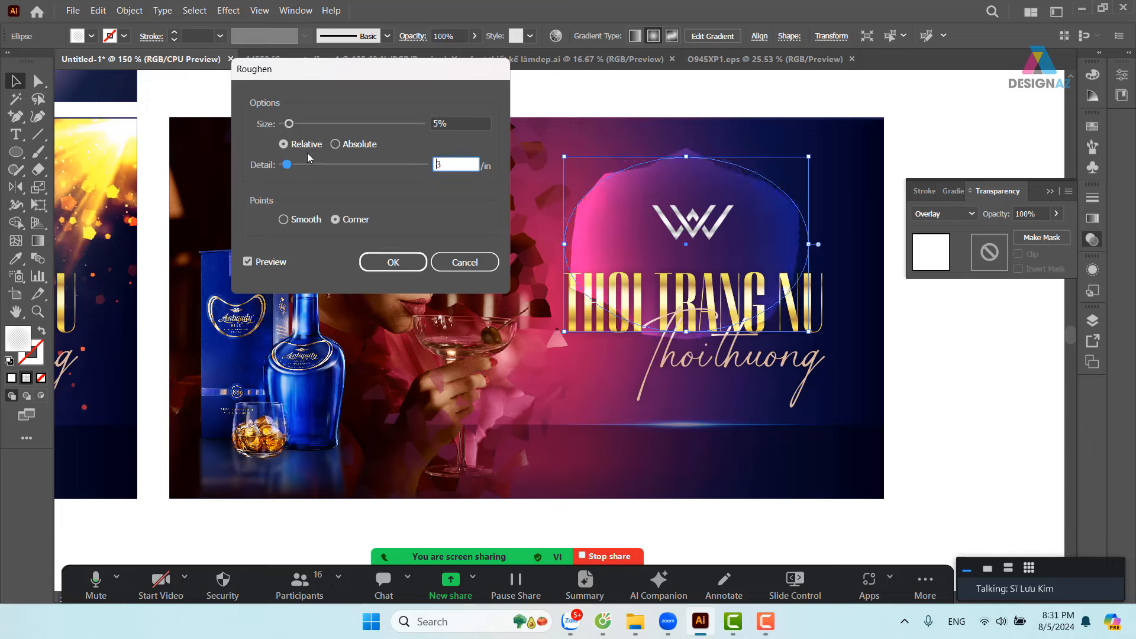
pyautogui.moveTo(290, 125); pyautogui.dragTo(296, 127)
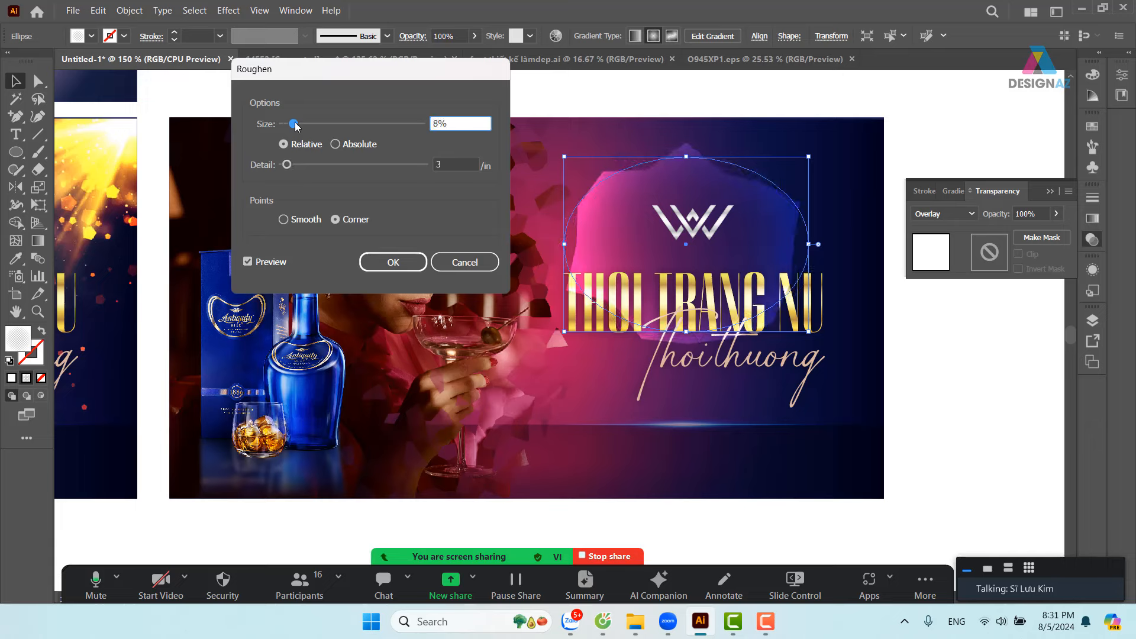
pyautogui.click(284, 221)
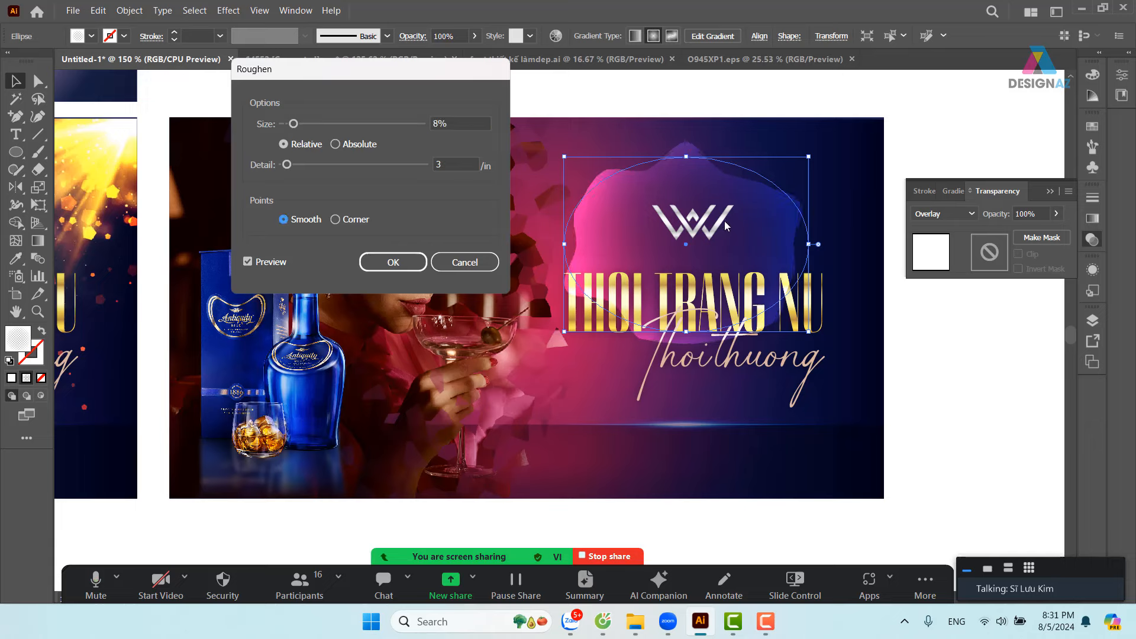
pyautogui.click(464, 165)
pyautogui.press('Down')
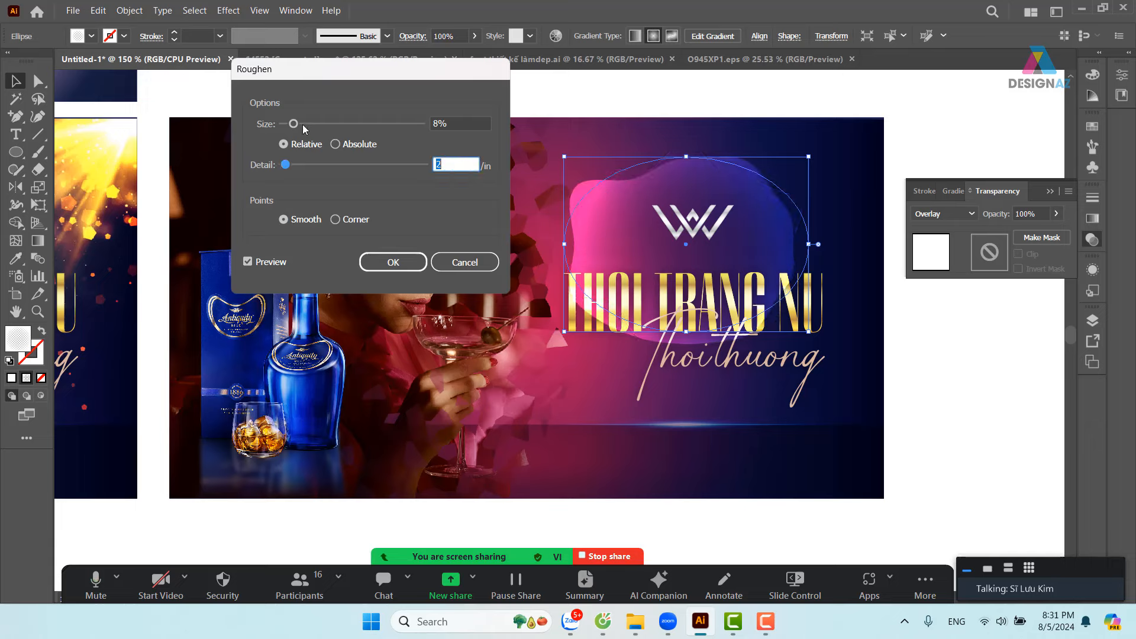
pyautogui.moveTo(304, 129)
pyautogui.mouseDown()
pyautogui.moveTo(314, 126)
pyautogui.moveTo(290, 127)
pyautogui.mouseUp()
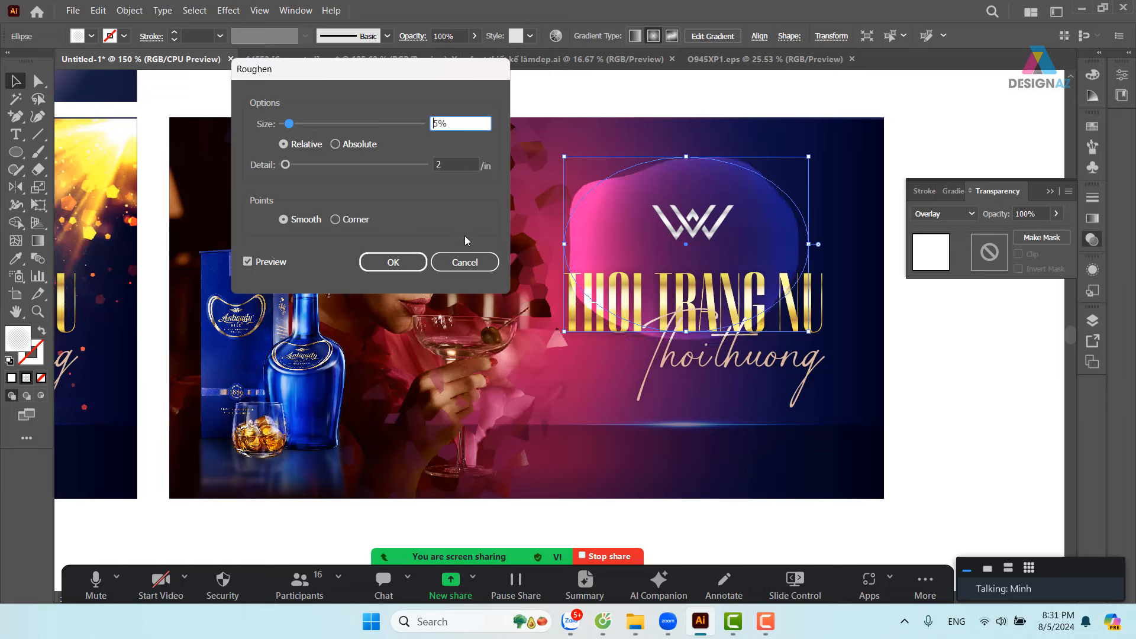
pyautogui.click(411, 266)
# - Reshape the ellipse into an organic blob by lowering its bottom anchor and angling the handles of its bottom, top and right anchors
pyautogui.click(38, 86)
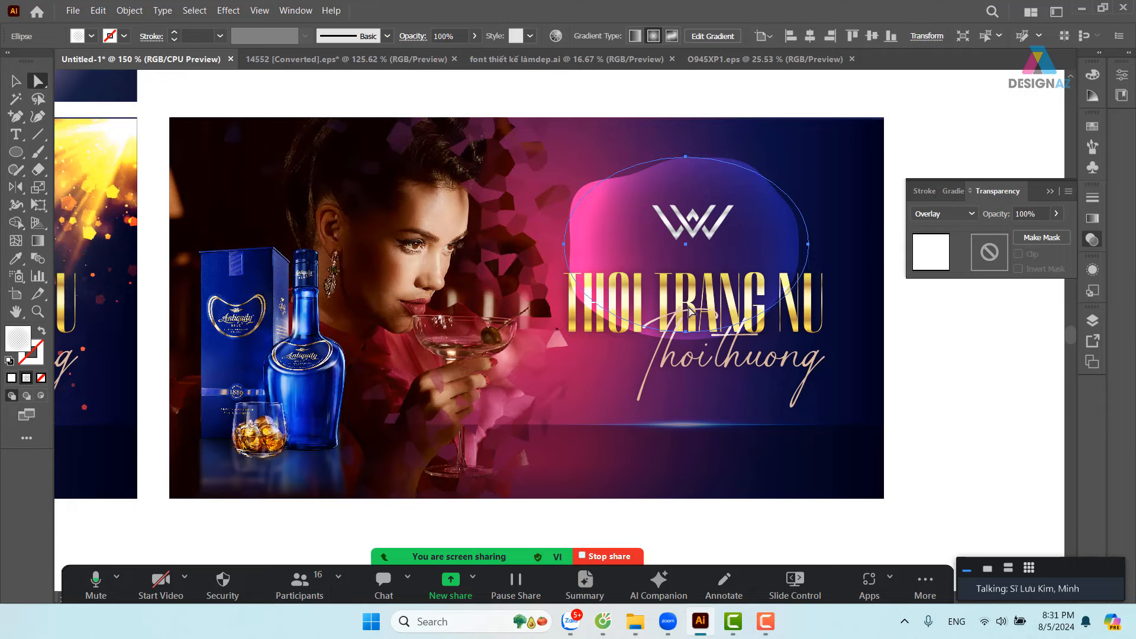
pyautogui.moveTo(685, 331); pyautogui.dragTo(680, 363)
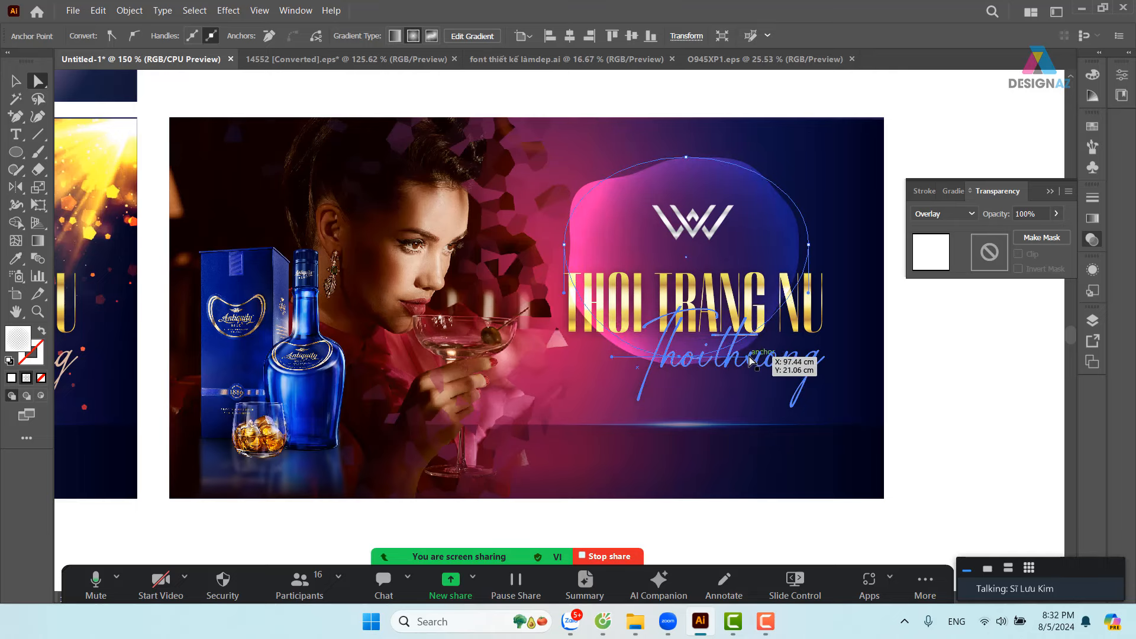
pyautogui.moveTo(751, 360); pyautogui.dragTo(741, 300)
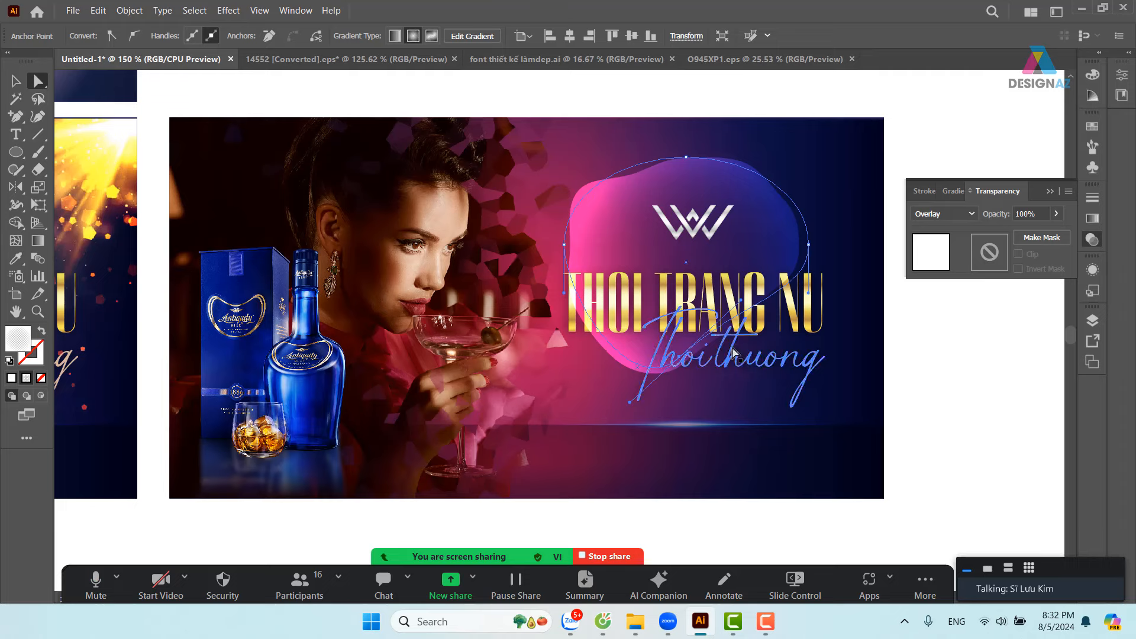
pyautogui.scroll(-1, 675, 176)
pyautogui.click(685, 142)
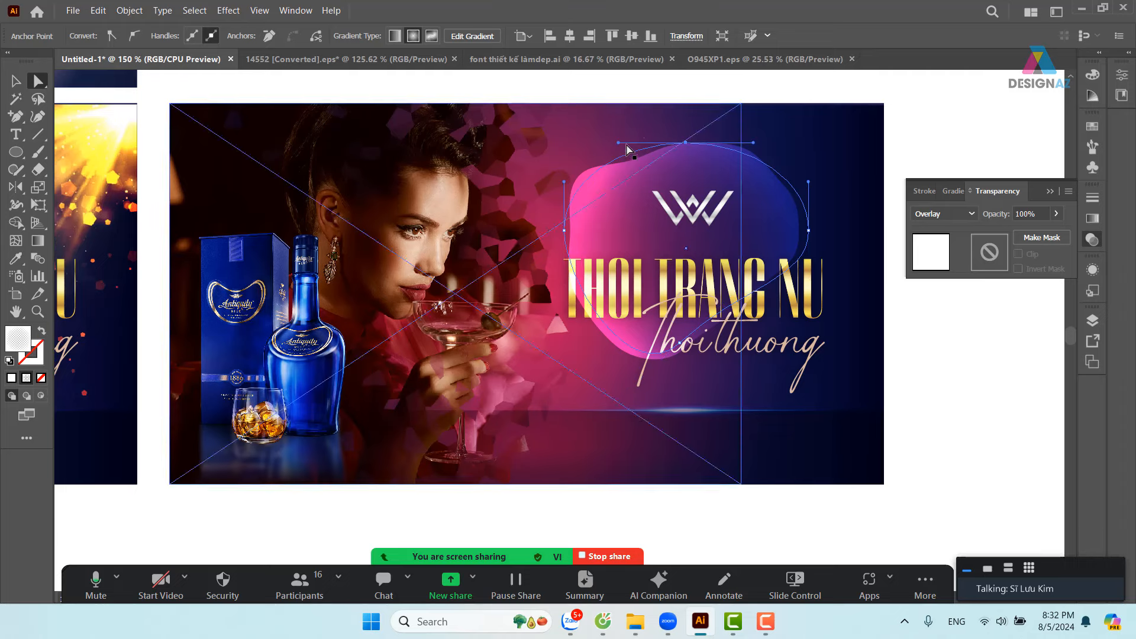
pyautogui.moveTo(619, 143); pyautogui.dragTo(645, 204)
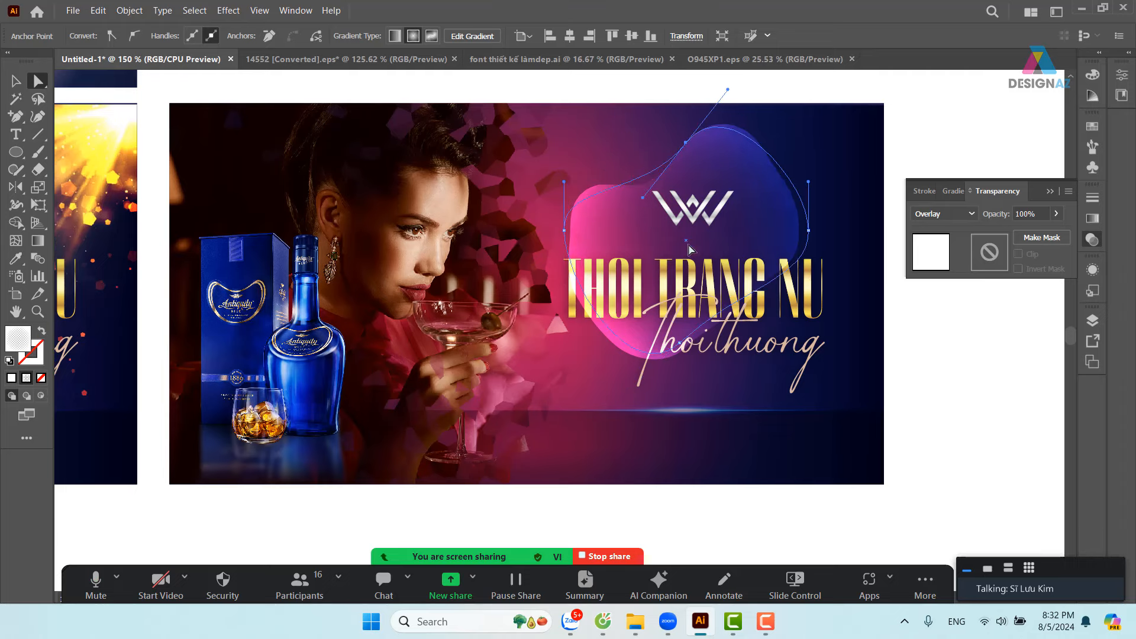
pyautogui.moveTo(810, 183); pyautogui.dragTo(747, 294)
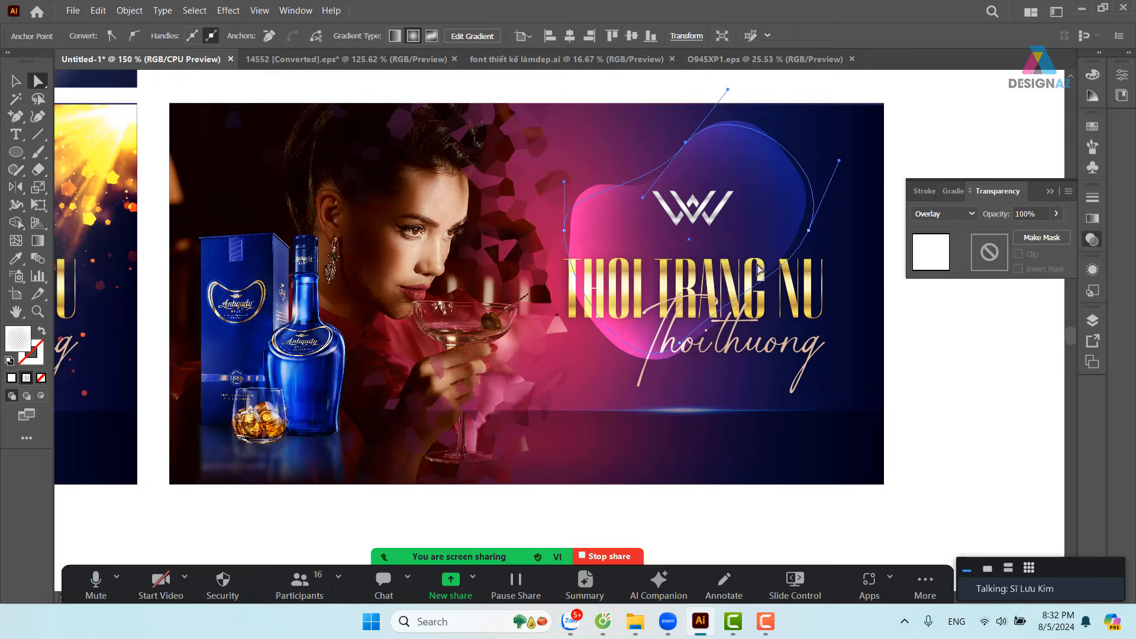
pyautogui.click(16, 81)
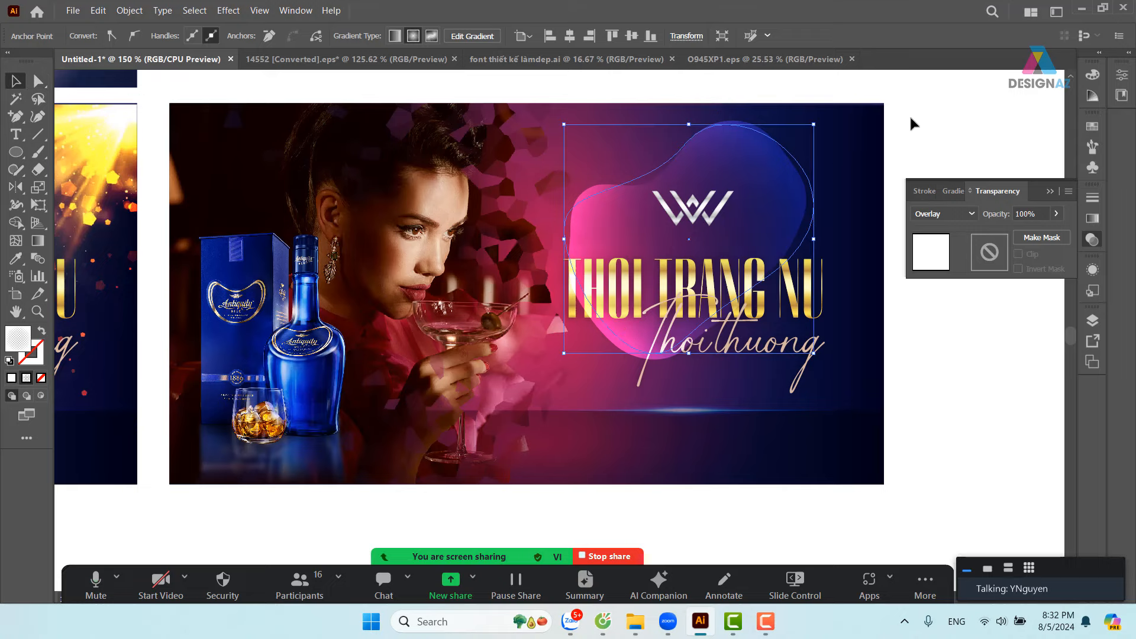
# - Move the blob up behind the W logo so it overhangs the banner's upper edge, undo a trial rotation and deselect it
pyautogui.moveTo(762, 242); pyautogui.dragTo(881, 167)
pyautogui.moveTo(796, 191); pyautogui.dragTo(711, 156)
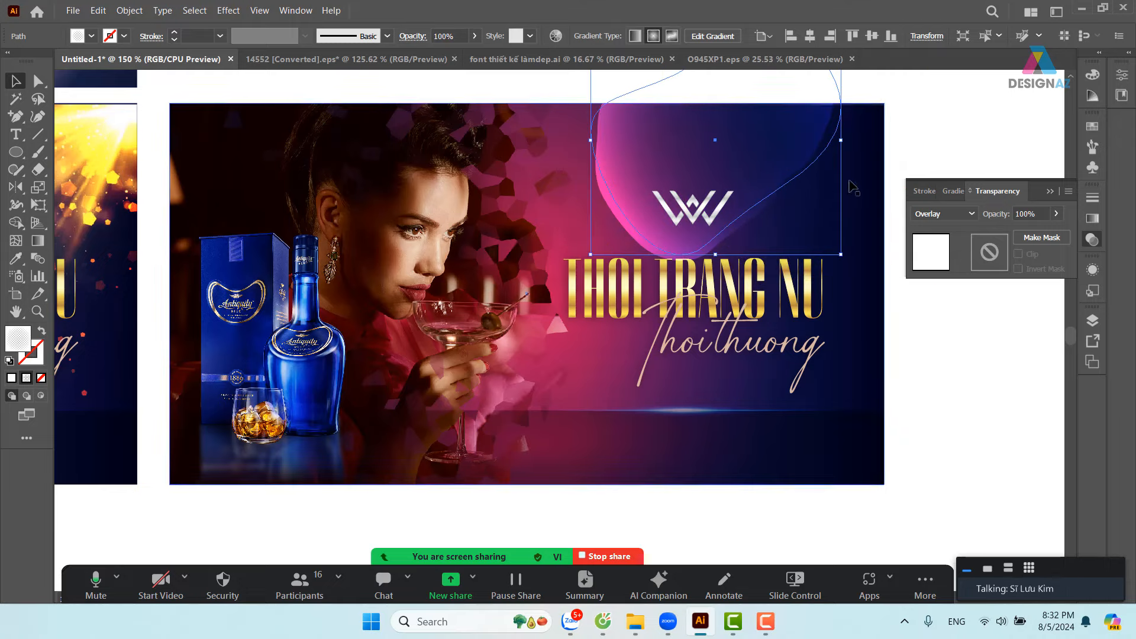
pyautogui.moveTo(867, 181); pyautogui.dragTo(808, 238)
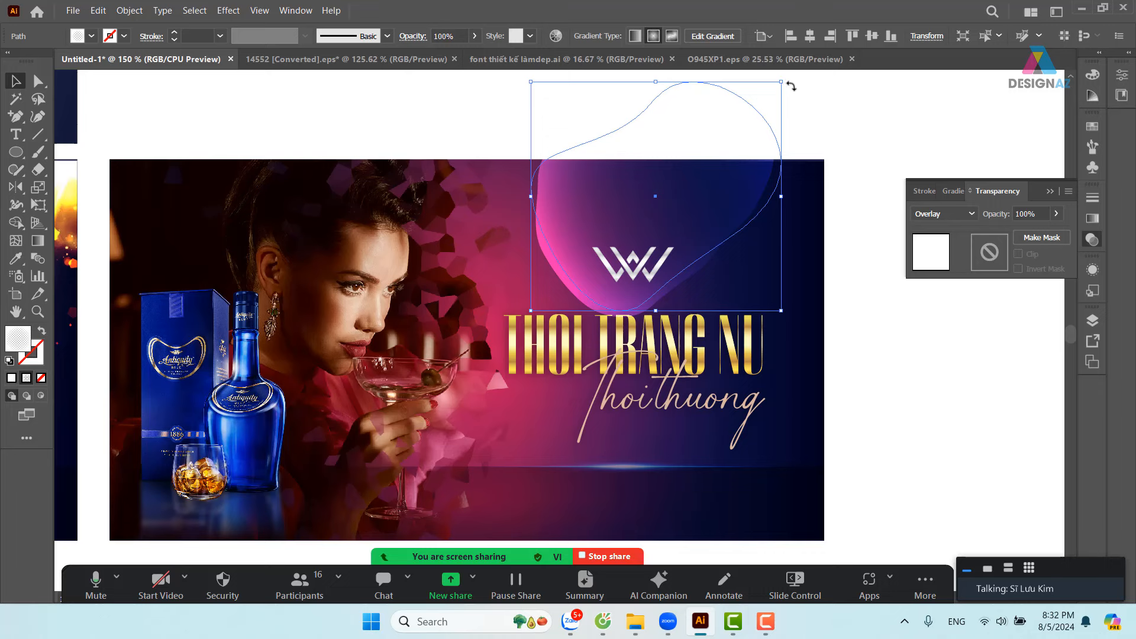
pyautogui.moveTo(791, 86); pyautogui.dragTo(827, 137)
pyautogui.hotkey('ctrl', 'z')
pyautogui.click(843, 323)
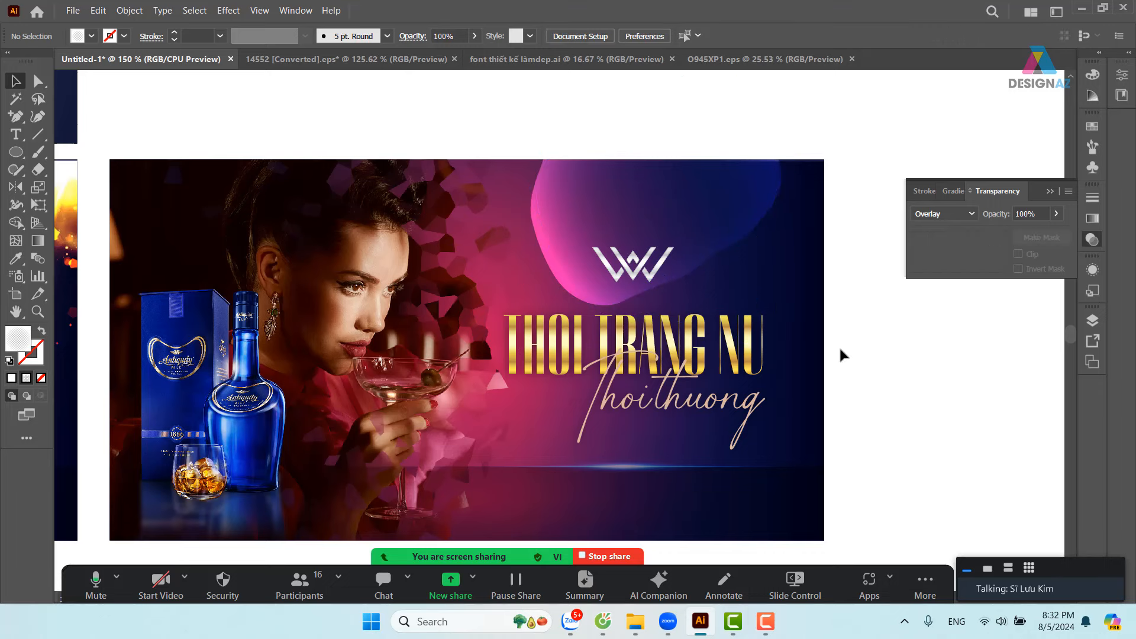
pyautogui.moveTo(843, 355); pyautogui.dragTo(859, 279)
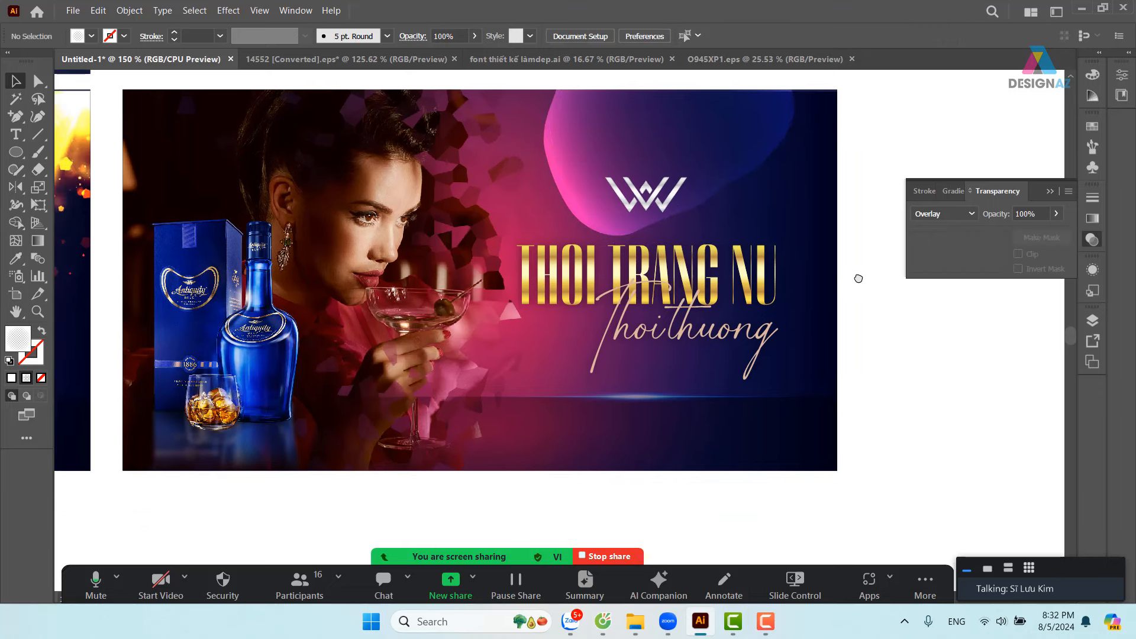
# - Duplicate the blob, then shrink and rotate the copy and place it just right of the W logo, overlapping the large blob
pyautogui.click(741, 157)
pyautogui.moveTo(748, 153); pyautogui.dragTo(812, 255)
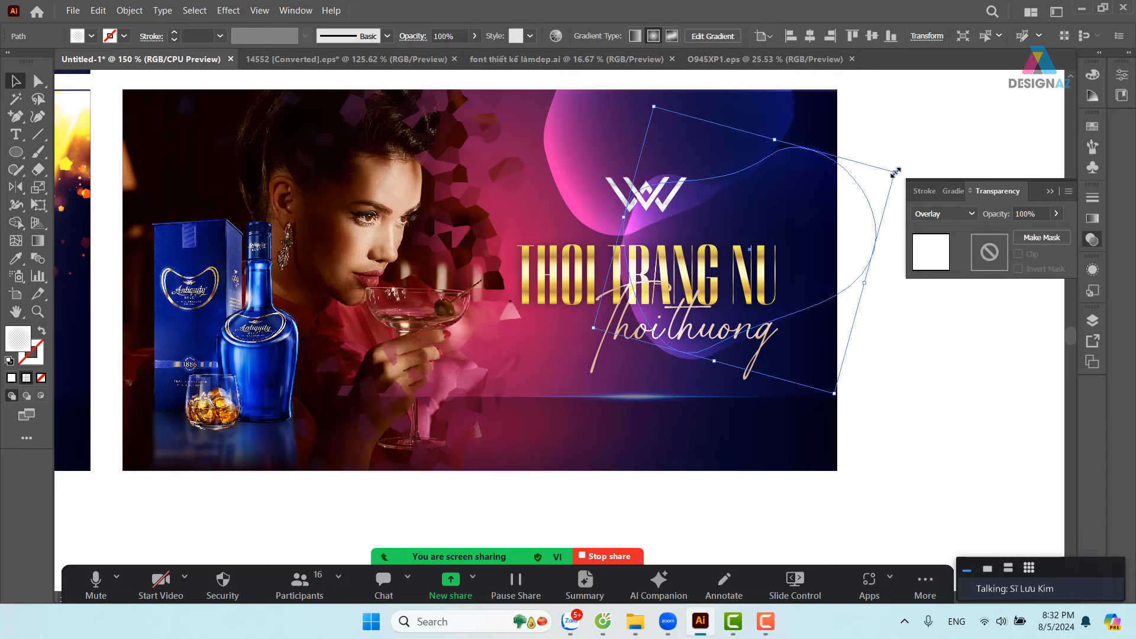
pyautogui.moveTo(896, 172); pyautogui.dragTo(790, 176)
pyautogui.moveTo(792, 232); pyautogui.dragTo(714, 156)
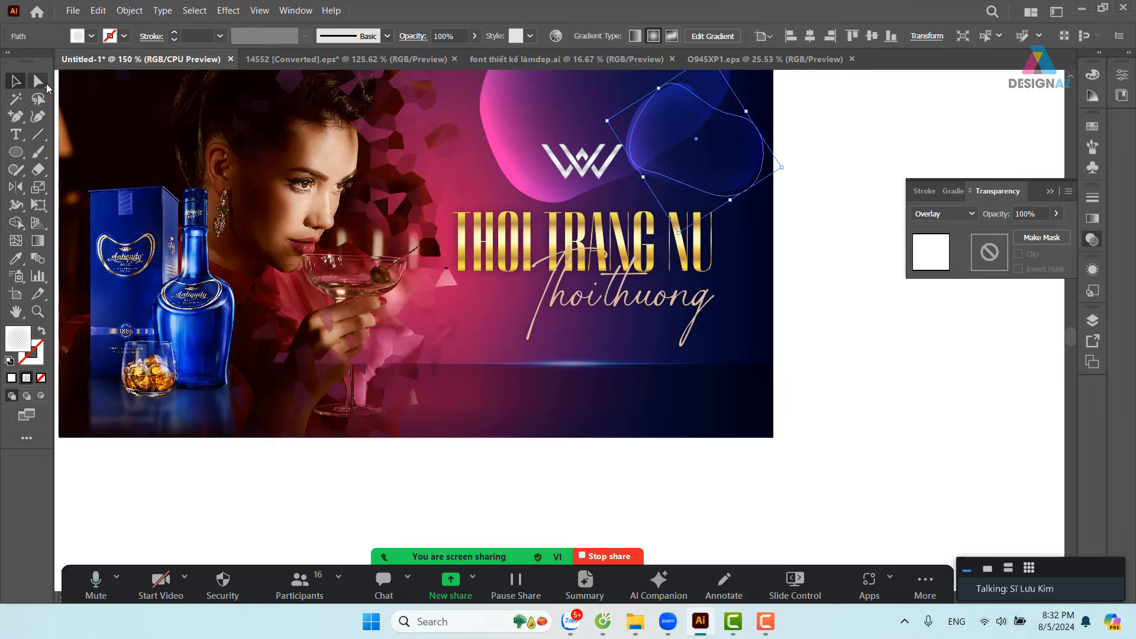
# - Round the small blob's left side by lowering its lower-left anchor and pulling the upper-left anchor's handle outward
pyautogui.press('a')
pyautogui.moveTo(645, 171); pyautogui.dragTo(645, 187)
pyautogui.moveTo(730, 116); pyautogui.dragTo(737, 115)
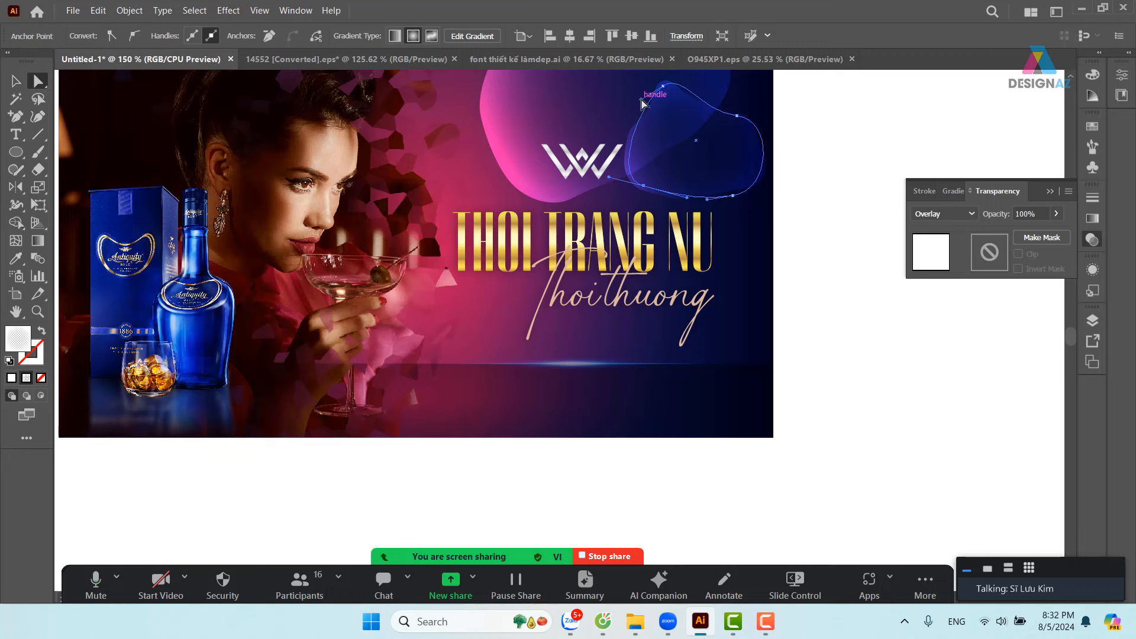
pyautogui.moveTo(641, 100); pyautogui.dragTo(619, 84)
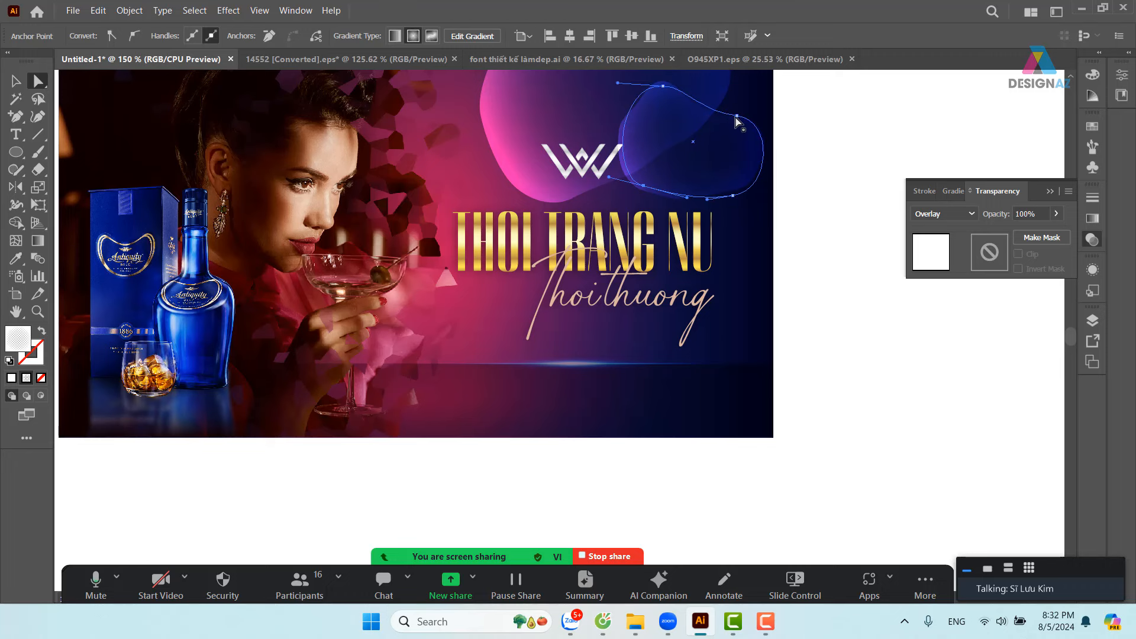
# - Reshape the small blob's right side by turning the upper-right anchor's handles near vertical and angling the lower-right anchor's handle upward
pyautogui.click(737, 115)
pyautogui.moveTo(702, 116); pyautogui.dragTo(744, 158)
pyautogui.moveTo(781, 232); pyautogui.dragTo(752, 194)
pyautogui.moveTo(715, 107); pyautogui.dragTo(712, 138)
pyautogui.moveTo(636, 150); pyautogui.dragTo(638, 168)
pyautogui.scroll(-1, 718, 230)
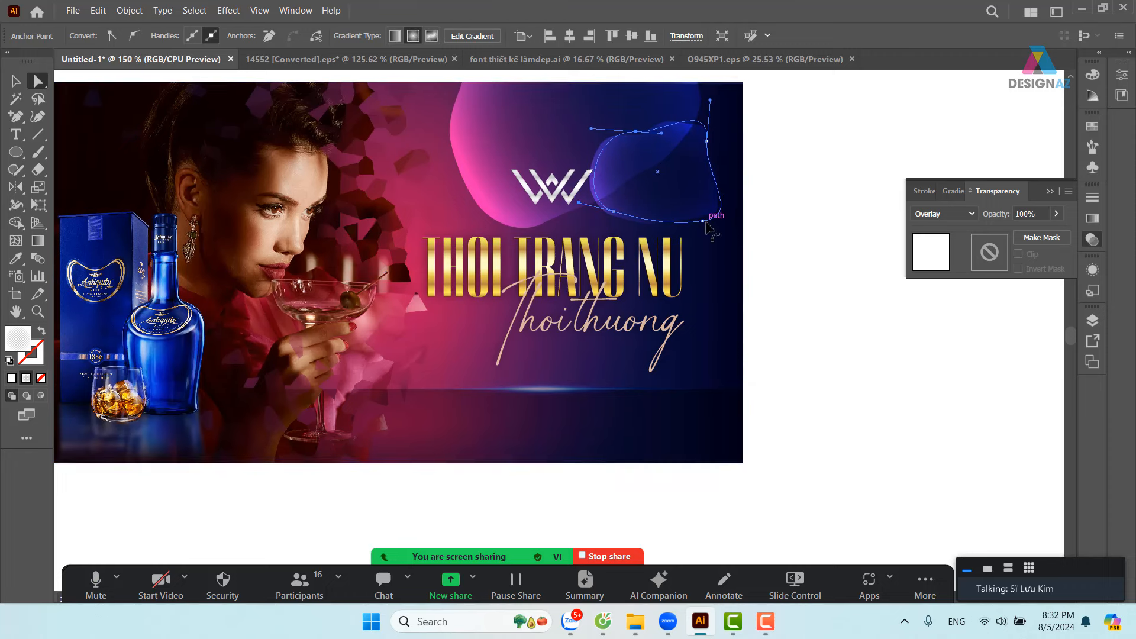
pyautogui.moveTo(703, 221); pyautogui.dragTo(740, 194)
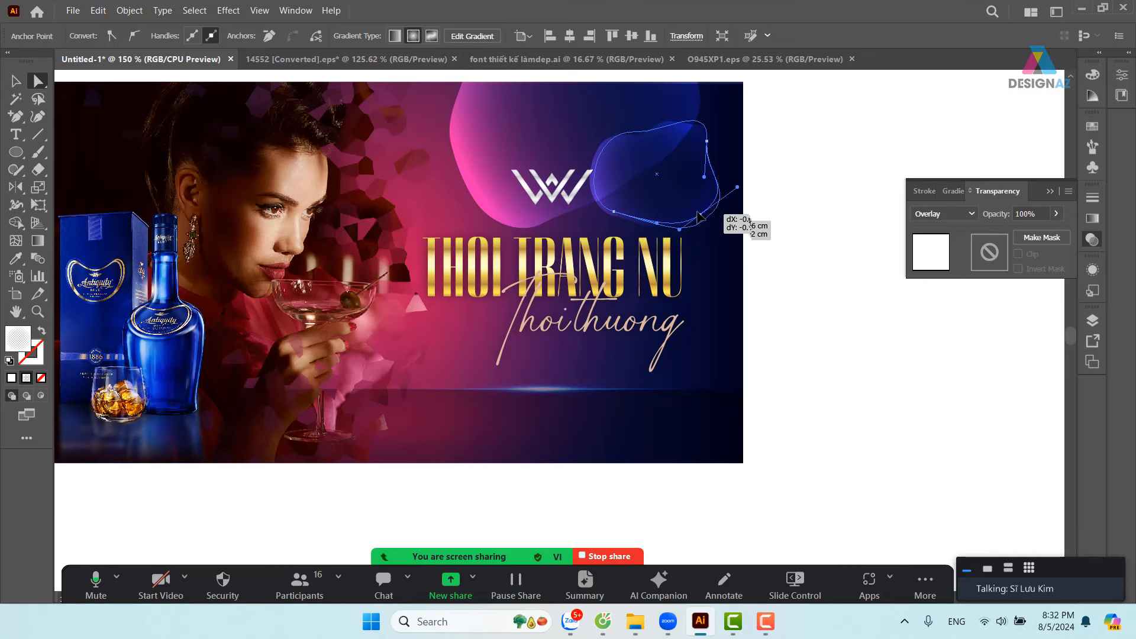
pyautogui.click(789, 208)
pyautogui.moveTo(755, 236); pyautogui.dragTo(804, 246)
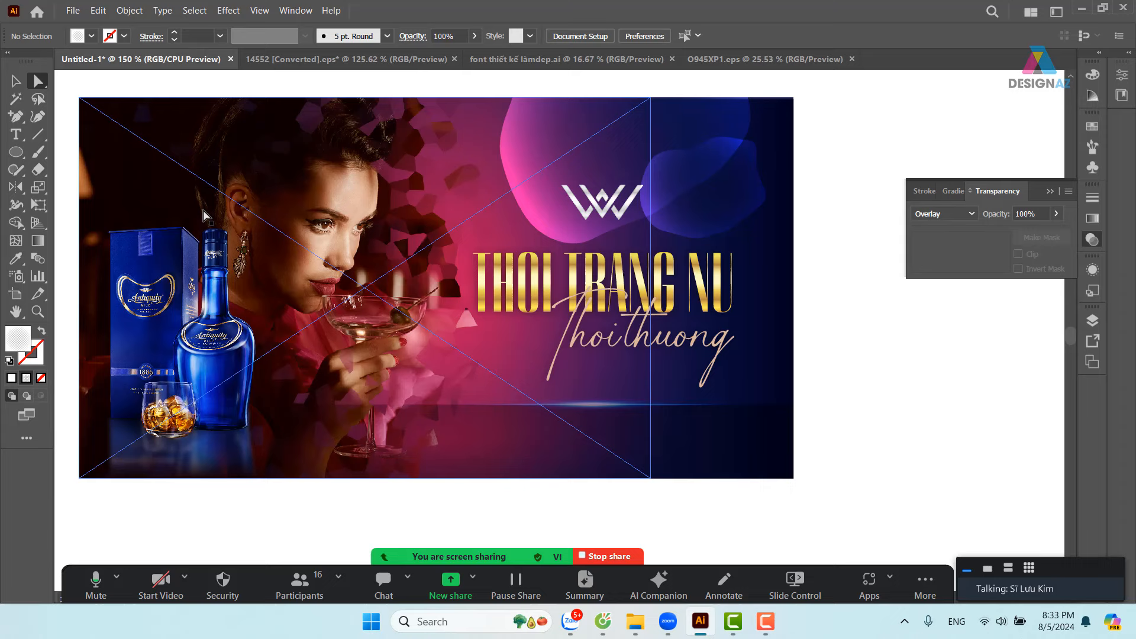
# - Smooth the small blob's right edge by pulling the upper-right anchor's lower handle slightly outward, and deselect it
pyautogui.click(18, 82)
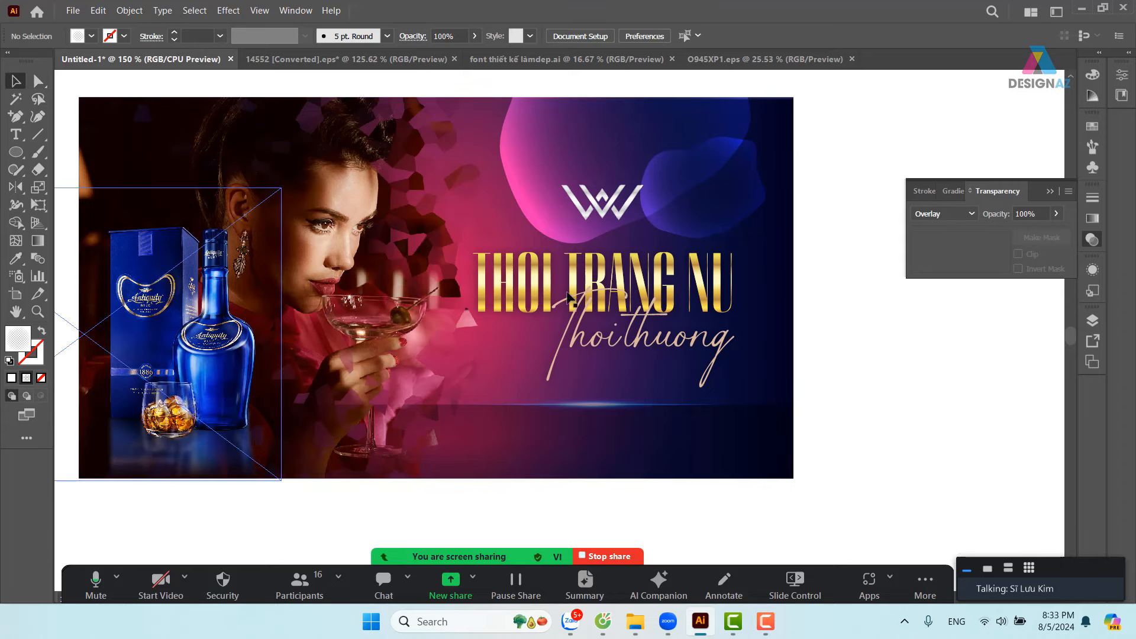
pyautogui.click(756, 201)
pyautogui.click(37, 81)
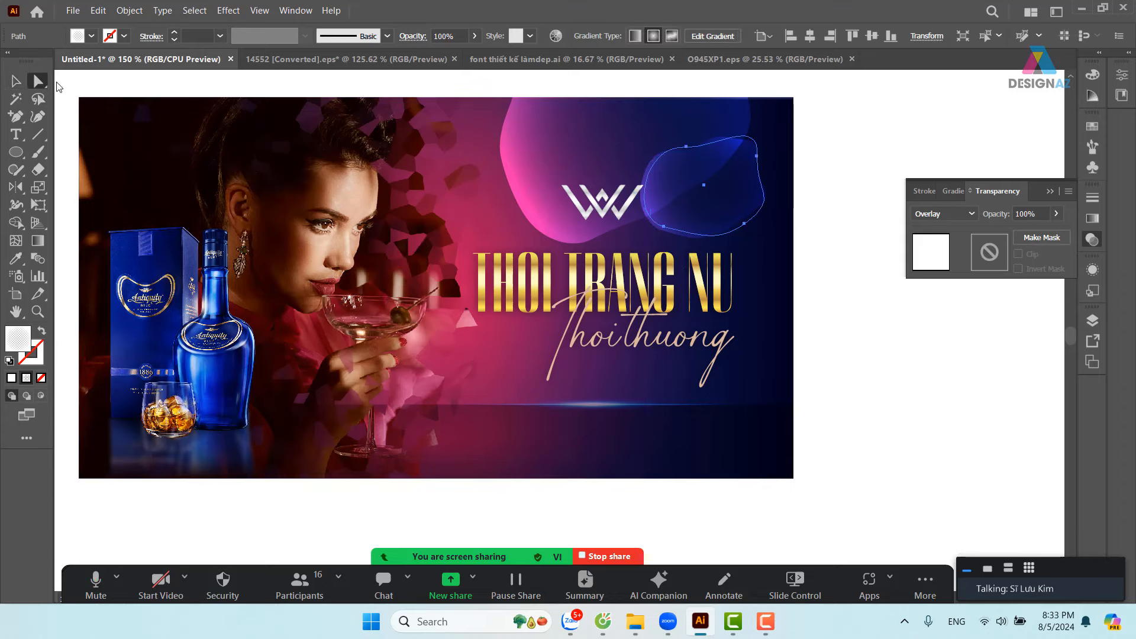
pyautogui.click(758, 157)
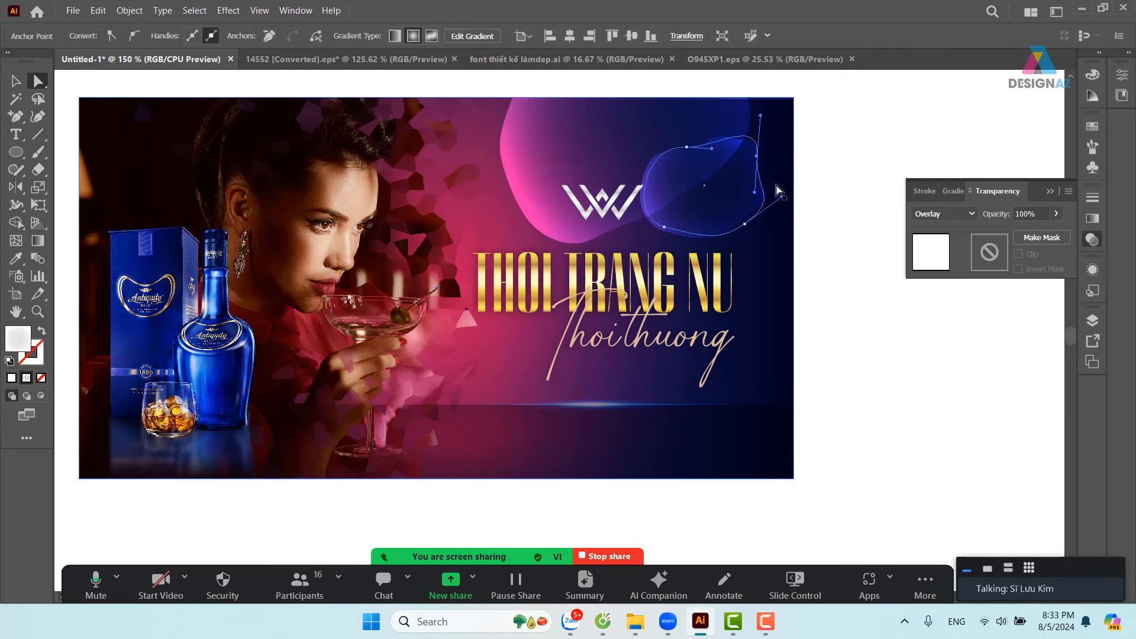
pyautogui.moveTo(755, 193); pyautogui.dragTo(764, 189)
pyautogui.click(799, 195)
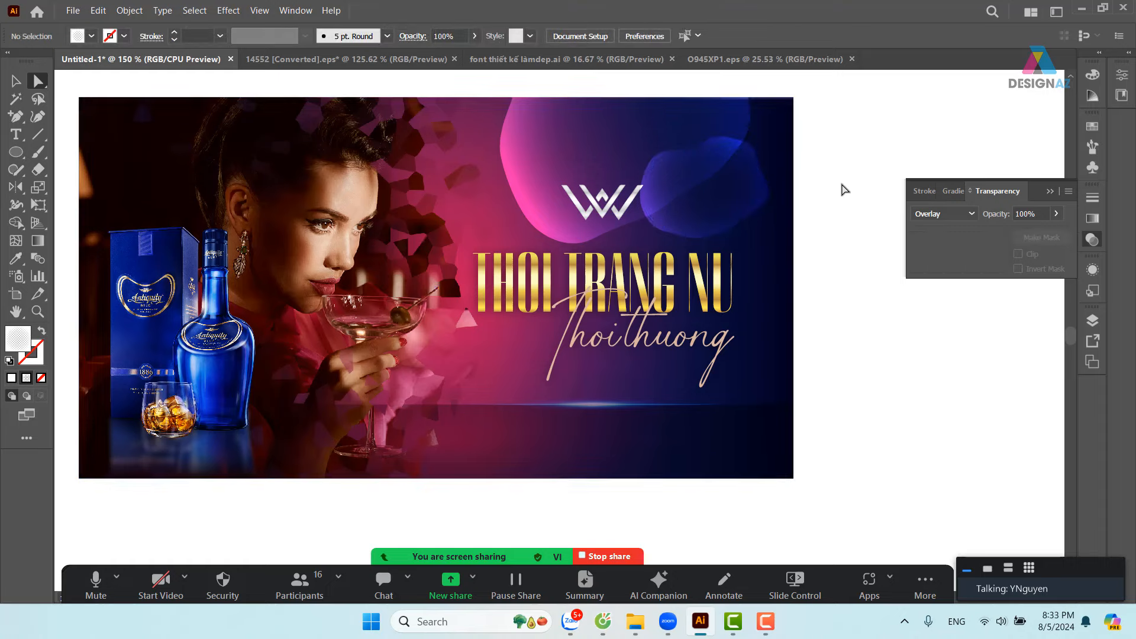
# - Duplicate the small blue blob between the woman's face and the large blob, then shrink and rotate the copy and deselect it
pyautogui.moveTo(832, 200); pyautogui.dragTo(807, 190)
pyautogui.moveTo(740, 234); pyautogui.dragTo(777, 236)
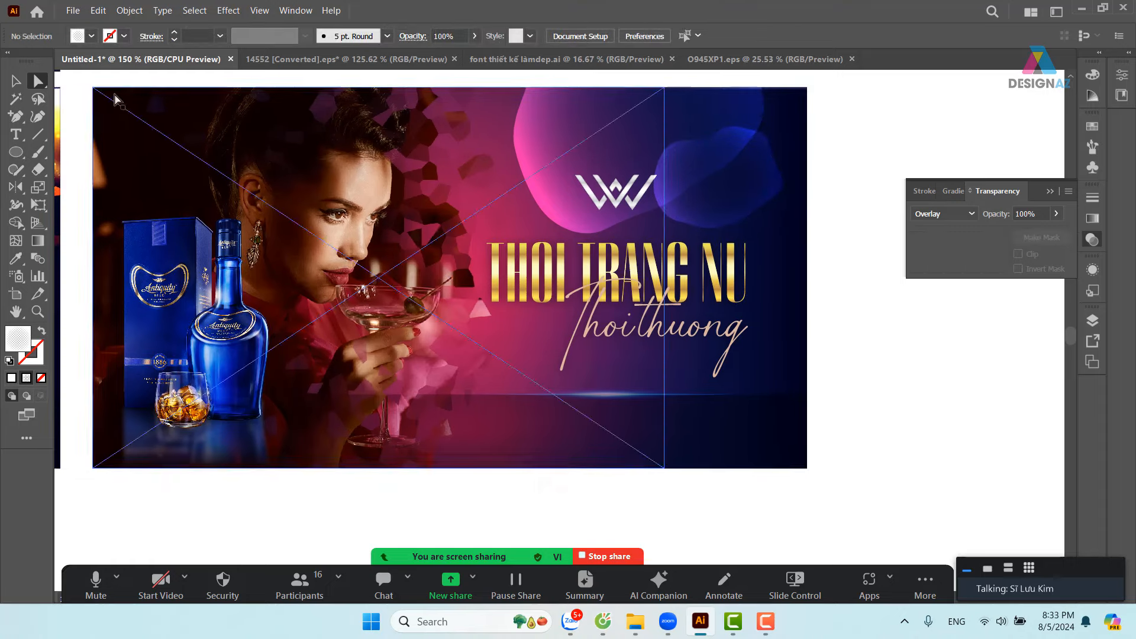
pyautogui.press('v')
pyautogui.moveTo(681, 216); pyautogui.dragTo(393, 225)
pyautogui.moveTo(466, 124); pyautogui.dragTo(452, 169)
pyautogui.moveTo(459, 209); pyautogui.dragTo(490, 172)
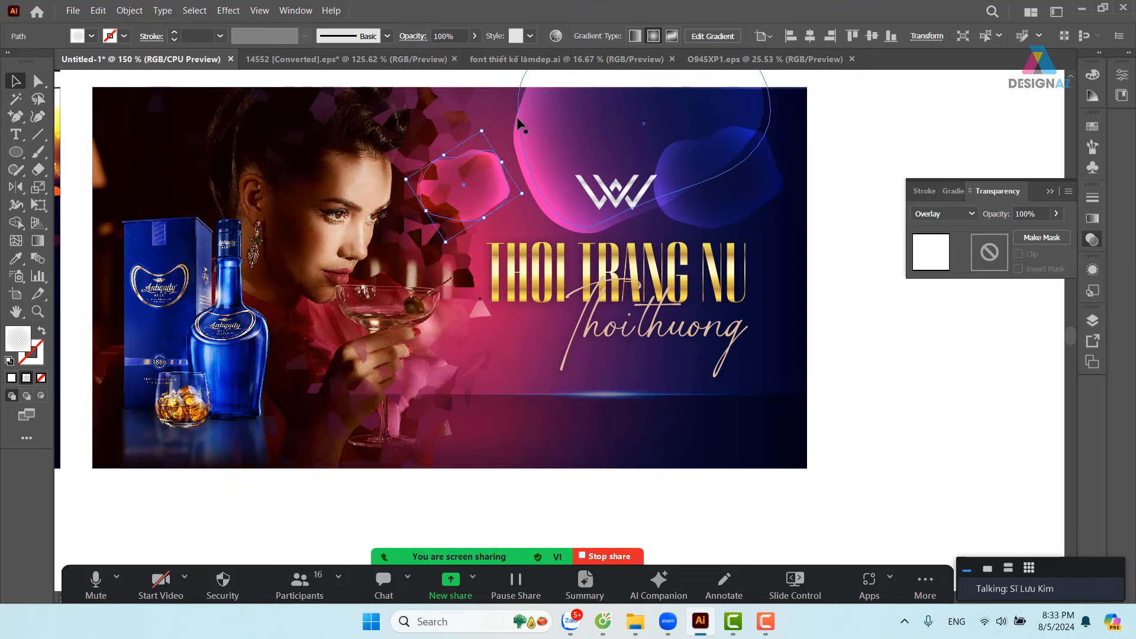
pyautogui.moveTo(516, 116); pyautogui.dragTo(561, 201)
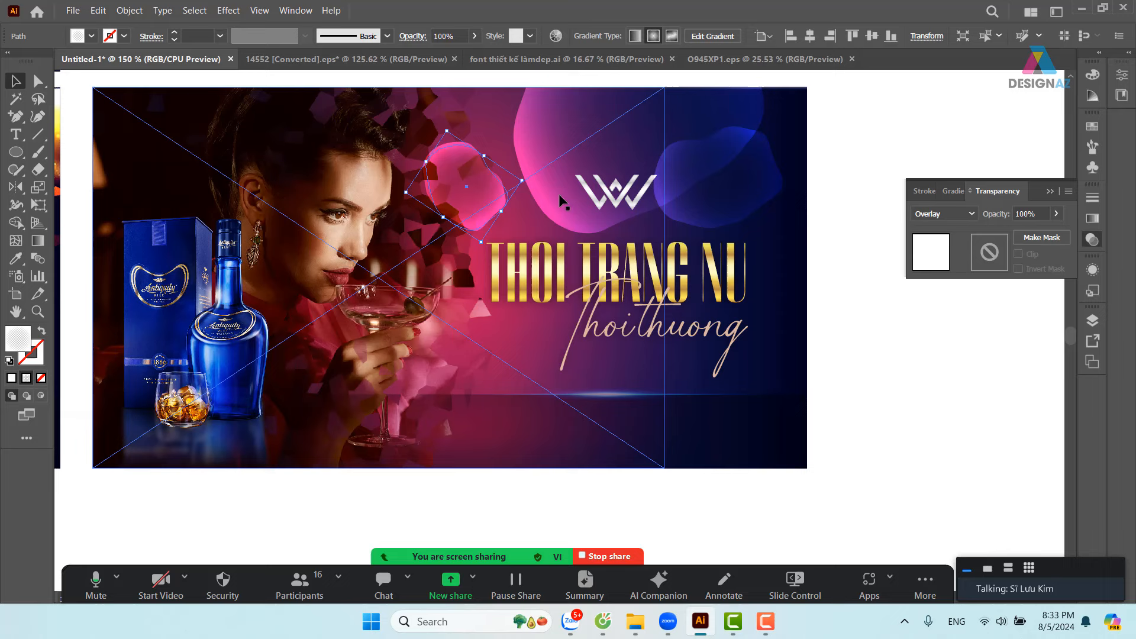
pyautogui.click(850, 250)
# - Lower the opacity of the small pink blob beside the woman's face and set the small blue blob's opacity to 80%
pyautogui.moveTo(843, 337); pyautogui.dragTo(807, 303)
pyautogui.click(453, 175)
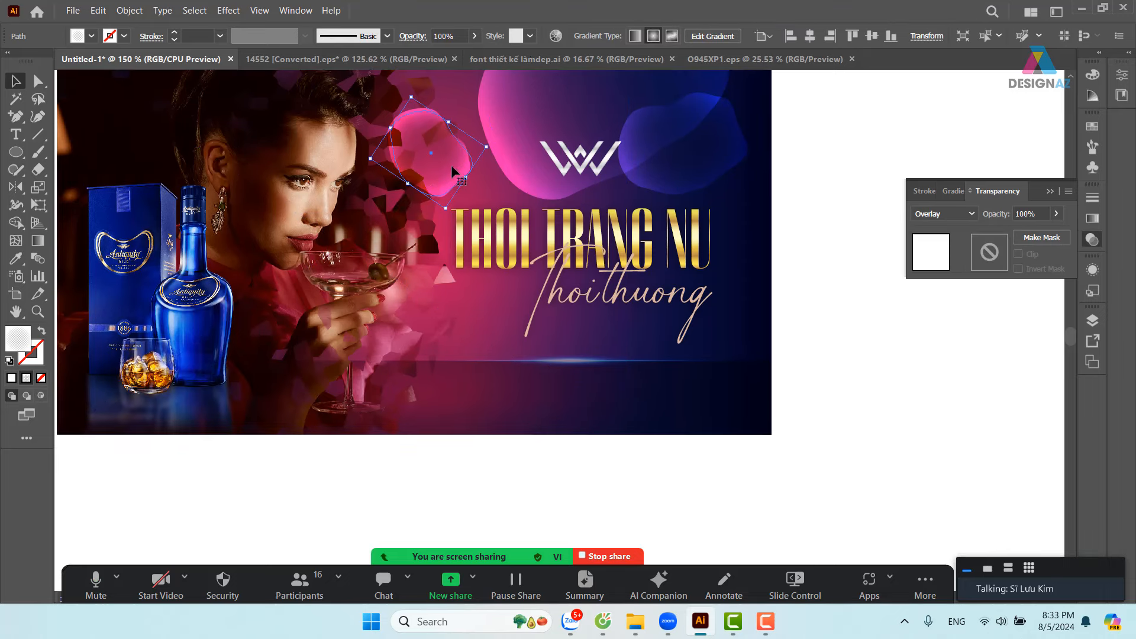
pyautogui.click(459, 36)
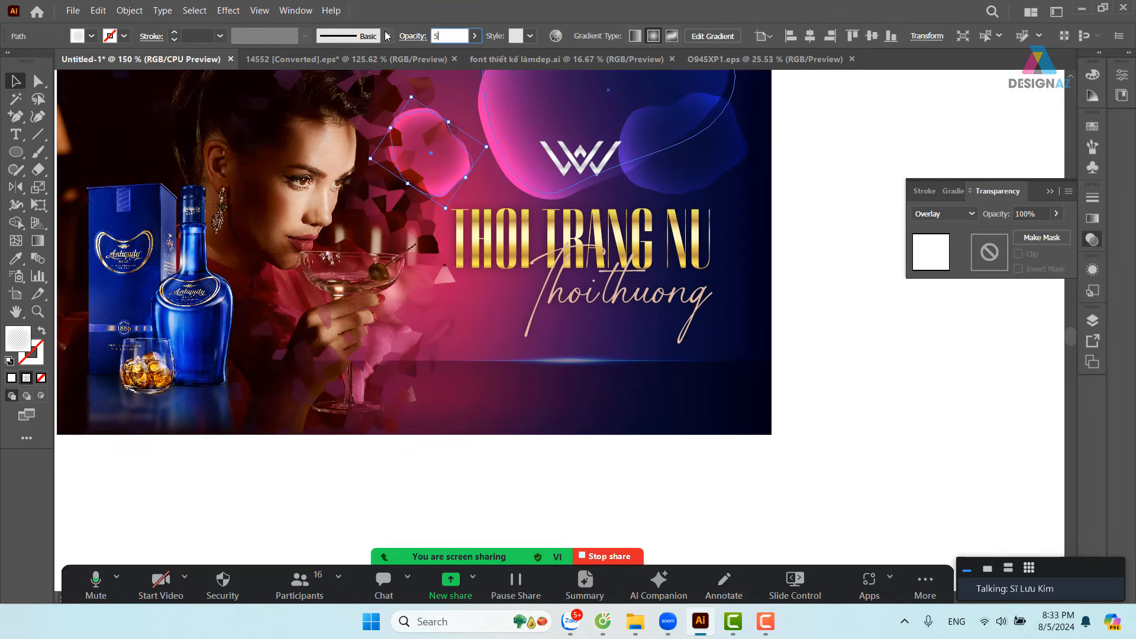
pyautogui.write('5')
pyautogui.press('Return')
pyautogui.click(643, 172)
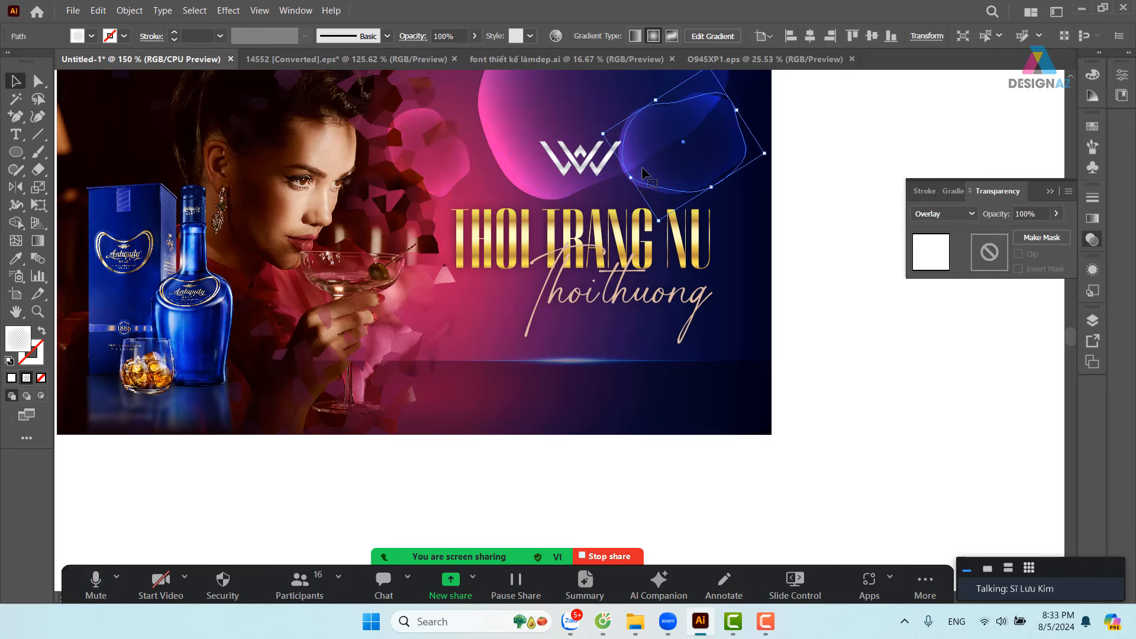
pyautogui.click(456, 37)
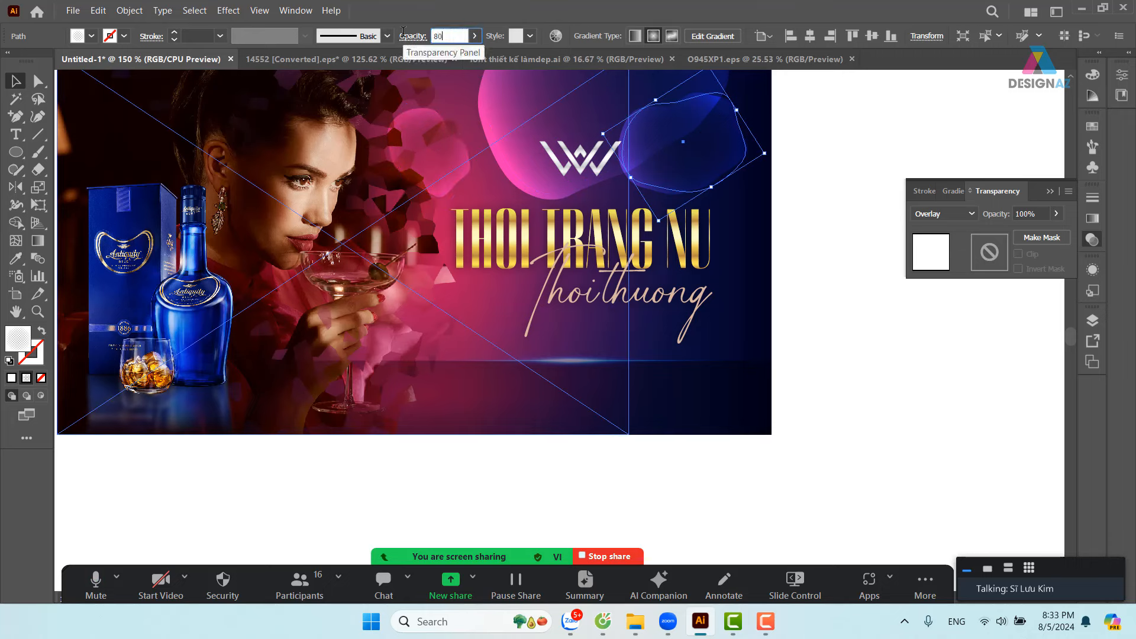
# - Set the opacity of the large blob behind the W logo to 90% and deselect it
pyautogui.click(498, 122)
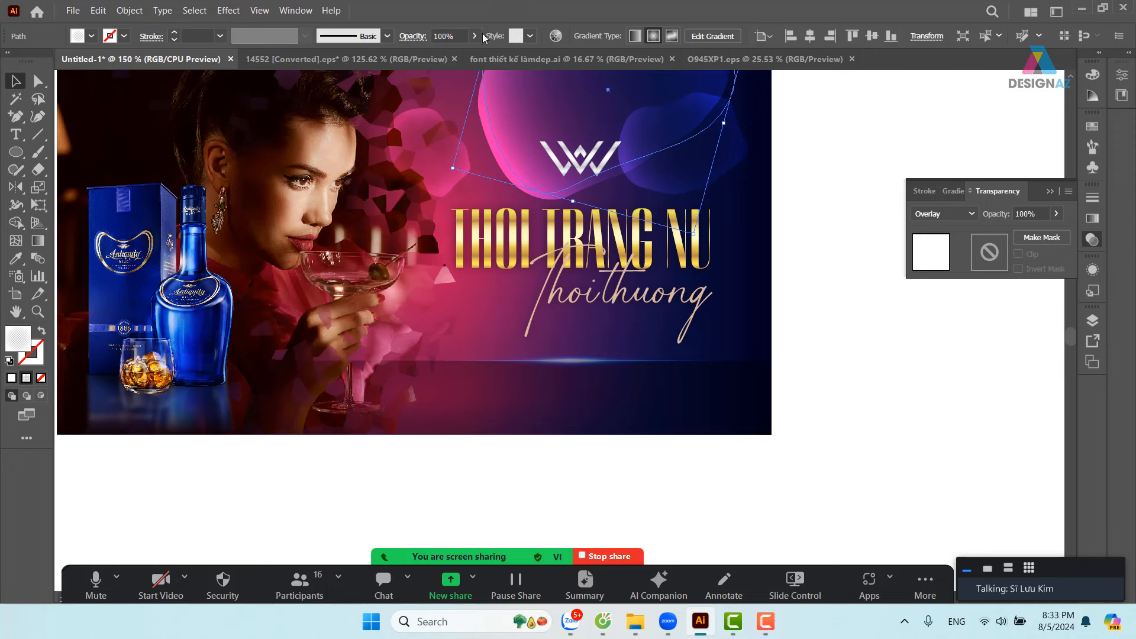
pyautogui.click(456, 37)
pyautogui.write('90')
pyautogui.press('Return')
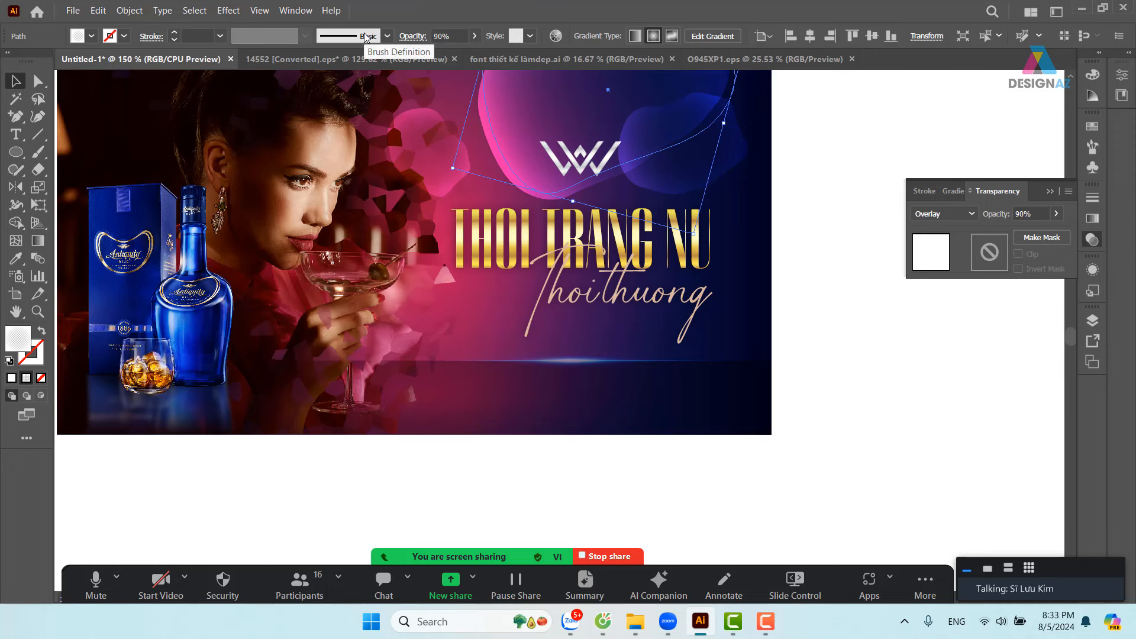
pyautogui.click(804, 282)
pyautogui.scroll(2, 787, 355)
pyautogui.hscroll(-1, 787, 355)
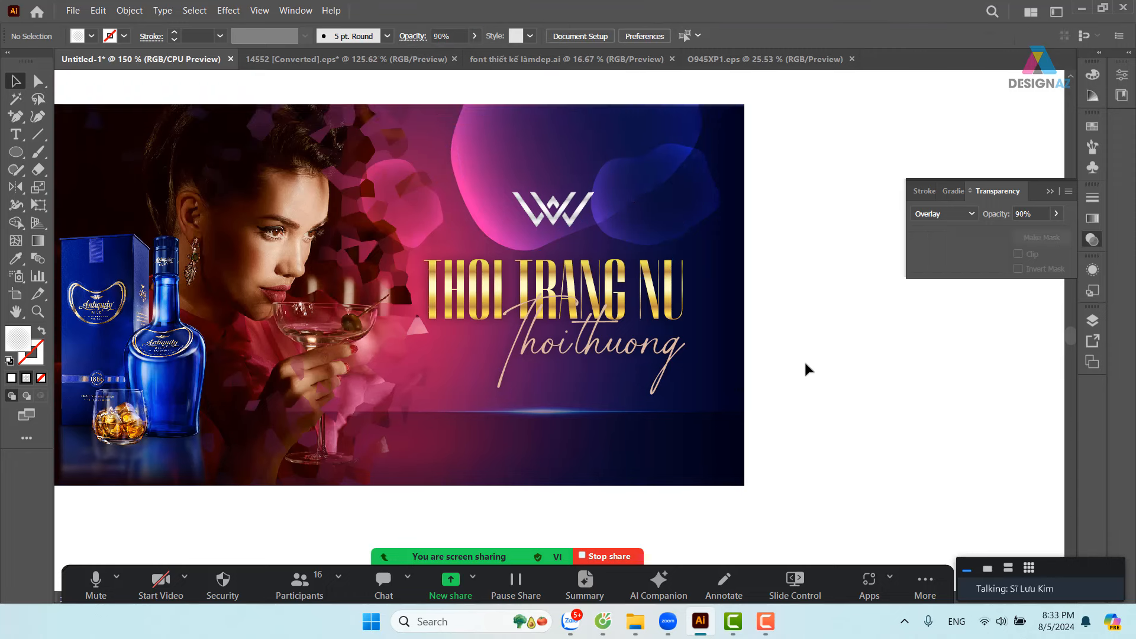
# - Copy the large blob in place in front and turn the copy into an unfilled 1 pt outline
pyautogui.click(490, 202)
pyautogui.hotkey('ctrl', 'c')
pyautogui.hotkey('ctrl', 'f')
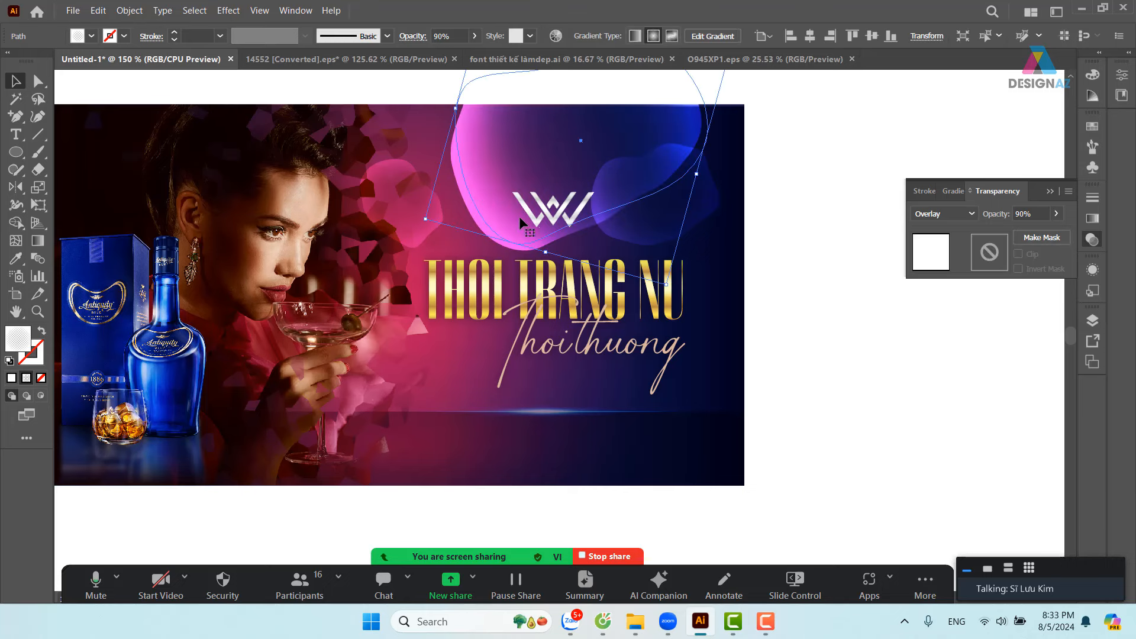
pyautogui.click(811, 315)
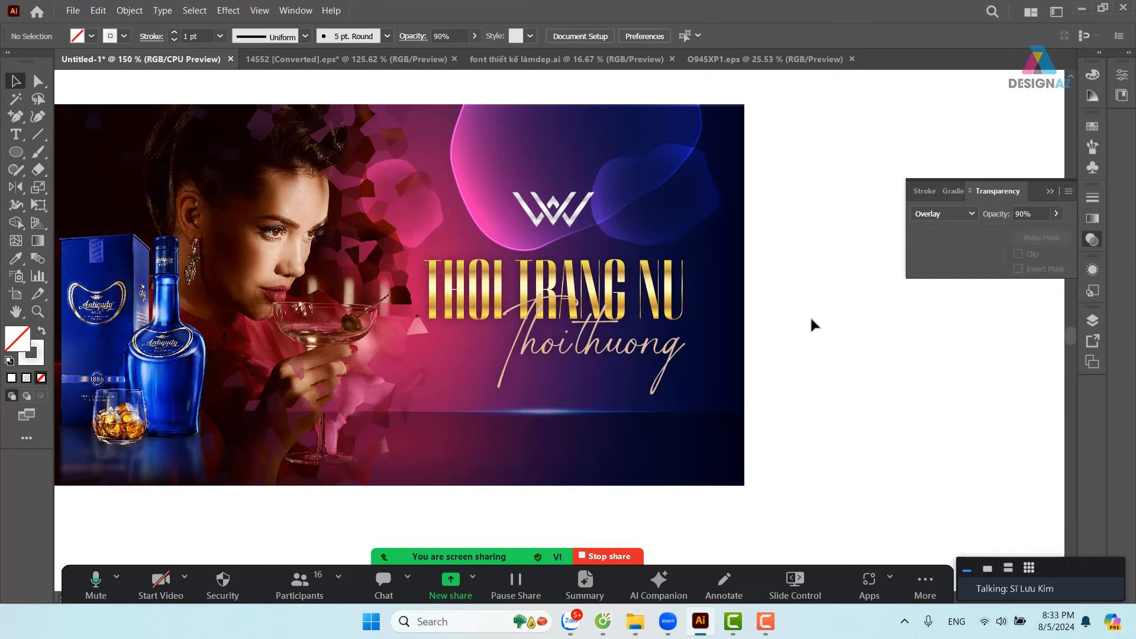
# - Copy the small blue blob in place in front and turn the copy into an unfilled 1 pt outline
pyautogui.moveTo(811, 325); pyautogui.dragTo(828, 326)
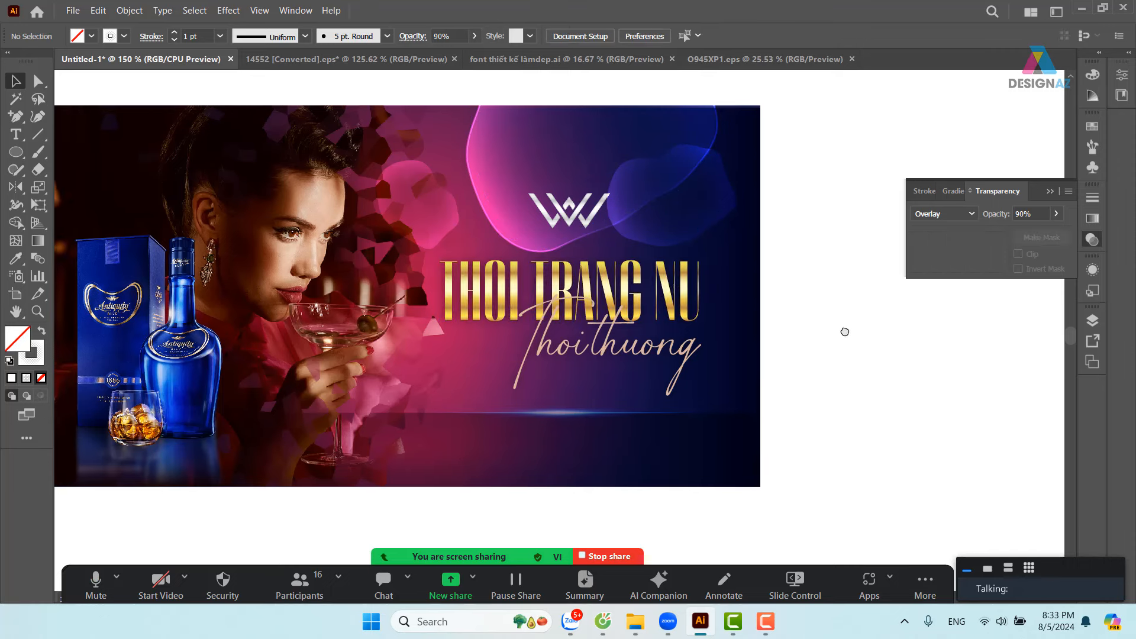
pyautogui.click(708, 225)
pyautogui.press('ctrl')
pyautogui.hotkey('ctrl', ']')
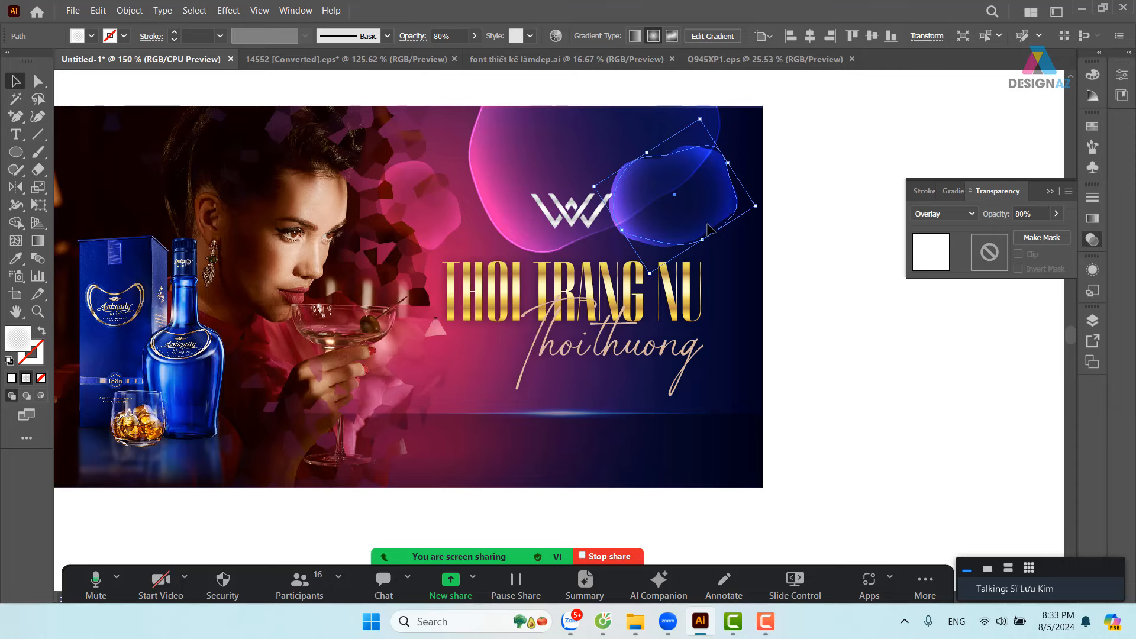
pyautogui.click(842, 329)
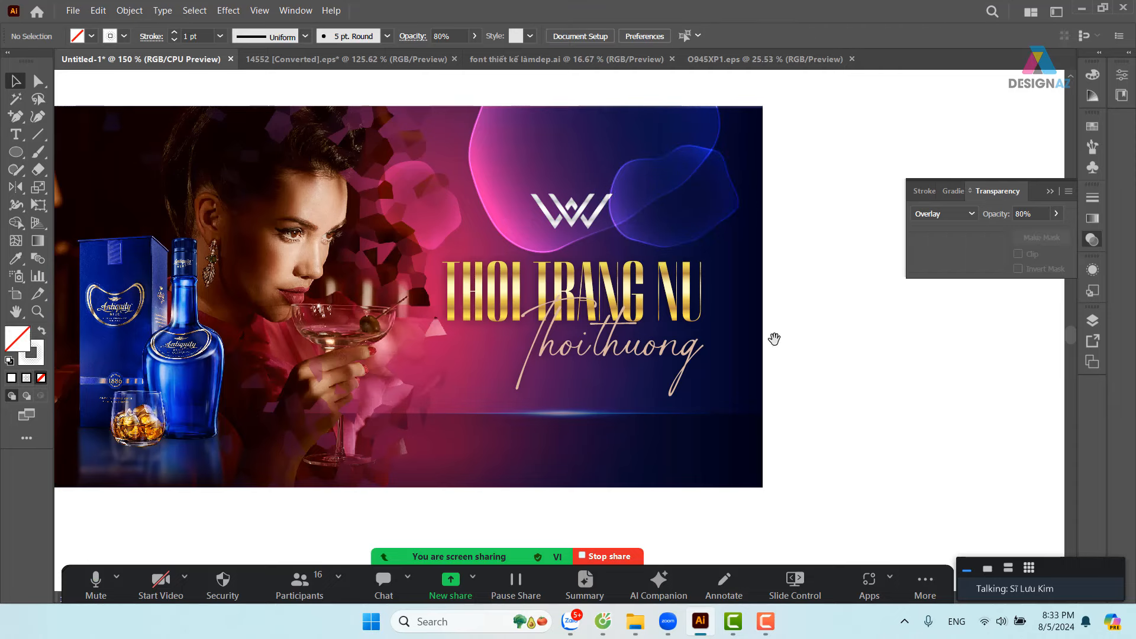
pyautogui.moveTo(775, 338); pyautogui.dragTo(806, 345)
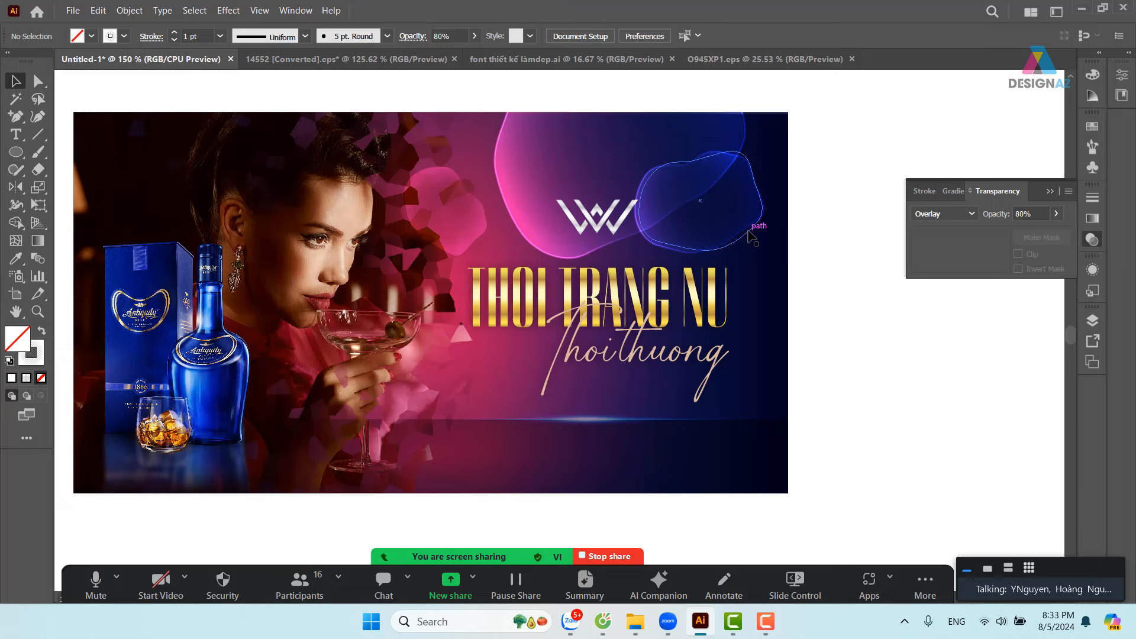
# - Enlarge the small blue blob's outline so it surrounds the blob, and nudge it slightly to the right
pyautogui.moveTo(735, 267); pyautogui.dragTo(771, 265)
pyautogui.hotkey('alt', 'shift')
pyautogui.hotkey('ctrl', 'z')
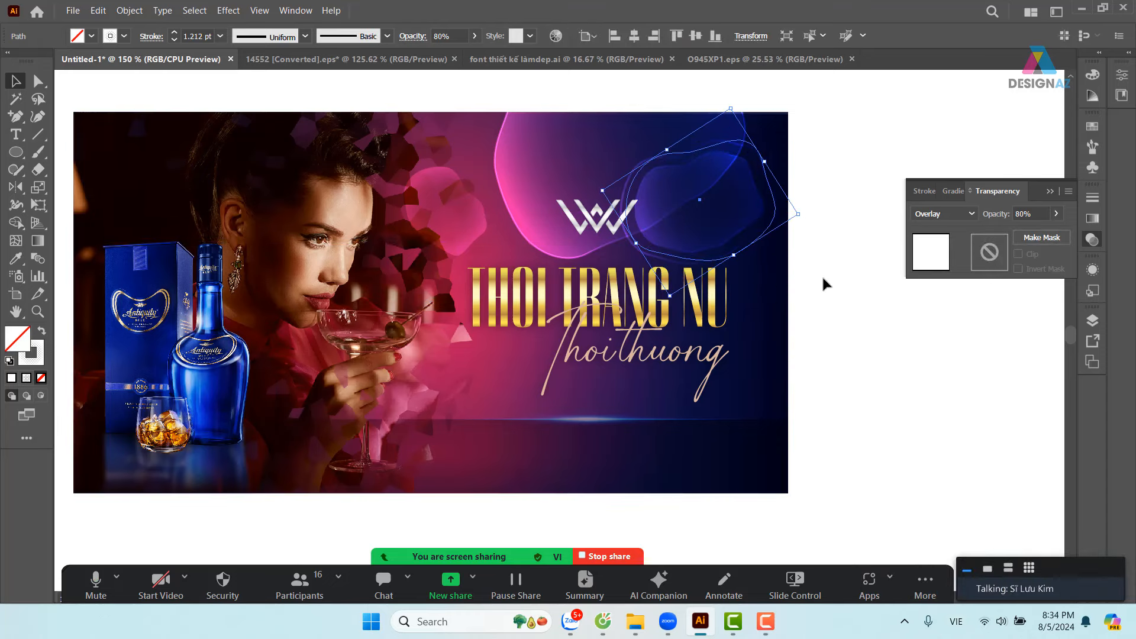
pyautogui.click(875, 398)
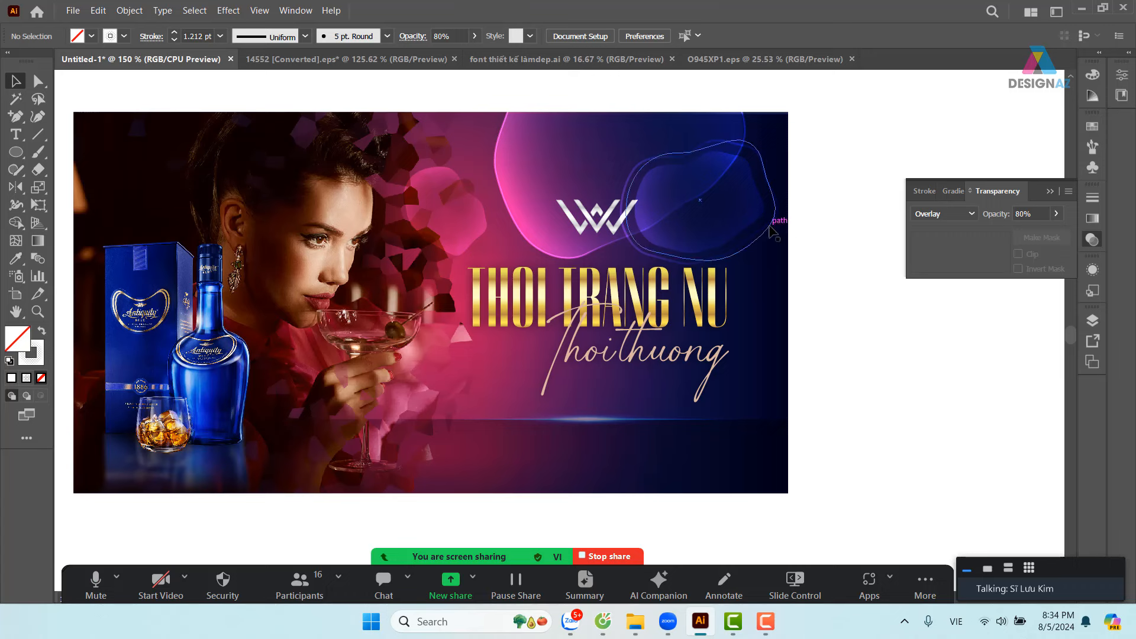
pyautogui.moveTo(772, 228); pyautogui.dragTo(776, 229)
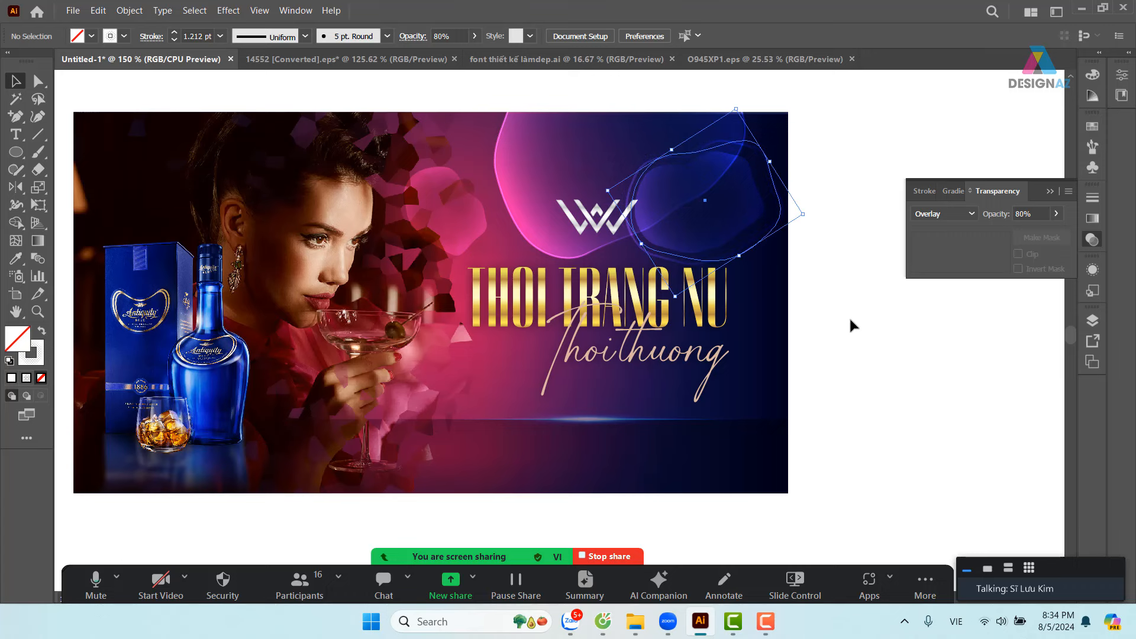
pyautogui.hscroll(5, 825, 337)
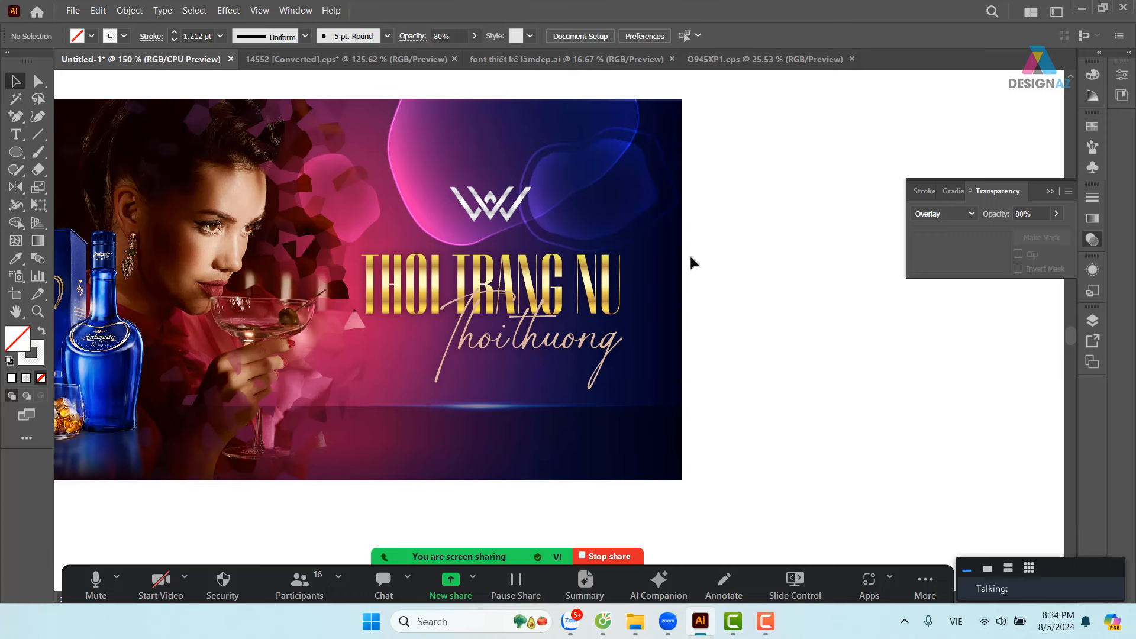
# - Duplicate the enlarged outline and scale the copy up into a second, wider ring around the blue blob
pyautogui.click(662, 227)
pyautogui.moveTo(679, 252); pyautogui.dragTo(723, 209)
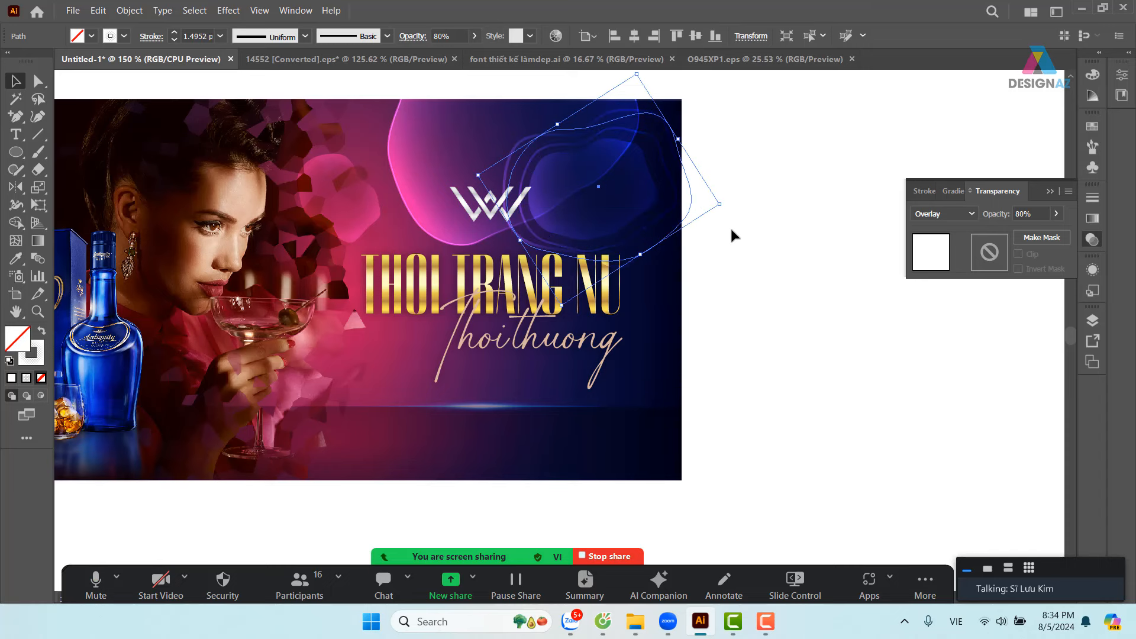
pyautogui.click(771, 285)
pyautogui.scroll(1, 731, 316)
pyautogui.hscroll(1, 731, 316)
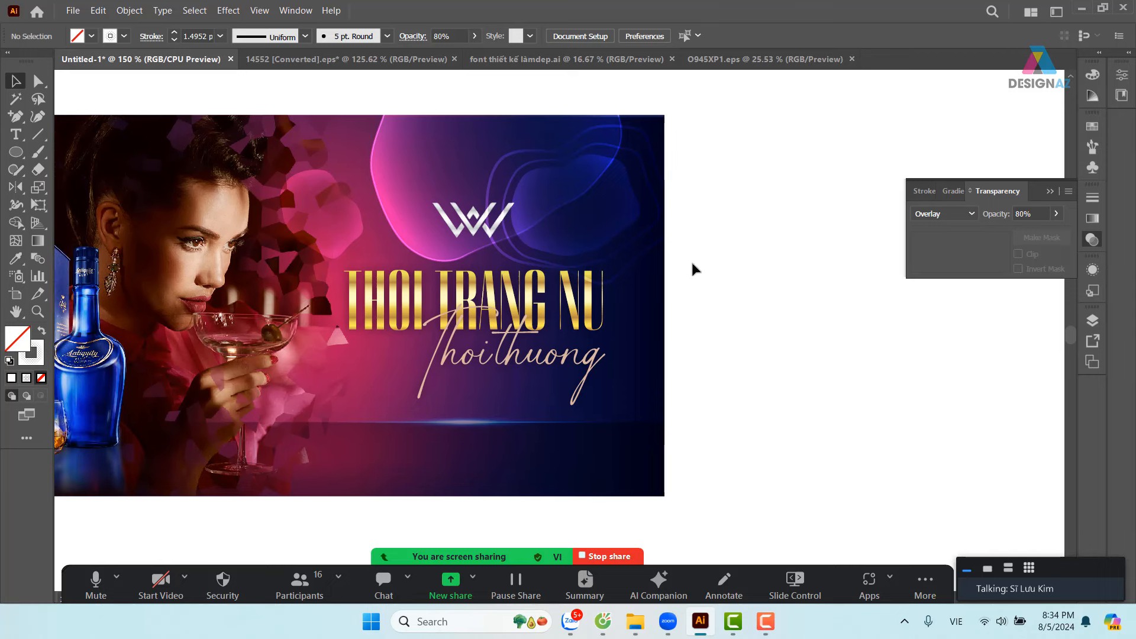
# - Set the outer ring's stroke weight to 0.5 pt and shift the ring slightly to the right
pyautogui.click(646, 254)
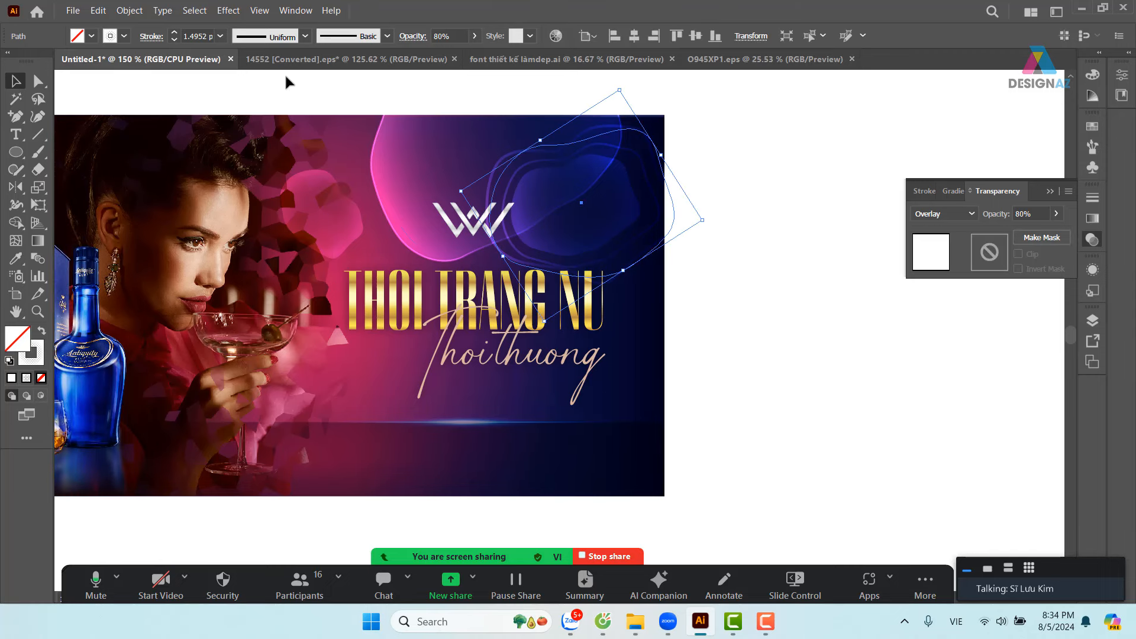
pyautogui.click(222, 38)
pyautogui.click(236, 67)
pyautogui.click(679, 322)
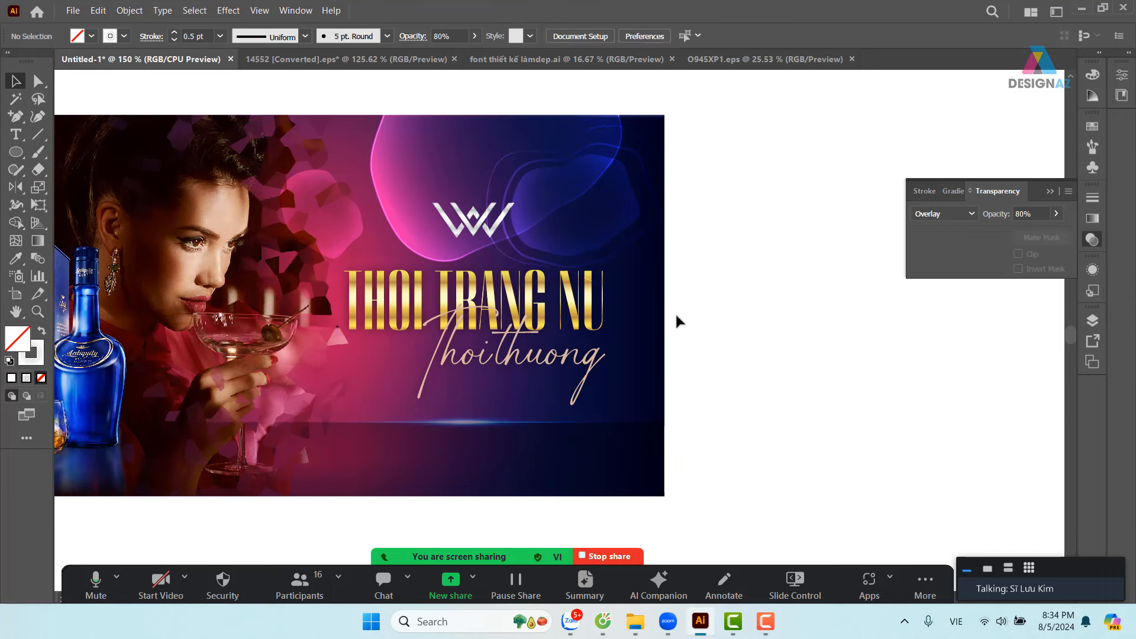
pyautogui.click(656, 259)
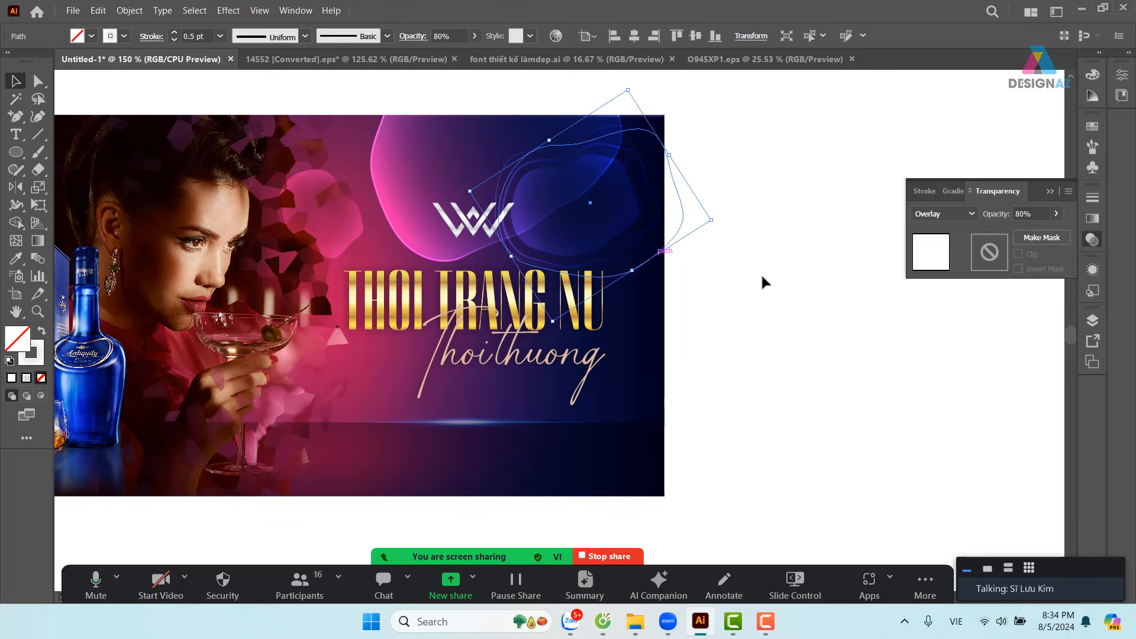
# - Set the stroke weight of the inner ring around the blue blob to 0.75 pt and deselect it
pyautogui.moveTo(711, 220); pyautogui.dragTo(666, 204)
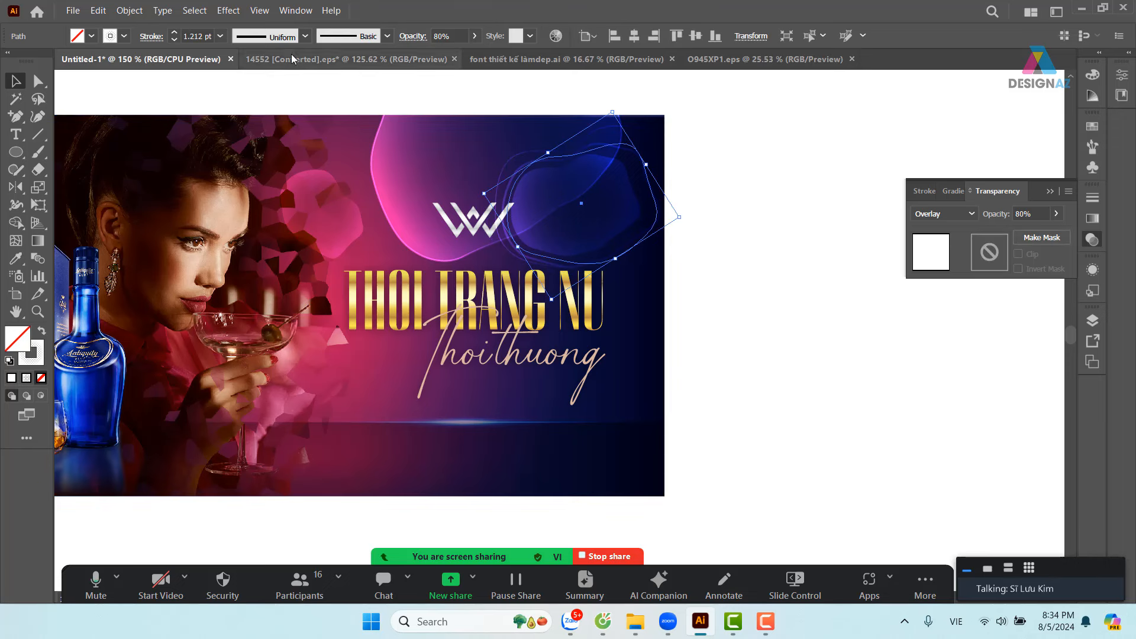
pyautogui.click(220, 36)
pyautogui.click(240, 89)
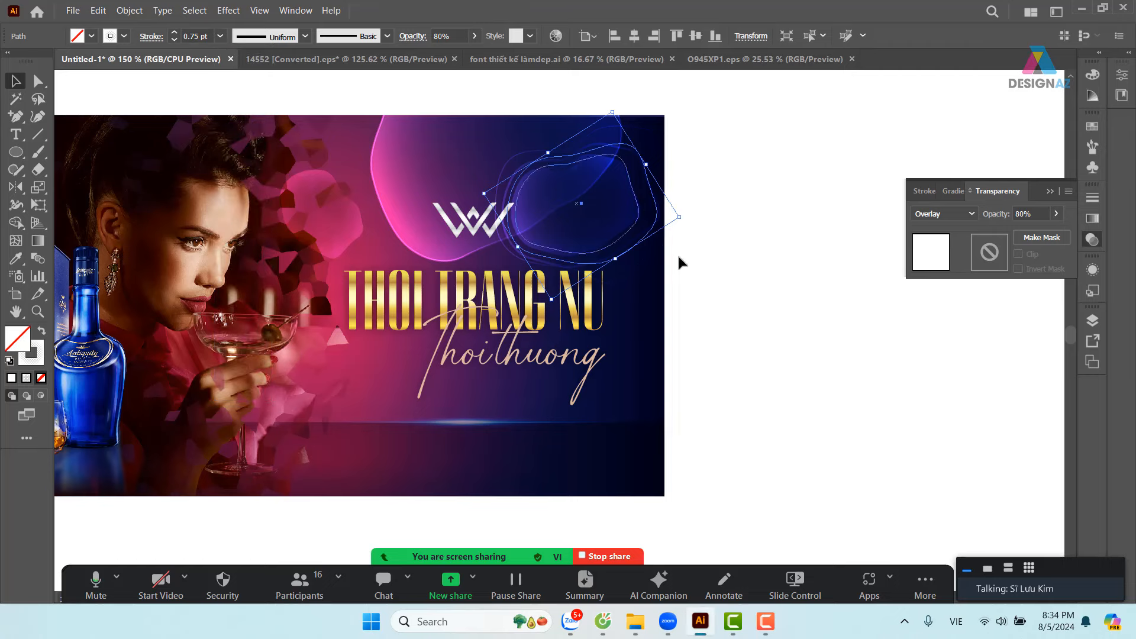
pyautogui.click(800, 327)
pyautogui.moveTo(749, 335); pyautogui.dragTo(821, 356)
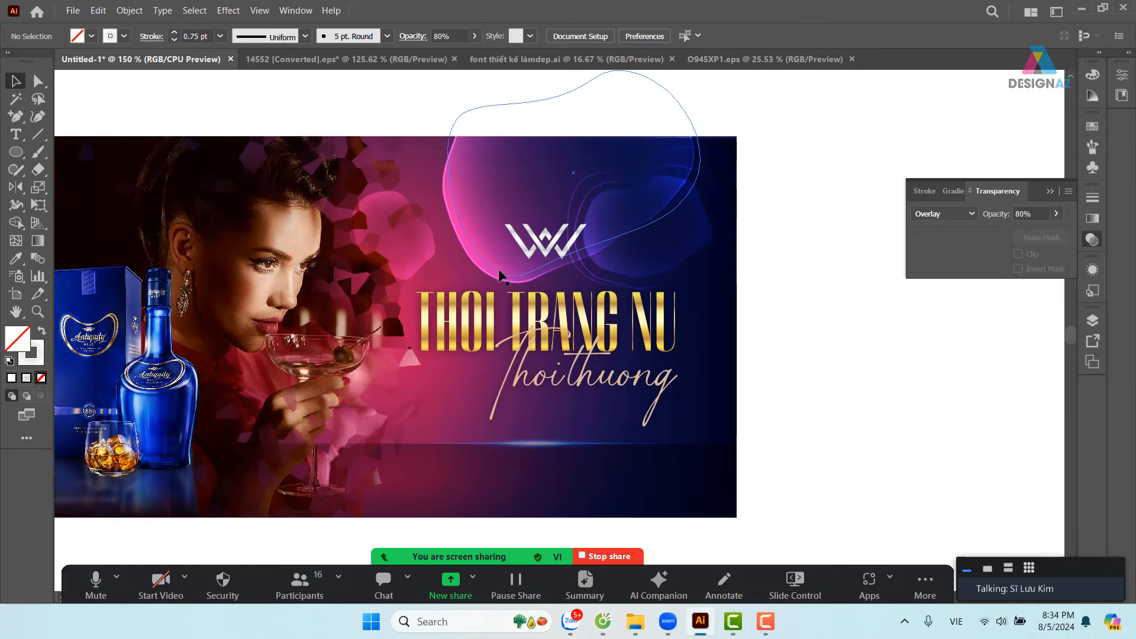
# - Look through the open gold gradient, font sample and vibrant gradient documents, and return to the banner document
pyautogui.click(499, 286)
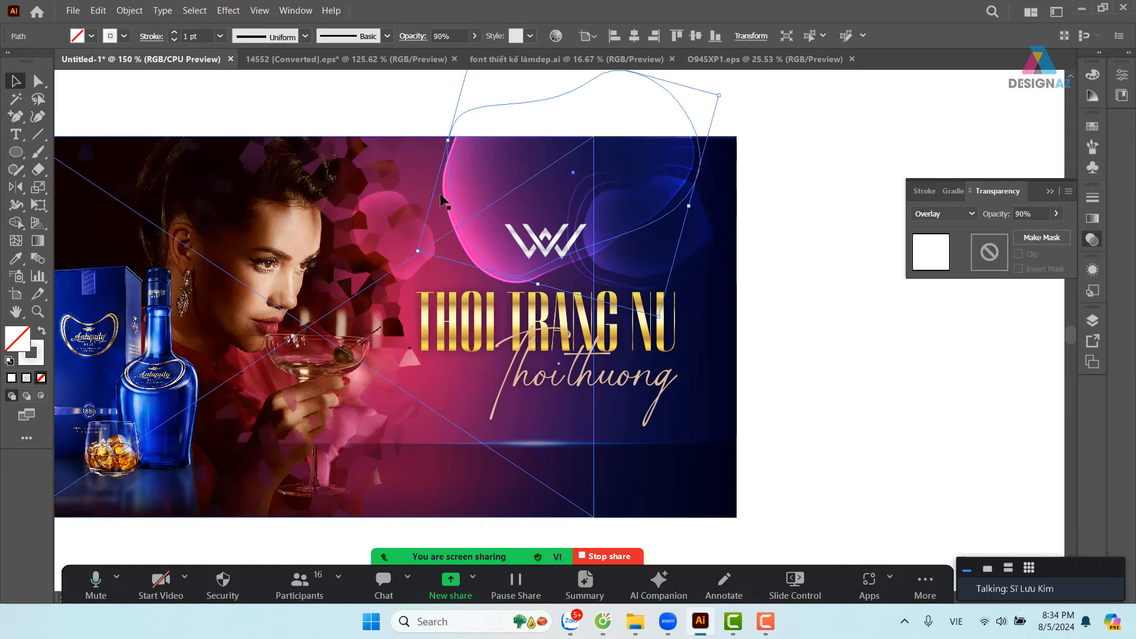
pyautogui.click(416, 192)
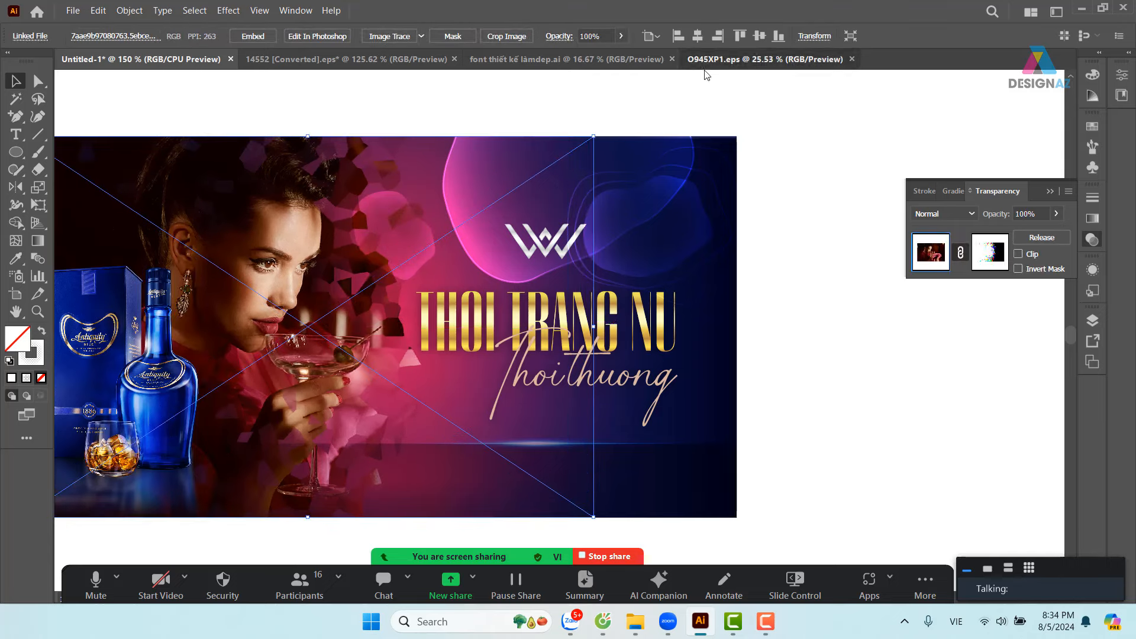
pyautogui.click(704, 64)
pyautogui.click(603, 58)
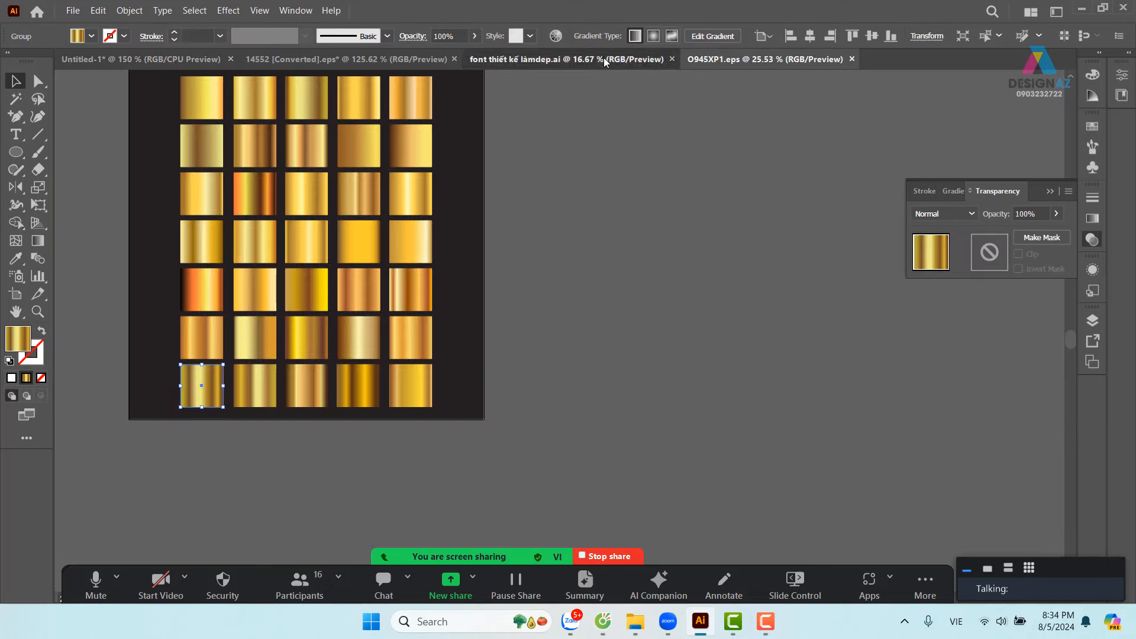
pyautogui.click(702, 59)
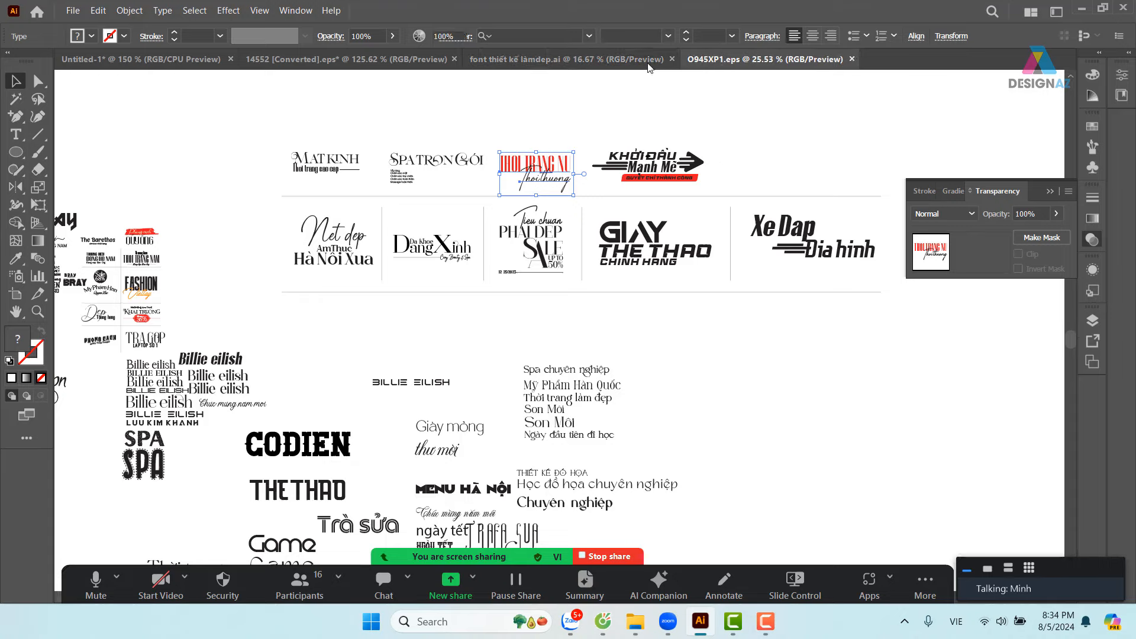
pyautogui.click(378, 59)
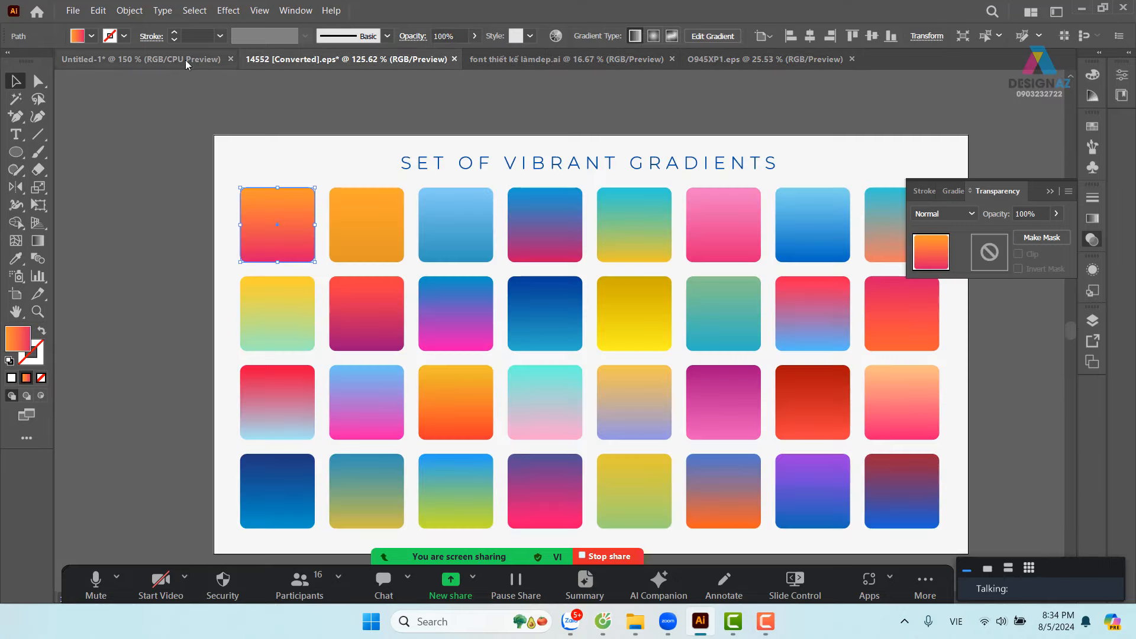
pyautogui.click(186, 59)
# - Duplicate the outline of the large blob behind the W logo, enlarge the copy into a wider ring and set its stroke weight to 0.25 pt
pyautogui.click(744, 141)
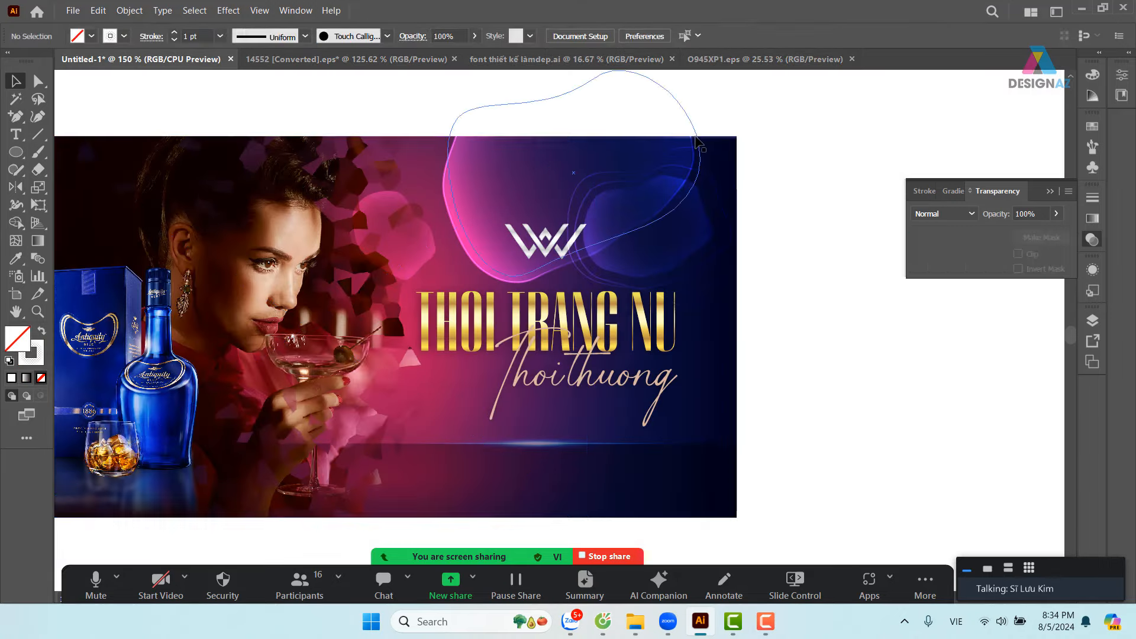
pyautogui.click(696, 141)
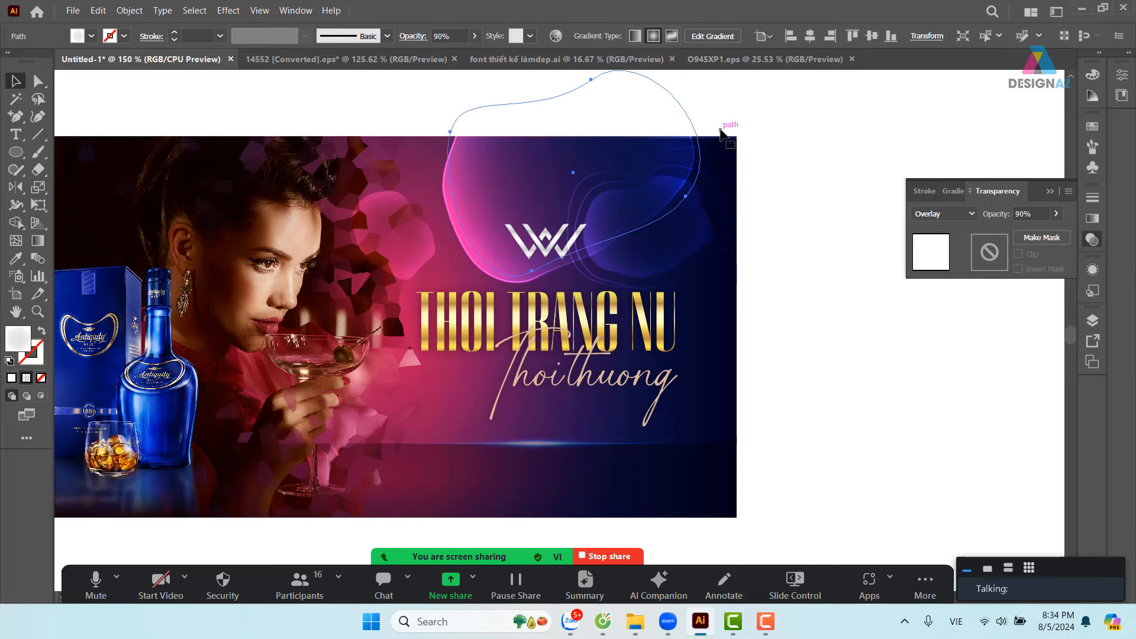
pyautogui.click(776, 127)
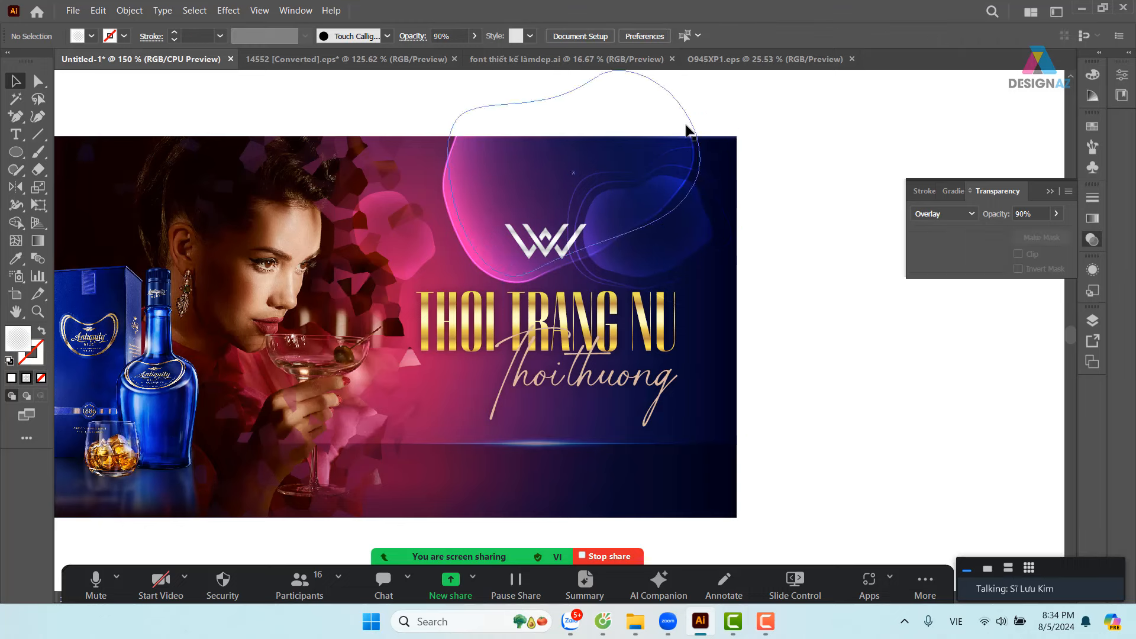
pyautogui.click(689, 130)
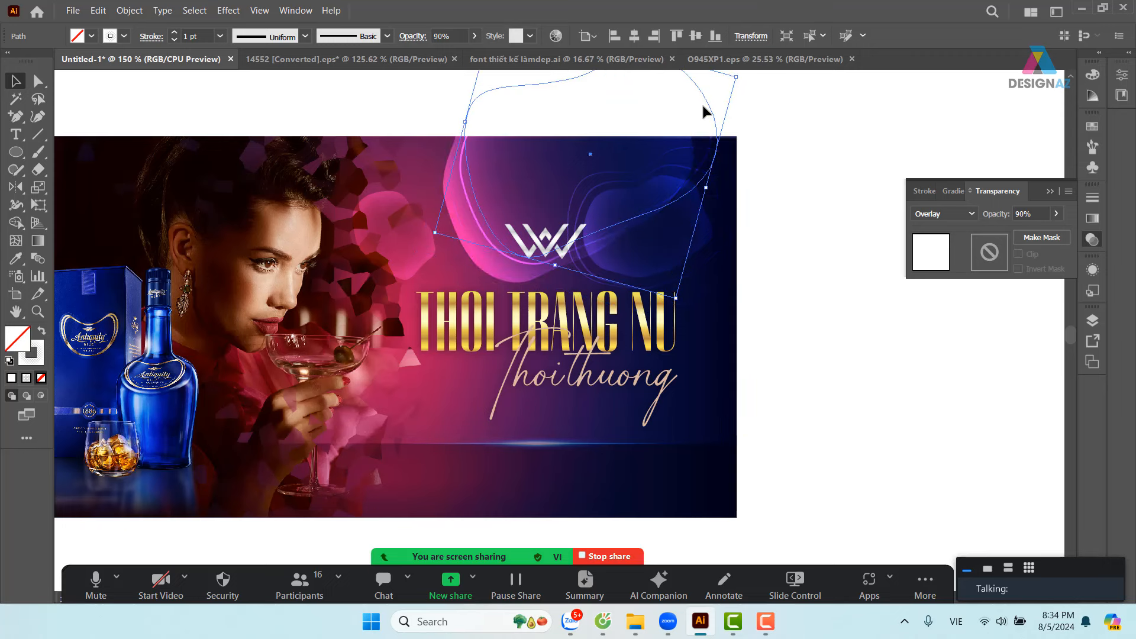
pyautogui.hotkey('ctrl', 'shift', 'b')
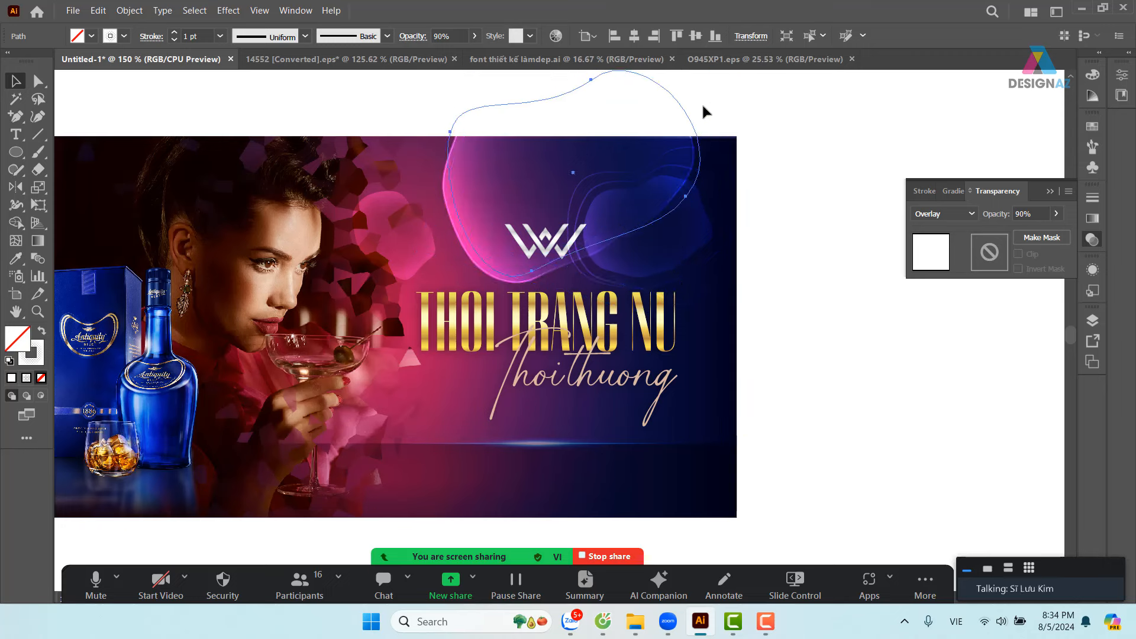
pyautogui.hotkey('ctrl', 'shift', 'b')
pyautogui.moveTo(719, 95)
pyautogui.mouseDown()
pyautogui.moveTo(452, 274)
pyautogui.moveTo(420, 249)
pyautogui.moveTo(387, 274)
pyautogui.mouseUp()
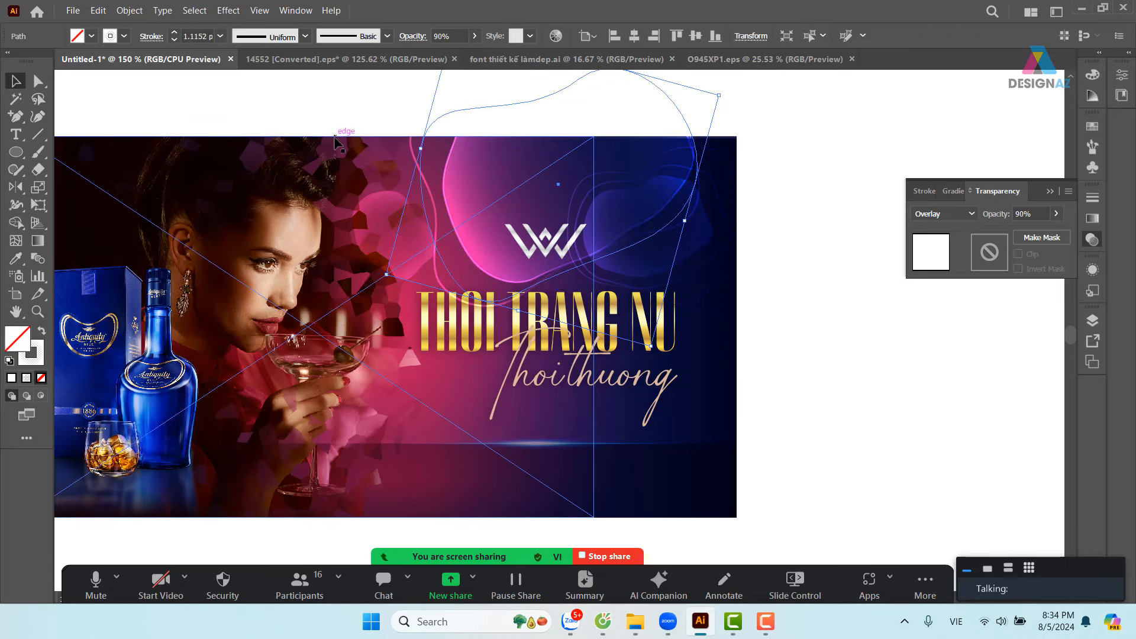
pyautogui.click(220, 36)
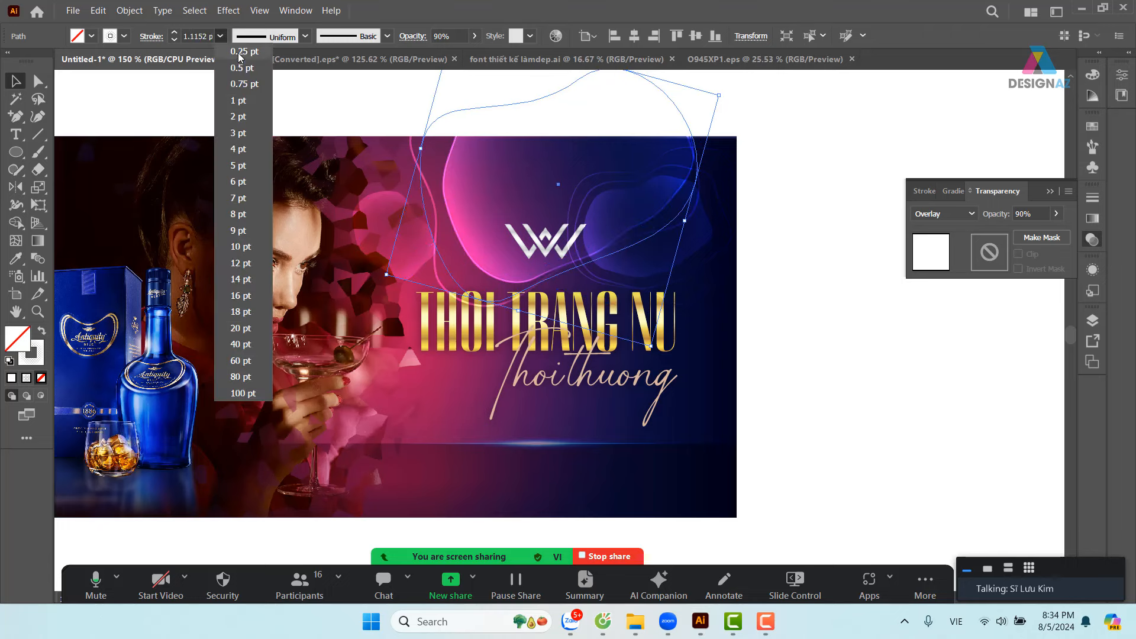
pyautogui.click(837, 346)
pyautogui.hscroll(-2, 900, 398)
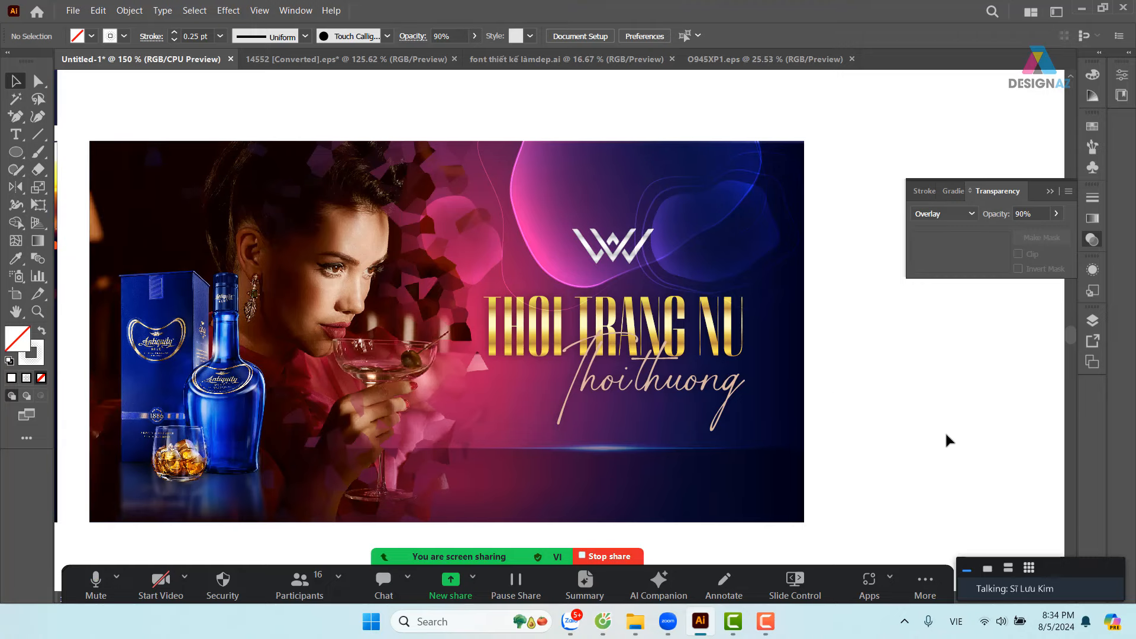
# - Duplicate the large radial-gradient blob below the title and undo the accidental move of the photo
pyautogui.scroll(-2, 886, 372)
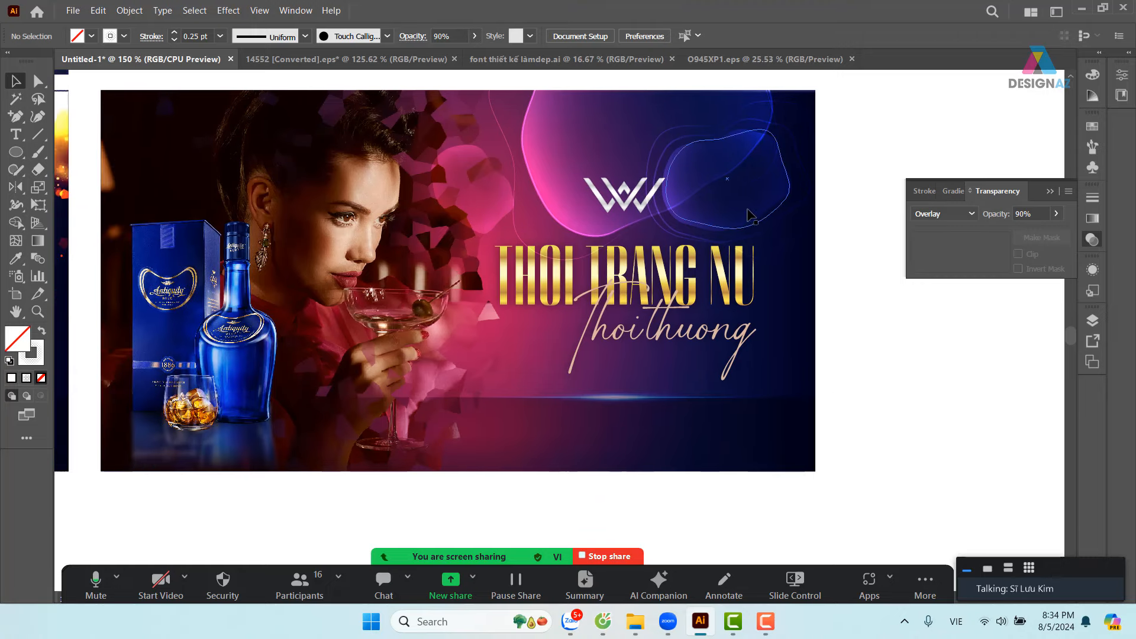
pyautogui.moveTo(581, 211); pyautogui.dragTo(655, 522)
pyautogui.click(980, 437)
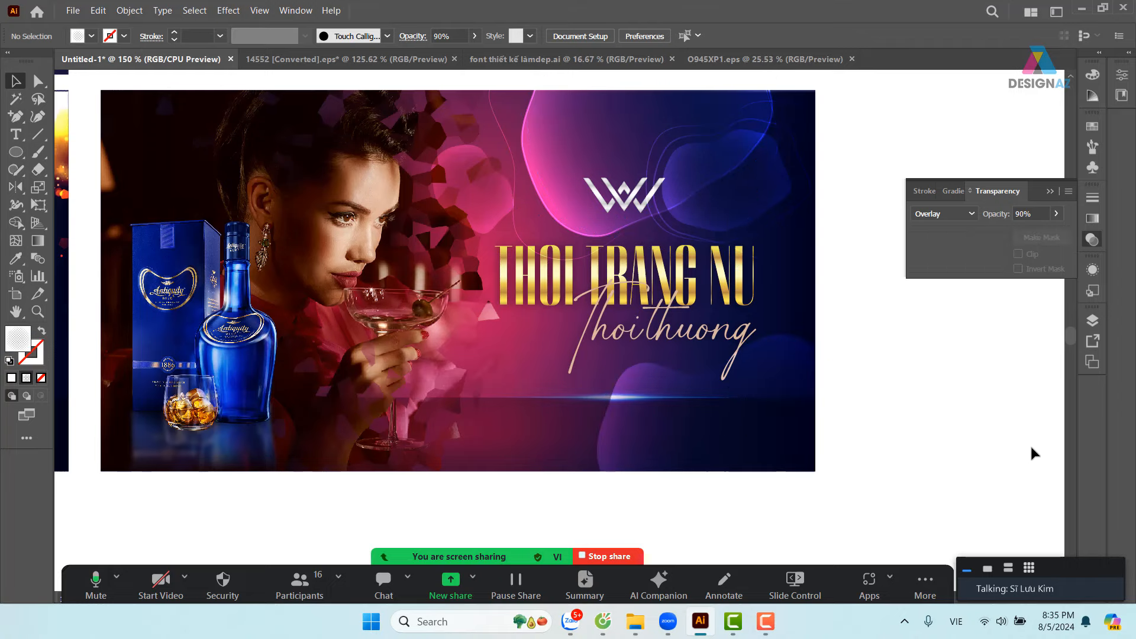
pyautogui.moveTo(532, 431); pyautogui.dragTo(505, 465)
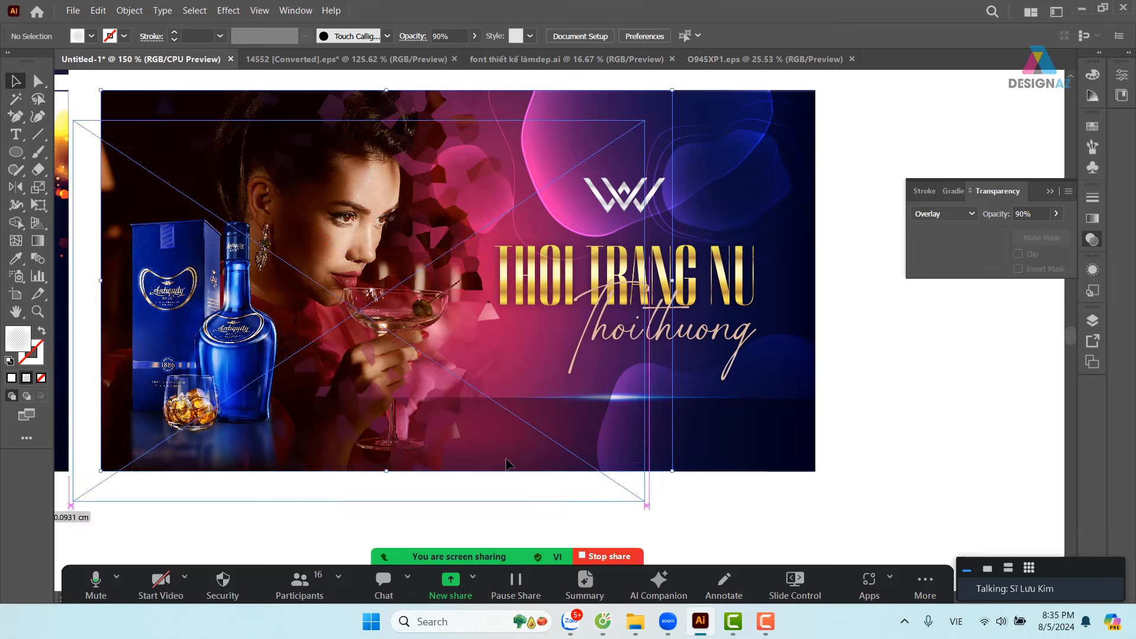
pyautogui.hotkey('ctrl', 'z')
pyautogui.hotkey('ctrl', 'z')
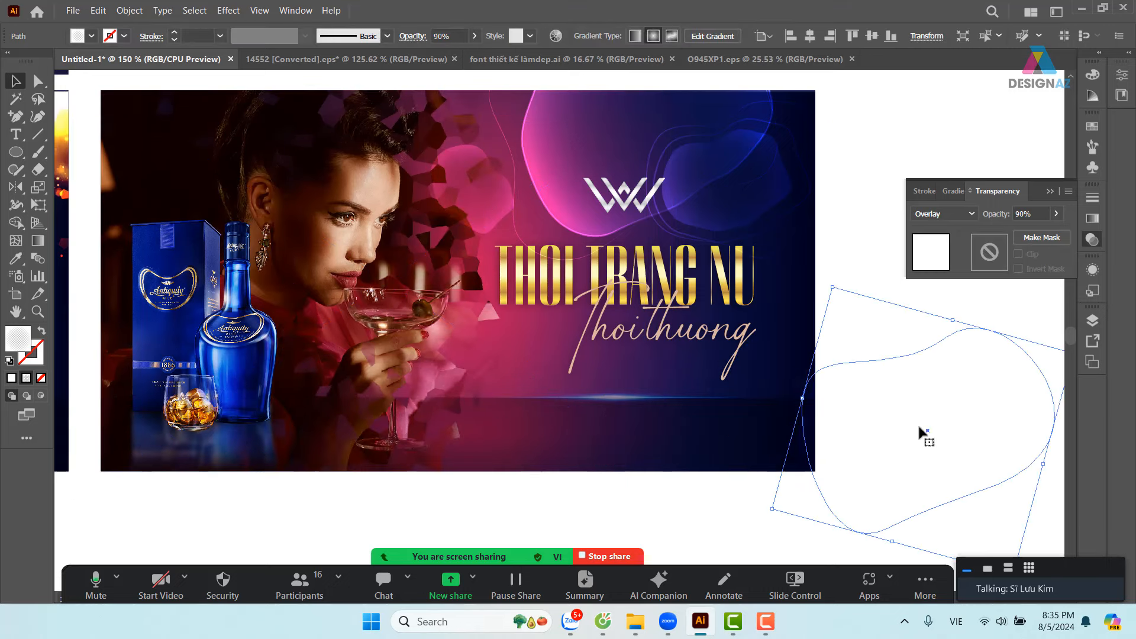
# - Remove the dark floor strip and the light flare from the lower part of the banner, keeping the blob copy out of the way
pyautogui.click(704, 473)
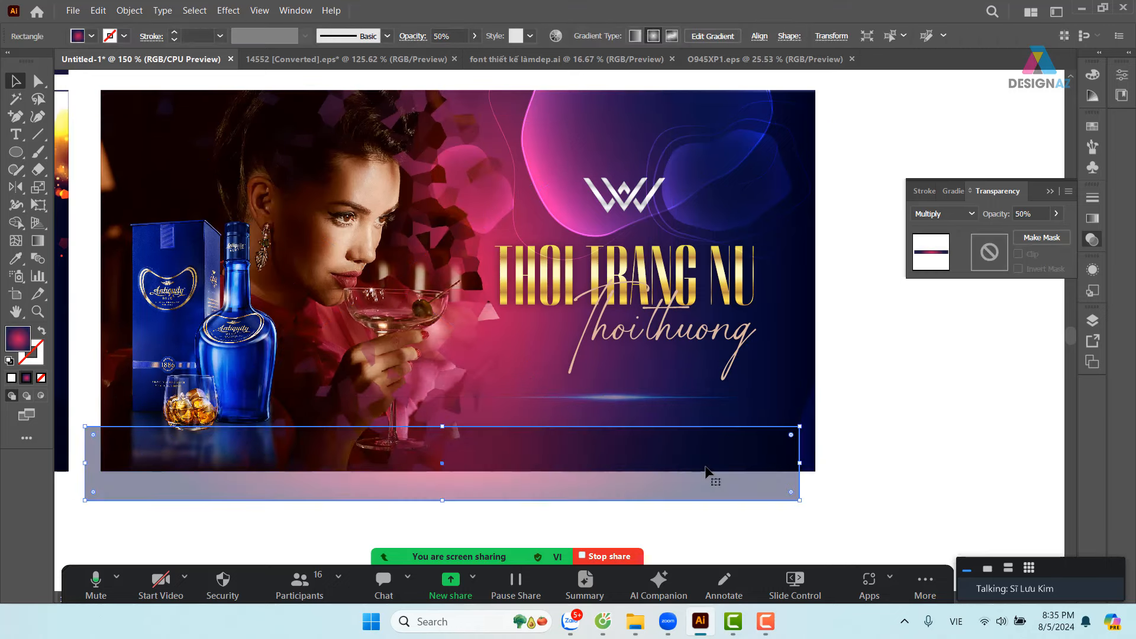
pyautogui.moveTo(865, 449)
pyautogui.mouseDown()
pyautogui.moveTo(812, 432)
pyautogui.moveTo(629, 436)
pyautogui.moveTo(862, 456)
pyautogui.mouseUp()
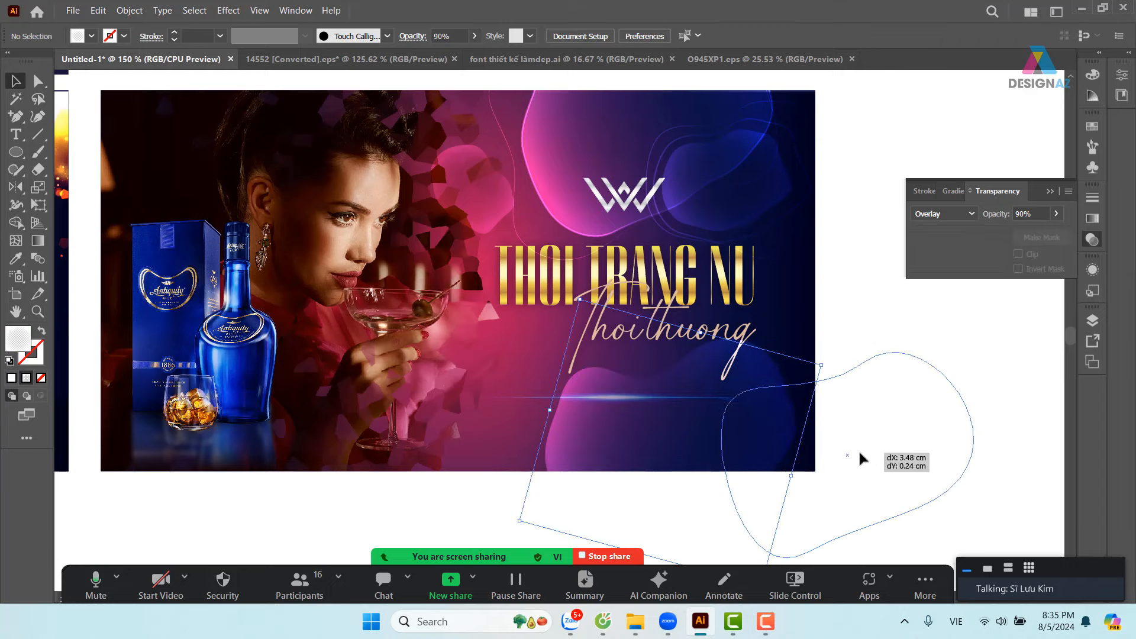
pyautogui.click(609, 407)
# - Rotate the blob copy and place it at the banner's lower edge beside the cocktail glass
pyautogui.moveTo(781, 411); pyautogui.dragTo(627, 414)
pyautogui.moveTo(840, 379); pyautogui.dragTo(399, 325)
pyautogui.moveTo(554, 443); pyautogui.dragTo(495, 468)
pyautogui.click(951, 445)
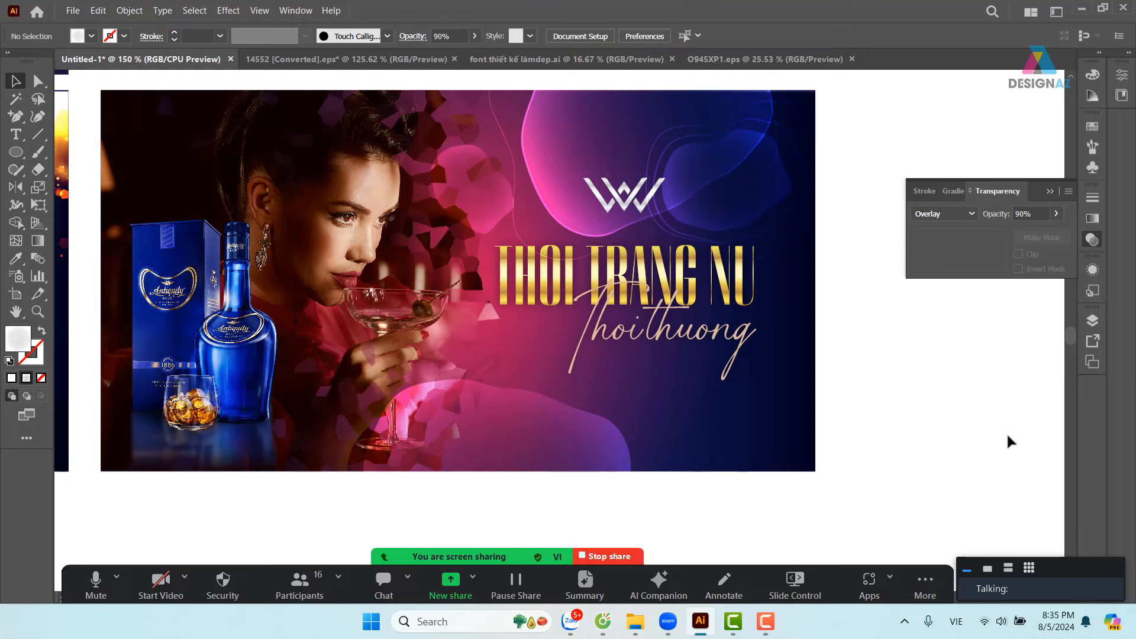
# - Set the opacity of the large blob behind the W logo to 70% and deselect it
pyautogui.moveTo(1008, 435); pyautogui.dragTo(858, 413)
pyautogui.moveTo(774, 368); pyautogui.dragTo(841, 446)
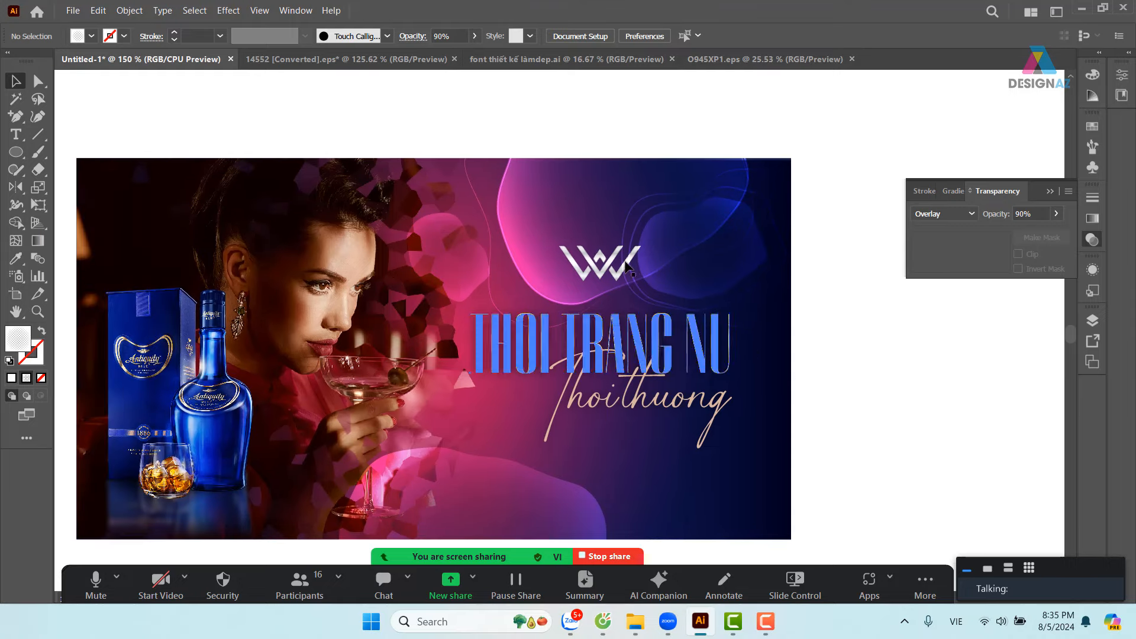
pyautogui.click(540, 193)
pyautogui.moveTo(655, 209); pyautogui.dragTo(626, 244)
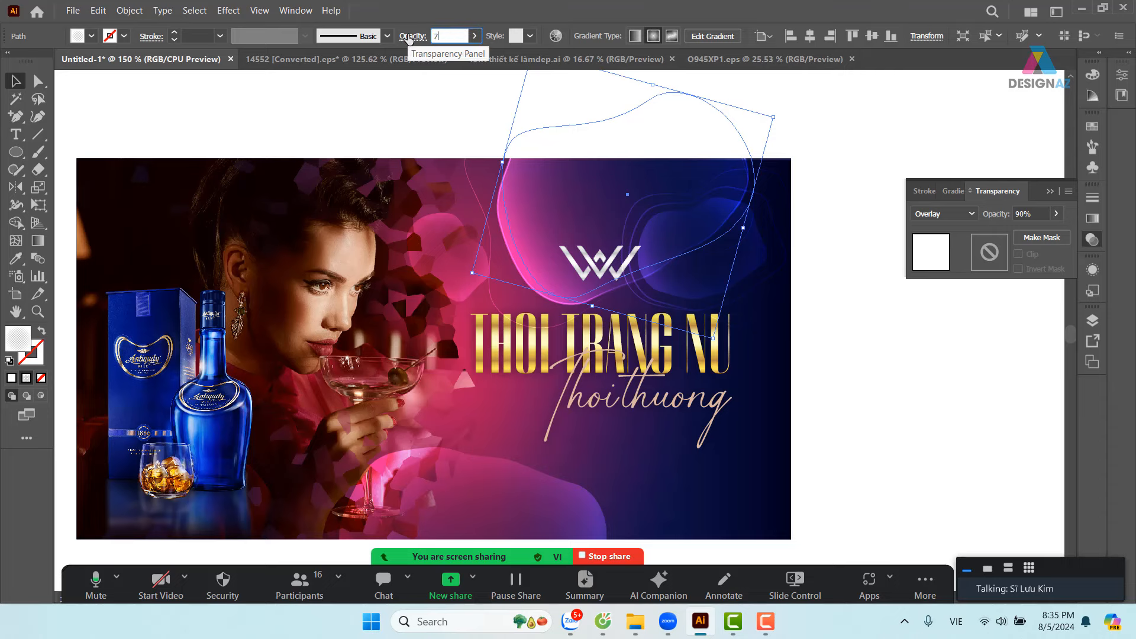
pyautogui.press('Return')
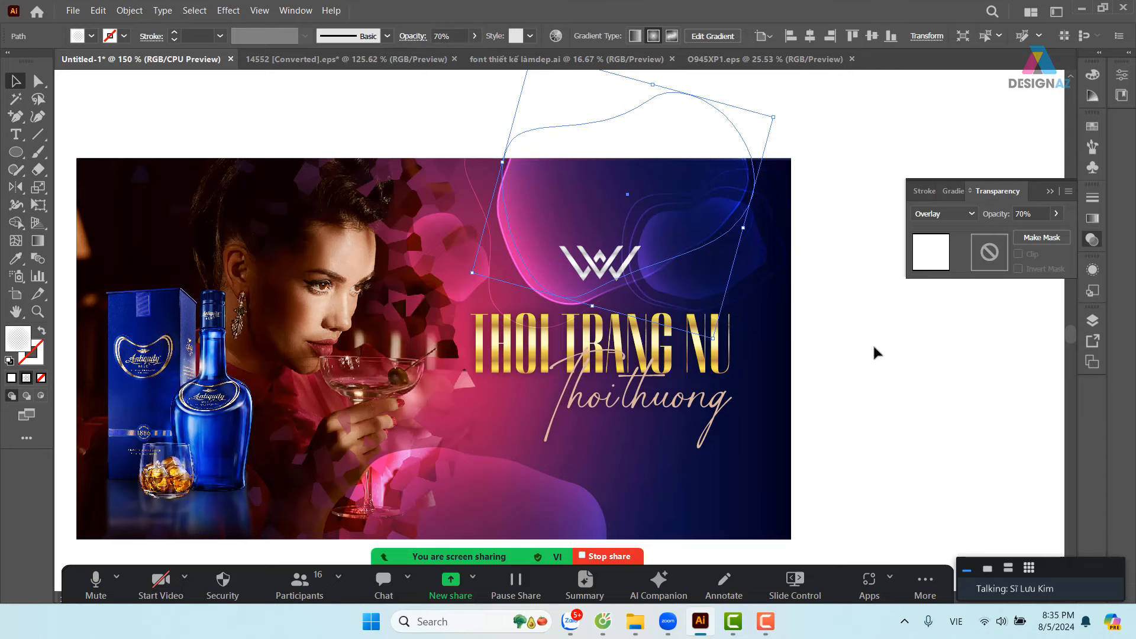
pyautogui.click(861, 326)
# - Duplicate the lower blob into the banner's bottom-right corner and rotate the copy
pyautogui.scroll(-3, 849, 330)
pyautogui.click(542, 398)
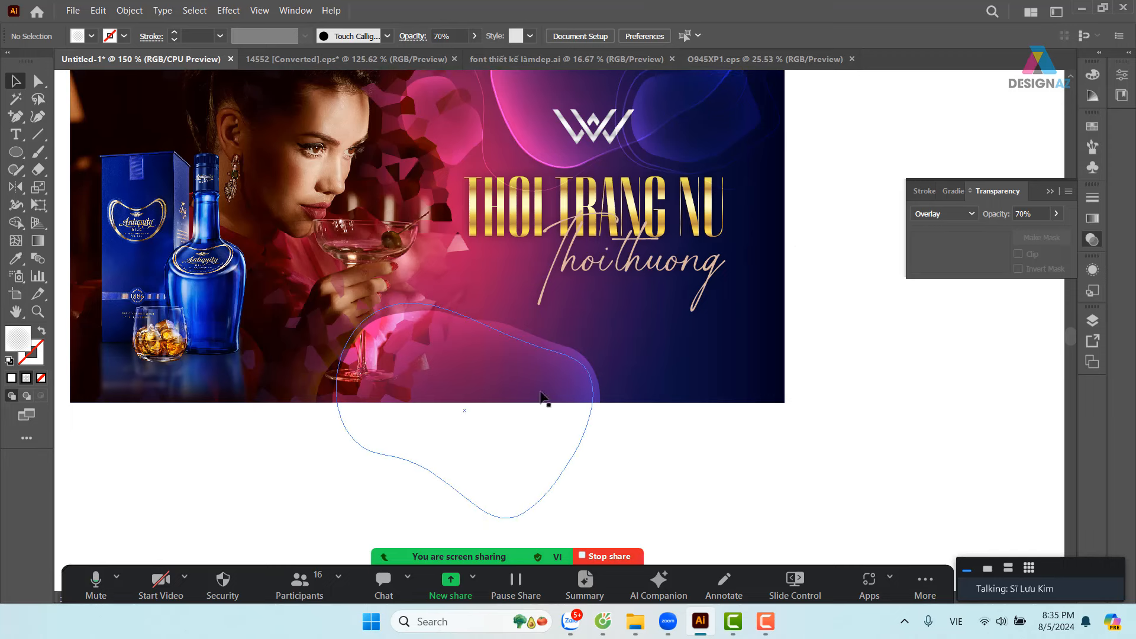
pyautogui.moveTo(502, 385); pyautogui.dragTo(770, 342)
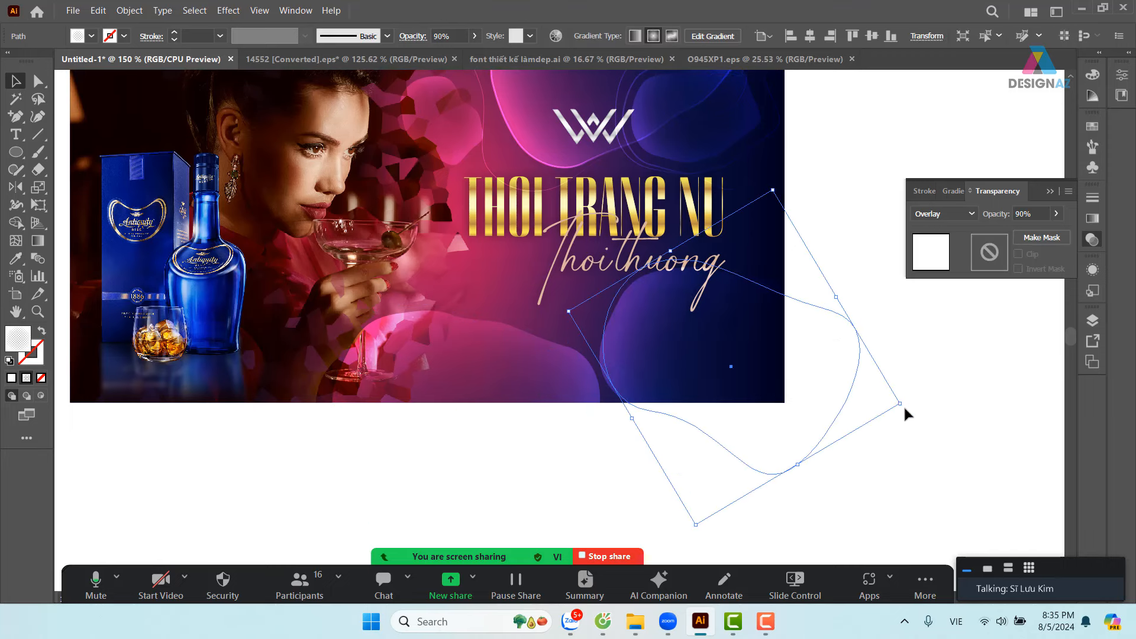
pyautogui.moveTo(901, 406)
pyautogui.mouseDown()
pyautogui.moveTo(733, 327)
pyautogui.moveTo(807, 340)
pyautogui.moveTo(883, 419)
pyautogui.mouseUp()
pyautogui.click(880, 374)
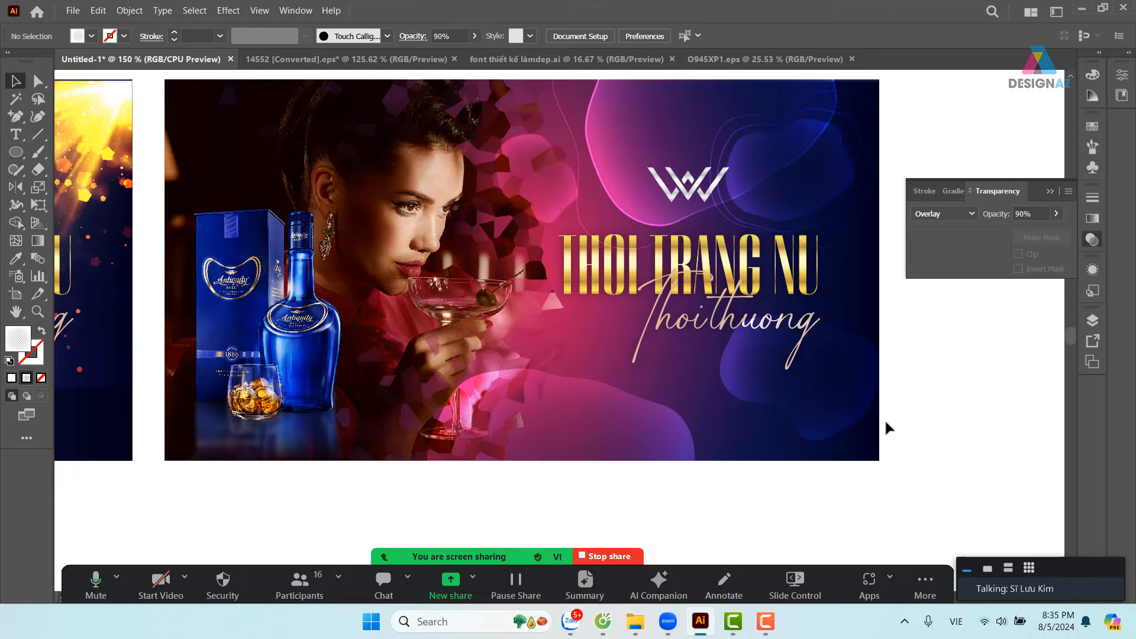
# - Keep only one of the two lower blobs, scale it down and place it beneath the title beside the script text
pyautogui.moveTo(831, 412); pyautogui.dragTo(913, 411)
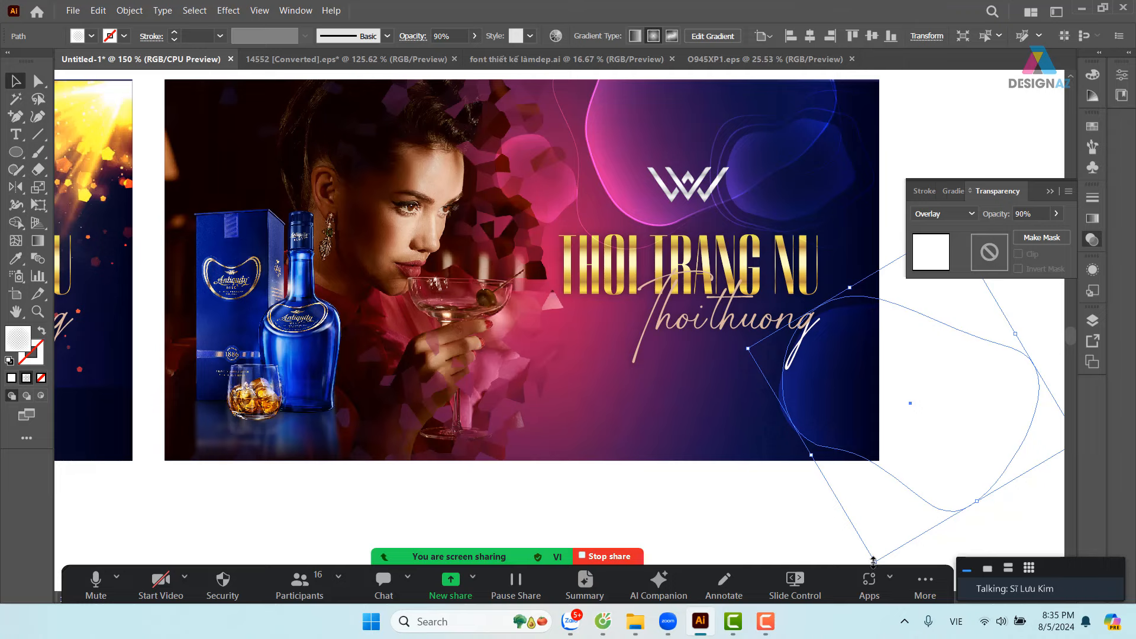
pyautogui.hscroll(5, 885, 494)
pyautogui.scroll(-1, 885, 494)
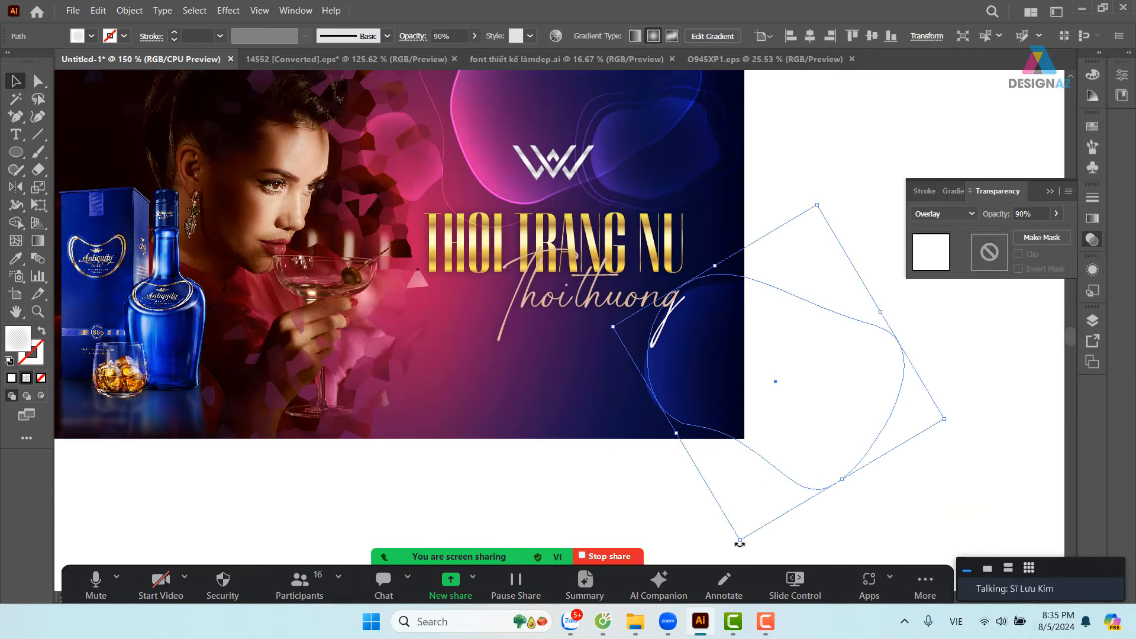
pyautogui.moveTo(740, 540); pyautogui.dragTo(774, 391)
pyautogui.moveTo(687, 315); pyautogui.dragTo(405, 310)
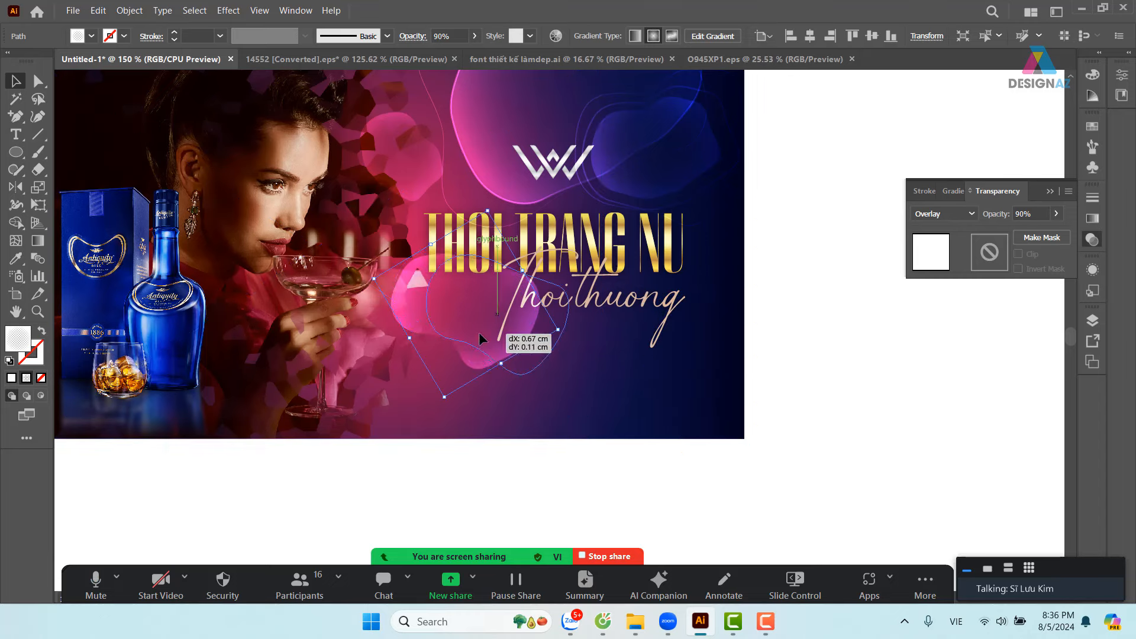
pyautogui.moveTo(475, 358); pyautogui.dragTo(507, 364)
# - Apply a Radial repeat to the small blob below the title and deselect the pattern
pyautogui.click(130, 10)
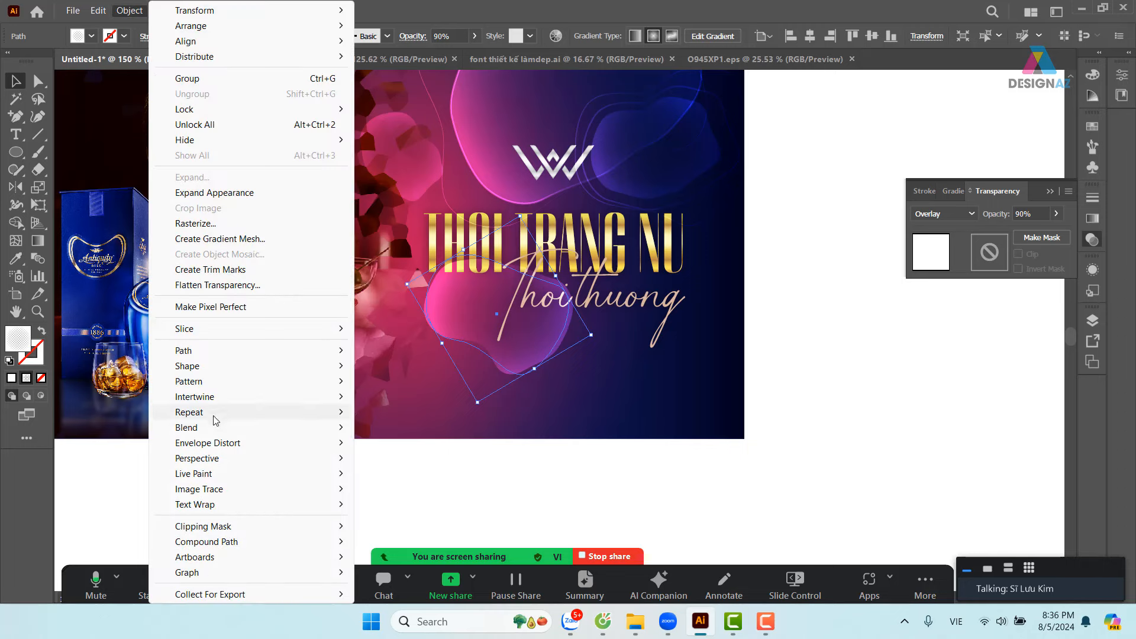
pyautogui.moveTo(215, 417)
pyautogui.click(407, 413)
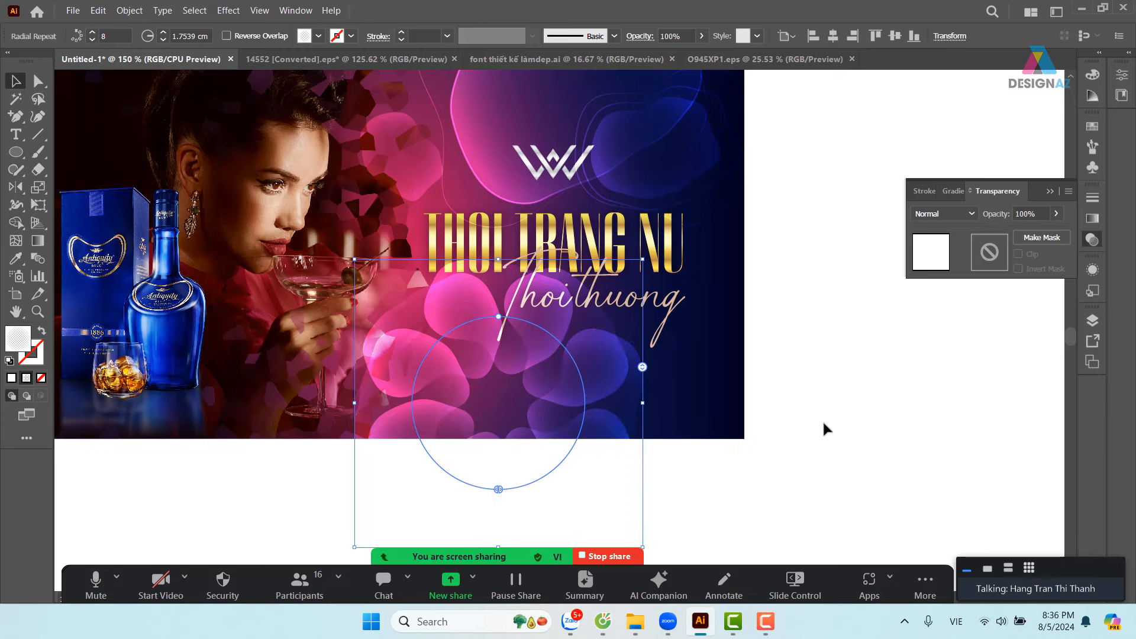
pyautogui.click(825, 320)
pyautogui.scroll(2, 719, 367)
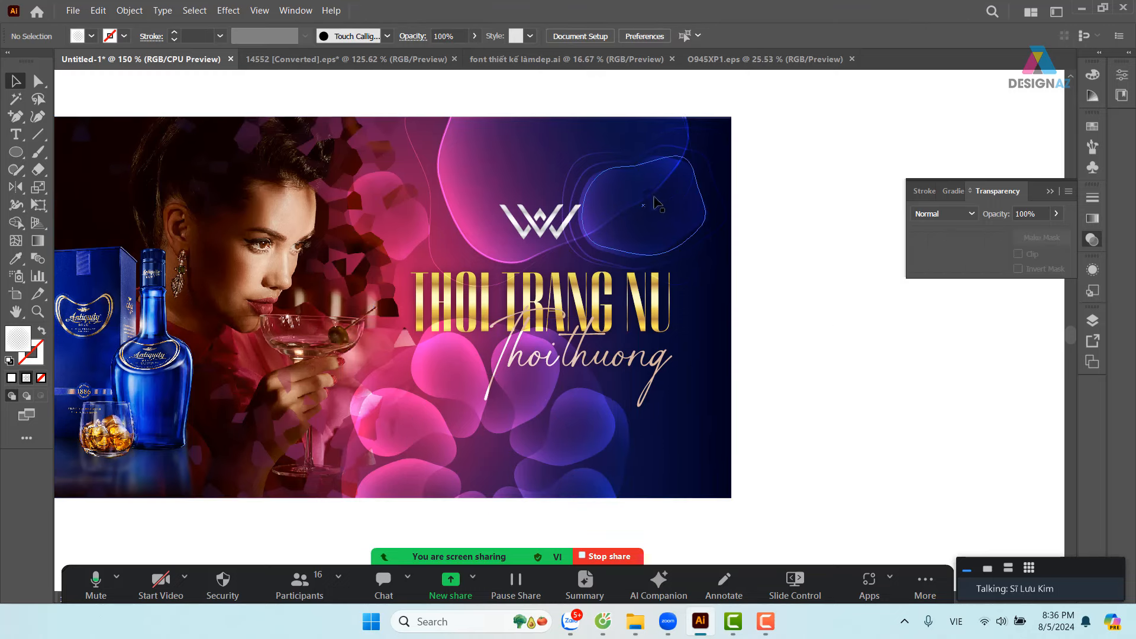
# - Delete the blue blob beside the W logo together with the thin outline rings around both blobs
pyautogui.moveTo(657, 203); pyautogui.dragTo(794, 152)
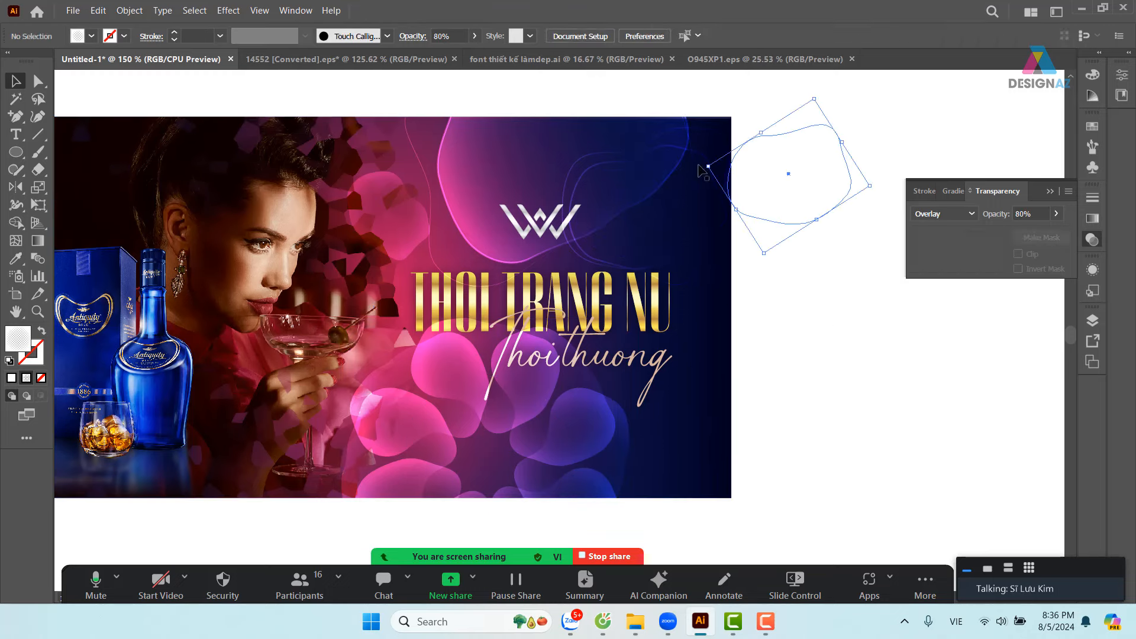
pyautogui.hotkey('ctrl', 'z')
pyautogui.moveTo(700, 156)
pyautogui.mouseDown()
pyautogui.moveTo(740, 136)
pyautogui.moveTo(710, 119)
pyautogui.moveTo(689, 142)
pyautogui.mouseUp()
pyautogui.click(689, 140)
pyautogui.press('Delete')
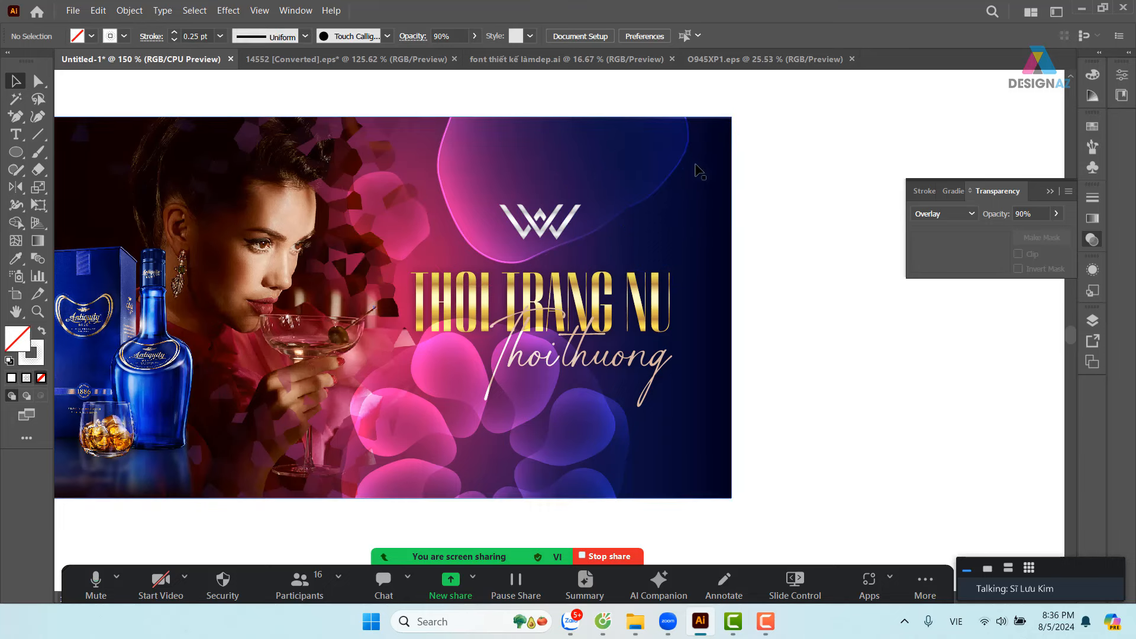
pyautogui.moveTo(685, 185); pyautogui.dragTo(720, 199)
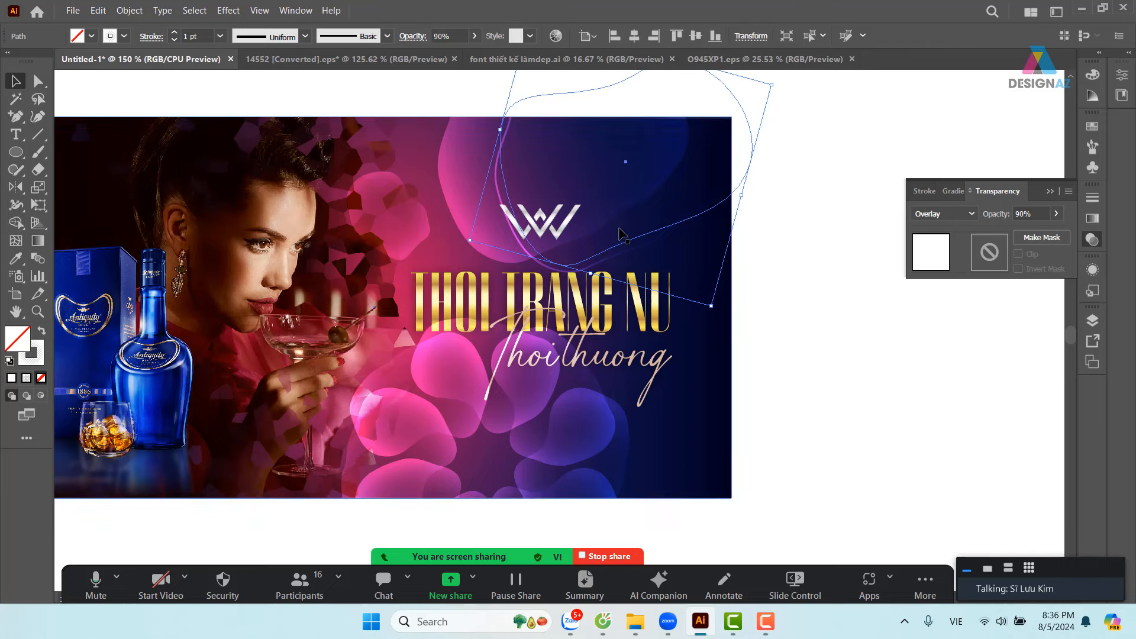
pyautogui.press('Delete')
# - Delete the large blob behind the W logo and the small pink blob beside the woman's face
pyautogui.moveTo(629, 213); pyautogui.dragTo(743, 198)
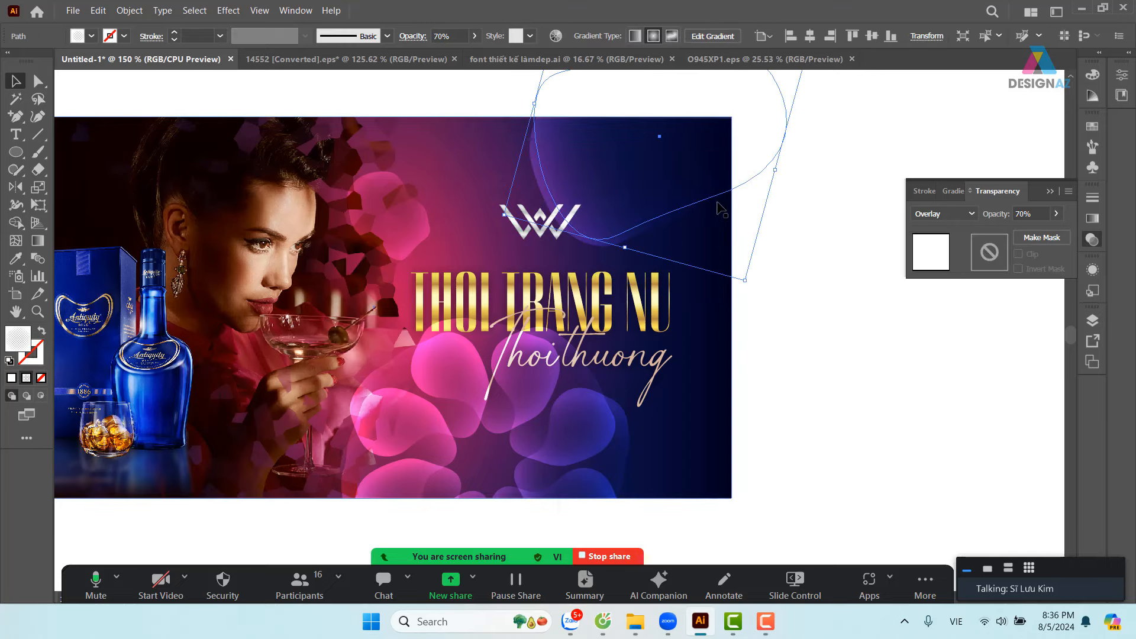
pyautogui.press('Delete')
pyautogui.moveTo(427, 236); pyautogui.dragTo(545, 203)
pyautogui.press('Delete')
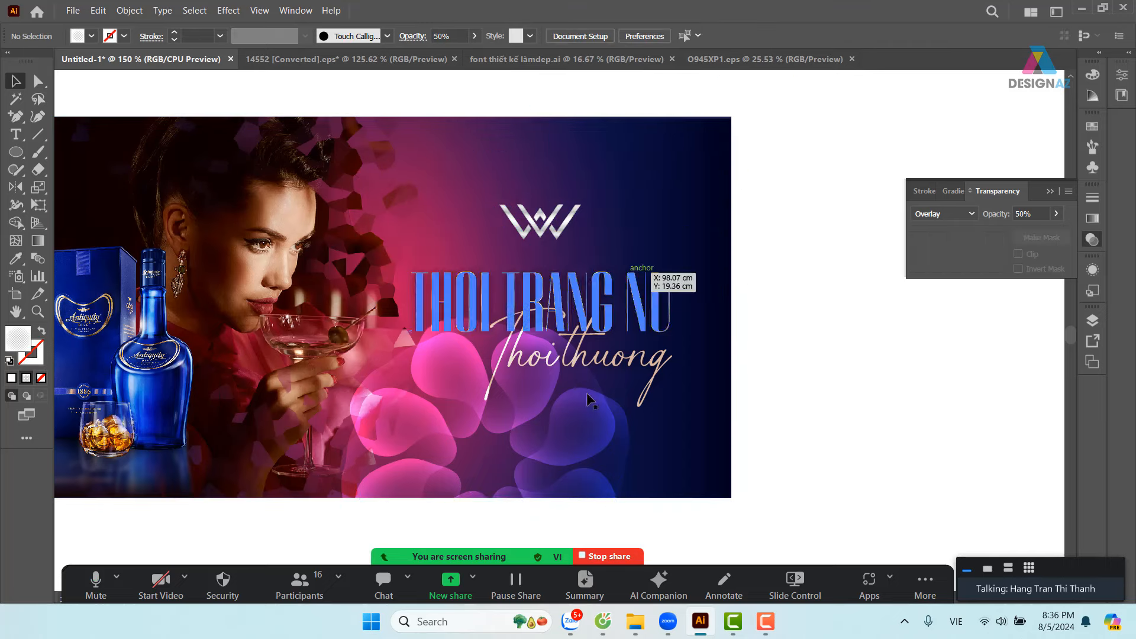
# - Move the radial blob pattern into the banner's upper-right corner behind the W logo
pyautogui.moveTo(552, 433); pyautogui.dragTo(740, 175)
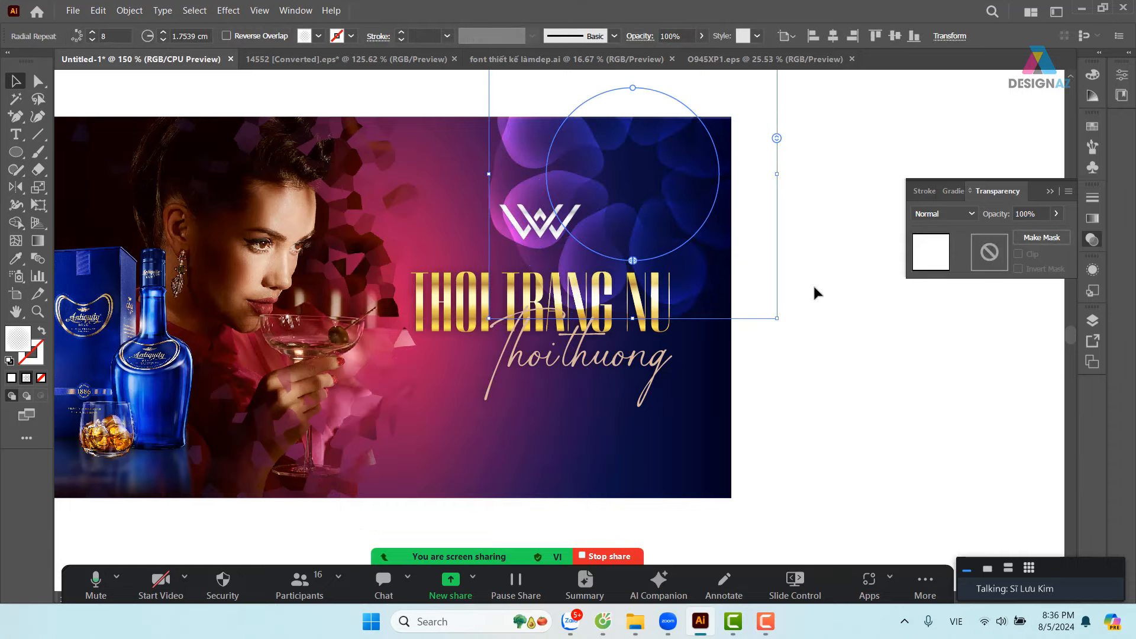
pyautogui.click(829, 319)
pyautogui.moveTo(758, 401); pyautogui.dragTo(869, 366)
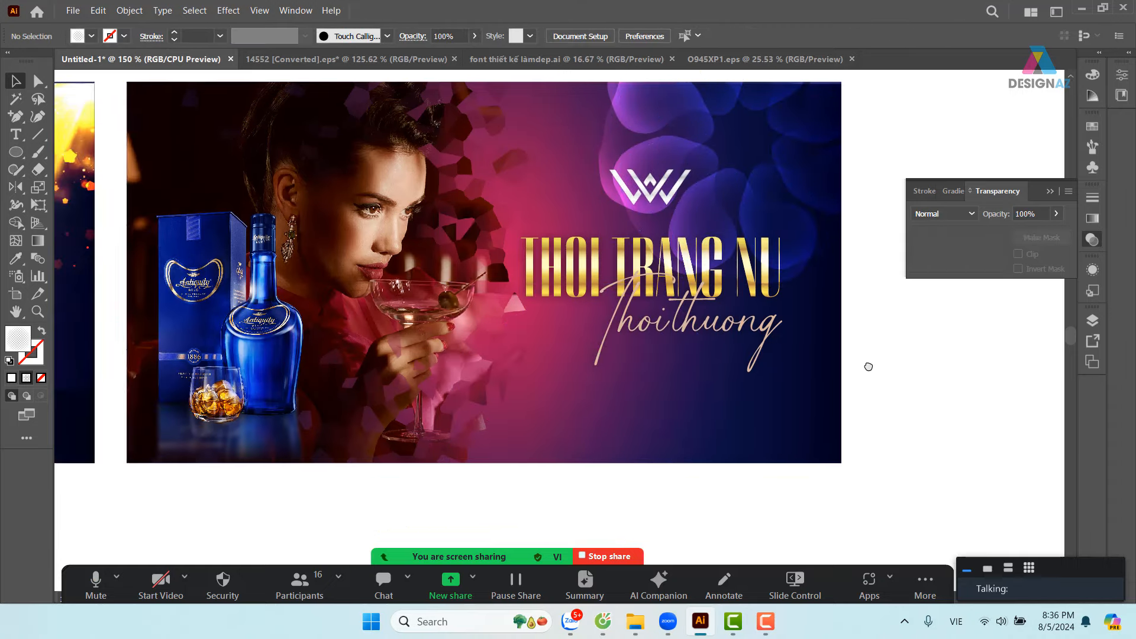
pyautogui.click(805, 178)
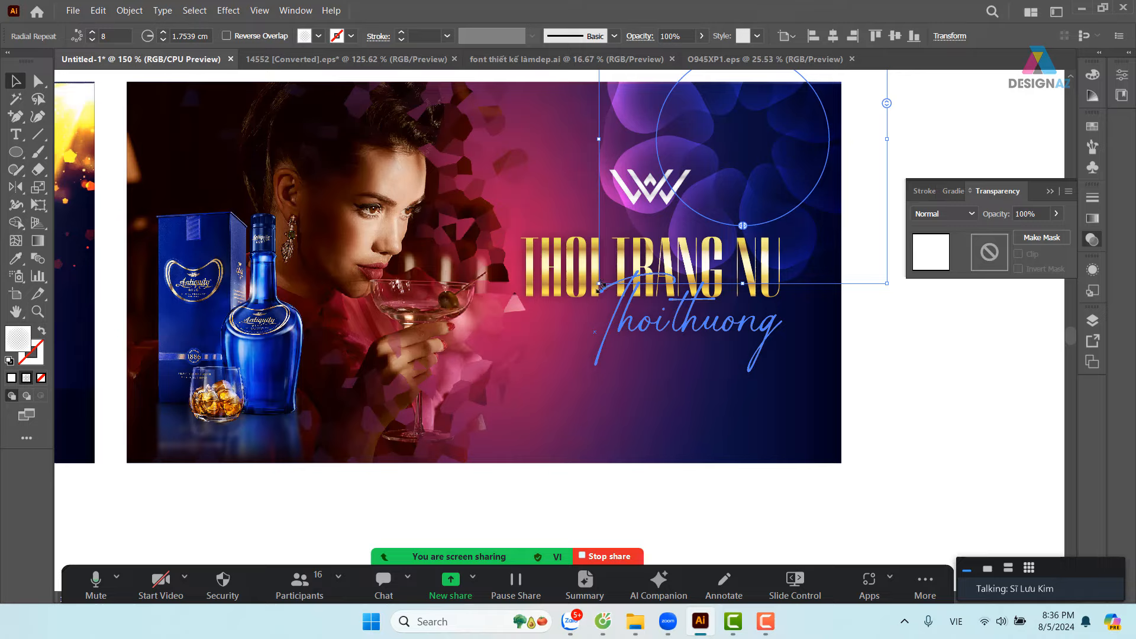
# - Enlarge the radial blob pattern and move it so that it extends past the banner's right edge
pyautogui.moveTo(602, 287); pyautogui.dragTo(436, 450)
pyautogui.moveTo(783, 417); pyautogui.dragTo(587, 441)
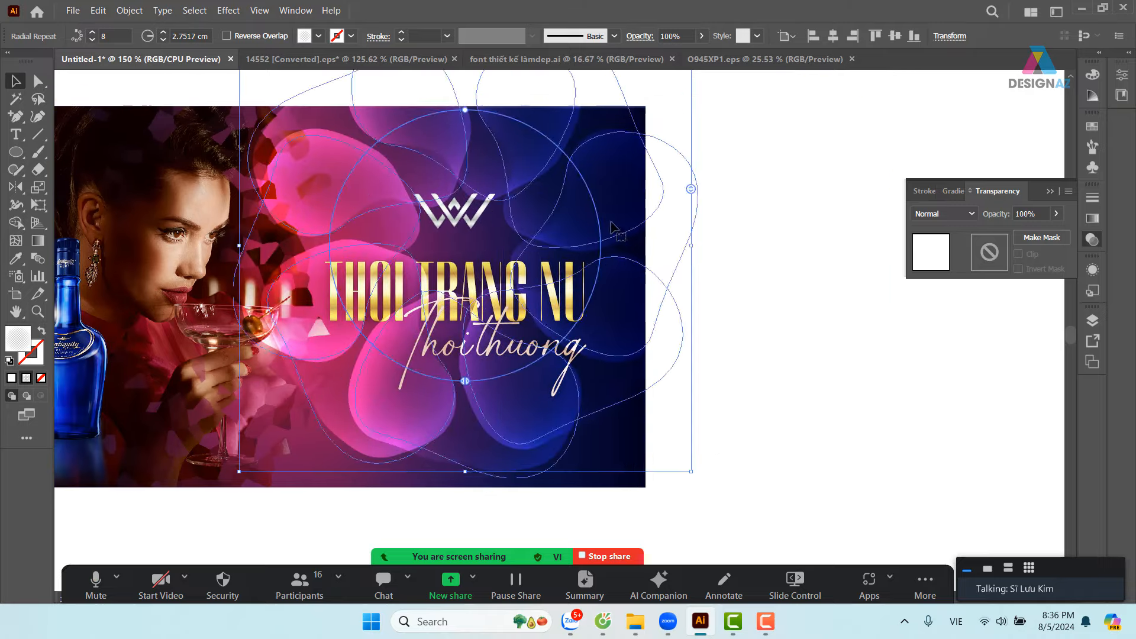
pyautogui.moveTo(613, 225); pyautogui.dragTo(845, 267)
pyautogui.click(967, 372)
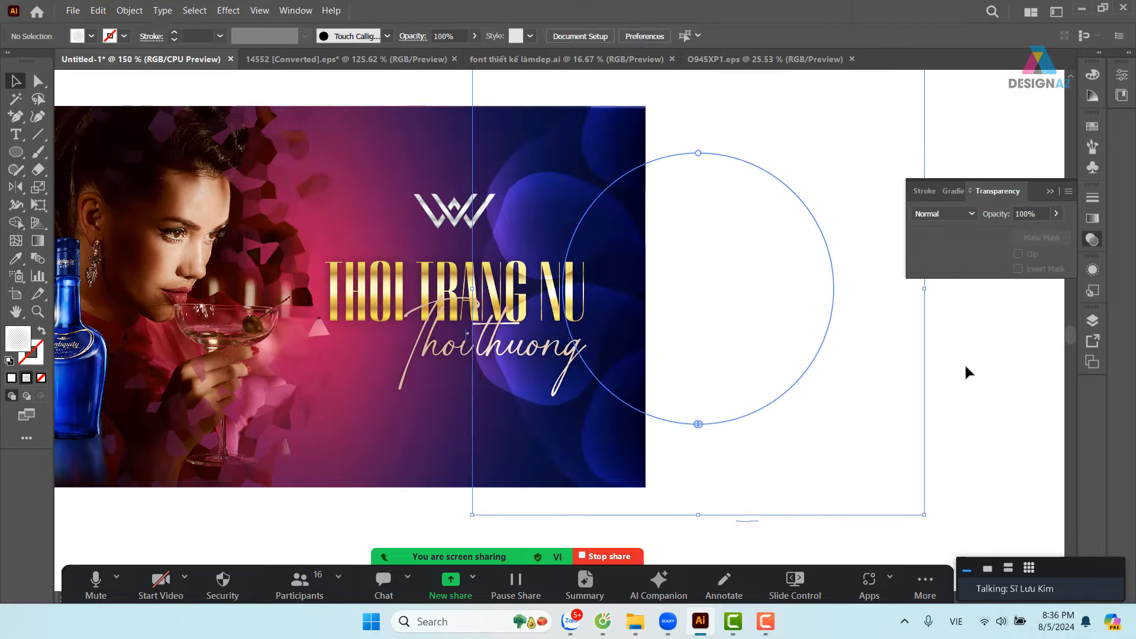
pyautogui.moveTo(805, 402); pyautogui.dragTo(947, 364)
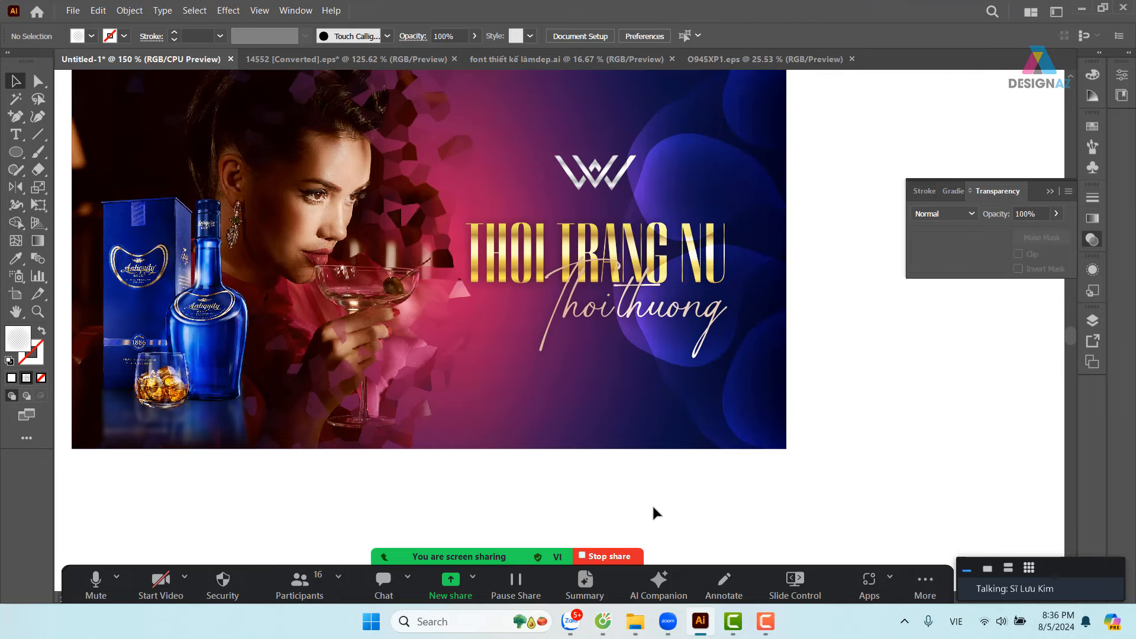
pyautogui.moveTo(547, 505); pyautogui.dragTo(549, 514)
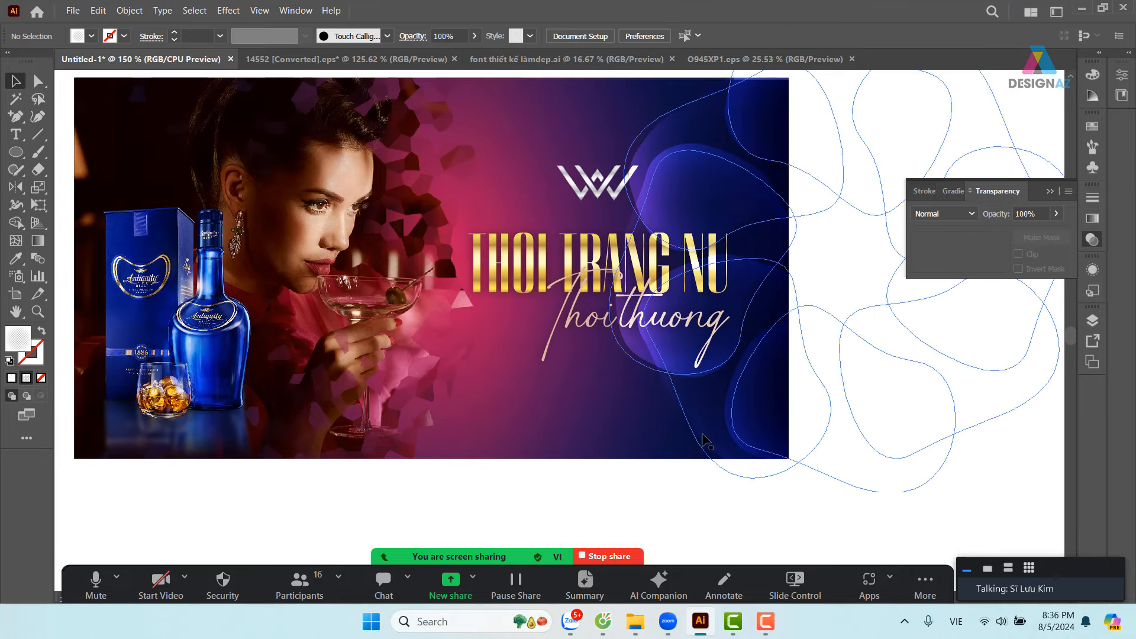
# - Try moving the enlarged radial pattern over the woman's photo and undo the move
pyautogui.moveTo(869, 351); pyautogui.dragTo(359, 343)
pyautogui.click(927, 402)
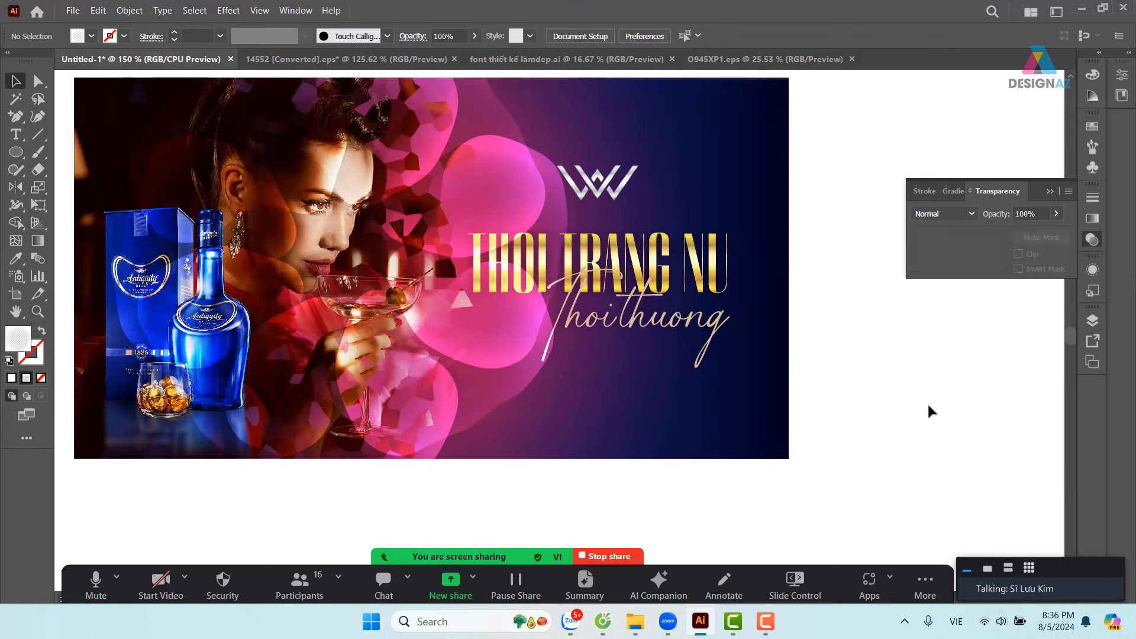
pyautogui.hotkey('ctrl', 'z')
# - Shrink the radial blob pattern to roughly half its size and place it behind the W logo
pyautogui.hscroll(5, 852, 415)
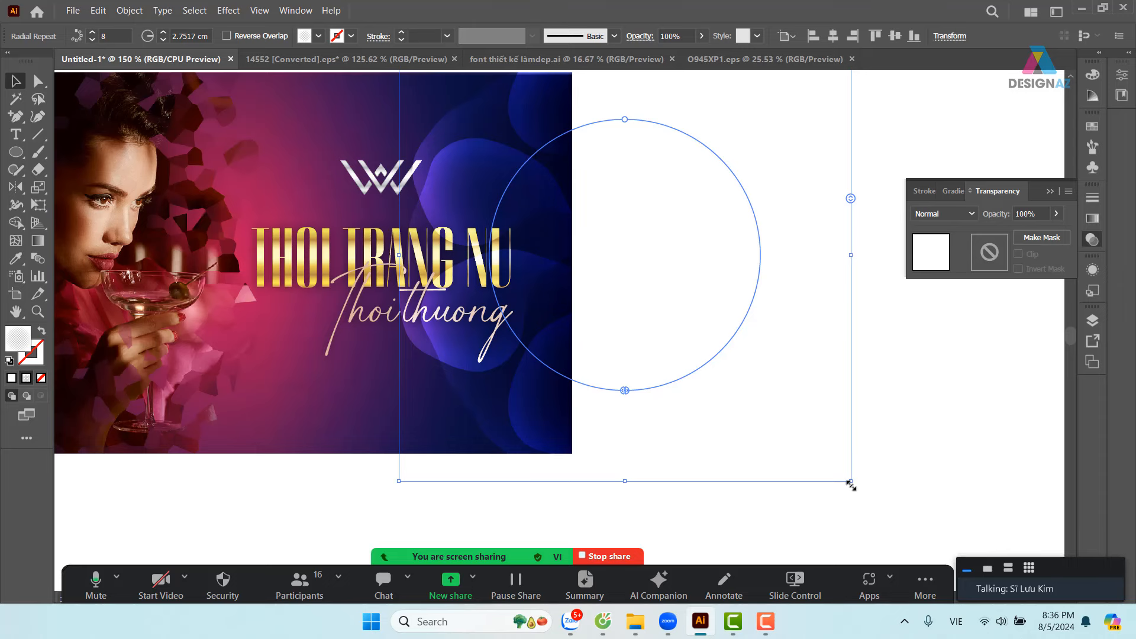
pyautogui.moveTo(851, 486); pyautogui.dragTo(609, 198)
pyautogui.click(723, 330)
pyautogui.moveTo(686, 302); pyautogui.dragTo(807, 339)
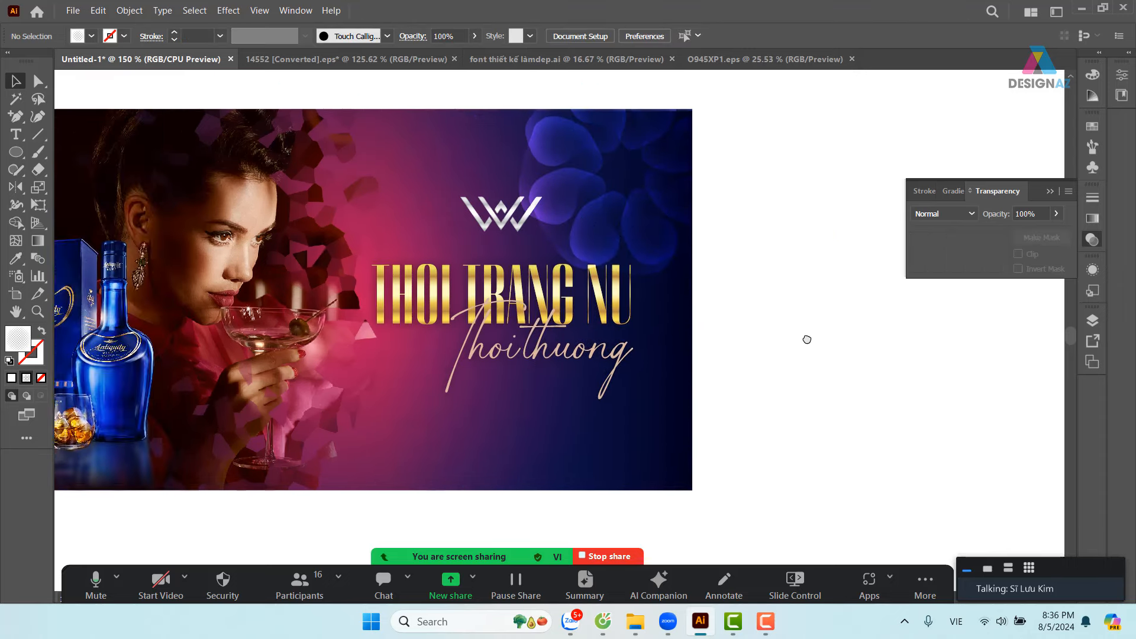
pyautogui.moveTo(632, 187); pyautogui.dragTo(556, 175)
pyautogui.click(811, 259)
pyautogui.moveTo(756, 304); pyautogui.dragTo(822, 295)
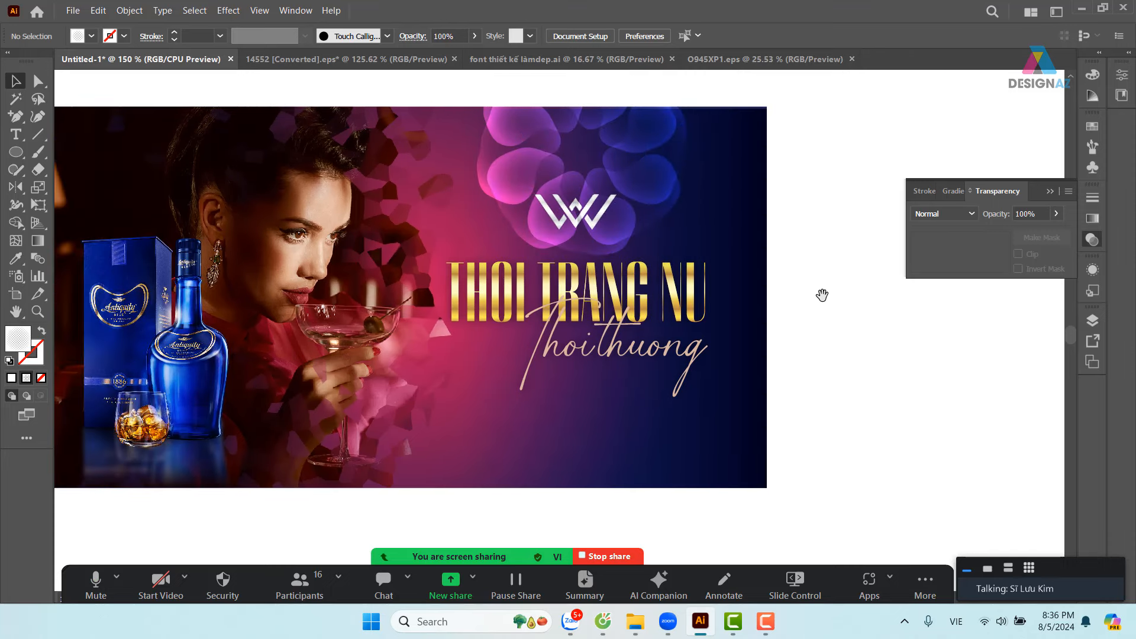
# - Enlarge the radial pattern slightly and move it up so that it hangs from the banner's top edge above the W logo
pyautogui.click(666, 210)
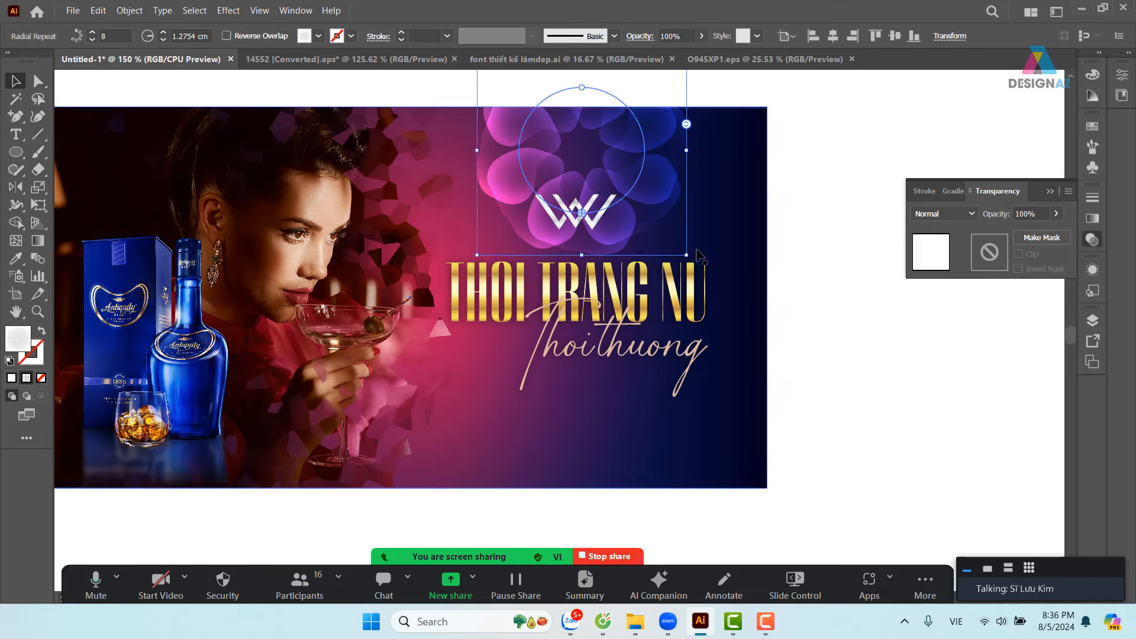
pyautogui.moveTo(689, 256); pyautogui.dragTo(731, 298)
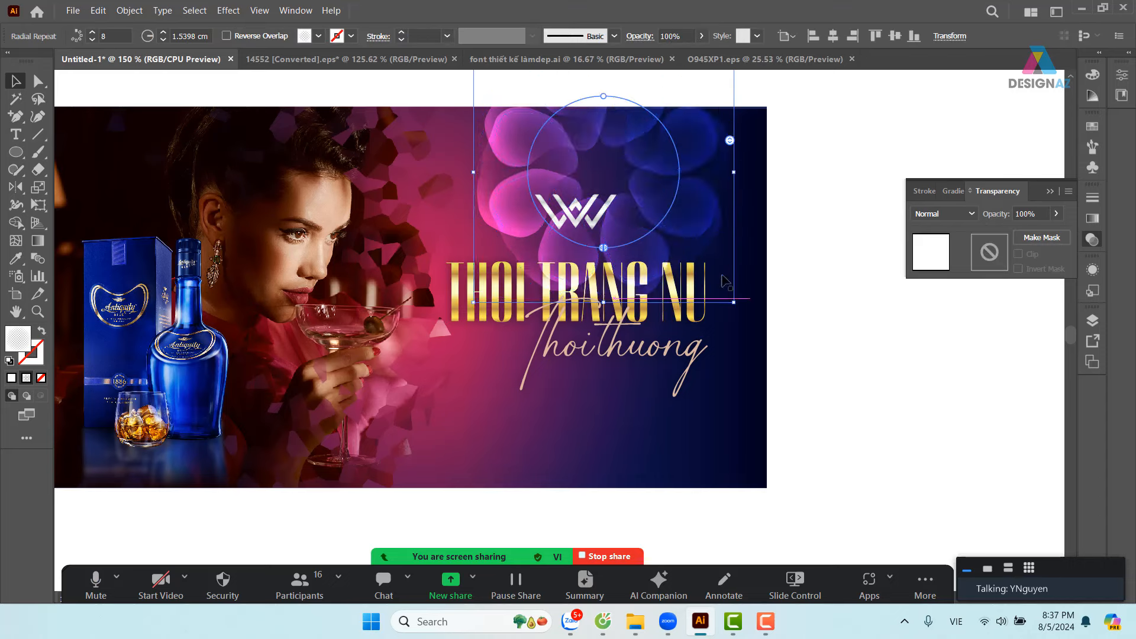
pyautogui.moveTo(664, 190); pyautogui.dragTo(639, 134)
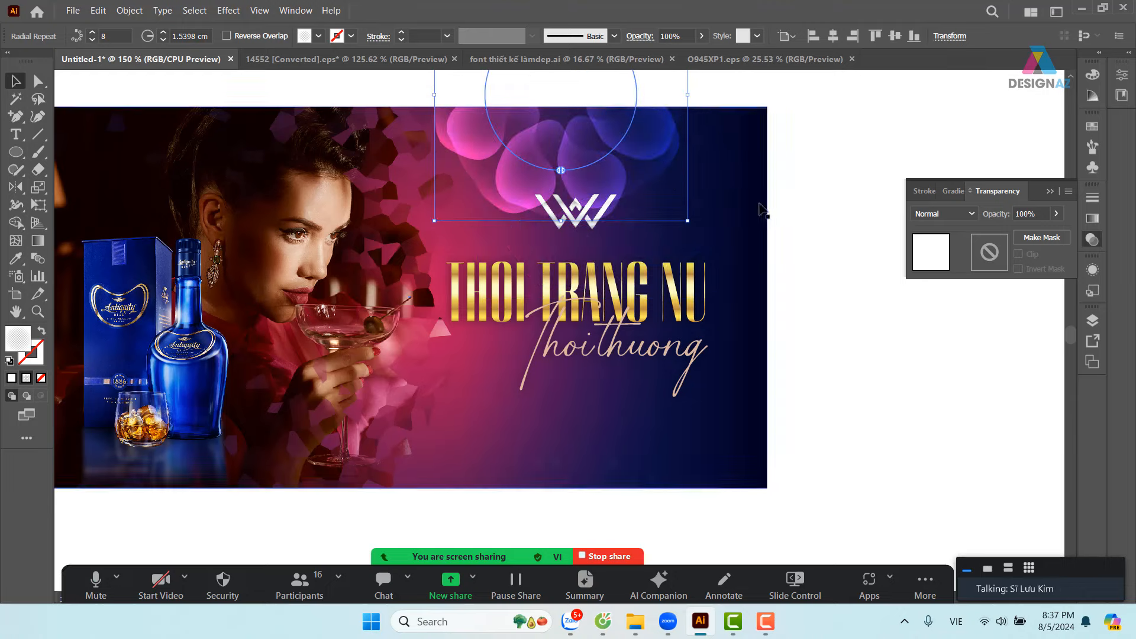
pyautogui.click(827, 249)
pyautogui.moveTo(834, 268); pyautogui.dragTo(830, 251)
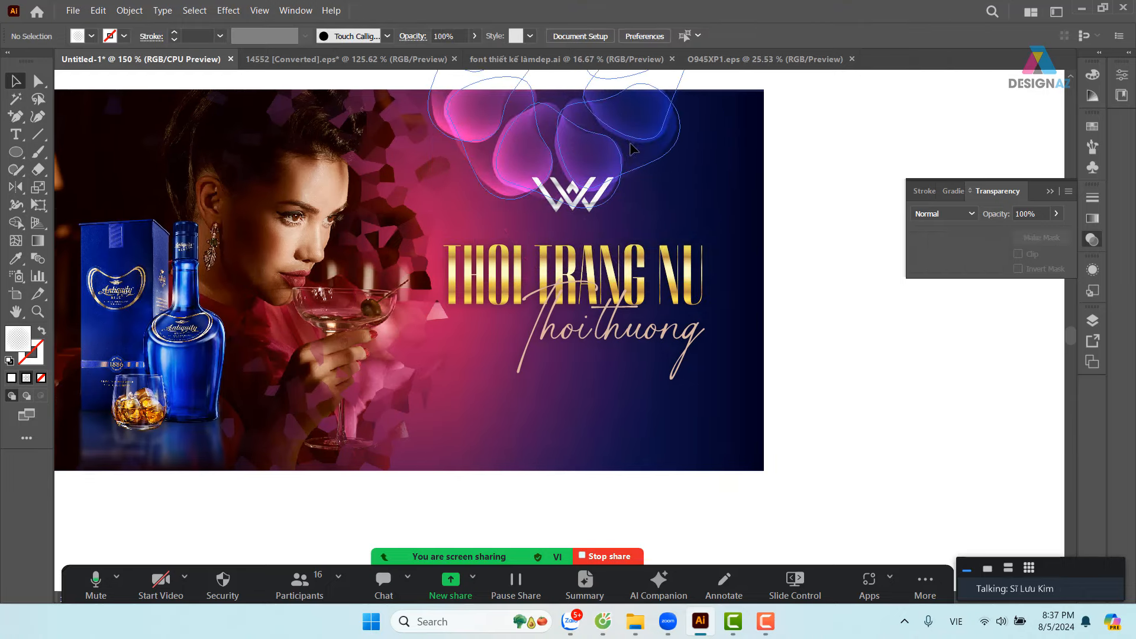
# - Move the radial blob pattern into the banner's lower-right corner and enlarge it past the banner's edges
pyautogui.moveTo(635, 149); pyautogui.dragTo(773, 470)
pyautogui.click(994, 451)
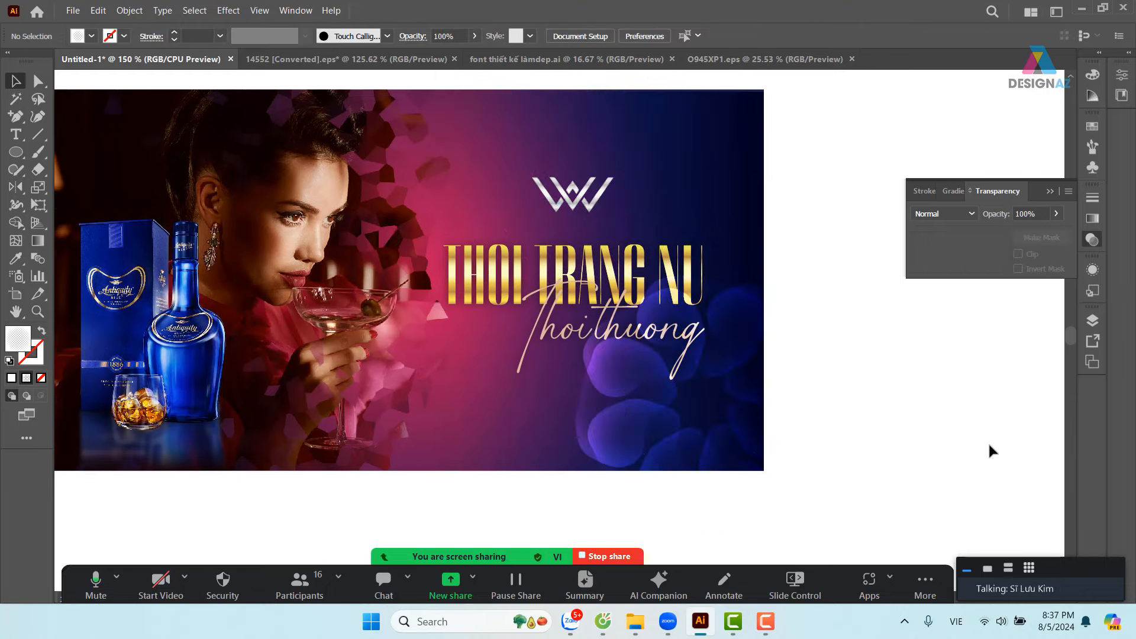
pyautogui.click(790, 355)
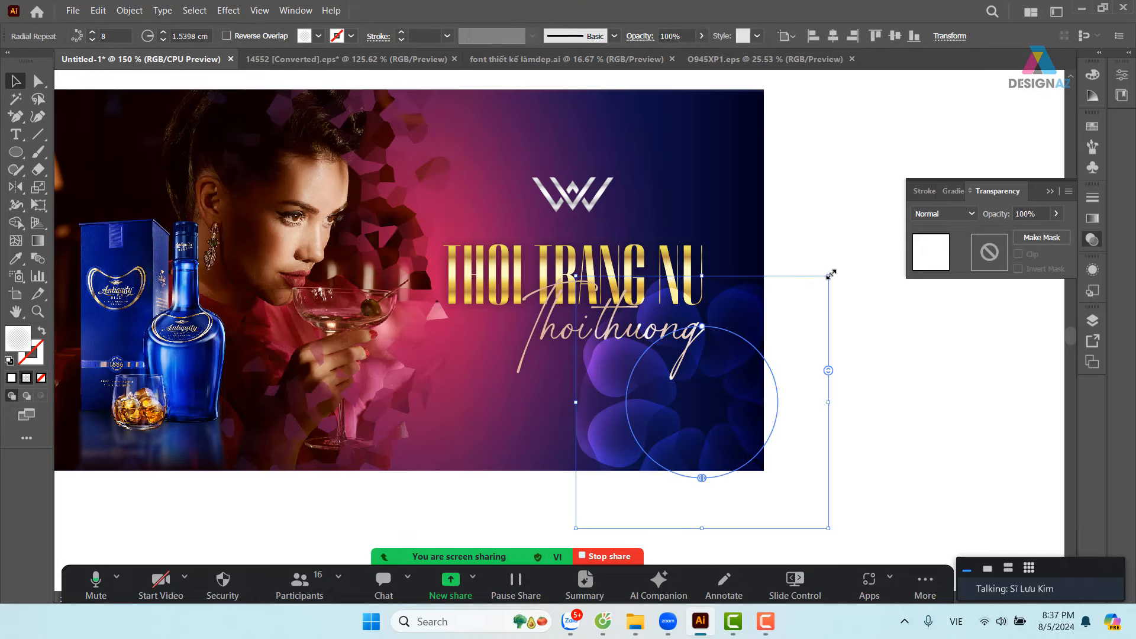
pyautogui.moveTo(831, 274); pyautogui.dragTo(929, 159)
pyautogui.click(974, 406)
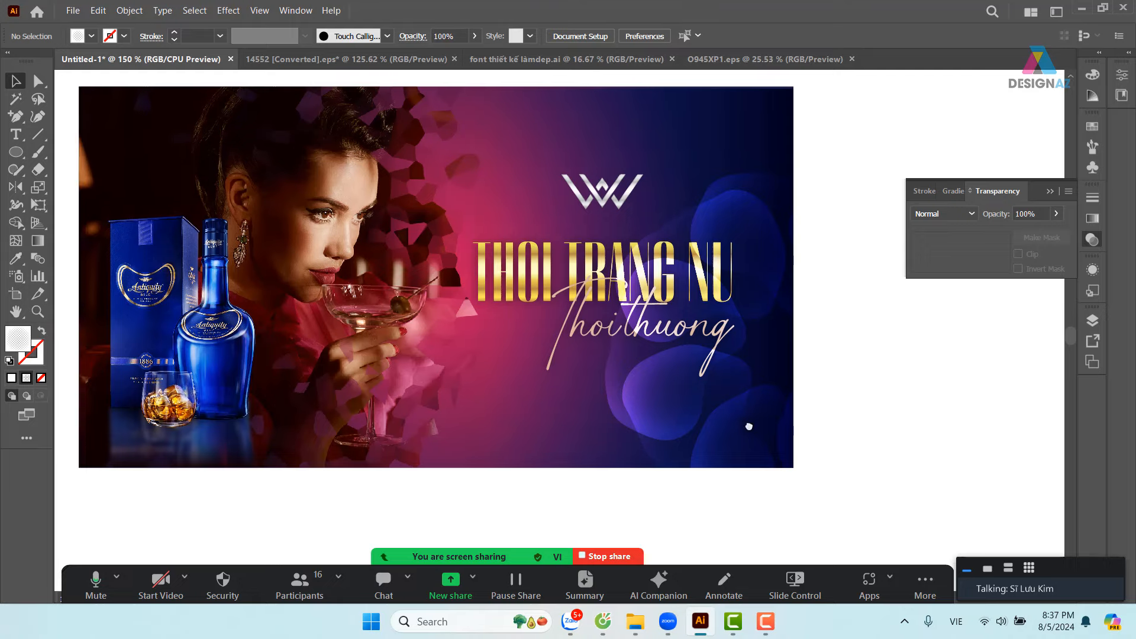
pyautogui.hscroll(-1, 716, 426)
pyautogui.moveTo(656, 438); pyautogui.dragTo(663, 433)
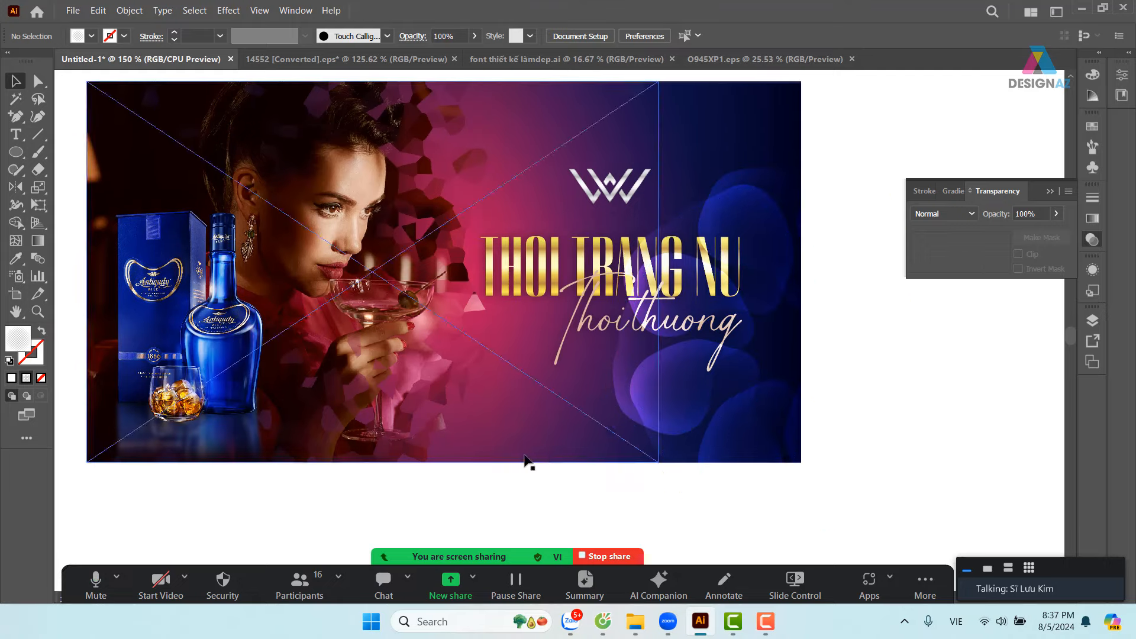
# - Reduce a copy of the gradient background rectangle to a low strip along the banner's bottom edge
pyautogui.click(503, 420)
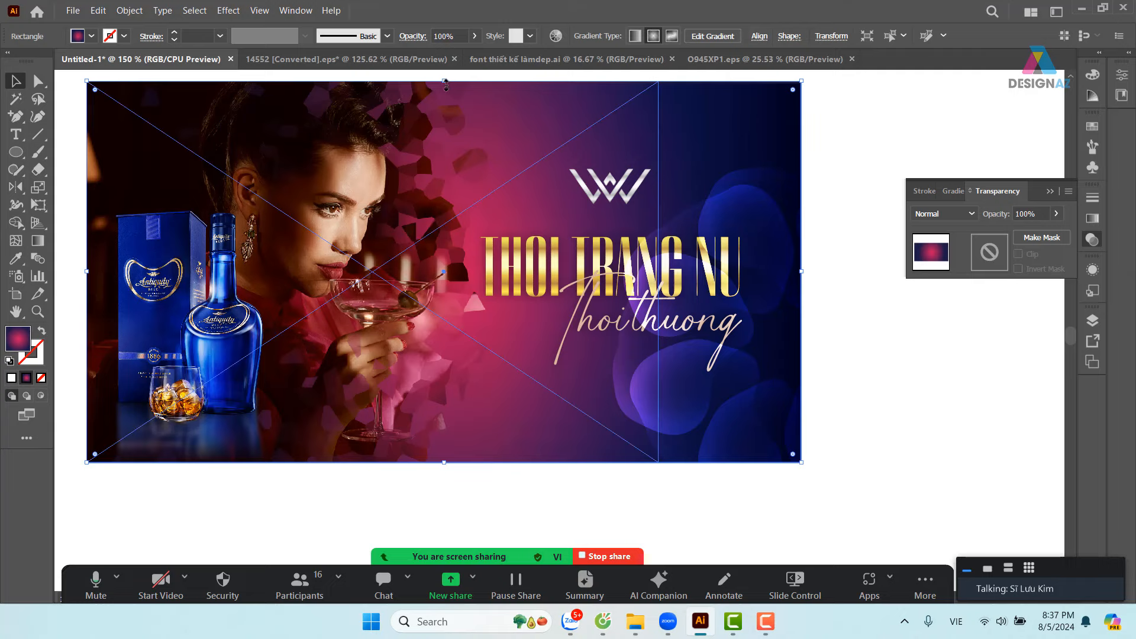
pyautogui.moveTo(445, 82); pyautogui.dragTo(447, 407)
pyautogui.click(994, 416)
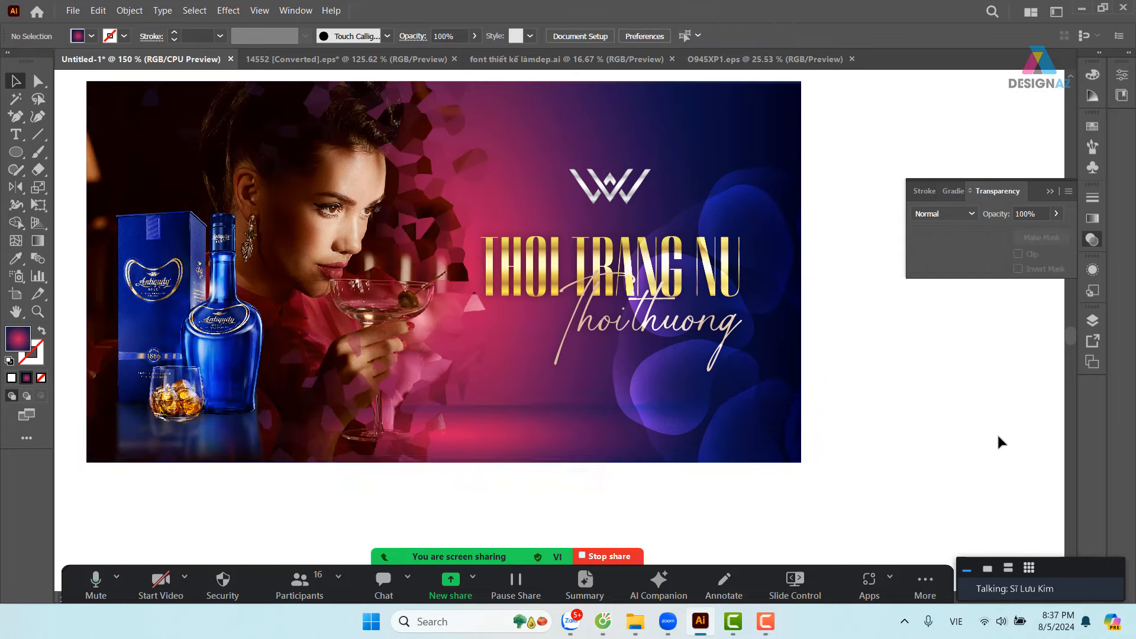
# - Lock the masked photo of the woman that lies over the bottom strip
pyautogui.click(513, 439)
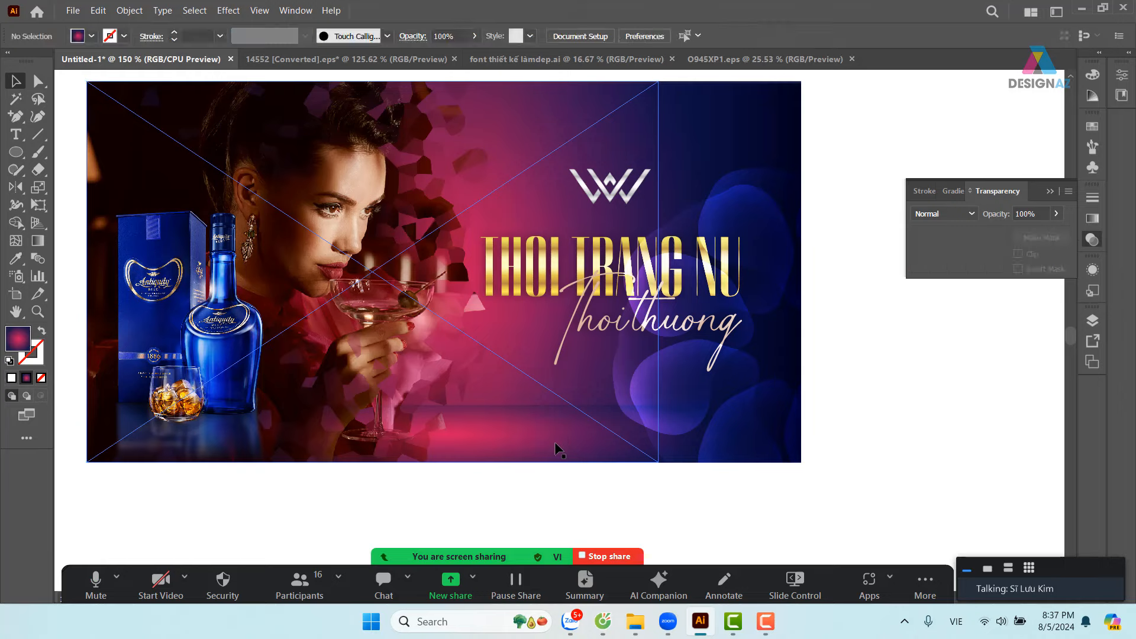
pyautogui.click(141, 10)
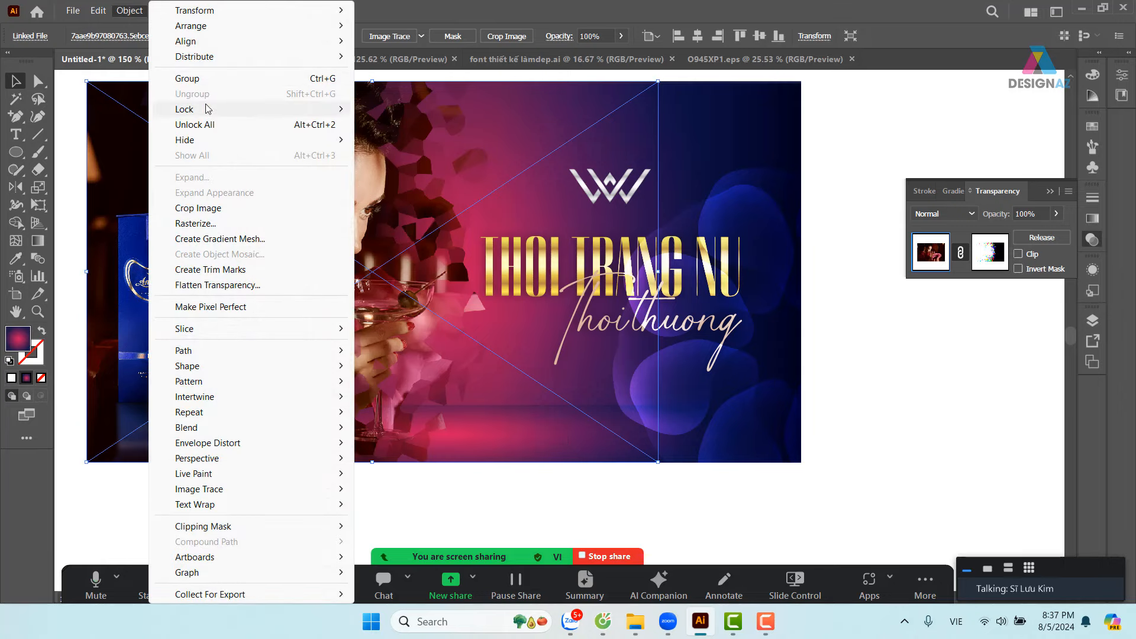
pyautogui.moveTo(211, 109)
pyautogui.click(395, 111)
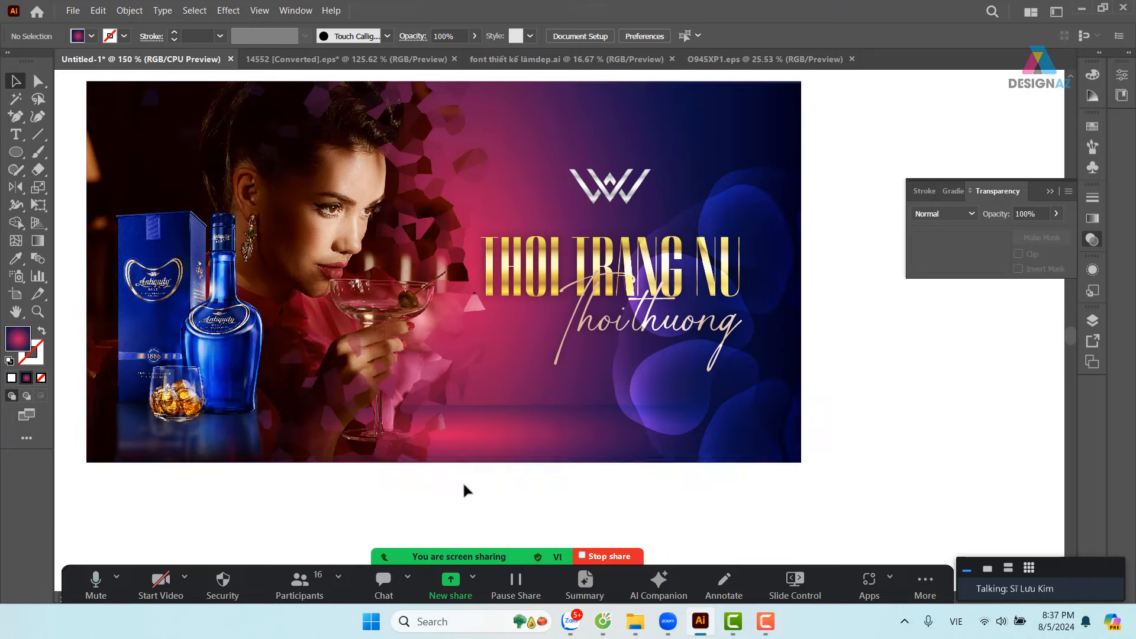
# - Try filling the bottom strip with dark blue sampled from the background and undo the colour change
pyautogui.click(520, 437)
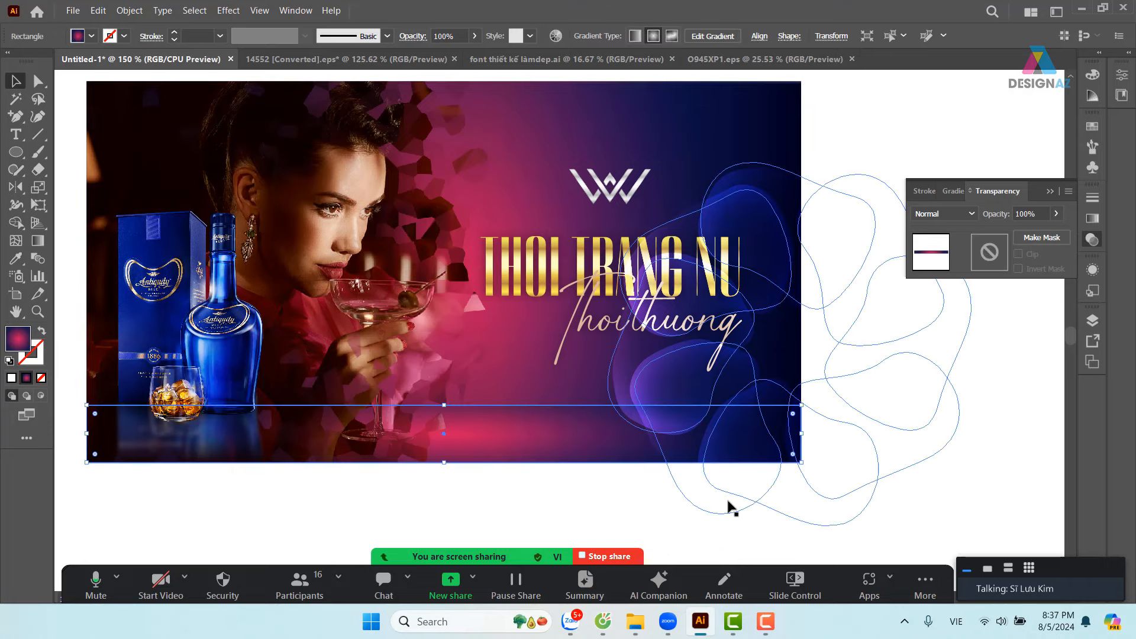
pyautogui.press('i')
pyautogui.click(693, 390)
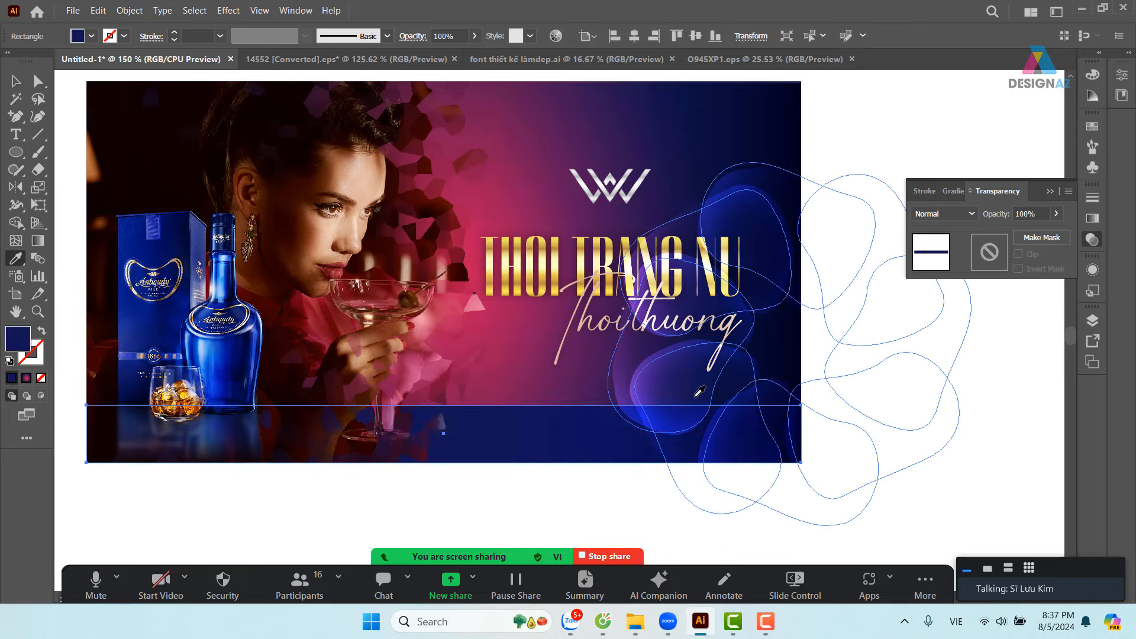
pyautogui.click(16, 81)
pyautogui.click(533, 505)
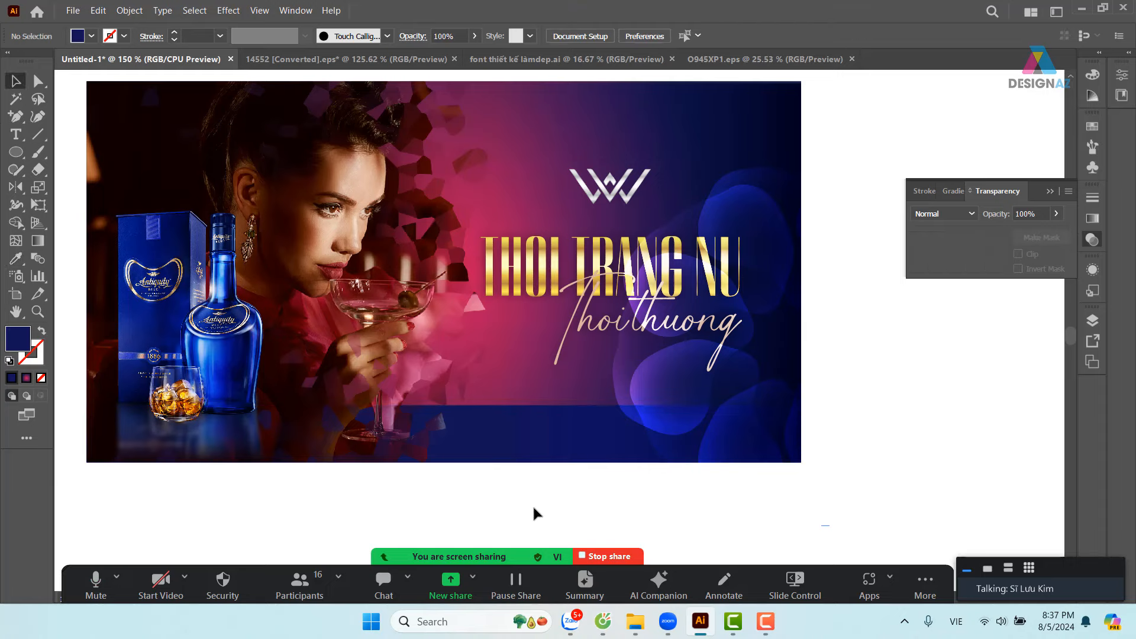
pyautogui.moveTo(595, 513); pyautogui.dragTo(574, 508)
pyautogui.hotkey('ctrl', 'z')
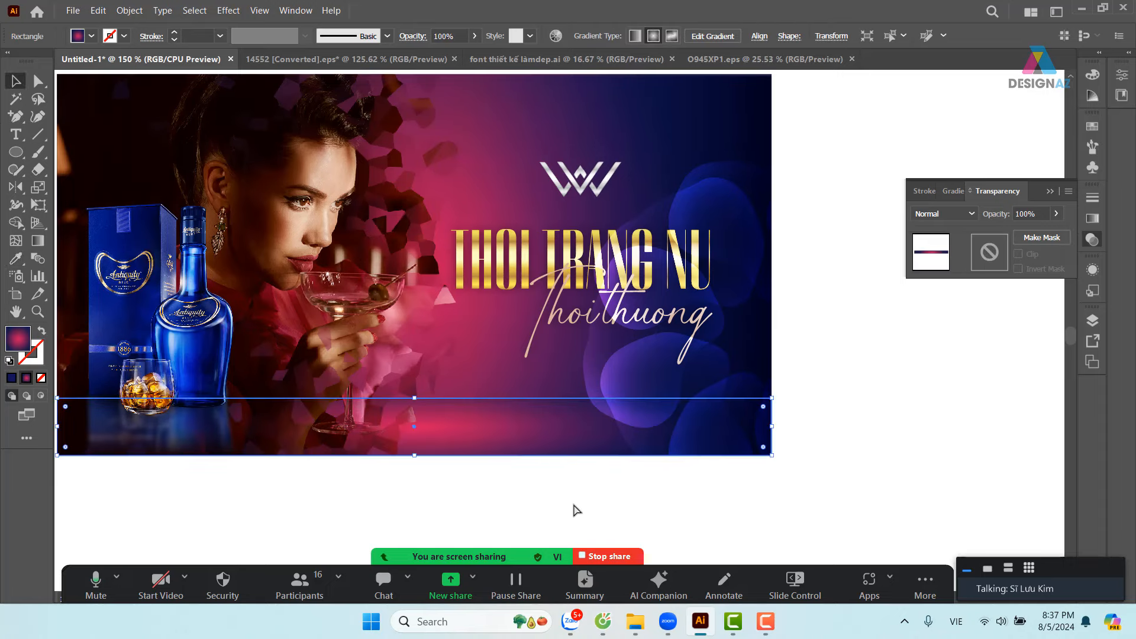
# - Set the bottom strip's blending mode to Multiply, try 50% opacity, and lower the opacity further
pyautogui.click(960, 216)
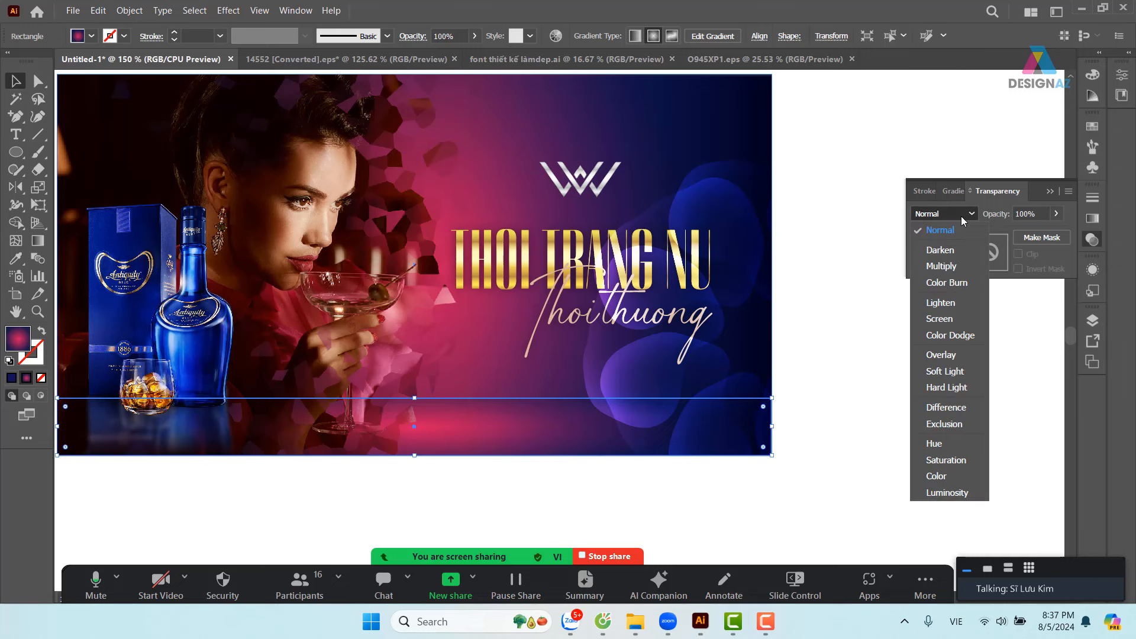
pyautogui.click(958, 269)
pyautogui.click(1033, 213)
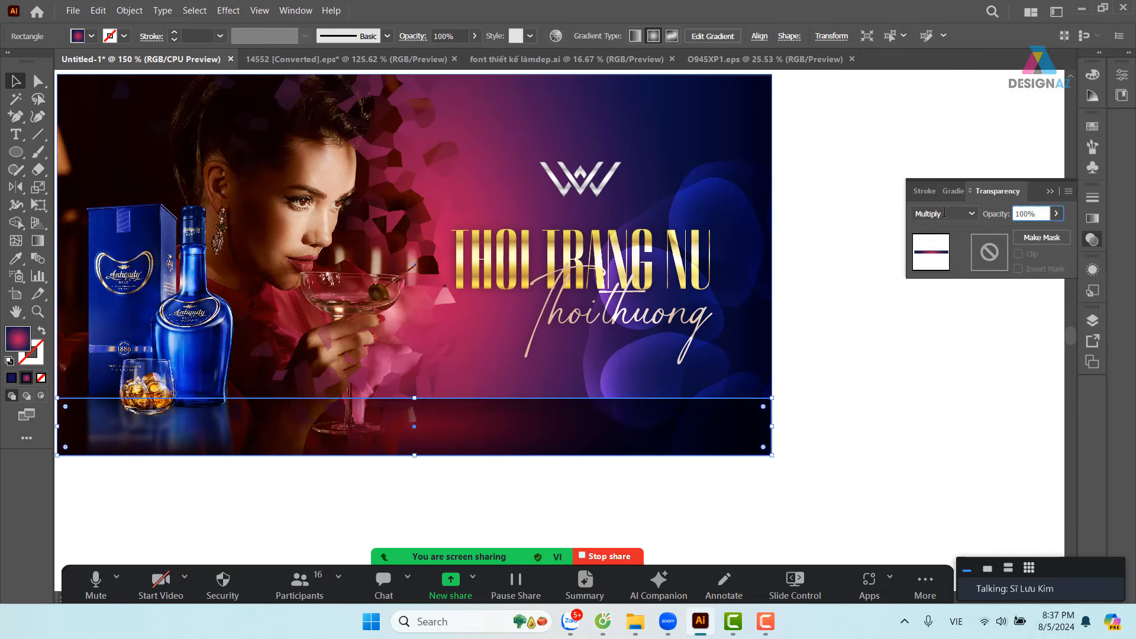
pyautogui.write('50')
pyautogui.press('Return')
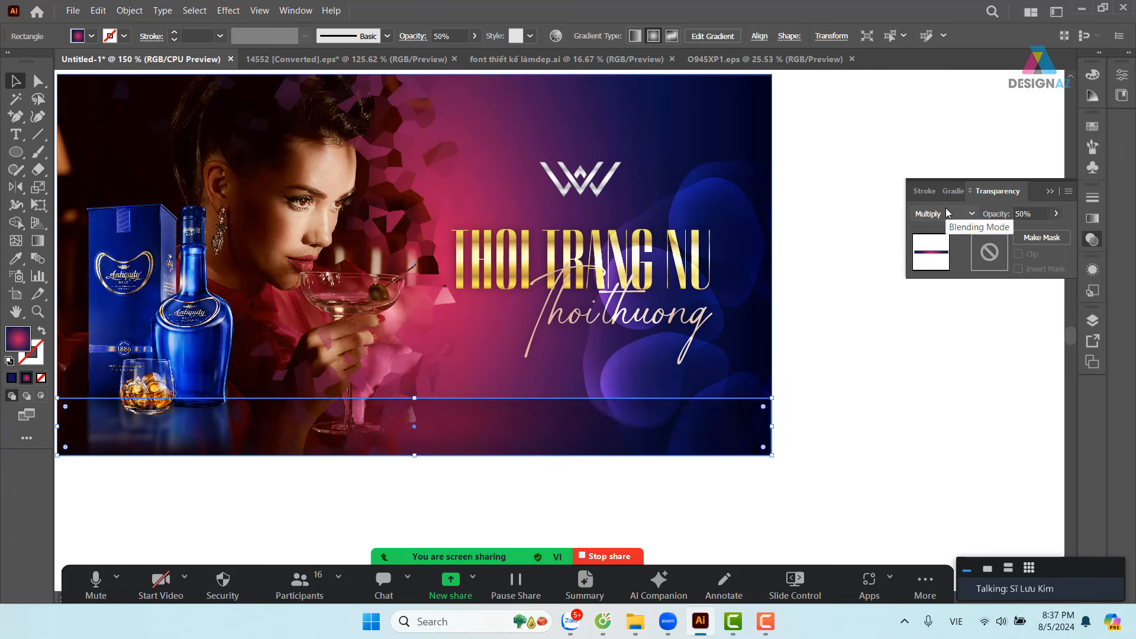
pyautogui.click(1031, 214)
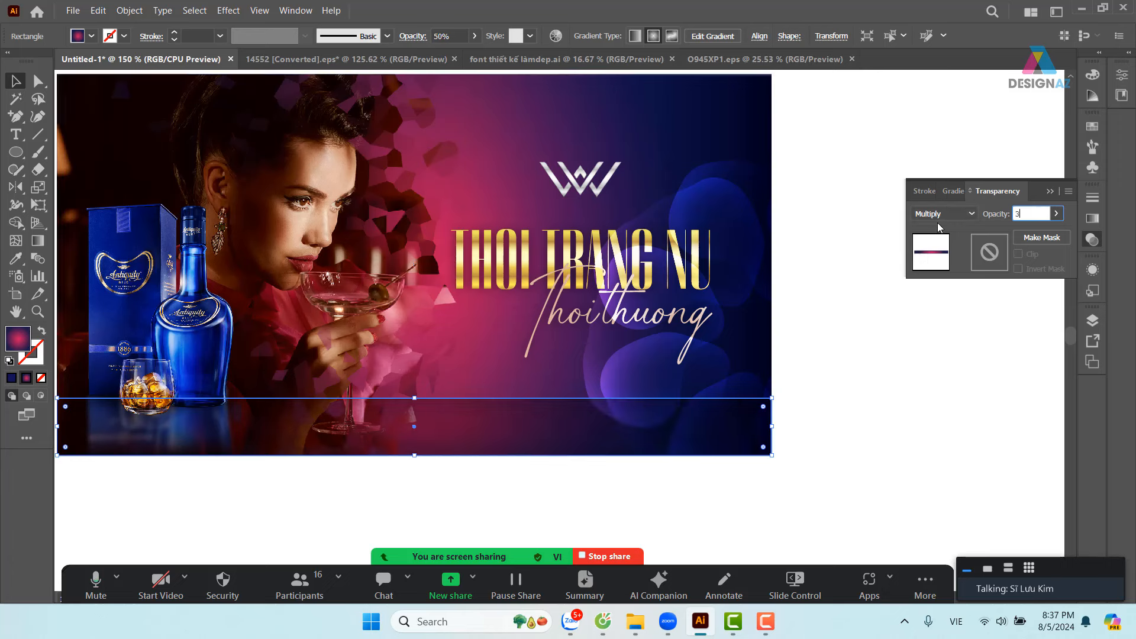
pyautogui.write('3')
pyautogui.press('Return')
pyautogui.hotkey('ctrl', 'z')
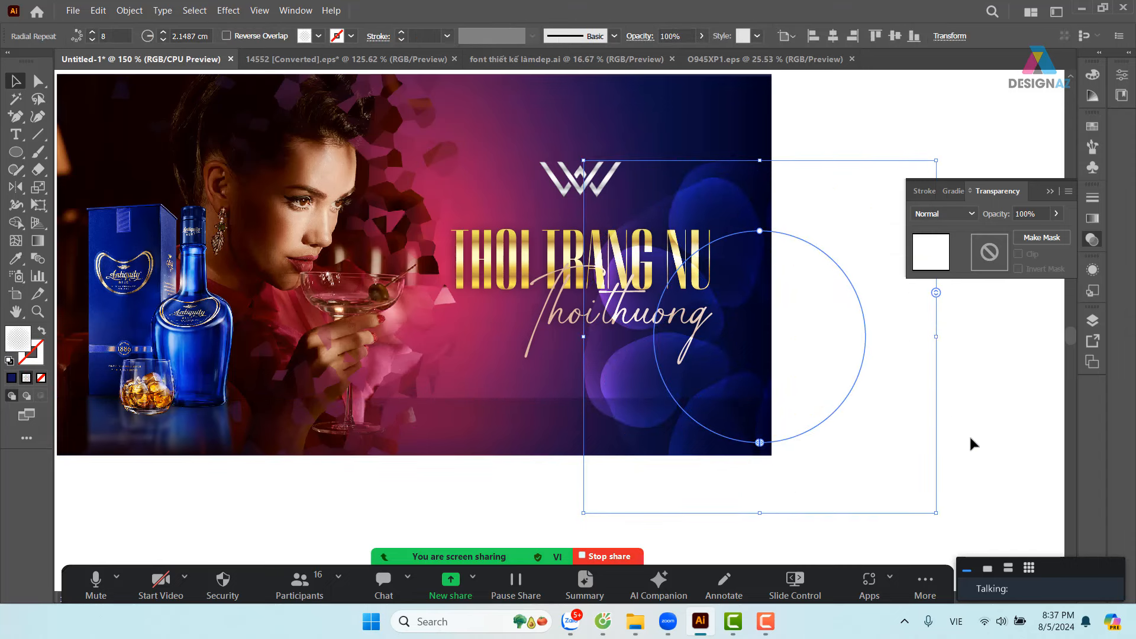
# - Try a copy of the radial blob pattern at the banner's top edge beside the woman's hair and delete it
pyautogui.hscroll(1, 986, 464)
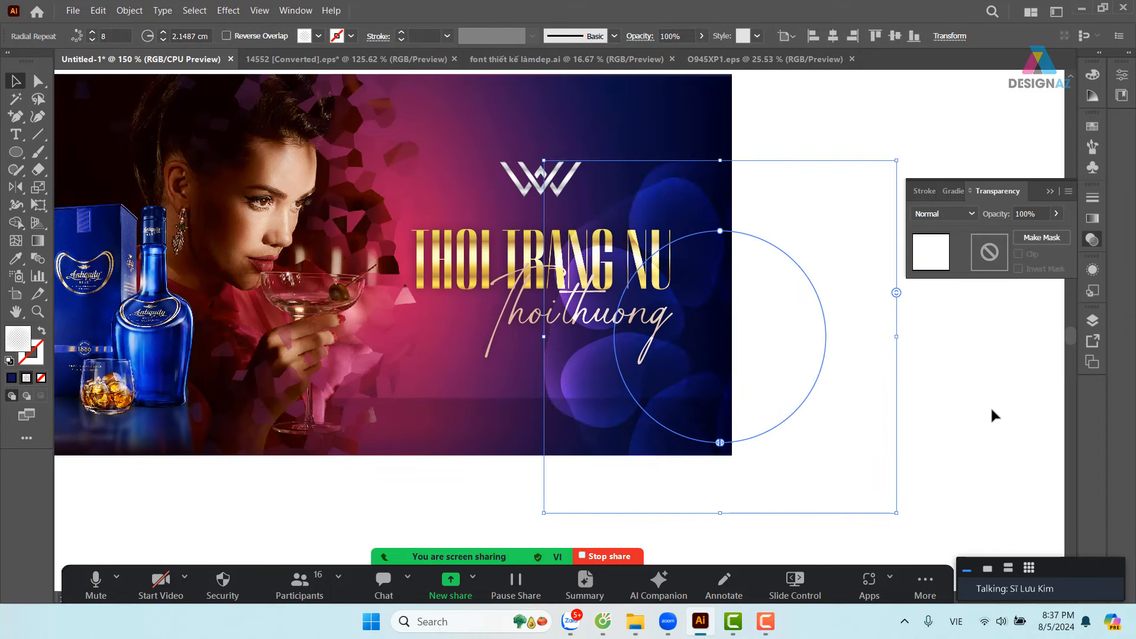
pyautogui.moveTo(853, 381); pyautogui.dragTo(873, 439)
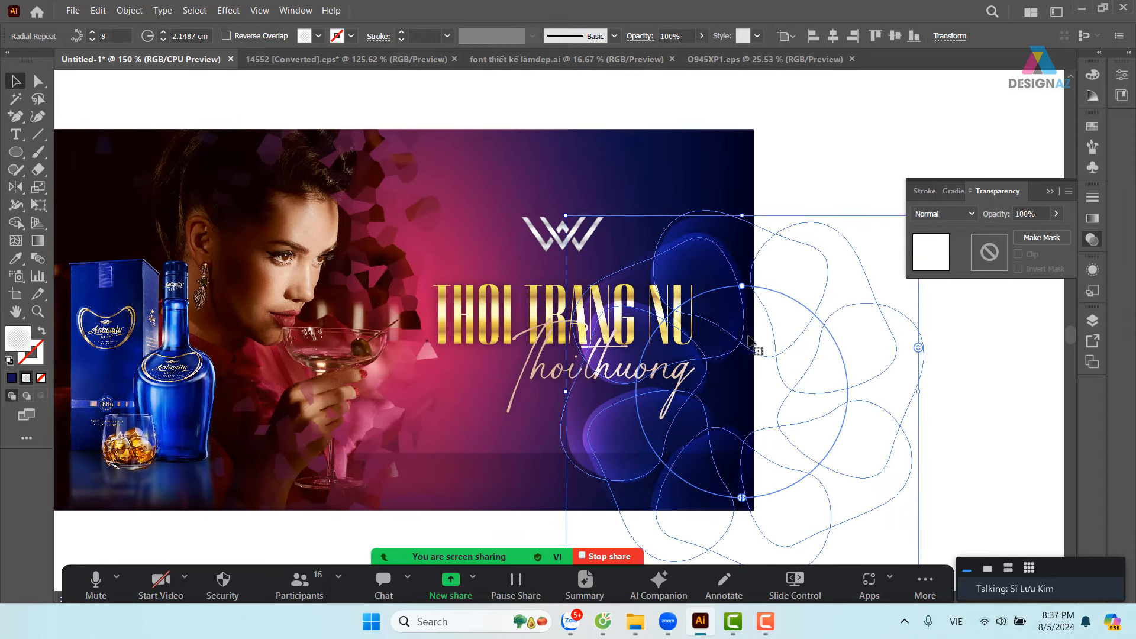
pyautogui.moveTo(766, 312); pyautogui.dragTo(560, 70)
pyautogui.moveTo(468, 88); pyautogui.dragTo(571, 213)
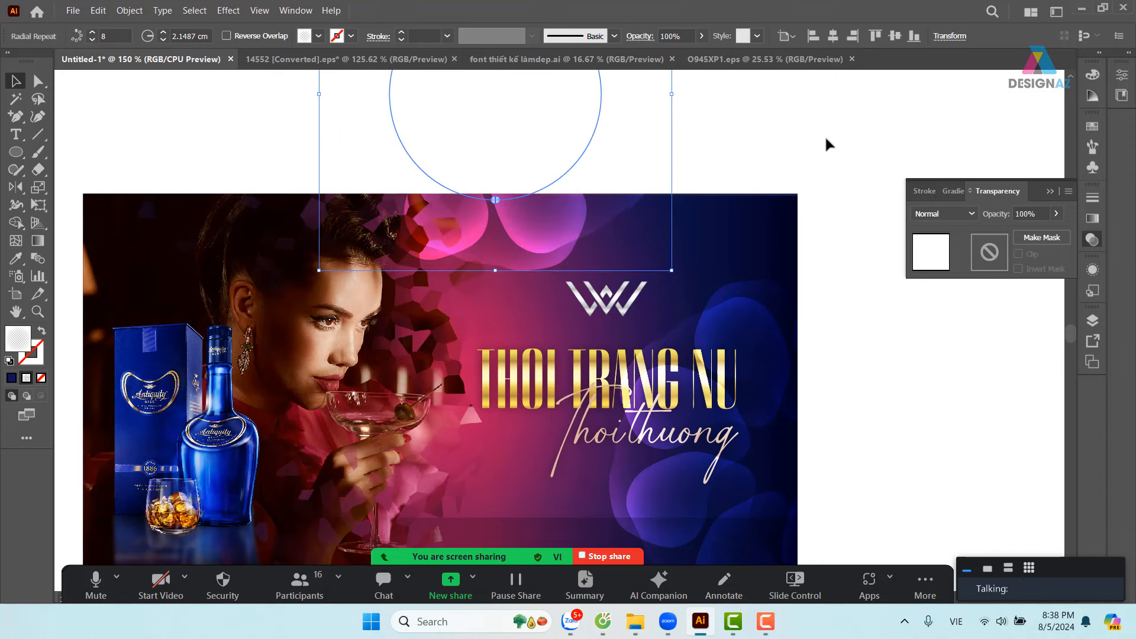
pyautogui.click(852, 170)
pyautogui.moveTo(852, 169); pyautogui.dragTo(809, 117)
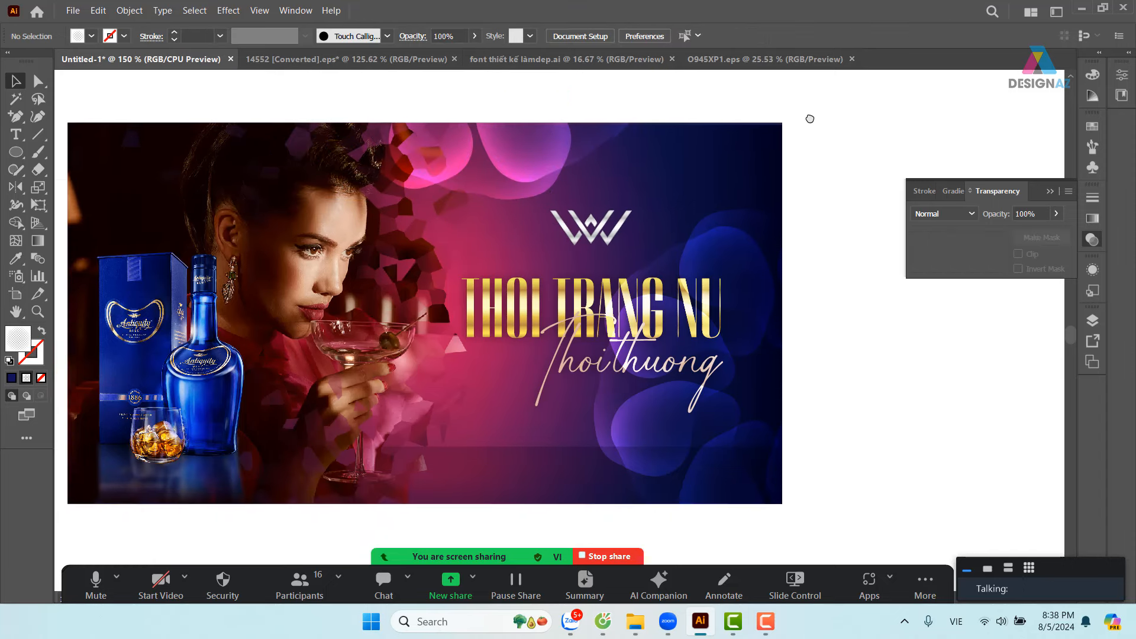
pyautogui.click(621, 137)
pyautogui.press('Delete')
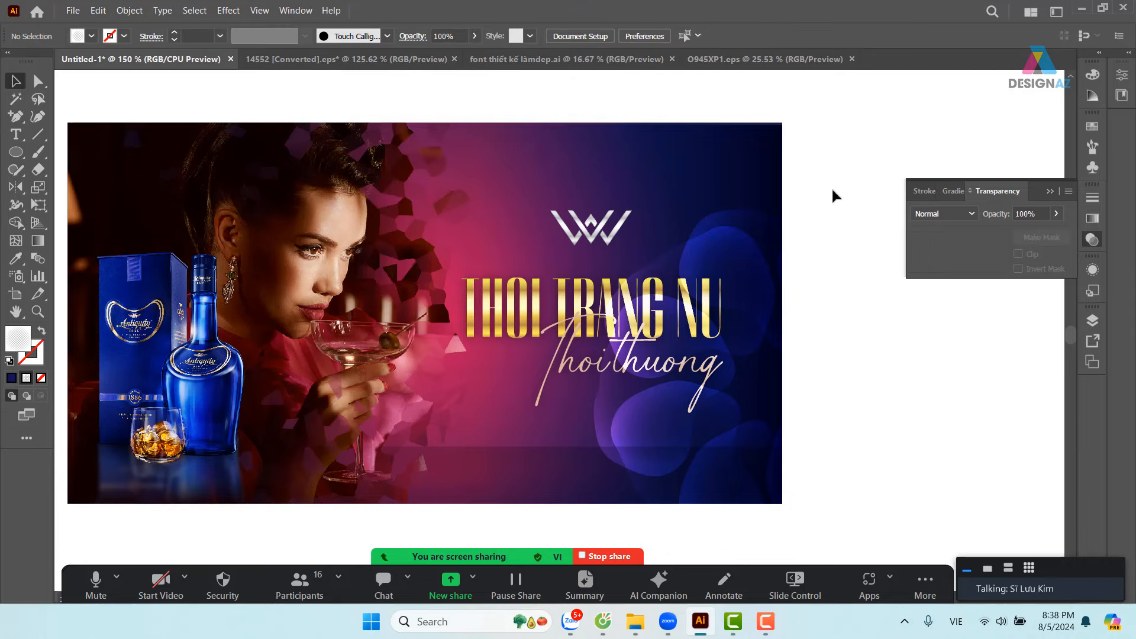
# - Squash a copy of the bottom strip into a thin line along the strip's upper edge
pyautogui.moveTo(842, 337); pyautogui.dragTo(852, 286)
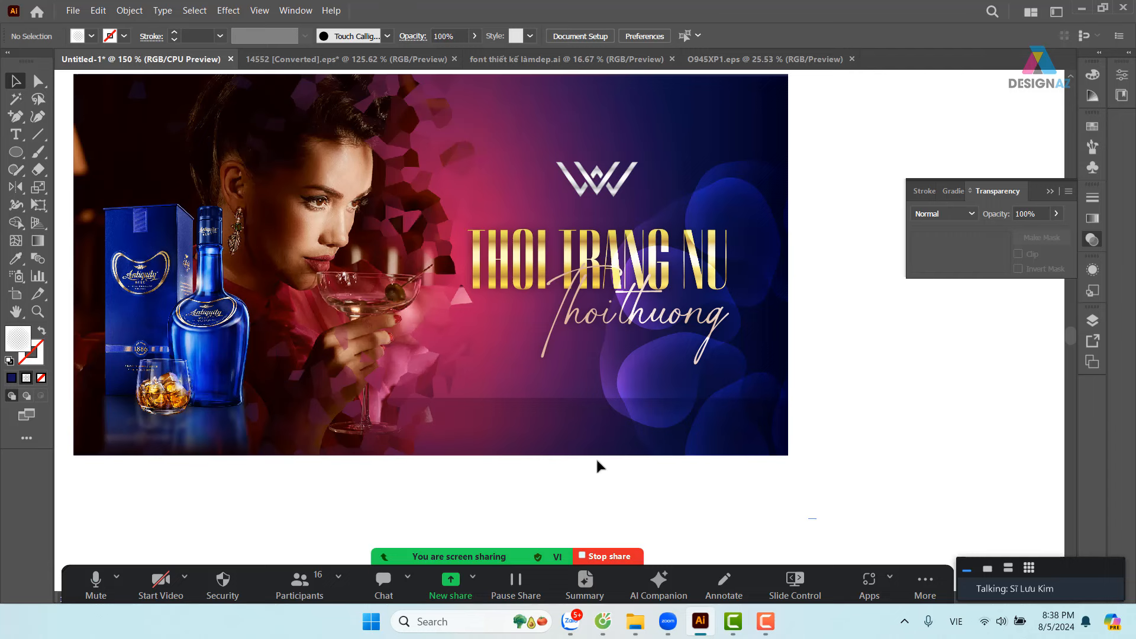
pyautogui.click(561, 437)
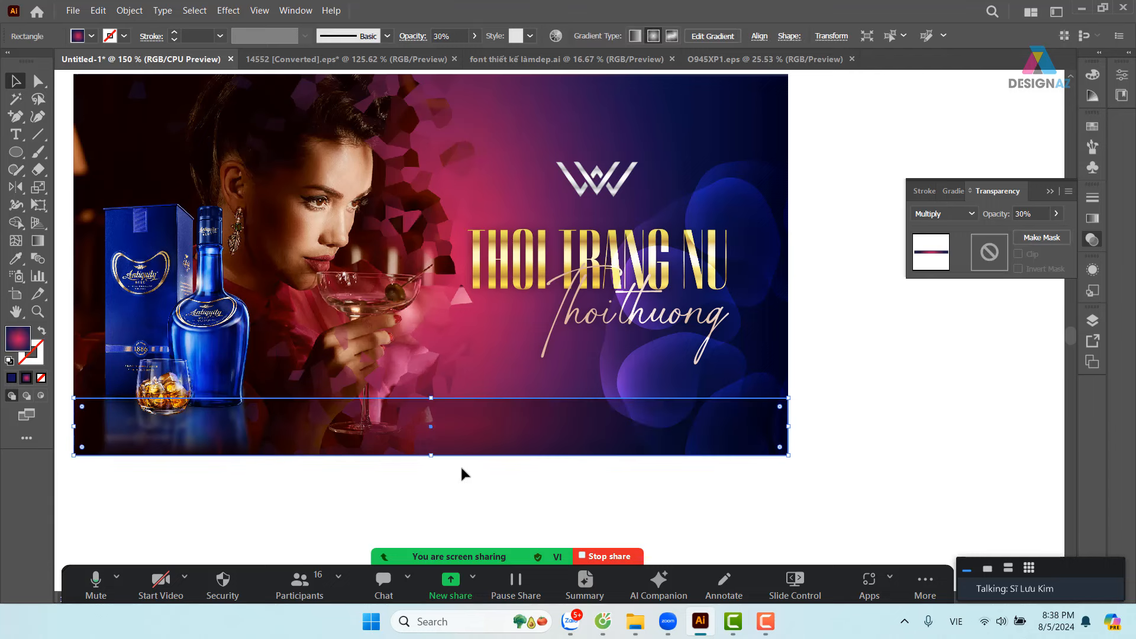
pyautogui.moveTo(432, 454); pyautogui.dragTo(451, 403)
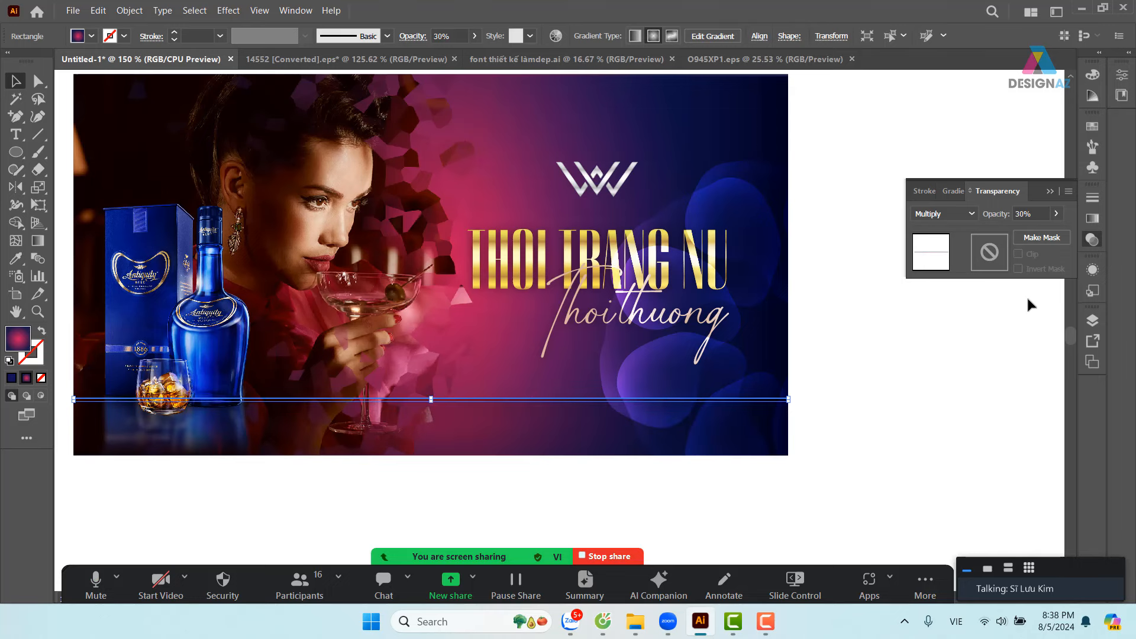
pyautogui.click(965, 215)
pyautogui.click(962, 321)
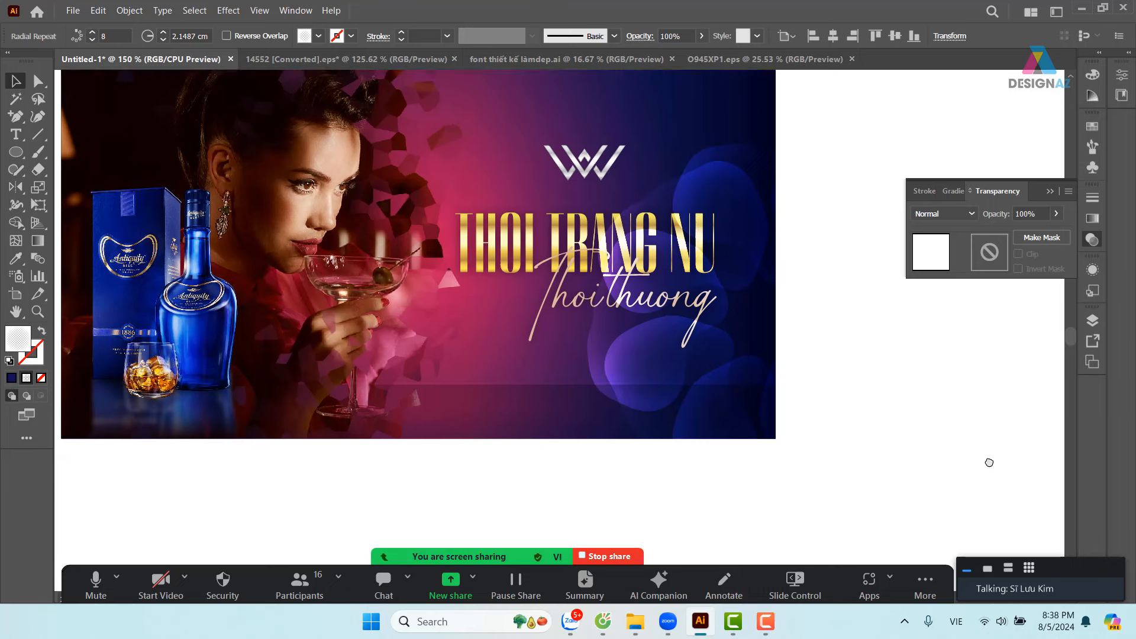
# - Compare the banner with the neighbouring variant at 100% view and tuck away the transparency settings
pyautogui.hscroll(-2, 744, 462)
pyautogui.scroll(1, 744, 463)
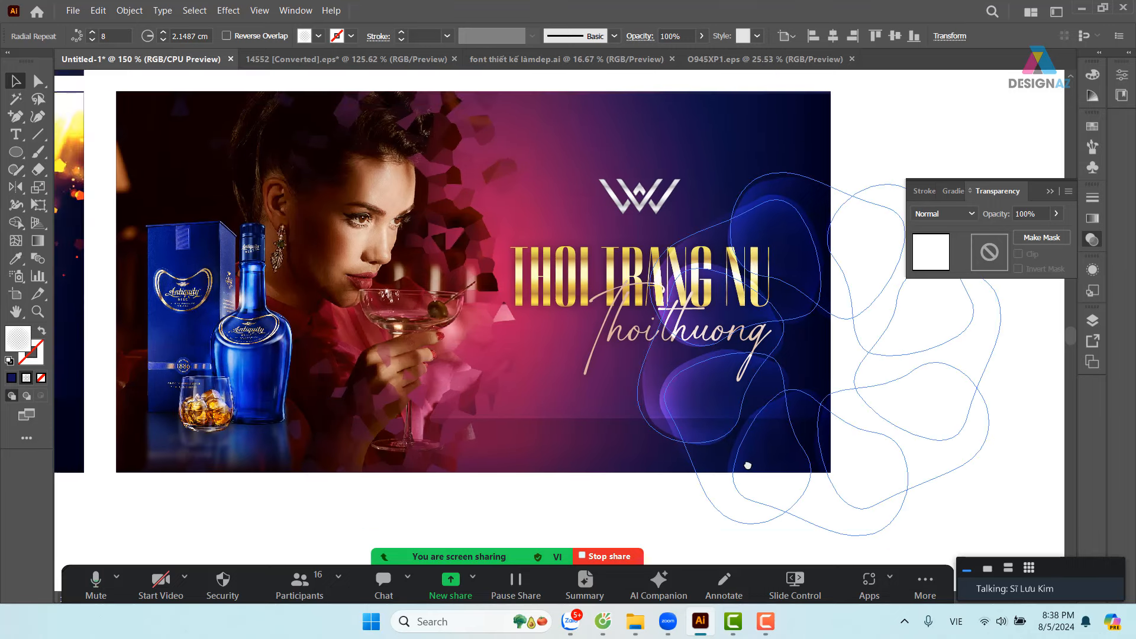
pyautogui.hotkey('ctrl', '1')
pyautogui.click(734, 462)
pyautogui.hscroll(-6, 690, 398)
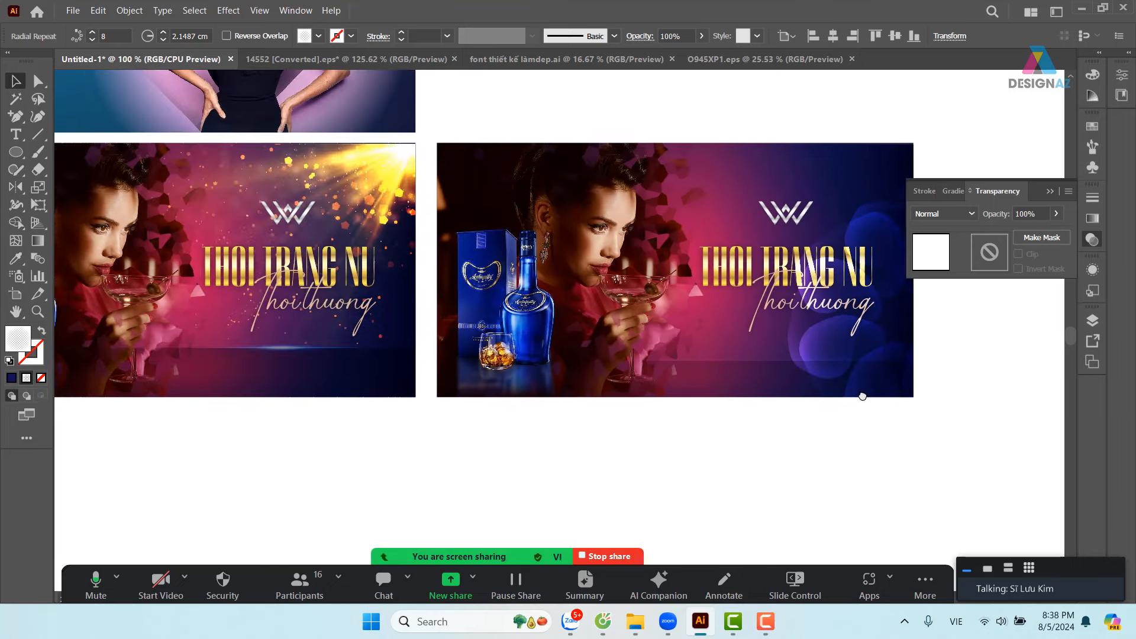
pyautogui.scroll(2, 862, 396)
pyautogui.click(863, 413)
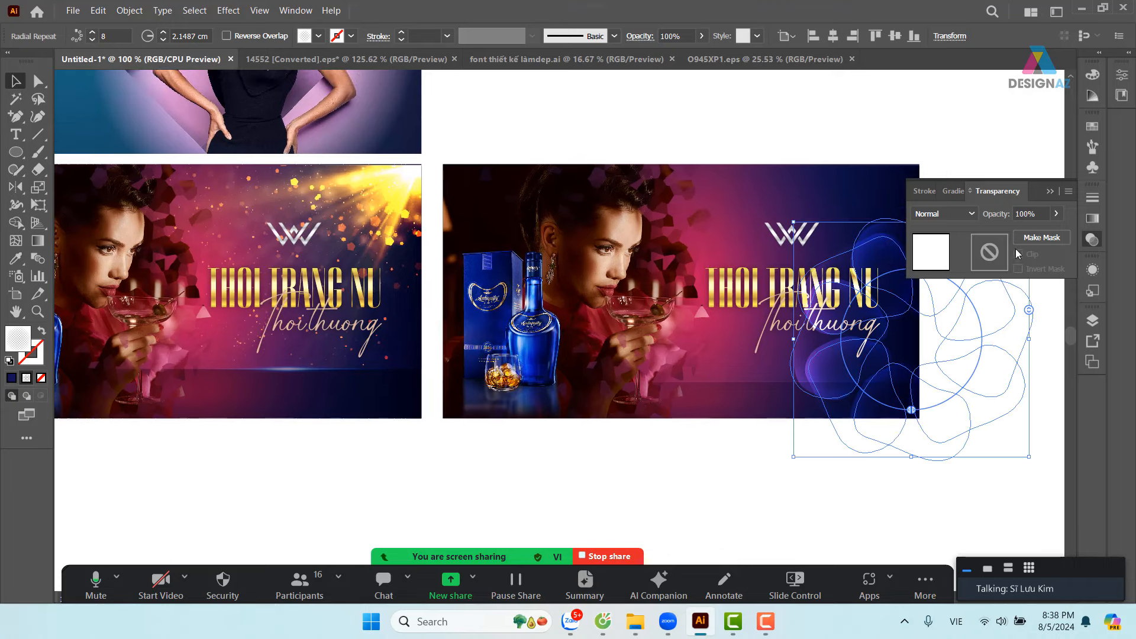
pyautogui.click(1050, 191)
pyautogui.click(972, 160)
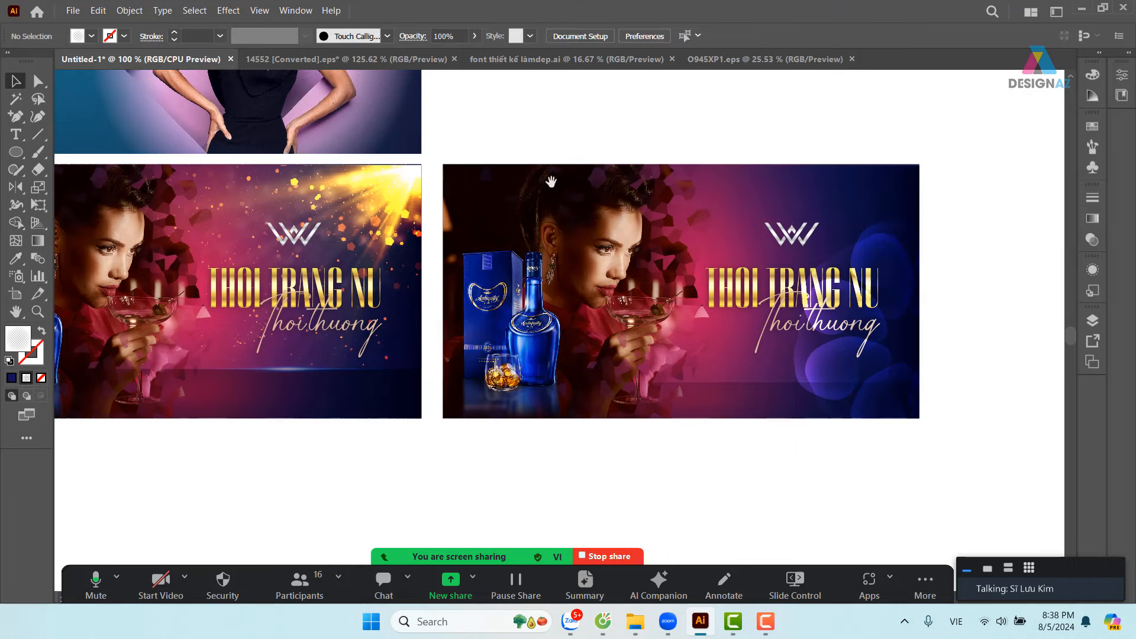
# - Examine the whole banner enlarged in full-screen view, checking the blob pattern and the floor strip
pyautogui.moveTo(551, 182); pyautogui.dragTo(675, 196)
pyautogui.press('z')
pyautogui.moveTo(598, 176); pyautogui.dragTo(1052, 444)
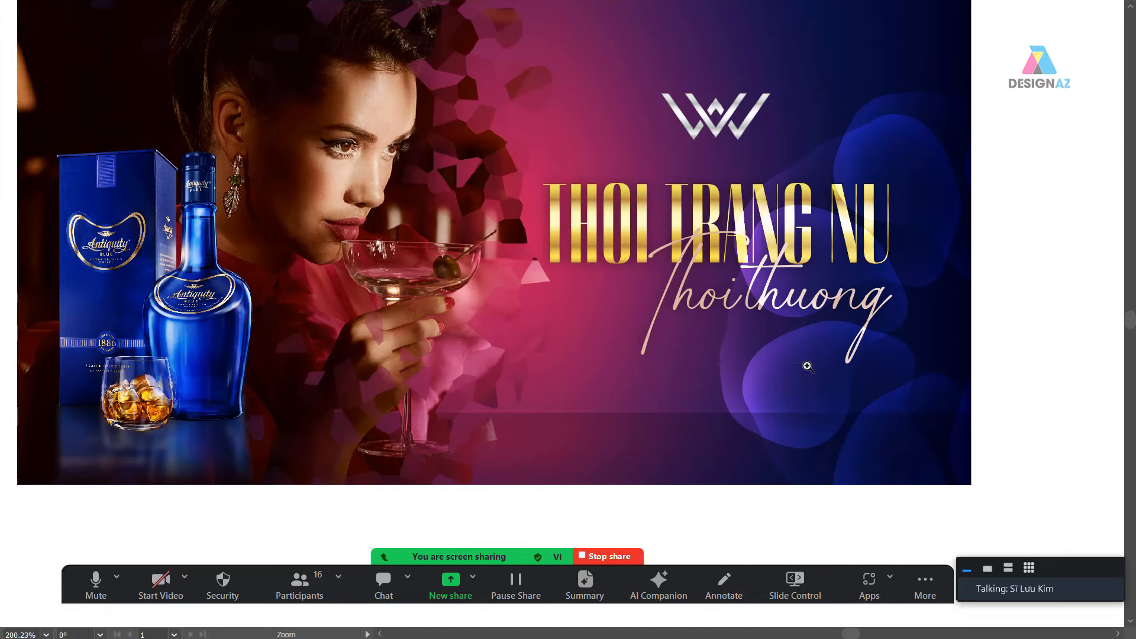
pyautogui.press('f')
pyautogui.press('f')
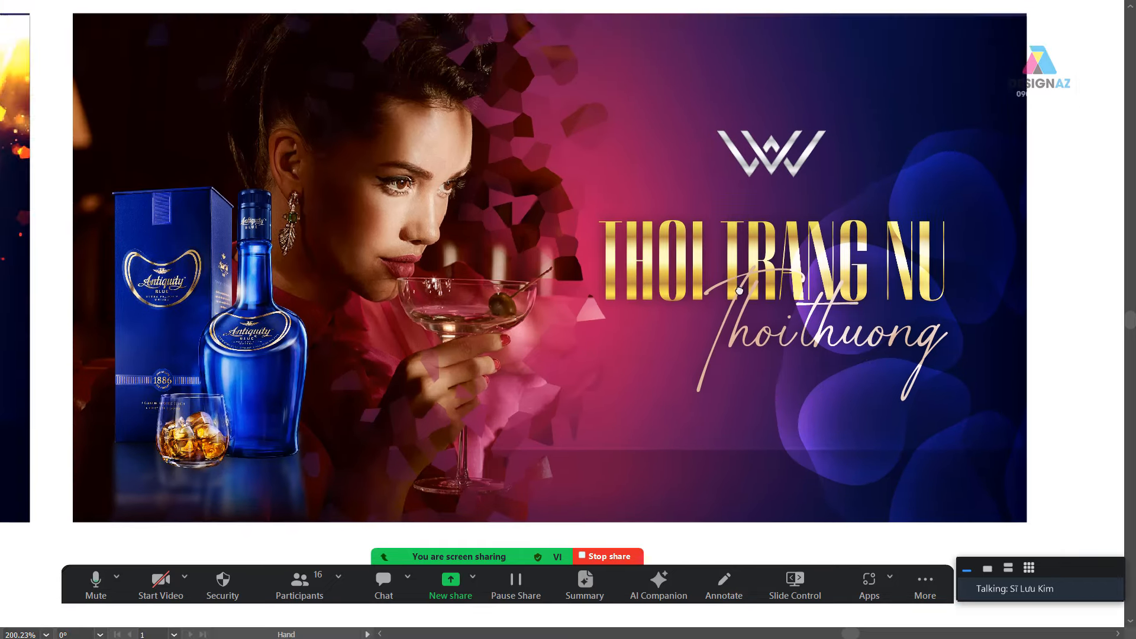
pyautogui.moveTo(739, 290); pyautogui.dragTo(742, 286)
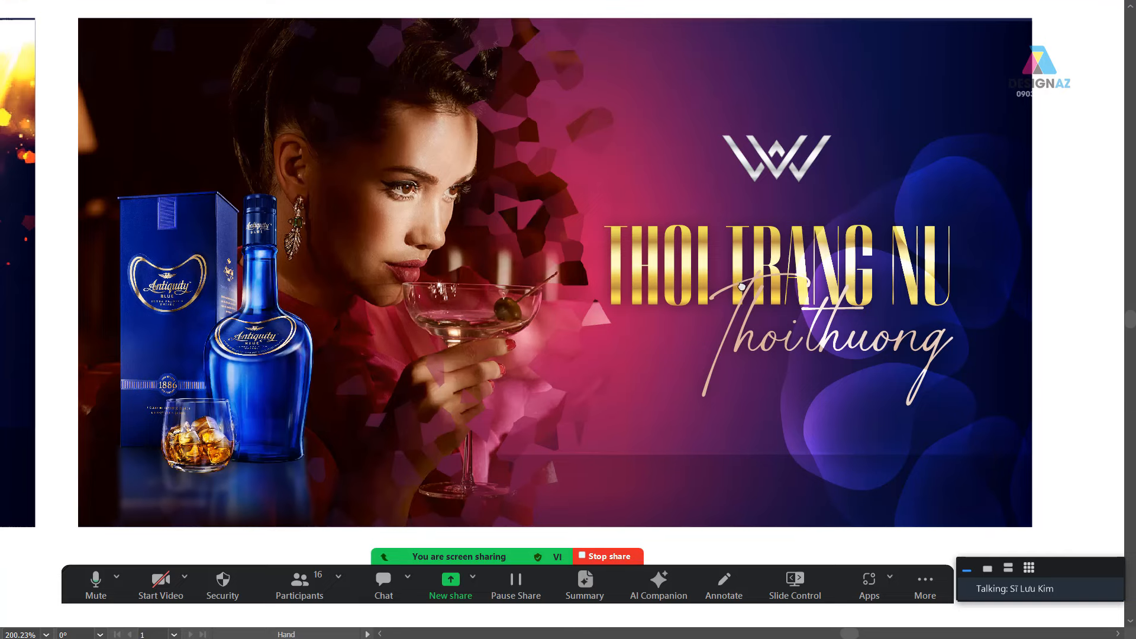
pyautogui.press('z')
pyautogui.press('f')
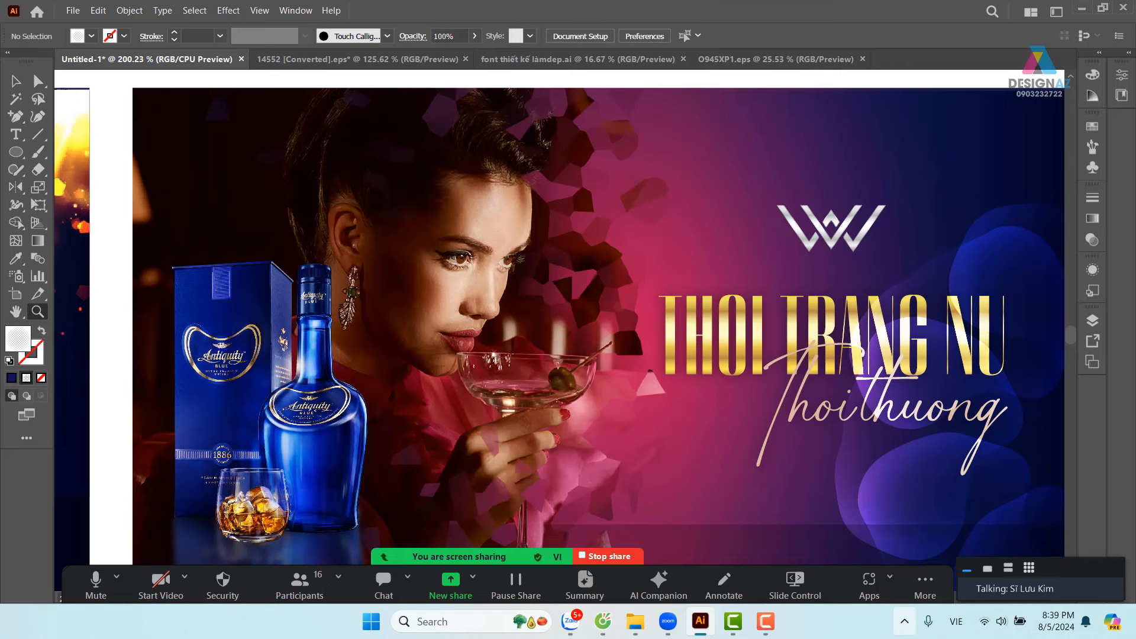
pyautogui.moveTo(740, 403); pyautogui.dragTo(644, 379)
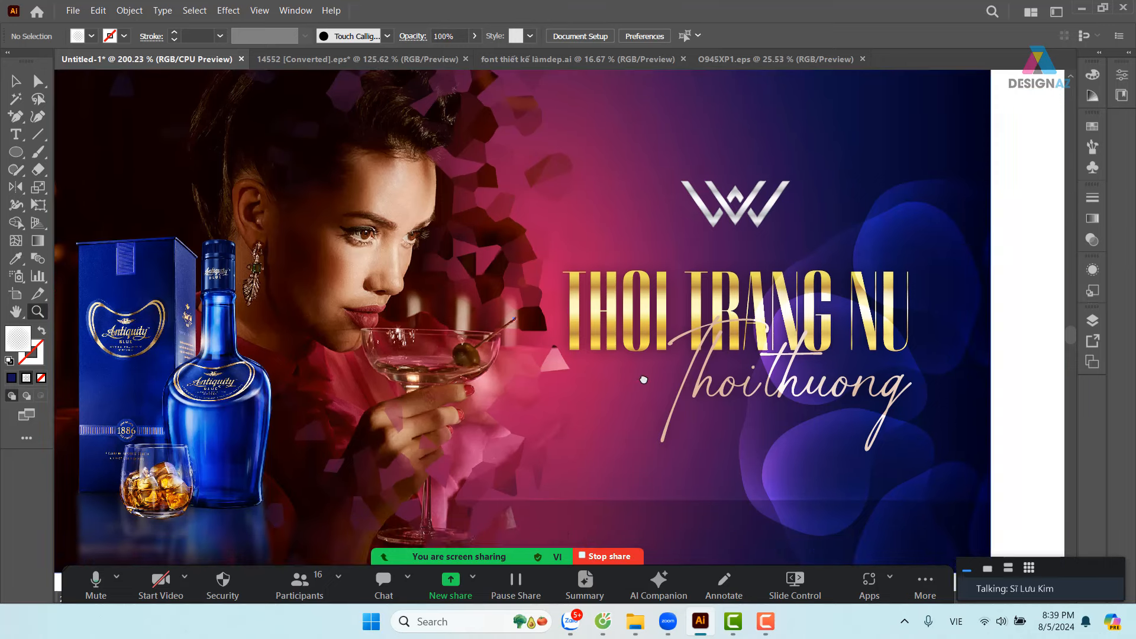
pyautogui.hotkey('ctrl', '1')
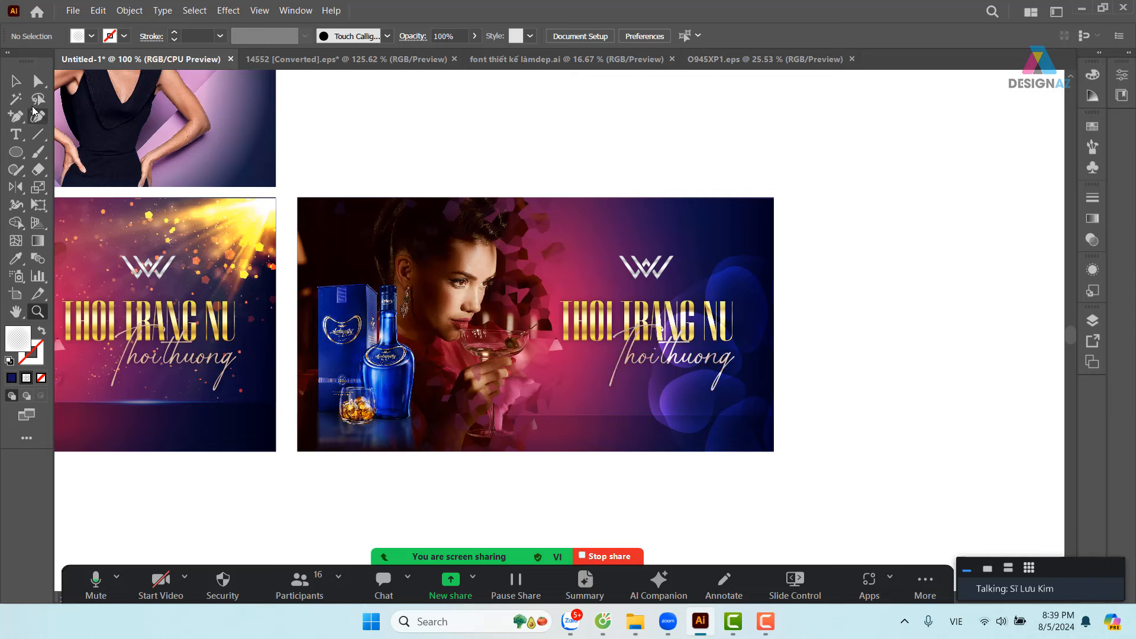
# - Duplicate the banner's unlocked artwork directly below the original
pyautogui.click(17, 82)
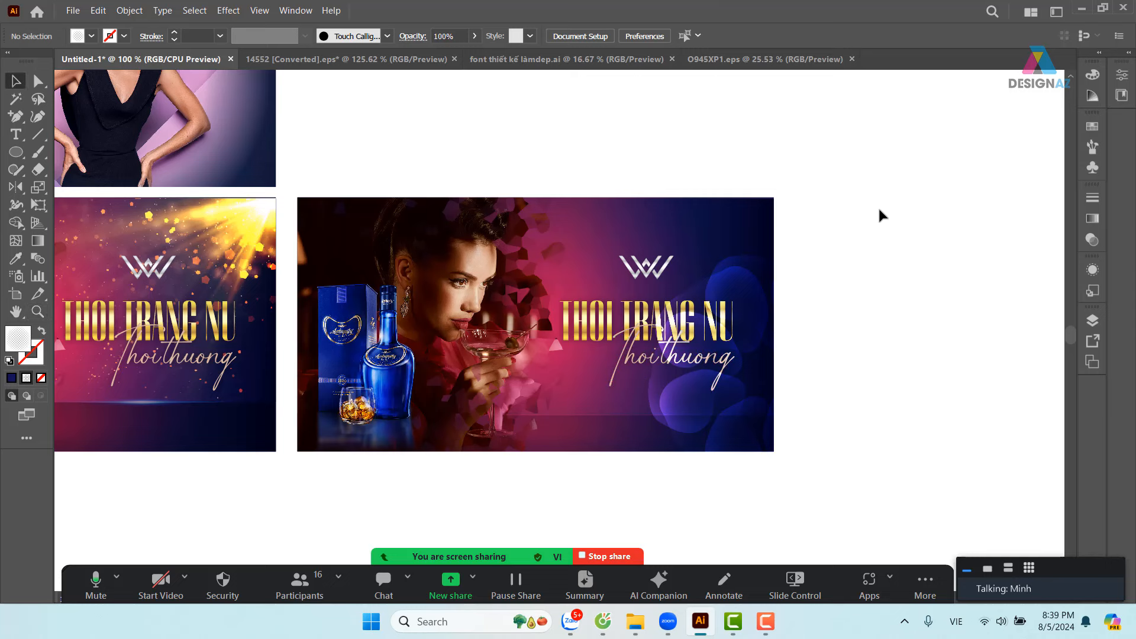
pyautogui.moveTo(786, 297); pyautogui.dragTo(815, 259)
pyautogui.moveTo(279, 101); pyautogui.dragTo(870, 448)
pyautogui.moveTo(661, 400); pyautogui.dragTo(719, 314)
pyautogui.moveTo(613, 128); pyautogui.dragTo(613, 403)
pyautogui.moveTo(851, 417); pyautogui.dragTo(778, 353)
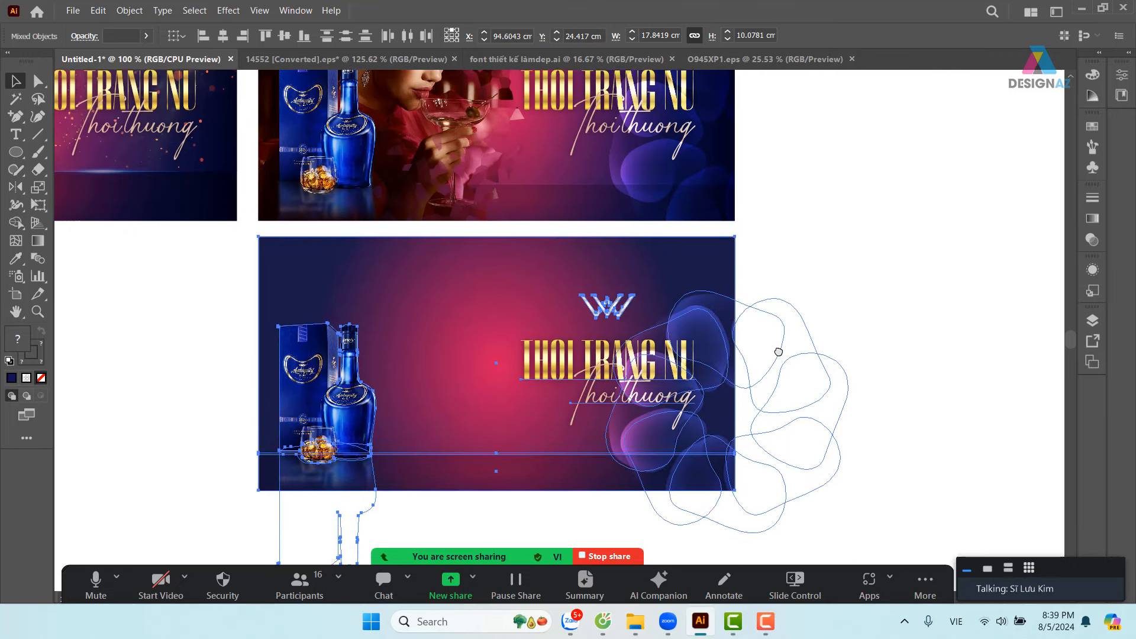
pyautogui.click(935, 278)
pyautogui.moveTo(862, 249); pyautogui.dragTo(759, 428)
pyautogui.hotkey('ctrl', 'z')
pyautogui.moveTo(846, 320); pyautogui.dragTo(927, 453)
pyautogui.hotkey('ctrl', 'z')
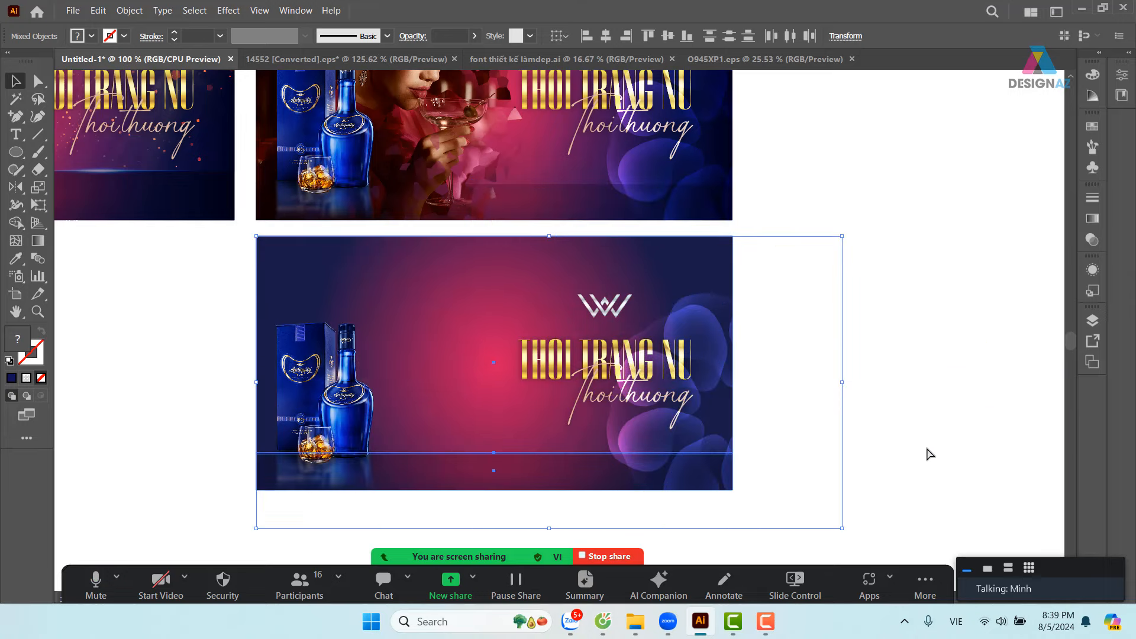
pyautogui.click(129, 10)
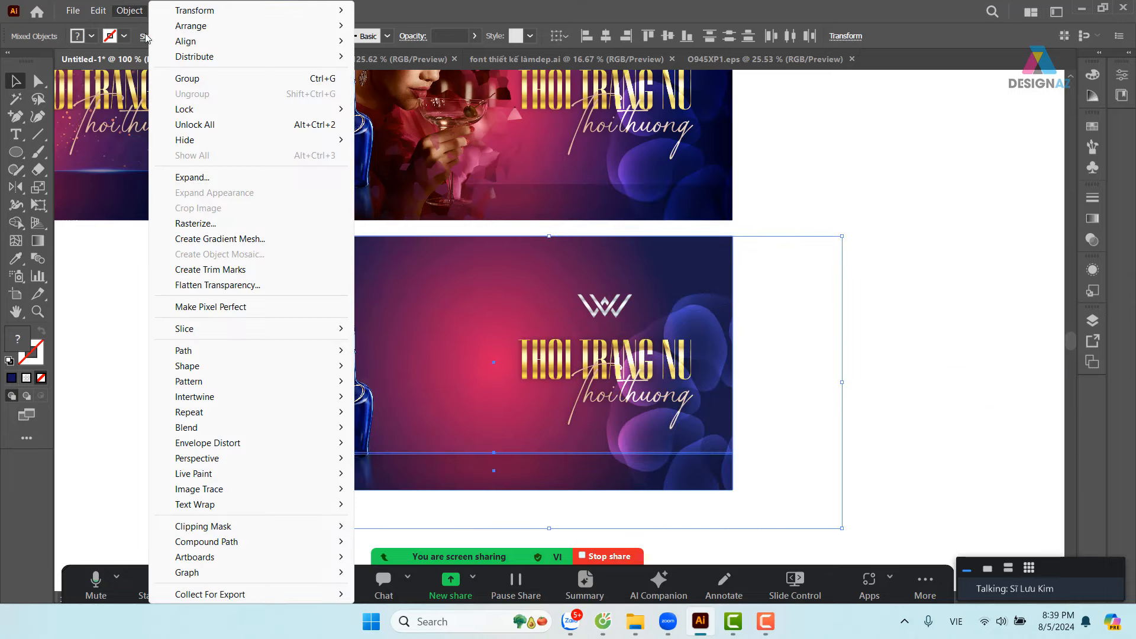
pyautogui.click(196, 224)
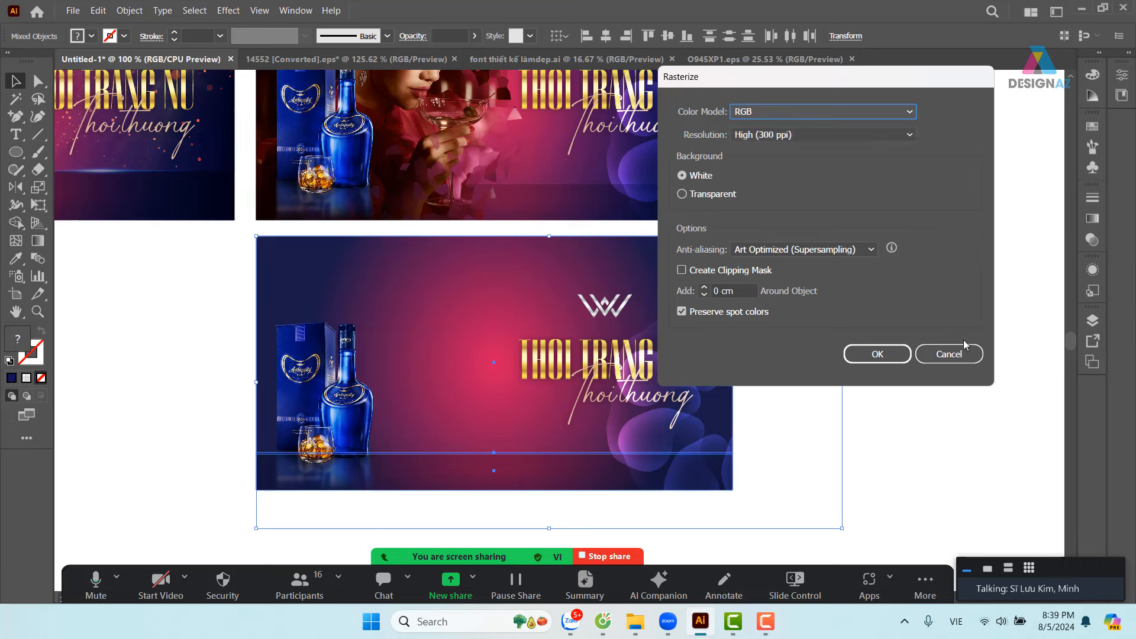
pyautogui.click(962, 360)
pyautogui.click(835, 355)
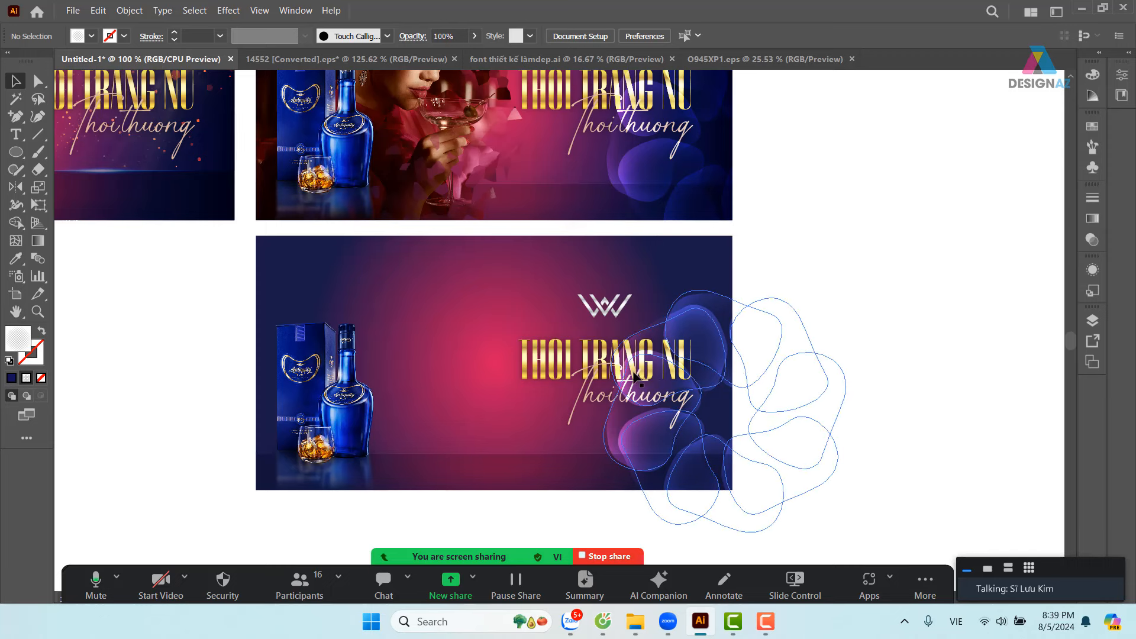
# - Rasterize the copy's background, strips and blobs as RGB at 300 ppi on white, and send the image behind the bottle and title
pyautogui.moveTo(858, 285); pyautogui.dragTo(906, 456)
pyautogui.hotkey('ctrl', 'z')
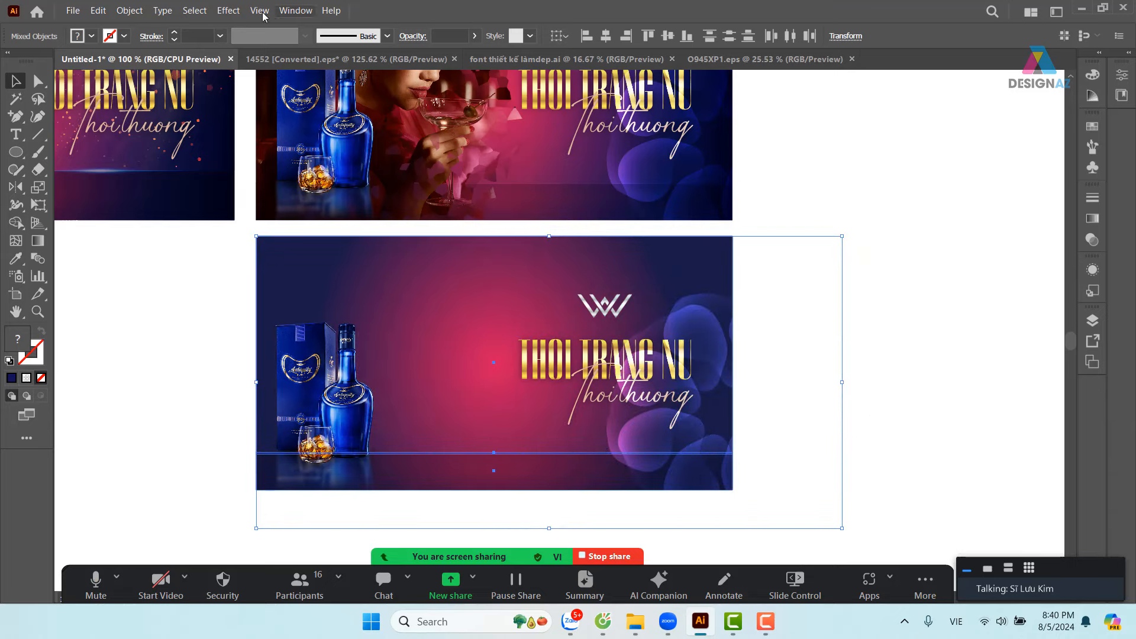
pyautogui.click(129, 10)
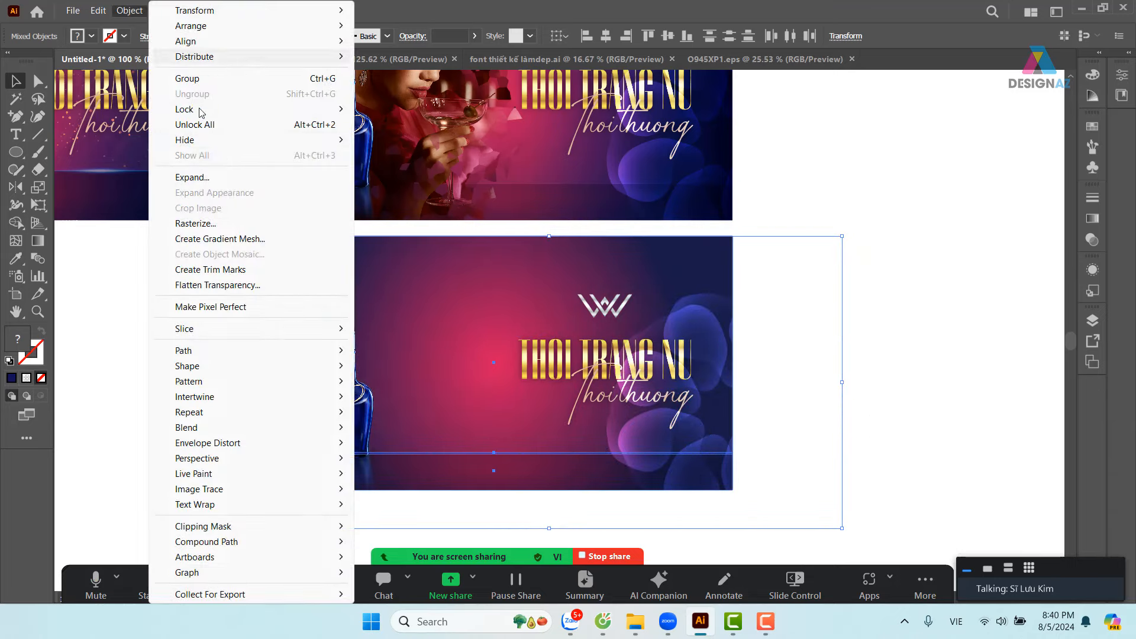
pyautogui.click(237, 223)
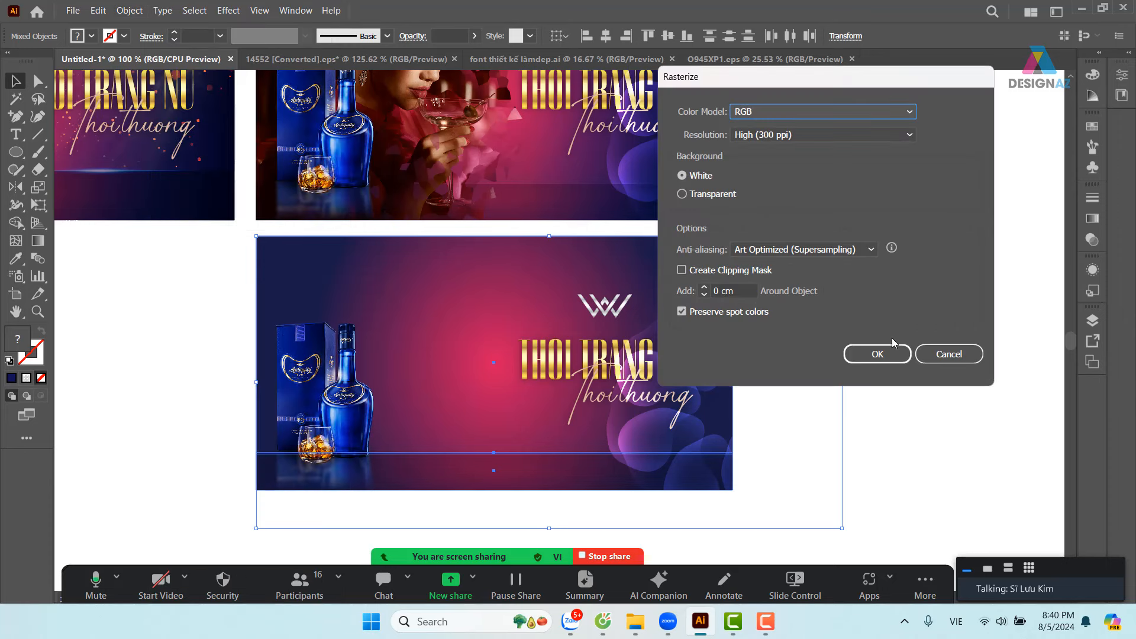
pyautogui.click(879, 353)
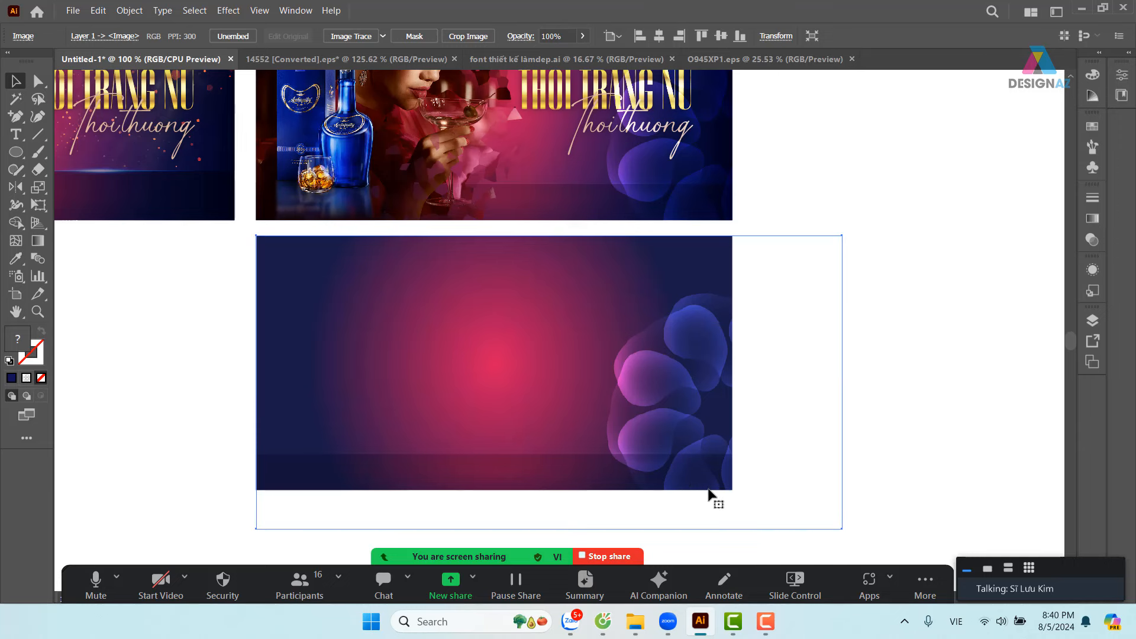
pyautogui.click(902, 358)
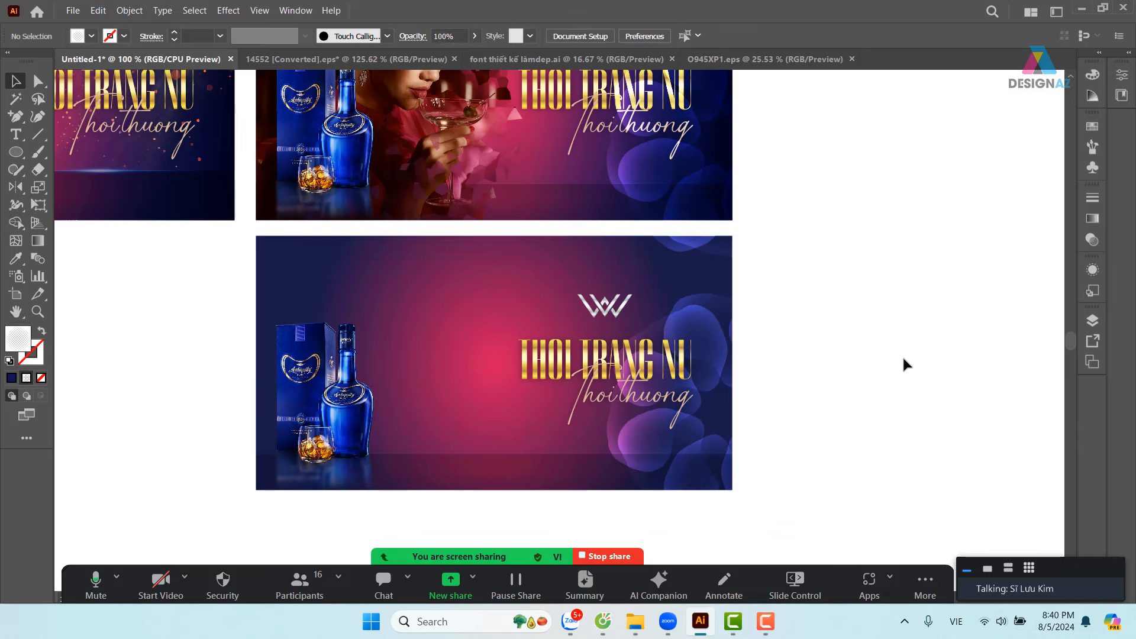
# - Convert the document colour mode to CMYK and compare the rasterized copy with the banners above it
pyautogui.click(72, 11)
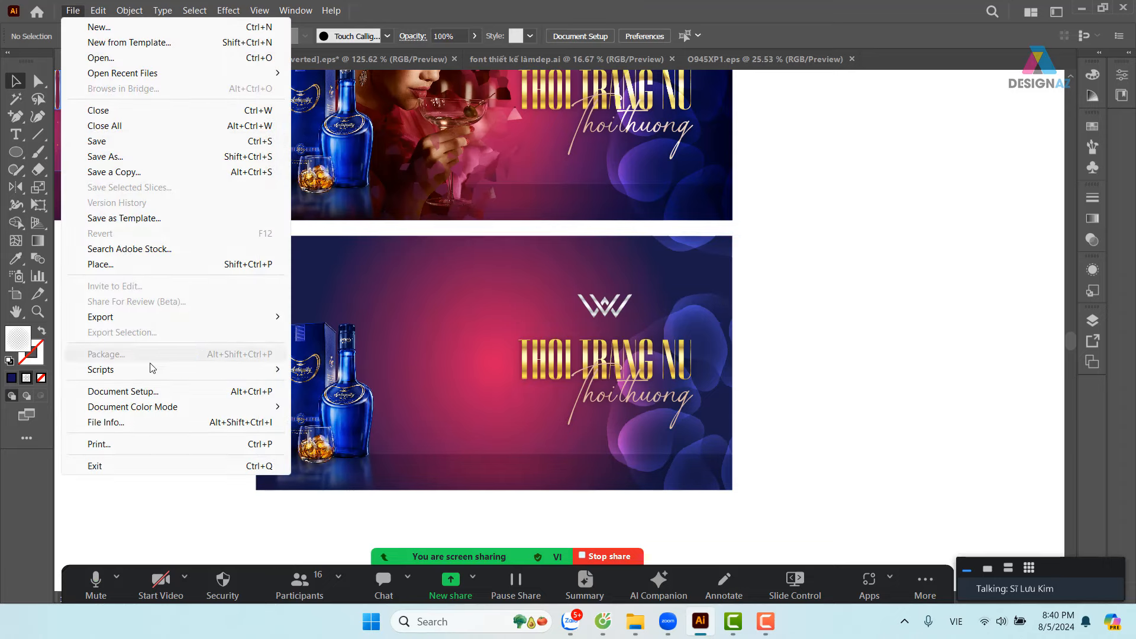
pyautogui.moveTo(153, 407)
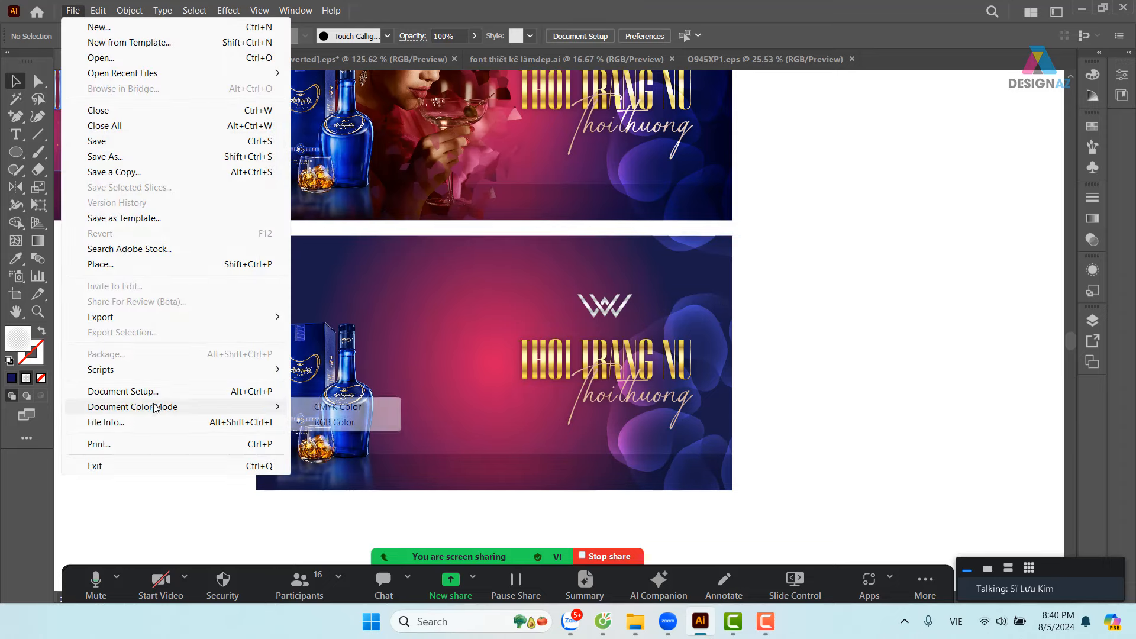
pyautogui.click(337, 407)
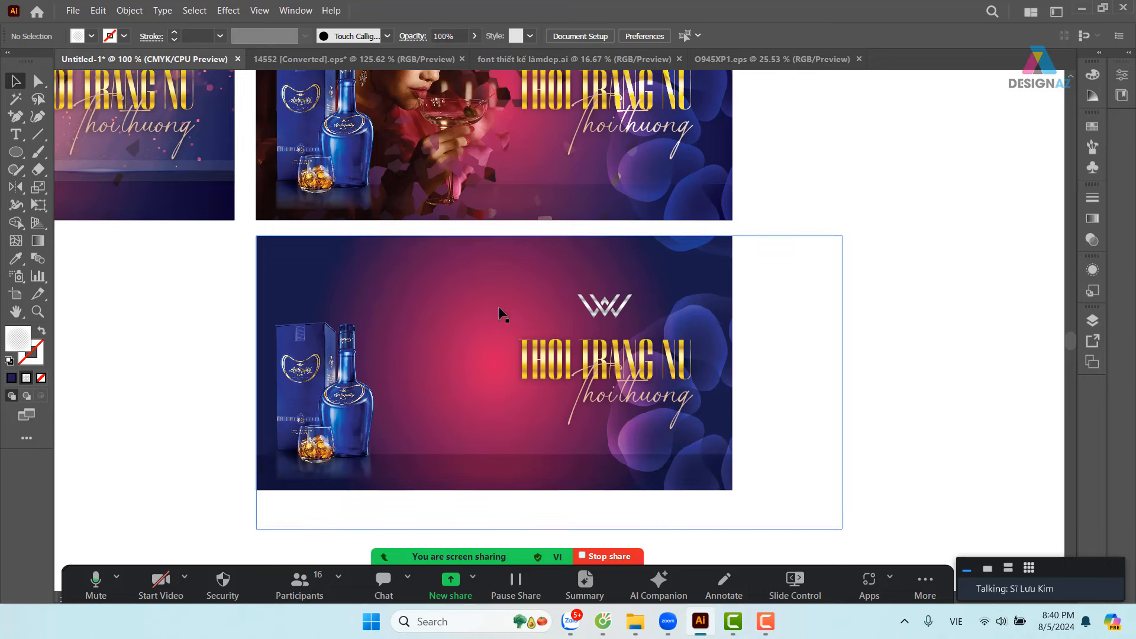
pyautogui.moveTo(299, 264); pyautogui.dragTo(613, 364)
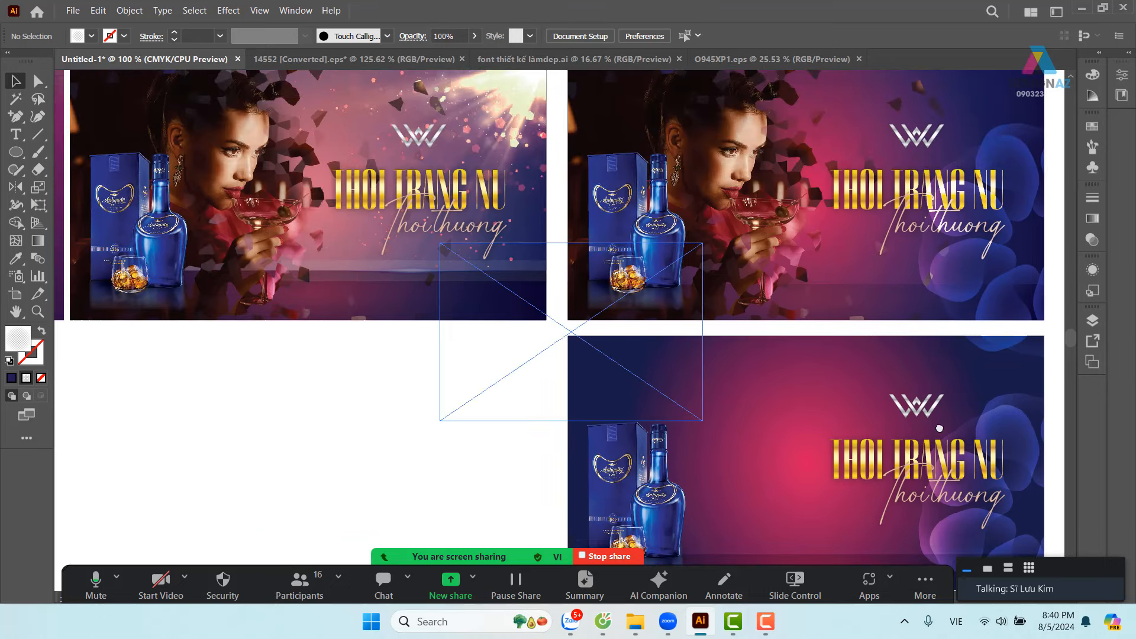
pyautogui.moveTo(948, 434); pyautogui.dragTo(611, 415)
pyautogui.moveTo(743, 460); pyautogui.dragTo(835, 414)
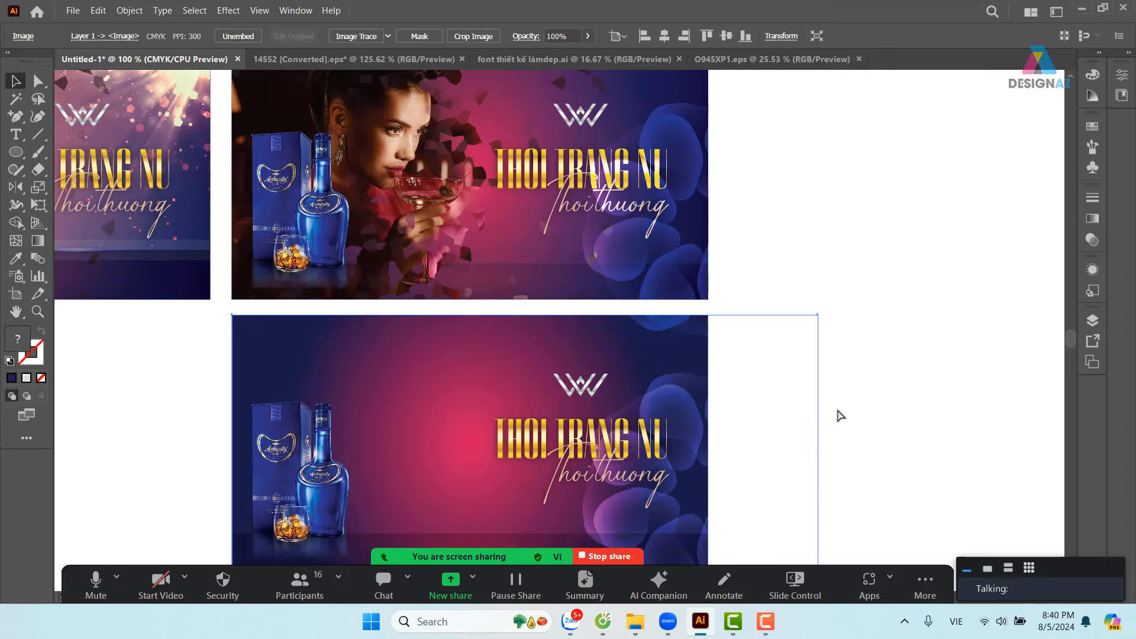
# - Undo the CMYK conversion and keep the copy's rasterized image behind the bottle and title
pyautogui.hotkey('ctrl', 'z')
pyautogui.moveTo(707, 406); pyautogui.dragTo(728, 370)
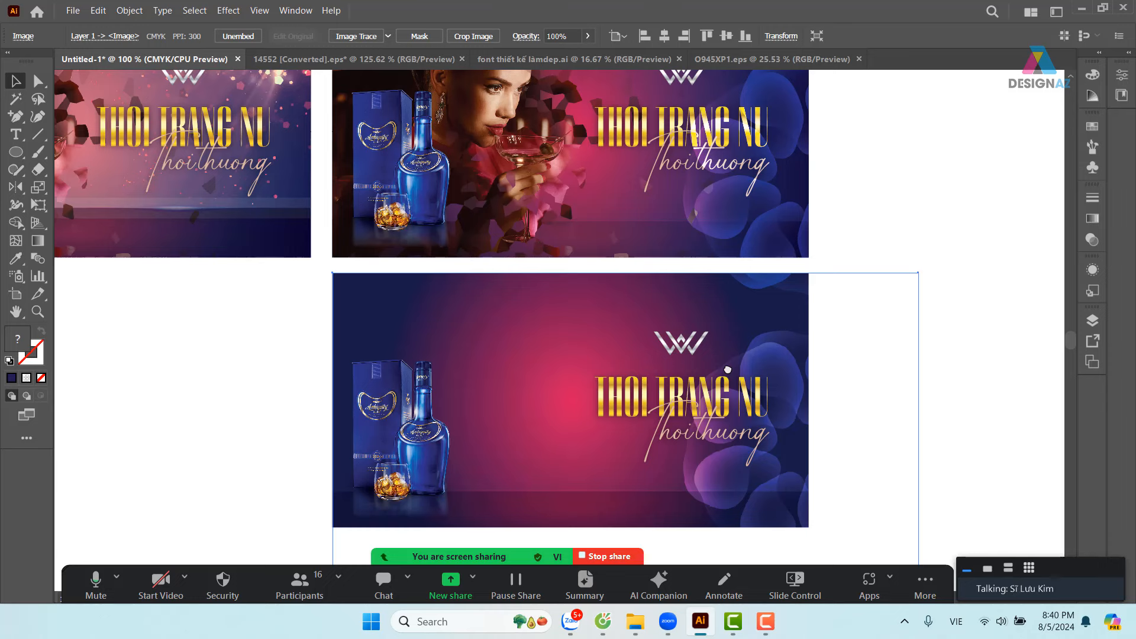
pyautogui.hotkey('ctrl', 'z')
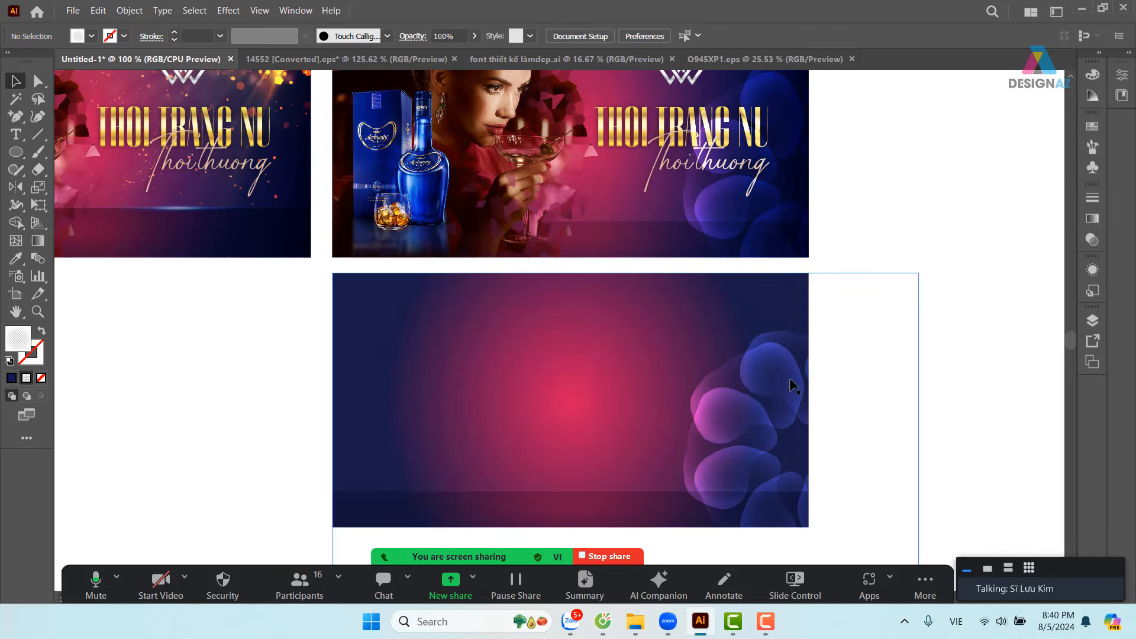
pyautogui.hotkey('ctrl', 'shift', 'z')
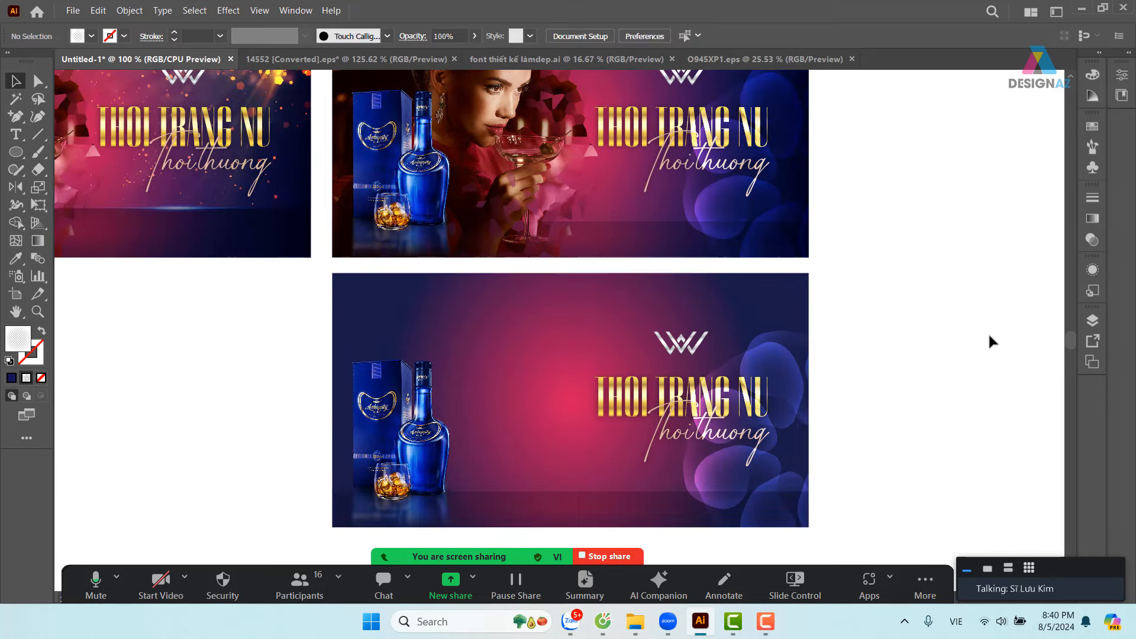
# - Delete the duplicated banner's background image, bottle artwork and title texts below the original
pyautogui.moveTo(992, 342); pyautogui.dragTo(285, 501)
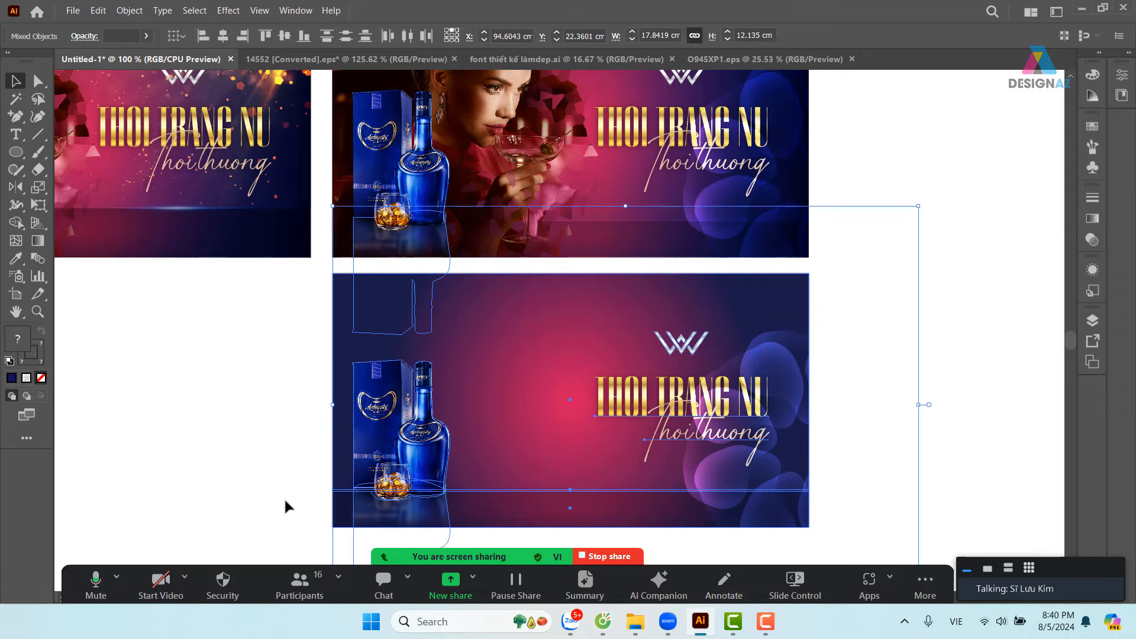
pyautogui.moveTo(284, 394); pyautogui.dragTo(911, 491)
pyautogui.press('Delete')
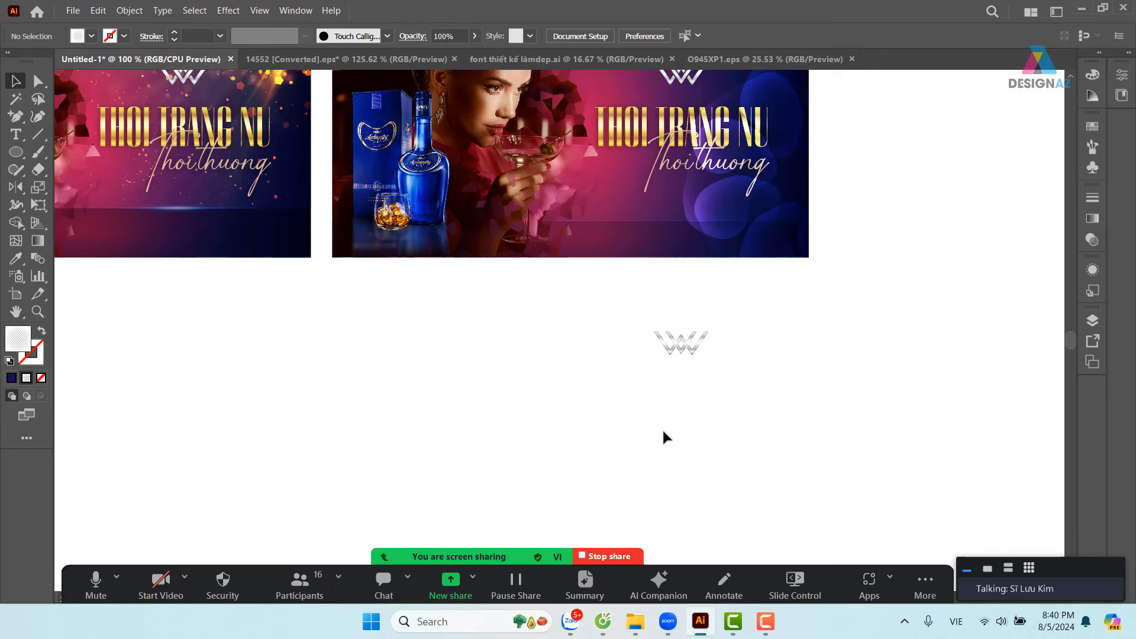
# - Delete the leftover W logo below the blob-pattern banner
pyautogui.moveTo(626, 405); pyautogui.dragTo(724, 301)
pyautogui.press('Delete')
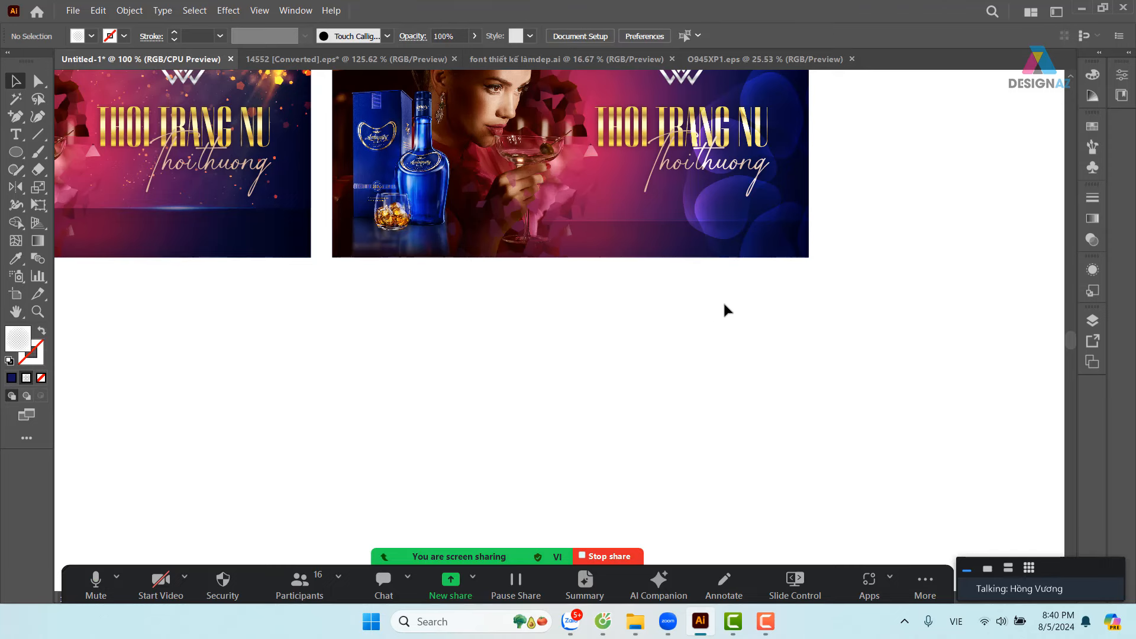
pyautogui.scroll(3, 718, 379)
pyautogui.hscroll(-2, 718, 379)
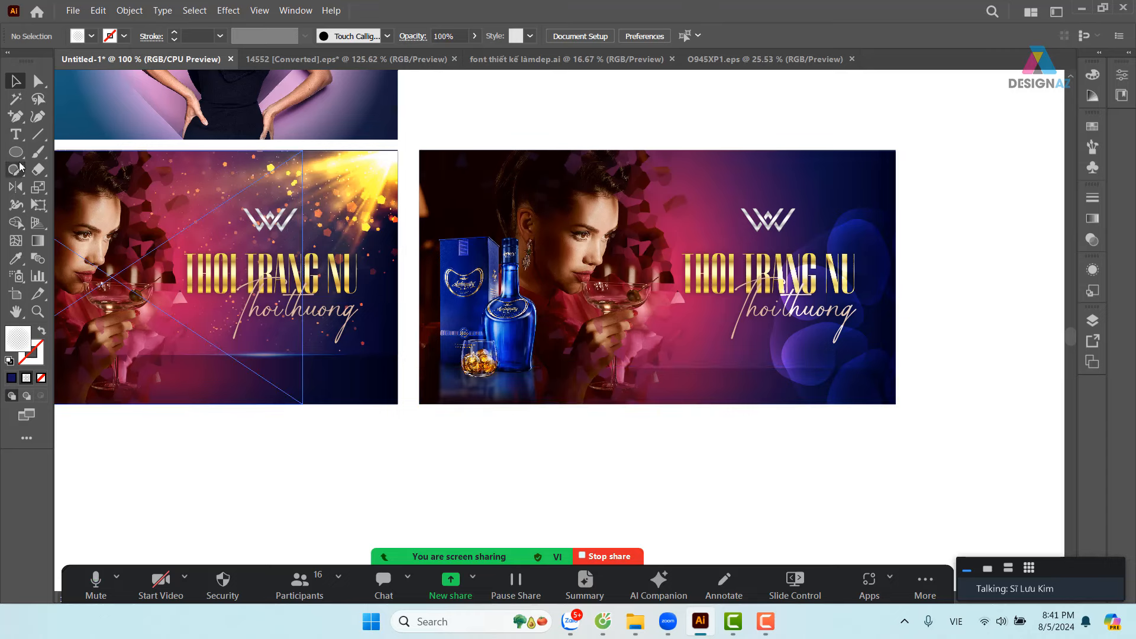
# - Draw a wide rectangle below the blob-pattern banner and fill it with the linear white-to-black gradient swatch
pyautogui.moveTo(15, 152); pyautogui.dragTo(66, 153)
pyautogui.moveTo(411, 431); pyautogui.dragTo(859, 492)
pyautogui.click(1095, 129)
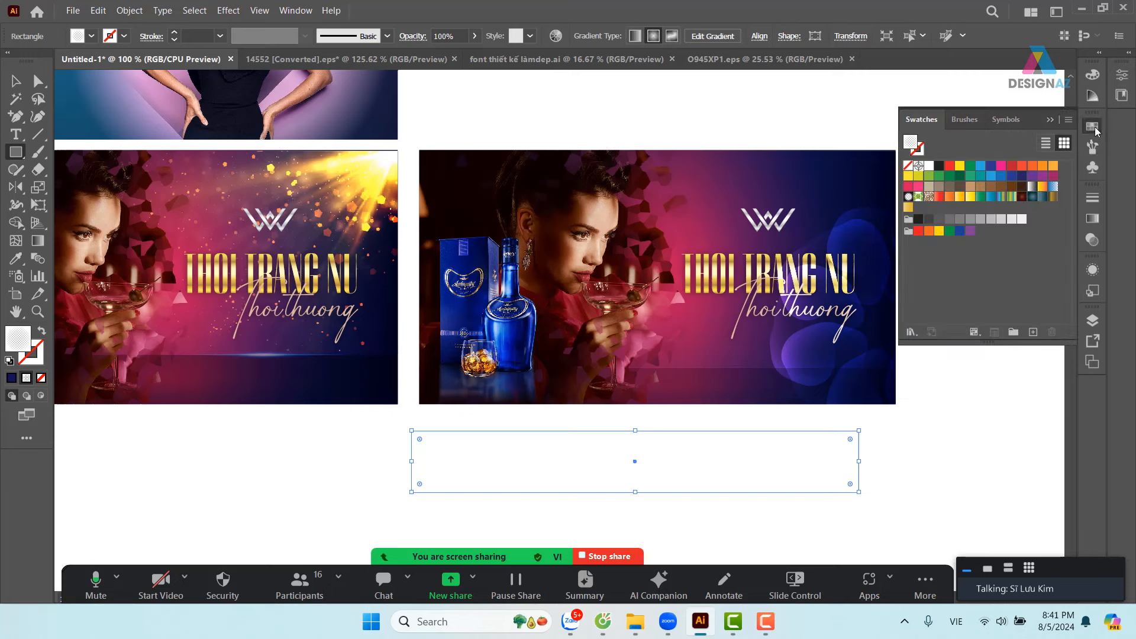
pyautogui.click(1033, 187)
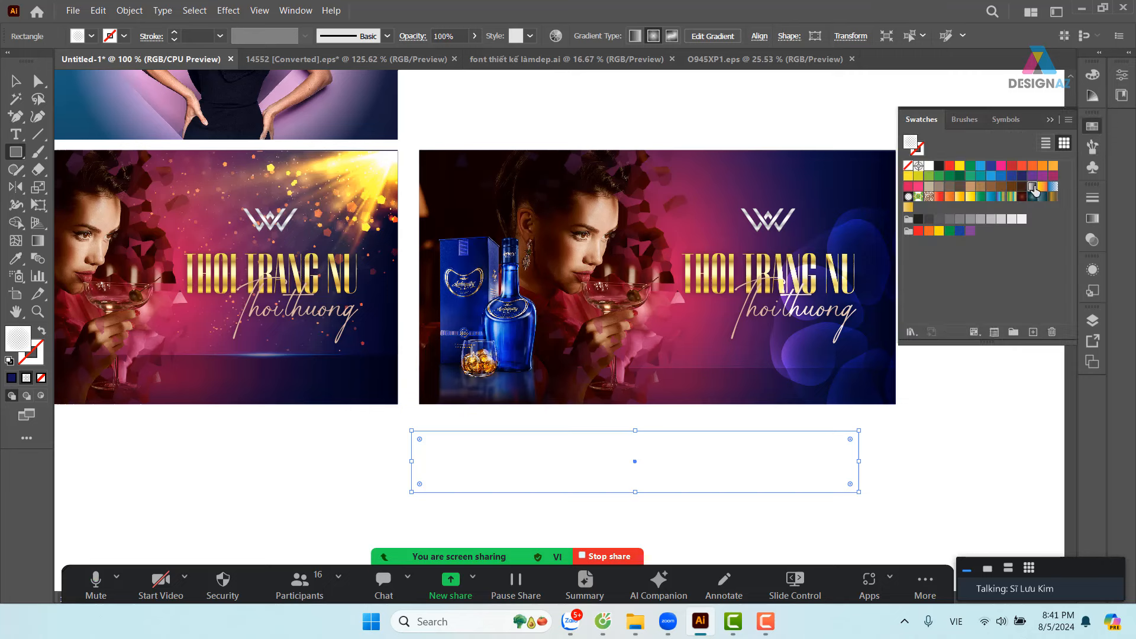
pyautogui.press('v')
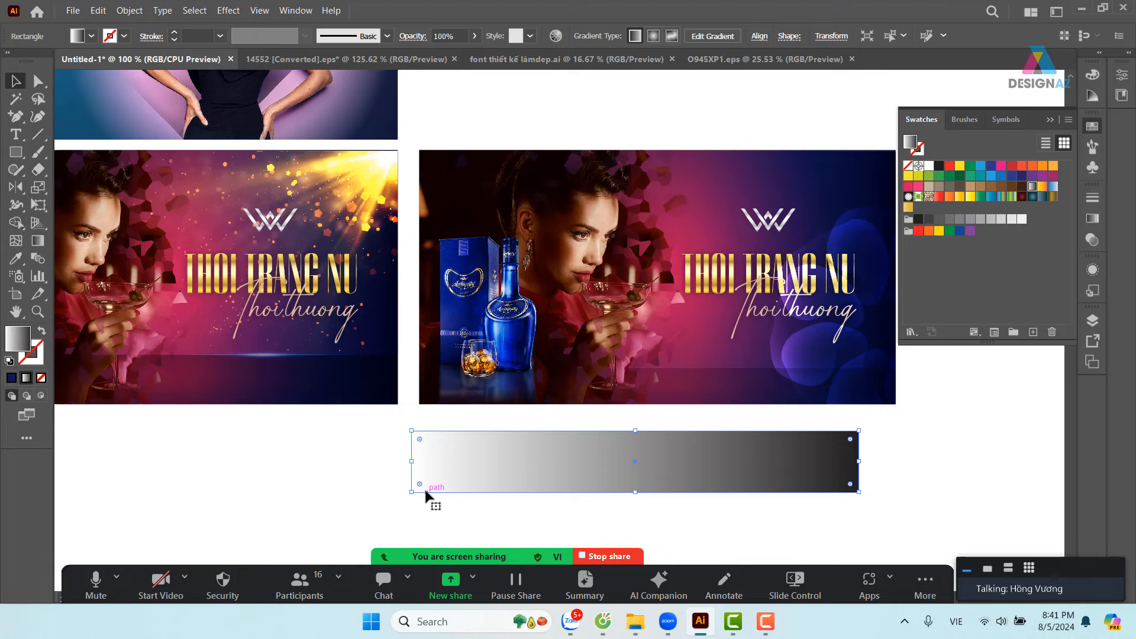
# - Delete the gradient-filled rectangle below the banner and put the swatches away
pyautogui.click(337, 452)
pyautogui.click(701, 490)
pyautogui.press('Delete')
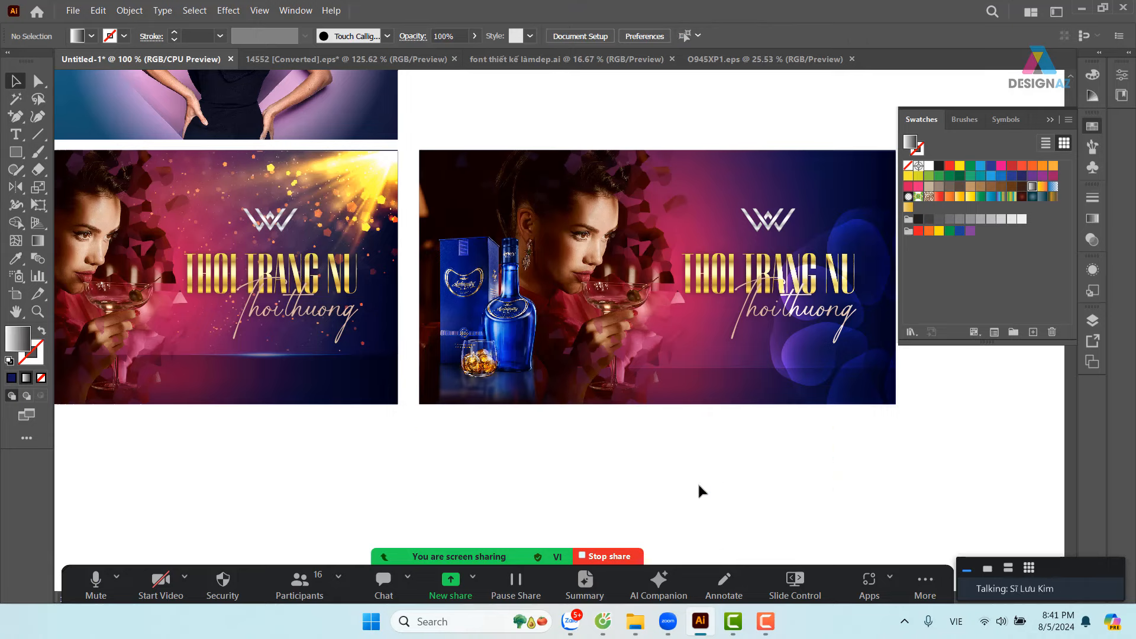
pyautogui.click(1050, 120)
# - Save the document as "bài gradien mới" in the "day hoc ai" folder on drive E, in Adobe Illustrator format with Illustrator 2020 compatibility
pyautogui.scroll(2, 654, 436)
pyautogui.hscroll(-5, 654, 437)
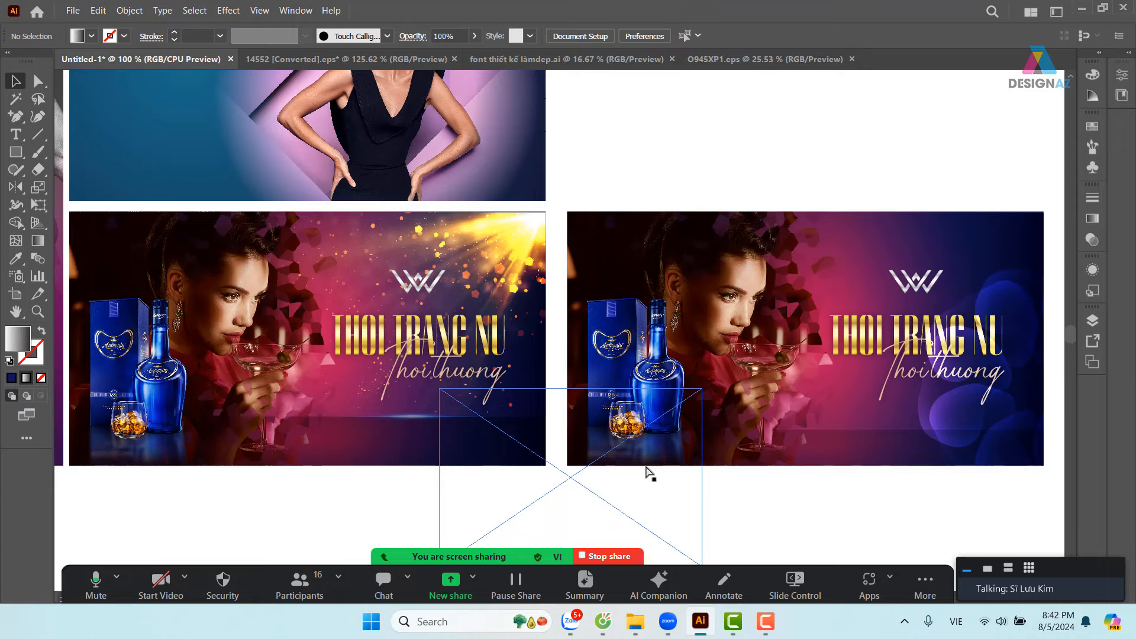
pyautogui.hotkey('ctrl', 's')
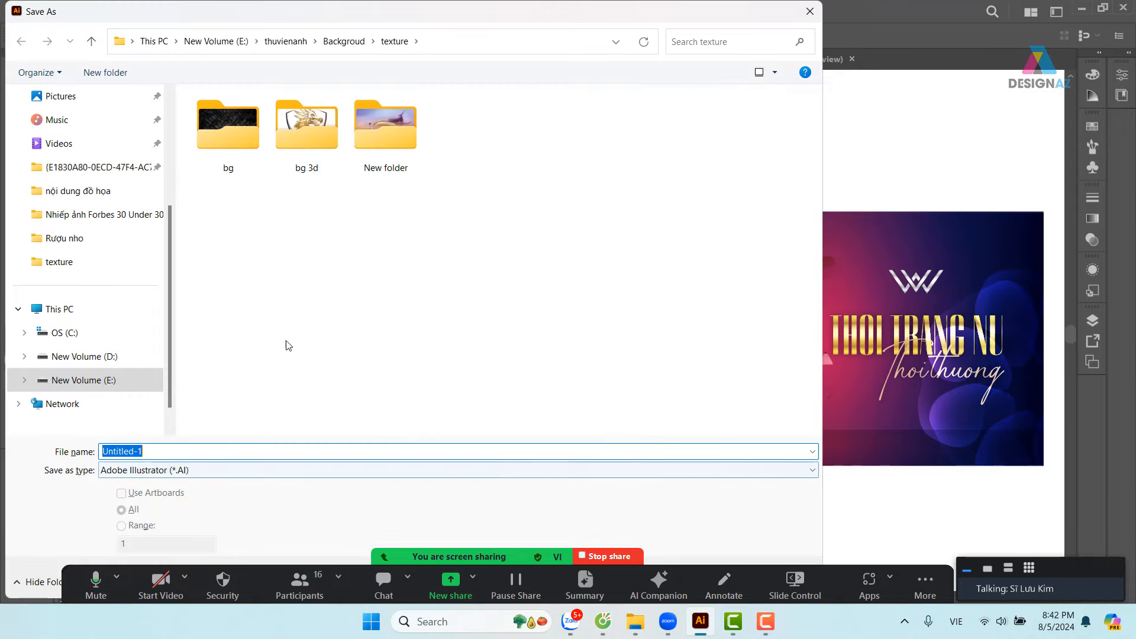
pyautogui.scroll(-1, 114, 339)
pyautogui.click(104, 353)
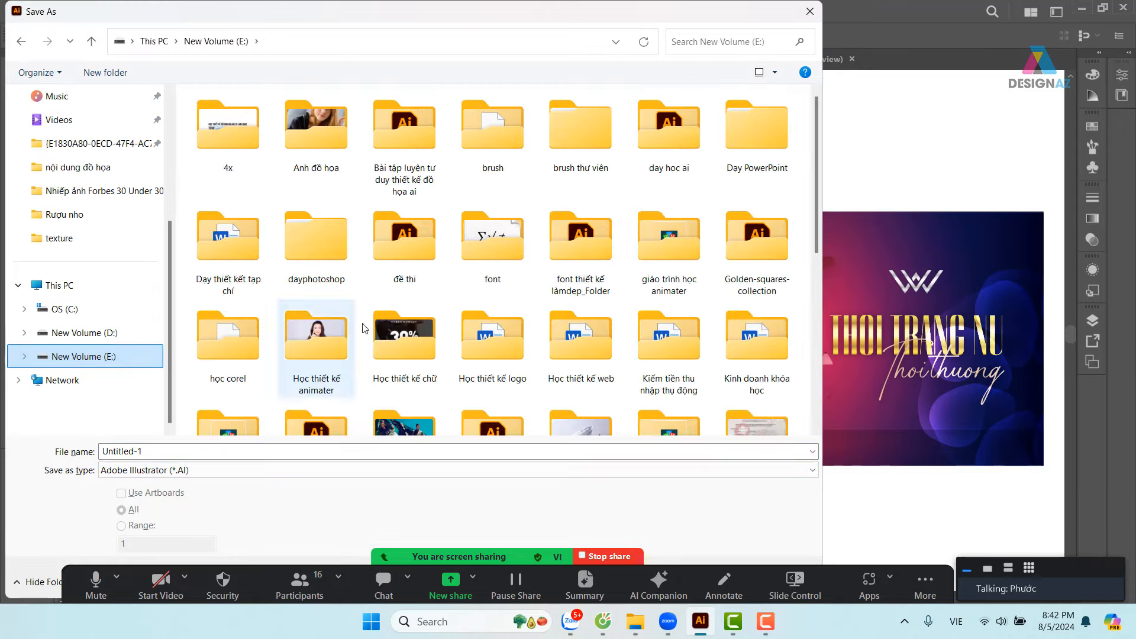
pyautogui.click(693, 130)
pyautogui.doubleClick(692, 130)
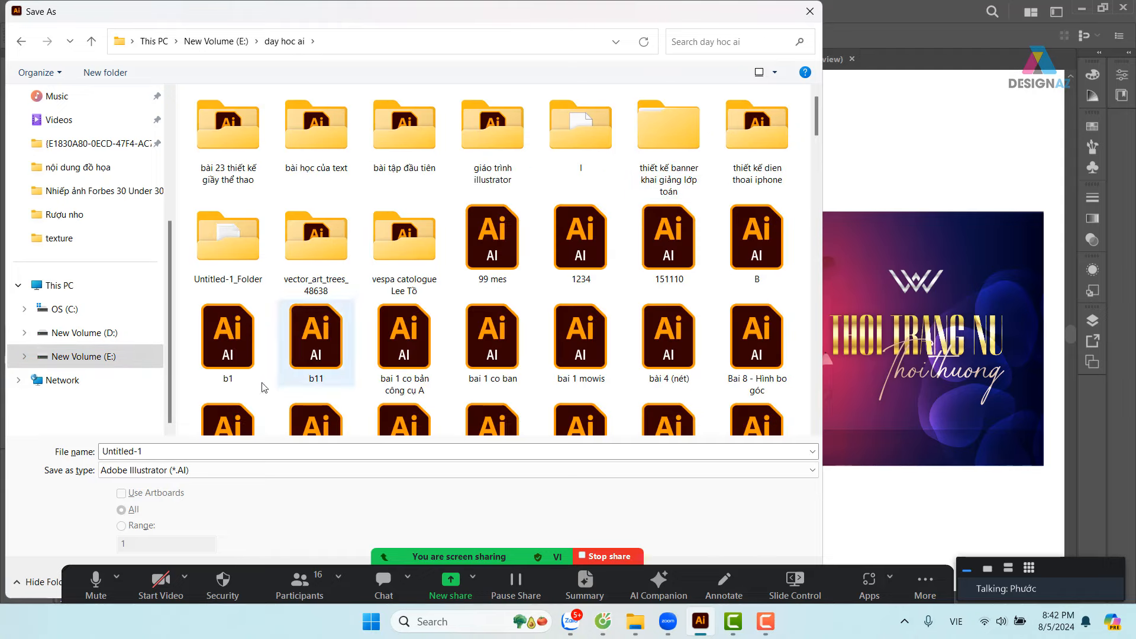
pyautogui.write('b')
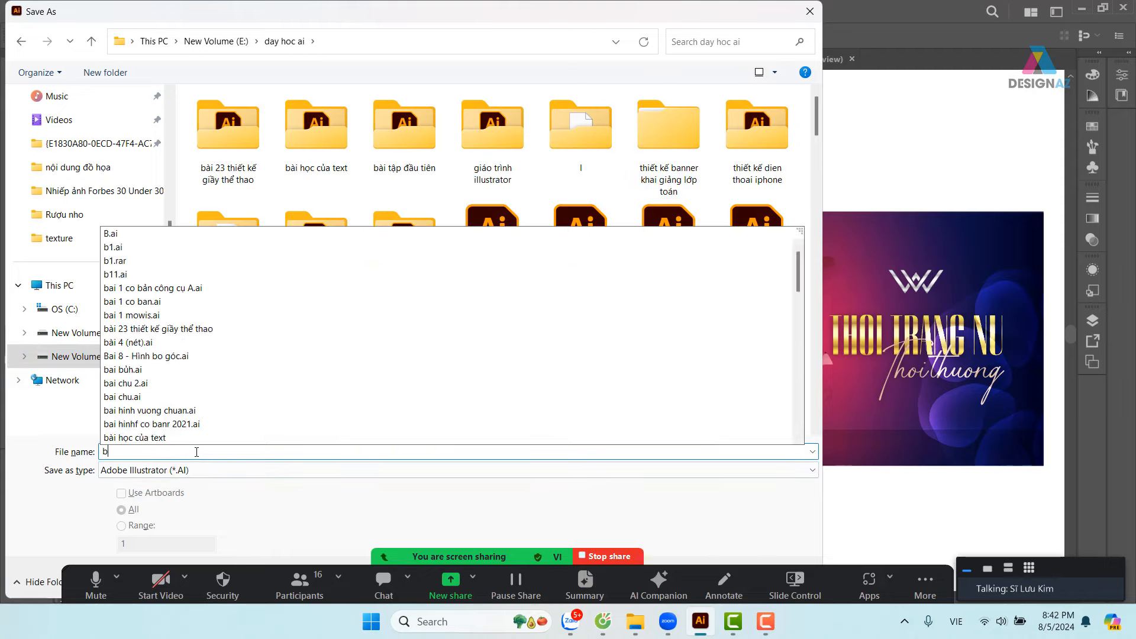
pyautogui.write('ài gra')
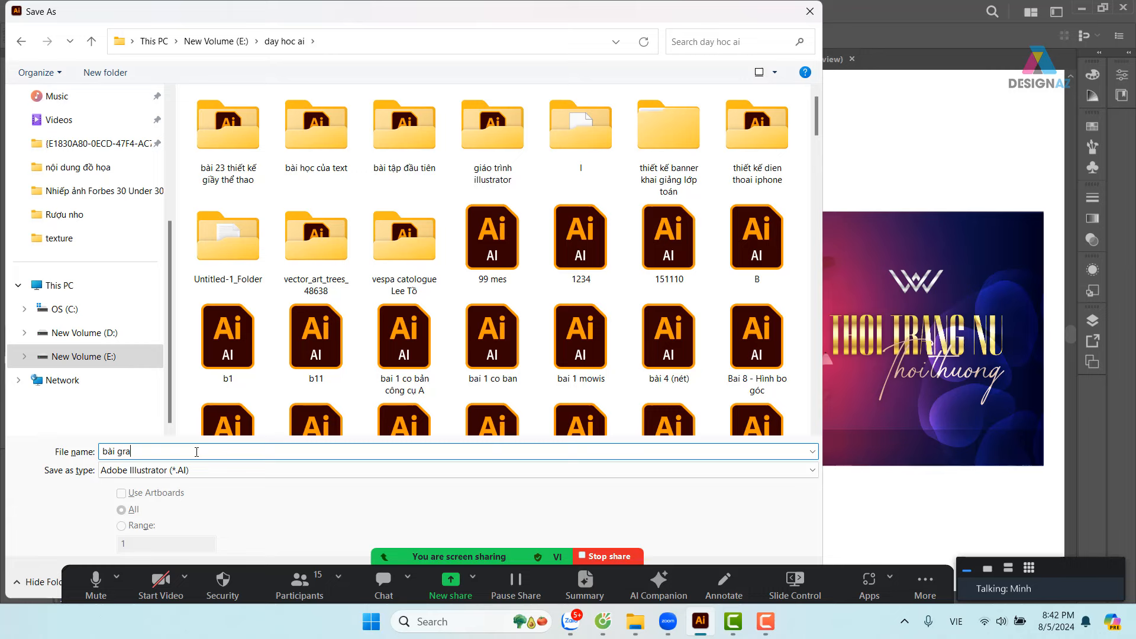
pyautogui.write('dien')
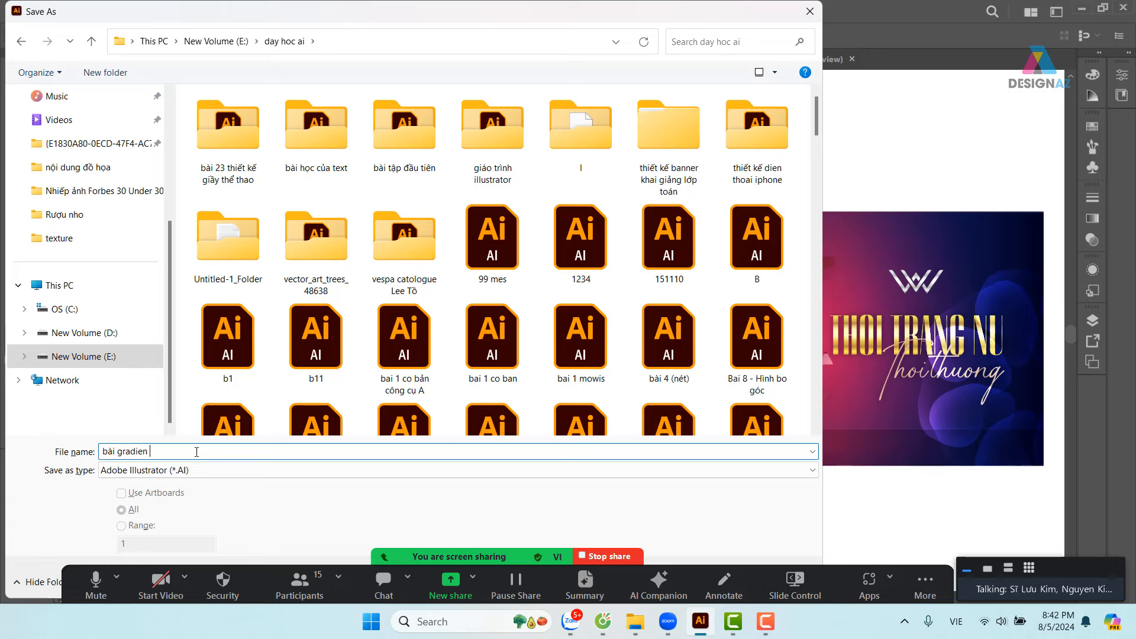
pyautogui.write(' mới')
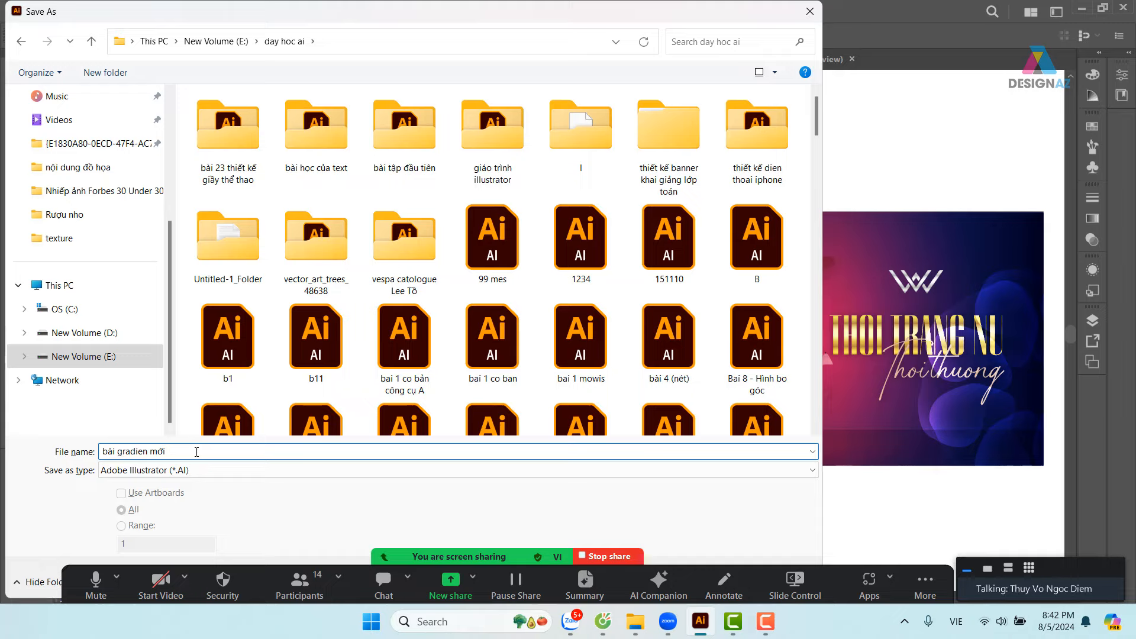
pyautogui.press('Return')
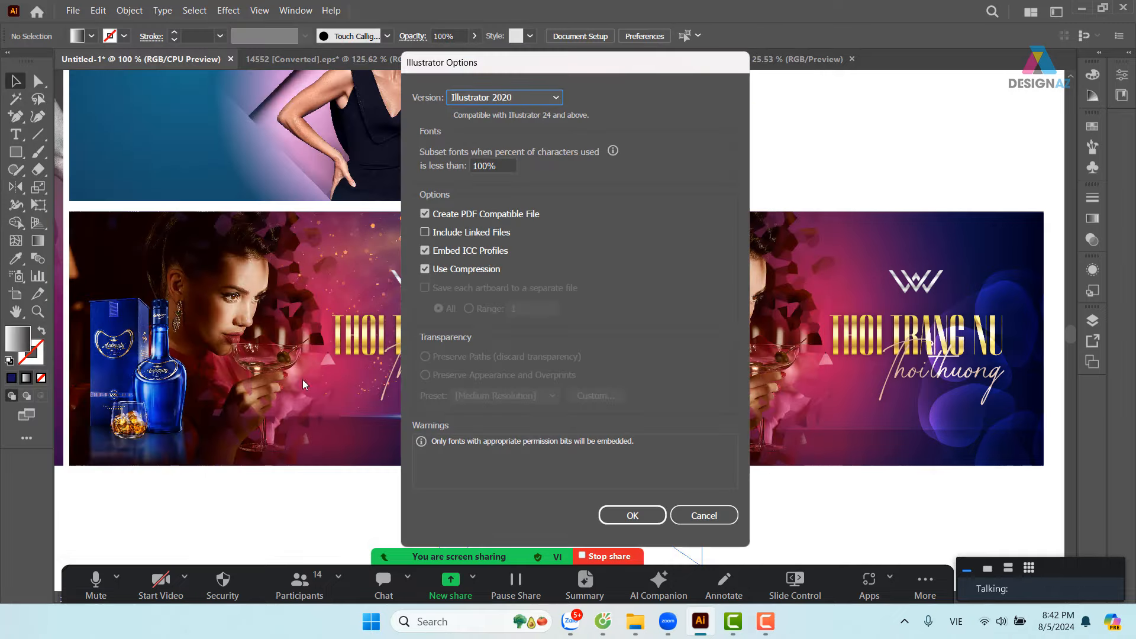
pyautogui.click(639, 516)
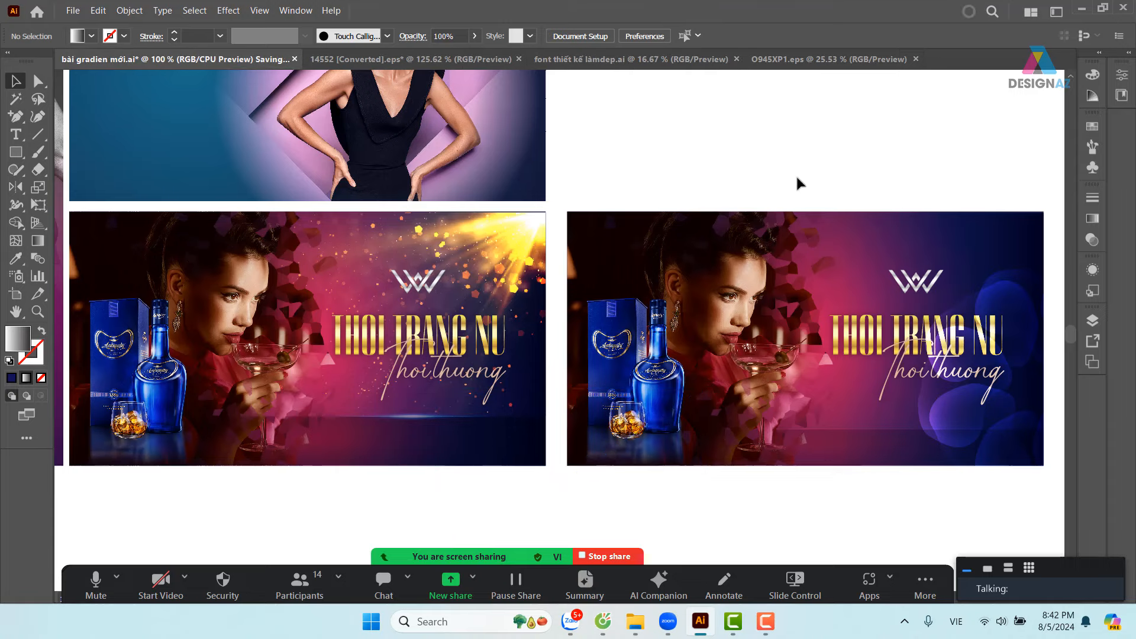
pyautogui.click(766, 621)
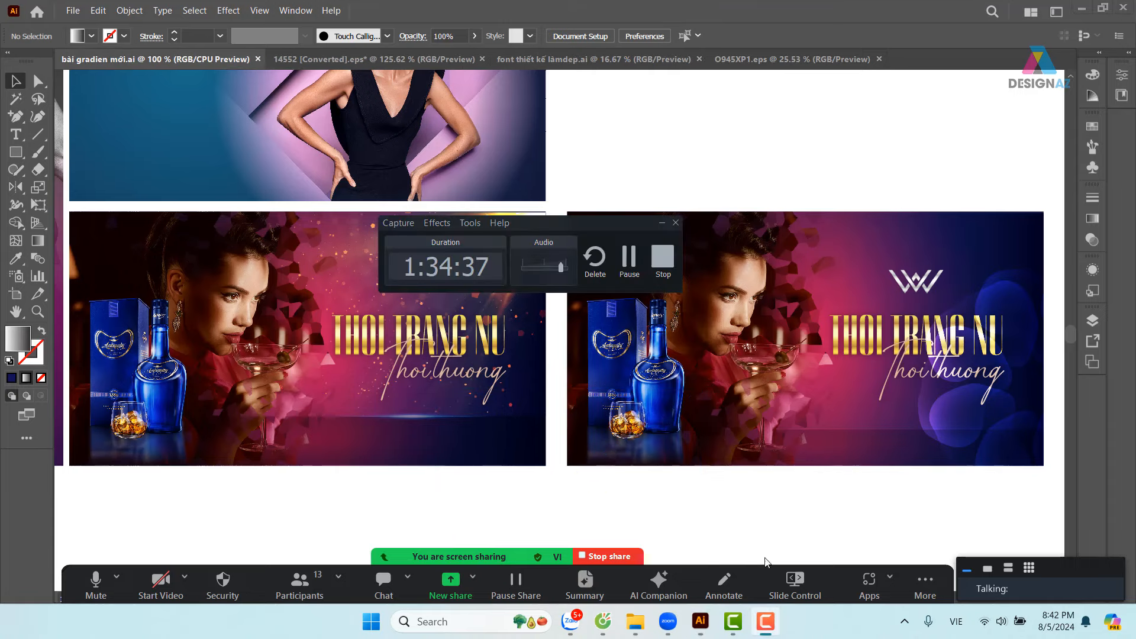